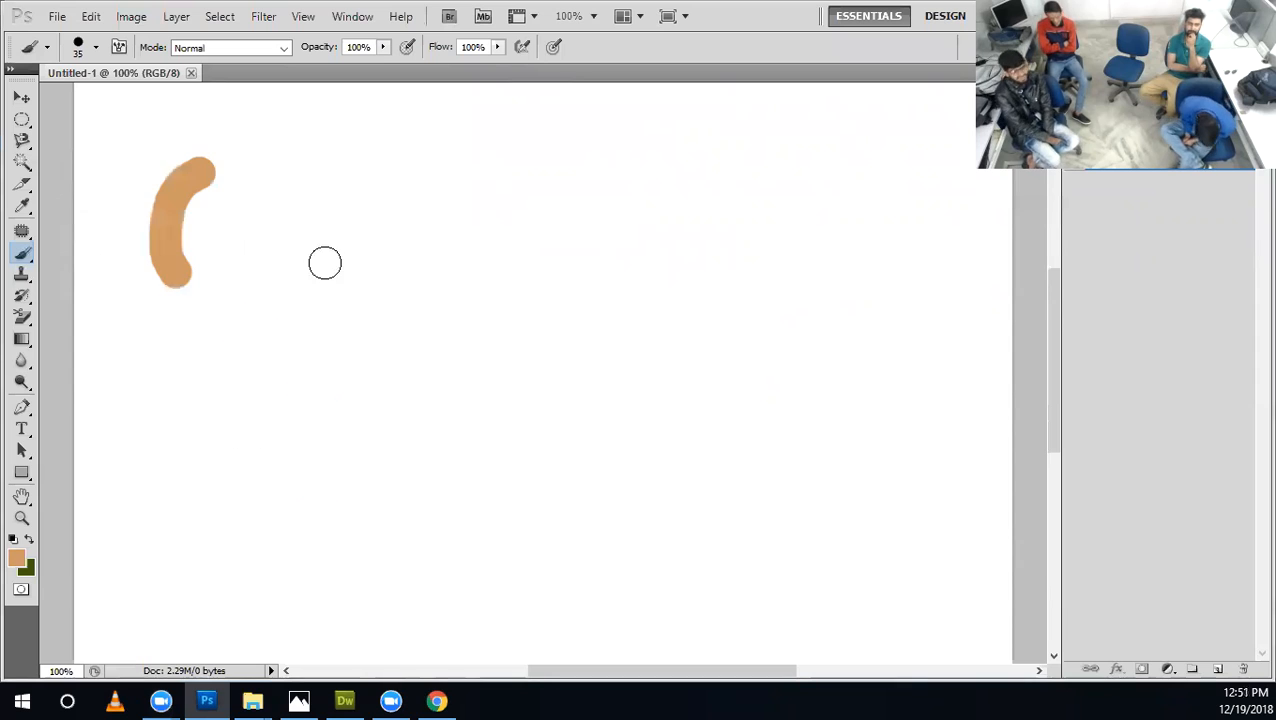
Undo the orange brush stroke and reset the colours to white foreground and black background.
{"action": "key", "text": "ctrl+z"}
{"action": "key", "text": "d"}
{"action": "key", "text": "x"}
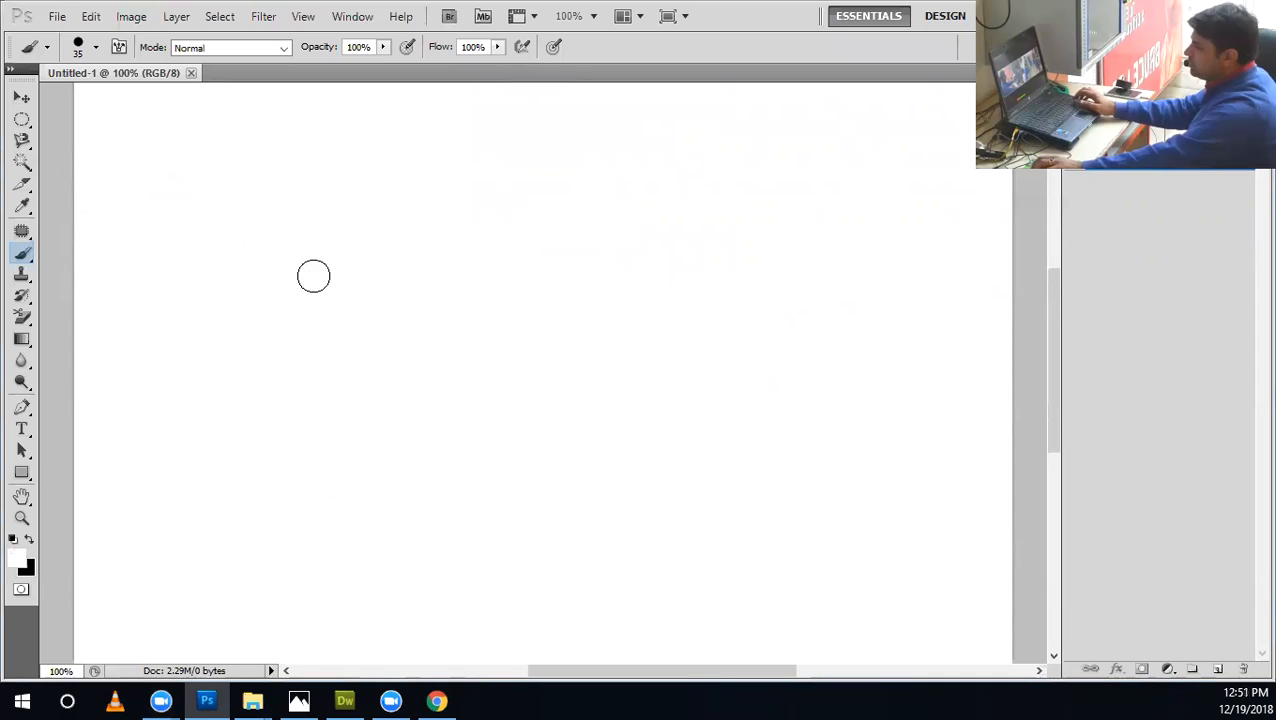
Open the Brush panel and detach it with Brush Presets as one floating group over the canvas.
{"action": "left_click", "coordinate": [352, 17]}
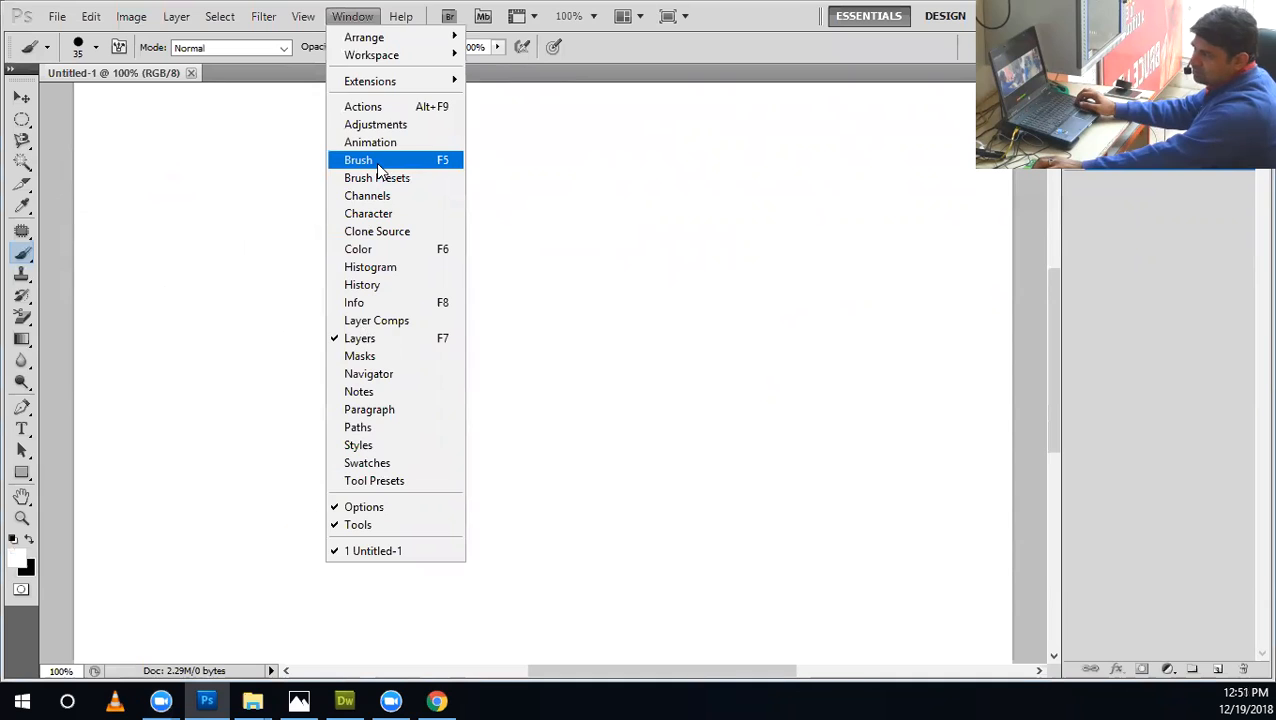
{"action": "left_click", "coordinate": [376, 162]}
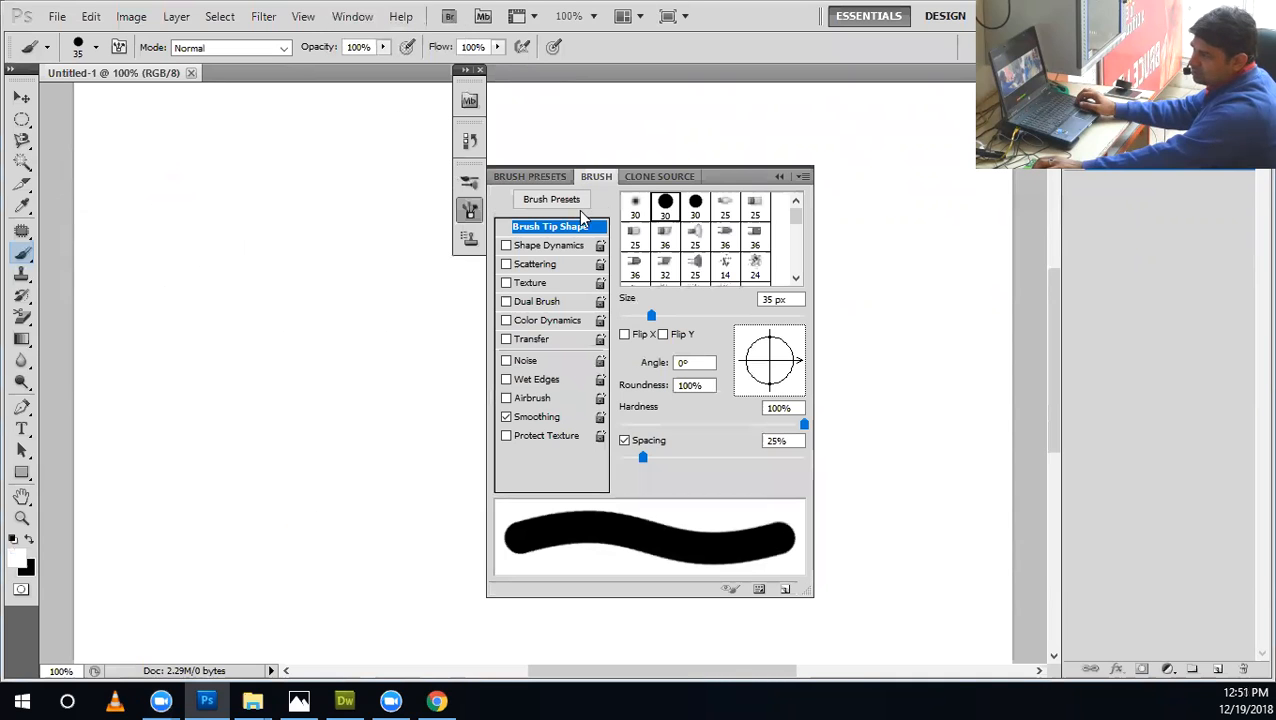
{"action": "left_click_drag", "start_coordinate": [607, 171], "coordinate": [313, 194]}
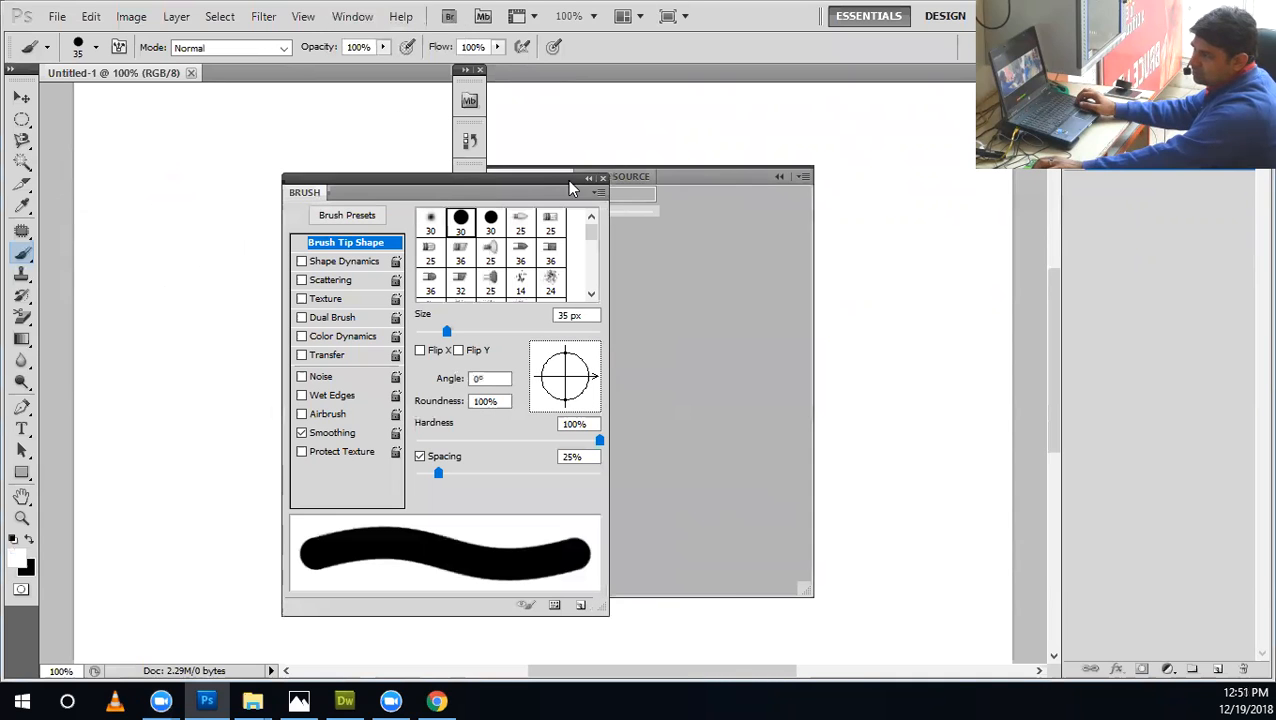
{"action": "left_click_drag", "start_coordinate": [463, 200], "coordinate": [338, 209]}
{"action": "mouse_move", "coordinate": [564, 180]}
{"action": "left_mouse_down"}
{"action": "mouse_move", "coordinate": [305, 198]}
{"action": "mouse_move", "coordinate": [341, 204]}
{"action": "left_mouse_up"}
Detach the Clone Source panel from the icon dock, and close both the panel and the leftover dock.
{"action": "left_click", "coordinate": [681, 176]}
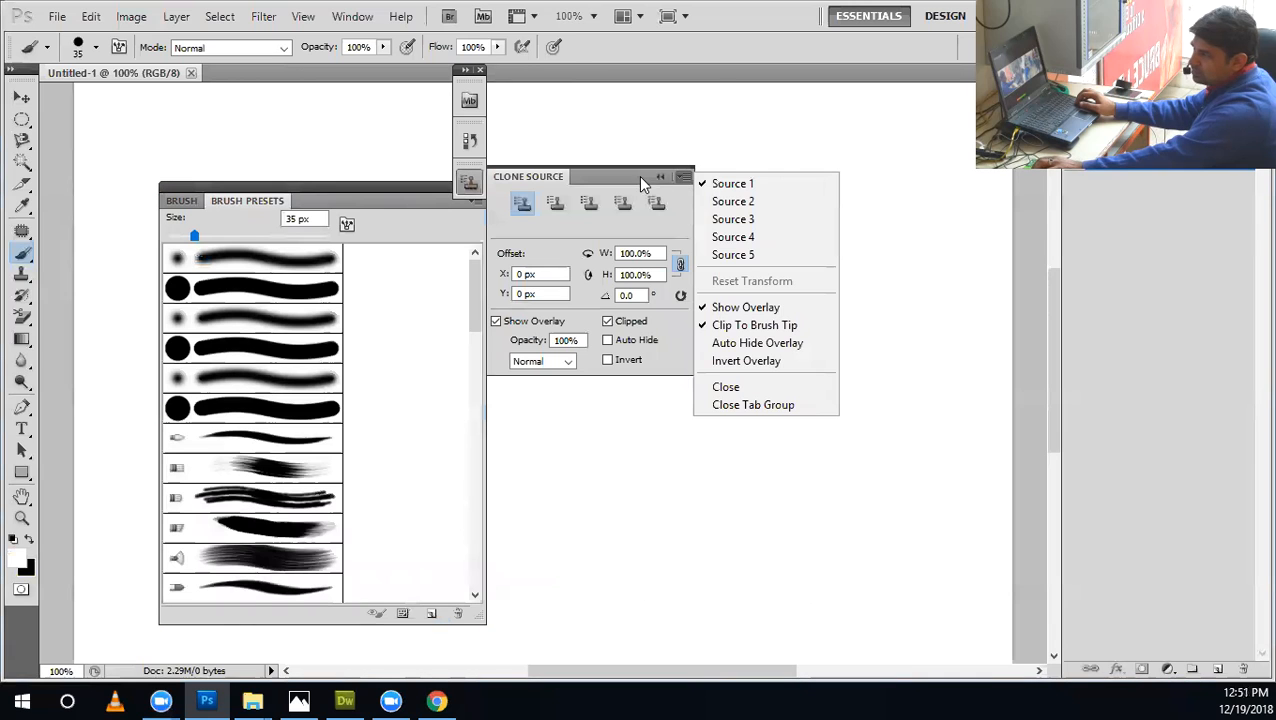
{"action": "left_click", "coordinate": [588, 176]}
{"action": "left_click_drag", "start_coordinate": [604, 177], "coordinate": [749, 322]}
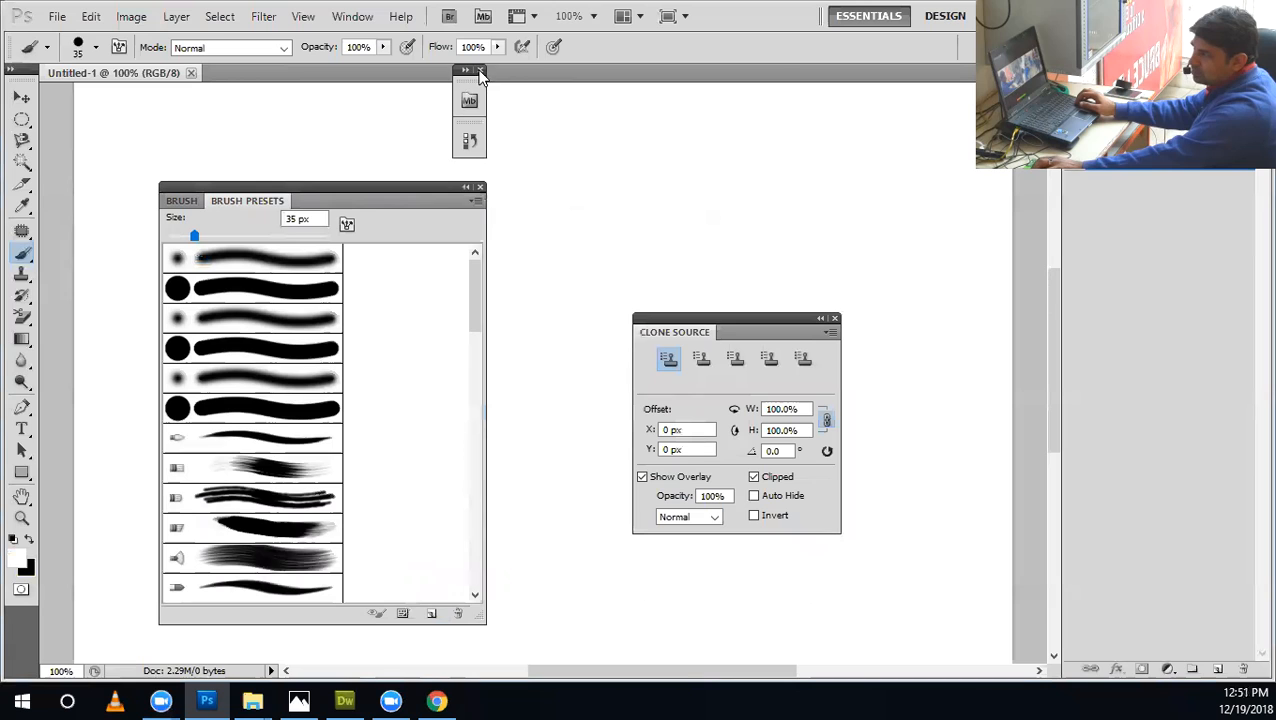
{"action": "left_click", "coordinate": [834, 318]}
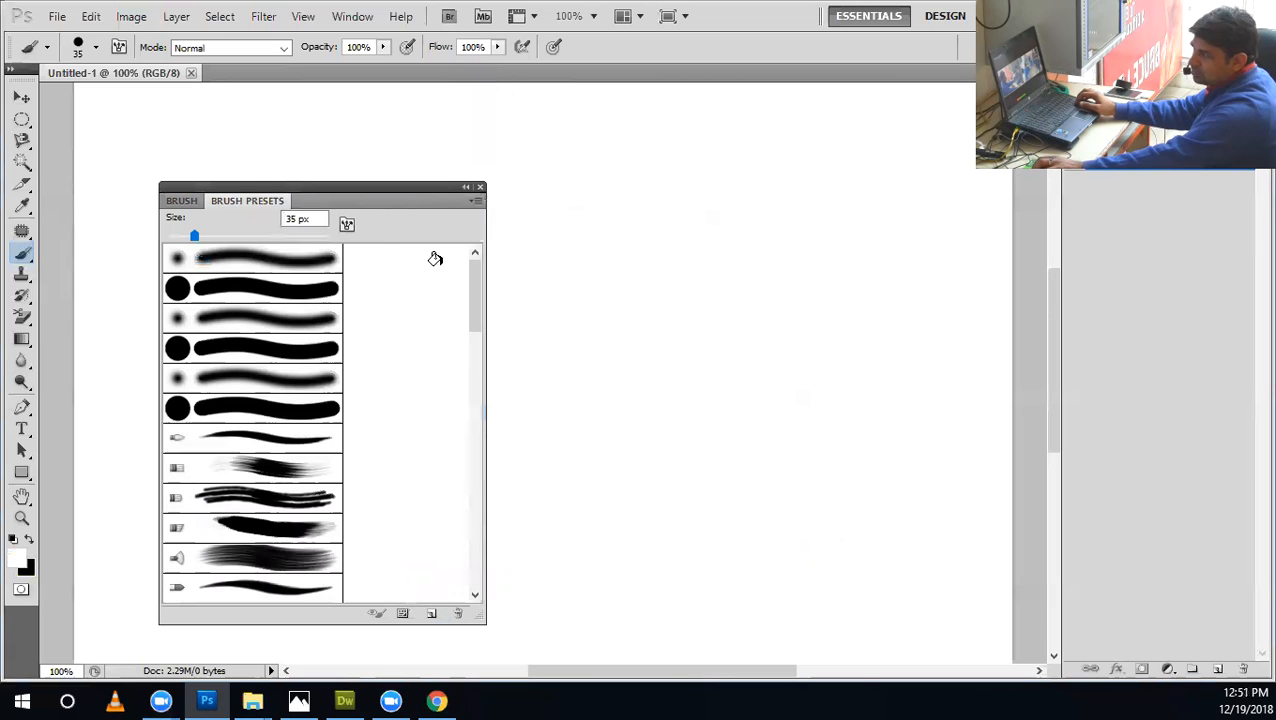
Show the Brush settings at the right side of the canvas and expand the toolbox to two columns.
{"action": "left_click", "coordinate": [188, 201]}
{"action": "mouse_move", "coordinate": [320, 187]}
{"action": "left_mouse_down"}
{"action": "mouse_move", "coordinate": [732, 148]}
{"action": "mouse_move", "coordinate": [800, 128]}
{"action": "left_mouse_up"}
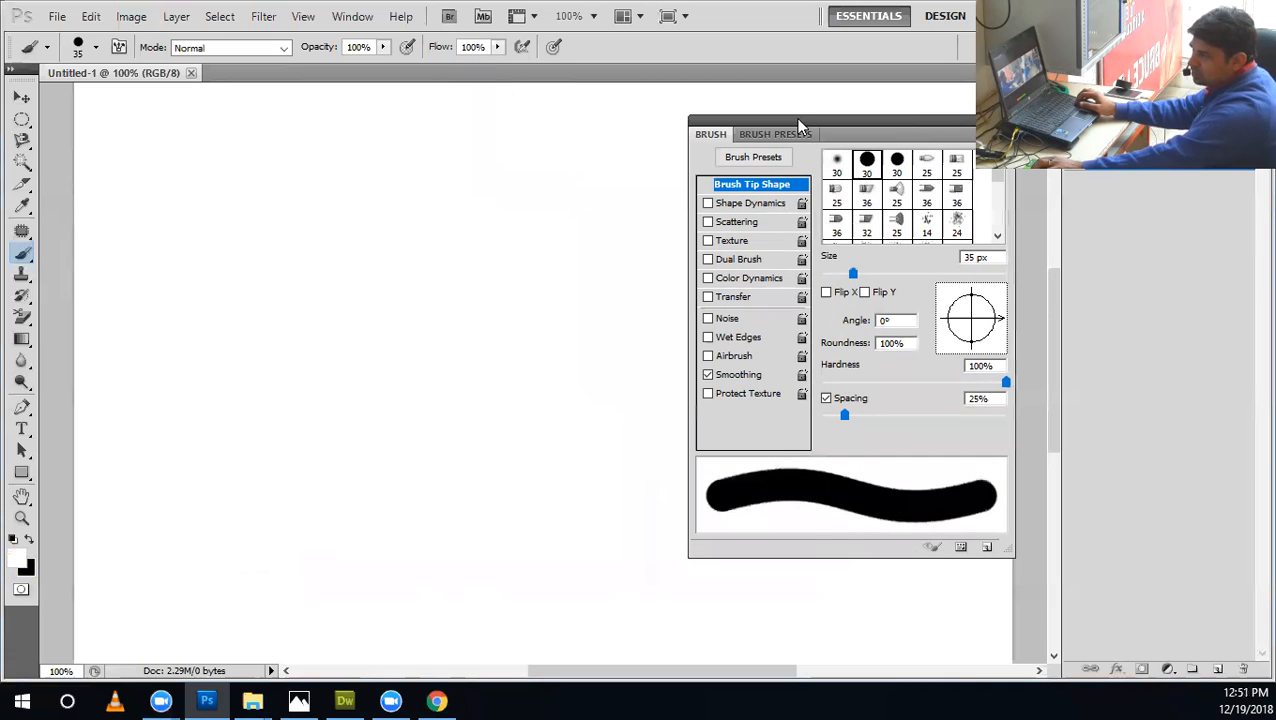
{"action": "left_click", "coordinate": [10, 68]}
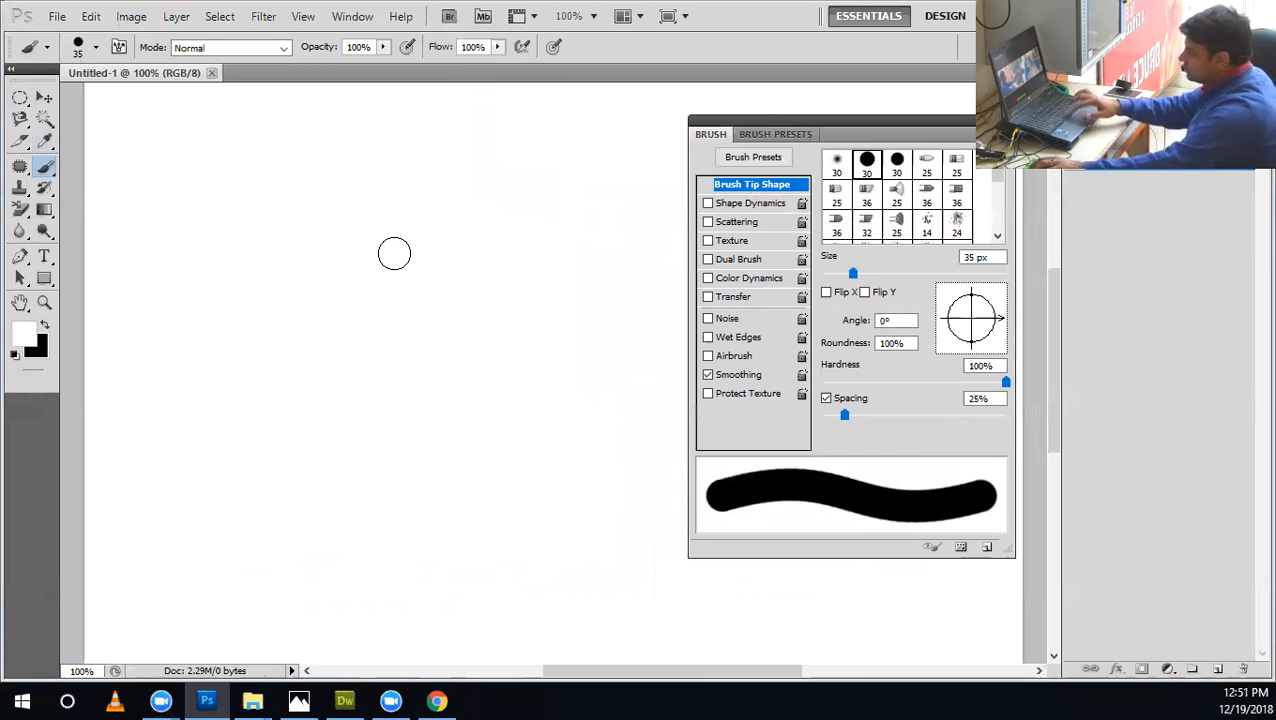
Increase the brush size to 40 px and look through the brush presets down to the end of the list.
{"action": "key", "text": "bracketright"}
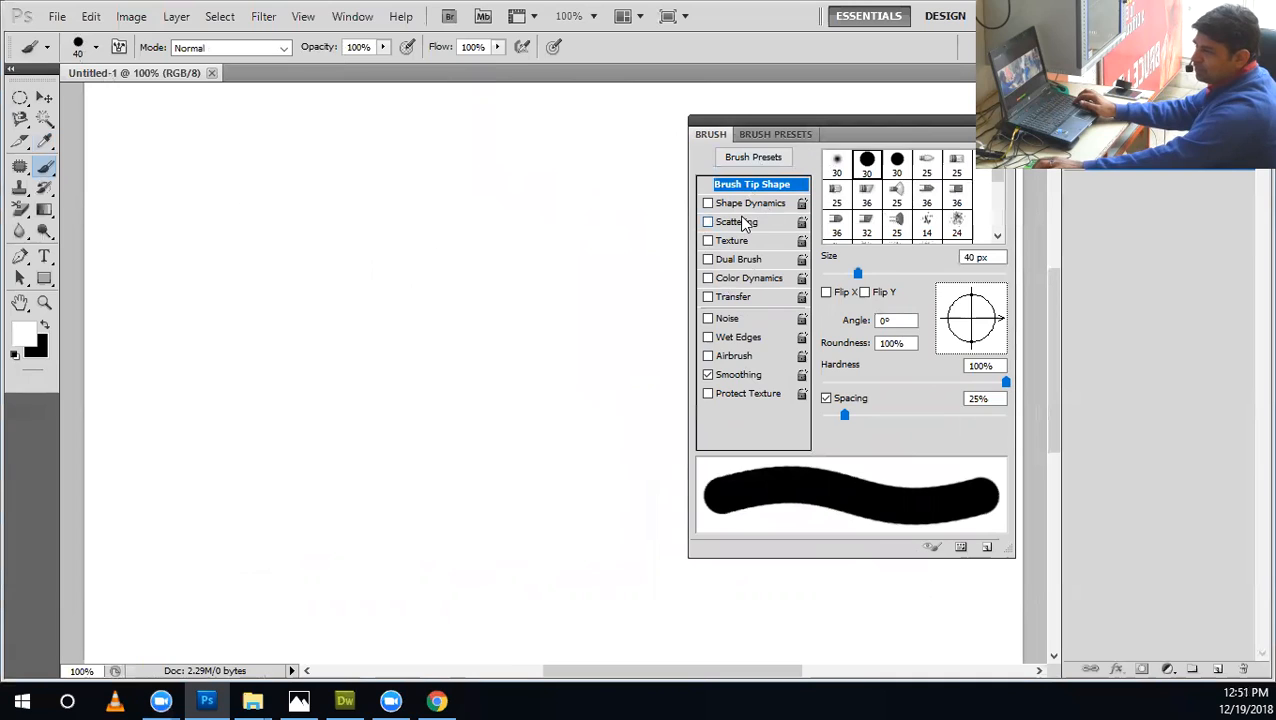
{"action": "left_click", "coordinate": [1004, 134]}
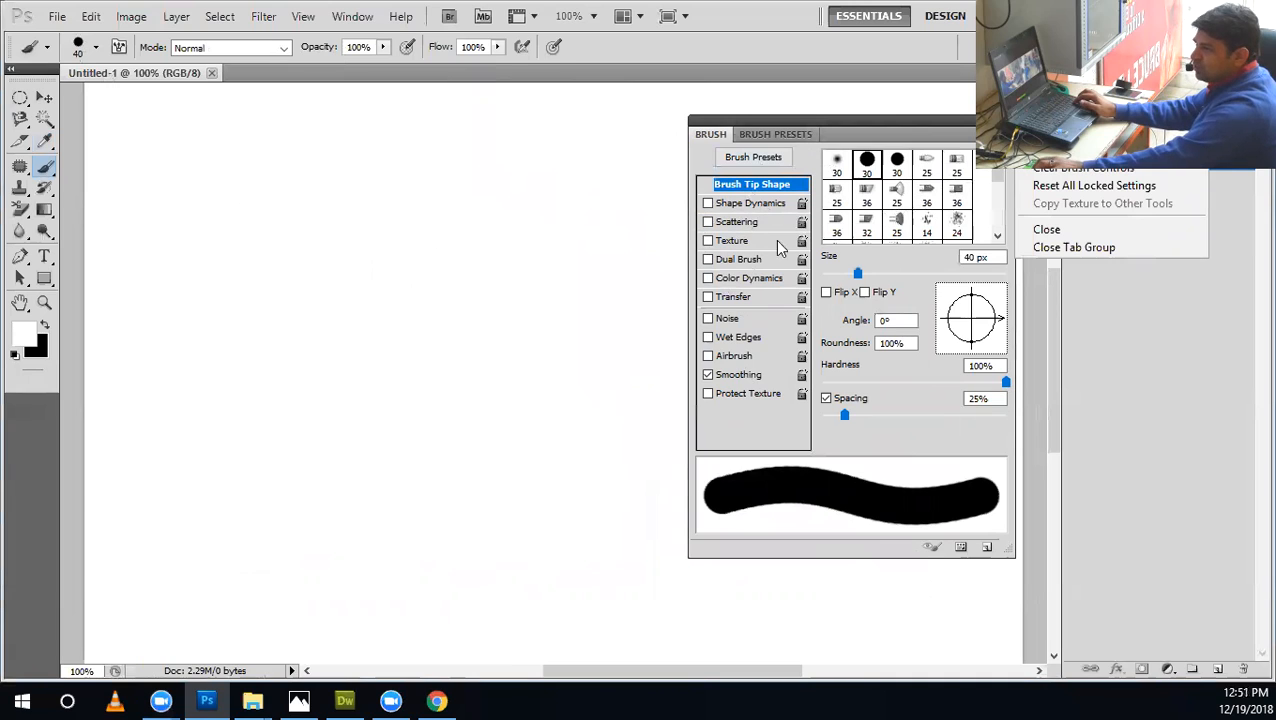
{"action": "left_click", "coordinate": [913, 135]}
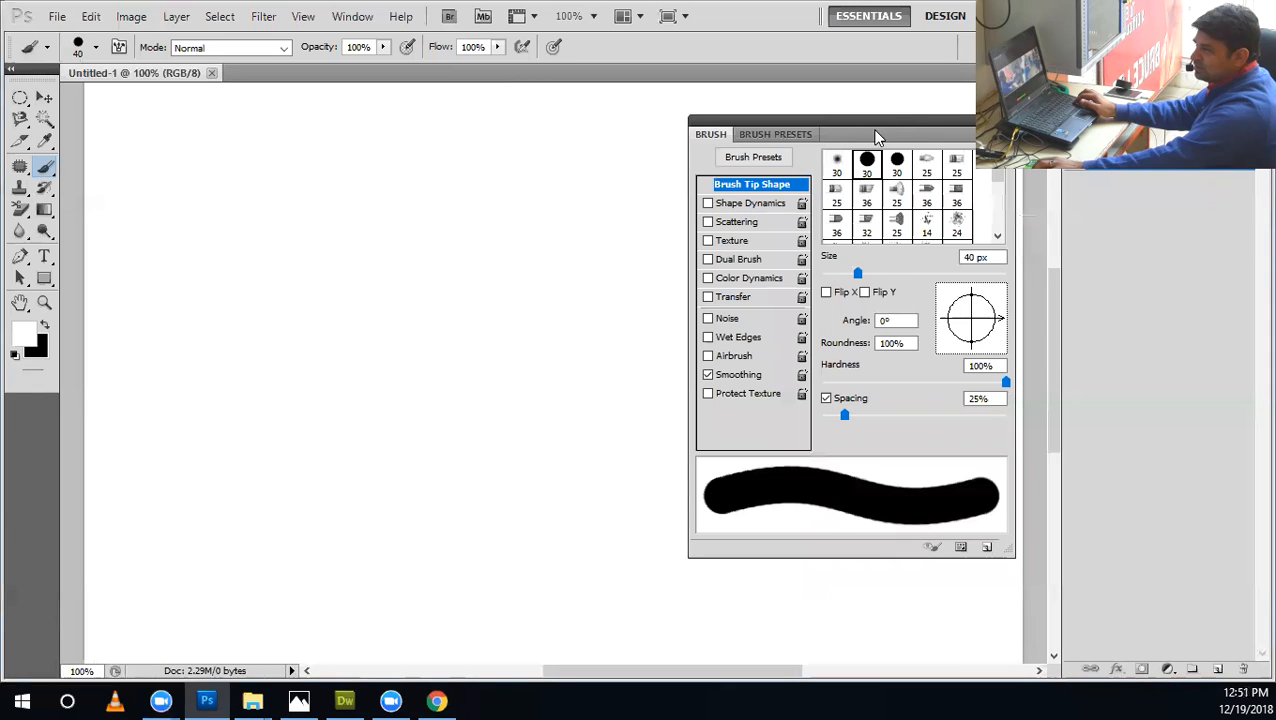
{"action": "left_click", "coordinate": [788, 135]}
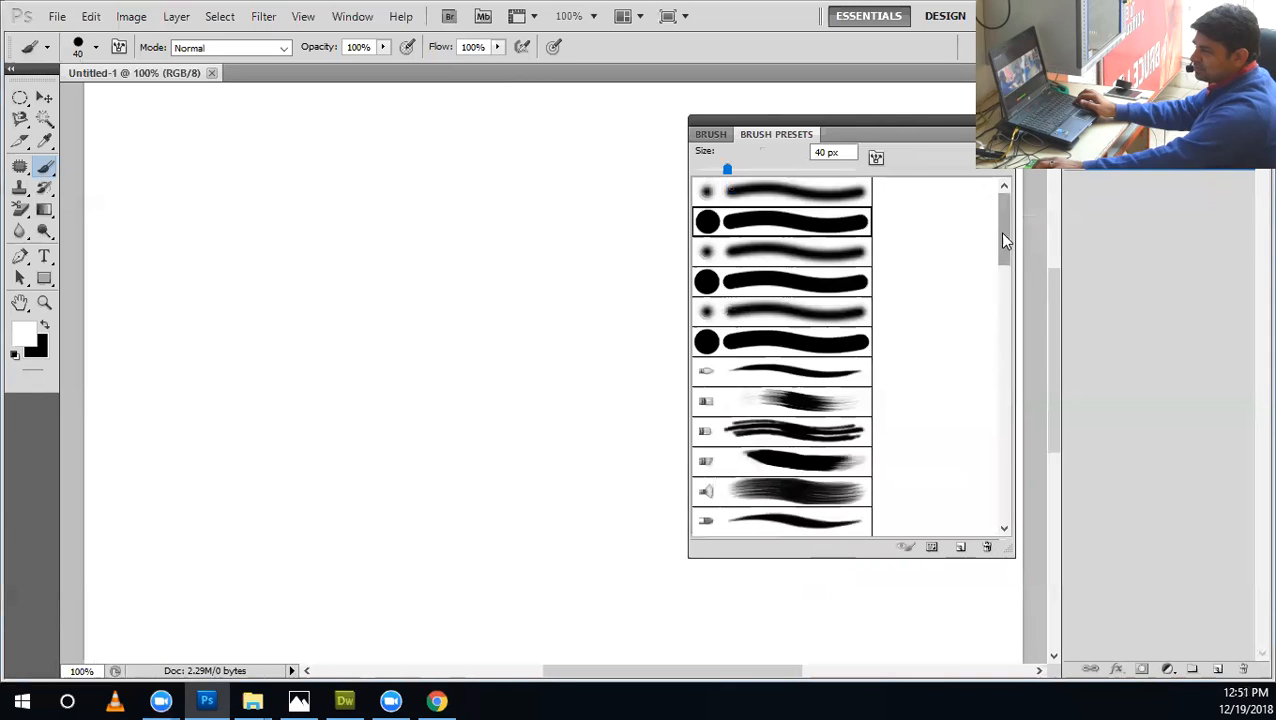
{"action": "left_click_drag", "start_coordinate": [1001, 289], "coordinate": [1003, 525]}
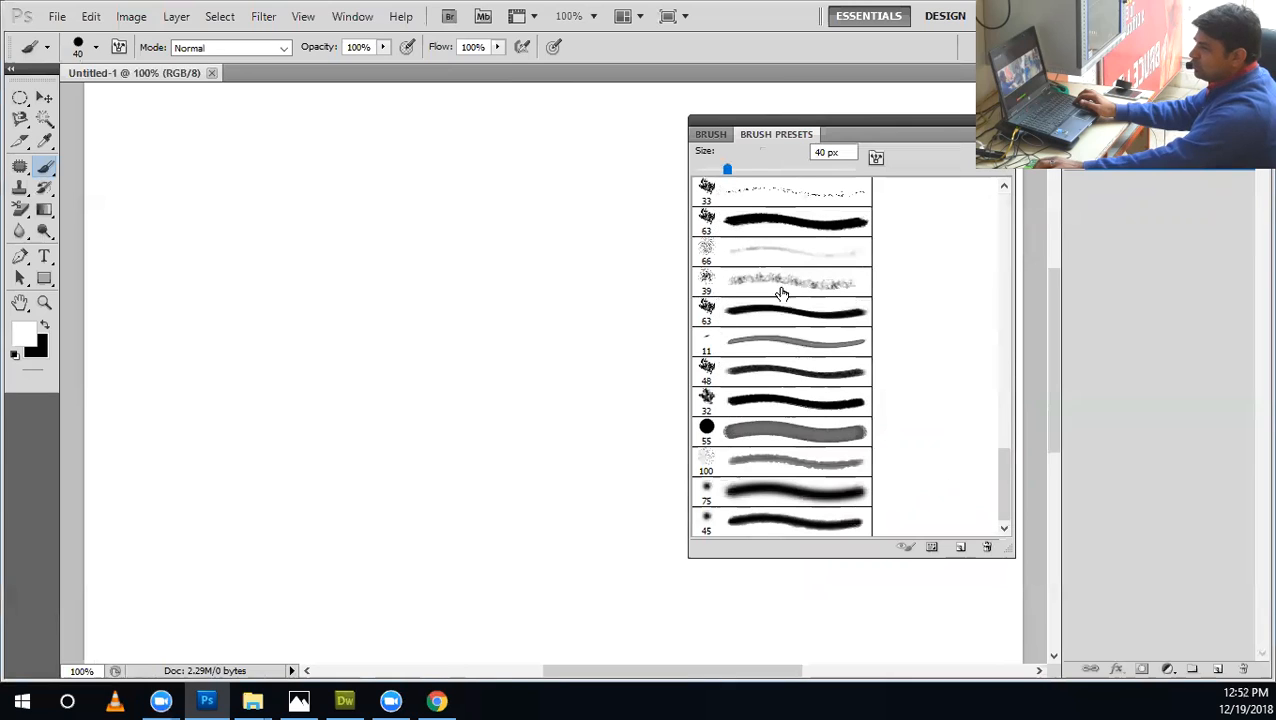
{"action": "left_click", "coordinate": [712, 134]}
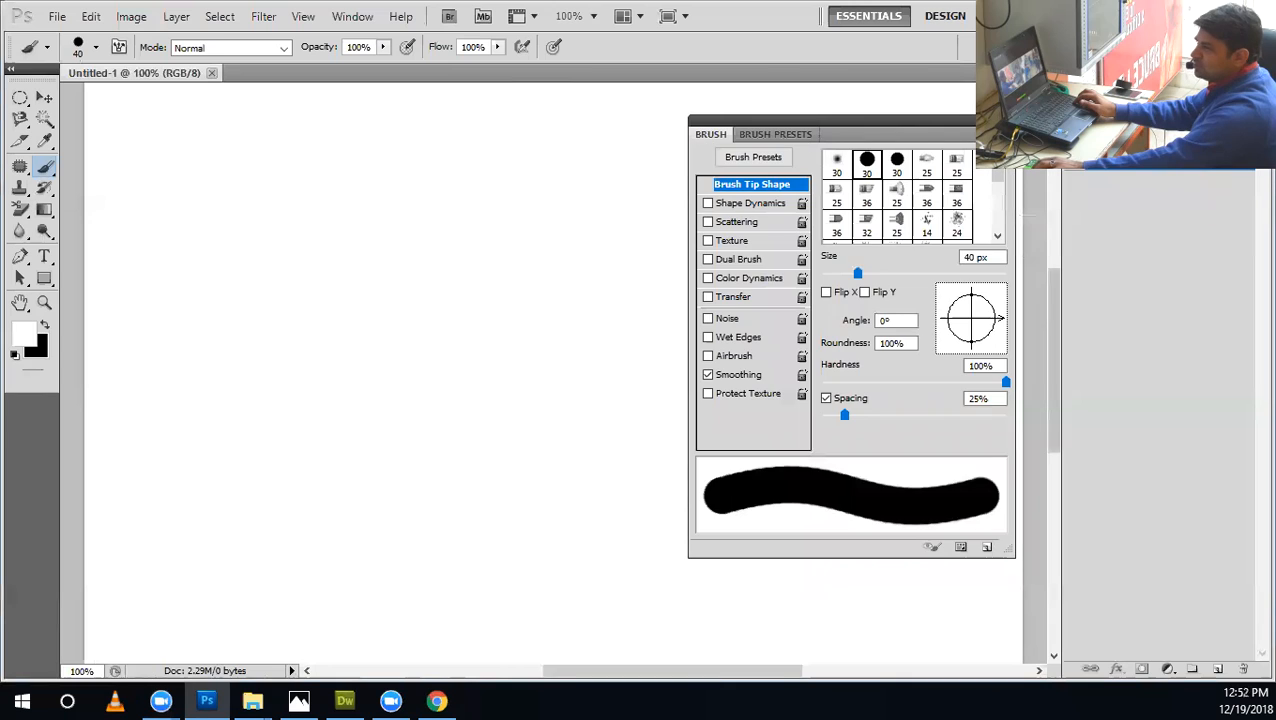
{"action": "left_click", "coordinate": [1003, 133]}
{"action": "left_click", "coordinate": [796, 130]}
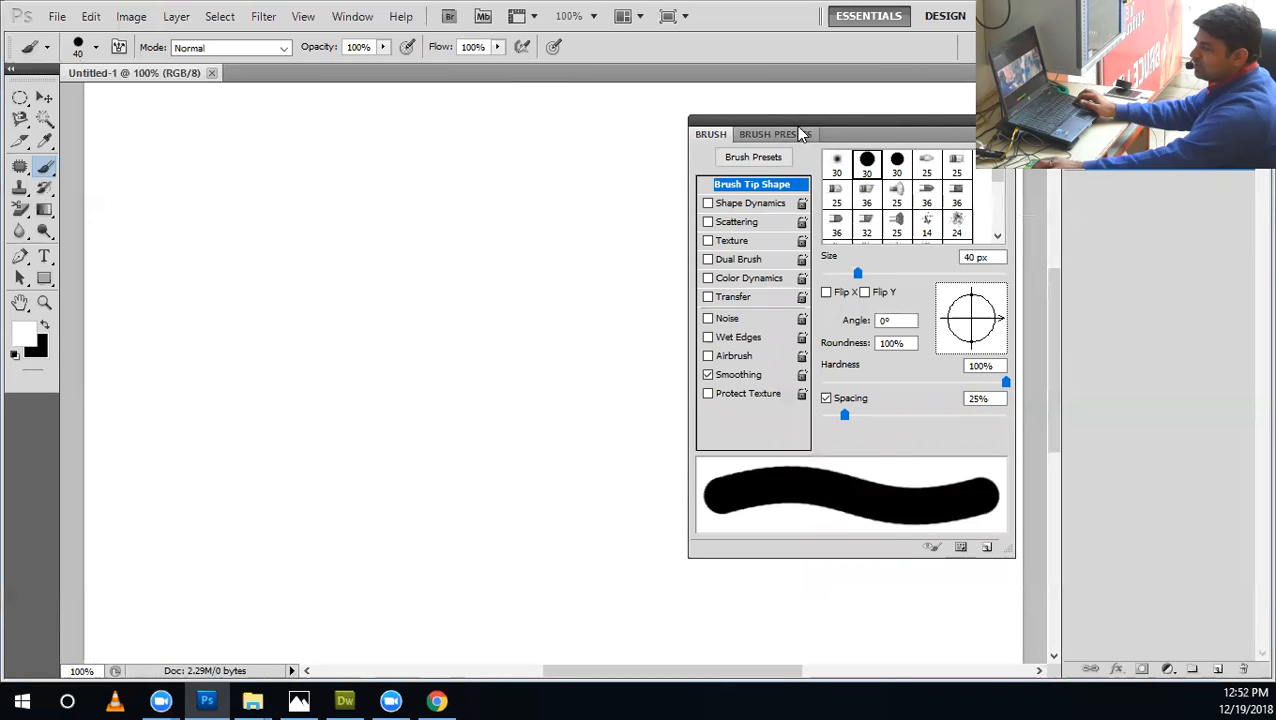
{"action": "left_click", "coordinate": [796, 133]}
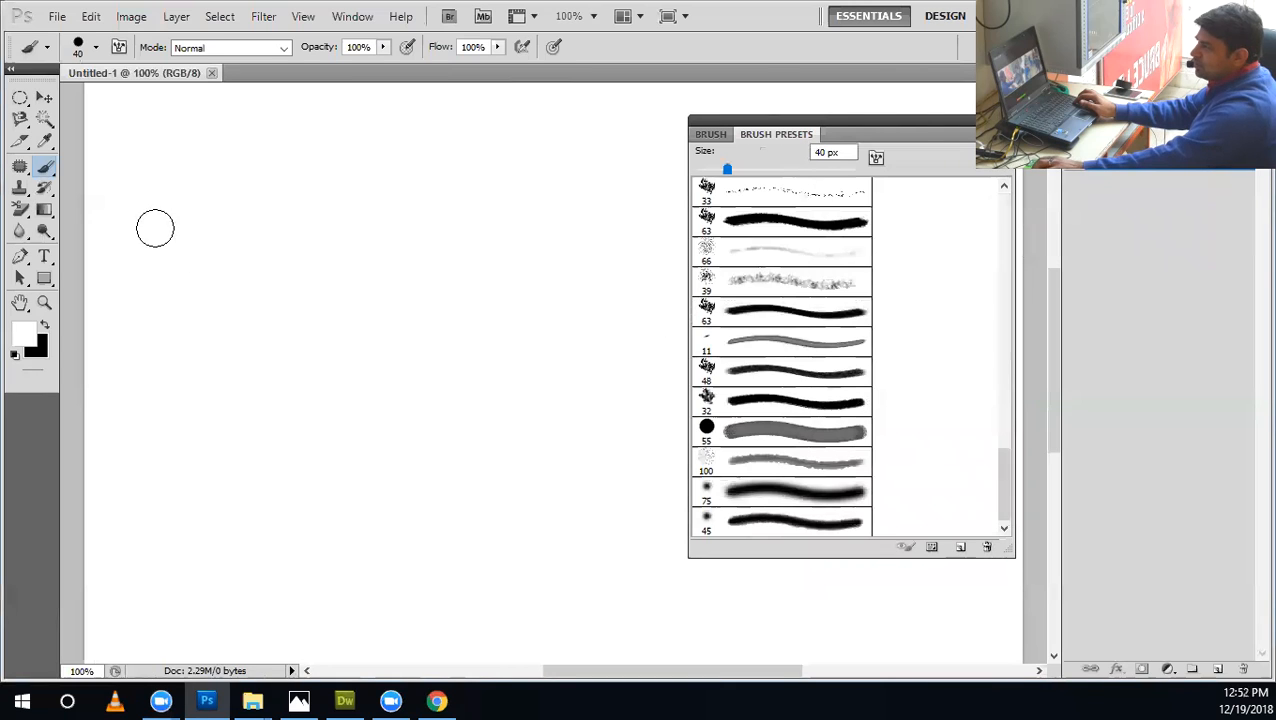
Switch to the Eraser Tool and choose the 39 px speckled brush preset for it.
{"action": "right_click", "coordinate": [27, 214]}
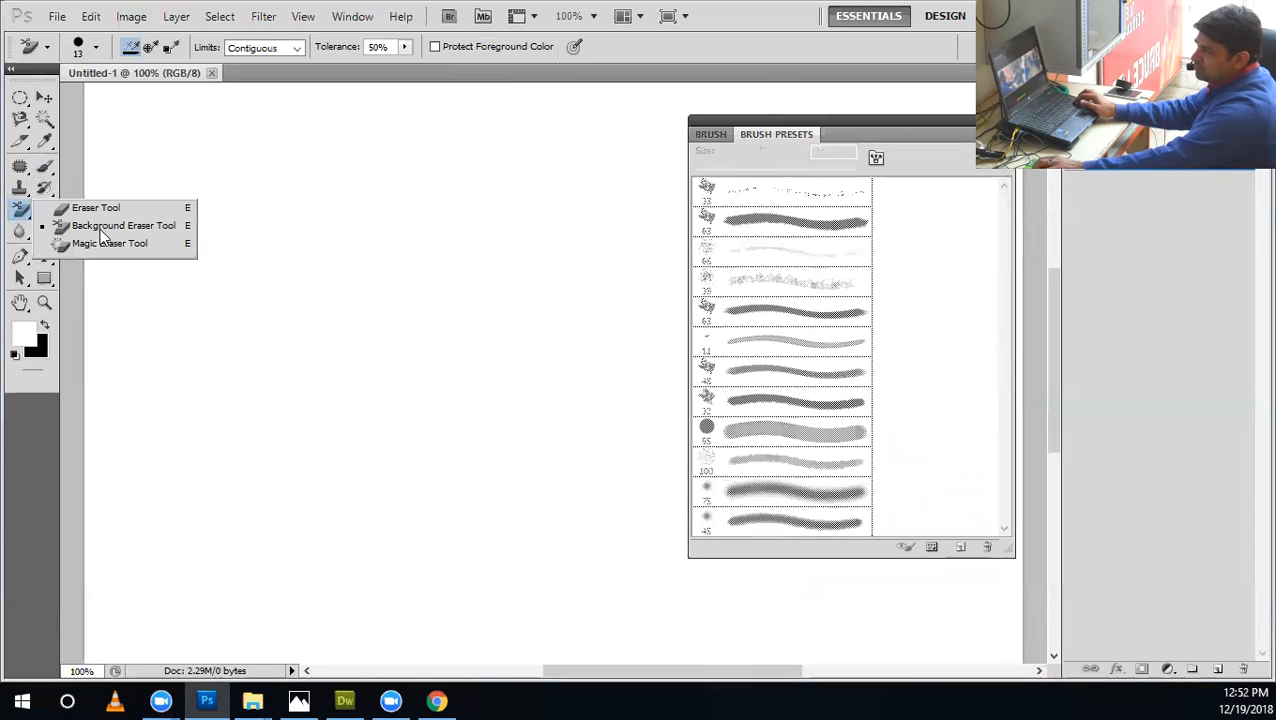
{"action": "left_click", "coordinate": [99, 204]}
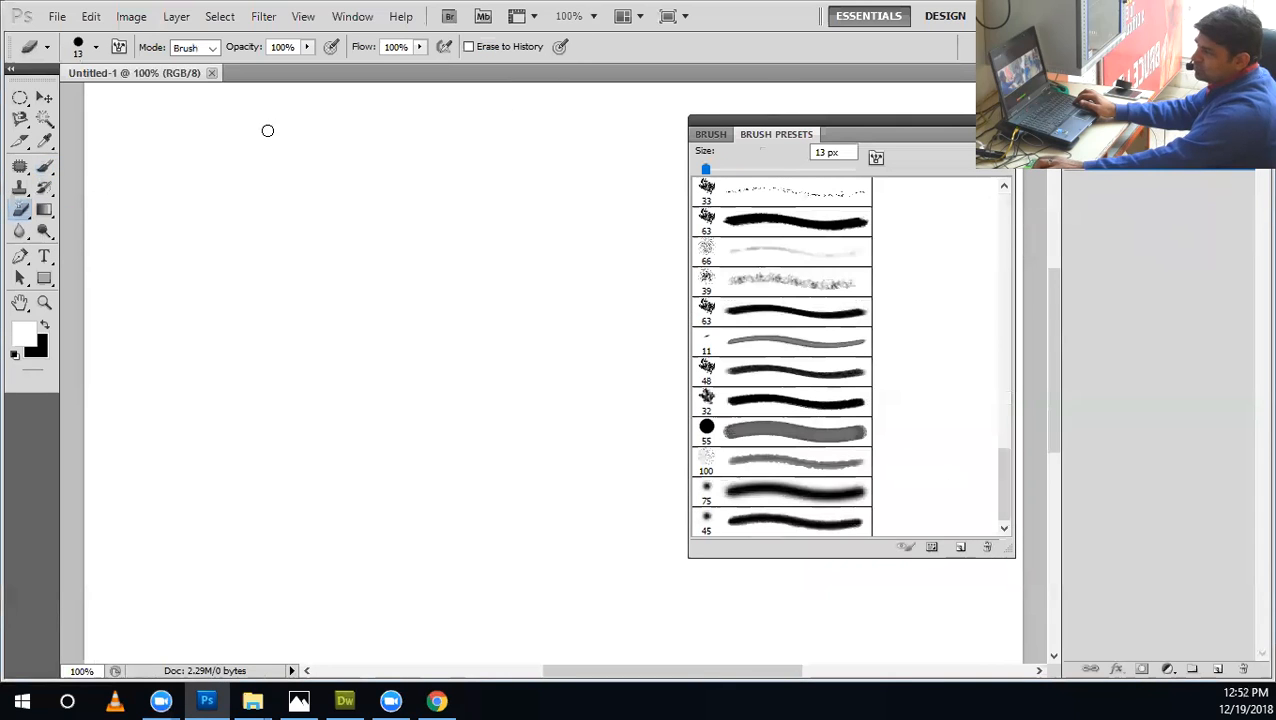
{"action": "left_click", "coordinate": [96, 48]}
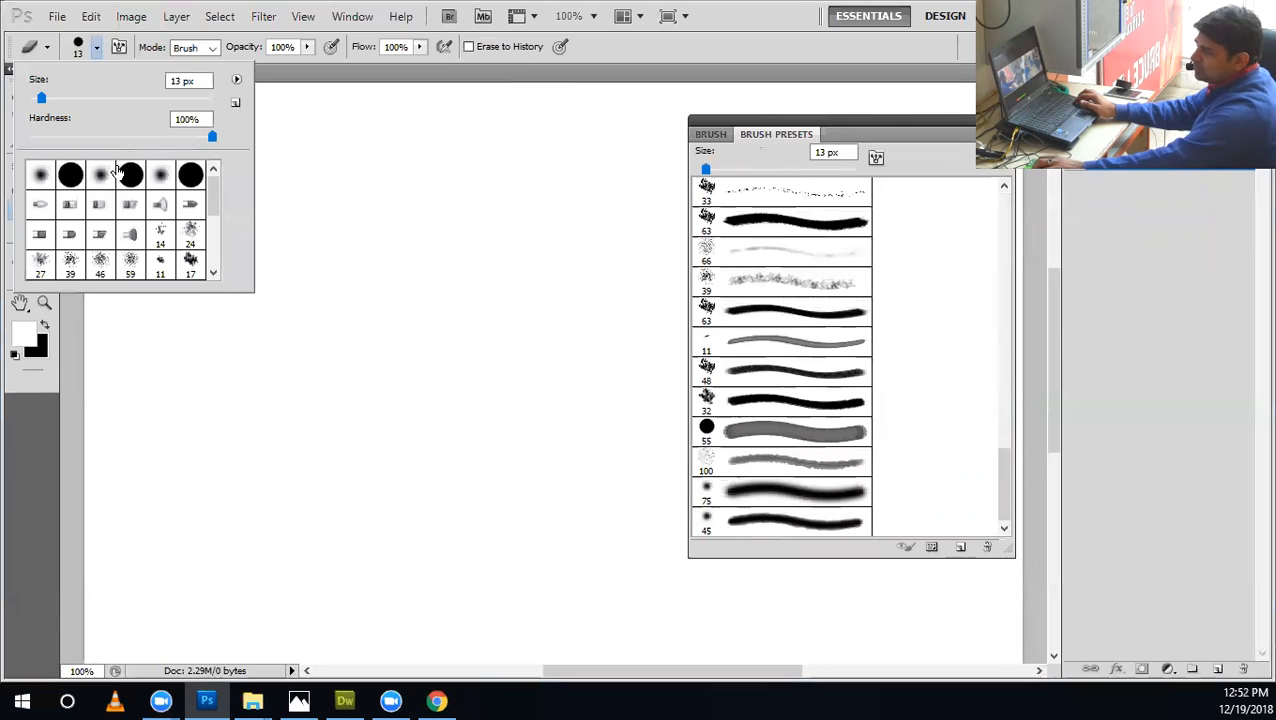
{"action": "left_click", "coordinate": [800, 286]}
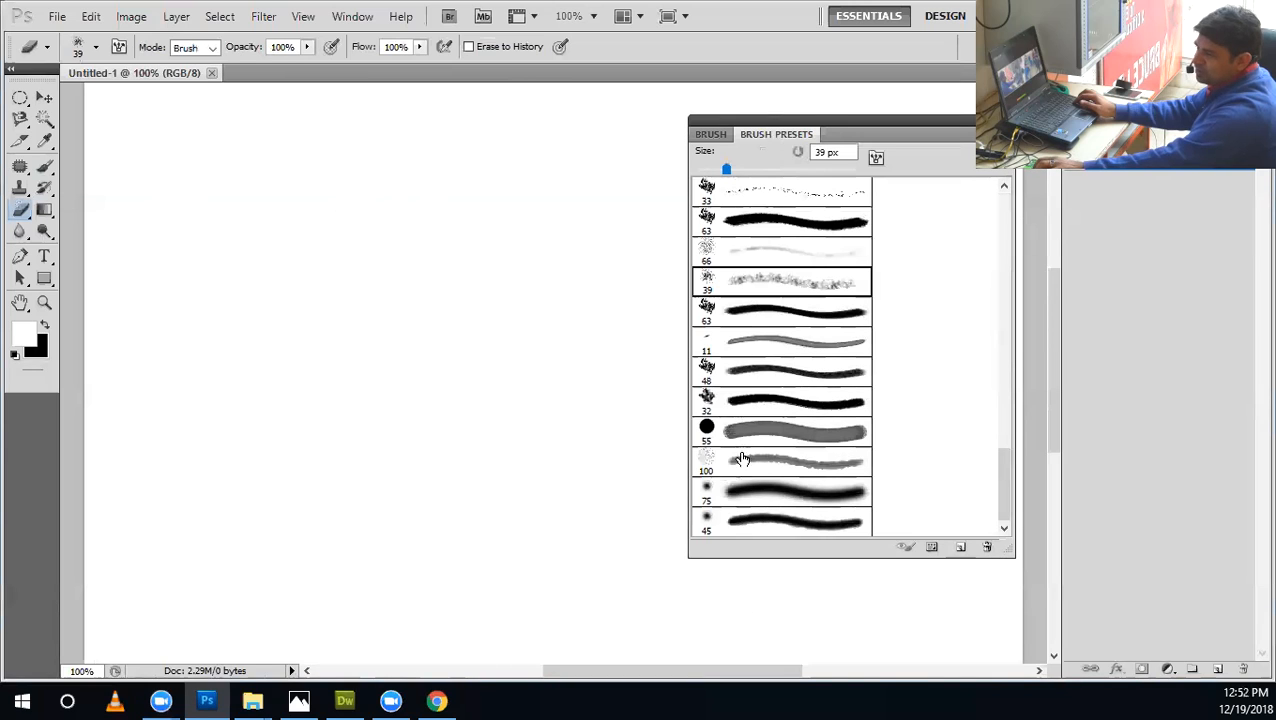
Return to the Brush tool with its tip shape settings shown and swap the foreground colour to black.
{"action": "left_click", "coordinate": [44, 165]}
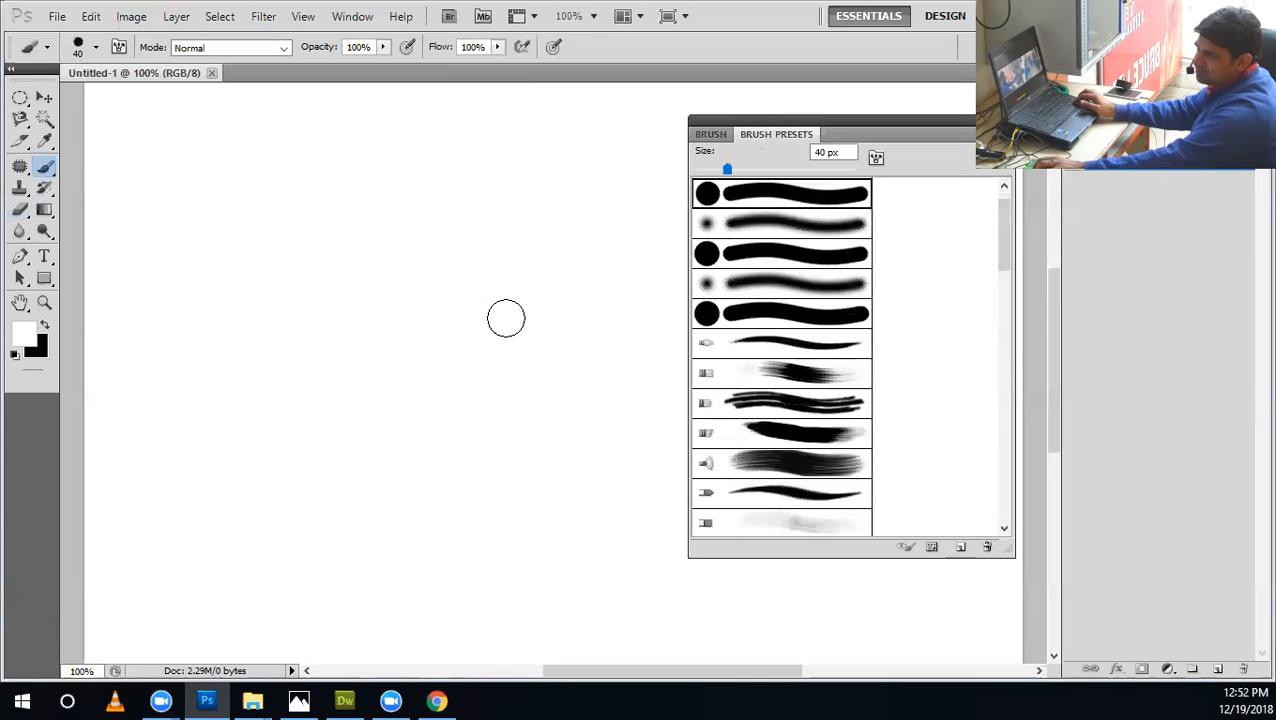
{"action": "left_click", "coordinate": [710, 135]}
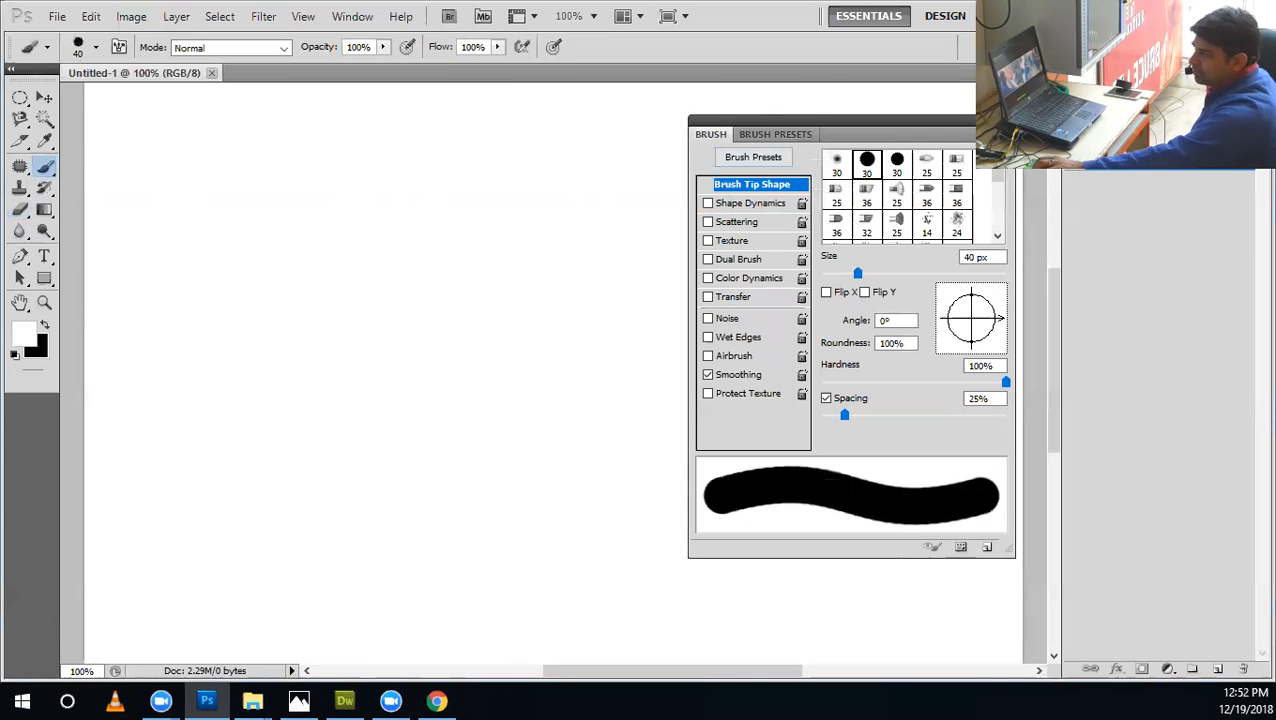
{"action": "left_click", "coordinate": [44, 328]}
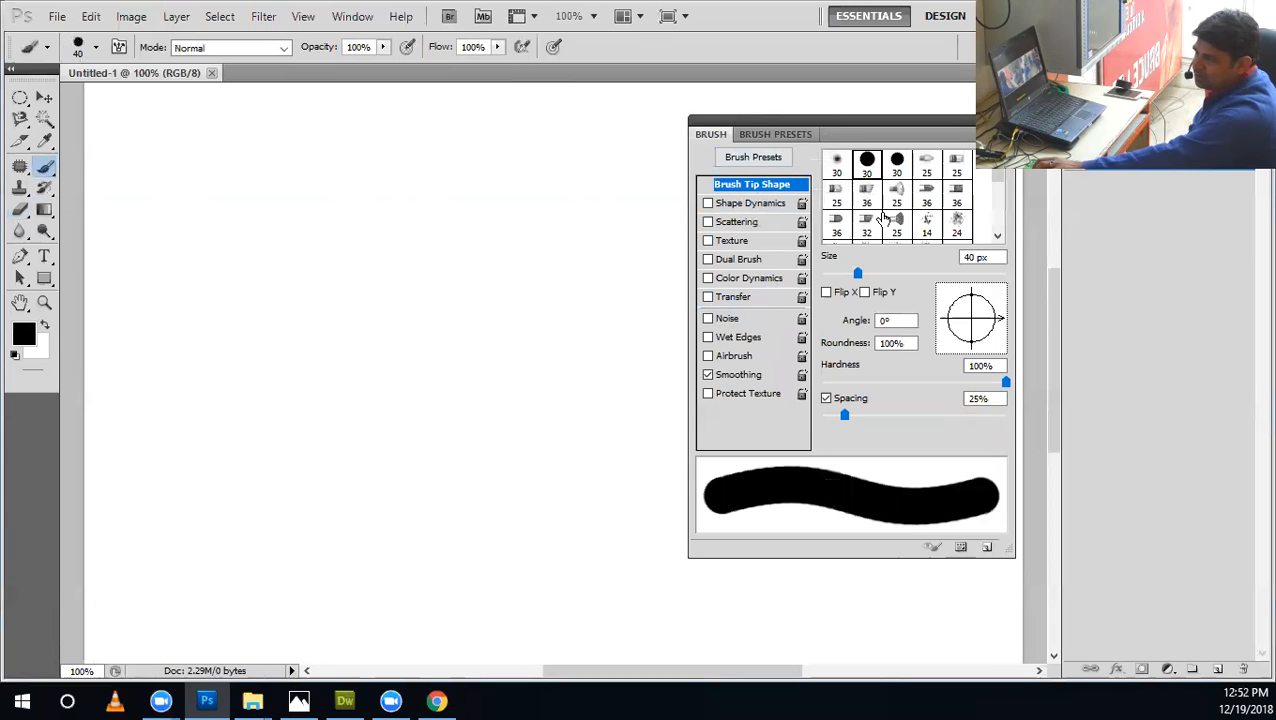
Try the brush's Shape Dynamics, Scattering, Texture and Noise options and switch them off again.
{"action": "left_click", "coordinate": [757, 205]}
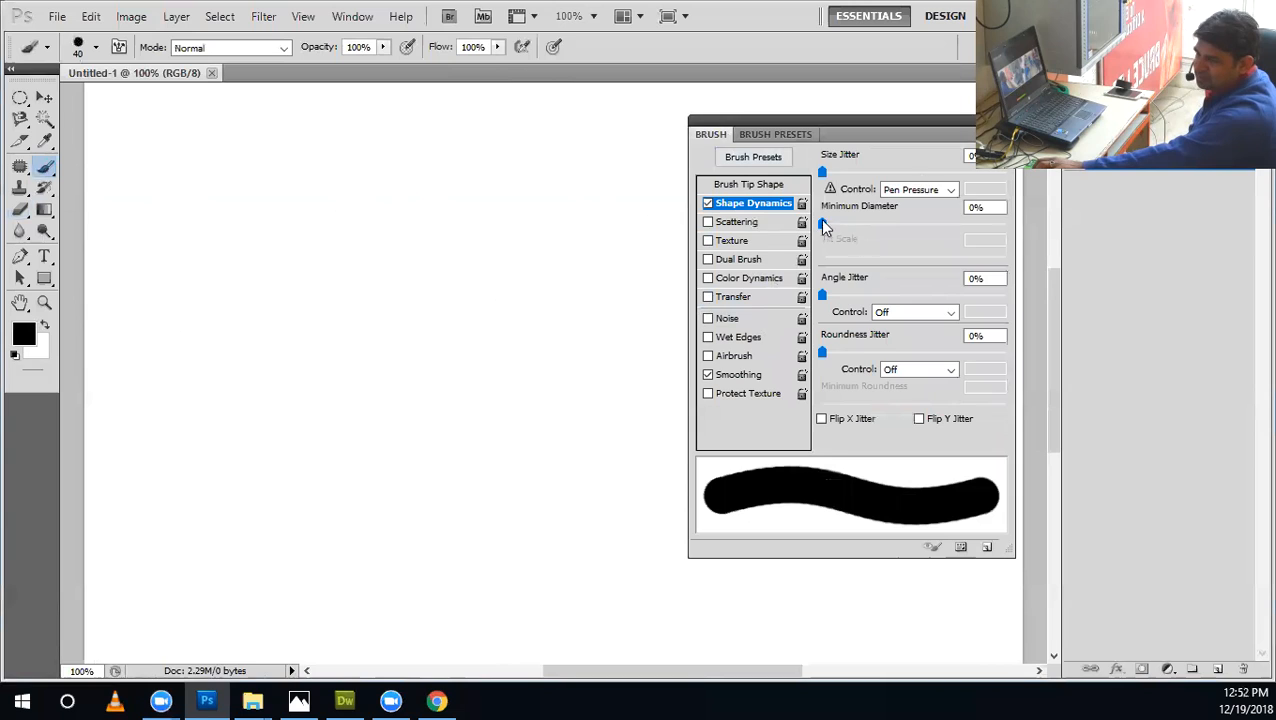
{"action": "left_click", "coordinate": [762, 223]}
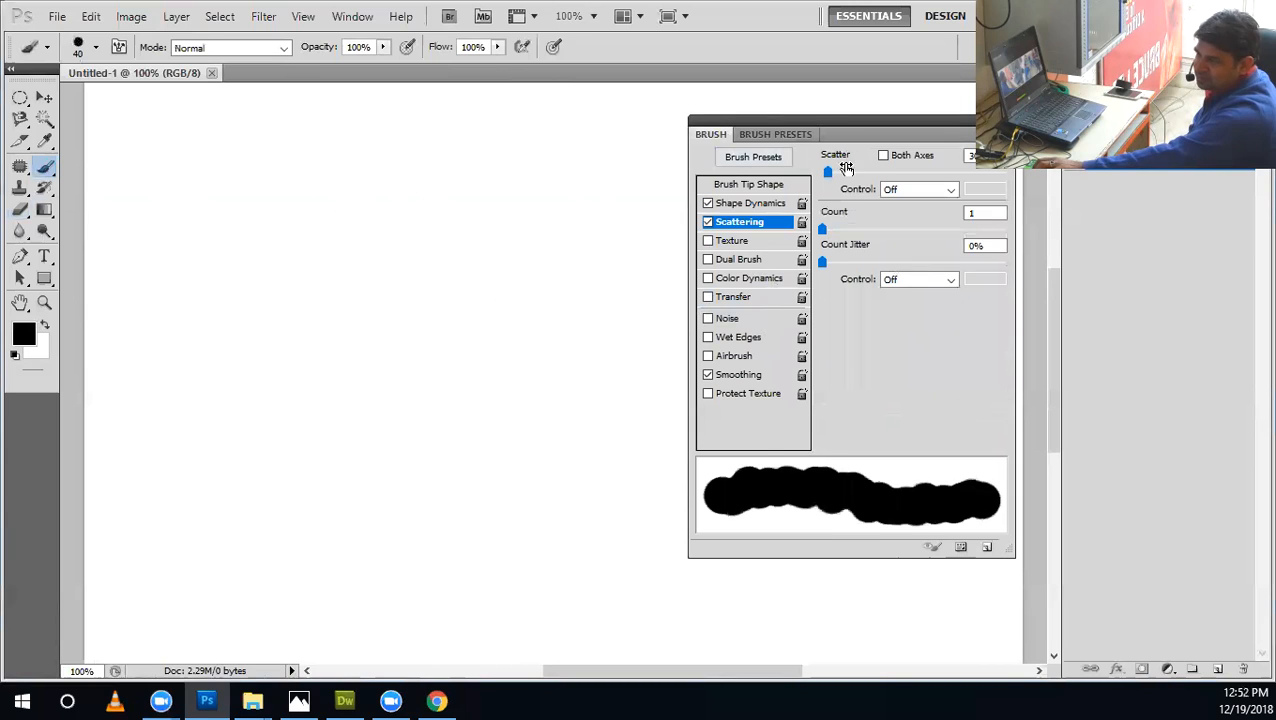
{"action": "left_click", "coordinate": [785, 240]}
{"action": "left_click", "coordinate": [708, 242]}
{"action": "left_click", "coordinate": [708, 222]}
{"action": "left_click", "coordinate": [708, 204]}
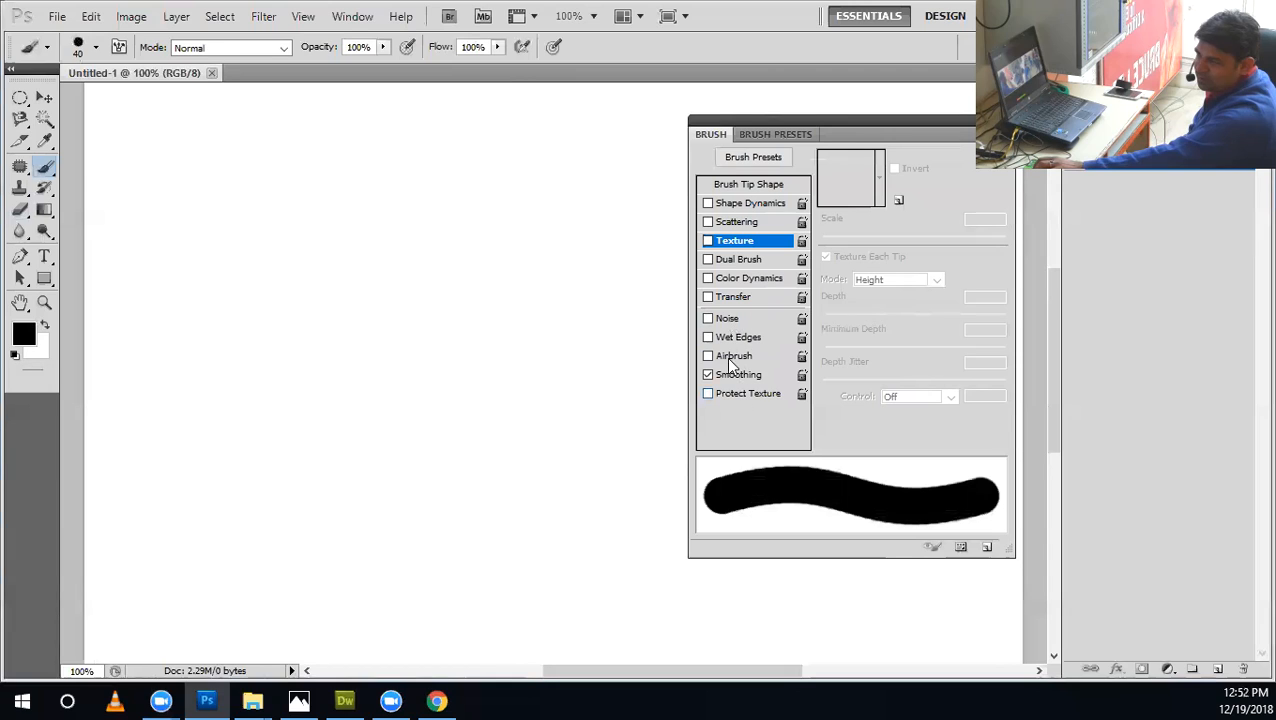
{"action": "left_click", "coordinate": [720, 320]}
{"action": "left_click", "coordinate": [717, 322]}
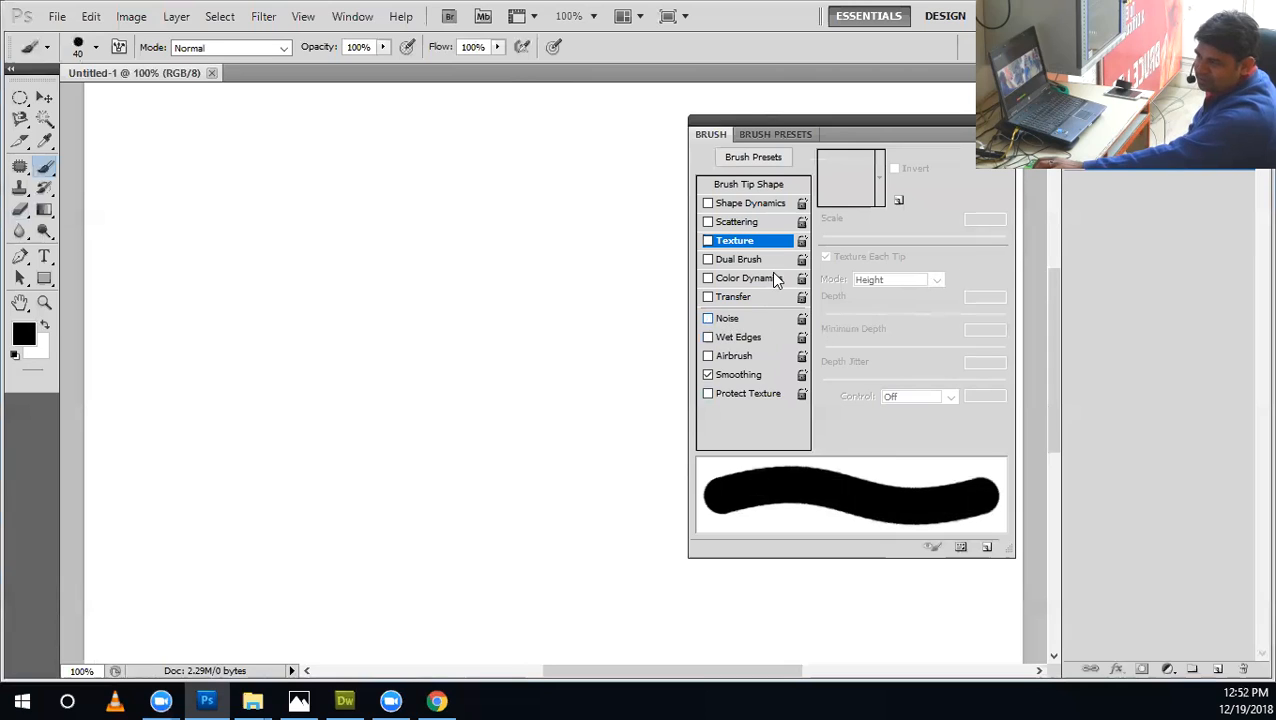
Try the two hard round 30 px tips in the Brush Tip Shape settings.
{"action": "left_click", "coordinate": [740, 186]}
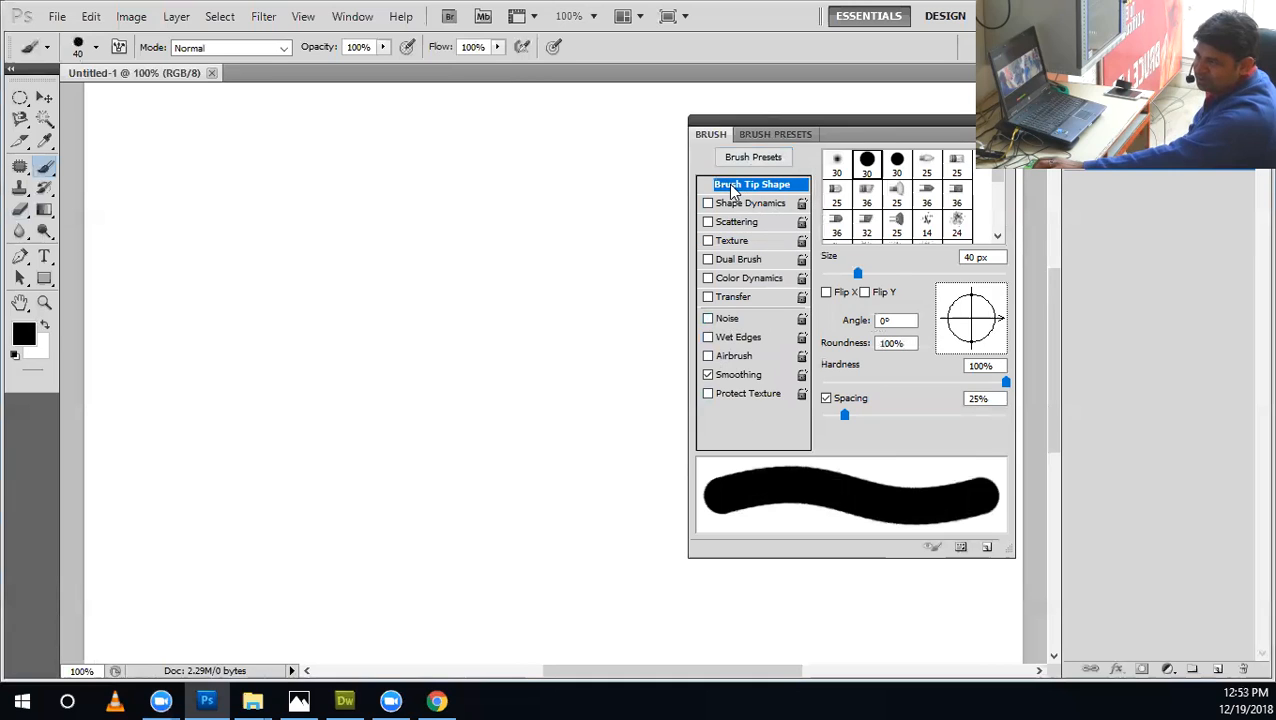
{"action": "left_click", "coordinate": [96, 47]}
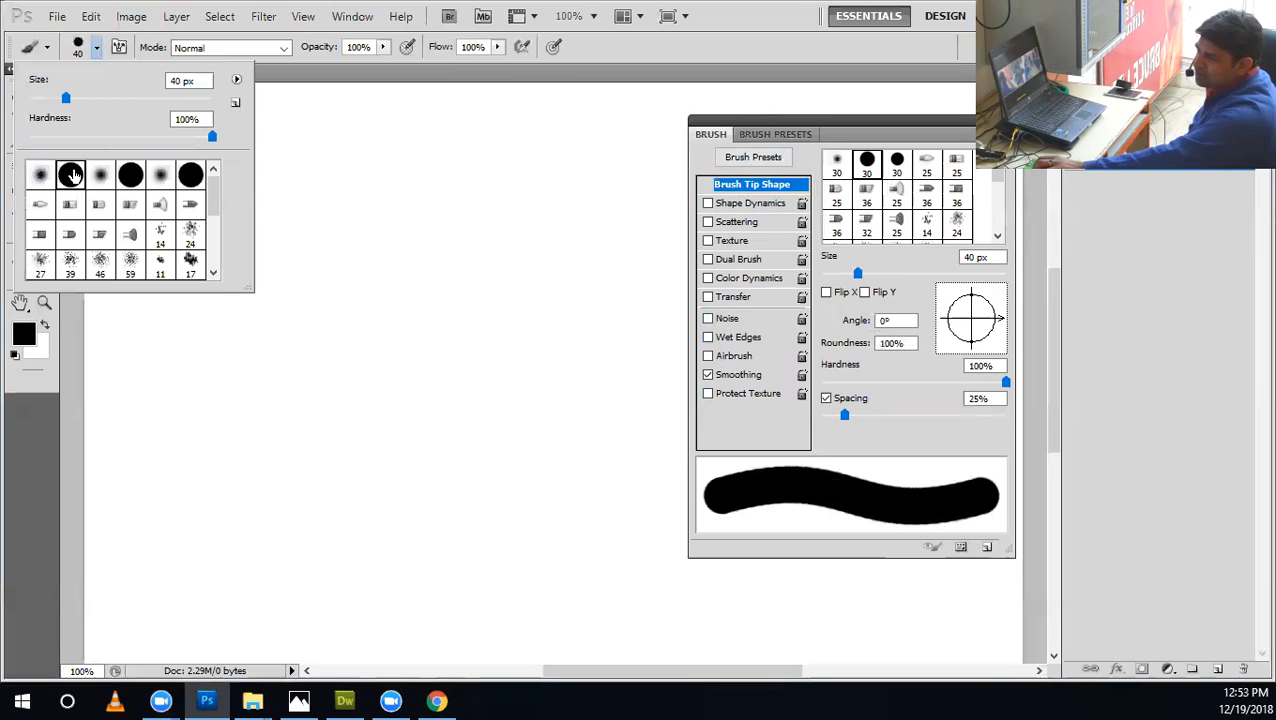
{"action": "left_click", "coordinate": [701, 157]}
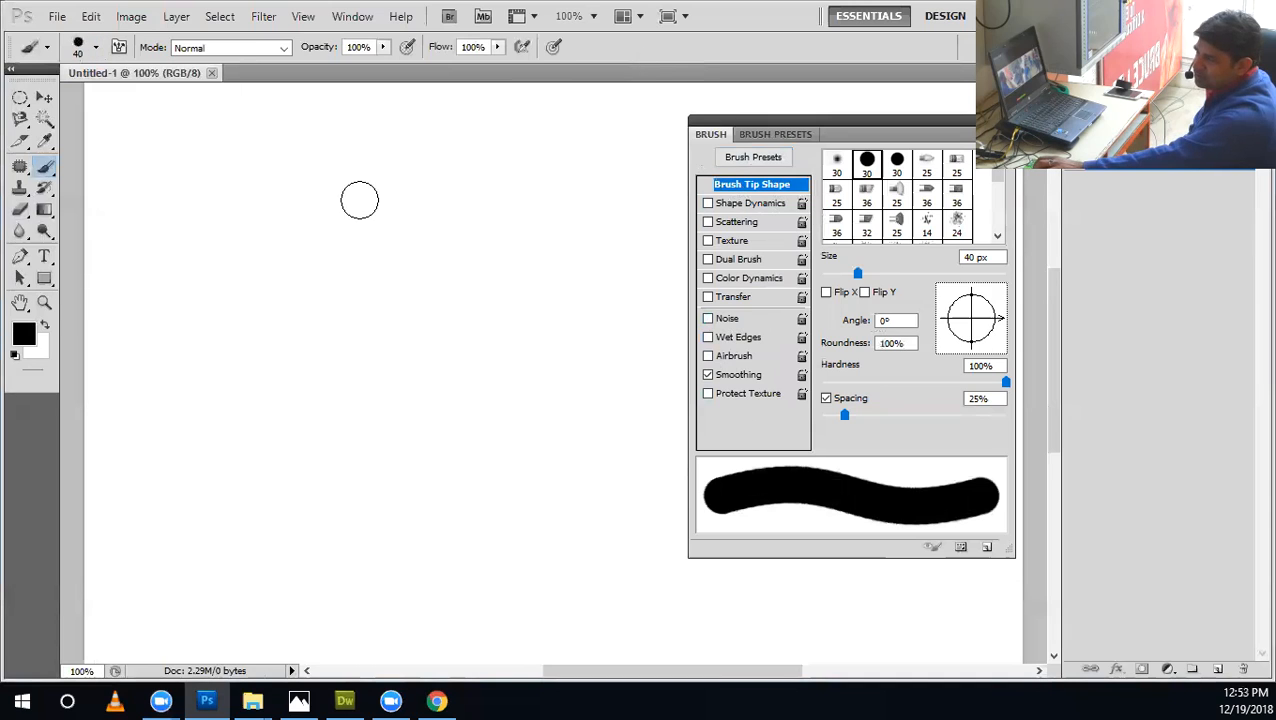
{"action": "left_click", "coordinate": [864, 163]}
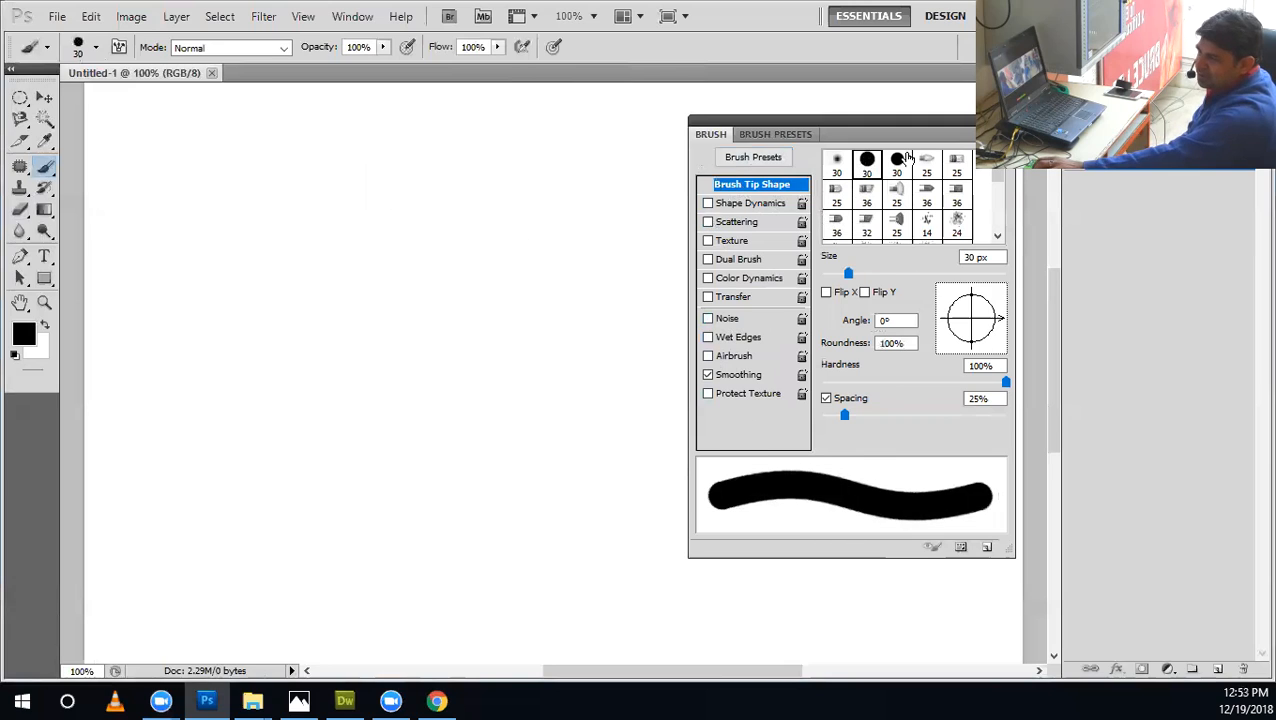
{"action": "left_click", "coordinate": [897, 163]}
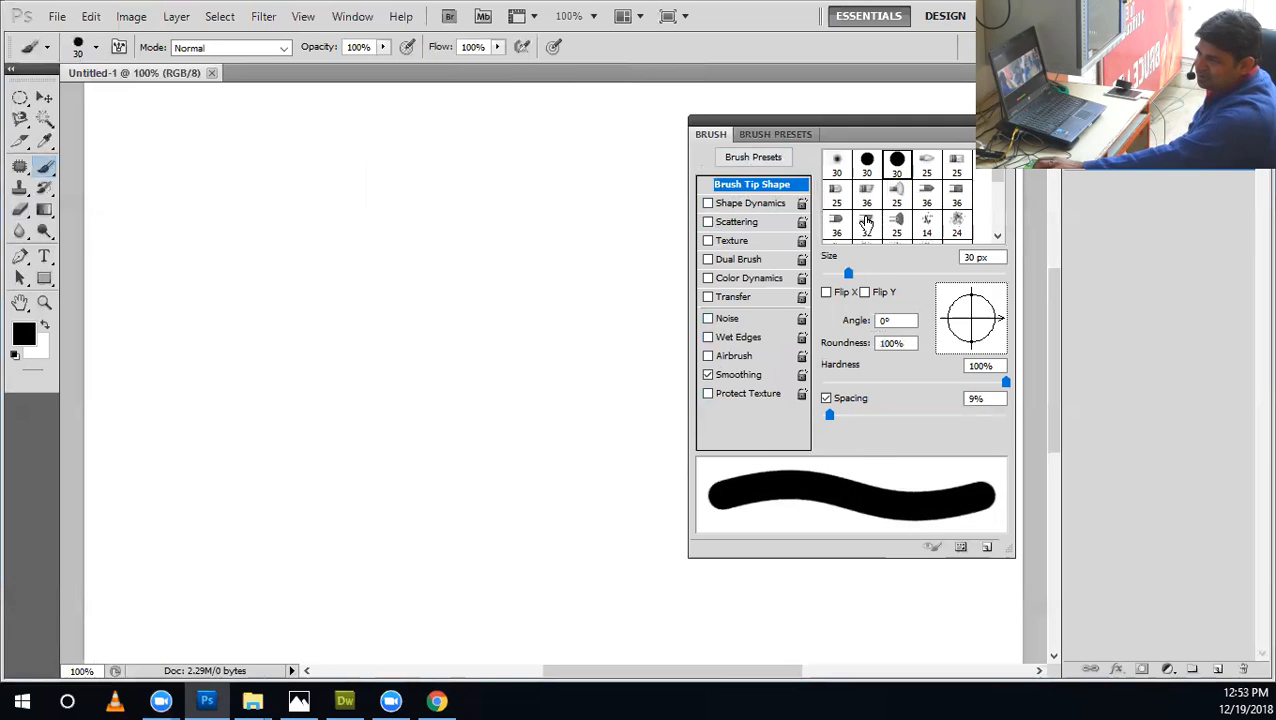
Choose the 74 px maple leaf brush tip and reduce its size to 37 px.
{"action": "scroll", "coordinate": [887, 222], "scroll_direction": "down", "scroll_amount": 5}
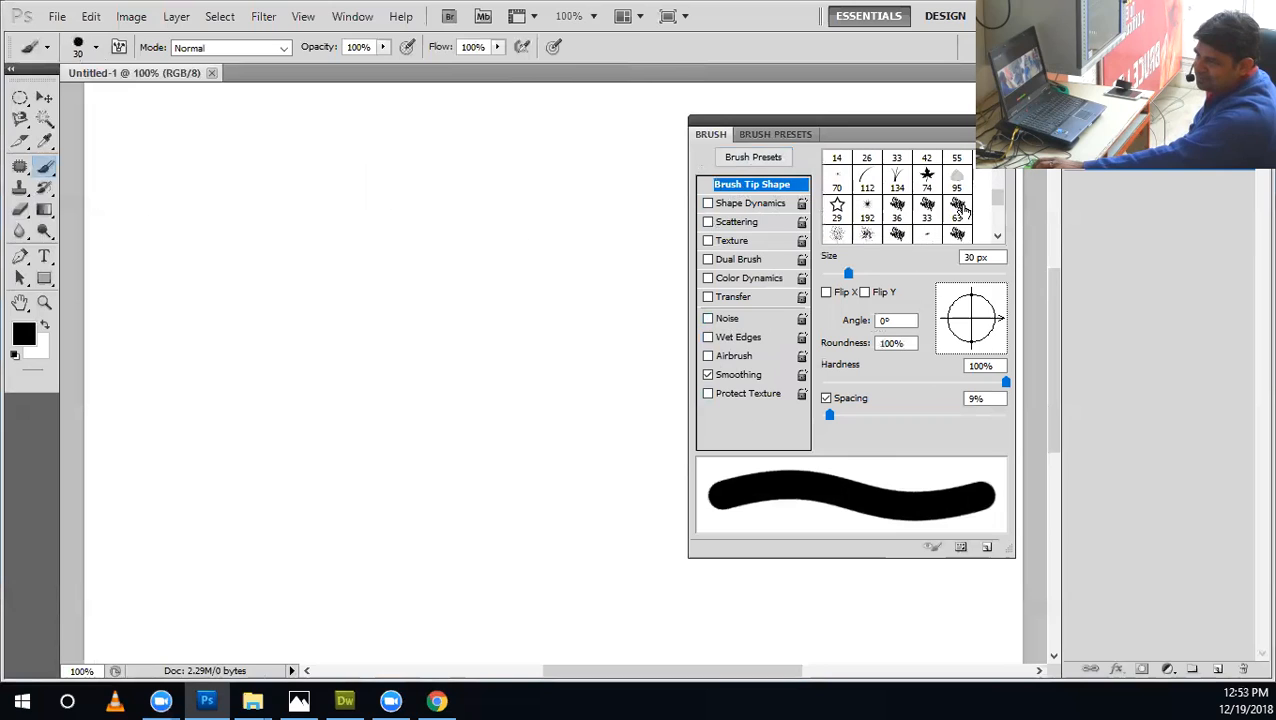
{"action": "left_click", "coordinate": [929, 176]}
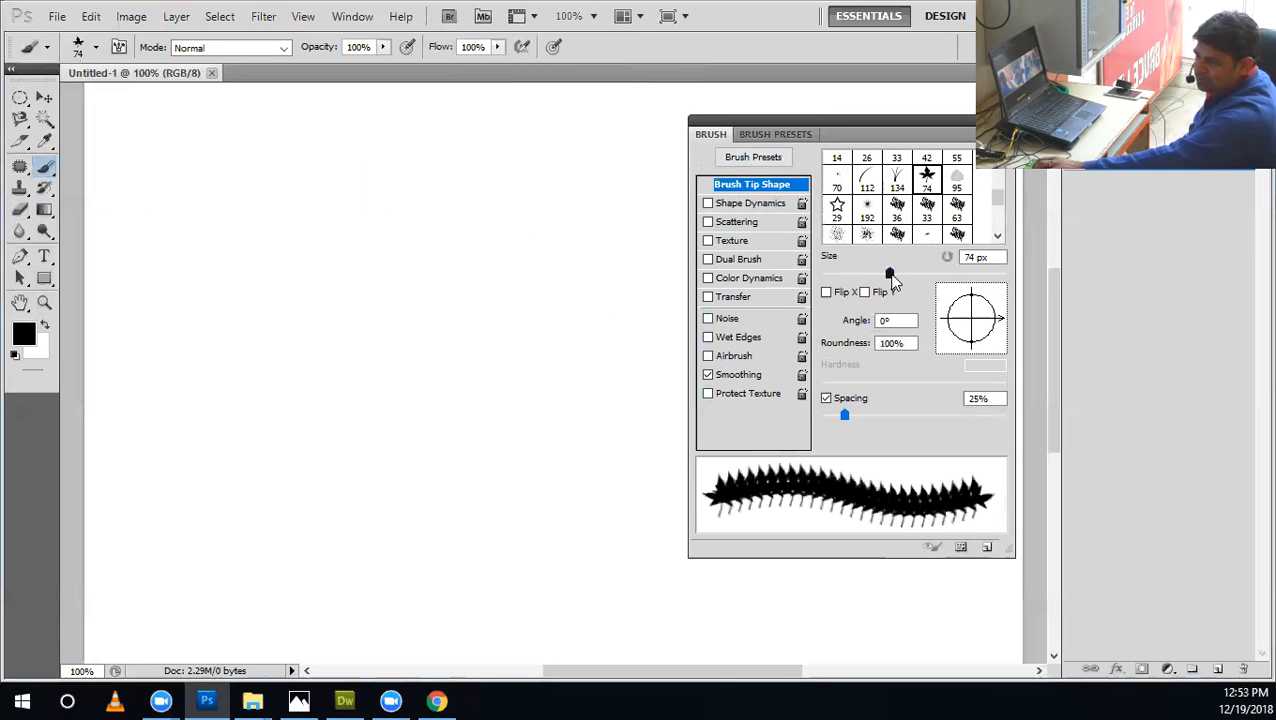
{"action": "mouse_move", "coordinate": [855, 278]}
{"action": "left_mouse_down"}
{"action": "mouse_move", "coordinate": [821, 276]}
{"action": "mouse_move", "coordinate": [893, 285]}
{"action": "mouse_move", "coordinate": [830, 278]}
{"action": "mouse_move", "coordinate": [884, 289]}
{"action": "mouse_move", "coordinate": [840, 283]}
{"action": "mouse_move", "coordinate": [856, 290]}
{"action": "left_mouse_up"}
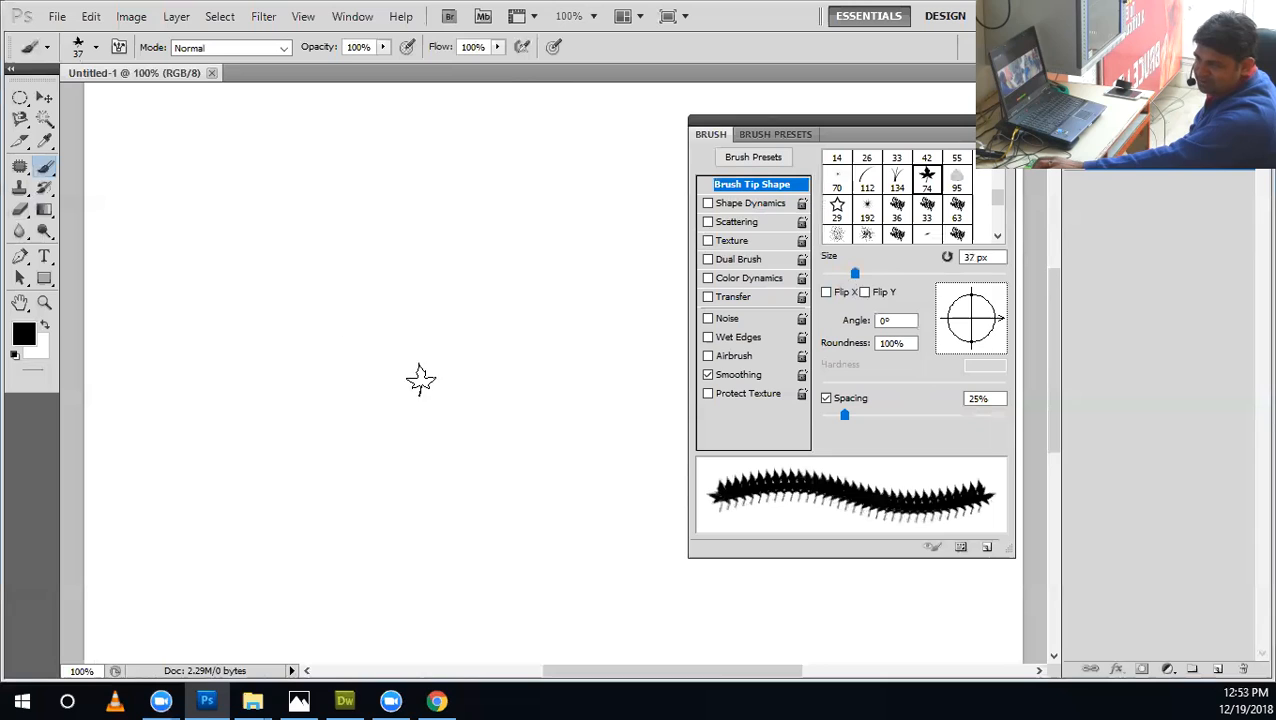
Try a horizontal maple leaf stroke across the canvas, undo it and increase the brush size to 46 px.
{"action": "left_click_drag", "start_coordinate": [632, 341], "coordinate": [274, 366]}
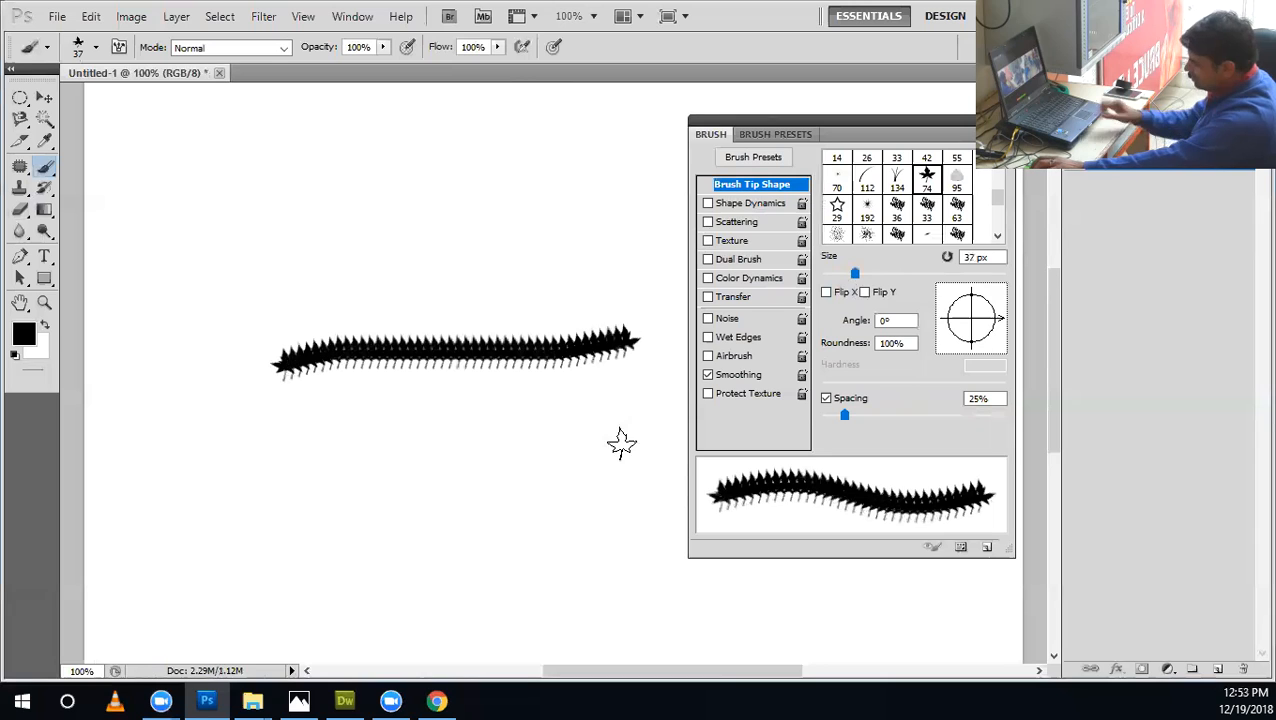
{"action": "key", "text": "ctrl+z"}
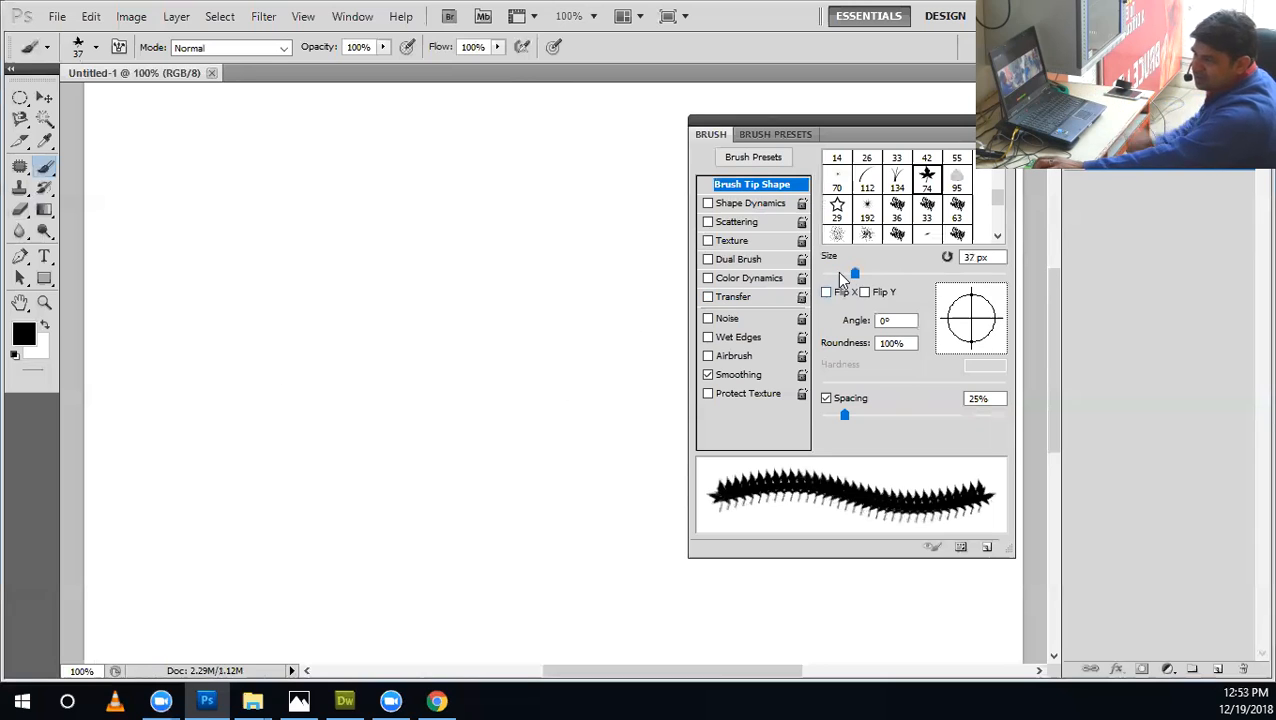
{"action": "left_click_drag", "start_coordinate": [855, 272], "coordinate": [866, 273]}
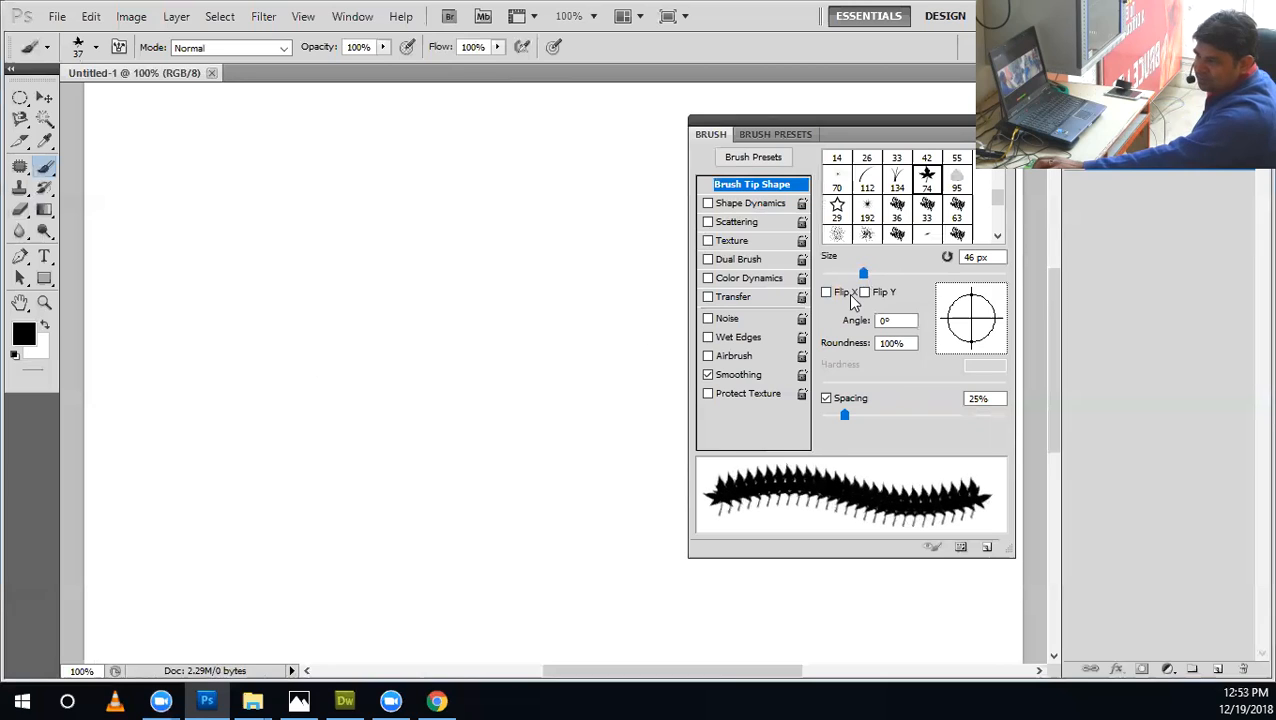
Choose the 112 px curved blade tip at size 69 px and stamp a single blade and a Flip X mirrored one.
{"action": "left_click", "coordinate": [867, 181]}
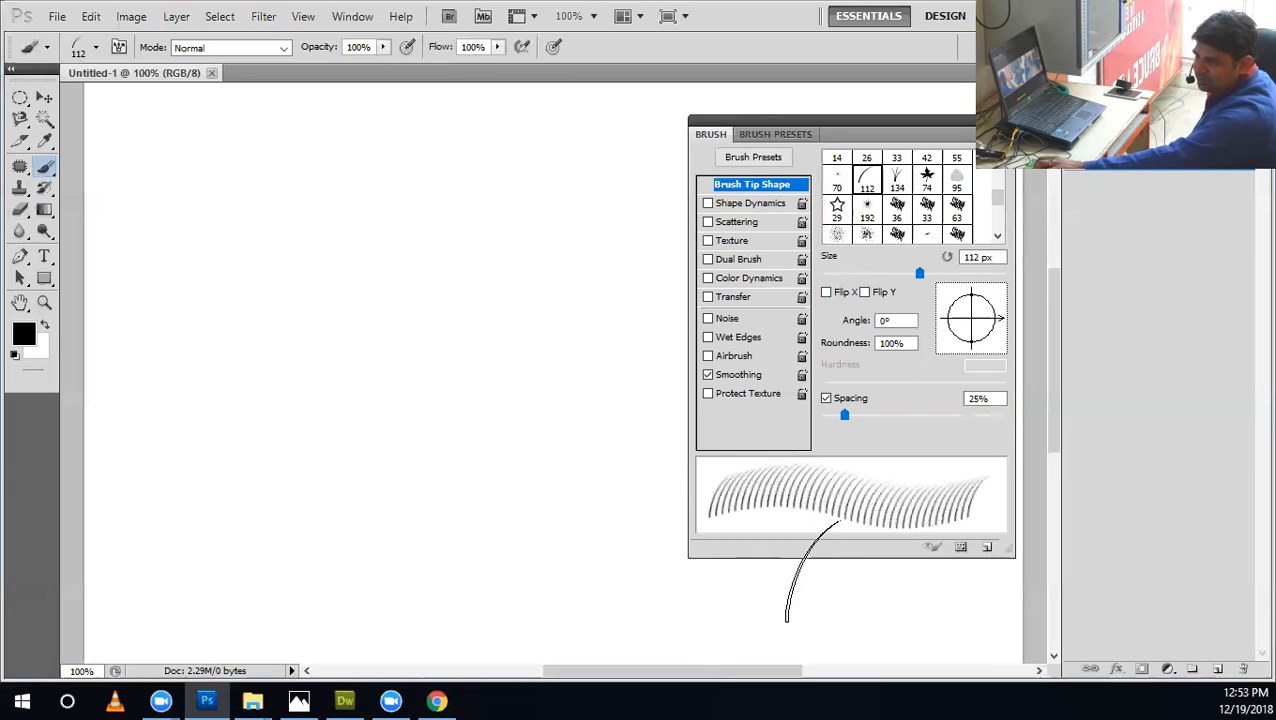
{"action": "mouse_move", "coordinate": [870, 279]}
{"action": "left_mouse_down"}
{"action": "mouse_move", "coordinate": [832, 276]}
{"action": "mouse_move", "coordinate": [884, 279]}
{"action": "left_mouse_up"}
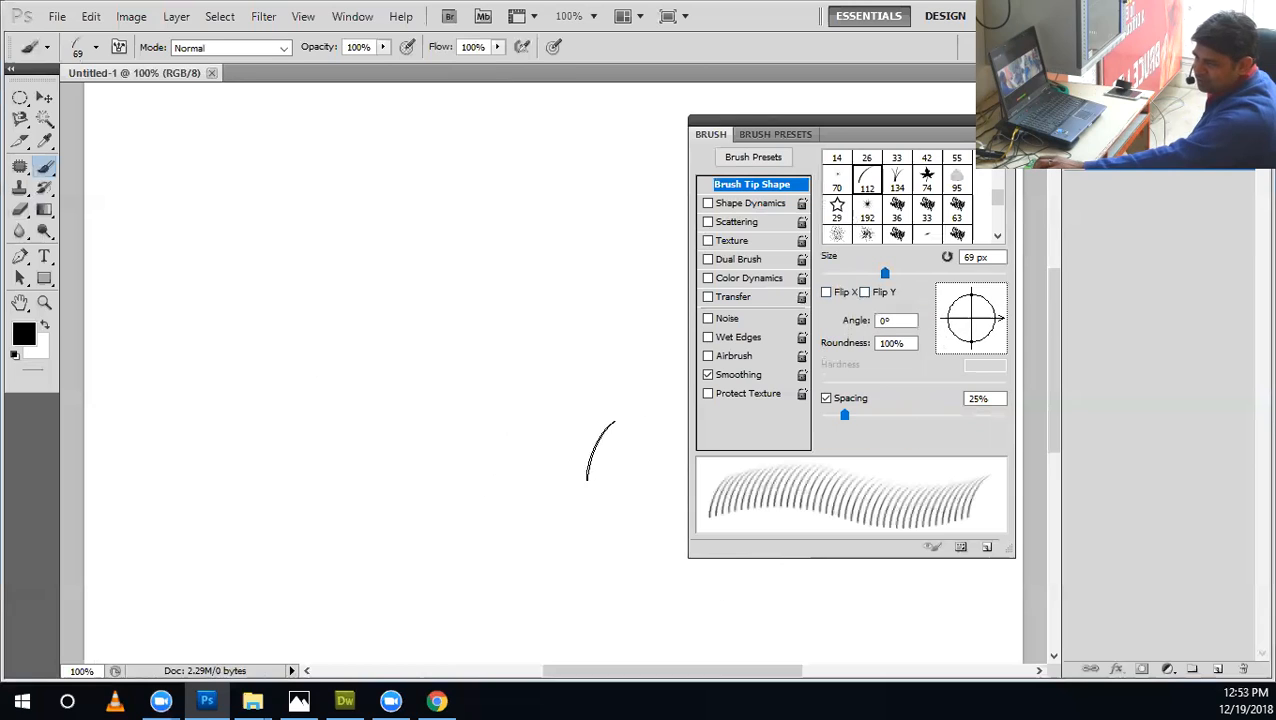
{"action": "left_click", "coordinate": [528, 426]}
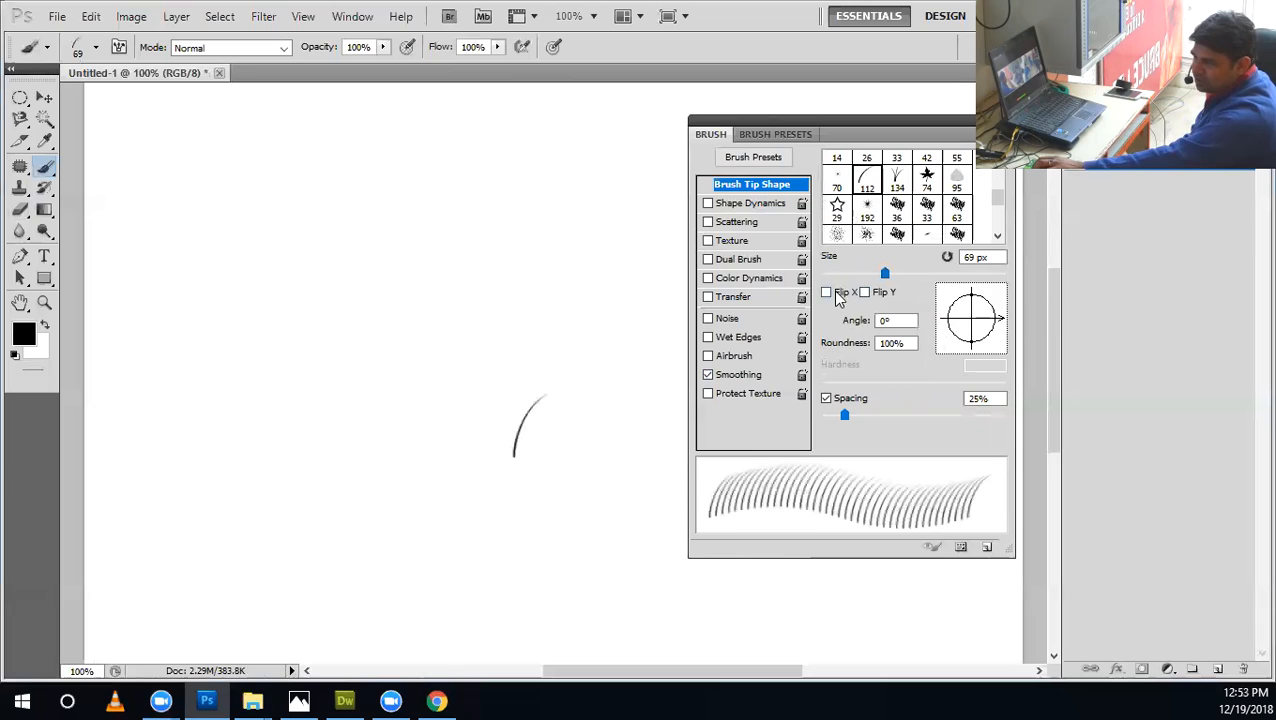
{"action": "left_click", "coordinate": [566, 424]}
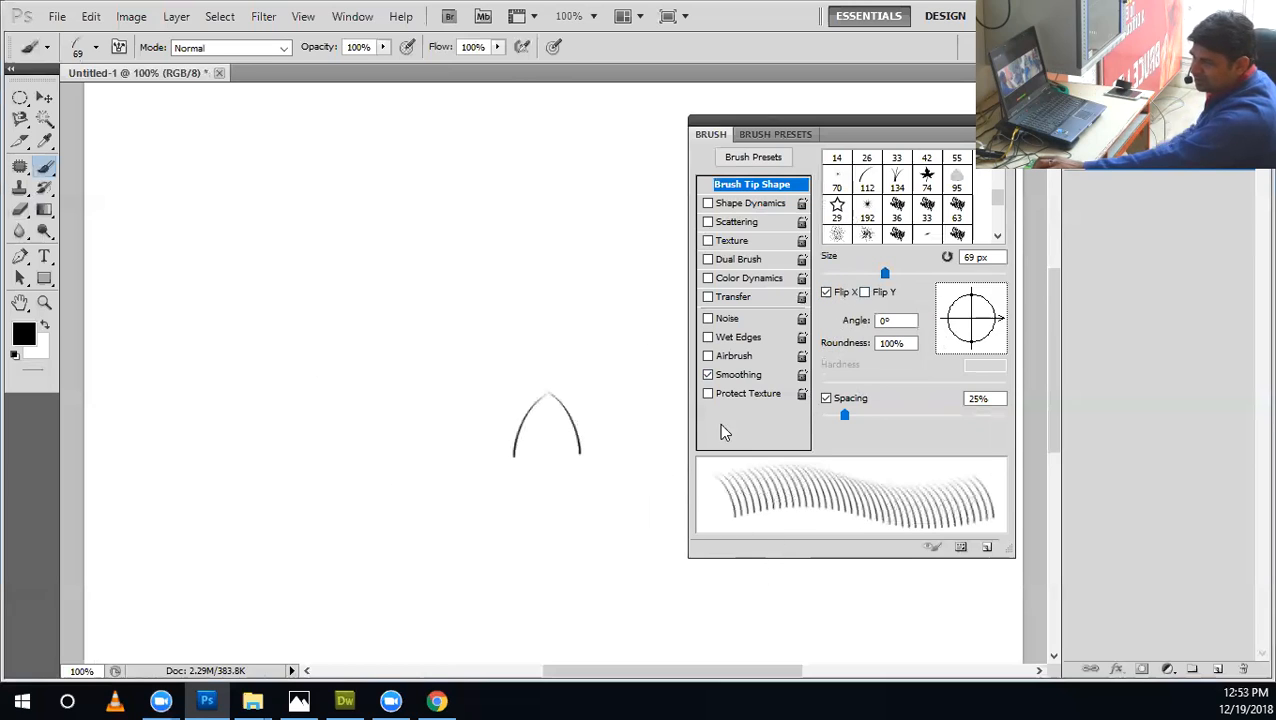
Try curved blade strokes with Flip X on and off, and undo all the test marks.
{"action": "left_click_drag", "start_coordinate": [555, 312], "coordinate": [336, 347]}
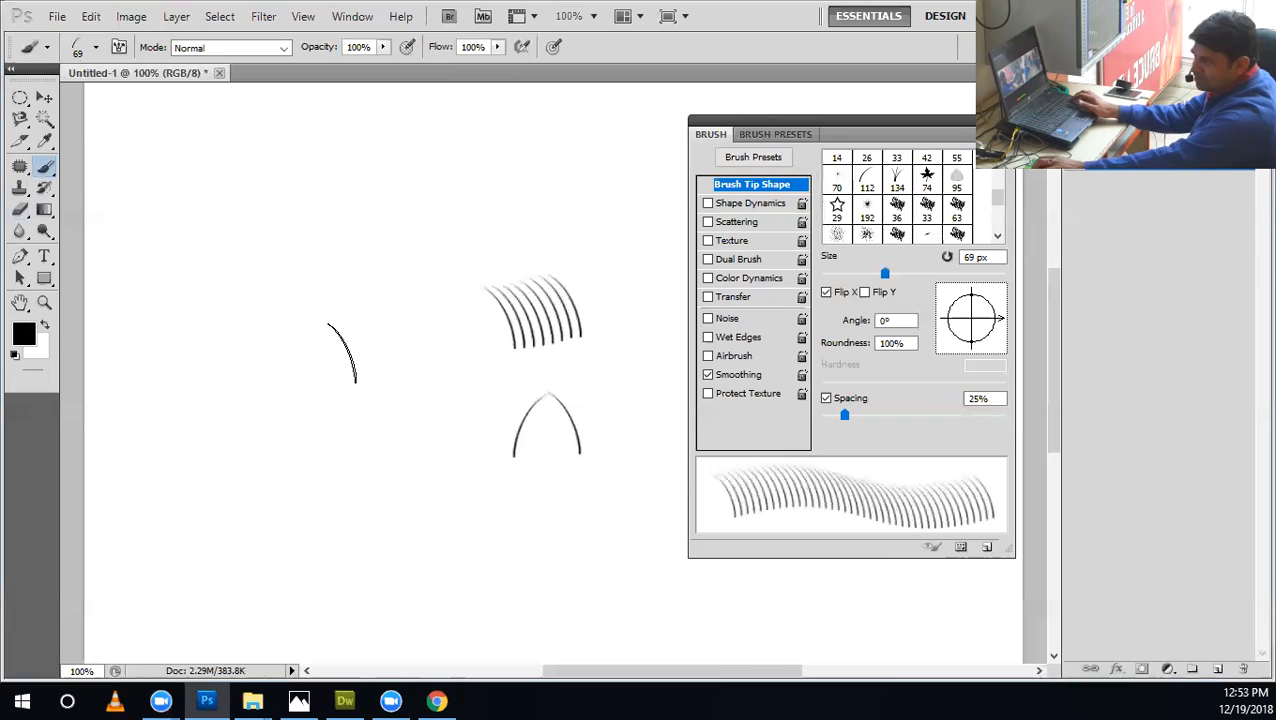
{"action": "left_click", "coordinate": [826, 292]}
{"action": "left_click_drag", "start_coordinate": [560, 215], "coordinate": [338, 252]}
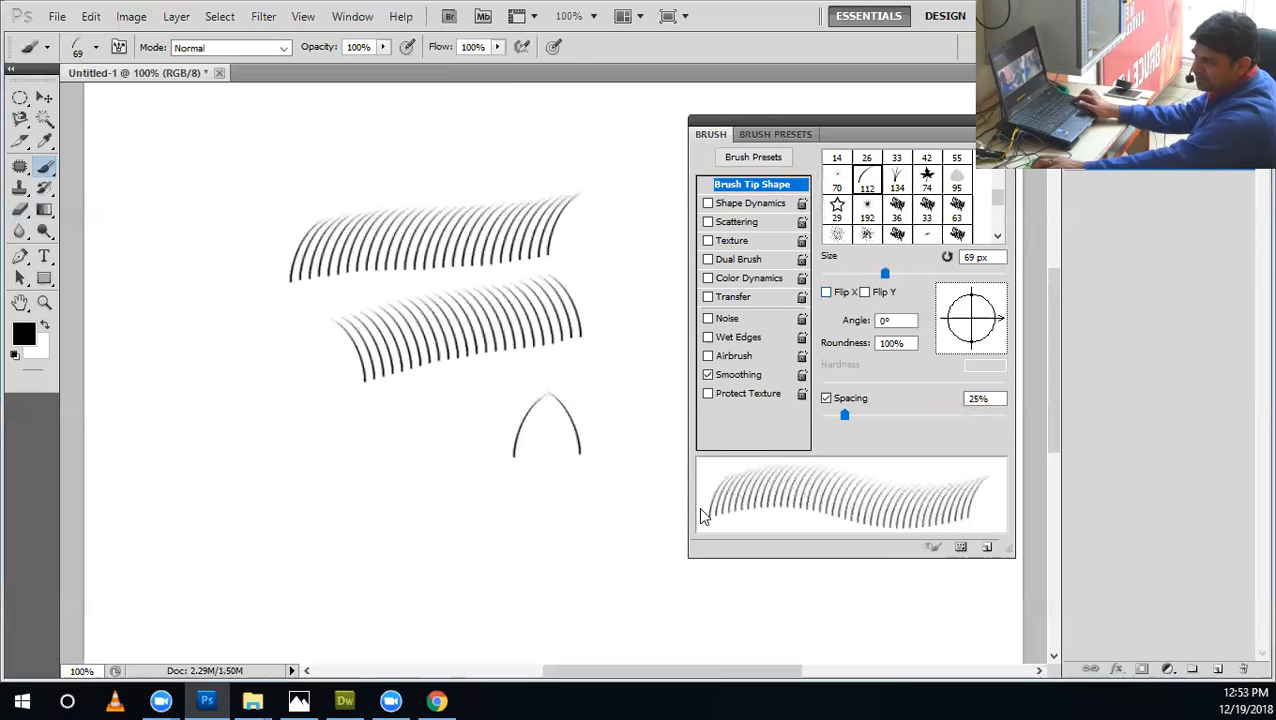
{"action": "key", "text": "ctrl+alt+z"}
{"action": "key", "text": "ctrl+alt+z"}
{"action": "key", "text": "ctrl+alt+z"}
Paint a horizontal row of curved blades across the middle of the canvas and try a Flip X row beneath it.
{"action": "left_click_drag", "start_coordinate": [590, 341], "coordinate": [253, 371]}
{"action": "left_click", "coordinate": [827, 292]}
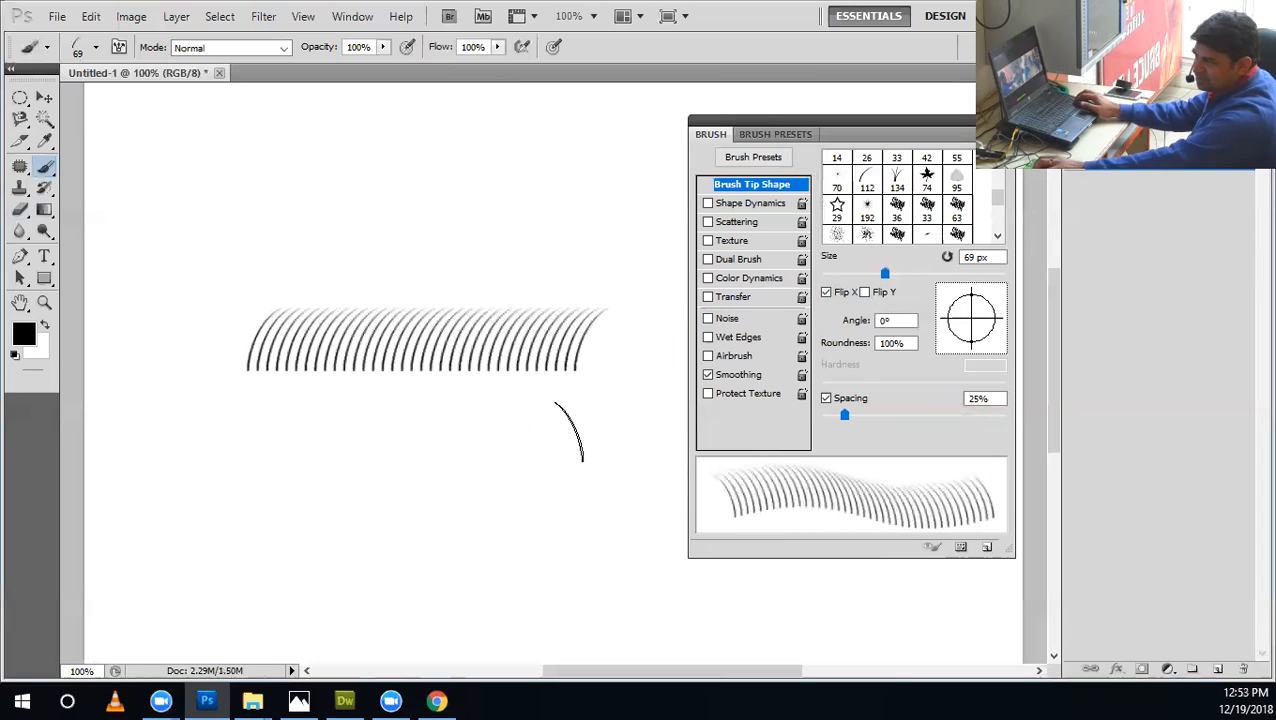
{"action": "mouse_move", "coordinate": [588, 402]}
{"action": "left_mouse_down"}
{"action": "mouse_move", "coordinate": [352, 403]}
{"action": "mouse_move", "coordinate": [272, 434]}
{"action": "left_mouse_up"}
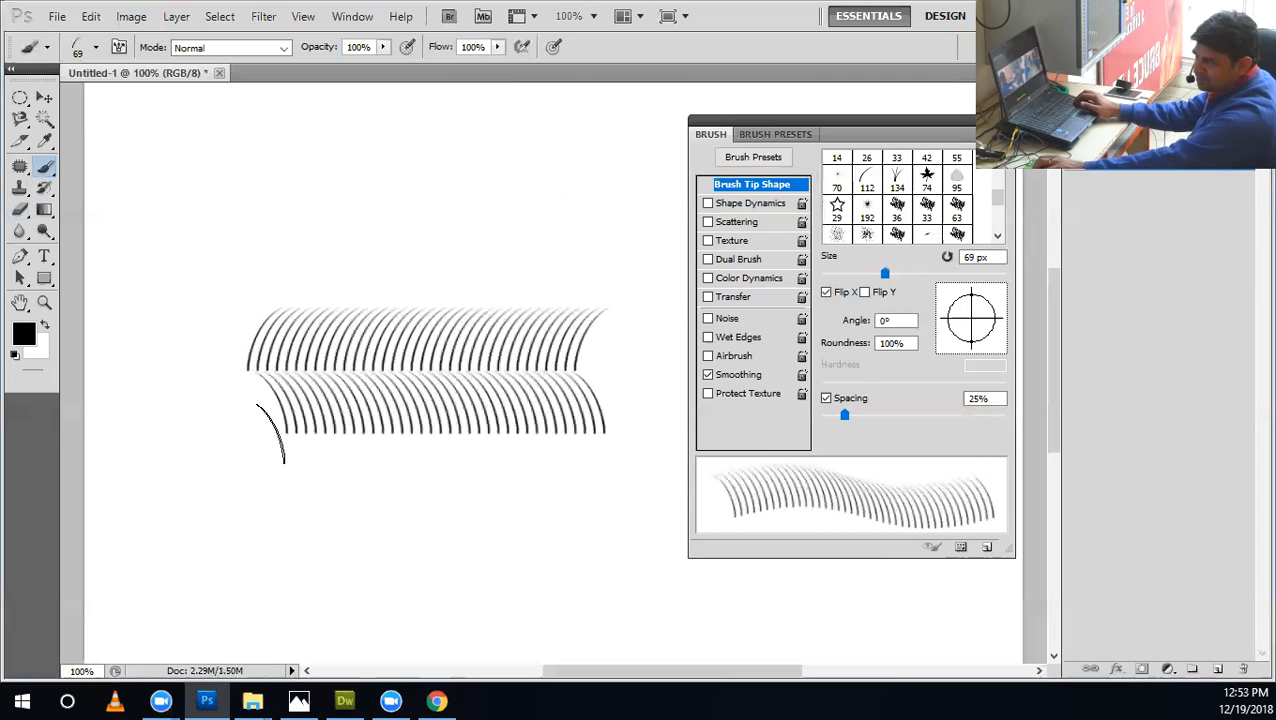
{"action": "key", "text": "ctrl+z"}
Paint a Flip Y row of blades directly beneath the first row with Flip X off, and turn Flip Y off again.
{"action": "left_click", "coordinate": [849, 292]}
{"action": "left_click", "coordinate": [864, 292]}
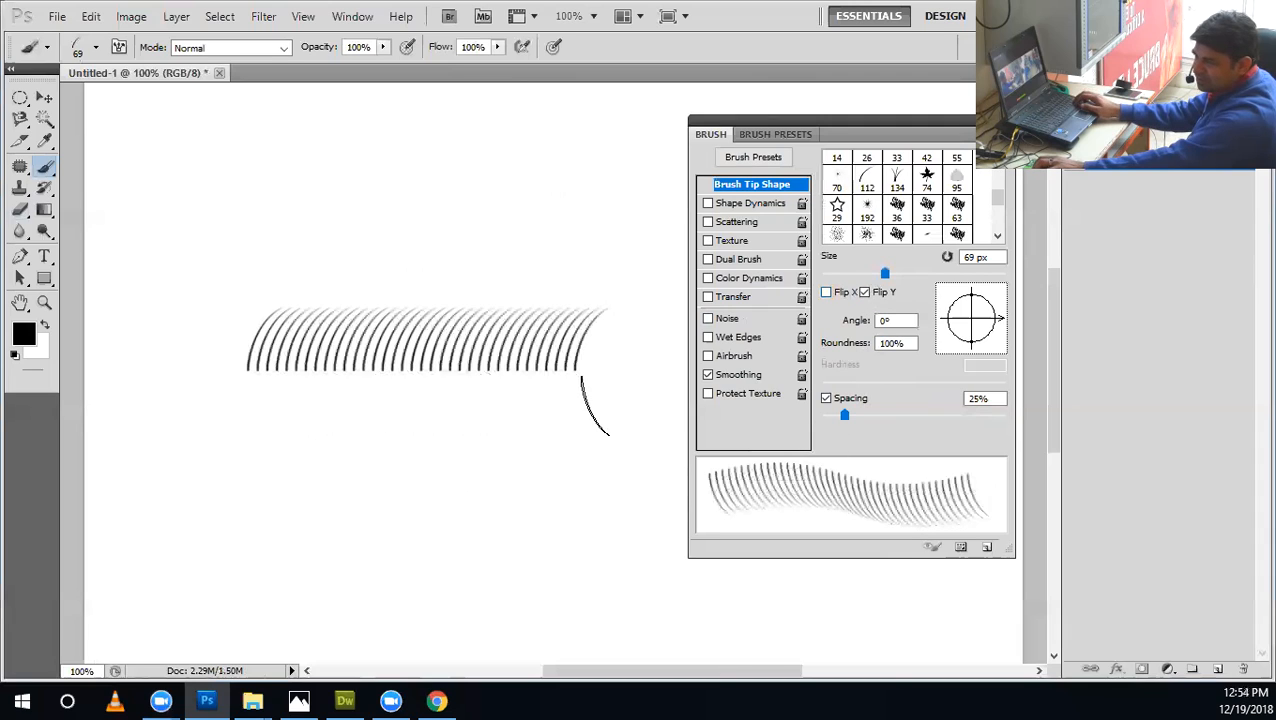
{"action": "left_click_drag", "start_coordinate": [585, 402], "coordinate": [258, 402]}
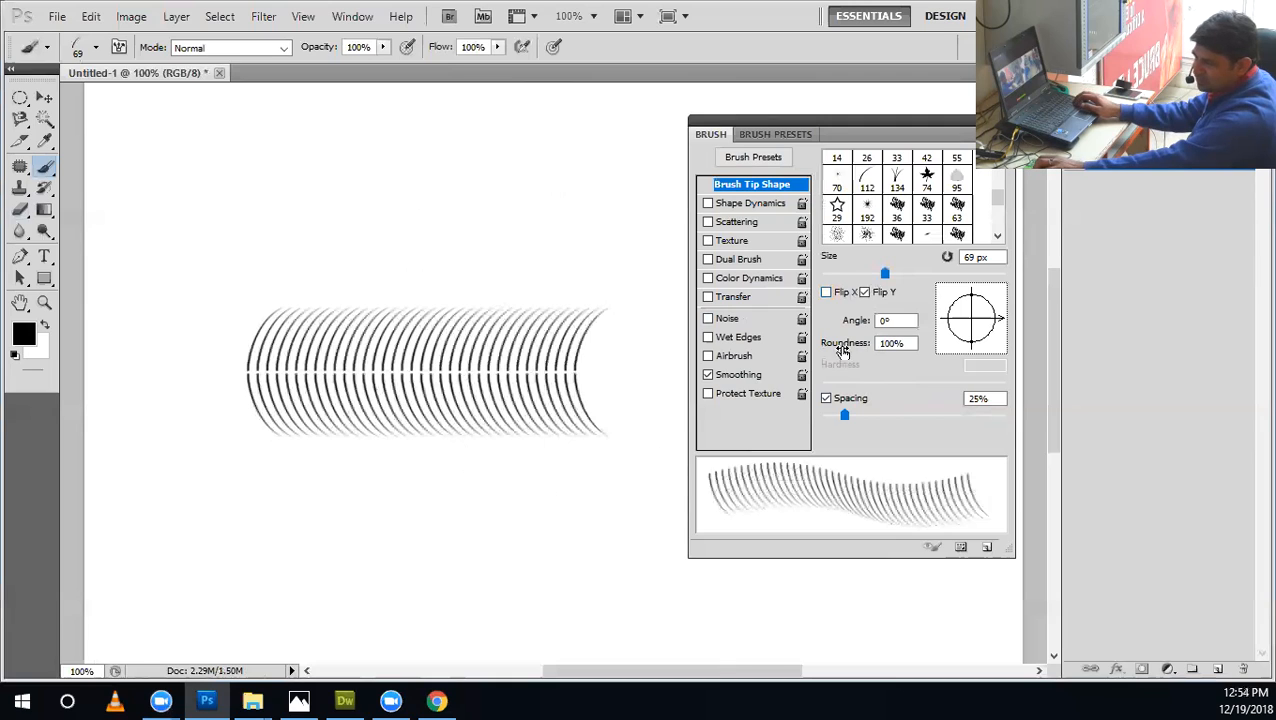
{"action": "left_click", "coordinate": [866, 290]}
{"action": "left_click", "coordinate": [866, 290]}
{"action": "left_click", "coordinate": [865, 289]}
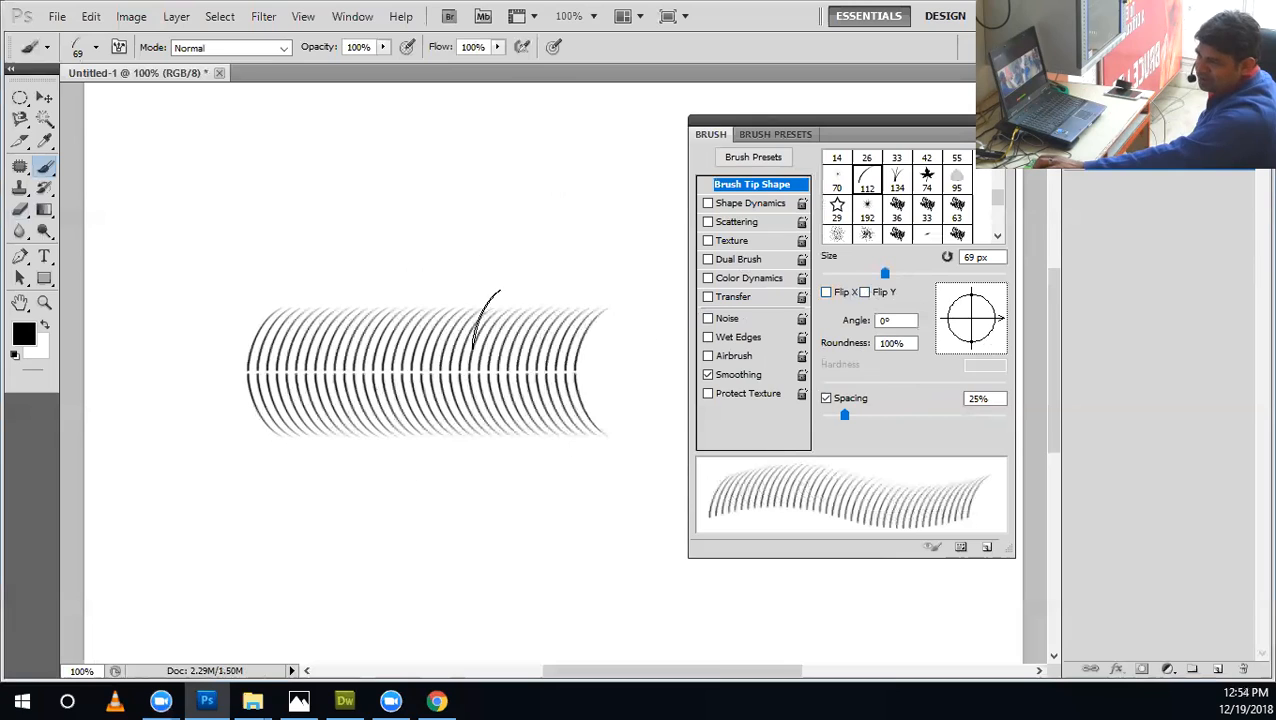
Set the brush angle to 45°, try a stroke above the existing rows and undo it.
{"action": "left_click_drag", "start_coordinate": [895, 319], "coordinate": [838, 319]}
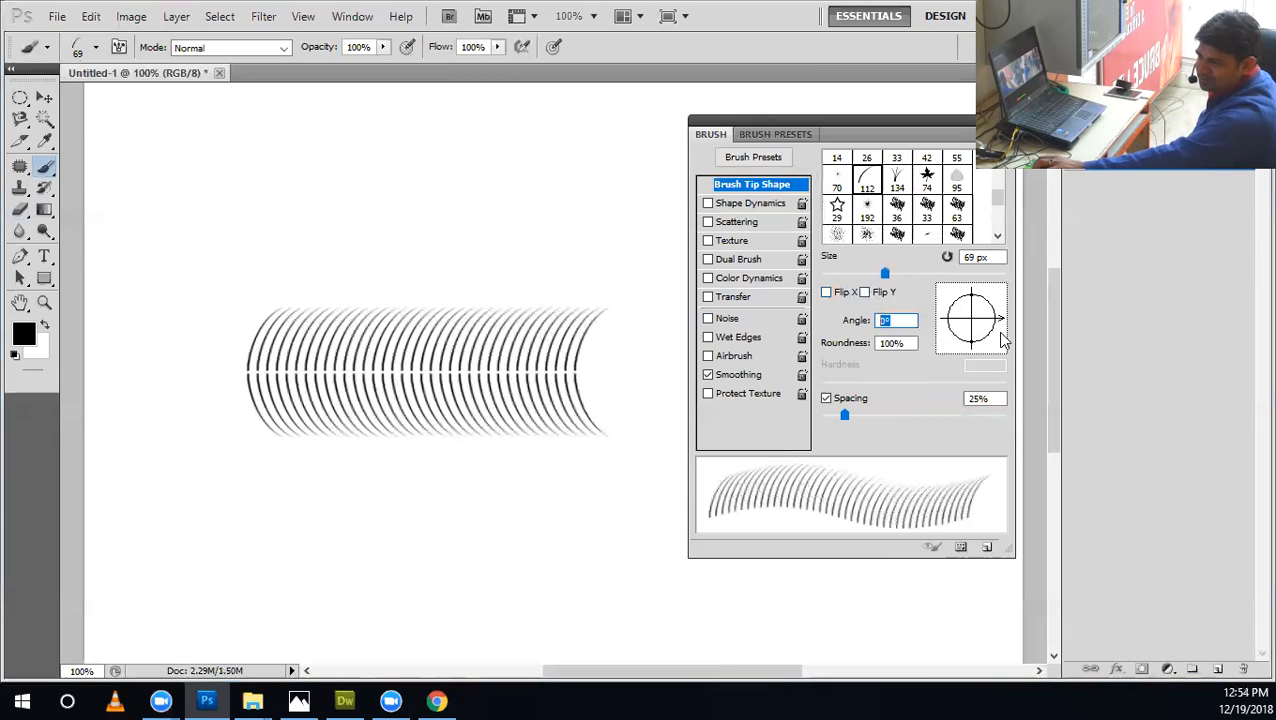
{"action": "type", "text": "45"}
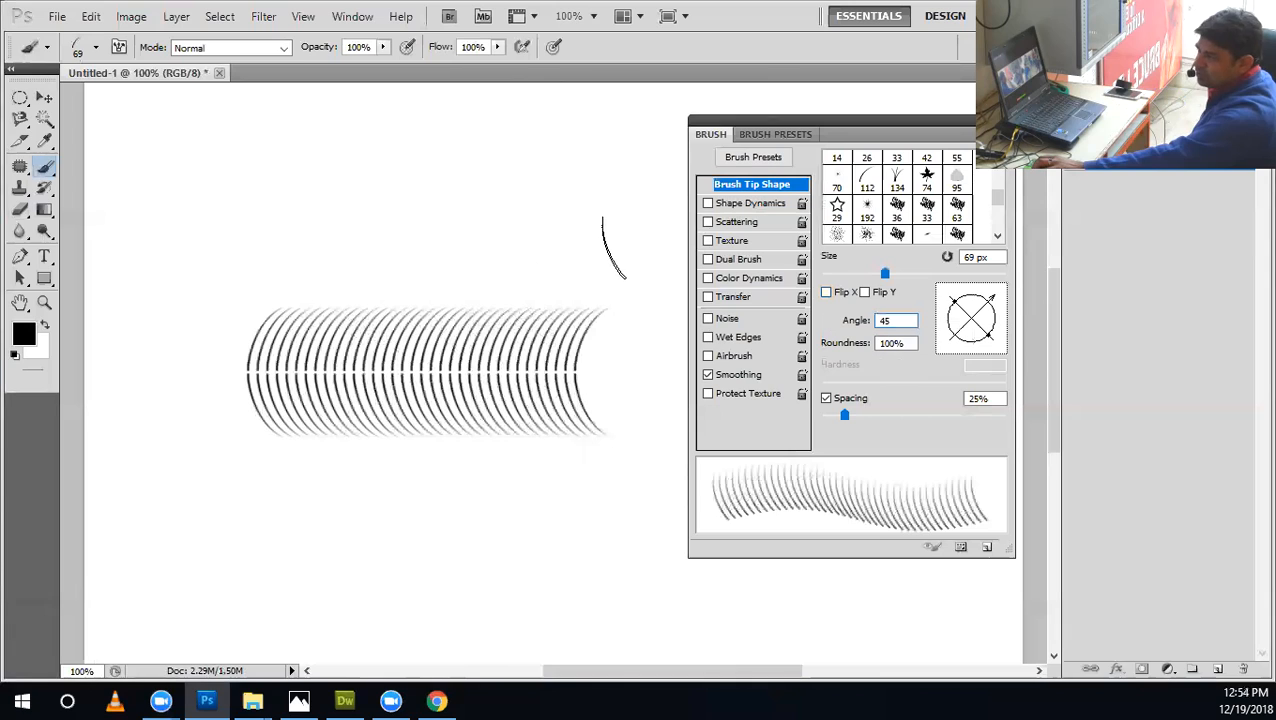
{"action": "left_click_drag", "start_coordinate": [614, 248], "coordinate": [262, 265]}
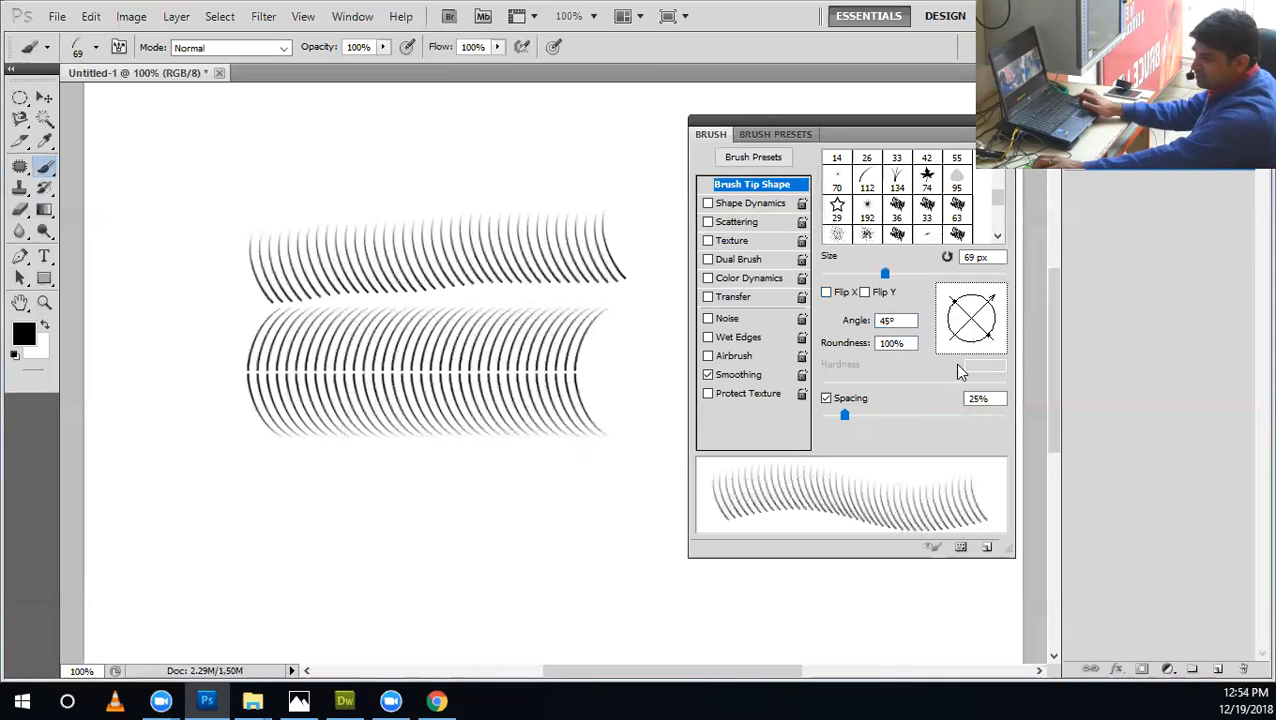
{"action": "key", "text": "ctrl+z"}
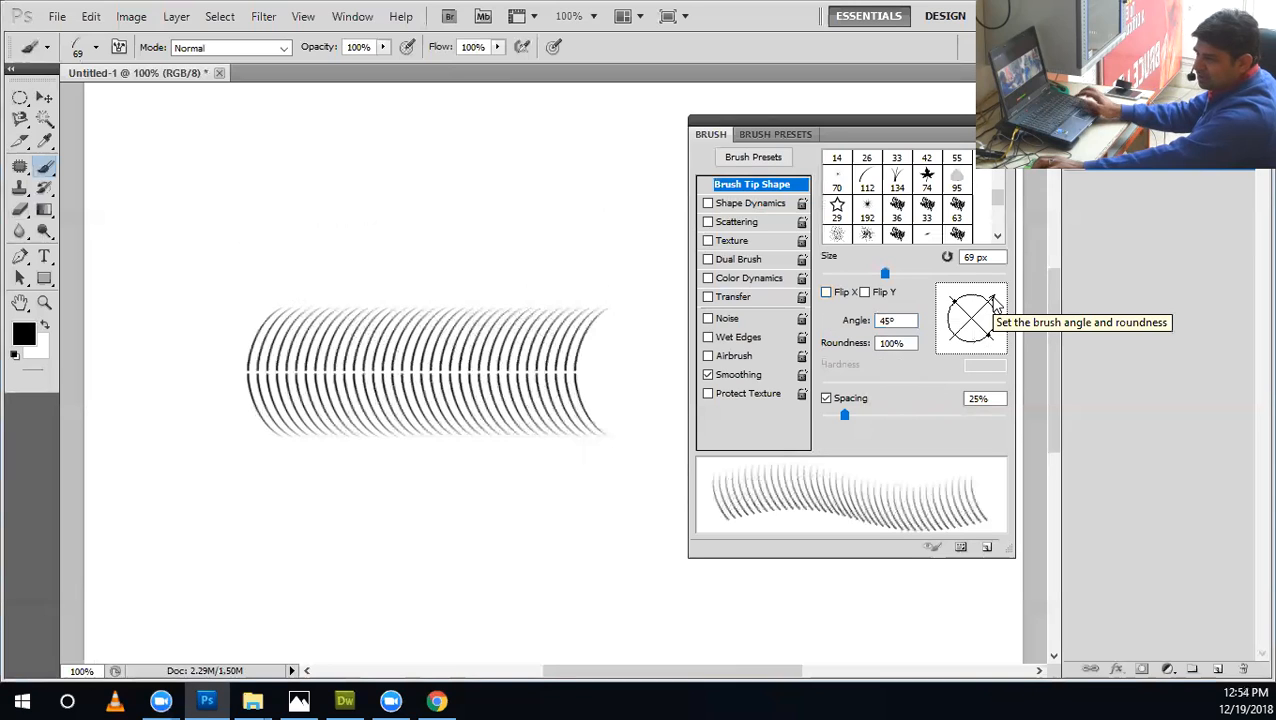
Rotate the brush tip to 128°, try two long winding strokes and undo them, and turn the angle to 5°.
{"action": "mouse_move", "coordinate": [995, 305]}
{"action": "left_mouse_down"}
{"action": "mouse_move", "coordinate": [976, 292]}
{"action": "mouse_move", "coordinate": [990, 310]}
{"action": "mouse_move", "coordinate": [968, 292]}
{"action": "mouse_move", "coordinate": [957, 302]}
{"action": "left_mouse_up"}
{"action": "mouse_move", "coordinate": [196, 215]}
{"action": "left_mouse_down"}
{"action": "mouse_move", "coordinate": [631, 231]}
{"action": "mouse_move", "coordinate": [658, 270]}
{"action": "mouse_move", "coordinate": [637, 437]}
{"action": "mouse_move", "coordinate": [251, 505]}
{"action": "mouse_move", "coordinate": [264, 530]}
{"action": "mouse_move", "coordinate": [138, 568]}
{"action": "left_mouse_up"}
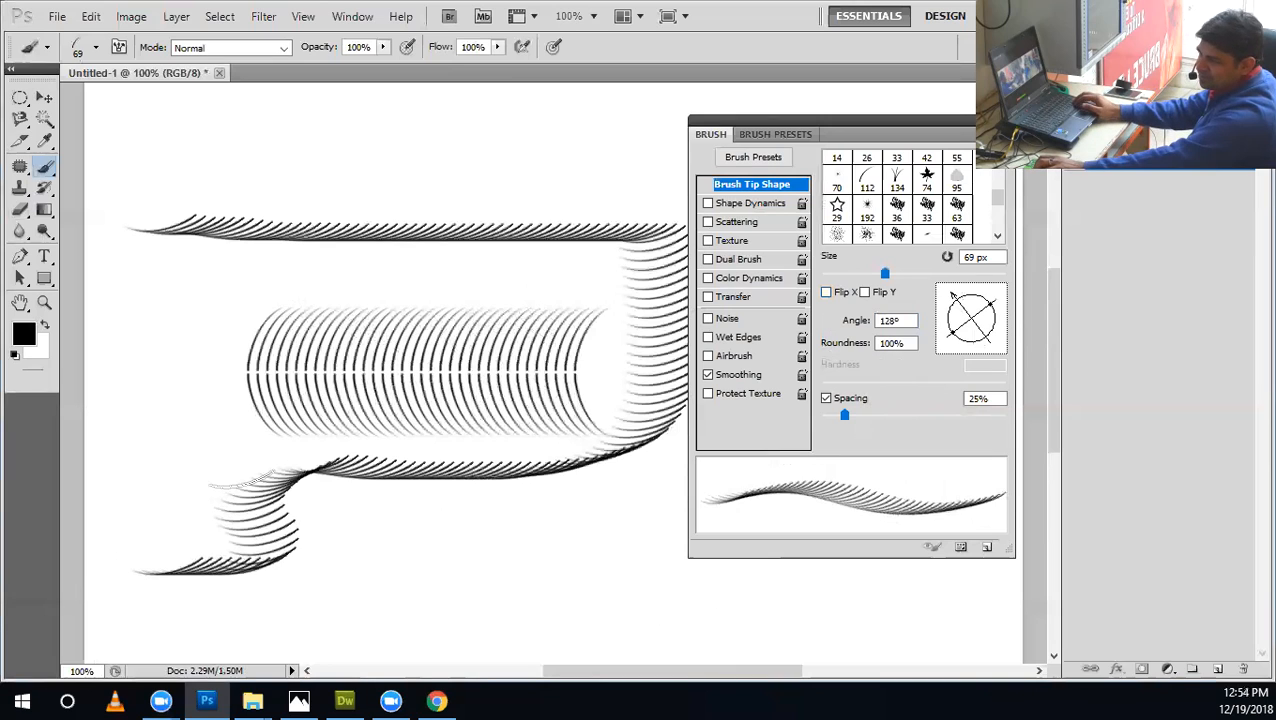
{"action": "key", "text": "ctrl+z"}
{"action": "mouse_move", "coordinate": [190, 238]}
{"action": "left_mouse_down"}
{"action": "mouse_move", "coordinate": [228, 450]}
{"action": "mouse_move", "coordinate": [370, 520]}
{"action": "mouse_move", "coordinate": [890, 590]}
{"action": "left_mouse_up"}
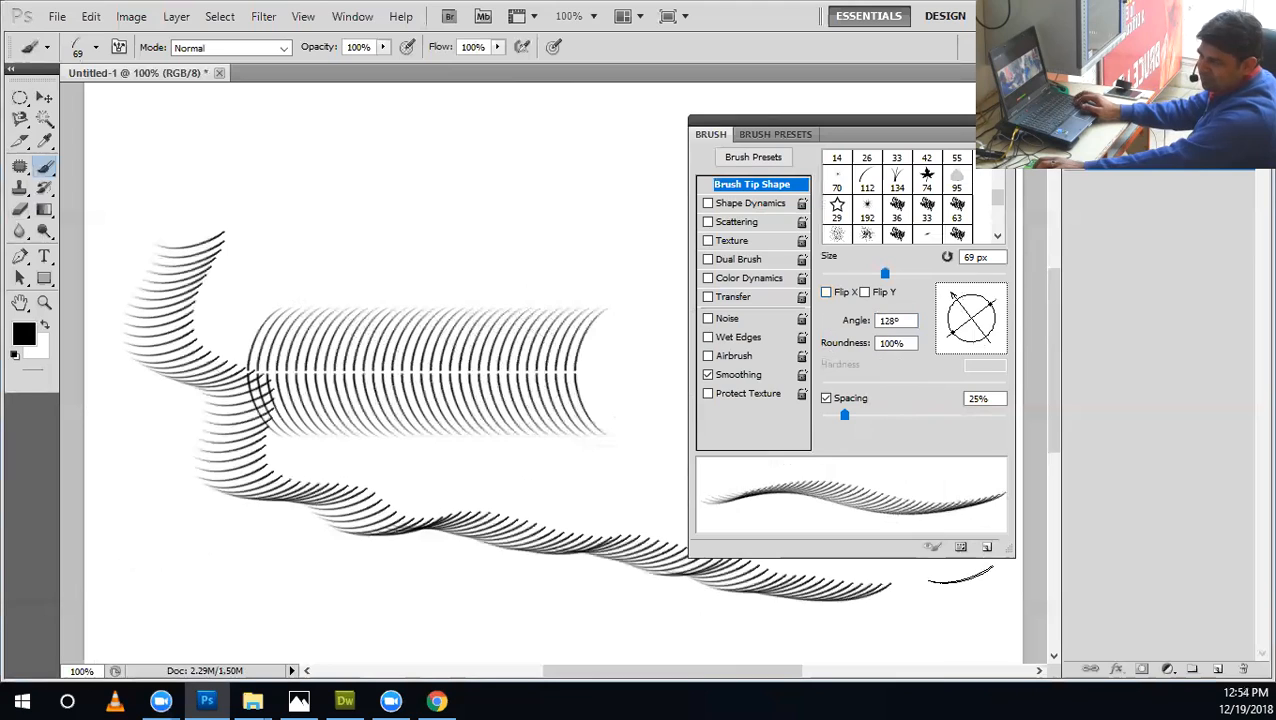
{"action": "key", "text": "ctrl+z"}
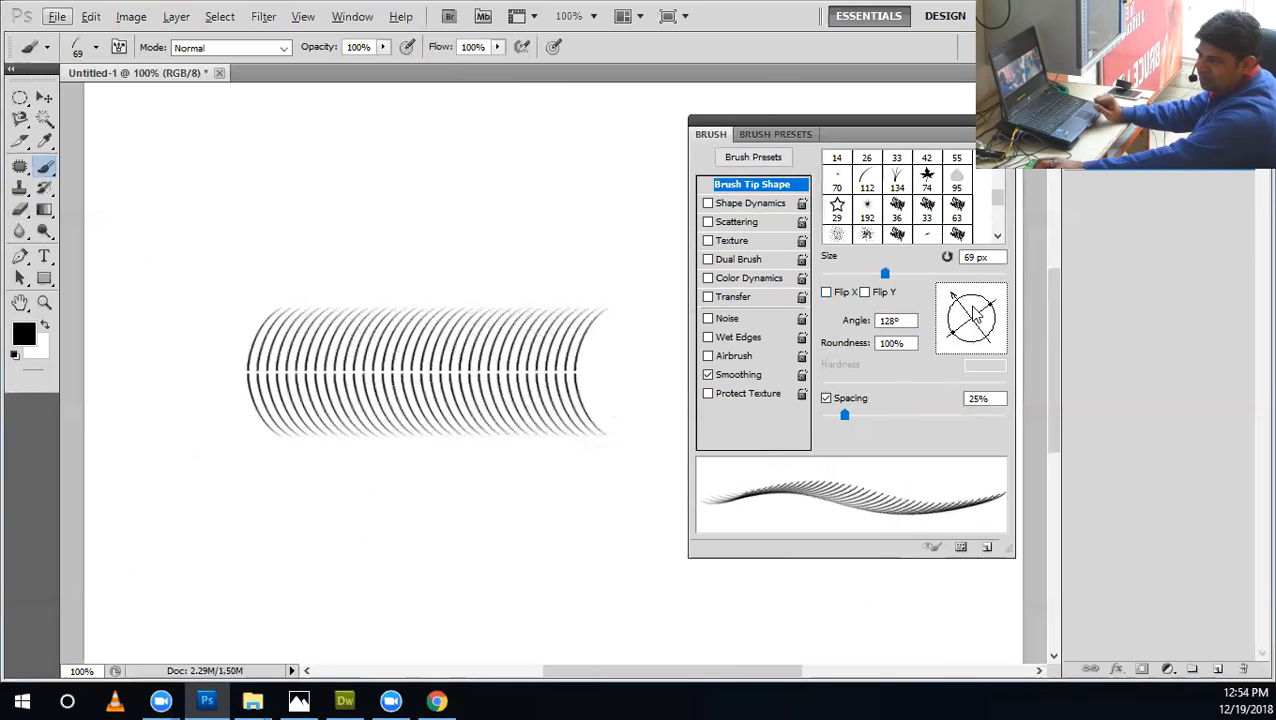
{"action": "mouse_move", "coordinate": [951, 294]}
{"action": "left_mouse_down"}
{"action": "mouse_move", "coordinate": [924, 327]}
{"action": "mouse_move", "coordinate": [994, 362]}
{"action": "mouse_move", "coordinate": [1027, 314]}
{"action": "left_mouse_up"}
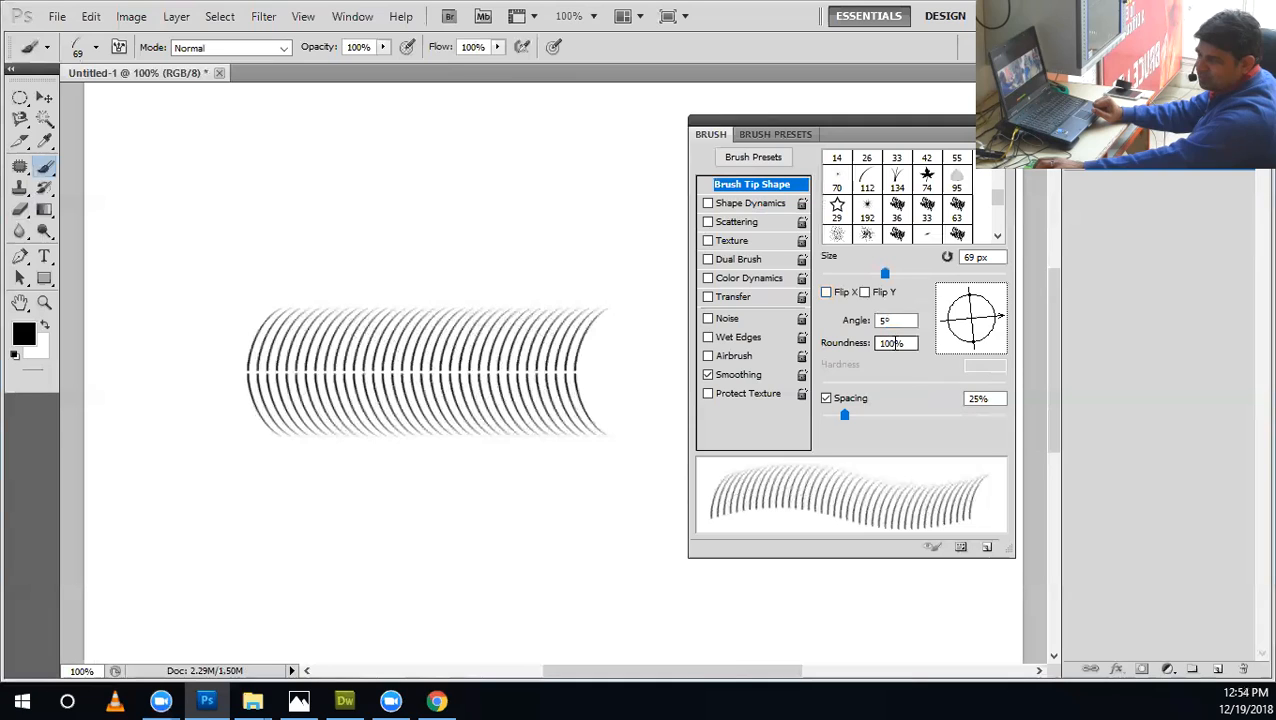
Try the hard round 30 px tip and switch to the 74 px maple leaf tip.
{"action": "scroll", "coordinate": [990, 188], "scroll_direction": "up", "scroll_amount": 5}
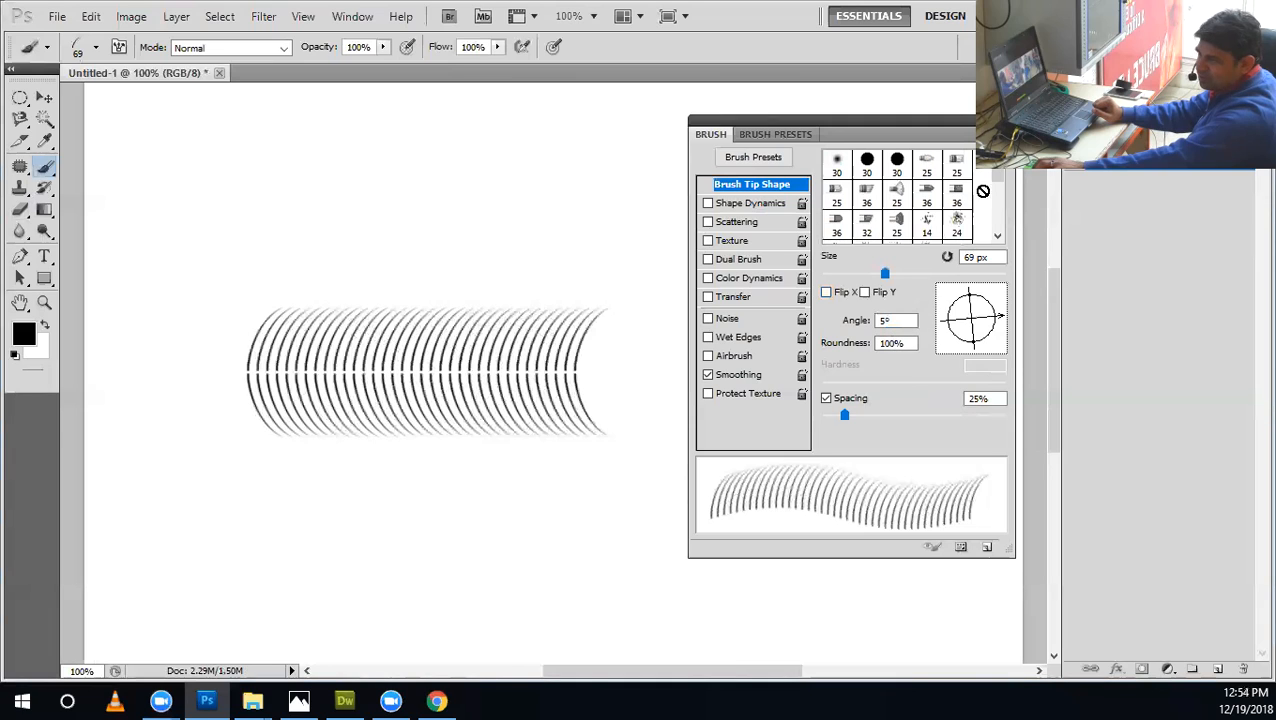
{"action": "left_click", "coordinate": [868, 165]}
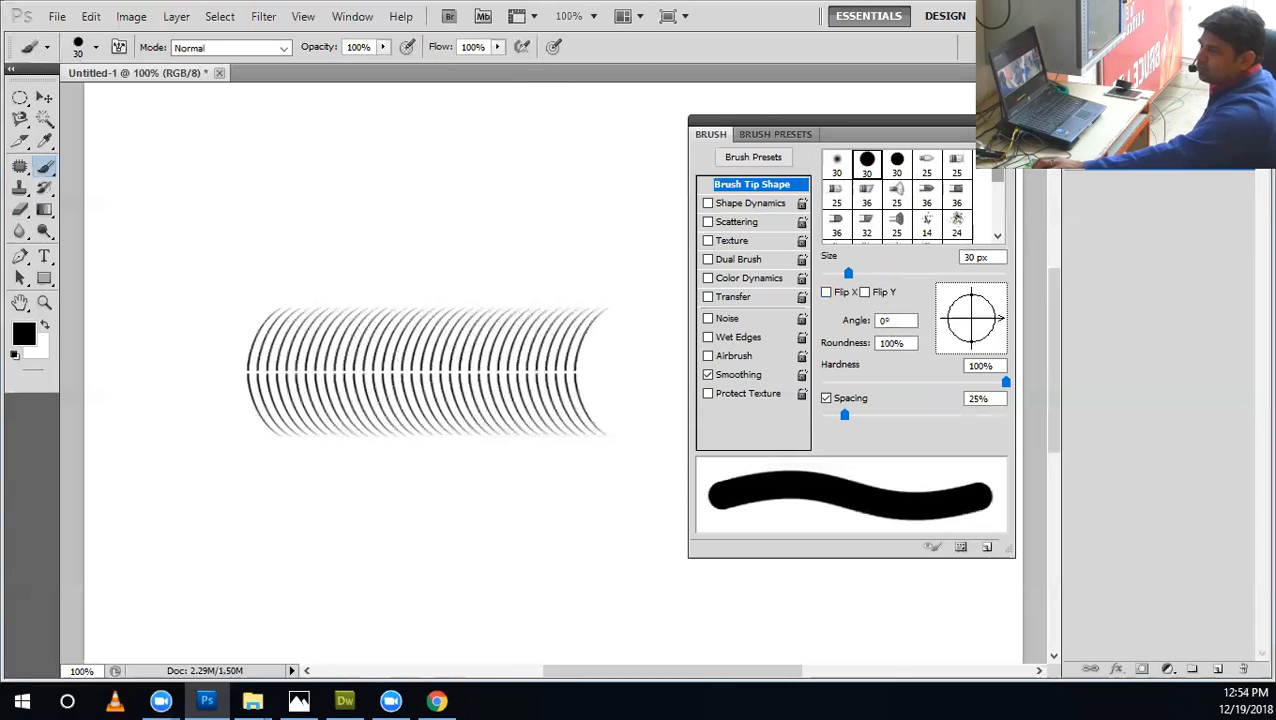
{"action": "left_click_drag", "start_coordinate": [1004, 176], "coordinate": [1002, 195]}
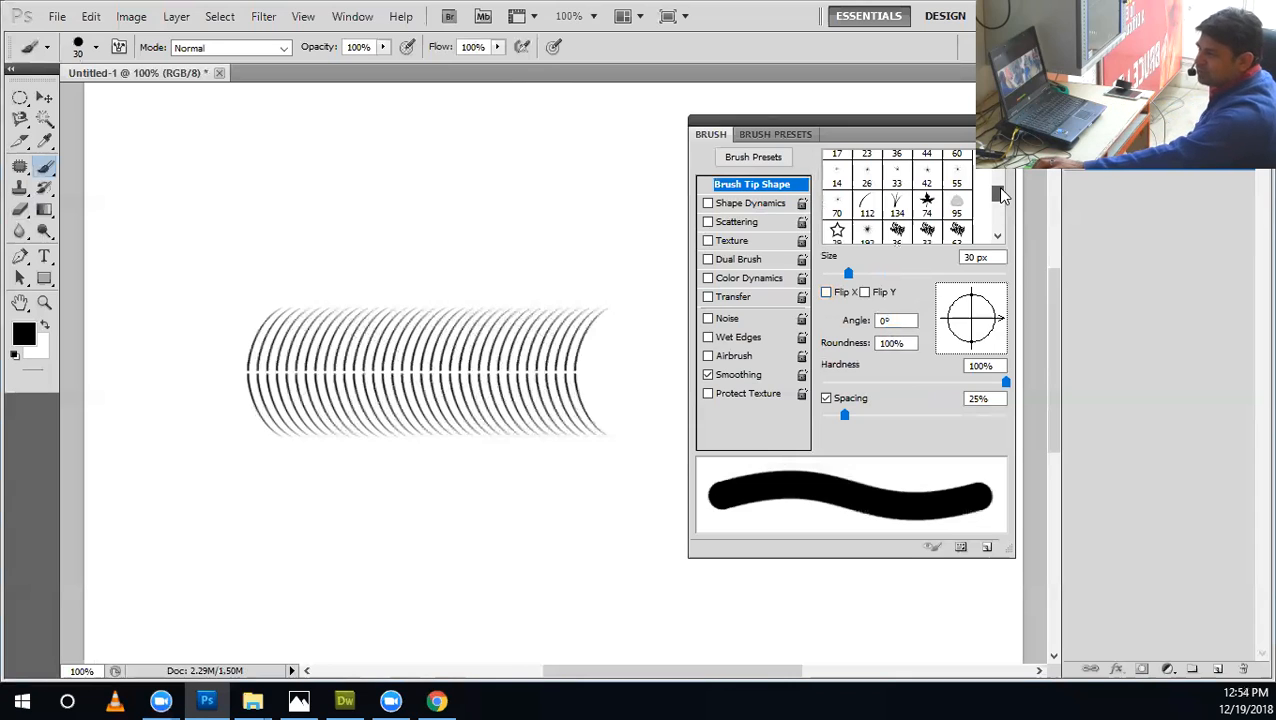
{"action": "left_click", "coordinate": [928, 203]}
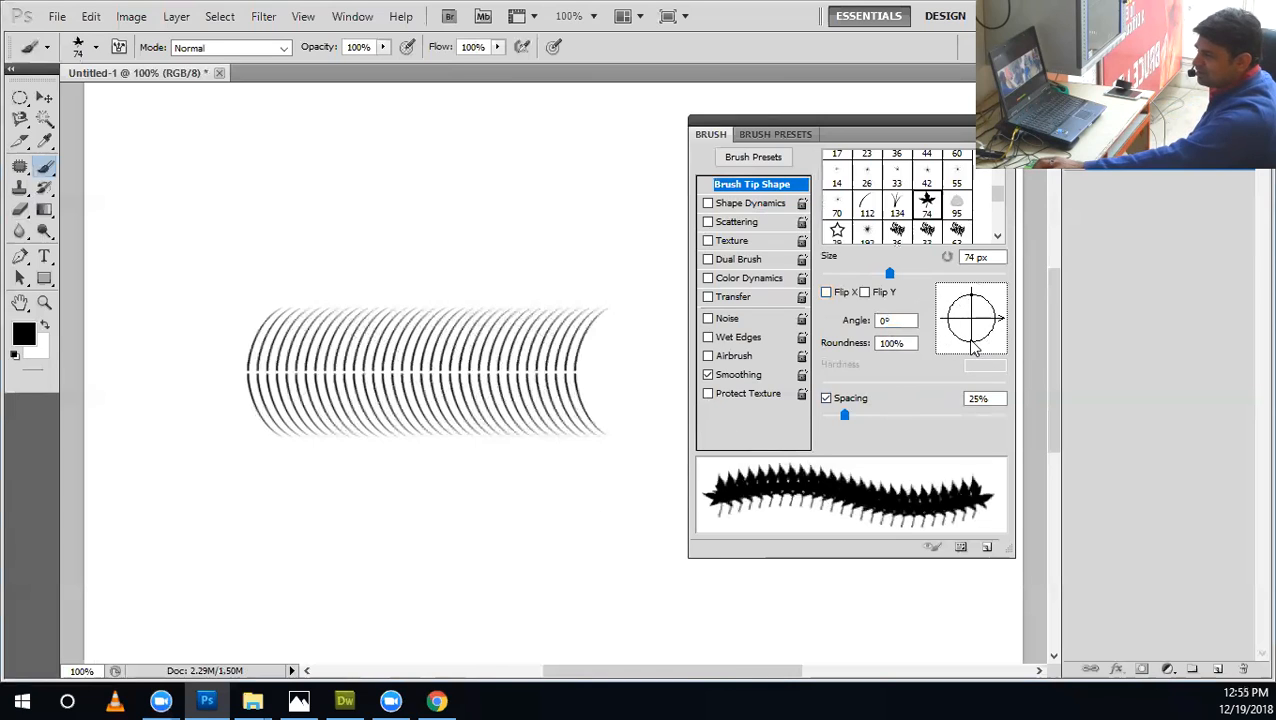
Stamp maple leaves below the blade rows at 50% roundness, 16% roundness, and 64% roundness with a 17° angle.
{"action": "left_click", "coordinate": [821, 348]}
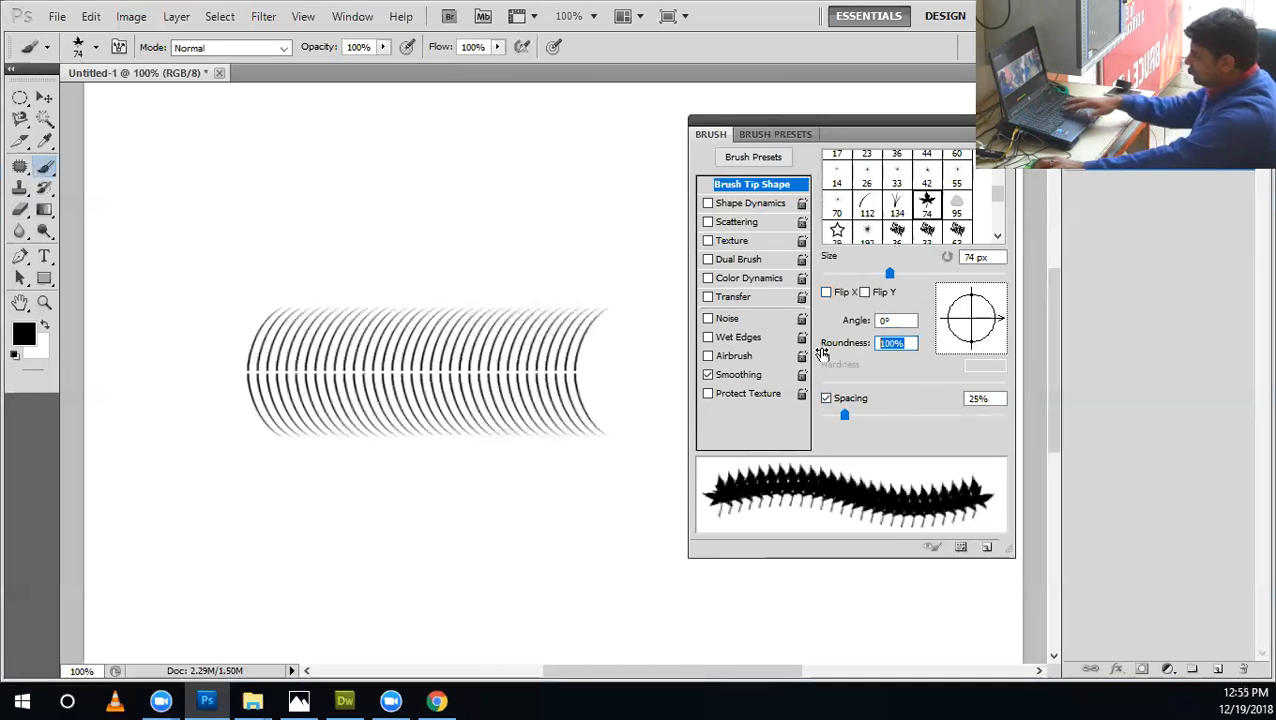
{"action": "type", "text": "50"}
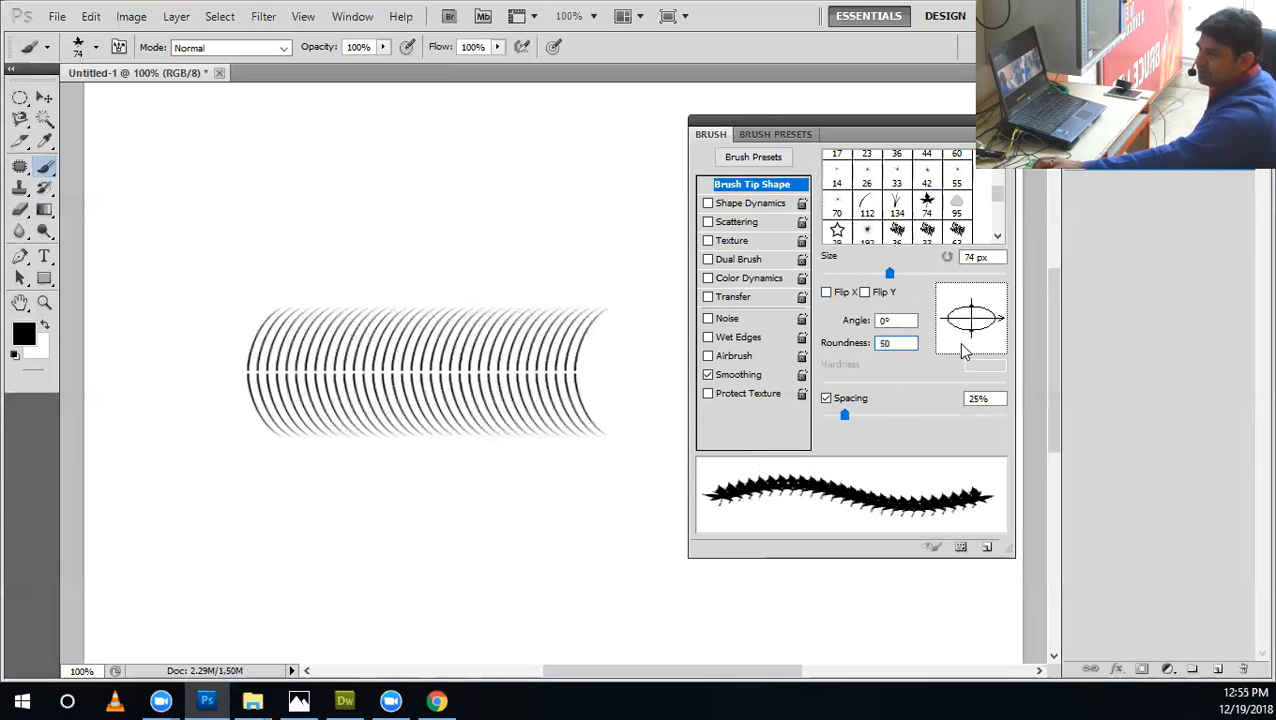
{"action": "left_click", "coordinate": [518, 533]}
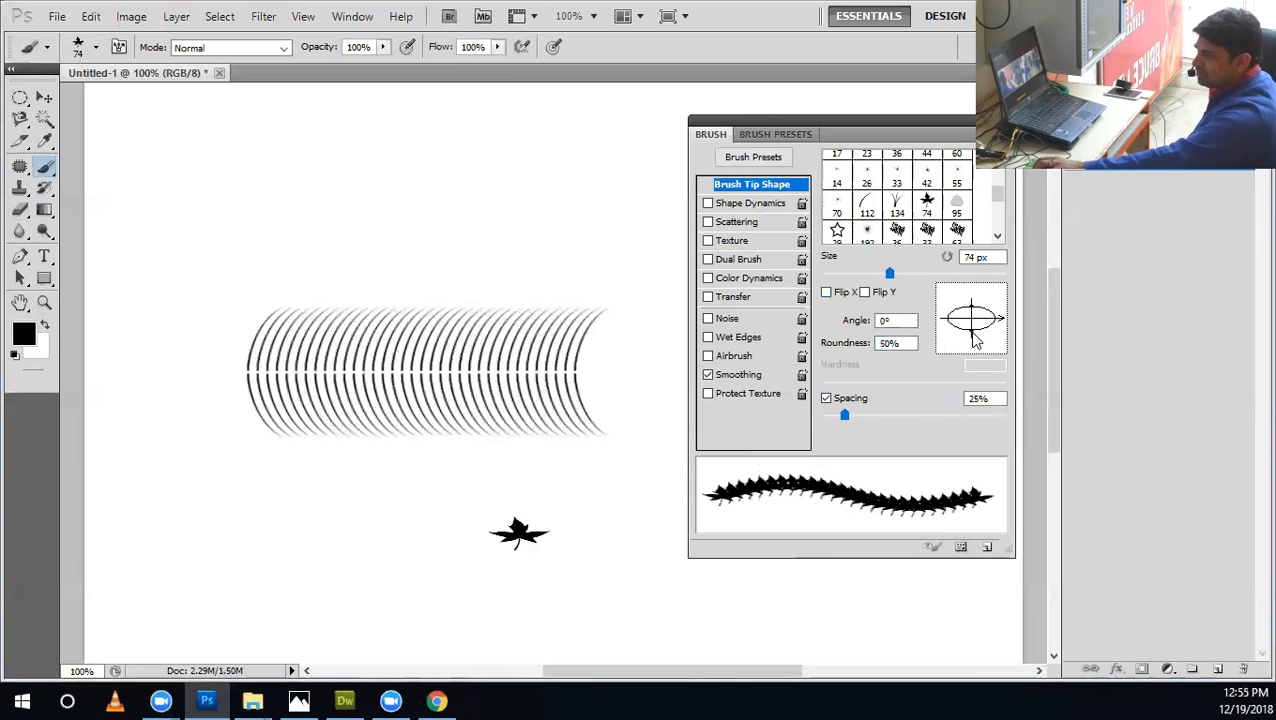
{"action": "mouse_move", "coordinate": [976, 338]}
{"action": "left_mouse_down"}
{"action": "mouse_move", "coordinate": [976, 350]}
{"action": "mouse_move", "coordinate": [976, 325]}
{"action": "mouse_move", "coordinate": [980, 357]}
{"action": "mouse_move", "coordinate": [977, 330]}
{"action": "left_mouse_up"}
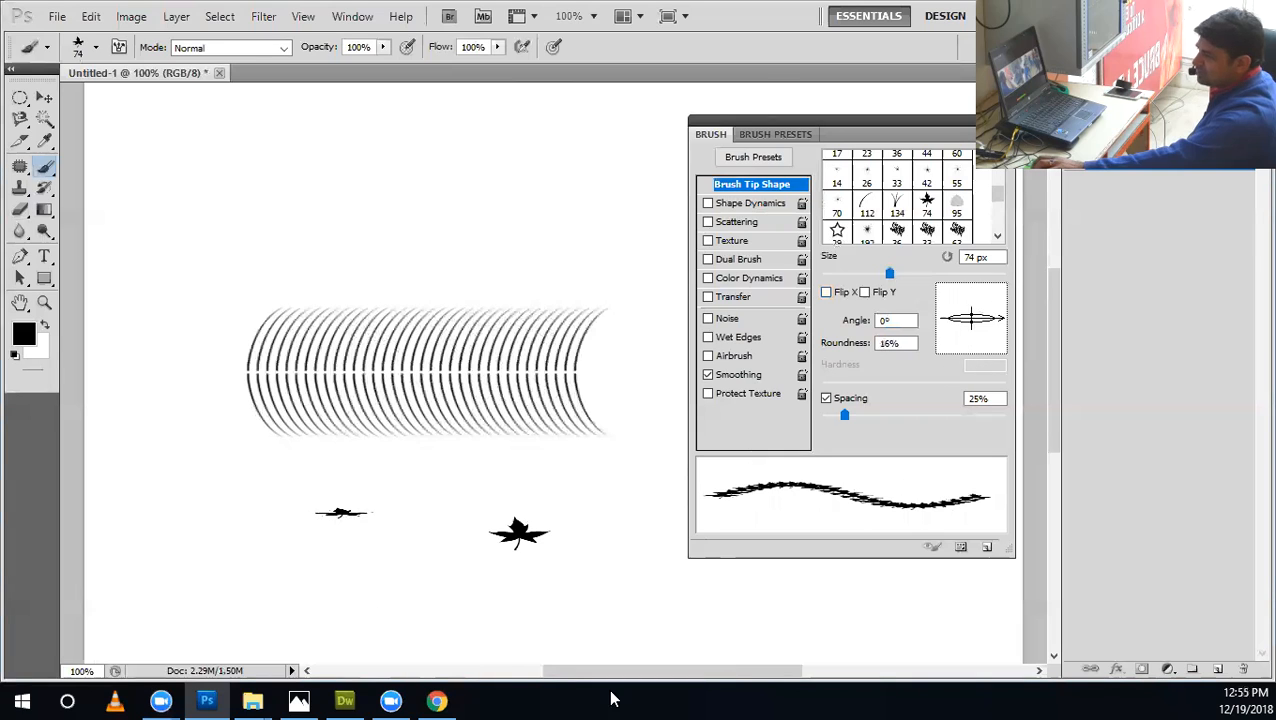
{"action": "mouse_move", "coordinate": [978, 330]}
{"action": "left_mouse_down"}
{"action": "mouse_move", "coordinate": [976, 354]}
{"action": "mouse_move", "coordinate": [1000, 306]}
{"action": "mouse_move", "coordinate": [983, 290]}
{"action": "mouse_move", "coordinate": [1001, 309]}
{"action": "left_mouse_up"}
{"action": "left_click", "coordinate": [405, 530]}
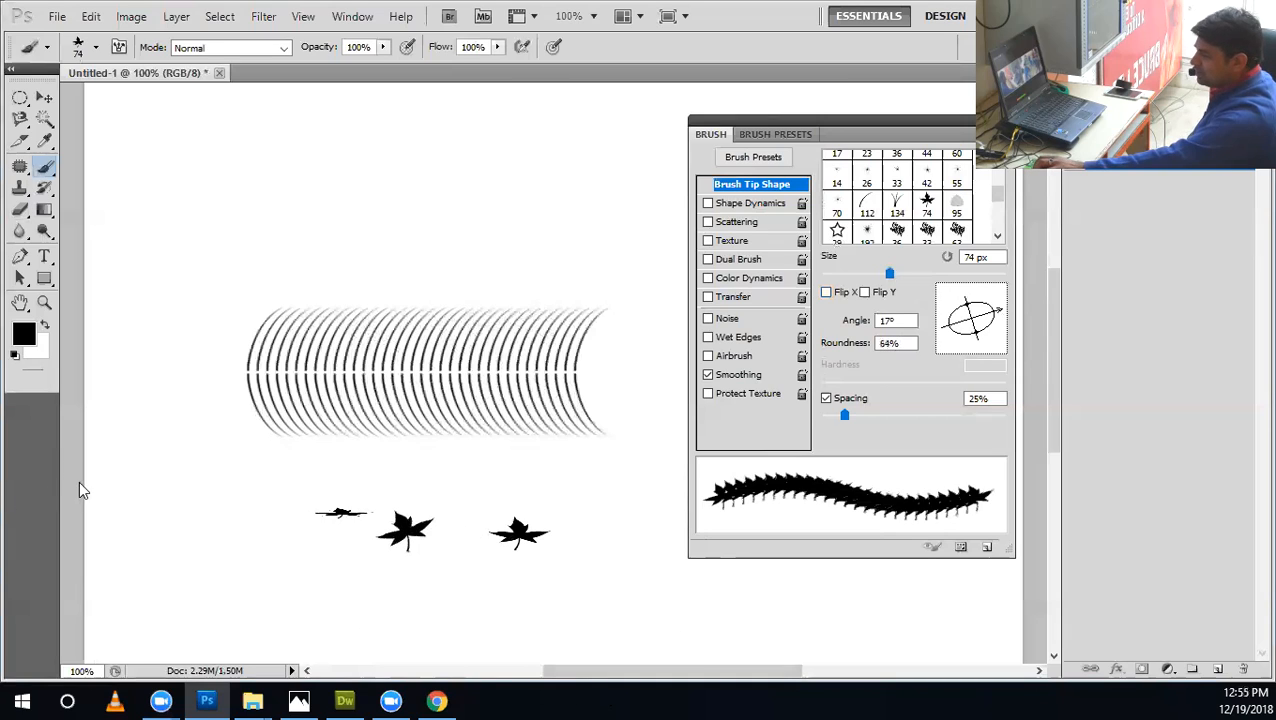
Paint a dense leaf row above the blade rows, stamp one leaf above it at 90% spacing and reset the angle to 0°.
{"action": "left_click_drag", "start_coordinate": [95, 232], "coordinate": [713, 240]}
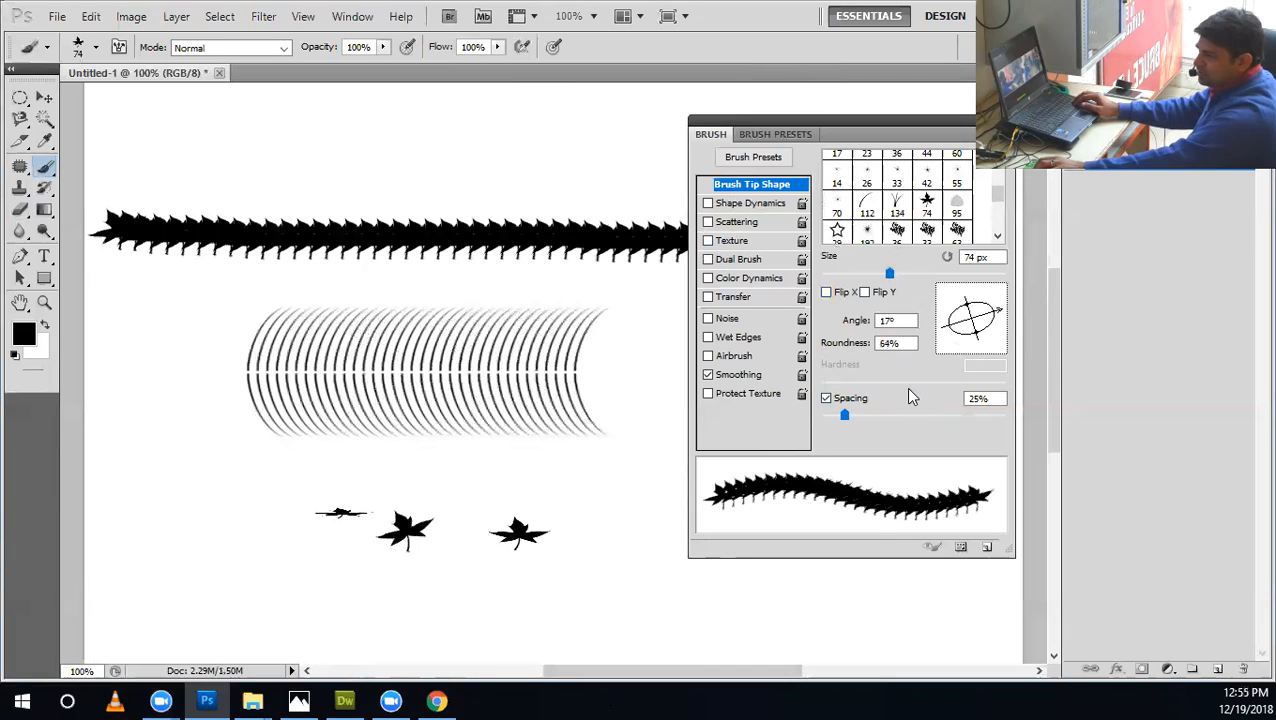
{"action": "left_click_drag", "start_coordinate": [846, 418], "coordinate": [903, 416]}
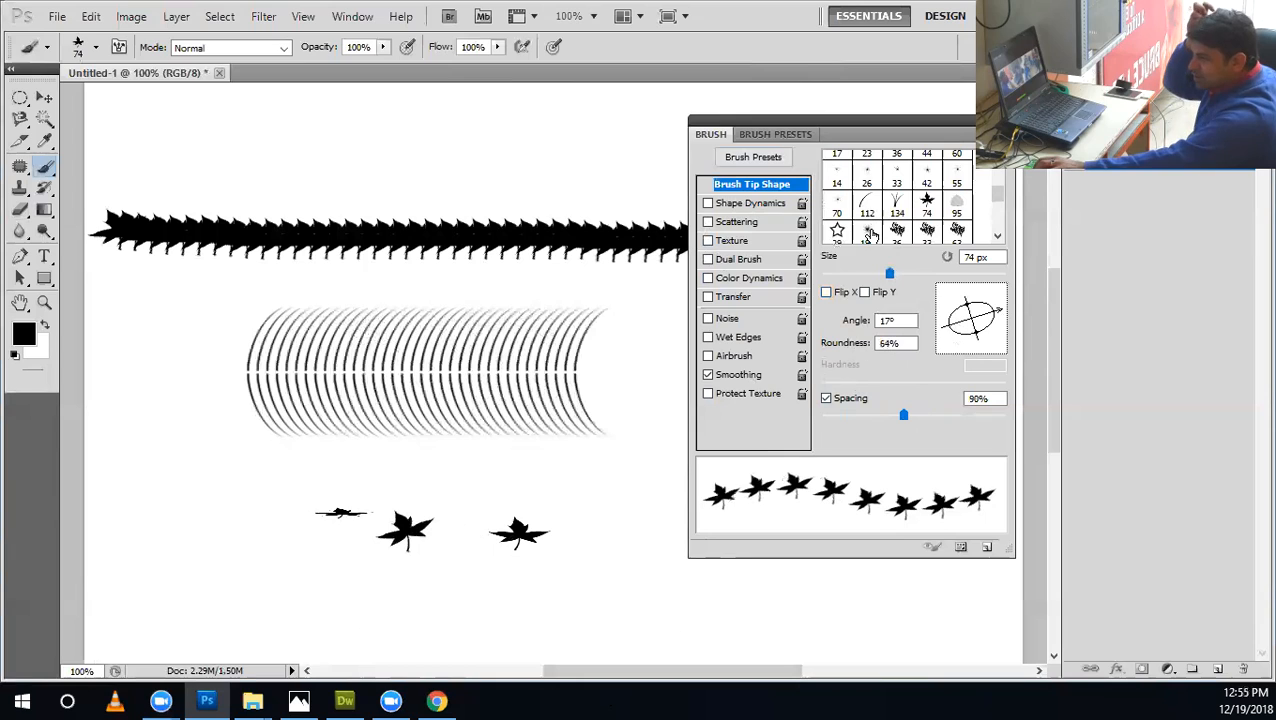
{"action": "left_click", "coordinate": [315, 148]}
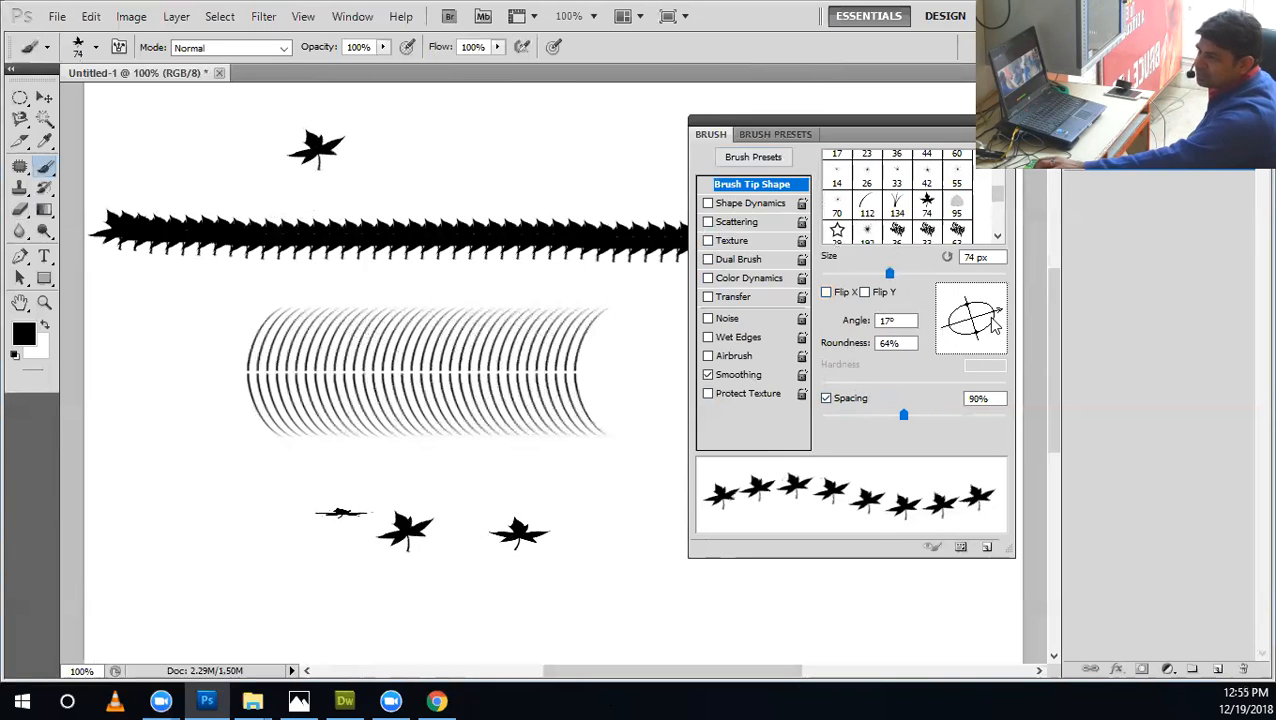
{"action": "left_click_drag", "start_coordinate": [997, 316], "coordinate": [1003, 318]}
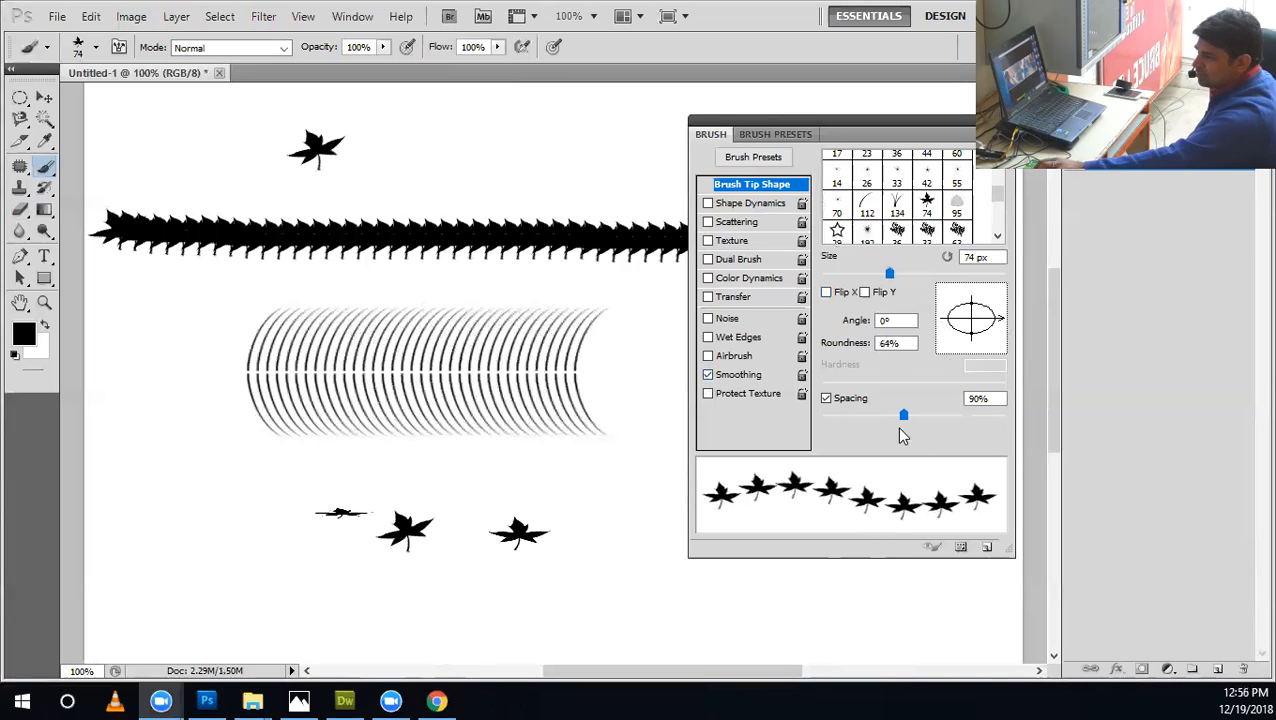
Paint two maple leaf strokes at 1% spacing and one long winding leaf stroke at 112% spacing across the canvas.
{"action": "mouse_move", "coordinate": [908, 420]}
{"action": "left_mouse_down"}
{"action": "mouse_move", "coordinate": [840, 415]}
{"action": "mouse_move", "coordinate": [911, 419]}
{"action": "mouse_move", "coordinate": [814, 432]}
{"action": "left_mouse_up"}
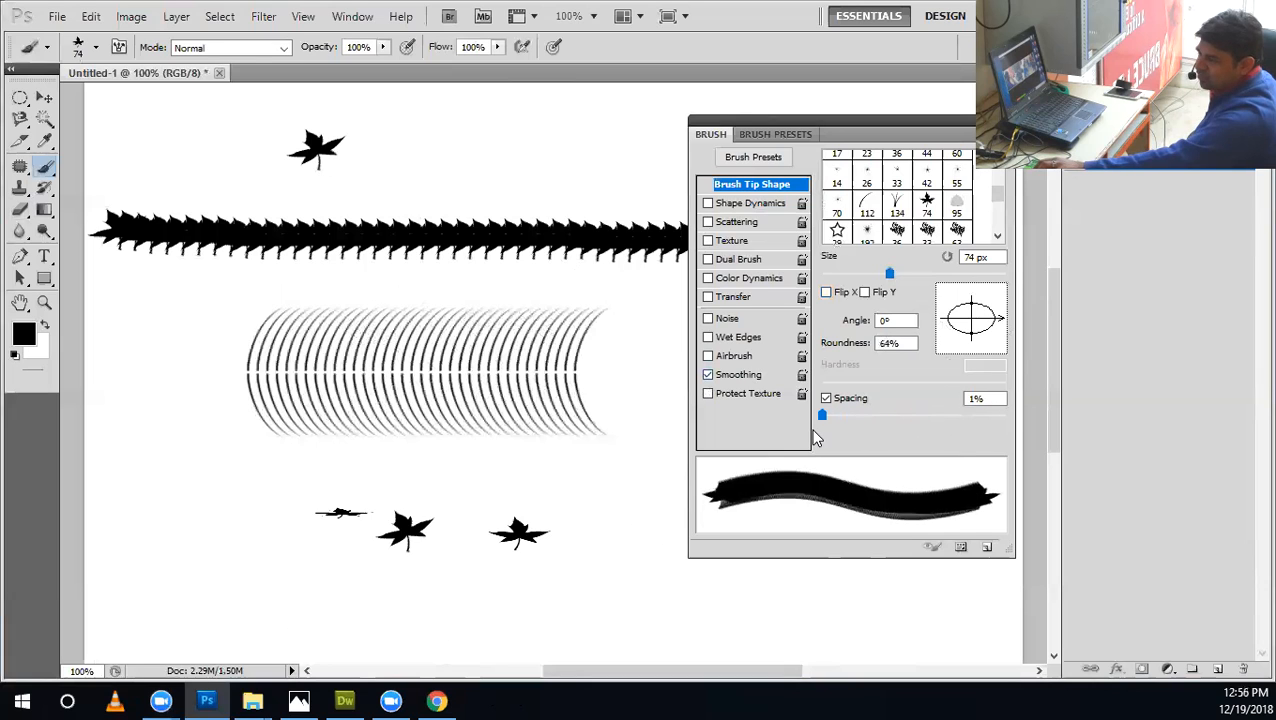
{"action": "left_click_drag", "start_coordinate": [632, 547], "coordinate": [185, 550]}
{"action": "mouse_move", "coordinate": [165, 470]}
{"action": "left_mouse_down"}
{"action": "mouse_move", "coordinate": [132, 284]}
{"action": "mouse_move", "coordinate": [403, 494]}
{"action": "mouse_move", "coordinate": [600, 496]}
{"action": "left_mouse_up"}
{"action": "left_click_drag", "start_coordinate": [821, 415], "coordinate": [920, 415]}
{"action": "mouse_move", "coordinate": [650, 133]}
{"action": "left_mouse_down"}
{"action": "mouse_move", "coordinate": [542, 200]}
{"action": "mouse_move", "coordinate": [426, 208]}
{"action": "mouse_move", "coordinate": [365, 382]}
{"action": "mouse_move", "coordinate": [565, 482]}
{"action": "mouse_move", "coordinate": [665, 580]}
{"action": "left_mouse_up"}
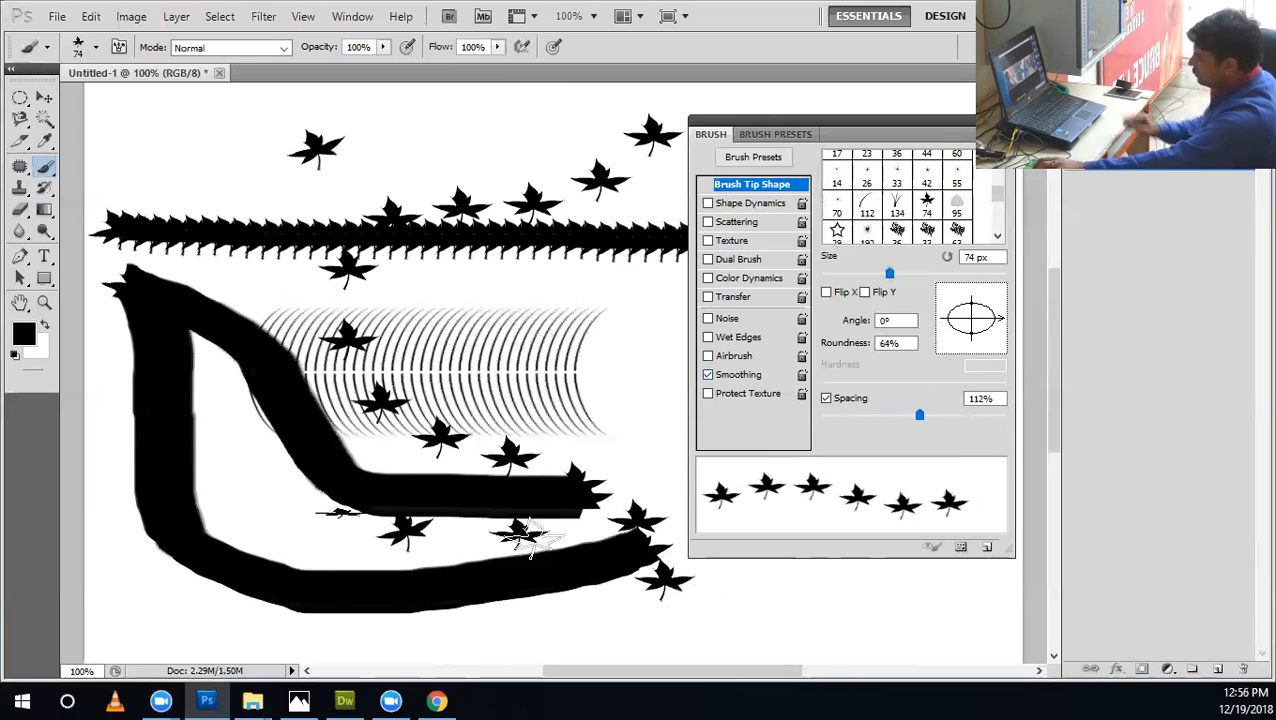
Undo all the maple leaf and curved blade test marks until the canvas is blank.
{"action": "key", "text": "ctrl+alt+z"}
{"action": "key", "text": "ctrl+alt+z"}
{"action": "key", "text": "ctrl+alt+z"}
{"action": "key", "text": "ctrl+alt+z"}
{"action": "key", "text": "ctrl+alt+z"}
{"action": "key", "text": "ctrl+alt+z"}
{"action": "key", "text": "ctrl+alt+z"}
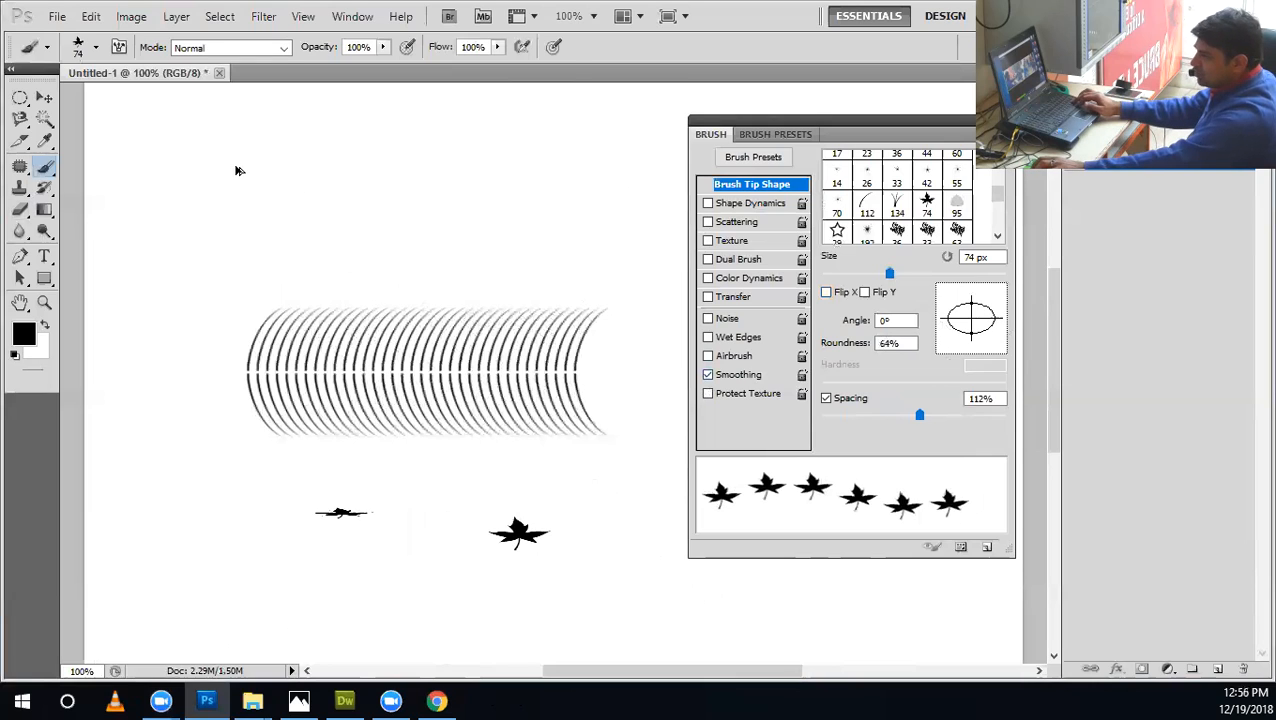
{"action": "key", "text": "ctrl+alt+z"}
{"action": "key", "text": "ctrl+alt+z"}
{"action": "key", "text": "ctrl+alt+z"}
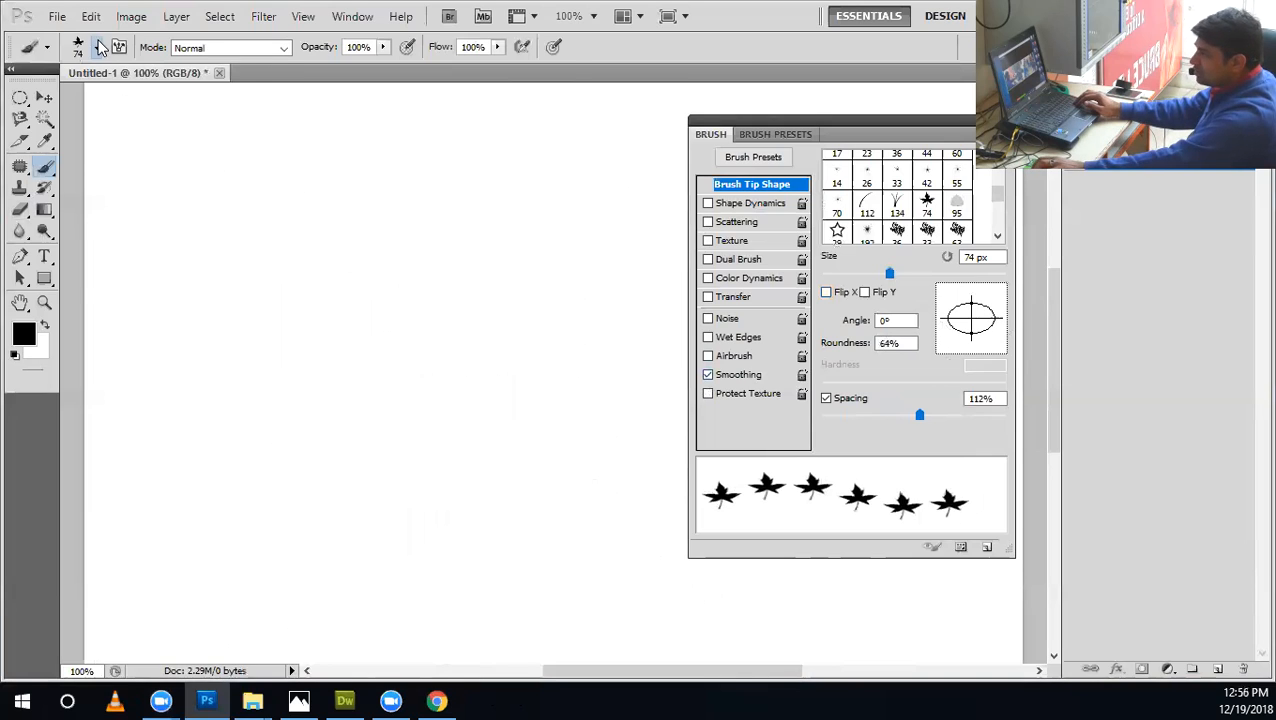
Switch to the hard round tip, set its spacing to 129%, and try a winding dotted stroke and undo it.
{"action": "left_click", "coordinate": [96, 47]}
{"action": "left_click", "coordinate": [72, 174]}
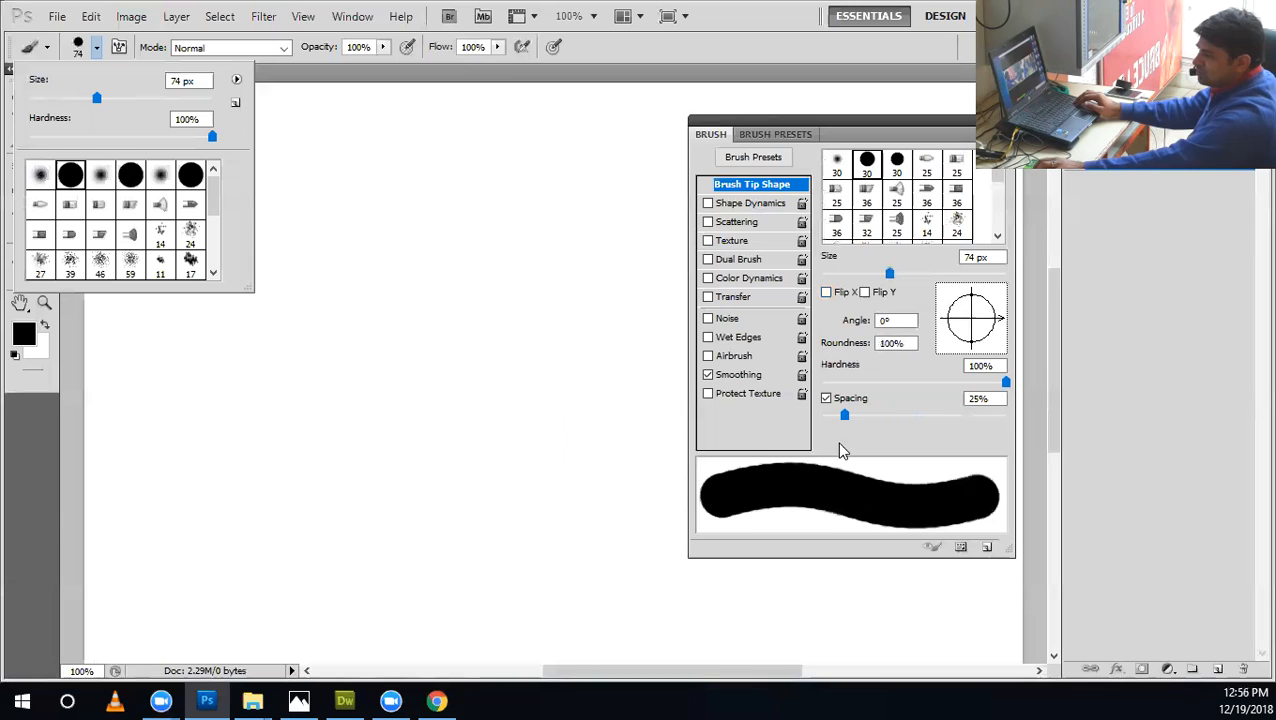
{"action": "left_click_drag", "start_coordinate": [845, 413], "coordinate": [927, 414]}
{"action": "mouse_move", "coordinate": [625, 278]}
{"action": "left_mouse_down"}
{"action": "mouse_move", "coordinate": [219, 384]}
{"action": "mouse_move", "coordinate": [393, 604]}
{"action": "mouse_move", "coordinate": [545, 552]}
{"action": "left_mouse_up"}
{"action": "left_click_drag", "start_coordinate": [396, 377], "coordinate": [308, 225]}
{"action": "key", "text": "ctrl+z"}
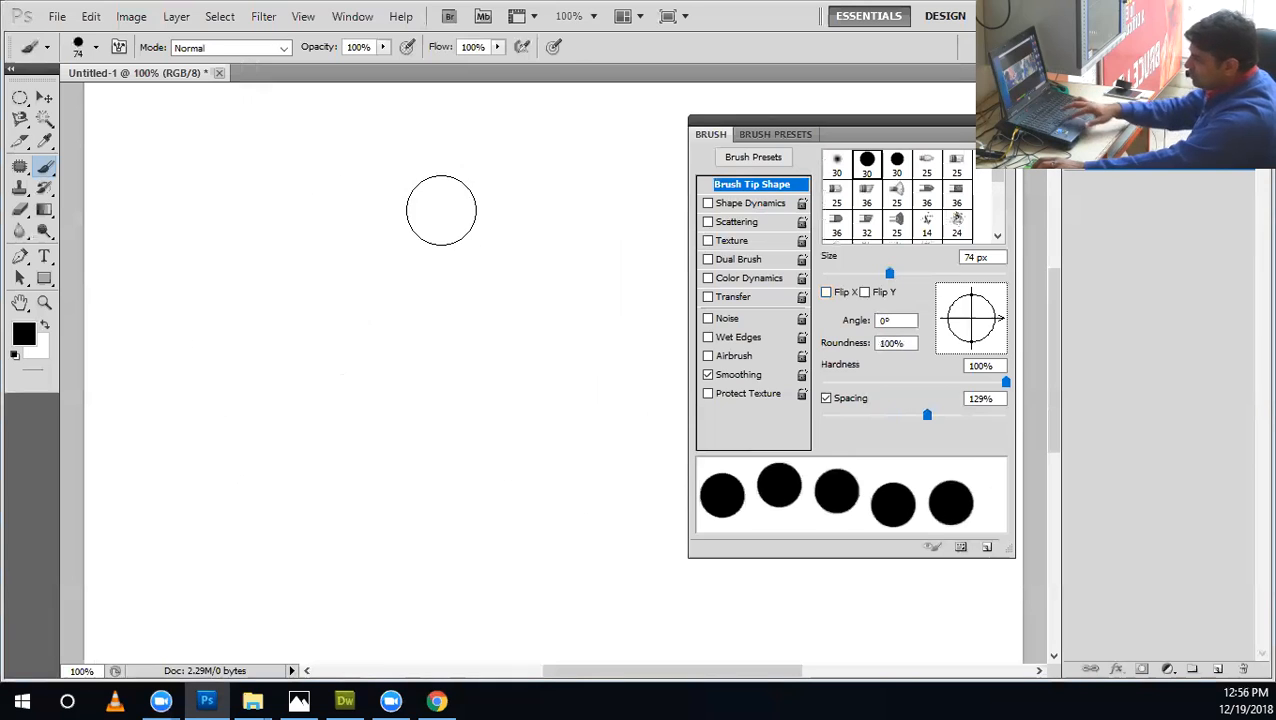
Reduce the brush size to 10 px, then try a long looping dotted stroke and undo it.
{"action": "key", "text": "bracketleft"}
{"action": "key", "text": "bracketleft"}
{"action": "key", "text": "bracketleft"}
{"action": "key", "text": "bracketleft"}
{"action": "key", "text": "bracketleft"}
{"action": "key", "text": "bracketleft"}
{"action": "key", "text": "bracketleft"}
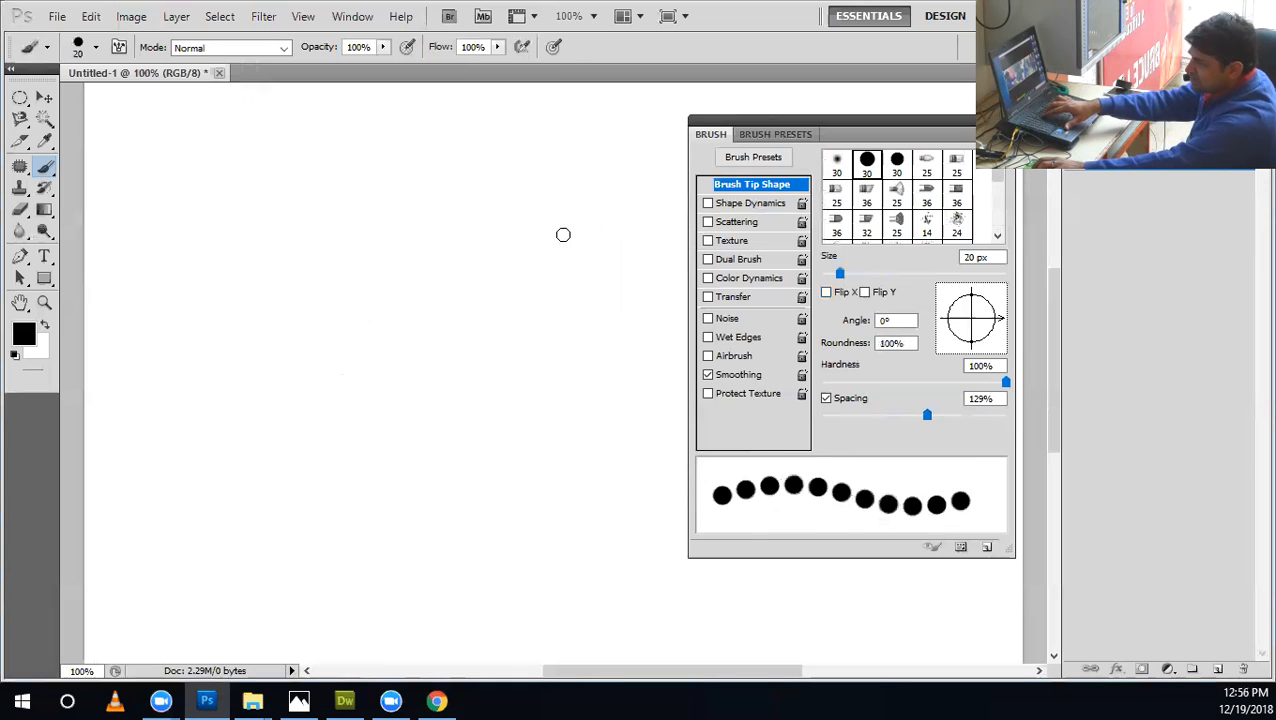
{"action": "mouse_move", "coordinate": [590, 205]}
{"action": "left_mouse_down"}
{"action": "mouse_move", "coordinate": [368, 197]}
{"action": "mouse_move", "coordinate": [218, 240]}
{"action": "mouse_move", "coordinate": [270, 330]}
{"action": "mouse_move", "coordinate": [214, 472]}
{"action": "mouse_move", "coordinate": [375, 512]}
{"action": "mouse_move", "coordinate": [488, 495]}
{"action": "mouse_move", "coordinate": [567, 353]}
{"action": "mouse_move", "coordinate": [569, 268]}
{"action": "mouse_move", "coordinate": [476, 136]}
{"action": "left_mouse_up"}
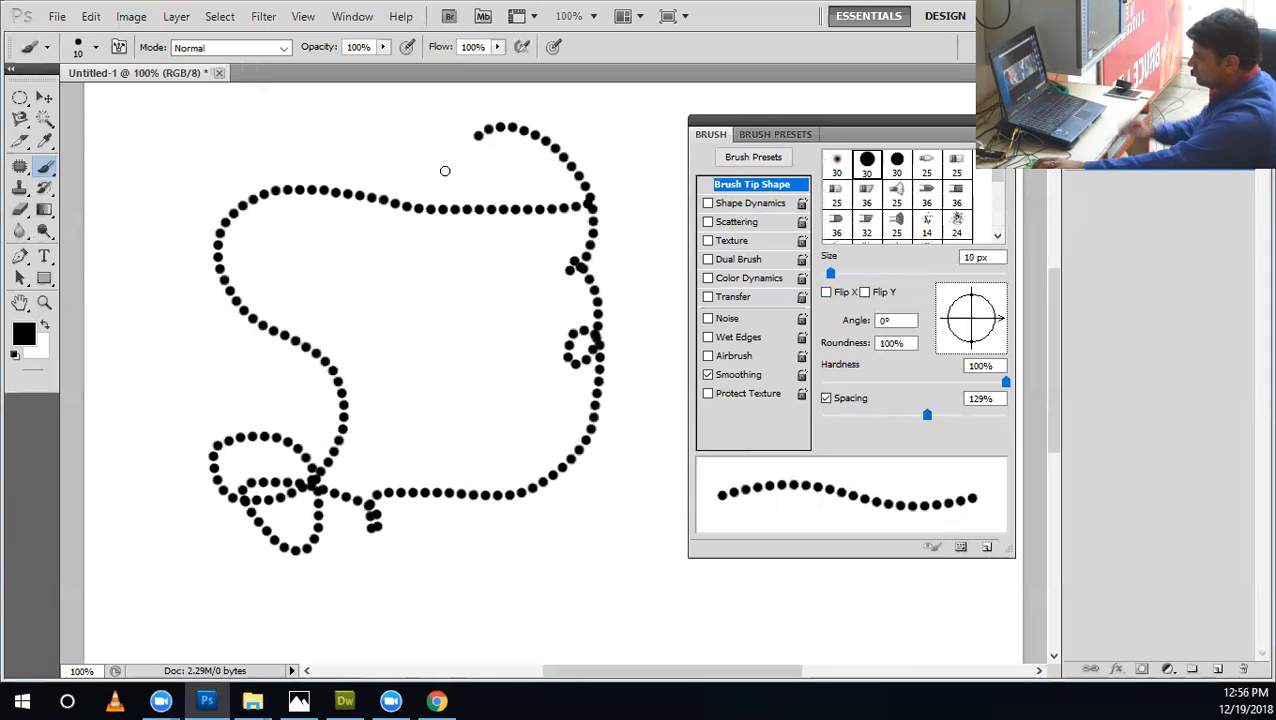
{"action": "key", "text": "ctrl+z"}
Paint three U-shaped curves one below another, tightening the spacing for each and using 27% and 1% for the last two.
{"action": "left_click_drag", "start_coordinate": [926, 417], "coordinate": [896, 422]}
{"action": "left_click_drag", "start_coordinate": [587, 222], "coordinate": [383, 239]}
{"action": "left_click_drag", "start_coordinate": [890, 420], "coordinate": [845, 418]}
{"action": "mouse_move", "coordinate": [605, 318]}
{"action": "left_mouse_down"}
{"action": "mouse_move", "coordinate": [251, 384]}
{"action": "mouse_move", "coordinate": [252, 373]}
{"action": "left_mouse_up"}
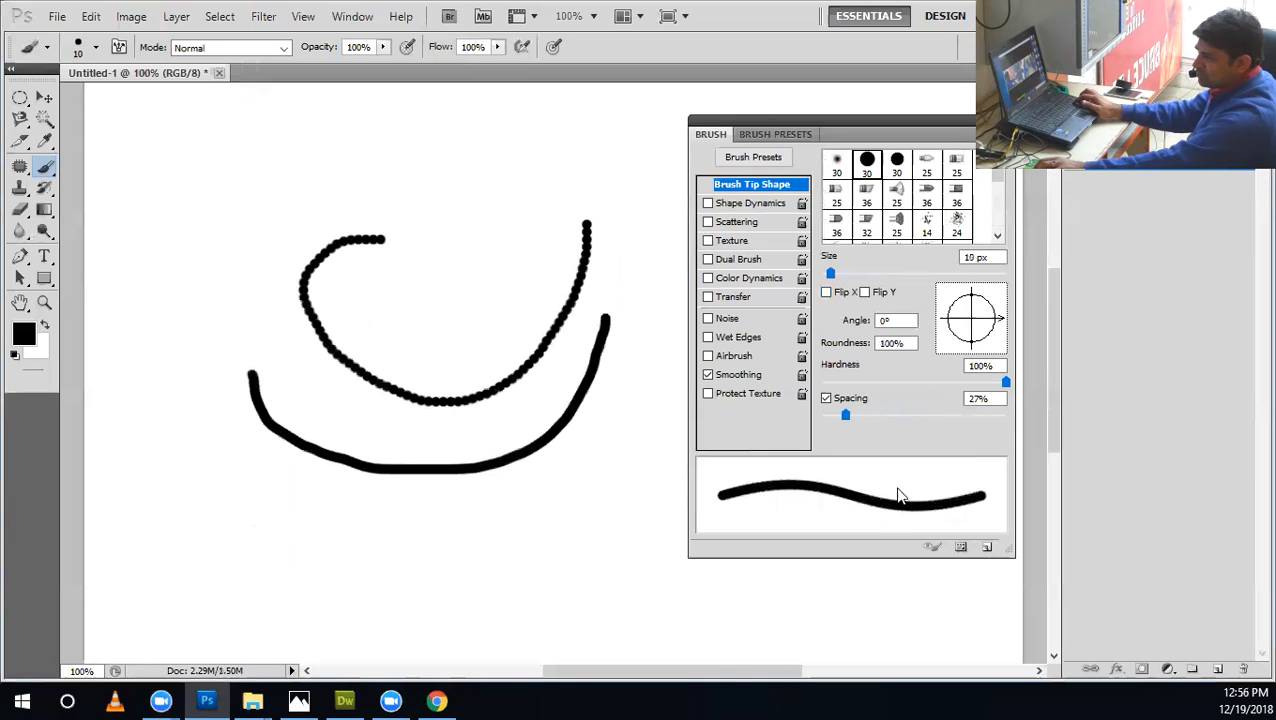
{"action": "left_click_drag", "start_coordinate": [847, 418], "coordinate": [822, 416]}
{"action": "left_click_drag", "start_coordinate": [612, 513], "coordinate": [167, 475]}
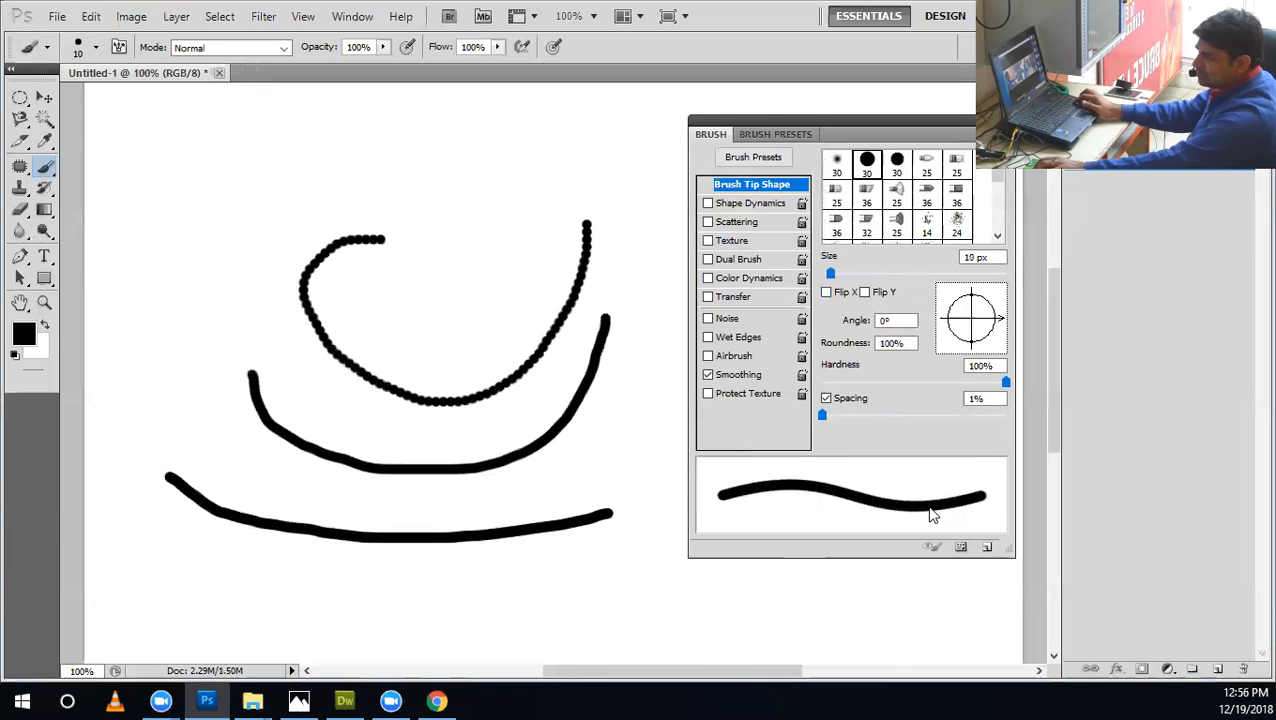
Set the spacing to 231%, try a widely dotted stroke, and undo it together with the three test curves.
{"action": "left_click_drag", "start_coordinate": [897, 416], "coordinate": [963, 418]}
{"action": "mouse_move", "coordinate": [627, 456]}
{"action": "left_mouse_down"}
{"action": "mouse_move", "coordinate": [576, 557]}
{"action": "mouse_move", "coordinate": [308, 501]}
{"action": "mouse_move", "coordinate": [194, 342]}
{"action": "left_mouse_up"}
{"action": "key", "text": "ctrl+alt+z"}
{"action": "key", "text": "ctrl+alt+z"}
{"action": "key", "text": "ctrl+alt+z"}
{"action": "key", "text": "ctrl+alt+z"}
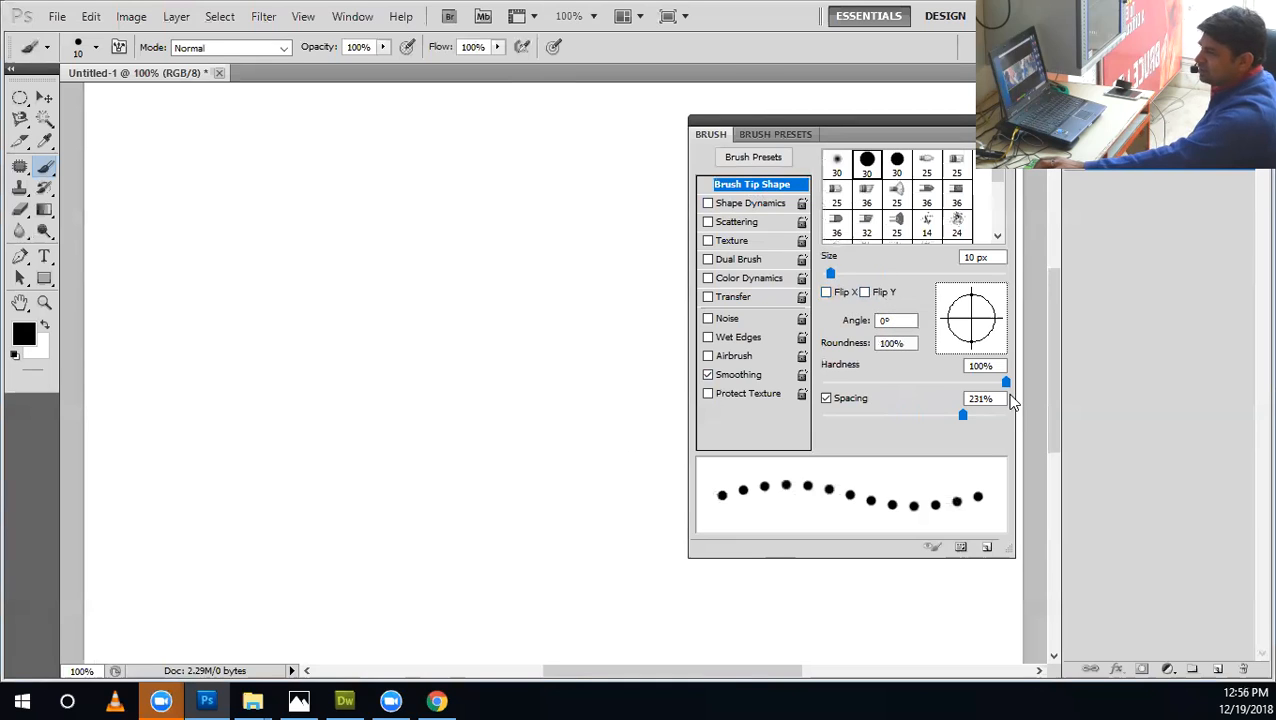
Lower the brush hardness to 2% and paint a short hooked curve of soft dots mid-canvas.
{"action": "left_click_drag", "start_coordinate": [1005, 382], "coordinate": [822, 384]}
{"action": "left_click_drag", "start_coordinate": [955, 385], "coordinate": [825, 383]}
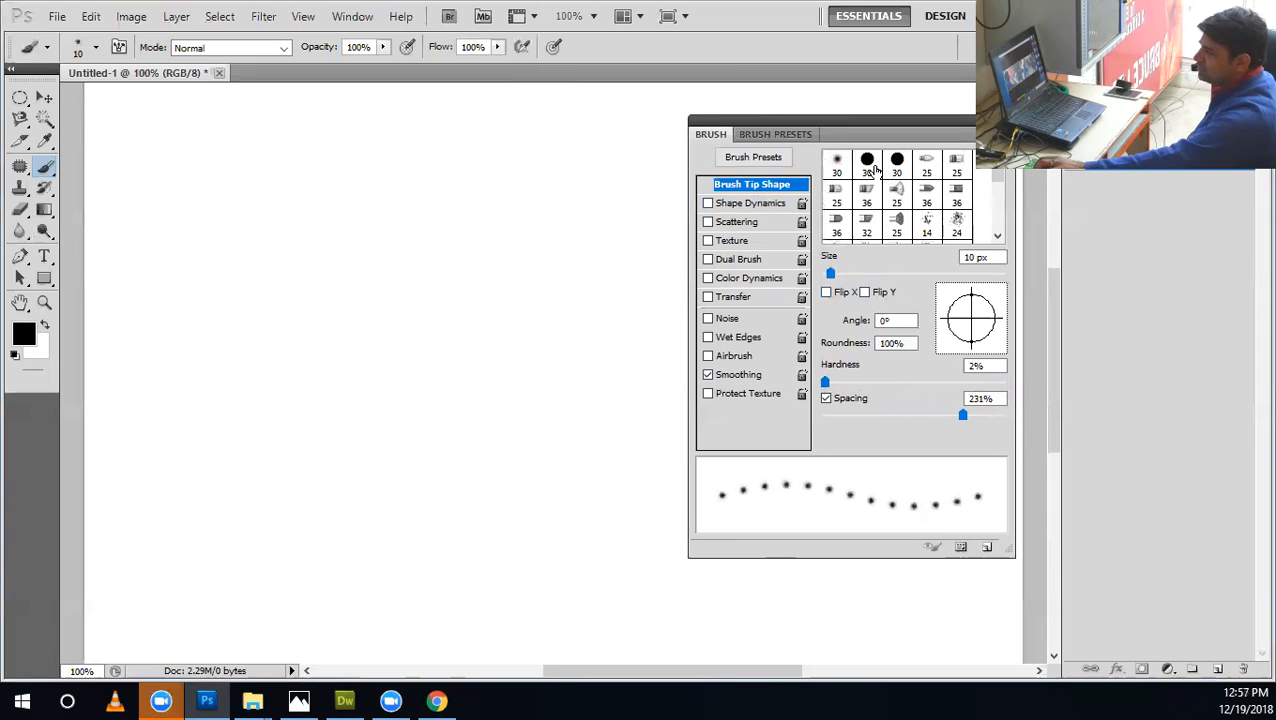
{"action": "left_click_drag", "start_coordinate": [377, 440], "coordinate": [498, 438]}
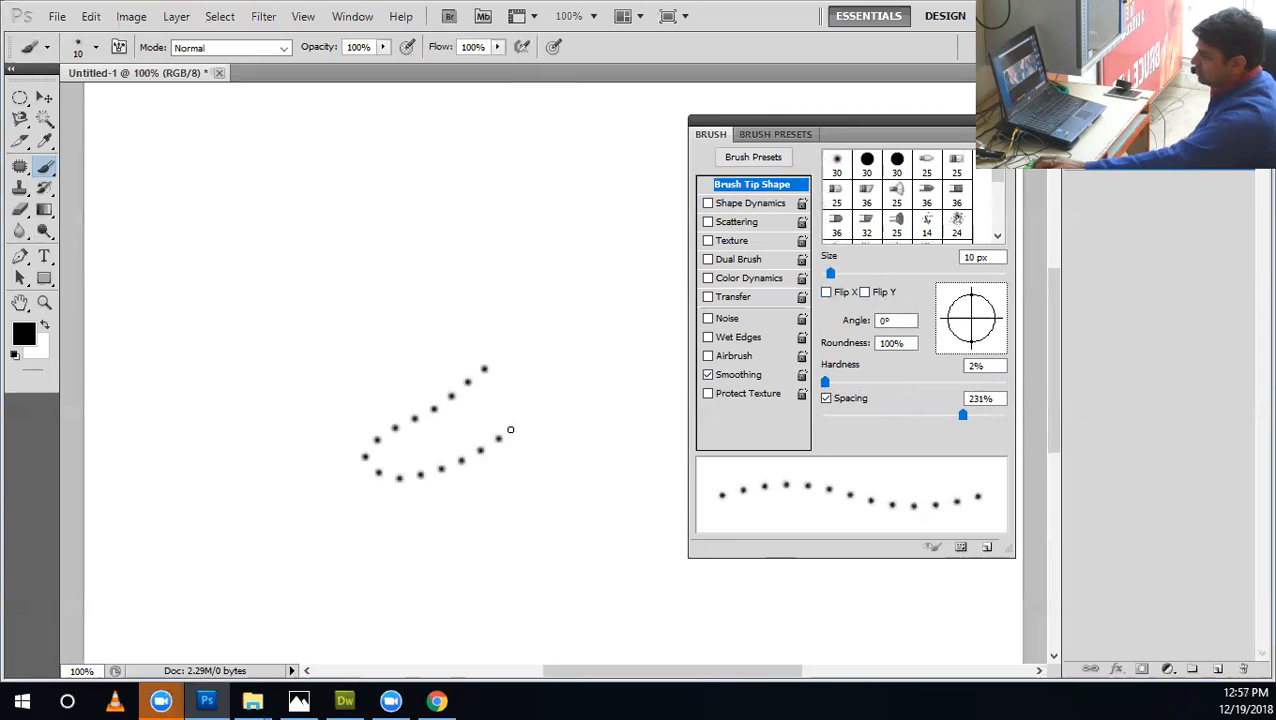
Enlarge the soft brush to 50 px and stamp one dot beside the upper end of the dotted curve.
{"action": "key", "text": "bracketright"}
{"action": "key", "text": "bracketright"}
{"action": "key", "text": "bracketright"}
{"action": "key", "text": "bracketright"}
{"action": "key", "text": "bracketright"}
{"action": "key", "text": "bracketright"}
{"action": "key", "text": "bracketright"}
{"action": "key", "text": "bracketright"}
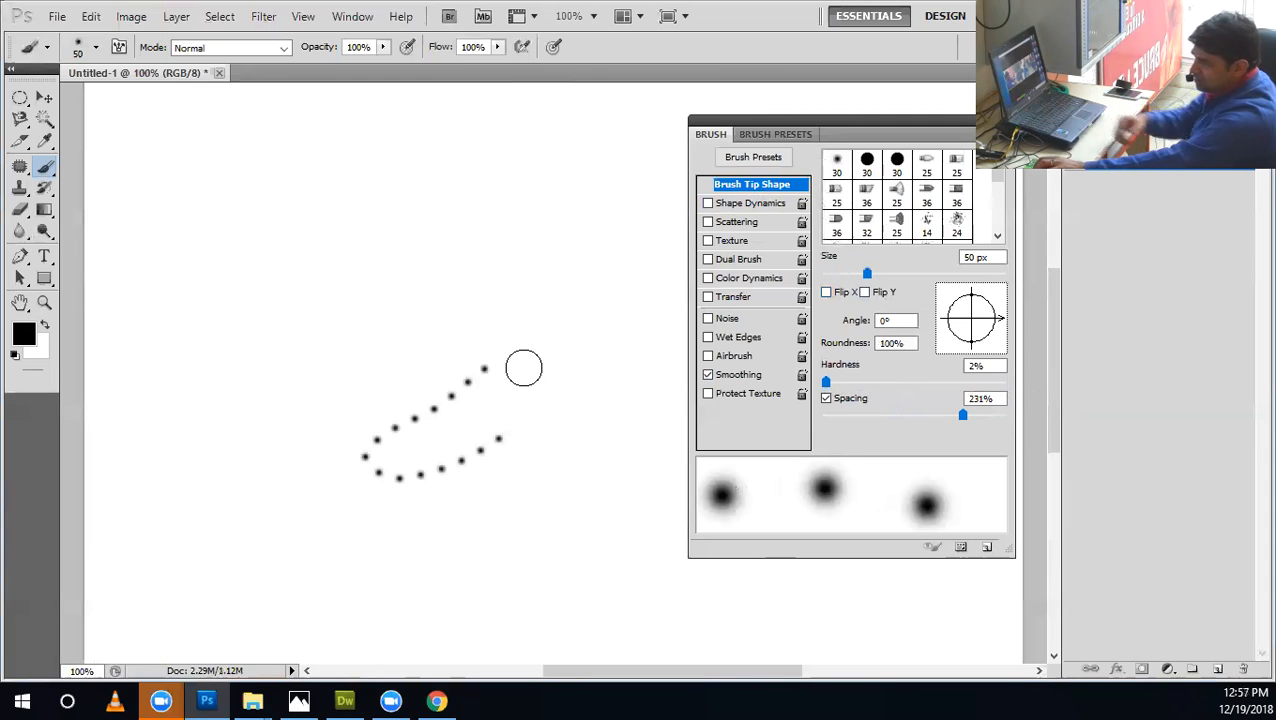
{"action": "left_click", "coordinate": [524, 368]}
Raise the hardness in stages to 100%, stamping three 50 px dots beside and below the dotted curve.
{"action": "left_click_drag", "start_coordinate": [834, 381], "coordinate": [1006, 383]}
{"action": "left_click", "coordinate": [579, 386]}
{"action": "left_click", "coordinate": [580, 512]}
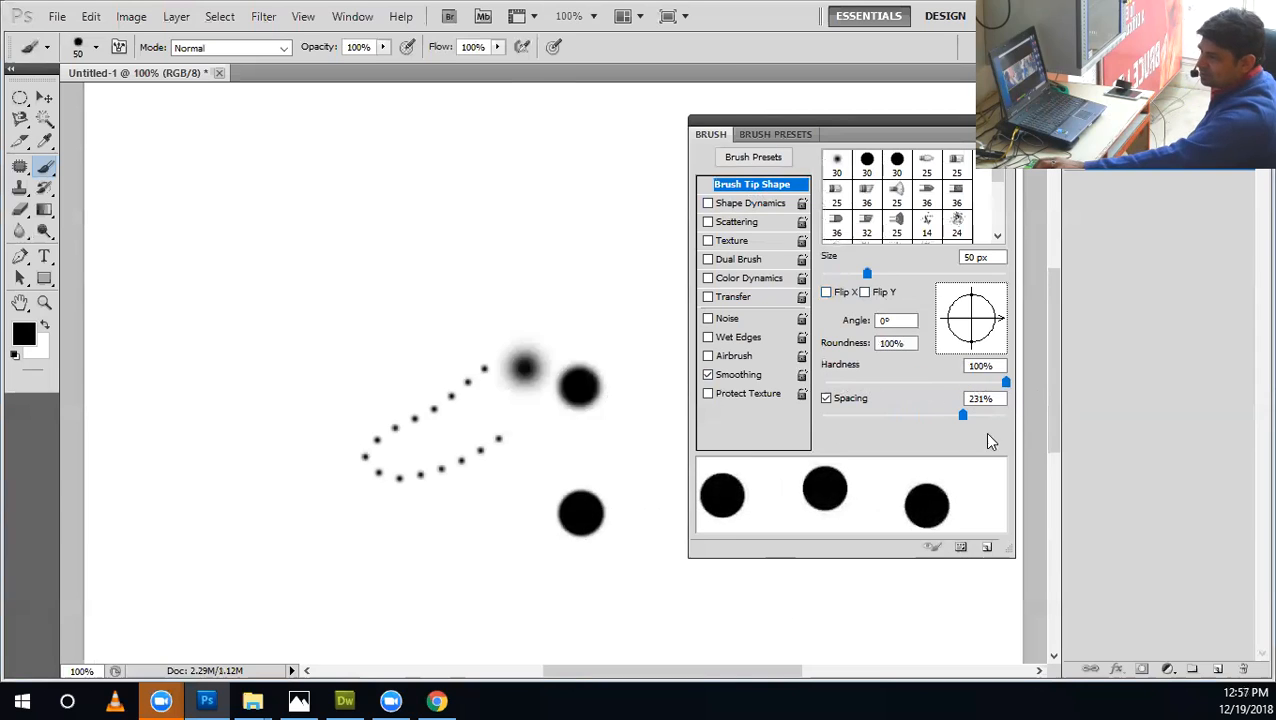
{"action": "left_click", "coordinate": [494, 507]}
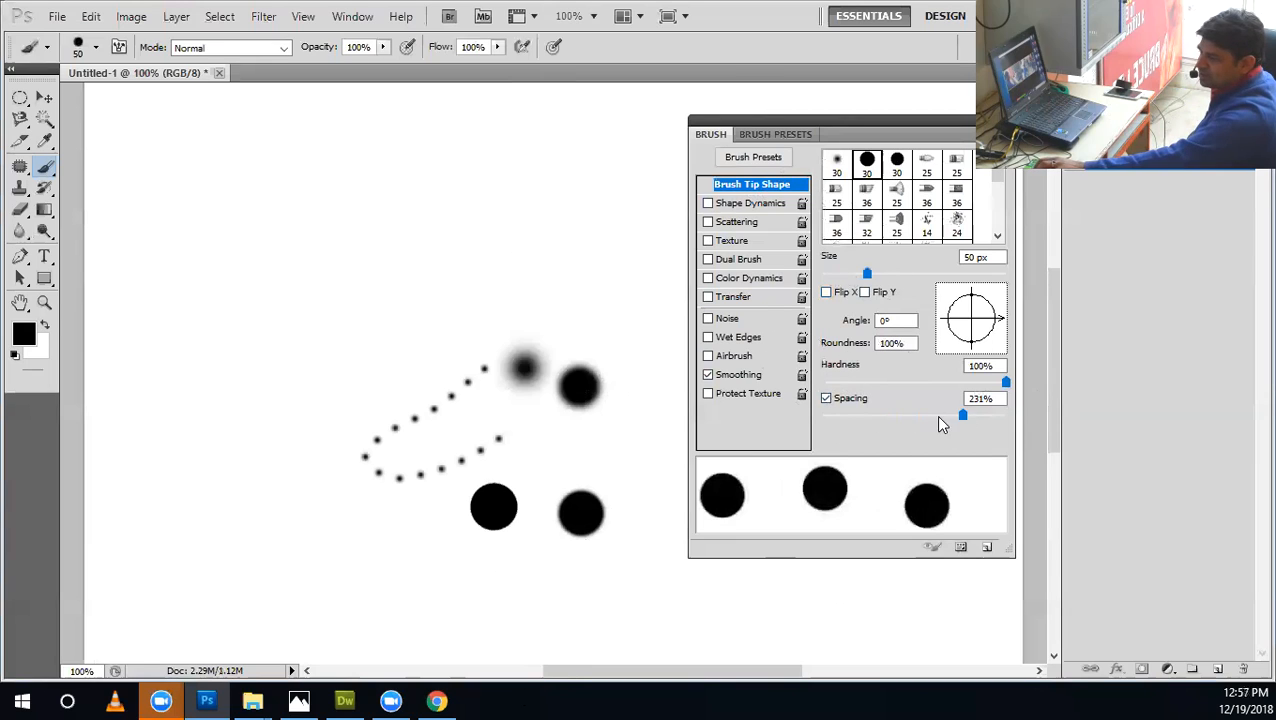
Set the brush spacing to 96% and reduce the size to 15 px.
{"action": "mouse_move", "coordinate": [960, 415]}
{"action": "left_mouse_down"}
{"action": "mouse_move", "coordinate": [890, 415]}
{"action": "mouse_move", "coordinate": [909, 415]}
{"action": "left_mouse_up"}
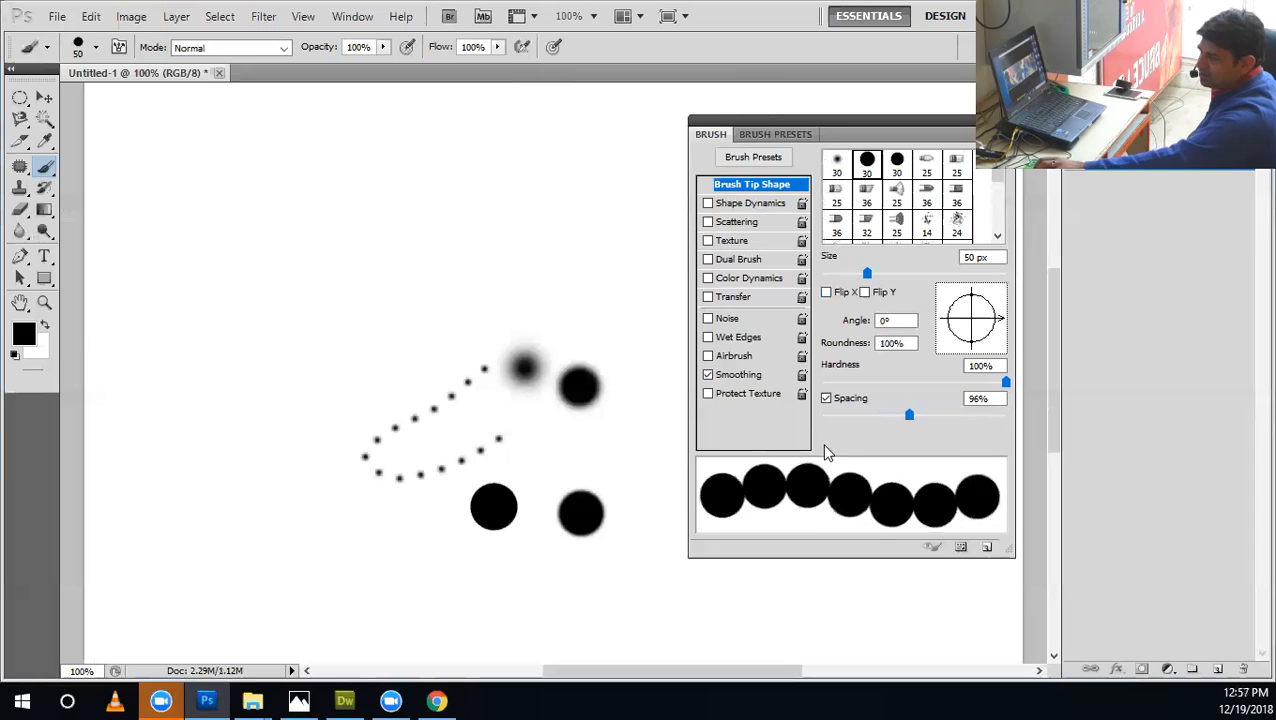
{"action": "key", "text": "bracketleft"}
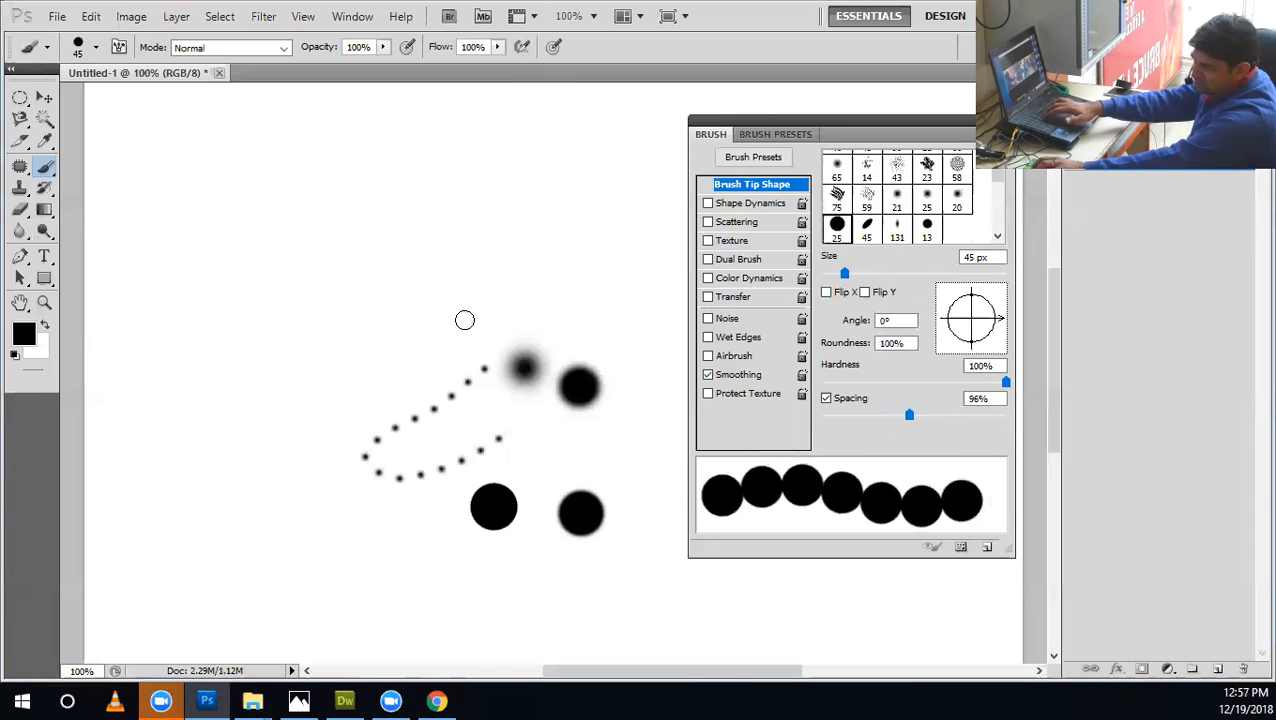
{"action": "key", "text": "bracketleft"}
{"action": "key", "text": "bracketleft"}
{"action": "key", "text": "bracketleft"}
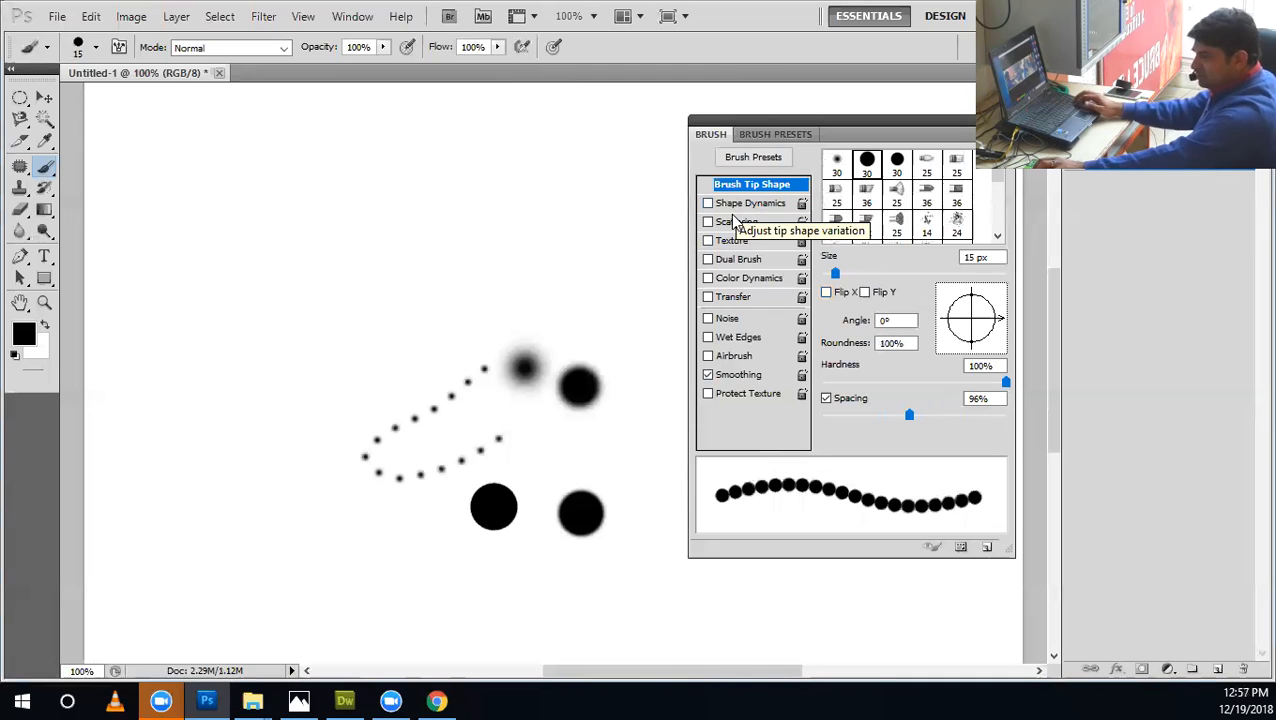
Undo the soft dotted curve and the four round test dots.
{"action": "key", "text": "ctrl+alt+z"}
{"action": "key", "text": "ctrl+alt+z"}
{"action": "key", "text": "ctrl+alt+z"}
{"action": "key", "text": "ctrl+alt+z"}
{"action": "key", "text": "ctrl+alt+z"}
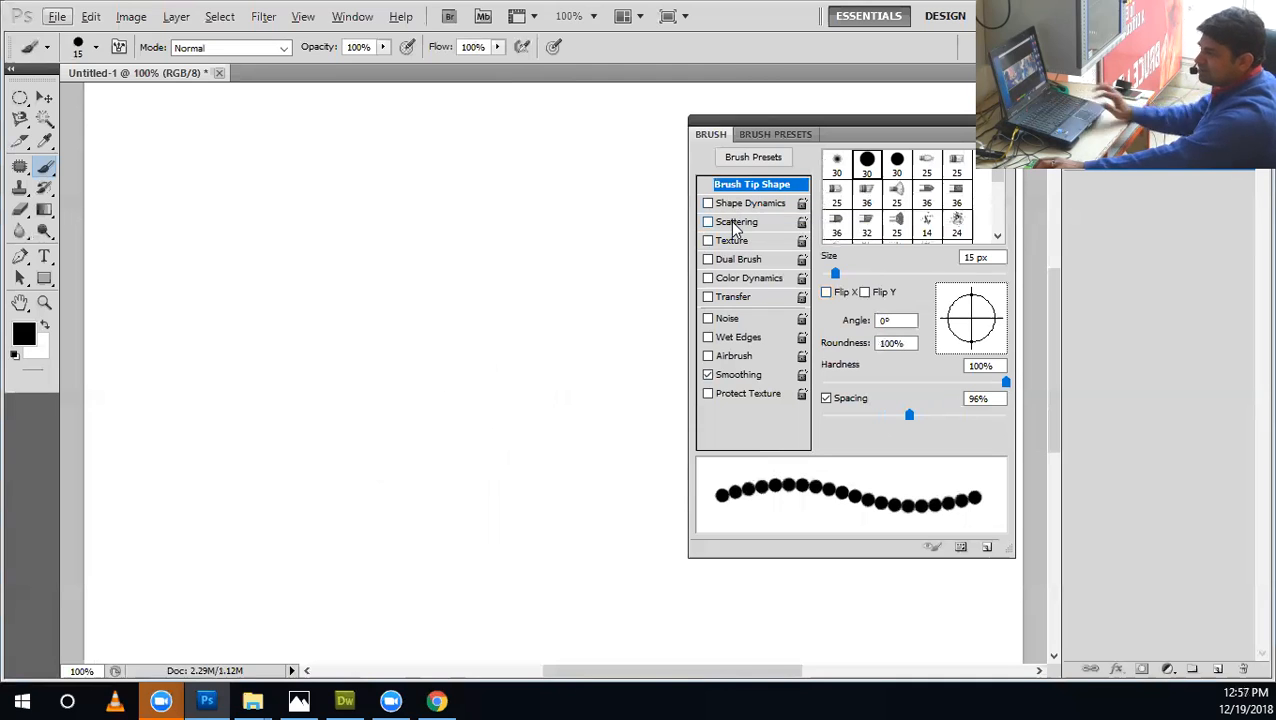
Switch to the 112 px curved blade tip, turn off its Scattering and Shape Dynamics, and reduce its size to 60 px.
{"action": "left_click", "coordinate": [747, 203]}
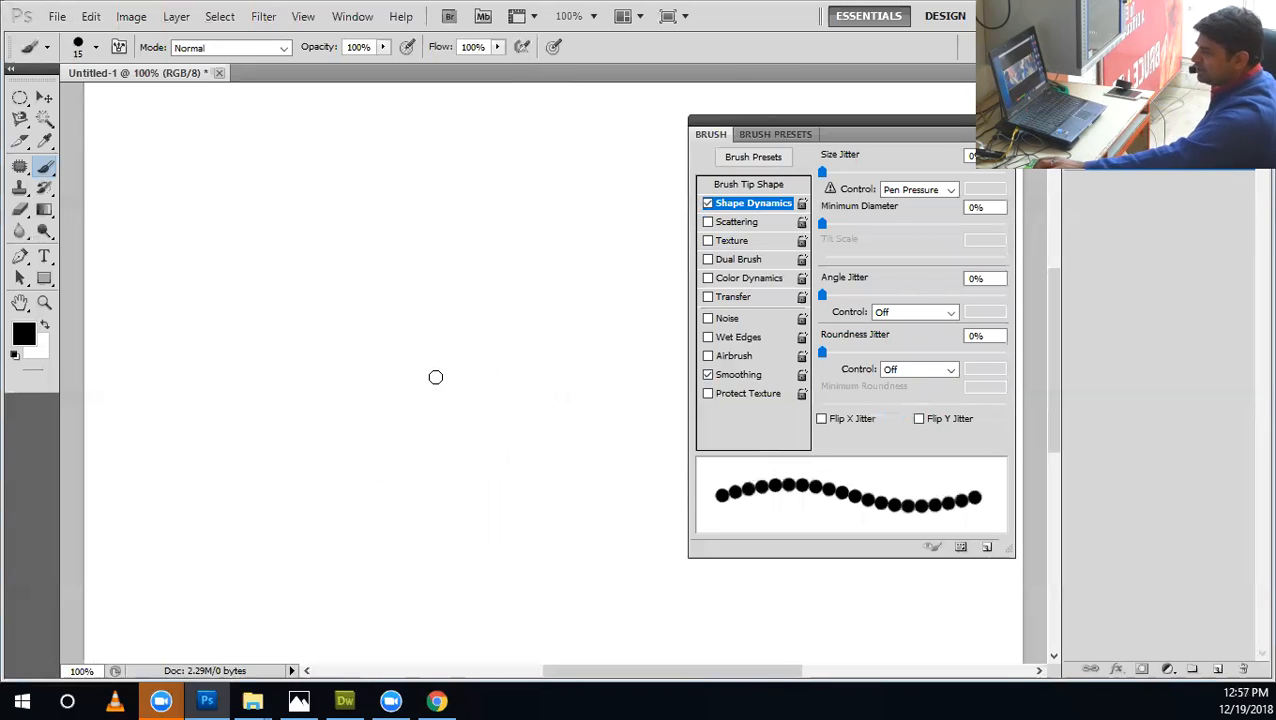
{"action": "left_click", "coordinate": [96, 48]}
{"action": "scroll", "coordinate": [163, 240], "scroll_direction": "down", "scroll_amount": 4}
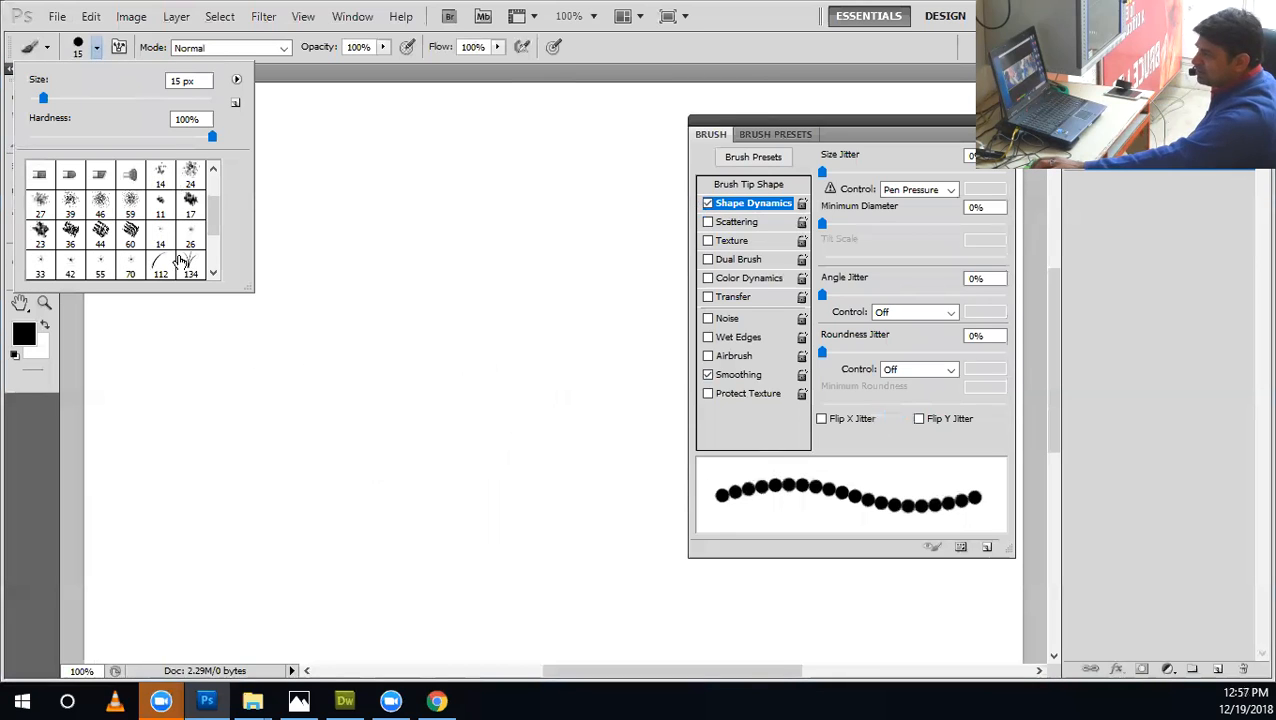
{"action": "left_click", "coordinate": [161, 220]}
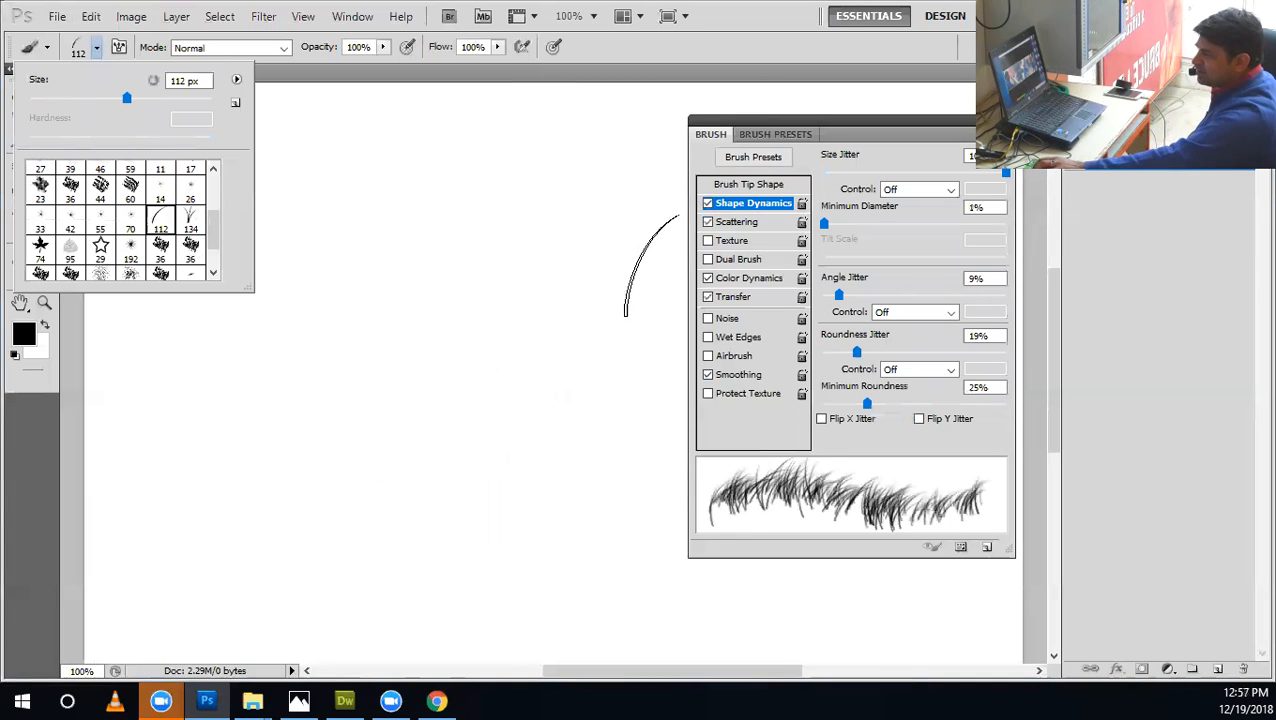
{"action": "left_click", "coordinate": [712, 225]}
{"action": "left_click", "coordinate": [708, 203]}
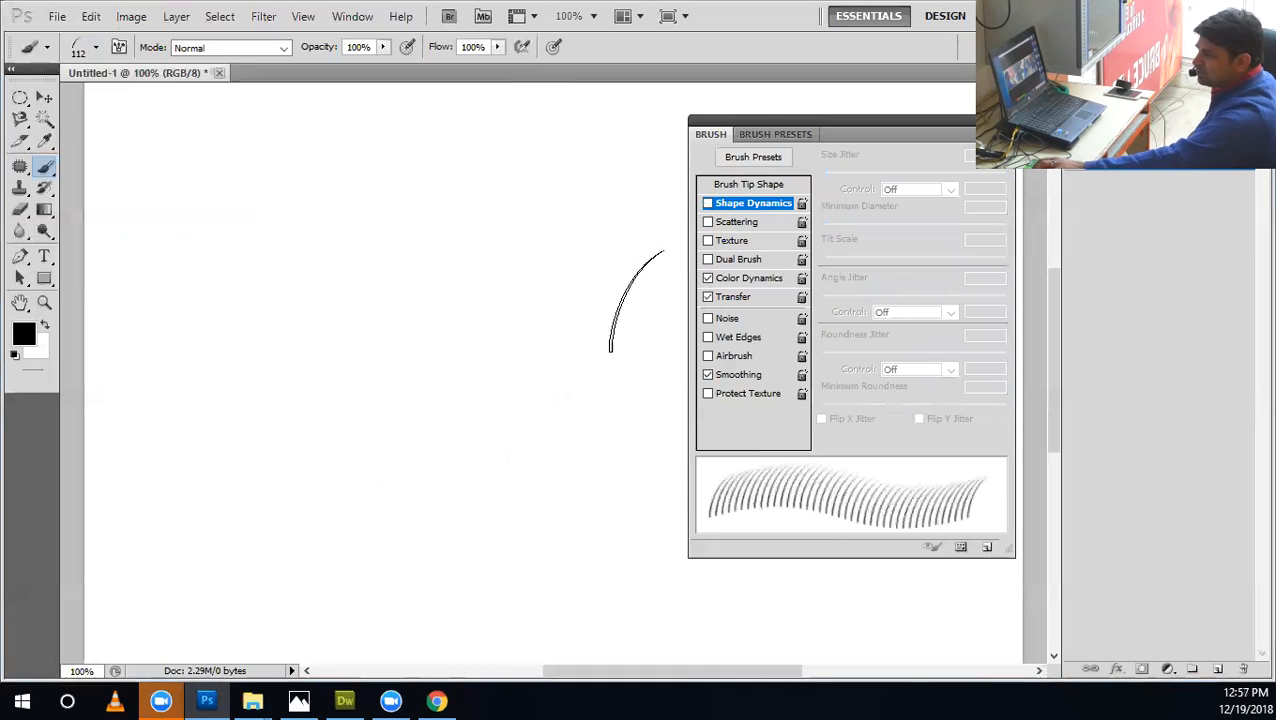
{"action": "key", "text": "bracketleft"}
{"action": "key", "text": "bracketleft"}
{"action": "key", "text": "bracketleft"}
{"action": "key", "text": "bracketleft"}
{"action": "key", "text": "bracketleft"}
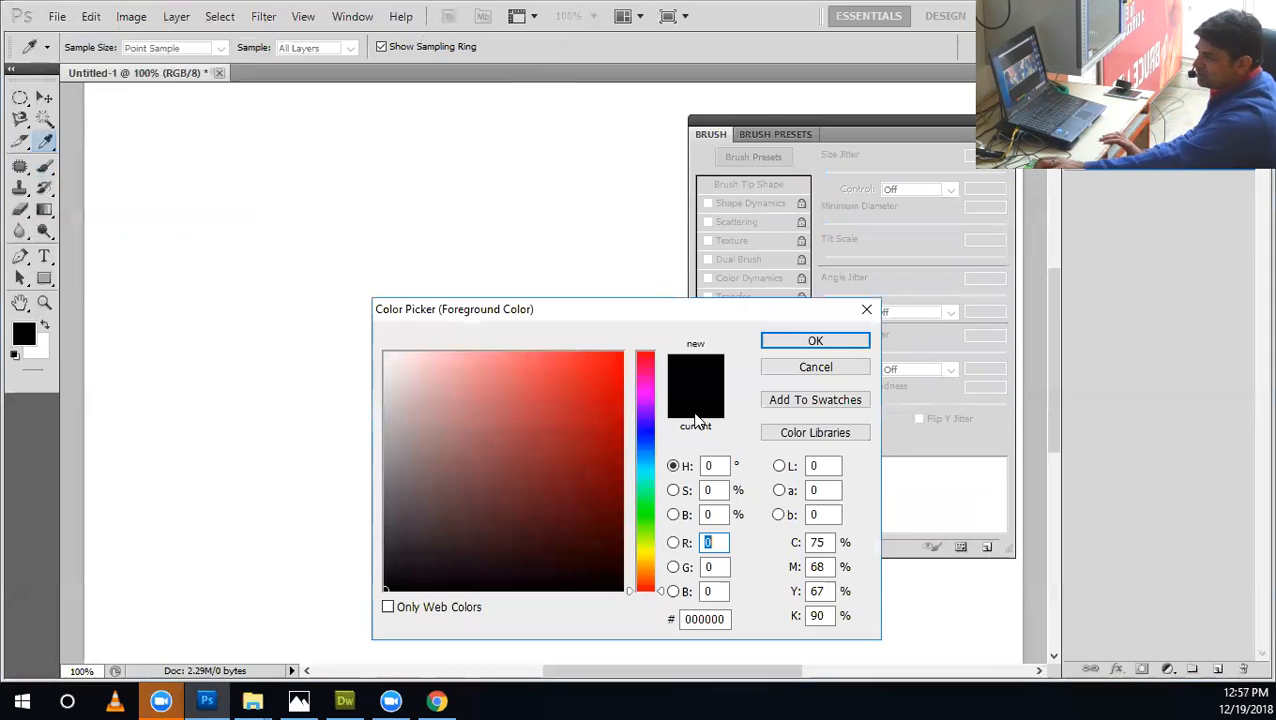
Set the foreground color to a medium green.
{"action": "left_click", "coordinate": [652, 512]}
{"action": "left_click_drag", "start_coordinate": [609, 363], "coordinate": [740, 338]}
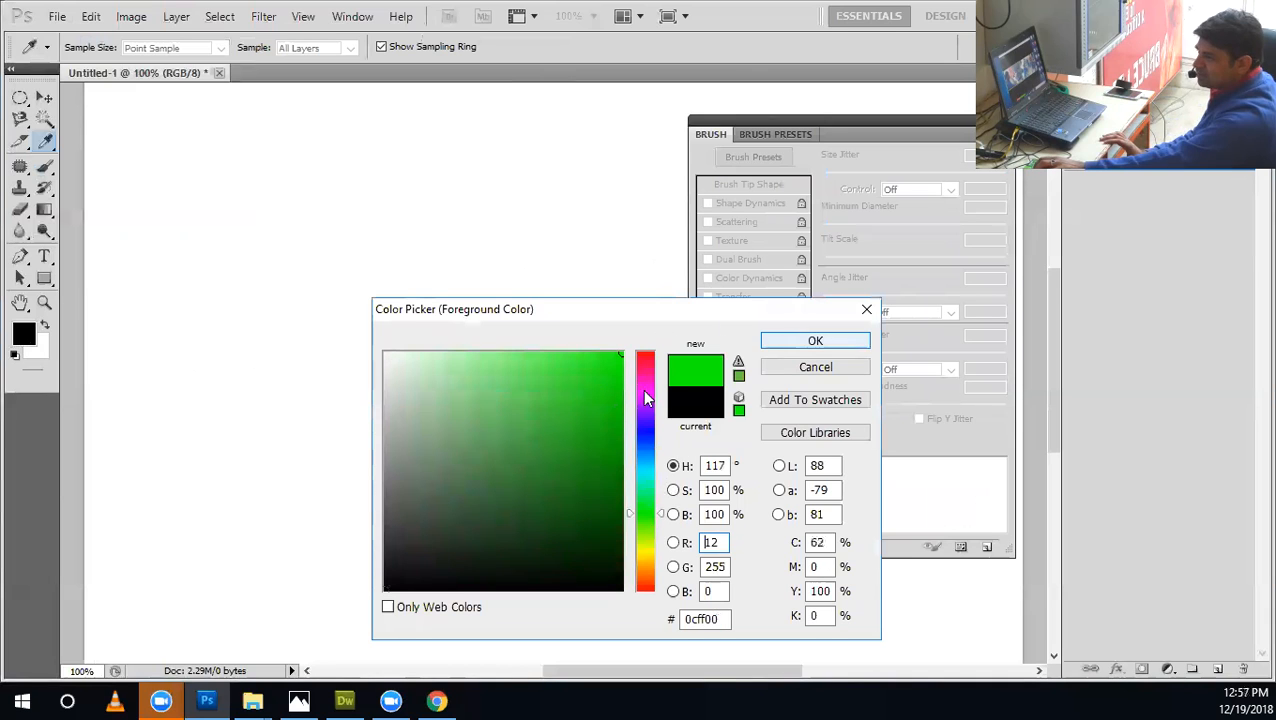
{"action": "left_click", "coordinate": [589, 415]}
{"action": "left_click", "coordinate": [790, 344]}
Paint green blade strokes, turn off Color Dynamics and Transfer, and paint more blade rows above for comparison.
{"action": "mouse_move", "coordinate": [448, 338]}
{"action": "left_mouse_down"}
{"action": "mouse_move", "coordinate": [474, 366]}
{"action": "mouse_move", "coordinate": [352, 378]}
{"action": "mouse_move", "coordinate": [367, 375]}
{"action": "mouse_move", "coordinate": [316, 351]}
{"action": "mouse_move", "coordinate": [553, 372]}
{"action": "mouse_move", "coordinate": [201, 378]}
{"action": "mouse_move", "coordinate": [408, 394]}
{"action": "mouse_move", "coordinate": [395, 419]}
{"action": "mouse_move", "coordinate": [398, 462]}
{"action": "left_mouse_up"}
{"action": "left_click", "coordinate": [708, 278]}
{"action": "left_click", "coordinate": [708, 297]}
{"action": "left_click_drag", "start_coordinate": [301, 255], "coordinate": [420, 250]}
{"action": "mouse_move", "coordinate": [252, 260]}
{"action": "left_mouse_down"}
{"action": "mouse_move", "coordinate": [527, 285]}
{"action": "mouse_move", "coordinate": [205, 279]}
{"action": "mouse_move", "coordinate": [575, 265]}
{"action": "left_mouse_up"}
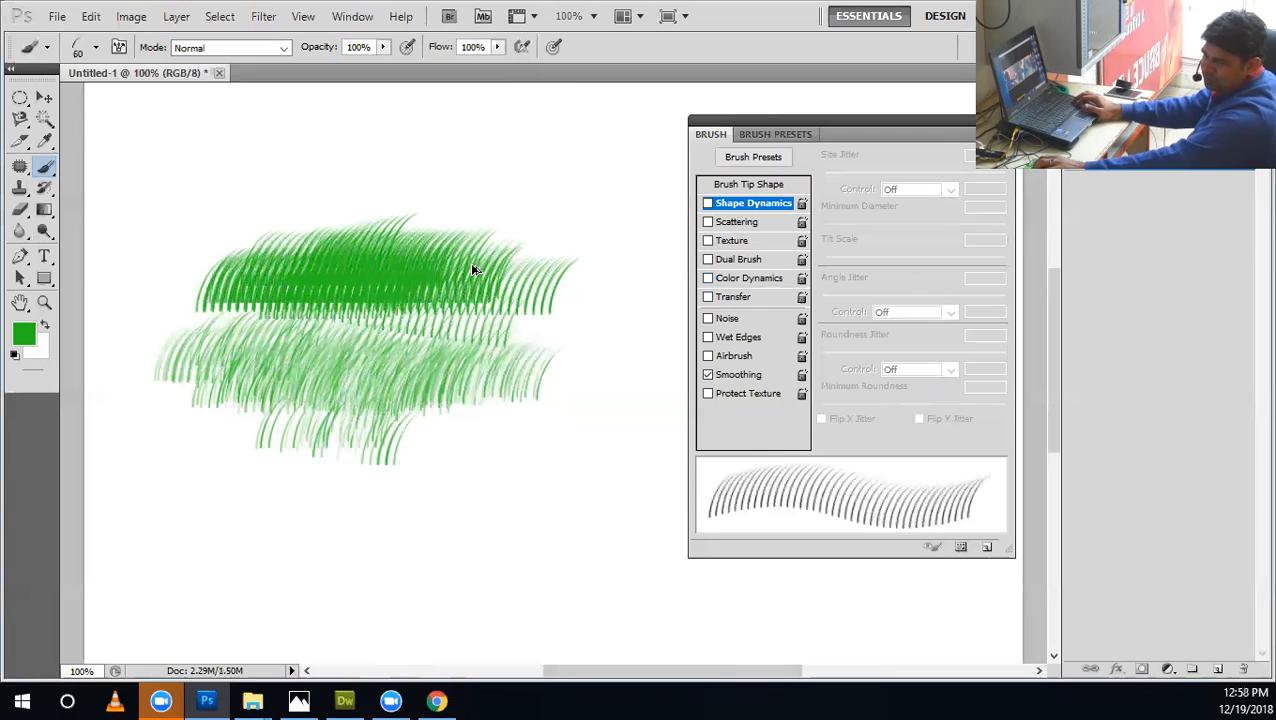
Undo the green blade strokes, then try one more blade stroke and undo it as well.
{"action": "key", "text": "ctrl+alt+z"}
{"action": "key", "text": "ctrl+alt+z"}
{"action": "key", "text": "ctrl+alt+z"}
{"action": "key", "text": "ctrl+alt+z"}
{"action": "key", "text": "ctrl+alt+z"}
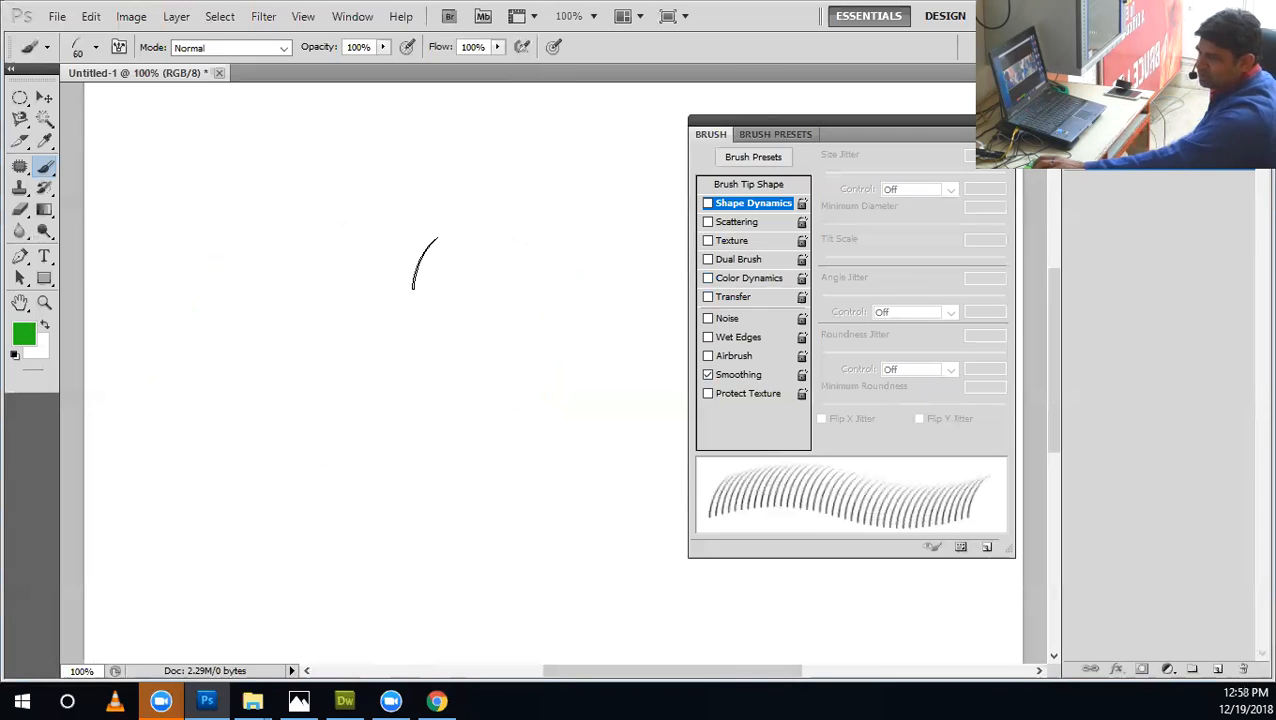
{"action": "mouse_move", "coordinate": [516, 267]}
{"action": "left_mouse_down"}
{"action": "mouse_move", "coordinate": [441, 341]}
{"action": "mouse_move", "coordinate": [481, 361]}
{"action": "left_mouse_up"}
{"action": "key", "text": "ctrl+alt+z"}
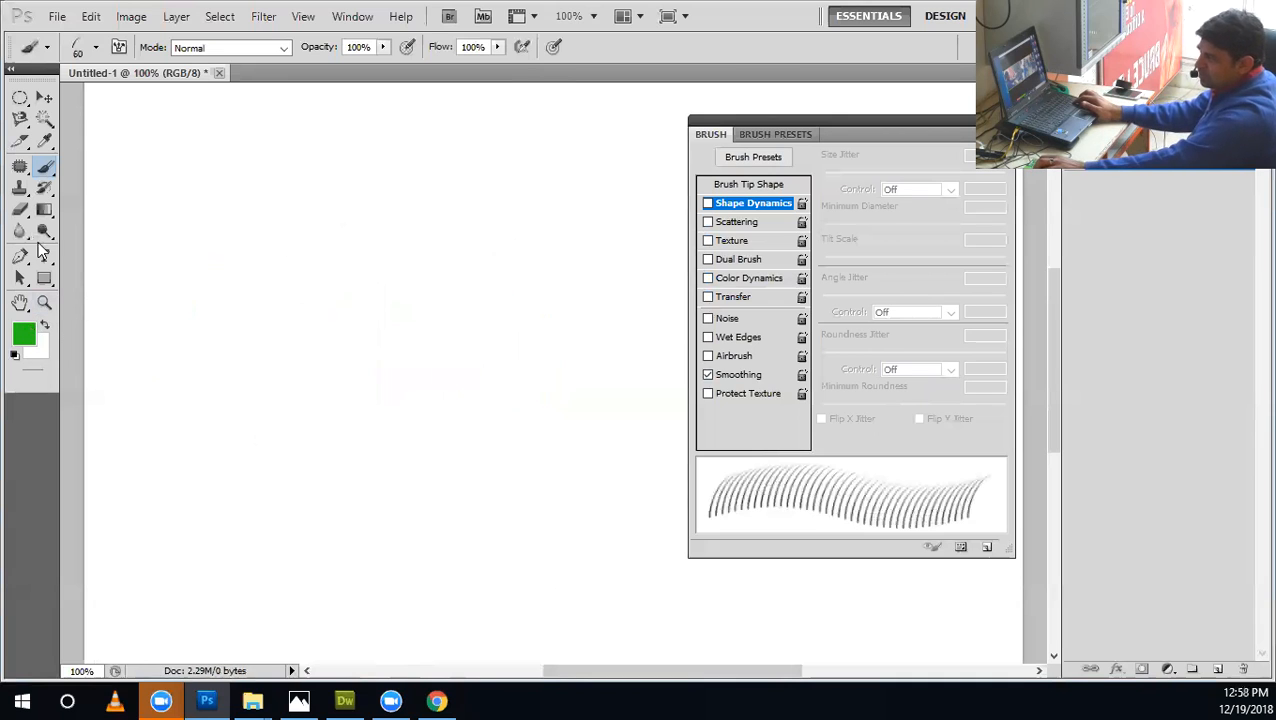
Switch to the 74 px maple leaf tip and turn off Color Dynamics, Transfer, Scattering and Shape Dynamics.
{"action": "left_click", "coordinate": [96, 47]}
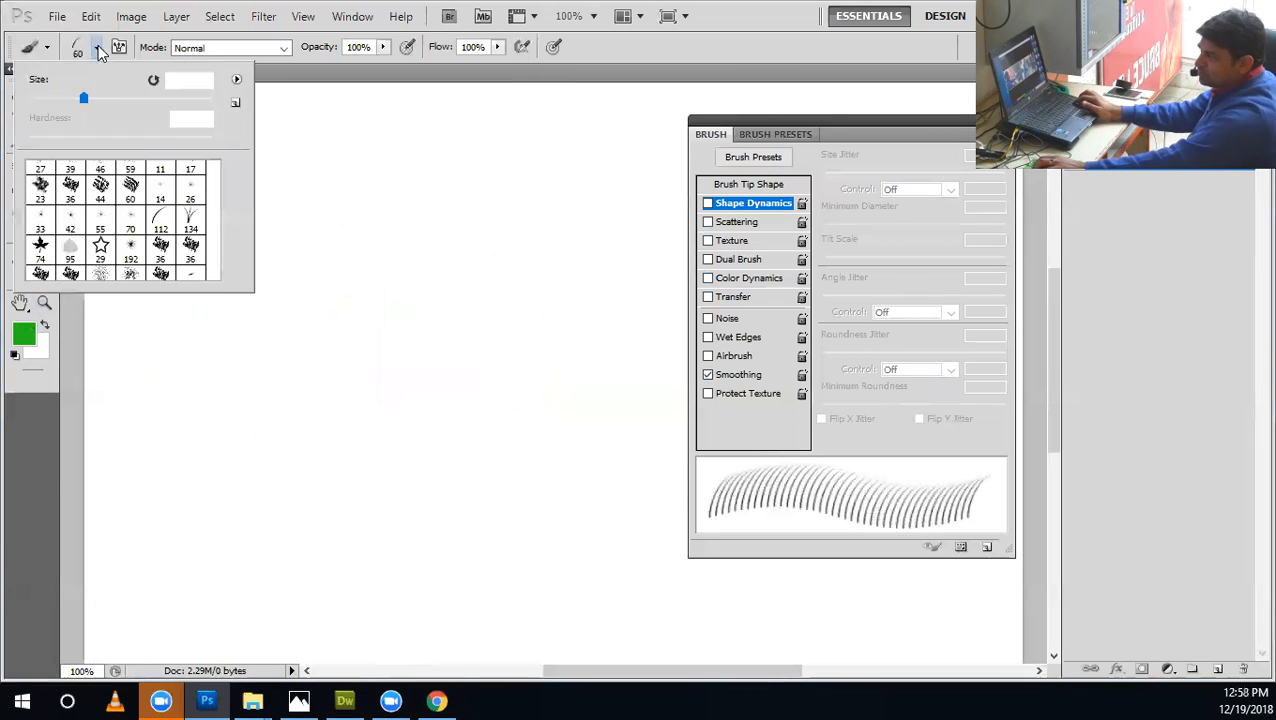
{"action": "left_click", "coordinate": [40, 247]}
{"action": "left_click", "coordinate": [708, 278]}
{"action": "left_click", "coordinate": [708, 297]}
{"action": "left_click", "coordinate": [708, 221]}
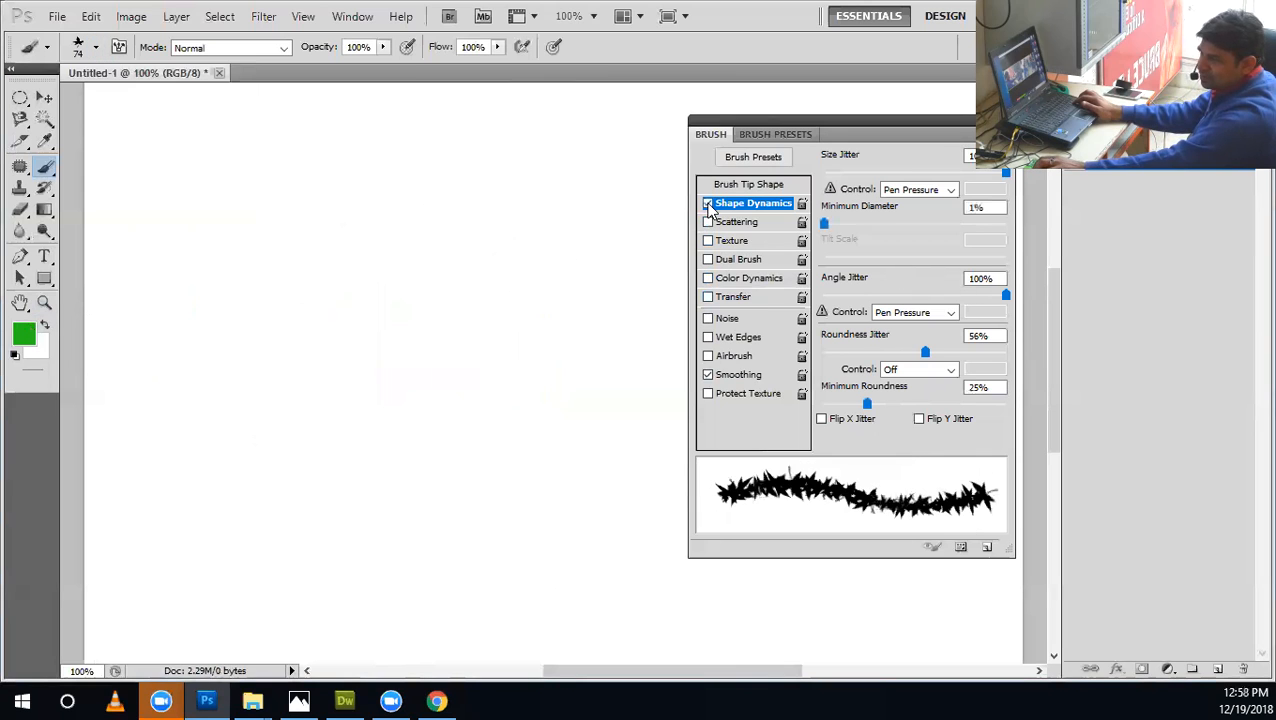
{"action": "left_click", "coordinate": [708, 205]}
Try a dense zigzag stroke of green maple leaves down the canvas and undo it.
{"action": "mouse_move", "coordinate": [114, 305]}
{"action": "left_mouse_down"}
{"action": "mouse_move", "coordinate": [296, 390]}
{"action": "mouse_move", "coordinate": [258, 518]}
{"action": "left_mouse_up"}
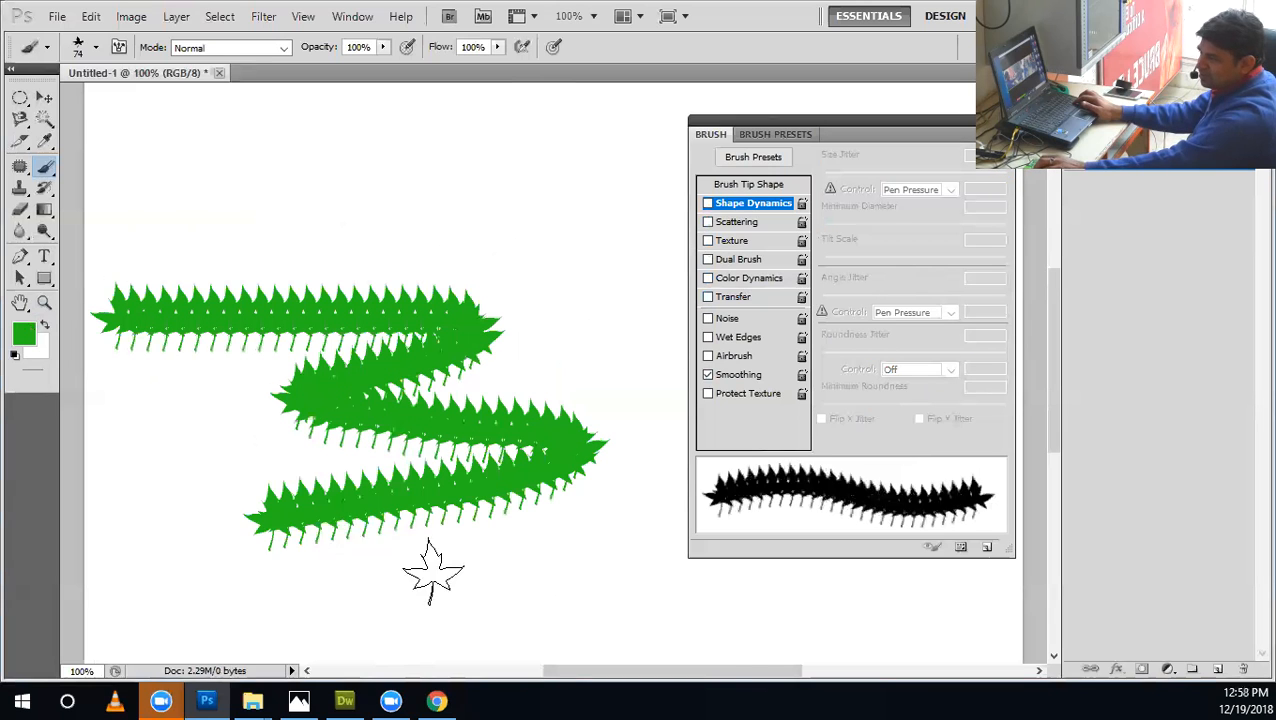
{"action": "left_click_drag", "start_coordinate": [433, 572], "coordinate": [400, 610]}
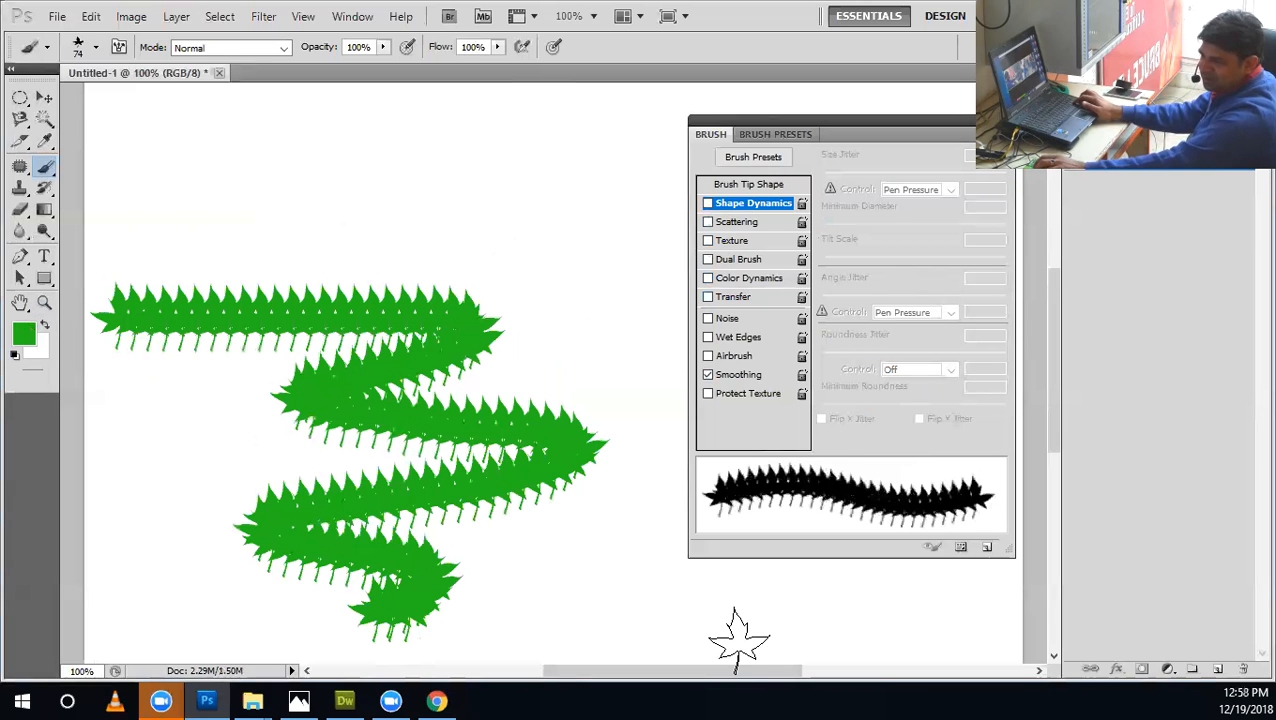
{"action": "key", "text": "ctrl+z"}
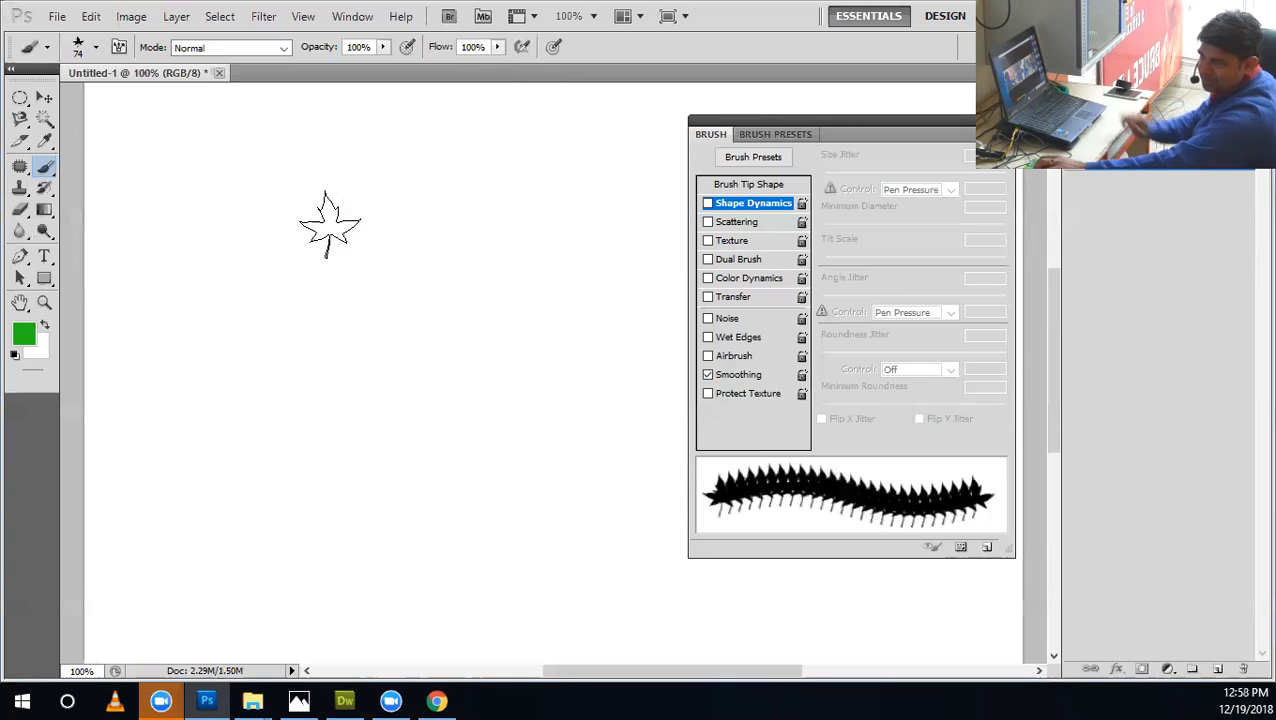
{"action": "right_click", "coordinate": [54, 164]}
{"action": "left_click", "coordinate": [85, 164]}
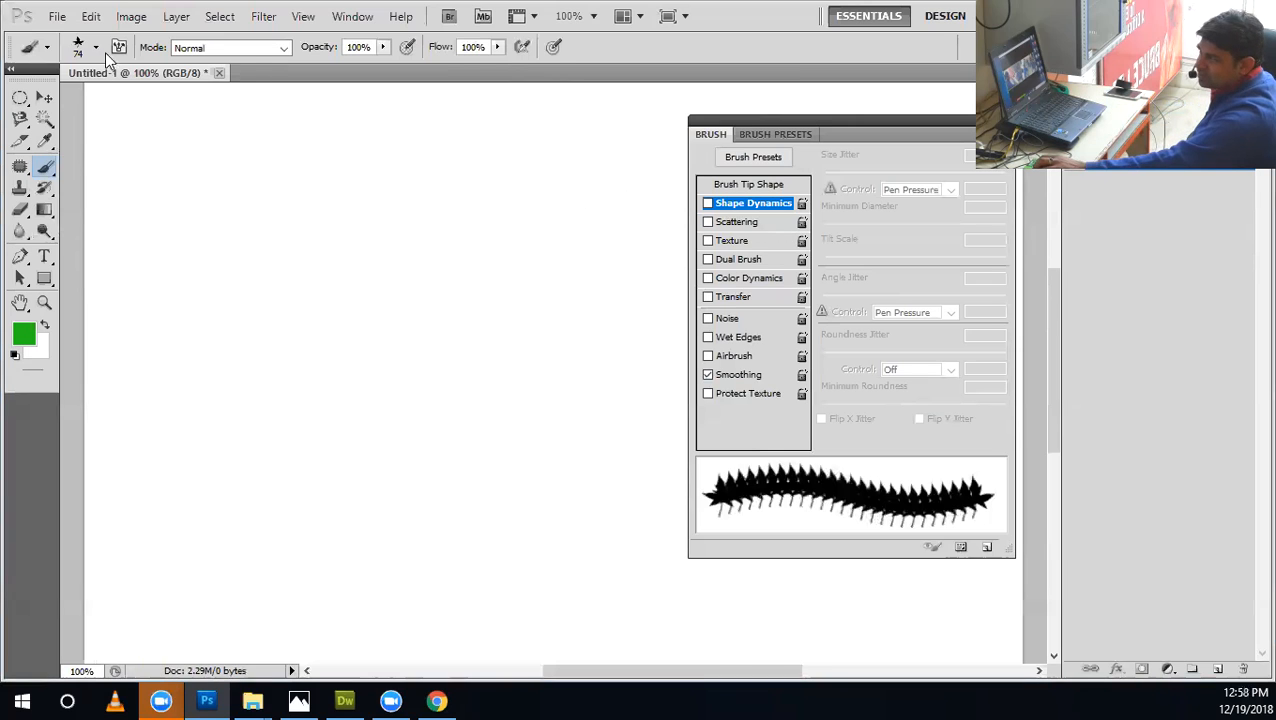
Switch to the hard round brush tip, test a green dab and undo it, and reduce the brush size to 20 px.
{"action": "left_click", "coordinate": [97, 48]}
{"action": "scroll", "coordinate": [214, 281], "scroll_direction": "up", "scroll_amount": 3}
{"action": "left_click_drag", "start_coordinate": [214, 230], "coordinate": [213, 190]}
{"action": "left_click", "coordinate": [70, 176]}
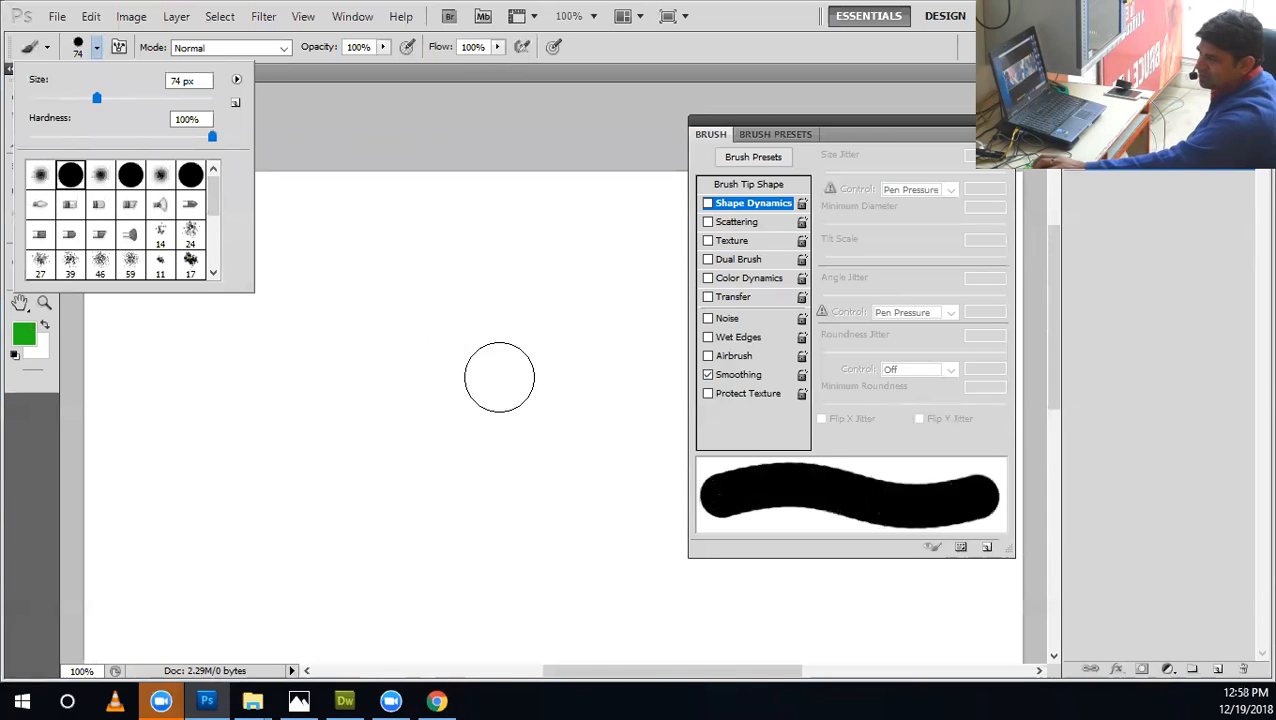
{"action": "left_click", "coordinate": [489, 336]}
{"action": "key", "text": "bracketleft"}
{"action": "key", "text": "bracketleft"}
{"action": "key", "text": "bracketleft"}
{"action": "key", "text": "bracketleft"}
{"action": "key", "text": "bracketleft"}
{"action": "key", "text": "bracketleft"}
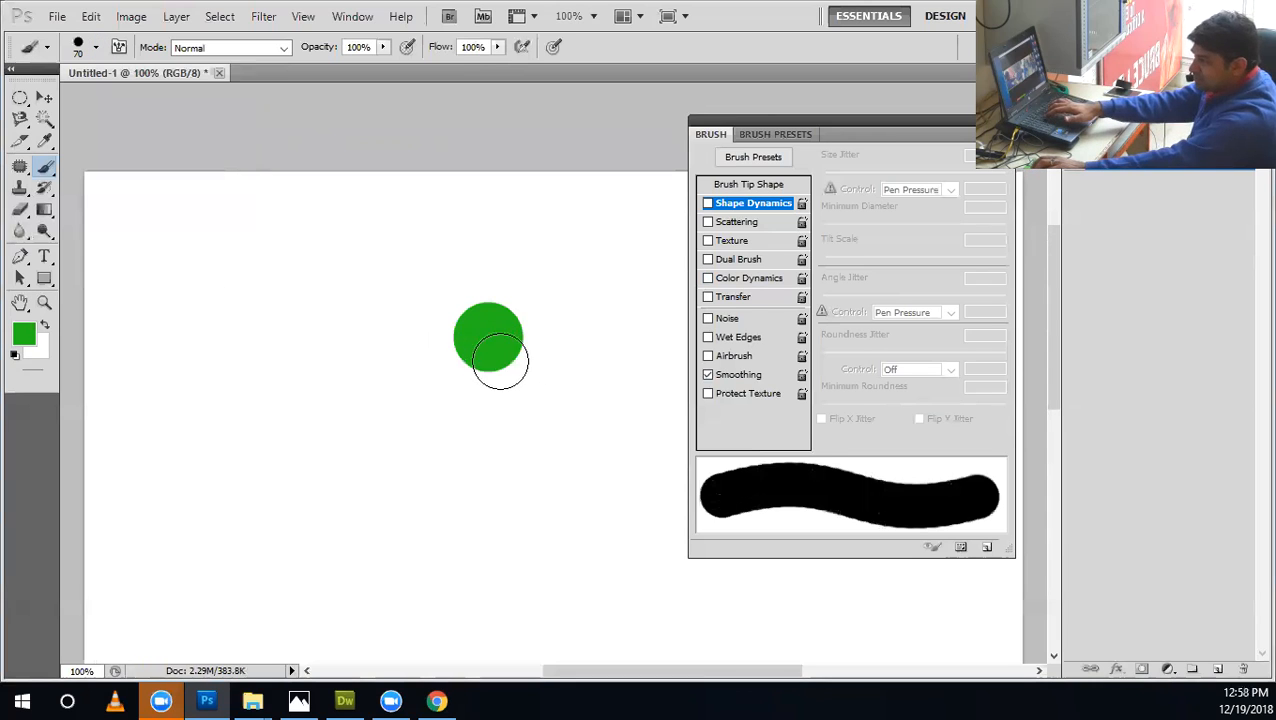
{"action": "key", "text": "ctrl+z"}
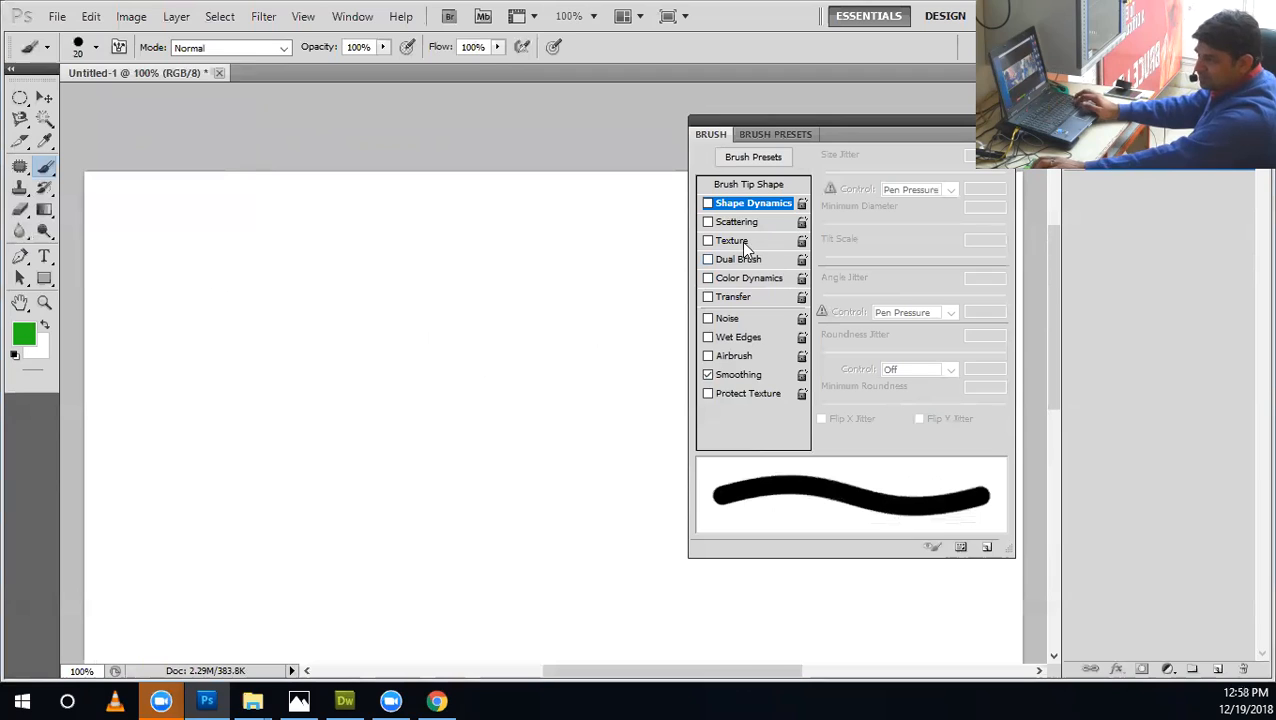
Turn on Shape Dynamics and set Roundness Jitter, Angle Jitter and Size Jitter to 0%.
{"action": "left_click", "coordinate": [748, 205]}
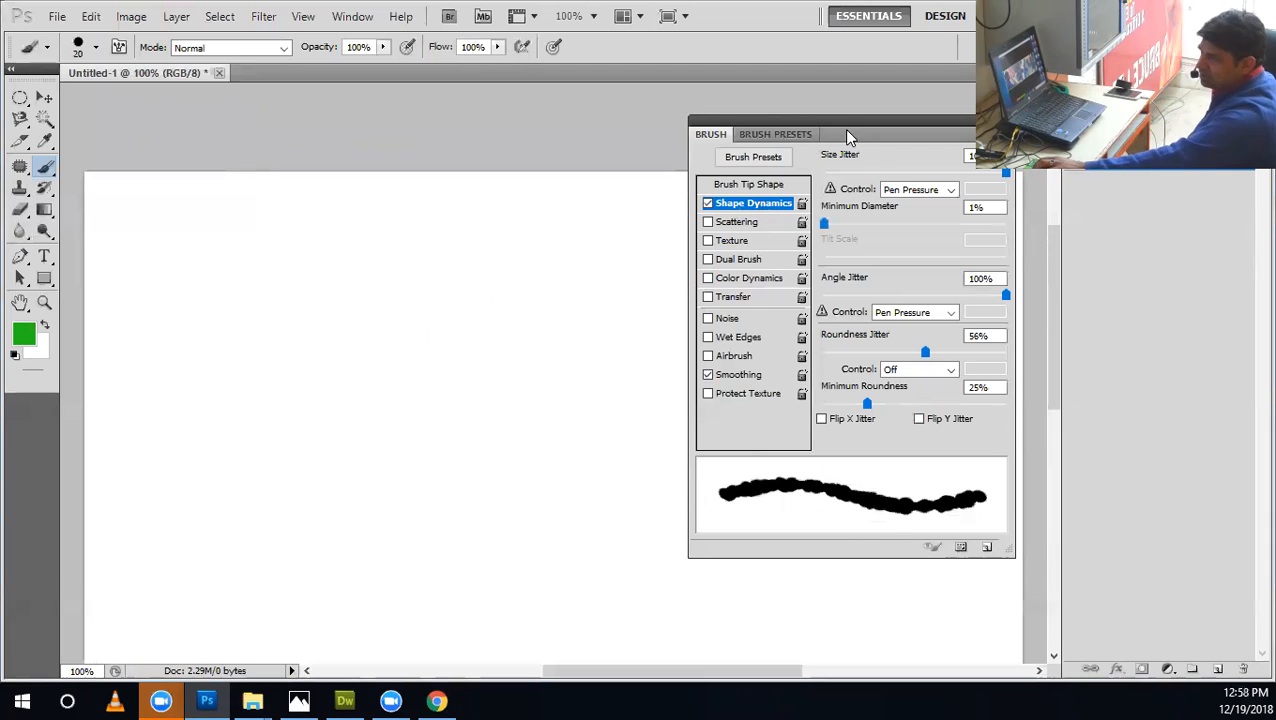
{"action": "left_click_drag", "start_coordinate": [847, 136], "coordinate": [755, 127]}
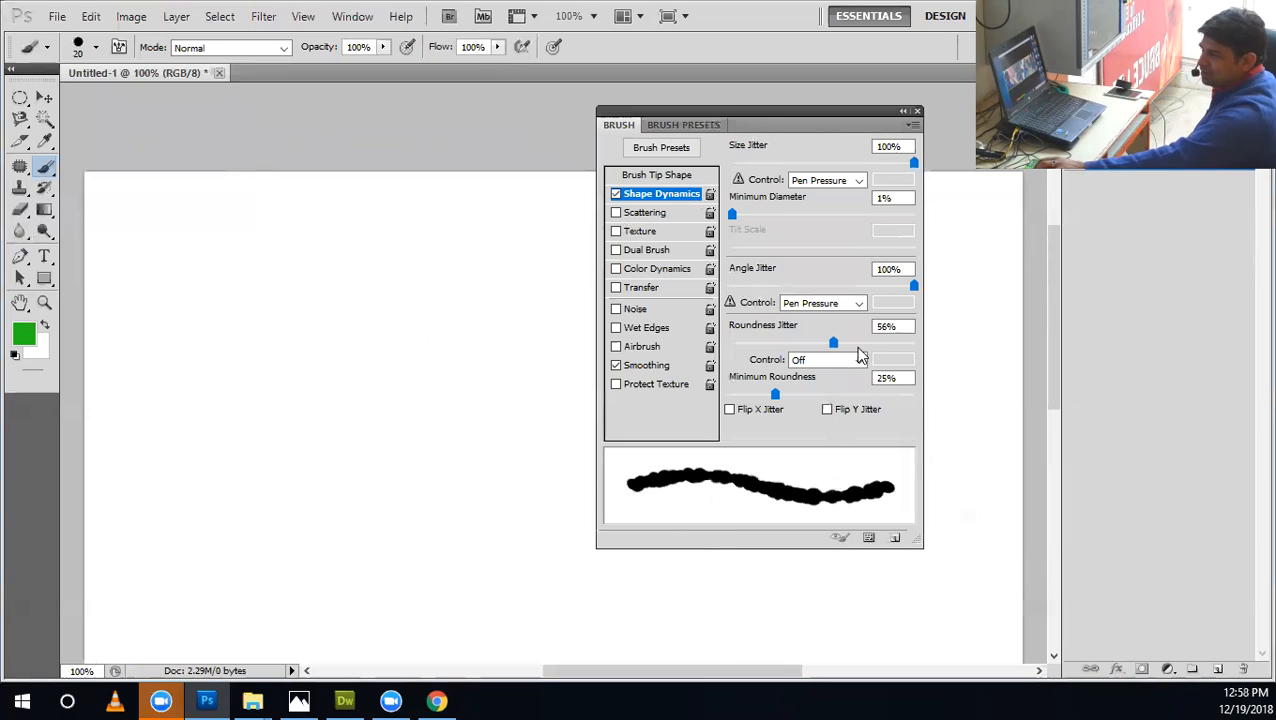
{"action": "left_click_drag", "start_coordinate": [830, 347], "coordinate": [678, 395]}
{"action": "left_click_drag", "start_coordinate": [772, 287], "coordinate": [616, 286]}
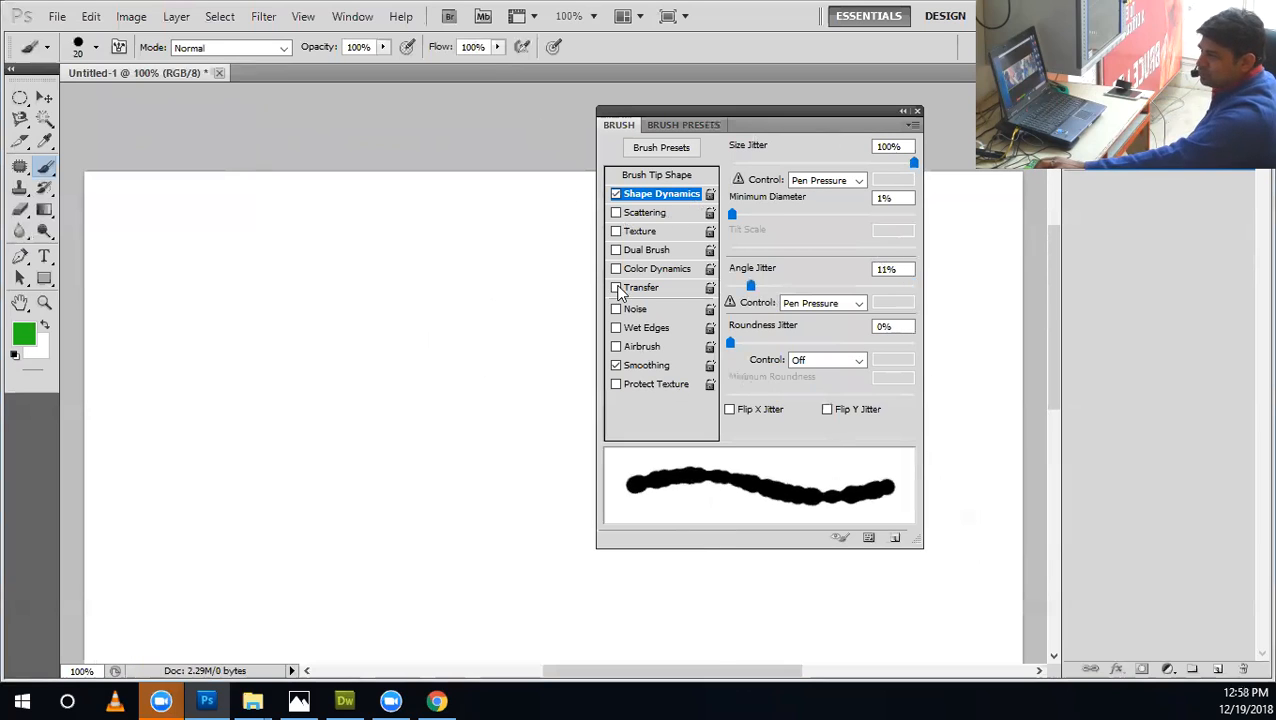
{"action": "left_click", "coordinate": [726, 162]}
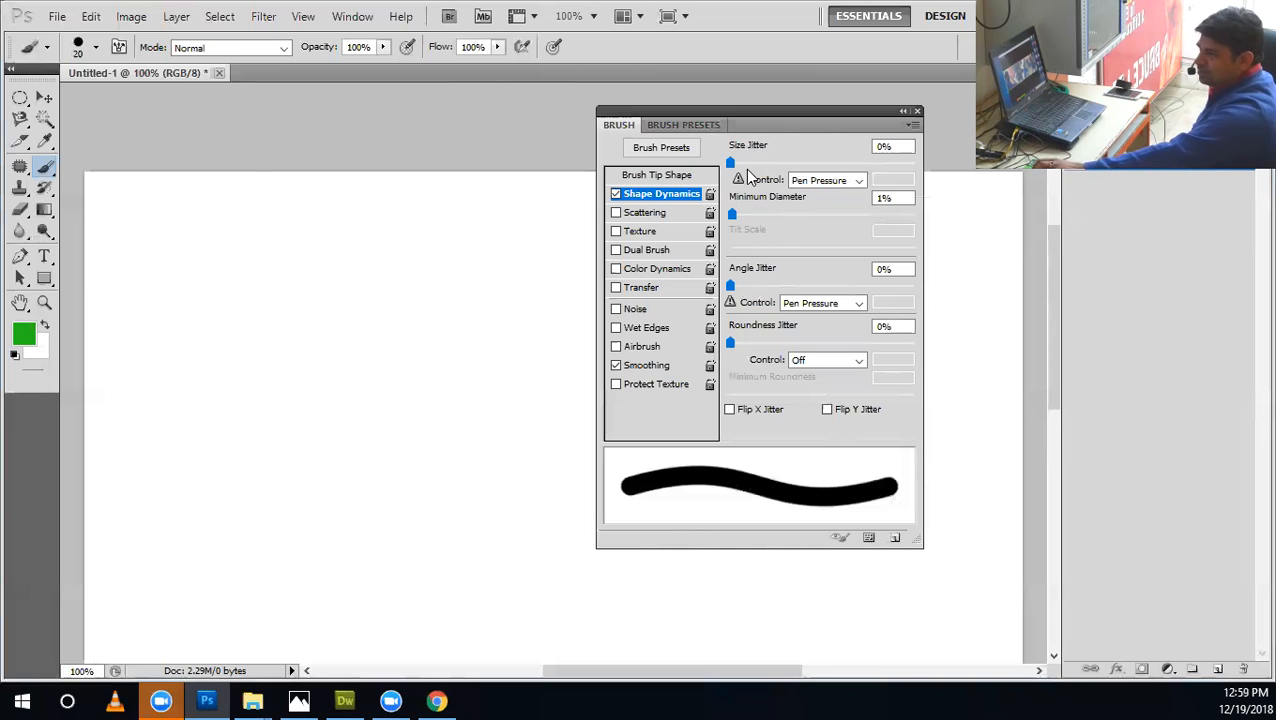
Try a Size Jitter of 50% and reset it to 0%.
{"action": "left_click", "coordinate": [890, 147]}
{"action": "type", "text": "50"}
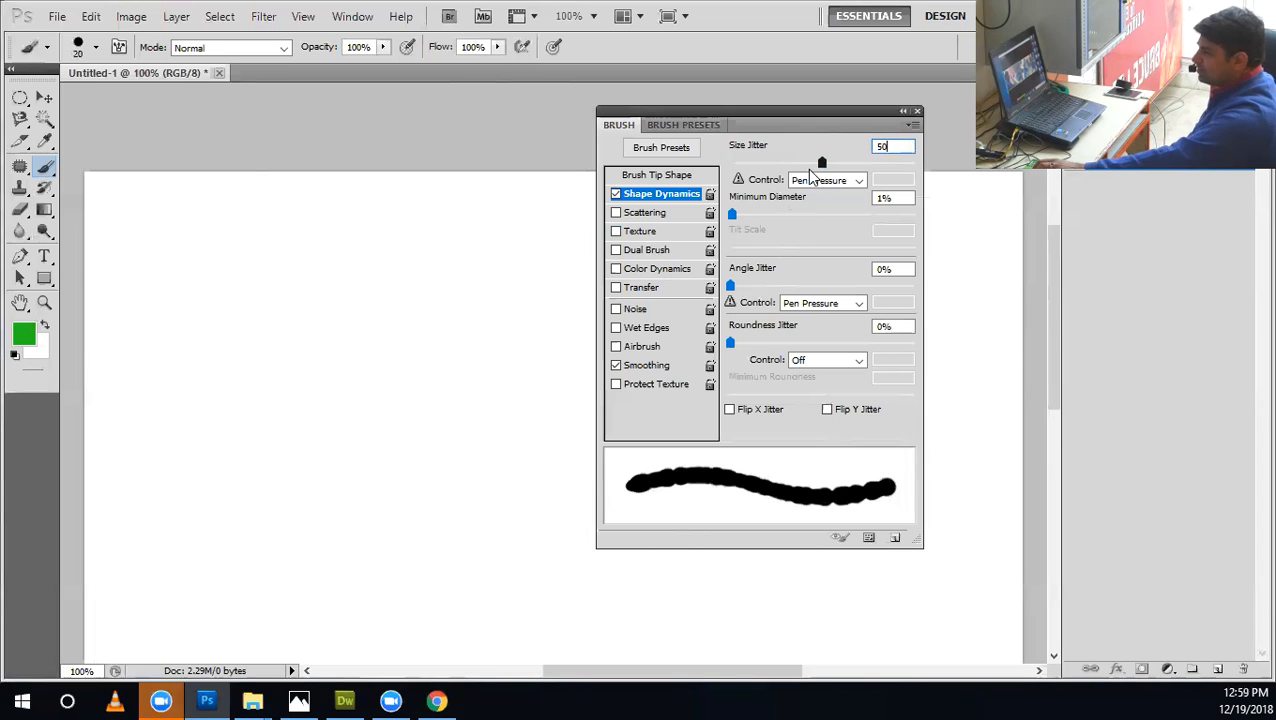
{"action": "mouse_move", "coordinate": [818, 172]}
{"action": "left_mouse_down"}
{"action": "mouse_move", "coordinate": [773, 162]}
{"action": "mouse_move", "coordinate": [723, 175]}
{"action": "mouse_move", "coordinate": [888, 165]}
{"action": "mouse_move", "coordinate": [734, 196]}
{"action": "left_mouse_up"}
Widen the brush tip spacing until the round dabs barely touch, and set Size Jitter to 60%.
{"action": "left_click", "coordinate": [670, 175]}
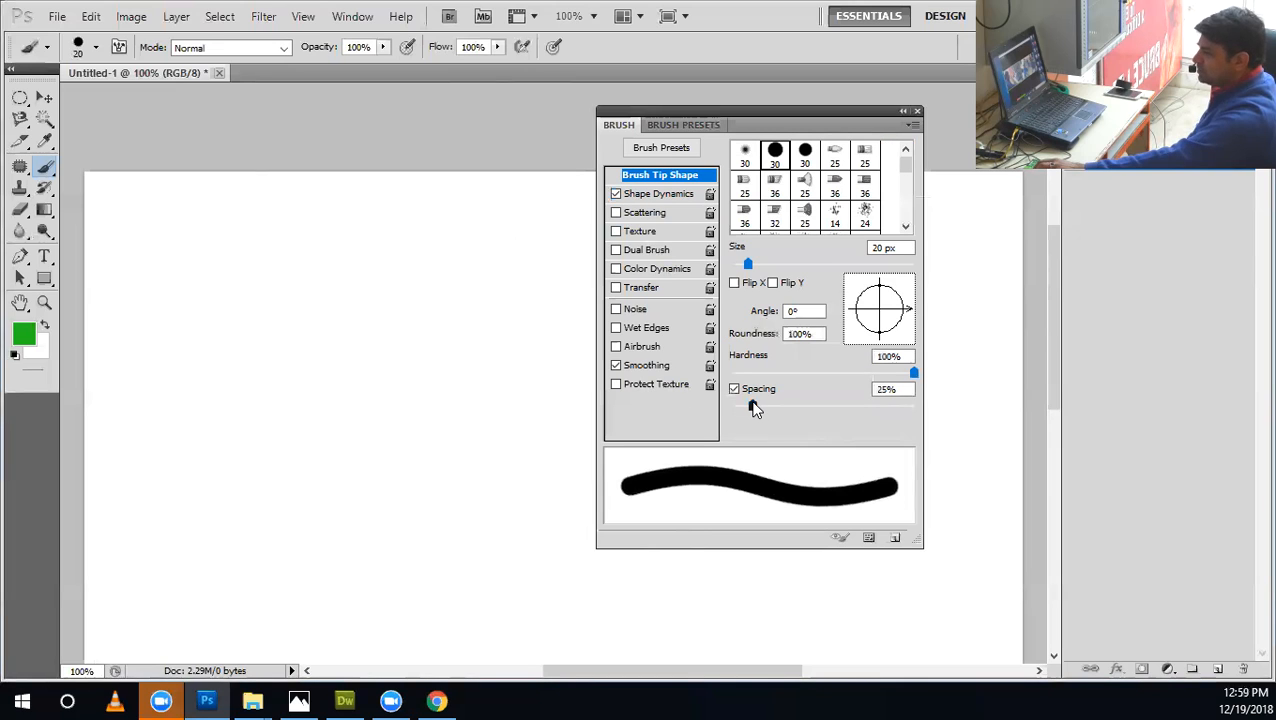
{"action": "left_click_drag", "start_coordinate": [756, 406], "coordinate": [815, 406]}
{"action": "left_click", "coordinate": [664, 194]}
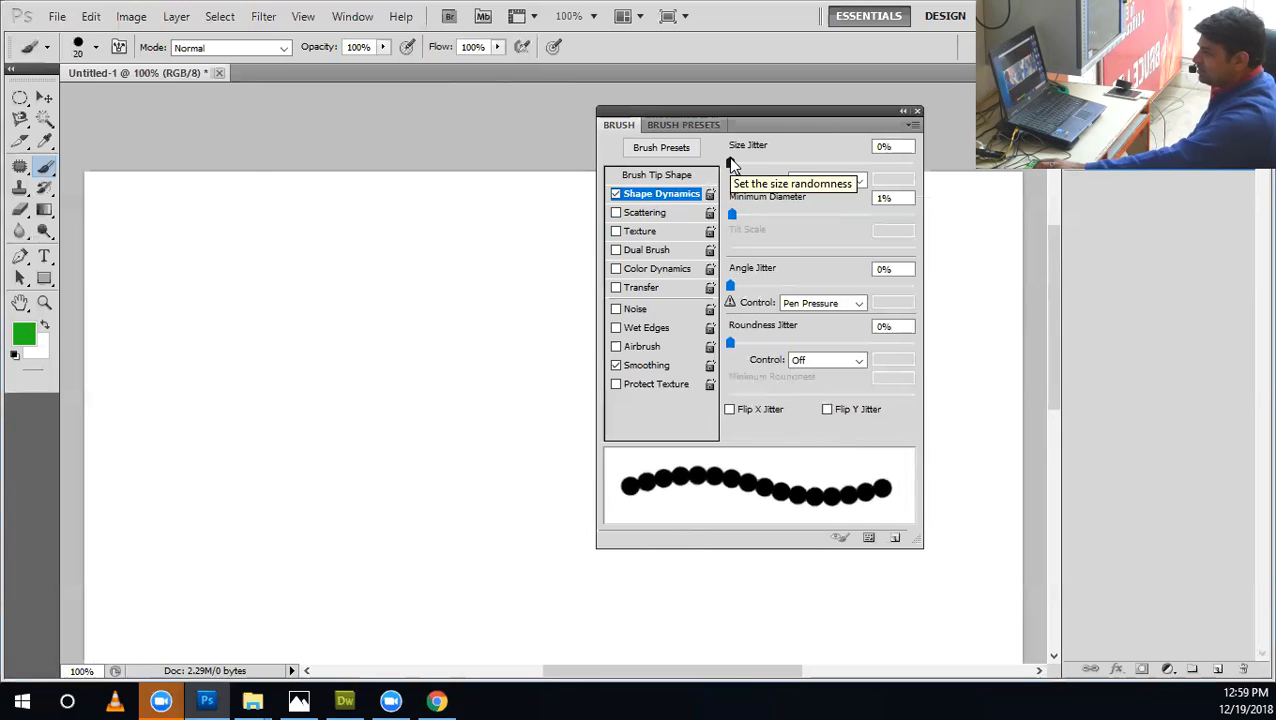
{"action": "left_click_drag", "start_coordinate": [729, 160], "coordinate": [841, 164]}
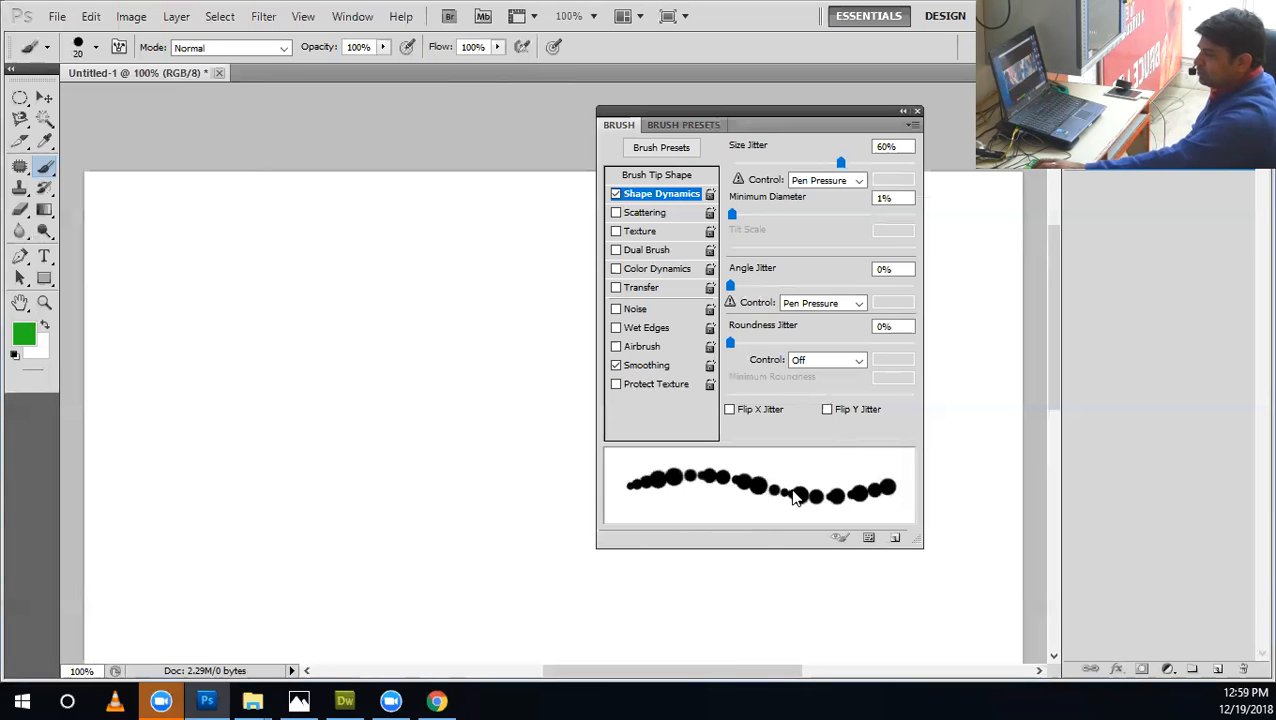
Try a curved green stroke and undo it, and change the foreground color to a very dark green.
{"action": "mouse_move", "coordinate": [432, 270]}
{"action": "left_mouse_down"}
{"action": "mouse_move", "coordinate": [328, 306]}
{"action": "mouse_move", "coordinate": [191, 415]}
{"action": "mouse_move", "coordinate": [262, 505]}
{"action": "left_mouse_up"}
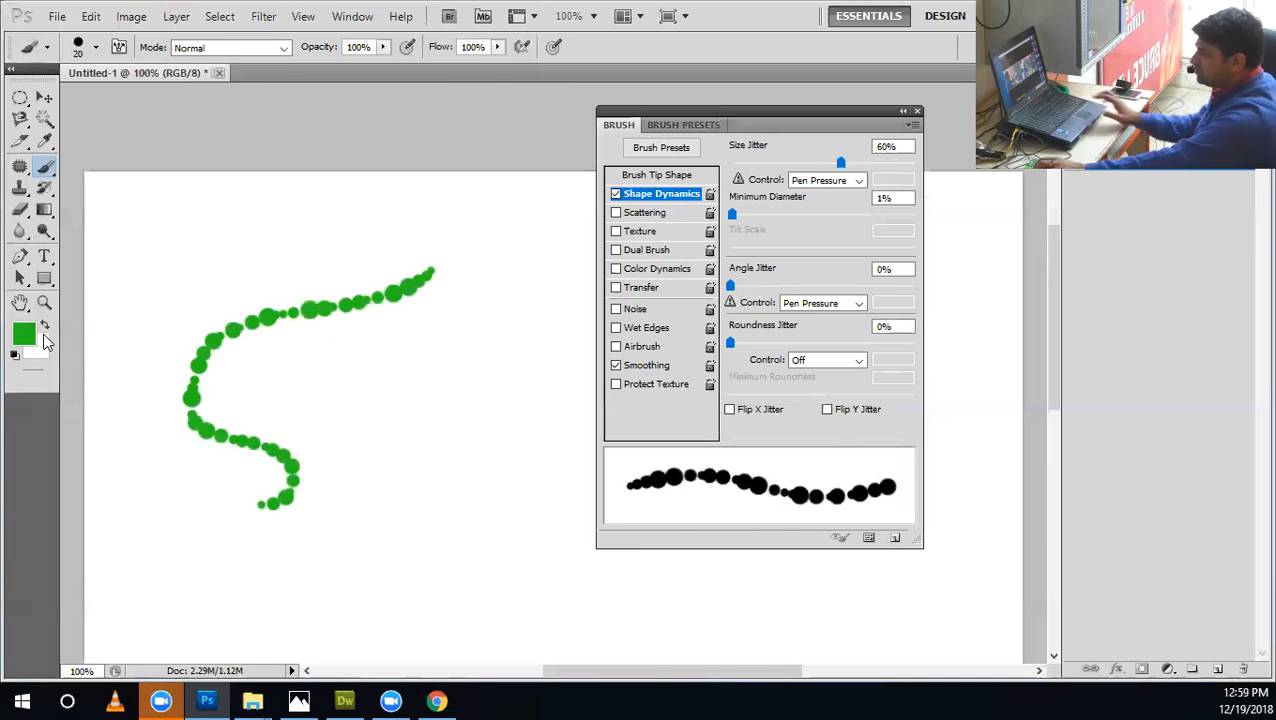
{"action": "key", "text": "ctrl+z"}
{"action": "left_click", "coordinate": [24, 334]}
{"action": "left_click_drag", "start_coordinate": [621, 493], "coordinate": [622, 538]}
{"action": "left_click", "coordinate": [781, 344]}
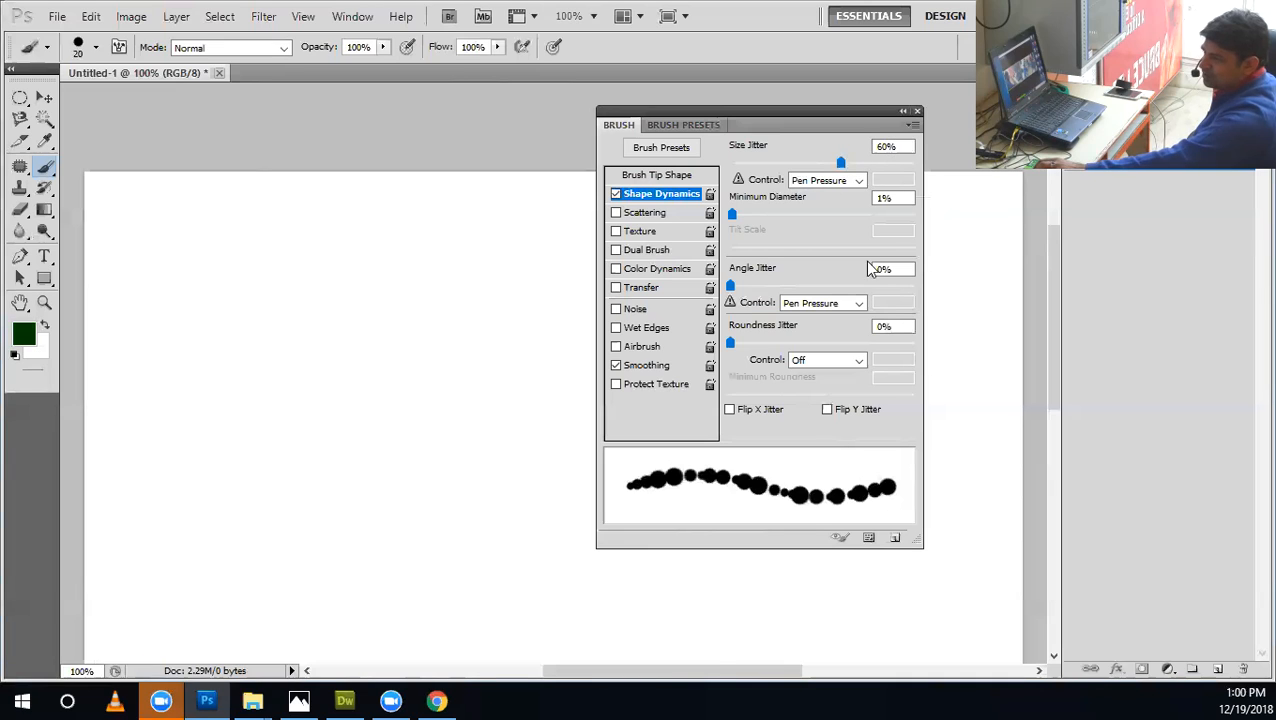
Try a winding dark green stroke up and down the canvas and undo it.
{"action": "mouse_move", "coordinate": [228, 260]}
{"action": "left_mouse_down"}
{"action": "mouse_move", "coordinate": [245, 558]}
{"action": "mouse_move", "coordinate": [357, 495]}
{"action": "left_mouse_up"}
{"action": "mouse_move", "coordinate": [359, 371]}
{"action": "left_mouse_down"}
{"action": "mouse_move", "coordinate": [427, 236]}
{"action": "mouse_move", "coordinate": [452, 505]}
{"action": "left_mouse_up"}
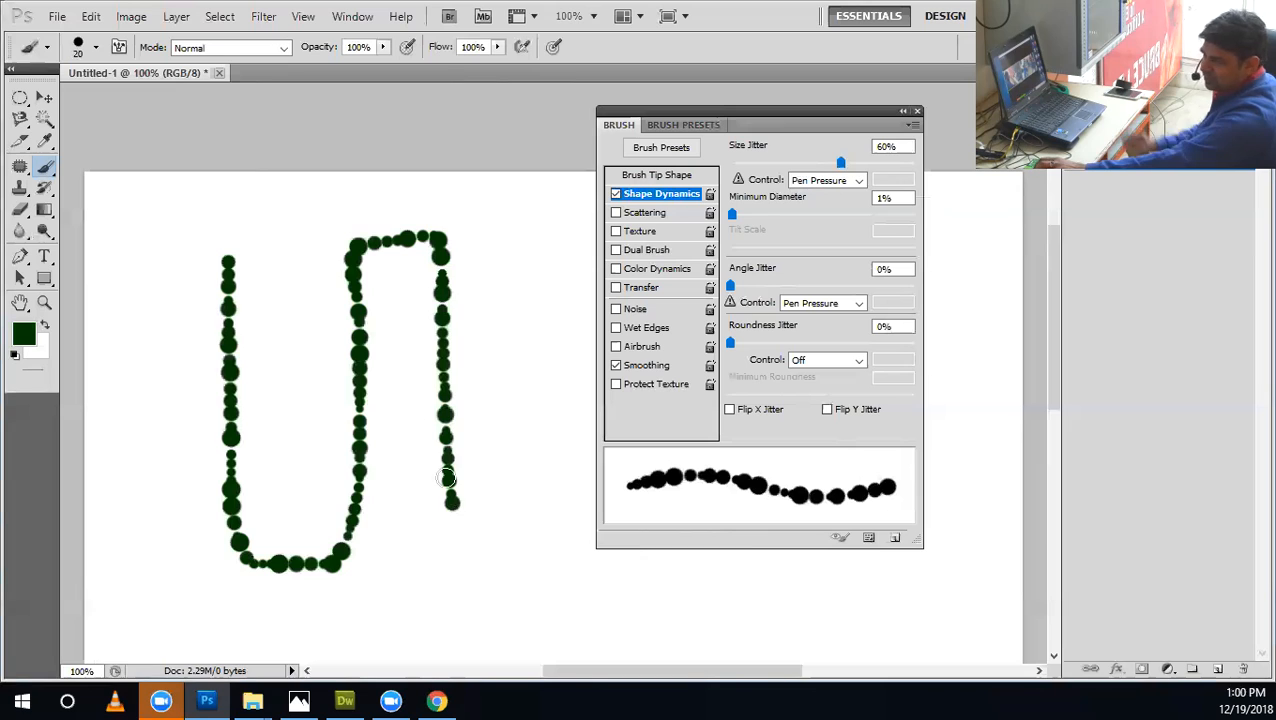
{"action": "key", "text": "ctrl+z"}
Paint four horizontal rows of dark green size-jittered dots one below another, undoing the misdrawn attempt at the fourth row.
{"action": "left_click_drag", "start_coordinate": [178, 361], "coordinate": [530, 361]}
{"action": "left_click_drag", "start_coordinate": [183, 402], "coordinate": [518, 405]}
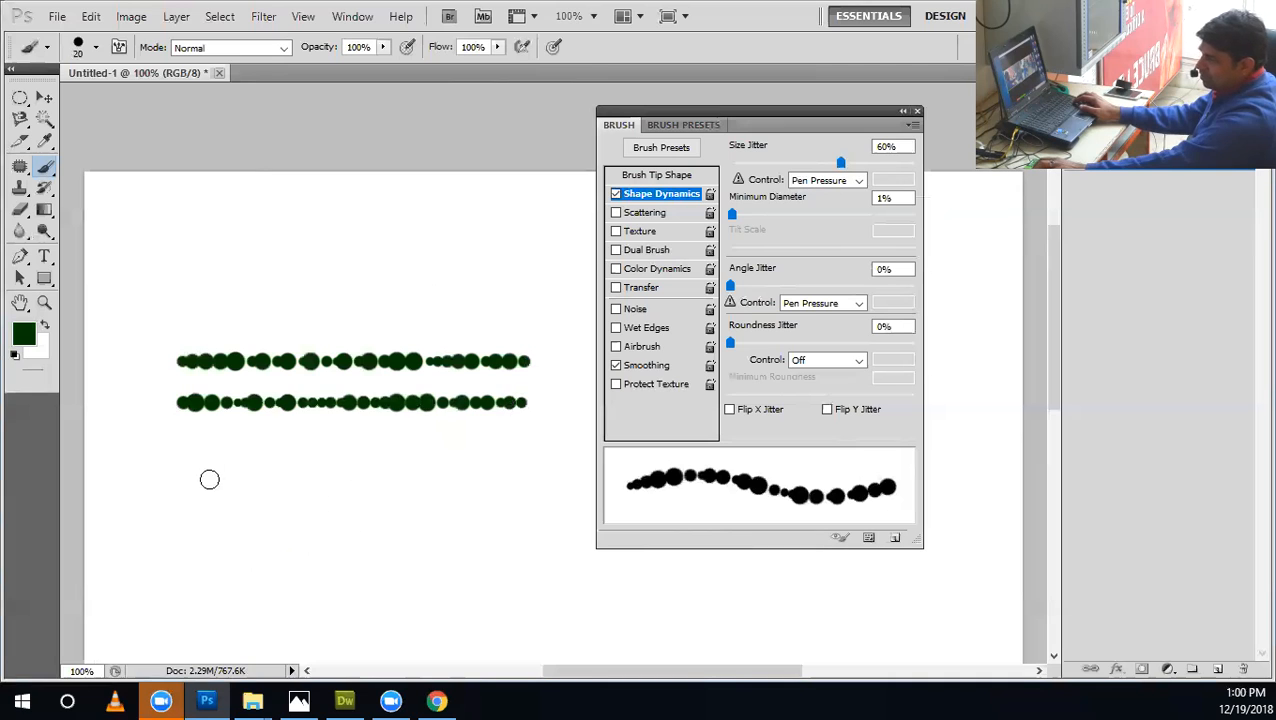
{"action": "left_click_drag", "start_coordinate": [181, 447], "coordinate": [521, 448]}
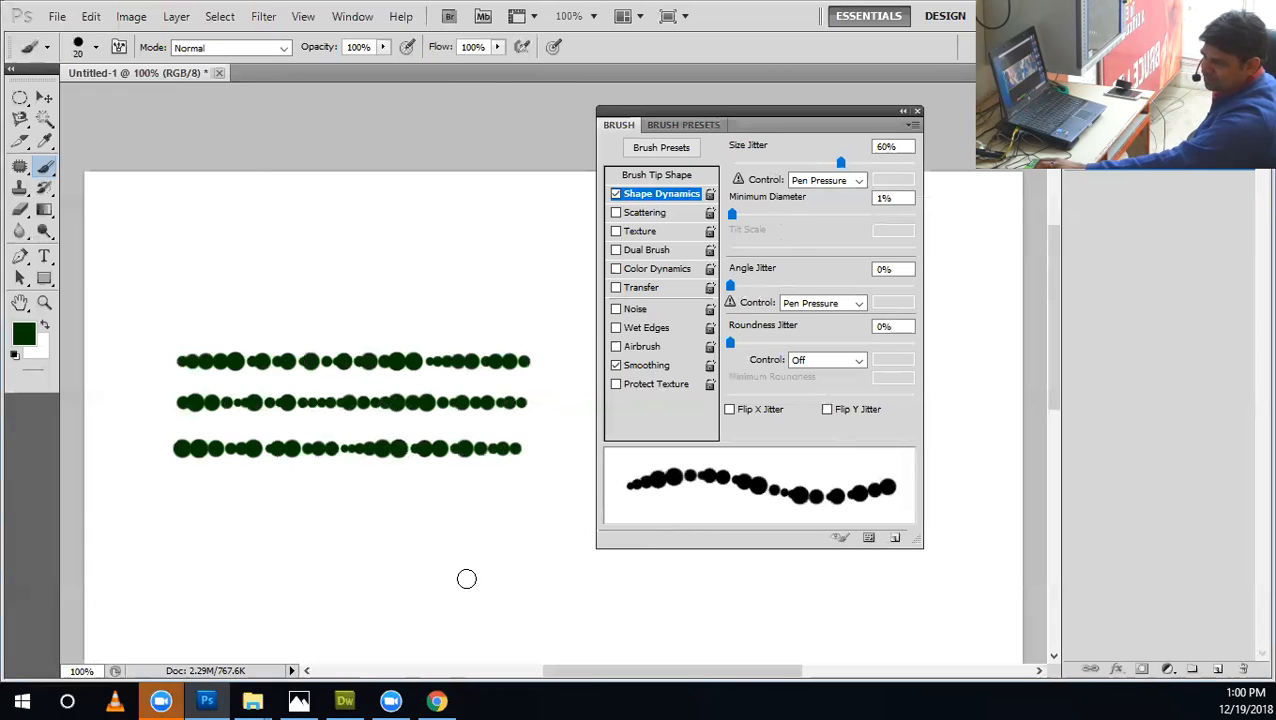
{"action": "left_click_drag", "start_coordinate": [186, 491], "coordinate": [432, 491]}
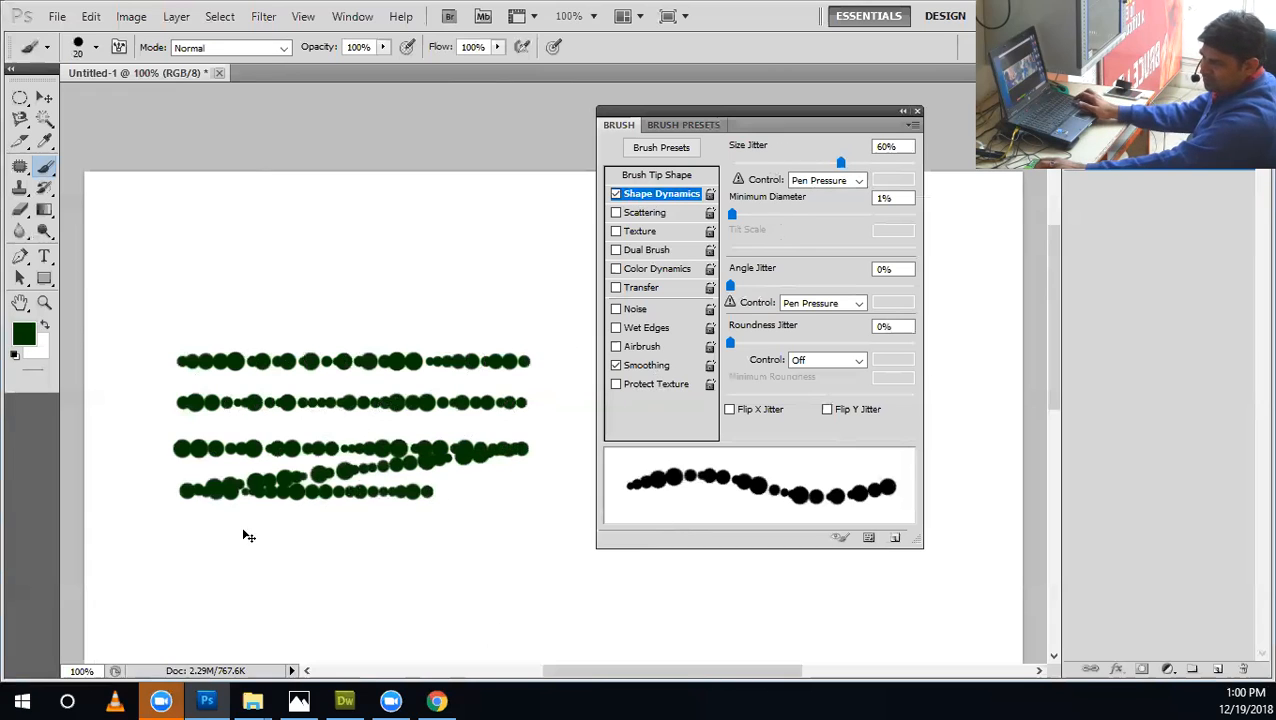
{"action": "key", "text": "ctrl+z"}
{"action": "left_click_drag", "start_coordinate": [185, 498], "coordinate": [530, 500]}
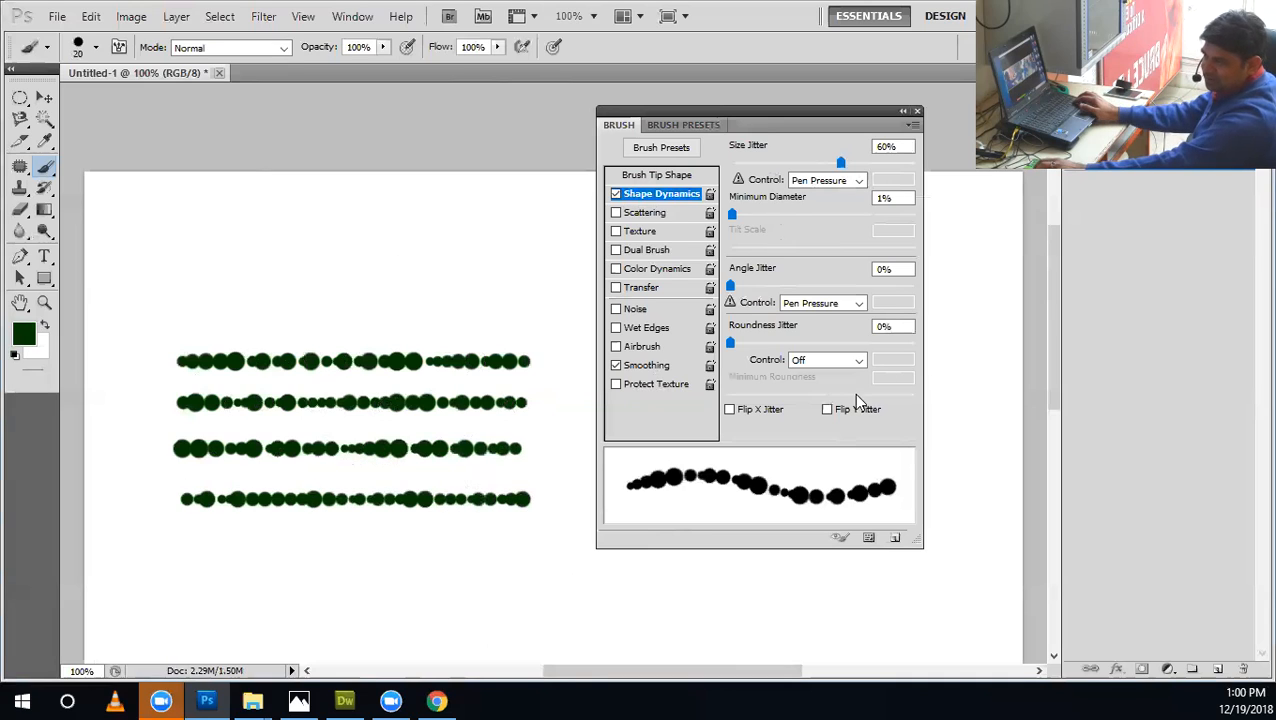
Set Size Jitter to 90% and paint another row of dots above the existing four rows.
{"action": "mouse_move", "coordinate": [794, 164]}
{"action": "left_mouse_down"}
{"action": "mouse_move", "coordinate": [695, 173]}
{"action": "mouse_move", "coordinate": [932, 178]}
{"action": "mouse_move", "coordinate": [706, 182]}
{"action": "mouse_move", "coordinate": [924, 183]}
{"action": "mouse_move", "coordinate": [731, 176]}
{"action": "mouse_move", "coordinate": [912, 178]}
{"action": "left_mouse_up"}
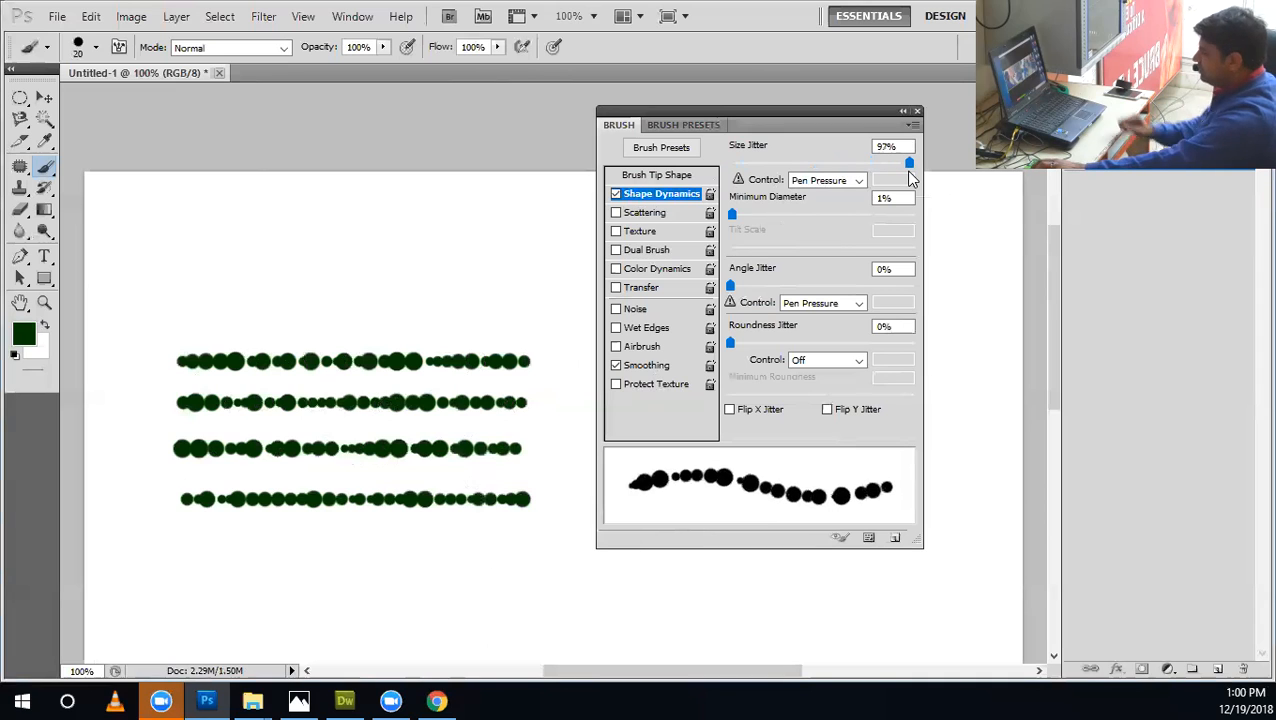
{"action": "left_click", "coordinate": [887, 147]}
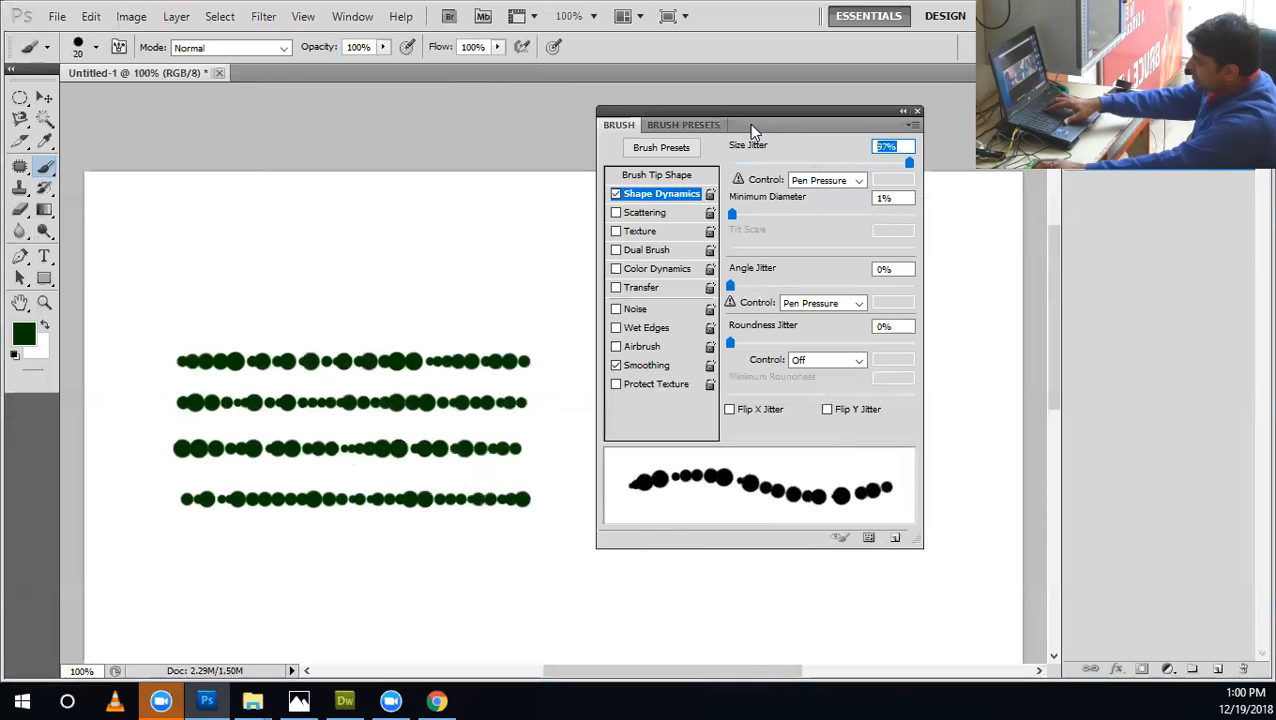
{"action": "type", "text": "90"}
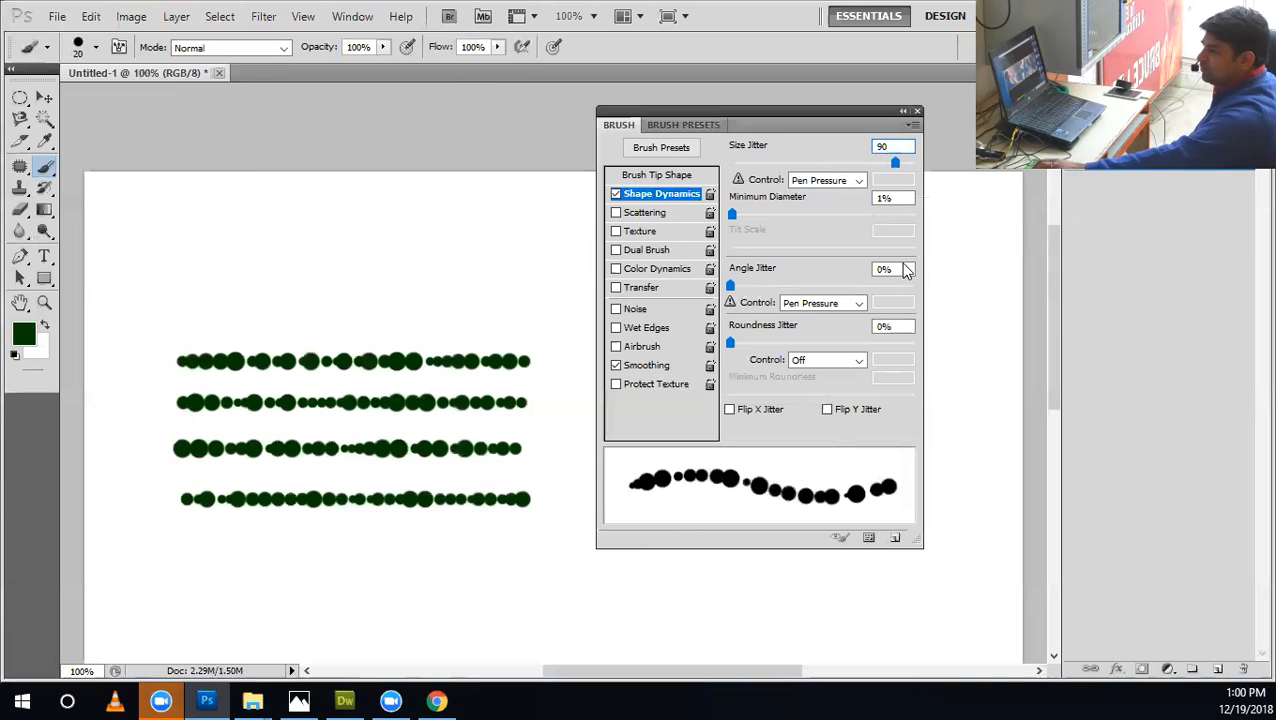
{"action": "left_click", "coordinate": [378, 291]}
{"action": "left_click_drag", "start_coordinate": [524, 293], "coordinate": [209, 305]}
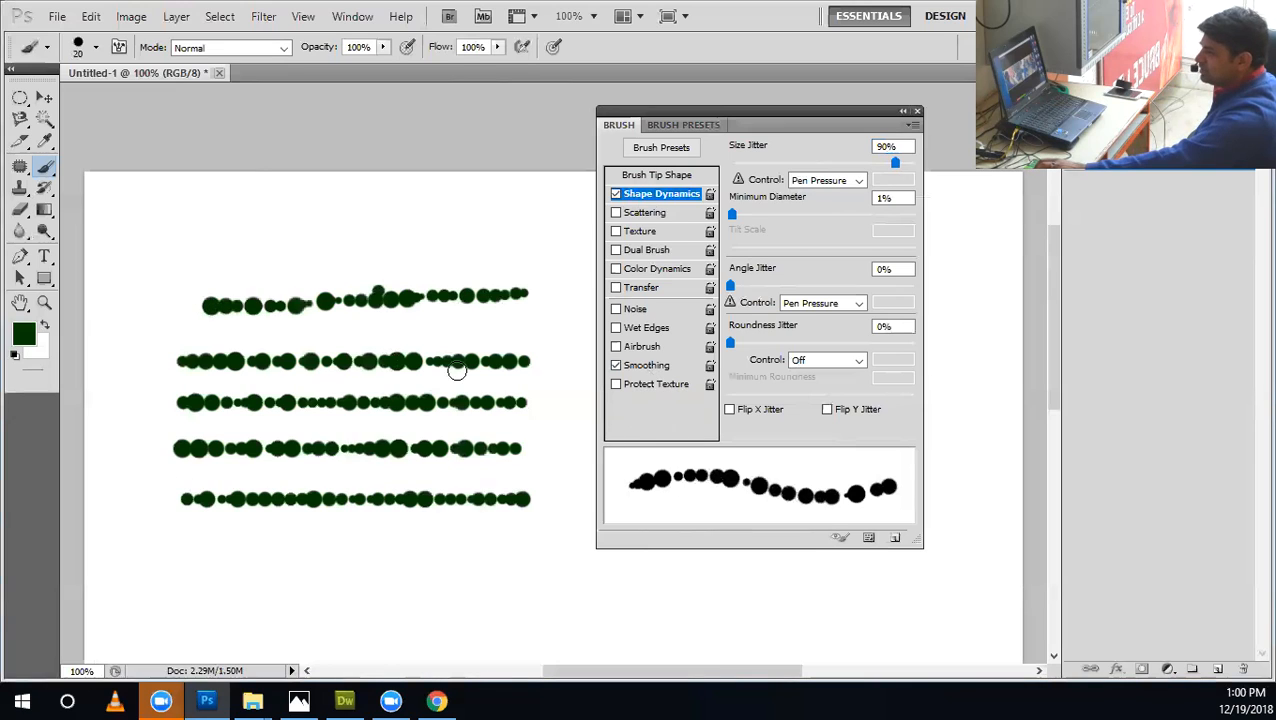
Set the brush tip spacing to 261% and paint a row of separated dots below the existing rows.
{"action": "left_click", "coordinate": [683, 176]}
{"action": "left_click_drag", "start_coordinate": [812, 410], "coordinate": [870, 410]}
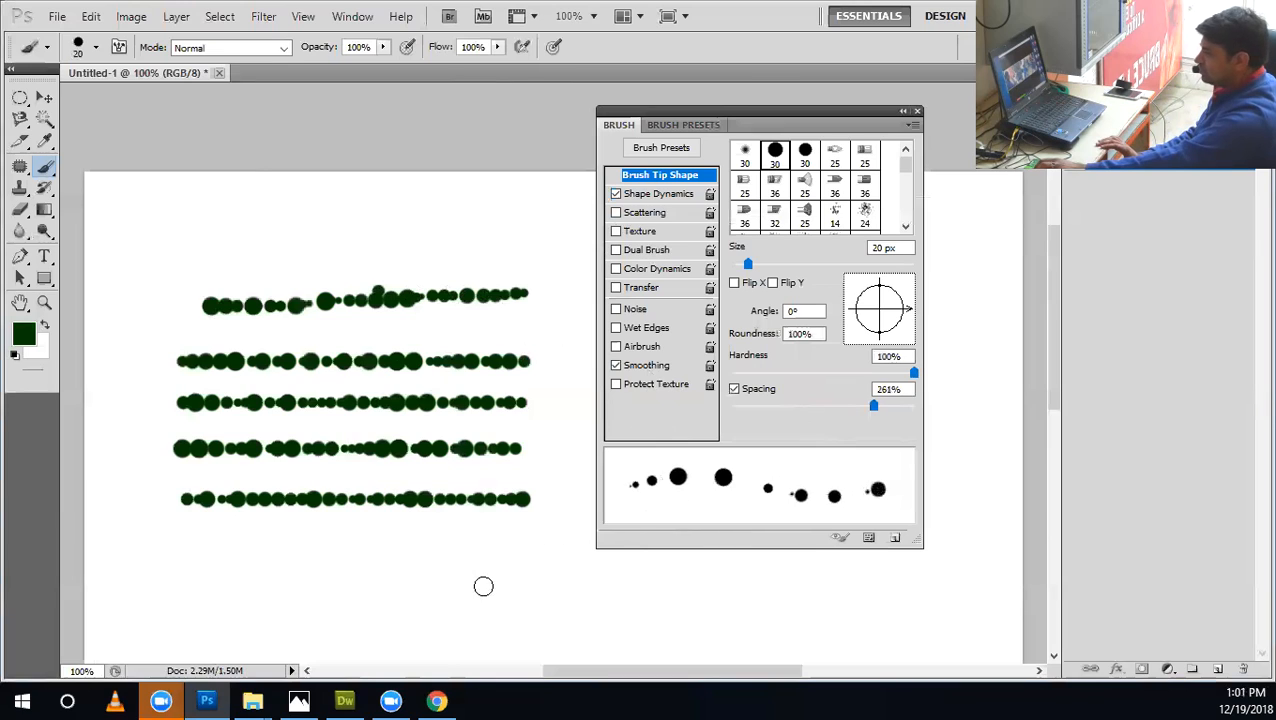
{"action": "left_click", "coordinate": [678, 195]}
{"action": "left_click_drag", "start_coordinate": [571, 559], "coordinate": [85, 566]}
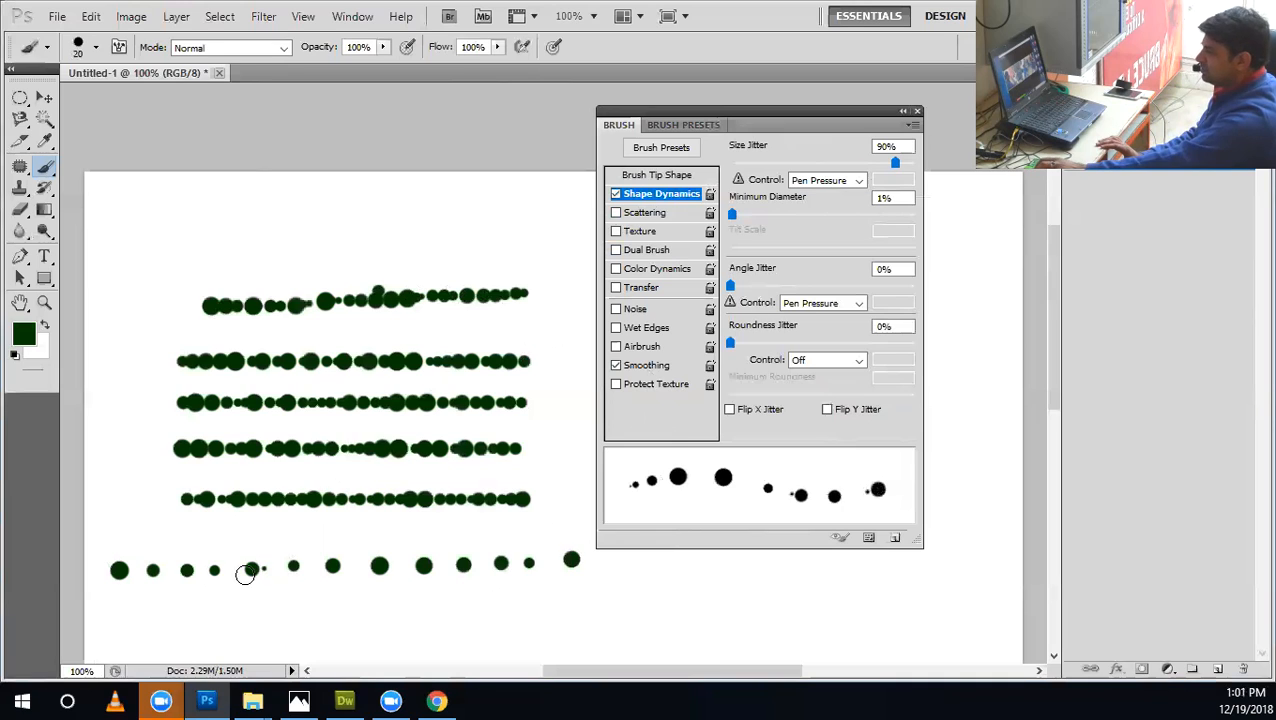
Try Size Jitter values of 83% and 90% and raise it to 100%.
{"action": "left_click_drag", "start_coordinate": [895, 164], "coordinate": [883, 168]}
{"action": "left_click", "coordinate": [892, 146]}
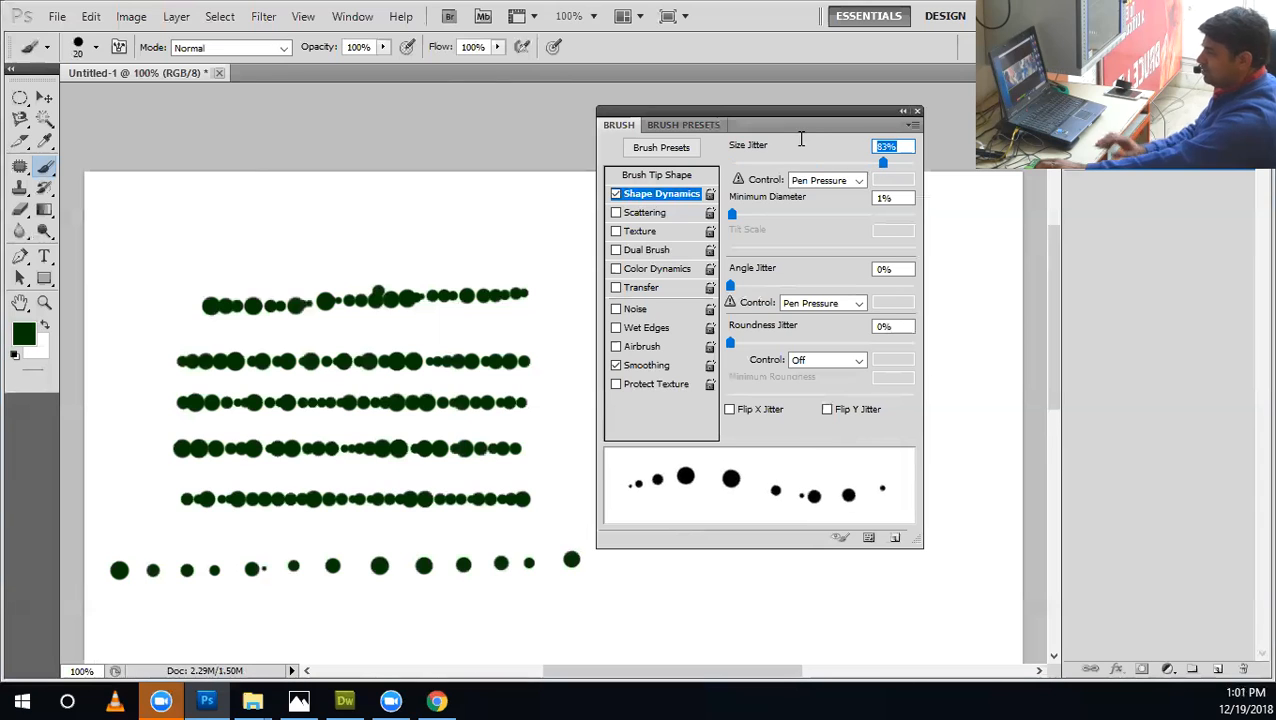
{"action": "type", "text": "90"}
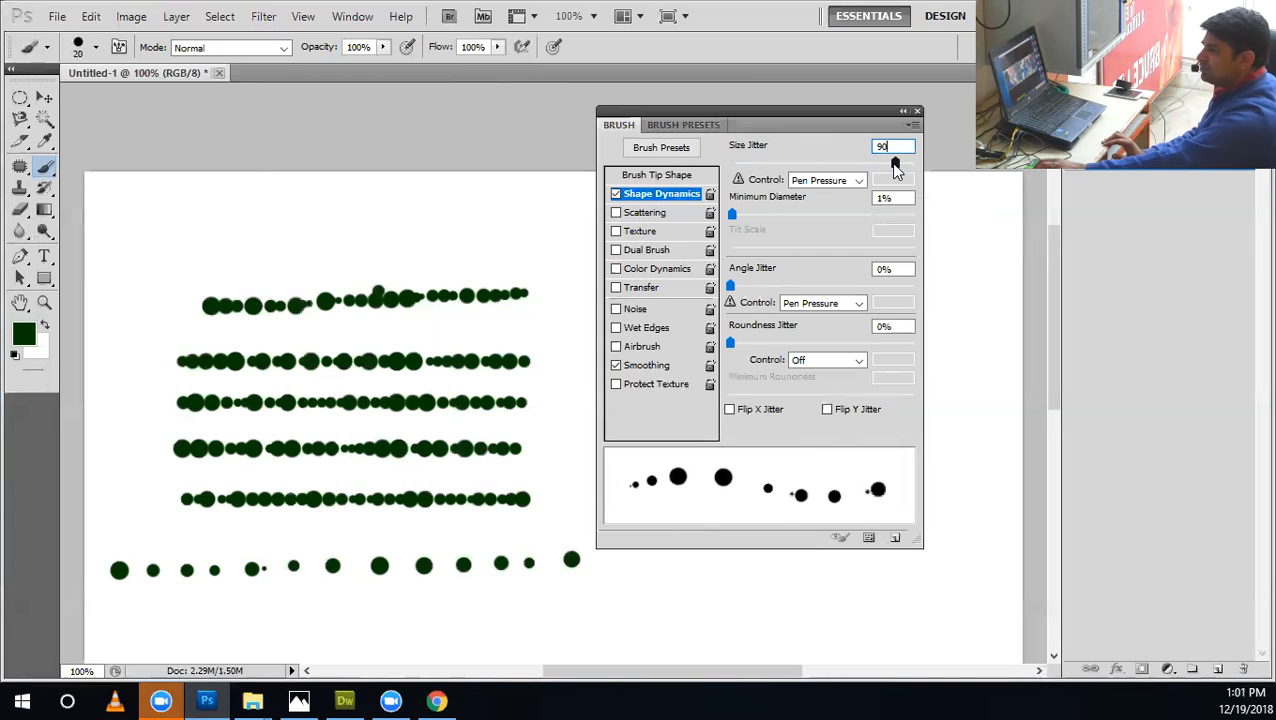
{"action": "left_click_drag", "start_coordinate": [896, 164], "coordinate": [952, 162]}
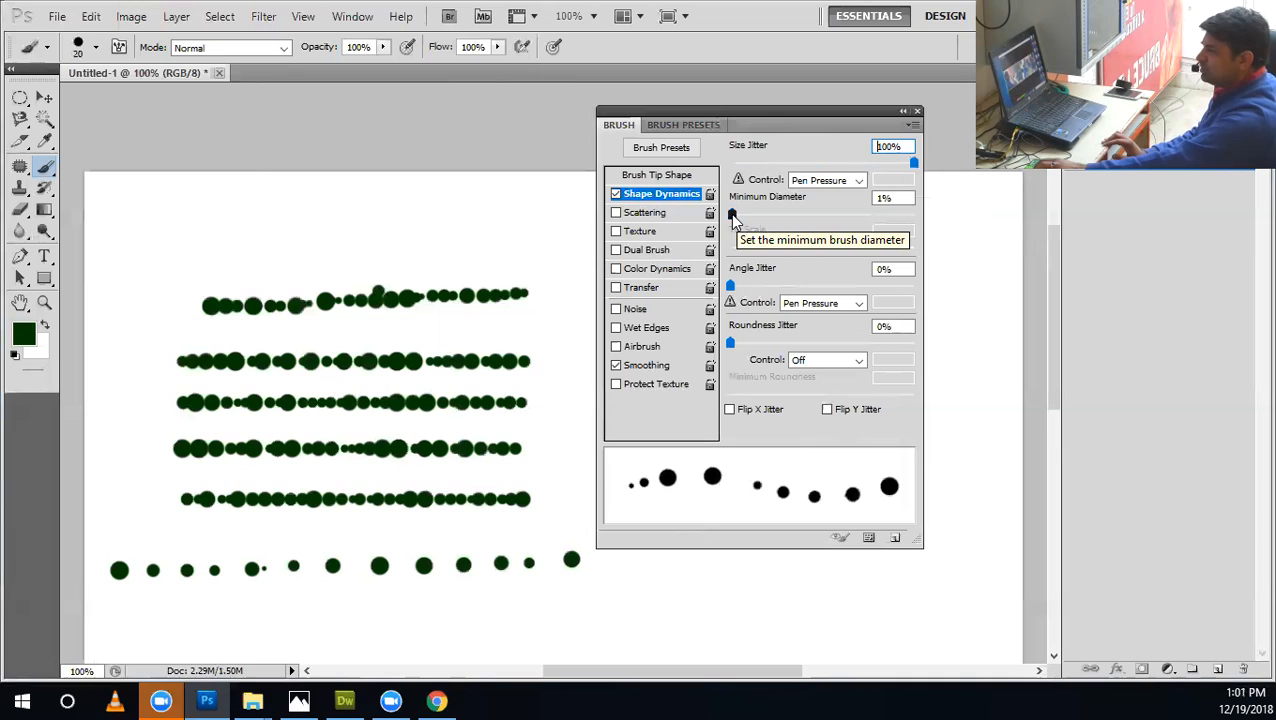
Set the Shape Dynamics Minimum Diameter to 10%.
{"action": "left_click", "coordinate": [810, 197]}
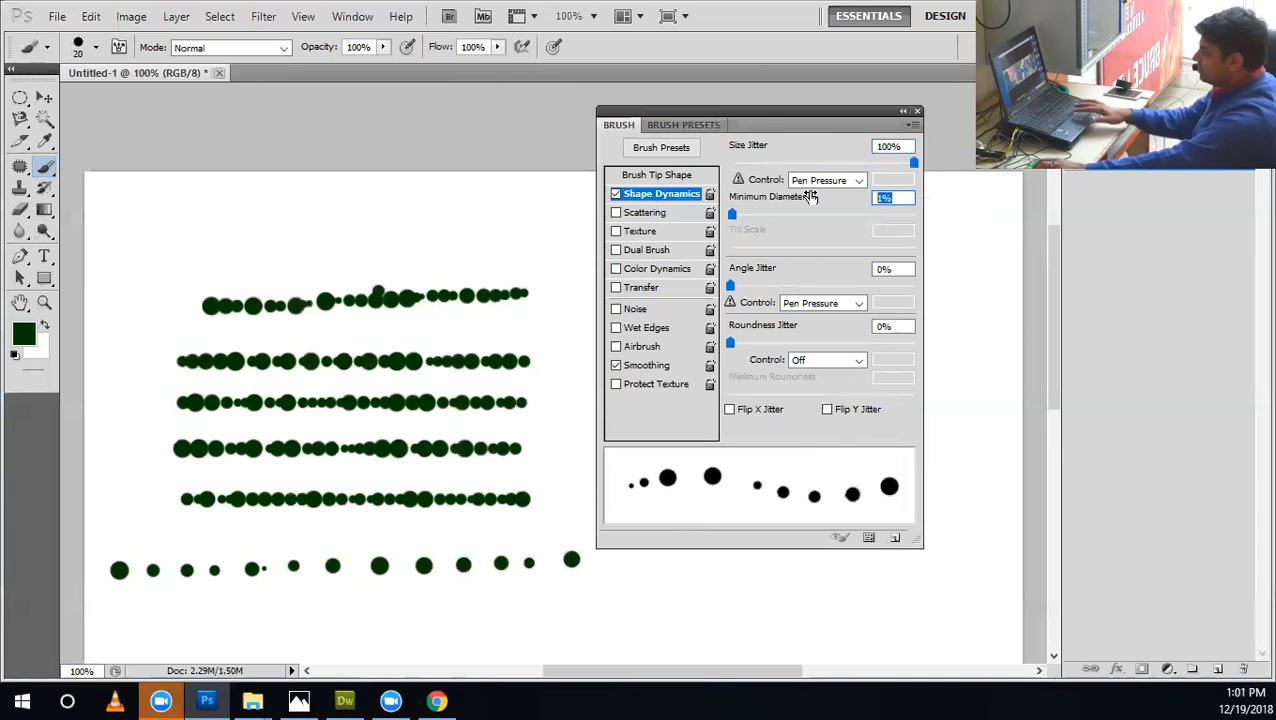
{"action": "type", "text": "10"}
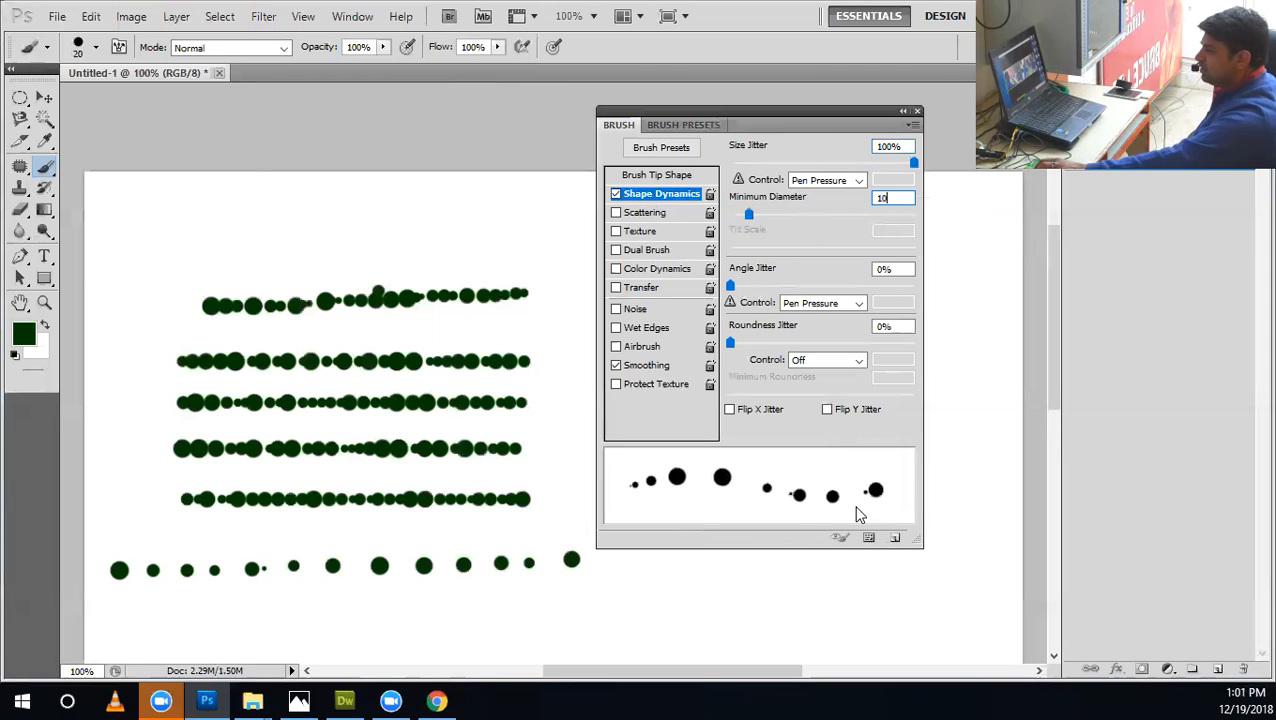
{"action": "key", "text": "Return"}
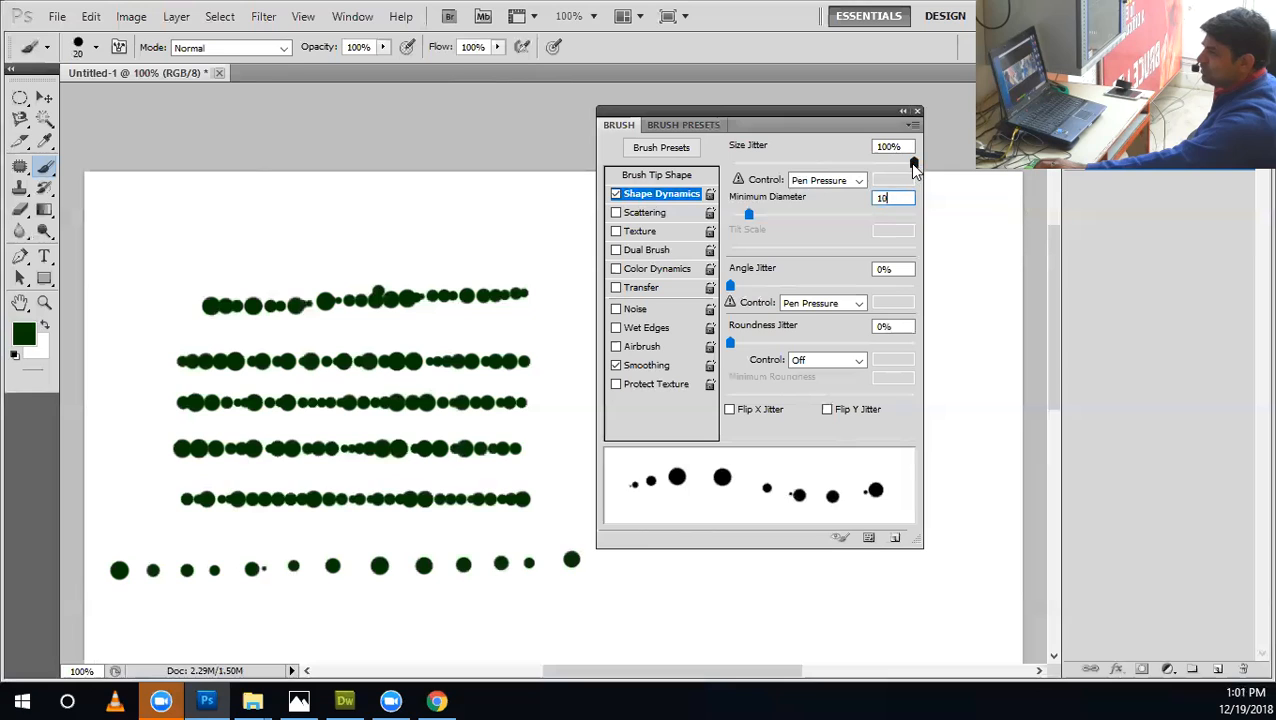
{"action": "mouse_move", "coordinate": [750, 216]}
{"action": "left_mouse_down"}
{"action": "mouse_move", "coordinate": [726, 212]}
{"action": "mouse_move", "coordinate": [749, 214]}
{"action": "left_mouse_up"}
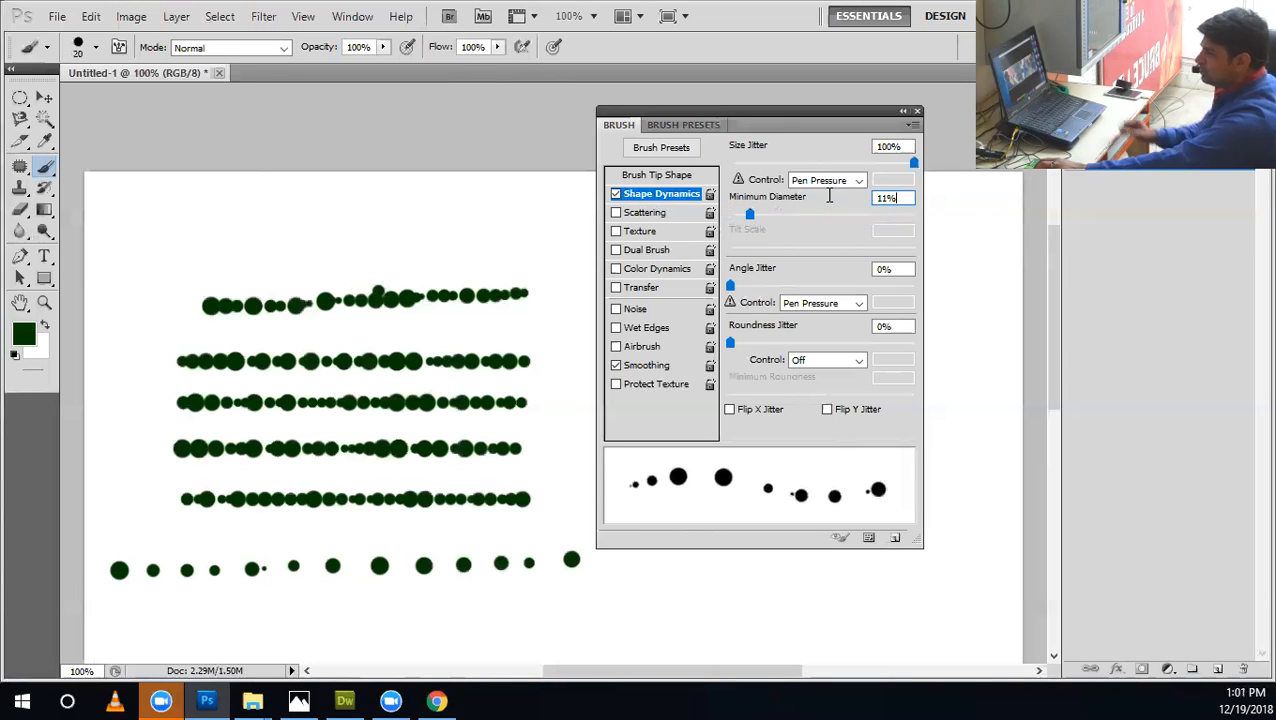
{"action": "left_click_drag", "start_coordinate": [900, 198], "coordinate": [812, 199]}
{"action": "type", "text": "10"}
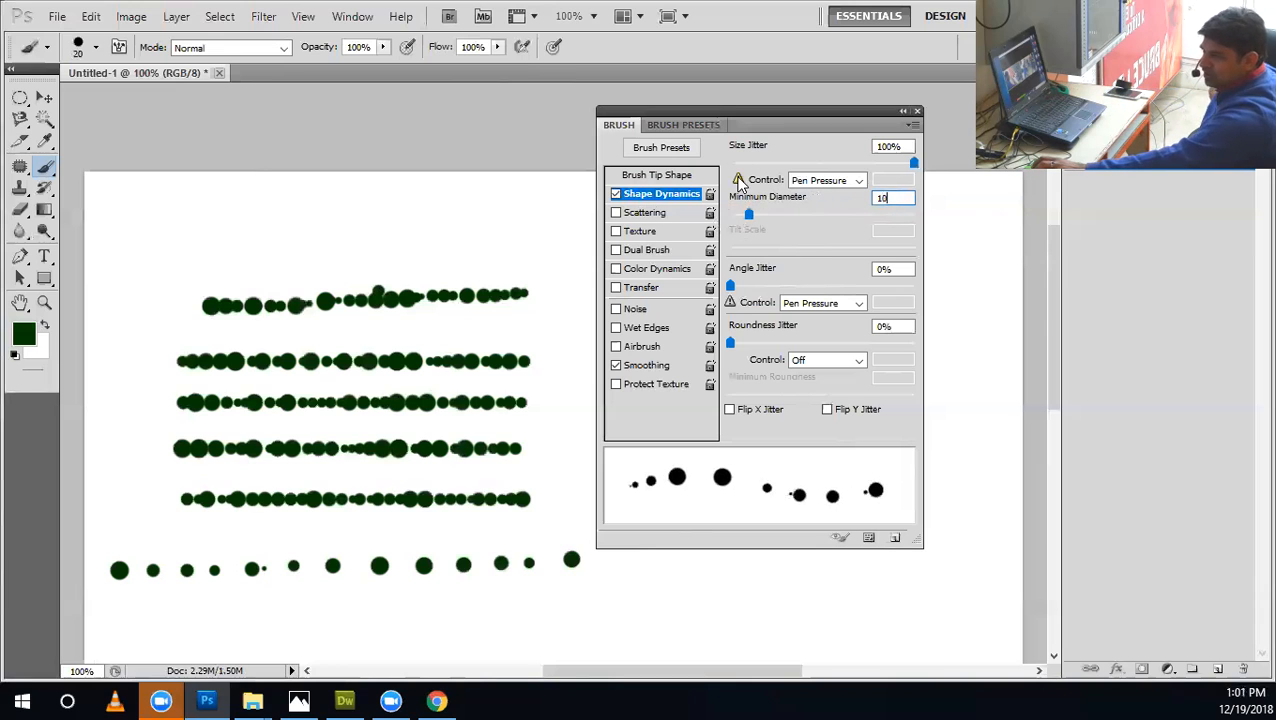
Set the Shape Dynamics Minimum Diameter to 0%.
{"action": "left_click_drag", "start_coordinate": [906, 196], "coordinate": [864, 196]}
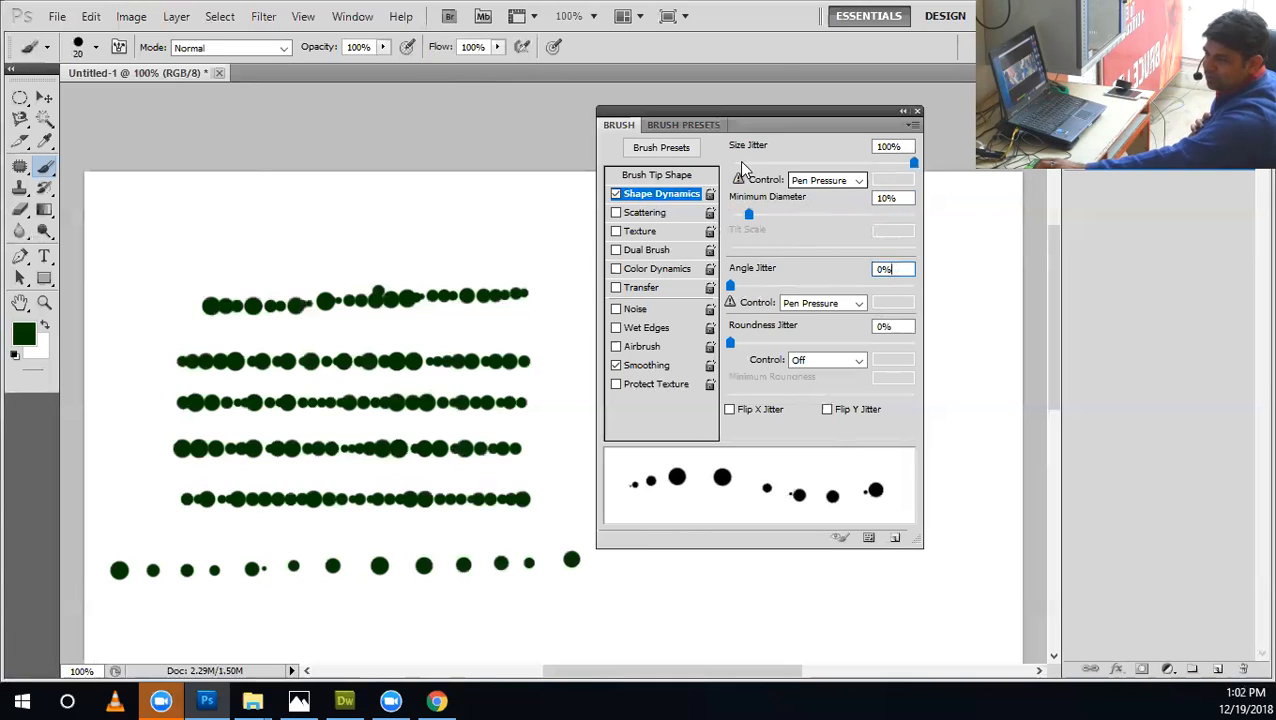
{"action": "left_click", "coordinate": [886, 200]}
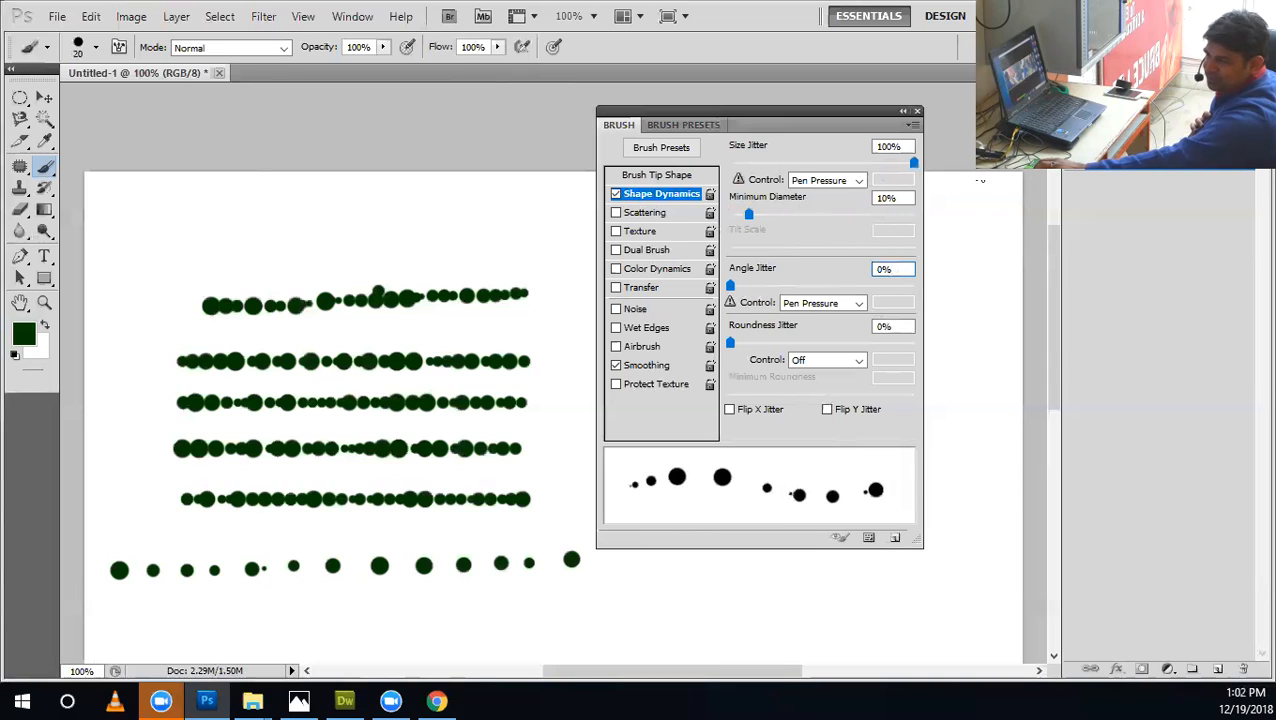
{"action": "left_click", "coordinate": [889, 198]}
{"action": "type", "text": "0"}
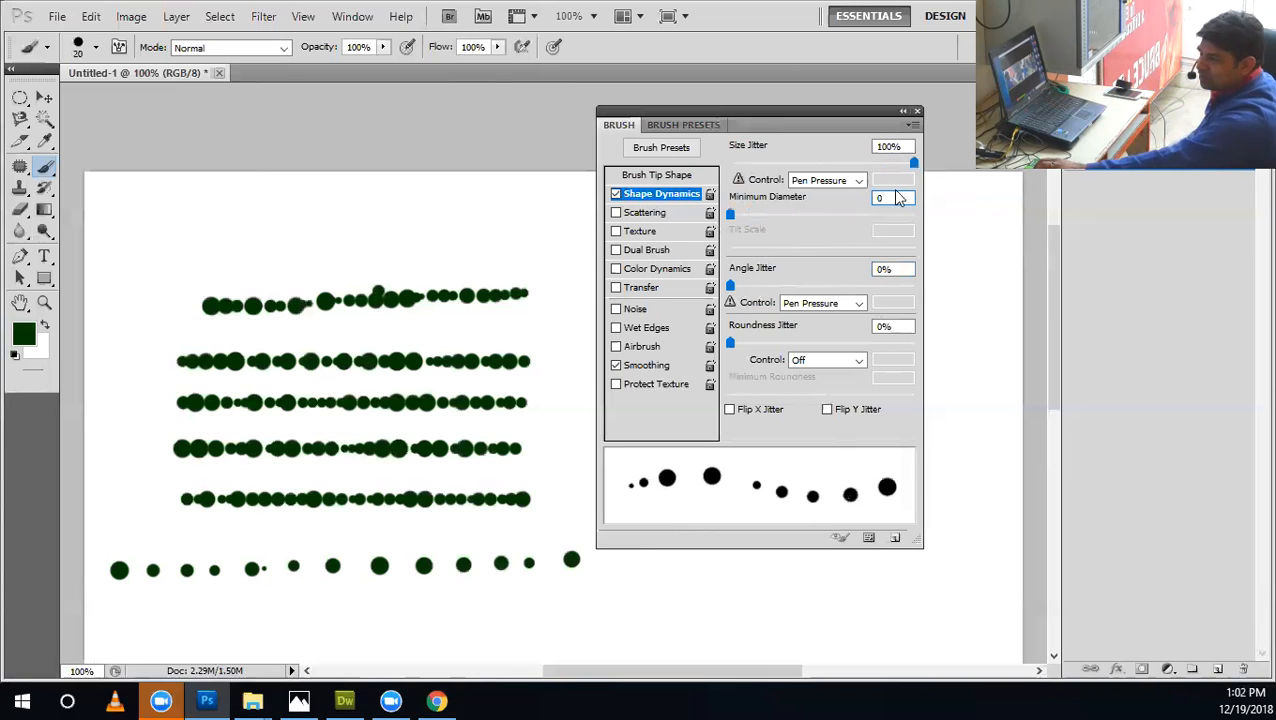
Set the Shape Dynamics Size Jitter to 90%.
{"action": "left_click", "coordinate": [903, 148]}
{"action": "type", "text": "90"}
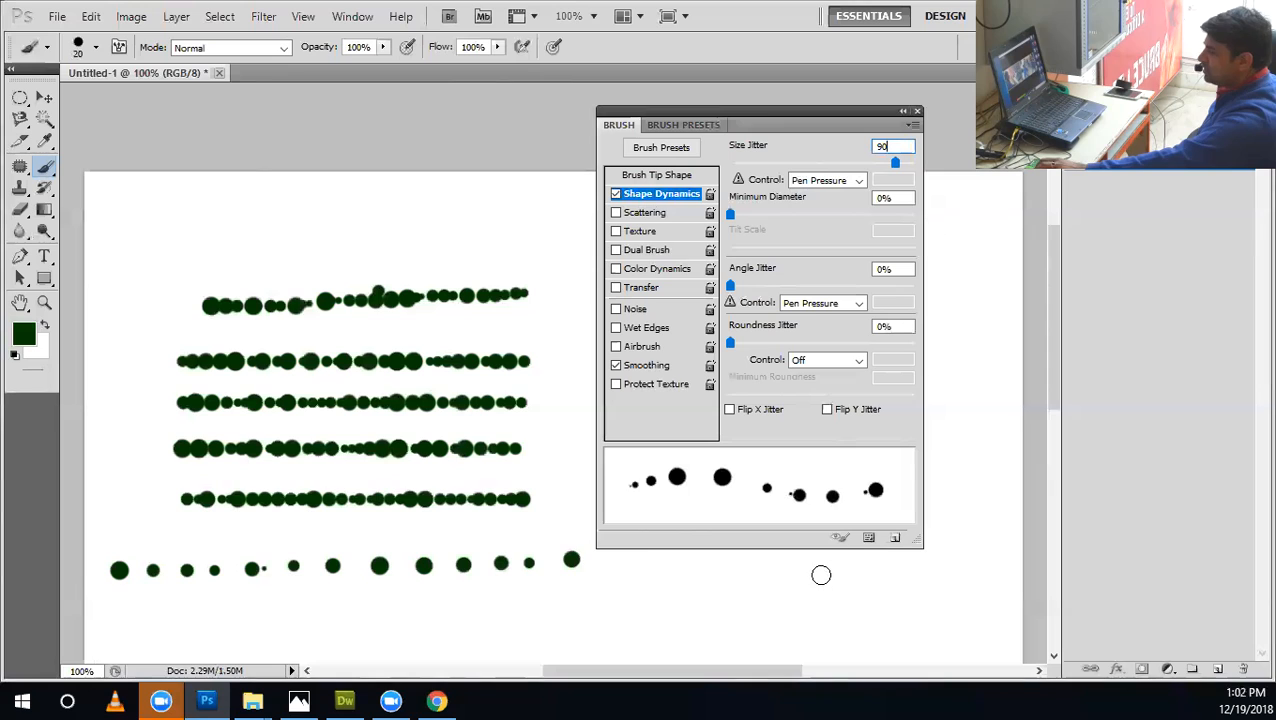
{"action": "left_click_drag", "start_coordinate": [894, 161], "coordinate": [774, 160]}
{"action": "type", "text": "90"}
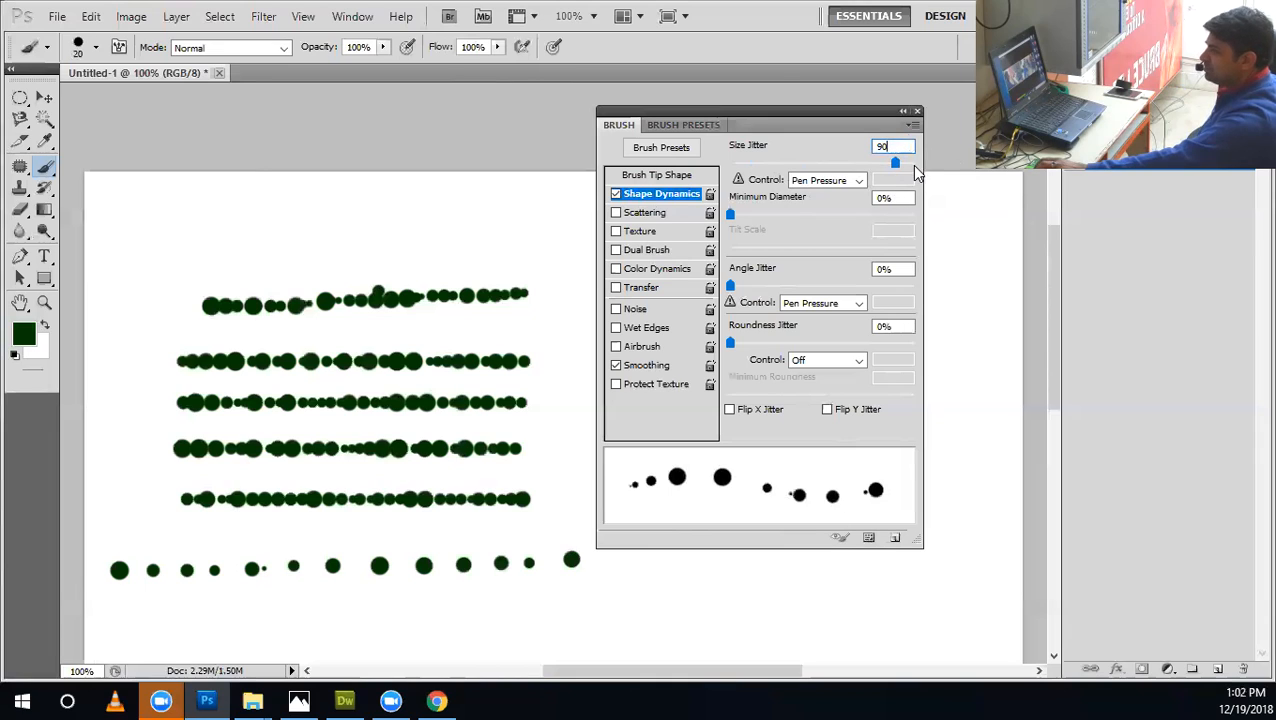
Step back through the history until all painted rows of dots are removed from the canvas.
{"action": "mouse_move", "coordinate": [452, 605]}
{"action": "left_mouse_down"}
{"action": "mouse_move", "coordinate": [263, 452]}
{"action": "mouse_move", "coordinate": [350, 221]}
{"action": "left_mouse_up"}
{"action": "key", "text": "ctrl+alt+z"}
{"action": "key", "text": "ctrl+alt+z"}
{"action": "key", "text": "ctrl+alt+z"}
{"action": "key", "text": "ctrl+alt+z"}
{"action": "key", "text": "ctrl+alt+z"}
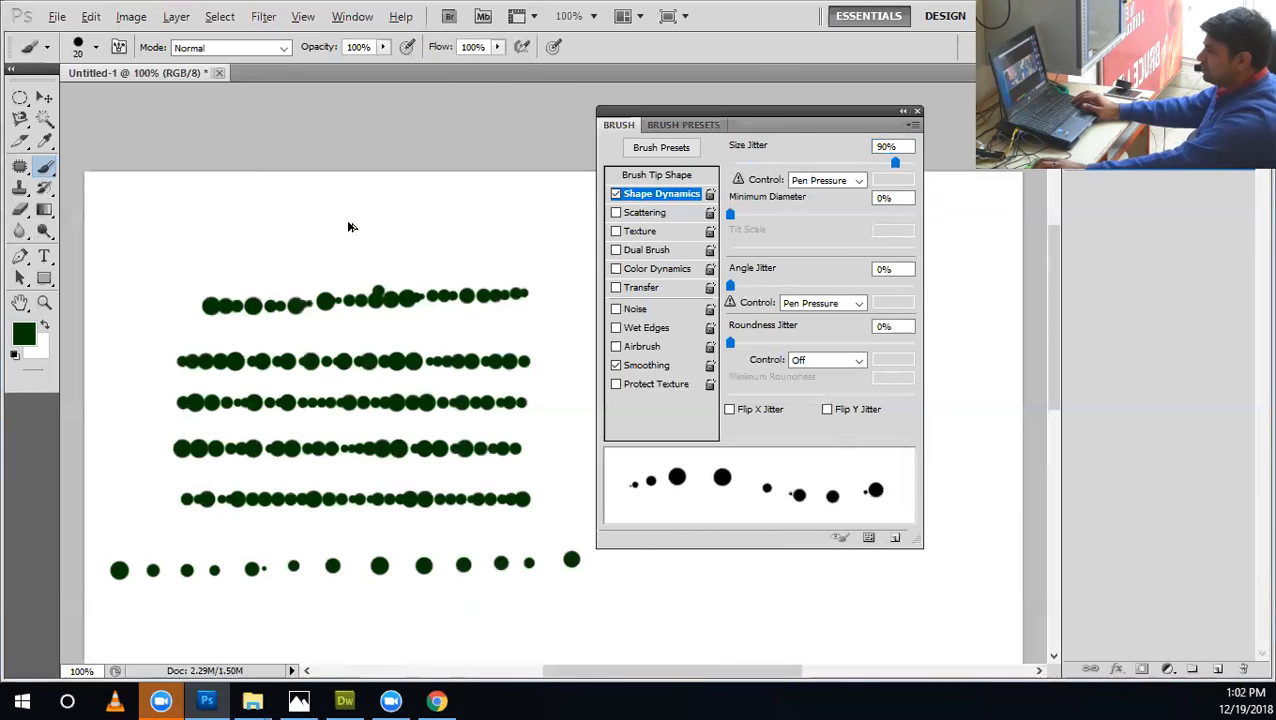
{"action": "key", "text": "ctrl+alt+z"}
{"action": "key", "text": "ctrl+alt+z"}
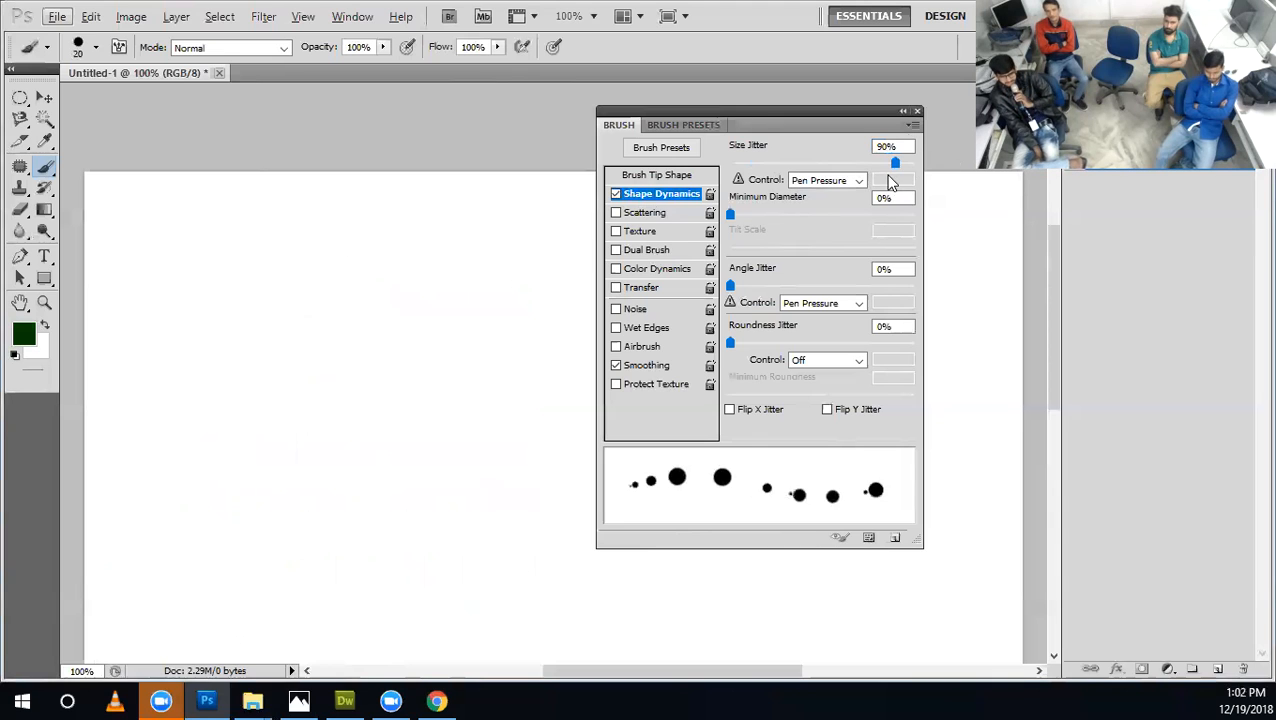
Switch the Size Jitter control to Fade with a value of 70 and reduce Size Jitter to 0%.
{"action": "left_click", "coordinate": [806, 179]}
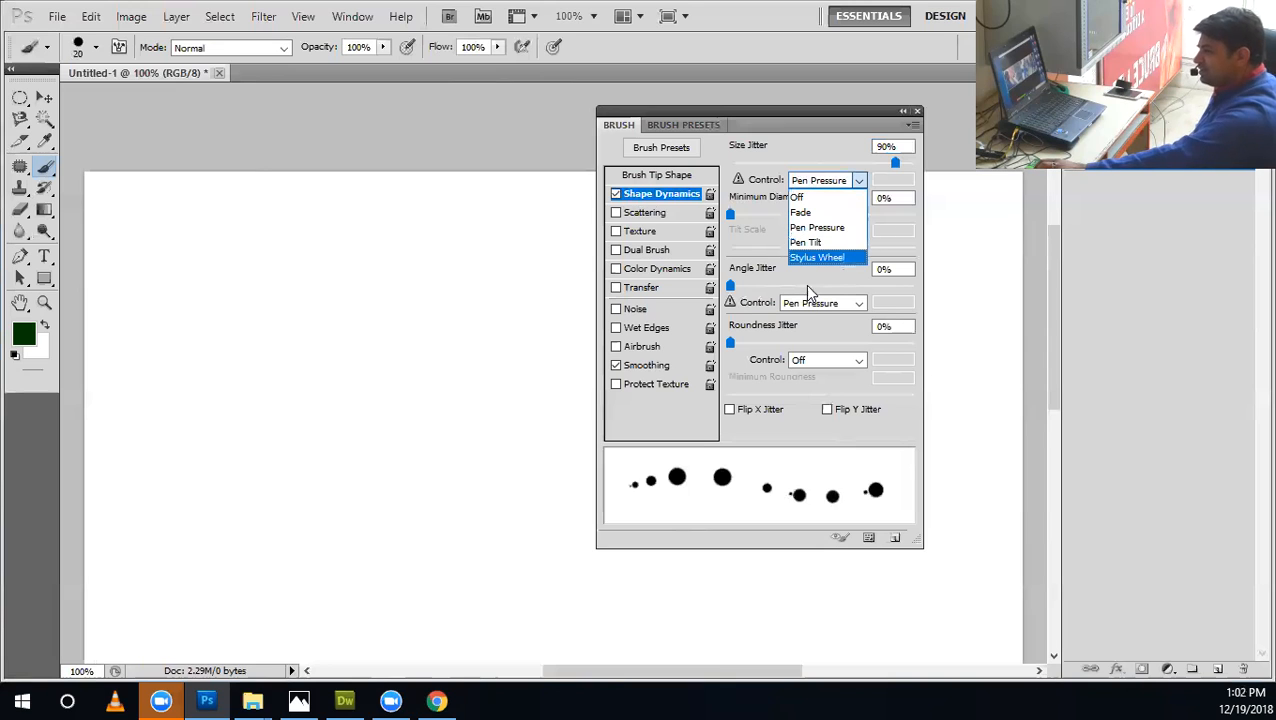
{"action": "left_click", "coordinate": [801, 212]}
{"action": "left_click_drag", "start_coordinate": [895, 163], "coordinate": [725, 164]}
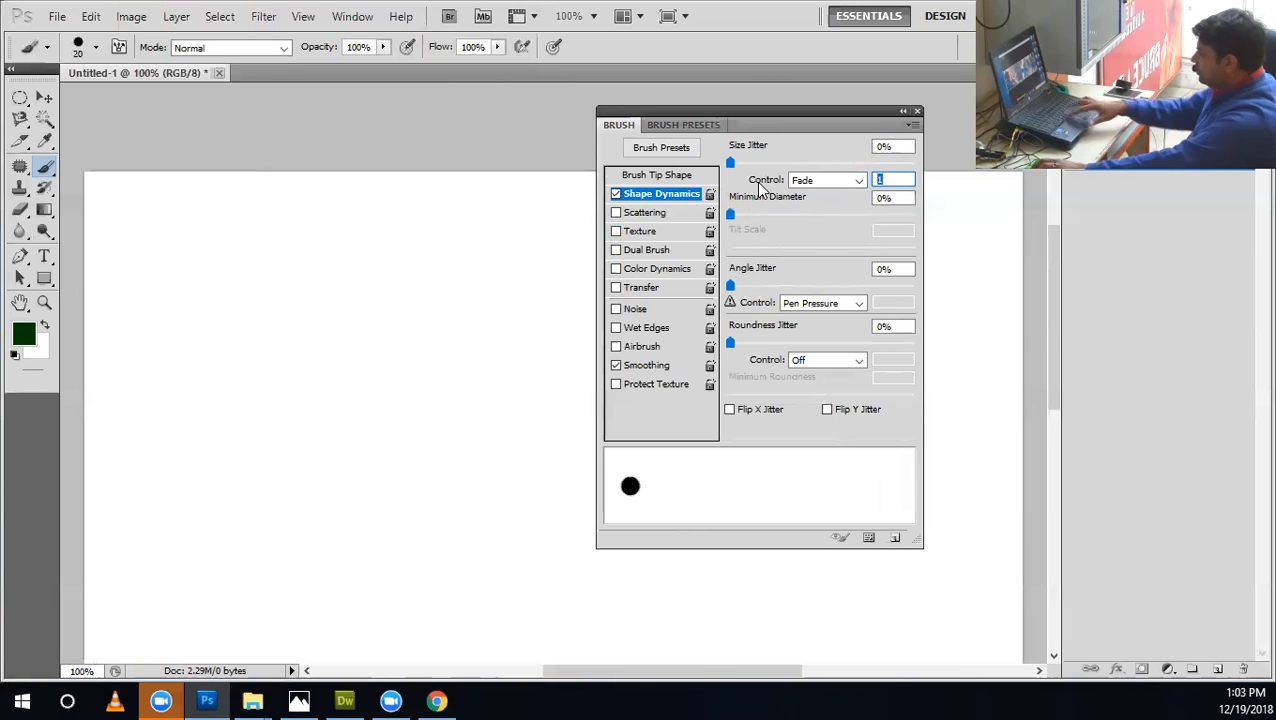
{"action": "type", "text": "70"}
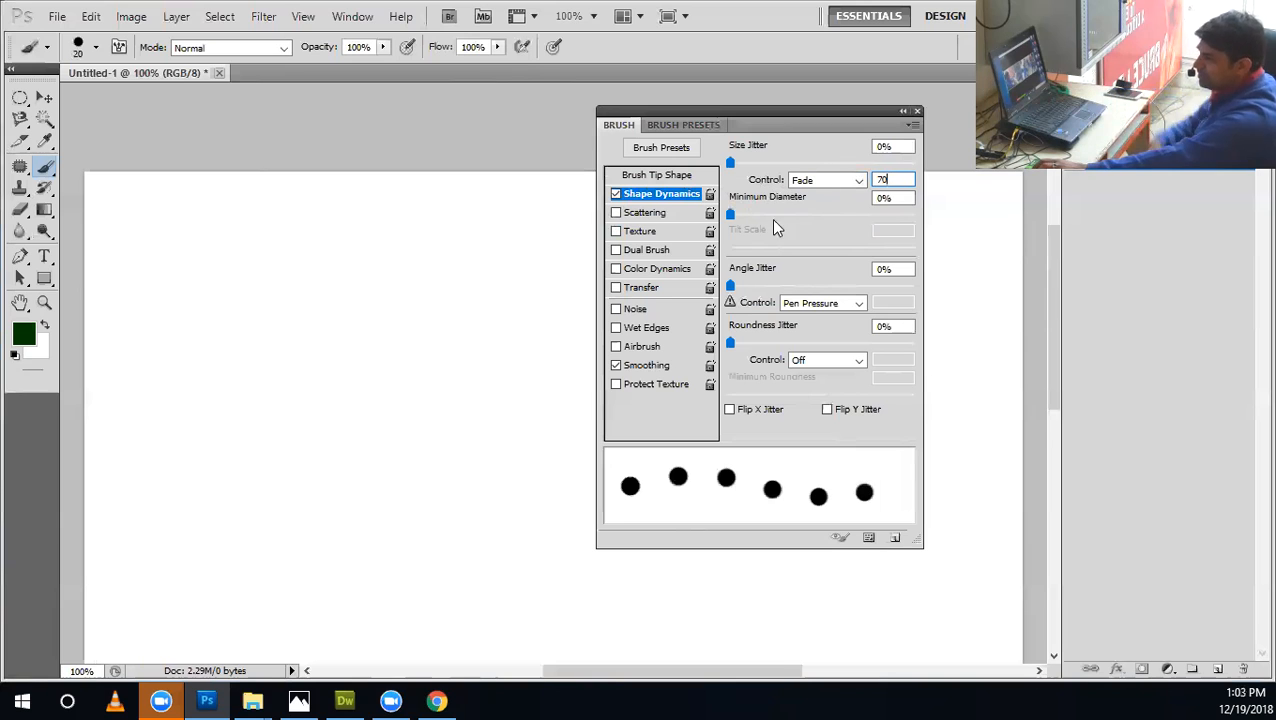
Reduce the brush tip spacing to 61% and return to the Shape Dynamics settings.
{"action": "left_click", "coordinate": [660, 175]}
{"action": "mouse_move", "coordinate": [775, 405]}
{"action": "left_mouse_down"}
{"action": "mouse_move", "coordinate": [797, 404]}
{"action": "mouse_move", "coordinate": [785, 405]}
{"action": "left_mouse_up"}
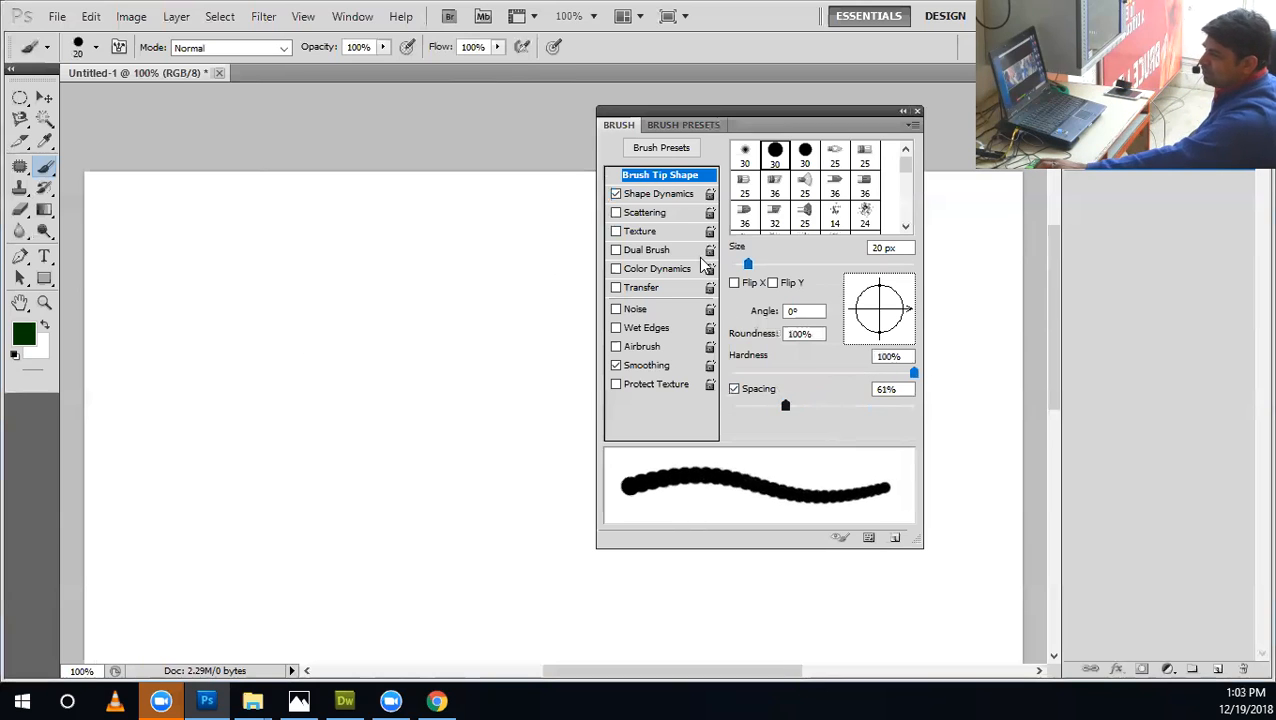
{"action": "left_click", "coordinate": [668, 194]}
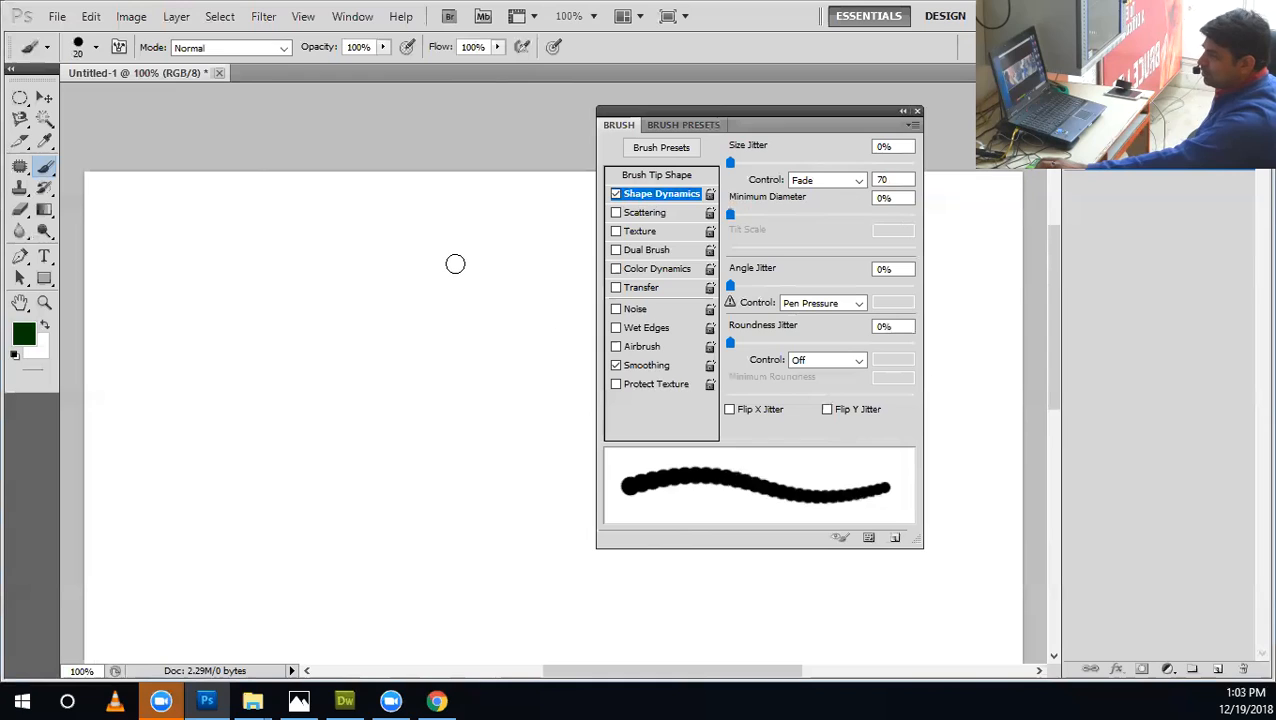
Try the fading brush with short dabs and long curved strokes on the canvas, and undo them.
{"action": "left_click_drag", "start_coordinate": [453, 265], "coordinate": [436, 273]}
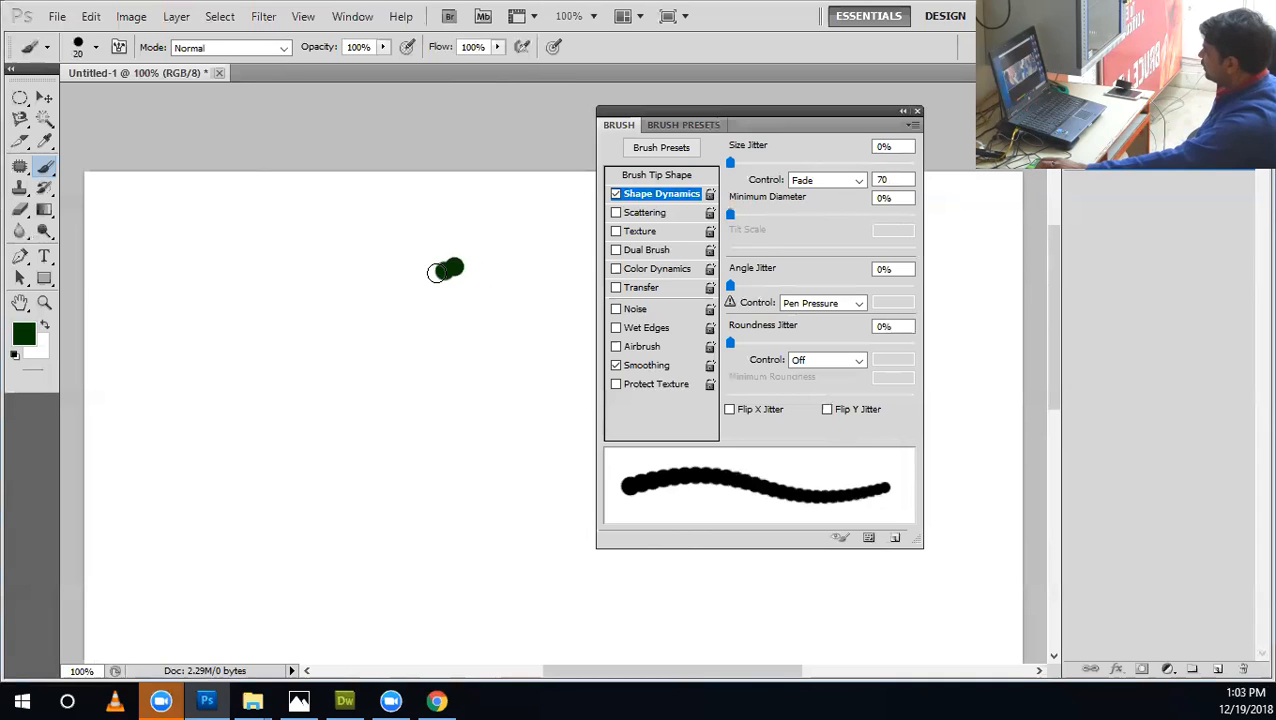
{"action": "left_click_drag", "start_coordinate": [441, 272], "coordinate": [438, 279]}
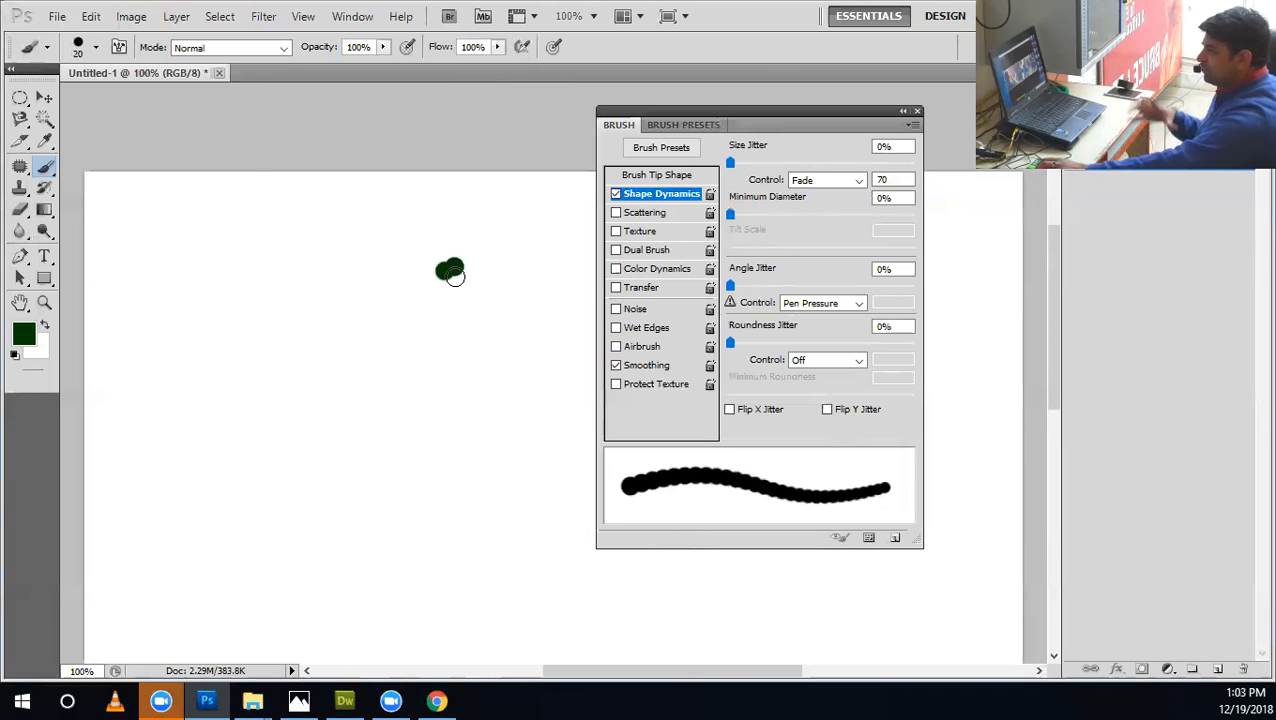
{"action": "mouse_move", "coordinate": [452, 275]}
{"action": "left_mouse_down"}
{"action": "mouse_move", "coordinate": [464, 290]}
{"action": "mouse_move", "coordinate": [256, 365]}
{"action": "left_mouse_up"}
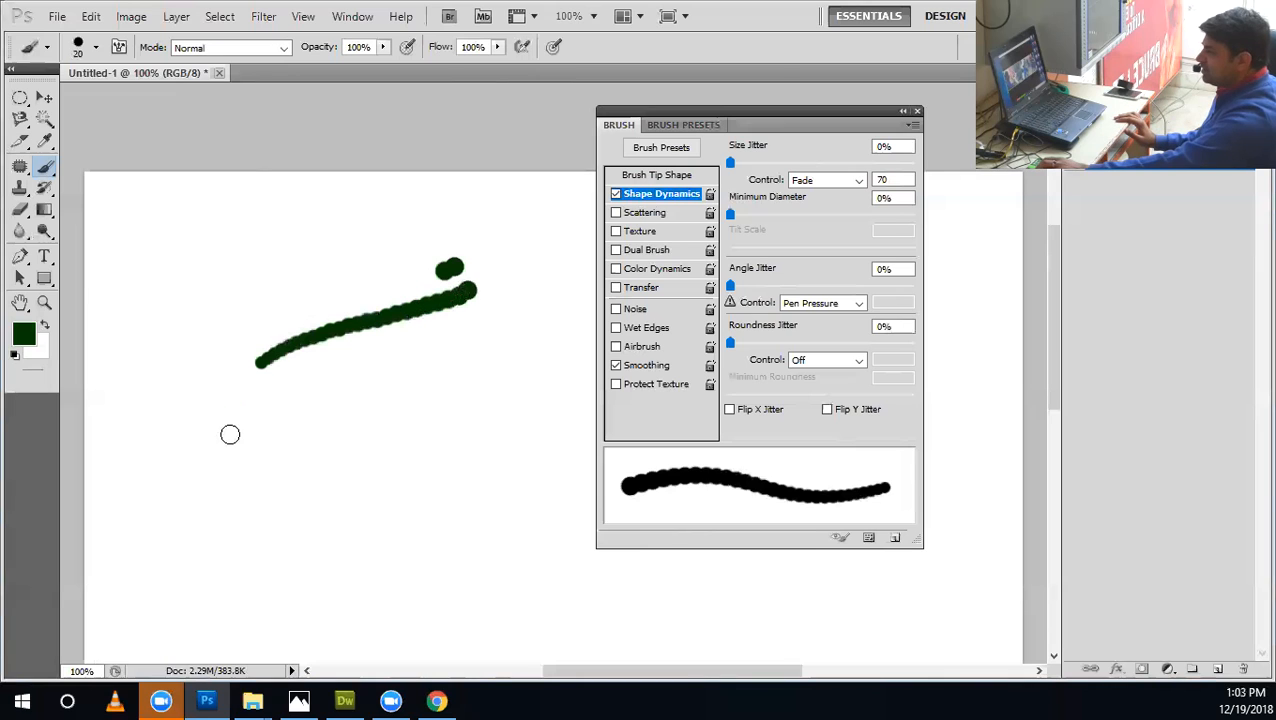
{"action": "mouse_move", "coordinate": [230, 434]}
{"action": "left_mouse_down"}
{"action": "mouse_move", "coordinate": [256, 491]}
{"action": "mouse_move", "coordinate": [325, 515]}
{"action": "left_mouse_up"}
{"action": "mouse_move", "coordinate": [386, 356]}
{"action": "left_mouse_down"}
{"action": "mouse_move", "coordinate": [352, 481]}
{"action": "mouse_move", "coordinate": [457, 511]}
{"action": "mouse_move", "coordinate": [562, 466]}
{"action": "left_mouse_up"}
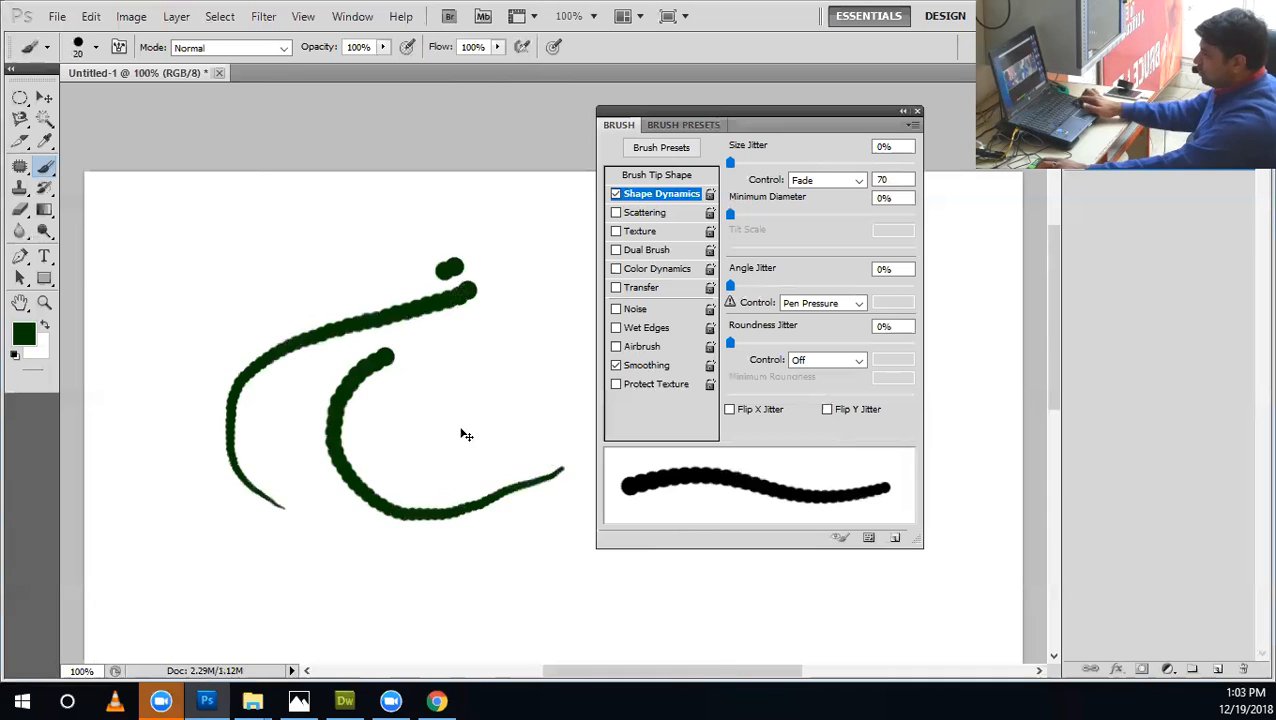
{"action": "key", "text": "ctrl+alt+z"}
{"action": "key", "text": "ctrl+alt+z"}
{"action": "key", "text": "ctrl+alt+z"}
Paint a straight horizontal stroke across the middle of the canvas and move the Brush panel out of its way.
{"action": "left_click_drag", "start_coordinate": [185, 370], "coordinate": [197, 370]}
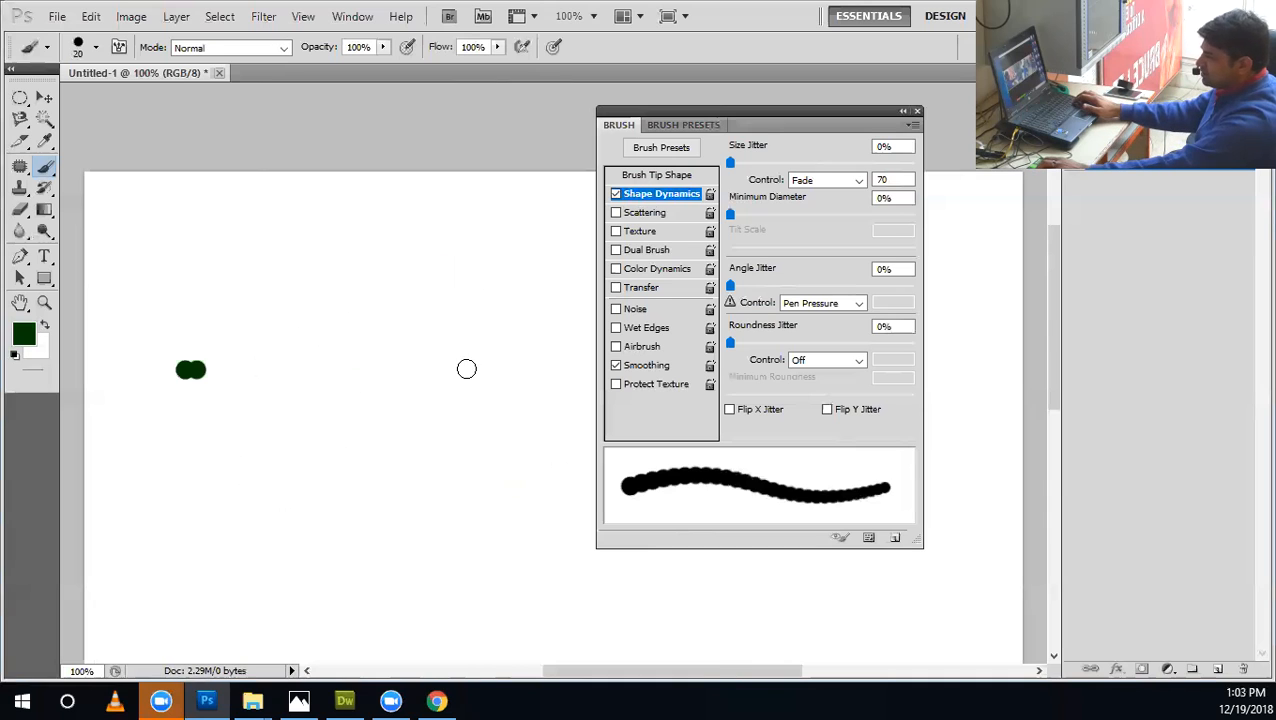
{"action": "left_click_drag", "start_coordinate": [466, 369], "coordinate": [592, 369]}
{"action": "left_click_drag", "start_coordinate": [739, 111], "coordinate": [835, 117]}
Set the Fade value to 30 and paint a second horizontal stroke just below the first.
{"action": "double_click", "coordinate": [985, 186]}
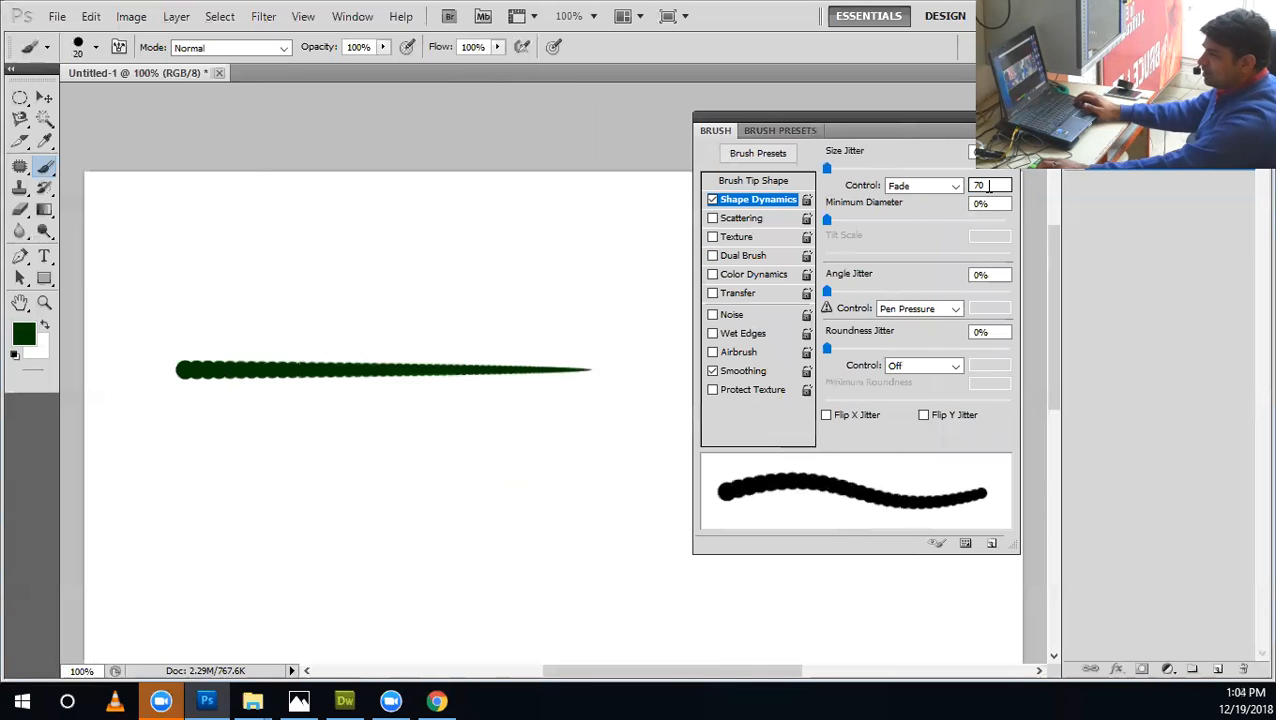
{"action": "type", "text": "30"}
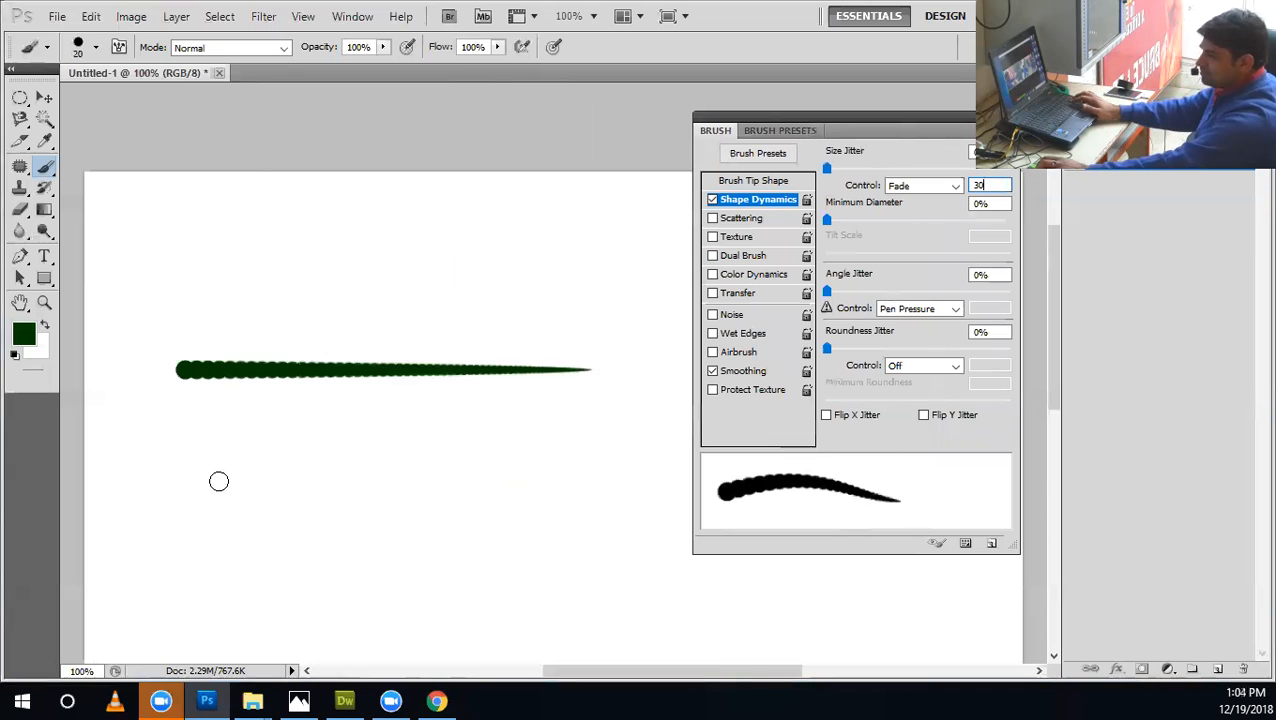
{"action": "left_click", "coordinate": [185, 413]}
{"action": "left_click_drag", "start_coordinate": [271, 413], "coordinate": [470, 413]}
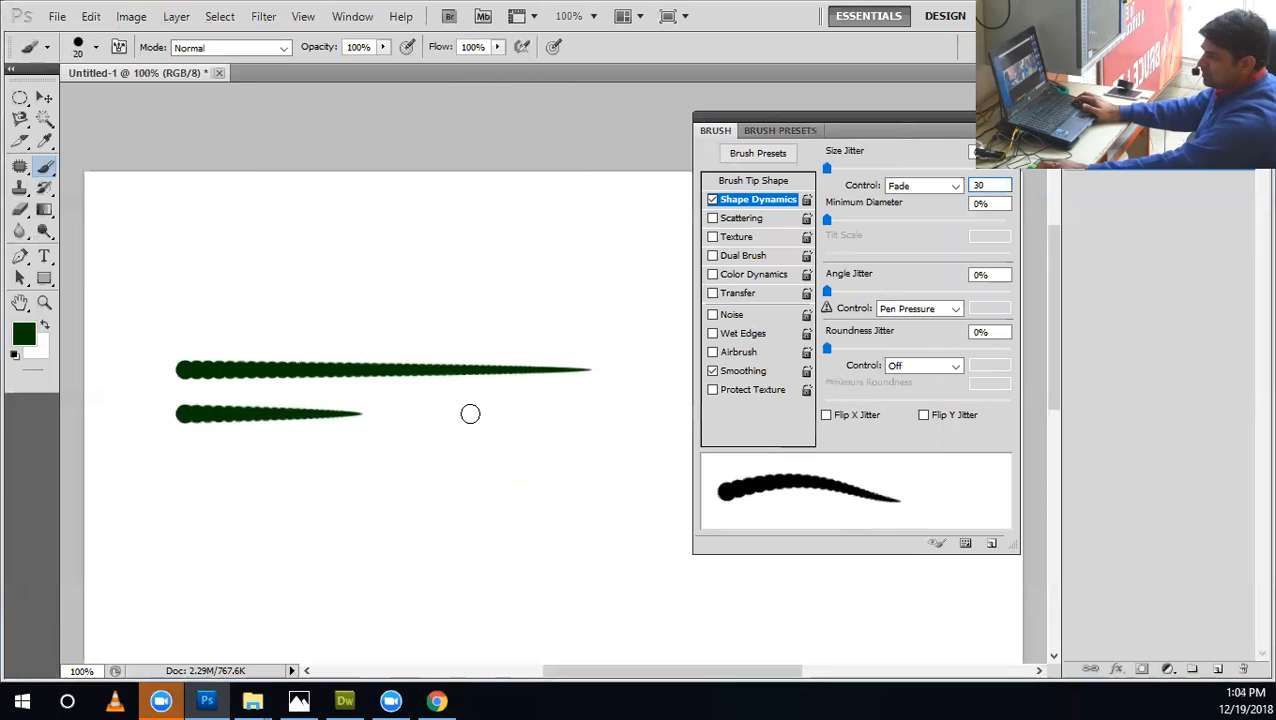
Set the Fade value to 90, paint a third horizontal stroke below the others, and move the Brush panel clear of it.
{"action": "double_click", "coordinate": [985, 186]}
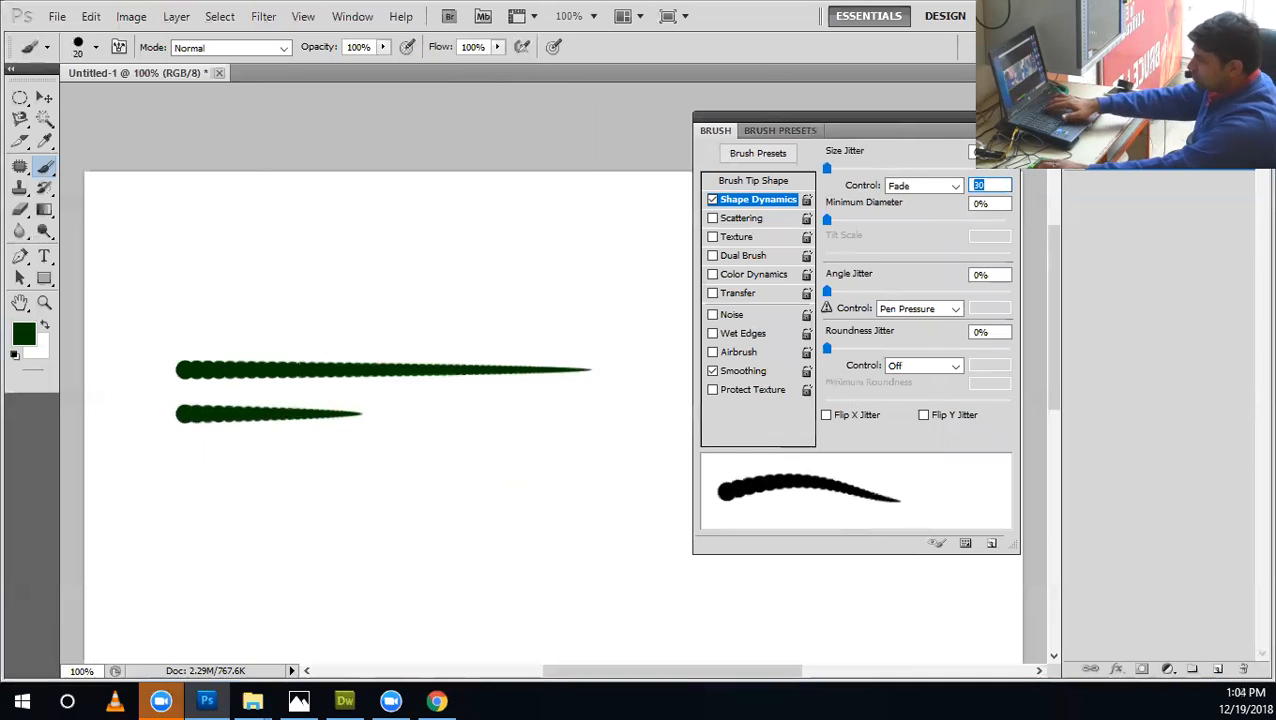
{"action": "type", "text": "90"}
{"action": "left_click_drag", "start_coordinate": [185, 466], "coordinate": [957, 464]}
{"action": "mouse_move", "coordinate": [872, 138]}
{"action": "left_mouse_down"}
{"action": "mouse_move", "coordinate": [1006, 148]}
{"action": "mouse_move", "coordinate": [912, 140]}
{"action": "left_mouse_up"}
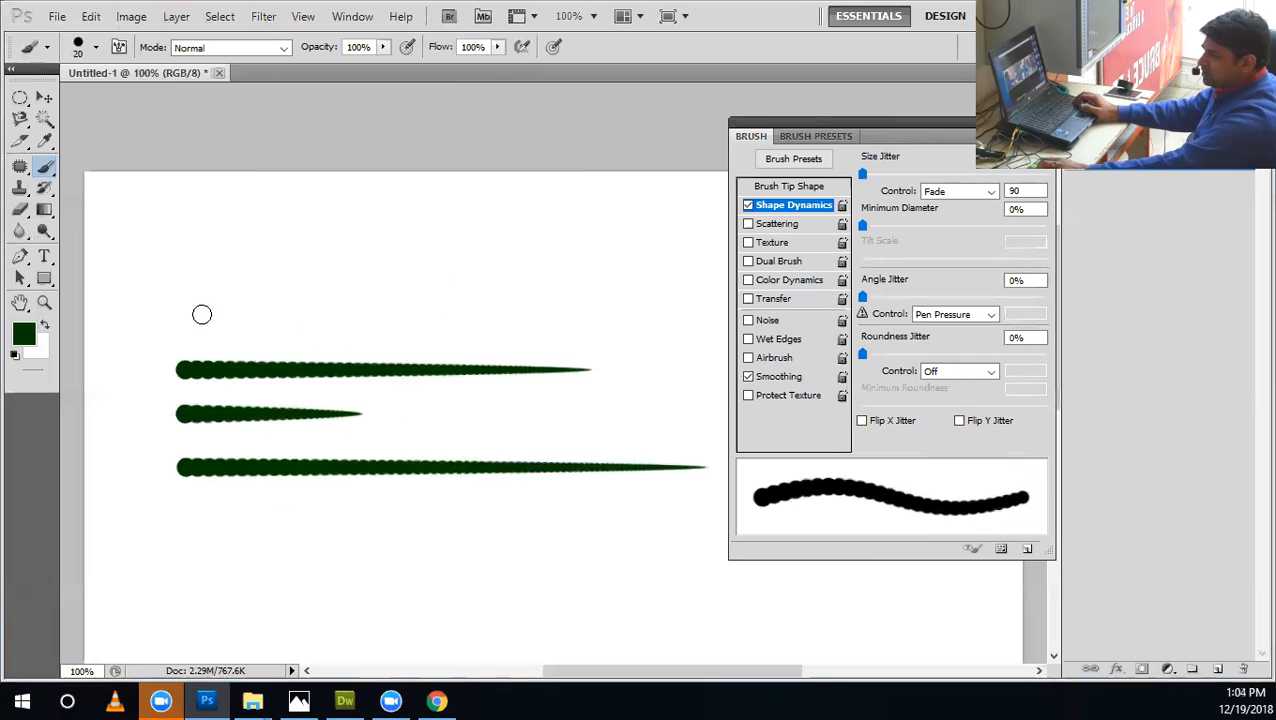
Try freehand strokes with the 90 fade across and above the three rows, undoing each one.
{"action": "left_click_drag", "start_coordinate": [174, 270], "coordinate": [673, 316]}
{"action": "key", "text": "ctrl+z"}
{"action": "left_click_drag", "start_coordinate": [552, 245], "coordinate": [398, 632]}
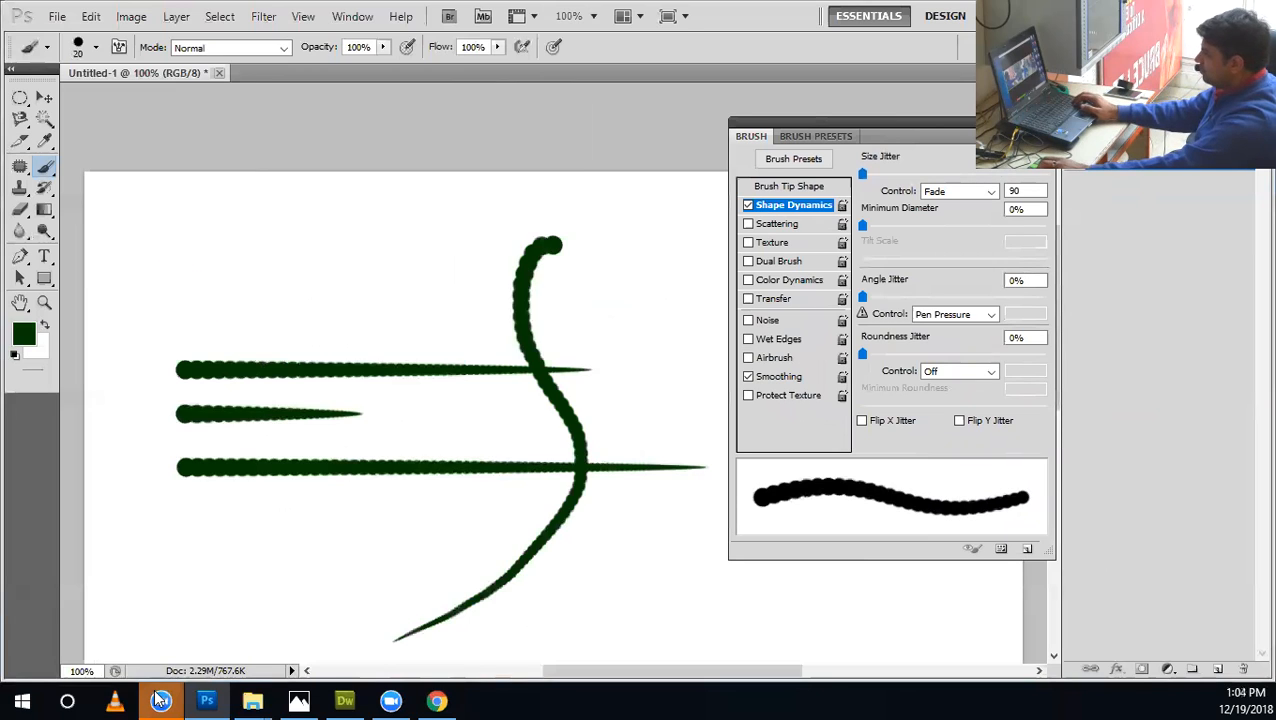
{"action": "key", "text": "ctrl+z"}
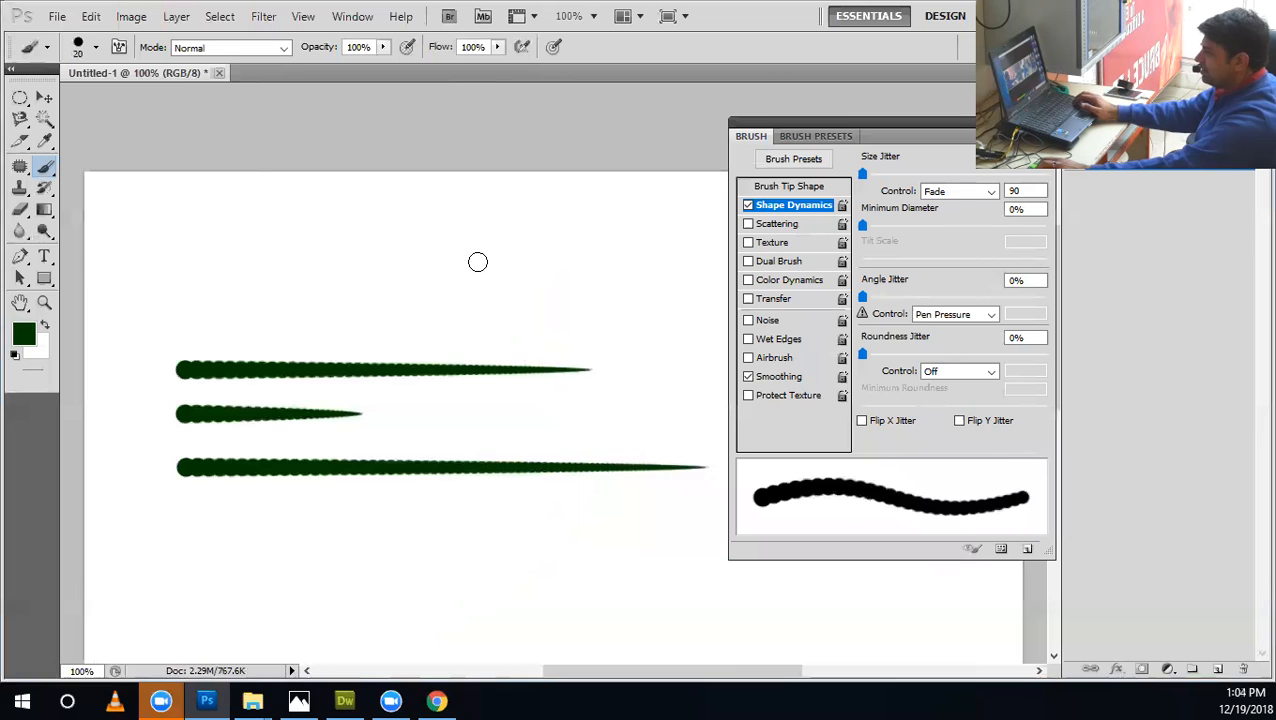
{"action": "left_click_drag", "start_coordinate": [436, 268], "coordinate": [448, 660]}
{"action": "key", "text": "ctrl+z"}
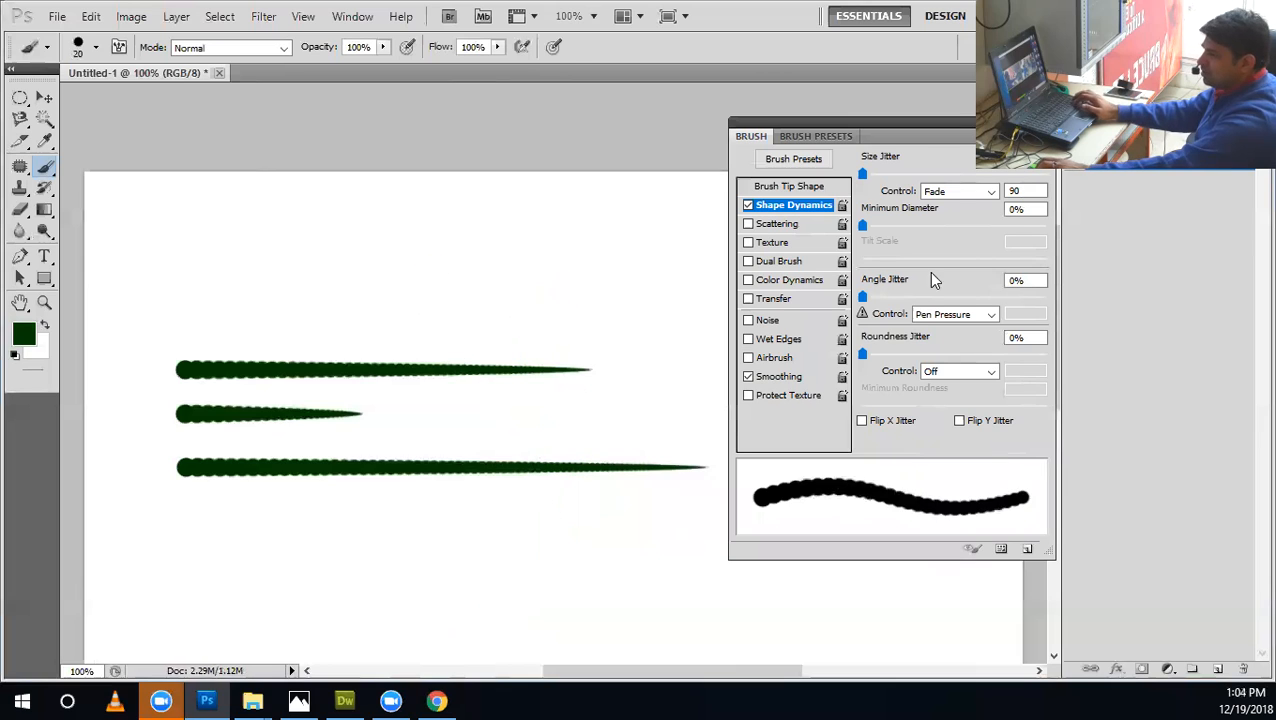
Set the brush tip spacing to 30% and paint several smooth curved strokes around the three horizontal rows.
{"action": "left_click", "coordinate": [830, 188]}
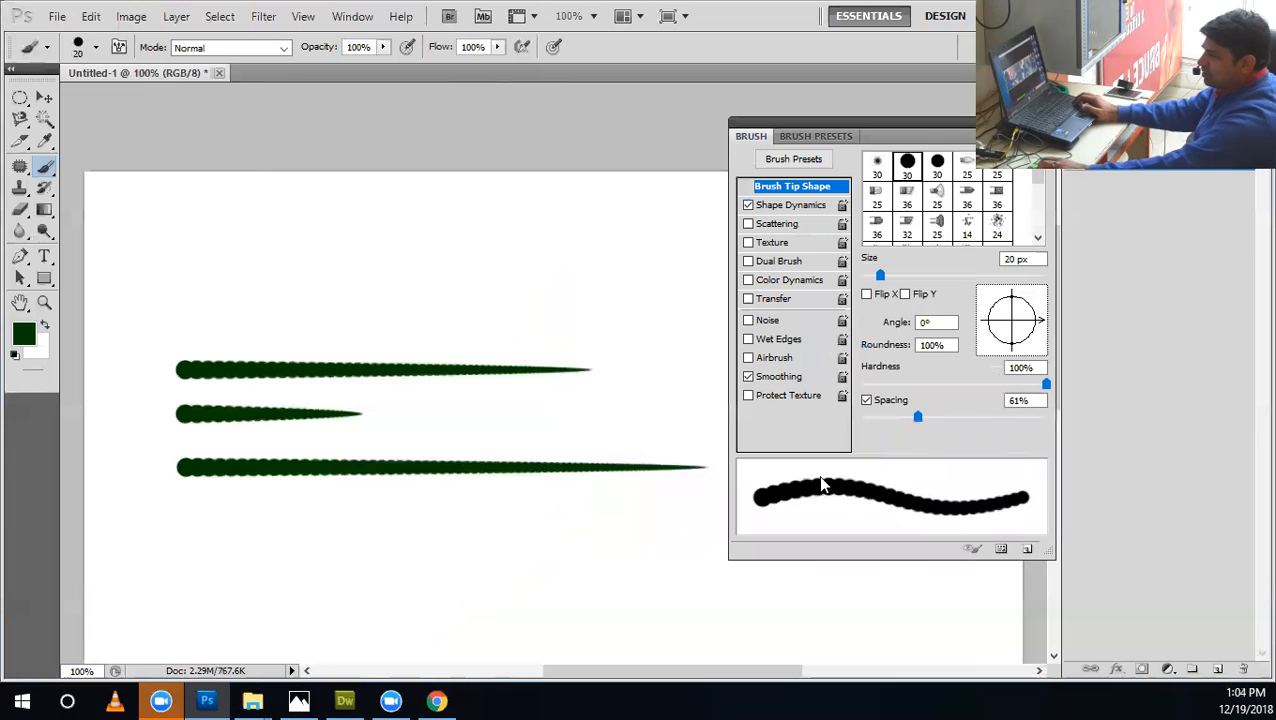
{"action": "left_click_drag", "start_coordinate": [926, 415], "coordinate": [888, 417]}
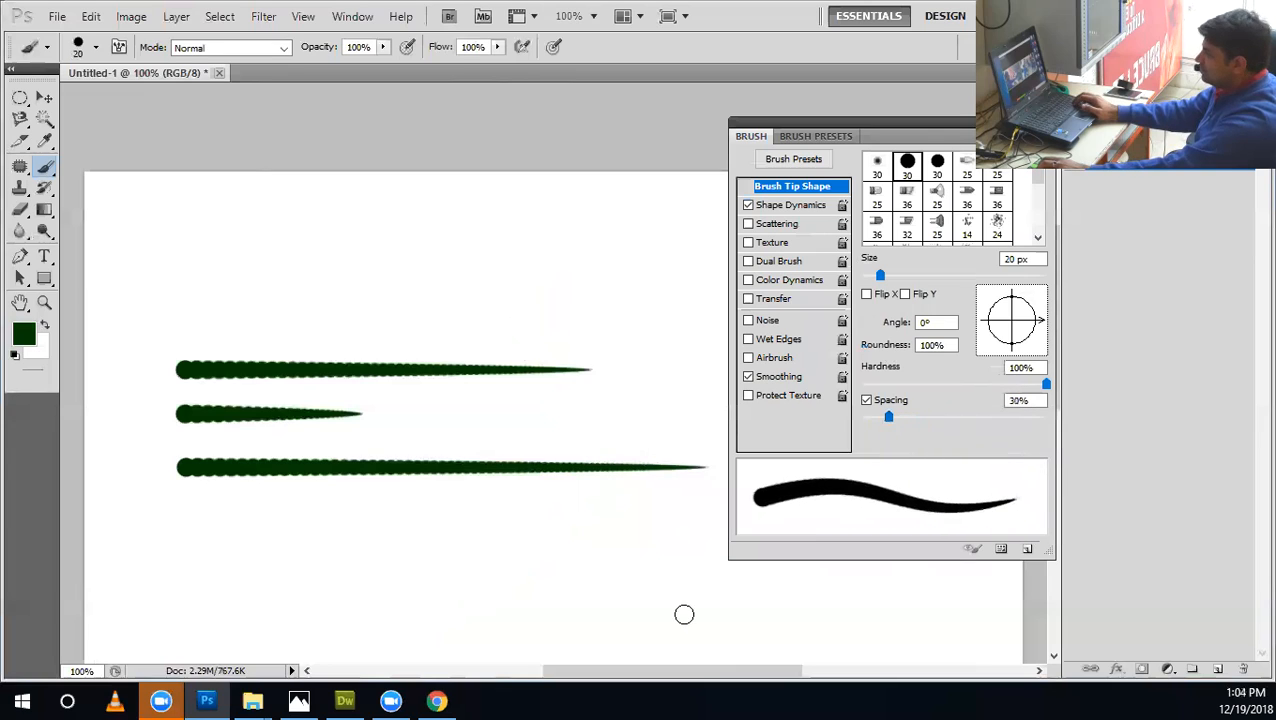
{"action": "left_click_drag", "start_coordinate": [658, 514], "coordinate": [405, 552]}
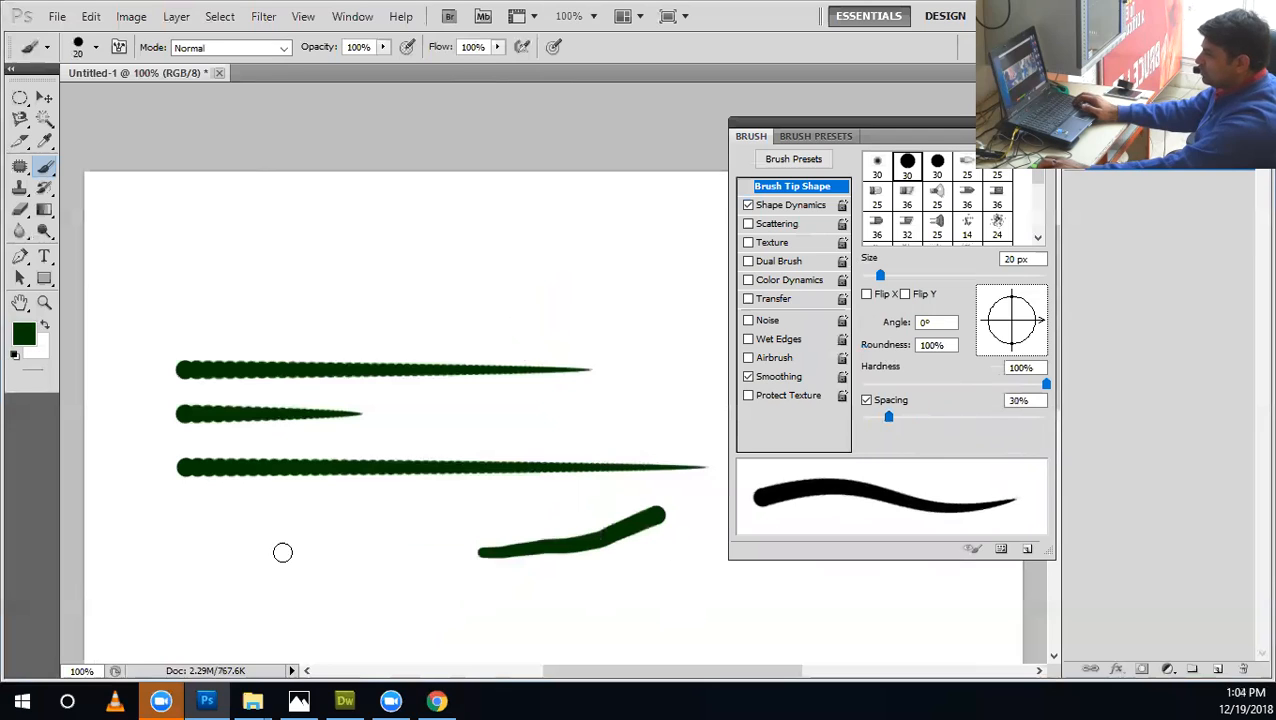
{"action": "left_click_drag", "start_coordinate": [209, 512], "coordinate": [289, 577]}
{"action": "left_click_drag", "start_coordinate": [333, 620], "coordinate": [330, 662]}
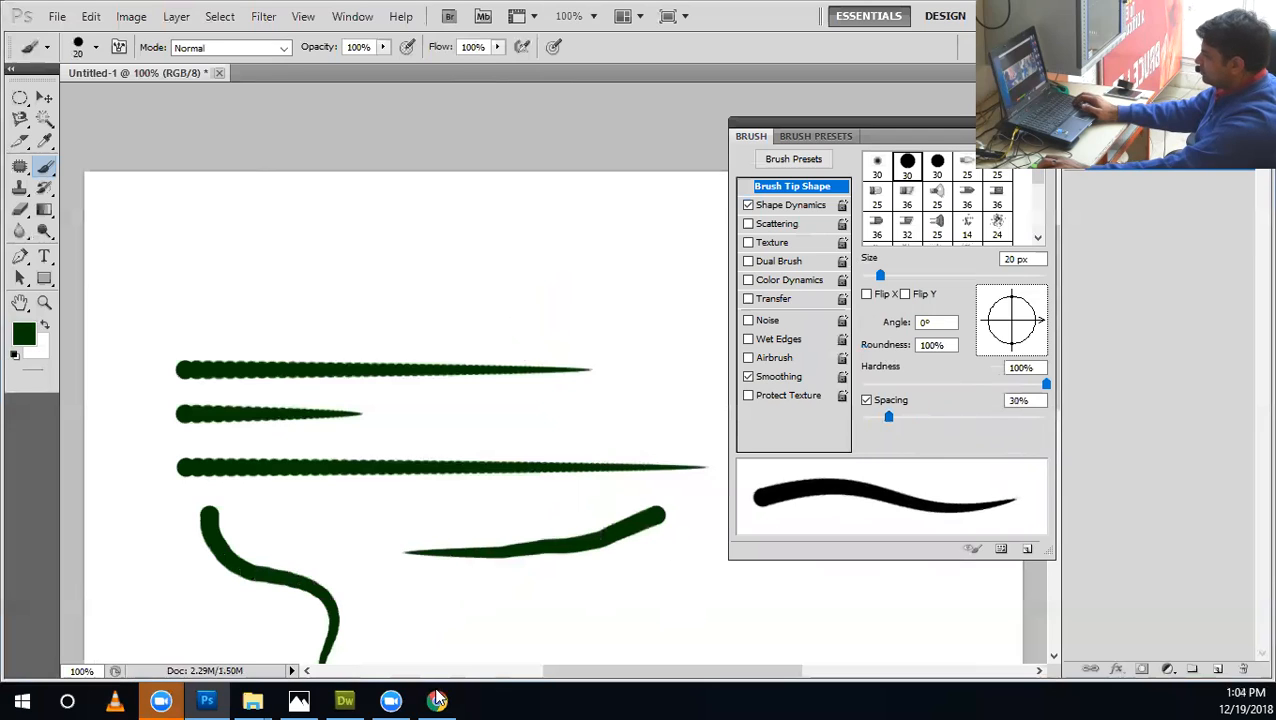
{"action": "mouse_move", "coordinate": [519, 227]}
{"action": "left_mouse_down"}
{"action": "mouse_move", "coordinate": [530, 419]}
{"action": "mouse_move", "coordinate": [512, 462]}
{"action": "left_mouse_up"}
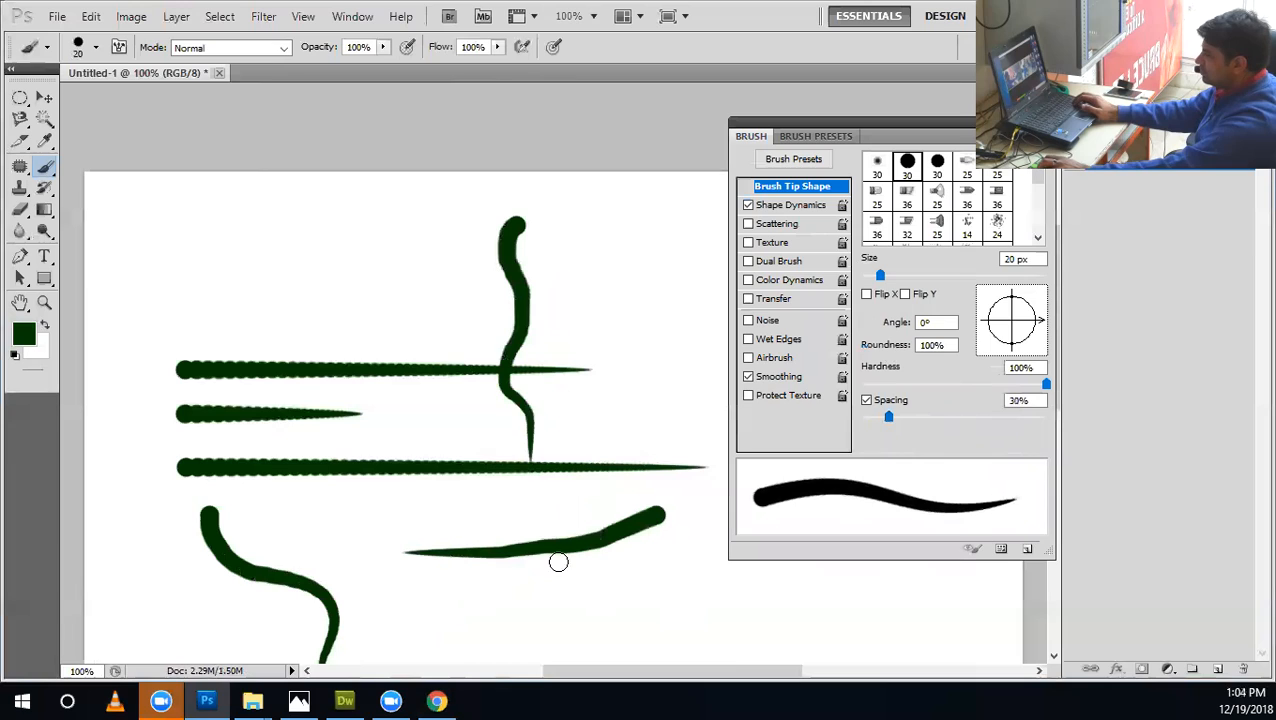
Undo the curved strokes and the horizontal rows to leave a blank canvas.
{"action": "key", "text": "ctrl+alt+z"}
{"action": "key", "text": "ctrl+alt+z"}
{"action": "key", "text": "ctrl+alt+z"}
{"action": "key", "text": "ctrl+alt+z"}
{"action": "key", "text": "ctrl+alt+z"}
{"action": "key", "text": "ctrl+alt+z"}
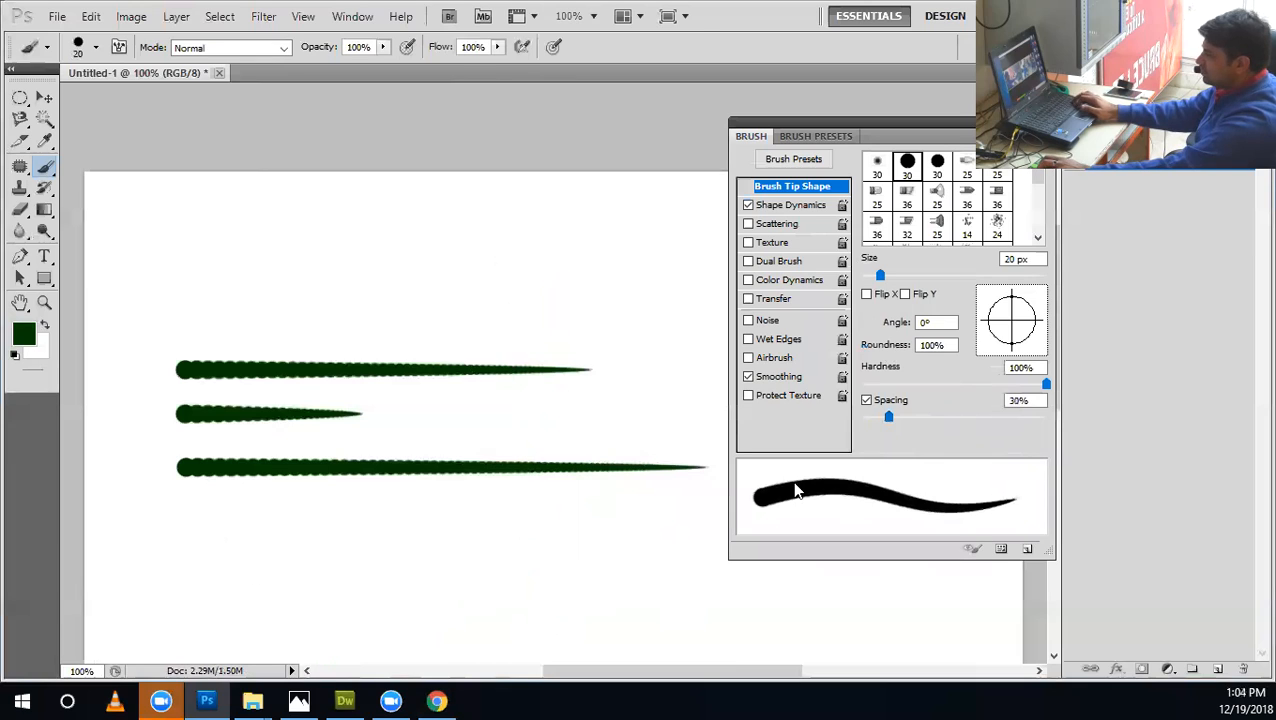
Review the size and angle control options in Shape Dynamics and set the Size Jitter control to Pen Pressure.
{"action": "left_click", "coordinate": [800, 205]}
{"action": "left_click", "coordinate": [975, 194]}
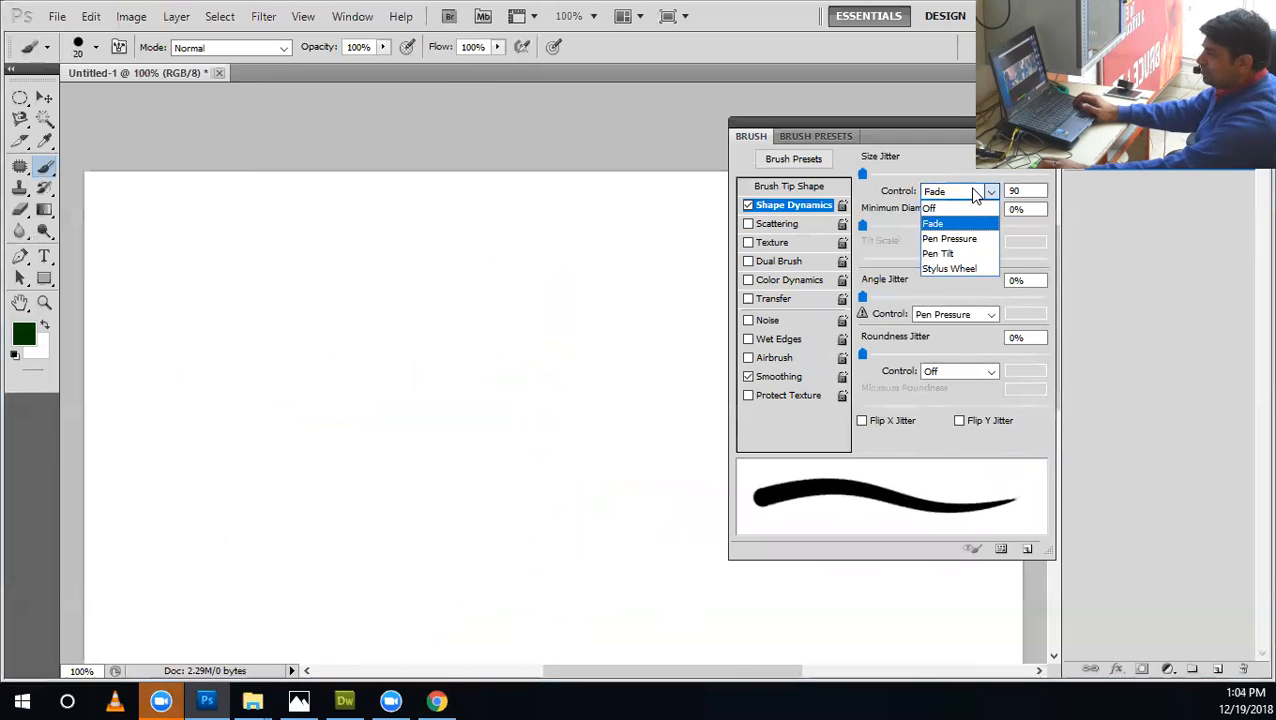
{"action": "left_click", "coordinate": [975, 194]}
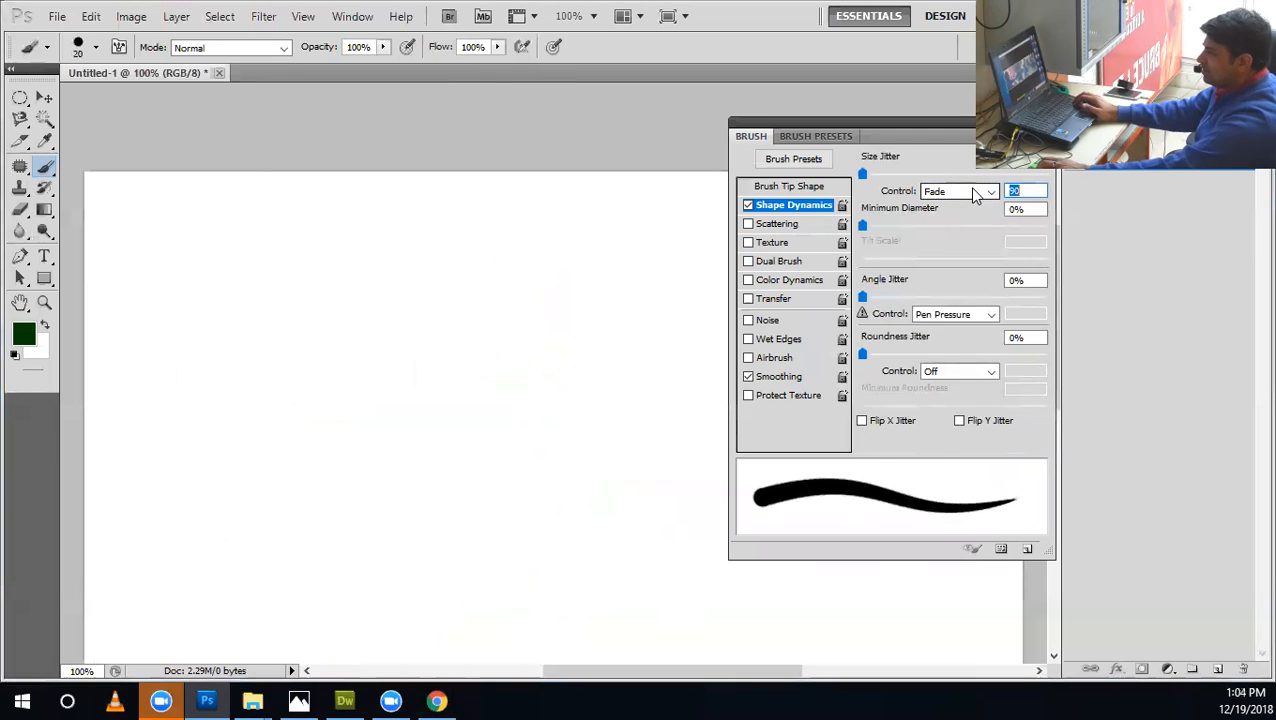
{"action": "left_click", "coordinate": [950, 314]}
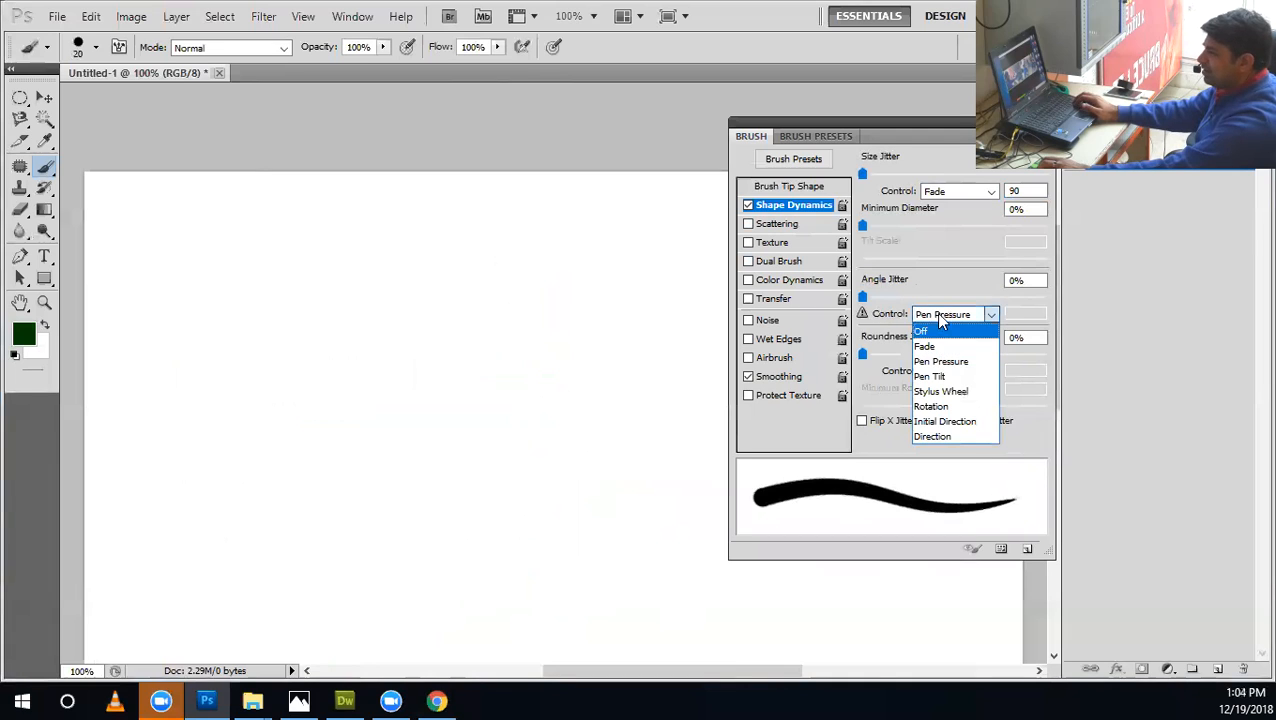
{"action": "left_click", "coordinate": [938, 193]}
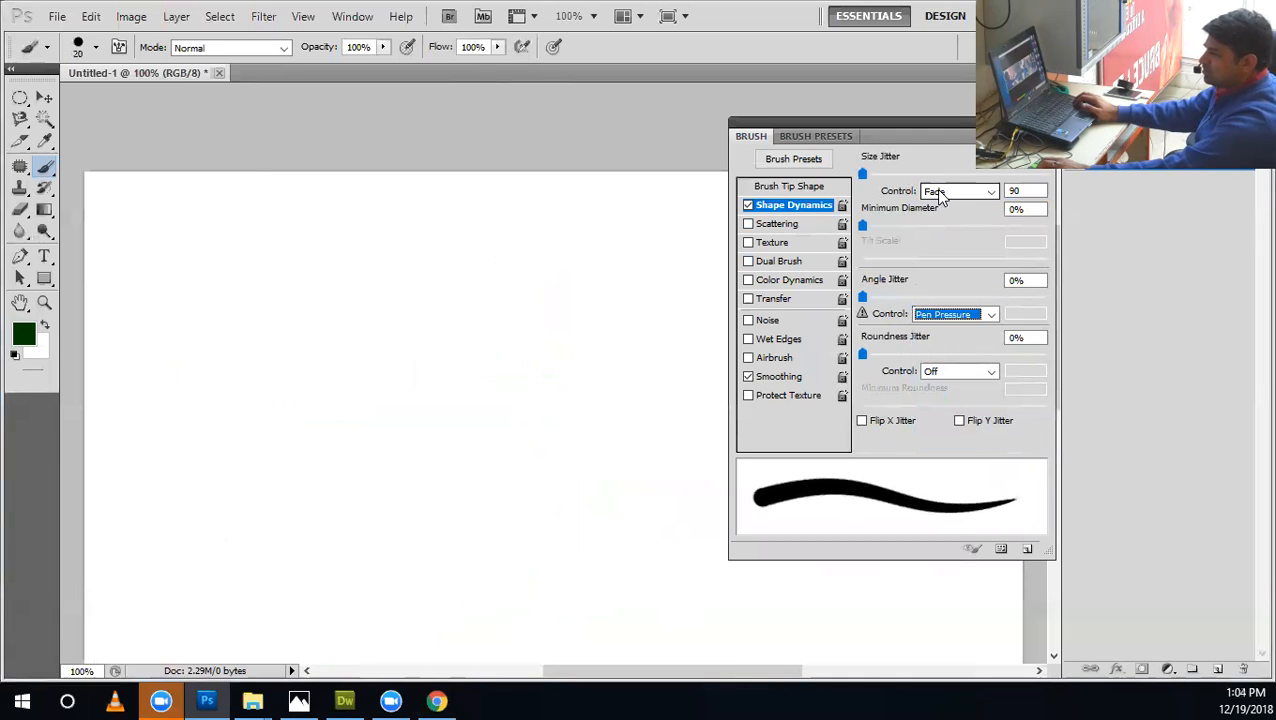
{"action": "left_click", "coordinate": [938, 193]}
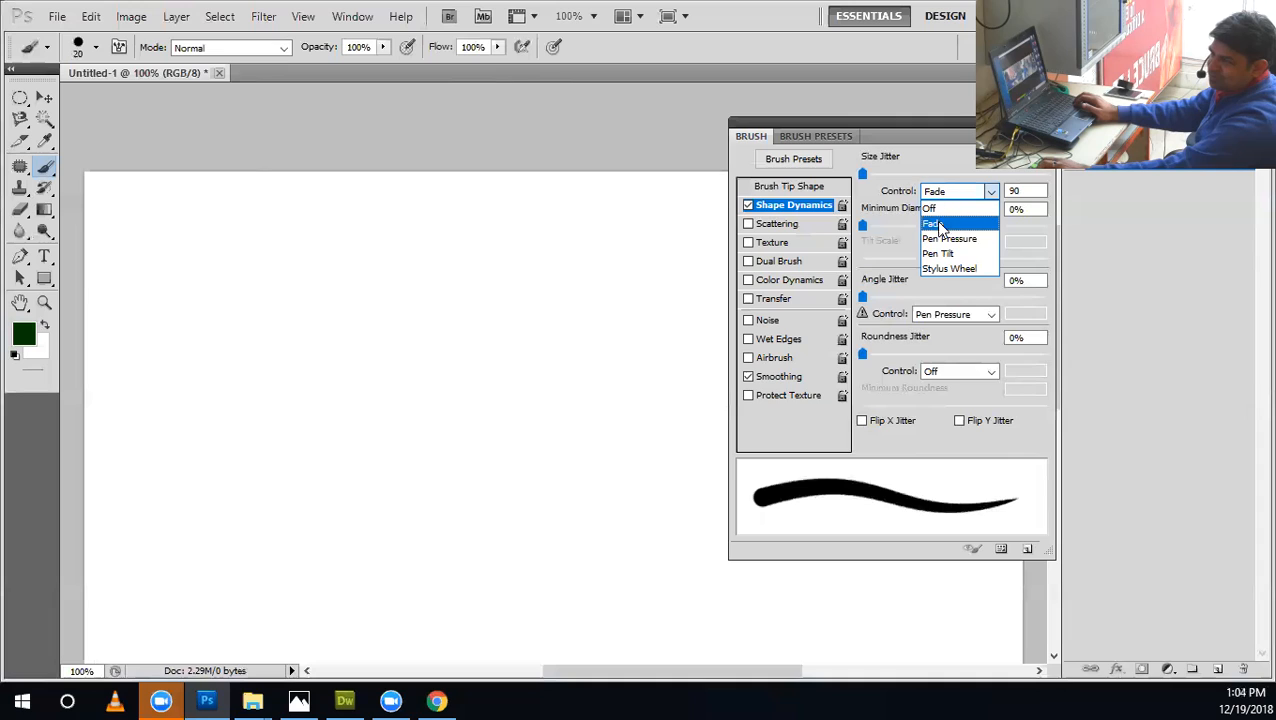
{"action": "left_click", "coordinate": [940, 239]}
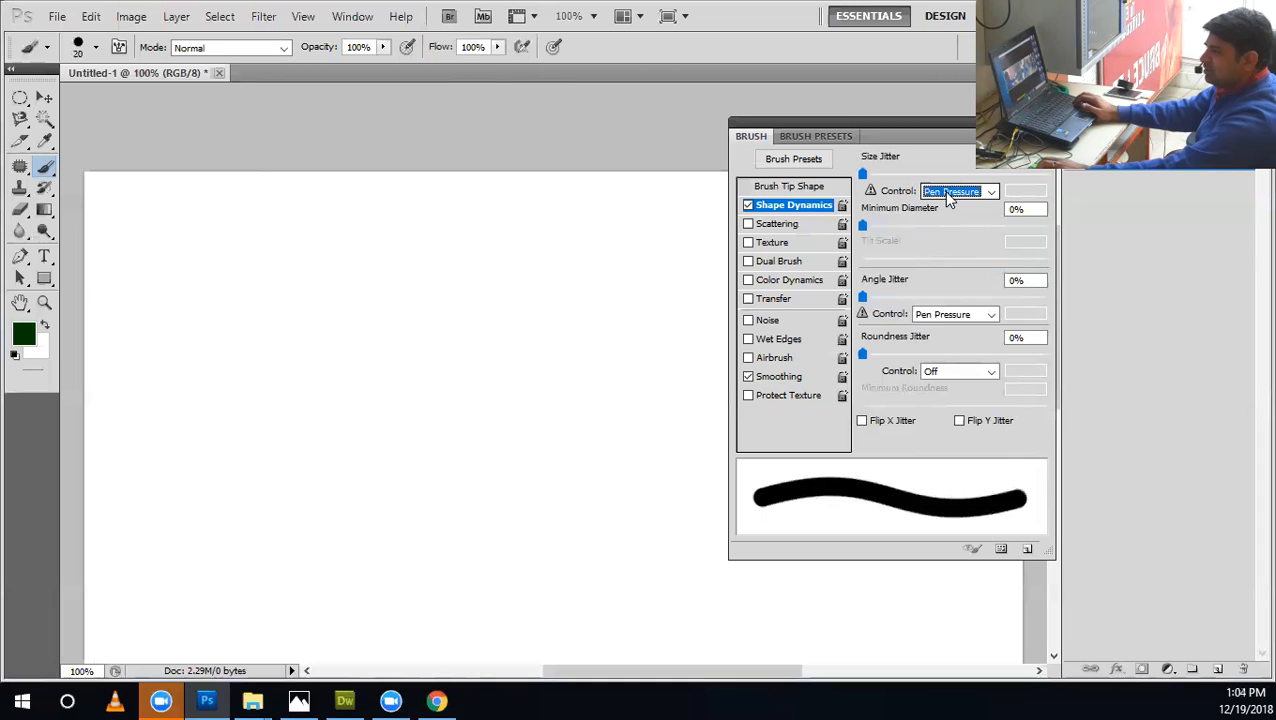
{"action": "left_click", "coordinate": [948, 194]}
{"action": "left_click", "coordinate": [948, 194]}
{"action": "left_click", "coordinate": [948, 194]}
{"action": "left_click", "coordinate": [948, 194]}
{"action": "left_click", "coordinate": [948, 194]}
{"action": "left_click", "coordinate": [948, 194]}
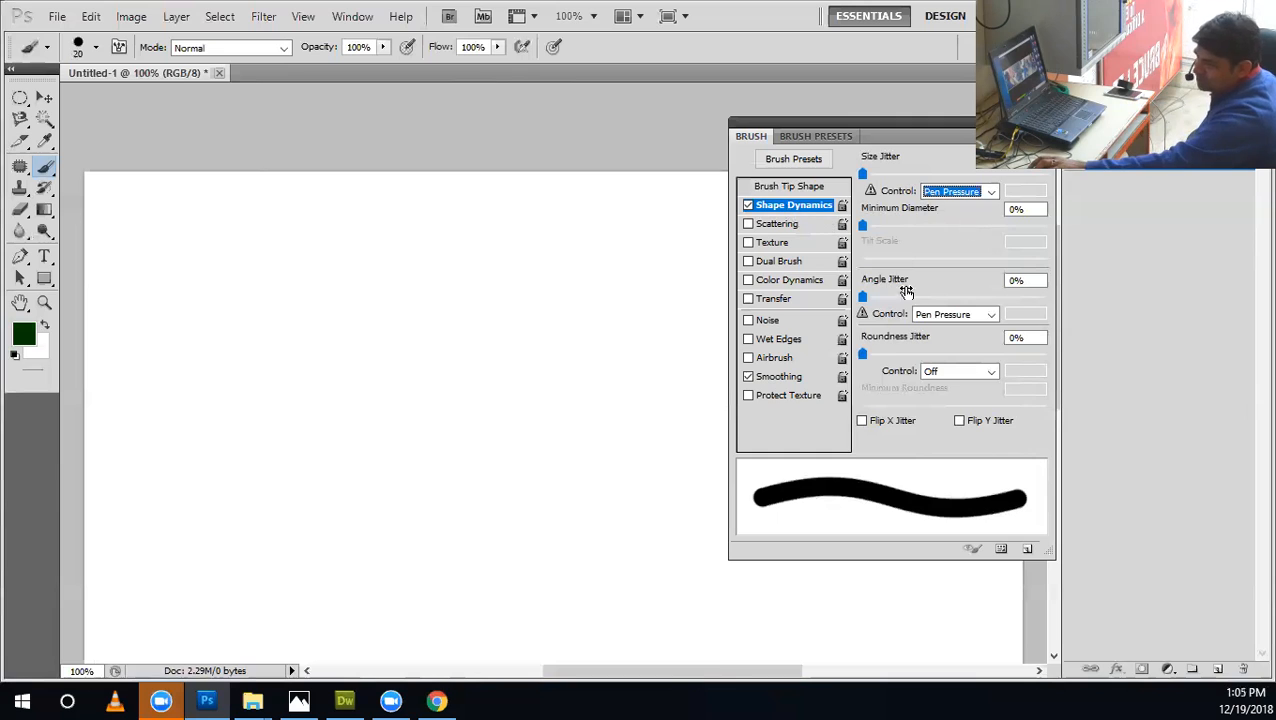
Switch to Chrome and examine the wacom tablet image results, including the Wacom Intuos Pro Pen and Touch Medium.
{"action": "left_click", "coordinate": [448, 700]}
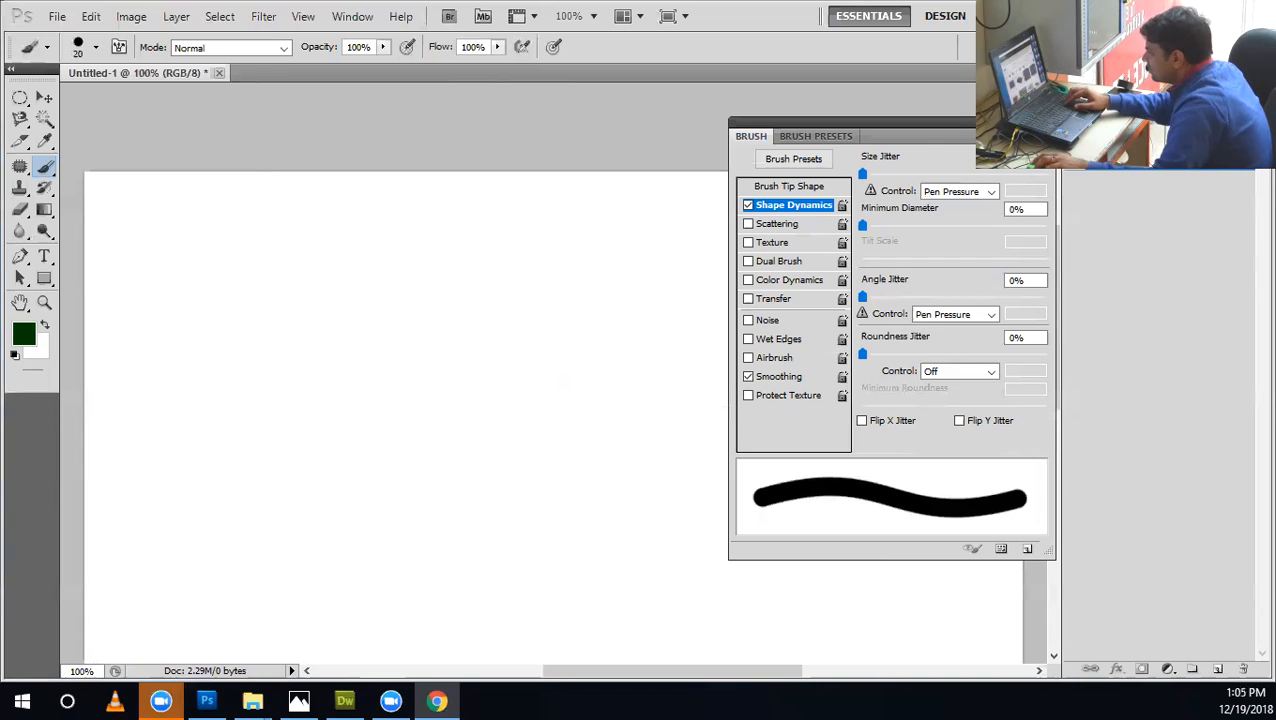
{"action": "left_click_drag", "start_coordinate": [0, 15], "coordinate": [516, 8]}
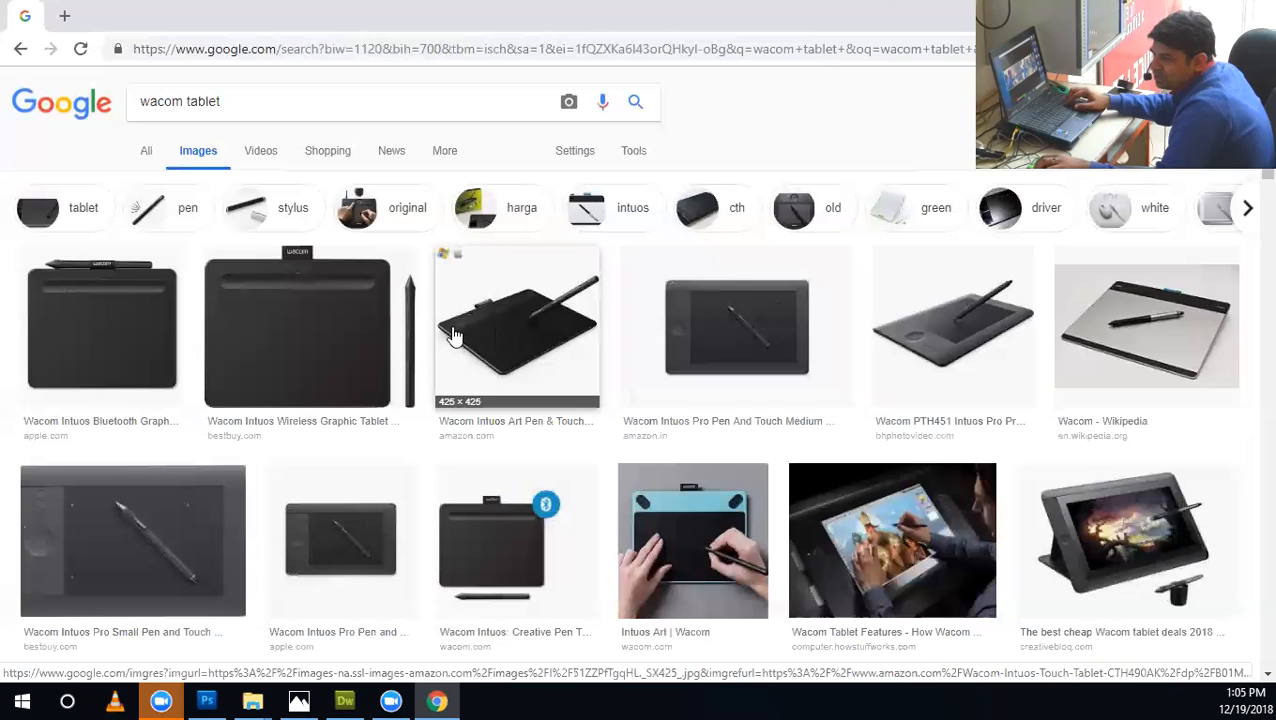
{"action": "left_click", "coordinate": [720, 334]}
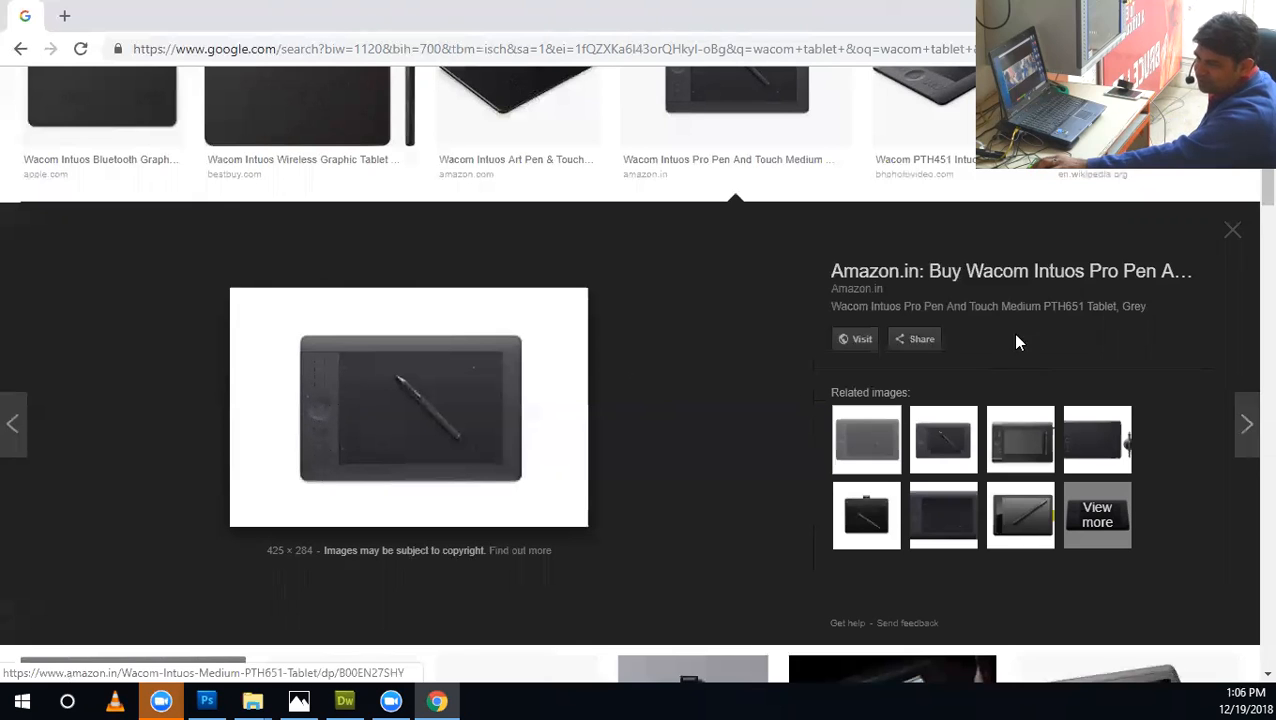
{"action": "scroll", "coordinate": [1245, 228], "scroll_direction": "down", "scroll_amount": 3}
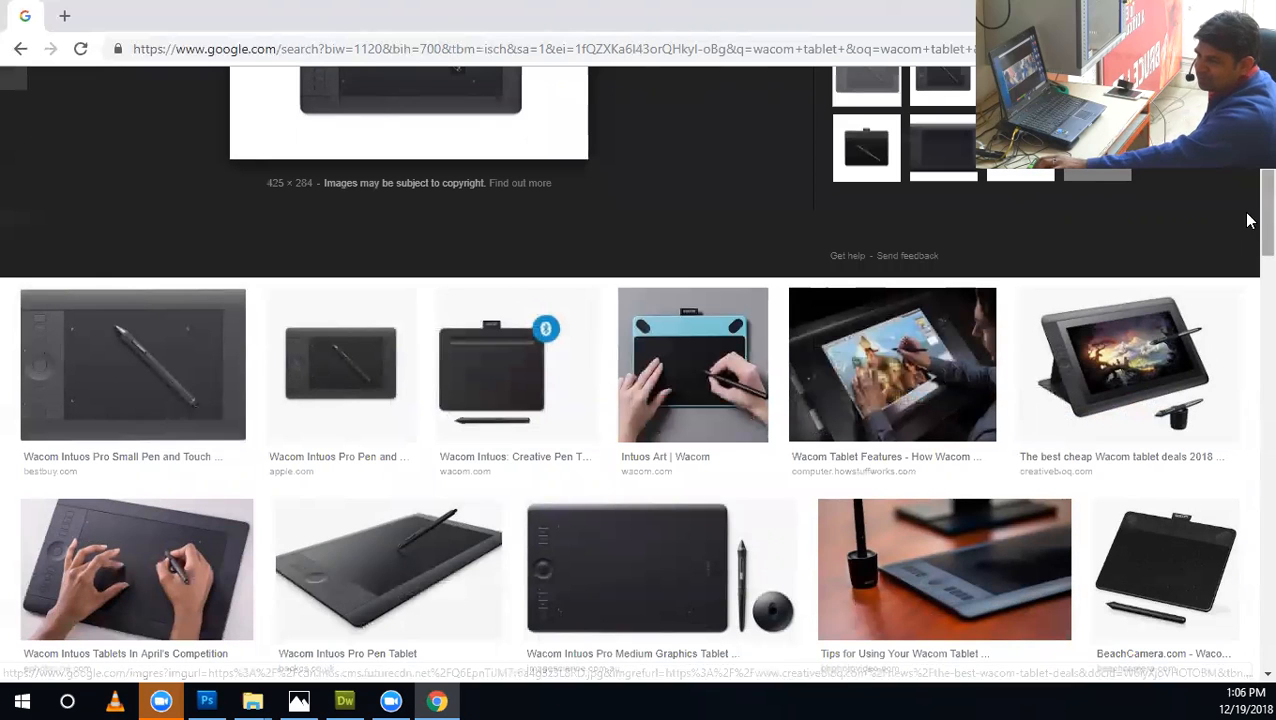
{"action": "scroll", "coordinate": [1248, 300], "scroll_direction": "down", "scroll_amount": 4}
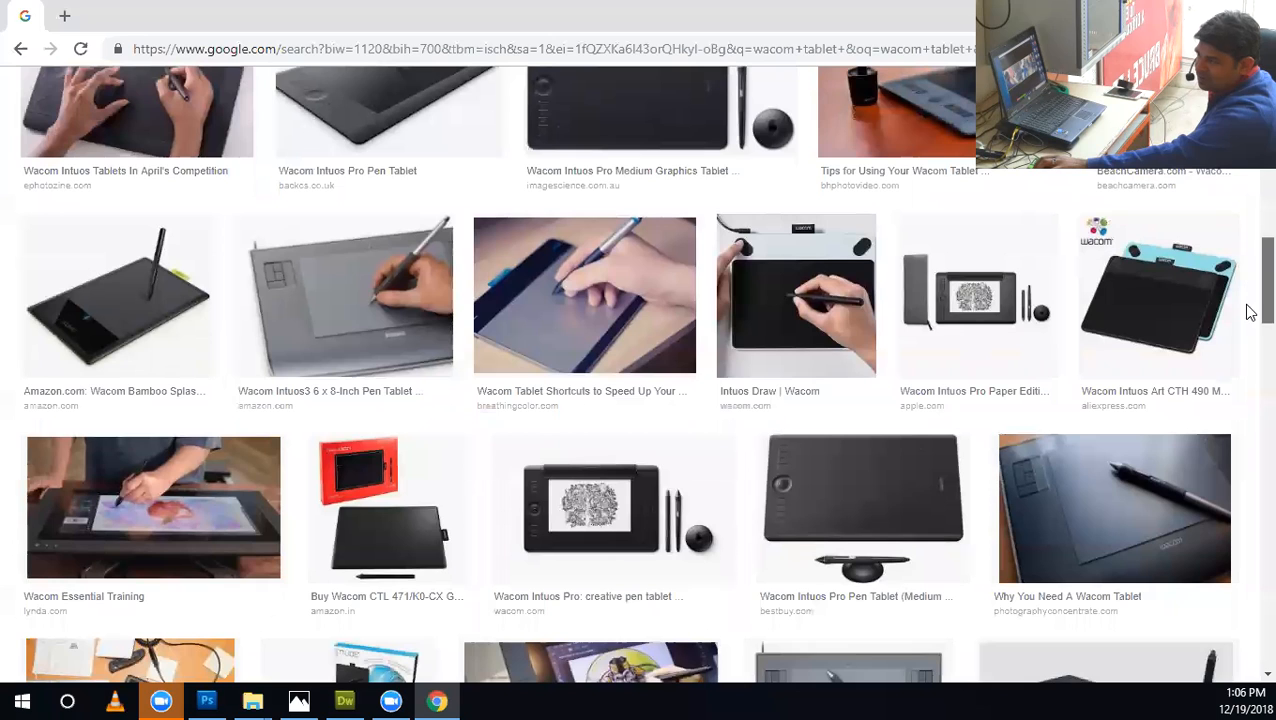
{"action": "left_click", "coordinate": [370, 334]}
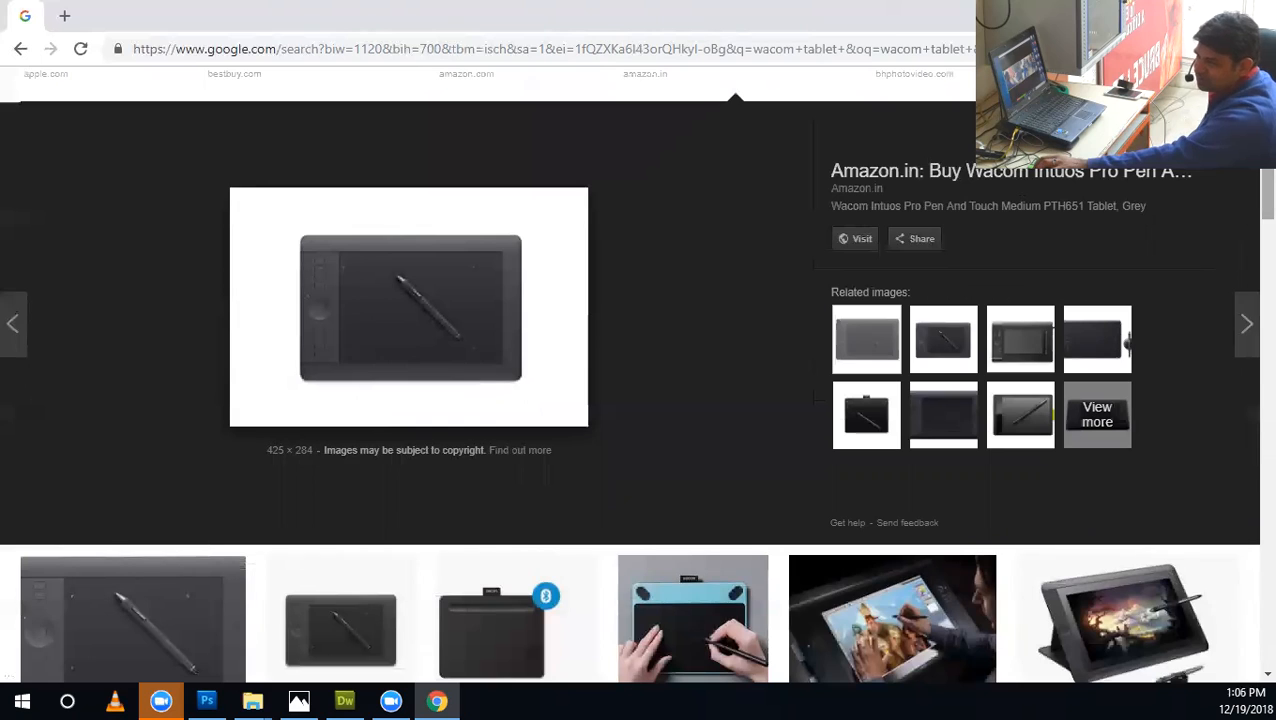
{"action": "scroll", "coordinate": [1250, 271], "scroll_direction": "down", "scroll_amount": 3}
{"action": "scroll", "coordinate": [1248, 271], "scroll_direction": "down", "scroll_amount": 3}
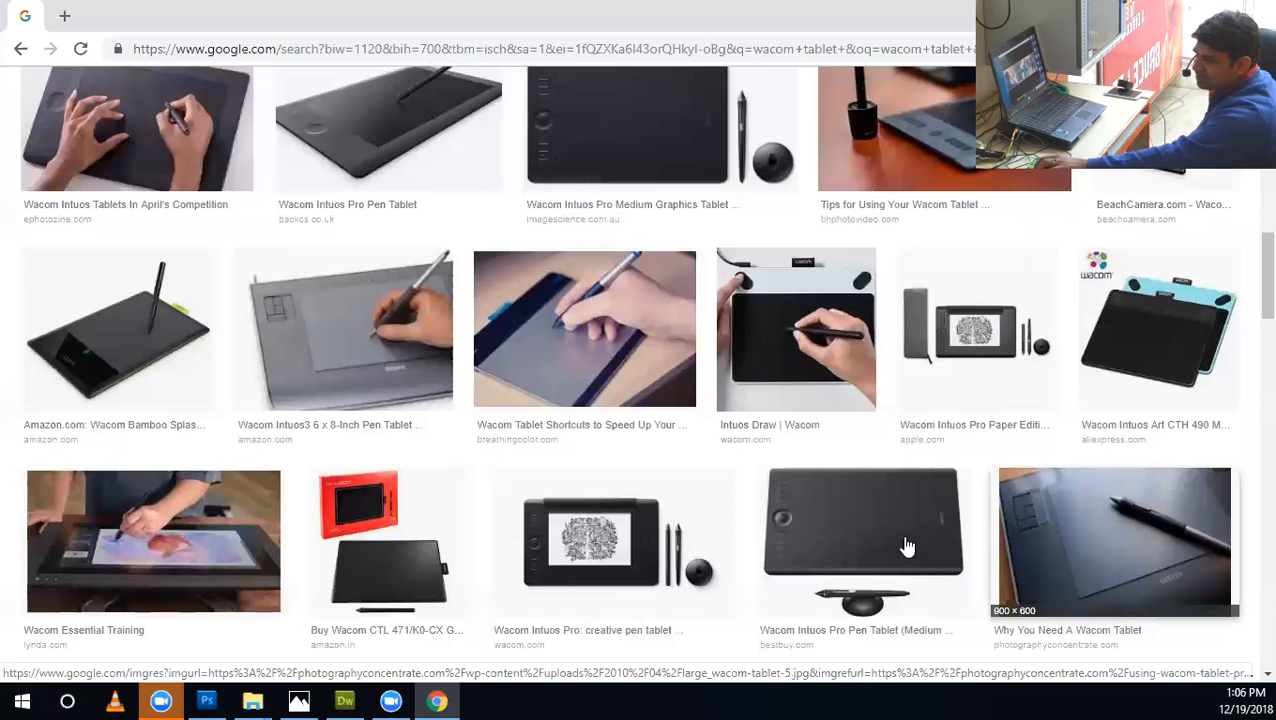
{"action": "scroll", "coordinate": [1137, 517], "scroll_direction": "down", "scroll_amount": 3}
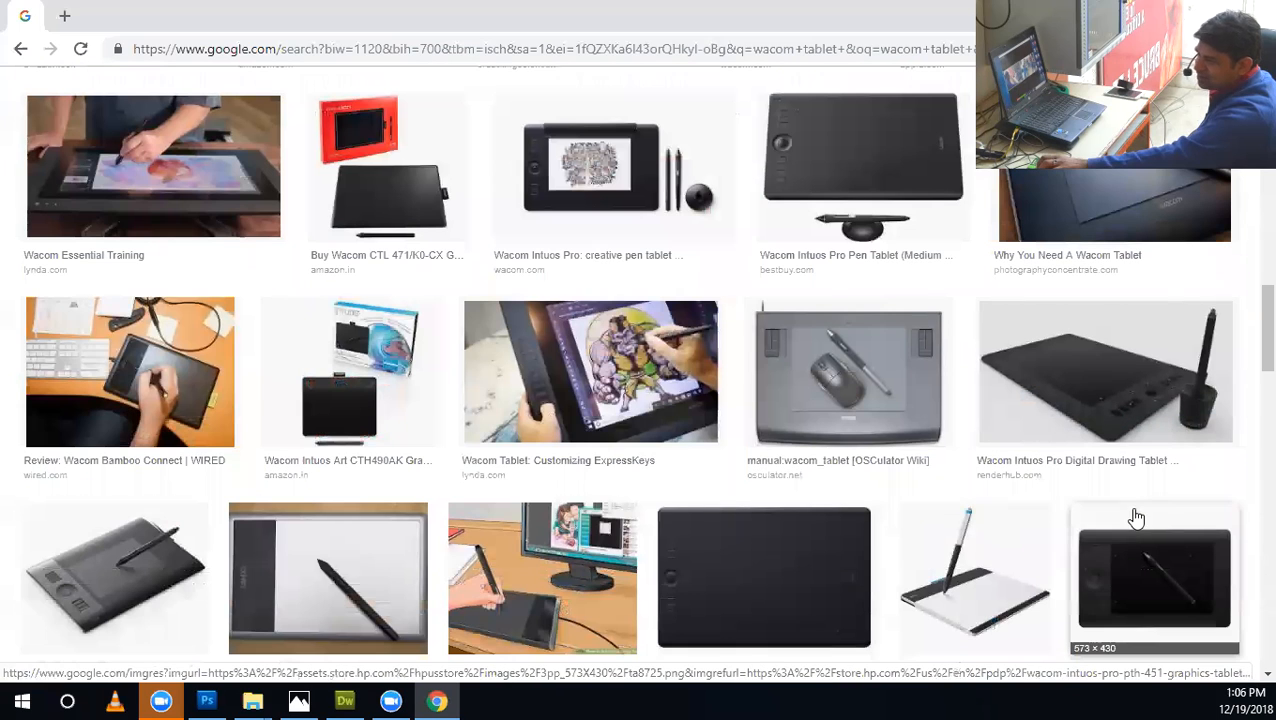
{"action": "scroll", "coordinate": [968, 484], "scroll_direction": "down", "scroll_amount": 1}
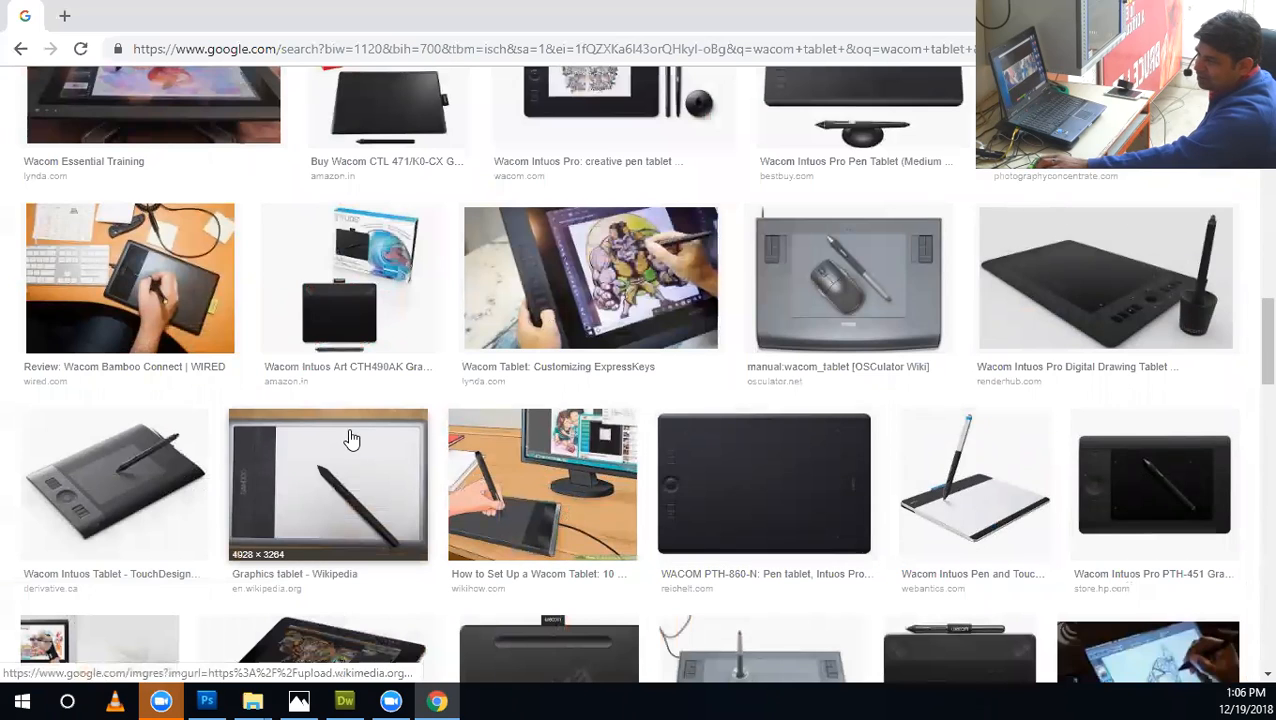
Preview the Wacom Intuos Creative Pen Tablet and the Wacom Intuos Art Pen & Touch images in the results.
{"action": "scroll", "coordinate": [352, 440], "scroll_direction": "up", "scroll_amount": 10}
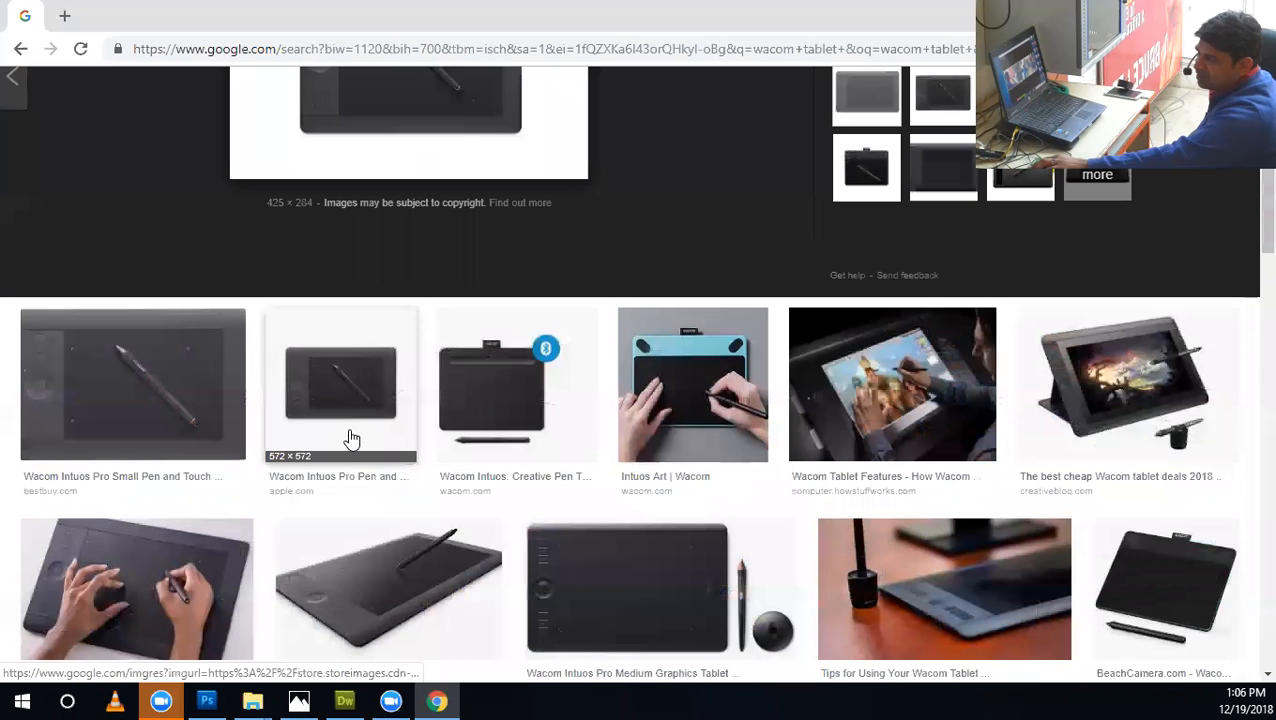
{"action": "left_click", "coordinate": [490, 373]}
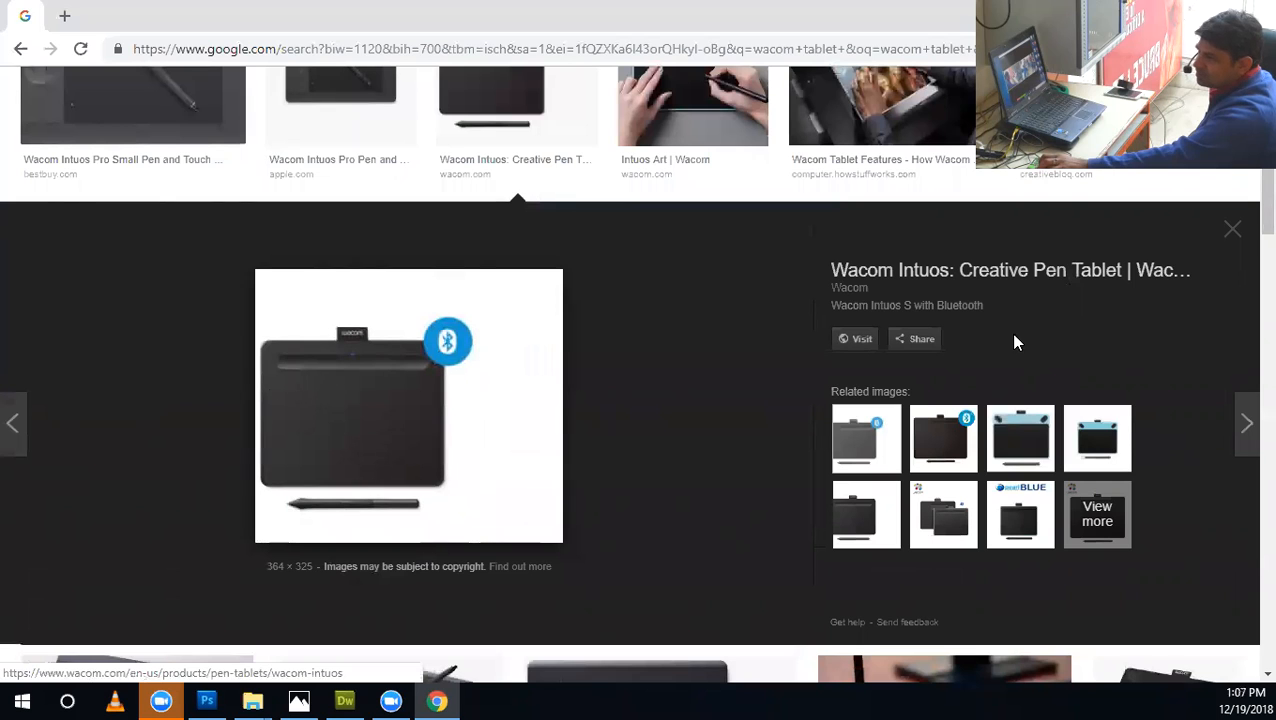
{"action": "scroll", "coordinate": [1012, 333], "scroll_direction": "up", "scroll_amount": 4}
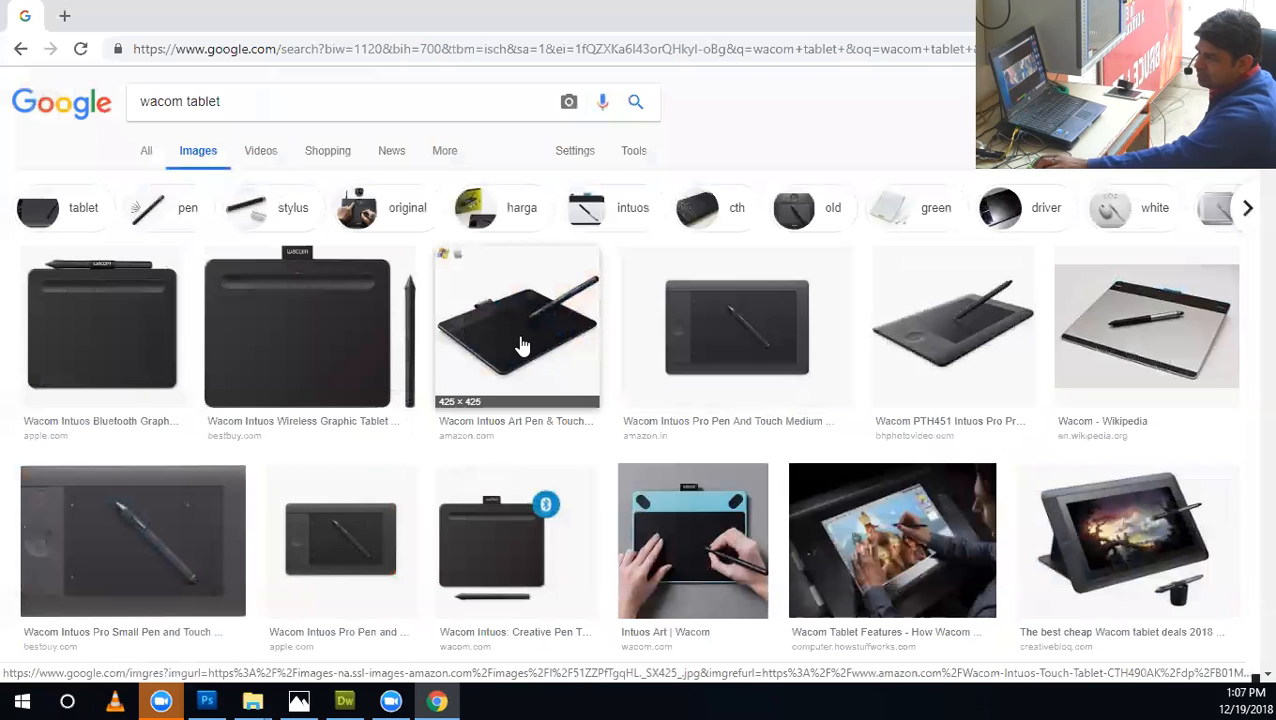
{"action": "scroll", "coordinate": [812, 356], "scroll_direction": "down", "scroll_amount": 3}
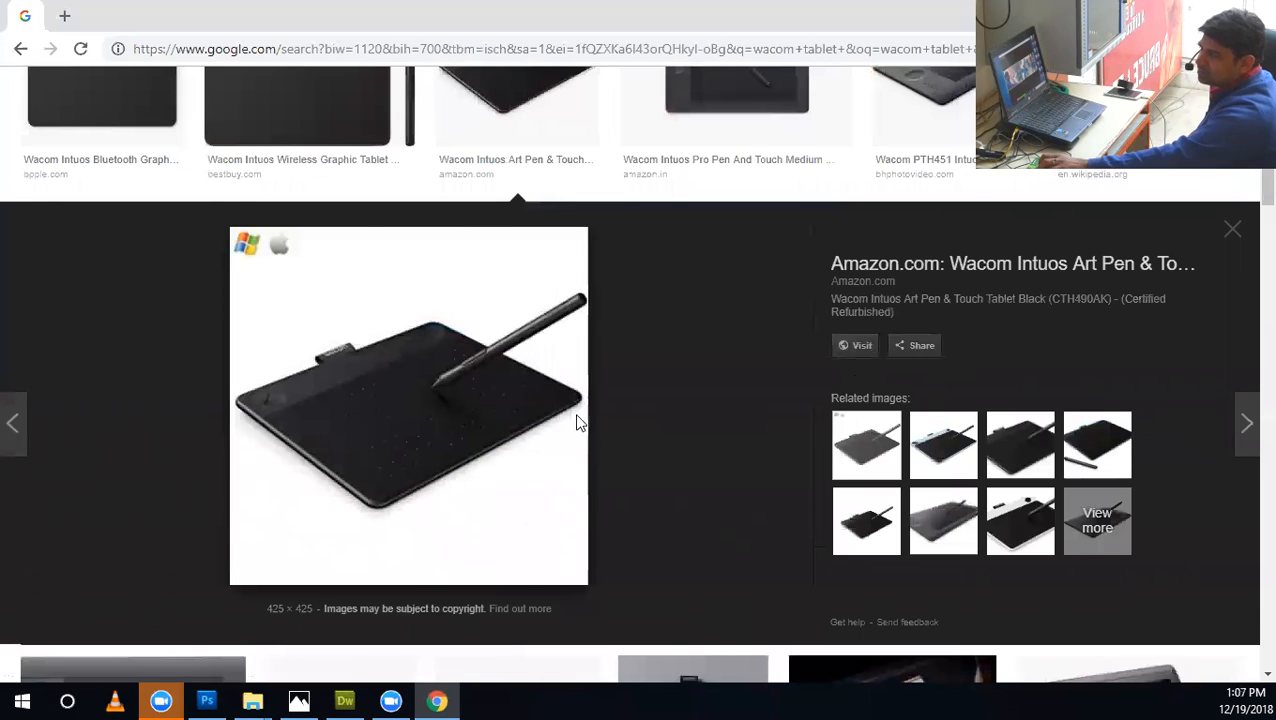
{"action": "scroll", "coordinate": [540, 405], "scroll_direction": "up", "scroll_amount": 3}
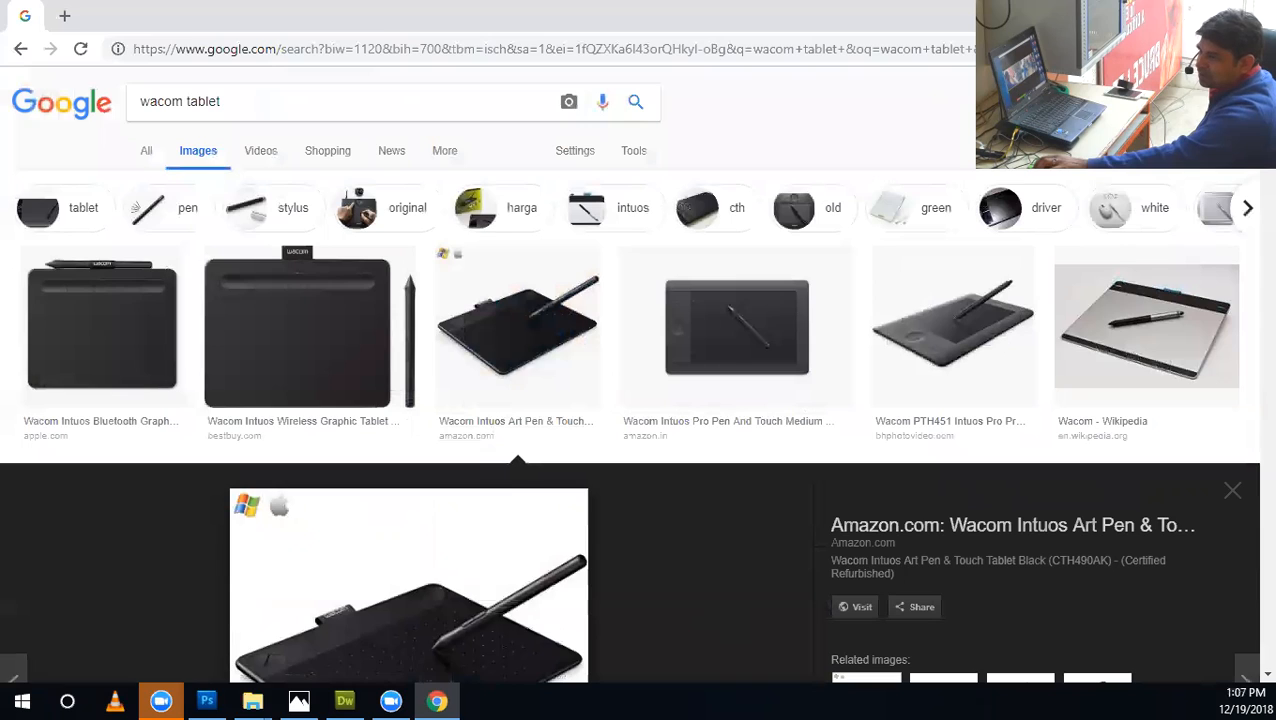
Switch back to Photoshop and reselect Pen Pressure as the Size Jitter control.
{"action": "key", "text": "alt+Tab"}
{"action": "left_click", "coordinate": [958, 191]}
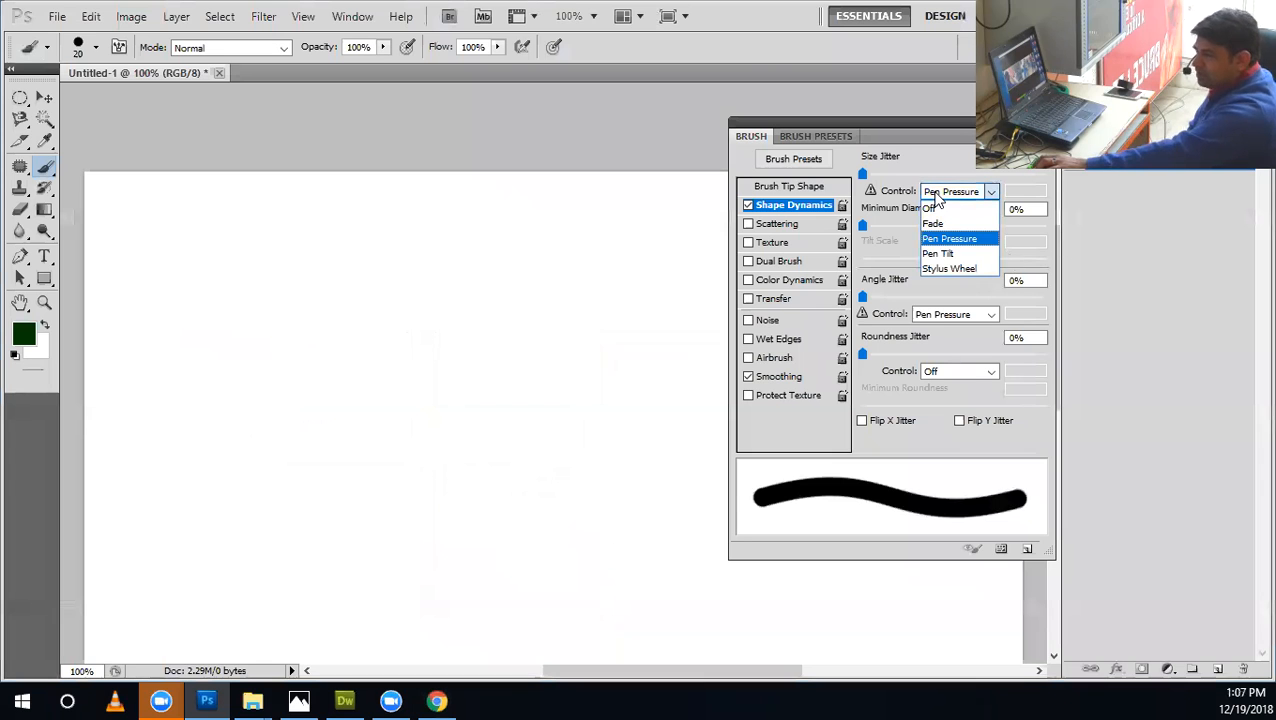
{"action": "left_click", "coordinate": [940, 239]}
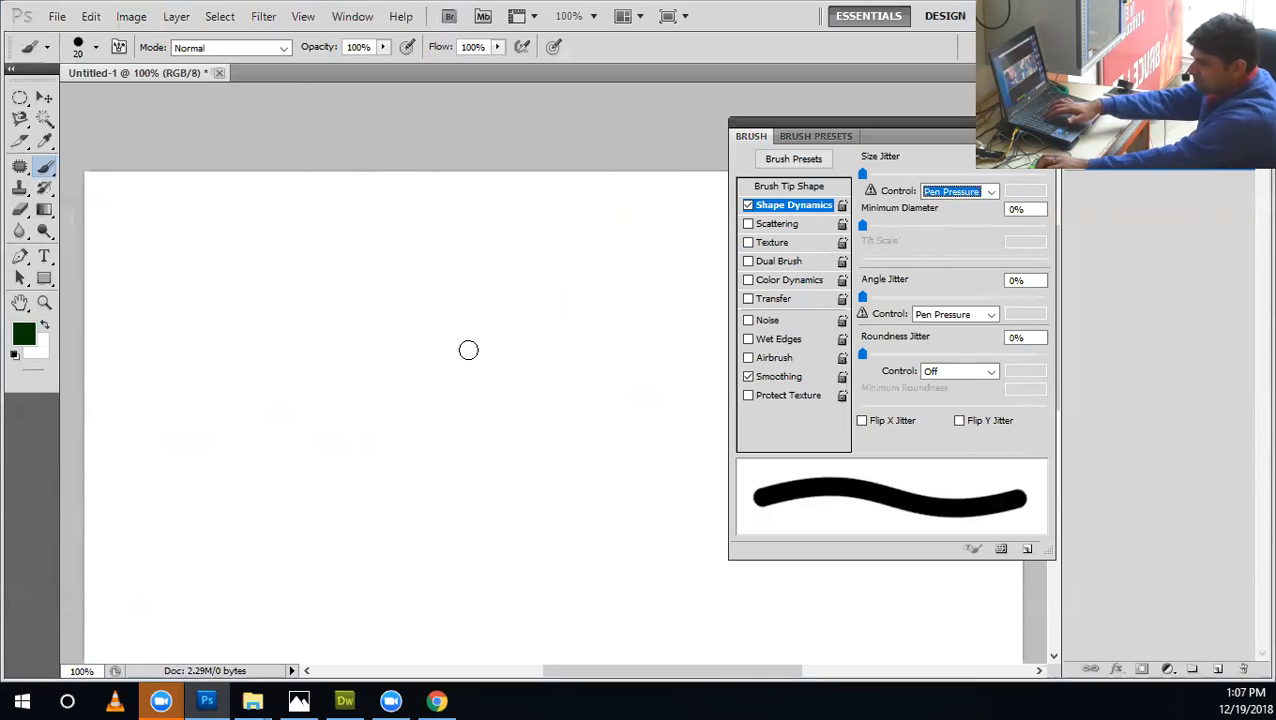
Try a single dab with the 20 px brush, undo it, and paint a tiny dot mid-canvas with a much smaller brush.
{"action": "left_click", "coordinate": [480, 369]}
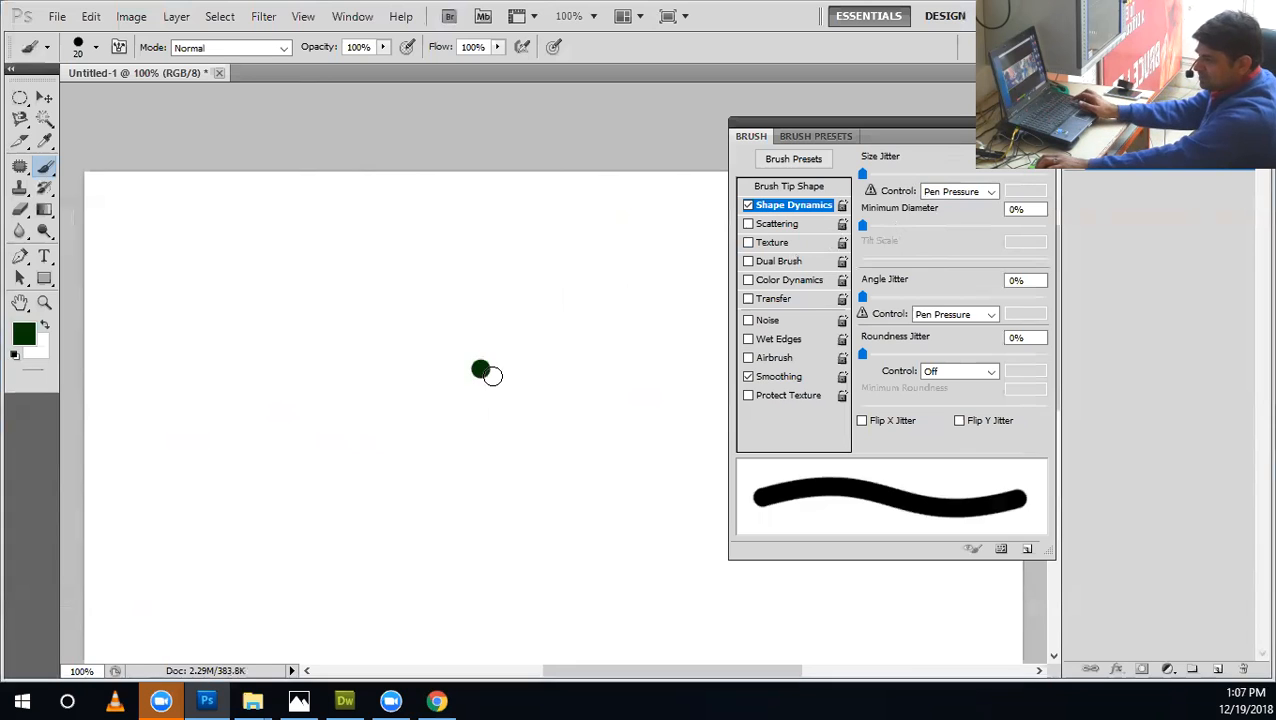
{"action": "key", "text": "ctrl+z"}
{"action": "key", "text": "bracketleft"}
{"action": "key", "text": "bracketleft"}
{"action": "key", "text": "bracketleft"}
{"action": "key", "text": "bracketleft"}
{"action": "key", "text": "bracketleft"}
{"action": "key", "text": "bracketleft"}
{"action": "key", "text": "bracketleft"}
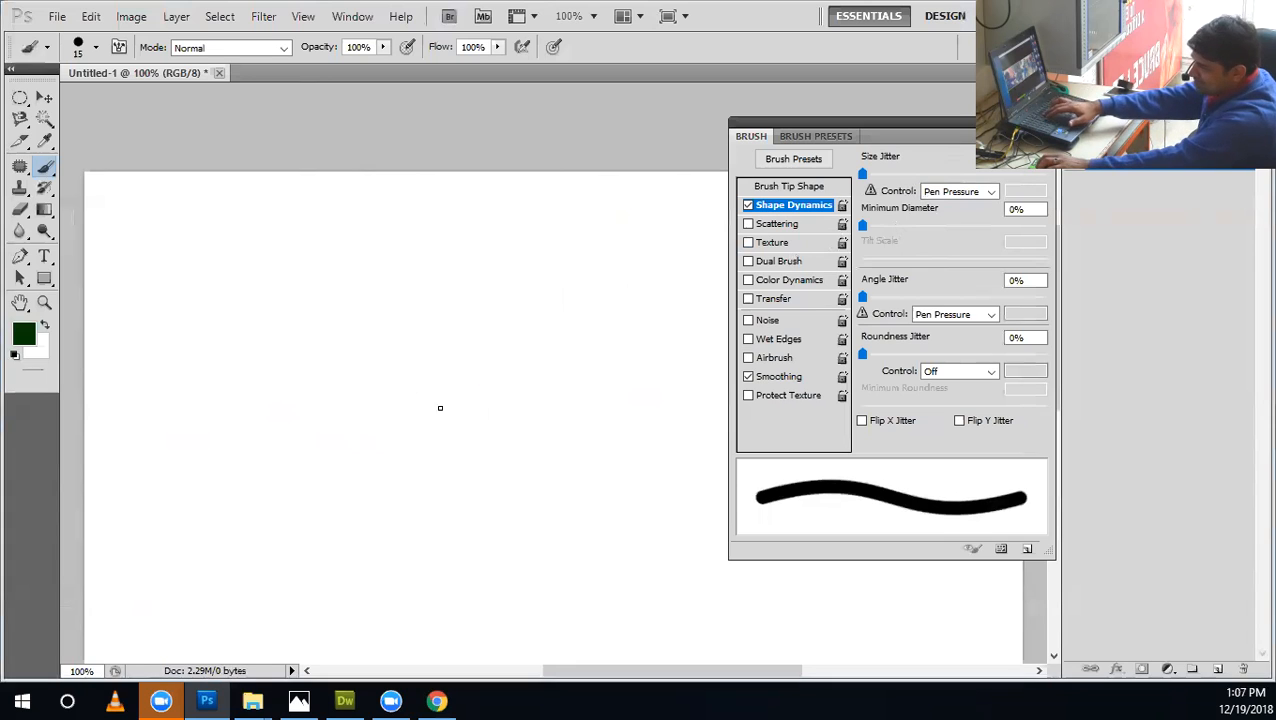
{"action": "left_click", "coordinate": [441, 404]}
Enlarge the brush to 25 px.
{"action": "key", "text": "bracketright"}
{"action": "key", "text": "bracketright"}
{"action": "key", "text": "bracketright"}
{"action": "key", "text": "bracketright"}
{"action": "key", "text": "bracketright"}
{"action": "key", "text": "bracketright"}
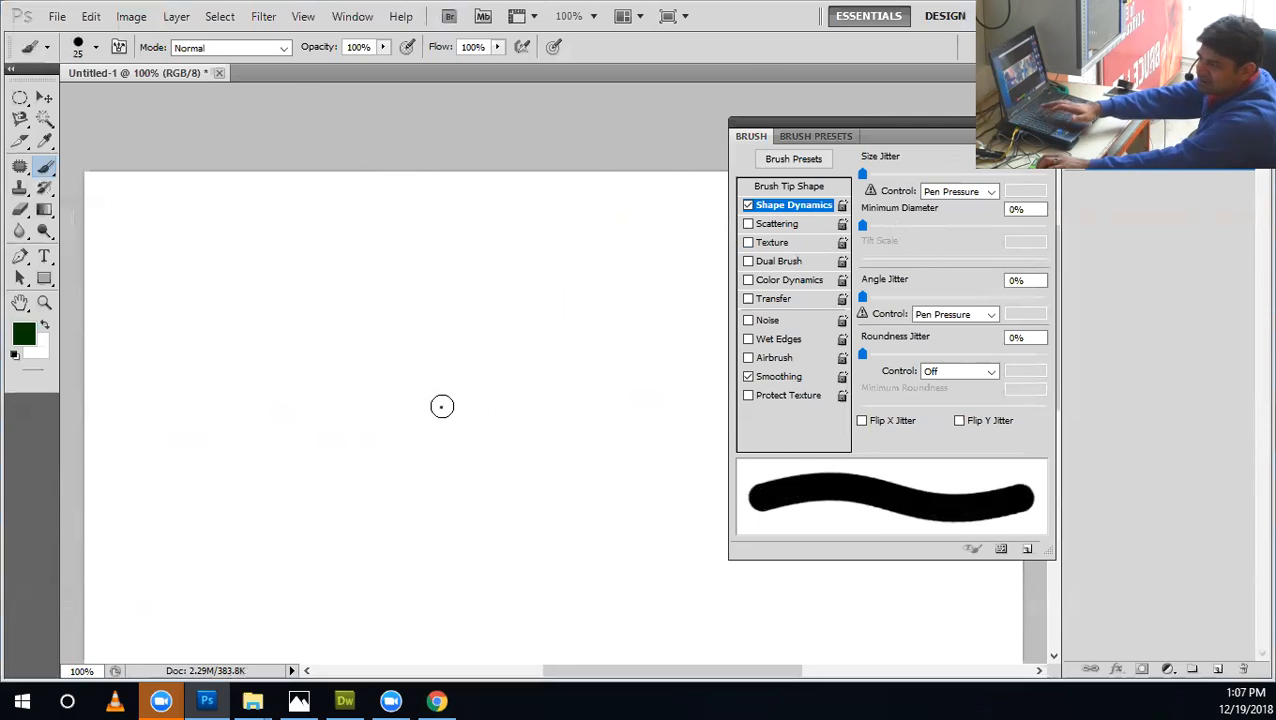
{"action": "key", "text": "bracketleft"}
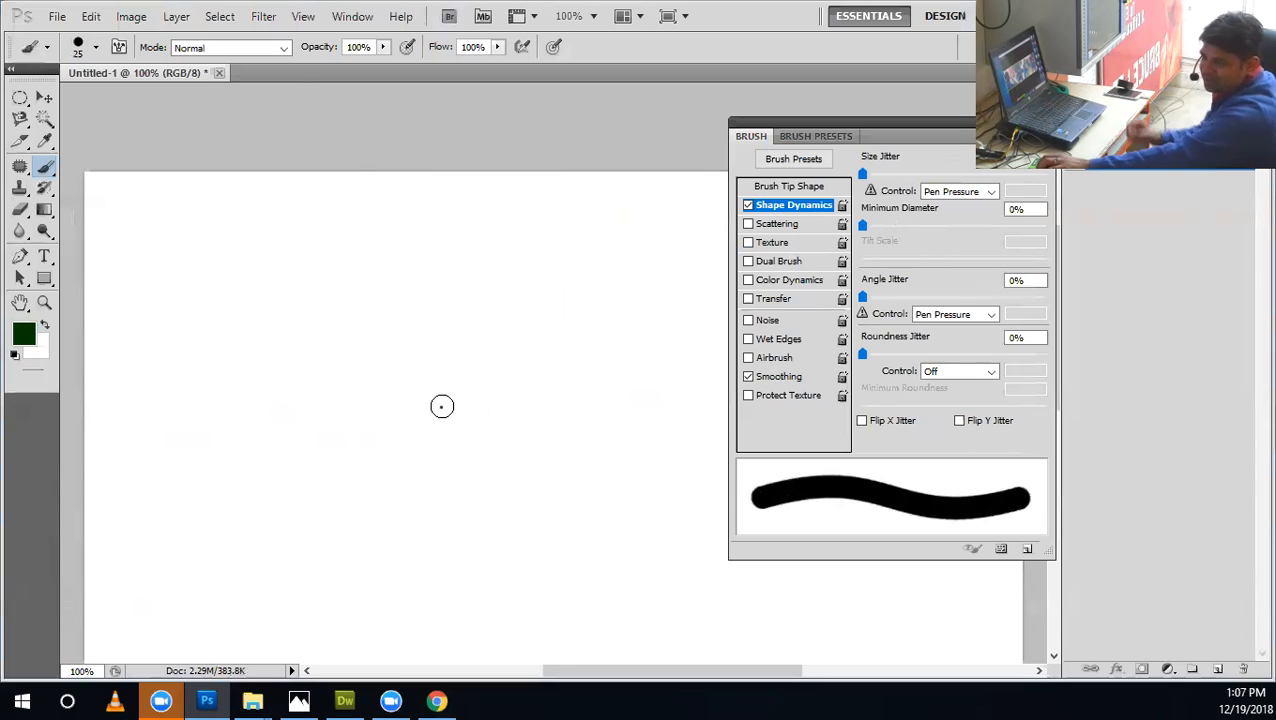
Review the Size Jitter control options, including Pen Tilt and Stylus Wheel.
{"action": "left_click", "coordinate": [930, 194]}
{"action": "left_click", "coordinate": [930, 194]}
{"action": "left_click", "coordinate": [928, 194]}
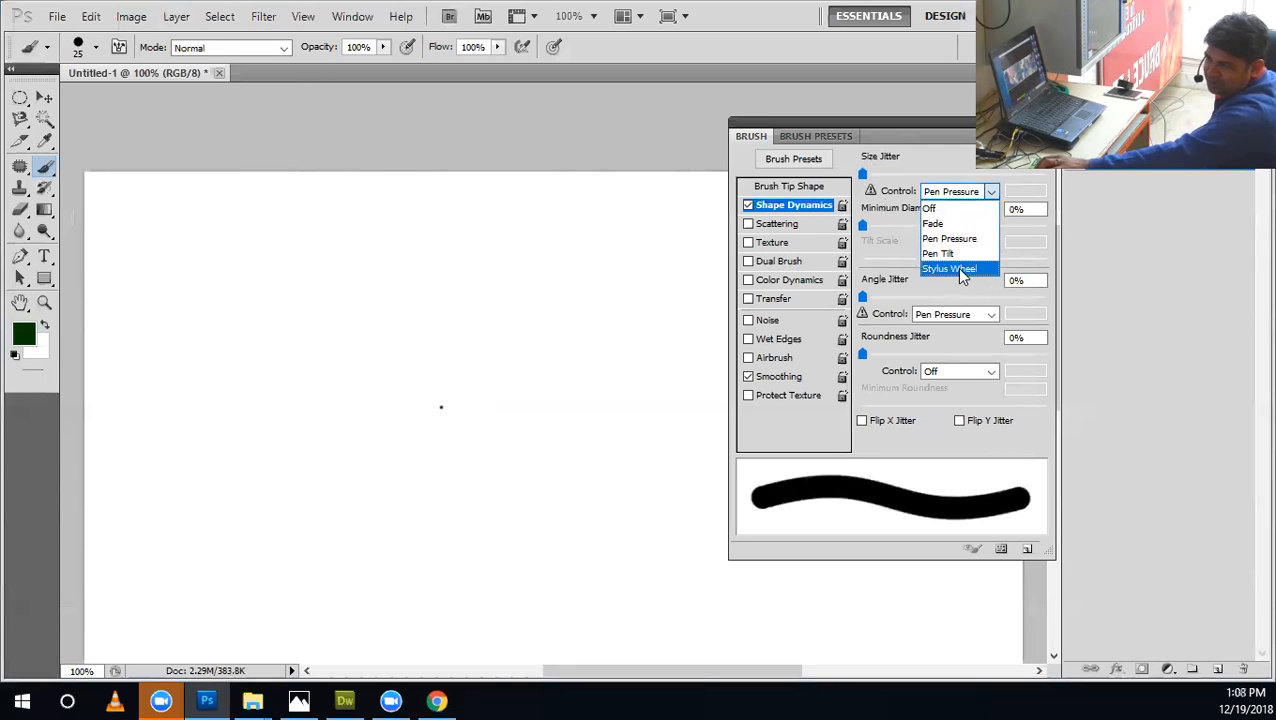
Switch to Chrome and replace the image search with the suggested query "stylus wacom".
{"action": "left_click", "coordinate": [437, 700]}
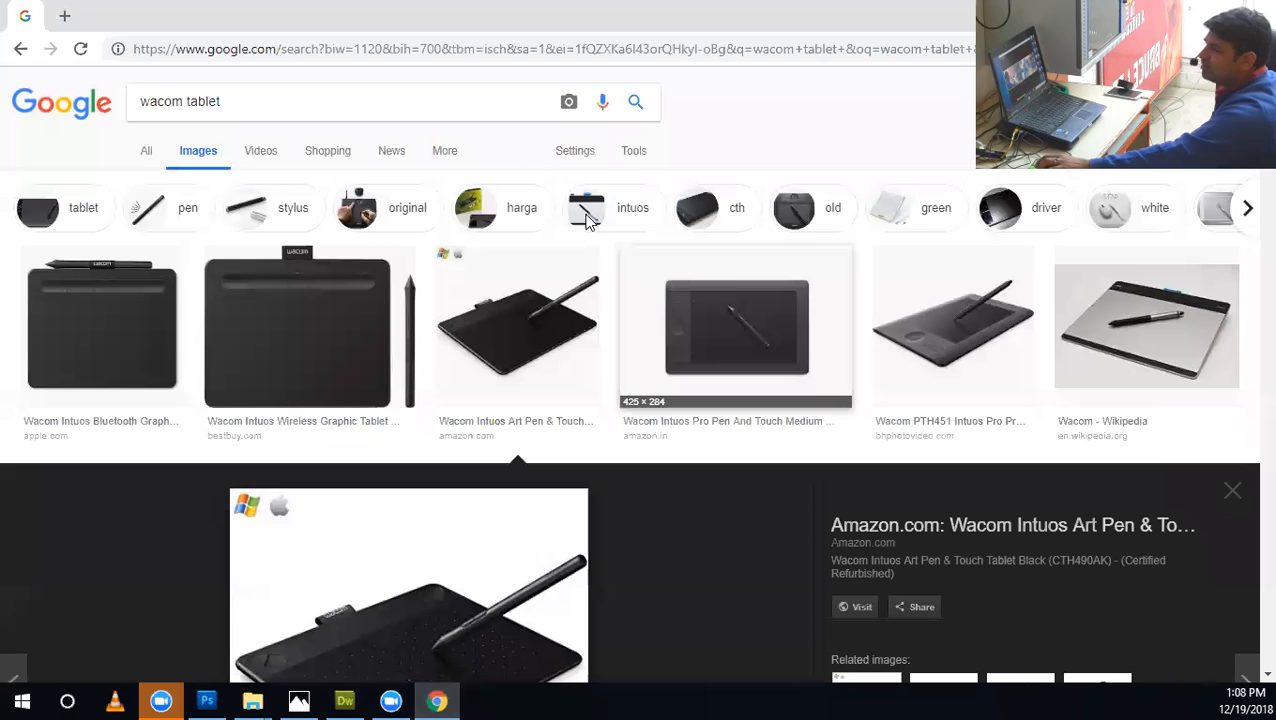
{"action": "triple_click", "coordinate": [461, 94]}
{"action": "key", "text": "BackSpace"}
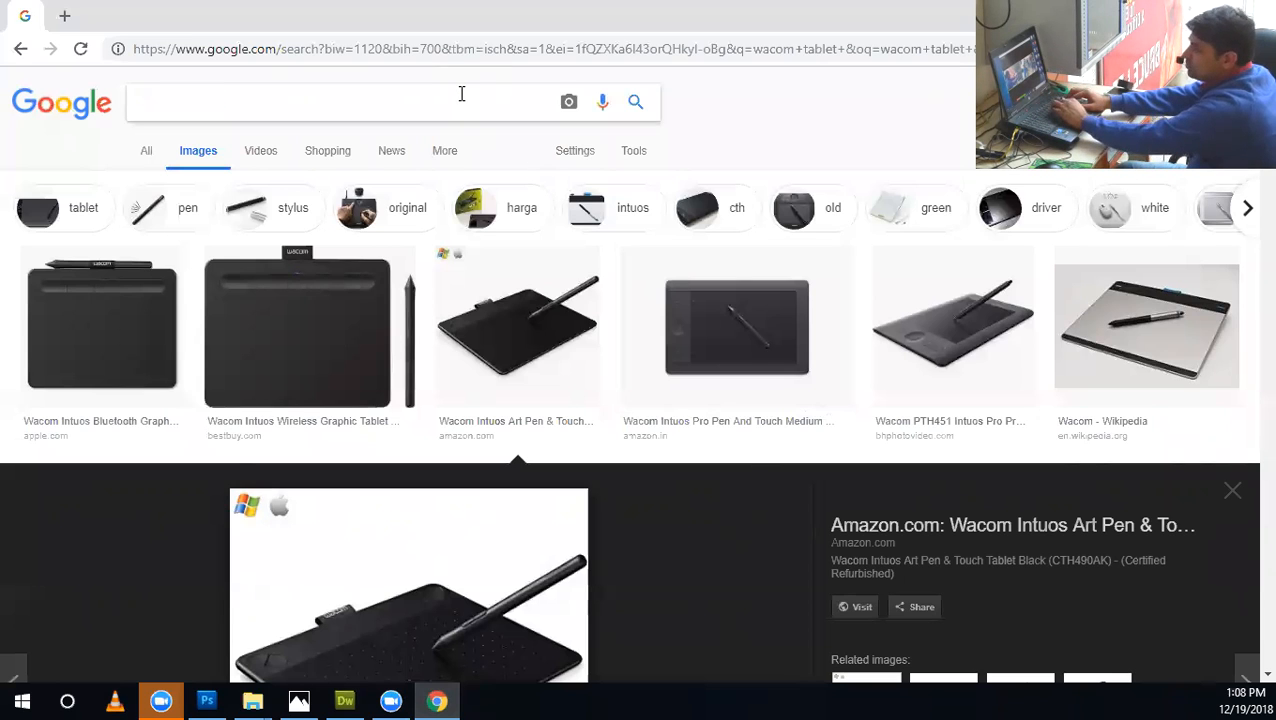
{"action": "type", "text": "styl"}
{"action": "triple_click", "coordinate": [461, 94]}
{"action": "key", "text": "BackSpace"}
{"action": "type", "text": "sty"}
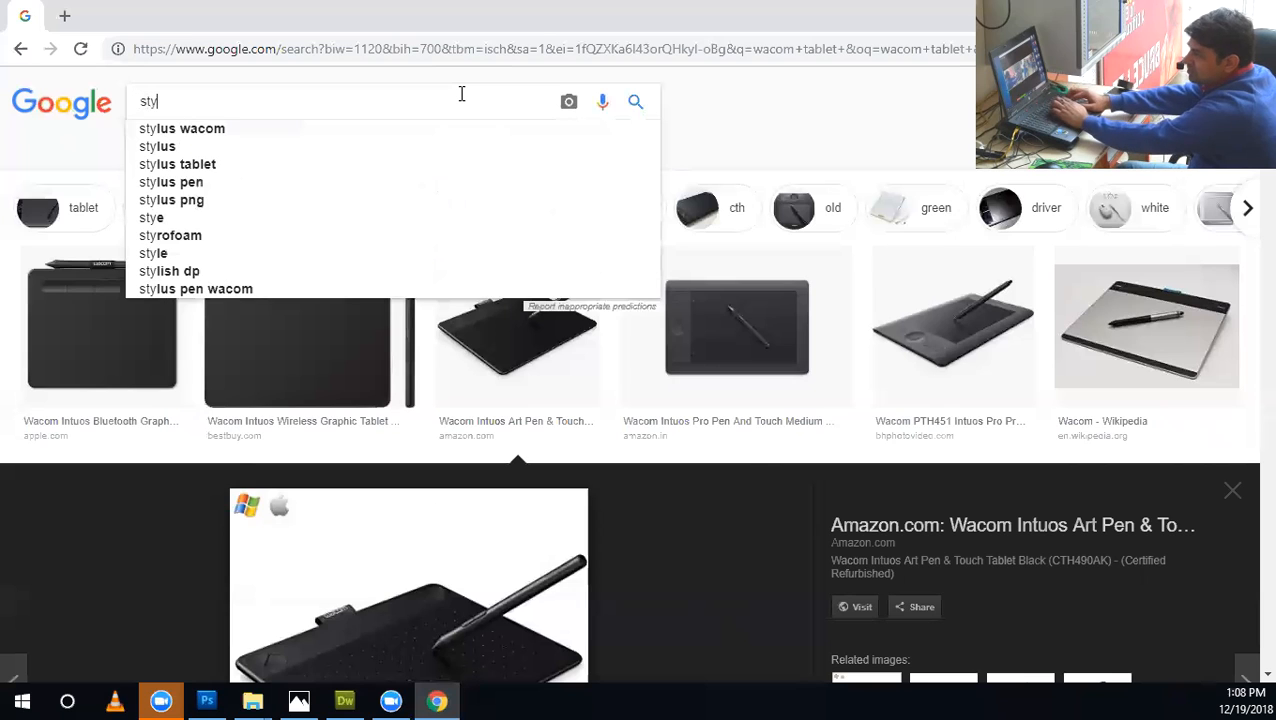
{"action": "key", "text": "BackSpace"}
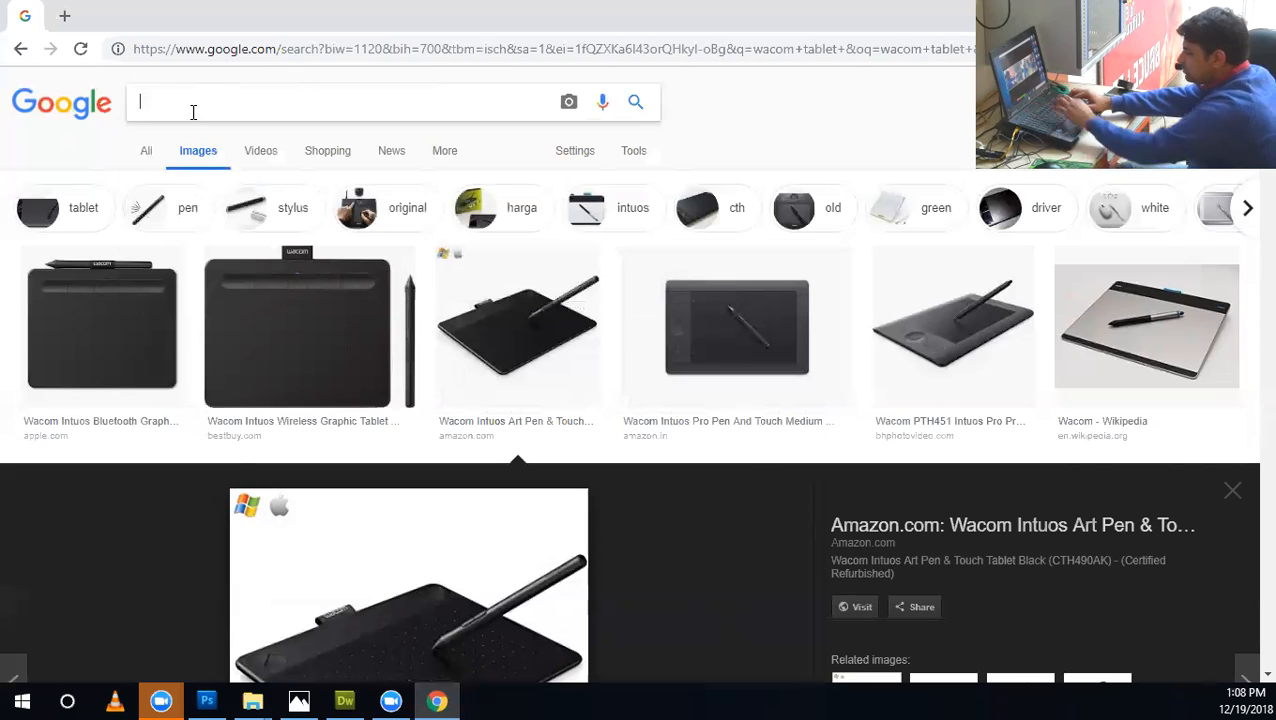
{"action": "type", "text": "stylus"}
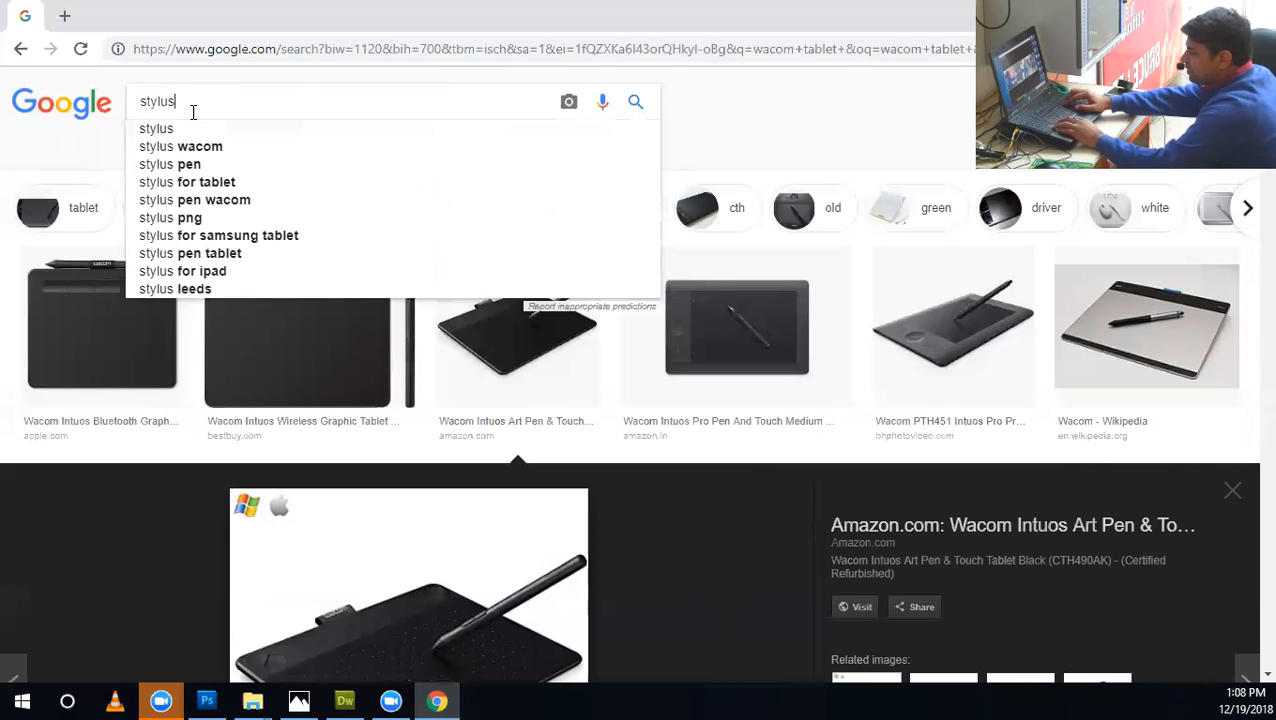
{"action": "key", "text": "Down"}
{"action": "key", "text": "Down"}
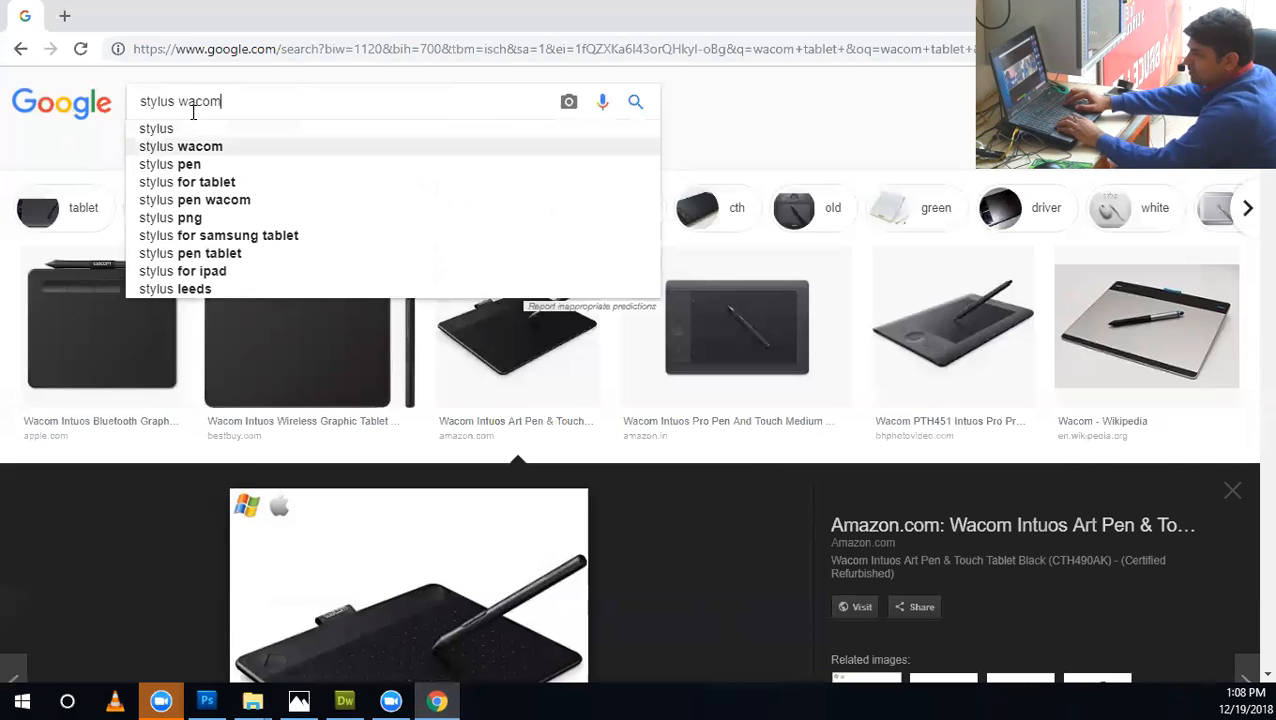
{"action": "key", "text": "Return"}
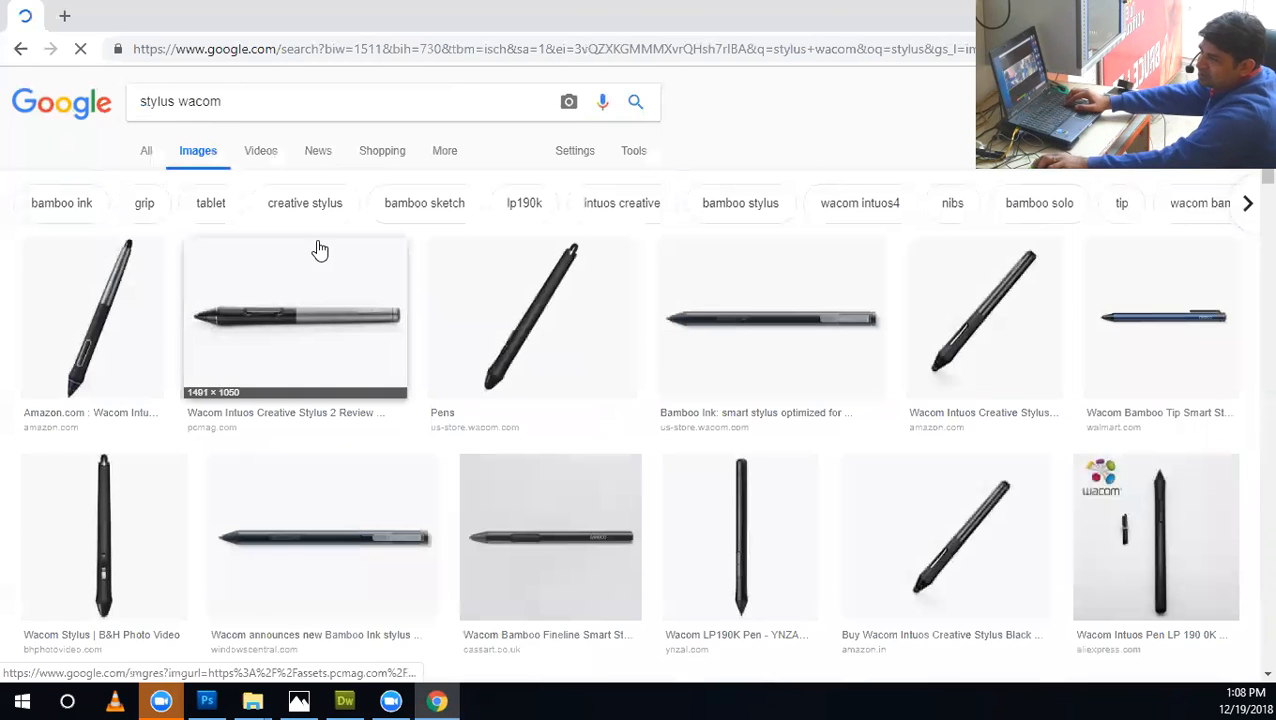
Browse the stylus images and refine the image search to "stylus wheel wacom".
{"action": "scroll", "coordinate": [318, 343], "scroll_direction": "down", "scroll_amount": 3}
{"action": "scroll", "coordinate": [316, 350], "scroll_direction": "down", "scroll_amount": 2}
{"action": "scroll", "coordinate": [270, 283], "scroll_direction": "up", "scroll_amount": 5}
{"action": "left_click", "coordinate": [253, 97]}
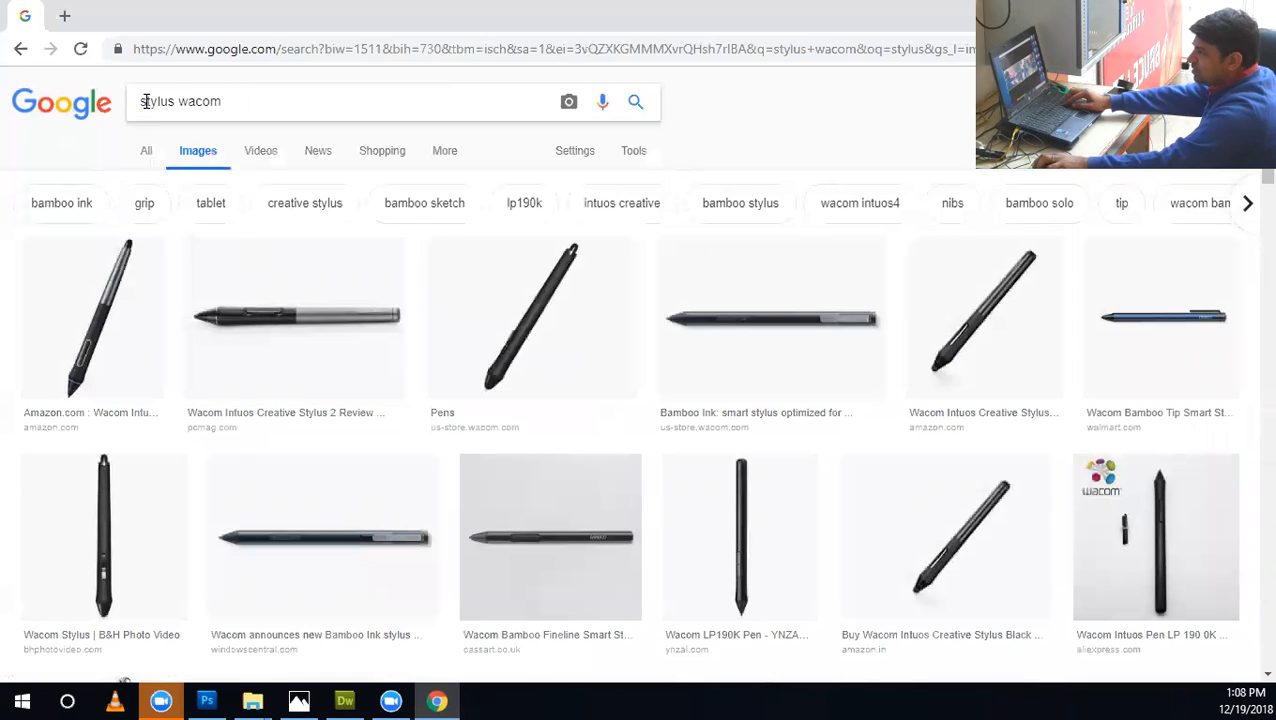
{"action": "type", "text": "whell"}
{"action": "key", "text": "Return"}
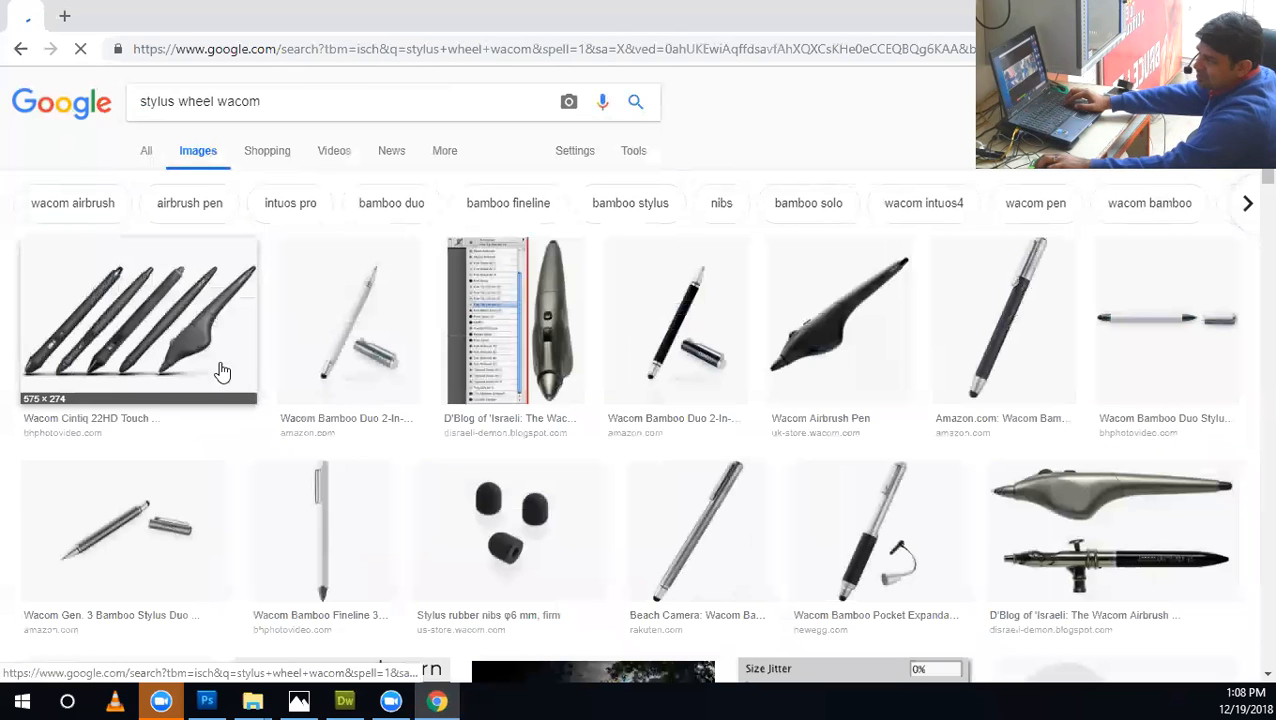
Preview the Wacom Airbrush Pen image and examine the wheel on its body.
{"action": "left_click", "coordinate": [815, 335]}
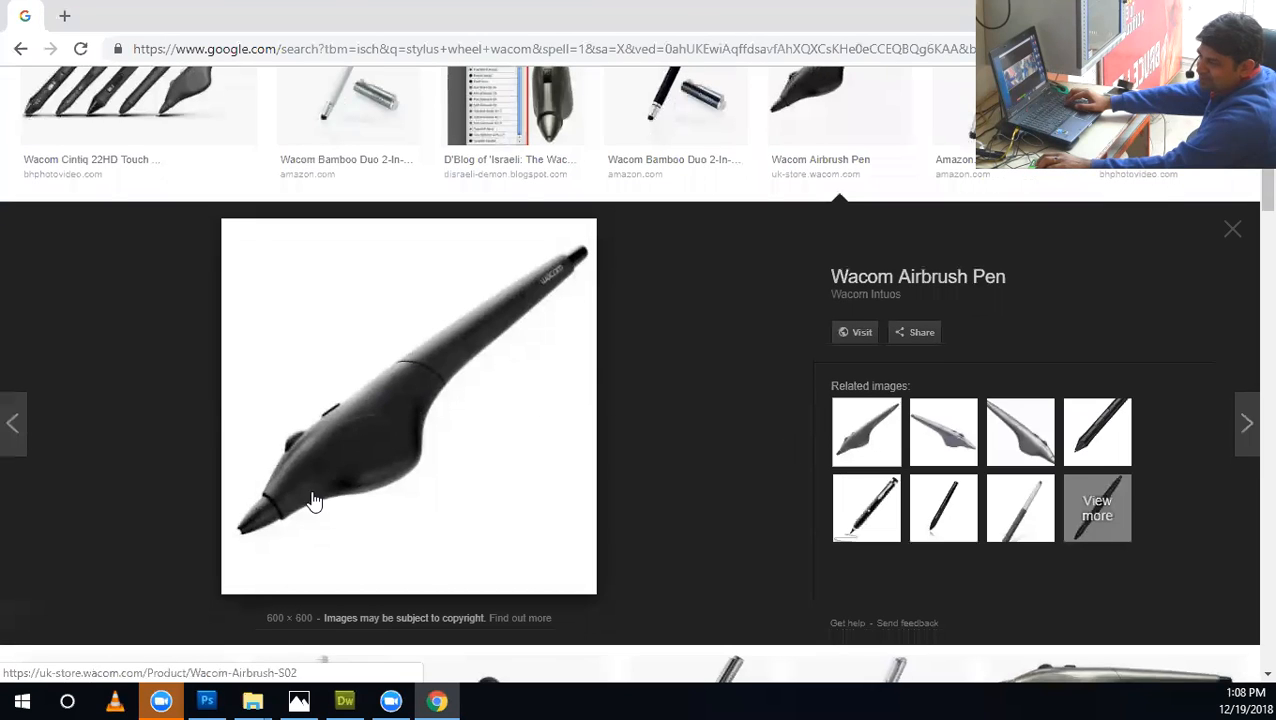
{"action": "scroll", "coordinate": [299, 456], "scroll_direction": "down", "scroll_amount": 2}
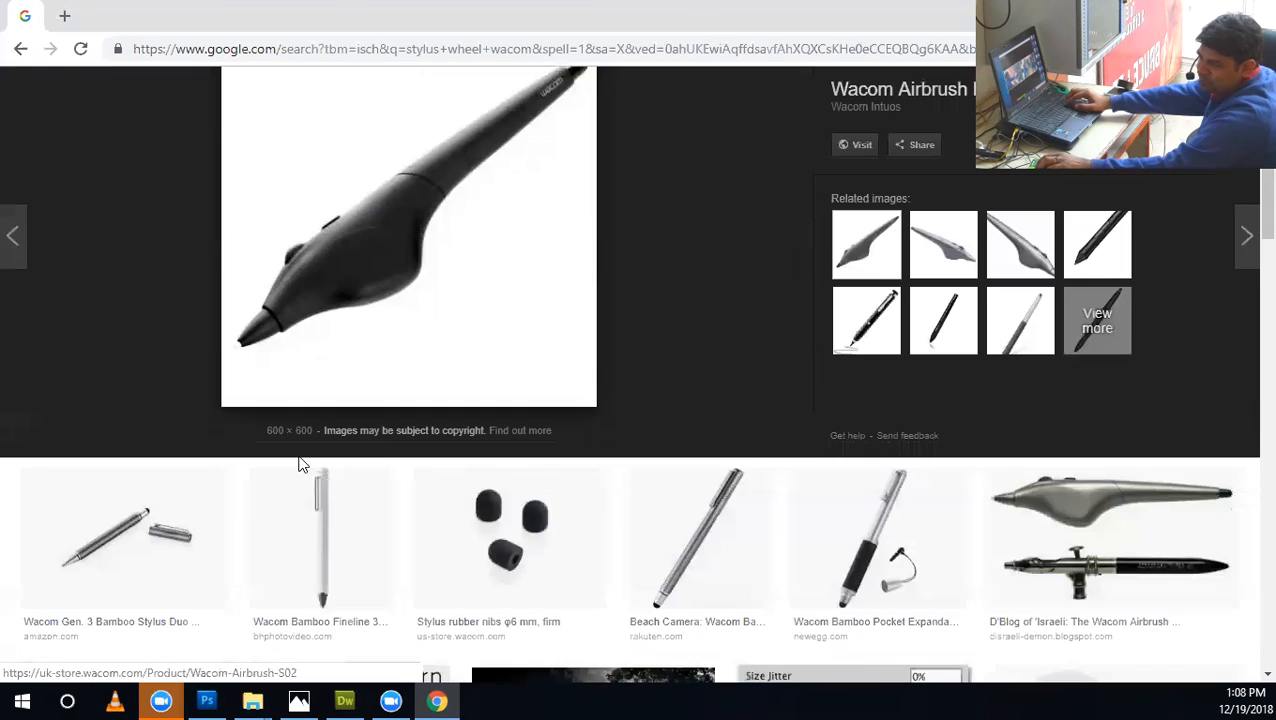
{"action": "scroll", "coordinate": [299, 464], "scroll_direction": "up", "scroll_amount": 1}
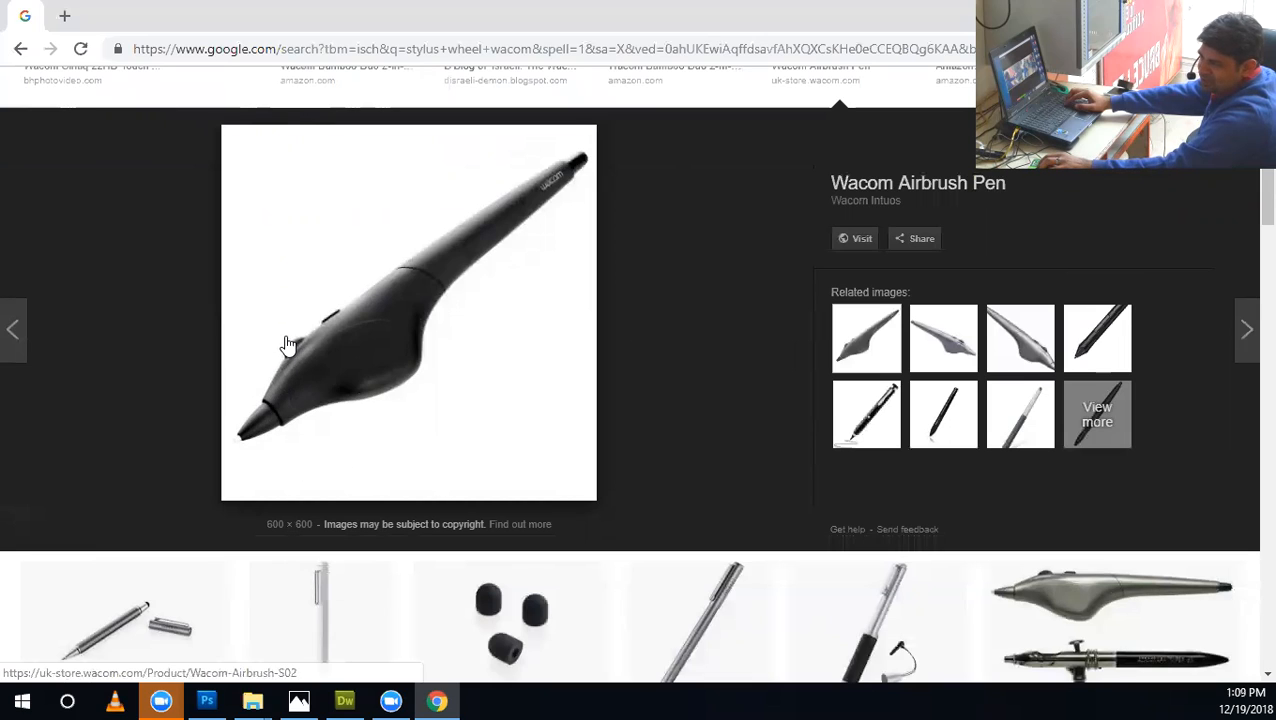
Switch back to Photoshop and set the Size Jitter control to Stylus Wheel.
{"action": "left_click", "coordinate": [212, 700]}
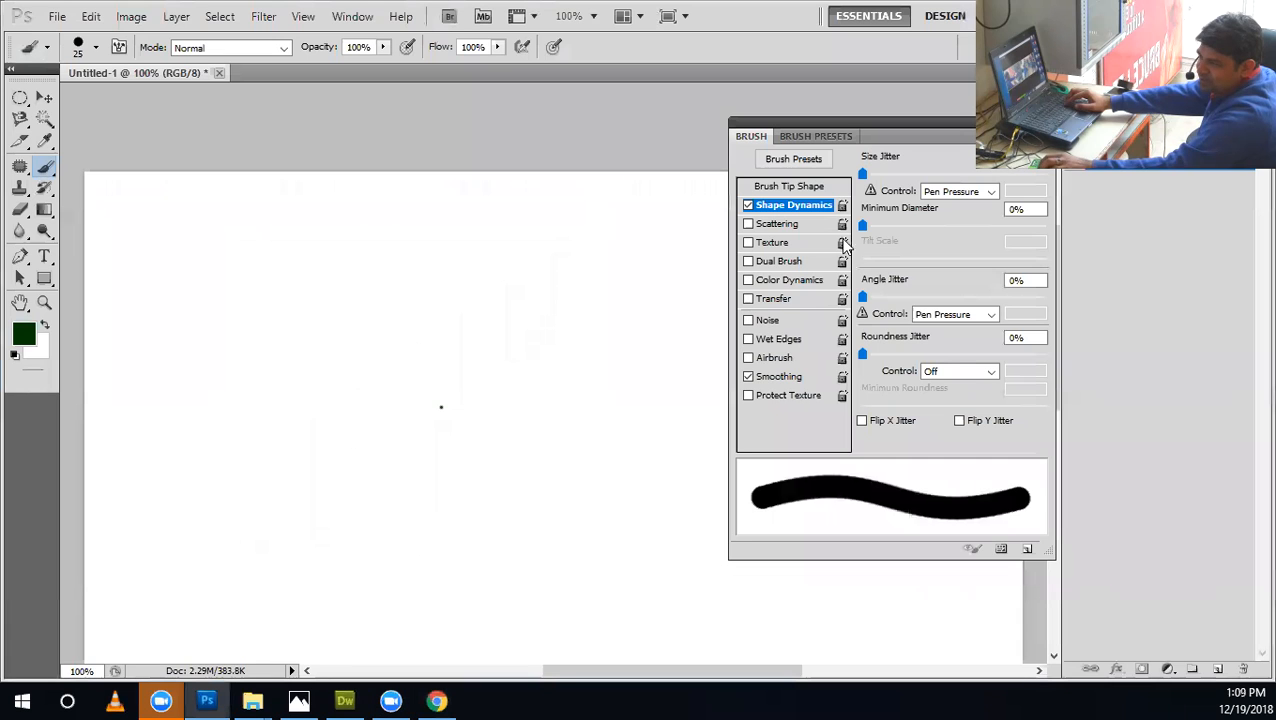
{"action": "left_click", "coordinate": [945, 192]}
{"action": "left_click", "coordinate": [941, 267]}
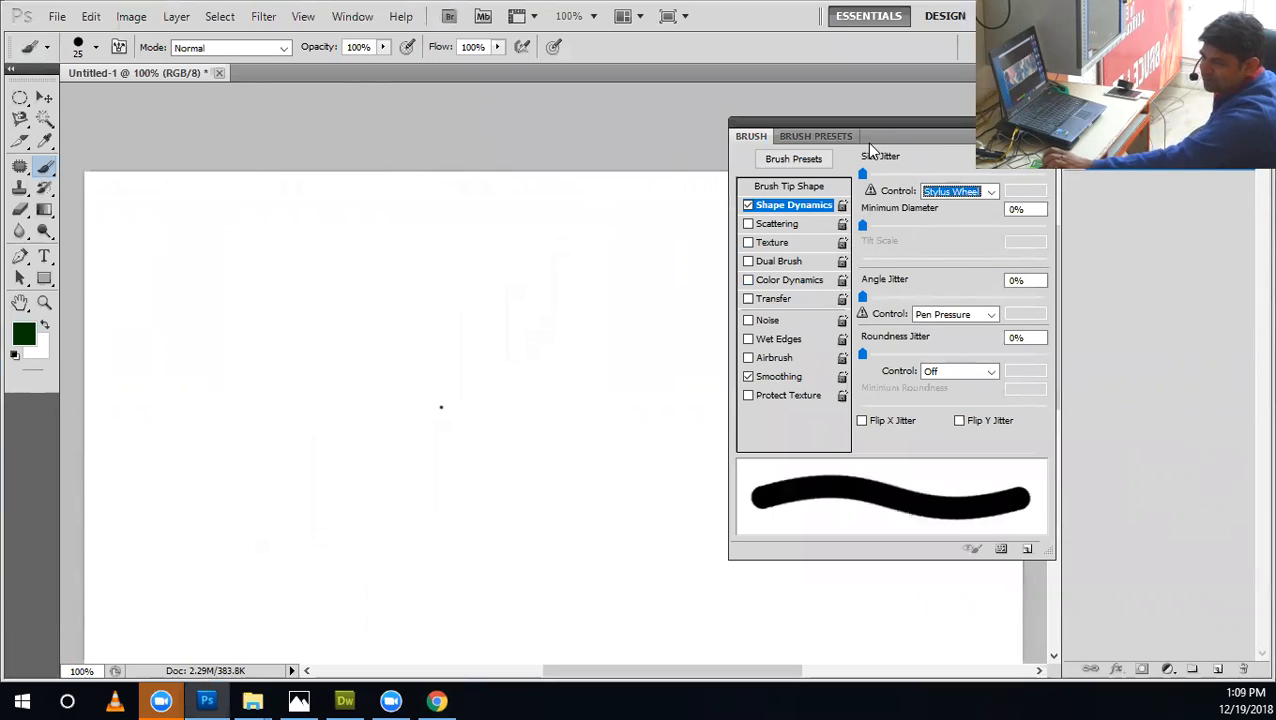
Review the Size Jitter control options and set the control to Off.
{"action": "left_click", "coordinate": [968, 191]}
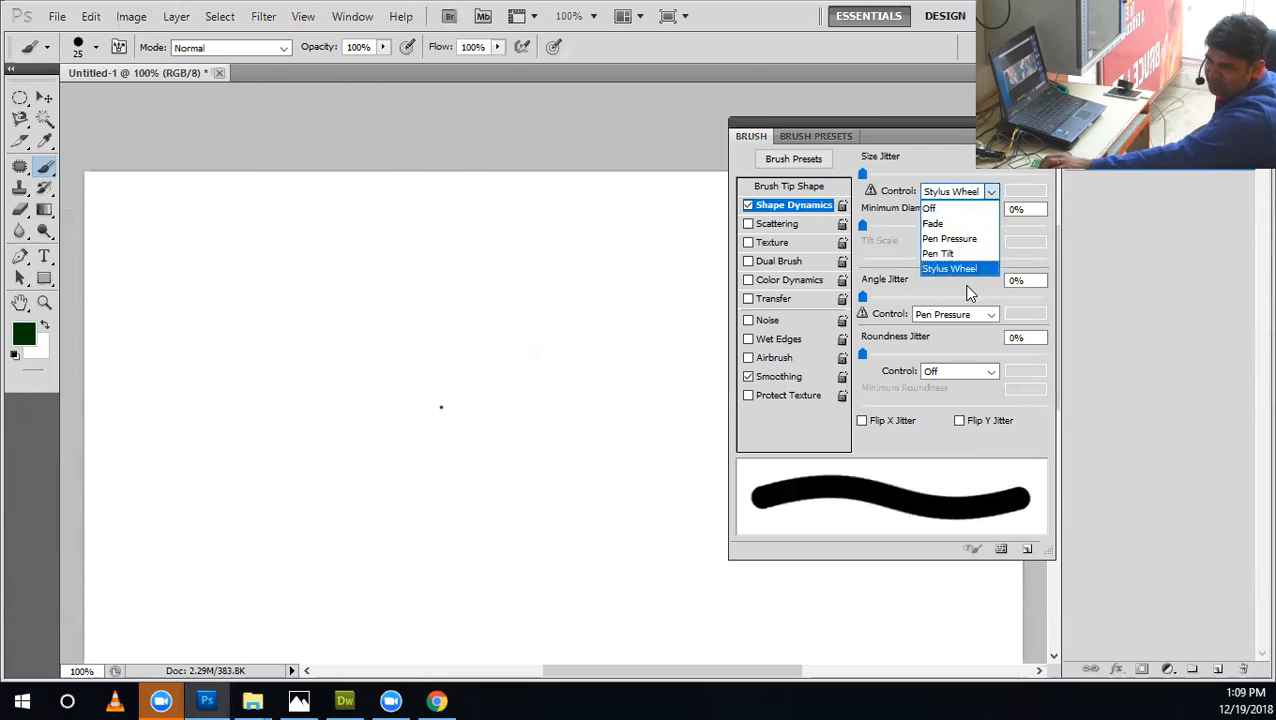
{"action": "left_click", "coordinate": [914, 198]}
{"action": "left_click", "coordinate": [938, 192]}
{"action": "left_click", "coordinate": [933, 211]}
{"action": "left_click", "coordinate": [938, 194]}
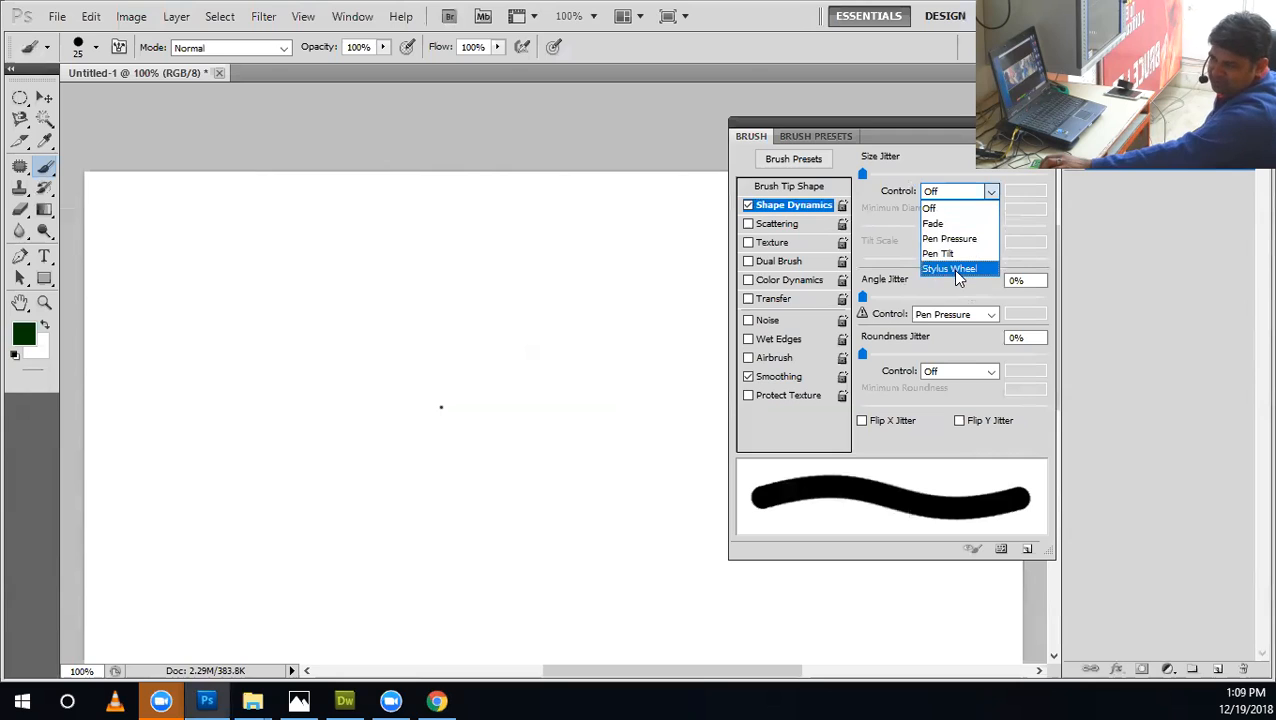
{"action": "left_click", "coordinate": [935, 208]}
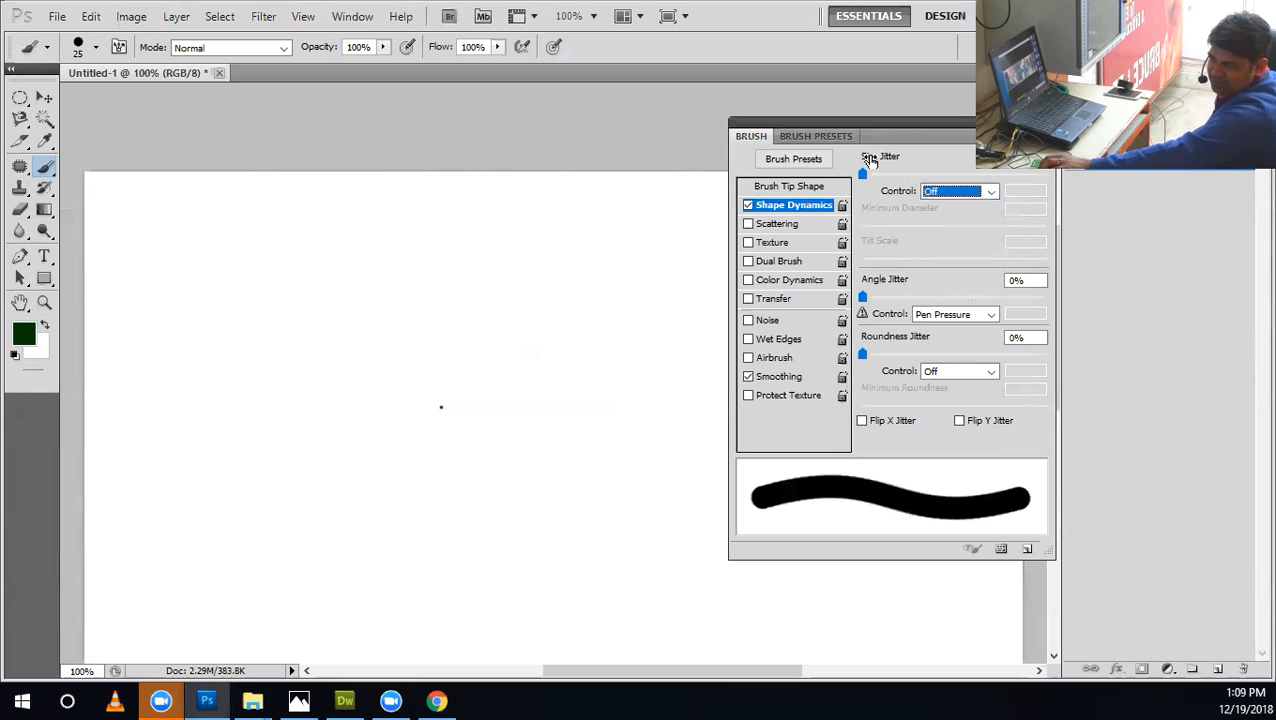
{"action": "mouse_move", "coordinate": [882, 177]}
{"action": "left_mouse_down"}
{"action": "mouse_move", "coordinate": [983, 172]}
{"action": "mouse_move", "coordinate": [828, 188]}
{"action": "left_mouse_up"}
{"action": "left_click_drag", "start_coordinate": [1028, 320], "coordinate": [748, 284]}
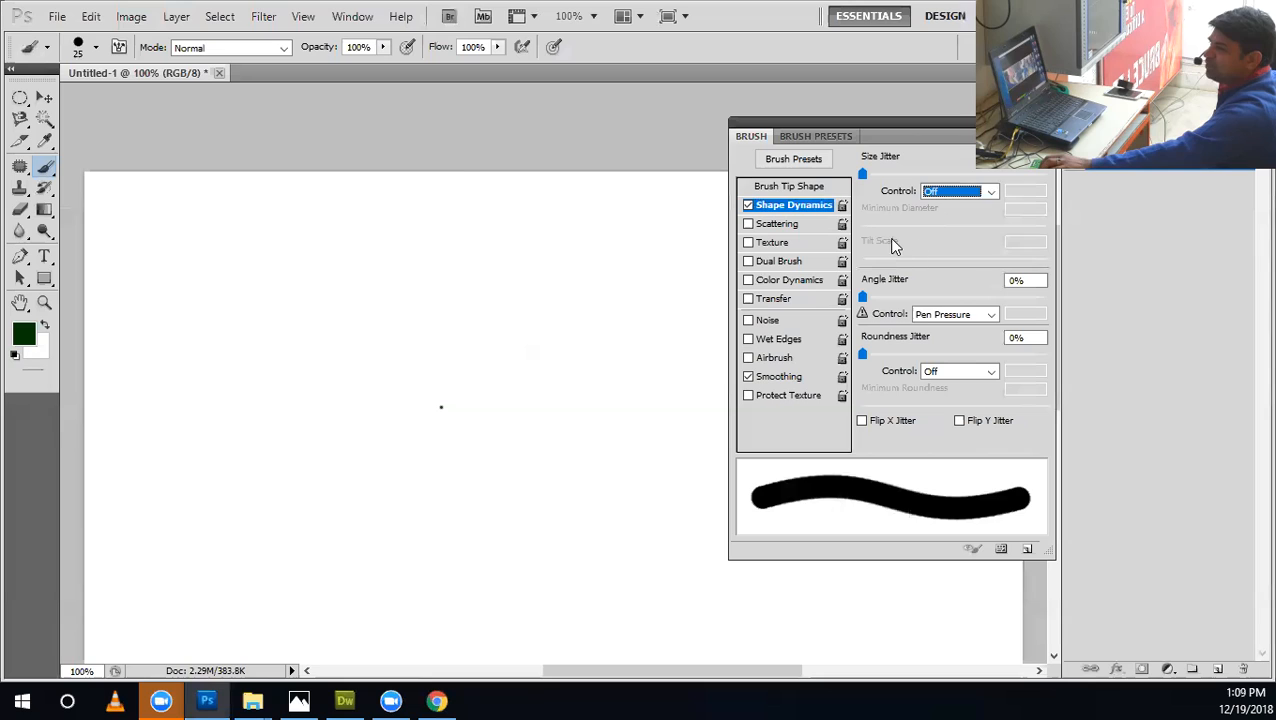
{"action": "left_click", "coordinate": [953, 192]}
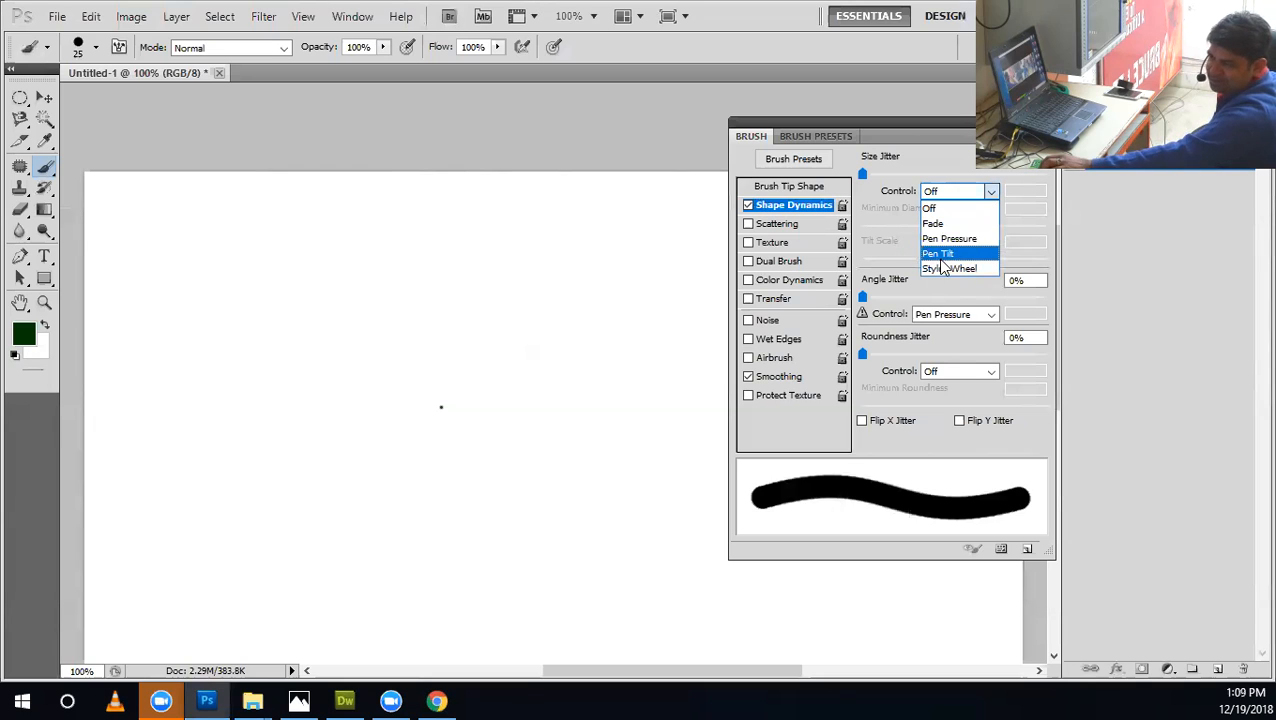
{"action": "left_click", "coordinate": [868, 300]}
{"action": "left_click_drag", "start_coordinate": [1067, 318], "coordinate": [697, 284]}
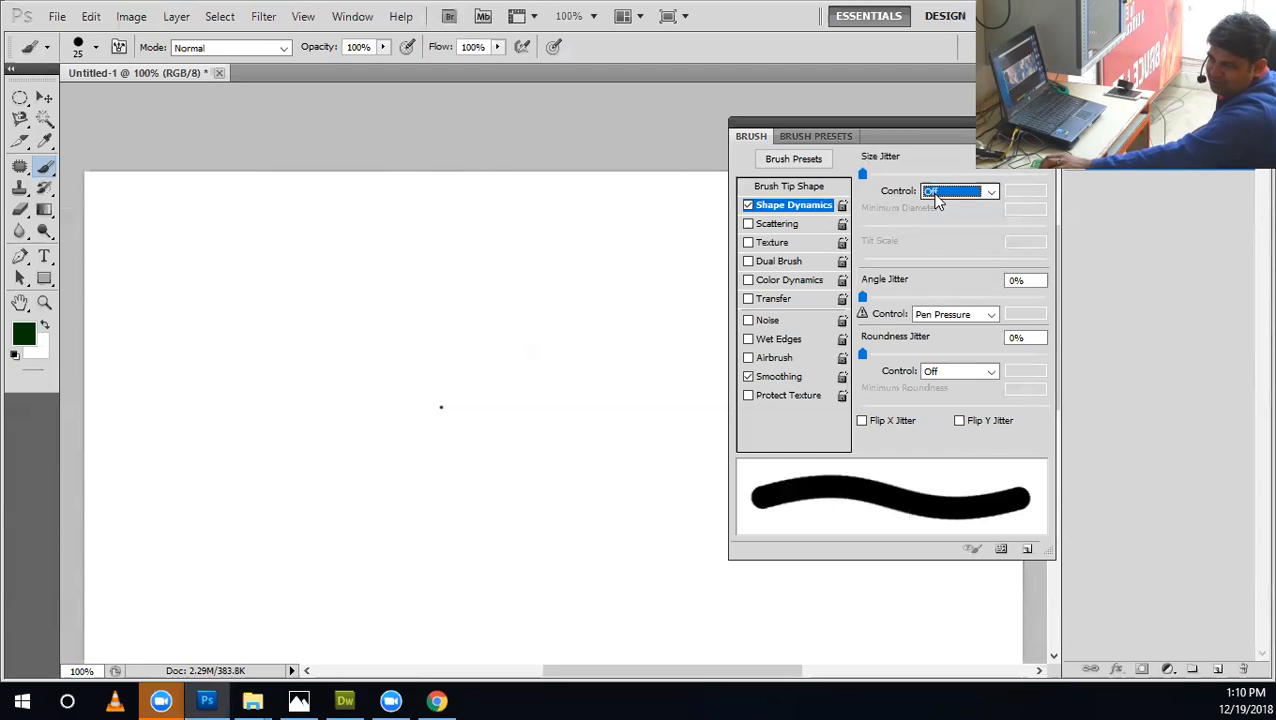
{"action": "left_click", "coordinate": [816, 136]}
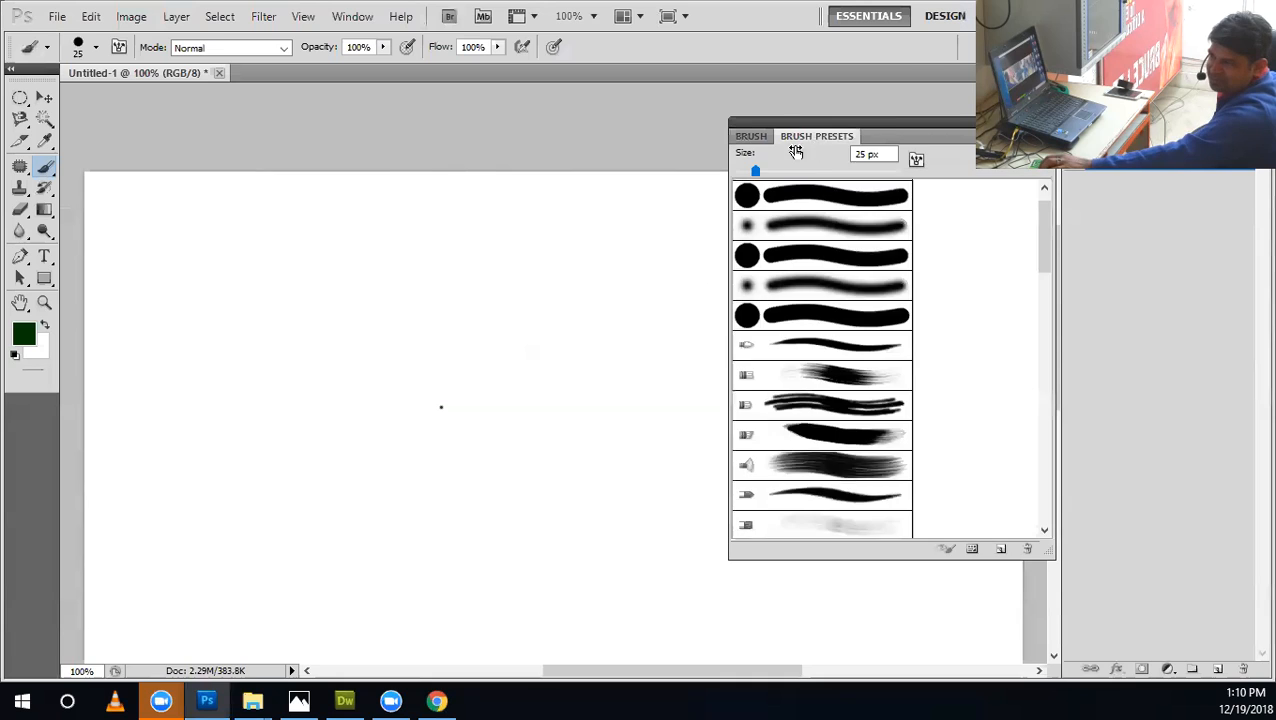
{"action": "left_click", "coordinate": [752, 137]}
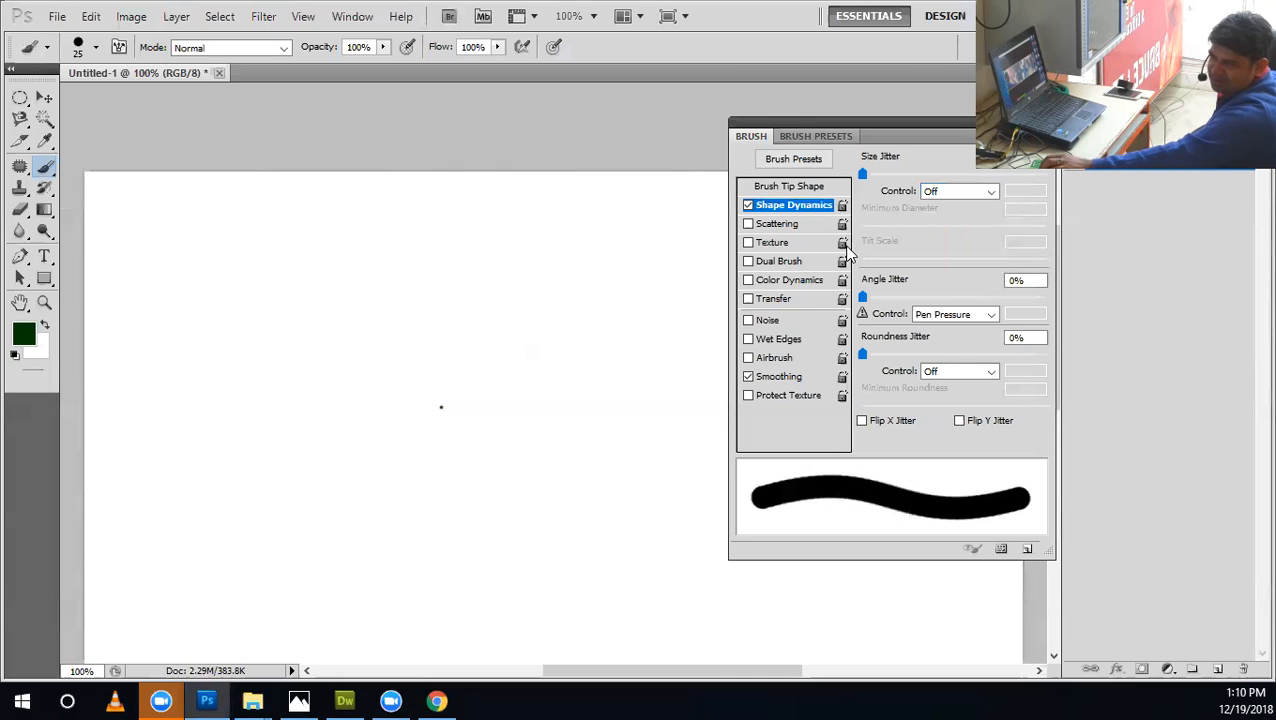
{"action": "left_click_drag", "start_coordinate": [988, 301], "coordinate": [600, 256]}
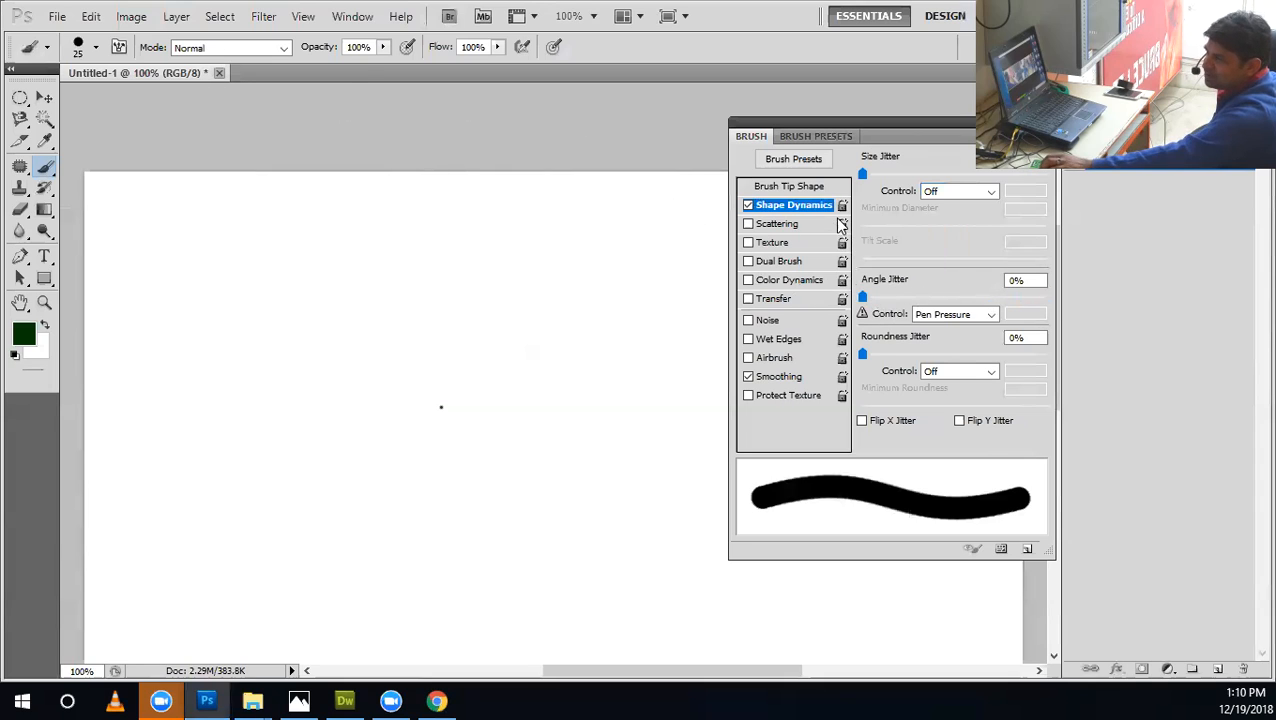
Choose the curved grass-blade brush tip labelled 112 and reduce its size to 51 px.
{"action": "left_click", "coordinate": [823, 183]}
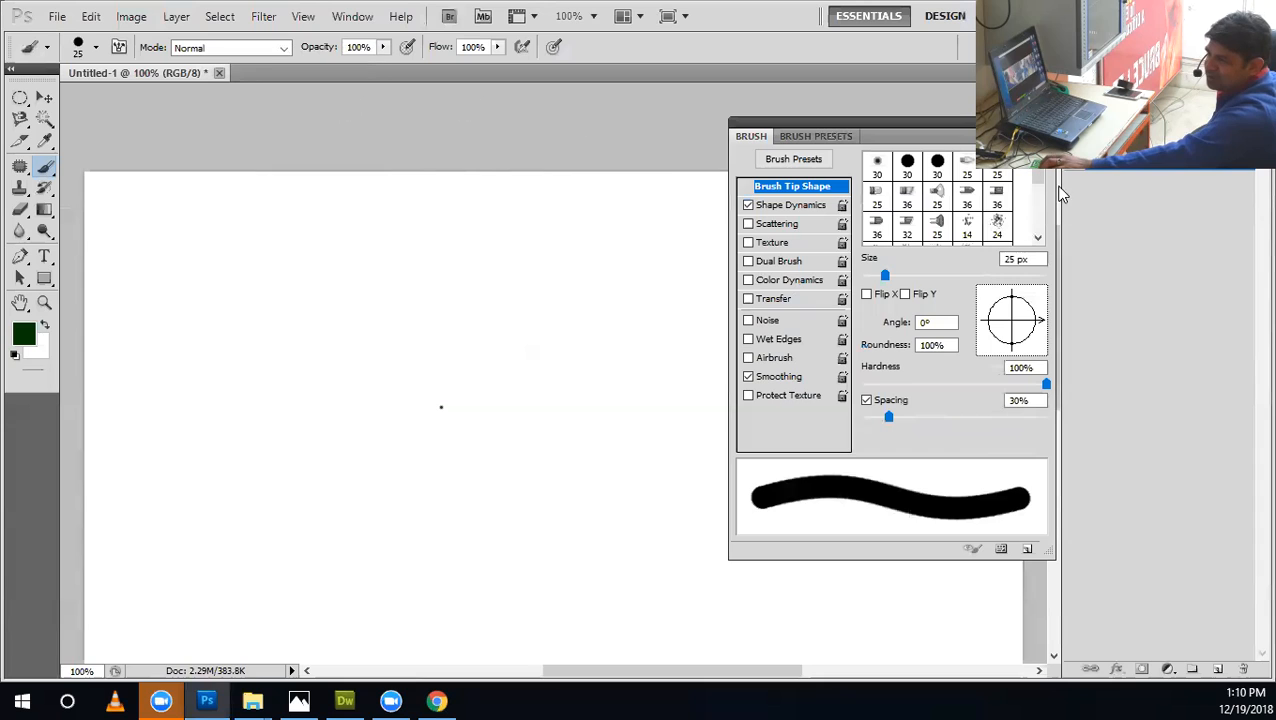
{"action": "mouse_move", "coordinate": [1040, 180]}
{"action": "left_mouse_down"}
{"action": "mouse_move", "coordinate": [1042, 207]}
{"action": "mouse_move", "coordinate": [1040, 194]}
{"action": "left_mouse_up"}
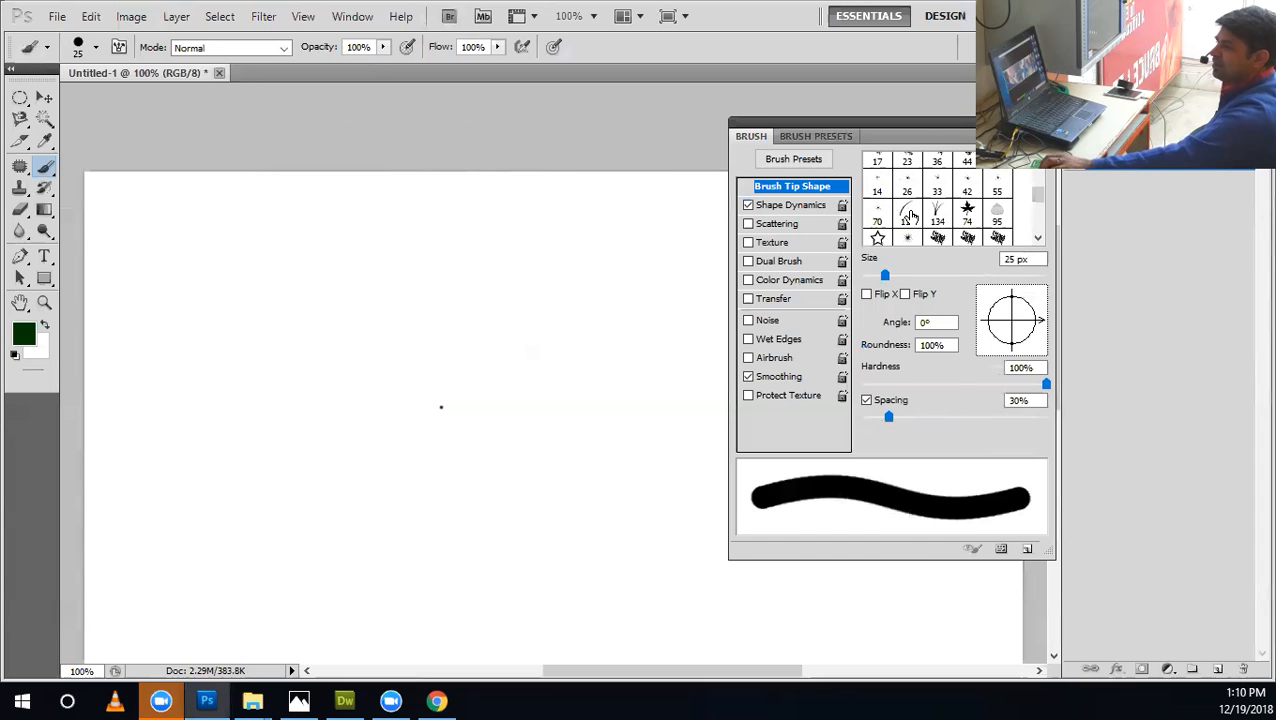
{"action": "left_click", "coordinate": [907, 214]}
{"action": "left_click", "coordinate": [780, 205]}
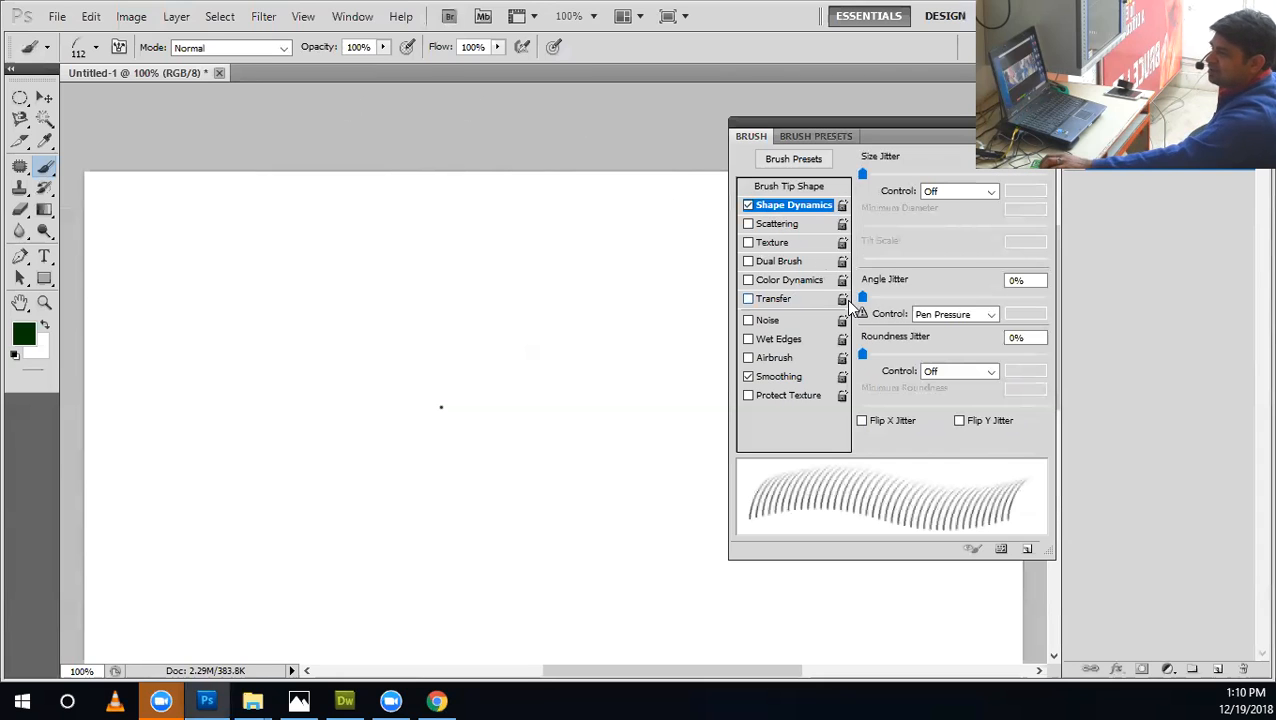
{"action": "left_click", "coordinate": [800, 187]}
{"action": "mouse_move", "coordinate": [957, 280]}
{"action": "left_mouse_down"}
{"action": "mouse_move", "coordinate": [848, 288]}
{"action": "mouse_move", "coordinate": [940, 285]}
{"action": "mouse_move", "coordinate": [876, 290]}
{"action": "mouse_move", "coordinate": [912, 244]}
{"action": "left_mouse_up"}
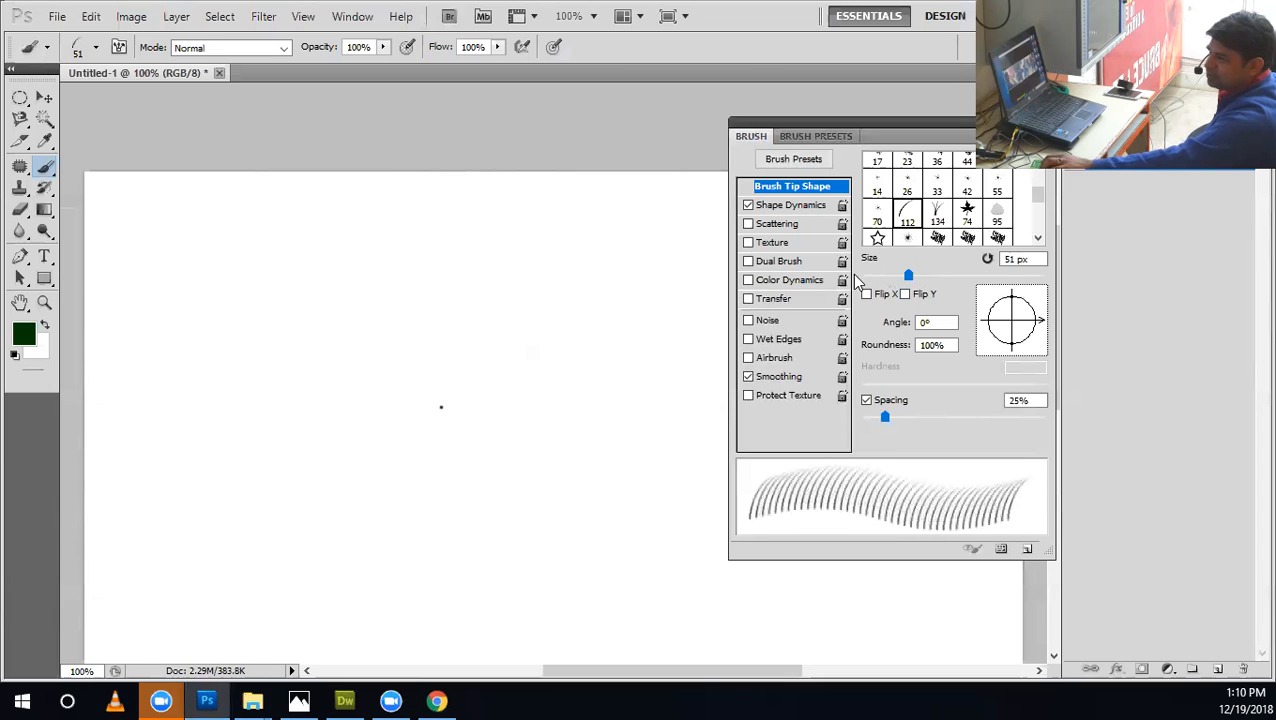
Compare grass strokes painted with Size Jitter at its minimum and its maximum, and undo the sample strokes.
{"action": "left_click", "coordinate": [813, 207]}
{"action": "mouse_move", "coordinate": [866, 170]}
{"action": "left_mouse_down"}
{"action": "mouse_move", "coordinate": [1036, 192]}
{"action": "mouse_move", "coordinate": [862, 190]}
{"action": "left_mouse_up"}
{"action": "mouse_move", "coordinate": [478, 254]}
{"action": "left_mouse_down"}
{"action": "mouse_move", "coordinate": [457, 297]}
{"action": "mouse_move", "coordinate": [175, 308]}
{"action": "left_mouse_up"}
{"action": "left_click_drag", "start_coordinate": [925, 178], "coordinate": [1035, 175]}
{"action": "mouse_move", "coordinate": [336, 375]}
{"action": "left_mouse_down"}
{"action": "mouse_move", "coordinate": [340, 400]}
{"action": "mouse_move", "coordinate": [310, 420]}
{"action": "mouse_move", "coordinate": [347, 419]}
{"action": "mouse_move", "coordinate": [225, 472]}
{"action": "mouse_move", "coordinate": [612, 466]}
{"action": "left_mouse_up"}
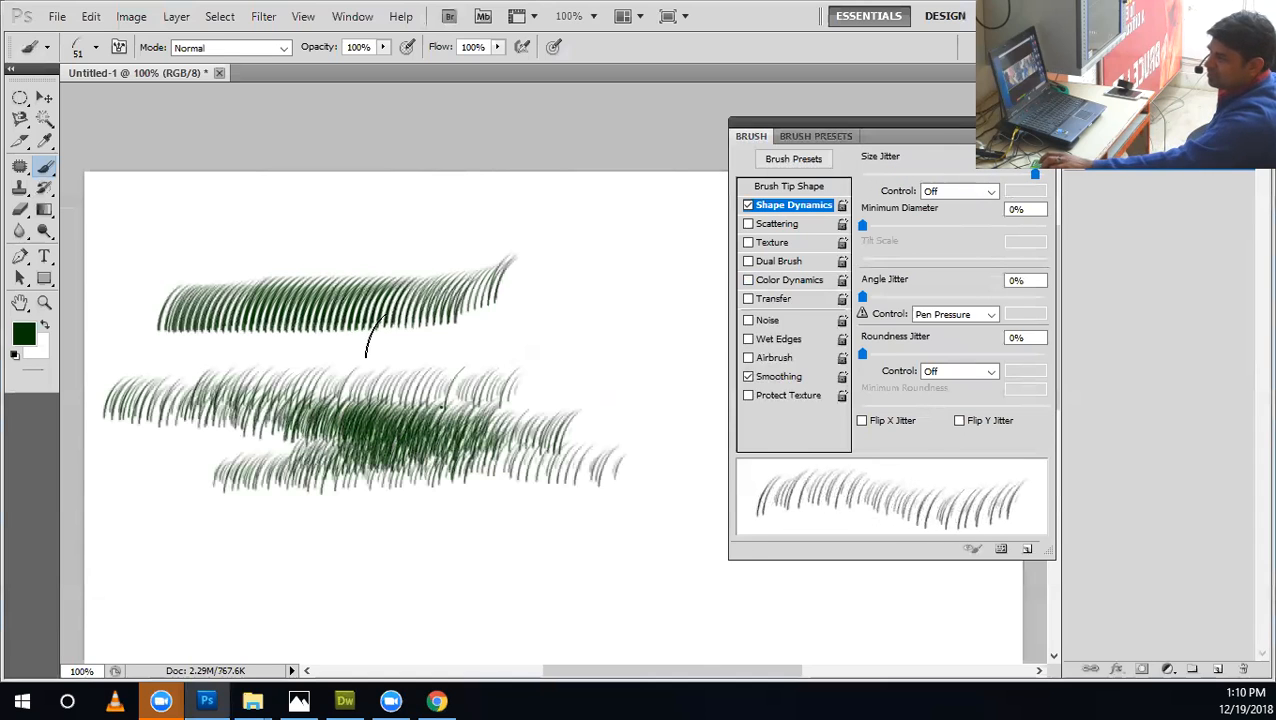
{"action": "key", "text": "ctrl+z"}
{"action": "key", "text": "ctrl+alt+z"}
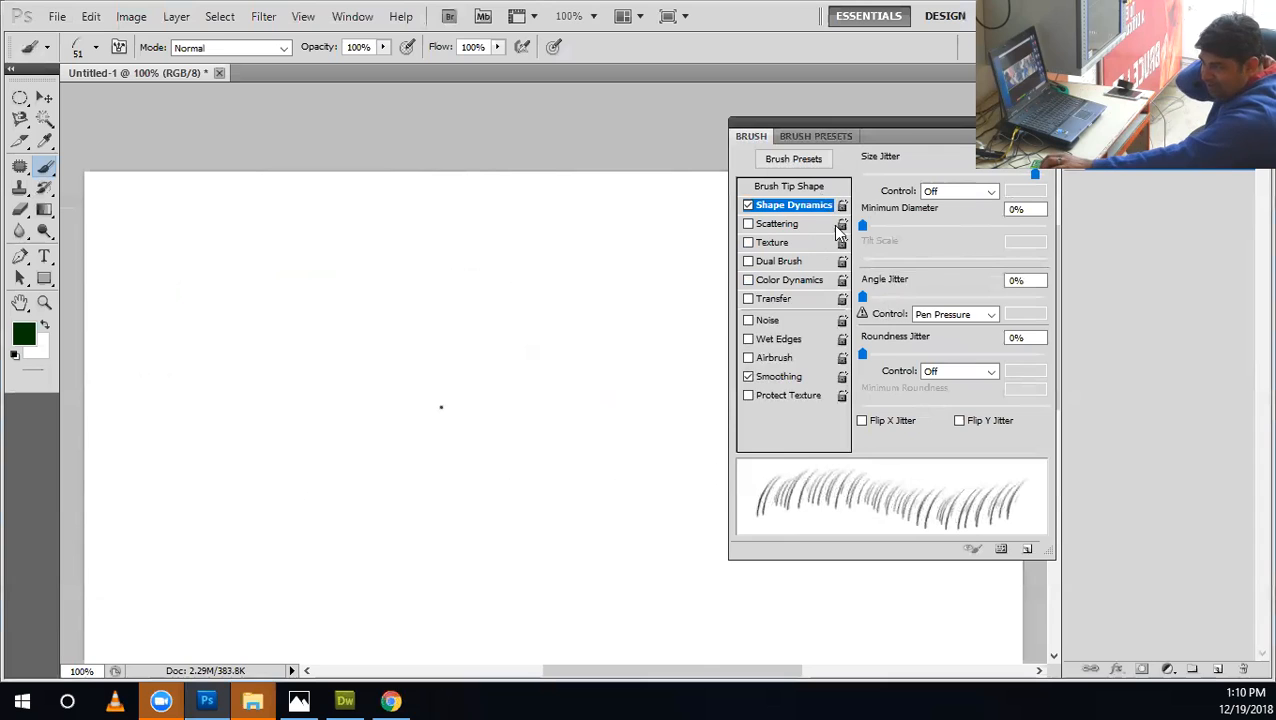
Rotate the grass brush tip to an angle of 22° and return to the Shape Dynamics settings.
{"action": "left_click", "coordinate": [817, 186]}
{"action": "mouse_move", "coordinate": [1037, 340]}
{"action": "left_mouse_down"}
{"action": "mouse_move", "coordinate": [1033, 300]}
{"action": "mouse_move", "coordinate": [1036, 337]}
{"action": "mouse_move", "coordinate": [1039, 312]}
{"action": "left_mouse_up"}
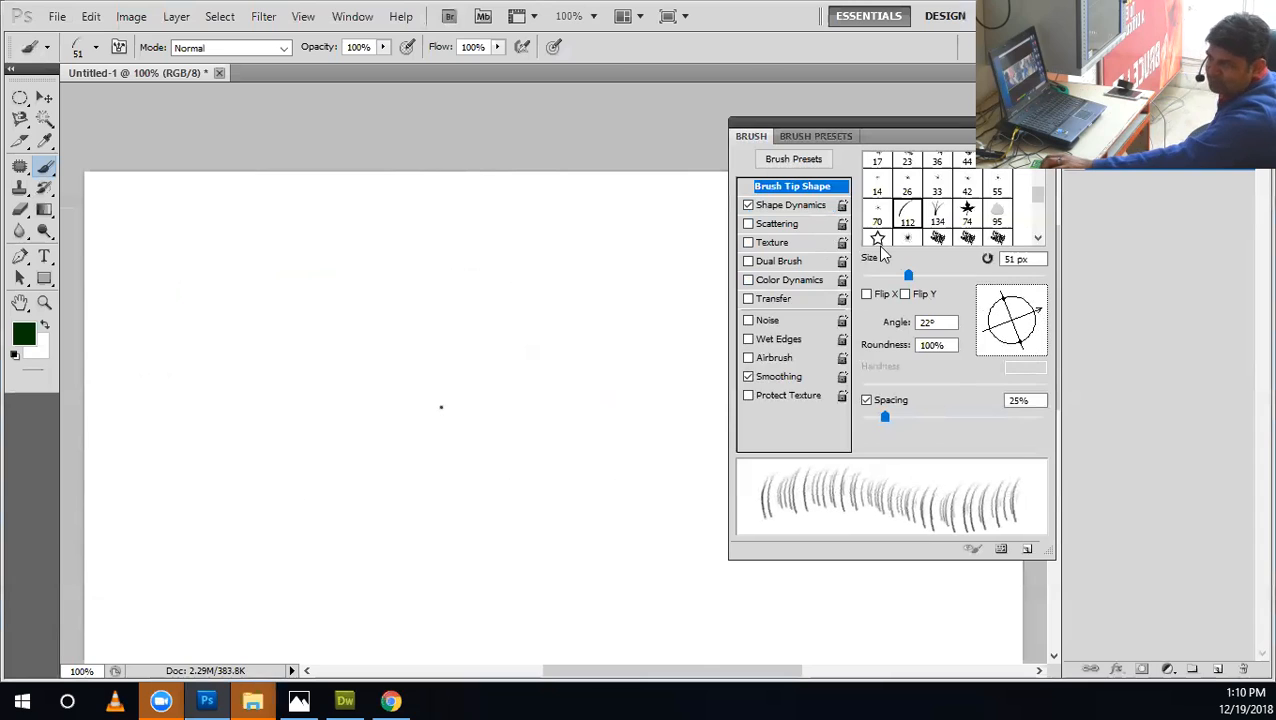
{"action": "left_click", "coordinate": [814, 208]}
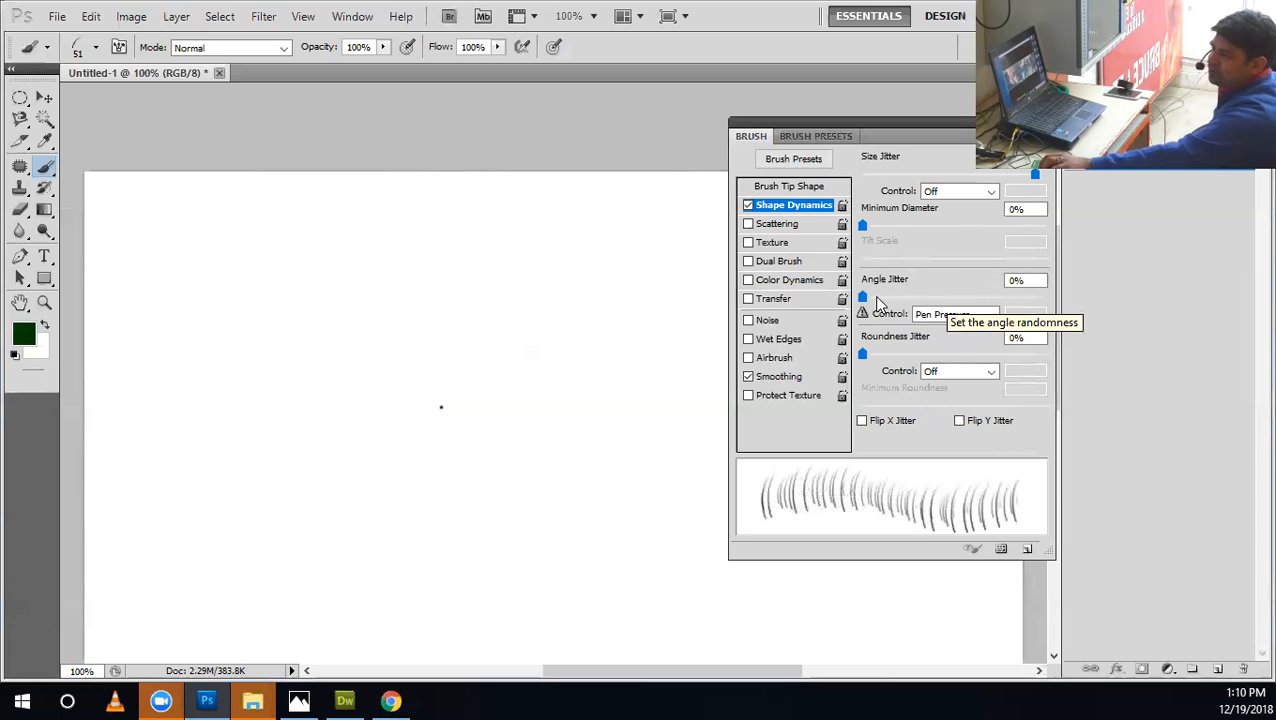
Try an Angle Jitter of 15% in the stroke preview and reset it to 0%.
{"action": "mouse_move", "coordinate": [862, 296]}
{"action": "left_mouse_down"}
{"action": "mouse_move", "coordinate": [987, 313]}
{"action": "mouse_move", "coordinate": [888, 313]}
{"action": "left_mouse_up"}
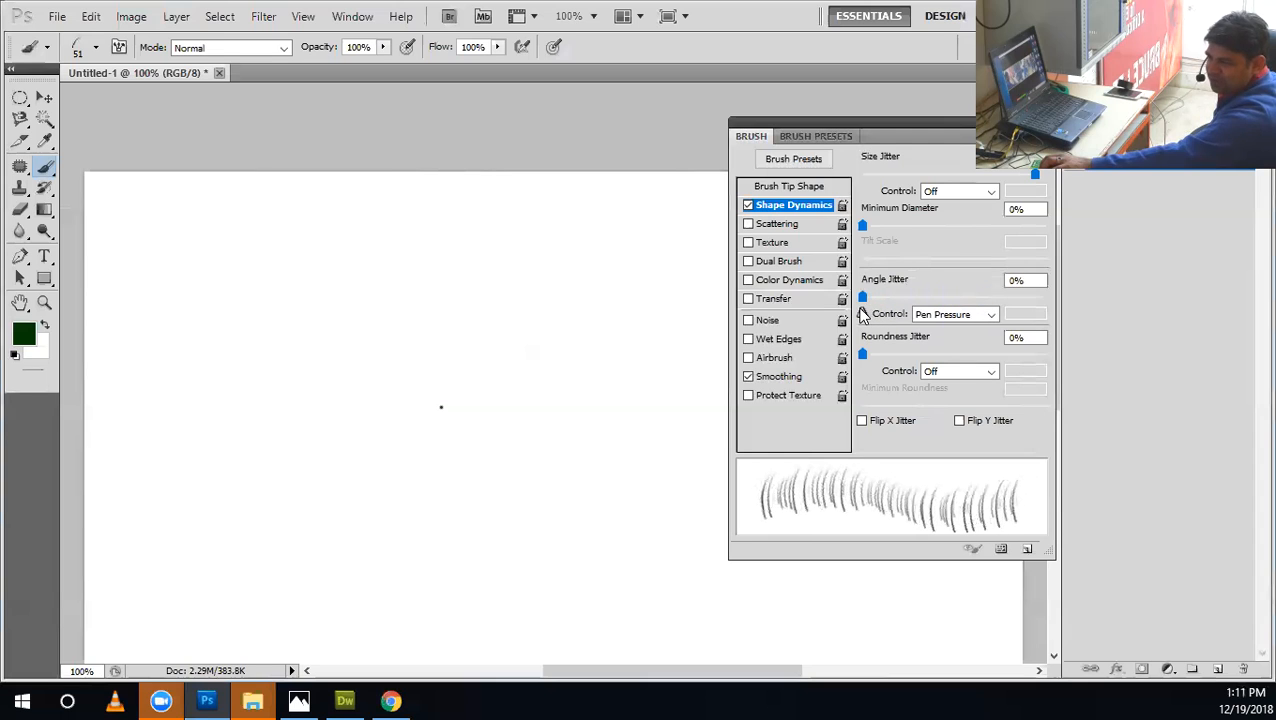
{"action": "mouse_move", "coordinate": [870, 312]}
{"action": "left_mouse_down"}
{"action": "mouse_move", "coordinate": [884, 313]}
{"action": "mouse_move", "coordinate": [860, 318]}
{"action": "mouse_move", "coordinate": [893, 316]}
{"action": "left_mouse_up"}
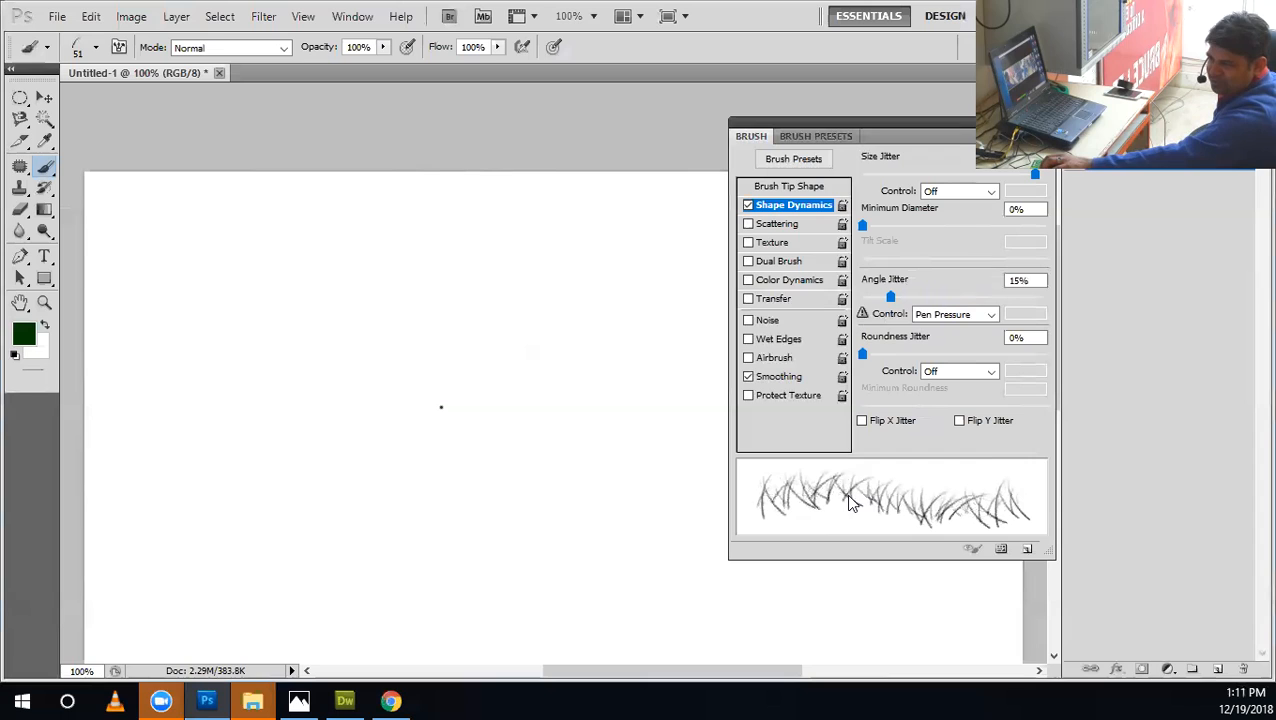
{"action": "mouse_move", "coordinate": [891, 300]}
{"action": "left_mouse_down"}
{"action": "mouse_move", "coordinate": [864, 310]}
{"action": "mouse_move", "coordinate": [886, 296]}
{"action": "mouse_move", "coordinate": [922, 318]}
{"action": "mouse_move", "coordinate": [862, 312]}
{"action": "mouse_move", "coordinate": [922, 332]}
{"action": "mouse_move", "coordinate": [862, 314]}
{"action": "mouse_move", "coordinate": [885, 330]}
{"action": "mouse_move", "coordinate": [862, 298]}
{"action": "left_mouse_up"}
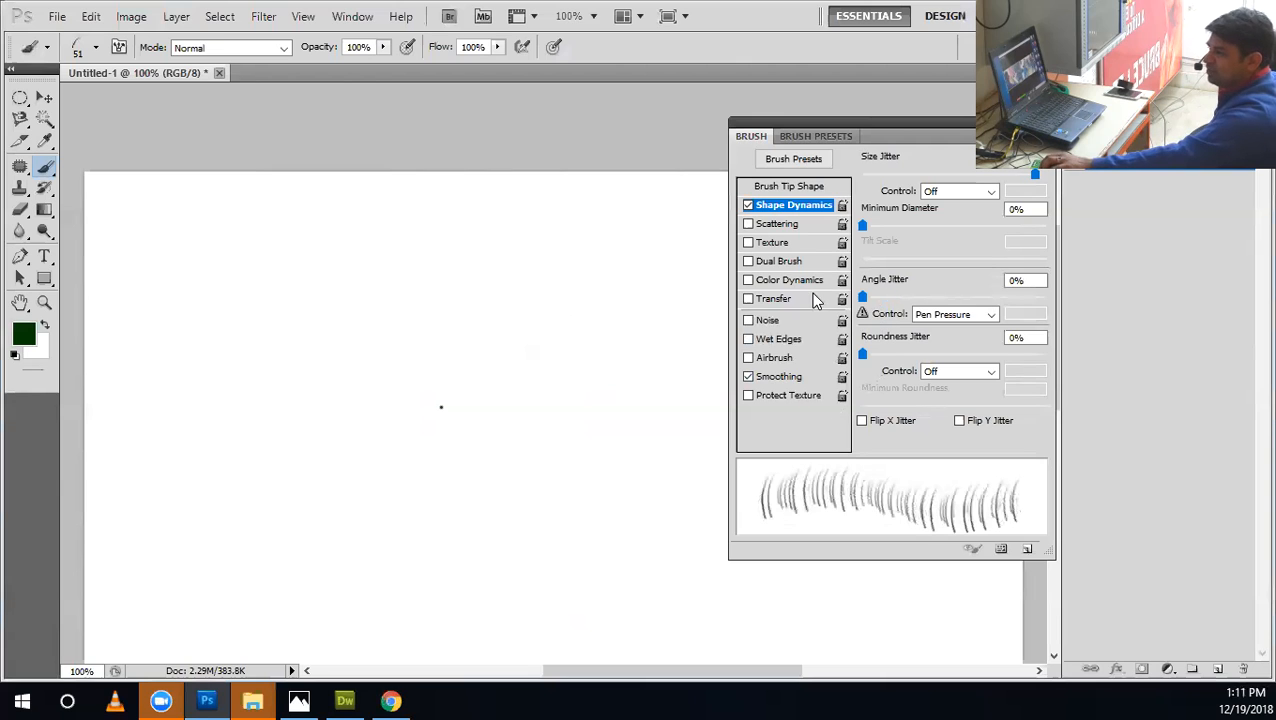
Paint comparison grass strokes on the canvas with Angle Jitter at 0% and at 9%.
{"action": "mouse_move", "coordinate": [305, 313]}
{"action": "left_mouse_down"}
{"action": "mouse_move", "coordinate": [575, 365]}
{"action": "mouse_move", "coordinate": [362, 345]}
{"action": "mouse_move", "coordinate": [379, 370]}
{"action": "mouse_move", "coordinate": [460, 405]}
{"action": "left_mouse_up"}
{"action": "left_click_drag", "start_coordinate": [862, 298], "coordinate": [878, 298]}
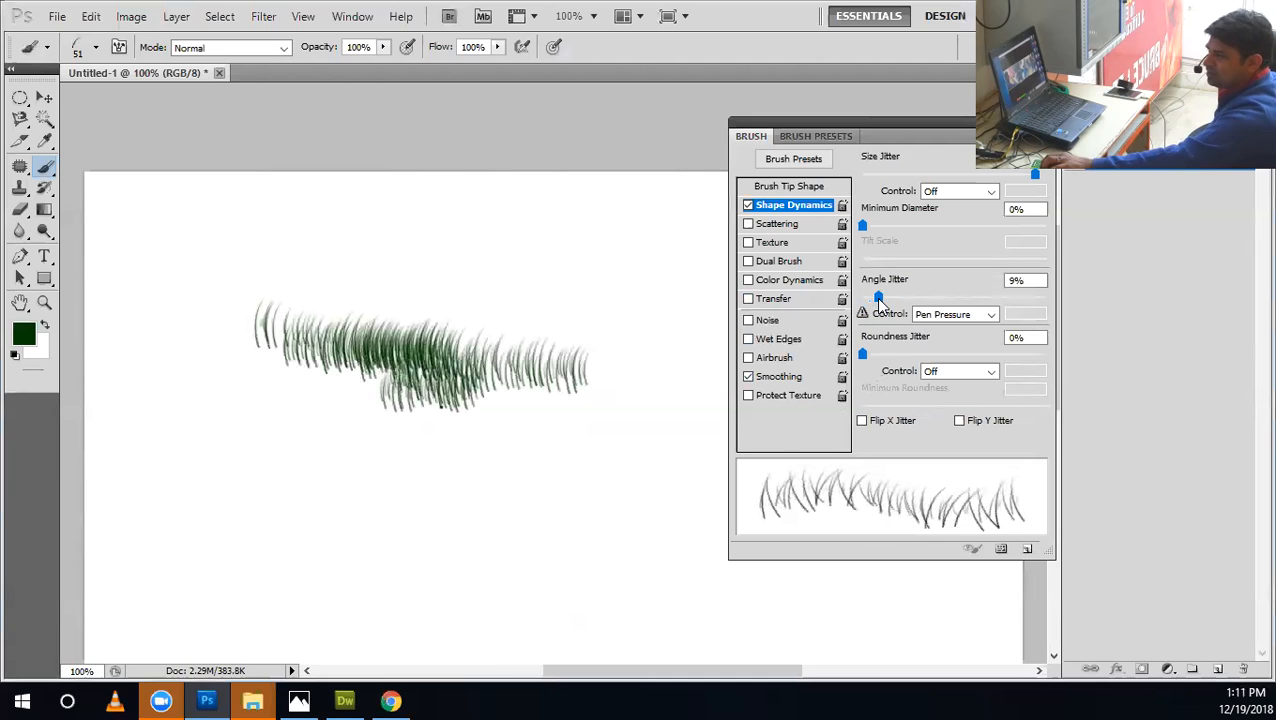
{"action": "mouse_move", "coordinate": [441, 484]}
{"action": "left_mouse_down"}
{"action": "mouse_move", "coordinate": [497, 515]}
{"action": "mouse_move", "coordinate": [300, 500]}
{"action": "mouse_move", "coordinate": [470, 530]}
{"action": "mouse_move", "coordinate": [376, 530]}
{"action": "left_mouse_up"}
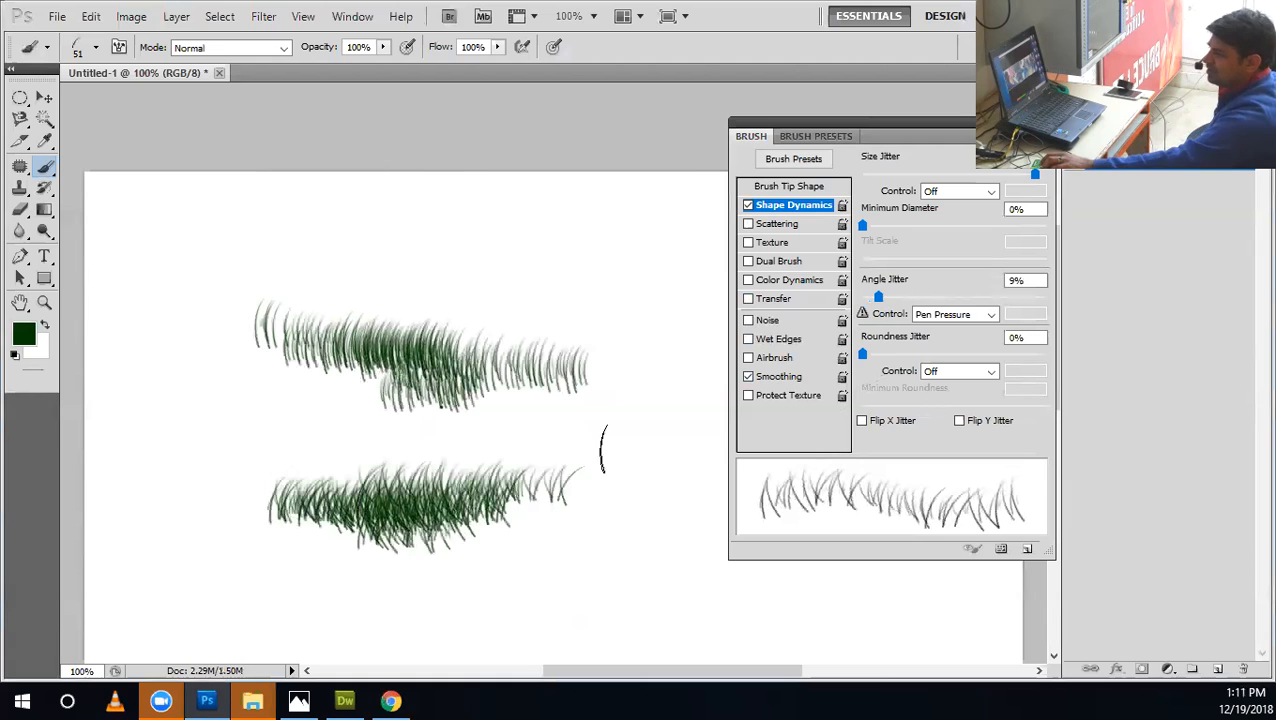
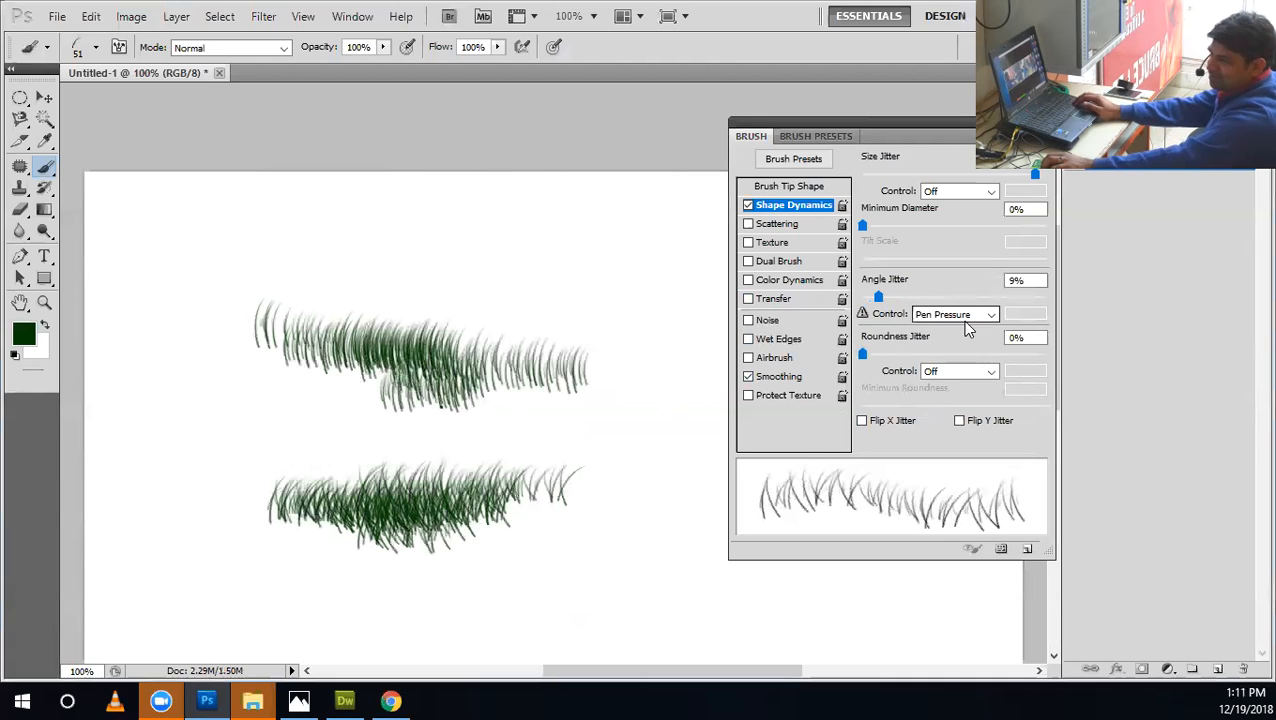
Undo the sample grass strokes on the canvas.
{"action": "left_click", "coordinate": [961, 318]}
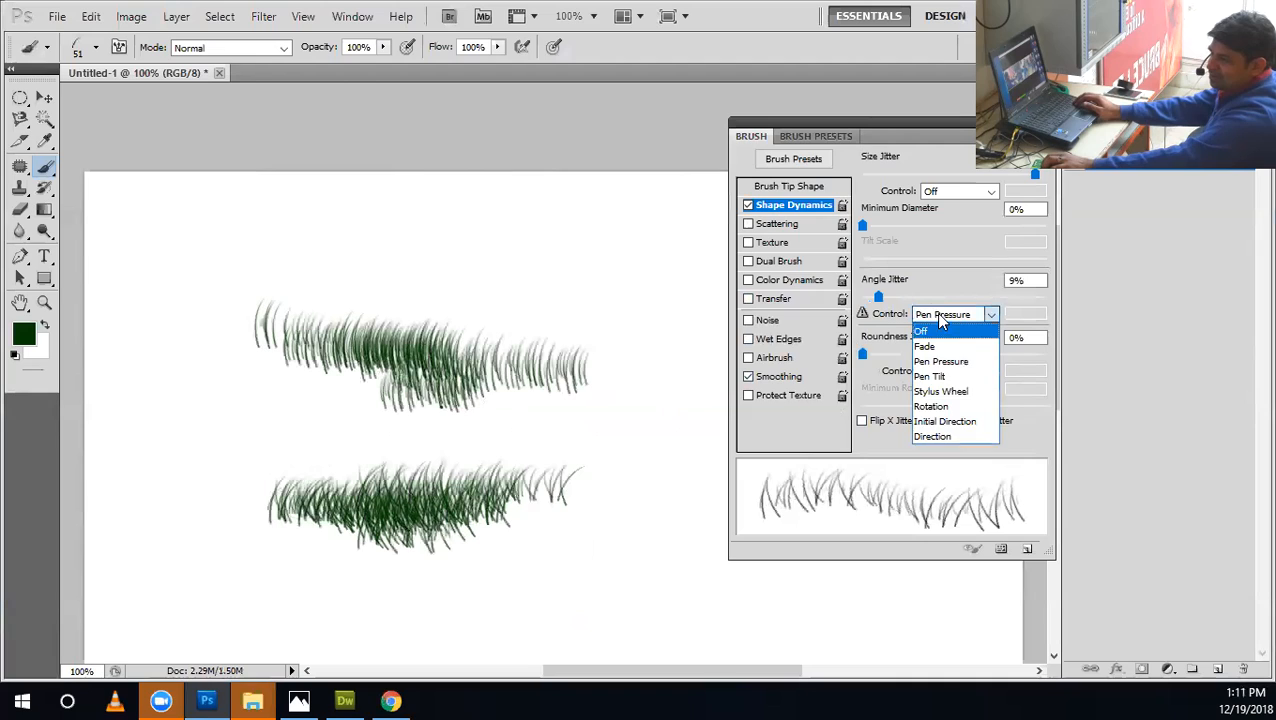
{"action": "left_click", "coordinate": [898, 318]}
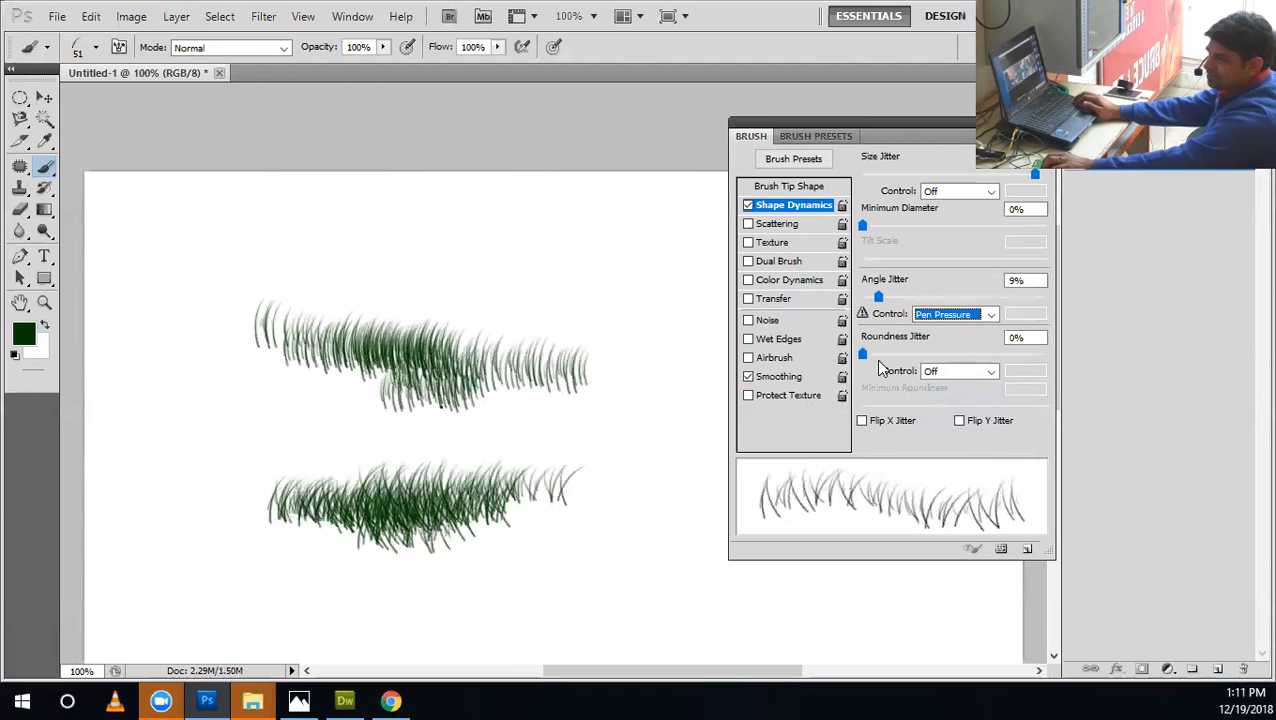
{"action": "key", "text": "ctrl+alt+z"}
{"action": "key", "text": "ctrl+alt+z"}
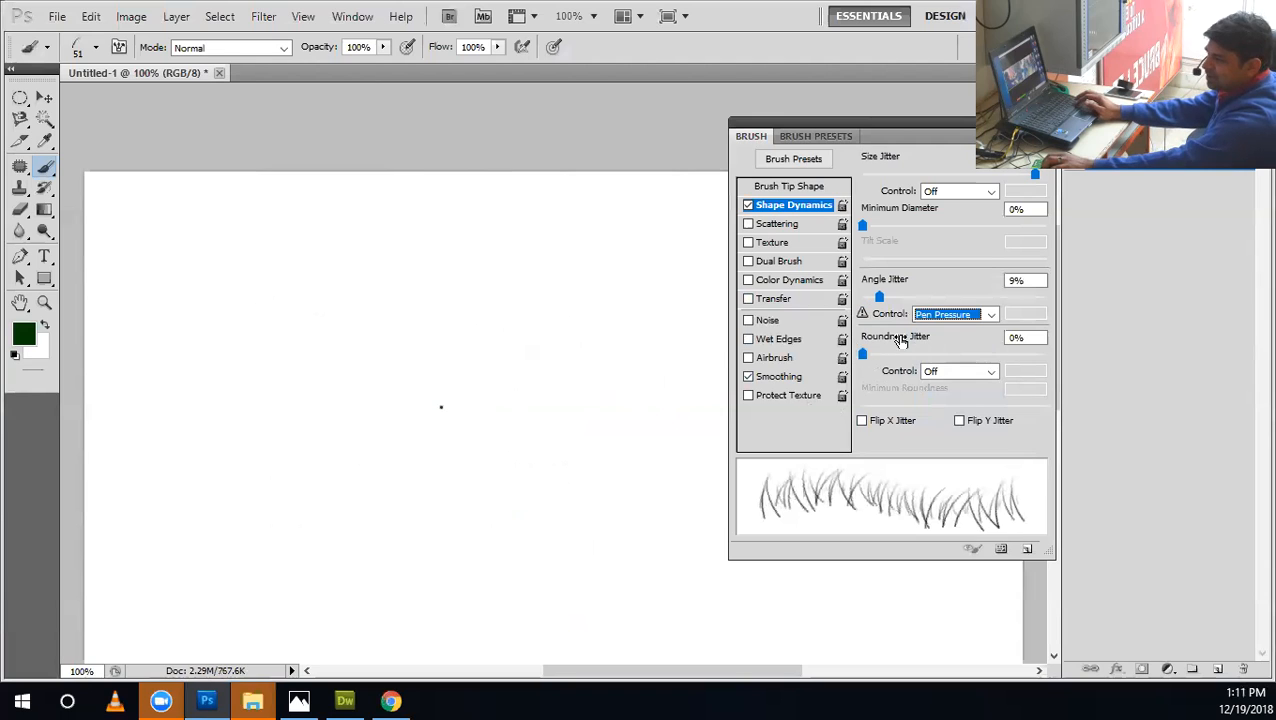
{"action": "right_click", "coordinate": [52, 172]}
{"action": "left_click", "coordinate": [80, 166]}
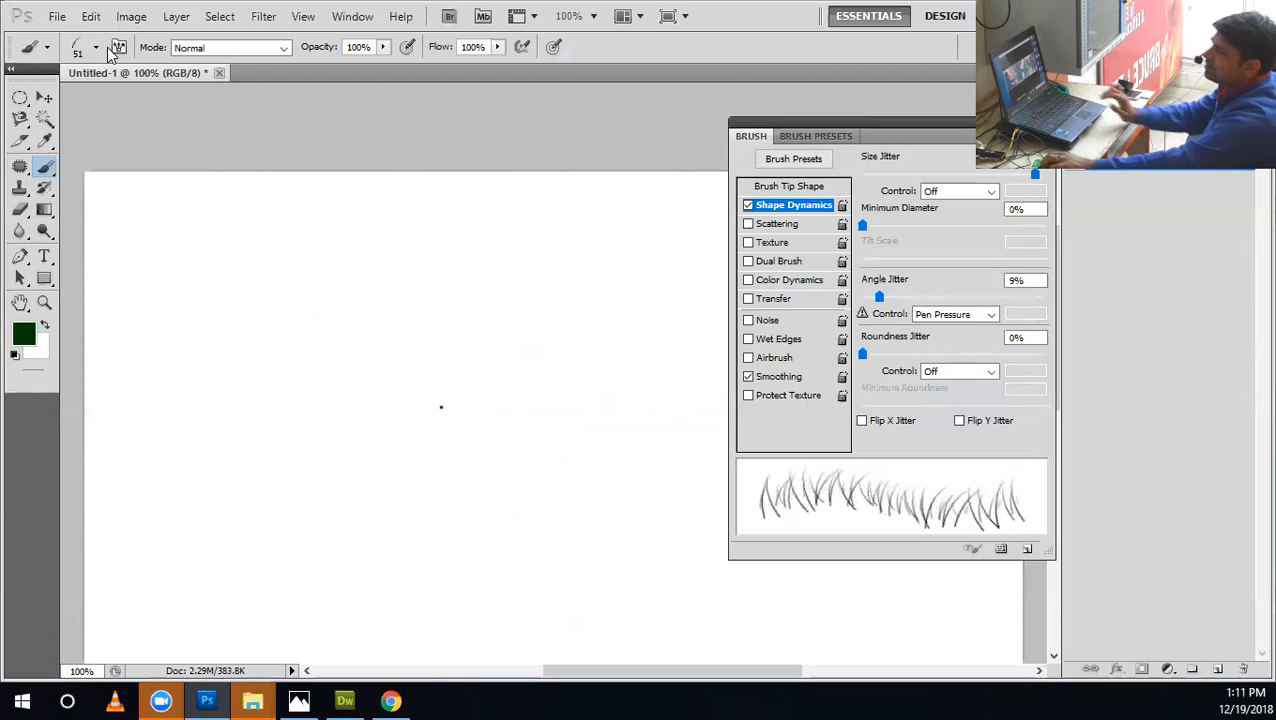
Append the Square Brushes set to the current brush presets.
{"action": "left_click", "coordinate": [95, 49]}
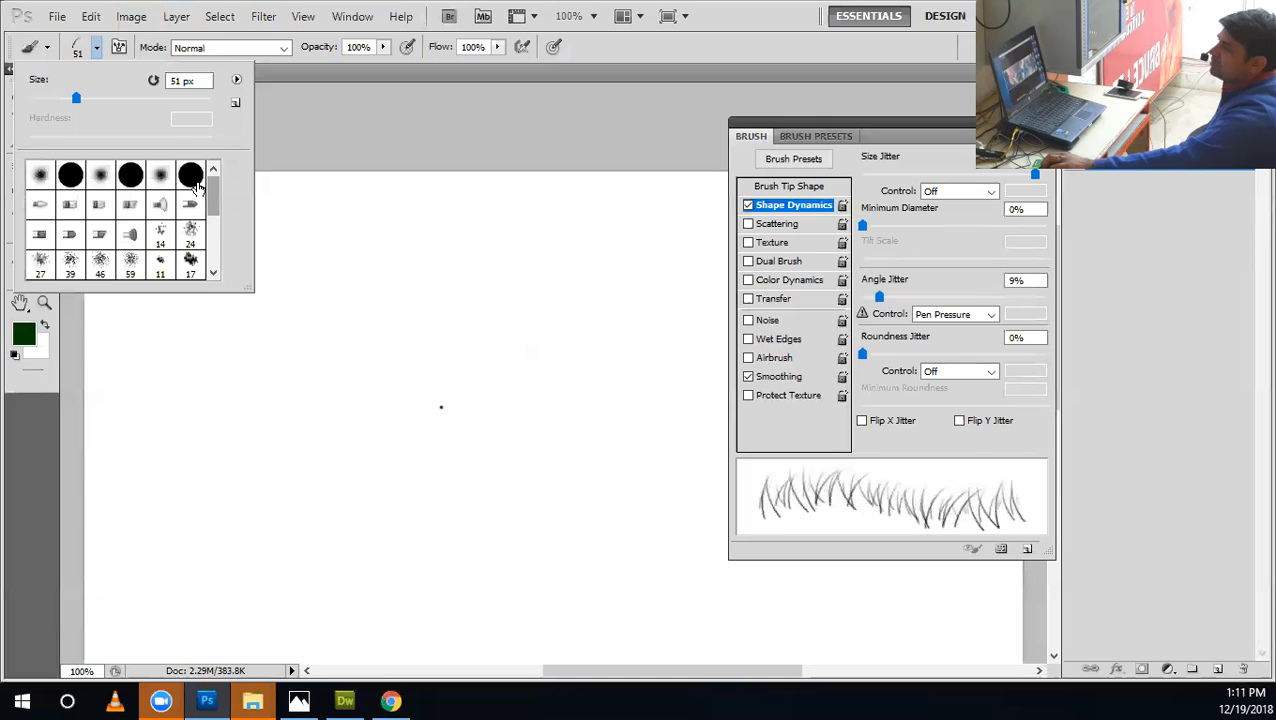
{"action": "left_click_drag", "start_coordinate": [214, 194], "coordinate": [217, 271]}
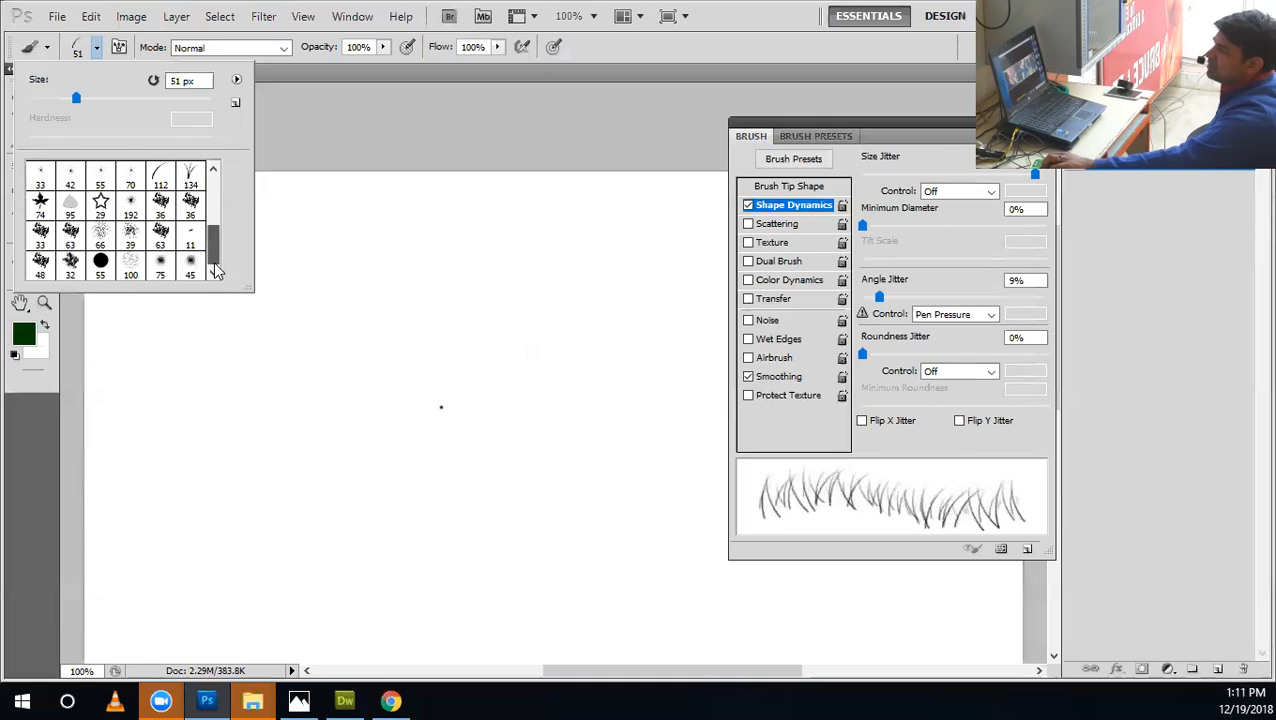
{"action": "left_click", "coordinate": [236, 82]}
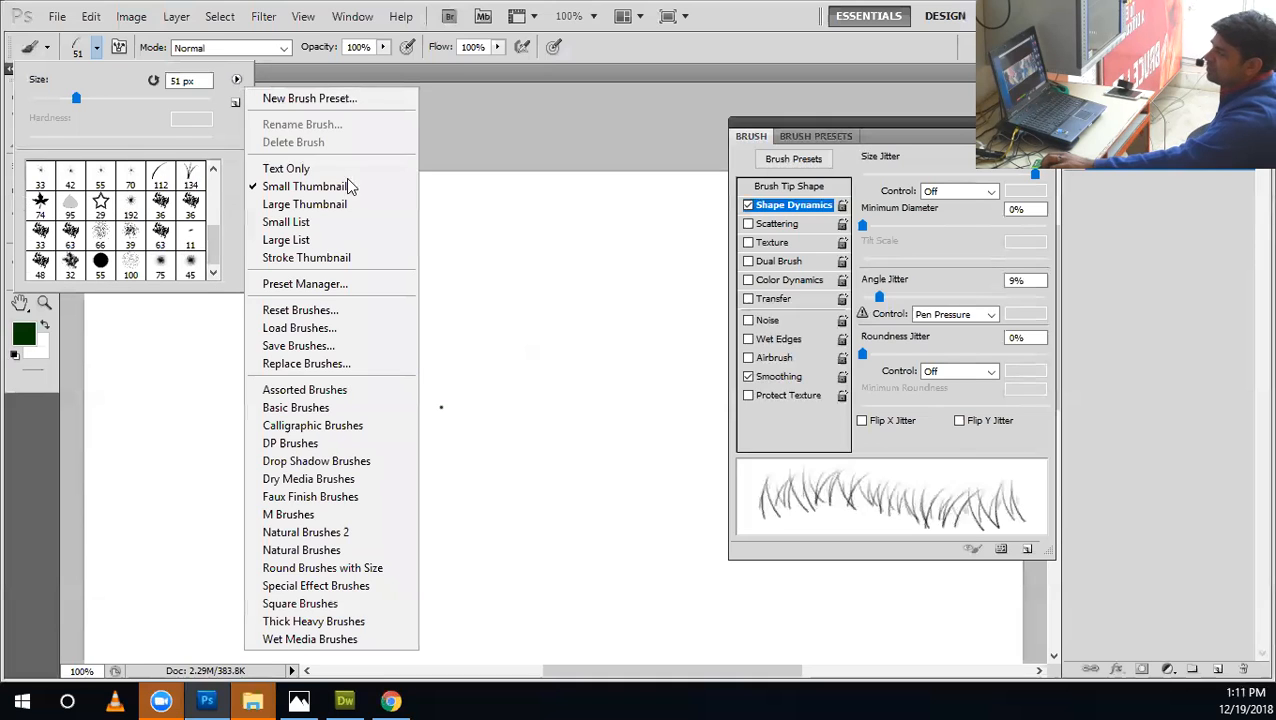
{"action": "left_click", "coordinate": [300, 604]}
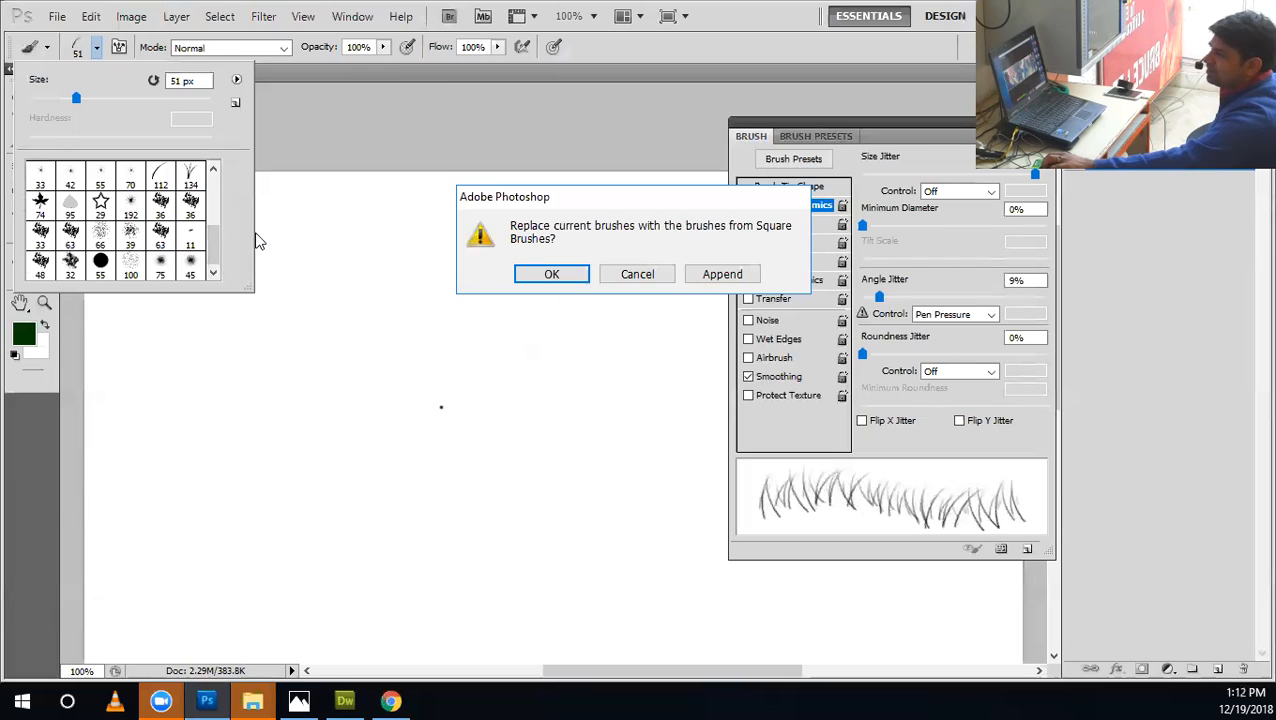
{"action": "left_click", "coordinate": [722, 280]}
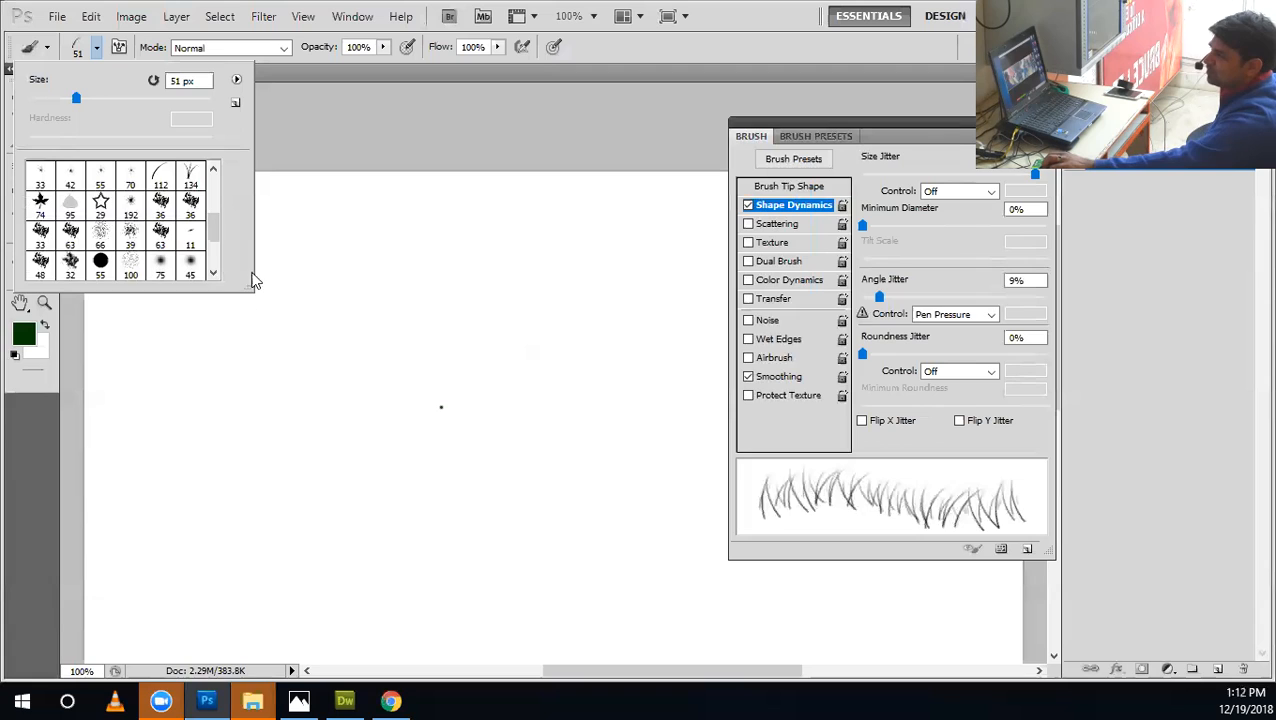
Pick the 10 px square brush from the appended presets.
{"action": "left_click_drag", "start_coordinate": [220, 238], "coordinate": [222, 272]}
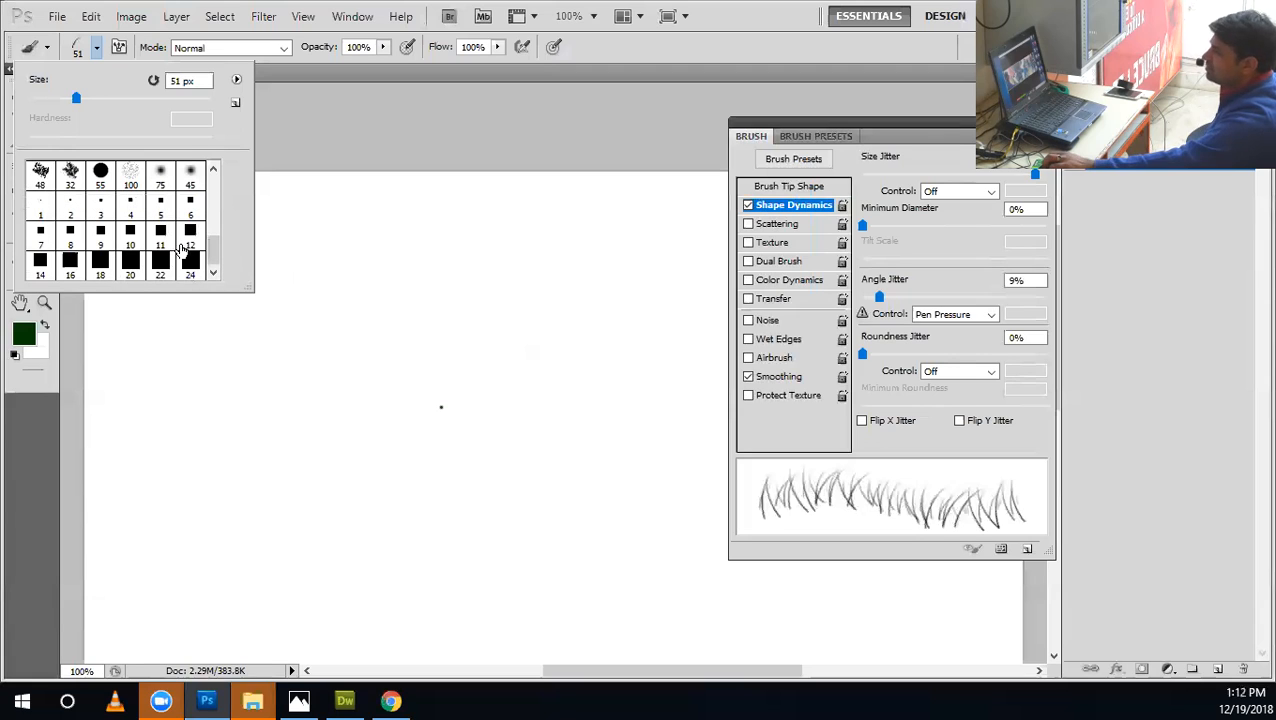
{"action": "left_click", "coordinate": [76, 245]}
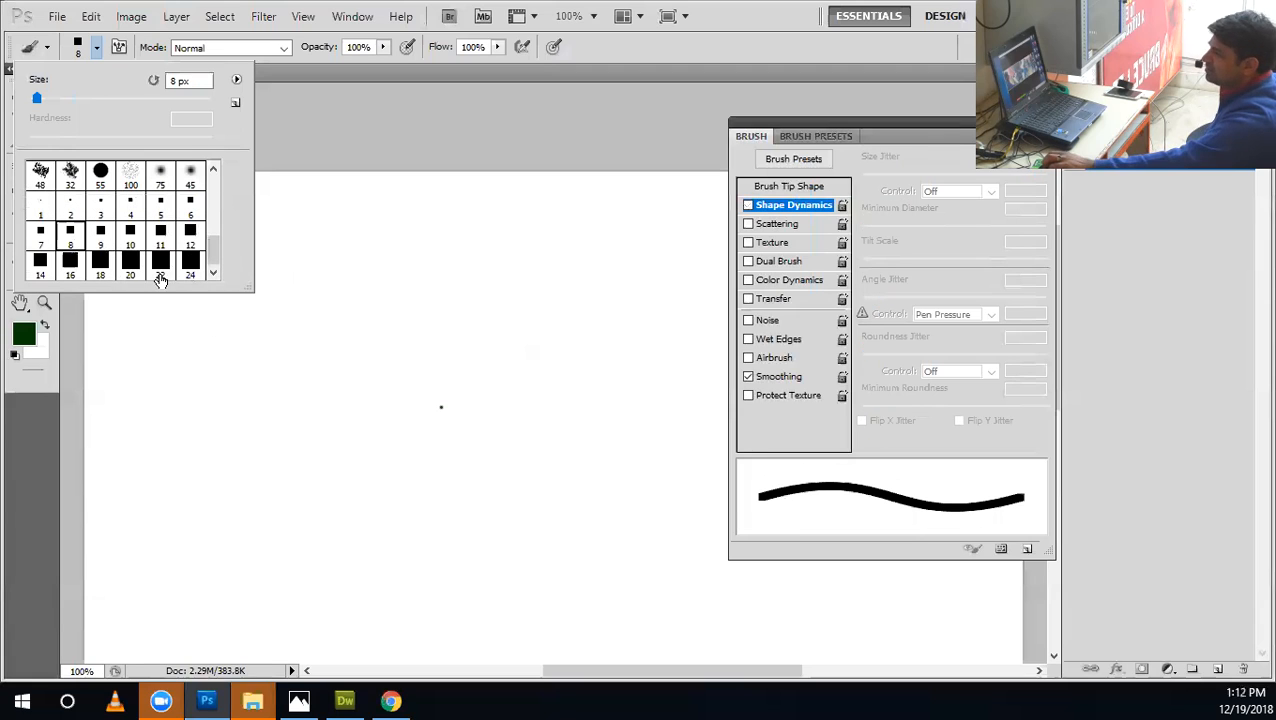
{"action": "left_click", "coordinate": [130, 238]}
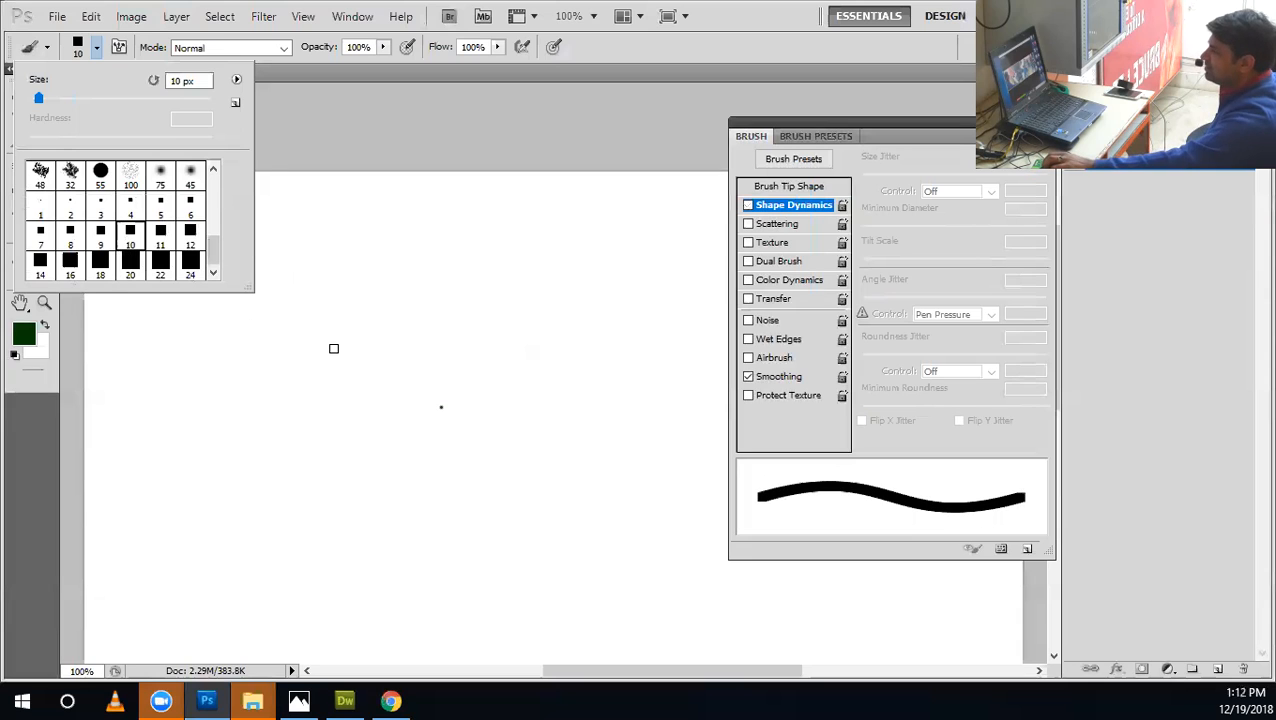
Paint a curved test stroke with the plain square brush and undo it.
{"action": "left_click", "coordinate": [211, 382]}
{"action": "left_click_drag", "start_coordinate": [342, 354], "coordinate": [308, 463]}
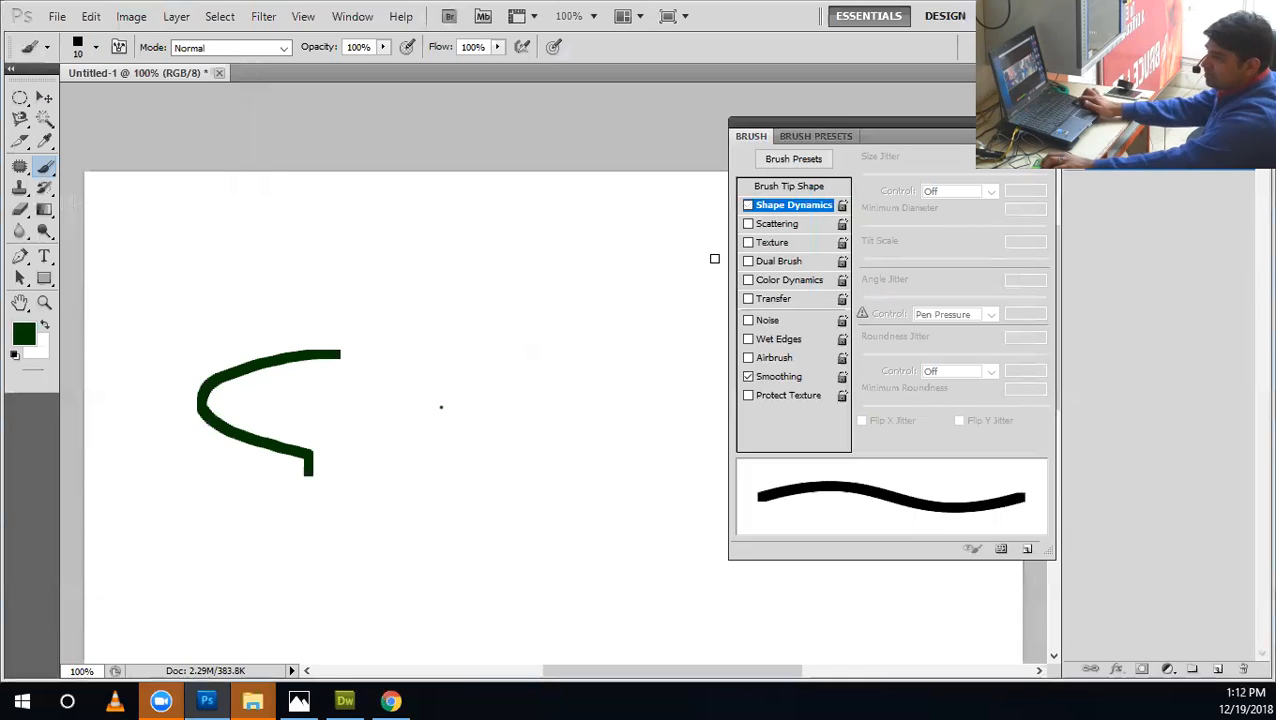
{"action": "key", "text": "ctrl+z"}
Enable Shape Dynamics for the square brush and widen the tip's spacing to 122%.
{"action": "left_click", "coordinate": [781, 206]}
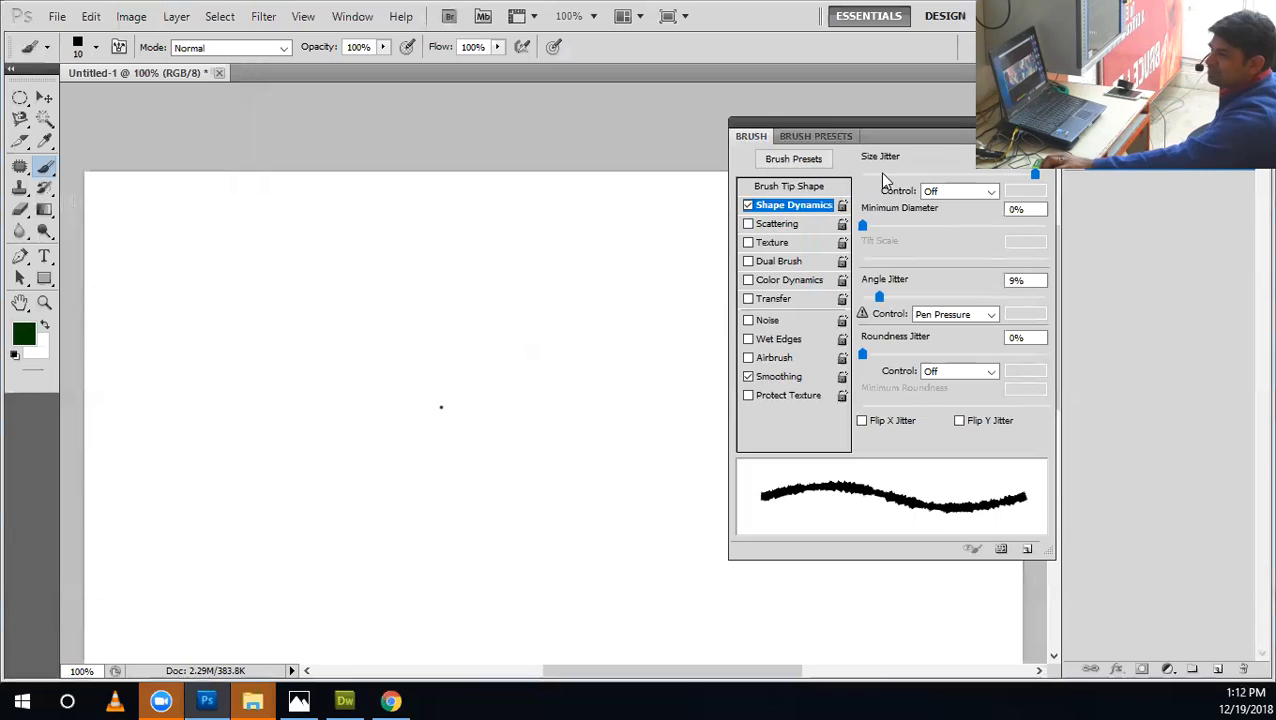
{"action": "left_click", "coordinate": [826, 188]}
{"action": "mouse_move", "coordinate": [889, 423]}
{"action": "left_mouse_down"}
{"action": "mouse_move", "coordinate": [866, 421]}
{"action": "mouse_move", "coordinate": [972, 428]}
{"action": "left_mouse_up"}
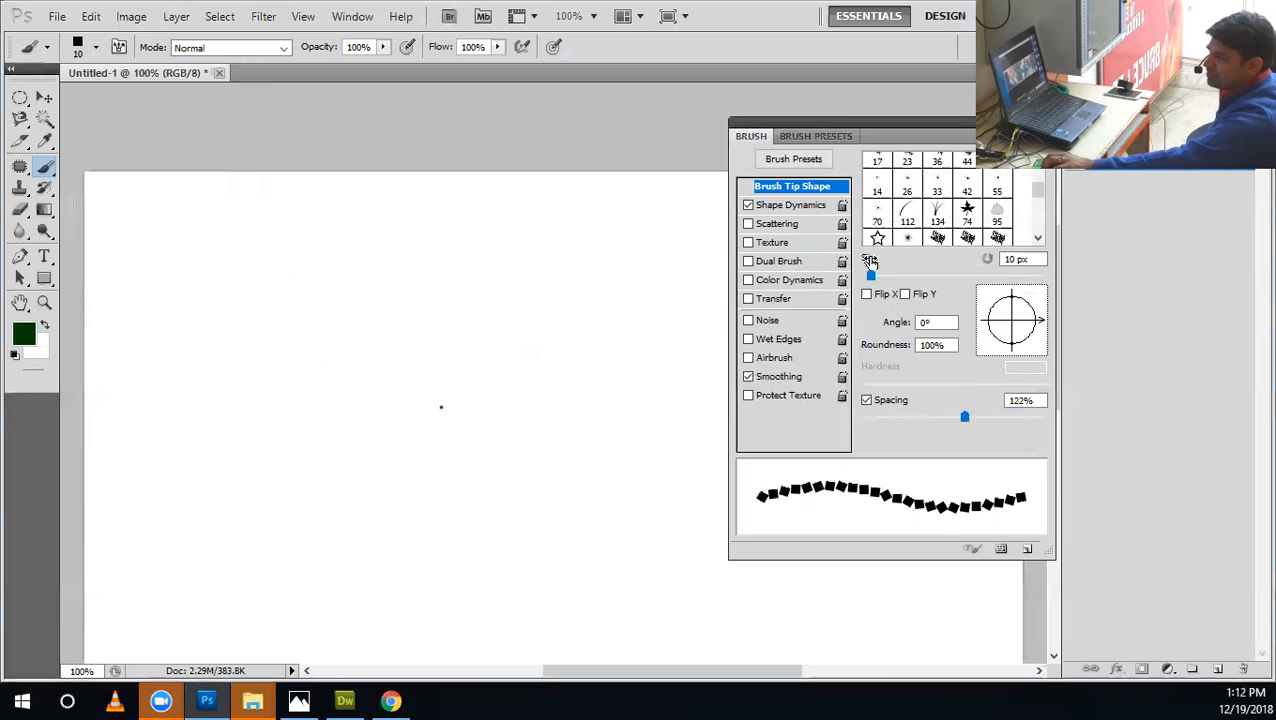
Reset the Angle Jitter of the square brush to 0%.
{"action": "left_click", "coordinate": [801, 206]}
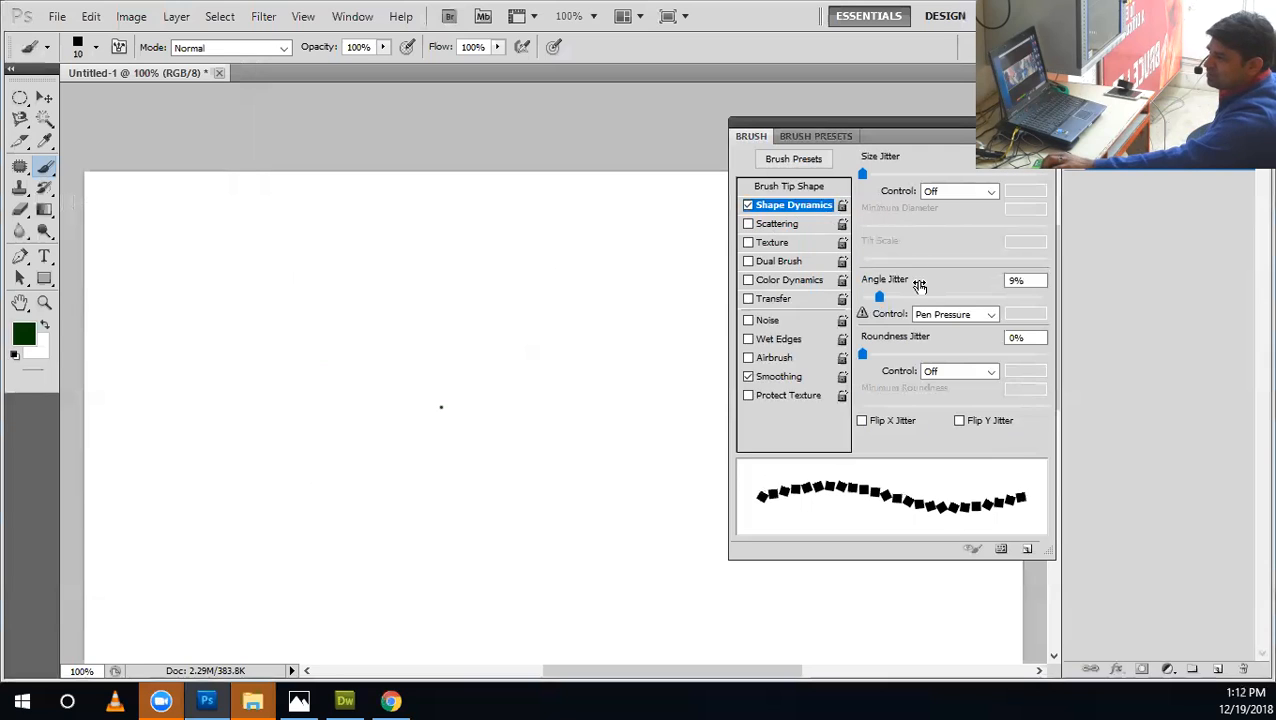
{"action": "left_click_drag", "start_coordinate": [879, 300], "coordinate": [860, 299]}
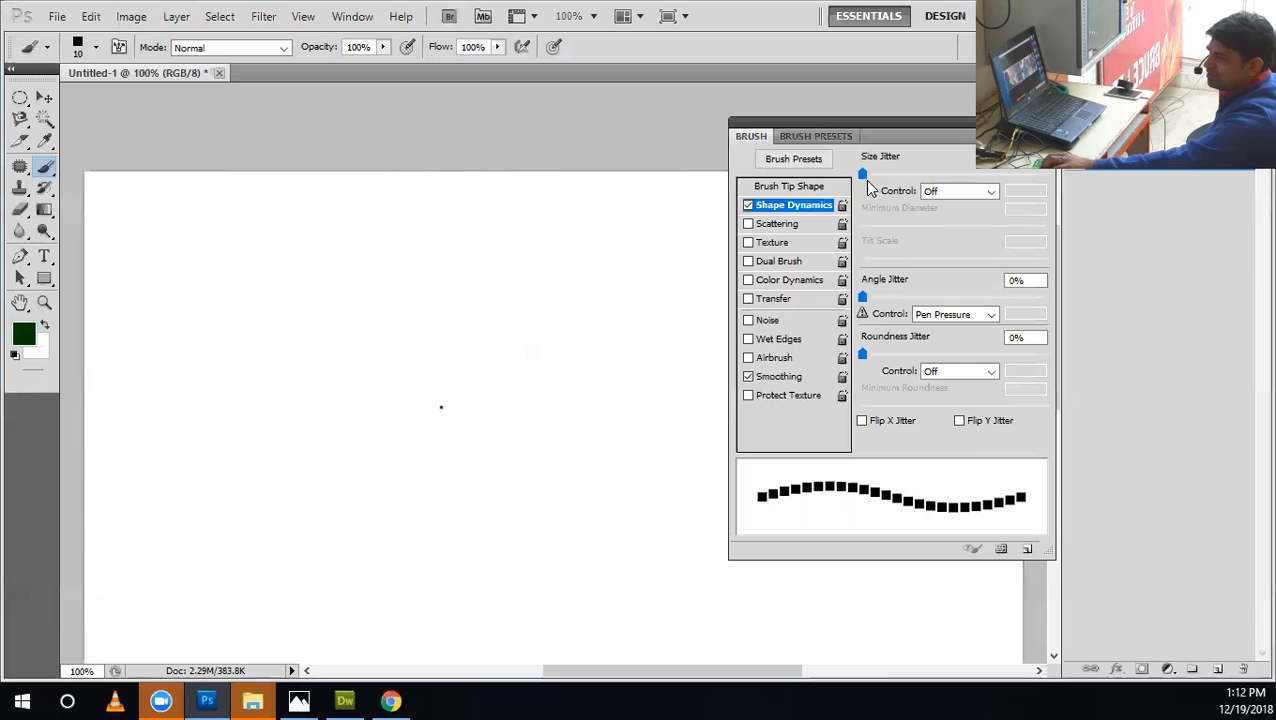
Set the square brush tip's size to 11 px and its spacing to 200%.
{"action": "left_click", "coordinate": [789, 186]}
{"action": "left_click_drag", "start_coordinate": [872, 279], "coordinate": [871, 280]}
{"action": "left_click", "coordinate": [1020, 262]}
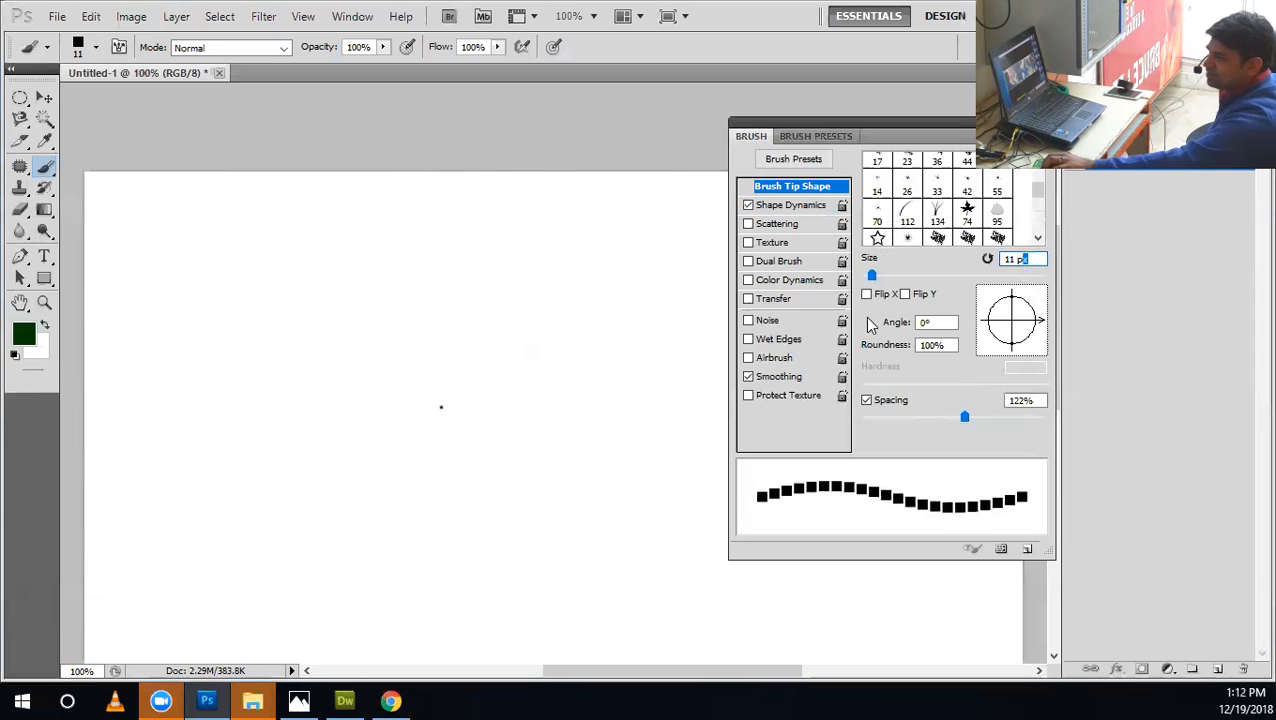
{"action": "mouse_move", "coordinate": [966, 418]}
{"action": "left_mouse_down"}
{"action": "mouse_move", "coordinate": [1012, 418]}
{"action": "mouse_move", "coordinate": [1000, 418]}
{"action": "left_mouse_up"}
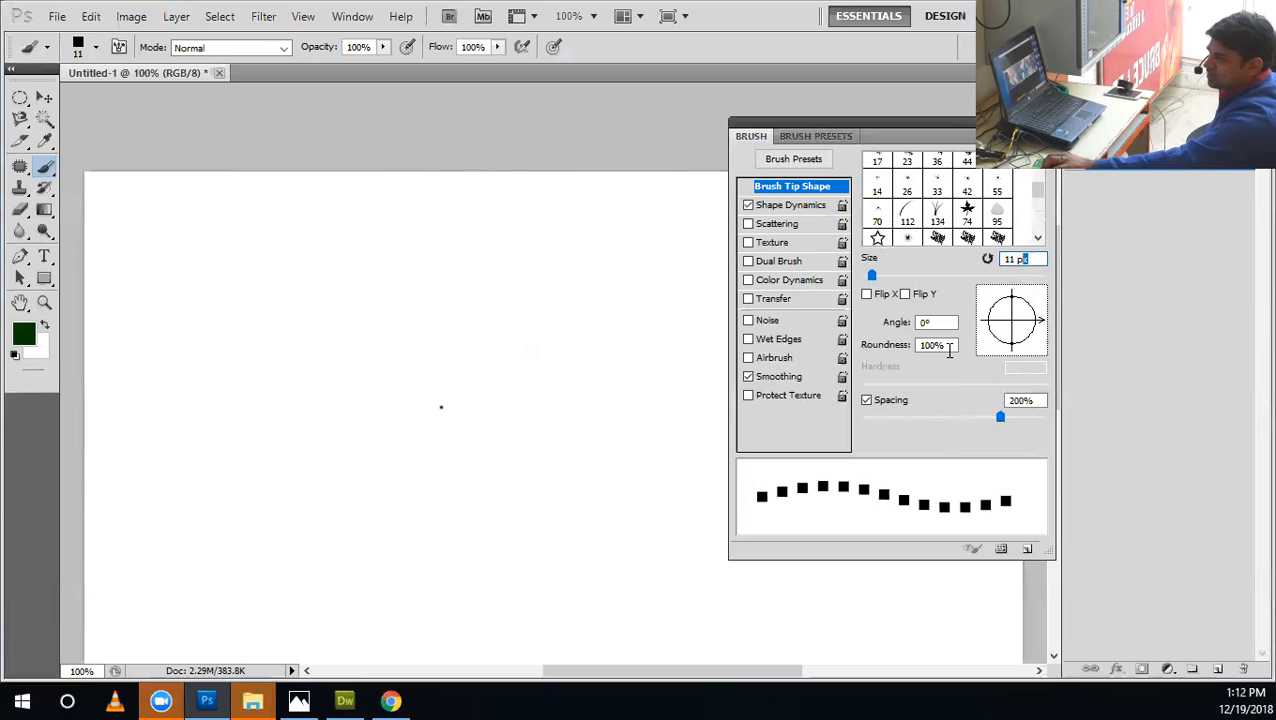
Flatten the square brush tip into a dash by trying 50% roundness and settling on 30%.
{"action": "double_click", "coordinate": [949, 344]}
{"action": "type", "text": "50"}
{"action": "key", "text": "Return"}
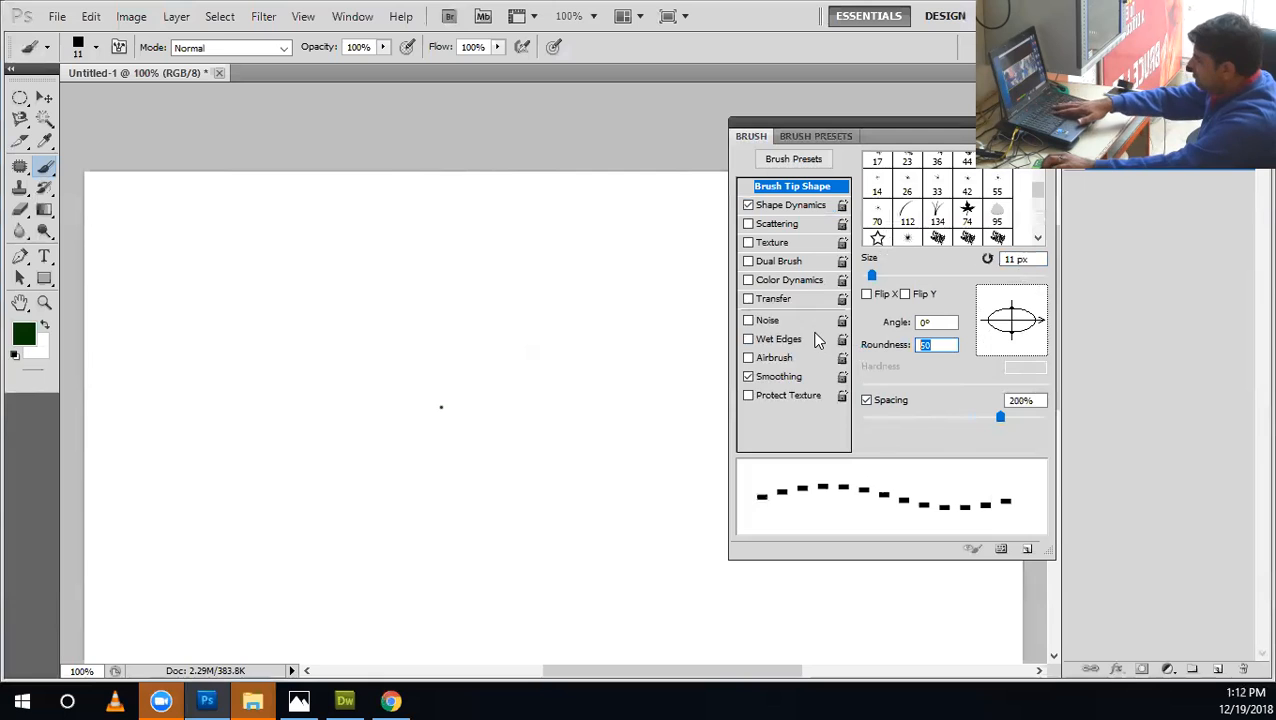
{"action": "type", "text": "30"}
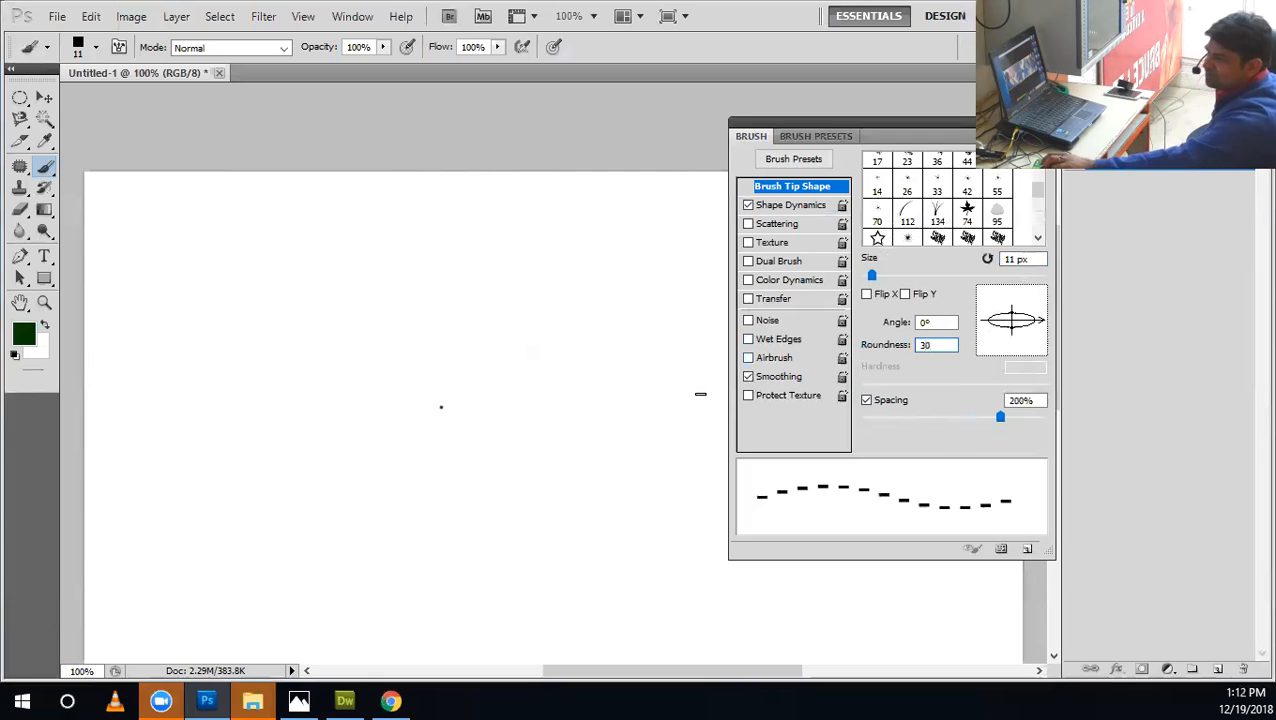
Paint a dashed line and a closed dashed loop across the canvas as tests, undoing each one.
{"action": "mouse_move", "coordinate": [709, 404]}
{"action": "left_mouse_down"}
{"action": "mouse_move", "coordinate": [526, 433]}
{"action": "mouse_move", "coordinate": [263, 434]}
{"action": "left_mouse_up"}
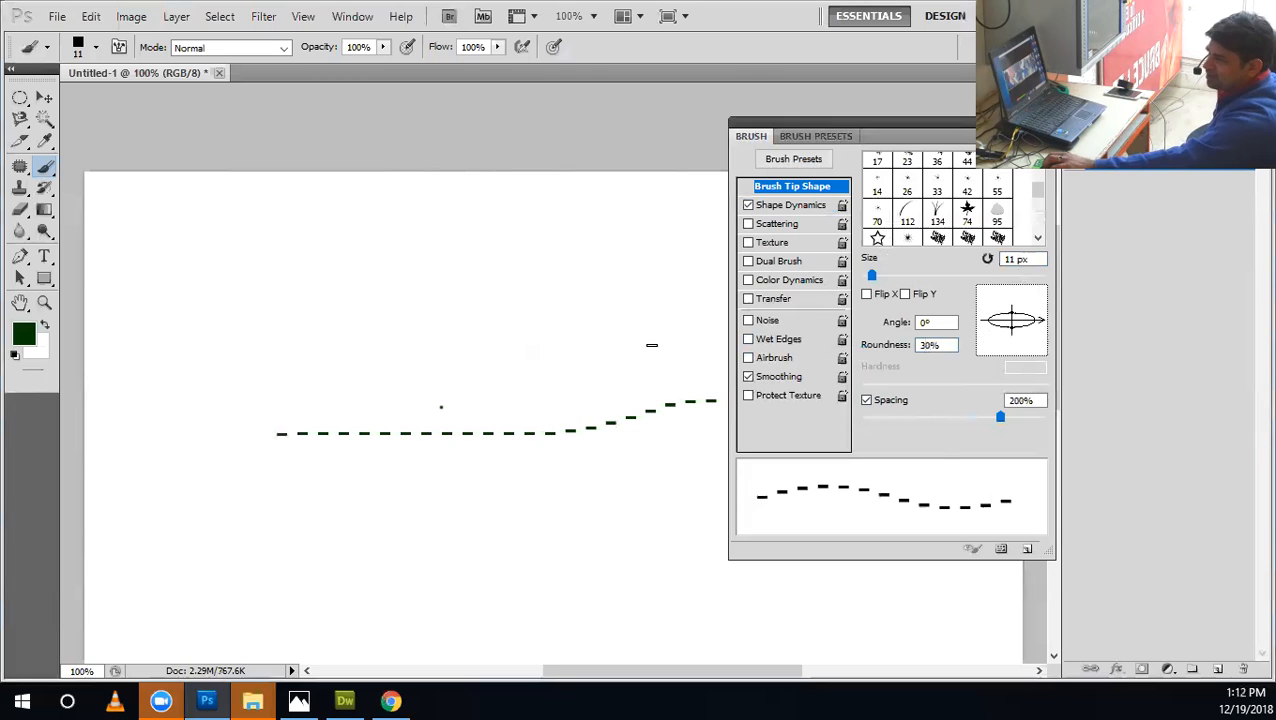
{"action": "key", "text": "ctrl+z"}
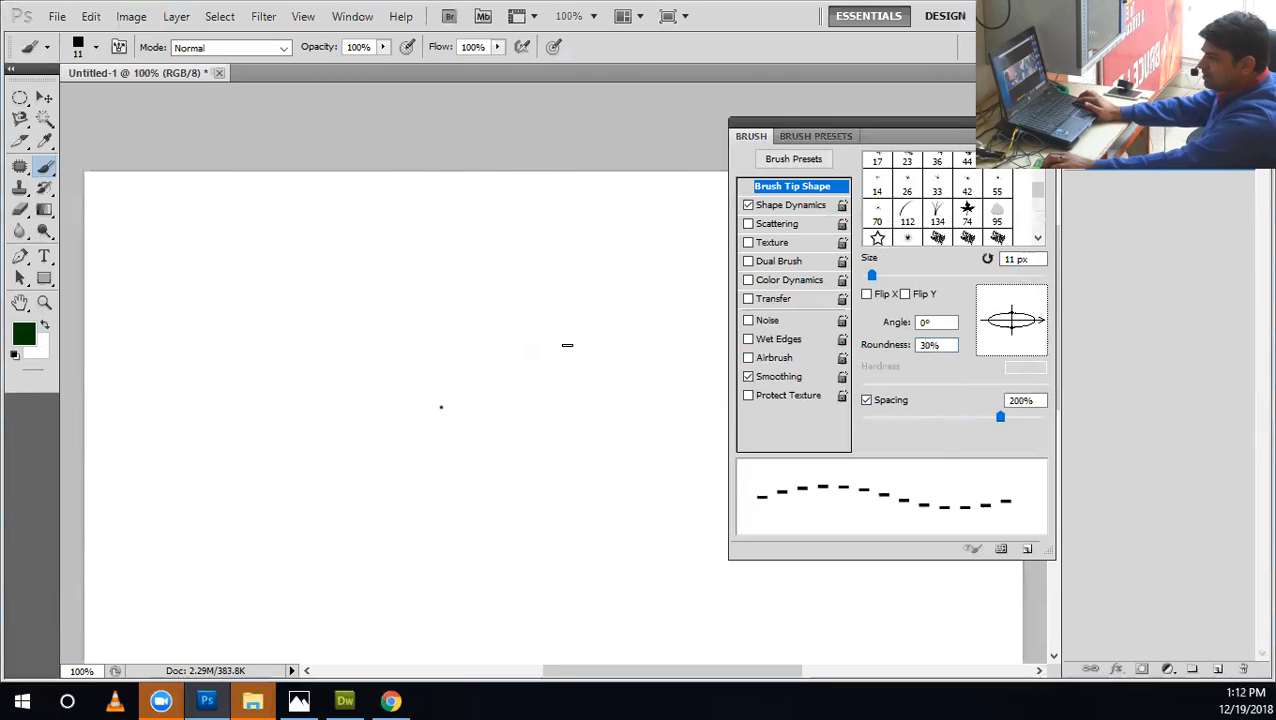
{"action": "mouse_move", "coordinate": [280, 356]}
{"action": "left_mouse_down"}
{"action": "mouse_move", "coordinate": [363, 544]}
{"action": "mouse_move", "coordinate": [597, 371]}
{"action": "left_mouse_up"}
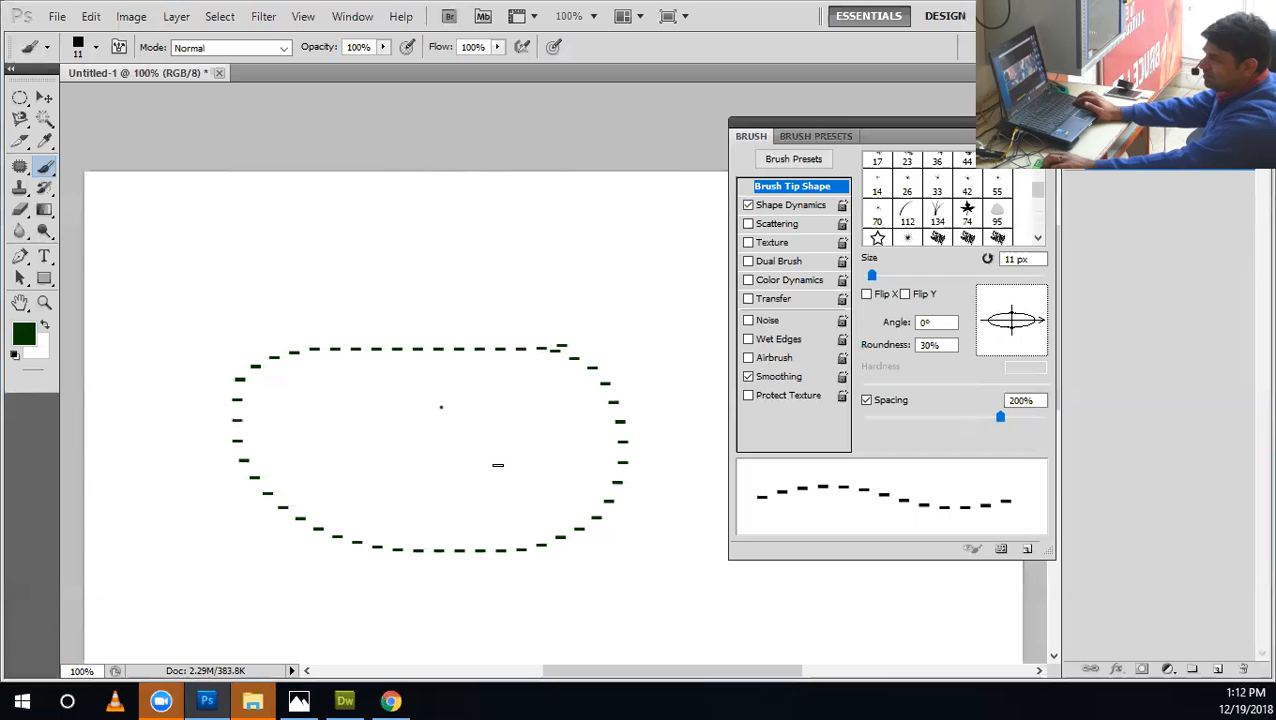
{"action": "left_click_drag", "start_coordinate": [350, 350], "coordinate": [352, 350]}
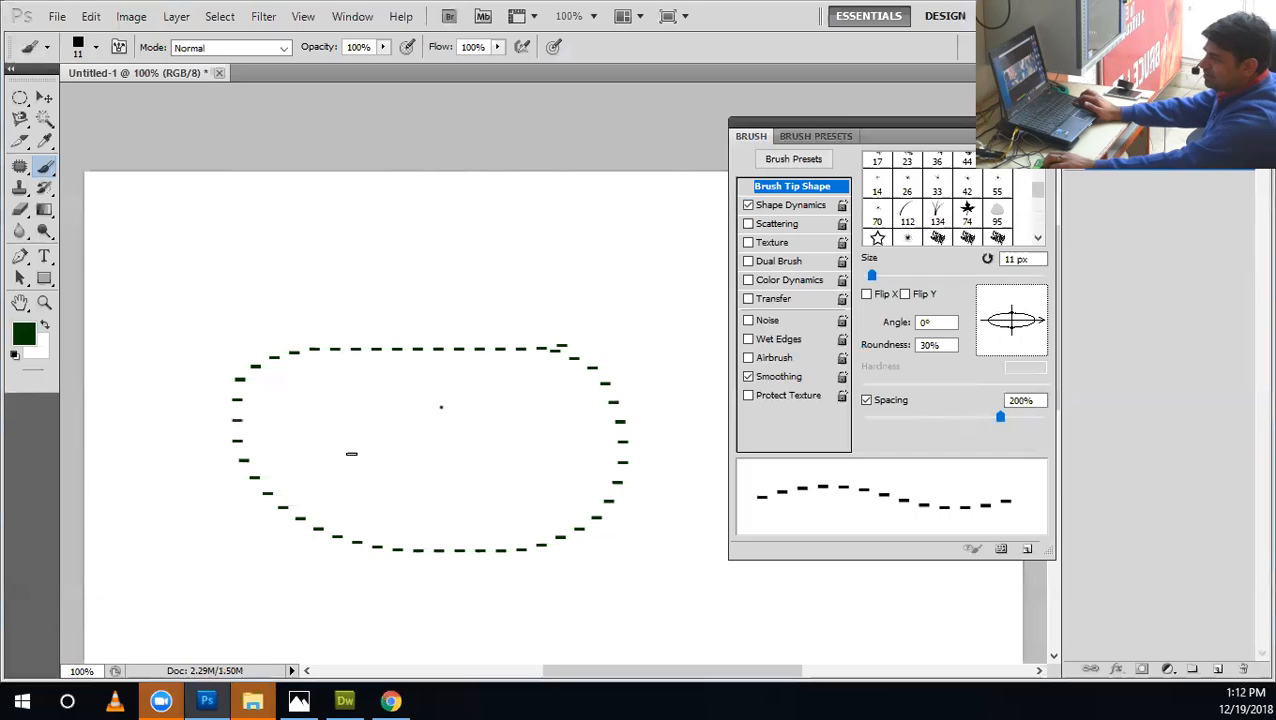
{"action": "key", "text": "ctrl+z"}
{"action": "mouse_move", "coordinate": [345, 453]}
{"action": "left_mouse_down"}
{"action": "mouse_move", "coordinate": [366, 550]}
{"action": "mouse_move", "coordinate": [524, 489]}
{"action": "mouse_move", "coordinate": [352, 454]}
{"action": "left_mouse_up"}
{"action": "key", "text": "ctrl+z"}
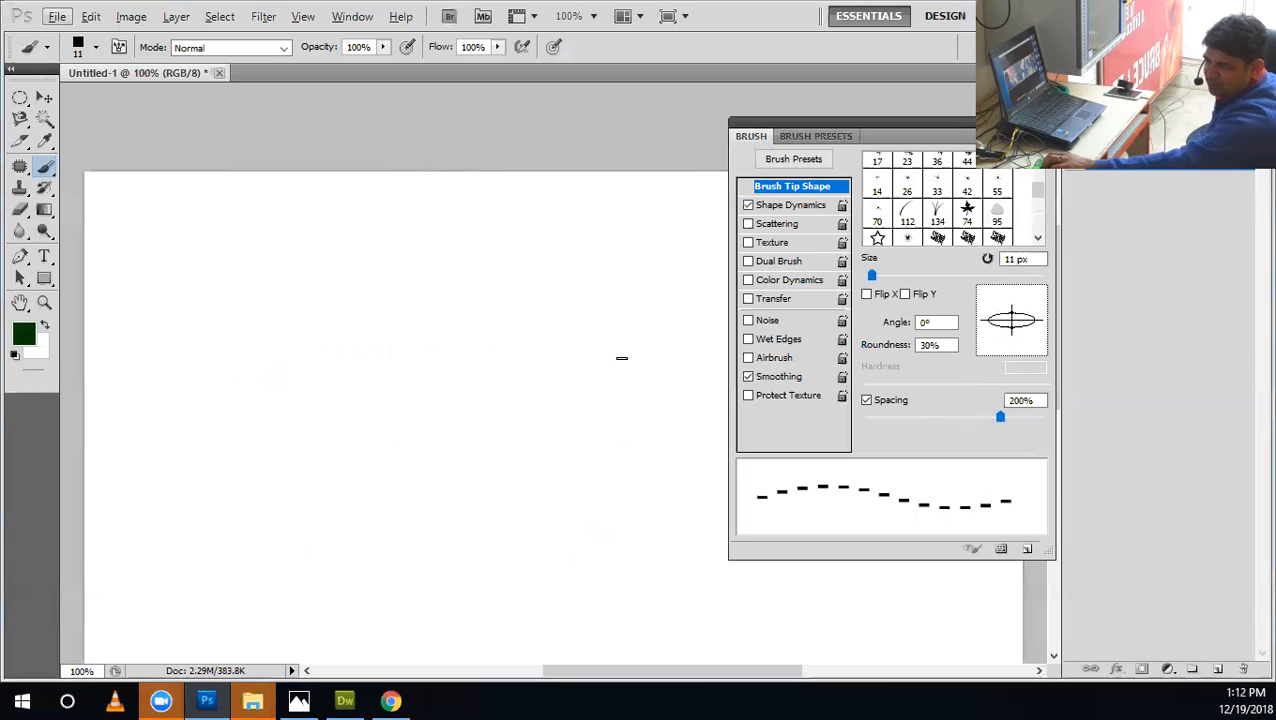
Paint a curved dashed stroke, try the tip at an angle of 85° against it, and restore 0° and the blank canvas.
{"action": "left_click_drag", "start_coordinate": [535, 427], "coordinate": [345, 521]}
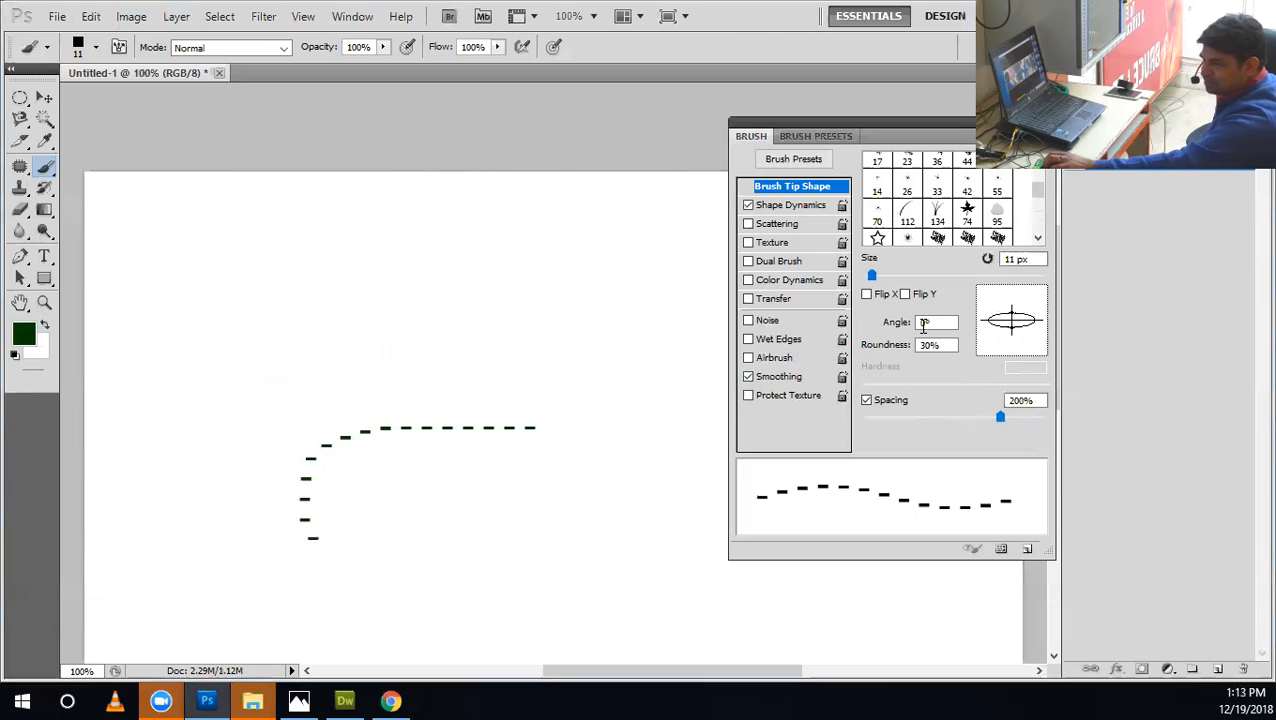
{"action": "mouse_move", "coordinate": [1032, 328]}
{"action": "left_mouse_down"}
{"action": "mouse_move", "coordinate": [1031, 304]}
{"action": "mouse_move", "coordinate": [1014, 294]}
{"action": "left_mouse_up"}
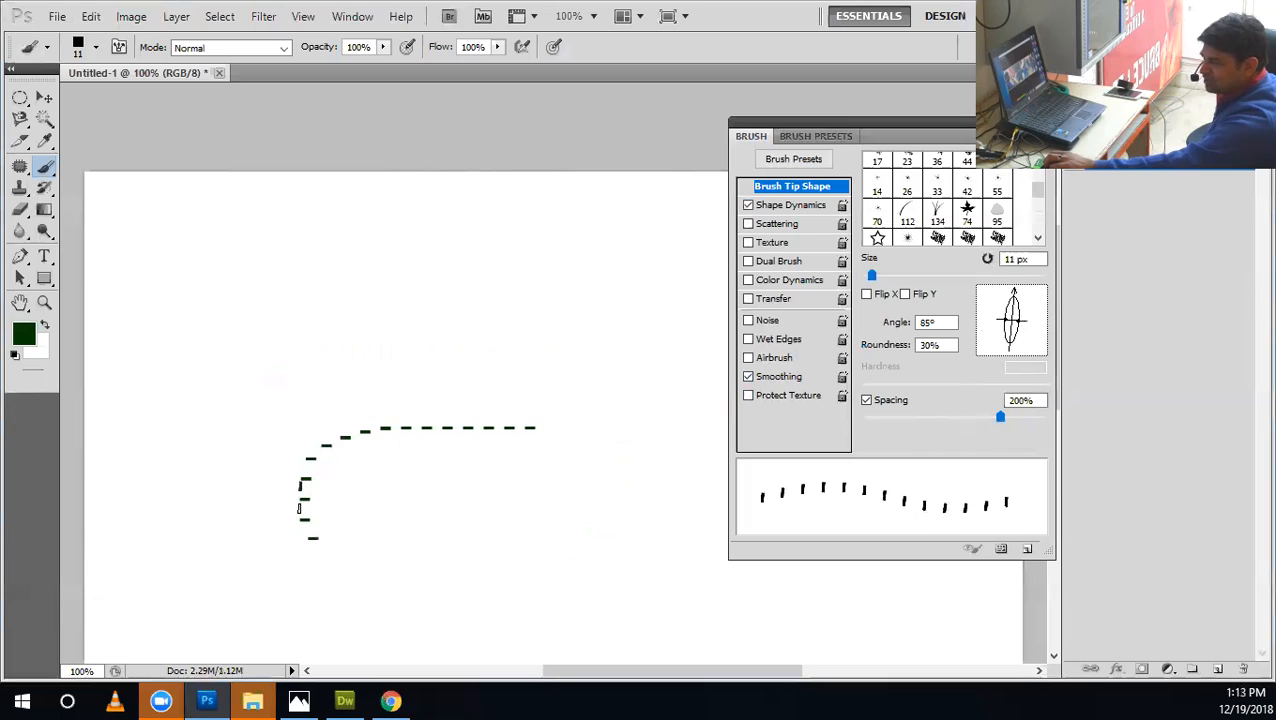
{"action": "left_click_drag", "start_coordinate": [1040, 316], "coordinate": [1048, 320]}
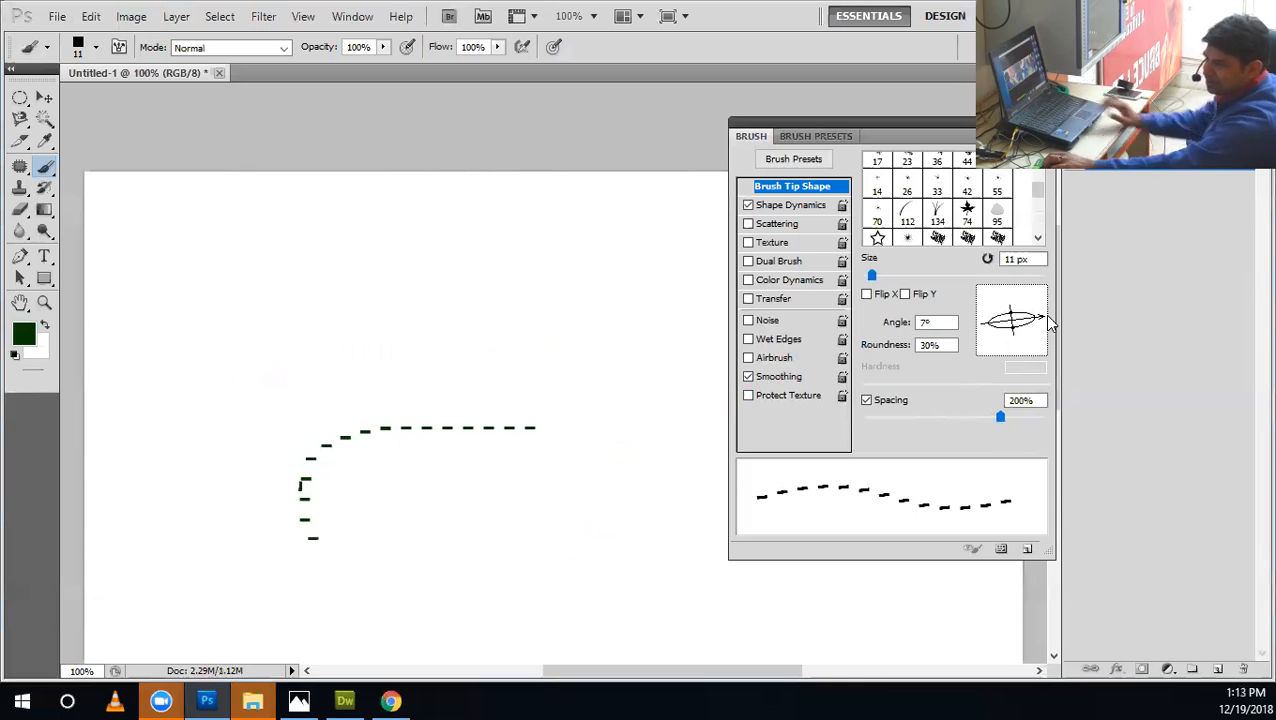
{"action": "type", "text": "0"}
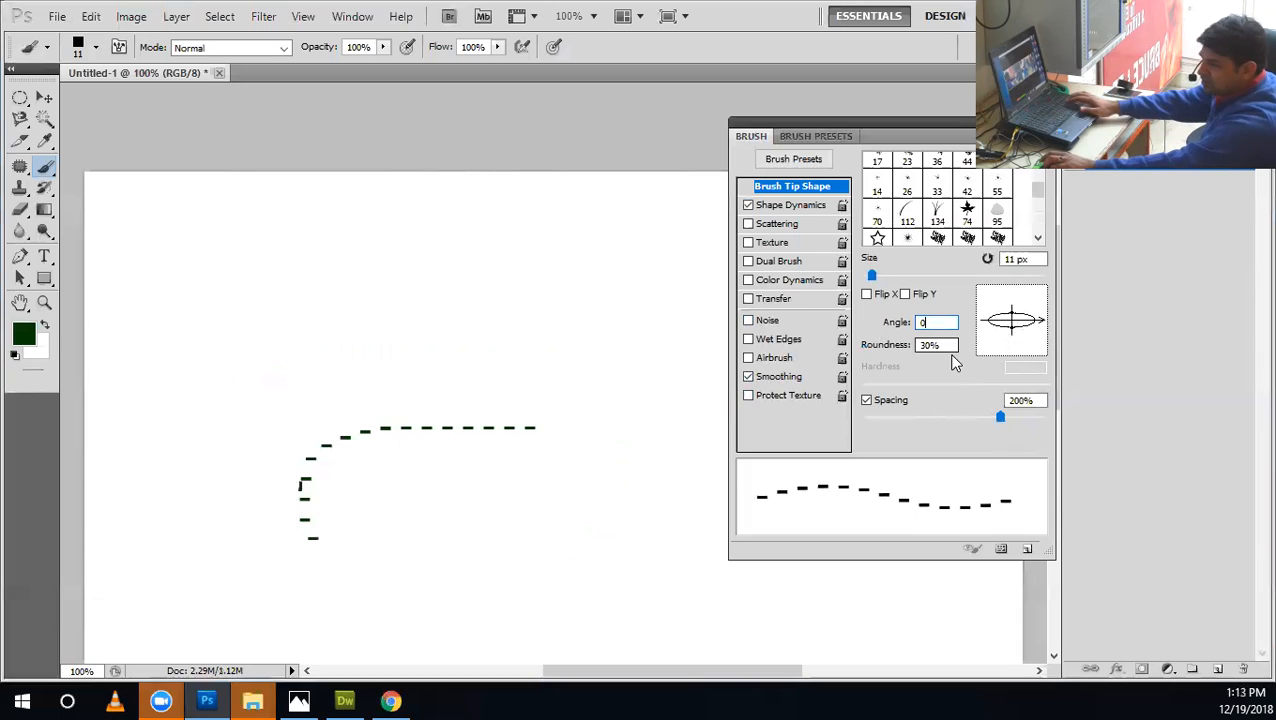
{"action": "key", "text": "ctrl+alt+z"}
{"action": "key", "text": "ctrl+alt+z"}
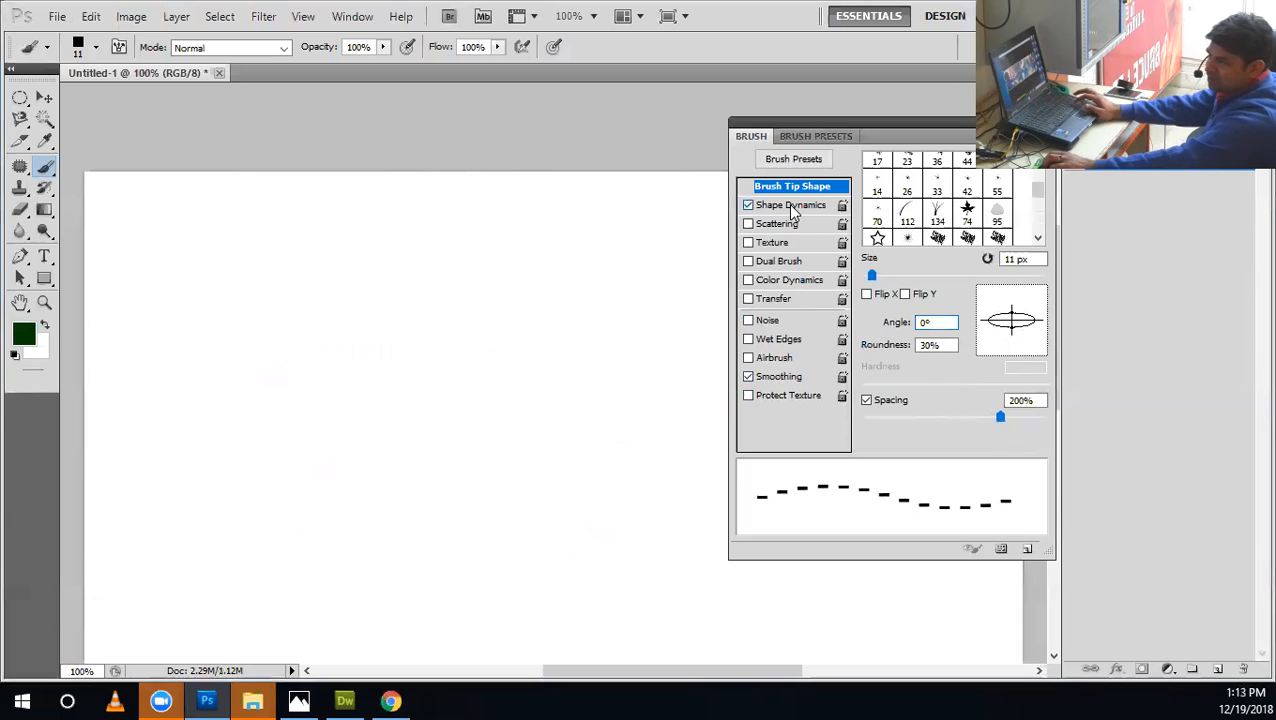
Open the Shape Dynamics settings and set the Angle Jitter control to Direction, trying Rotation first.
{"action": "left_click", "coordinate": [791, 207]}
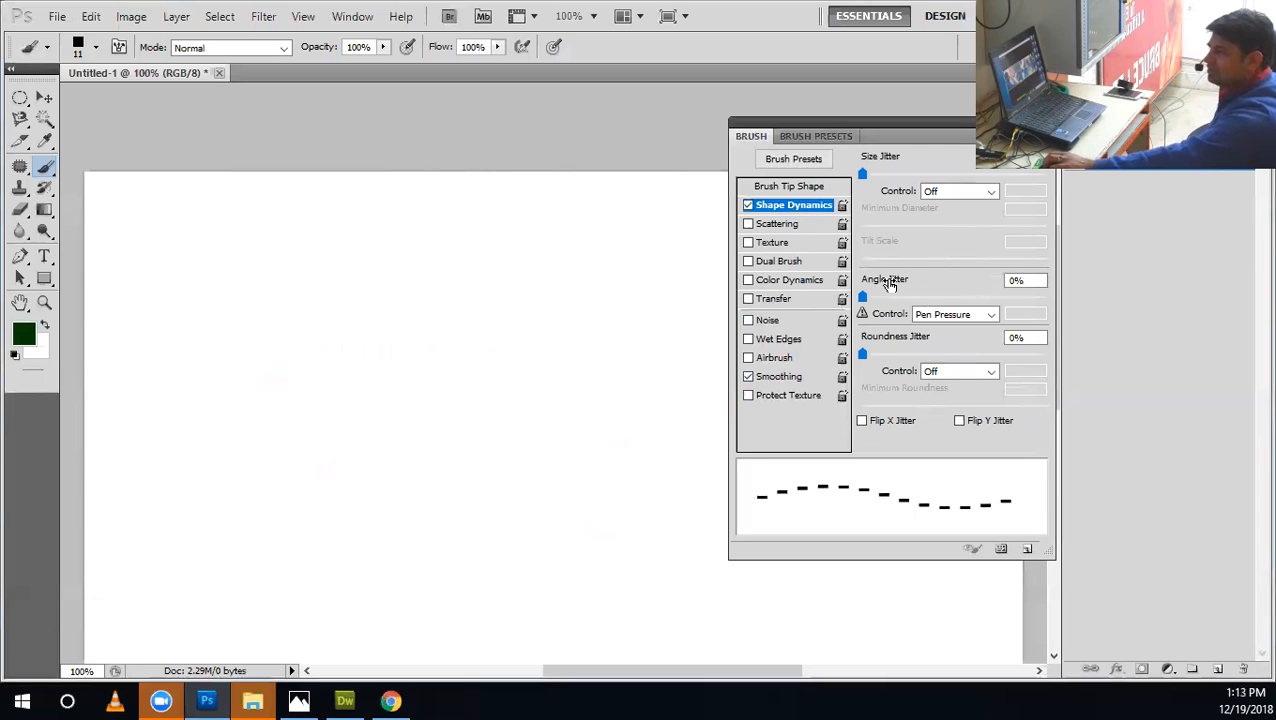
{"action": "mouse_move", "coordinate": [861, 296]}
{"action": "left_mouse_down"}
{"action": "mouse_move", "coordinate": [960, 299]}
{"action": "mouse_move", "coordinate": [788, 291]}
{"action": "left_mouse_up"}
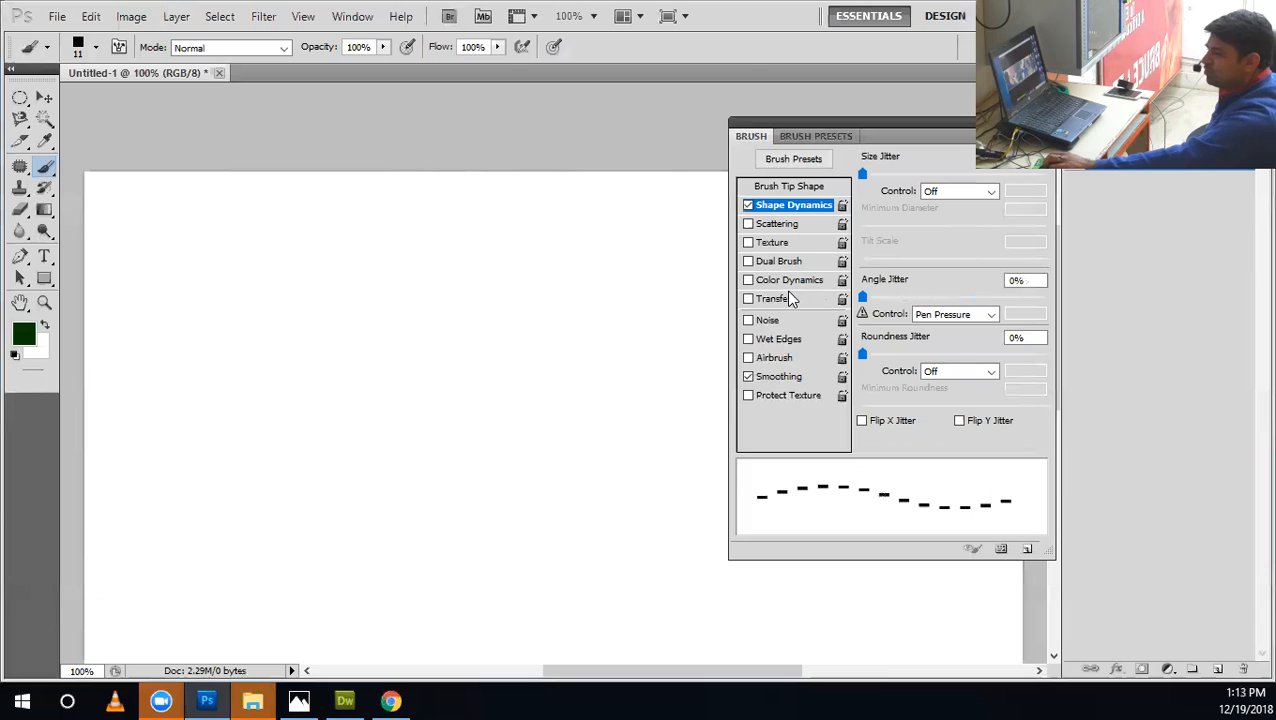
{"action": "left_click", "coordinate": [947, 320]}
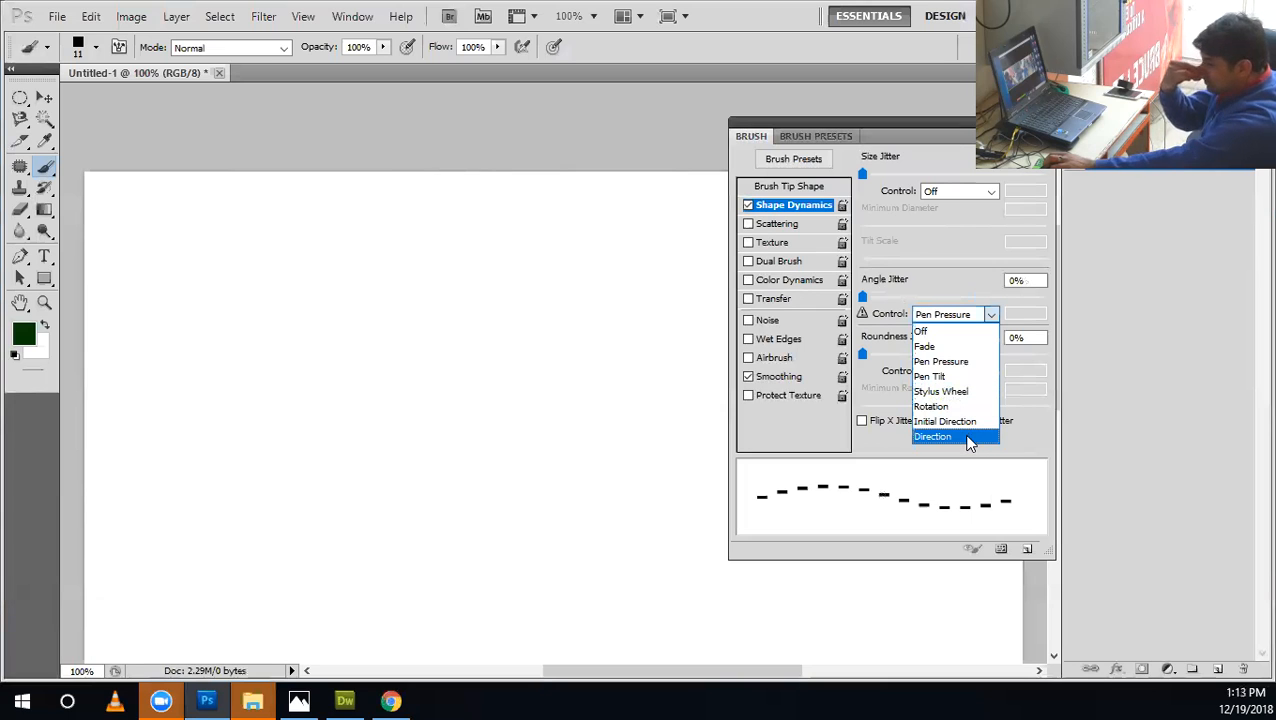
{"action": "left_click", "coordinate": [939, 406]}
{"action": "left_click", "coordinate": [933, 318]}
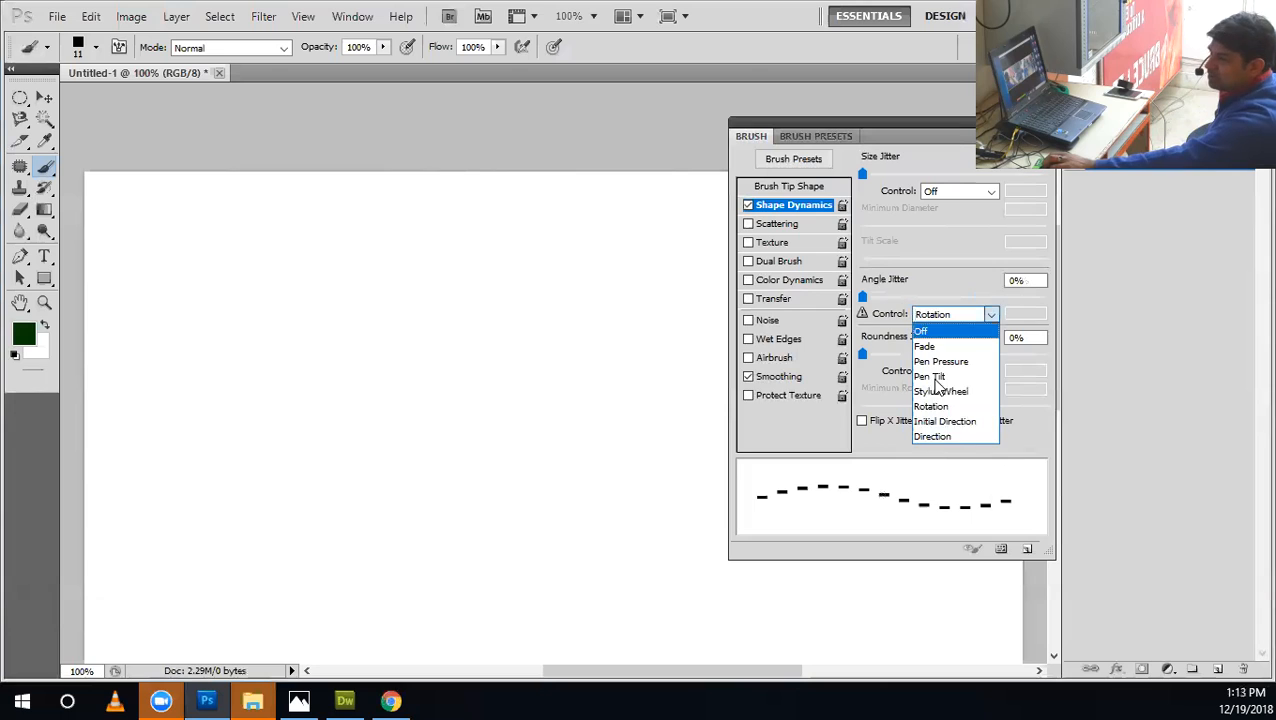
{"action": "left_click", "coordinate": [939, 437]}
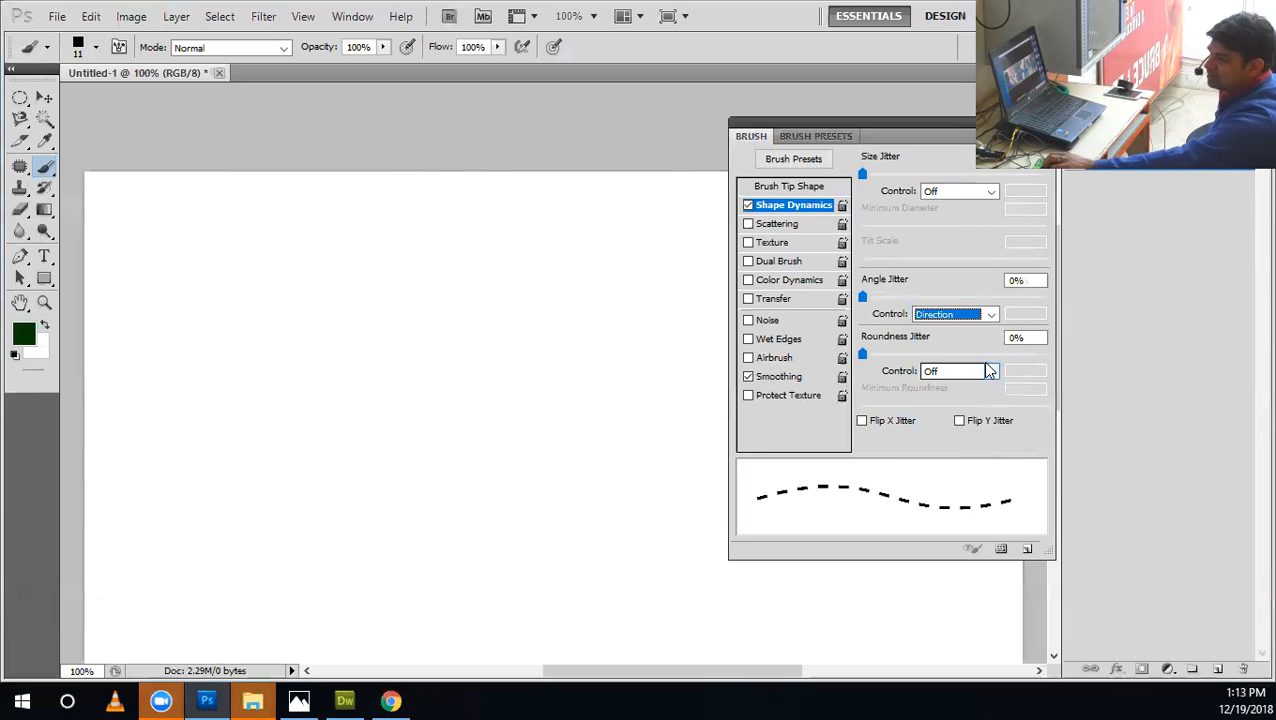
Compare the Off and Direction options of the Angle Jitter control in the stroke preview, settling on Direction.
{"action": "left_click", "coordinate": [940, 318]}
{"action": "left_click", "coordinate": [938, 328]}
{"action": "left_click", "coordinate": [938, 318]}
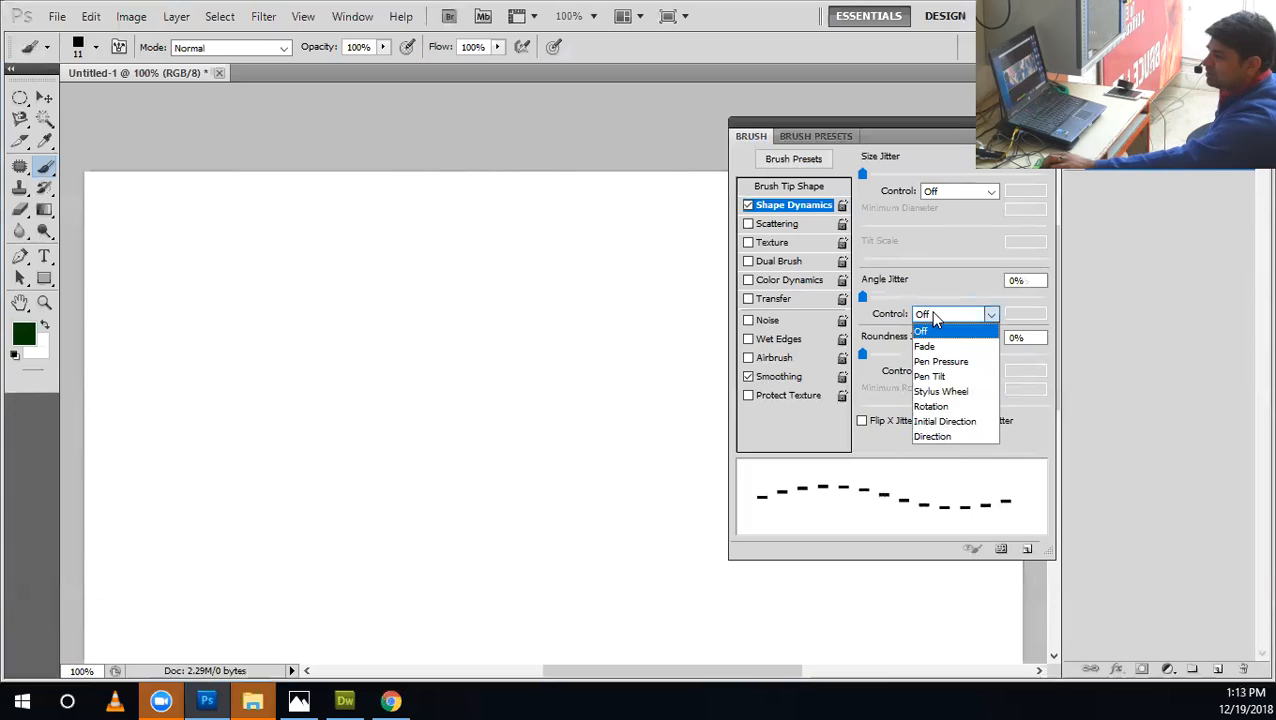
{"action": "left_click", "coordinate": [939, 437]}
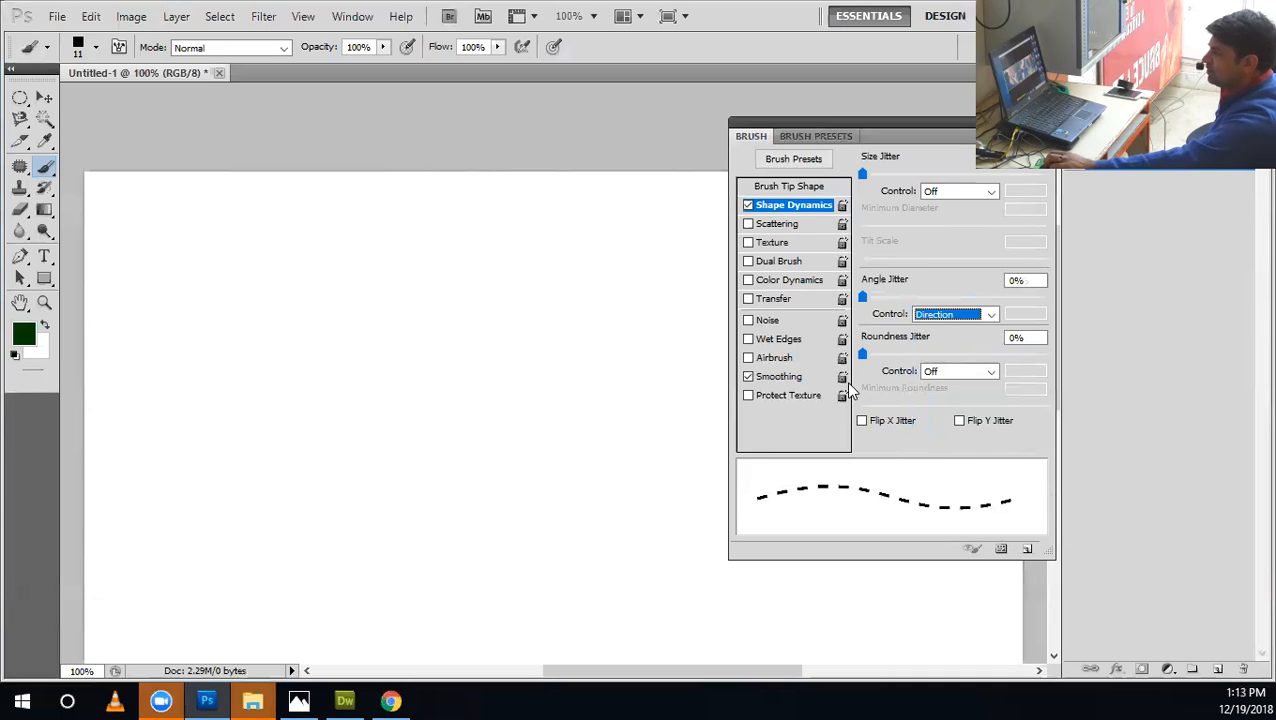
{"action": "left_click", "coordinate": [930, 323]}
{"action": "left_click", "coordinate": [932, 331]}
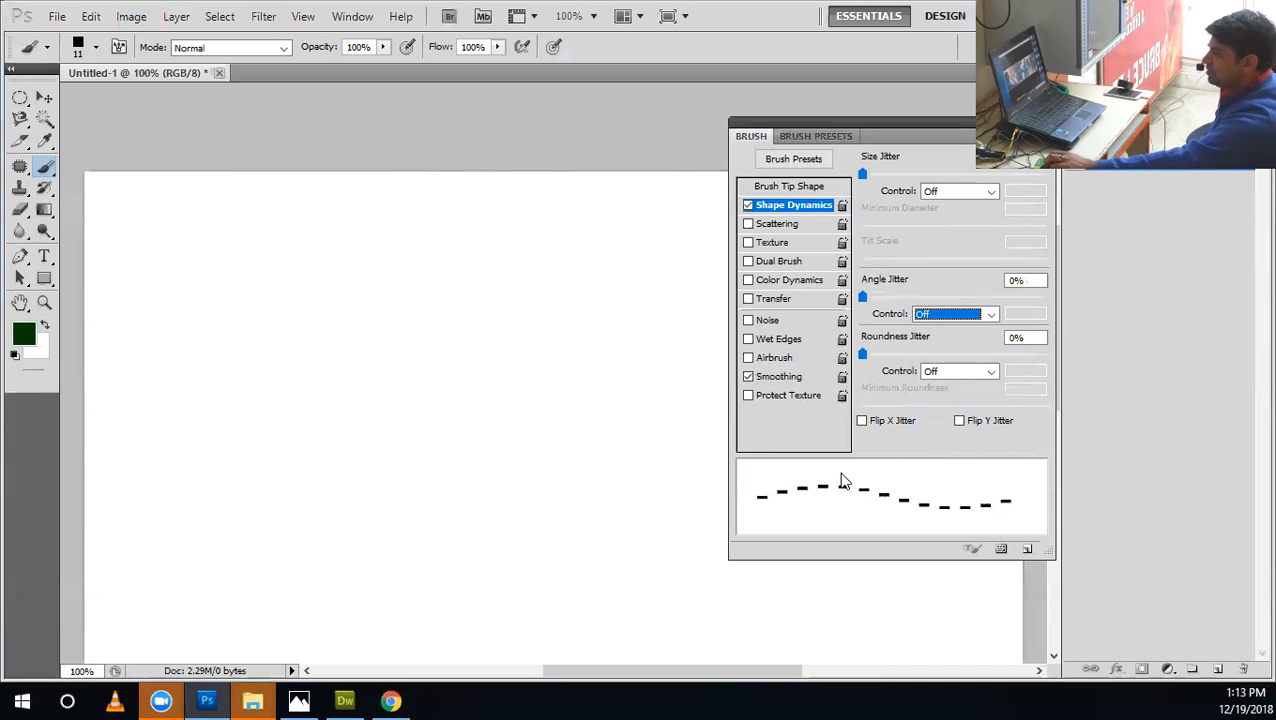
{"action": "left_click", "coordinate": [934, 316]}
{"action": "left_click", "coordinate": [936, 433]}
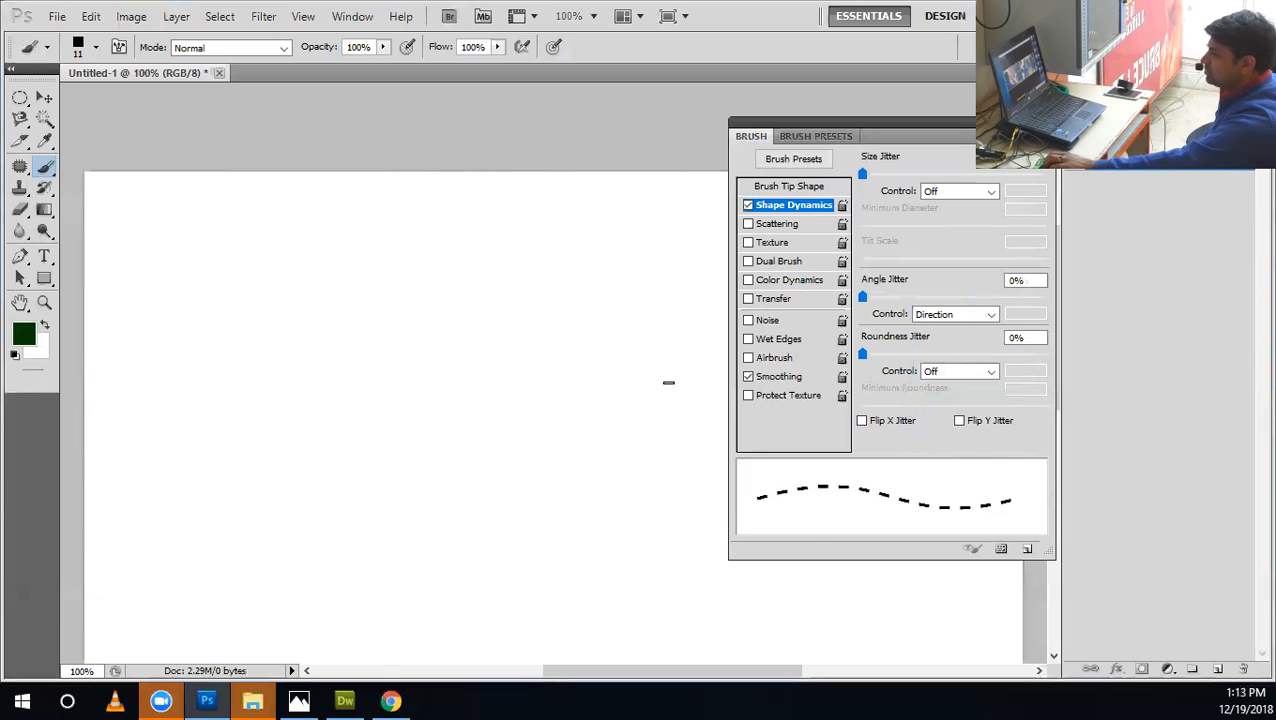
Paint a dashed spiral and looping dashed strokes across the canvas as tests, and undo them.
{"action": "mouse_move", "coordinate": [379, 262]}
{"action": "left_mouse_down"}
{"action": "mouse_move", "coordinate": [299, 396]}
{"action": "mouse_move", "coordinate": [407, 535]}
{"action": "mouse_move", "coordinate": [550, 404]}
{"action": "mouse_move", "coordinate": [423, 335]}
{"action": "mouse_move", "coordinate": [419, 498]}
{"action": "mouse_move", "coordinate": [506, 443]}
{"action": "left_mouse_up"}
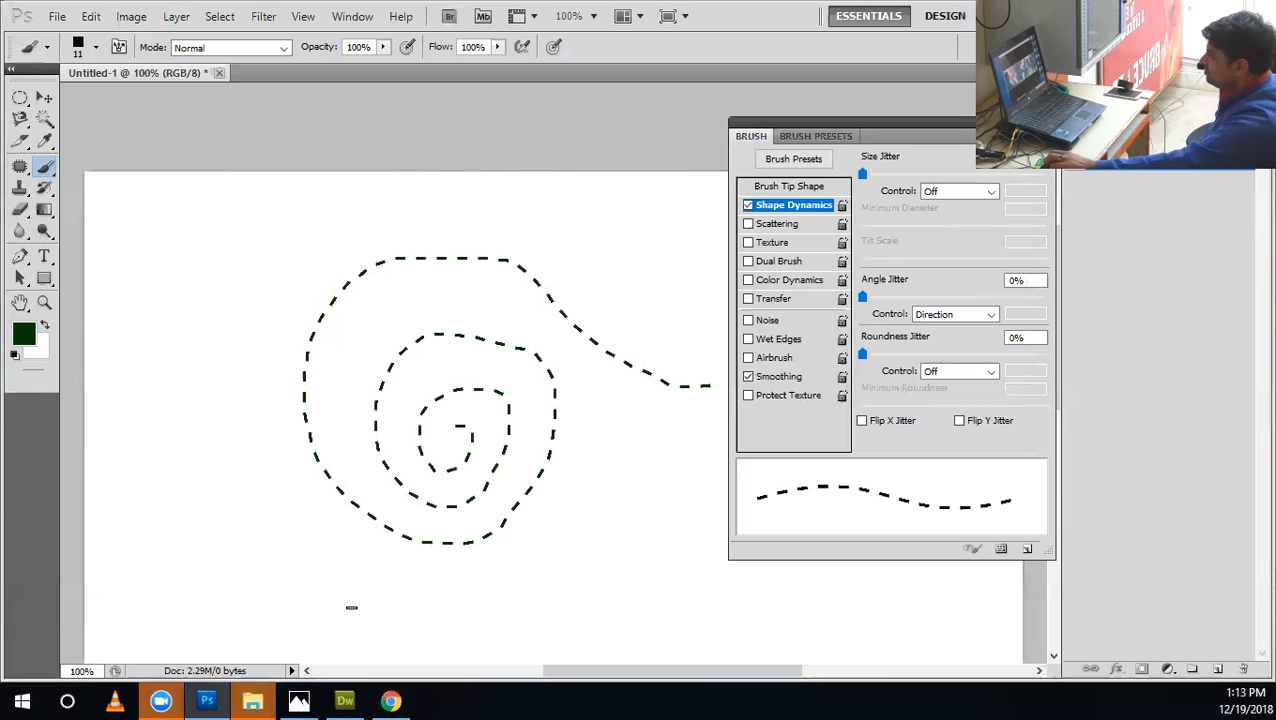
{"action": "mouse_move", "coordinate": [167, 521]}
{"action": "left_mouse_down"}
{"action": "mouse_move", "coordinate": [237, 407]}
{"action": "mouse_move", "coordinate": [330, 457]}
{"action": "mouse_move", "coordinate": [265, 517]}
{"action": "mouse_move", "coordinate": [411, 399]}
{"action": "mouse_move", "coordinate": [501, 465]}
{"action": "mouse_move", "coordinate": [670, 552]}
{"action": "mouse_move", "coordinate": [645, 398]}
{"action": "left_mouse_up"}
{"action": "mouse_move", "coordinate": [370, 351]}
{"action": "left_mouse_down"}
{"action": "mouse_move", "coordinate": [345, 305]}
{"action": "mouse_move", "coordinate": [160, 440]}
{"action": "mouse_move", "coordinate": [185, 495]}
{"action": "left_mouse_up"}
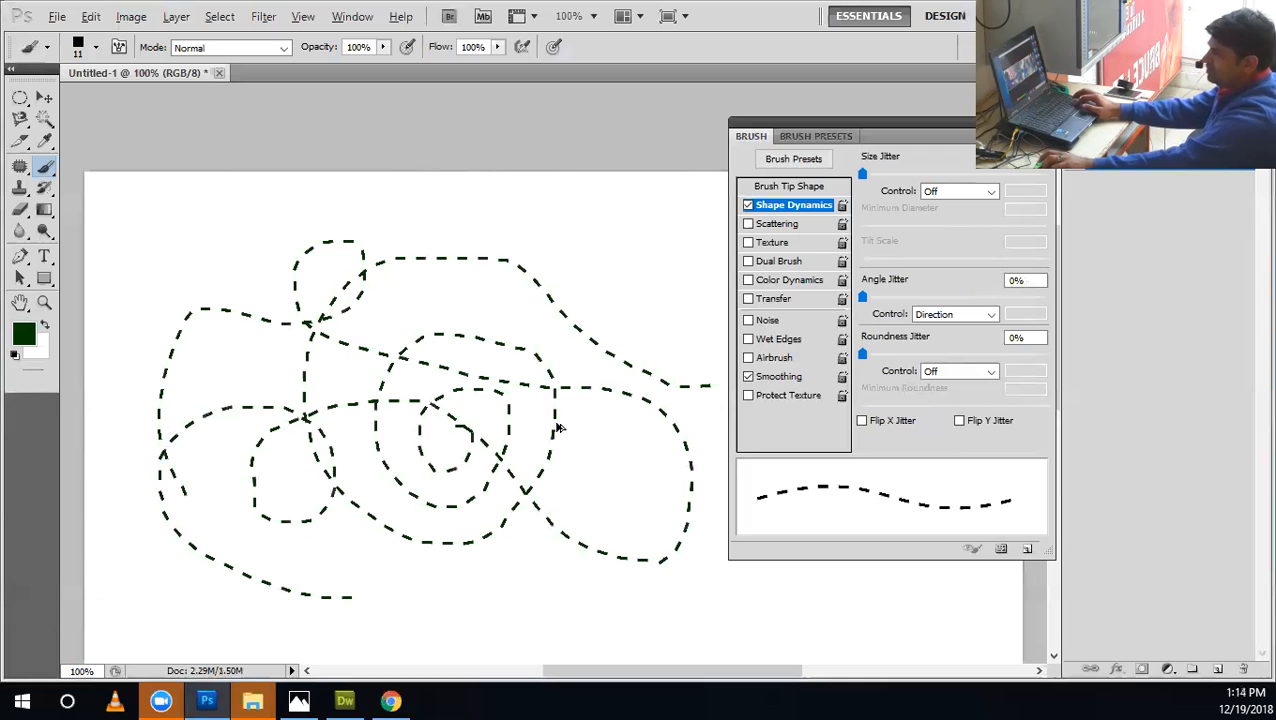
{"action": "key", "text": "ctrl+alt+z"}
{"action": "key", "text": "ctrl+alt+z"}
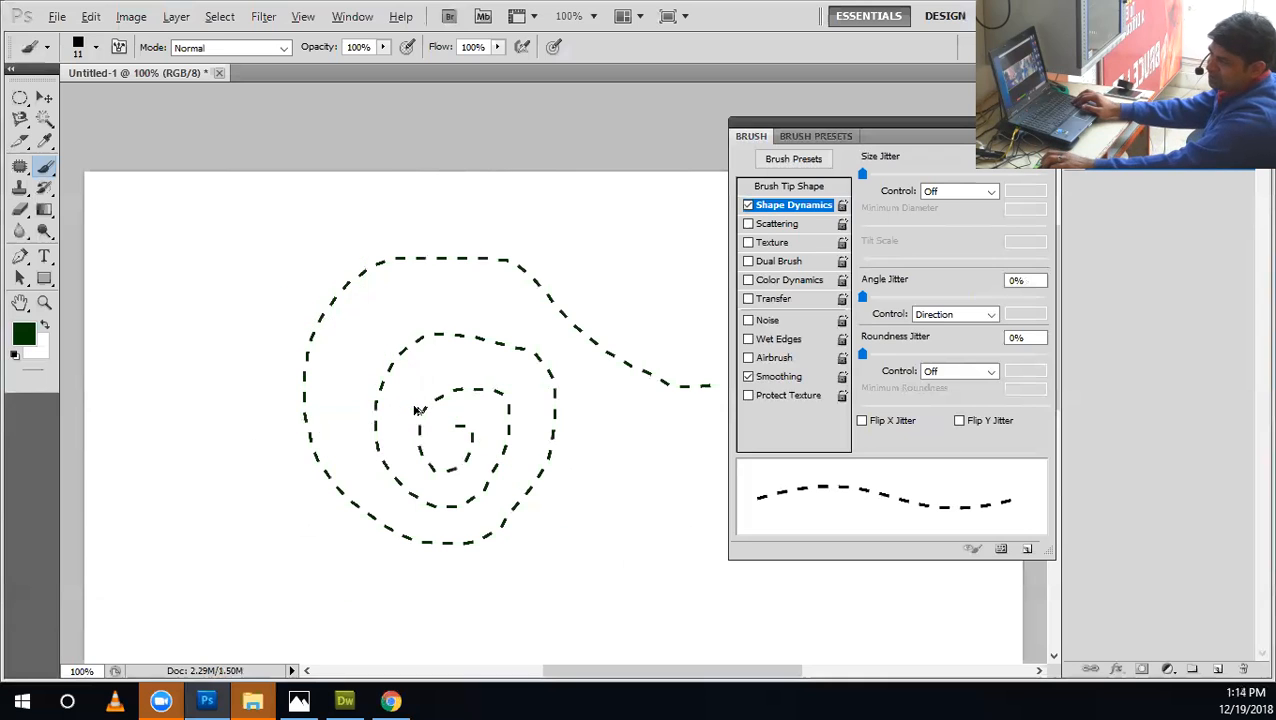
Draw a small dark green square shape on the blank canvas.
{"action": "key", "text": "z"}
{"action": "left_click", "coordinate": [316, 382]}
{"action": "key", "text": "b"}
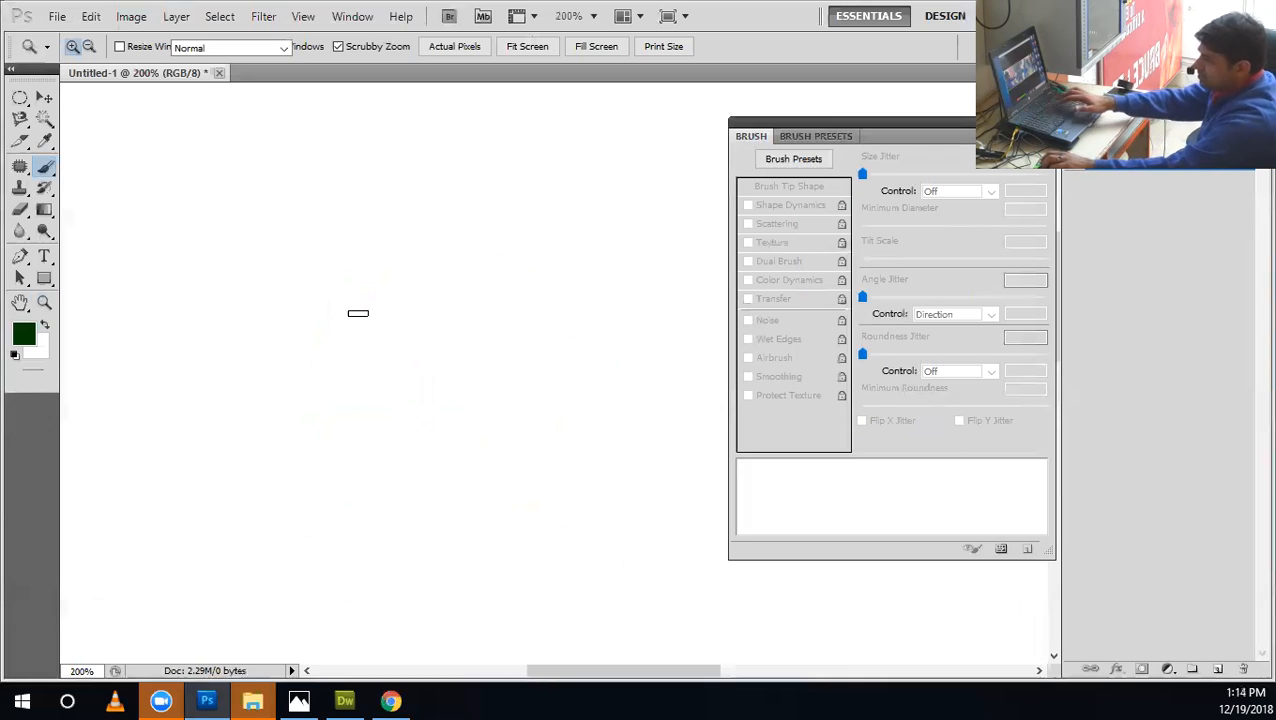
{"action": "mouse_move", "coordinate": [20, 257]}
{"action": "left_mouse_down"}
{"action": "mouse_move", "coordinate": [124, 260]}
{"action": "mouse_move", "coordinate": [112, 307]}
{"action": "left_mouse_up"}
{"action": "left_click_drag", "start_coordinate": [48, 283], "coordinate": [110, 277]}
{"action": "left_click_drag", "start_coordinate": [277, 318], "coordinate": [308, 358]}
{"action": "key", "text": "z"}
{"action": "left_click", "coordinate": [307, 350]}
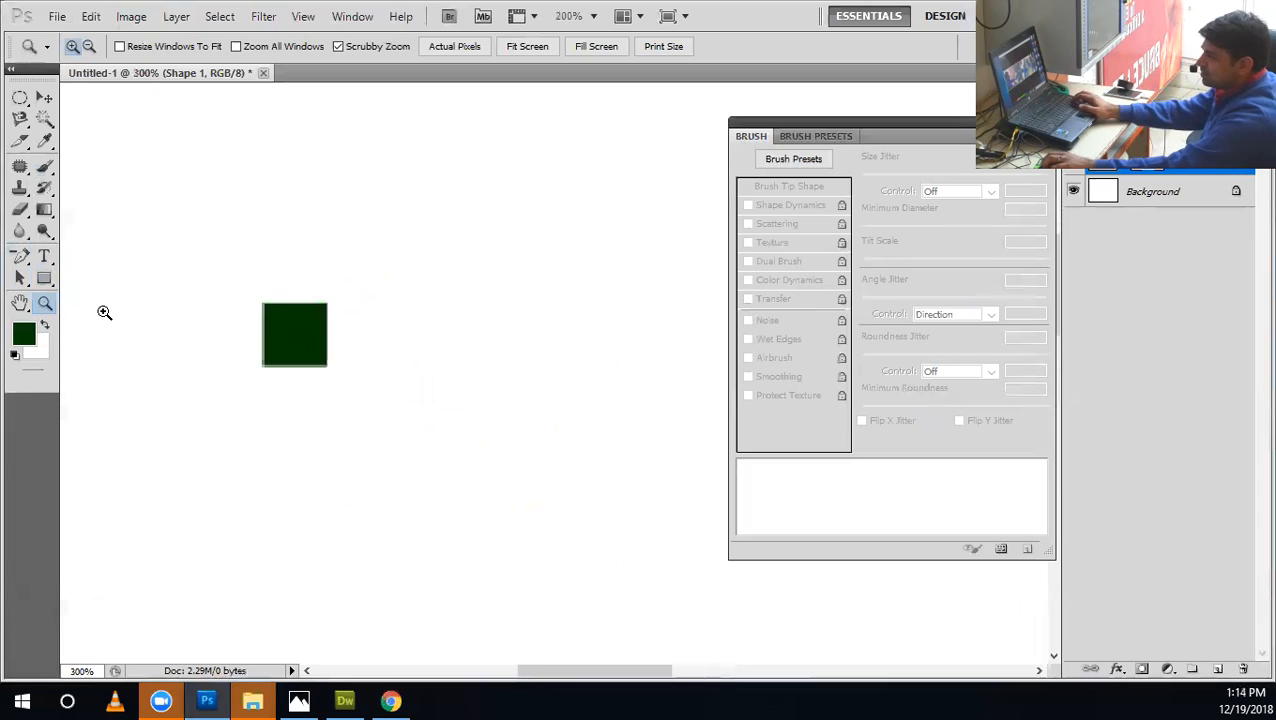
Rotate the green square with Free Transform so it stands on one corner as a diamond.
{"action": "key", "text": "v"}
{"action": "key", "text": "ctrl+t"}
{"action": "left_click_drag", "start_coordinate": [327, 416], "coordinate": [347, 362]}
{"action": "key", "text": "Return"}
Pull the diamond's bottom corner up past its centre to form an arrowhead, and narrow the shape horizontally.
{"action": "left_click_drag", "start_coordinate": [20, 256], "coordinate": [65, 330]}
{"action": "left_click", "coordinate": [65, 330]}
{"action": "left_click_drag", "start_coordinate": [286, 322], "coordinate": [398, 382]}
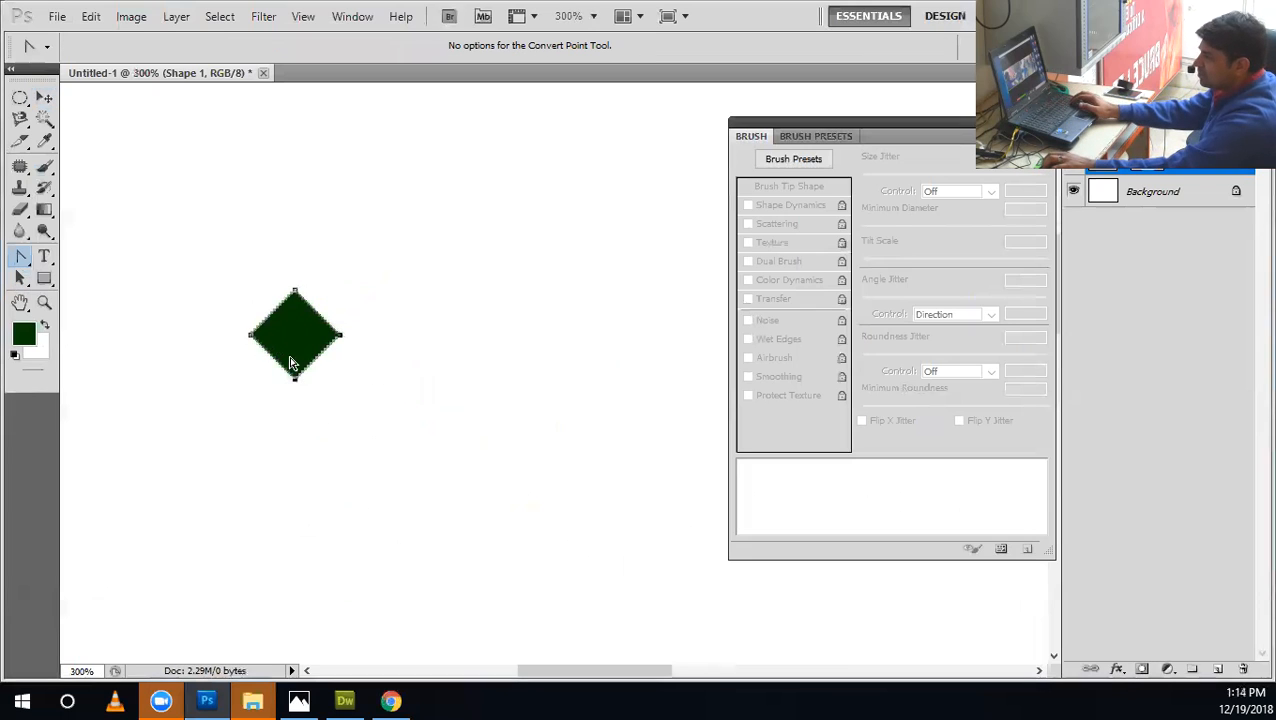
{"action": "left_click_drag", "start_coordinate": [297, 384], "coordinate": [299, 320]}
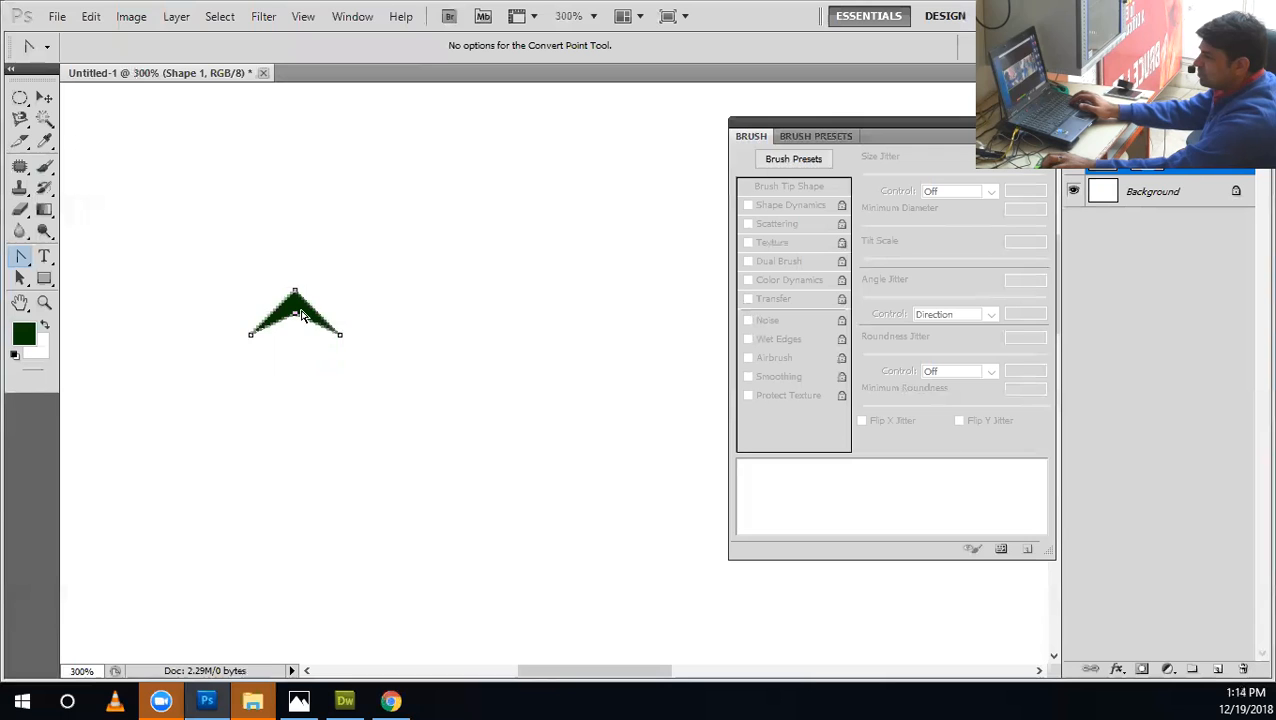
{"action": "key", "text": "ctrl+t"}
{"action": "left_click_drag", "start_coordinate": [340, 312], "coordinate": [320, 314]}
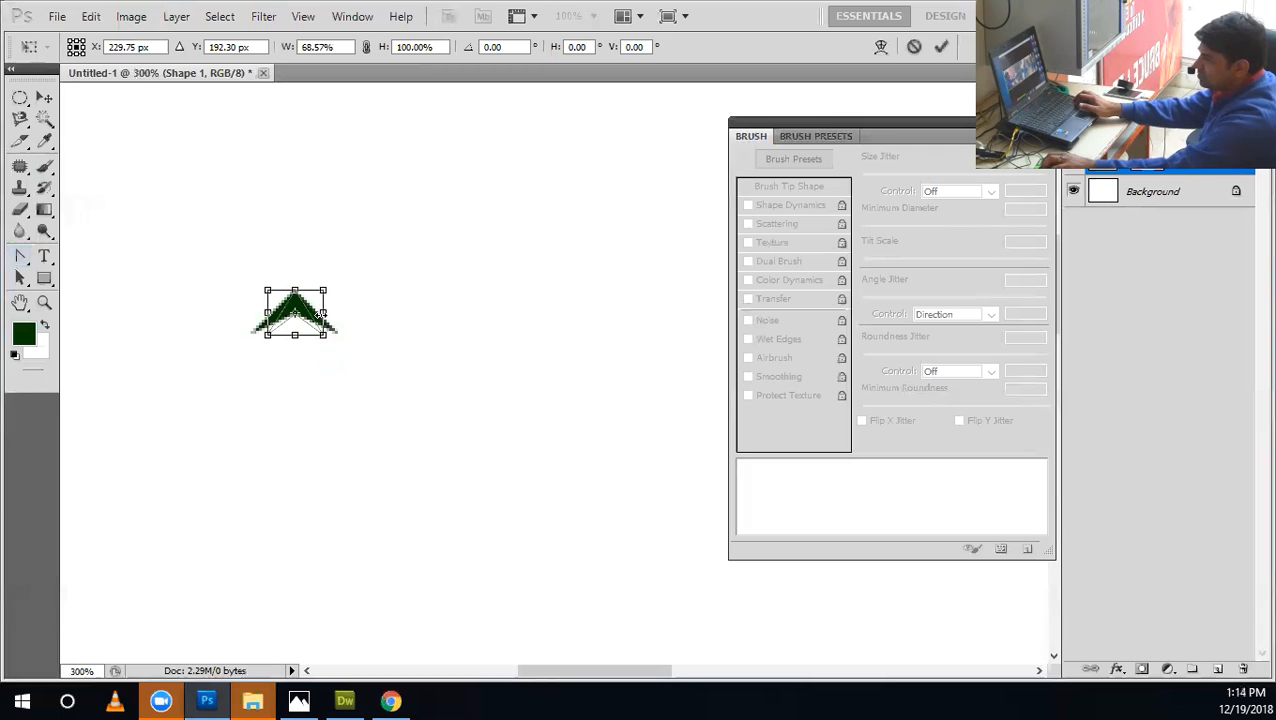
{"action": "key", "text": "Return"}
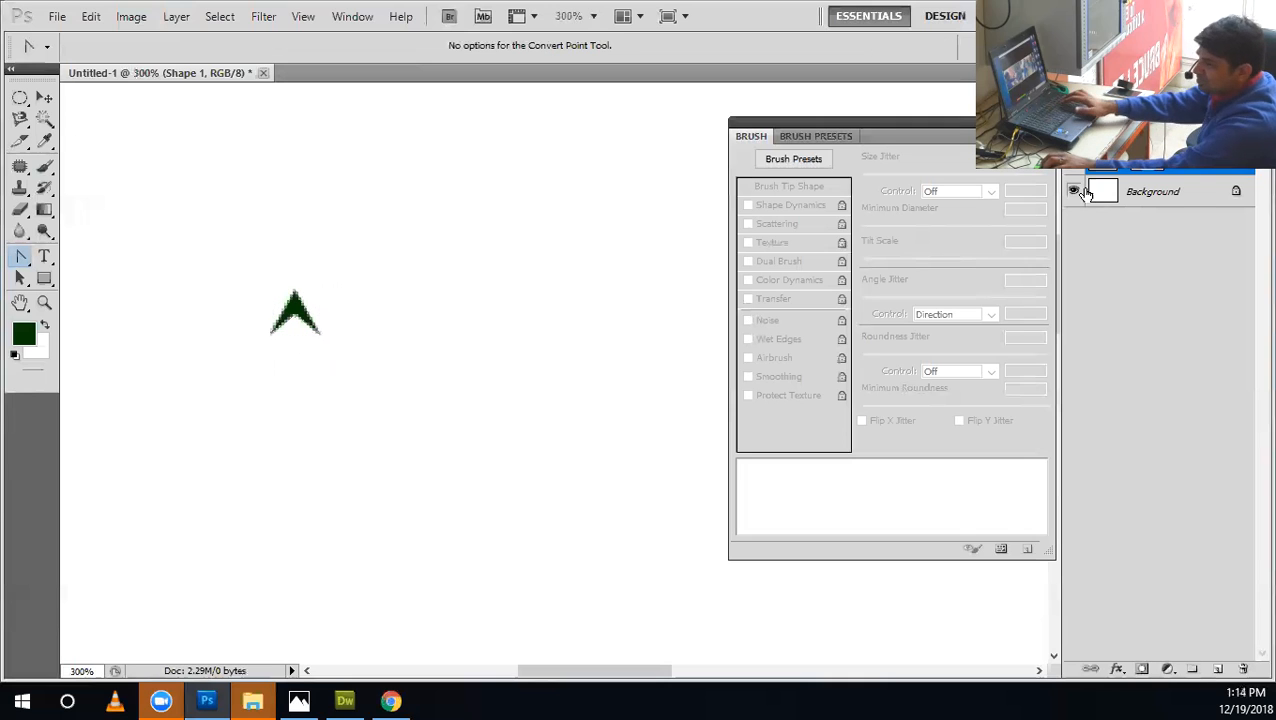
Hide the Background layer and try an elliptical selection around the arrowhead.
{"action": "left_click", "coordinate": [1091, 194]}
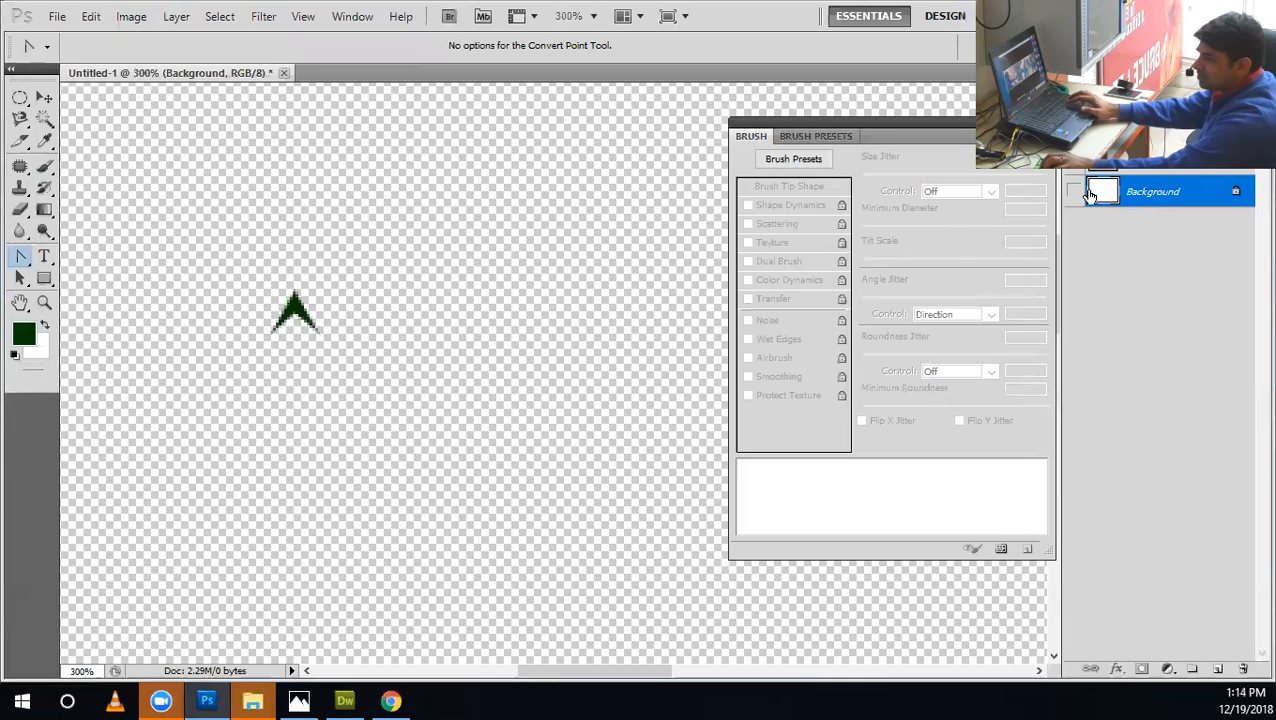
{"action": "key", "text": "m"}
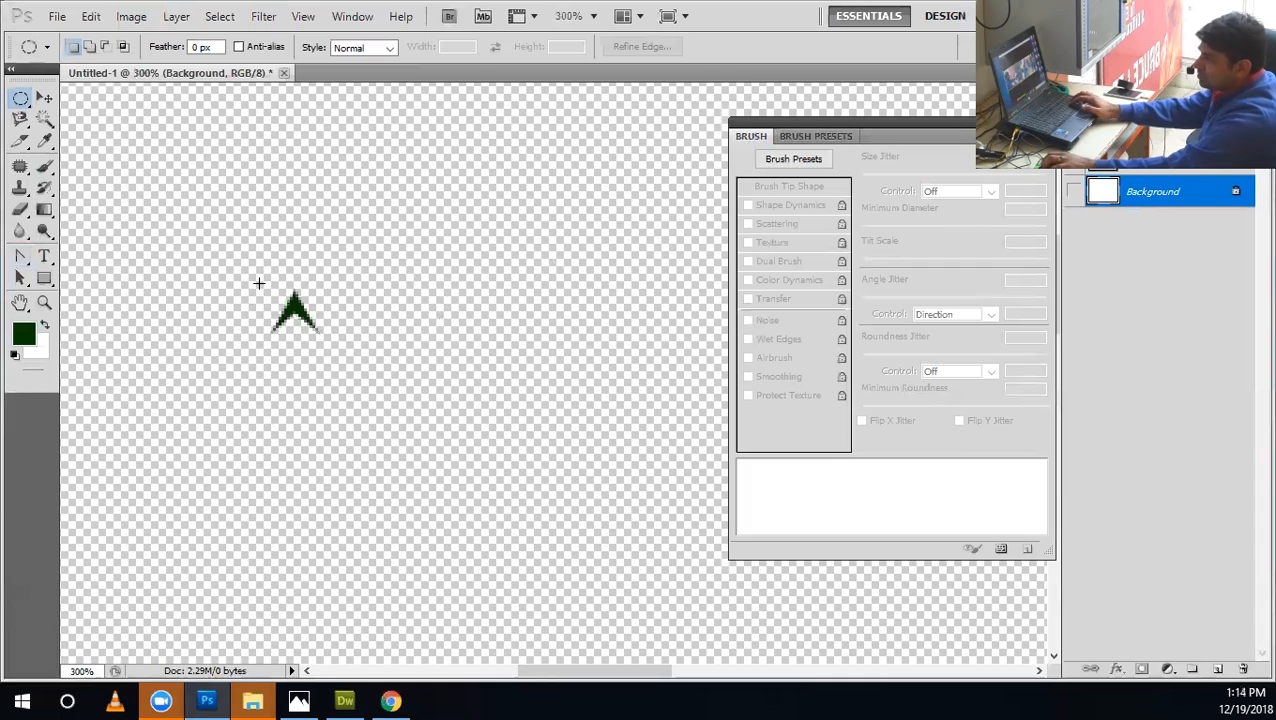
{"action": "key", "text": "z"}
{"action": "left_click", "coordinate": [345, 330]}
{"action": "left_click", "coordinate": [343, 328]}
{"action": "left_click_drag", "start_coordinate": [205, 257], "coordinate": [299, 356]}
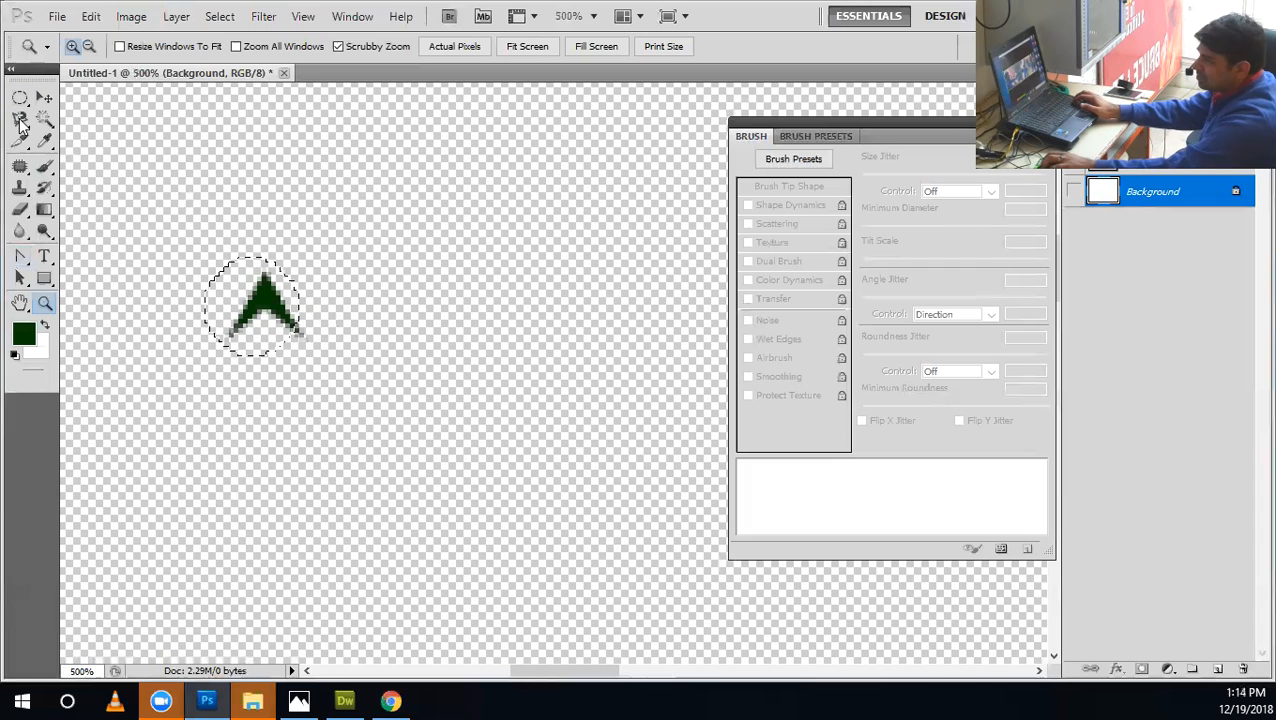
Replace the elliptical selection with a rectangular marquee selection that encloses the whole arrowhead.
{"action": "left_click", "coordinate": [21, 99]}
{"action": "left_click", "coordinate": [52, 101]}
{"action": "key", "text": "z"}
{"action": "left_click_drag", "start_coordinate": [233, 258], "coordinate": [314, 357]}
{"action": "key", "text": "m"}
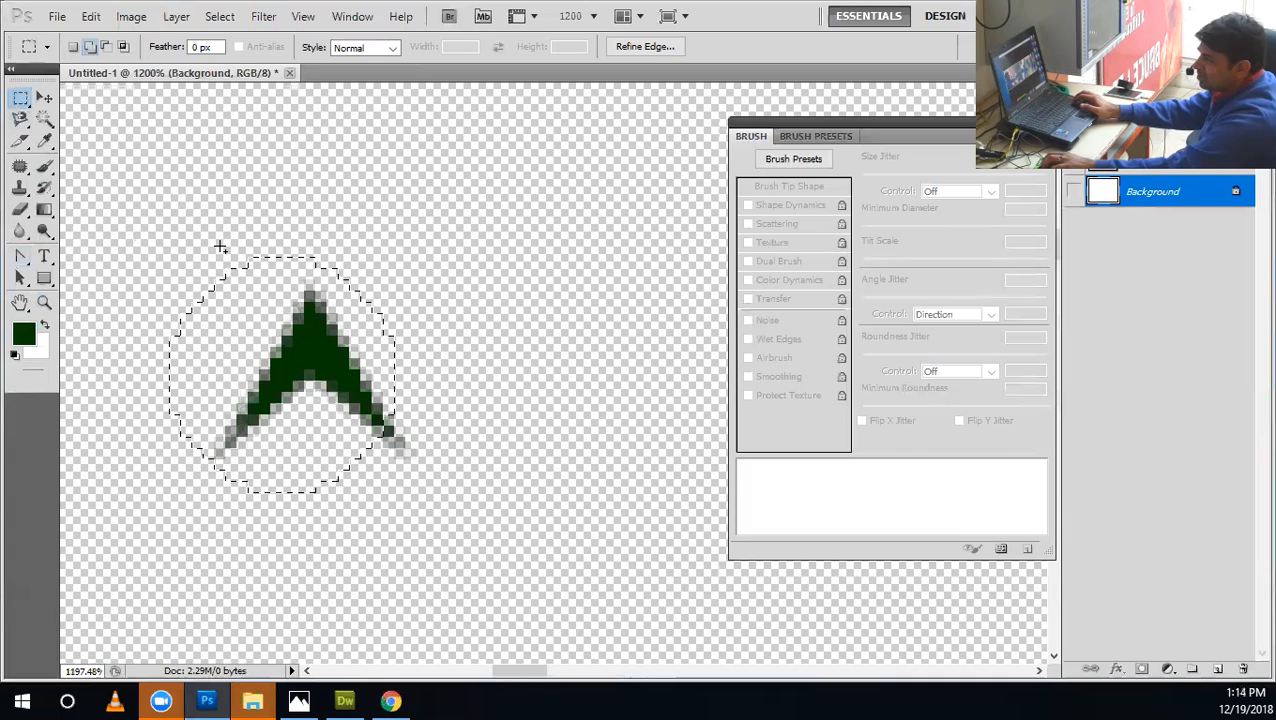
{"action": "left_click", "coordinate": [212, 301]}
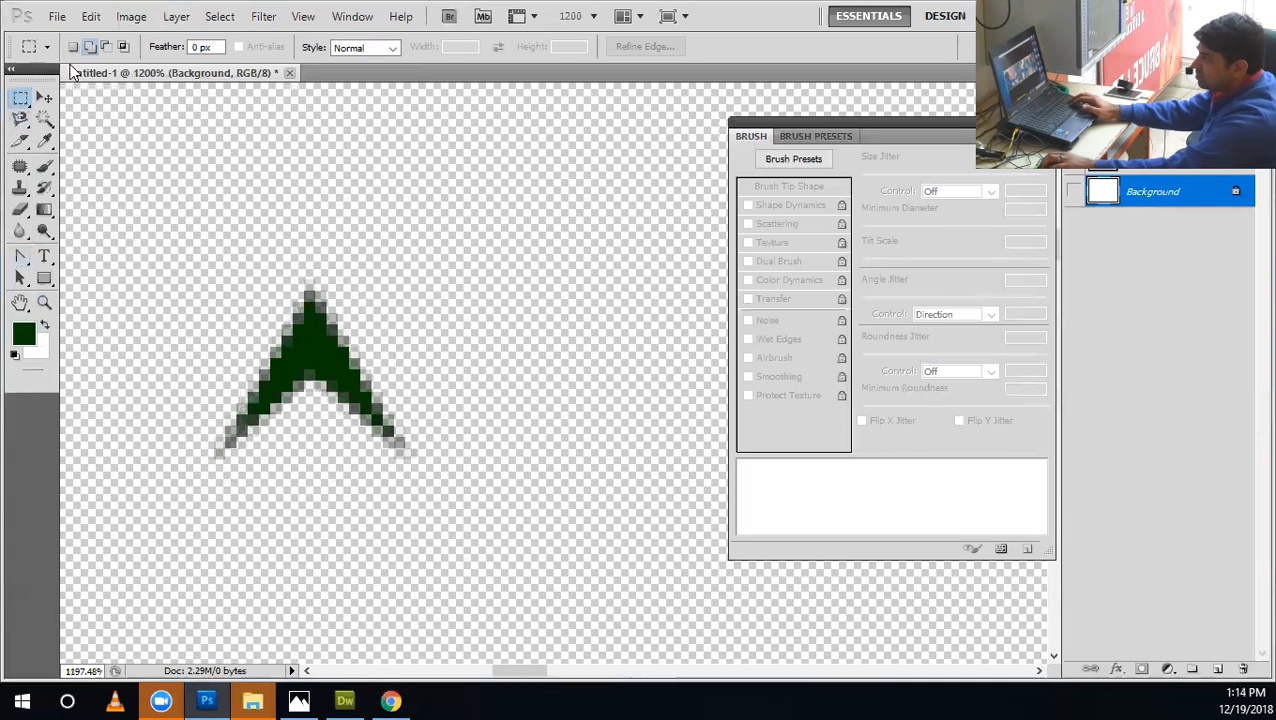
{"action": "left_click_drag", "start_coordinate": [374, 458], "coordinate": [405, 466]}
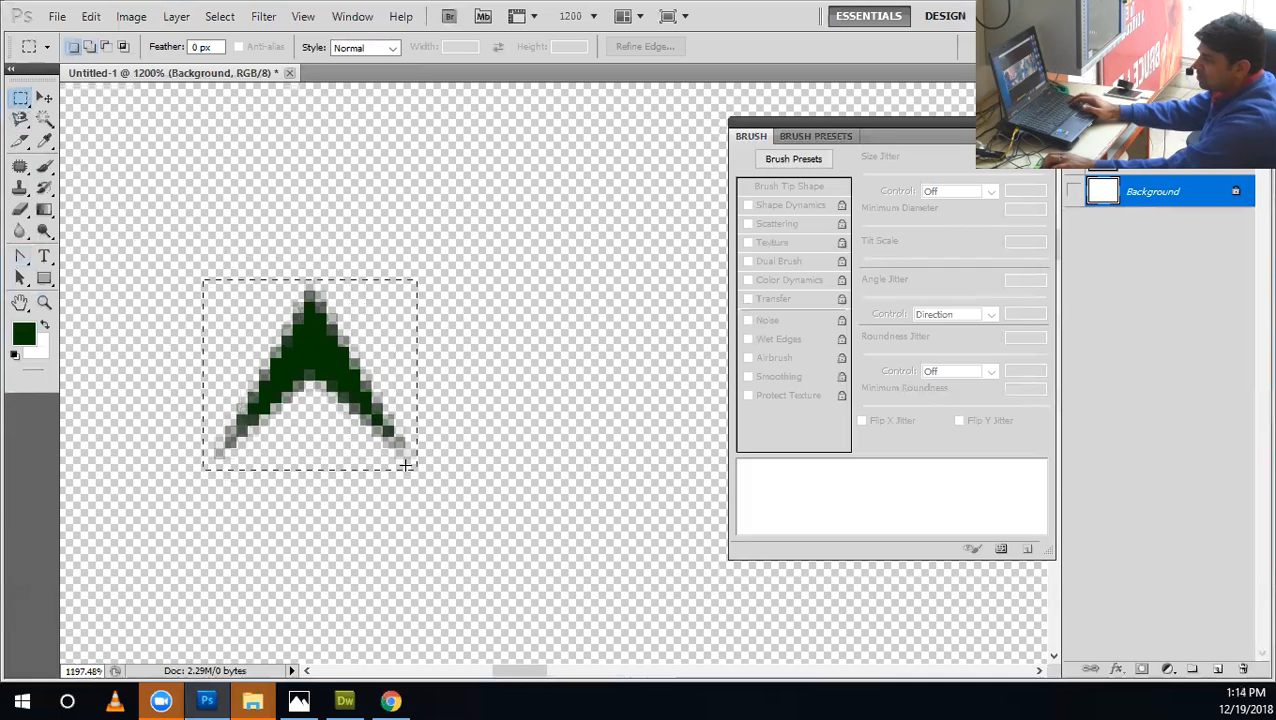
Define the selected arrowhead as a pattern named "arrod" and show the Background layer again.
{"action": "left_click", "coordinate": [90, 16]}
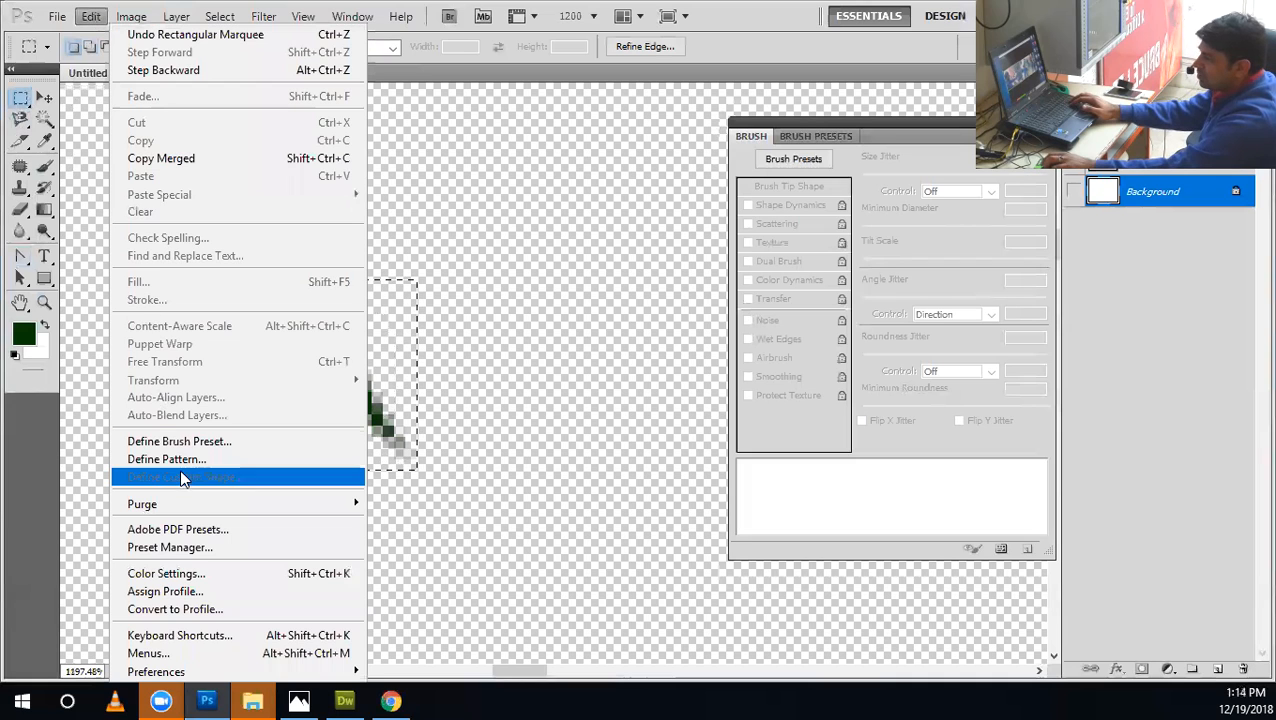
{"action": "left_click", "coordinate": [172, 459]}
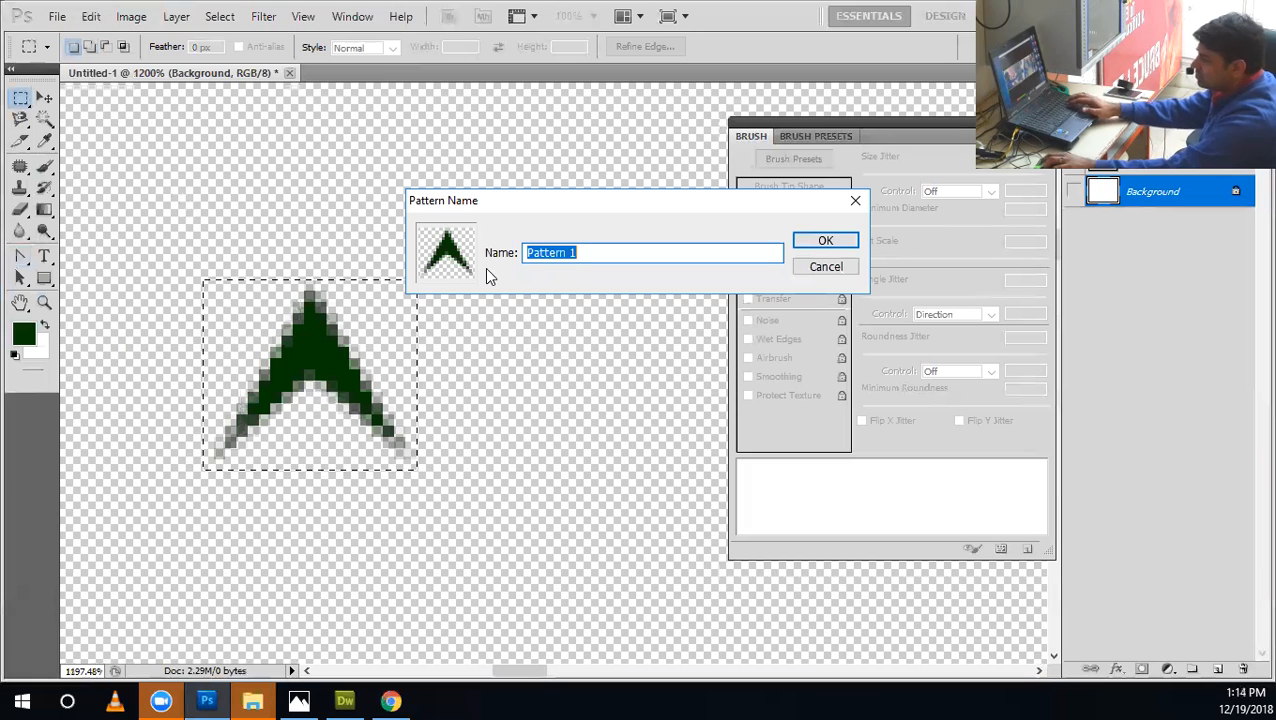
{"action": "type", "text": "arrod"}
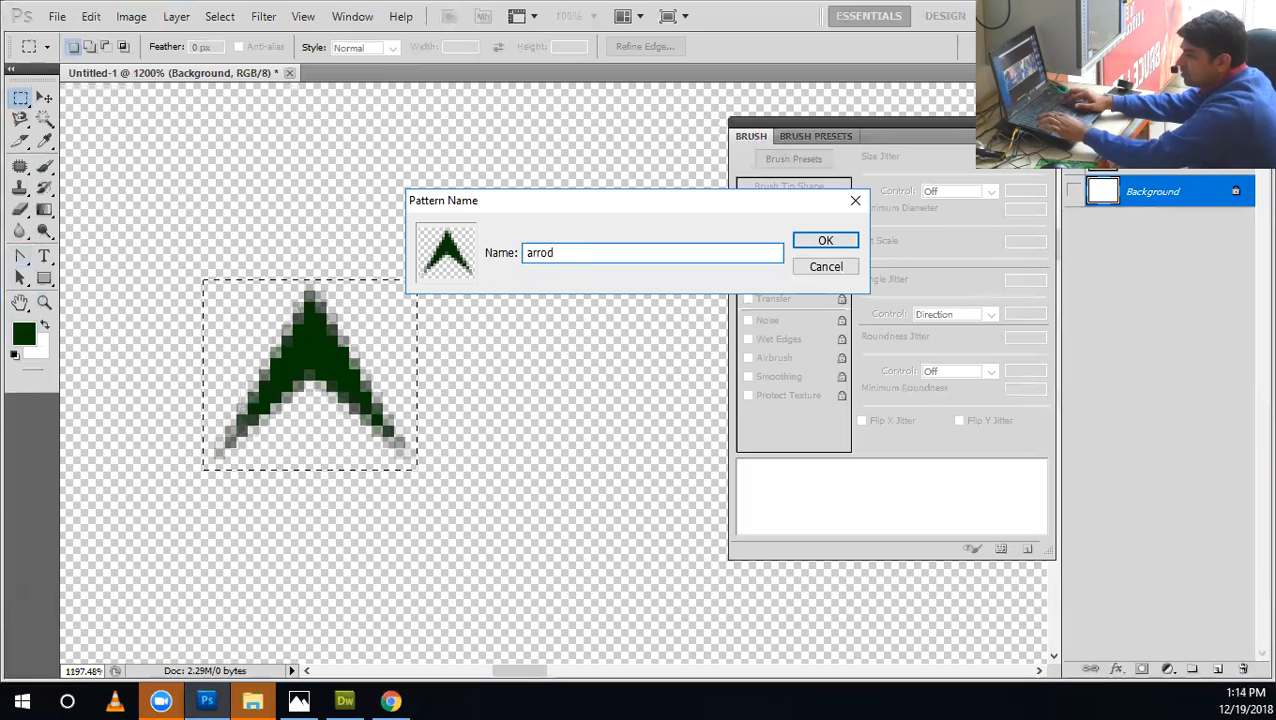
{"action": "key", "text": "Return"}
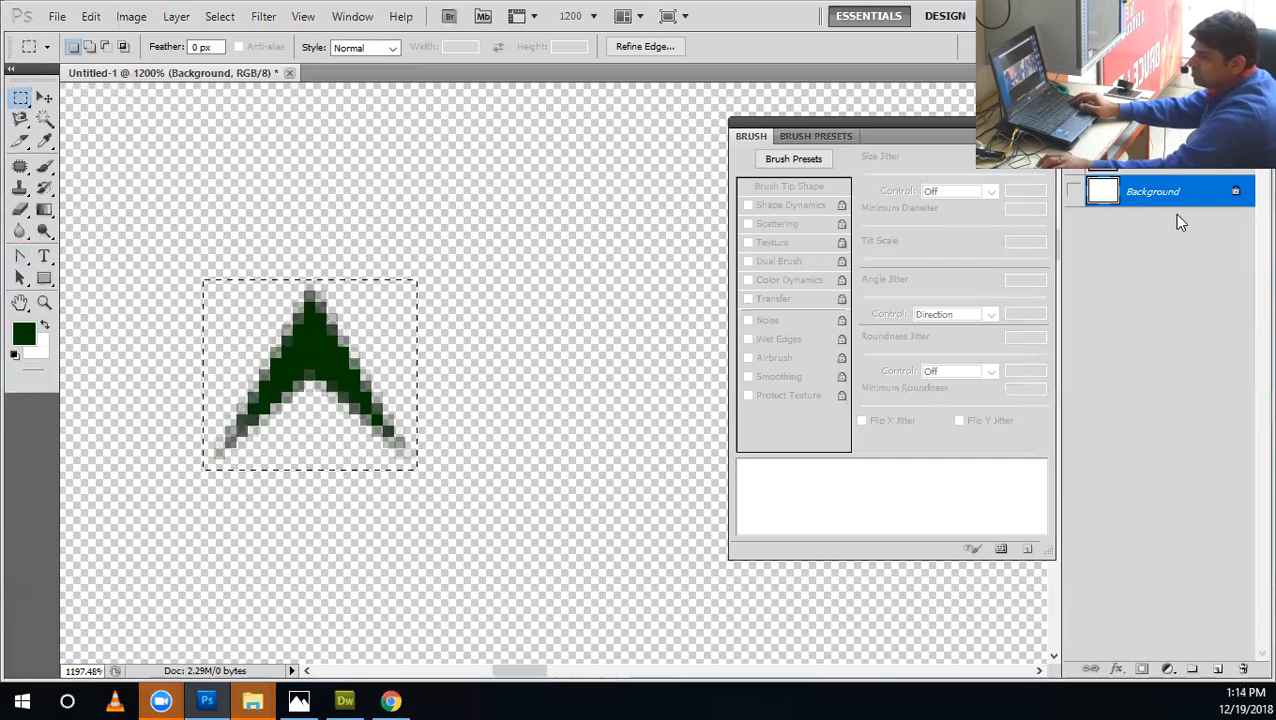
{"action": "left_click", "coordinate": [600, 368]}
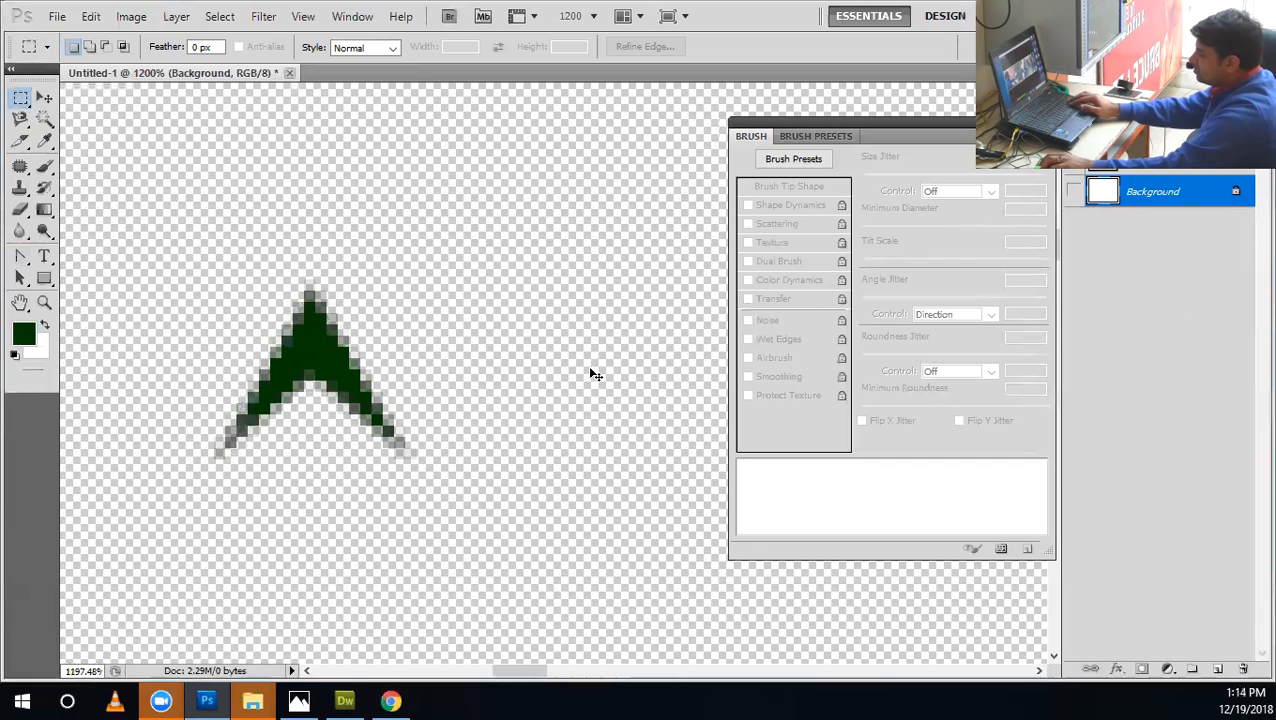
{"action": "left_click", "coordinate": [1073, 188]}
Remove the arrowhead's shape layer to check the Brush tool's tip presets for the new shape, and restore the layer.
{"action": "left_click", "coordinate": [1073, 155]}
{"action": "left_click_drag", "start_coordinate": [1180, 154], "coordinate": [1243, 668]}
{"action": "left_click", "coordinate": [46, 167]}
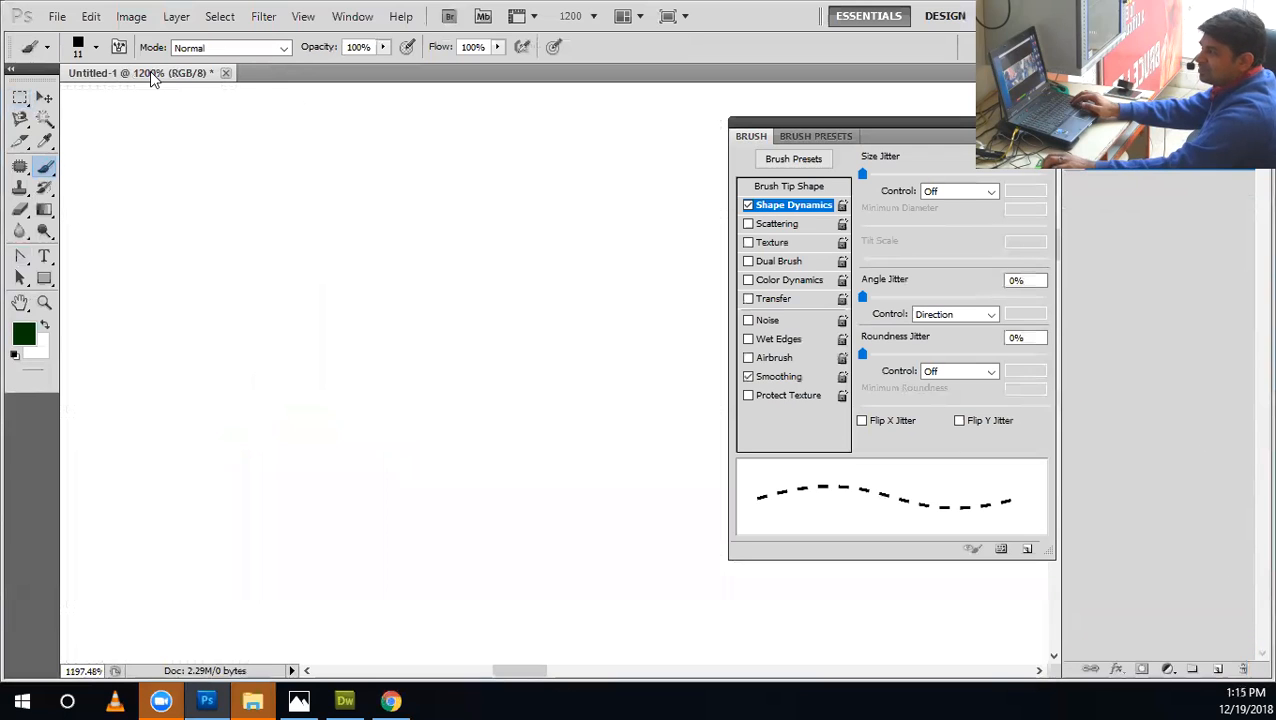
{"action": "left_click", "coordinate": [96, 48]}
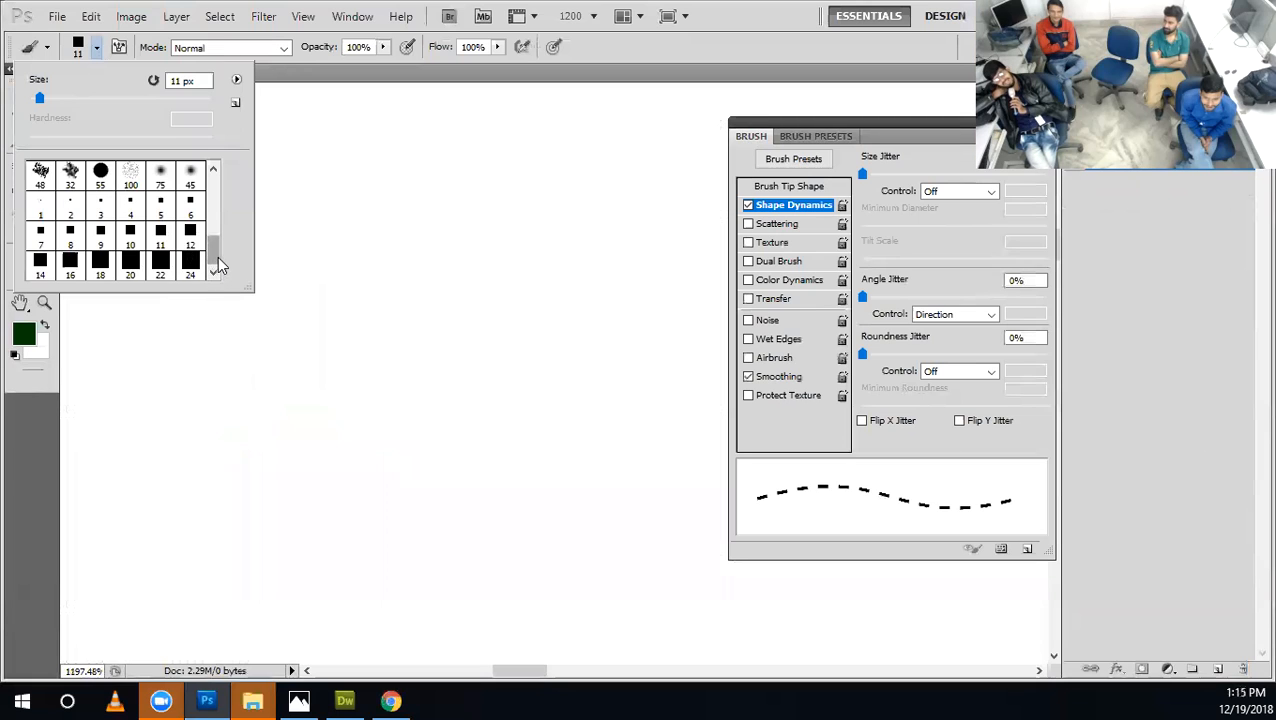
{"action": "left_click", "coordinate": [441, 240]}
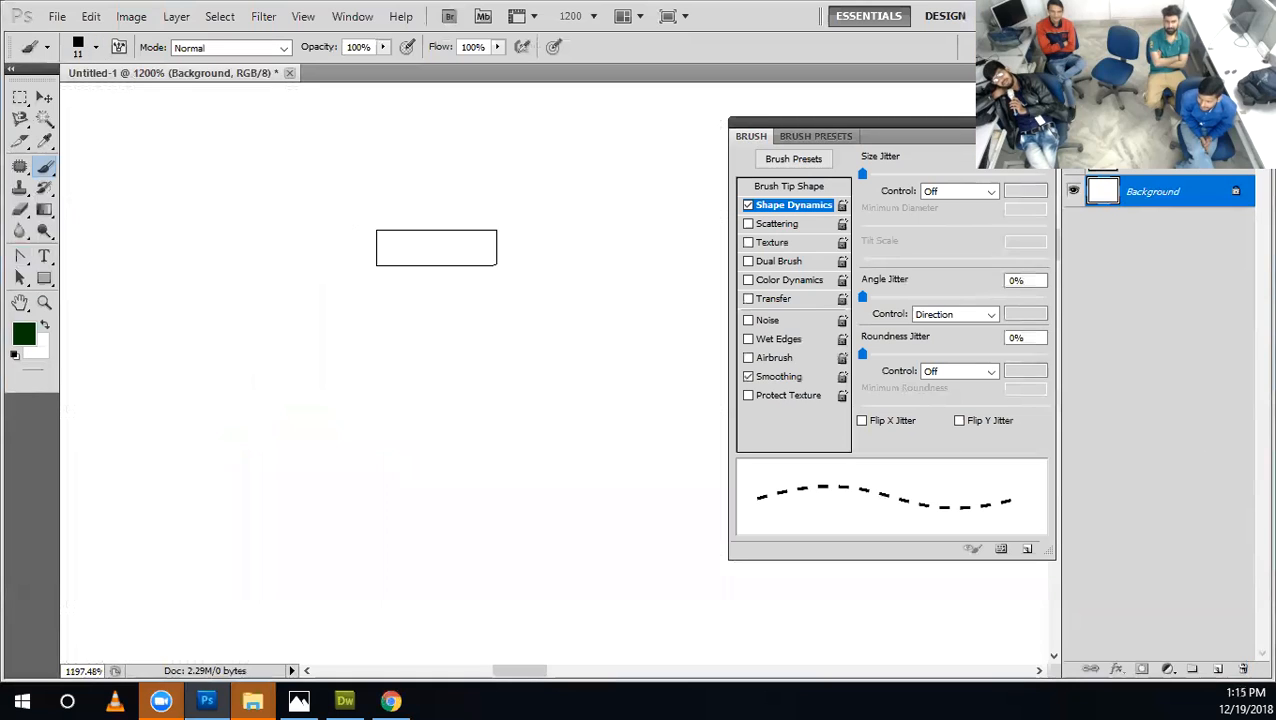
{"action": "key", "text": "ctrl+d"}
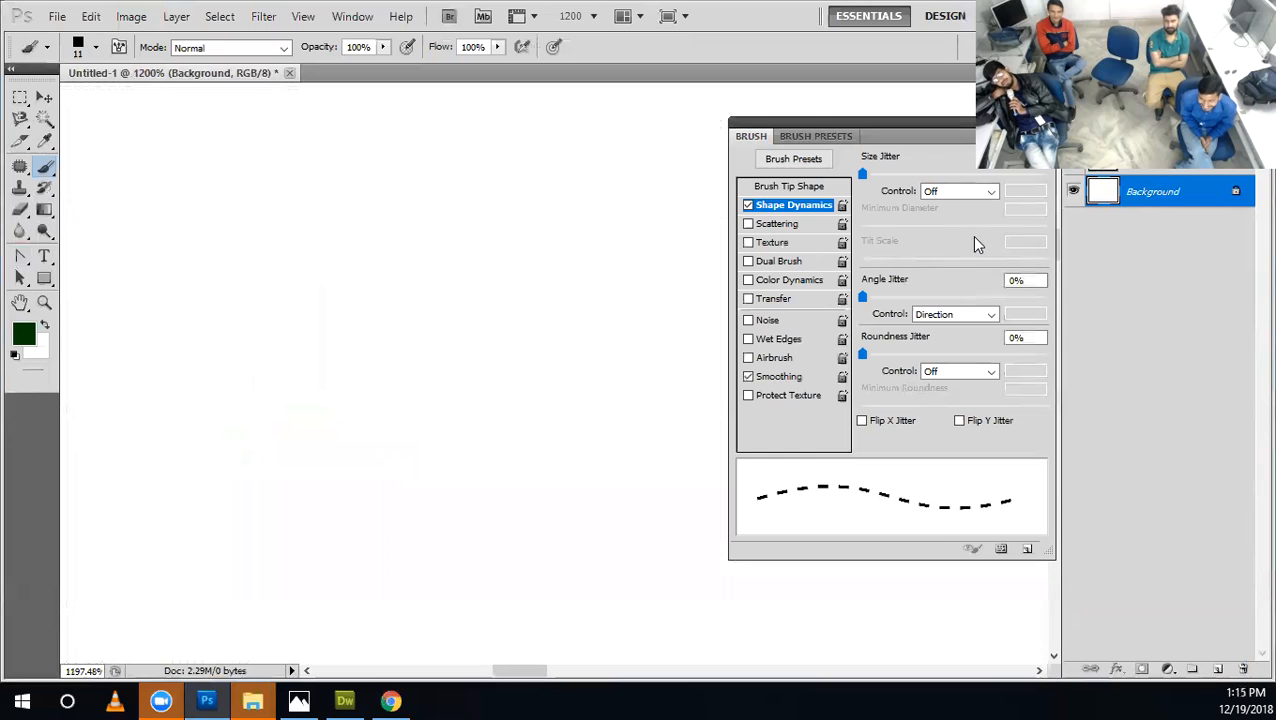
{"action": "key", "text": "ctrl+alt+z"}
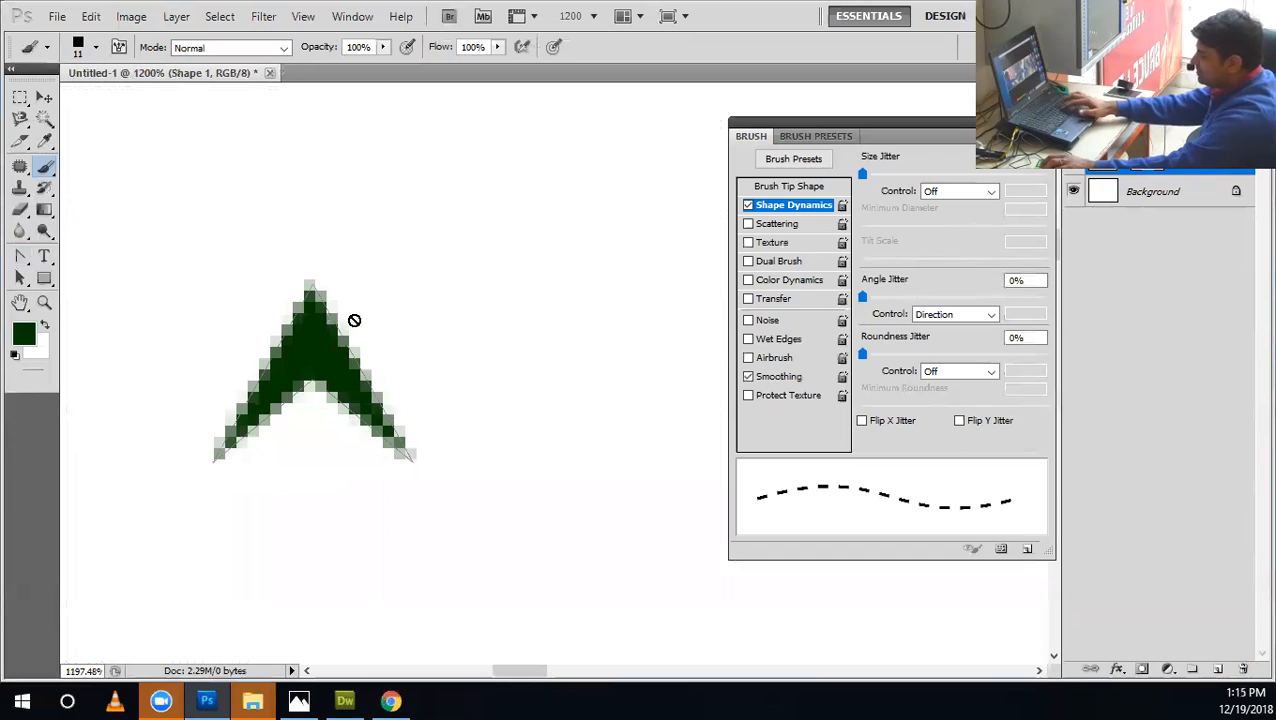
Enclose the arrowhead in a rectangular marquee selection and define the area as a pattern named "Pattern 1".
{"action": "key", "text": "m"}
{"action": "left_click_drag", "start_coordinate": [419, 464], "coordinate": [427, 468]}
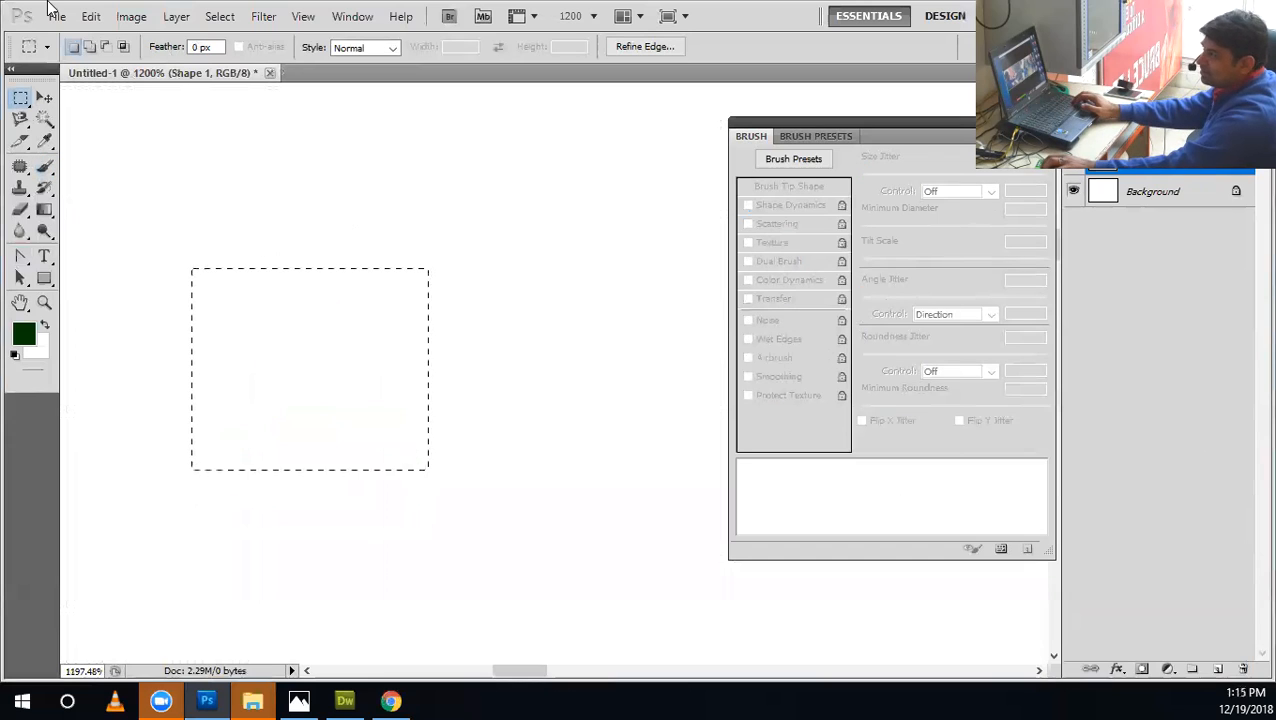
{"action": "left_click", "coordinate": [90, 16]}
{"action": "left_click", "coordinate": [165, 459]}
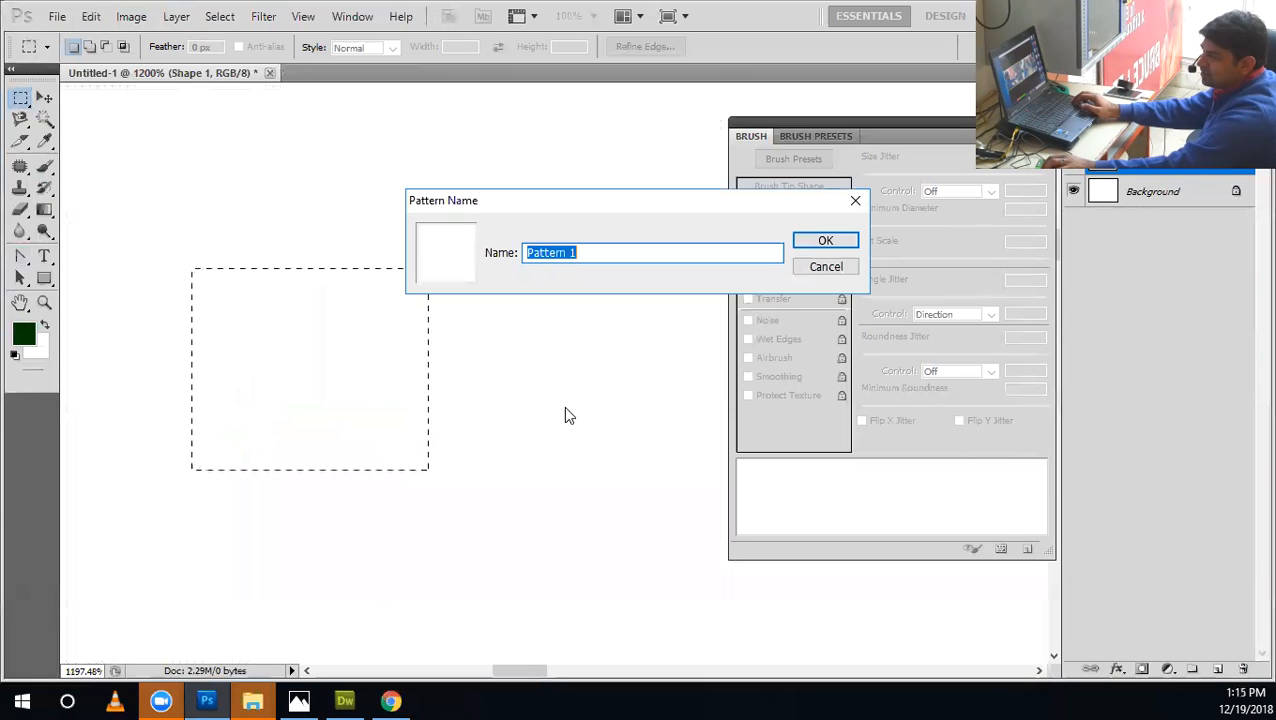
{"action": "left_click", "coordinate": [823, 240]}
Try to define the marquee-selected area as a brush preset.
{"action": "left_click", "coordinate": [90, 16]}
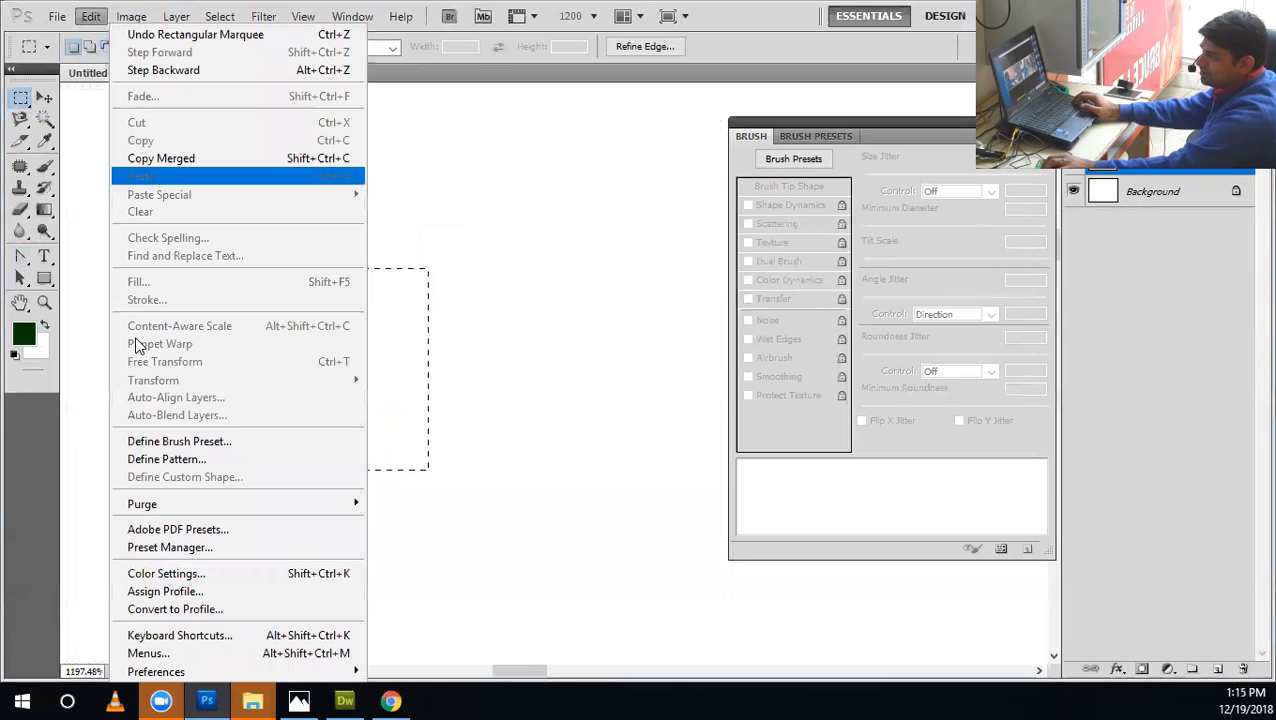
{"action": "left_click", "coordinate": [150, 441]}
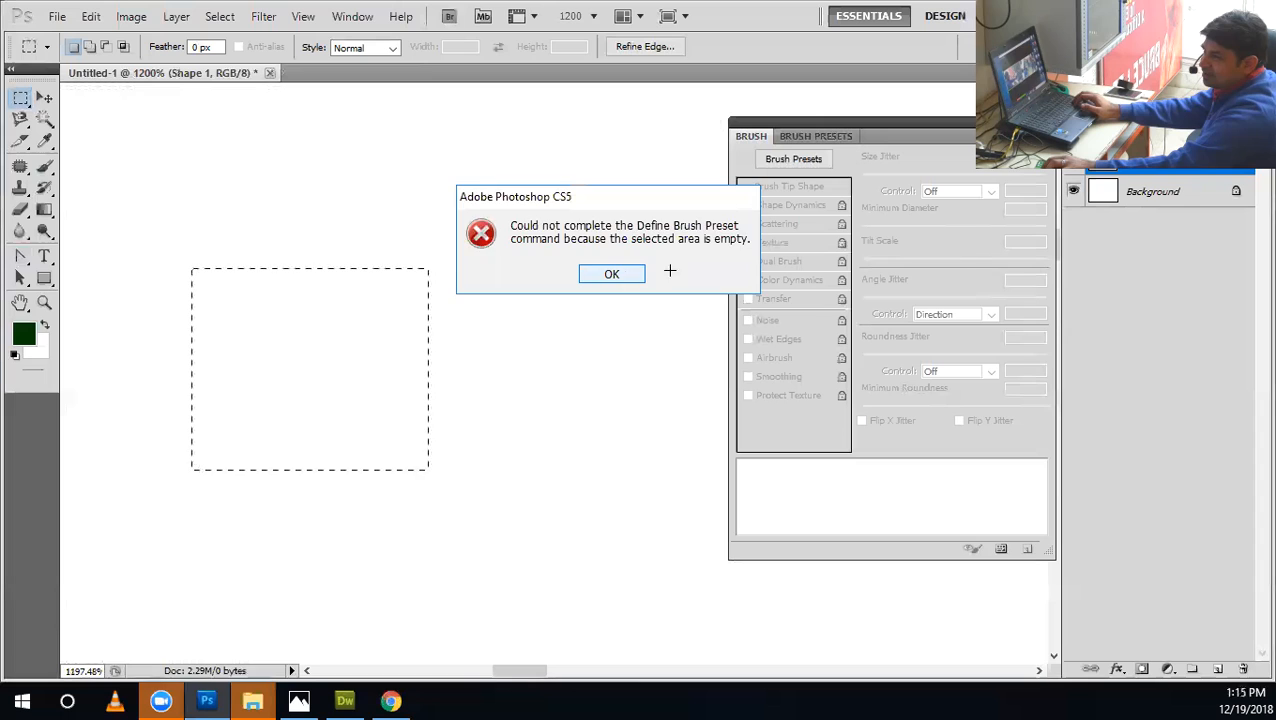
{"action": "left_click", "coordinate": [611, 275]}
Rasterize the arrowhead's shape layer and hide the Background layer.
{"action": "right_click", "coordinate": [1078, 185]}
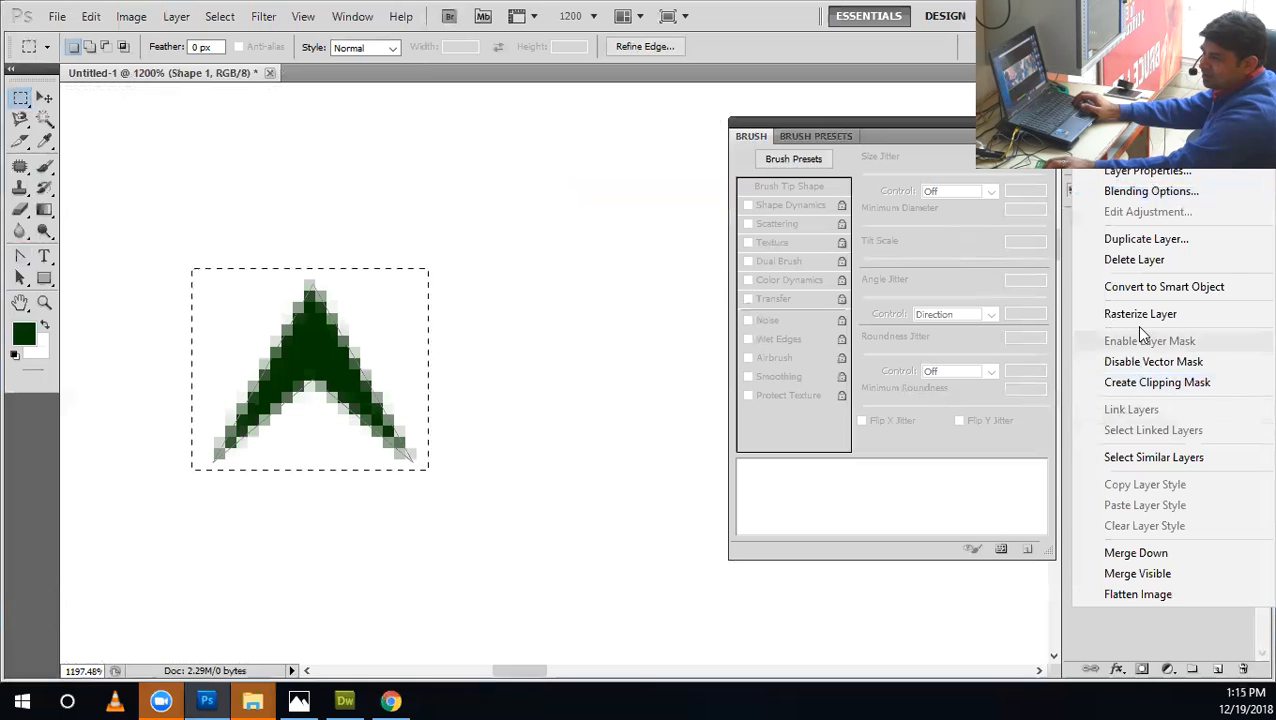
{"action": "left_click", "coordinate": [1110, 314]}
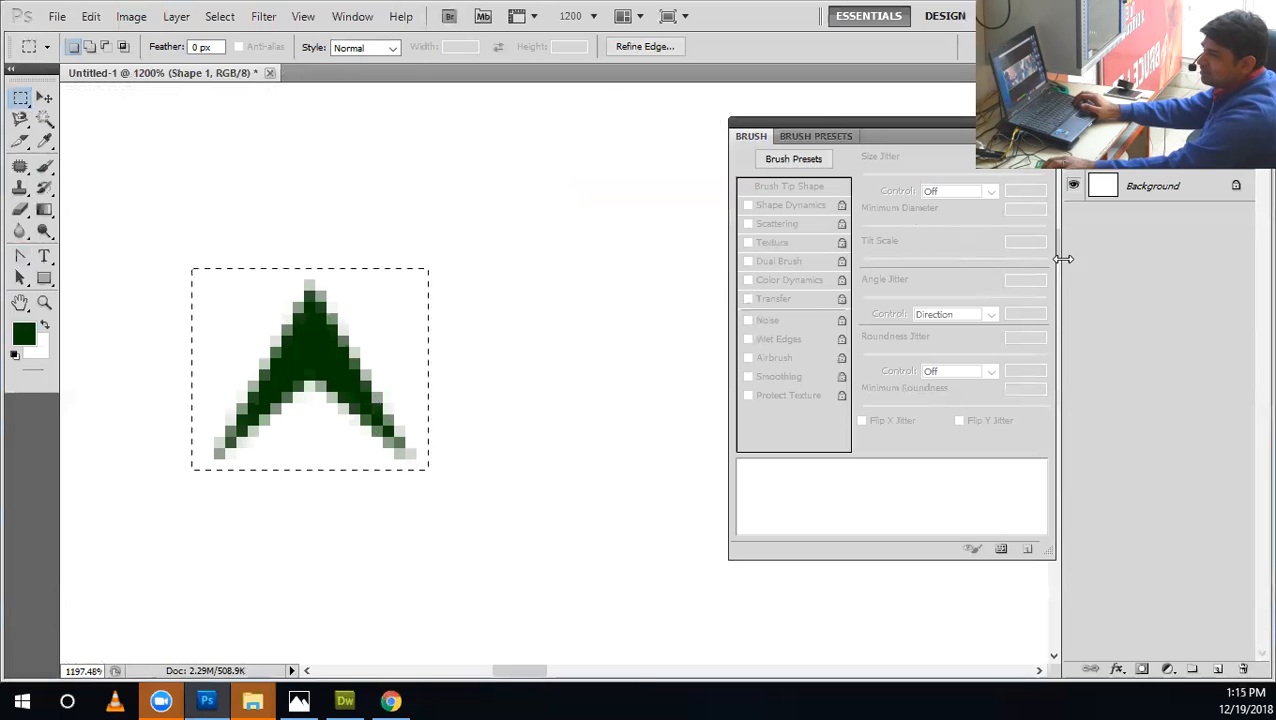
{"action": "left_click", "coordinate": [1073, 185]}
Define the selected green arrowhead as a brush preset named "Sampled Brush 1".
{"action": "left_click", "coordinate": [133, 16]}
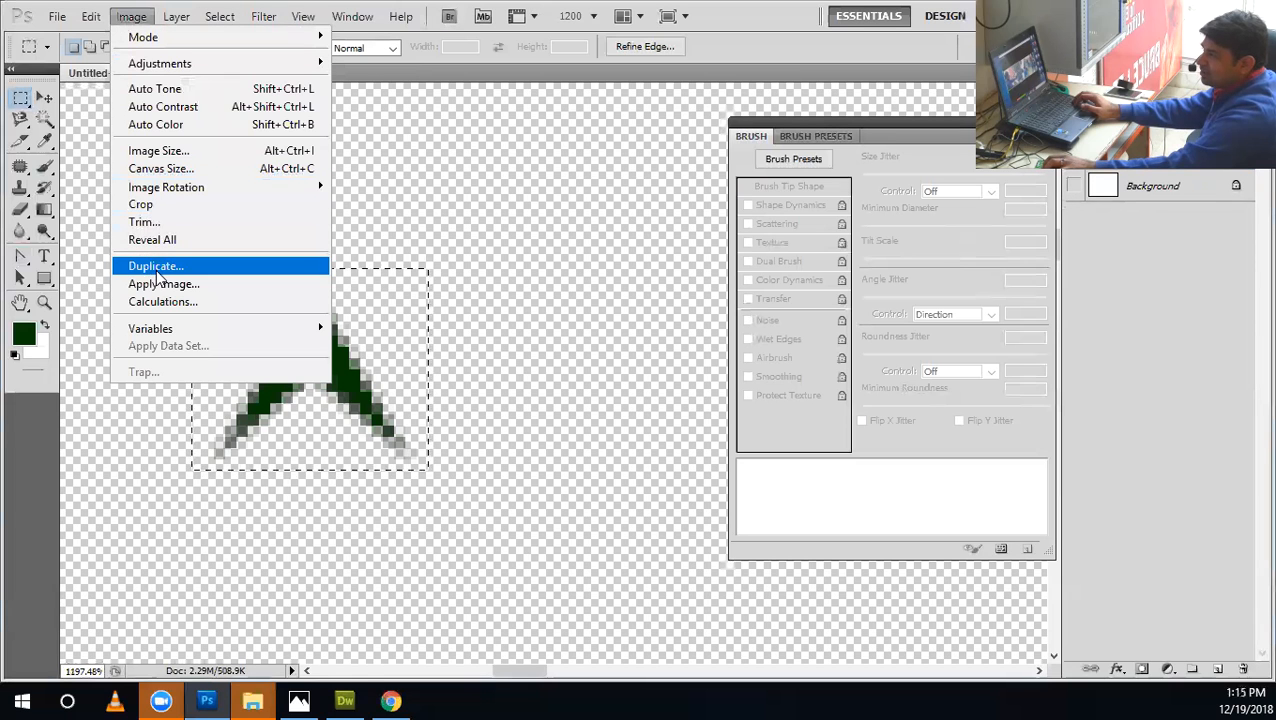
{"action": "mouse_move", "coordinate": [91, 16]}
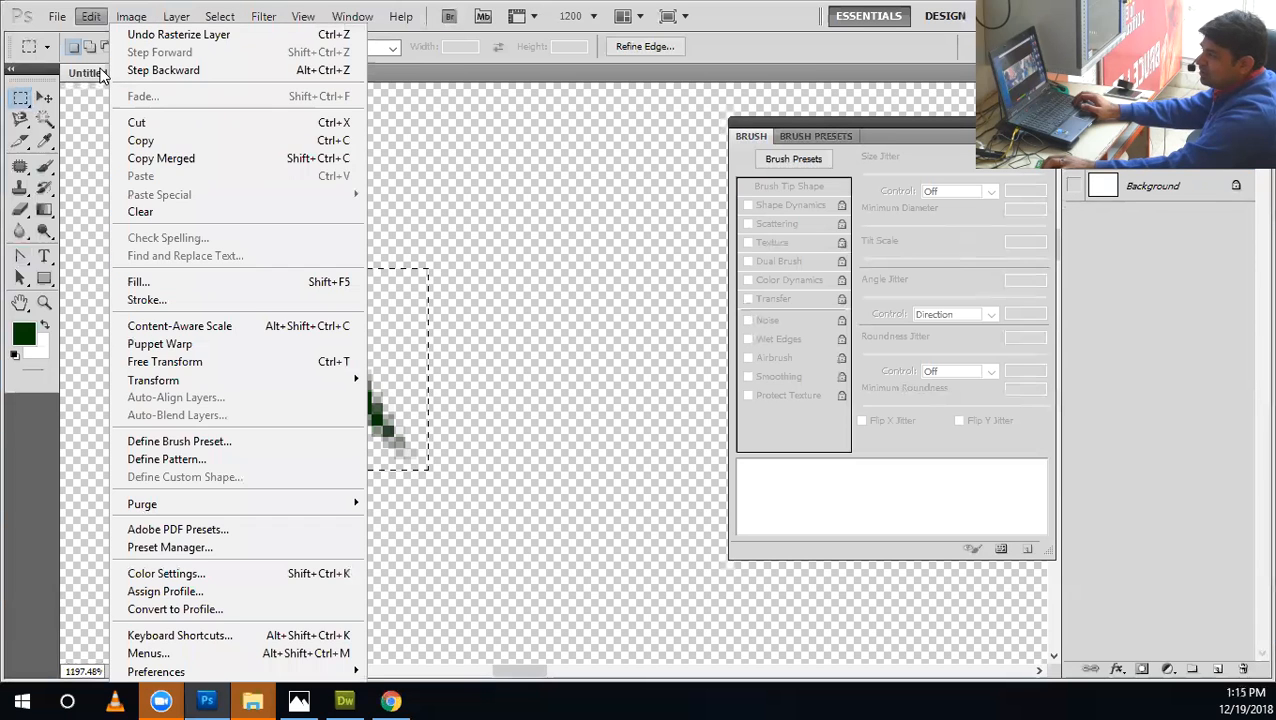
{"action": "left_click", "coordinate": [215, 443]}
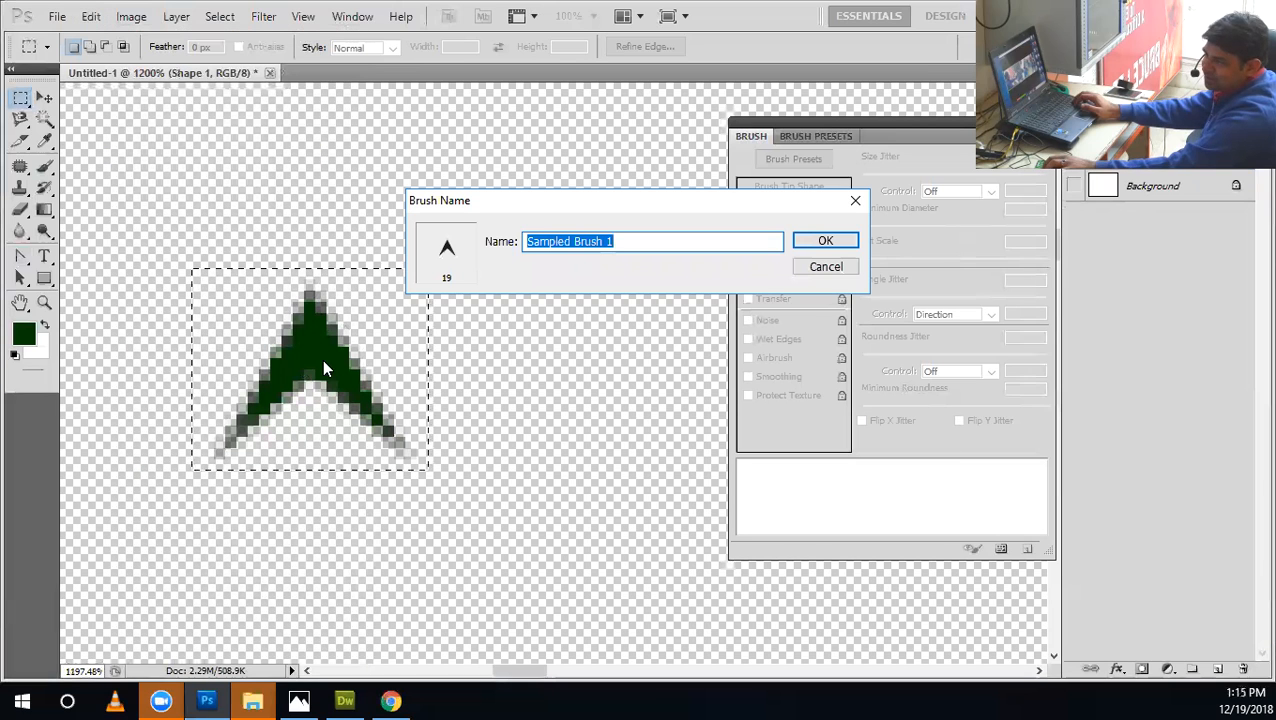
{"action": "left_click", "coordinate": [812, 241]}
Toggle the layers' visibility and undo back to the arrowhead's unrasterized shape layer.
{"action": "left_click", "coordinate": [626, 348]}
{"action": "left_click", "coordinate": [1074, 185]}
{"action": "left_click", "coordinate": [1074, 154]}
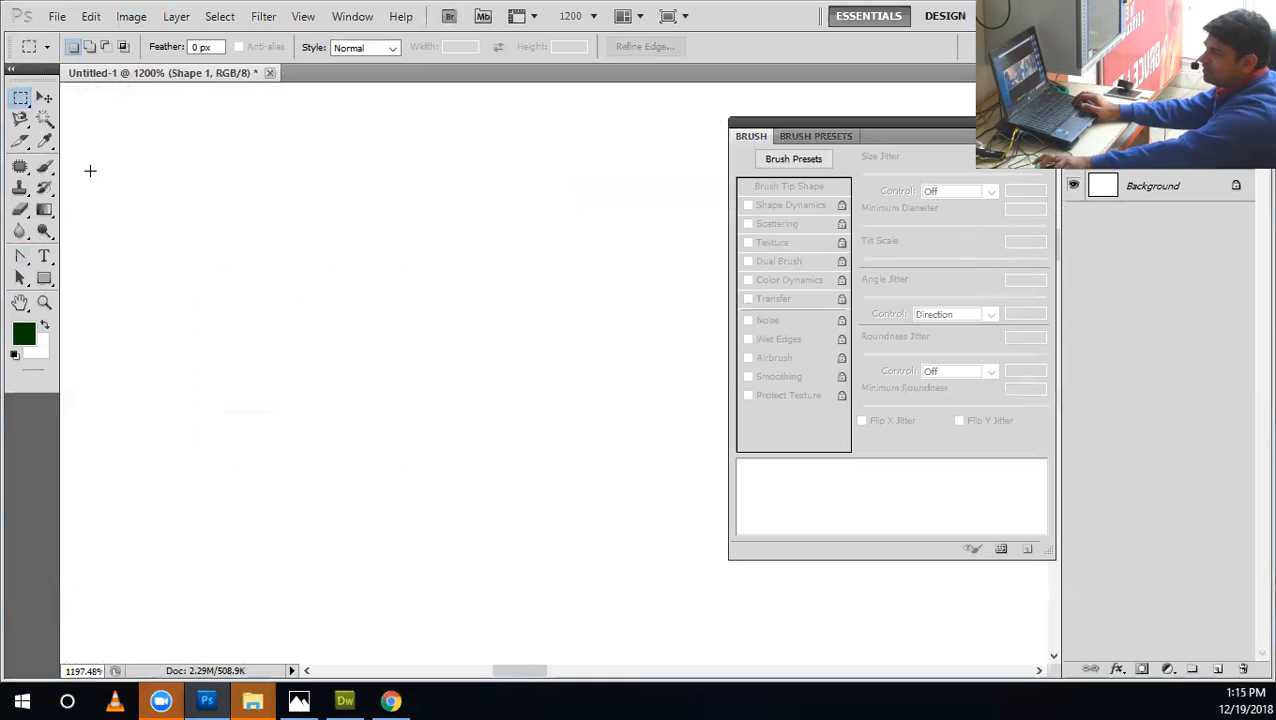
{"action": "left_click", "coordinate": [1074, 188]}
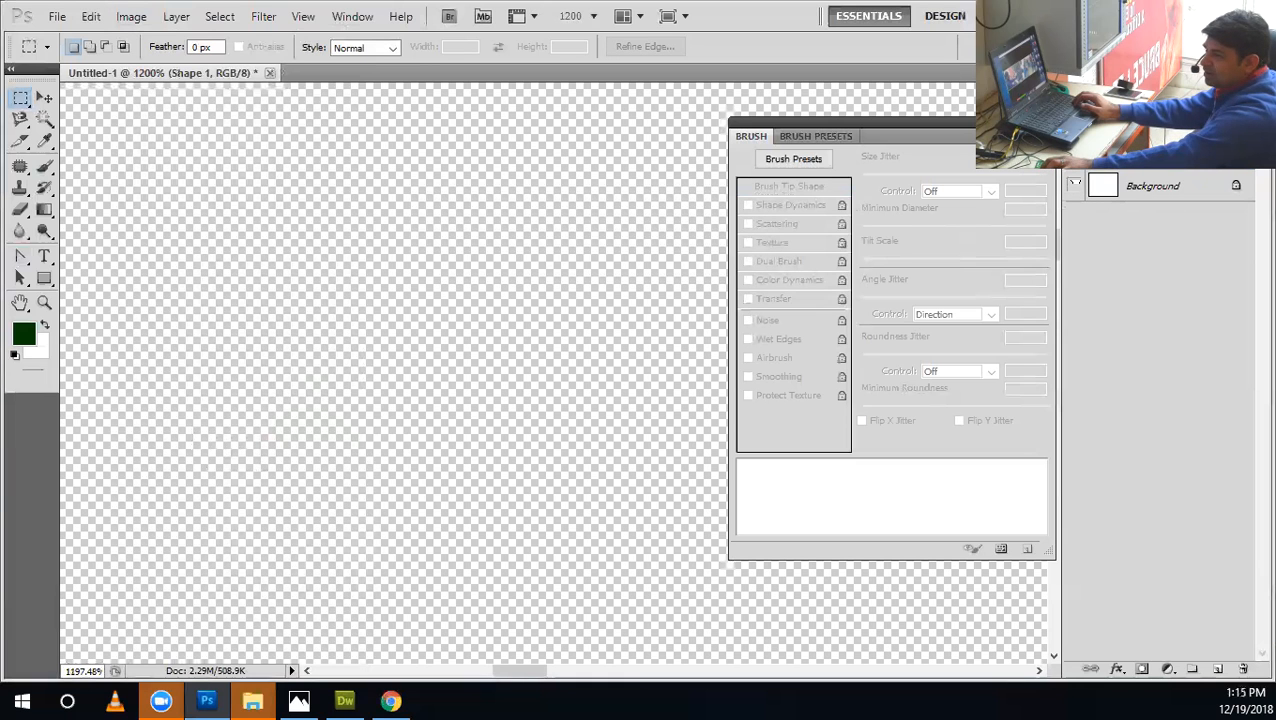
{"action": "key", "text": "ctrl+alt+z"}
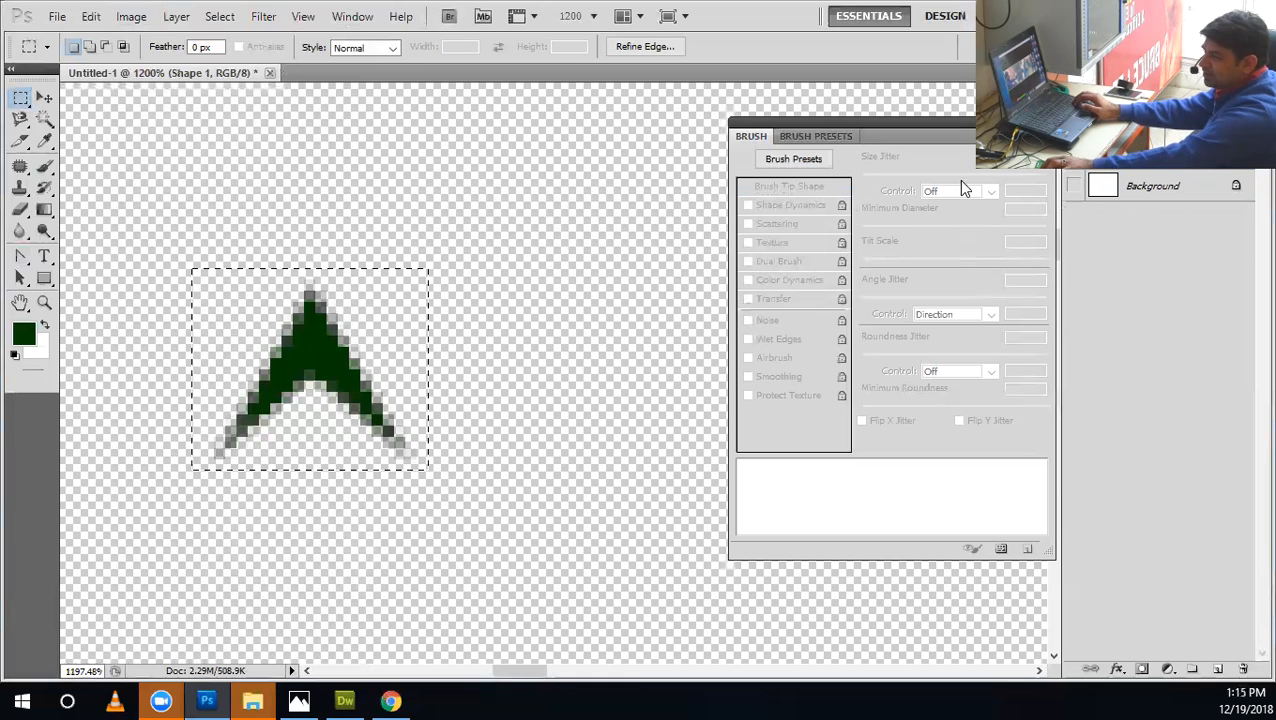
{"action": "key", "text": "ctrl+alt+z"}
{"action": "key", "text": "ctrl+alt+z"}
Change the arrowhead shape's fill colour to white and clear the selection around it.
{"action": "double_click", "coordinate": [1103, 156]}
{"action": "left_click_drag", "start_coordinate": [420, 380], "coordinate": [313, 248]}
{"action": "left_click", "coordinate": [789, 344]}
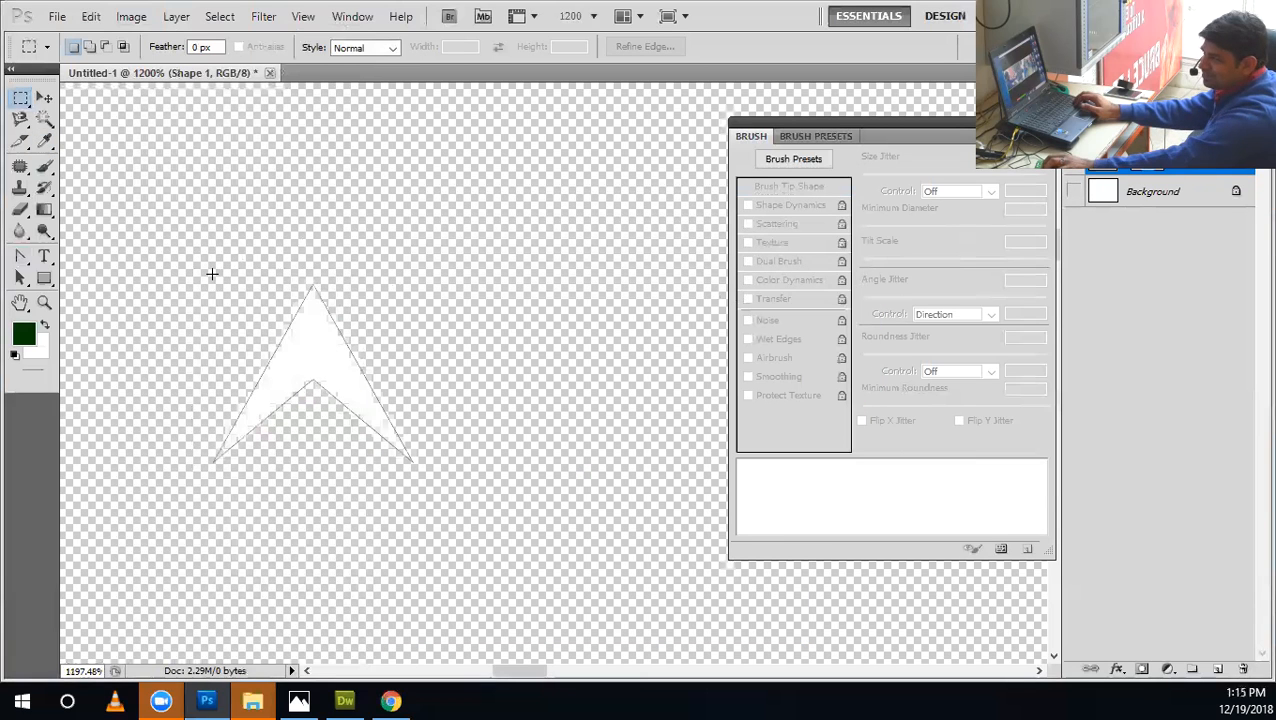
{"action": "left_click", "coordinate": [90, 16]}
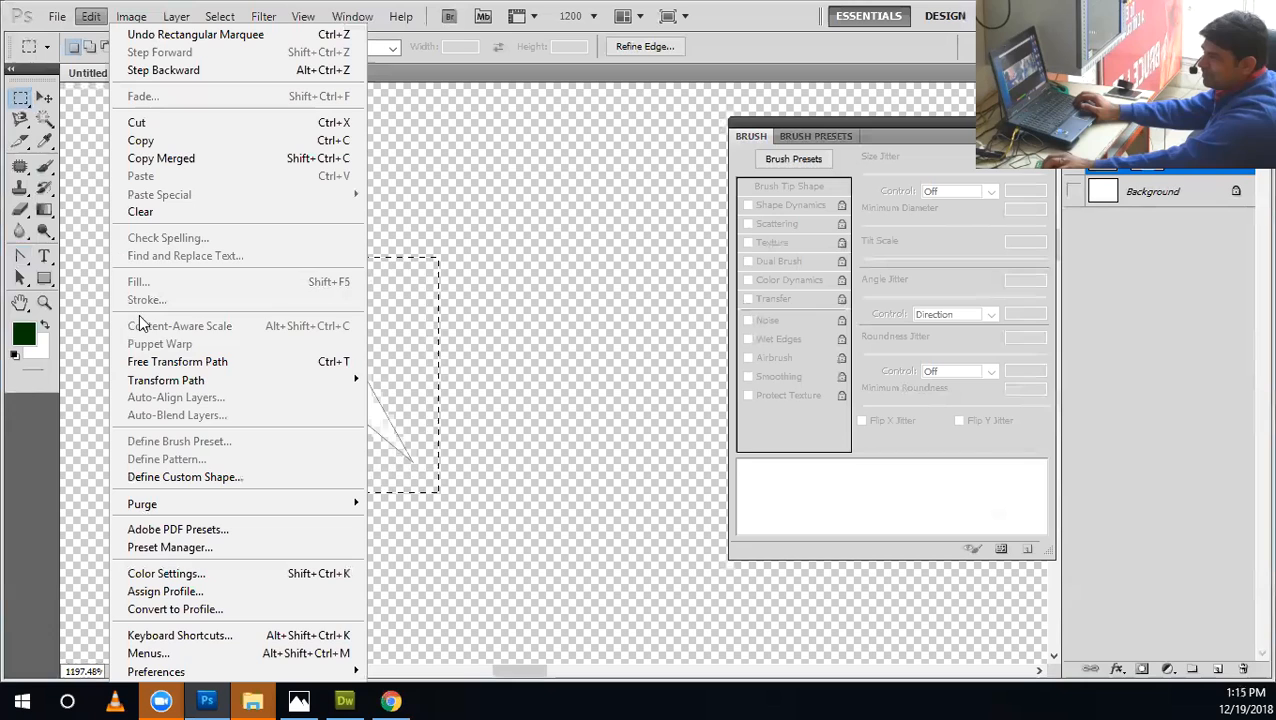
{"action": "left_click", "coordinate": [484, 330]}
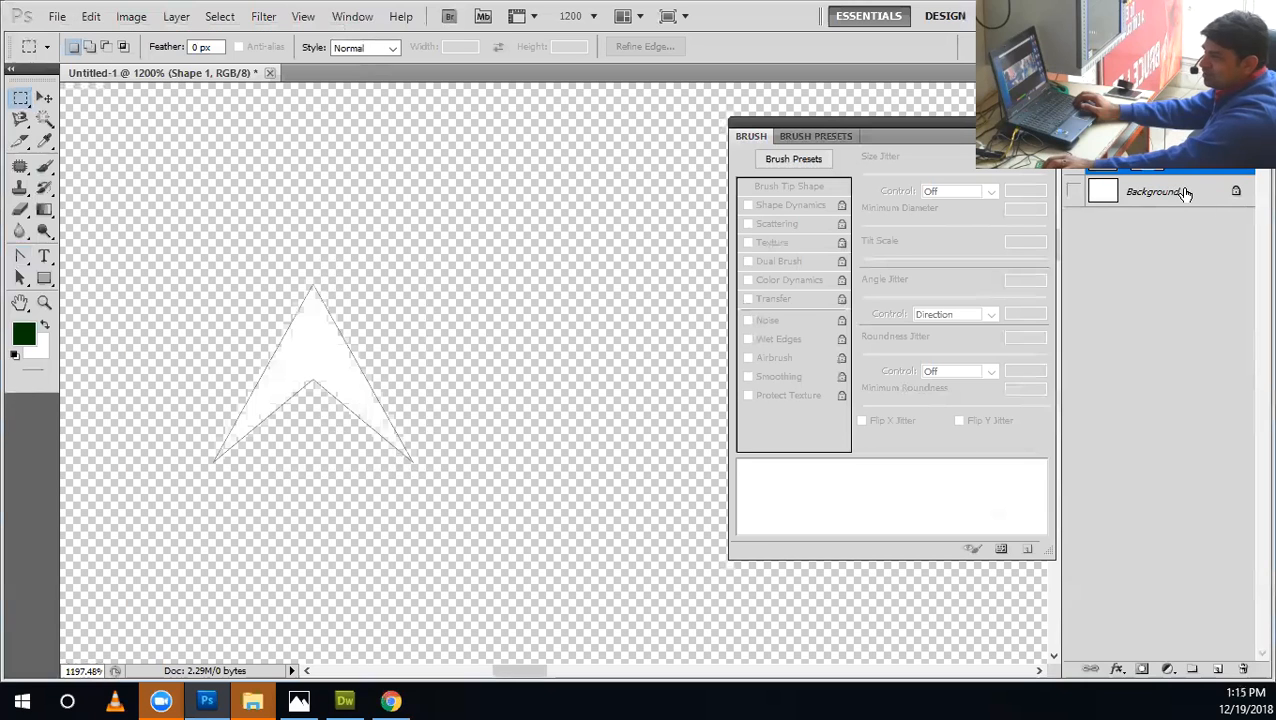
Rasterize the white arrowhead layer, reselect its area and try to define it as a brush preset.
{"action": "right_click", "coordinate": [1160, 232]}
{"action": "left_click", "coordinate": [1120, 319]}
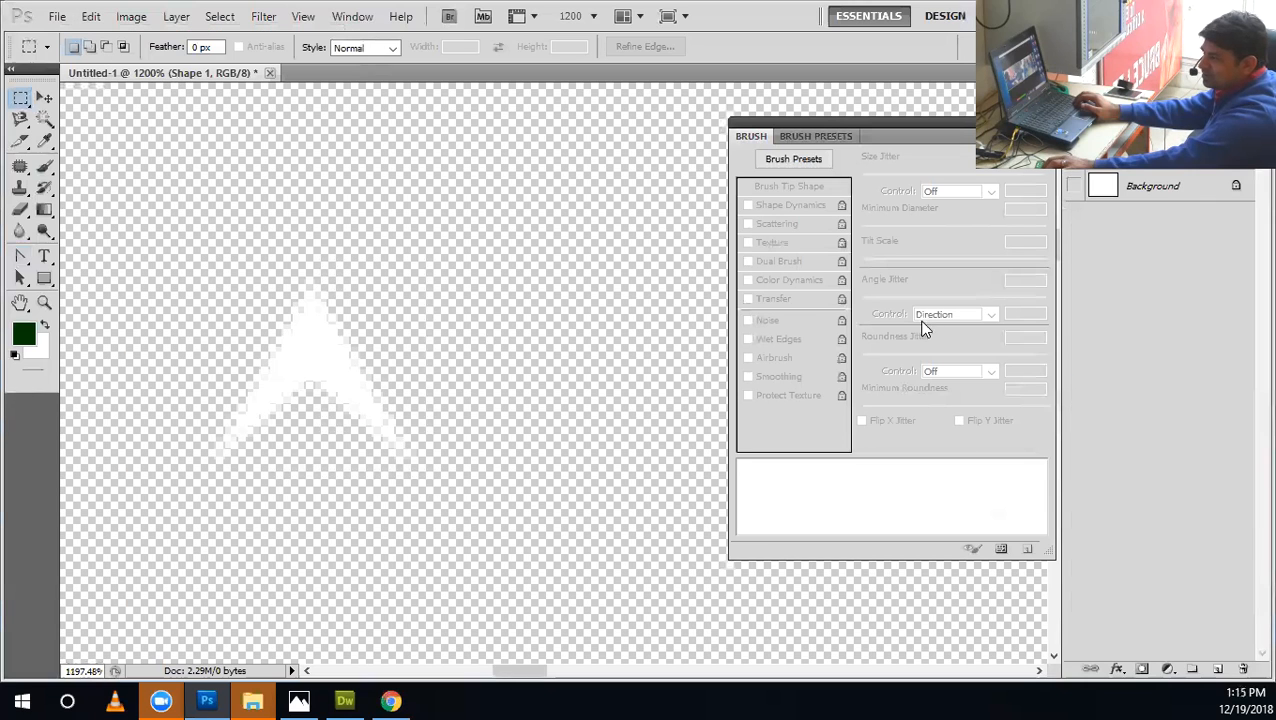
{"action": "key", "text": "ctrl+shift+d"}
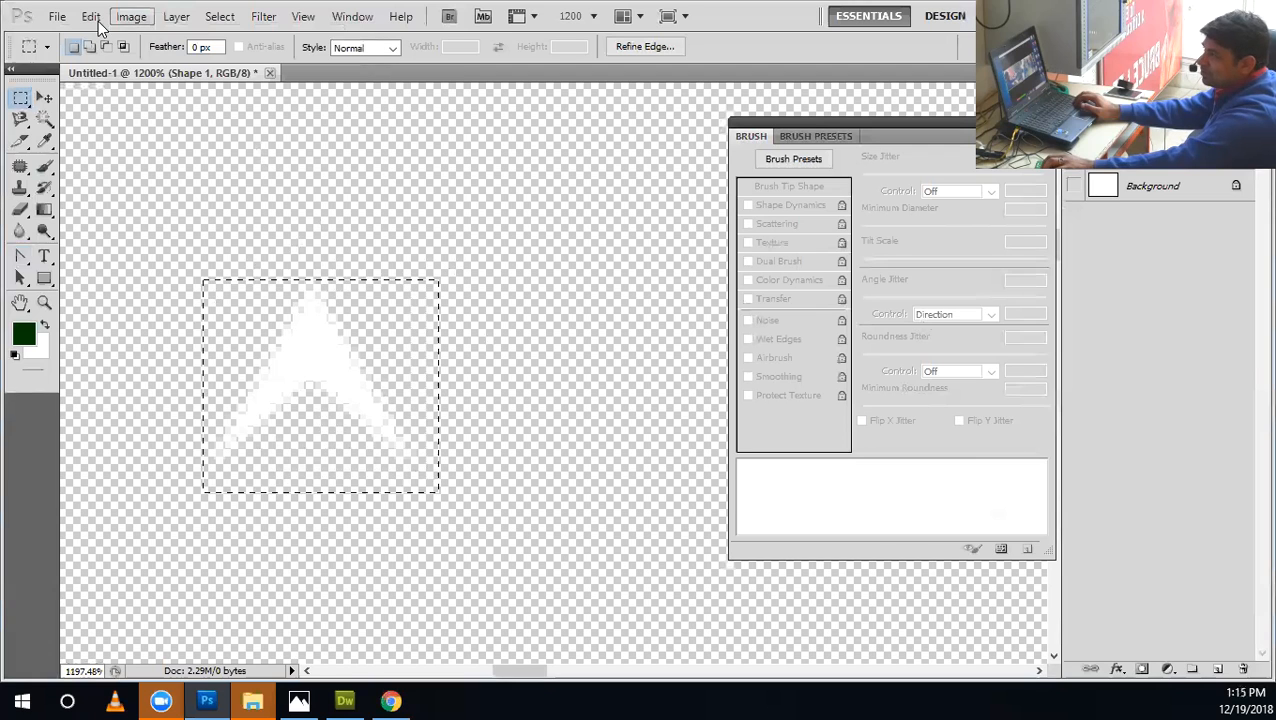
{"action": "left_click", "coordinate": [90, 16]}
{"action": "left_click", "coordinate": [171, 441]}
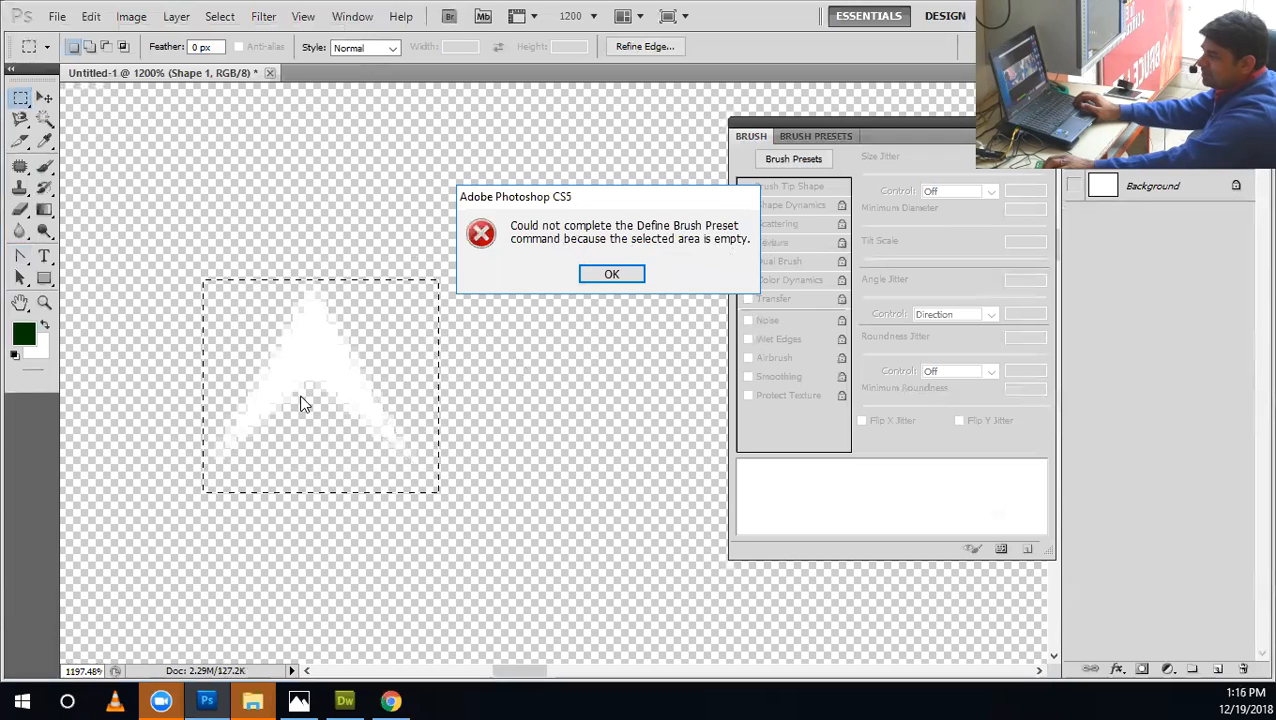
{"action": "left_click", "coordinate": [600, 275]}
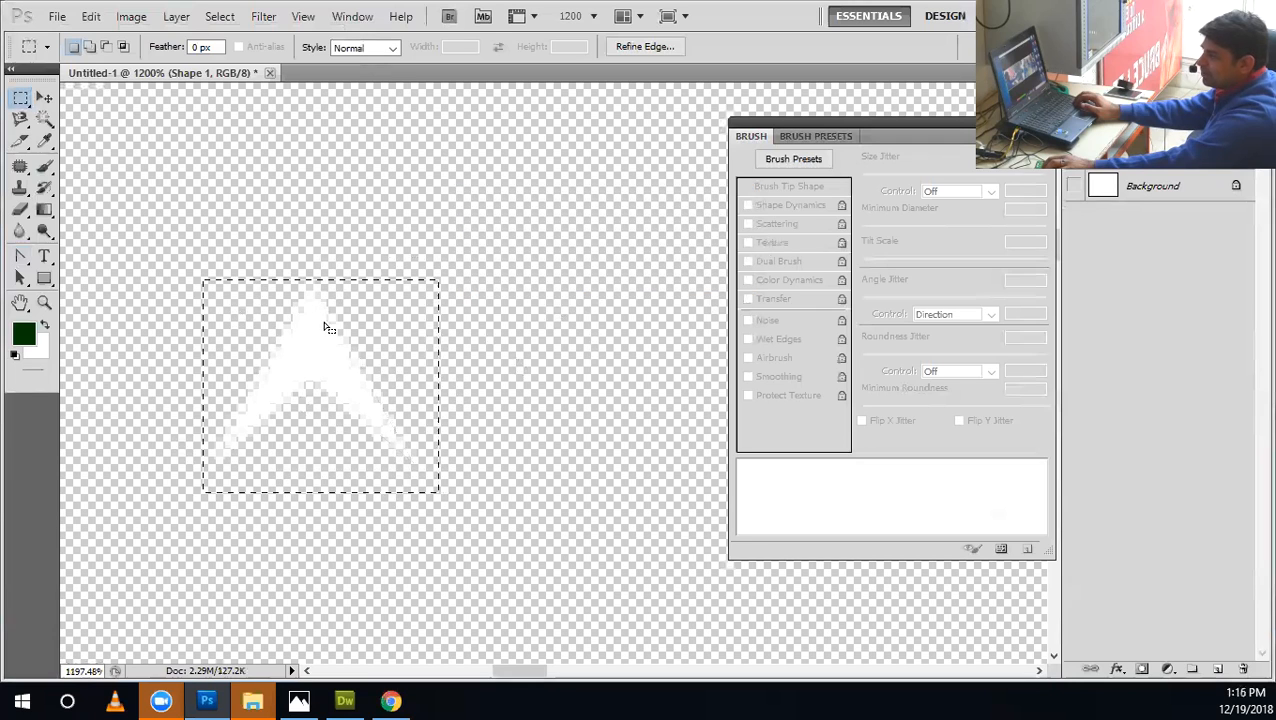
Show the Background layer again and delete the deselected white arrowhead layer.
{"action": "left_click", "coordinate": [244, 301]}
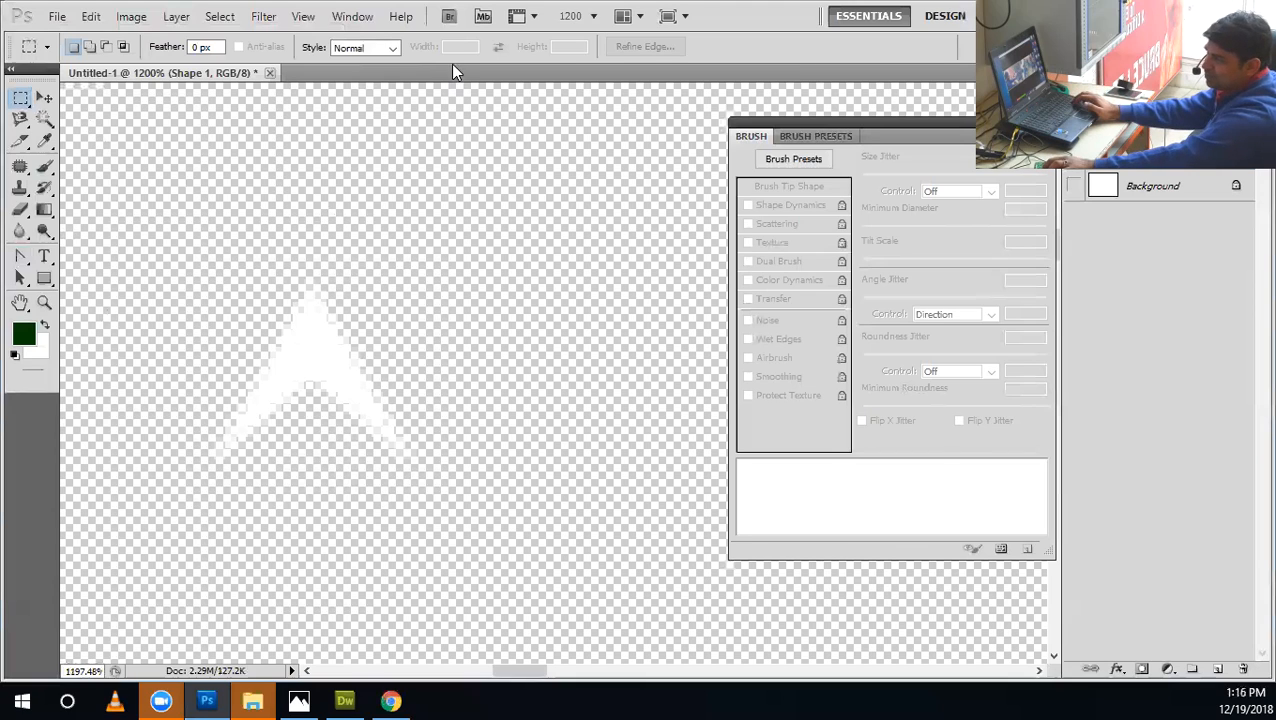
{"action": "left_click", "coordinate": [1075, 188]}
{"action": "left_click_drag", "start_coordinate": [1160, 156], "coordinate": [1244, 669]}
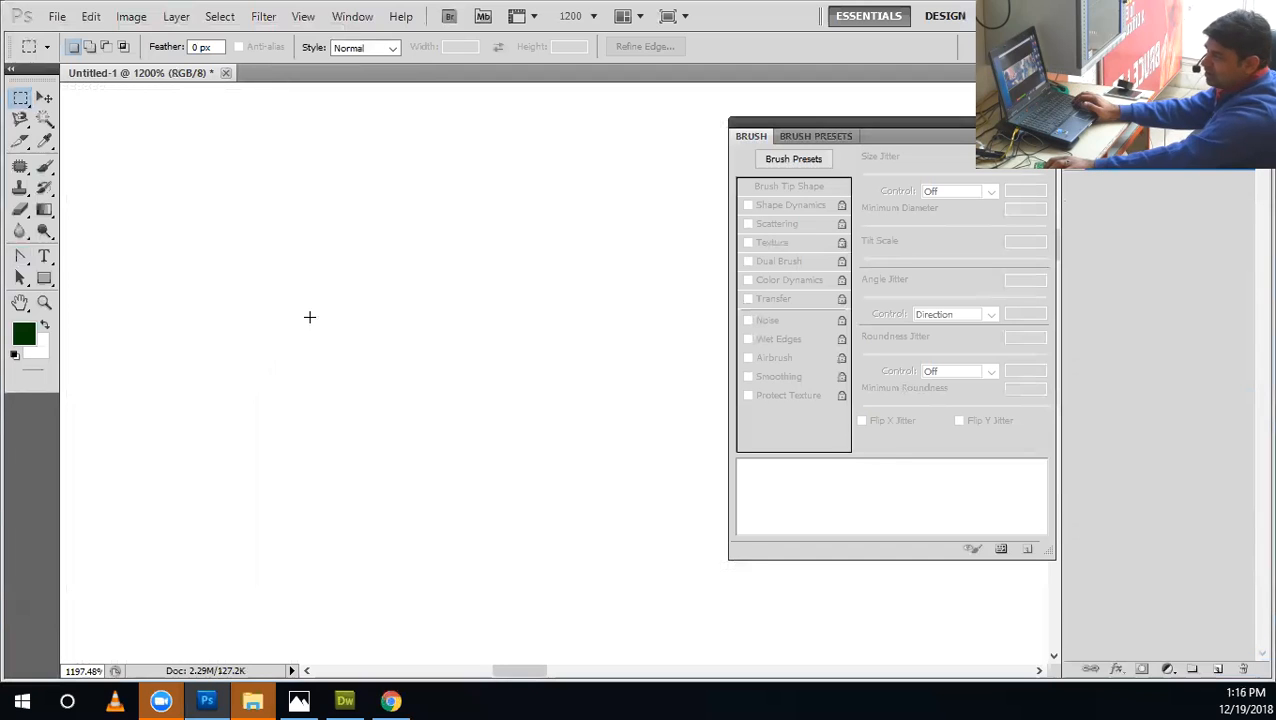
Activate the Brush tool with the sampled 19 px arrowhead tip and undo the stamp placed on the canvas.
{"action": "left_click", "coordinate": [44, 165]}
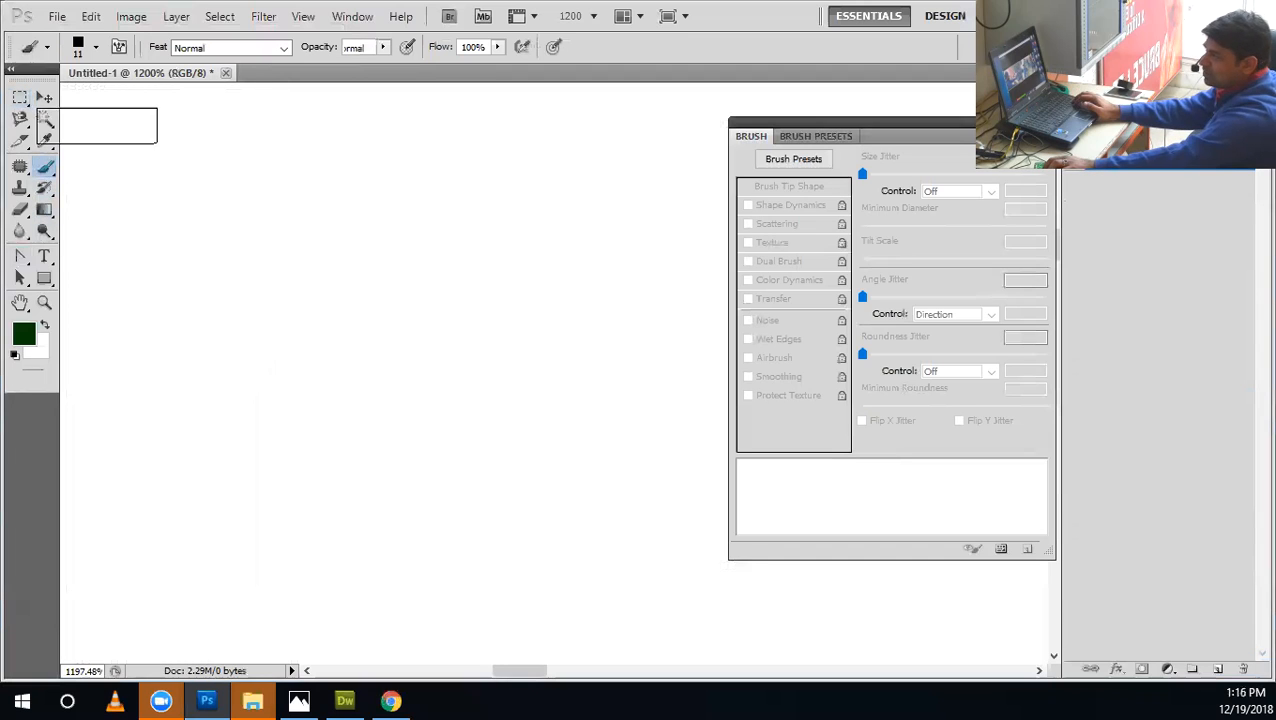
{"action": "left_click", "coordinate": [96, 47]}
{"action": "left_click", "coordinate": [44, 261]}
{"action": "left_click", "coordinate": [464, 467]}
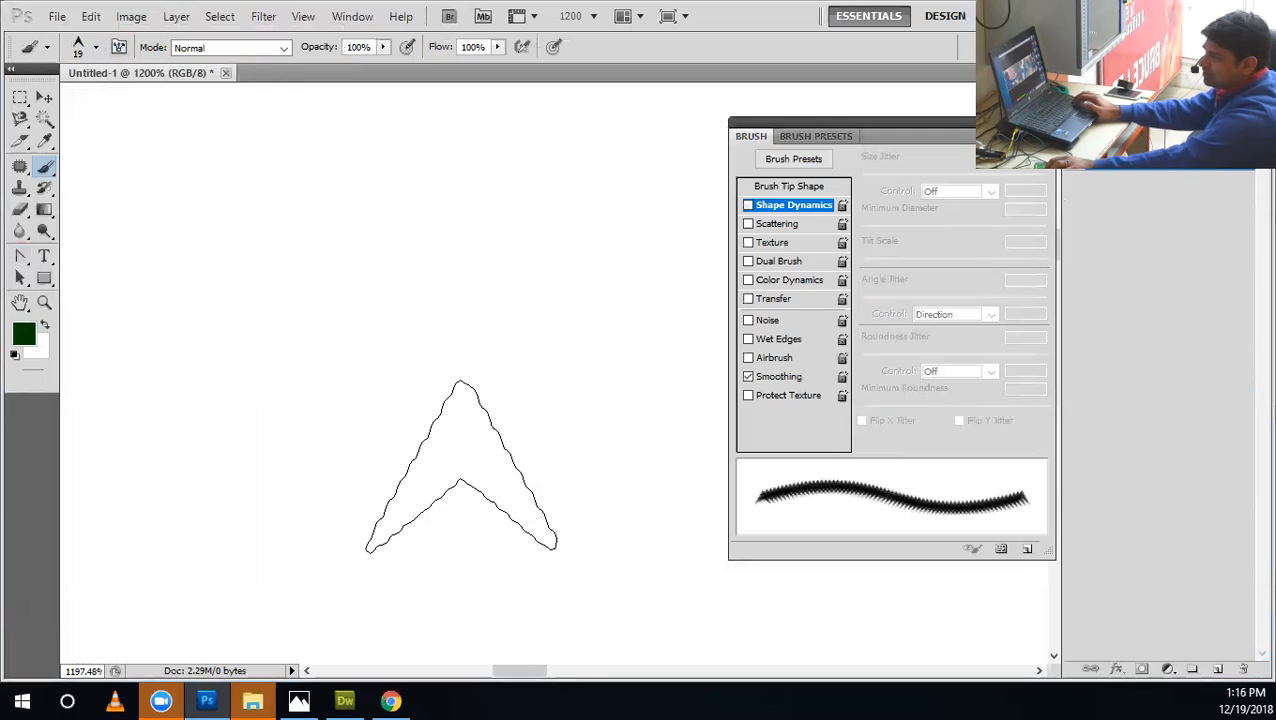
{"action": "key", "text": "ctrl+z"}
Try smaller arrowhead brush sizes with a test stroke, going down to 2 px and back up to 9 px.
{"action": "key", "text": "bracketleft"}
{"action": "key", "text": "bracketleft"}
{"action": "key", "text": "bracketleft"}
{"action": "key", "text": "bracketleft"}
{"action": "key", "text": "bracketleft"}
{"action": "key", "text": "bracketleft"}
{"action": "key", "text": "bracketleft"}
{"action": "key", "text": "bracketleft"}
{"action": "key", "text": "bracketleft"}
{"action": "key", "text": "bracketleft"}
{"action": "key", "text": "bracketleft"}
{"action": "key", "text": "bracketleft"}
{"action": "key", "text": "bracketleft"}
{"action": "key", "text": "bracketleft"}
{"action": "key", "text": "bracketleft"}
{"action": "key", "text": "bracketleft"}
{"action": "key", "text": "bracketleft"}
{"action": "key", "text": "bracketleft"}
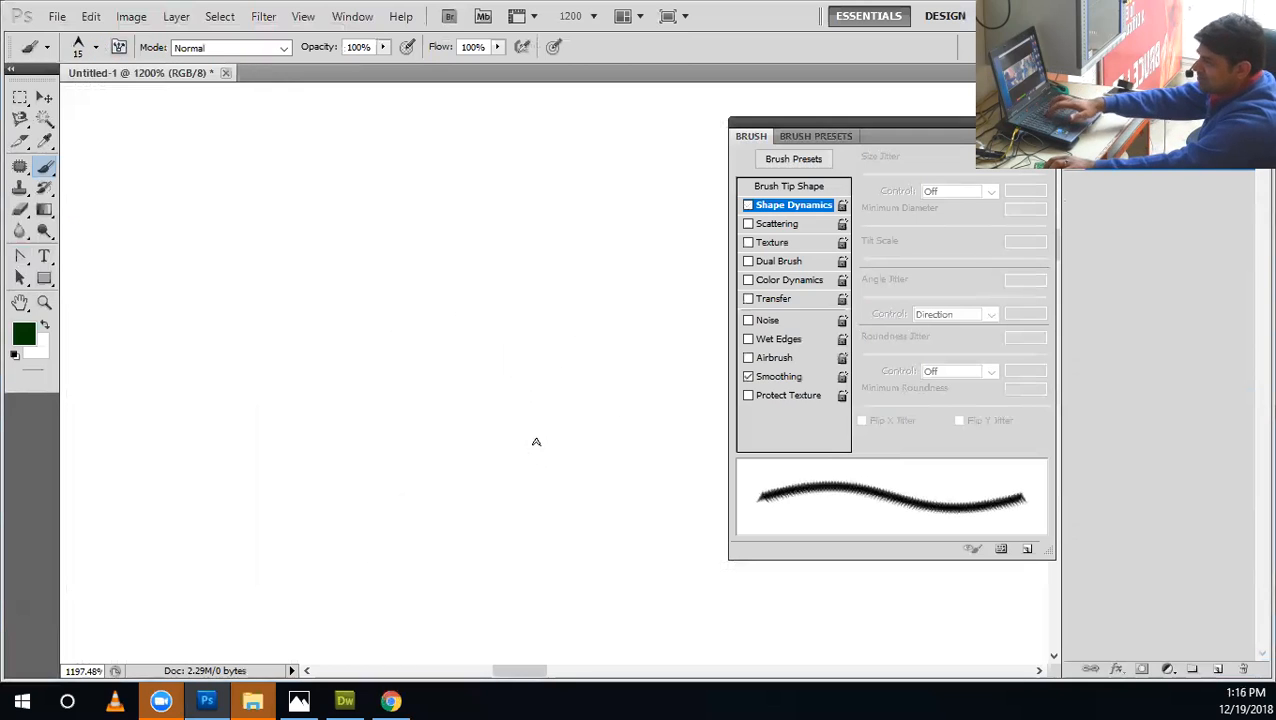
{"action": "left_click_drag", "start_coordinate": [541, 446], "coordinate": [291, 320]}
{"action": "key", "text": "ctrl+z"}
{"action": "key", "text": "bracketright"}
{"action": "key", "text": "bracketright"}
{"action": "key", "text": "bracketright"}
{"action": "key", "text": "bracketright"}
{"action": "key", "text": "bracketright"}
{"action": "key", "text": "bracketright"}
{"action": "key", "text": "bracketright"}
{"action": "key", "text": "bracketright"}
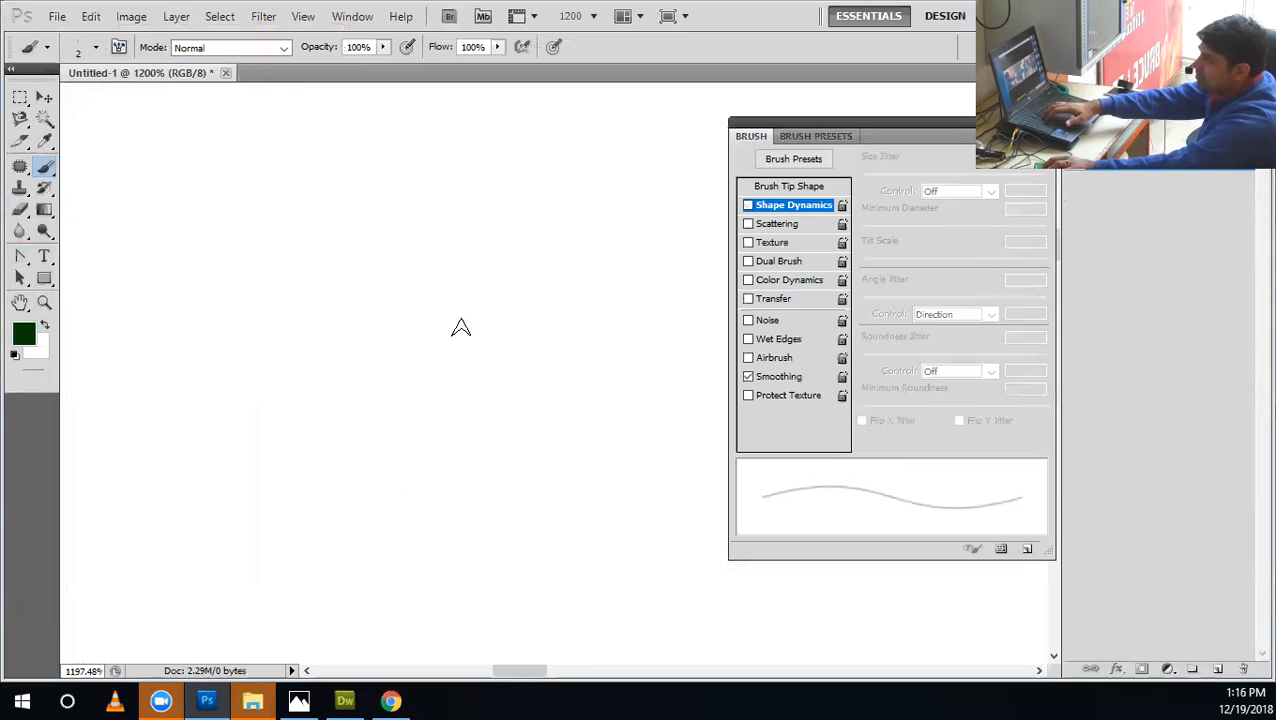
{"action": "left_click", "coordinate": [98, 47]}
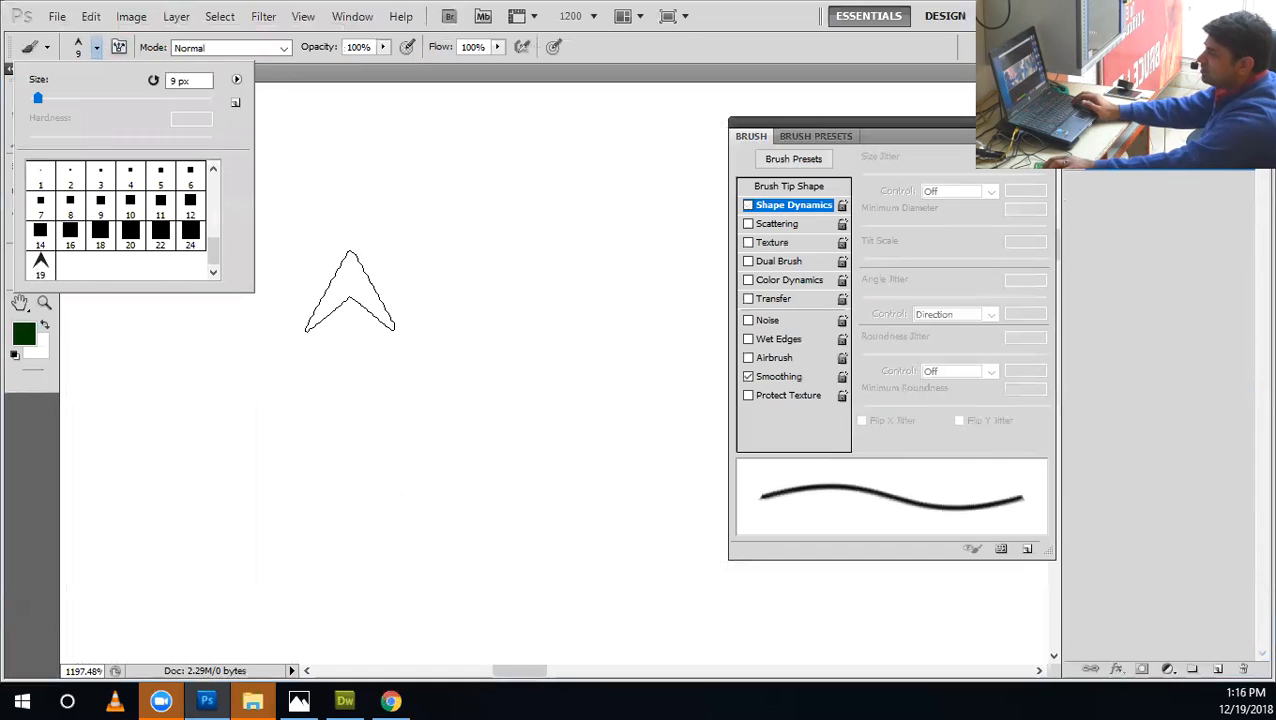
{"action": "left_click", "coordinate": [378, 292]}
Reselect the sampled arrowhead tip at 19 px with the canvas shown at 100%.
{"action": "key", "text": "ctrl+minus"}
{"action": "key", "text": "ctrl+minus"}
{"action": "key", "text": "ctrl+minus"}
{"action": "key", "text": "ctrl+minus"}
{"action": "key", "text": "ctrl+minus"}
{"action": "key", "text": "ctrl+minus"}
{"action": "key", "text": "ctrl+minus"}
{"action": "key", "text": "ctrl+minus"}
{"action": "key", "text": "ctrl+minus"}
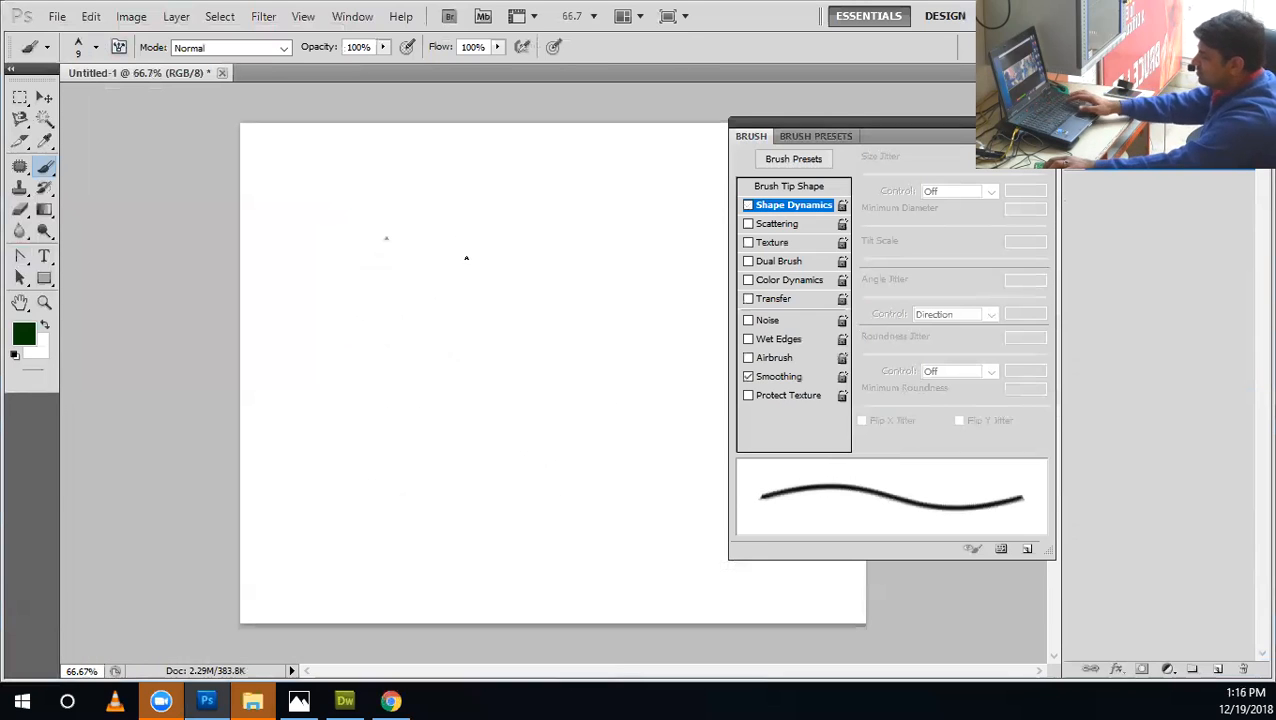
{"action": "key", "text": "ctrl+plus"}
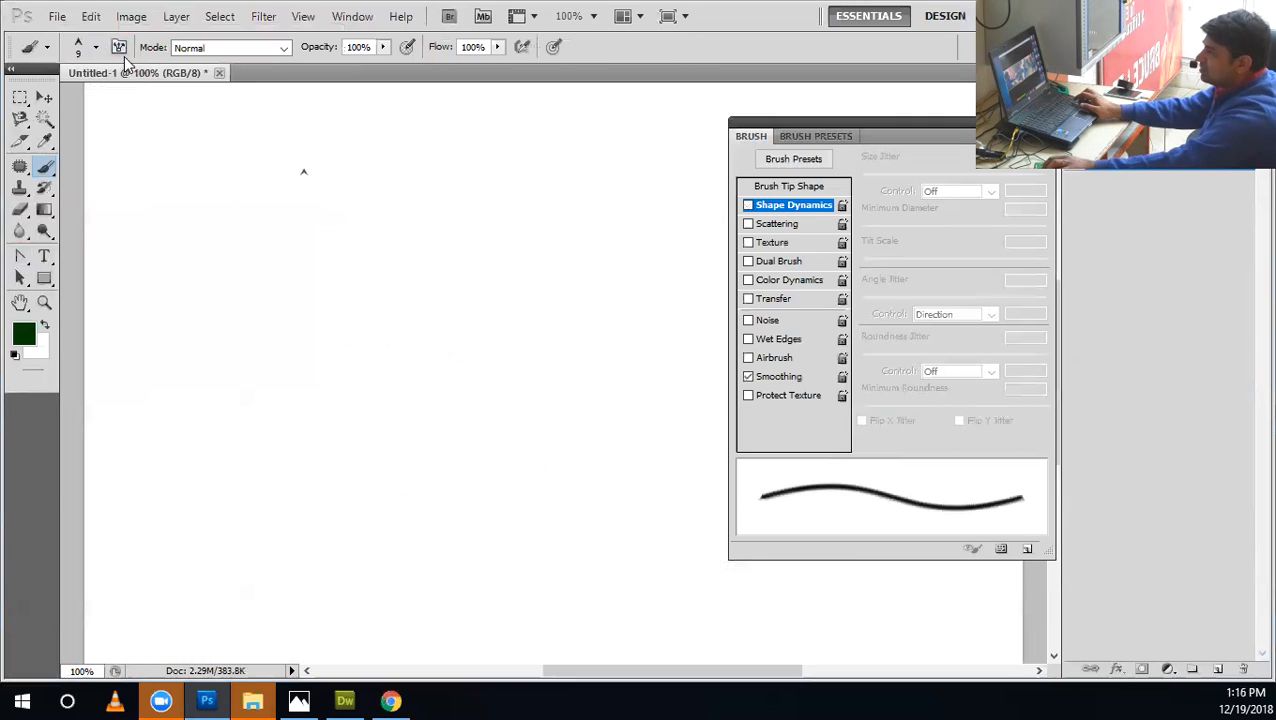
{"action": "left_click", "coordinate": [97, 48]}
{"action": "left_click", "coordinate": [38, 268]}
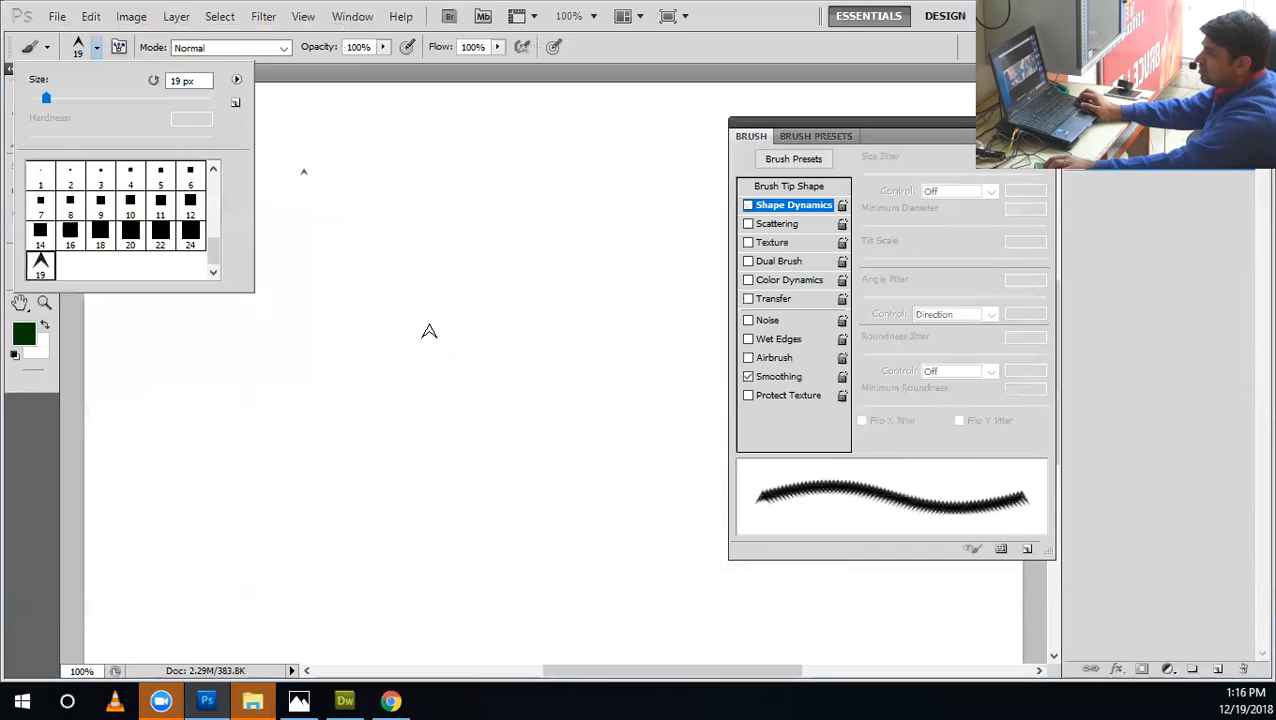
Paint two diagonal test strokes with the arrowhead brush and undo each one.
{"action": "left_click_drag", "start_coordinate": [430, 331], "coordinate": [339, 230]}
{"action": "key", "text": "ctrl+z"}
{"action": "left_click_drag", "start_coordinate": [501, 449], "coordinate": [328, 250]}
{"action": "key", "text": "ctrl+z"}
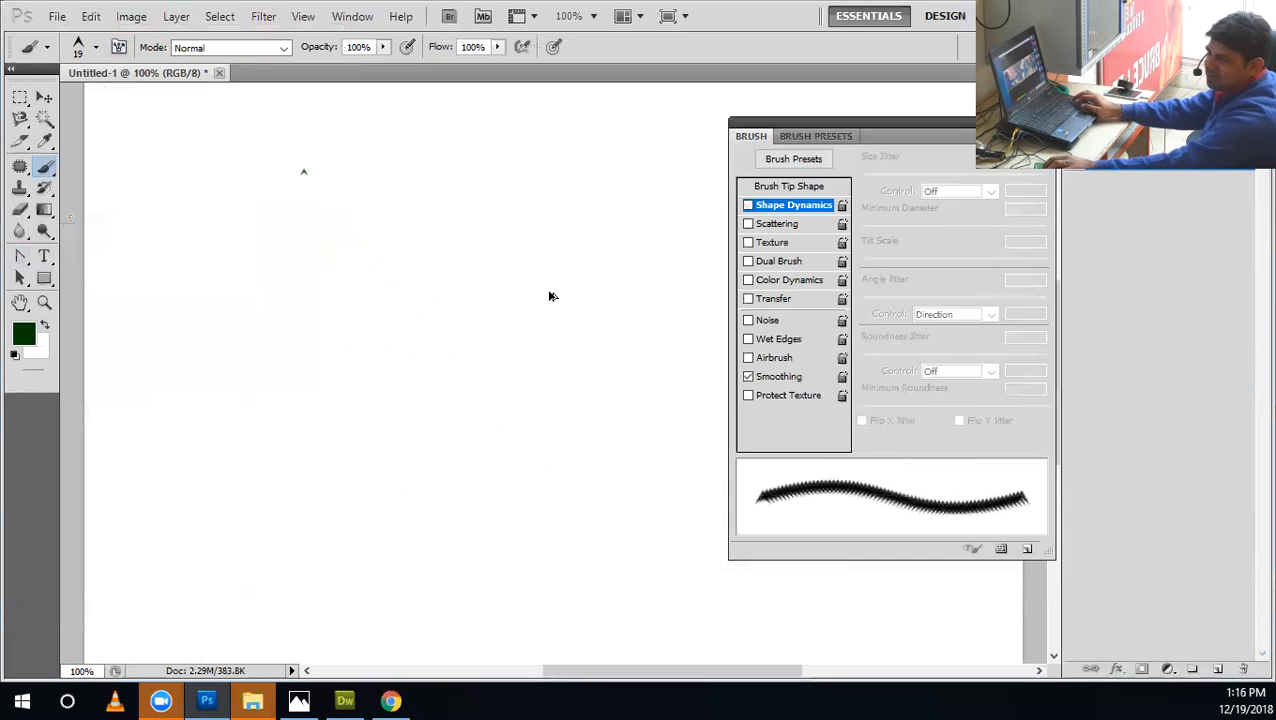
Rotate the arrowhead tip to 91° in the Brush Tip Shape settings and paint a long test stroke.
{"action": "left_click", "coordinate": [791, 187]}
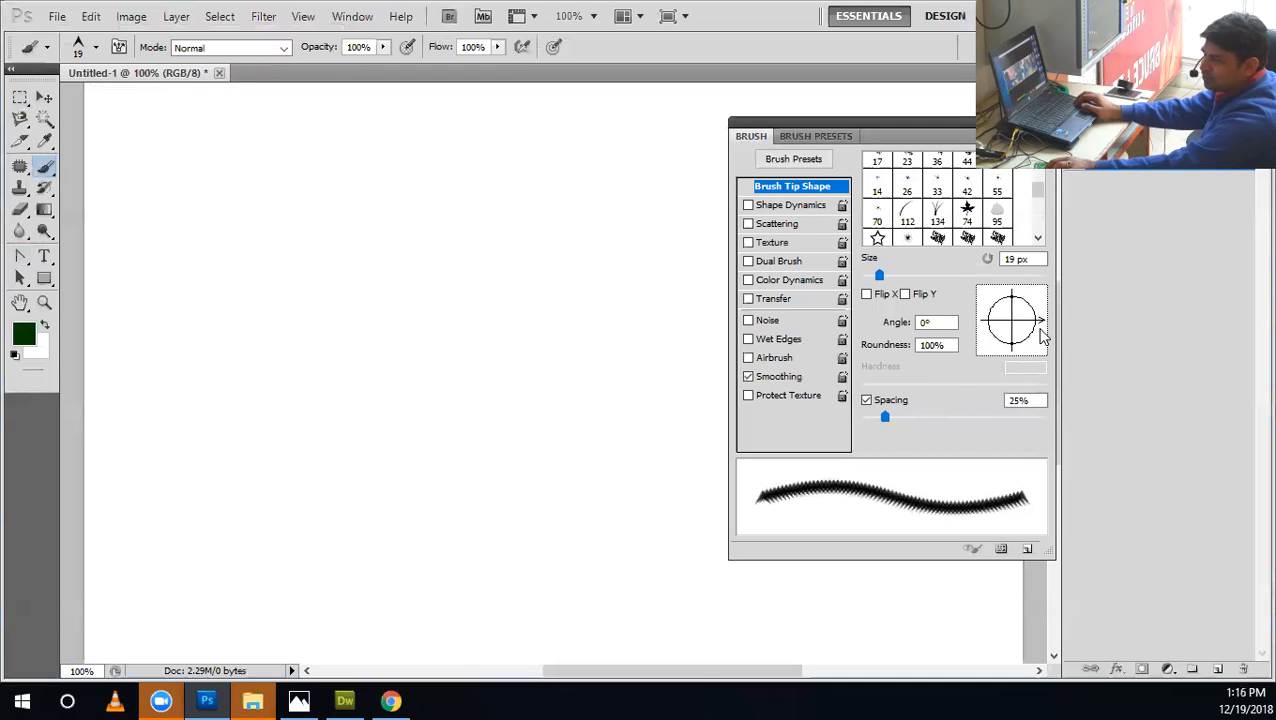
{"action": "left_click_drag", "start_coordinate": [1042, 320], "coordinate": [1013, 288]}
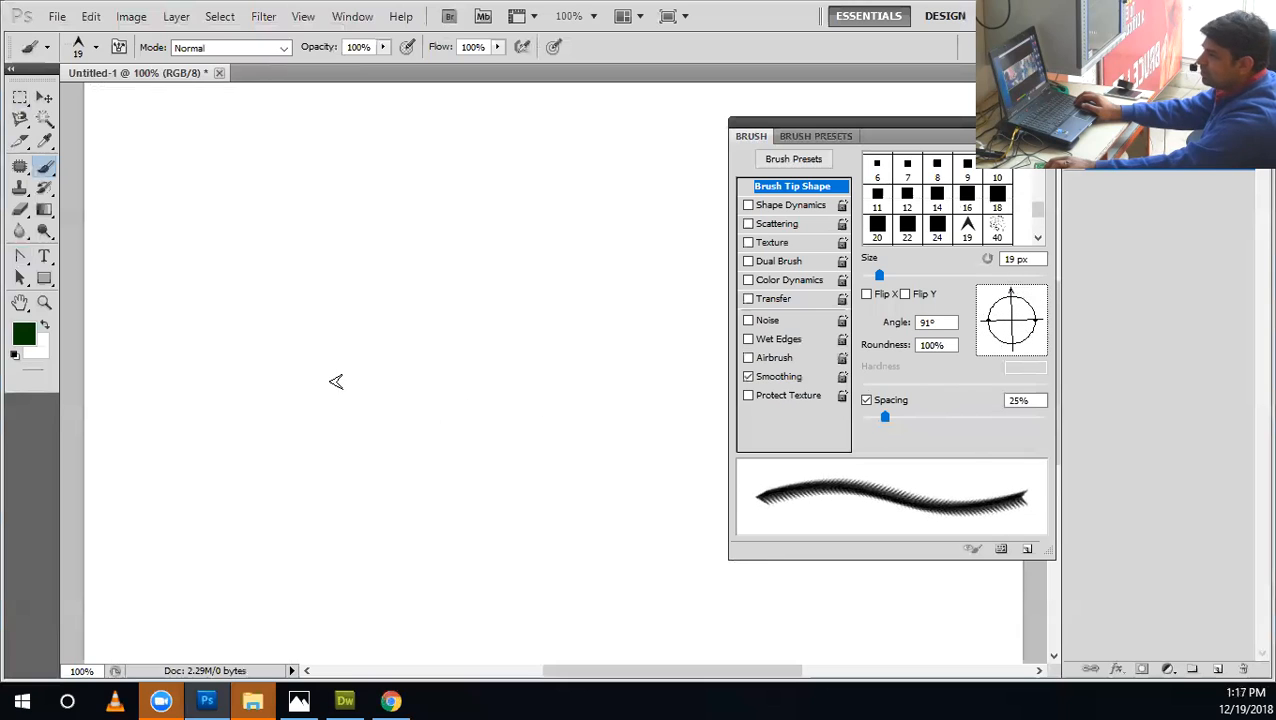
{"action": "left_click_drag", "start_coordinate": [603, 399], "coordinate": [121, 361]}
Set the arrowhead tip's angle to 90°, try it with a second stroke below the first, and undo both strokes.
{"action": "left_click", "coordinate": [938, 322]}
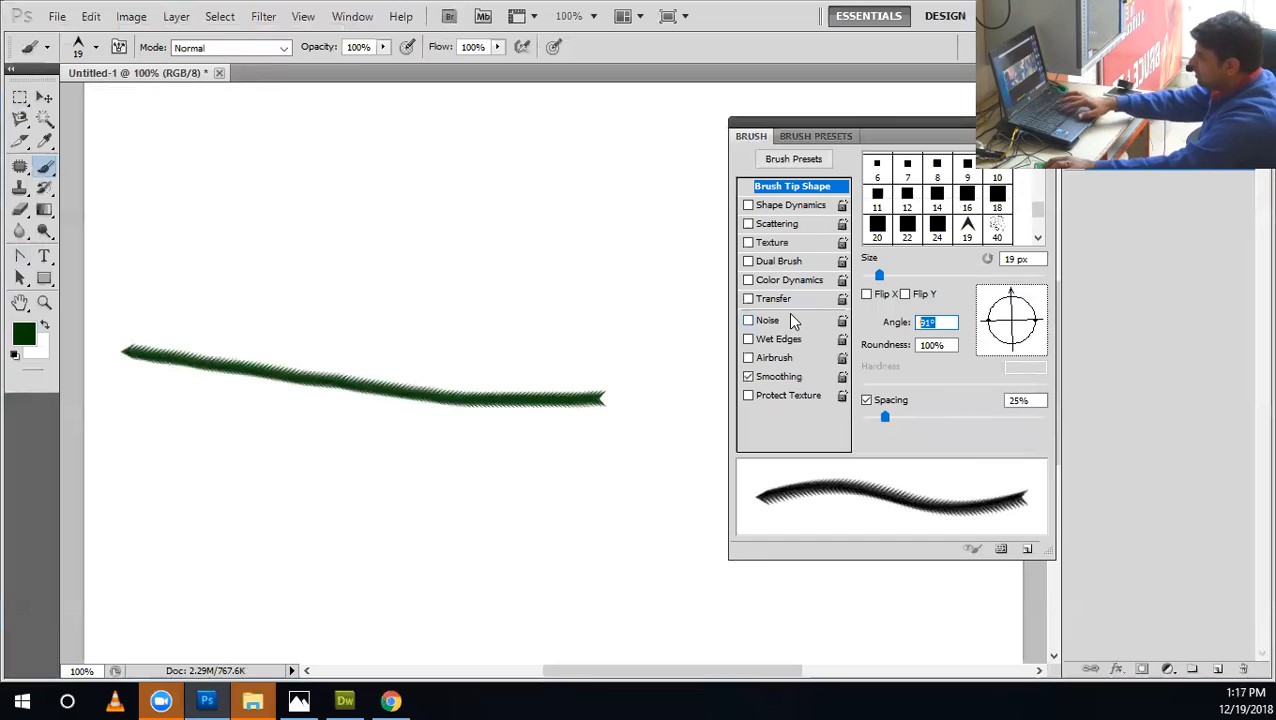
{"action": "type", "text": "90"}
{"action": "left_click_drag", "start_coordinate": [621, 488], "coordinate": [170, 455]}
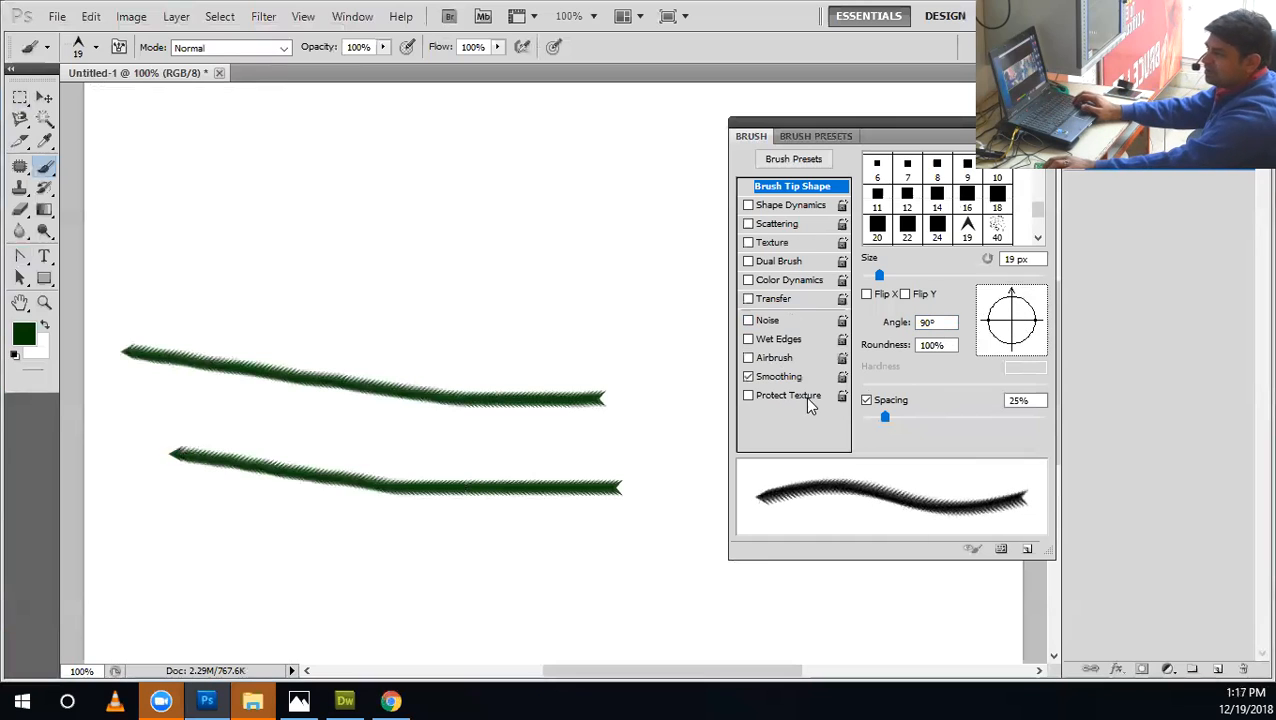
{"action": "key", "text": "ctrl+alt+z"}
{"action": "key", "text": "ctrl+alt+z"}
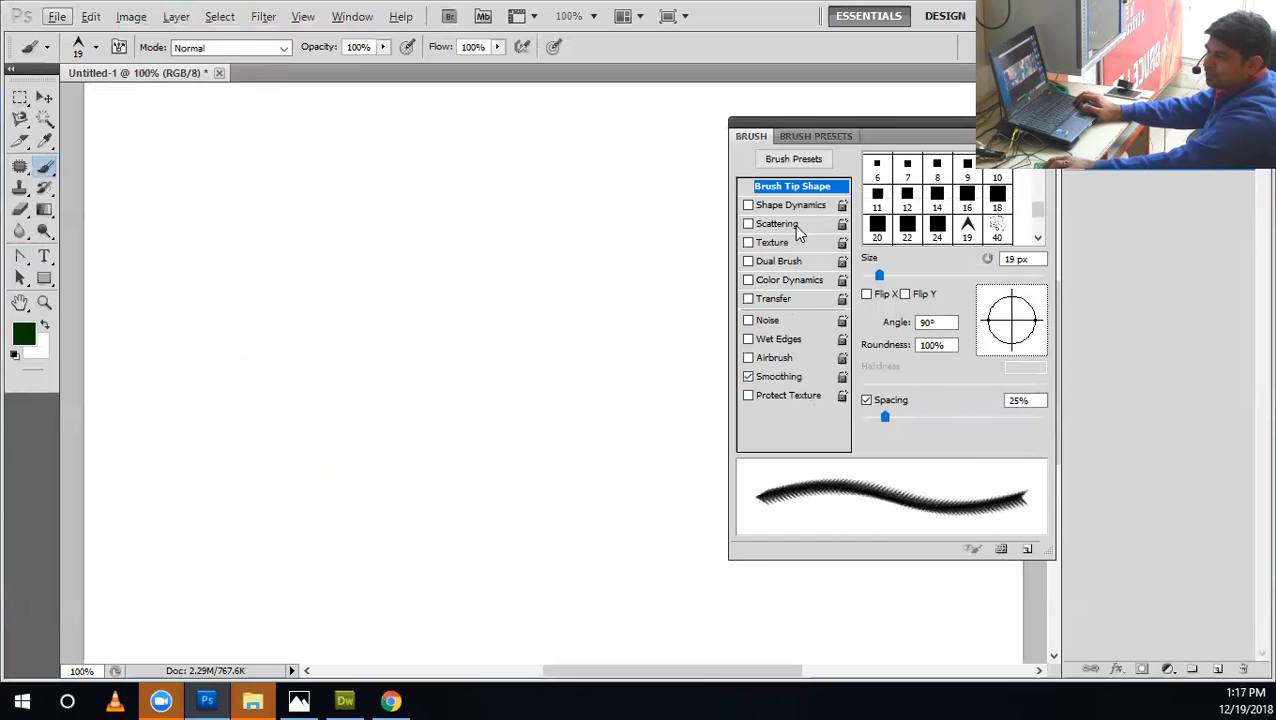
Turn on Shape Dynamics for the arrowhead brush and set the Angle Jitter control to Direction.
{"action": "left_click", "coordinate": [790, 206]}
{"action": "left_click", "coordinate": [937, 317]}
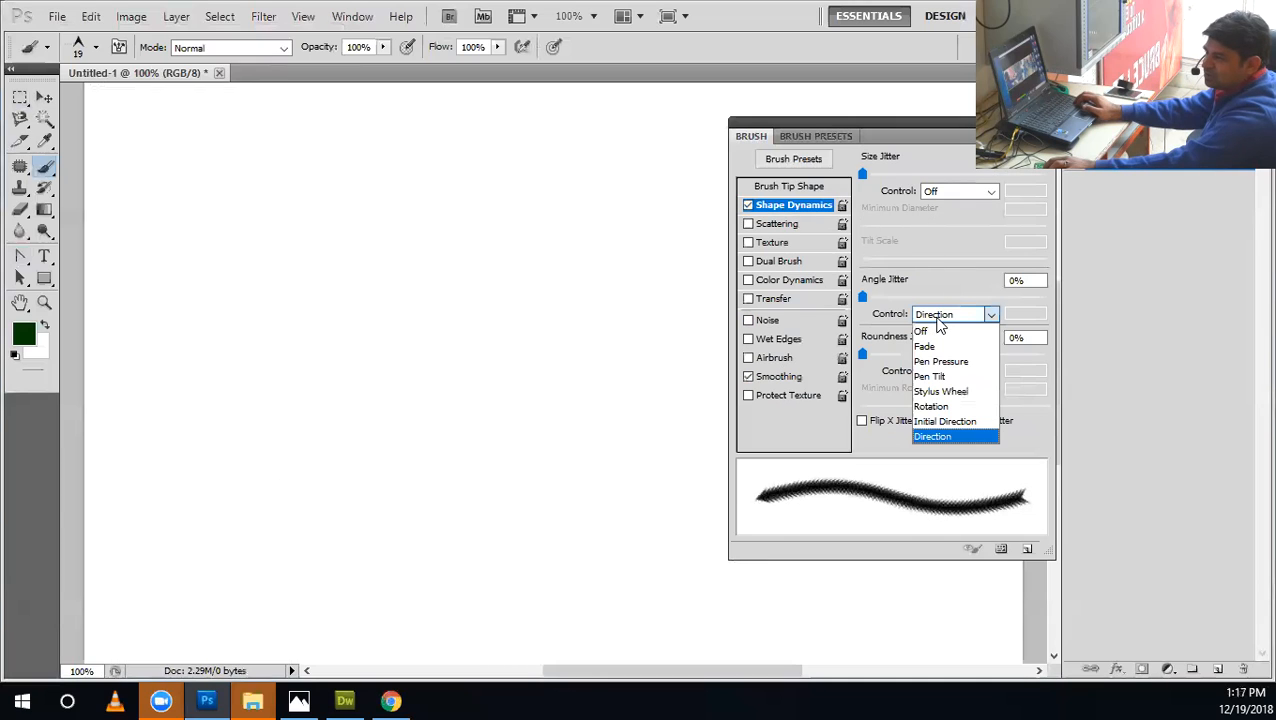
{"action": "left_click", "coordinate": [945, 436]}
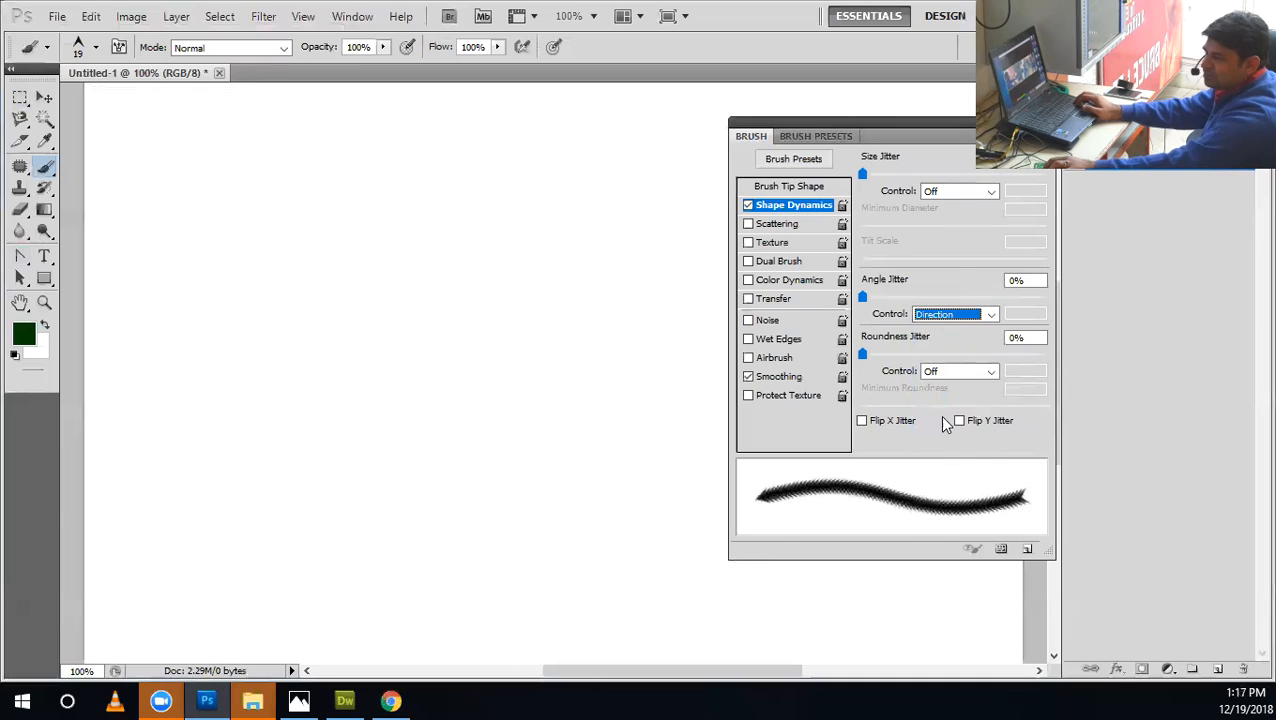
Paint looping test strokes with the direction-controlled arrowhead brush and undo them.
{"action": "mouse_move", "coordinate": [698, 365]}
{"action": "left_mouse_down"}
{"action": "mouse_move", "coordinate": [430, 260]}
{"action": "mouse_move", "coordinate": [317, 275]}
{"action": "mouse_move", "coordinate": [287, 408]}
{"action": "left_mouse_up"}
{"action": "mouse_move", "coordinate": [415, 428]}
{"action": "left_mouse_down"}
{"action": "mouse_move", "coordinate": [403, 375]}
{"action": "mouse_move", "coordinate": [366, 357]}
{"action": "mouse_move", "coordinate": [304, 389]}
{"action": "mouse_move", "coordinate": [295, 460]}
{"action": "mouse_move", "coordinate": [345, 533]}
{"action": "mouse_move", "coordinate": [392, 529]}
{"action": "mouse_move", "coordinate": [303, 483]}
{"action": "mouse_move", "coordinate": [202, 481]}
{"action": "mouse_move", "coordinate": [111, 405]}
{"action": "mouse_move", "coordinate": [109, 312]}
{"action": "mouse_move", "coordinate": [259, 222]}
{"action": "mouse_move", "coordinate": [283, 174]}
{"action": "mouse_move", "coordinate": [379, 162]}
{"action": "mouse_move", "coordinate": [415, 281]}
{"action": "mouse_move", "coordinate": [471, 327]}
{"action": "mouse_move", "coordinate": [591, 369]}
{"action": "mouse_move", "coordinate": [258, 460]}
{"action": "mouse_move", "coordinate": [264, 389]}
{"action": "mouse_move", "coordinate": [320, 417]}
{"action": "mouse_move", "coordinate": [333, 498]}
{"action": "mouse_move", "coordinate": [389, 518]}
{"action": "mouse_move", "coordinate": [397, 466]}
{"action": "mouse_move", "coordinate": [374, 407]}
{"action": "mouse_move", "coordinate": [456, 90]}
{"action": "left_mouse_up"}
{"action": "key", "text": "ctrl+z"}
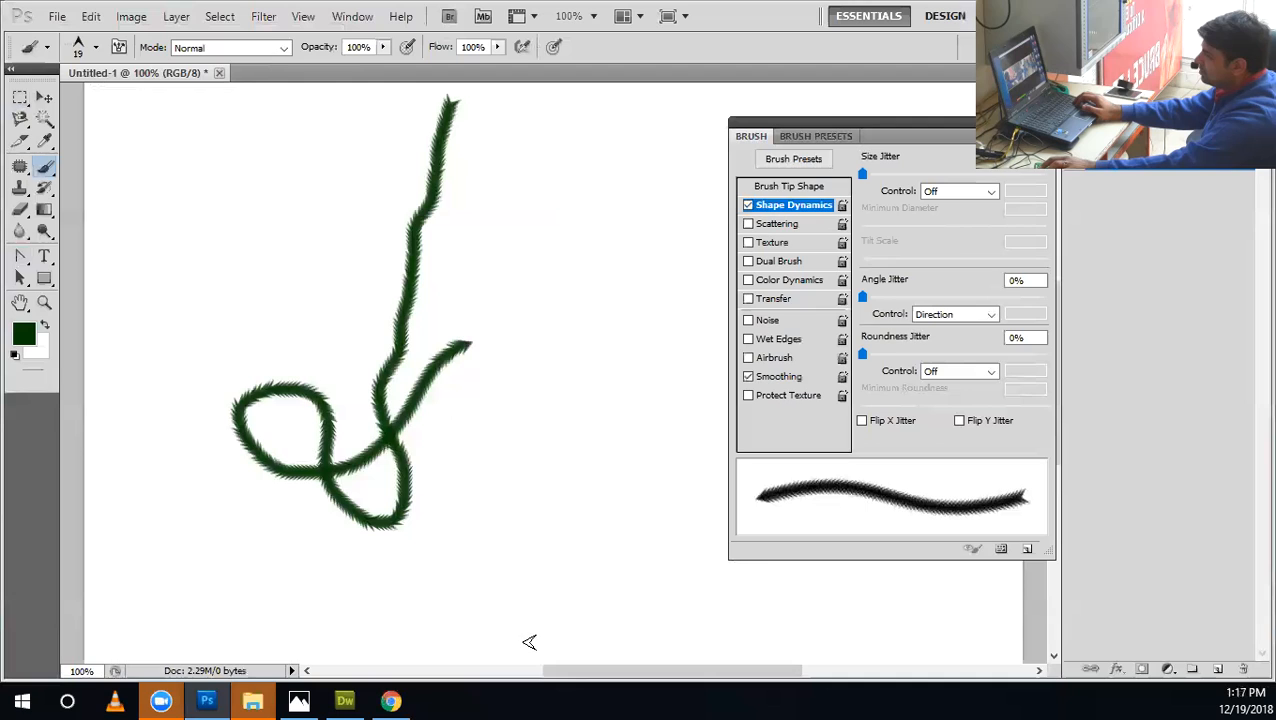
{"action": "key", "text": "ctrl+z"}
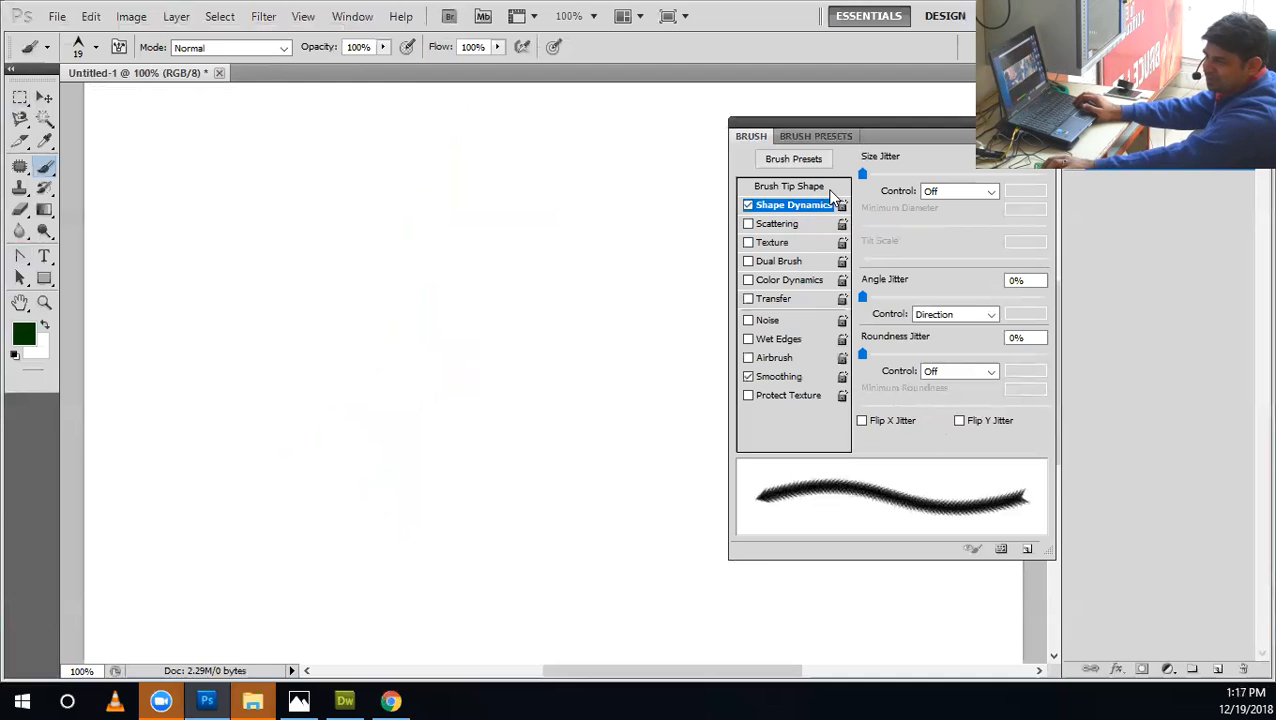
Widen the arrowhead tip's spacing to 48% and paint a curving test stroke ending in a loop.
{"action": "left_click", "coordinate": [820, 187]}
{"action": "mouse_move", "coordinate": [884, 420]}
{"action": "left_mouse_down"}
{"action": "mouse_move", "coordinate": [917, 419]}
{"action": "mouse_move", "coordinate": [904, 418]}
{"action": "left_mouse_up"}
{"action": "mouse_move", "coordinate": [661, 256]}
{"action": "left_mouse_down"}
{"action": "mouse_move", "coordinate": [305, 273]}
{"action": "mouse_move", "coordinate": [208, 433]}
{"action": "mouse_move", "coordinate": [447, 461]}
{"action": "mouse_move", "coordinate": [532, 562]}
{"action": "mouse_move", "coordinate": [550, 460]}
{"action": "left_mouse_up"}
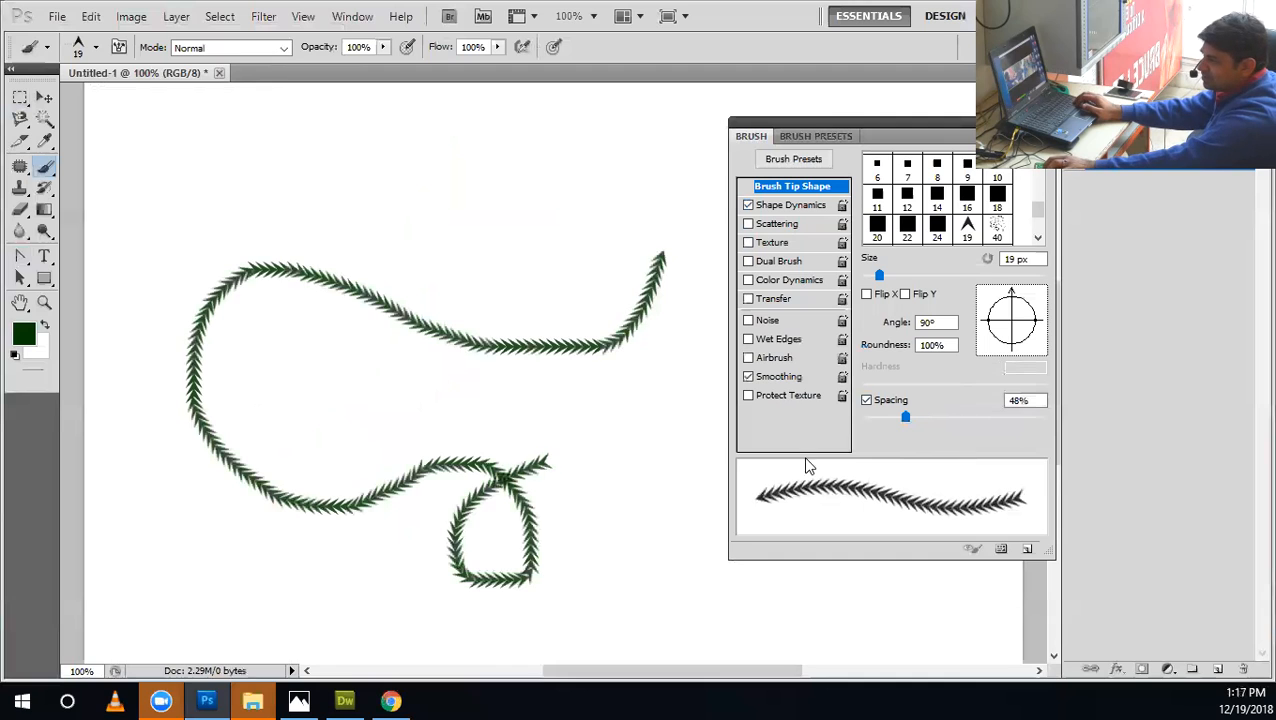
Increase the arrowhead tip's spacing to 129%, paint winding test strokes across the canvas, and undo them.
{"action": "left_click_drag", "start_coordinate": [909, 419], "coordinate": [967, 418]}
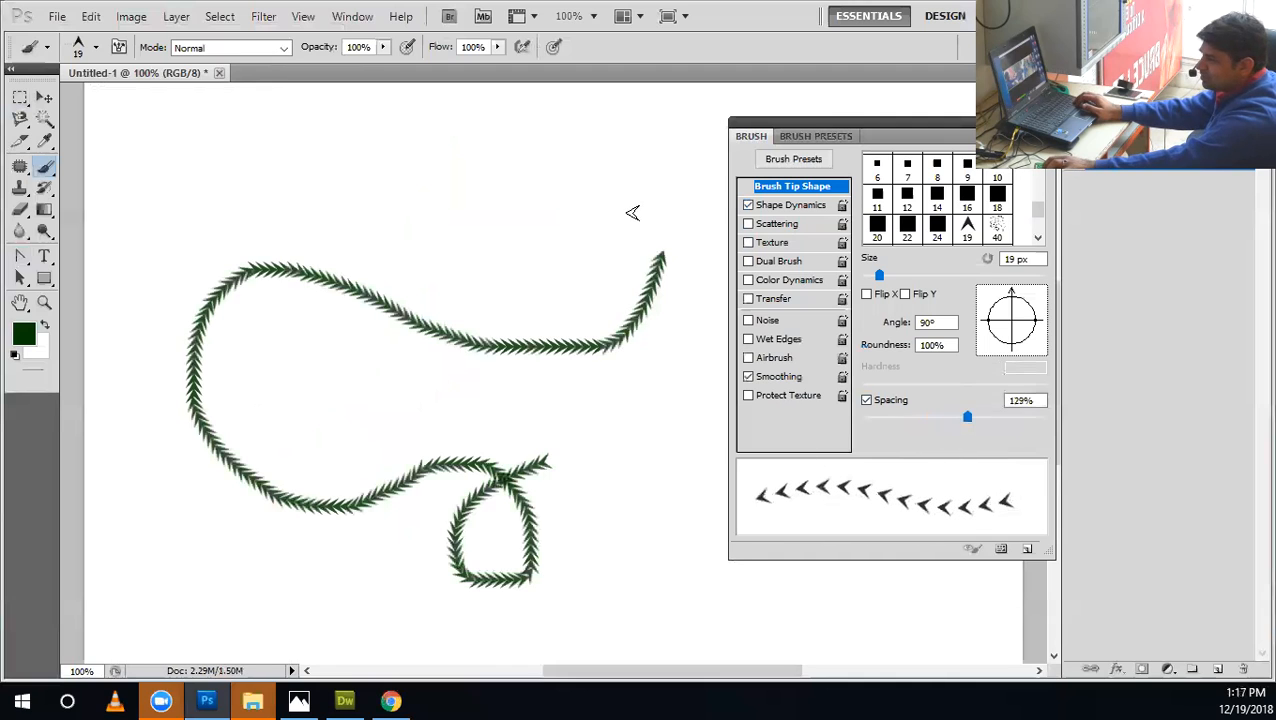
{"action": "mouse_move", "coordinate": [628, 213]}
{"action": "left_mouse_down"}
{"action": "mouse_move", "coordinate": [162, 208]}
{"action": "mouse_move", "coordinate": [325, 375]}
{"action": "mouse_move", "coordinate": [302, 595]}
{"action": "mouse_move", "coordinate": [545, 628]}
{"action": "left_mouse_up"}
{"action": "mouse_move", "coordinate": [615, 552]}
{"action": "left_mouse_down"}
{"action": "mouse_move", "coordinate": [495, 430]}
{"action": "mouse_move", "coordinate": [489, 374]}
{"action": "left_mouse_up"}
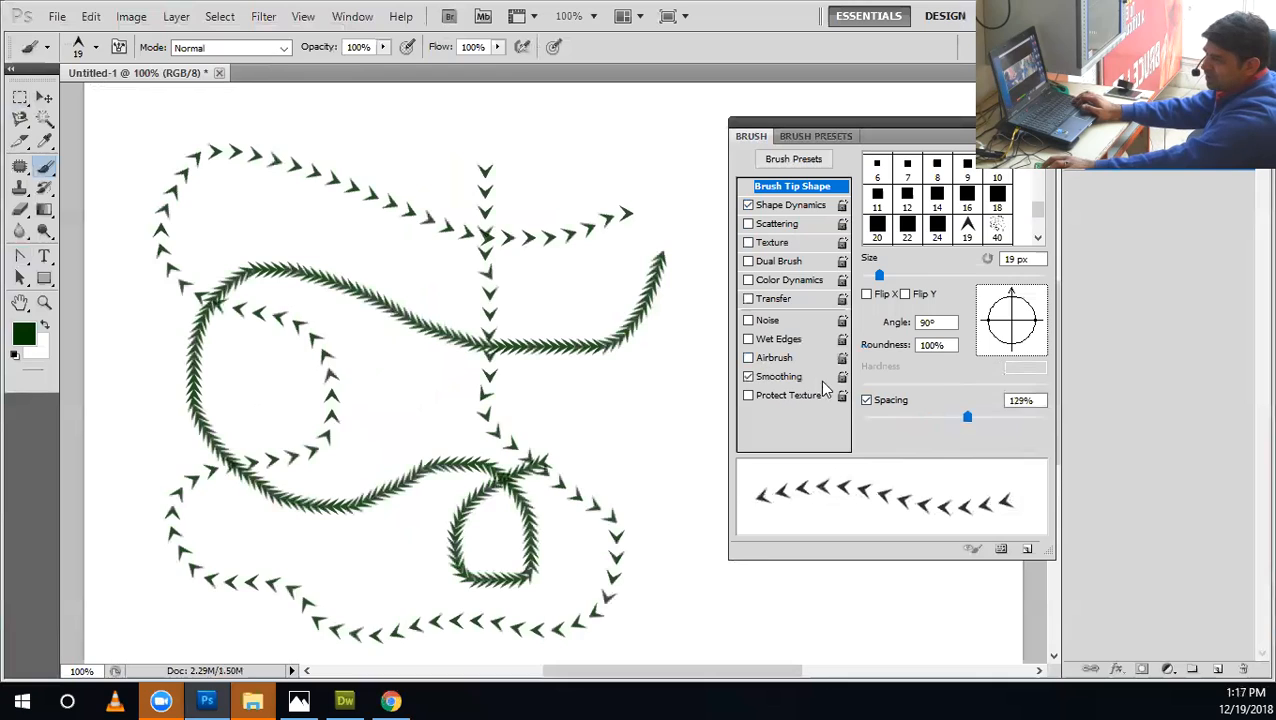
{"action": "key", "text": "ctrl+z"}
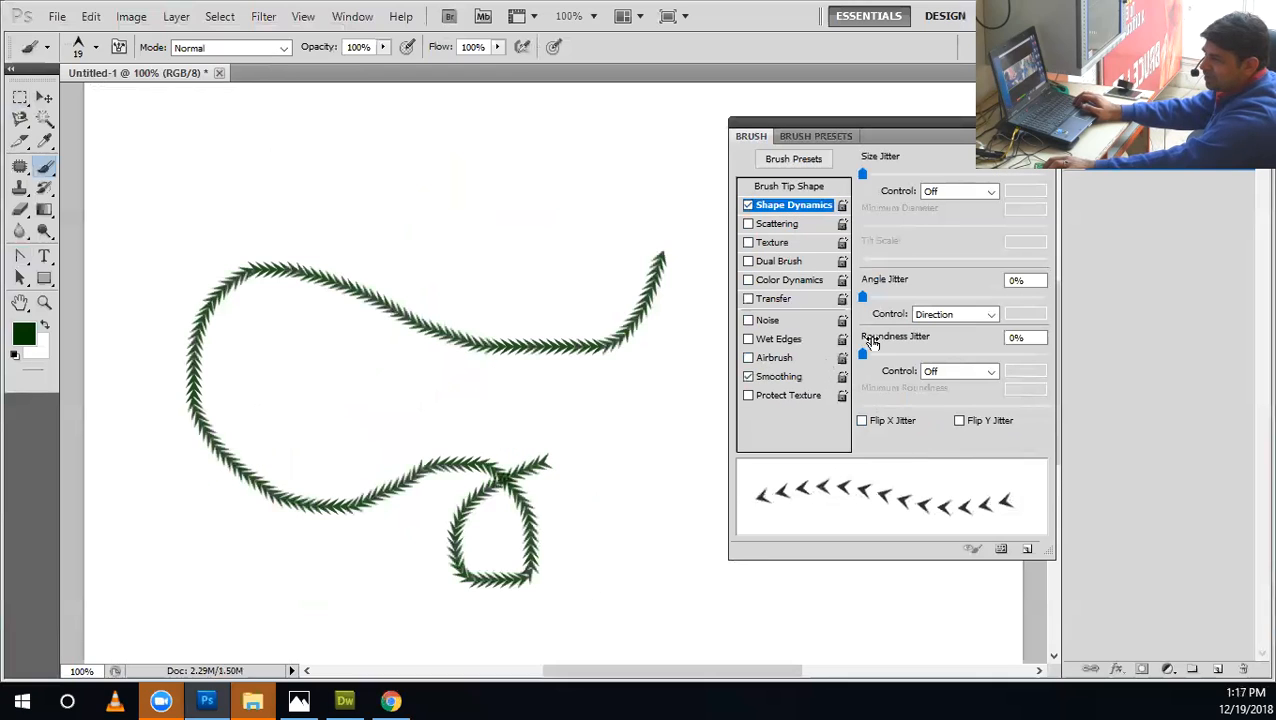
Set the Angle Jitter control to Initial Direction and undo the remaining test stroke so the canvas is blank.
{"action": "left_click", "coordinate": [930, 316]}
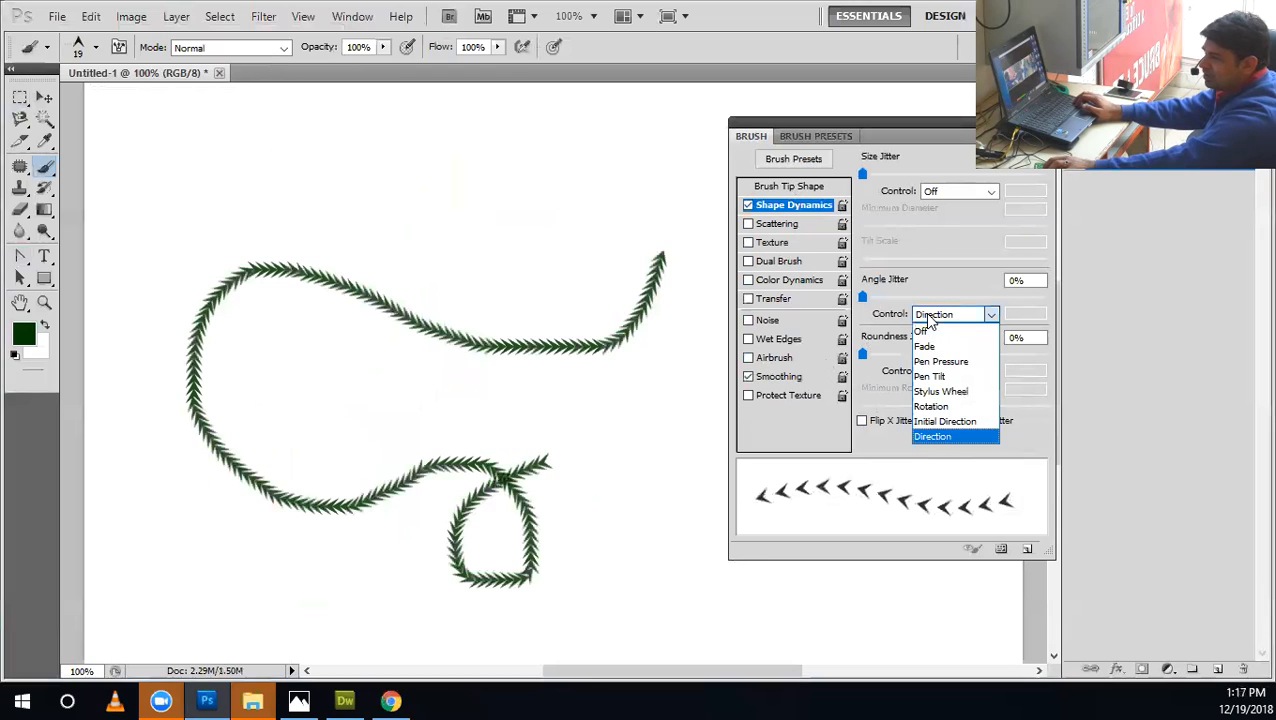
{"action": "left_click", "coordinate": [930, 421]}
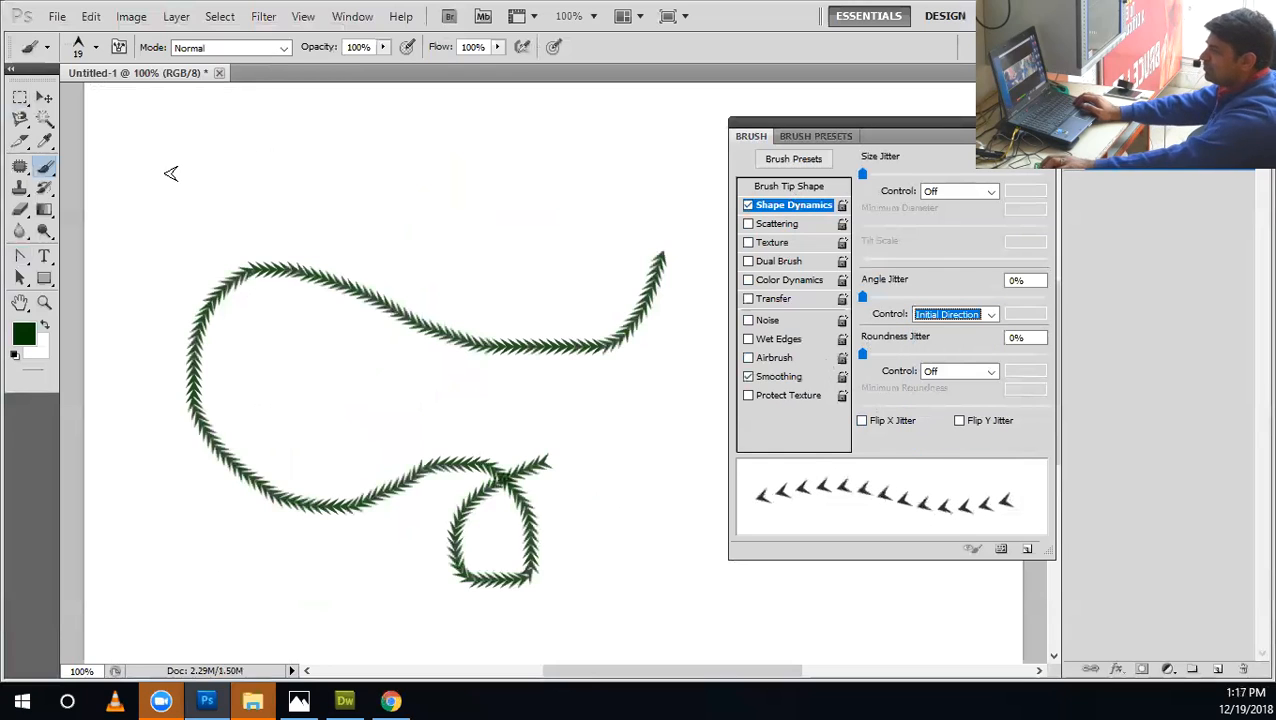
{"action": "key", "text": "ctrl+alt+z"}
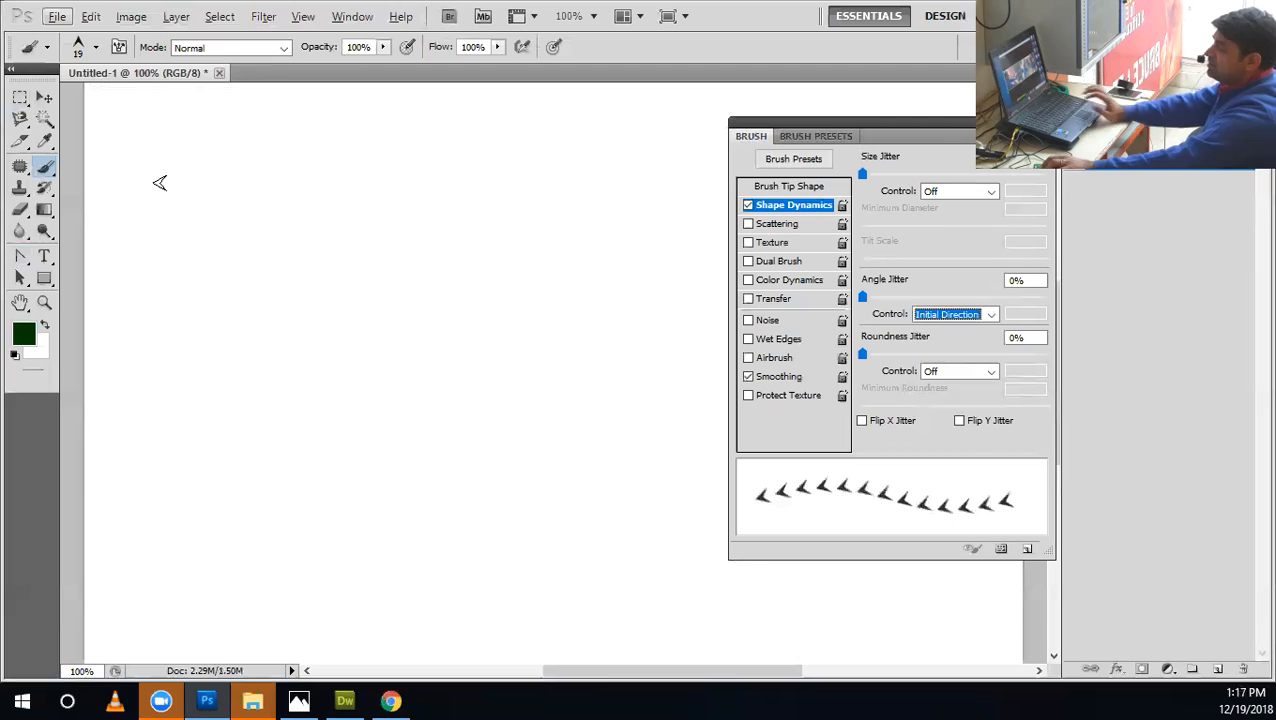
Paint diagonal, zigzag and looping arrowhead strokes to demonstrate the Initial Direction control.
{"action": "left_click_drag", "start_coordinate": [173, 190], "coordinate": [380, 607]}
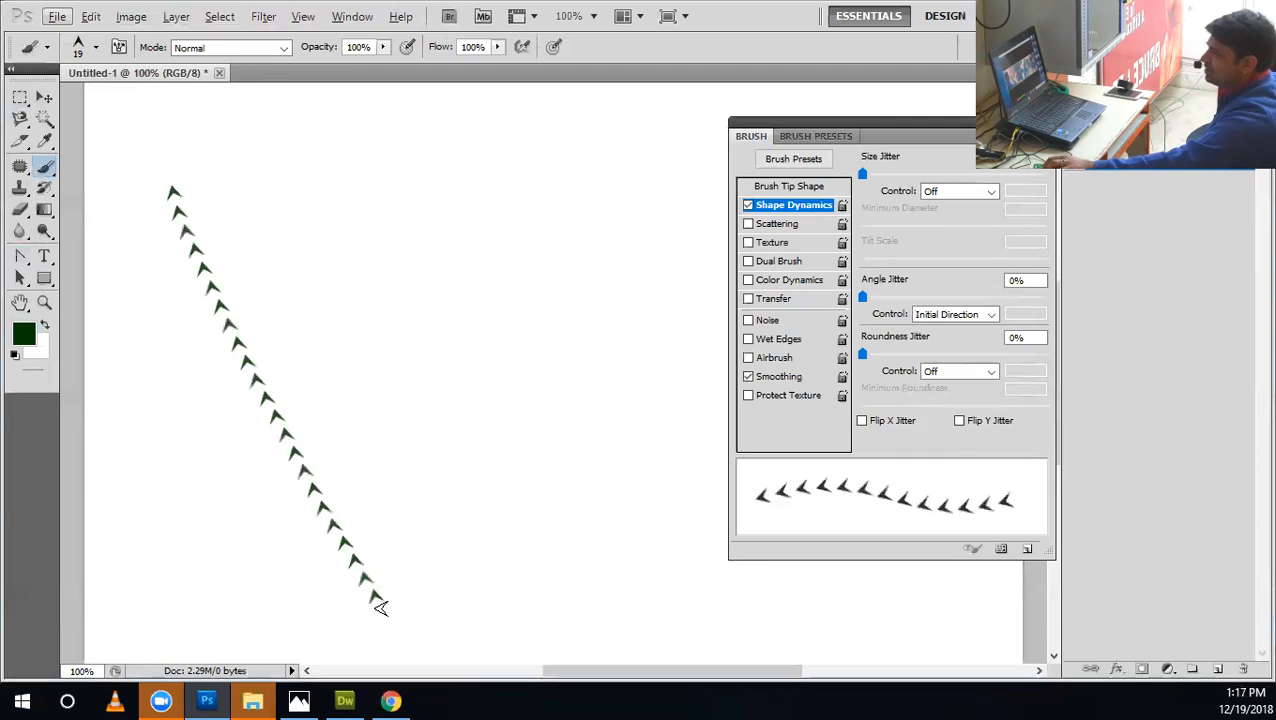
{"action": "mouse_move", "coordinate": [342, 425]}
{"action": "left_mouse_down"}
{"action": "mouse_move", "coordinate": [434, 574]}
{"action": "mouse_move", "coordinate": [407, 508]}
{"action": "mouse_move", "coordinate": [432, 488]}
{"action": "mouse_move", "coordinate": [414, 376]}
{"action": "mouse_move", "coordinate": [482, 434]}
{"action": "mouse_move", "coordinate": [557, 411]}
{"action": "left_mouse_up"}
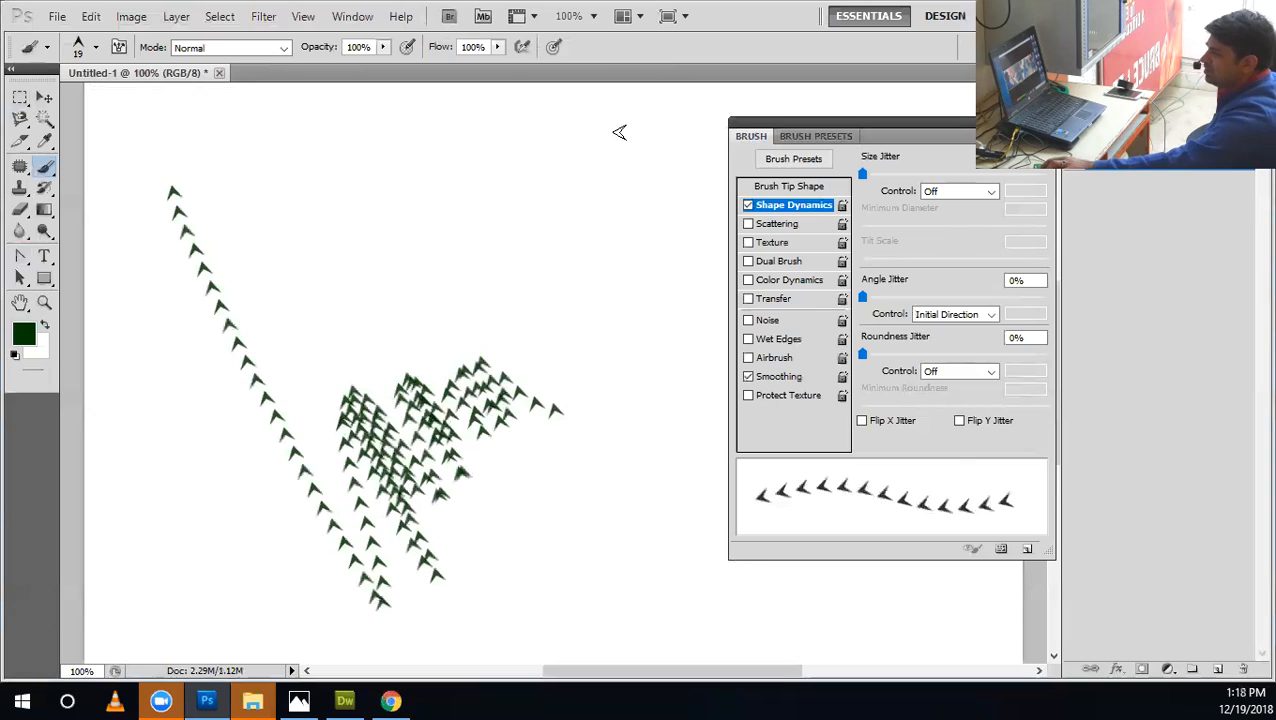
{"action": "left_click_drag", "start_coordinate": [619, 121], "coordinate": [469, 456]}
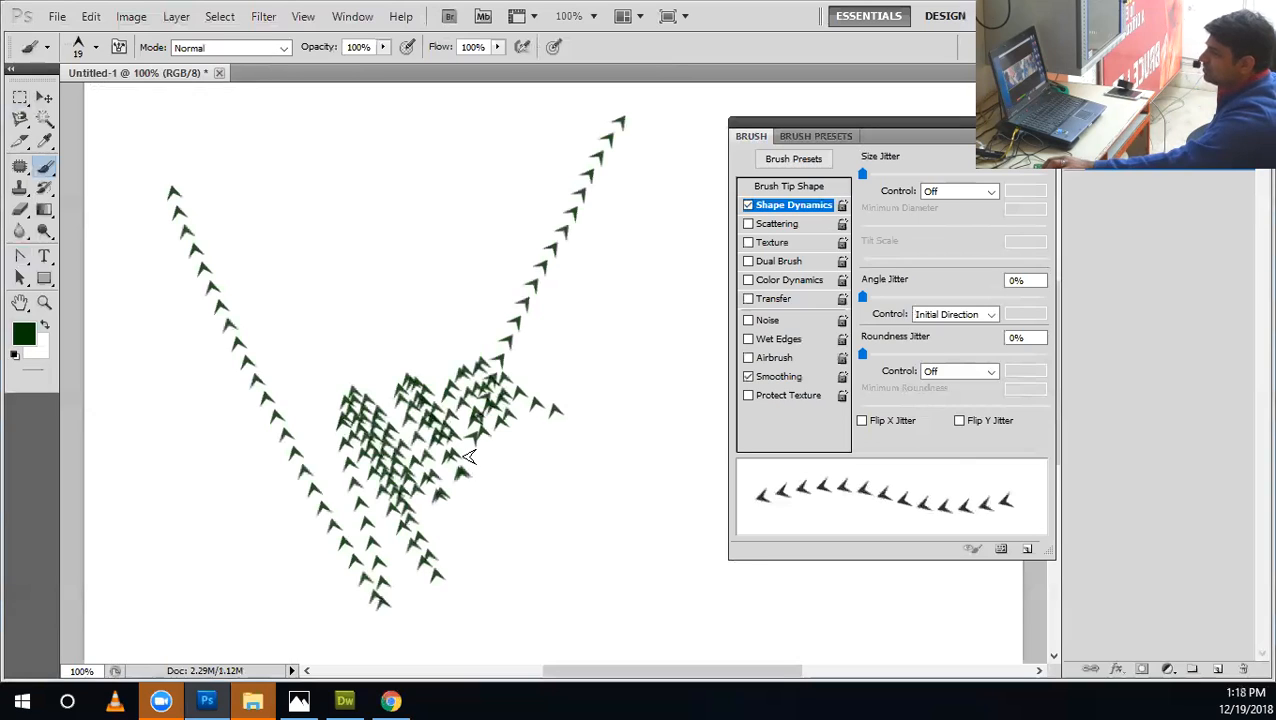
{"action": "mouse_move", "coordinate": [497, 278]}
{"action": "left_mouse_down"}
{"action": "mouse_move", "coordinate": [376, 290]}
{"action": "mouse_move", "coordinate": [346, 318]}
{"action": "mouse_move", "coordinate": [310, 306]}
{"action": "left_mouse_up"}
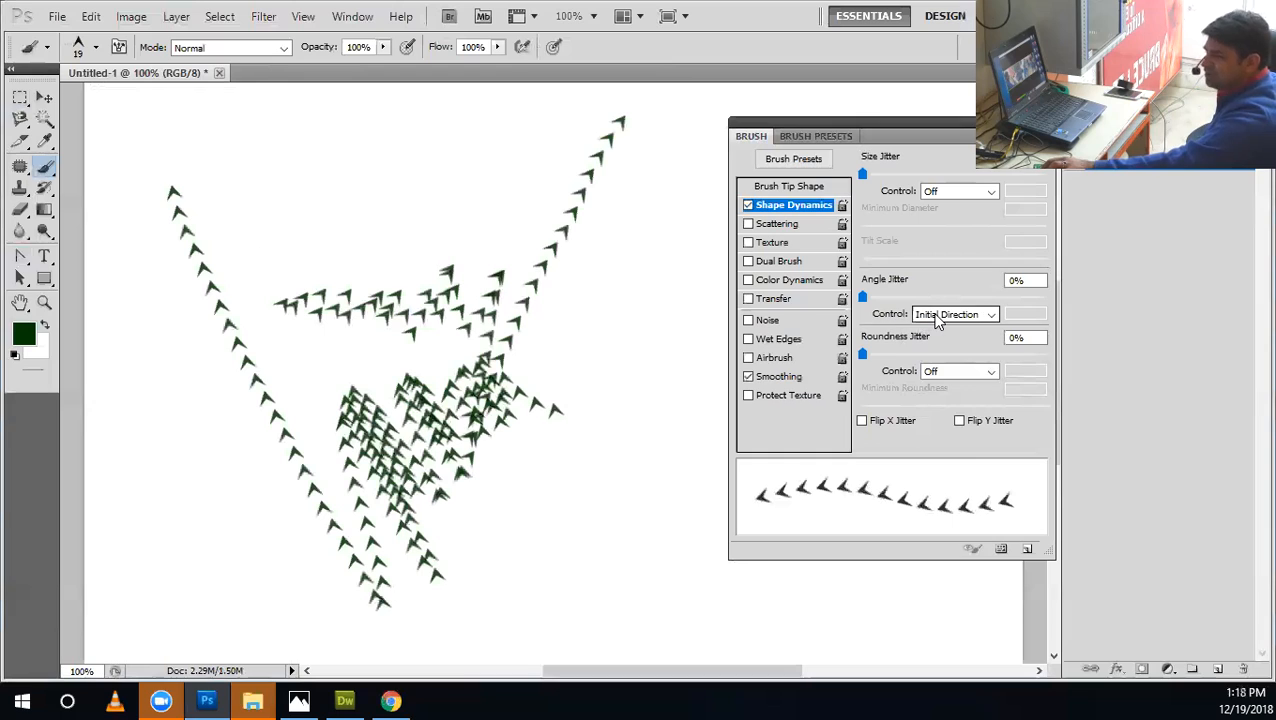
{"action": "mouse_move", "coordinate": [600, 275]}
{"action": "left_mouse_down"}
{"action": "mouse_move", "coordinate": [595, 548]}
{"action": "mouse_move", "coordinate": [490, 545]}
{"action": "mouse_move", "coordinate": [624, 360]}
{"action": "left_mouse_up"}
{"action": "left_click_drag", "start_coordinate": [330, 120], "coordinate": [294, 284]}
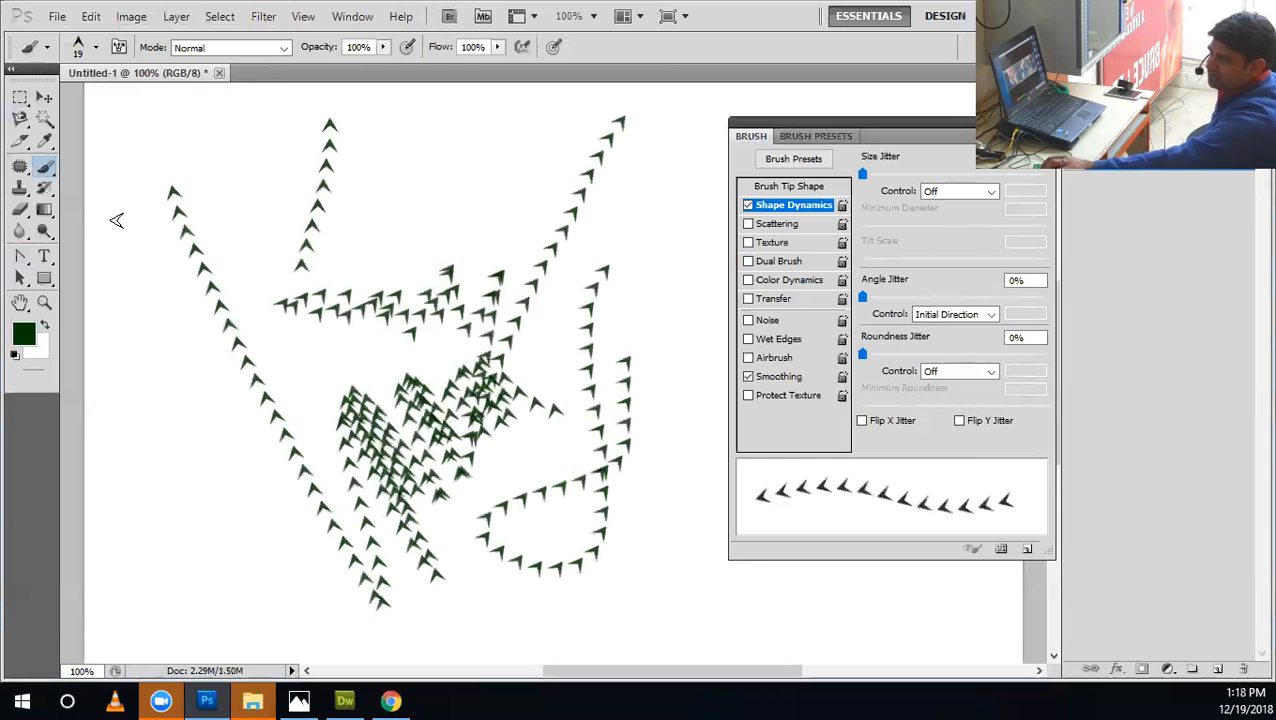
Add vertical, scribbled and long diagonal arrowhead strokes to compare different starting directions.
{"action": "left_click_drag", "start_coordinate": [117, 238], "coordinate": [117, 430]}
{"action": "left_click_drag", "start_coordinate": [157, 305], "coordinate": [157, 515]}
{"action": "left_click_drag", "start_coordinate": [225, 397], "coordinate": [206, 582]}
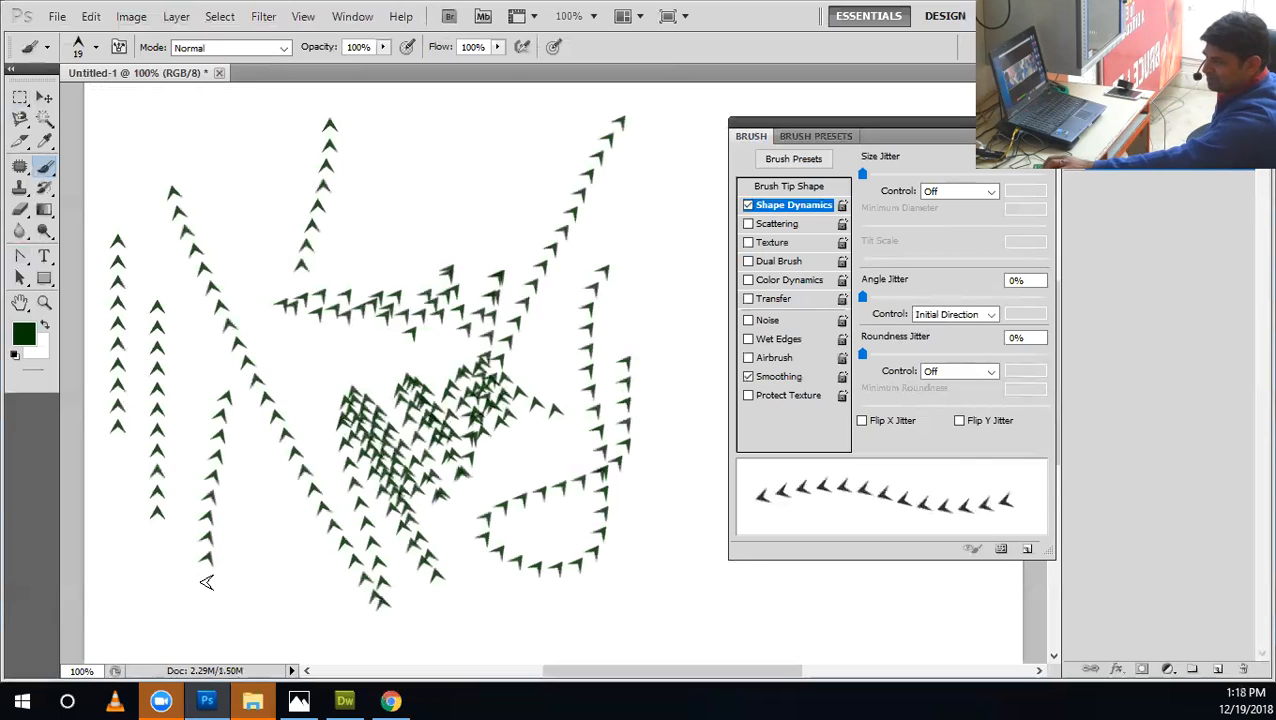
{"action": "left_click_drag", "start_coordinate": [249, 472], "coordinate": [248, 648]}
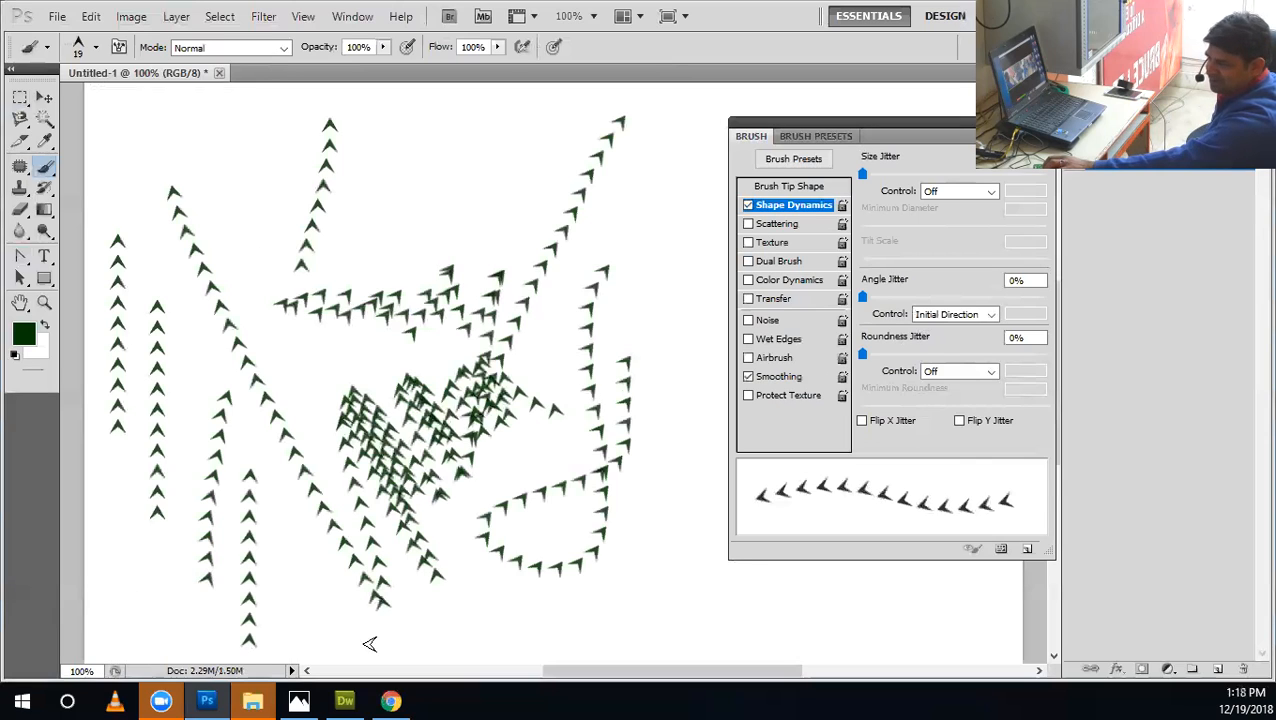
{"action": "left_click_drag", "start_coordinate": [369, 644], "coordinate": [447, 644]}
{"action": "mouse_move", "coordinate": [231, 598]}
{"action": "left_mouse_down"}
{"action": "mouse_move", "coordinate": [336, 594]}
{"action": "mouse_move", "coordinate": [284, 583]}
{"action": "mouse_move", "coordinate": [207, 519]}
{"action": "mouse_move", "coordinate": [200, 489]}
{"action": "mouse_move", "coordinate": [262, 457]}
{"action": "mouse_move", "coordinate": [162, 411]}
{"action": "mouse_move", "coordinate": [228, 395]}
{"action": "mouse_move", "coordinate": [184, 319]}
{"action": "mouse_move", "coordinate": [205, 294]}
{"action": "mouse_move", "coordinate": [313, 289]}
{"action": "left_mouse_up"}
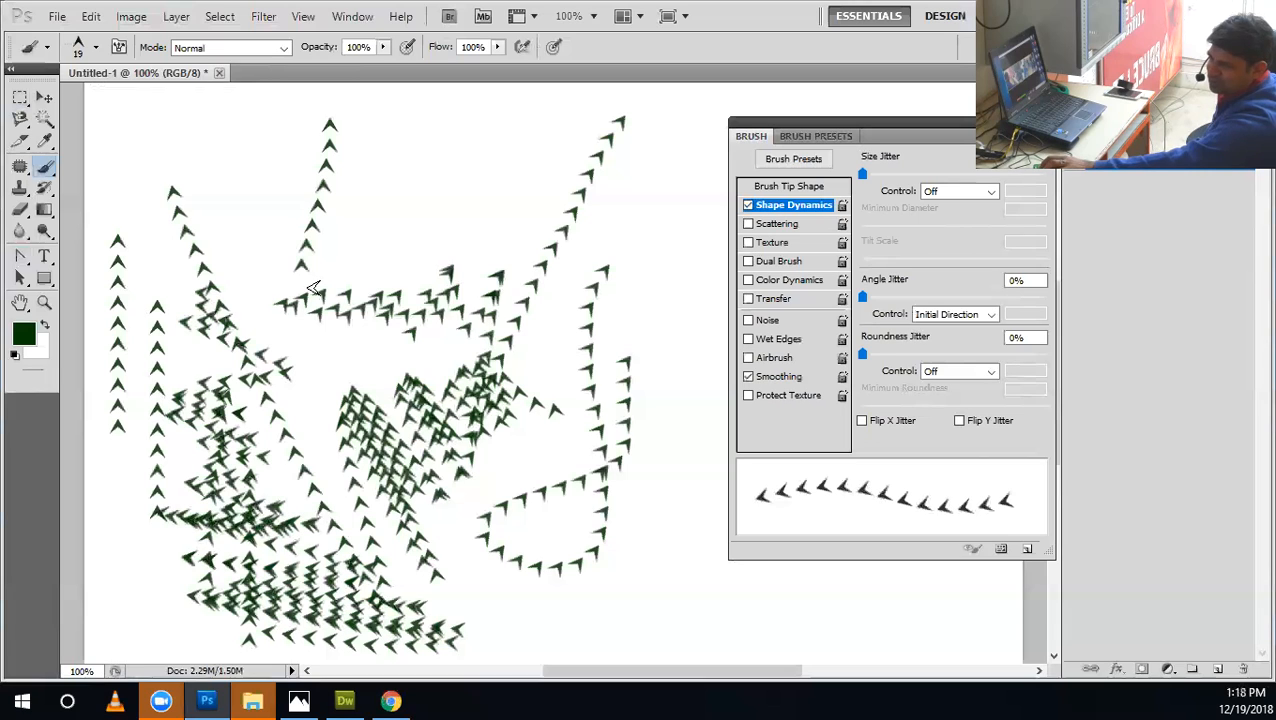
{"action": "left_click_drag", "start_coordinate": [174, 91], "coordinate": [650, 352]}
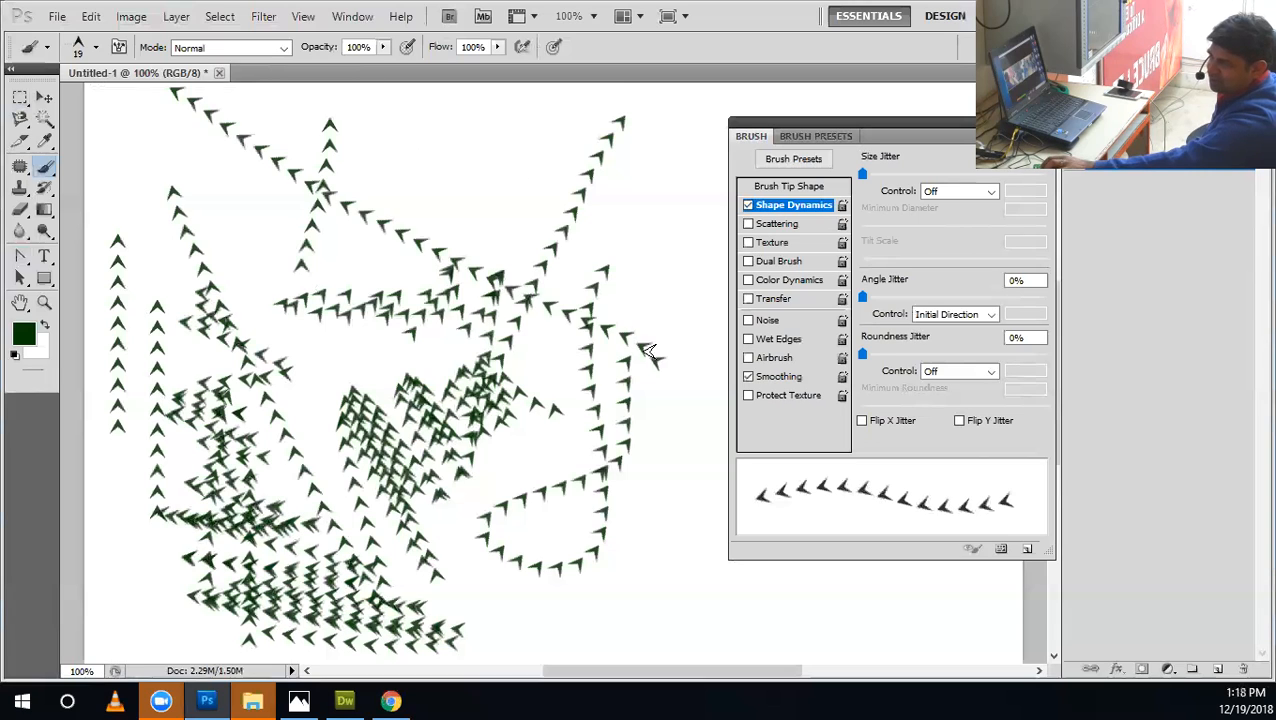
{"action": "left_click_drag", "start_coordinate": [282, 350], "coordinate": [622, 92]}
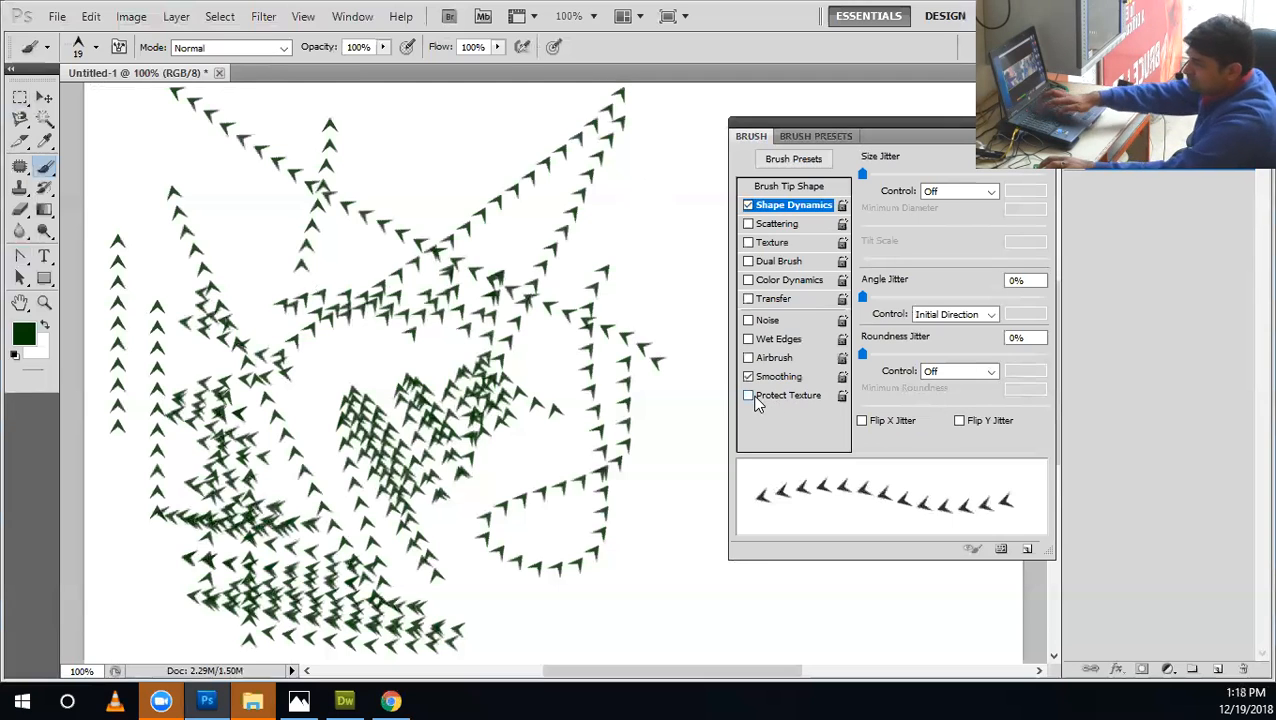
Fill the canvas with the white background colour, paint crossing strokes from different starting directions, and step back through the changes.
{"action": "key", "text": "ctrl+Delete"}
{"action": "mouse_move", "coordinate": [621, 191]}
{"action": "left_mouse_down"}
{"action": "mouse_move", "coordinate": [95, 431]}
{"action": "mouse_move", "coordinate": [447, 366]}
{"action": "mouse_move", "coordinate": [444, 319]}
{"action": "mouse_move", "coordinate": [489, 364]}
{"action": "mouse_move", "coordinate": [228, 375]}
{"action": "mouse_move", "coordinate": [92, 405]}
{"action": "left_mouse_up"}
{"action": "mouse_move", "coordinate": [415, 645]}
{"action": "left_mouse_down"}
{"action": "mouse_move", "coordinate": [422, 353]}
{"action": "mouse_move", "coordinate": [356, 8]}
{"action": "mouse_move", "coordinate": [394, 156]}
{"action": "mouse_move", "coordinate": [380, 235]}
{"action": "mouse_move", "coordinate": [407, 318]}
{"action": "mouse_move", "coordinate": [349, 316]}
{"action": "mouse_move", "coordinate": [314, 261]}
{"action": "mouse_move", "coordinate": [275, 310]}
{"action": "mouse_move", "coordinate": [153, 252]}
{"action": "mouse_move", "coordinate": [80, 280]}
{"action": "left_mouse_up"}
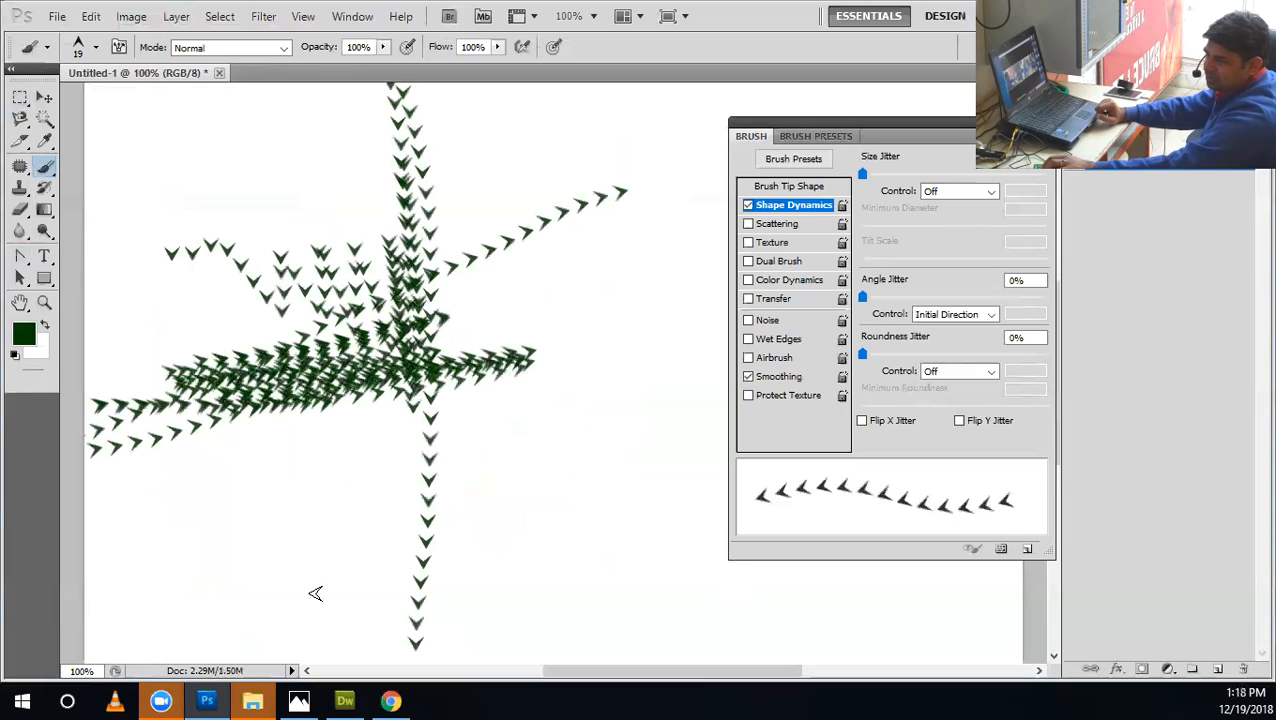
{"action": "left_click_drag", "start_coordinate": [180, 617], "coordinate": [668, 413]}
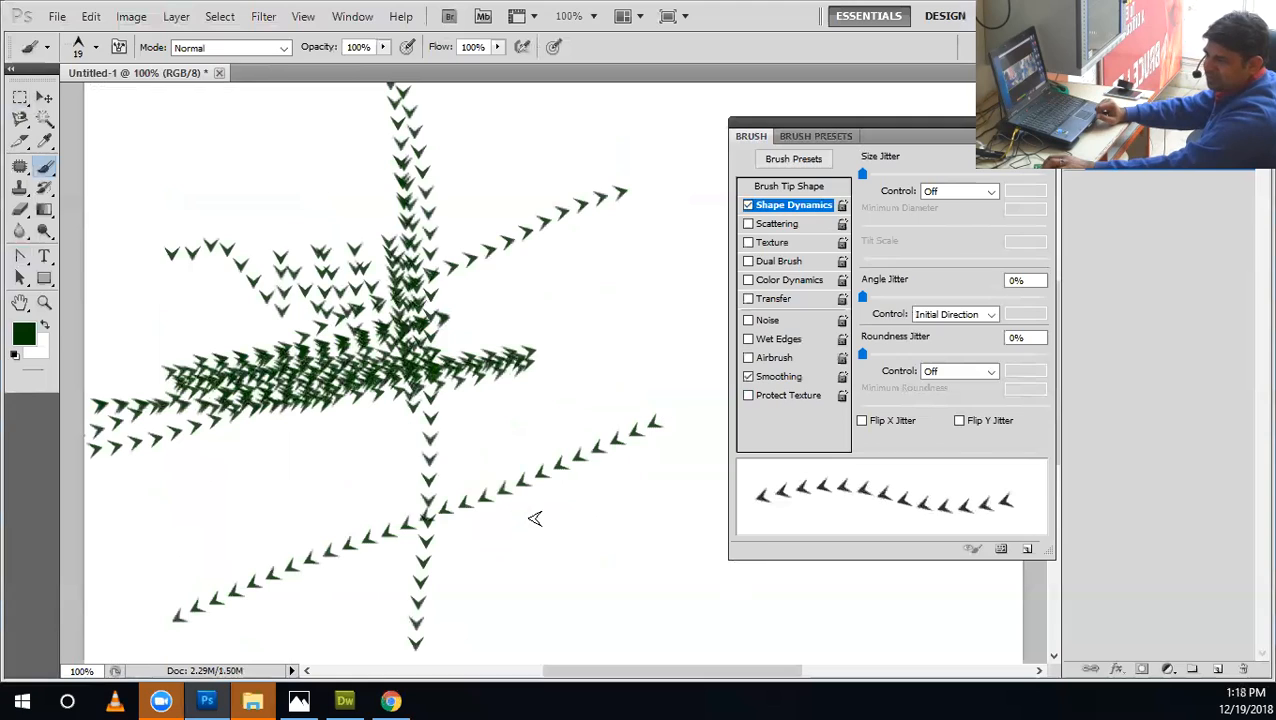
{"action": "left_click_drag", "start_coordinate": [275, 452], "coordinate": [775, 605]}
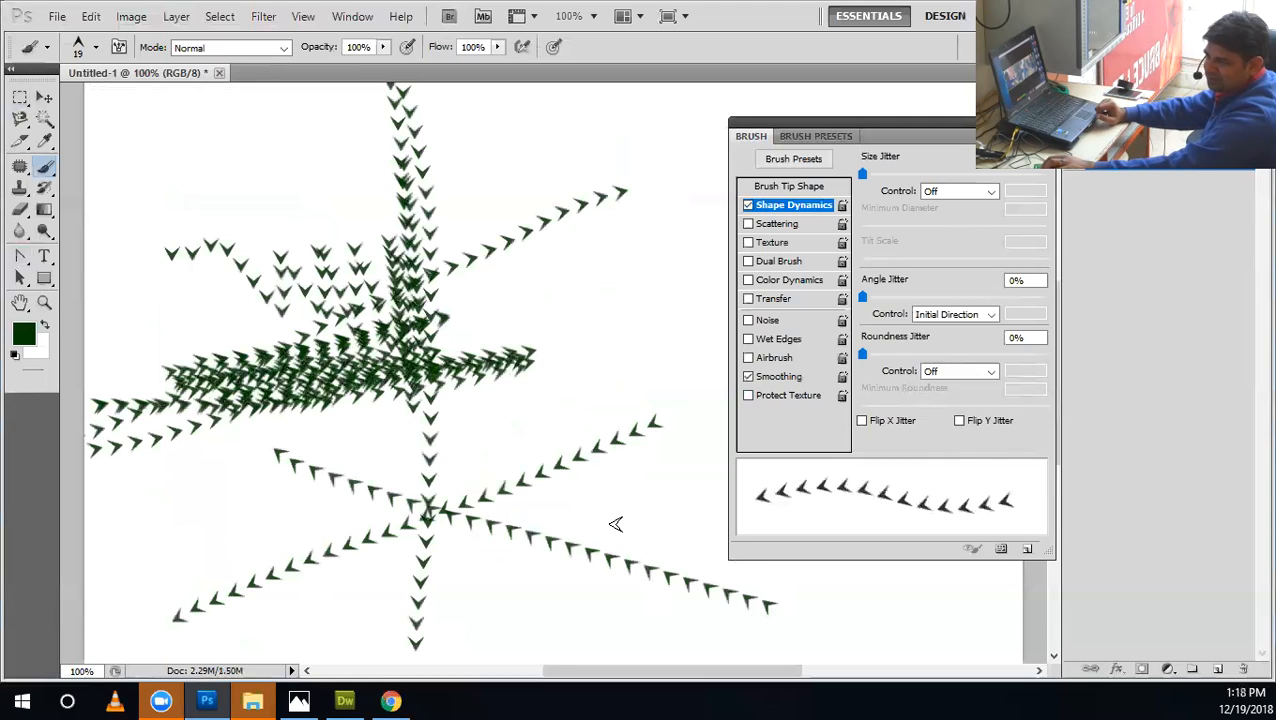
{"action": "left_click_drag", "start_coordinate": [722, 313], "coordinate": [557, 660]}
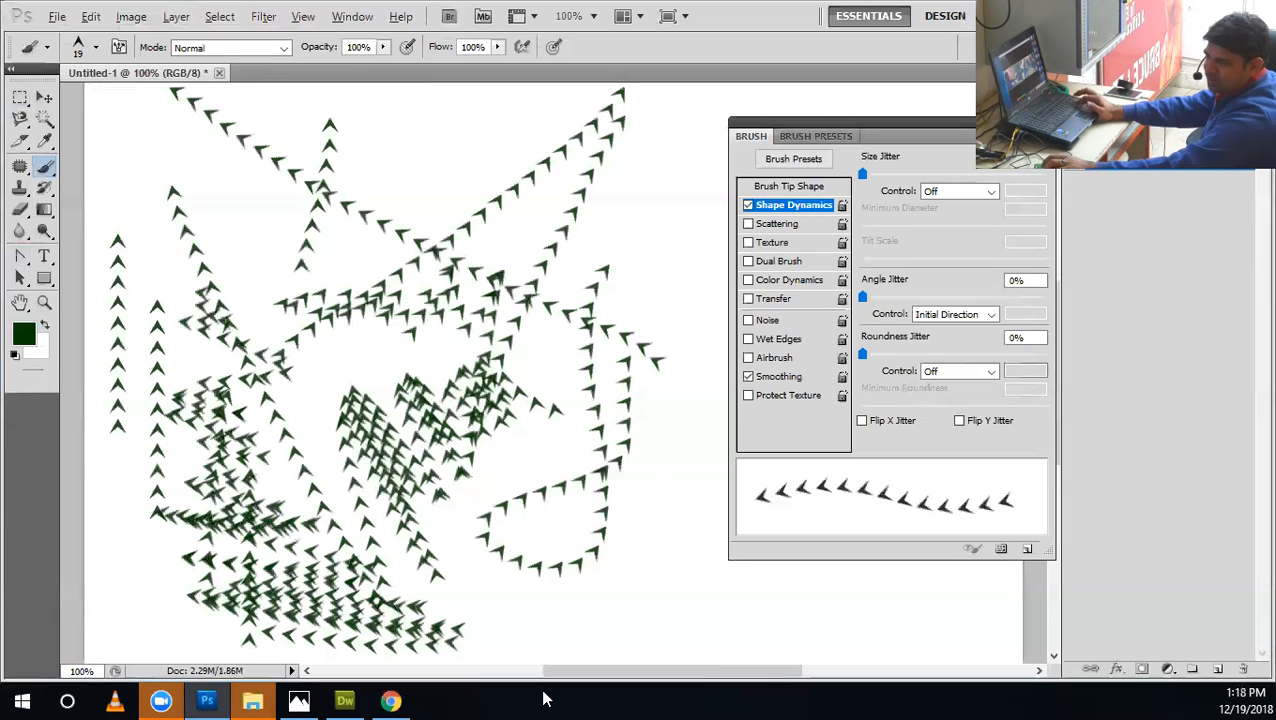
{"action": "key", "text": "ctrl+alt+z"}
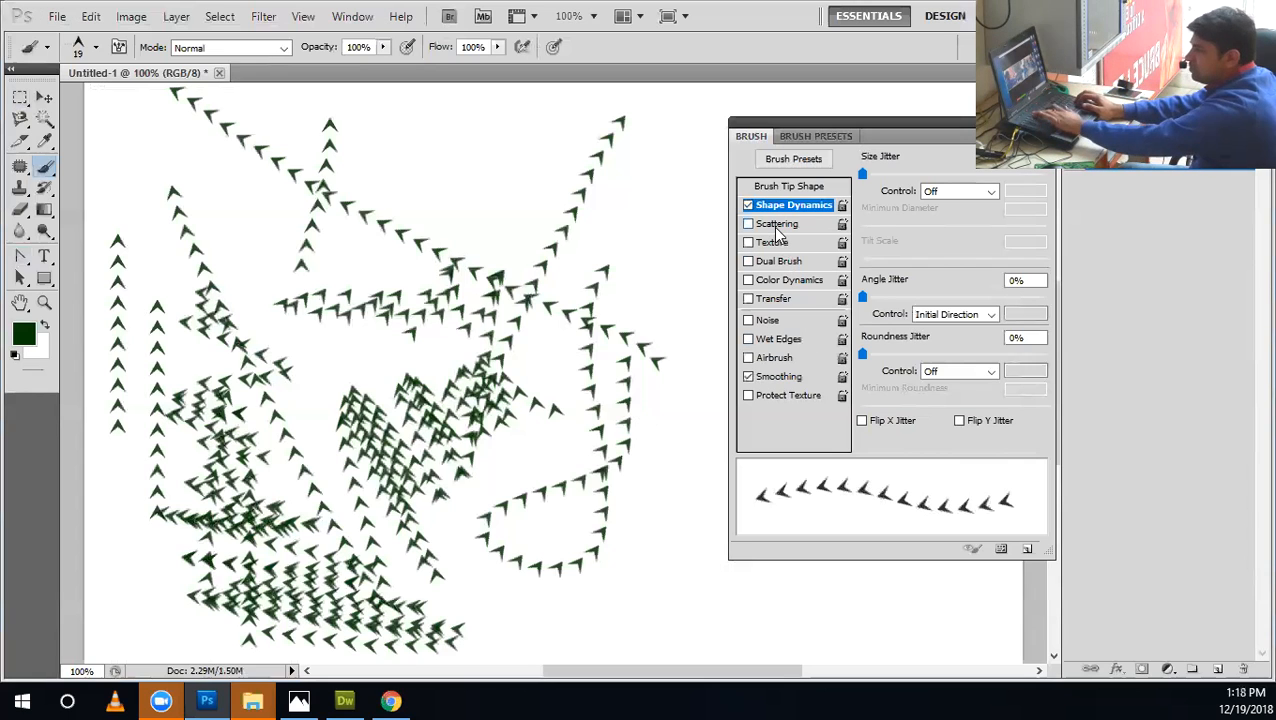
Demonstrate filling the canvas with the dark green foreground colour and clear it with the white background colour.
{"action": "key", "text": "alt+BackSpace"}
{"action": "key", "text": "ctrl+BackSpace"}
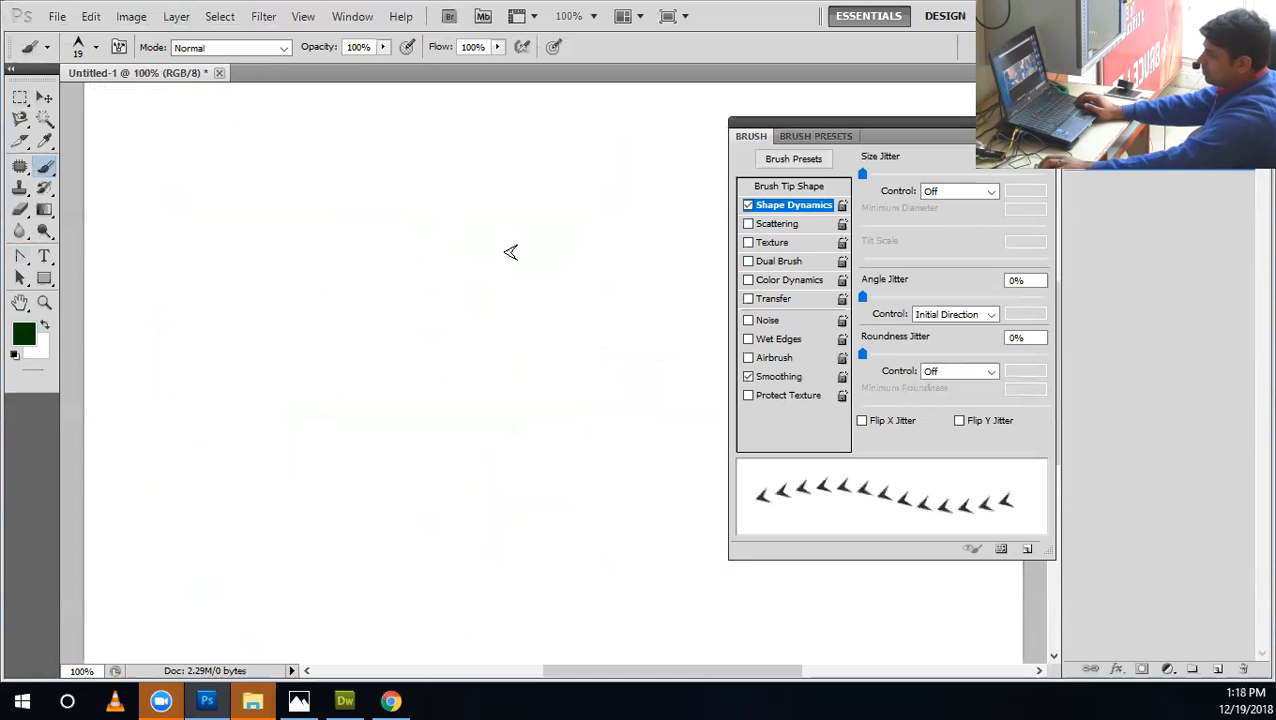
{"action": "key", "text": "alt+BackSpace"}
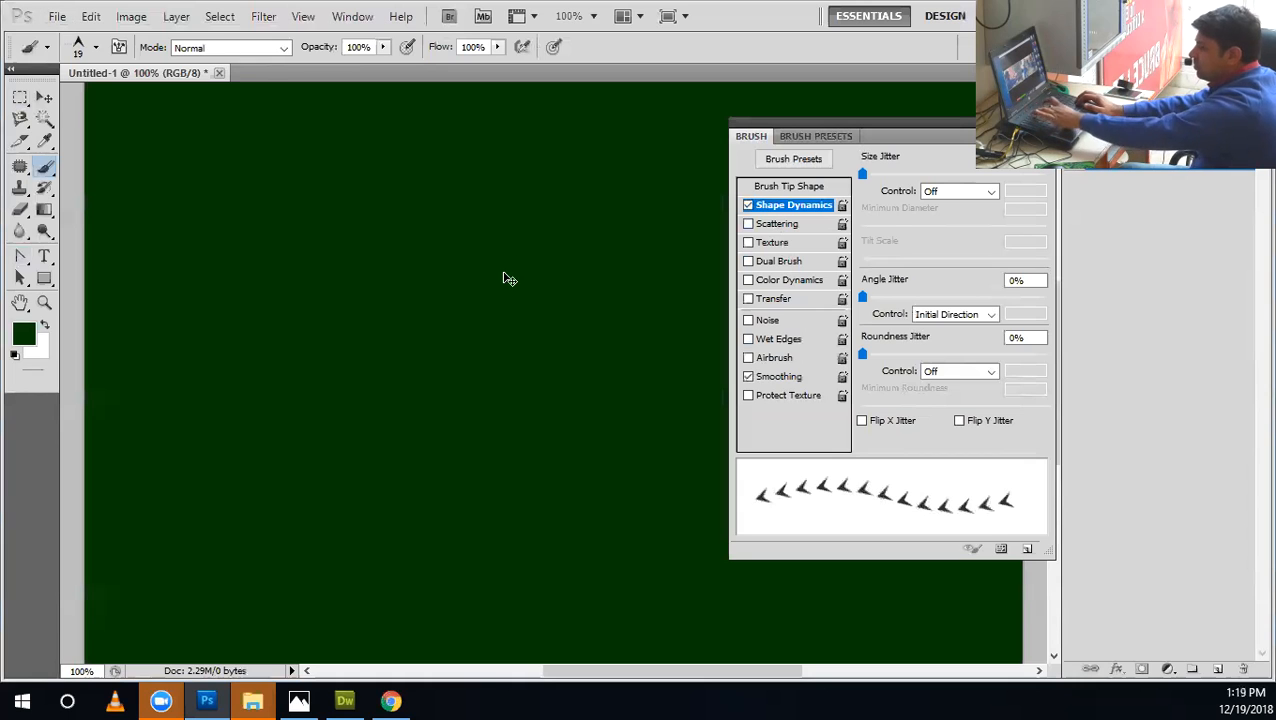
{"action": "key", "text": "ctrl+BackSpace"}
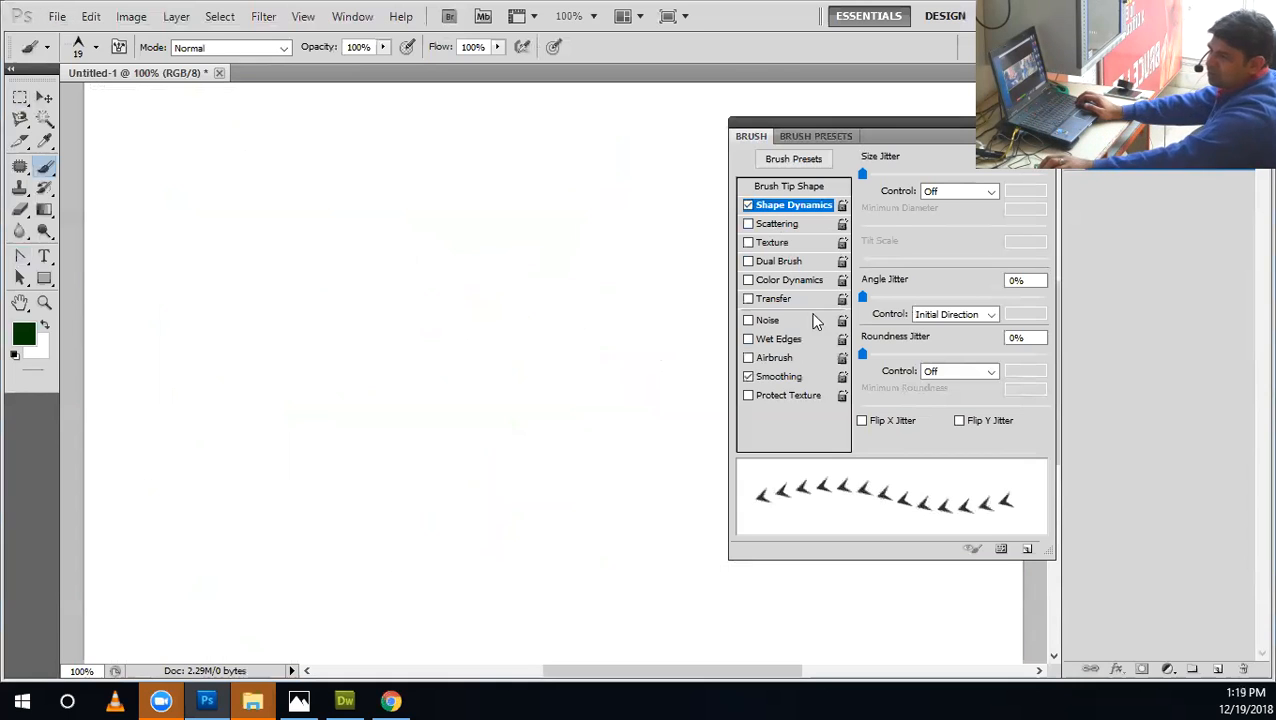
Set the Angle Jitter control to Fade, paint a test stroke, and undo it.
{"action": "left_click", "coordinate": [928, 316]}
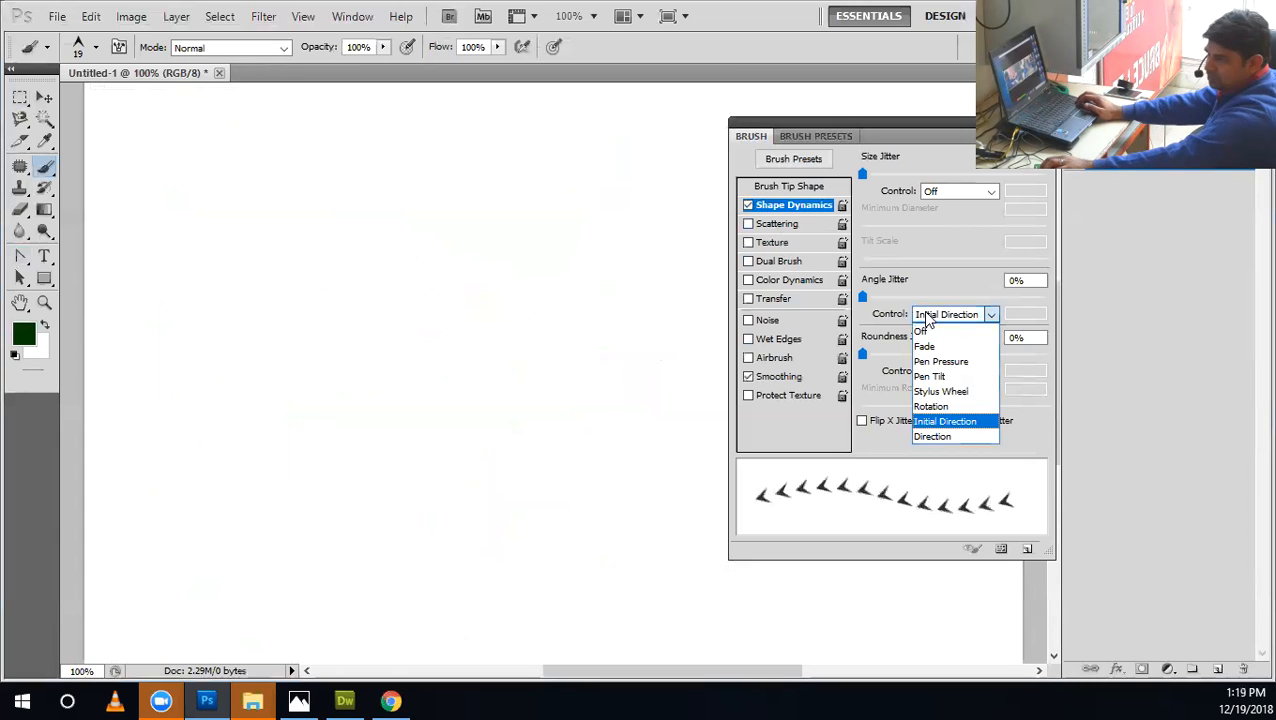
{"action": "left_click", "coordinate": [935, 345]}
{"action": "mouse_move", "coordinate": [563, 264]}
{"action": "left_mouse_down"}
{"action": "mouse_move", "coordinate": [441, 542]}
{"action": "mouse_move", "coordinate": [653, 518]}
{"action": "left_mouse_up"}
{"action": "key", "text": "ctrl+z"}
Raise Angle Jitter to 48%, paint winding test strokes with the arrowhead brush, and undo them.
{"action": "left_click_drag", "start_coordinate": [928, 297], "coordinate": [951, 297]}
{"action": "mouse_move", "coordinate": [597, 195]}
{"action": "left_mouse_down"}
{"action": "mouse_move", "coordinate": [172, 321]}
{"action": "mouse_move", "coordinate": [189, 520]}
{"action": "mouse_move", "coordinate": [320, 597]}
{"action": "mouse_move", "coordinate": [515, 590]}
{"action": "left_mouse_up"}
{"action": "mouse_move", "coordinate": [548, 458]}
{"action": "left_mouse_down"}
{"action": "mouse_move", "coordinate": [421, 179]}
{"action": "mouse_move", "coordinate": [205, 52]}
{"action": "mouse_move", "coordinate": [137, 162]}
{"action": "mouse_move", "coordinate": [865, 256]}
{"action": "left_mouse_up"}
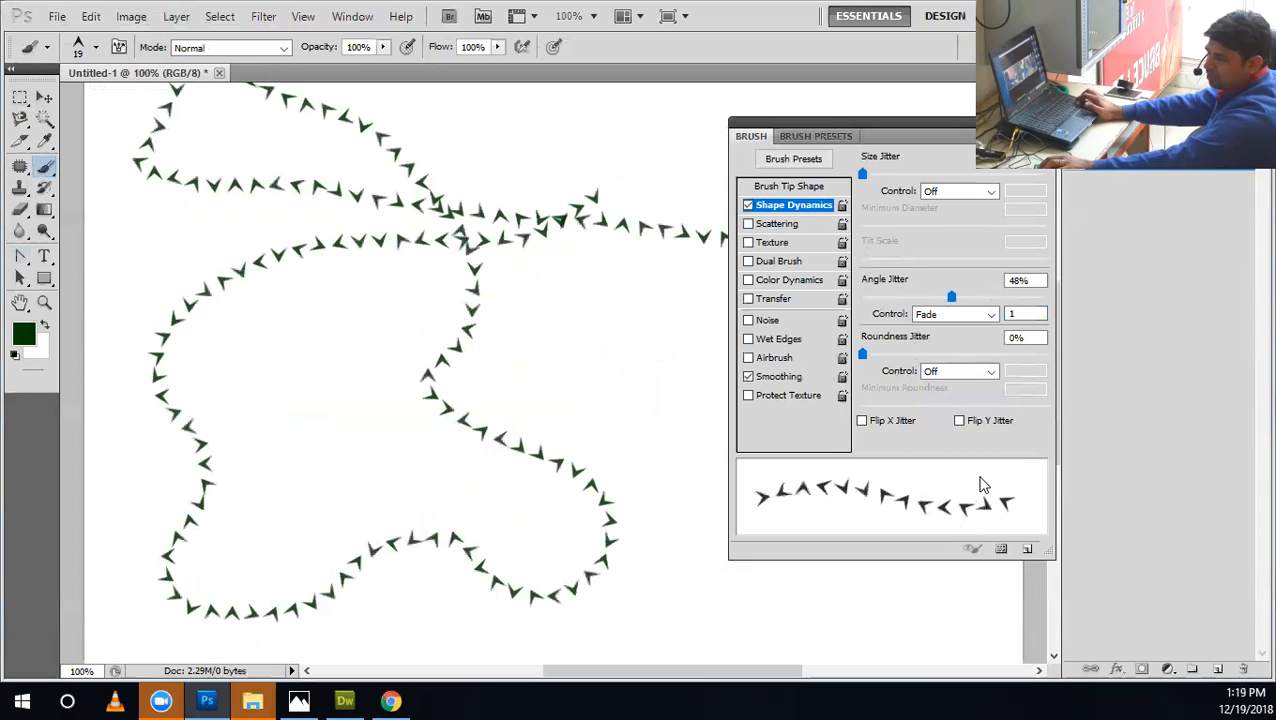
{"action": "key", "text": "ctrl+z"}
Switch the Angle Jitter control to Off and raise Roundness Jitter to 67%.
{"action": "left_click", "coordinate": [952, 314]}
{"action": "left_click", "coordinate": [937, 330]}
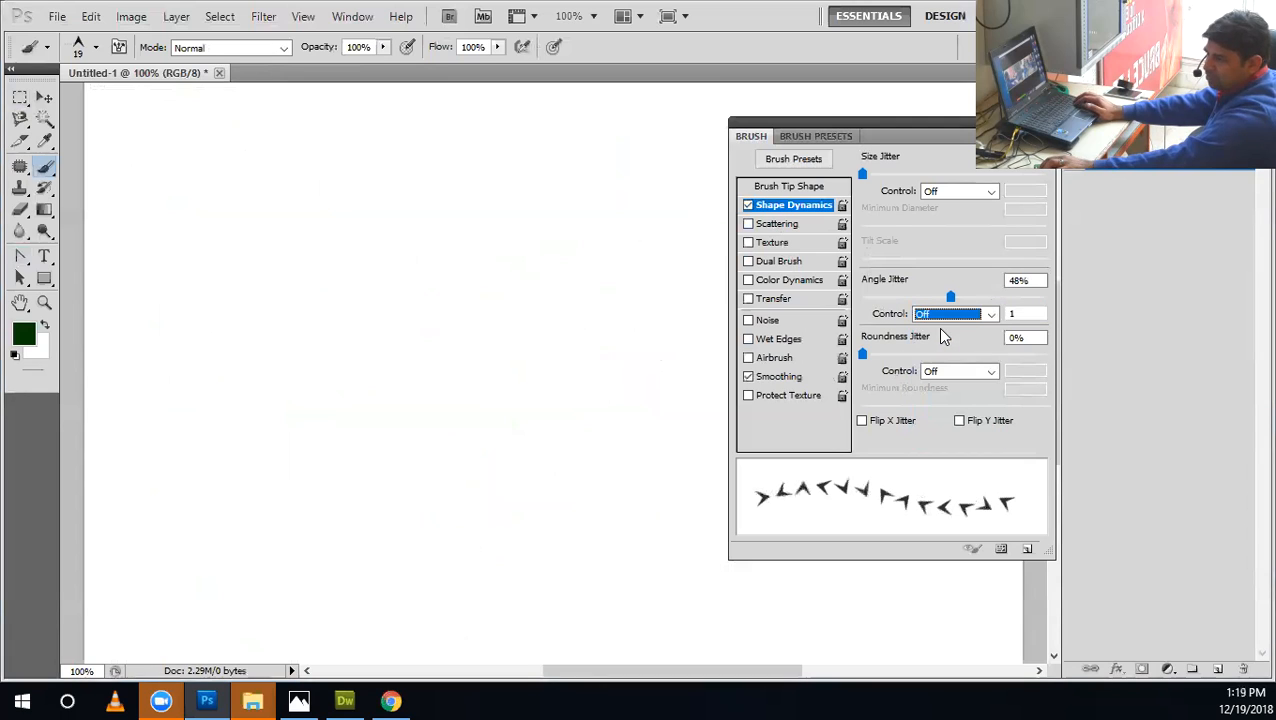
{"action": "left_click_drag", "start_coordinate": [863, 351], "coordinate": [985, 372]}
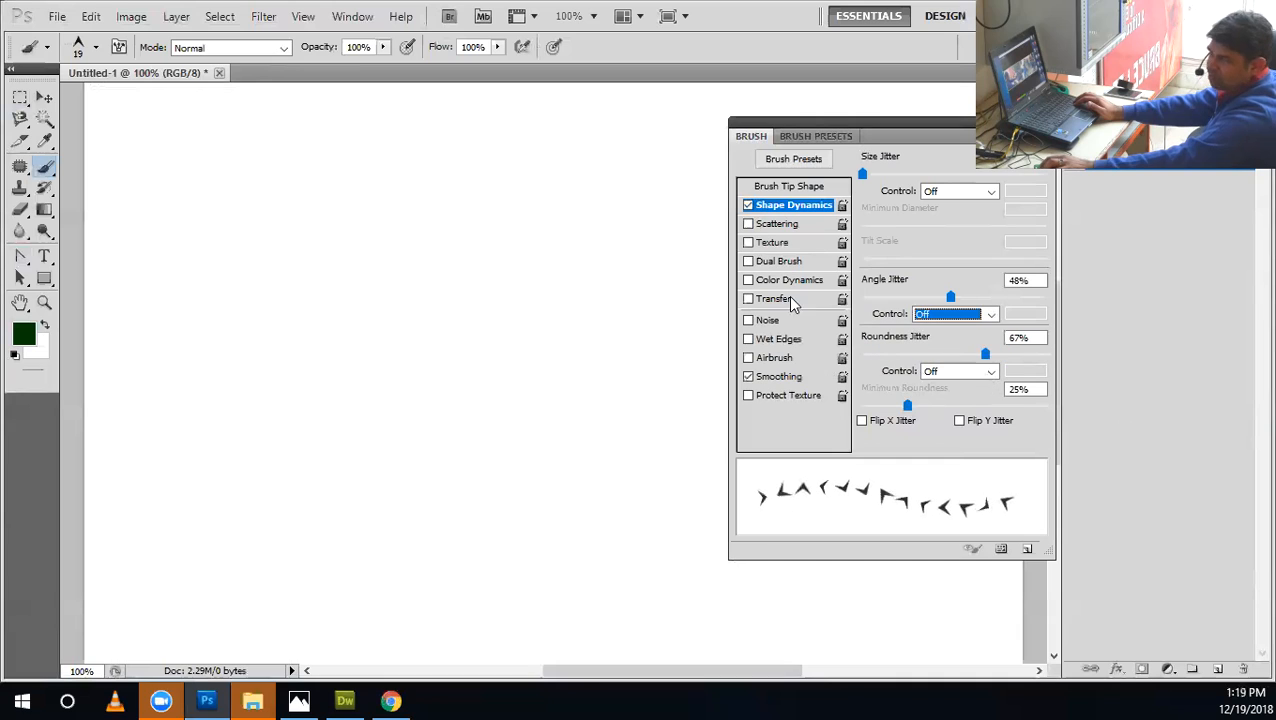
Choose the hard round 19 px brush and set its tip spacing to 124%.
{"action": "left_click", "coordinate": [97, 49]}
{"action": "mouse_move", "coordinate": [209, 244]}
{"action": "left_mouse_down"}
{"action": "mouse_move", "coordinate": [215, 152]}
{"action": "mouse_move", "coordinate": [213, 170]}
{"action": "left_mouse_up"}
{"action": "left_click", "coordinate": [190, 175]}
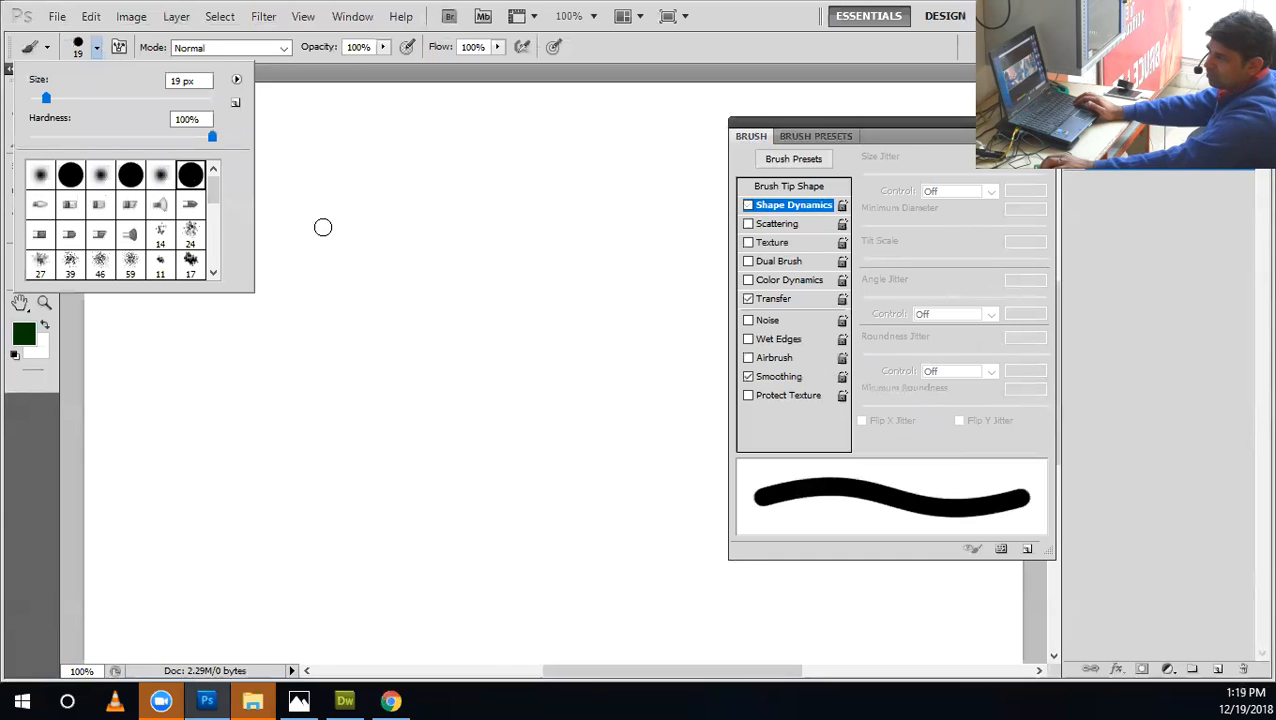
{"action": "left_click", "coordinate": [788, 187]}
{"action": "mouse_move", "coordinate": [881, 410]}
{"action": "left_mouse_down"}
{"action": "mouse_move", "coordinate": [920, 430]}
{"action": "mouse_move", "coordinate": [988, 432]}
{"action": "mouse_move", "coordinate": [966, 438]}
{"action": "left_mouse_up"}
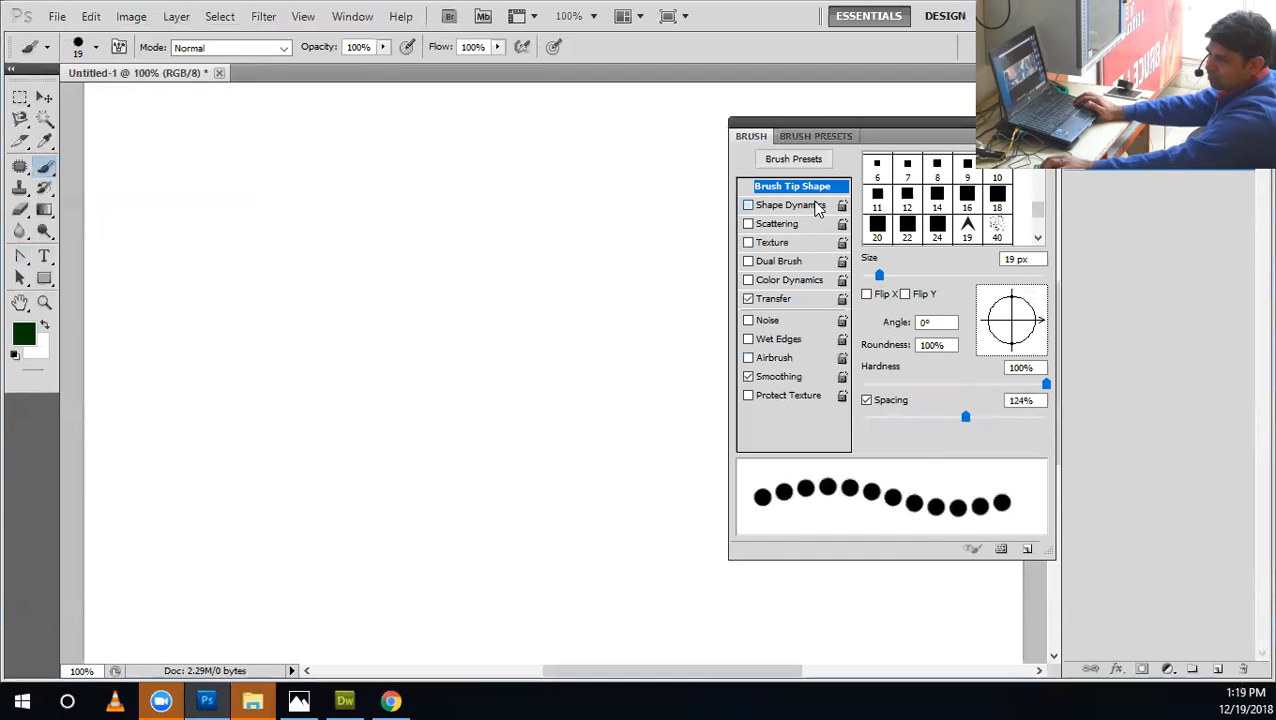
Enable Shape Dynamics for the round brush with Angle Jitter at 0% and Roundness Jitter at 100%.
{"action": "left_click", "coordinate": [815, 206]}
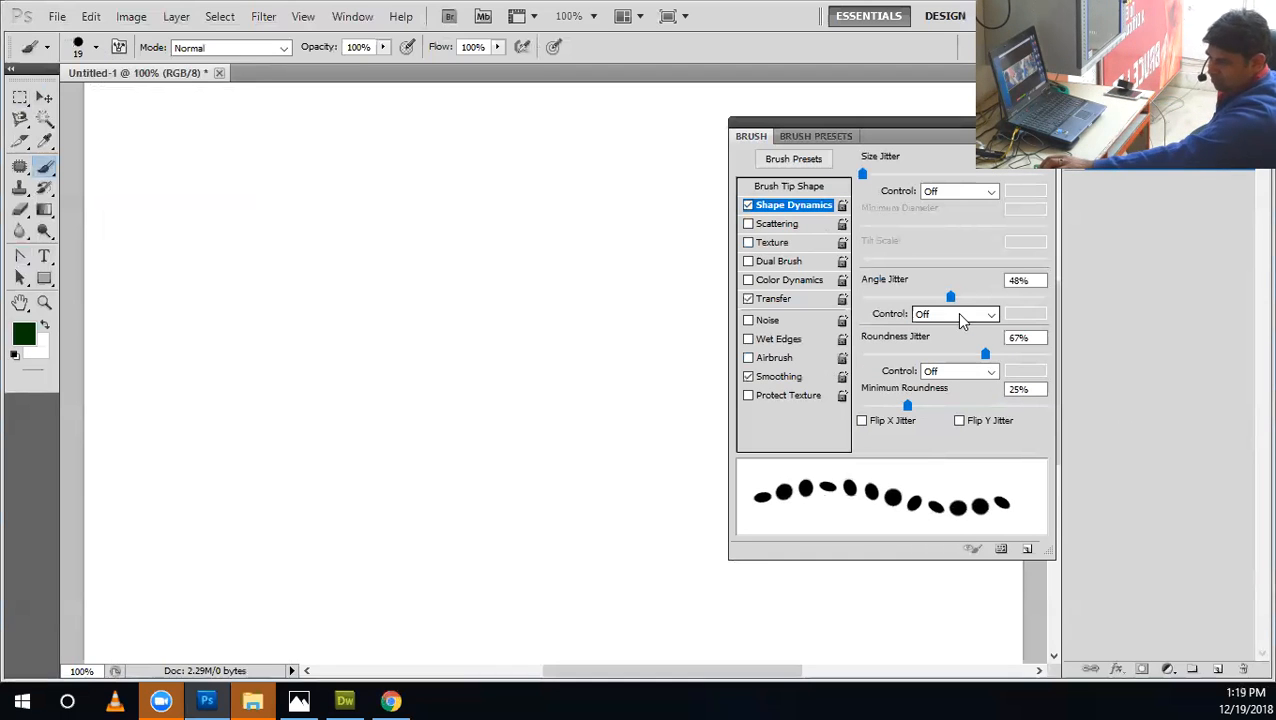
{"action": "left_click_drag", "start_coordinate": [950, 297], "coordinate": [862, 297]}
{"action": "left_click_drag", "start_coordinate": [985, 356], "coordinate": [945, 420]}
{"action": "left_click_drag", "start_coordinate": [1048, 432], "coordinate": [1063, 427]}
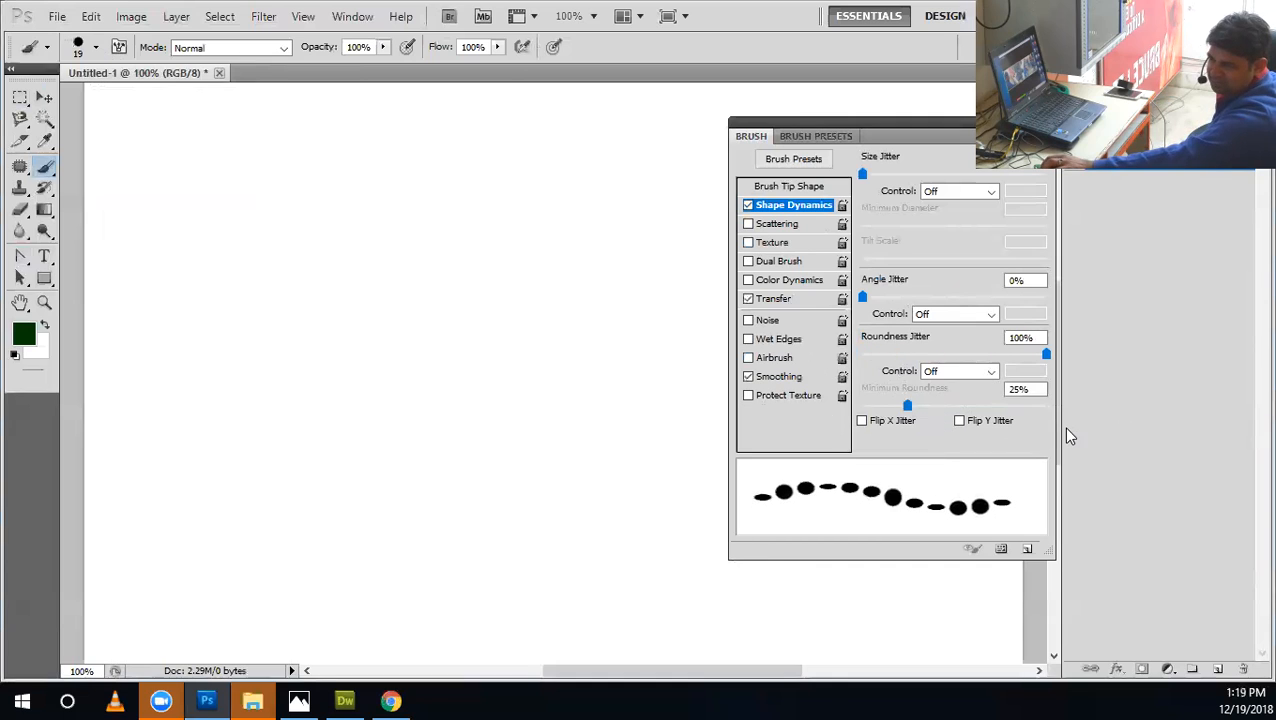
Paint a horizontal test stroke, lower Minimum Roundness to 9%, and paint a second horizontal stroke below it.
{"action": "left_click", "coordinate": [666, 300]}
{"action": "left_click", "coordinate": [234, 301], "text": "shift"}
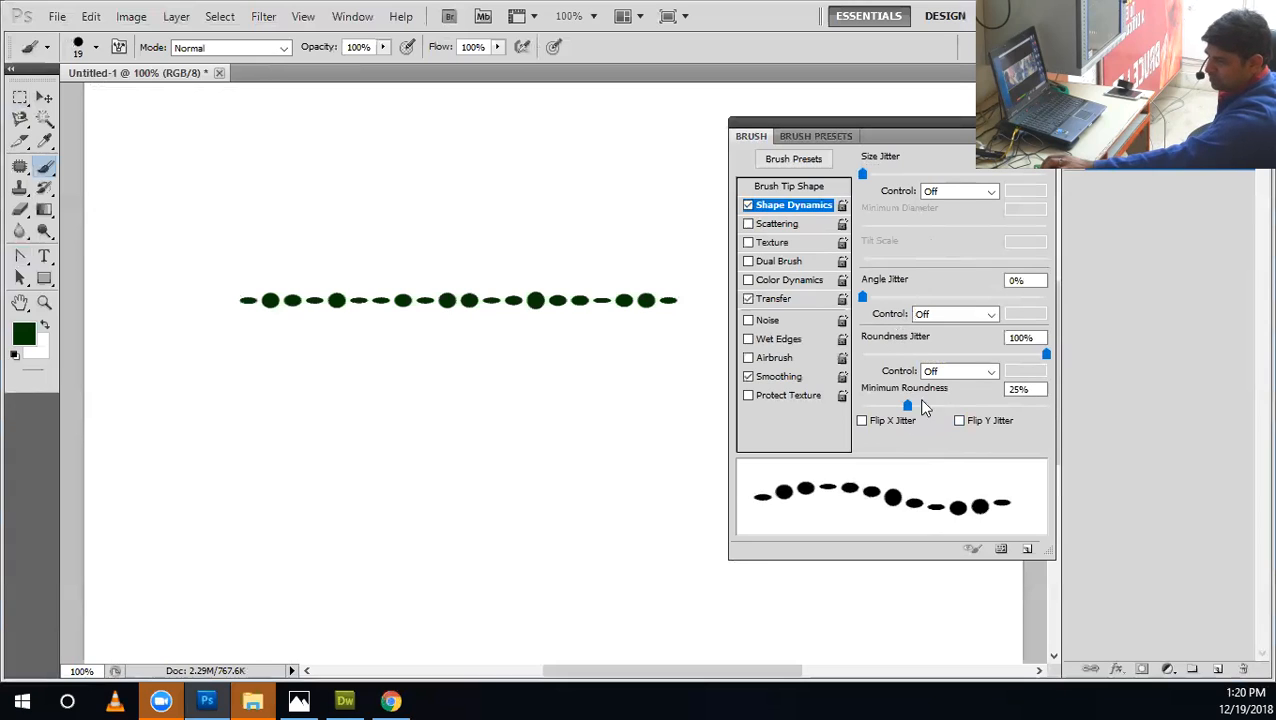
{"action": "left_click_drag", "start_coordinate": [908, 413], "coordinate": [877, 416]}
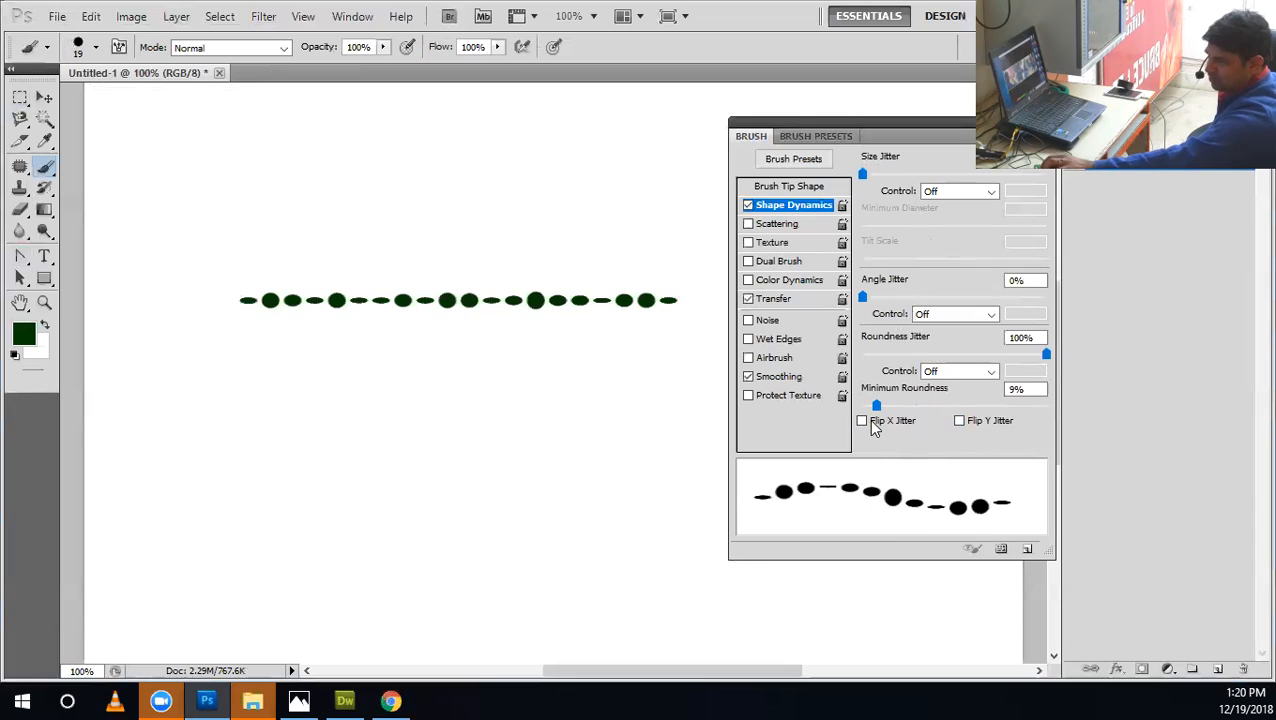
{"action": "left_click_drag", "start_coordinate": [649, 465], "coordinate": [180, 465]}
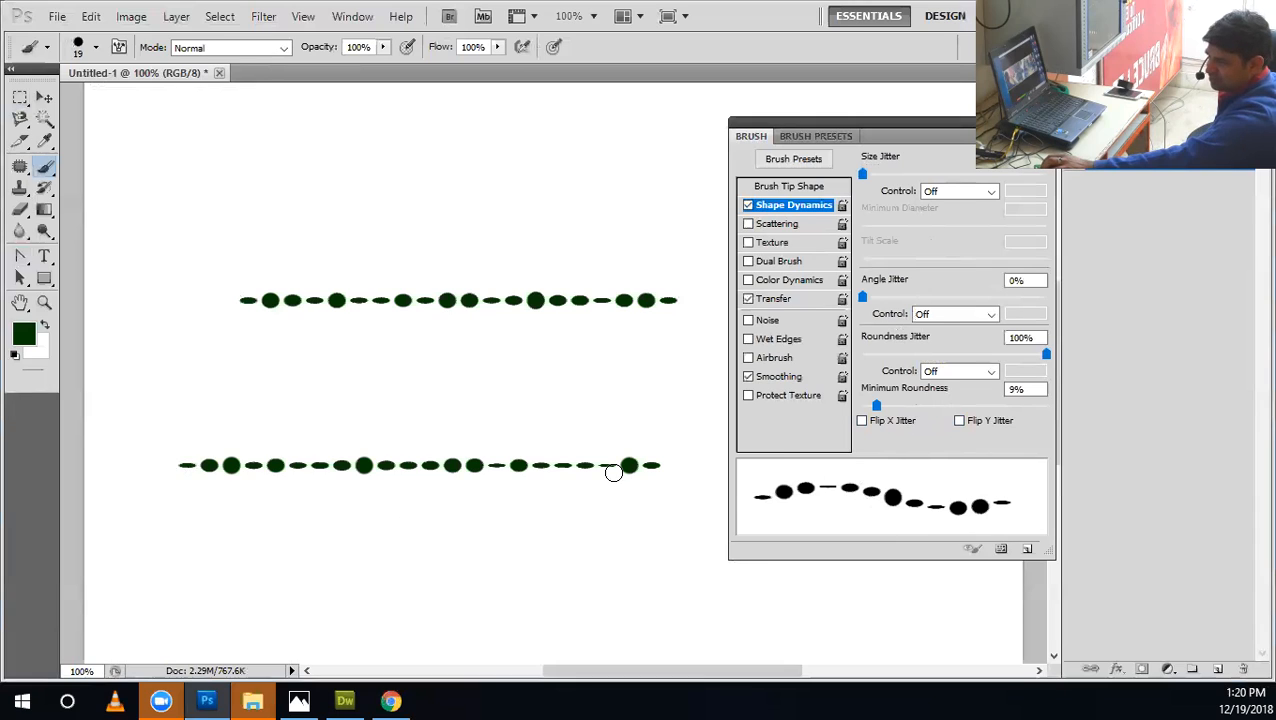
Set Minimum Roundness to 1% and Roundness Jitter to 90%, and paint seven roughly horizontal test strokes across the canvas.
{"action": "left_click_drag", "start_coordinate": [876, 406], "coordinate": [862, 406]}
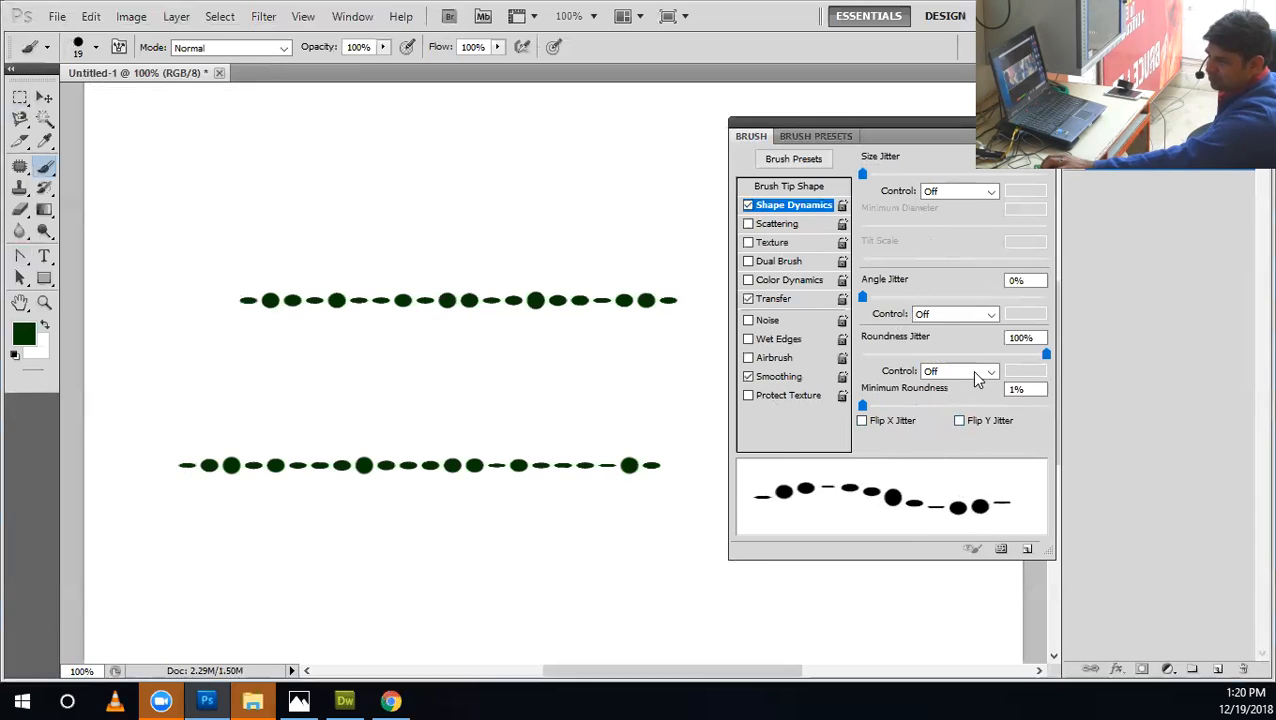
{"action": "double_click", "coordinate": [1042, 340]}
{"action": "type", "text": "90"}
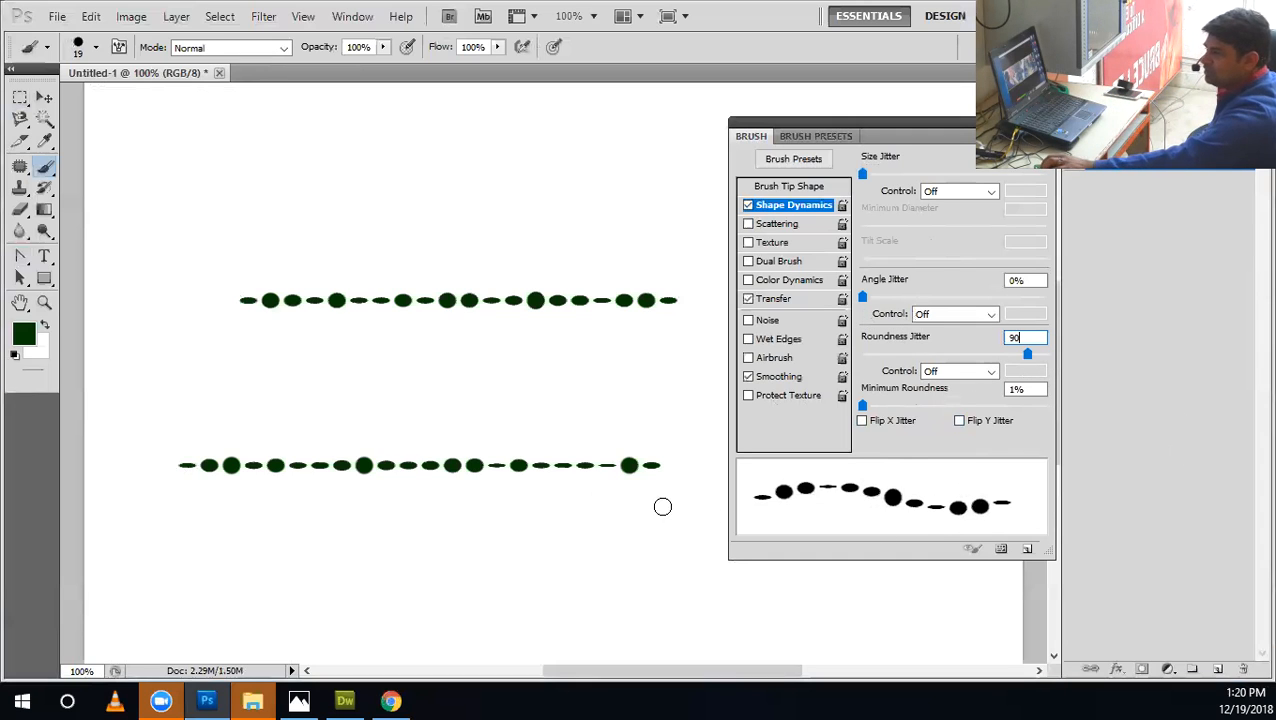
{"action": "left_click_drag", "start_coordinate": [661, 506], "coordinate": [140, 506]}
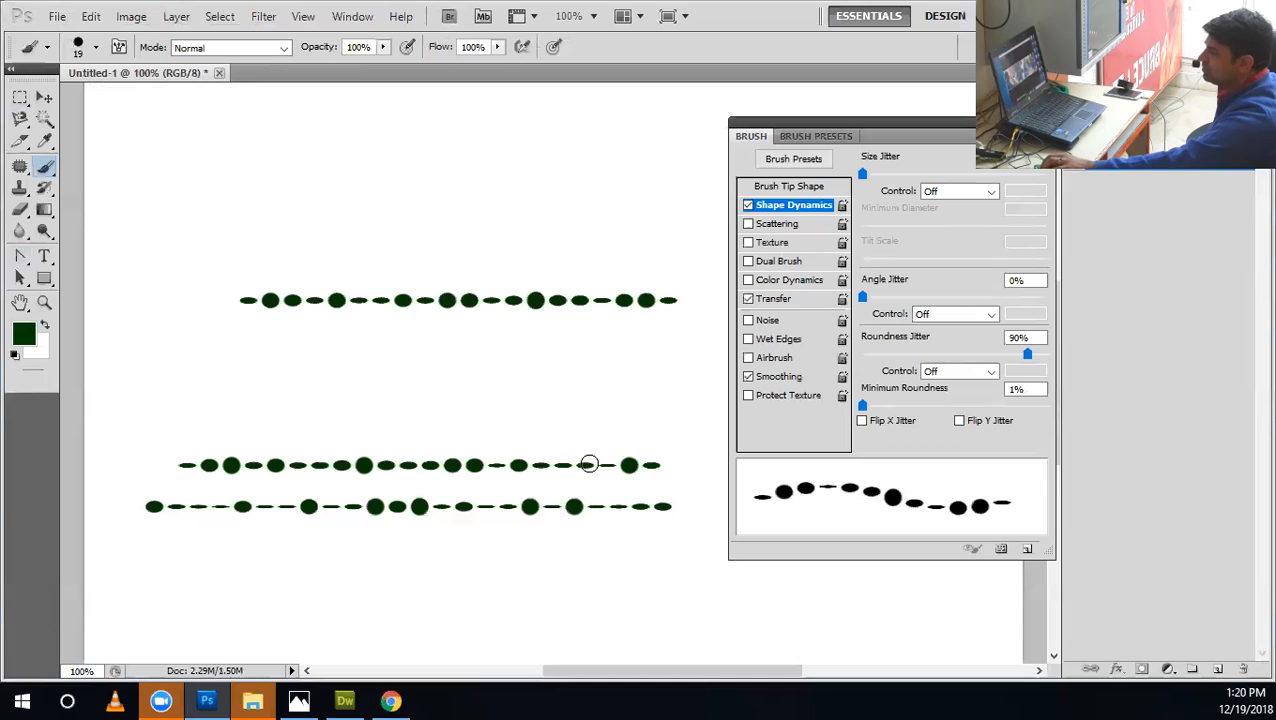
{"action": "left_click_drag", "start_coordinate": [670, 547], "coordinate": [148, 527]}
{"action": "left_click_drag", "start_coordinate": [604, 578], "coordinate": [180, 580]}
{"action": "left_click_drag", "start_coordinate": [698, 597], "coordinate": [182, 600]}
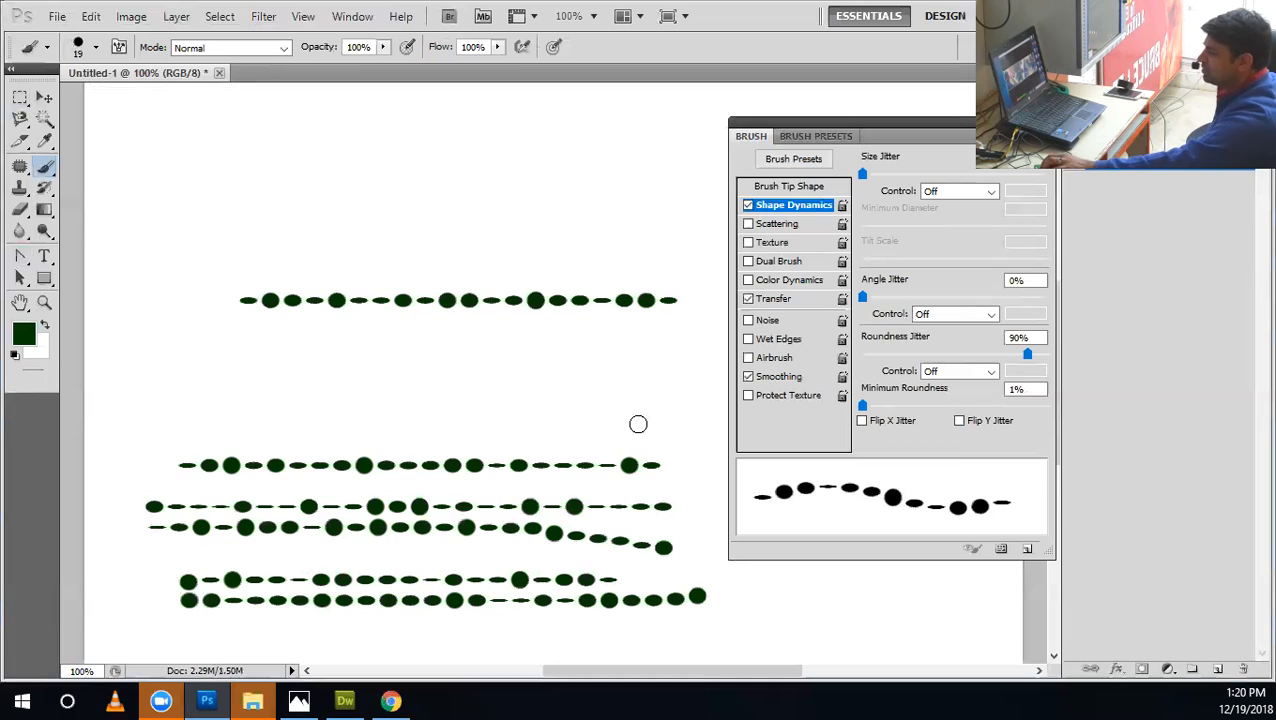
{"action": "left_click_drag", "start_coordinate": [638, 424], "coordinate": [145, 424]}
{"action": "left_click_drag", "start_coordinate": [697, 393], "coordinate": [151, 382]}
{"action": "left_click_drag", "start_coordinate": [637, 368], "coordinate": [126, 353]}
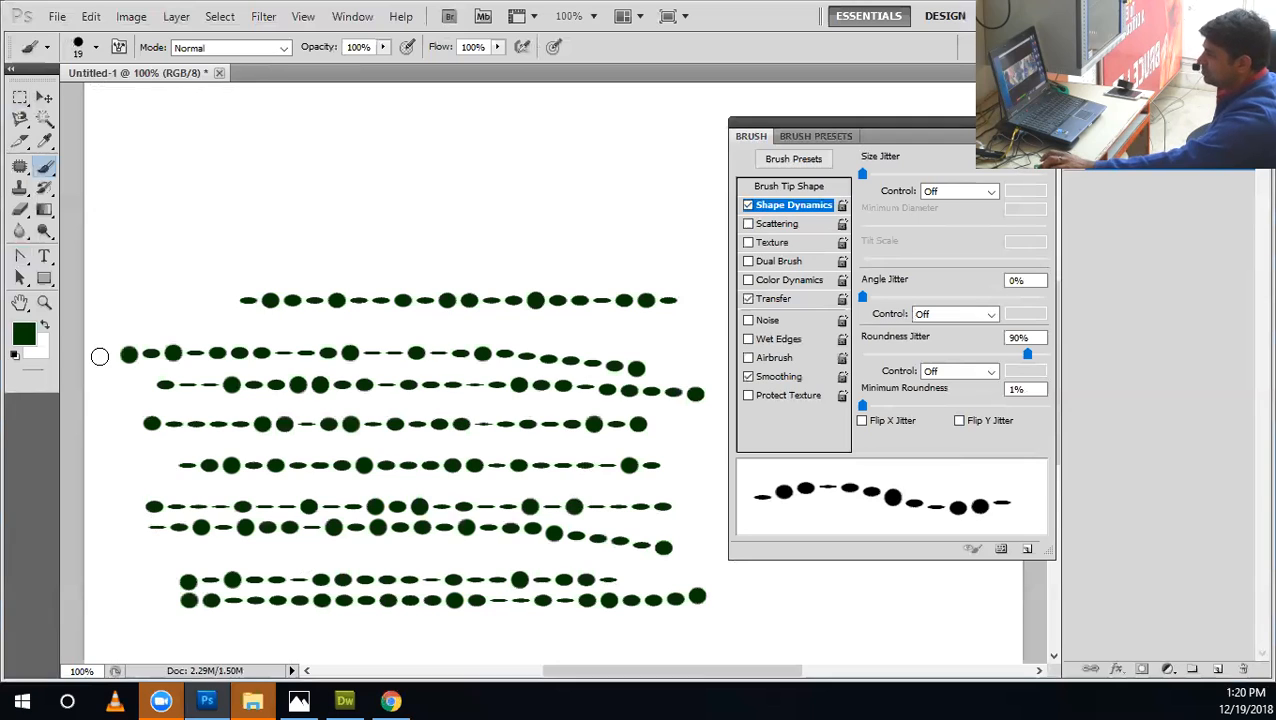
Choose the 74 px maple leaf brush and turn off its Transfer, Color Dynamics, Scattering and Shape Dynamics options.
{"action": "left_click", "coordinate": [97, 48]}
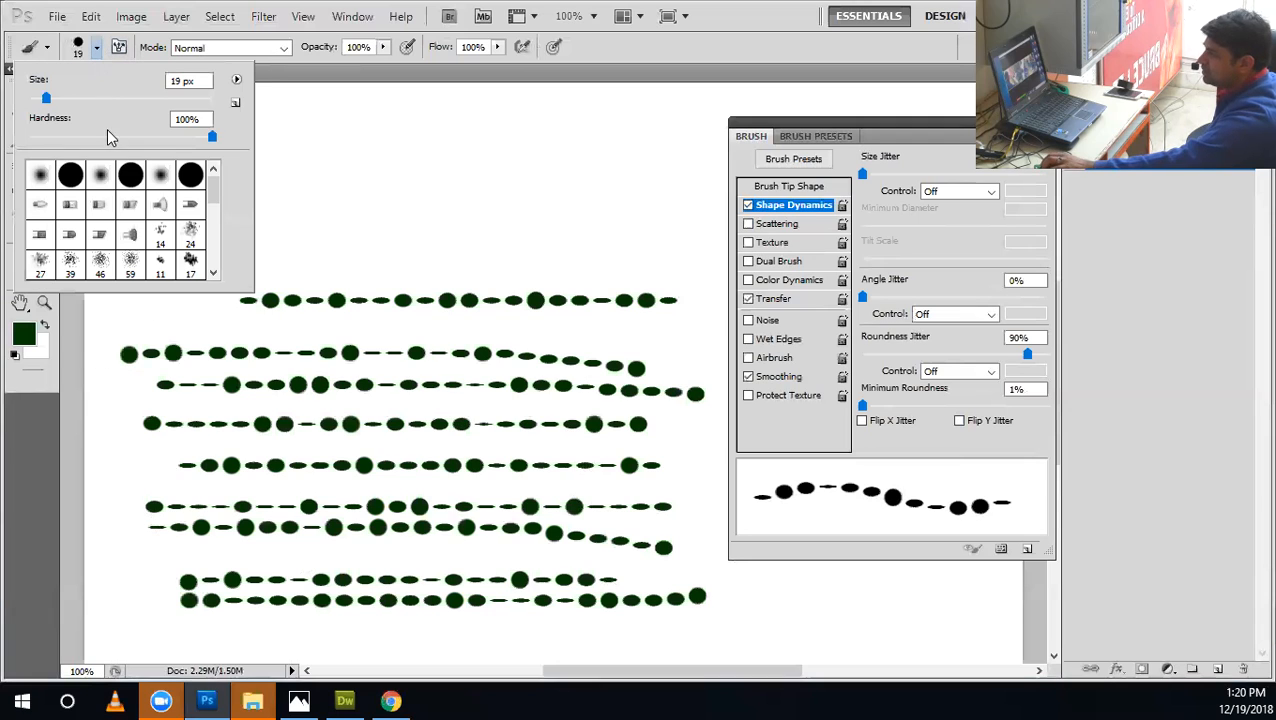
{"action": "left_click_drag", "start_coordinate": [212, 194], "coordinate": [212, 229]}
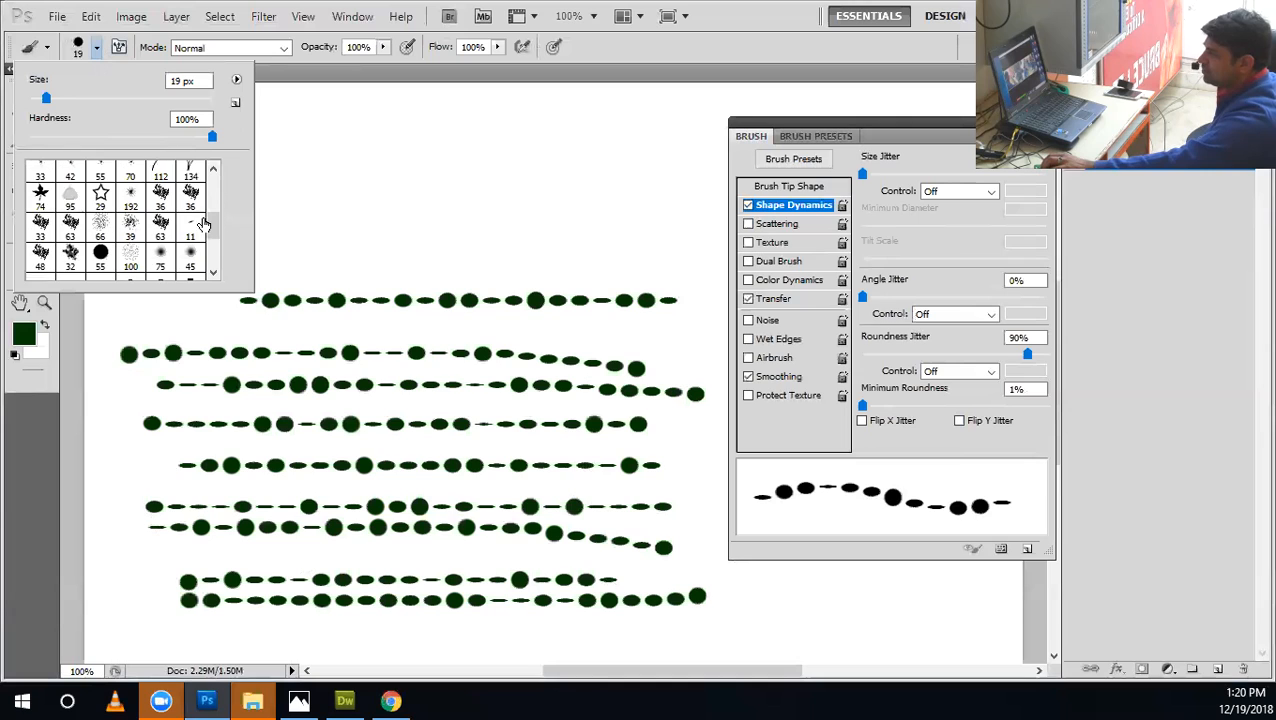
{"action": "left_click", "coordinate": [48, 194]}
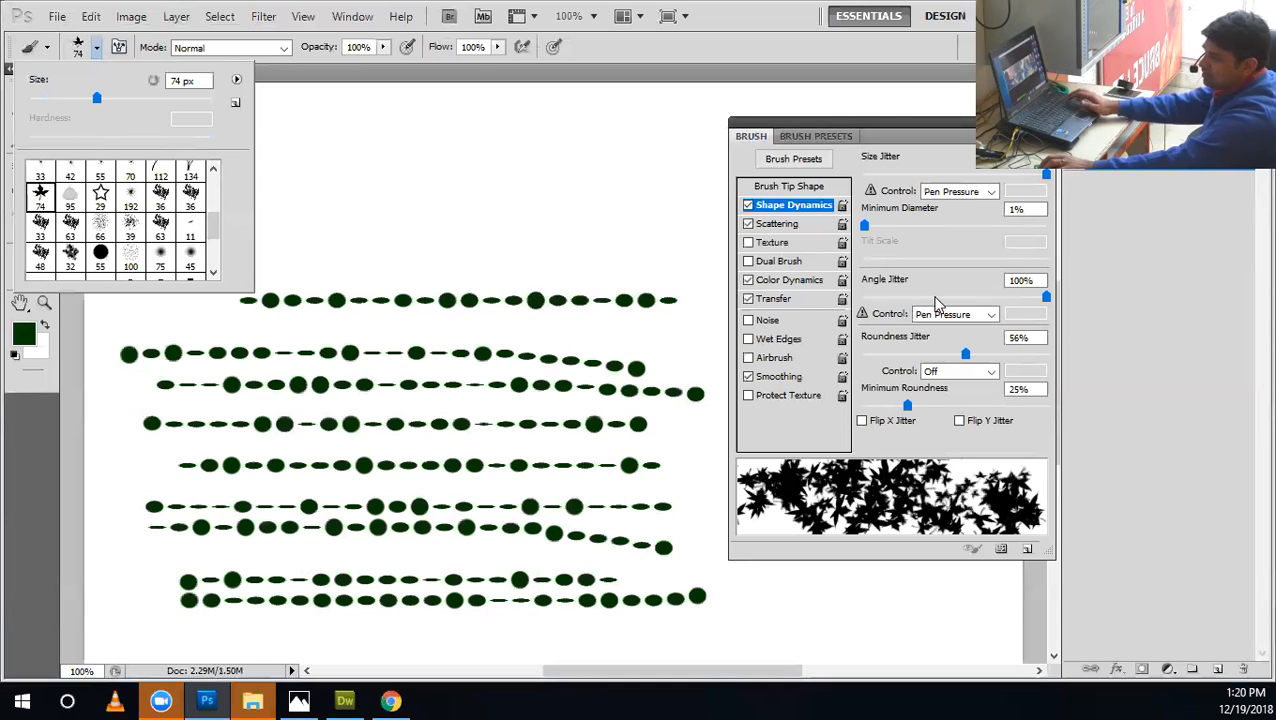
{"action": "left_click", "coordinate": [750, 300]}
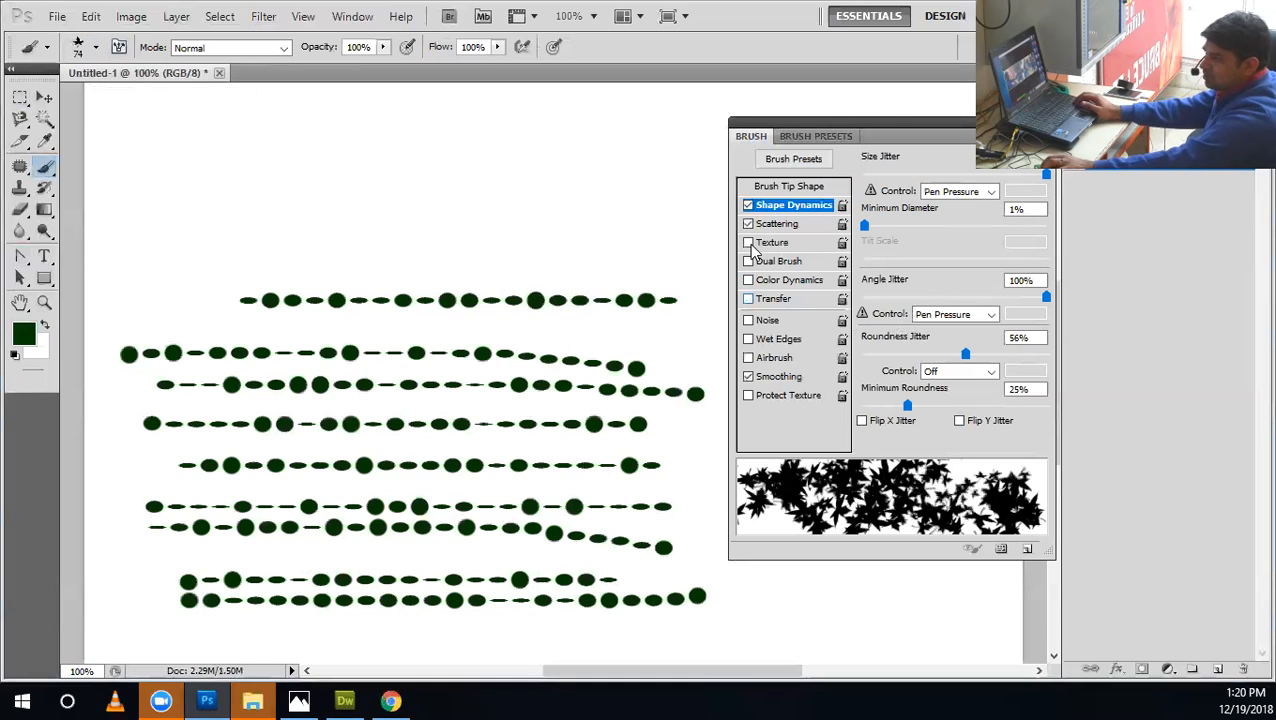
{"action": "left_click", "coordinate": [748, 206]}
Undo all the round-brush test strokes to leave the canvas blank.
{"action": "key", "text": "ctrl+alt+z"}
{"action": "key", "text": "ctrl+alt+z"}
{"action": "key", "text": "ctrl+alt+z"}
{"action": "key", "text": "ctrl+alt+z"}
{"action": "key", "text": "ctrl+alt+z"}
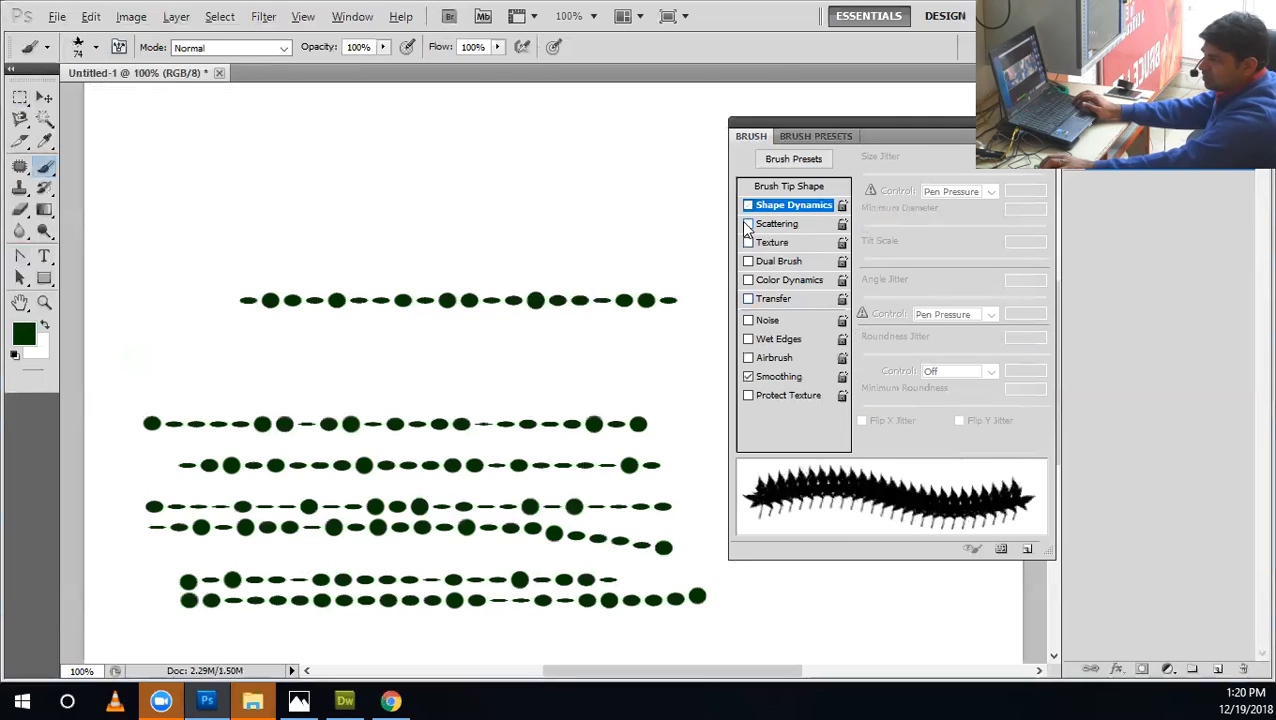
{"action": "key", "text": "ctrl+alt+z"}
{"action": "key", "text": "ctrl+alt+z"}
{"action": "key", "text": "ctrl+alt+z"}
{"action": "key", "text": "ctrl+alt+z"}
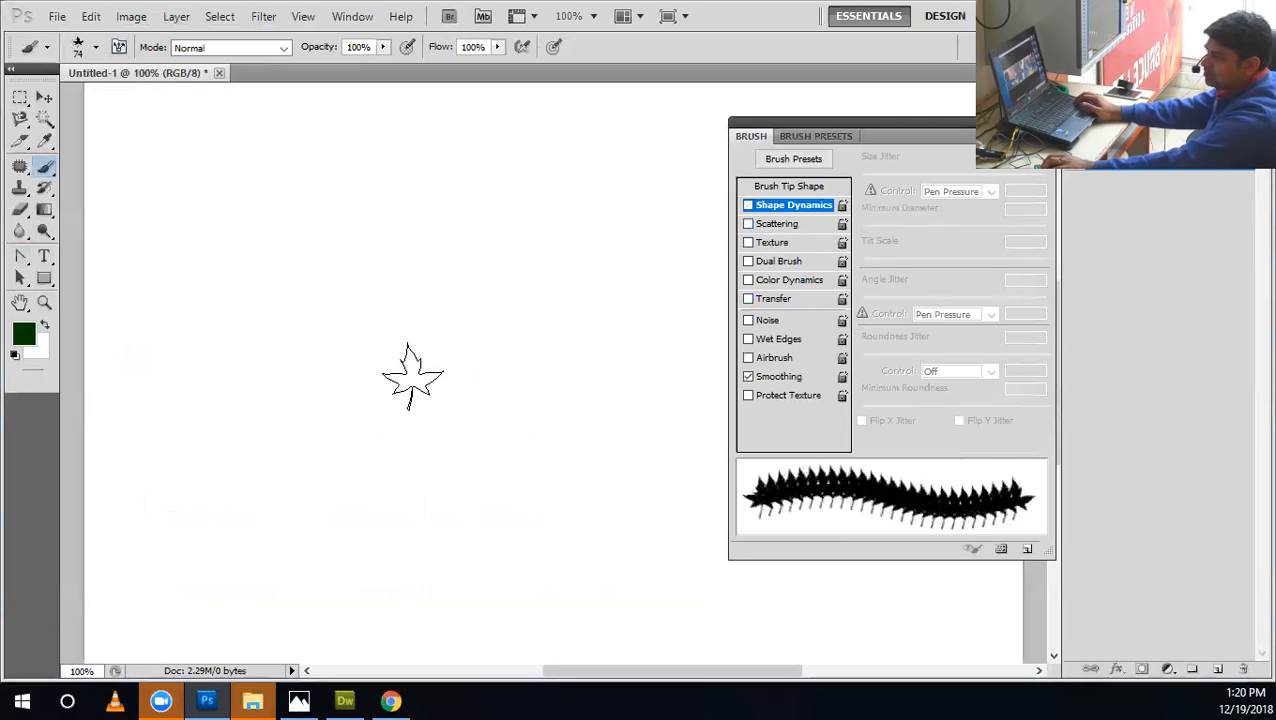
Paint a horizontal test stroke with the plain leaf tip and undo it.
{"action": "left_click", "coordinate": [764, 189]}
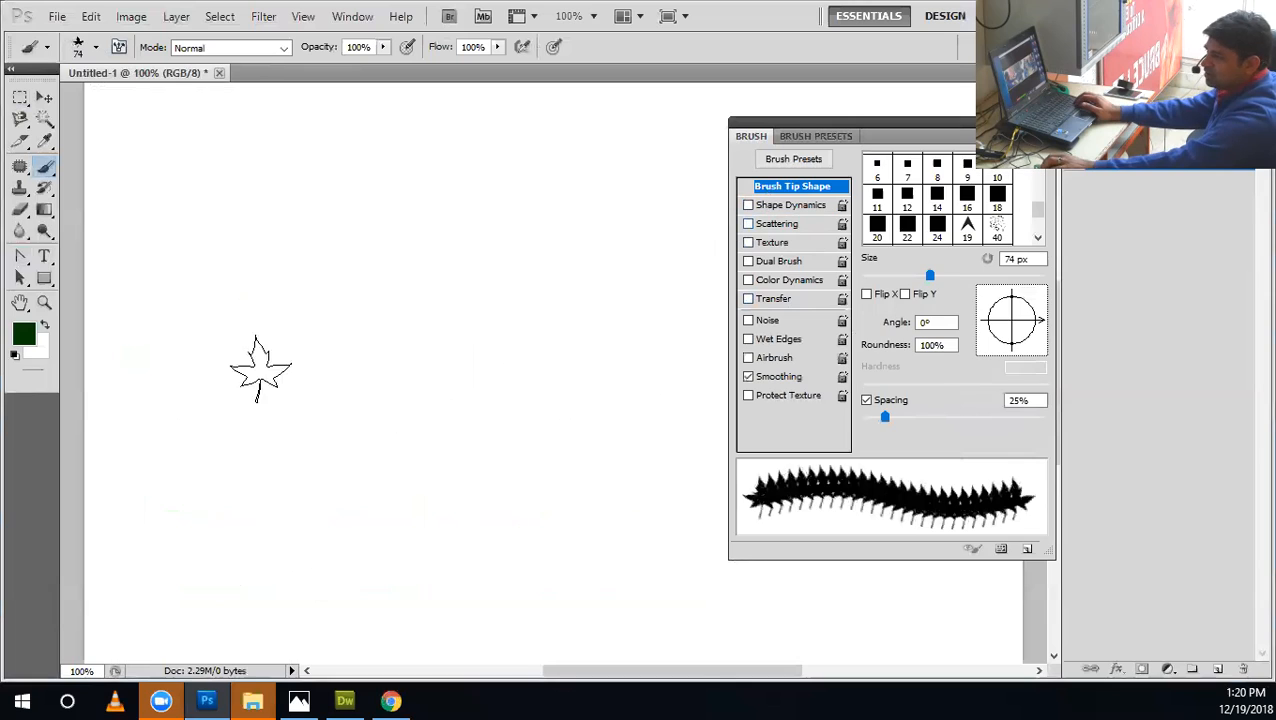
{"action": "left_click", "coordinate": [166, 328]}
{"action": "left_click", "coordinate": [680, 340], "text": "shift"}
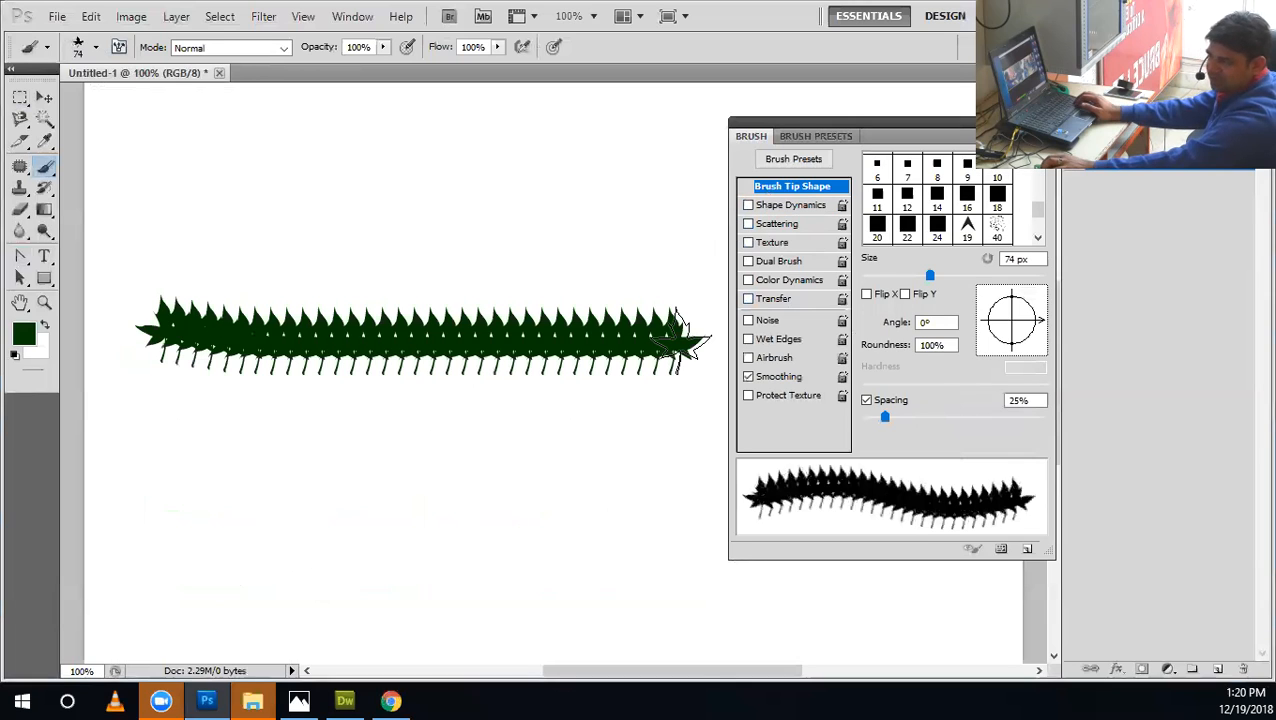
{"action": "key", "text": "ctrl+z"}
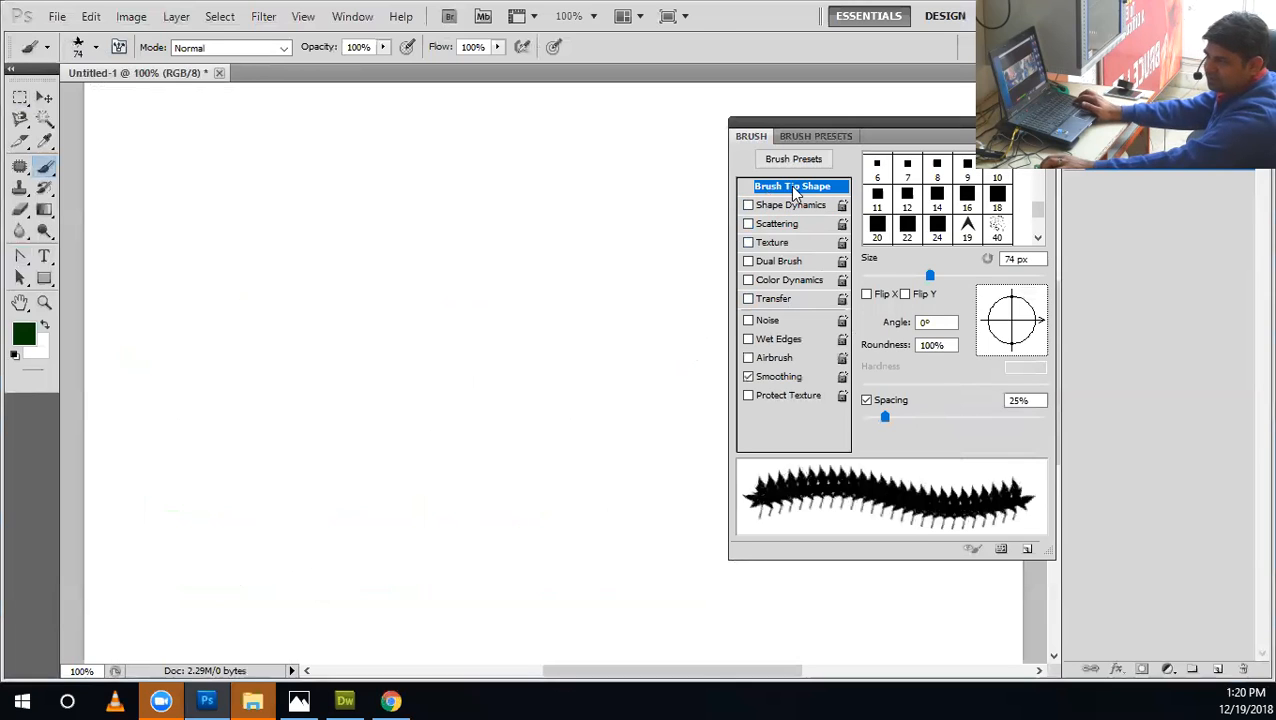
Enable Shape Dynamics with Size Jitter at its minimum and Roundness Jitter at 0%, and set the leaf tip's spacing to 112%.
{"action": "left_click", "coordinate": [808, 206]}
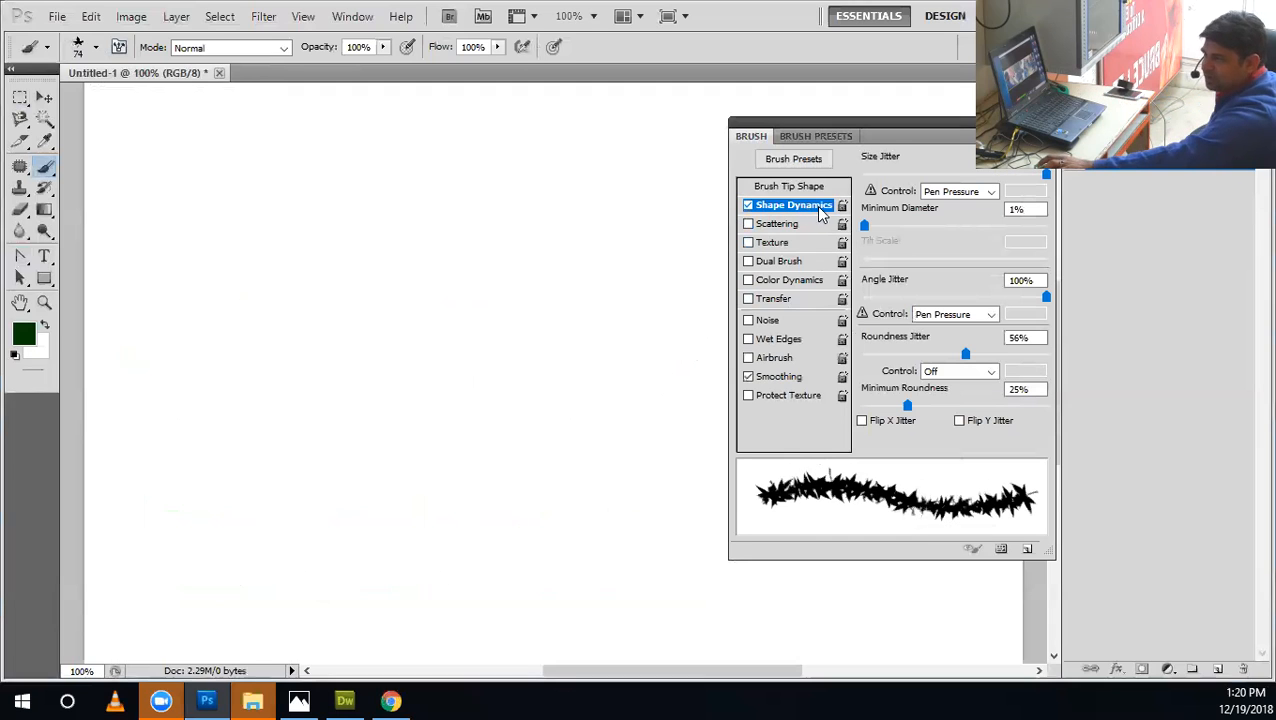
{"action": "left_click_drag", "start_coordinate": [905, 176], "coordinate": [808, 176]}
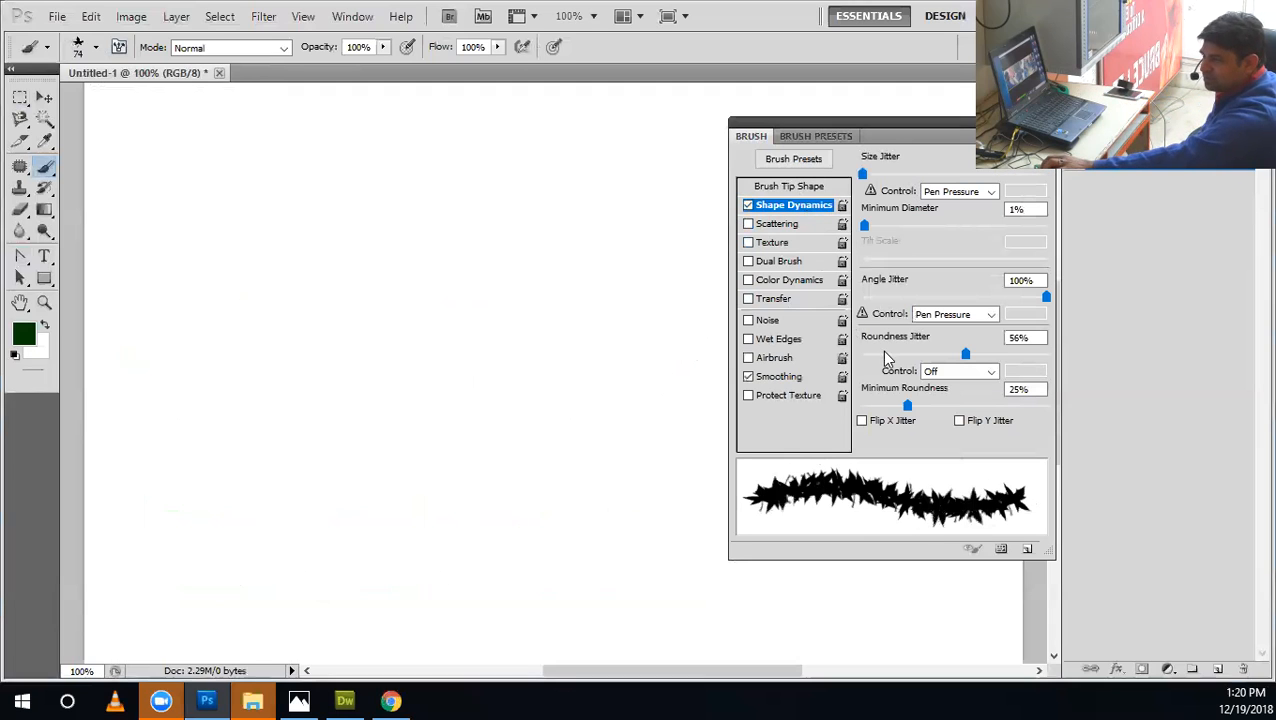
{"action": "left_click_drag", "start_coordinate": [881, 353], "coordinate": [860, 353]}
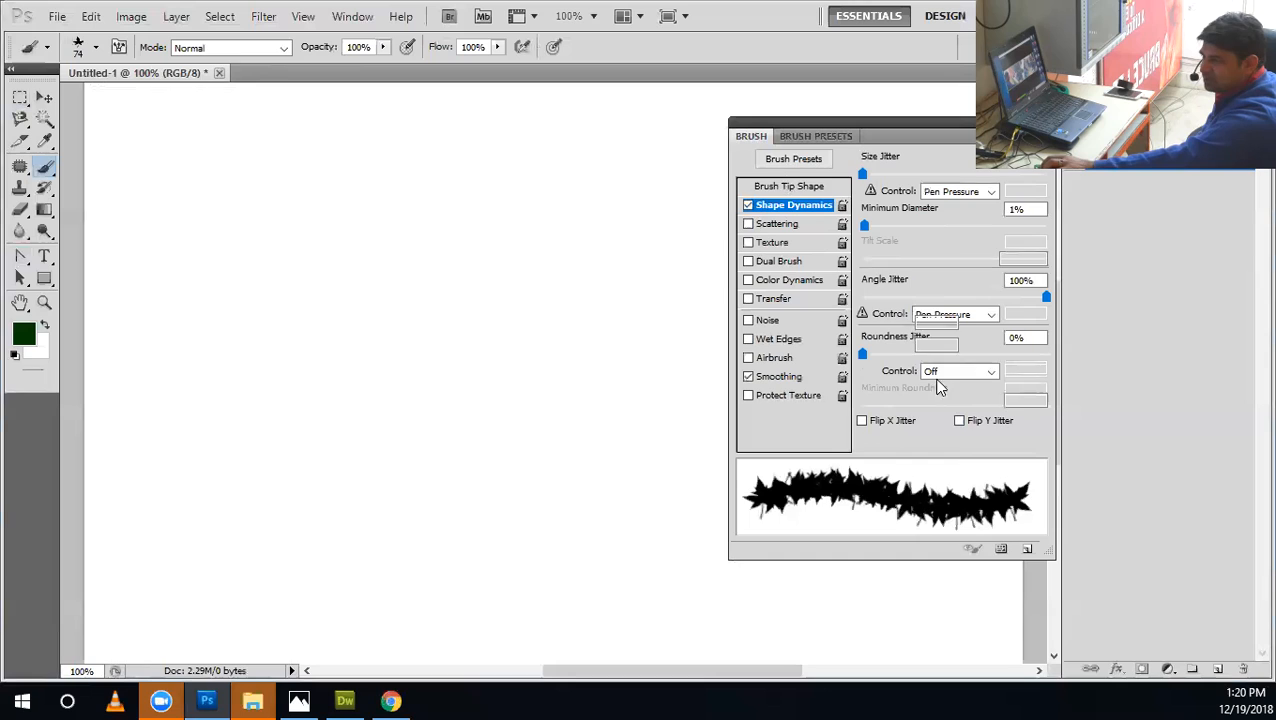
{"action": "left_click", "coordinate": [790, 186]}
{"action": "left_click_drag", "start_coordinate": [885, 416], "coordinate": [961, 418]}
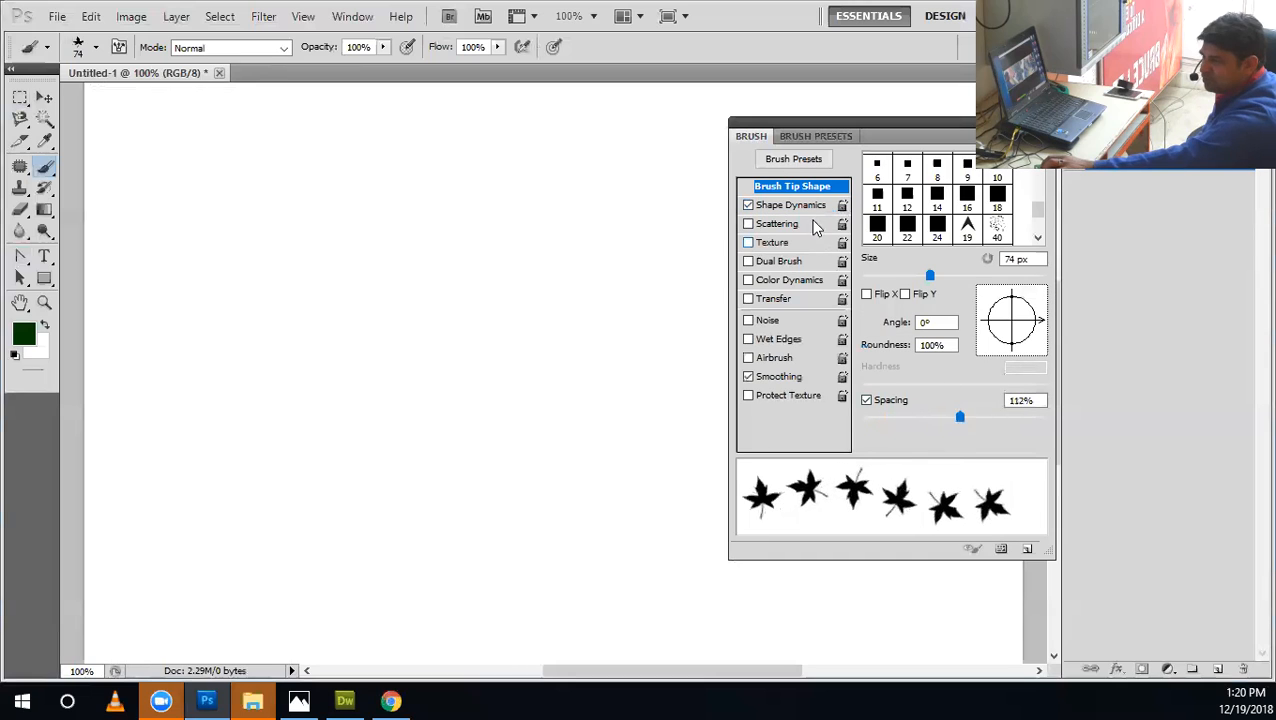
Set Angle Jitter to 0%, raise Size Jitter well past halfway, and paint two horizontal rows of leaves.
{"action": "left_click", "coordinate": [818, 206]}
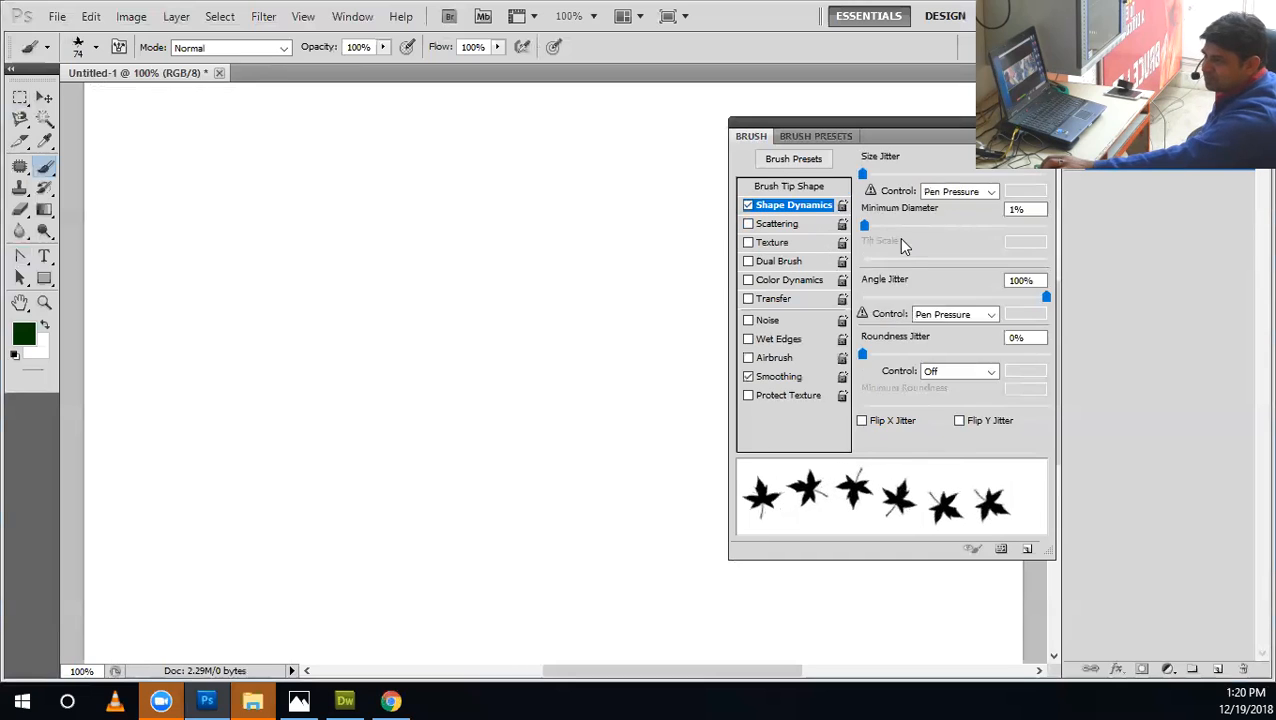
{"action": "left_click_drag", "start_coordinate": [877, 300], "coordinate": [863, 298]}
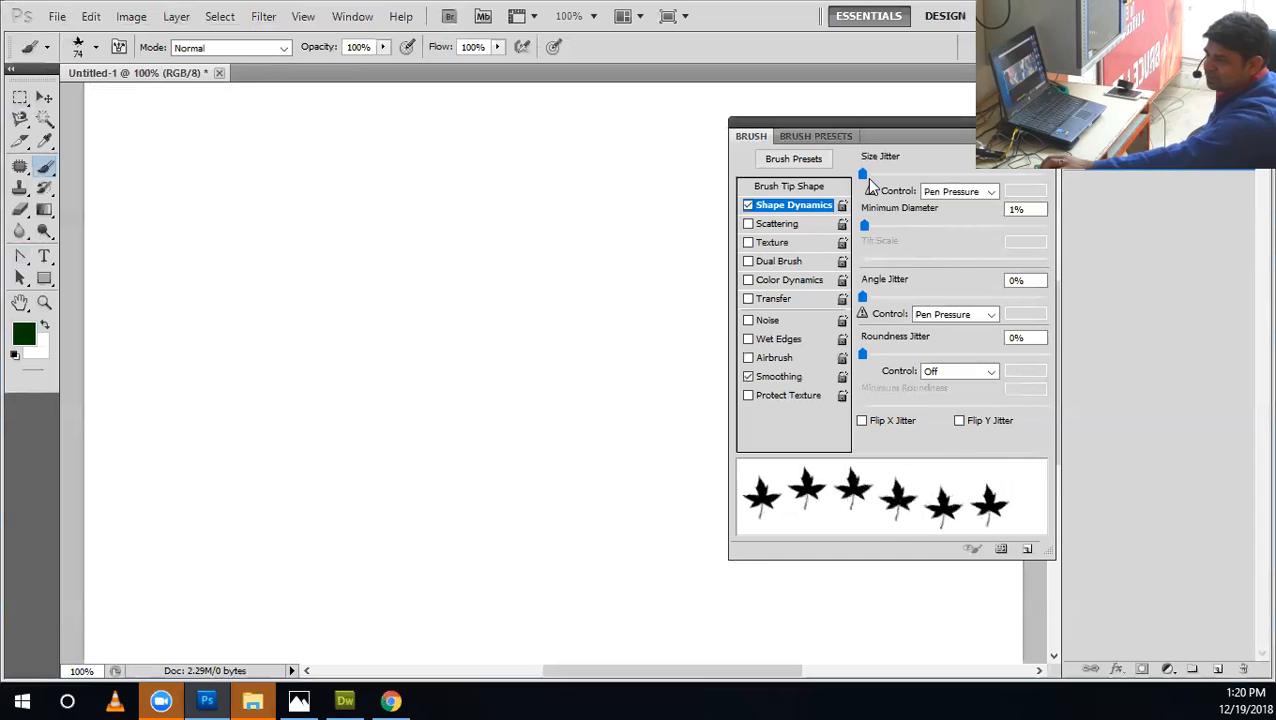
{"action": "left_click_drag", "start_coordinate": [865, 173], "coordinate": [990, 187]}
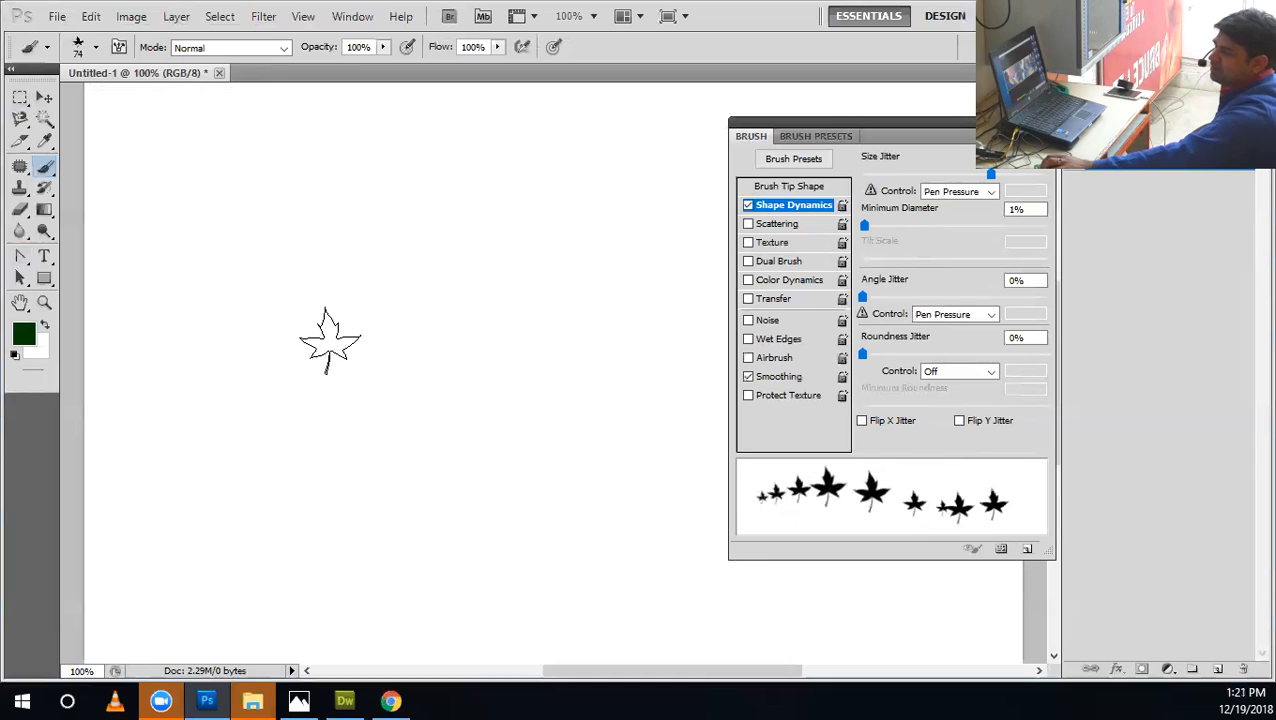
{"action": "left_click_drag", "start_coordinate": [128, 319], "coordinate": [400, 320]}
{"action": "left_click_drag", "start_coordinate": [706, 413], "coordinate": [170, 414]}
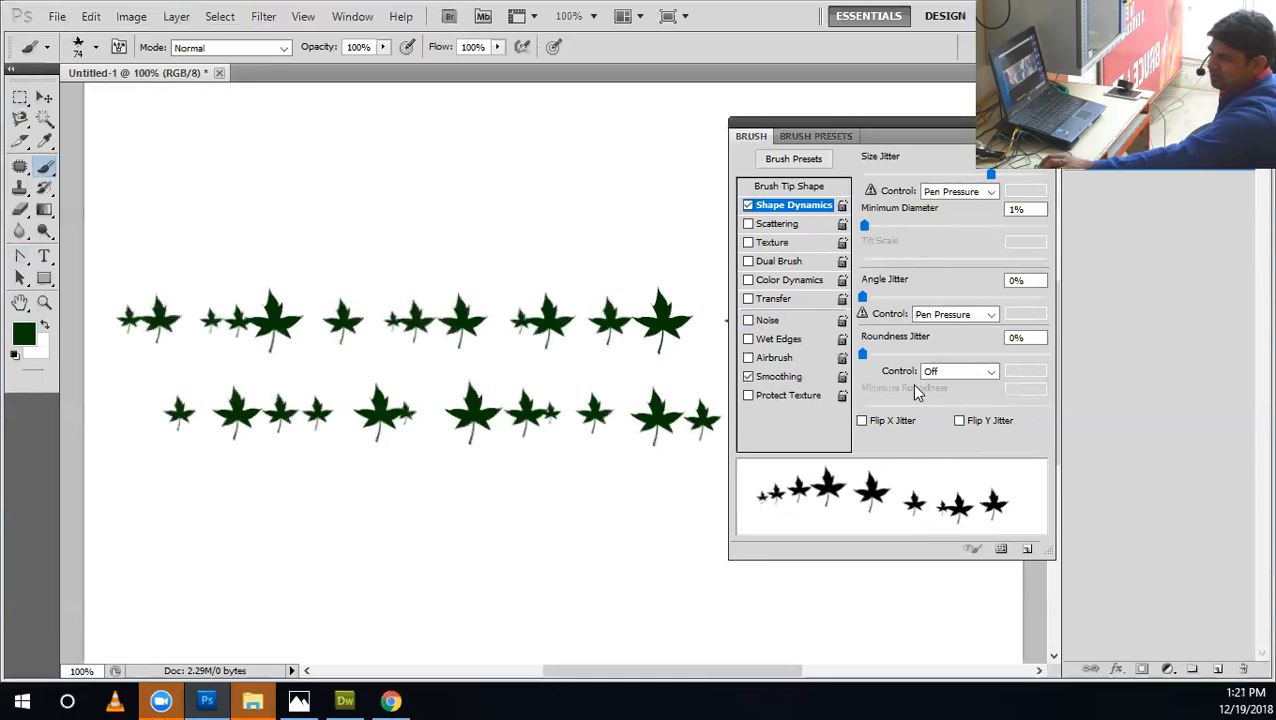
Raise Angle Jitter to 76% and paint two more rows of leaves above the existing ones.
{"action": "mouse_move", "coordinate": [862, 297]}
{"action": "left_mouse_down"}
{"action": "mouse_move", "coordinate": [983, 295]}
{"action": "mouse_move", "coordinate": [813, 314]}
{"action": "mouse_move", "coordinate": [1002, 297]}
{"action": "left_mouse_up"}
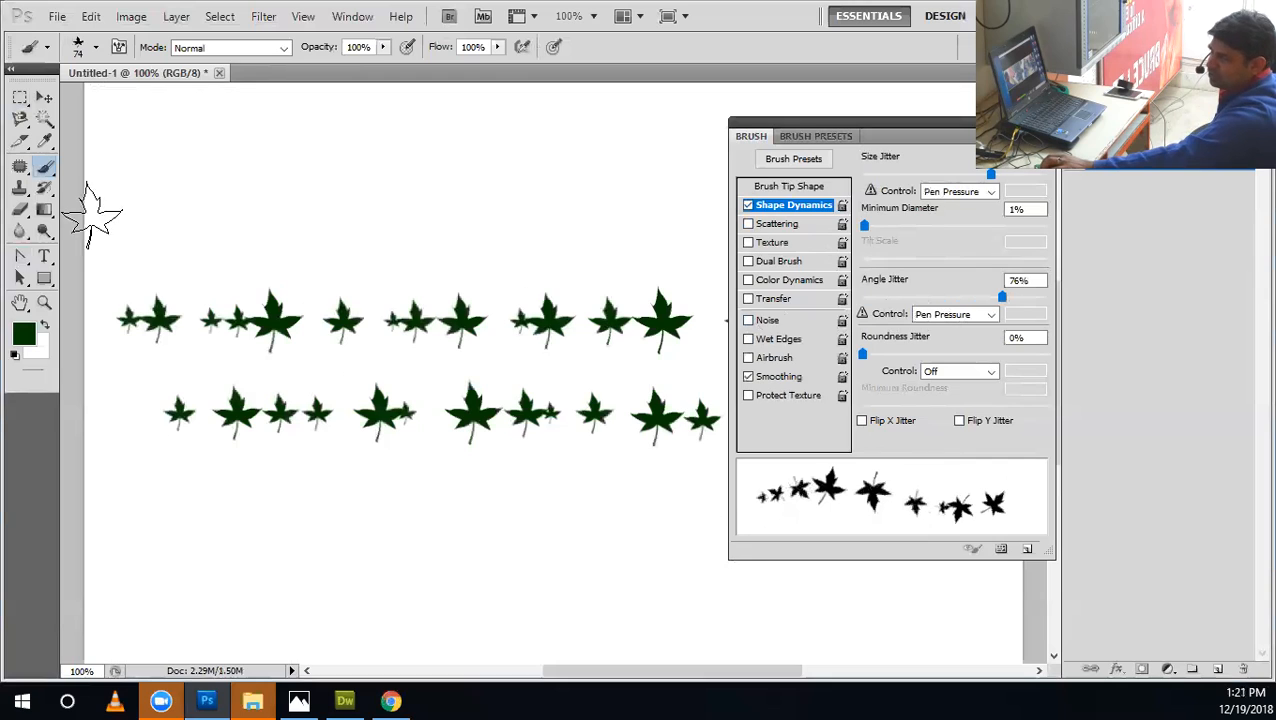
{"action": "left_click_drag", "start_coordinate": [130, 218], "coordinate": [750, 225]}
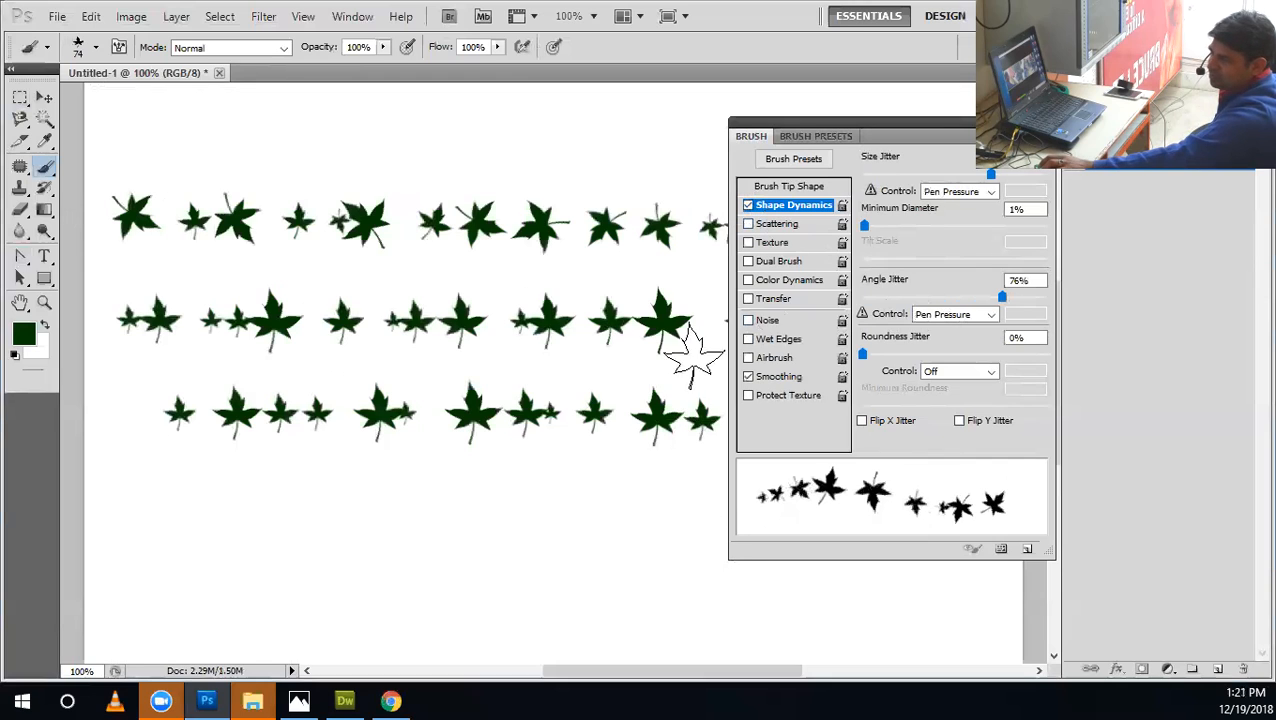
{"action": "mouse_move", "coordinate": [120, 140]}
{"action": "left_mouse_down"}
{"action": "mouse_move", "coordinate": [599, 151]}
{"action": "mouse_move", "coordinate": [808, 170]}
{"action": "left_mouse_up"}
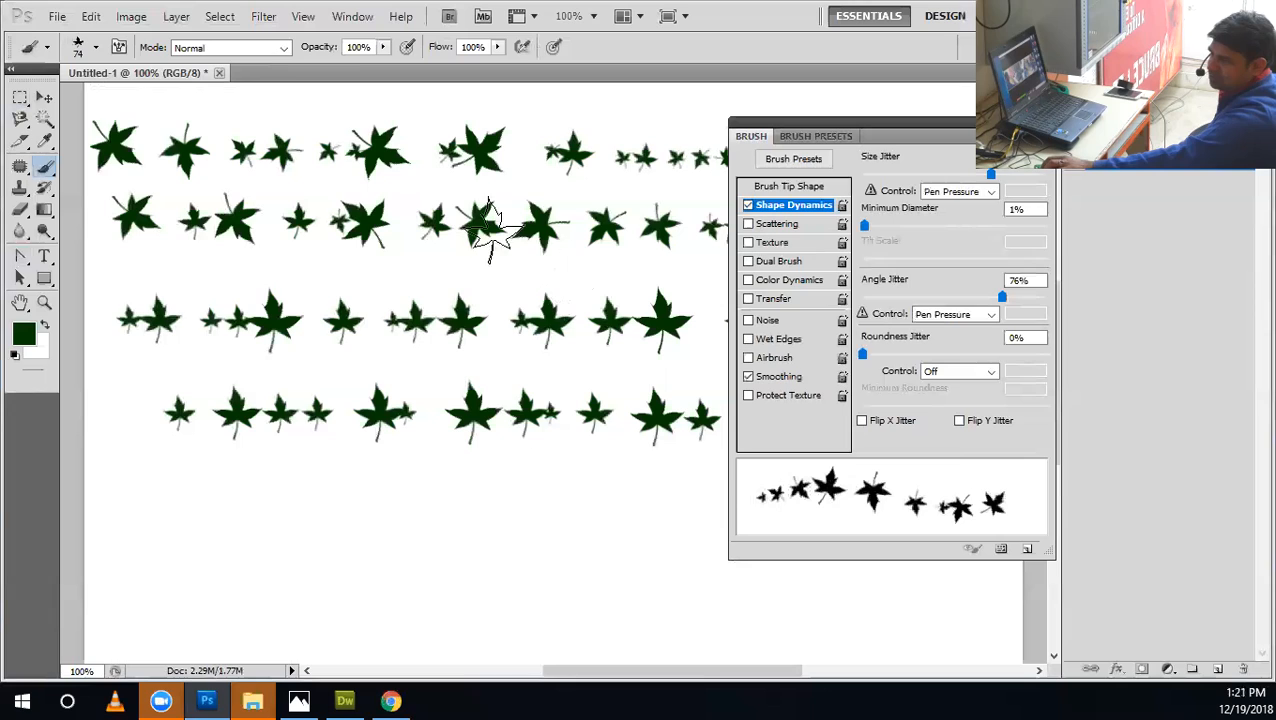
Raise Roundness Jitter to 62% and paint a row of leaves below the existing rows.
{"action": "mouse_move", "coordinate": [896, 358]}
{"action": "left_mouse_down"}
{"action": "mouse_move", "coordinate": [1076, 360]}
{"action": "mouse_move", "coordinate": [976, 354]}
{"action": "left_mouse_up"}
{"action": "left_click", "coordinate": [103, 518]}
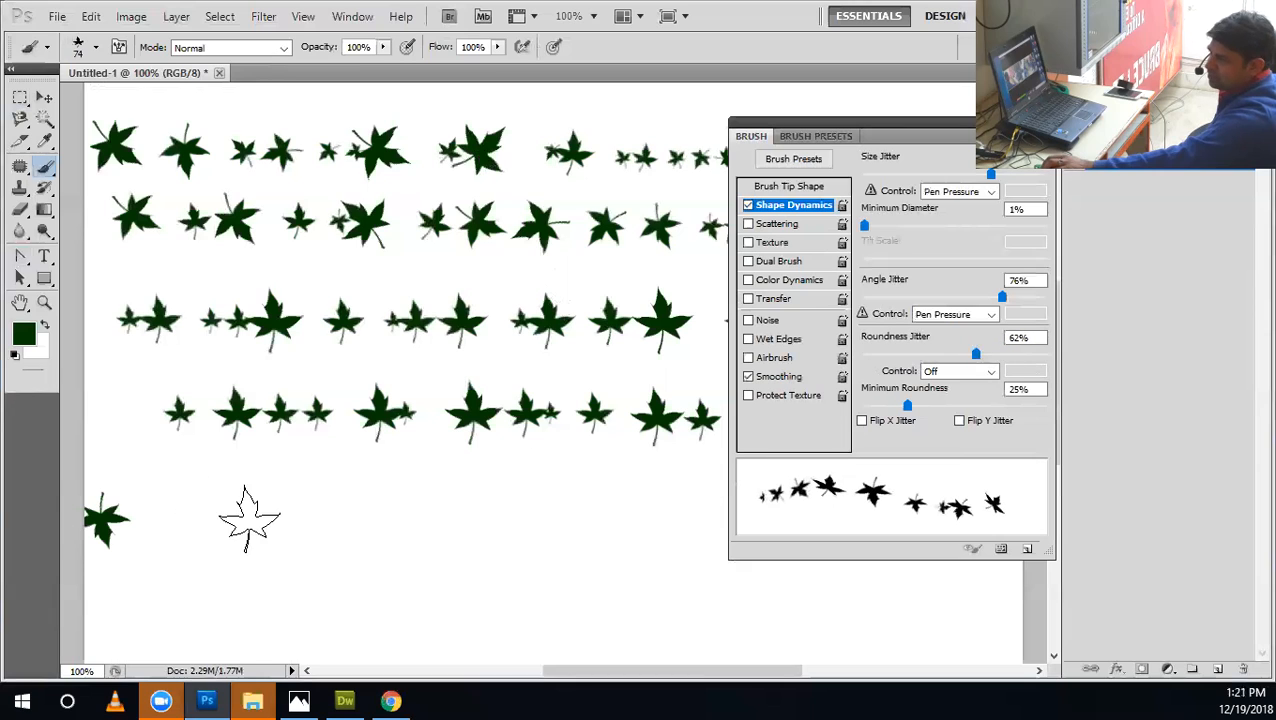
{"action": "left_click_drag", "start_coordinate": [249, 518], "coordinate": [838, 518]}
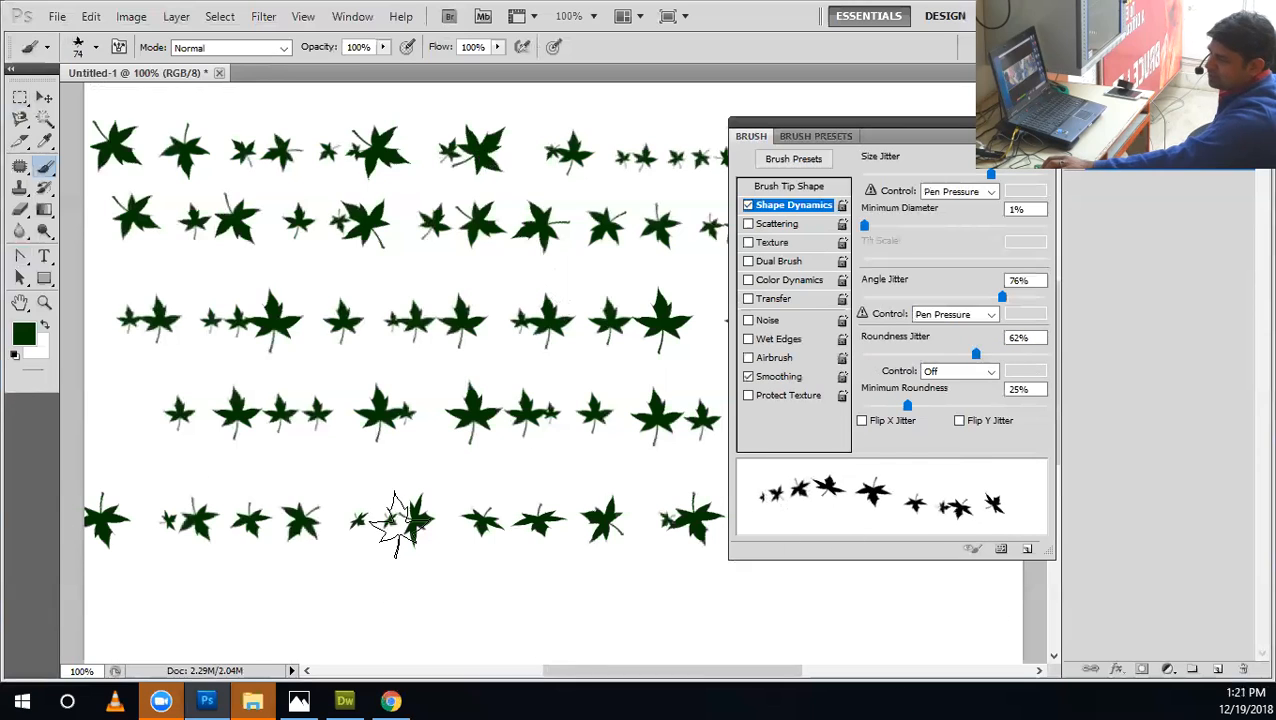
Set Minimum Roundness to 1% and Roundness Jitter to 91%, and paint a row of leaves along the canvas bottom.
{"action": "mouse_move", "coordinate": [906, 406]}
{"action": "left_mouse_down"}
{"action": "mouse_move", "coordinate": [956, 407]}
{"action": "mouse_move", "coordinate": [862, 406]}
{"action": "left_mouse_up"}
{"action": "left_click_drag", "start_coordinate": [1005, 356], "coordinate": [1029, 354]}
{"action": "left_click_drag", "start_coordinate": [134, 615], "coordinate": [912, 613]}
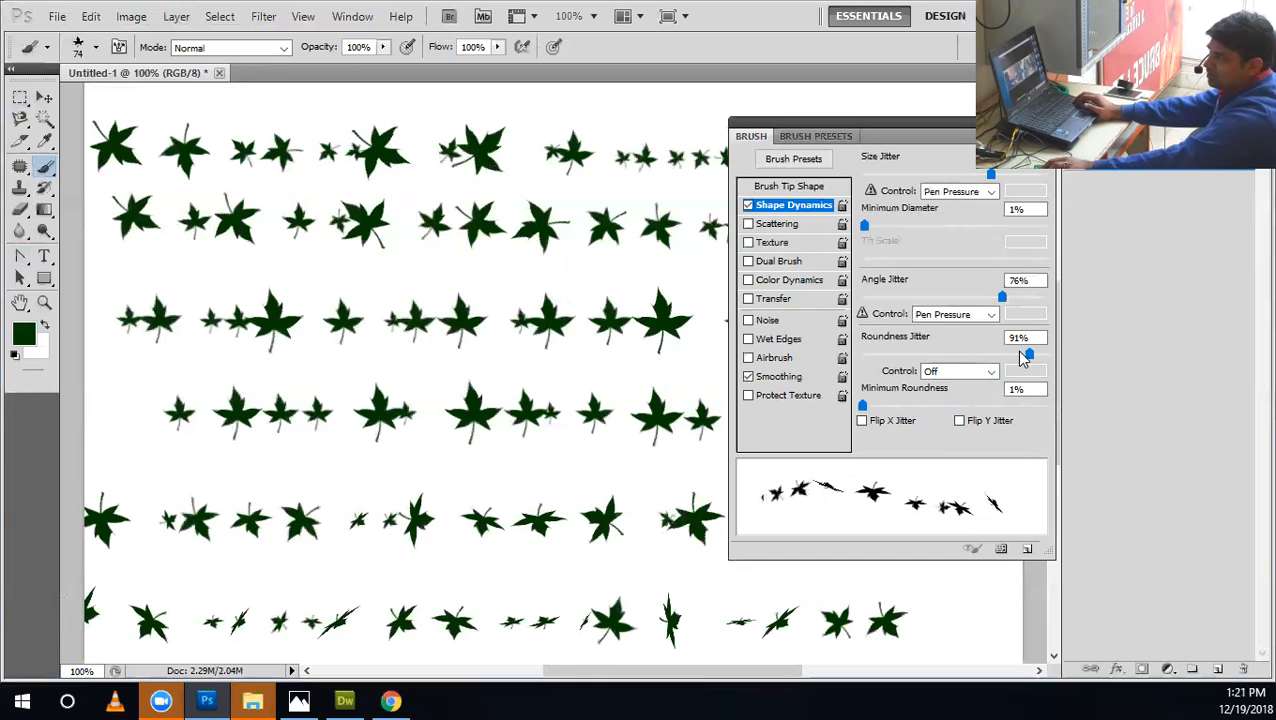
Undo the bottom leaf row, lower Roundness Jitter to 77%, and paint a replacement row.
{"action": "key", "text": "ctrl+z"}
{"action": "left_click_drag", "start_coordinate": [1005, 359], "coordinate": [1002, 356]}
{"action": "left_click_drag", "start_coordinate": [95, 612], "coordinate": [938, 590]}
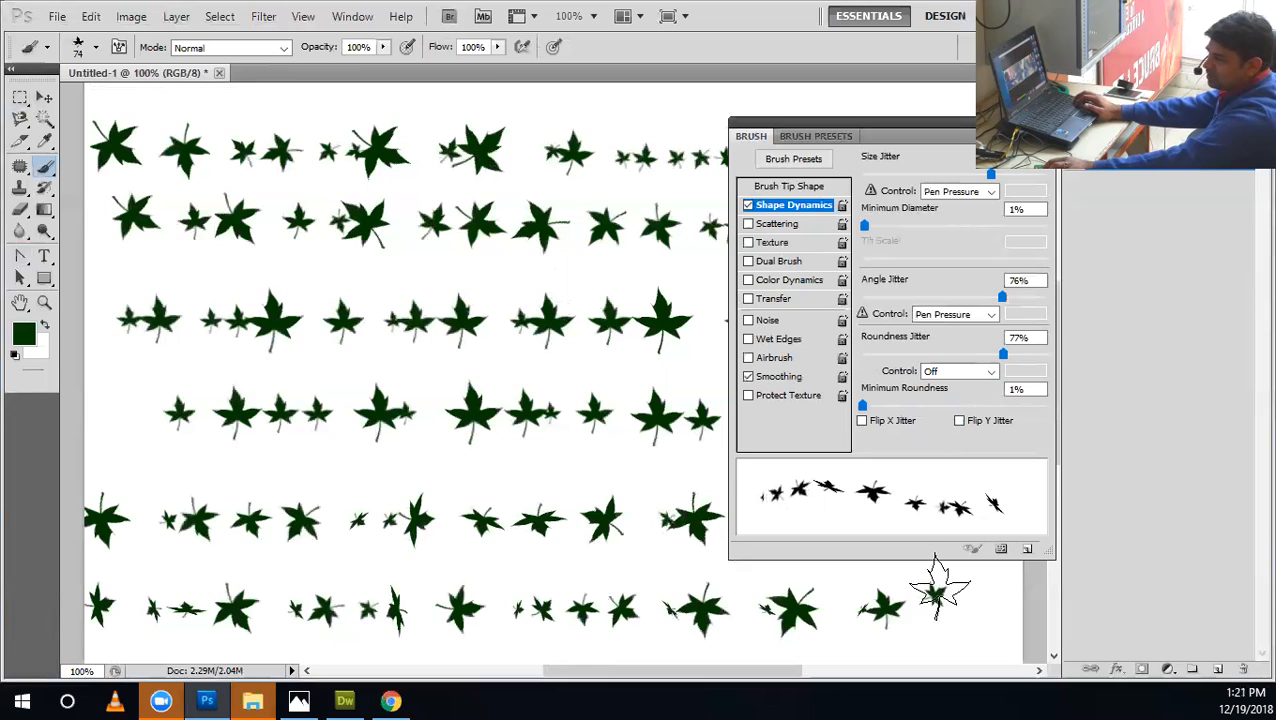
Undo the painted test rows back to the first row of leaves.
{"action": "key", "text": "ctrl+alt+z"}
{"action": "key", "text": "ctrl+alt+z"}
{"action": "key", "text": "ctrl+alt+z"}
{"action": "key", "text": "ctrl+alt+z"}
{"action": "key", "text": "ctrl+alt+z"}
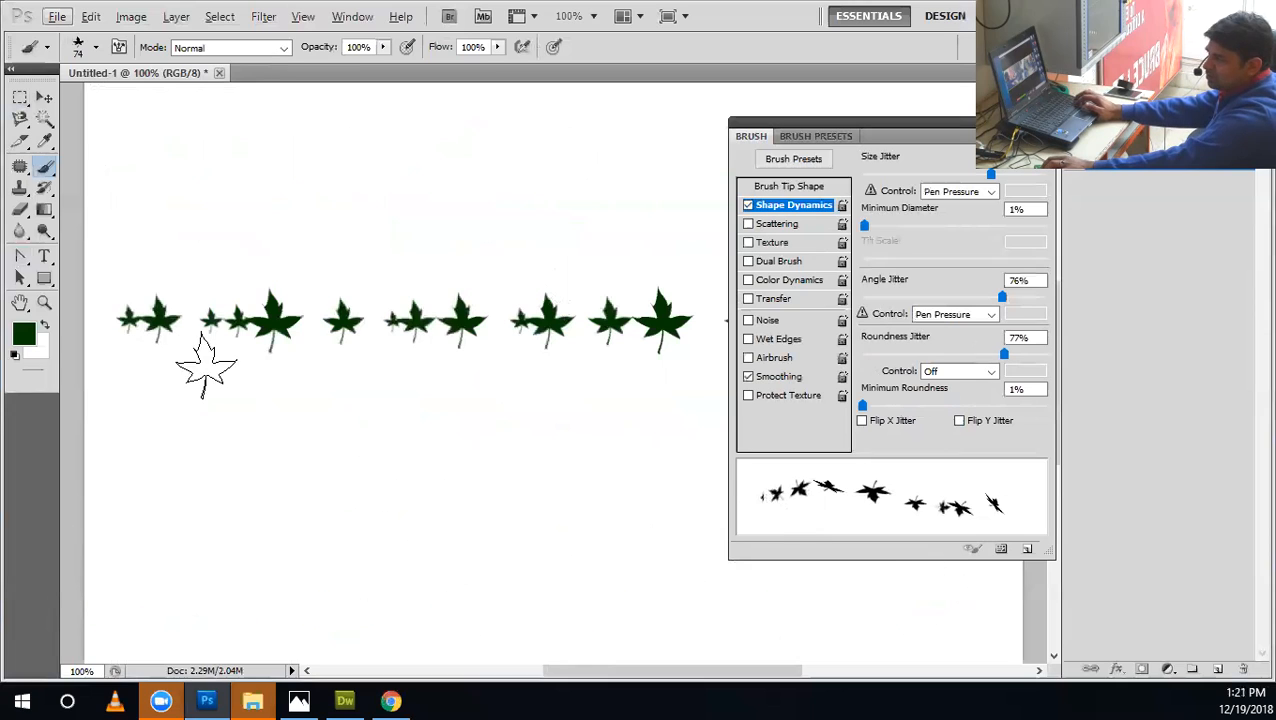
Try a second row of leaves below the existing one using the combined jitter settings, and undo it.
{"action": "left_click_drag", "start_coordinate": [150, 418], "coordinate": [737, 430]}
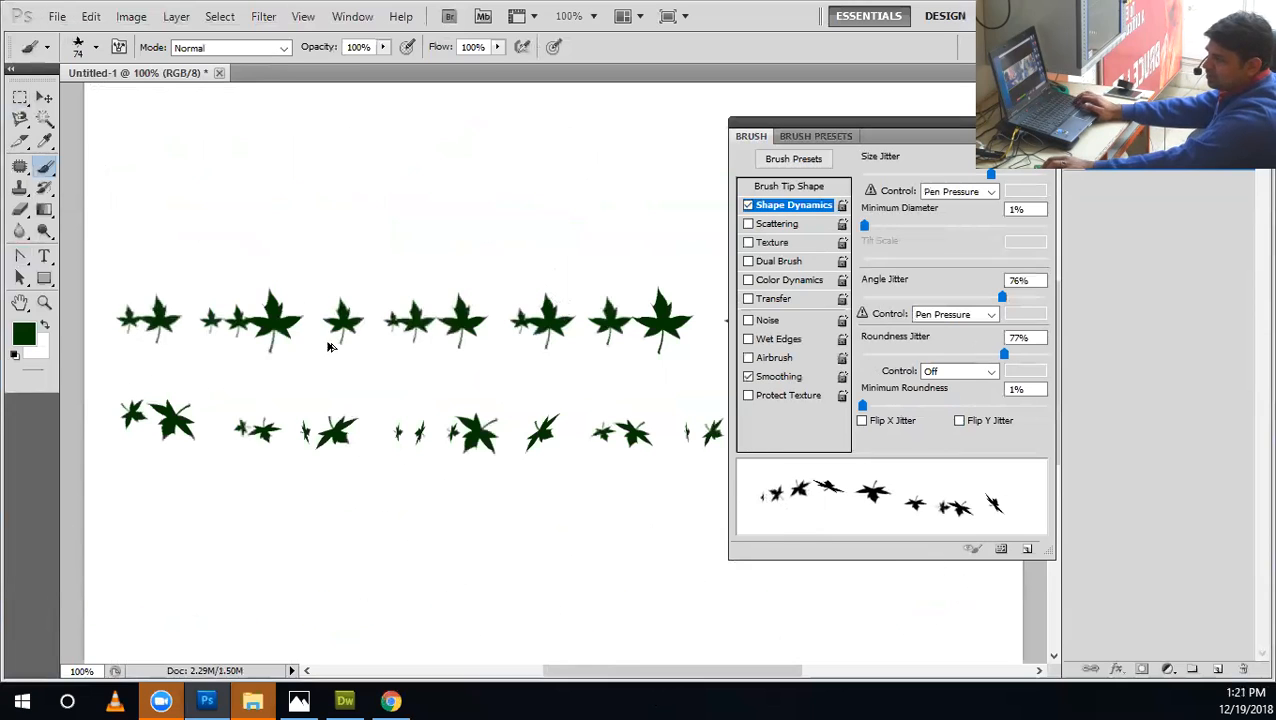
{"action": "key", "text": "ctrl+z"}
{"action": "mouse_move", "coordinate": [216, 191]}
{"action": "left_mouse_down"}
{"action": "mouse_move", "coordinate": [263, 408]}
{"action": "mouse_move", "coordinate": [358, 460]}
{"action": "mouse_move", "coordinate": [285, 474]}
{"action": "mouse_move", "coordinate": [330, 585]}
{"action": "mouse_move", "coordinate": [619, 505]}
{"action": "mouse_move", "coordinate": [767, 603]}
{"action": "mouse_move", "coordinate": [1007, 645]}
{"action": "left_mouse_up"}
{"action": "key", "text": "ctrl+z"}
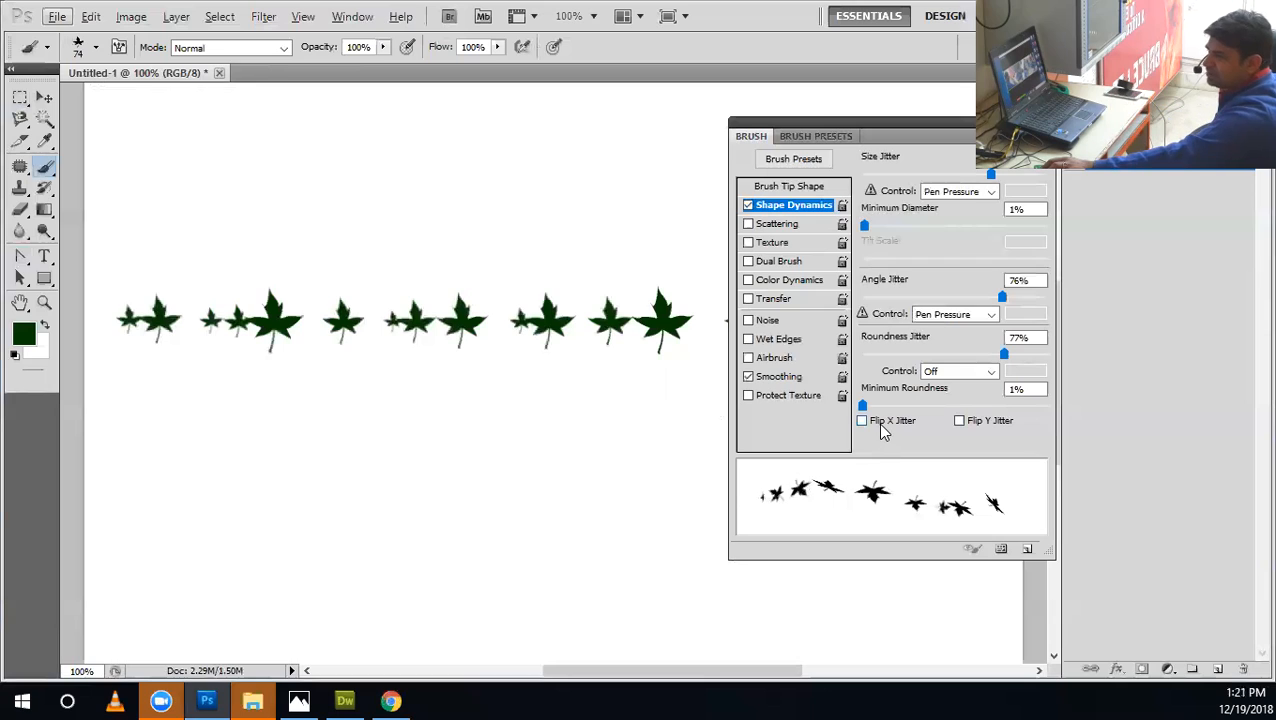
Reset the Angle Jitter, Size Jitter and Roundness Jitter of the maple leaf brush to 0%.
{"action": "left_click", "coordinate": [793, 187]}
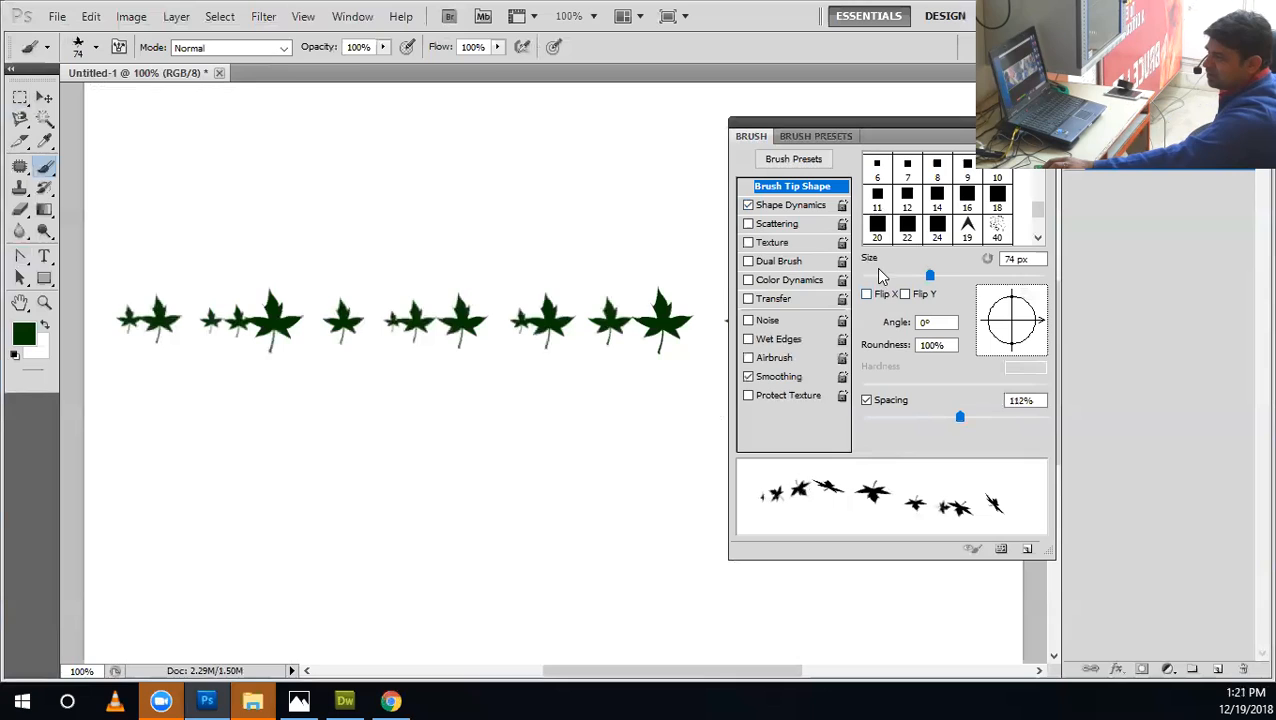
{"action": "left_click", "coordinate": [797, 206]}
{"action": "left_click_drag", "start_coordinate": [903, 297], "coordinate": [796, 288]}
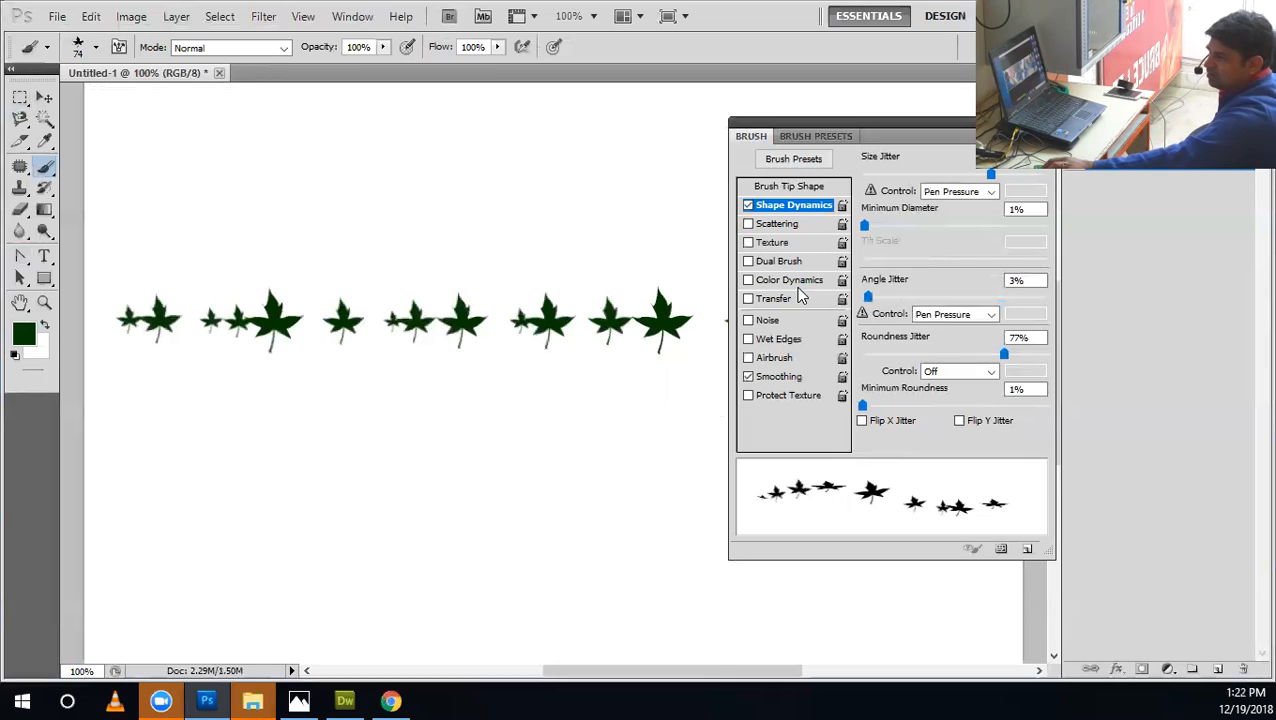
{"action": "left_click_drag", "start_coordinate": [990, 173], "coordinate": [783, 175]}
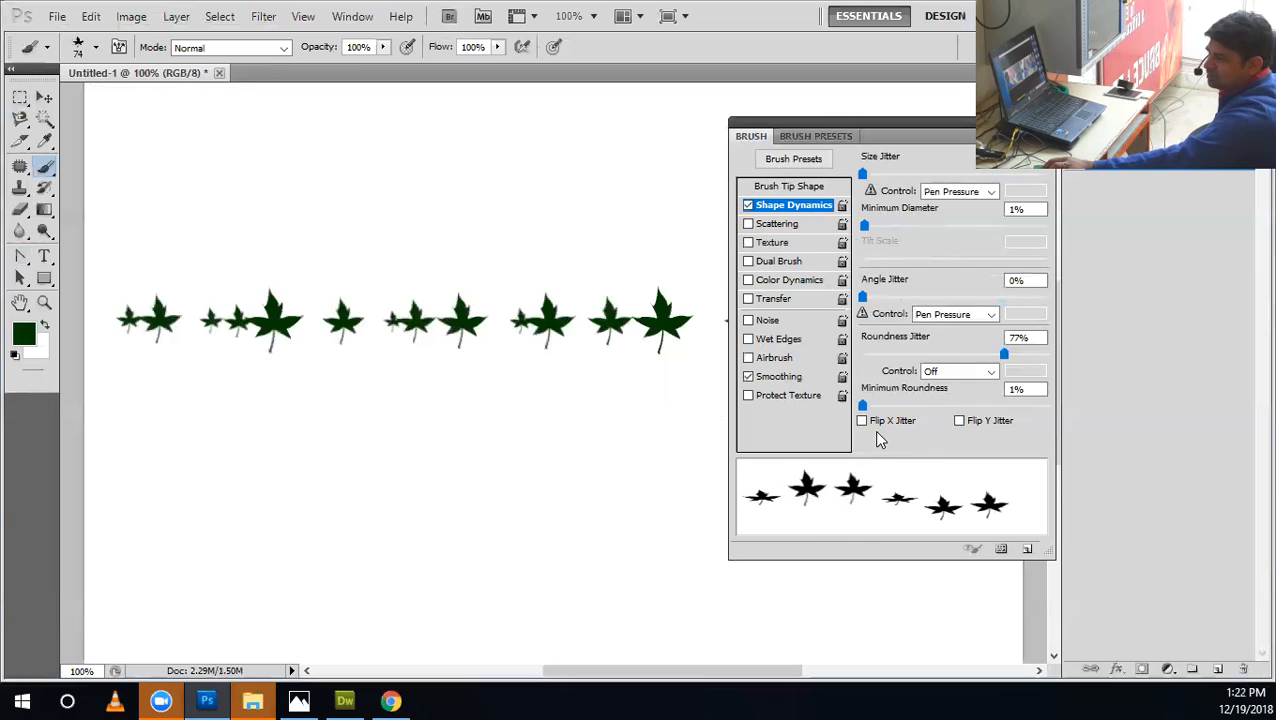
{"action": "left_click_drag", "start_coordinate": [868, 357], "coordinate": [855, 405]}
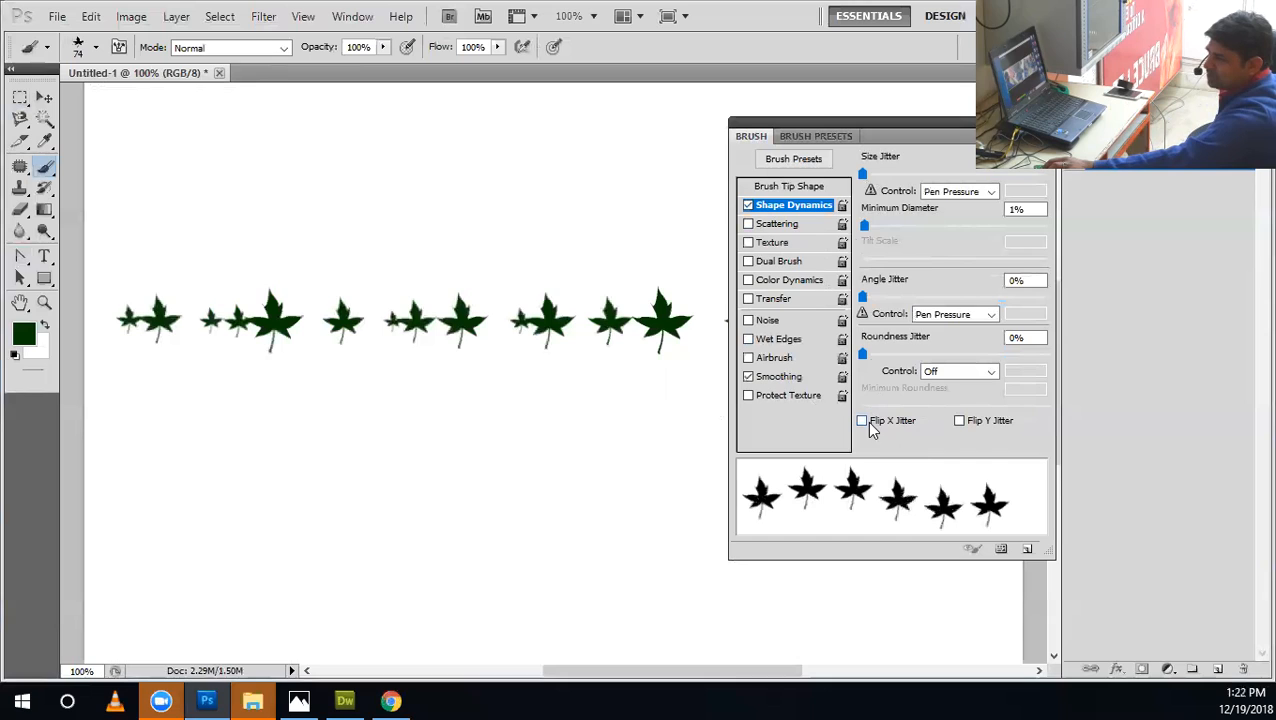
Choose the 112 px curved grass blade as the brush tip.
{"action": "left_click", "coordinate": [790, 187]}
{"action": "scroll", "coordinate": [978, 218], "scroll_direction": "up", "scroll_amount": 5}
{"action": "left_click", "coordinate": [908, 170]}
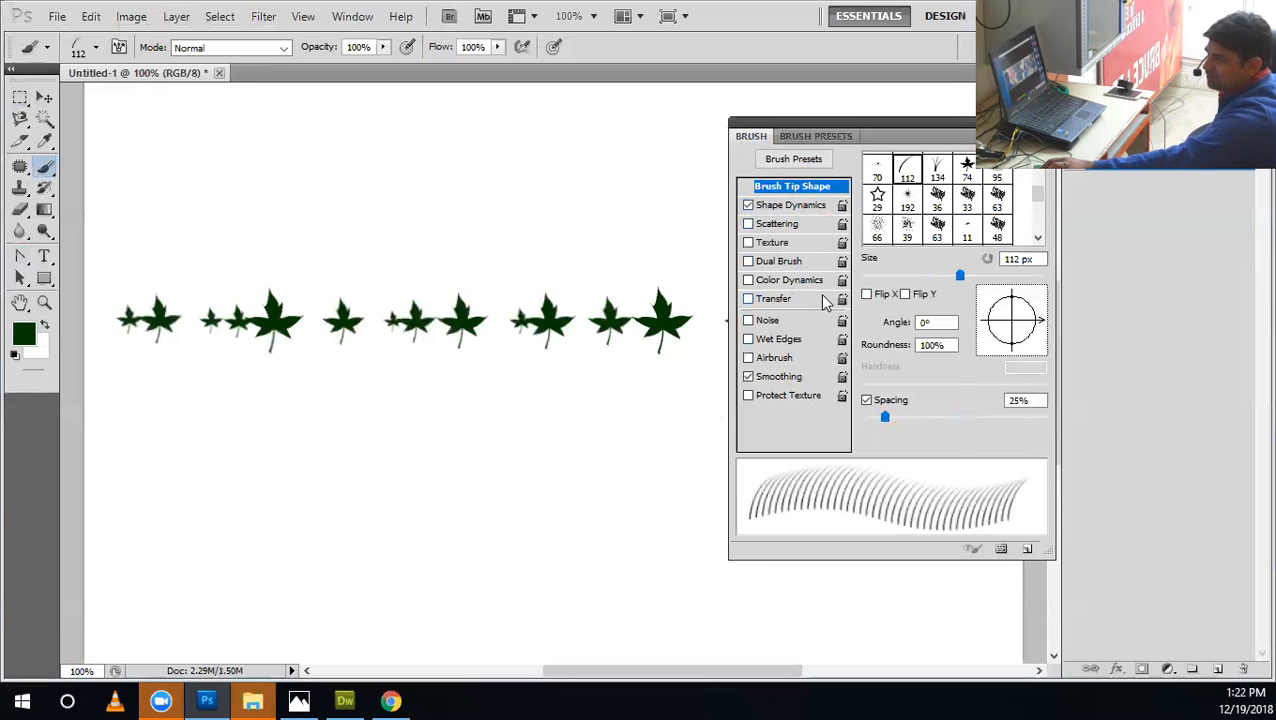
Try Flip X Jitter and the tip's fixed Flip X on the grass brush, turning each back off.
{"action": "left_click", "coordinate": [790, 206]}
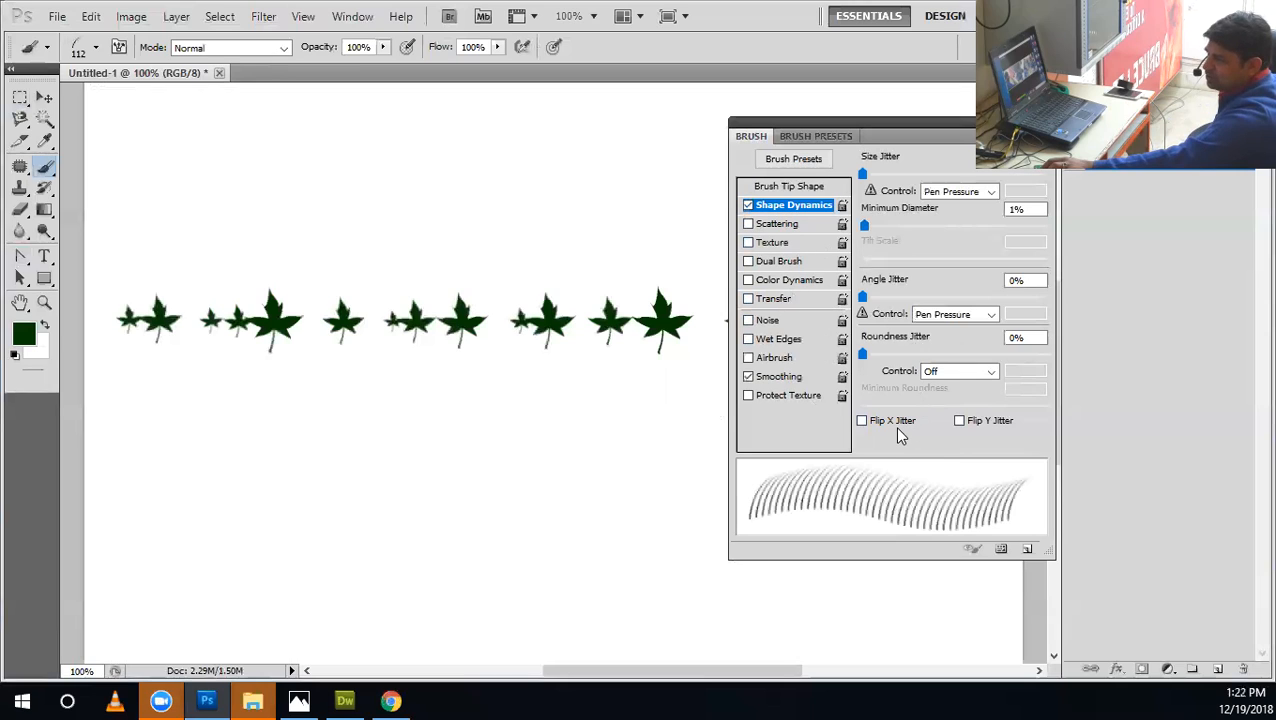
{"action": "left_click", "coordinate": [898, 428]}
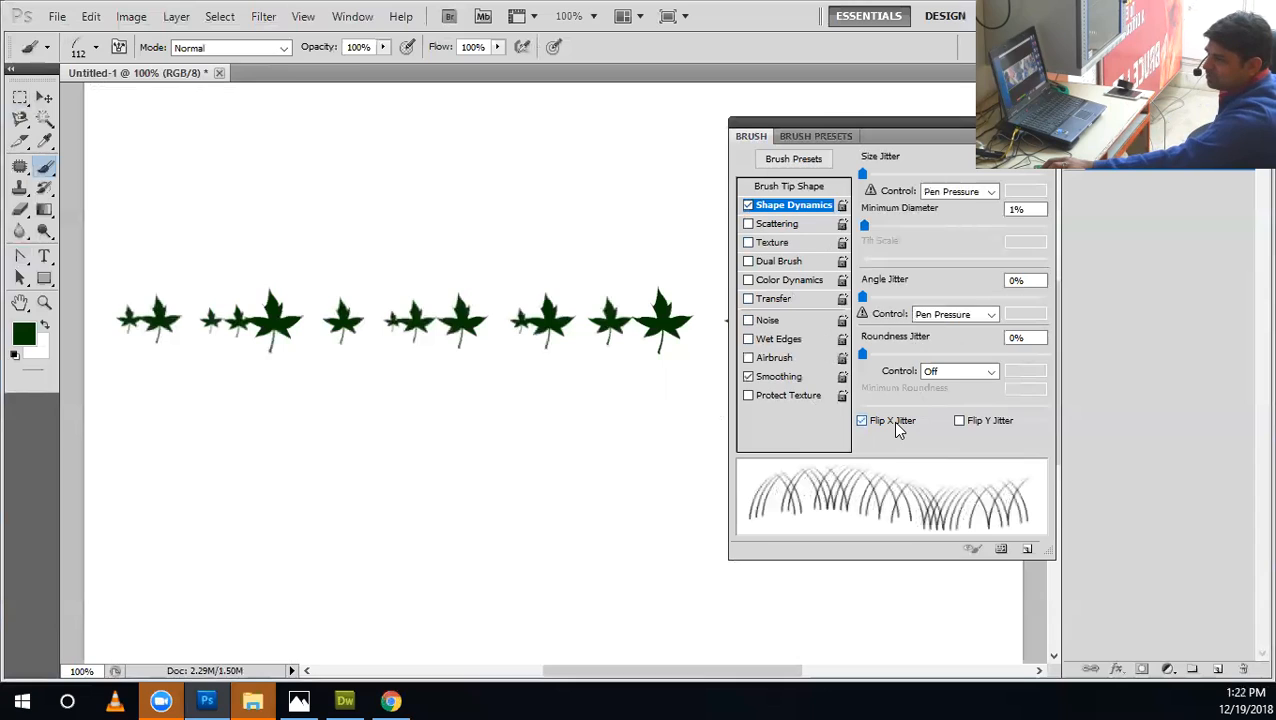
{"action": "left_click", "coordinate": [898, 428]}
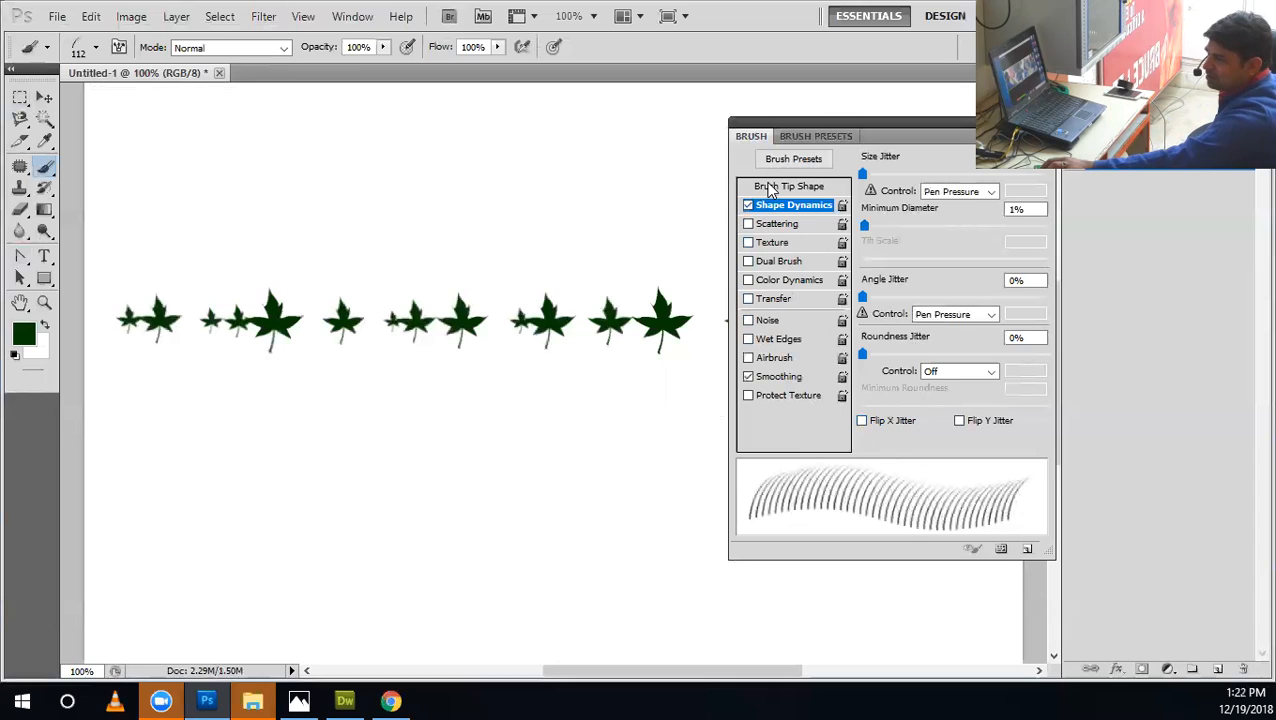
{"action": "left_click", "coordinate": [770, 188]}
{"action": "left_click", "coordinate": [868, 295]}
{"action": "left_click", "coordinate": [868, 295]}
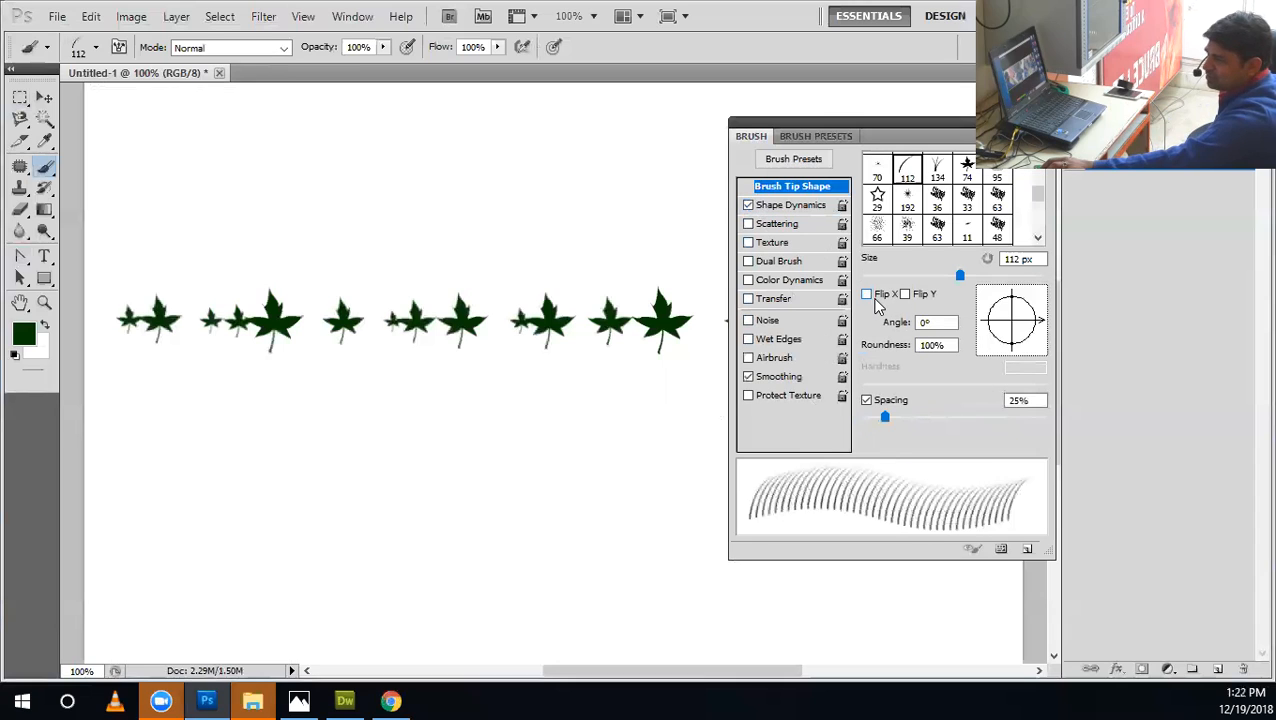
{"action": "left_click", "coordinate": [790, 206]}
{"action": "left_click", "coordinate": [893, 425]}
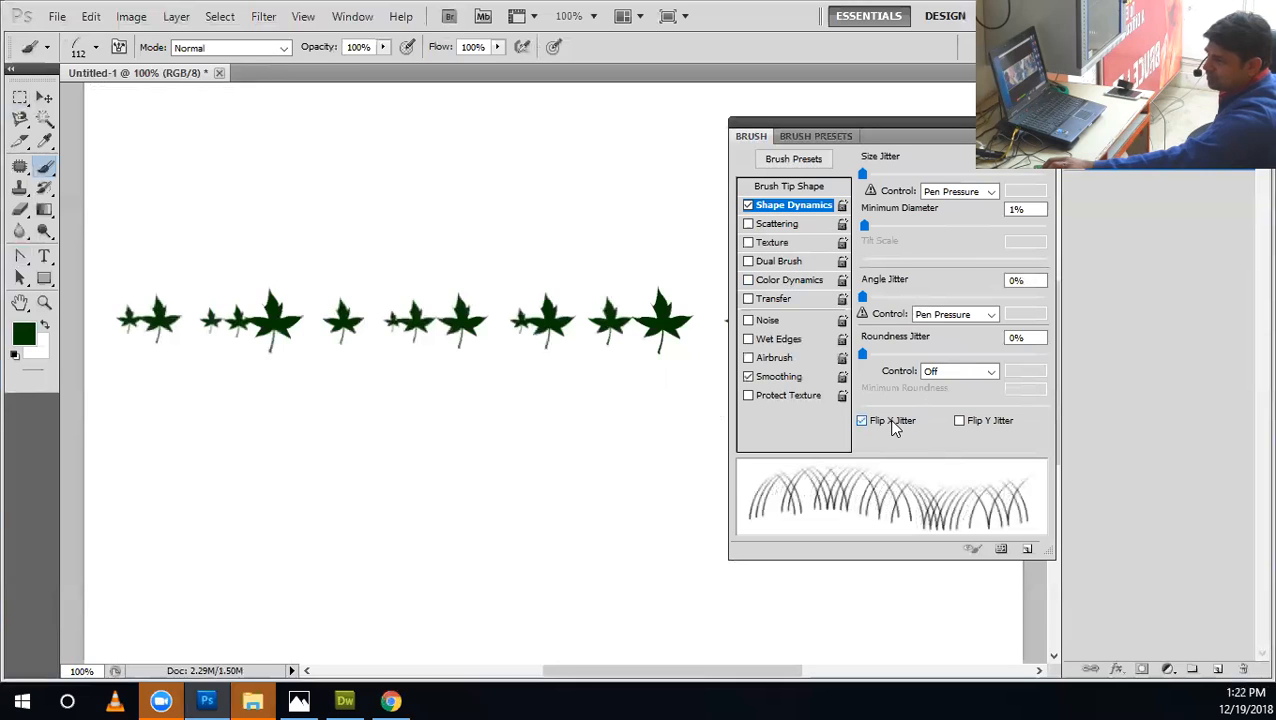
{"action": "left_click", "coordinate": [894, 424]}
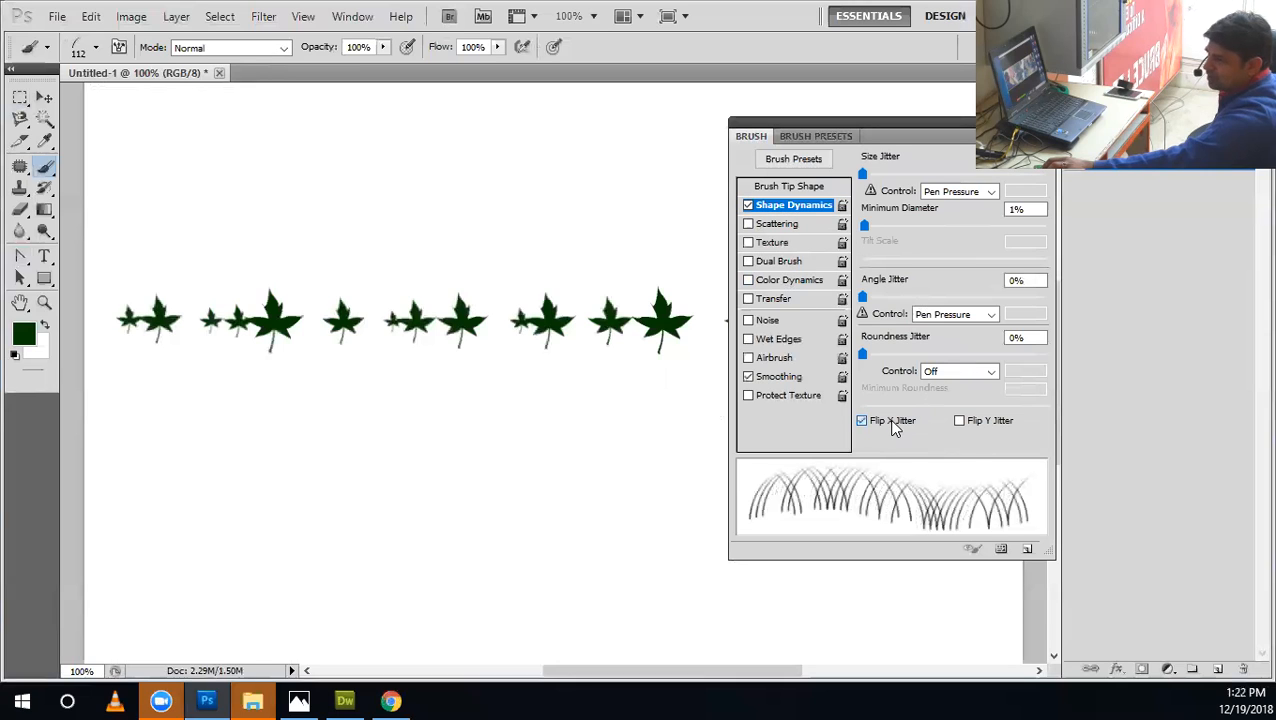
Try Flip Y Jitter and the tip's fixed Flip Y on the grass brush, turning each back off.
{"action": "left_click", "coordinate": [979, 427]}
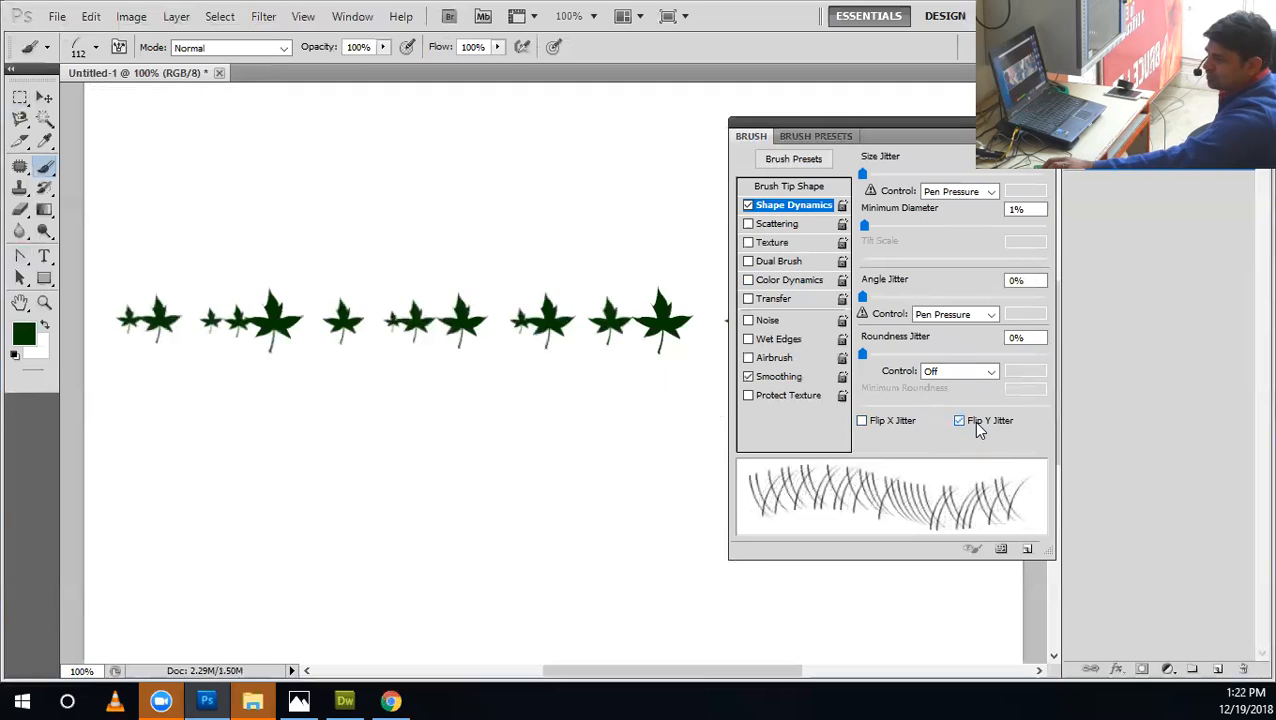
{"action": "left_click", "coordinate": [973, 421]}
{"action": "left_click", "coordinate": [792, 187]}
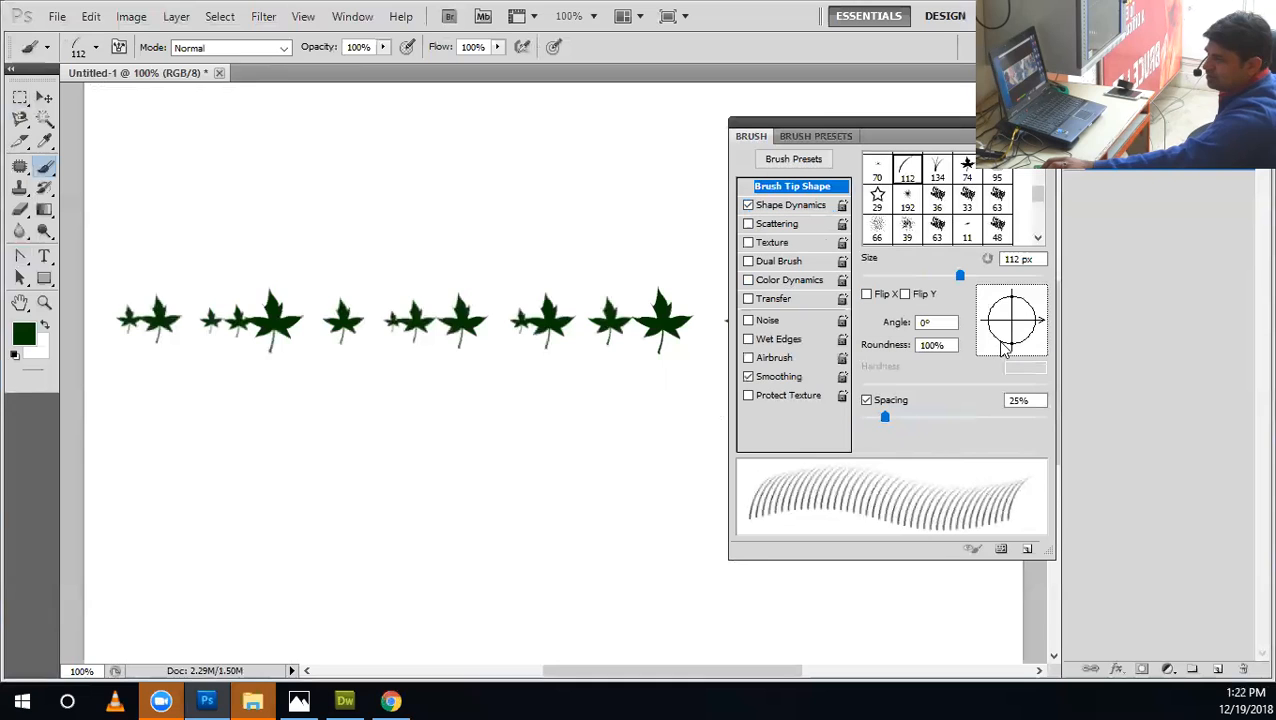
{"action": "left_click", "coordinate": [912, 295]}
Enable Flip X Jitter, paint a test stroke of grass below the leaves, and undo the stroke.
{"action": "left_click", "coordinate": [788, 206]}
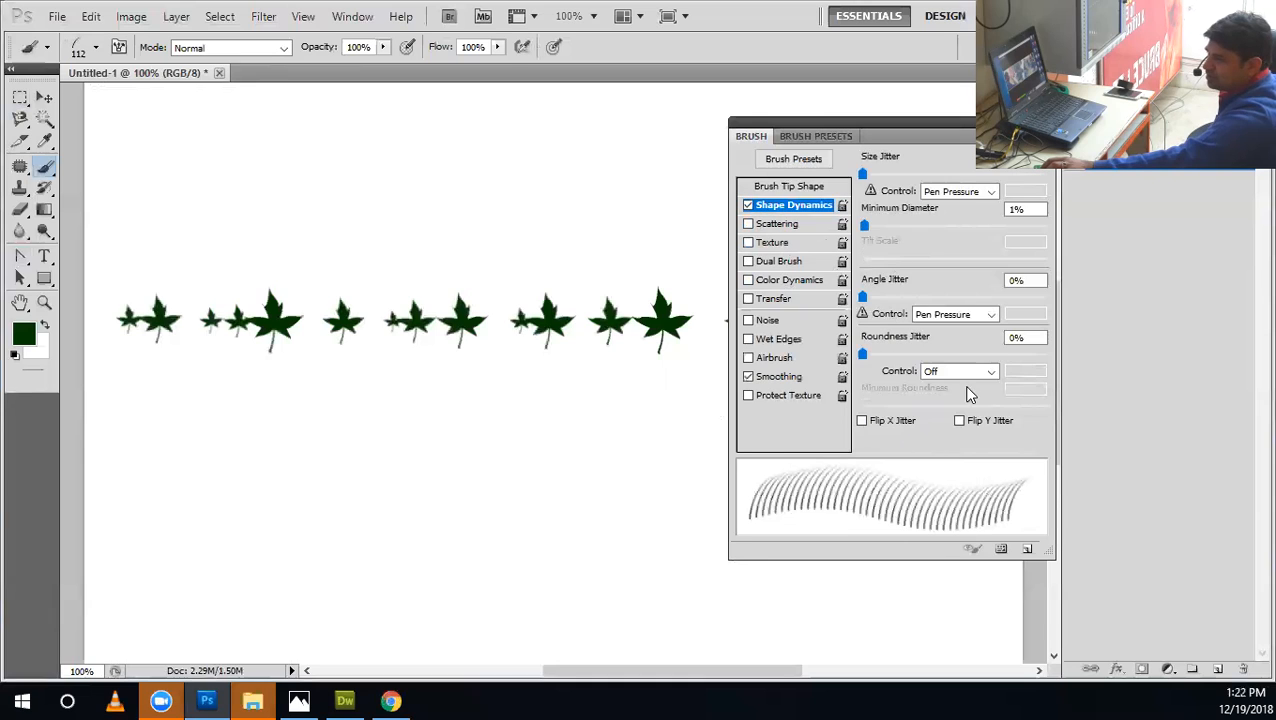
{"action": "left_click", "coordinate": [879, 418]}
{"action": "mouse_move", "coordinate": [698, 455]}
{"action": "left_mouse_down"}
{"action": "mouse_move", "coordinate": [130, 510]}
{"action": "mouse_move", "coordinate": [470, 505]}
{"action": "left_mouse_up"}
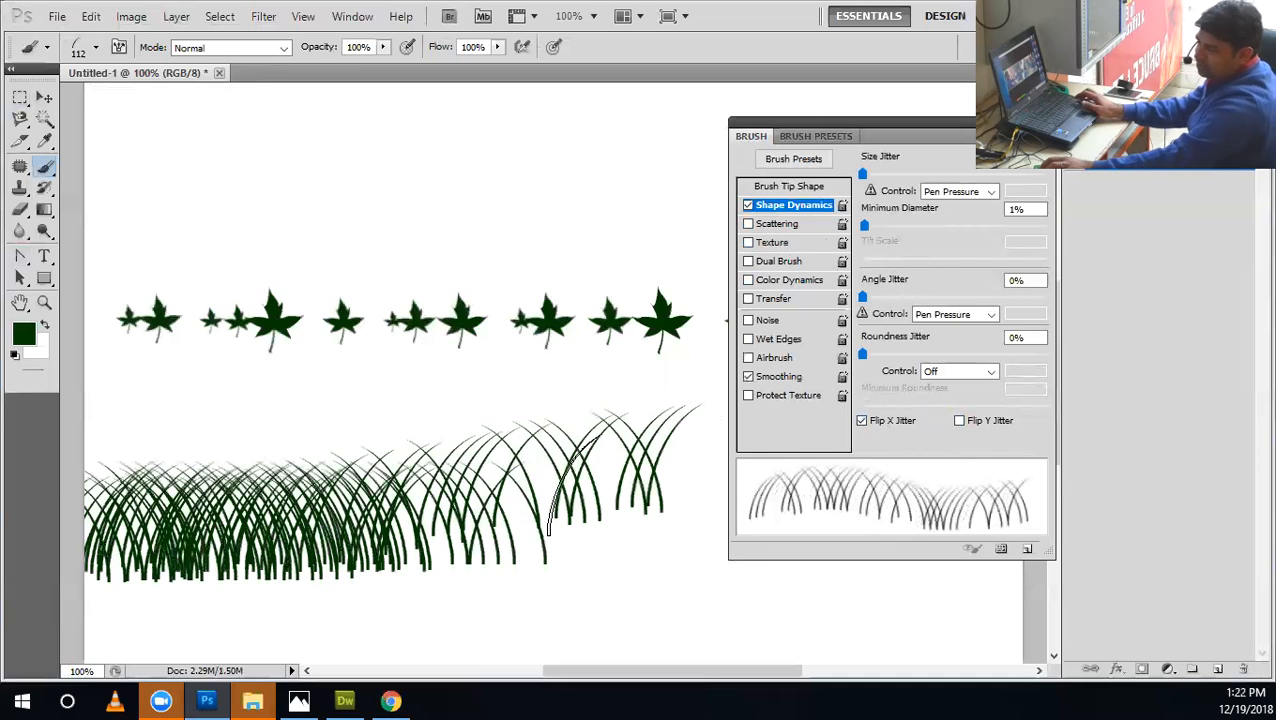
{"action": "key", "text": "ctrl+z"}
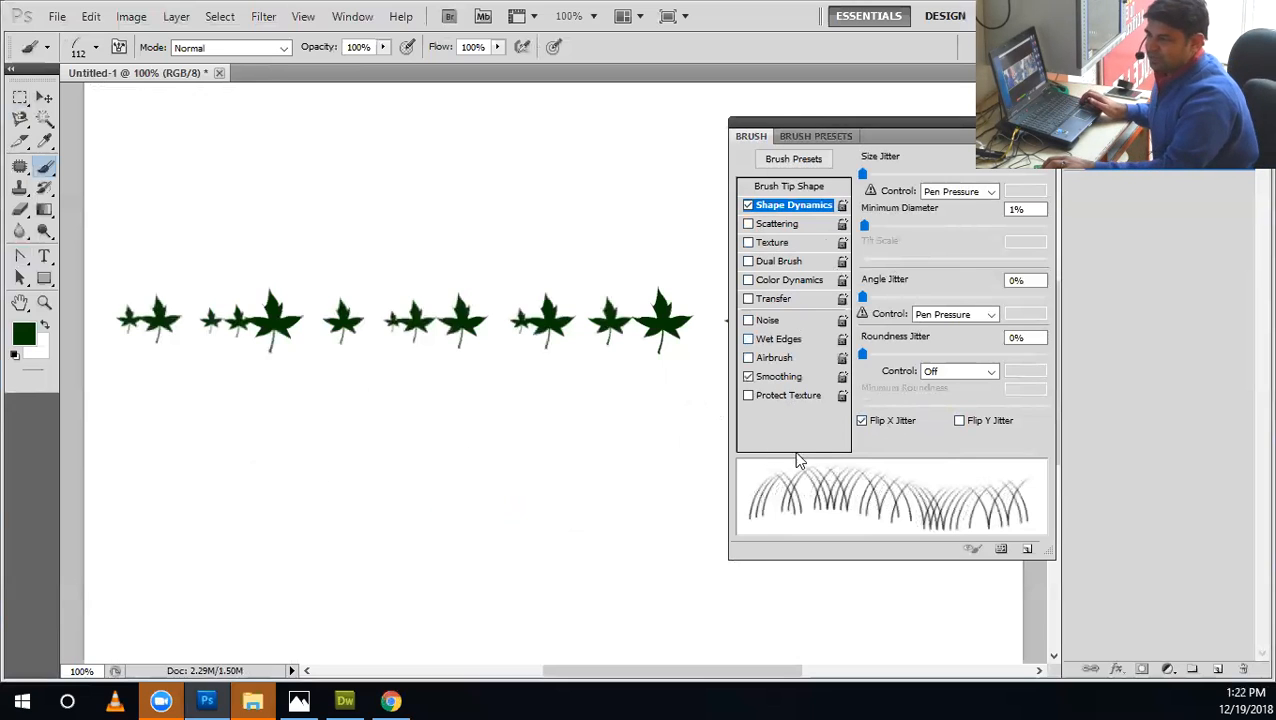
Set the grass brush's Roundness Jitter to 24% and Angle Jitter to 11%, and raise Size Jitter to about the middle of its range.
{"action": "left_click_drag", "start_coordinate": [881, 356], "coordinate": [905, 370]}
{"action": "mouse_move", "coordinate": [866, 295]}
{"action": "left_mouse_down"}
{"action": "mouse_move", "coordinate": [913, 299]}
{"action": "mouse_move", "coordinate": [847, 310]}
{"action": "mouse_move", "coordinate": [1052, 305]}
{"action": "mouse_move", "coordinate": [903, 300]}
{"action": "mouse_move", "coordinate": [845, 345]}
{"action": "mouse_move", "coordinate": [880, 342]}
{"action": "left_mouse_up"}
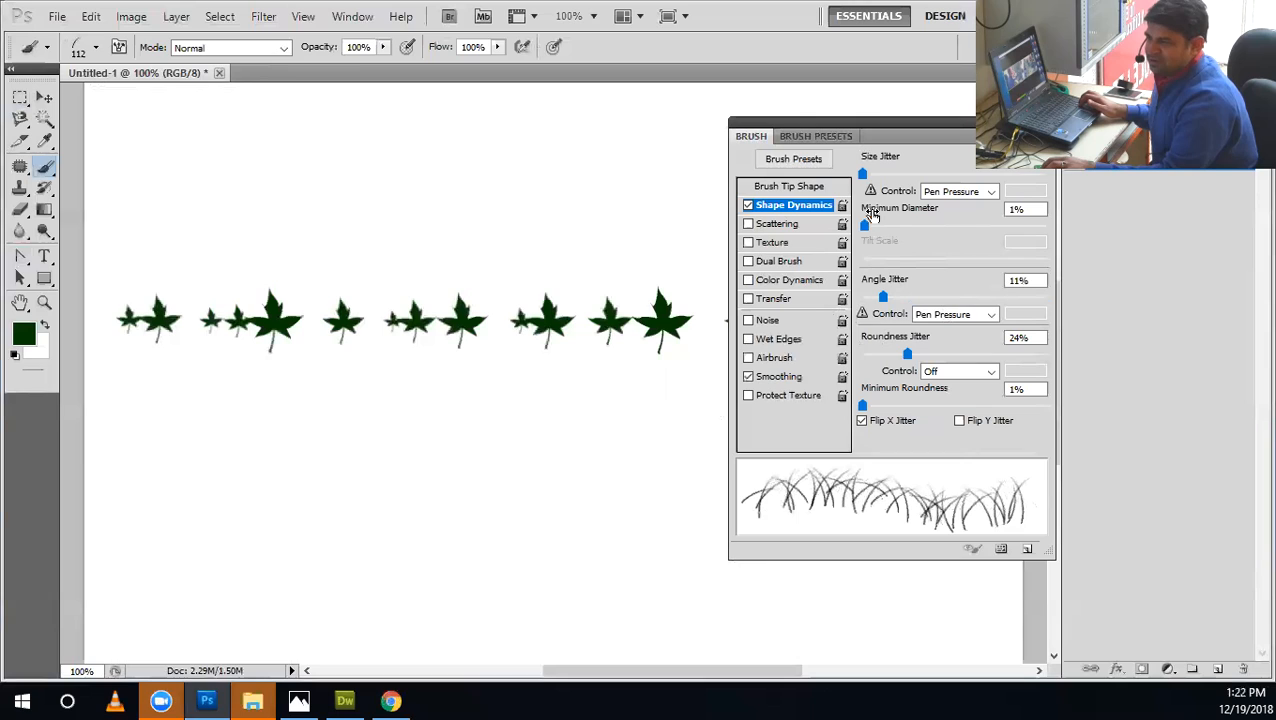
{"action": "left_click_drag", "start_coordinate": [880, 175], "coordinate": [946, 183]}
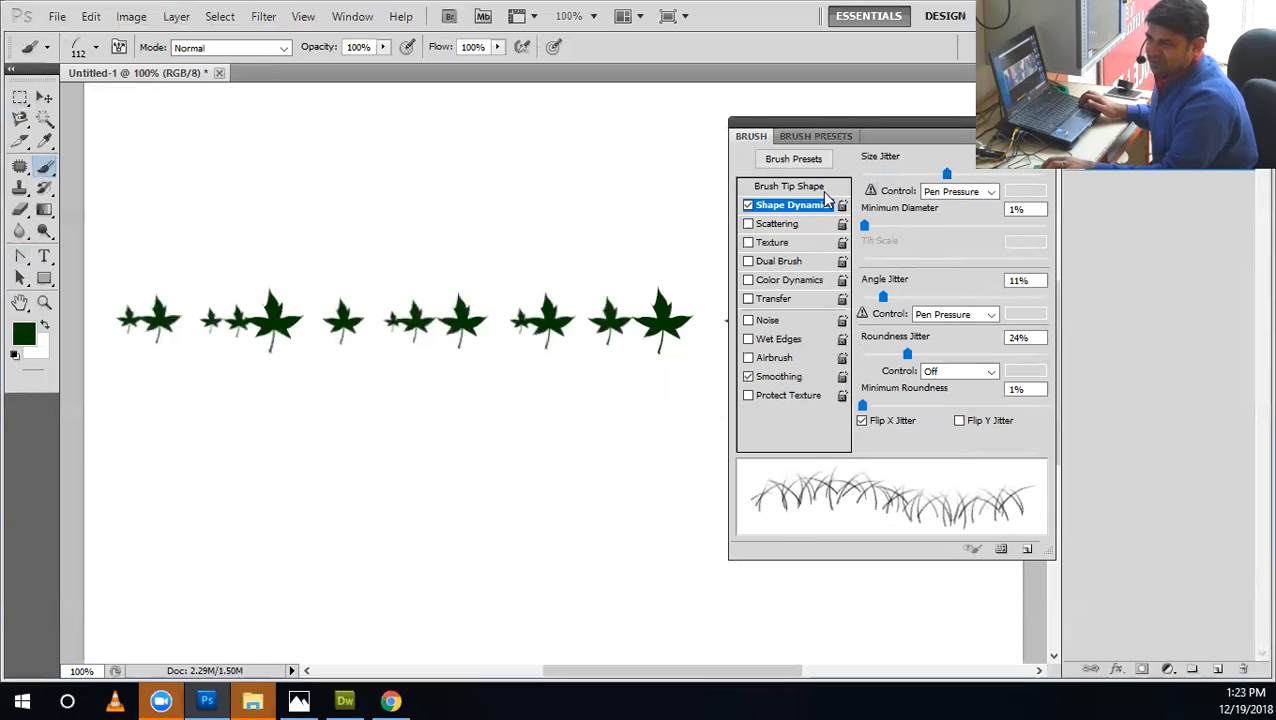
Set the brush spacing to 1% and paint a dense grass patch below the leaf row, undoing the first try.
{"action": "left_click", "coordinate": [789, 187]}
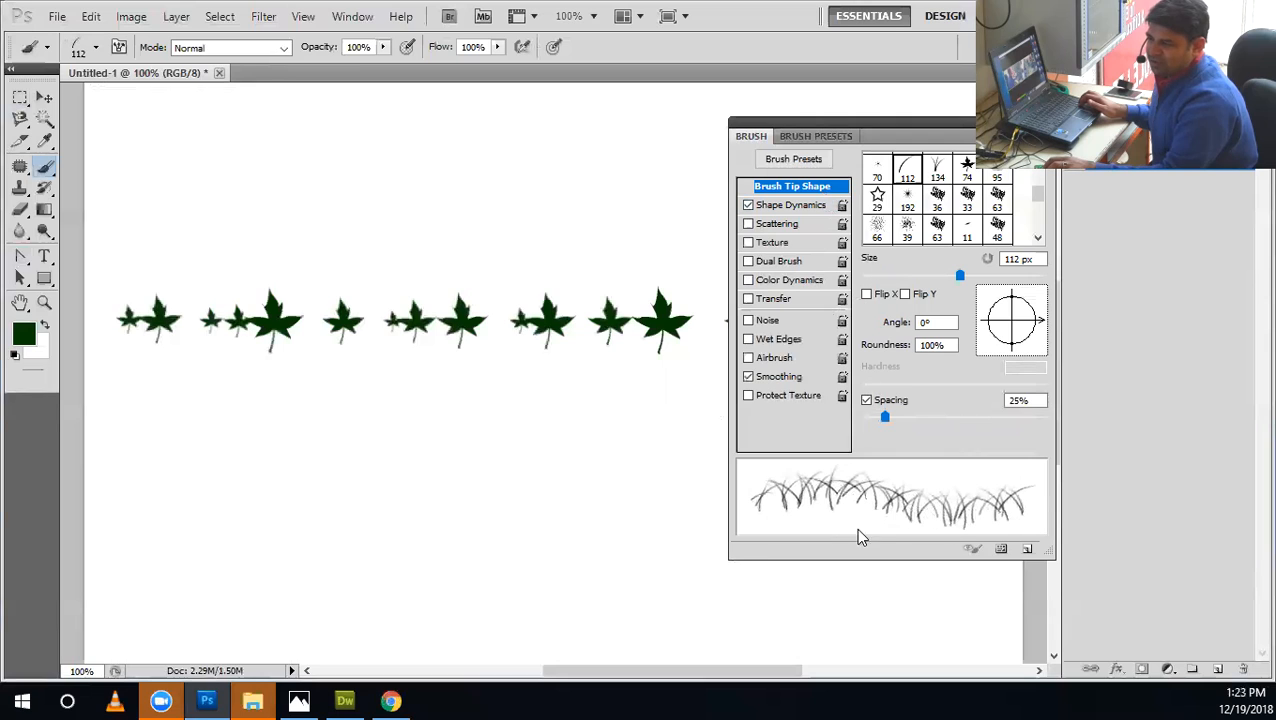
{"action": "mouse_move", "coordinate": [886, 418]}
{"action": "left_mouse_down"}
{"action": "mouse_move", "coordinate": [954, 430]}
{"action": "mouse_move", "coordinate": [860, 452]}
{"action": "mouse_move", "coordinate": [992, 423]}
{"action": "mouse_move", "coordinate": [868, 436]}
{"action": "mouse_move", "coordinate": [829, 456]}
{"action": "left_mouse_up"}
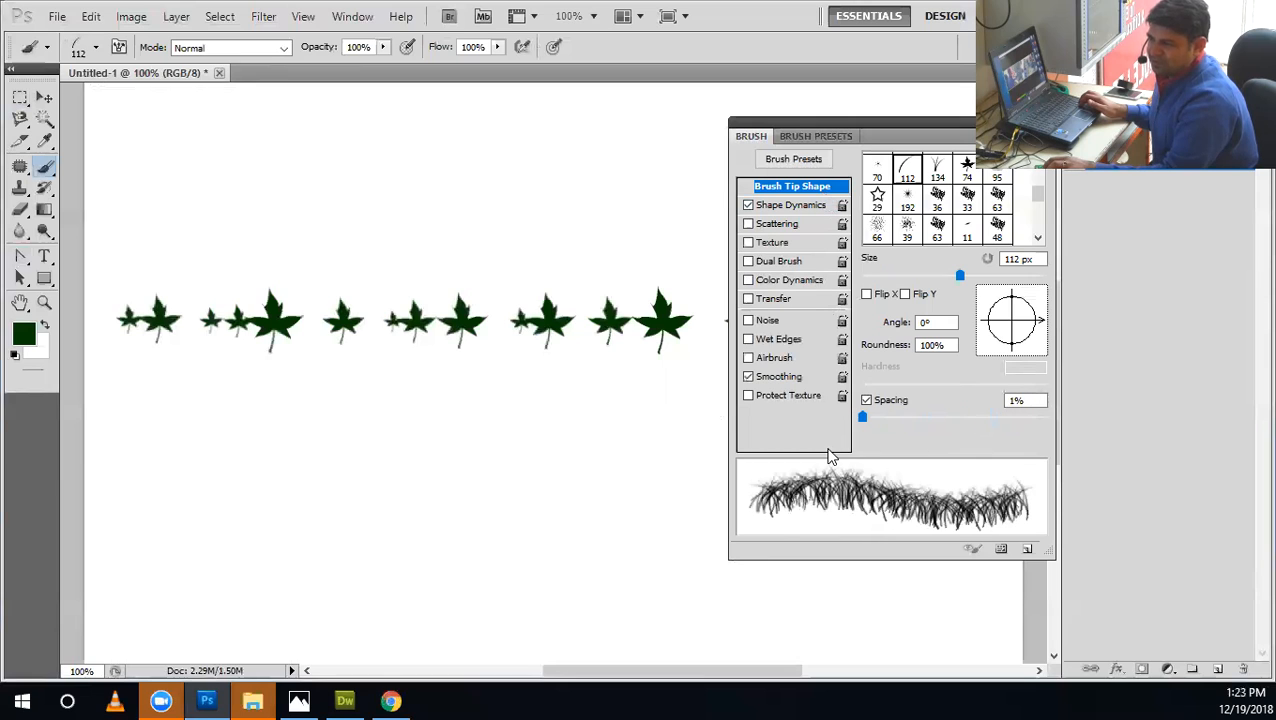
{"action": "left_click", "coordinate": [220, 460]}
{"action": "mouse_move", "coordinate": [136, 468]}
{"action": "left_mouse_down"}
{"action": "mouse_move", "coordinate": [450, 488]}
{"action": "mouse_move", "coordinate": [515, 512]}
{"action": "left_mouse_up"}
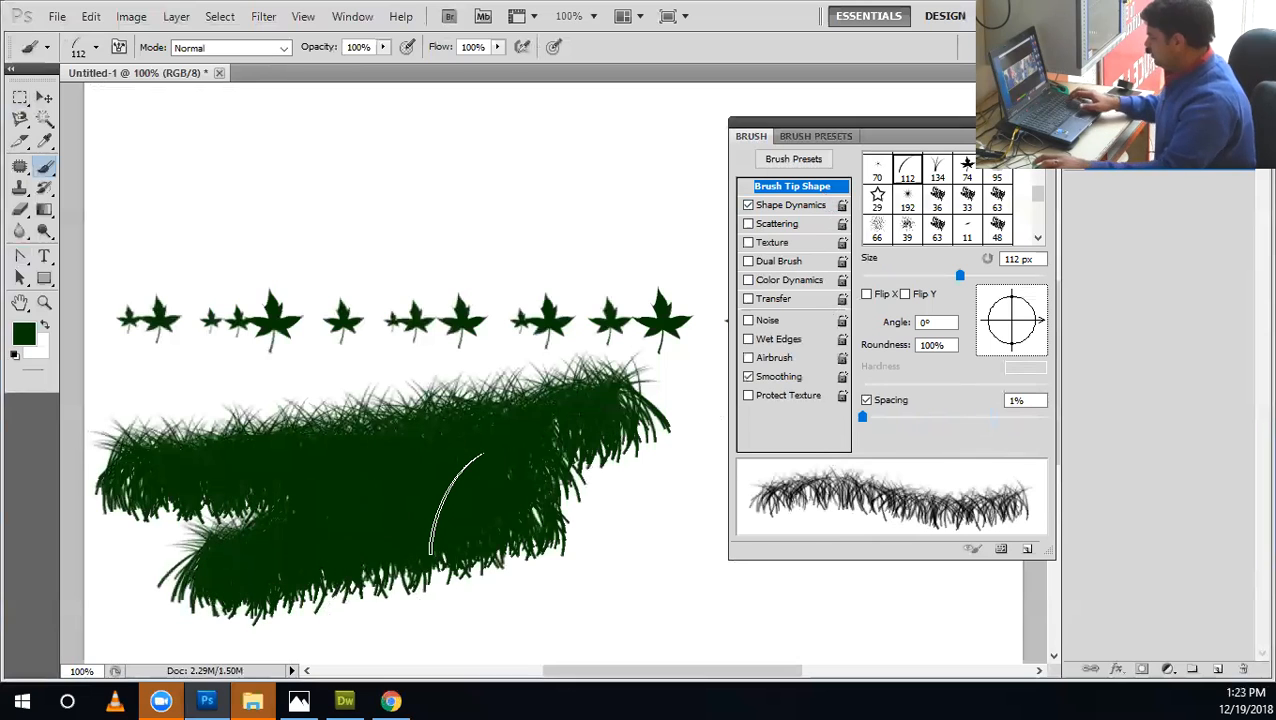
{"action": "key", "text": "ctrl+z"}
{"action": "mouse_move", "coordinate": [140, 420]}
{"action": "left_mouse_down"}
{"action": "mouse_move", "coordinate": [212, 421]}
{"action": "mouse_move", "coordinate": [588, 367]}
{"action": "mouse_move", "coordinate": [665, 430]}
{"action": "left_mouse_up"}
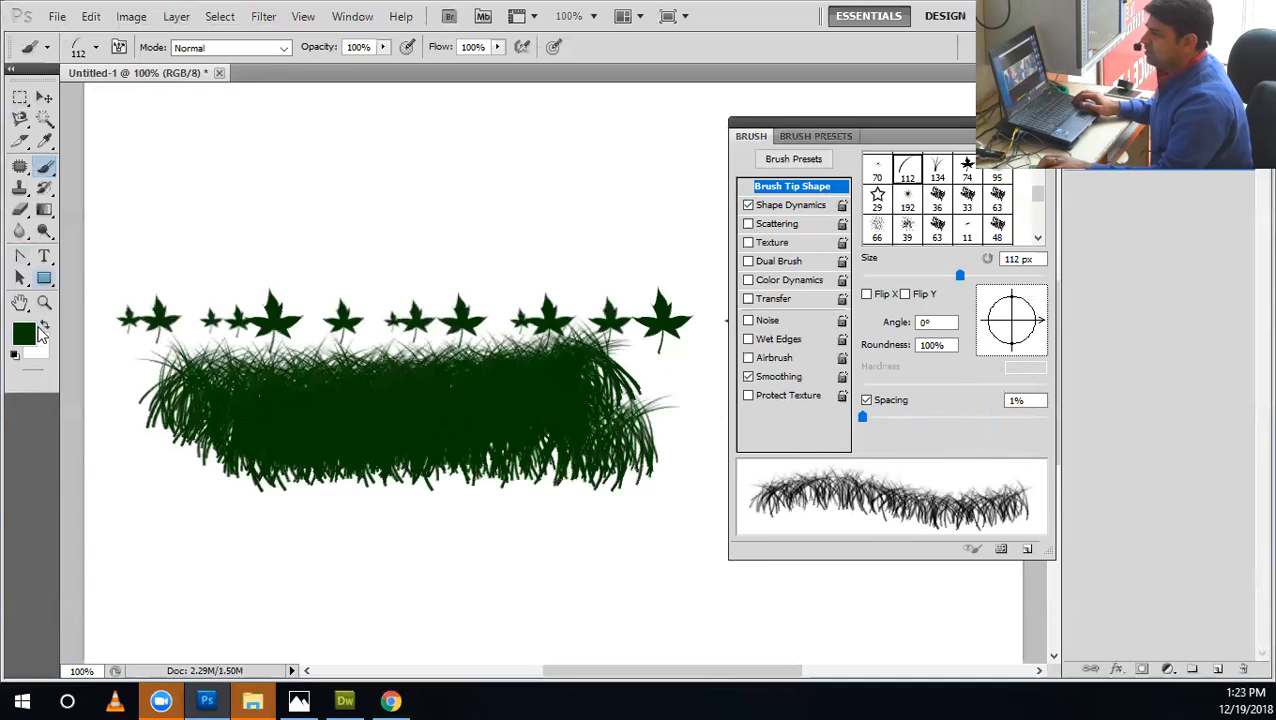
Set the foreground colour to green #096104 and paint grass over the lower part of the patch.
{"action": "left_click", "coordinate": [24, 334]}
{"action": "left_click", "coordinate": [616, 500]}
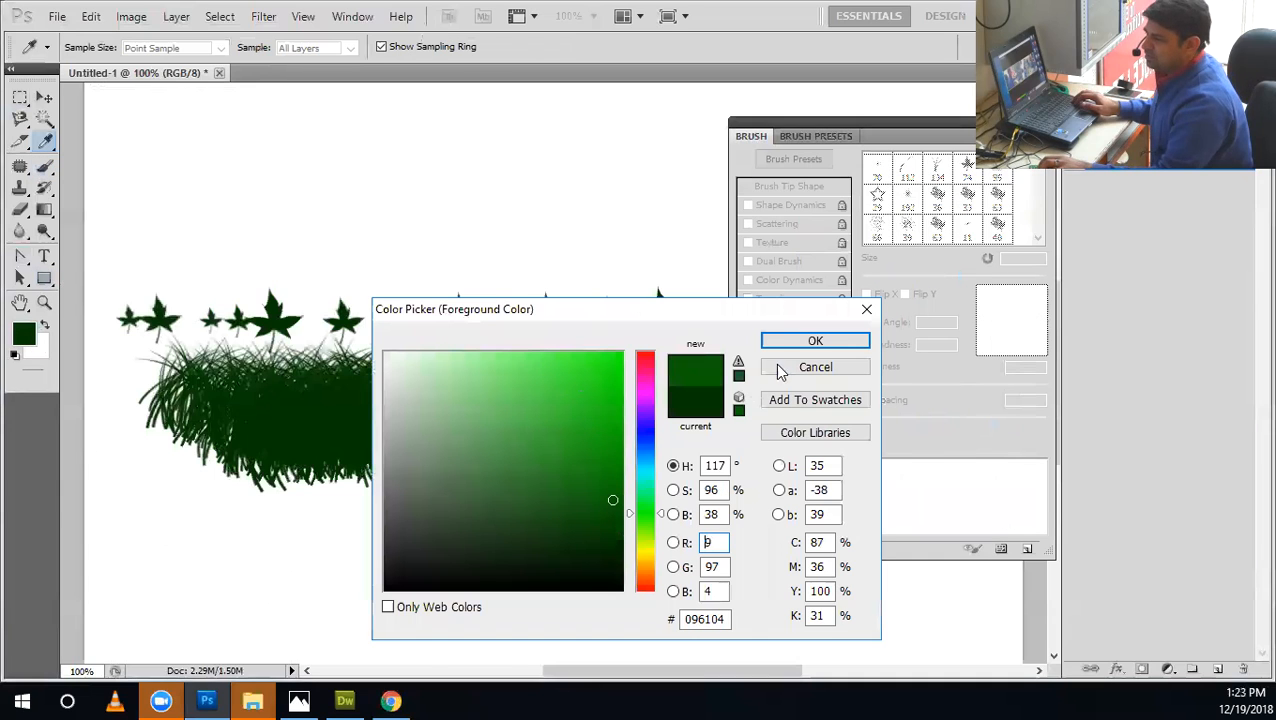
{"action": "left_click", "coordinate": [815, 341]}
{"action": "mouse_move", "coordinate": [181, 405]}
{"action": "left_mouse_down"}
{"action": "mouse_move", "coordinate": [433, 410]}
{"action": "mouse_move", "coordinate": [419, 461]}
{"action": "mouse_move", "coordinate": [175, 522]}
{"action": "left_mouse_up"}
Paint a brighter green band of grass across the patch, followed by a #066301 green band below it.
{"action": "left_click", "coordinate": [33, 338]}
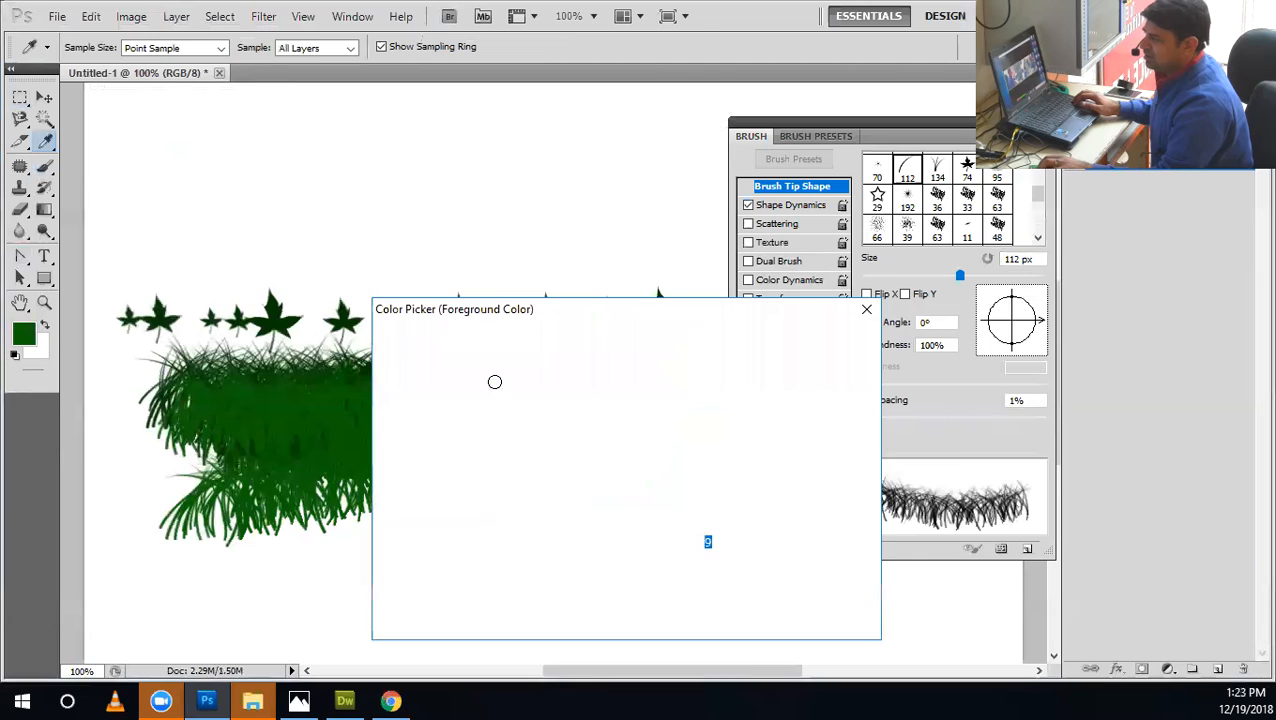
{"action": "left_click", "coordinate": [769, 339]}
{"action": "mouse_move", "coordinate": [172, 437]}
{"action": "left_mouse_down"}
{"action": "mouse_move", "coordinate": [703, 429]}
{"action": "mouse_move", "coordinate": [84, 479]}
{"action": "left_mouse_up"}
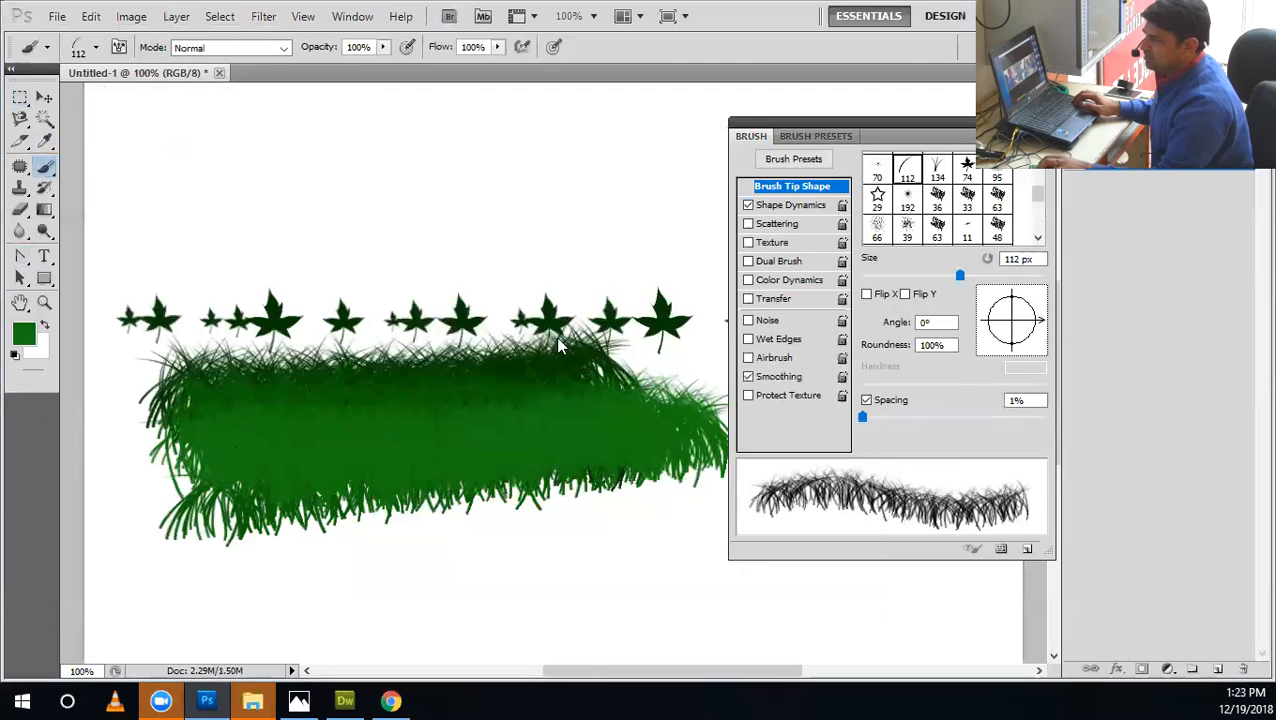
{"action": "left_click", "coordinate": [620, 498]}
{"action": "left_click", "coordinate": [788, 345]}
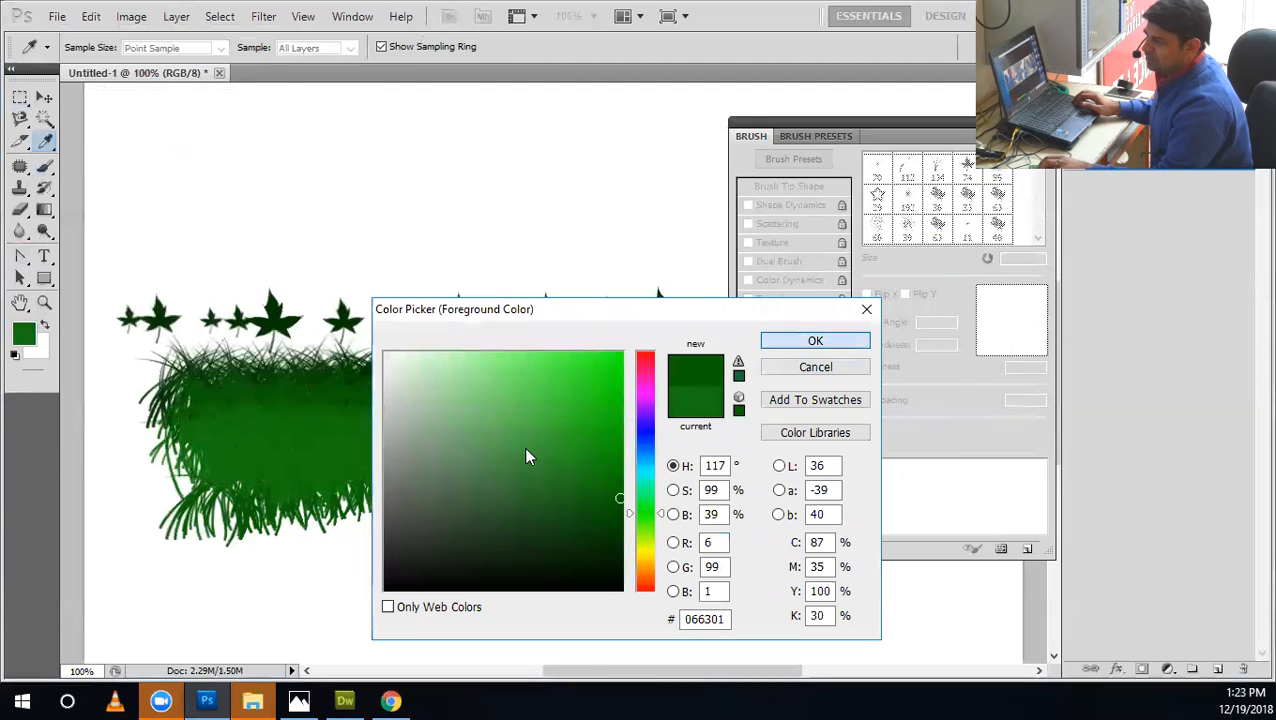
{"action": "mouse_move", "coordinate": [207, 463]}
{"action": "left_mouse_down"}
{"action": "mouse_move", "coordinate": [703, 463]}
{"action": "mouse_move", "coordinate": [180, 475]}
{"action": "mouse_move", "coordinate": [422, 526]}
{"action": "left_mouse_up"}
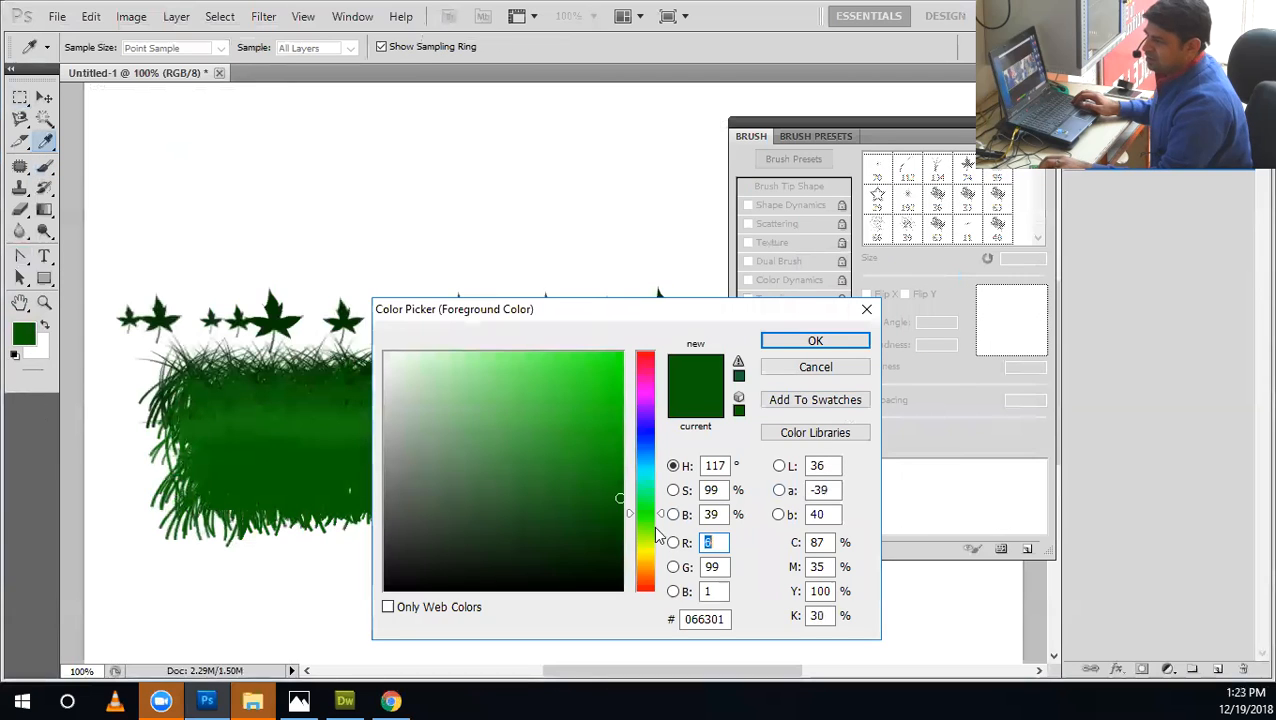
Paint a very dark green band over the patch's lower half and cover most of it with medium green grass.
{"action": "left_click", "coordinate": [611, 534]}
{"action": "left_click", "coordinate": [797, 344]}
{"action": "mouse_move", "coordinate": [190, 480]}
{"action": "left_mouse_down"}
{"action": "mouse_move", "coordinate": [515, 475]}
{"action": "mouse_move", "coordinate": [75, 420]}
{"action": "left_mouse_up"}
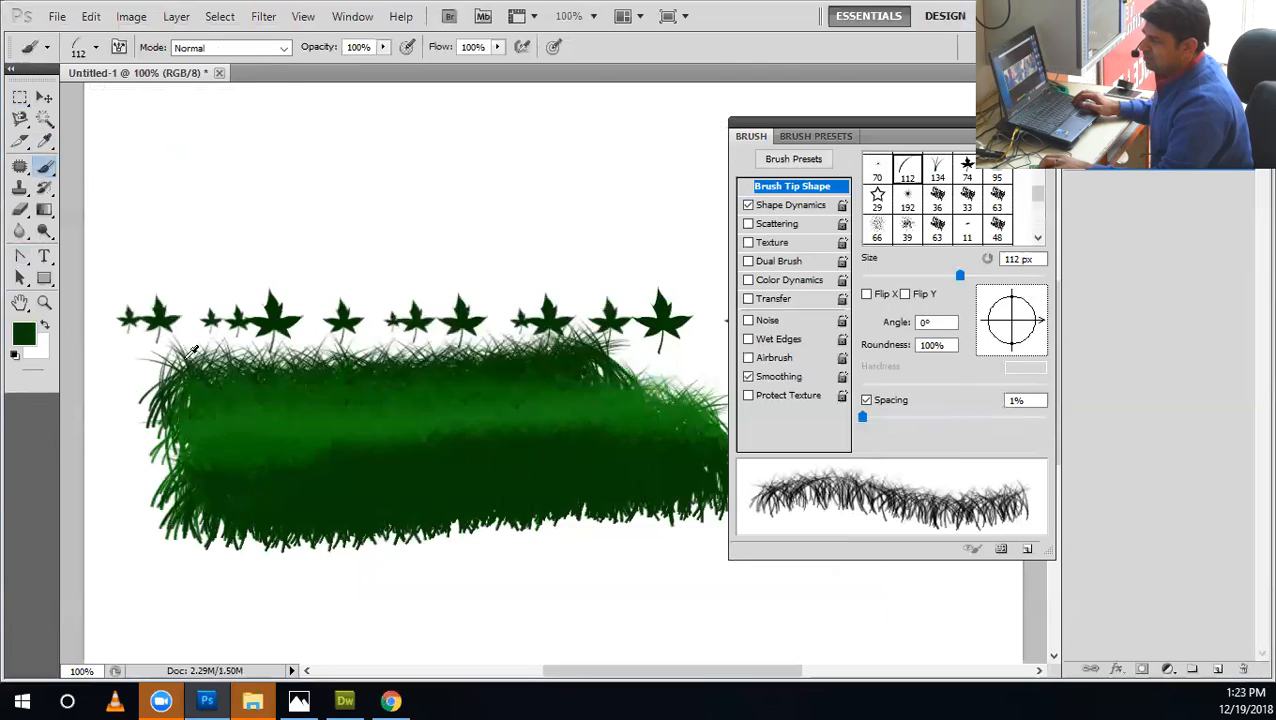
{"action": "left_click", "coordinate": [234, 401]}
{"action": "key", "text": "Return"}
{"action": "mouse_move", "coordinate": [260, 497]}
{"action": "left_mouse_down"}
{"action": "mouse_move", "coordinate": [714, 468]}
{"action": "mouse_move", "coordinate": [241, 522]}
{"action": "left_mouse_up"}
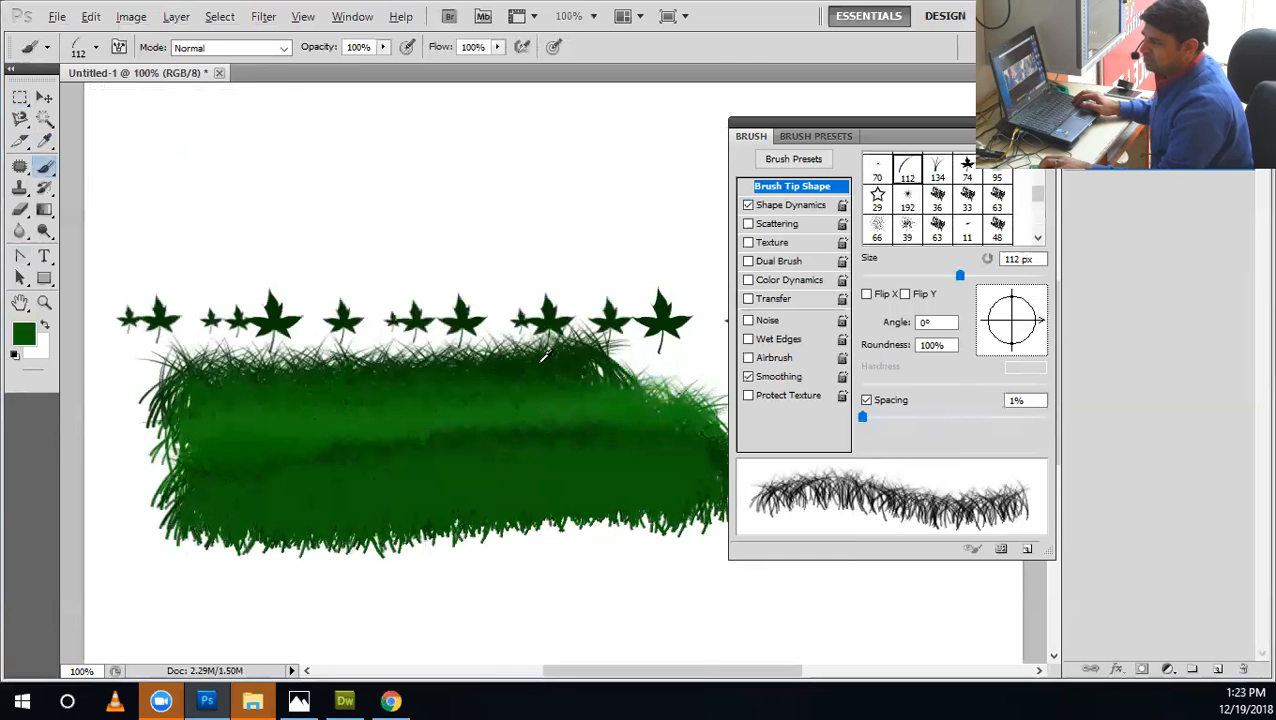
Extend the patch downward and sideways with overlapping grass strokes in alternating darker and lighter greens.
{"action": "mouse_move", "coordinate": [540, 420]}
{"action": "left_mouse_down"}
{"action": "mouse_move", "coordinate": [680, 430]}
{"action": "mouse_move", "coordinate": [452, 432]}
{"action": "left_mouse_up"}
{"action": "mouse_move", "coordinate": [522, 410]}
{"action": "left_mouse_down"}
{"action": "mouse_move", "coordinate": [340, 490]}
{"action": "mouse_move", "coordinate": [638, 535]}
{"action": "left_mouse_up"}
{"action": "mouse_move", "coordinate": [642, 442]}
{"action": "left_mouse_down"}
{"action": "mouse_move", "coordinate": [397, 496]}
{"action": "mouse_move", "coordinate": [312, 448]}
{"action": "left_mouse_up"}
{"action": "mouse_move", "coordinate": [203, 504]}
{"action": "left_mouse_down"}
{"action": "mouse_move", "coordinate": [413, 540]}
{"action": "mouse_move", "coordinate": [834, 512]}
{"action": "mouse_move", "coordinate": [511, 491]}
{"action": "left_mouse_up"}
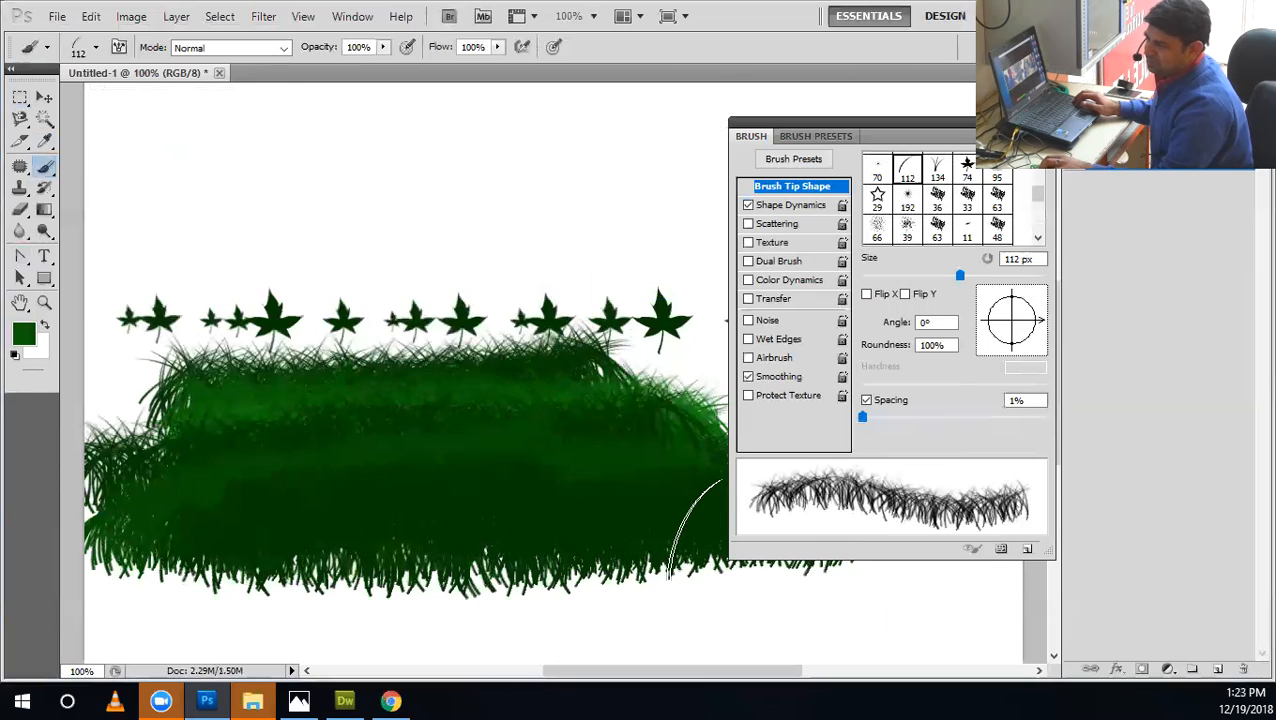
{"action": "left_click_drag", "start_coordinate": [157, 555], "coordinate": [659, 568]}
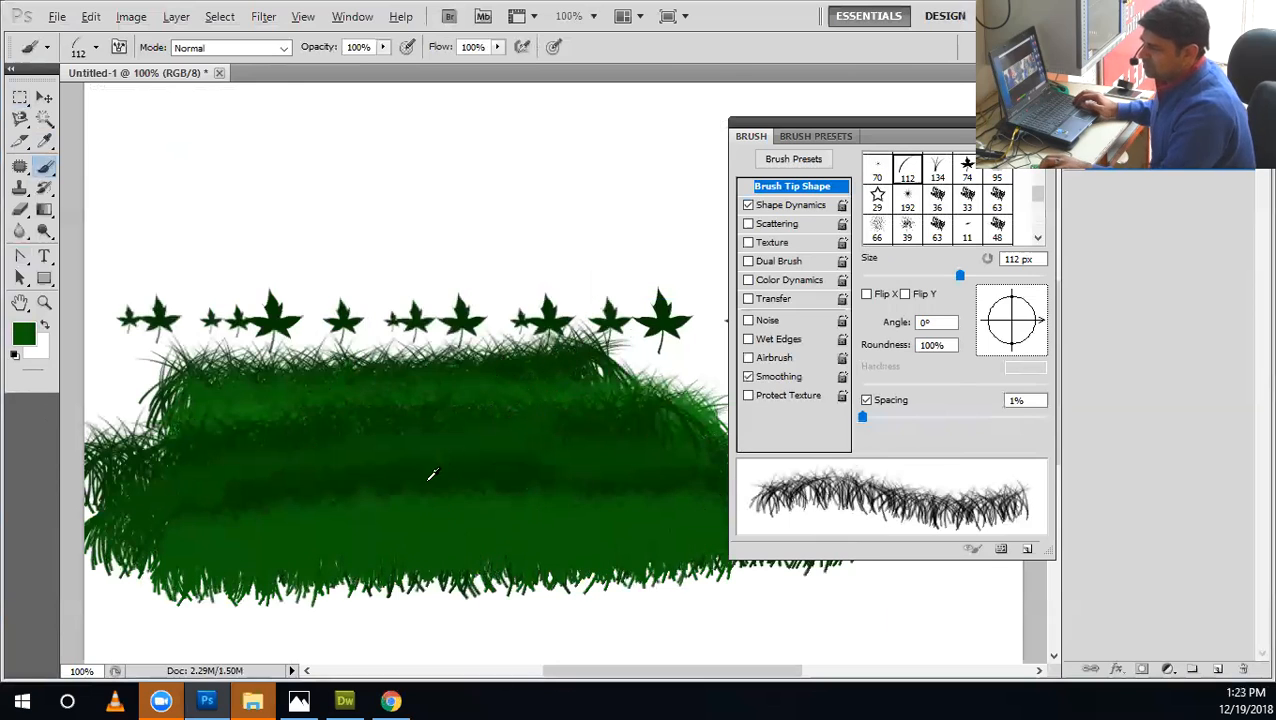
{"action": "left_click_drag", "start_coordinate": [111, 593], "coordinate": [788, 528]}
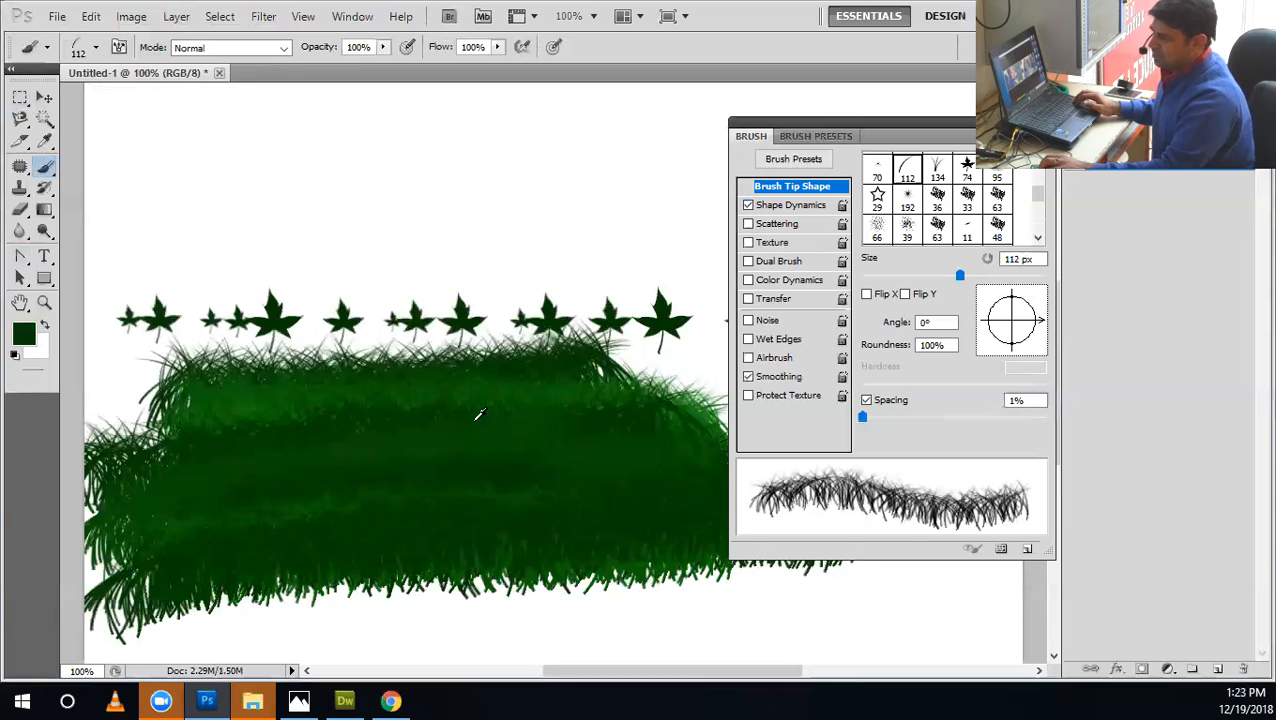
Paint translucent grass strokes over the patch's edges and interior at 30% opacity, followed by more strokes at 70% opacity.
{"action": "key", "text": "3"}
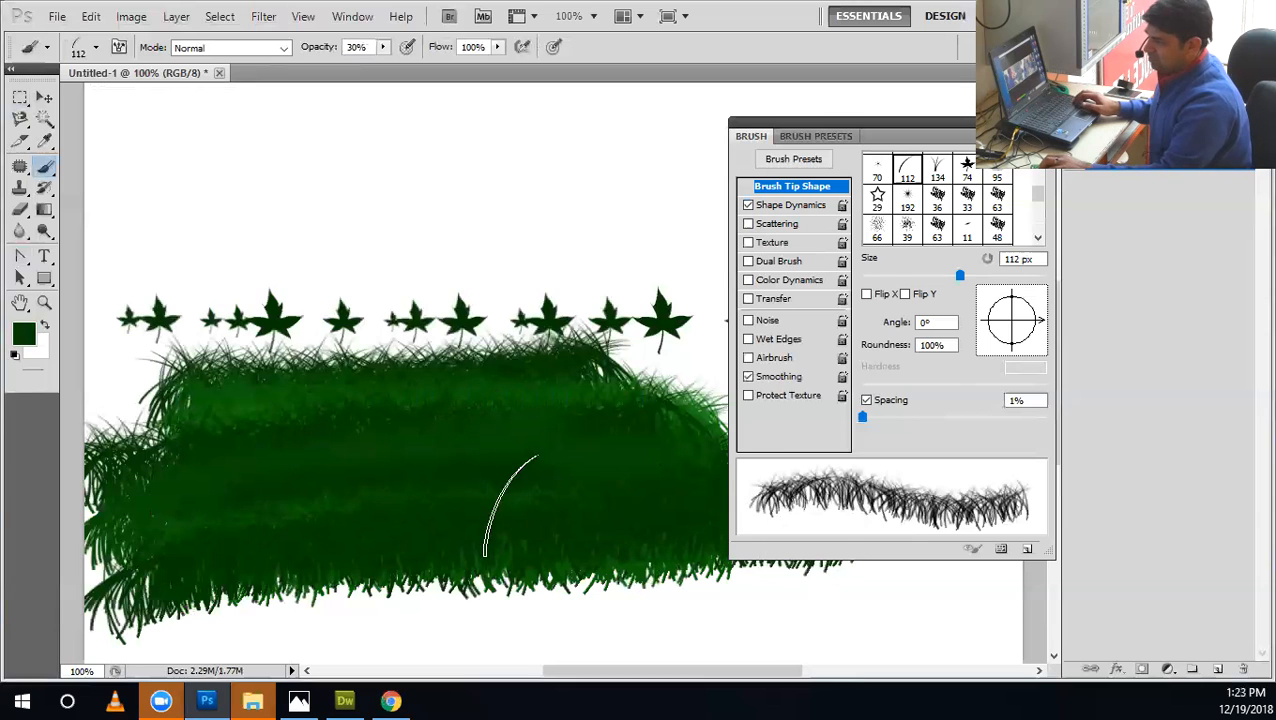
{"action": "left_click_drag", "start_coordinate": [512, 575], "coordinate": [382, 502]}
{"action": "mouse_move", "coordinate": [292, 386]}
{"action": "left_mouse_down"}
{"action": "mouse_move", "coordinate": [467, 364]}
{"action": "mouse_move", "coordinate": [453, 379]}
{"action": "left_mouse_up"}
{"action": "key", "text": "7"}
{"action": "mouse_move", "coordinate": [262, 328]}
{"action": "left_mouse_down"}
{"action": "mouse_move", "coordinate": [478, 416]}
{"action": "mouse_move", "coordinate": [421, 524]}
{"action": "mouse_move", "coordinate": [587, 537]}
{"action": "mouse_move", "coordinate": [399, 427]}
{"action": "mouse_move", "coordinate": [308, 421]}
{"action": "mouse_move", "coordinate": [255, 500]}
{"action": "left_mouse_up"}
Set the brush opacity to 80% and paint dark green grass over the middle of the patch.
{"action": "key", "text": "8"}
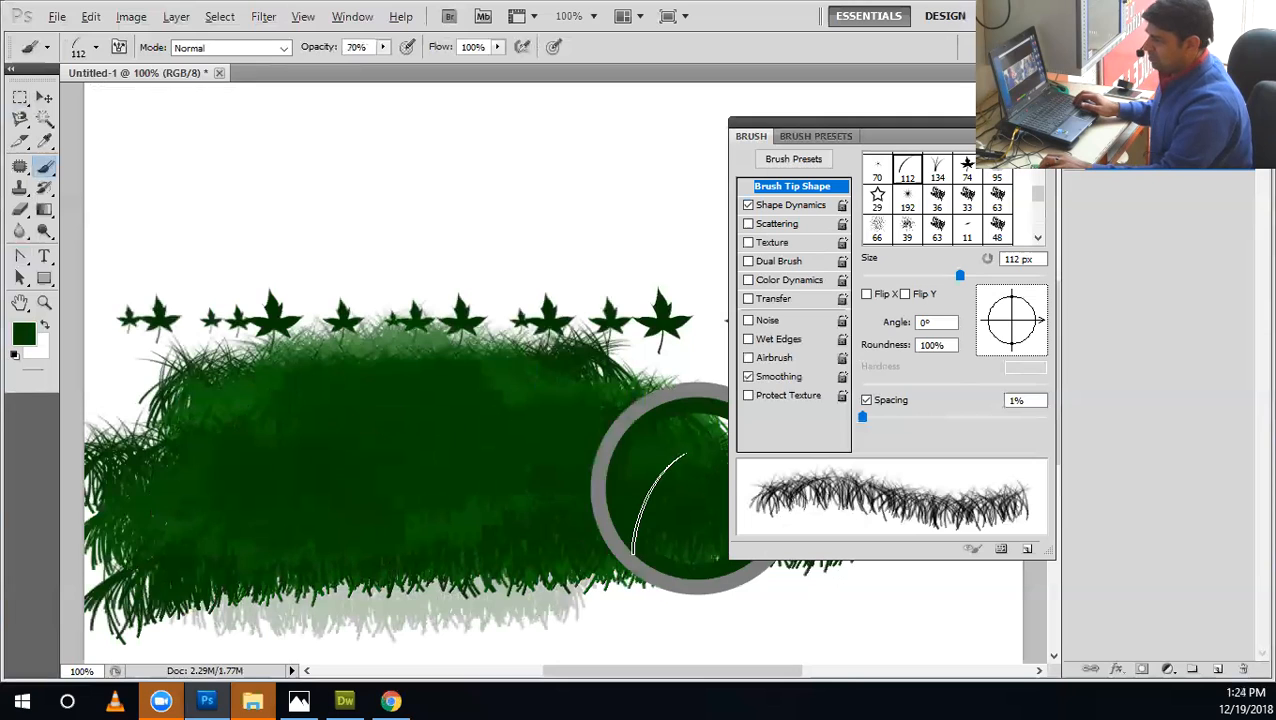
{"action": "mouse_move", "coordinate": [314, 445]}
{"action": "left_mouse_down"}
{"action": "mouse_move", "coordinate": [496, 512]}
{"action": "mouse_move", "coordinate": [632, 497]}
{"action": "left_mouse_up"}
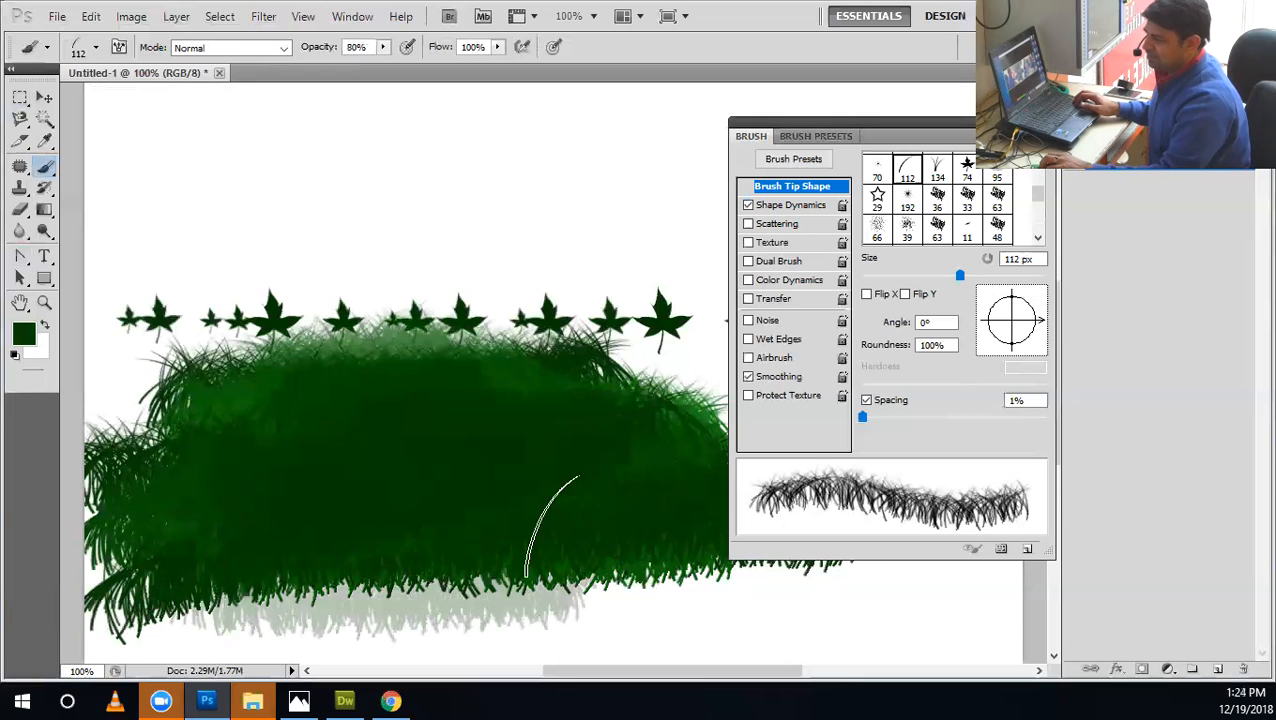
{"action": "mouse_move", "coordinate": [503, 397]}
{"action": "left_mouse_down"}
{"action": "mouse_move", "coordinate": [305, 436]}
{"action": "mouse_move", "coordinate": [366, 432]}
{"action": "mouse_move", "coordinate": [490, 513]}
{"action": "mouse_move", "coordinate": [556, 479]}
{"action": "mouse_move", "coordinate": [484, 516]}
{"action": "left_mouse_up"}
{"action": "left_click", "coordinate": [483, 519], "text": "alt"}
{"action": "mouse_move", "coordinate": [418, 490]}
{"action": "left_mouse_down"}
{"action": "mouse_move", "coordinate": [481, 476]}
{"action": "mouse_move", "coordinate": [558, 490]}
{"action": "mouse_move", "coordinate": [387, 444]}
{"action": "mouse_move", "coordinate": [500, 405]}
{"action": "left_mouse_up"}
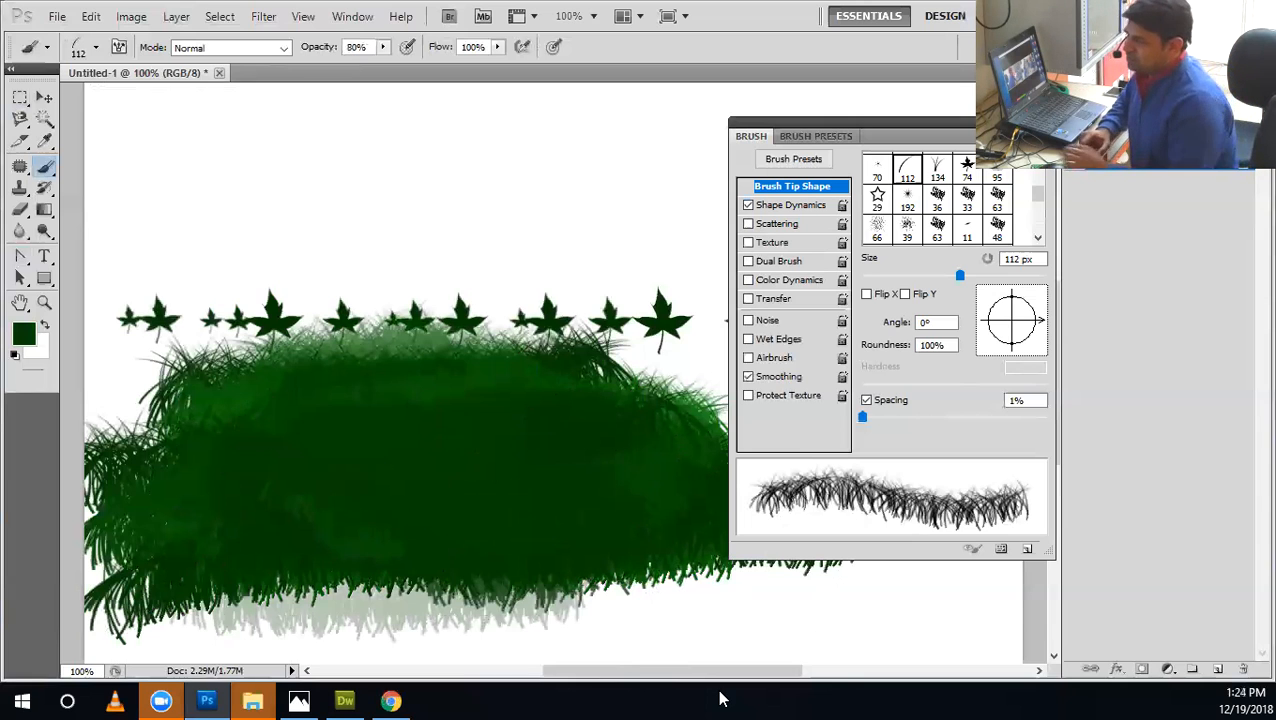
Try a band of grass above the leaves at 80% opacity and again at 100%, undoing each one.
{"action": "left_click_drag", "start_coordinate": [164, 244], "coordinate": [723, 162]}
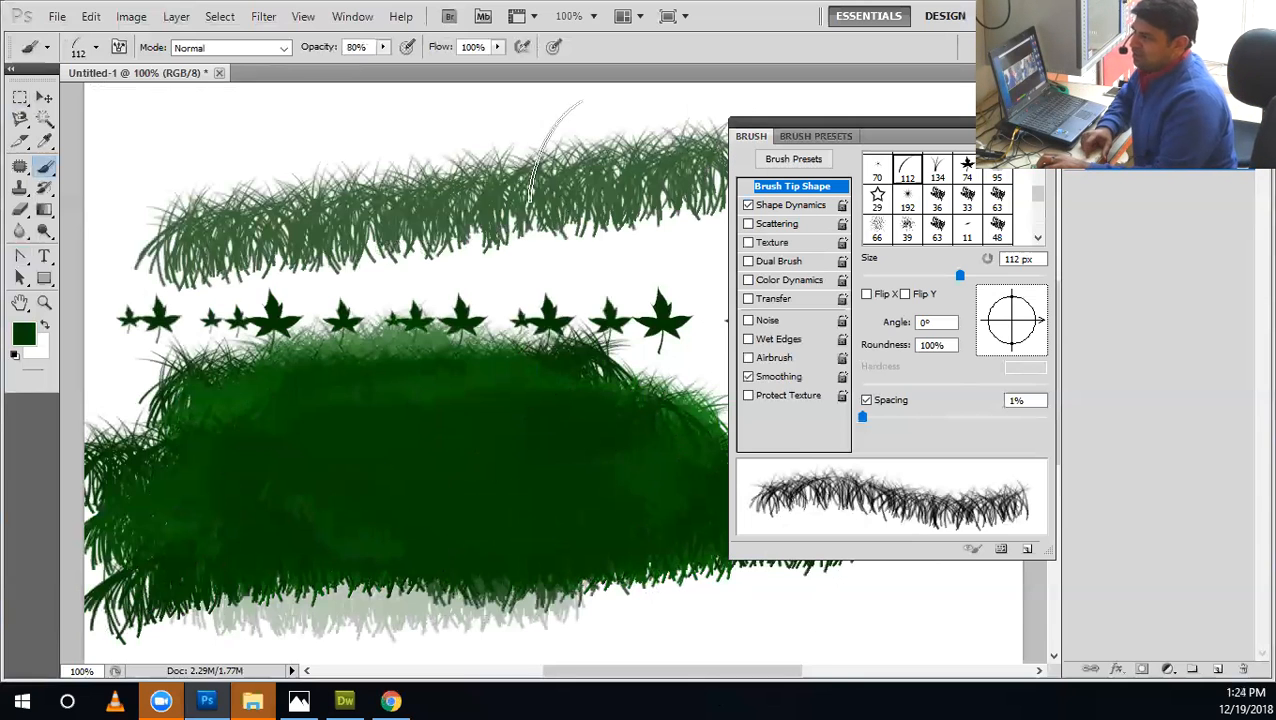
{"action": "key", "text": "0"}
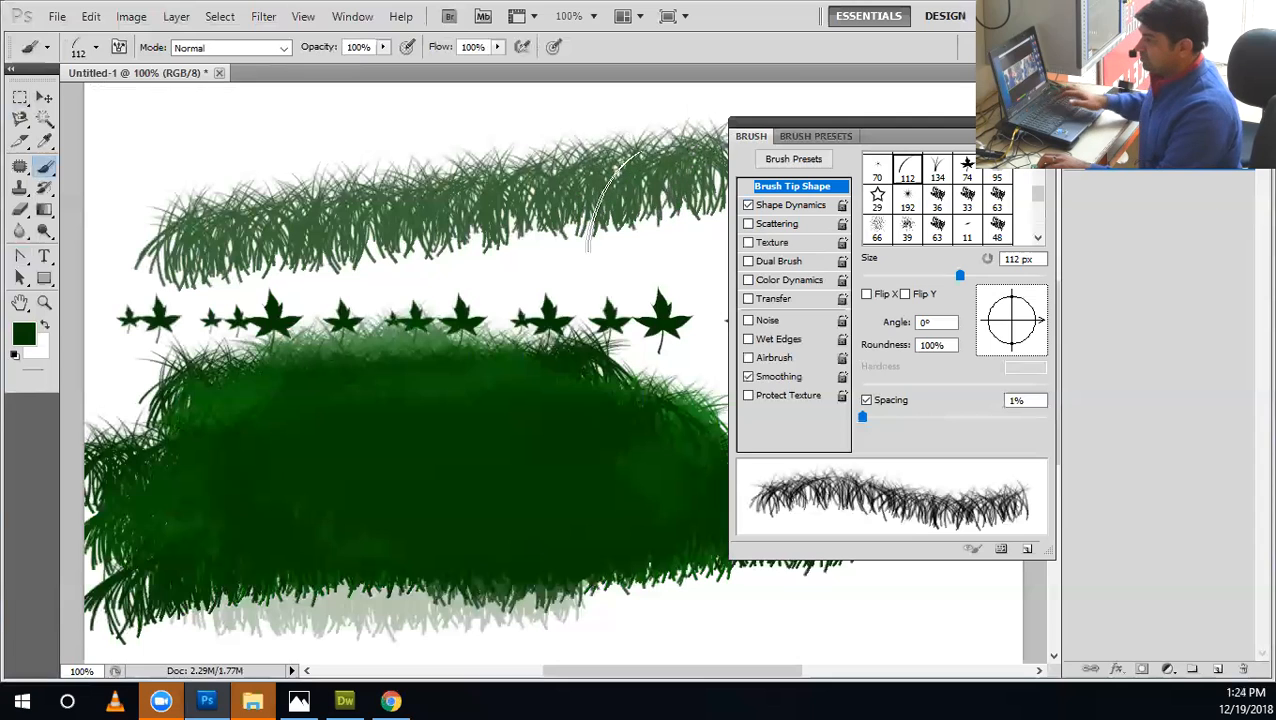
{"action": "key", "text": "ctrl+alt+z"}
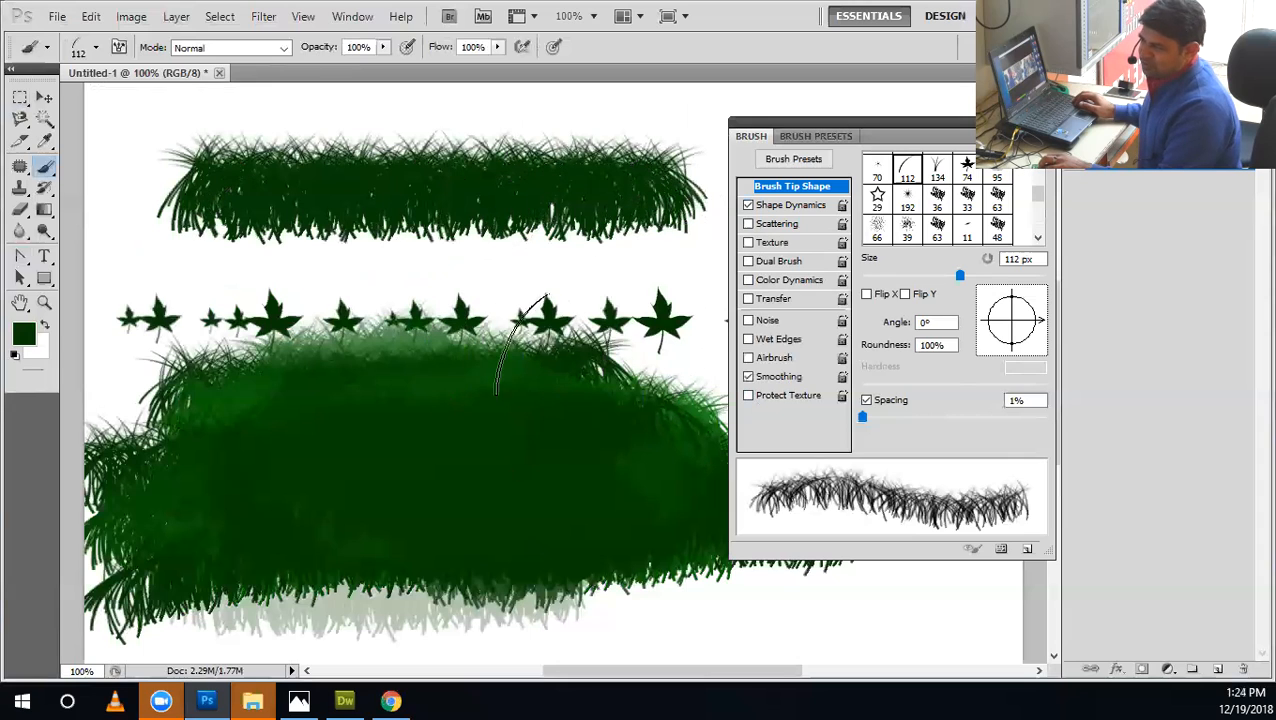
{"action": "key", "text": "ctrl+z"}
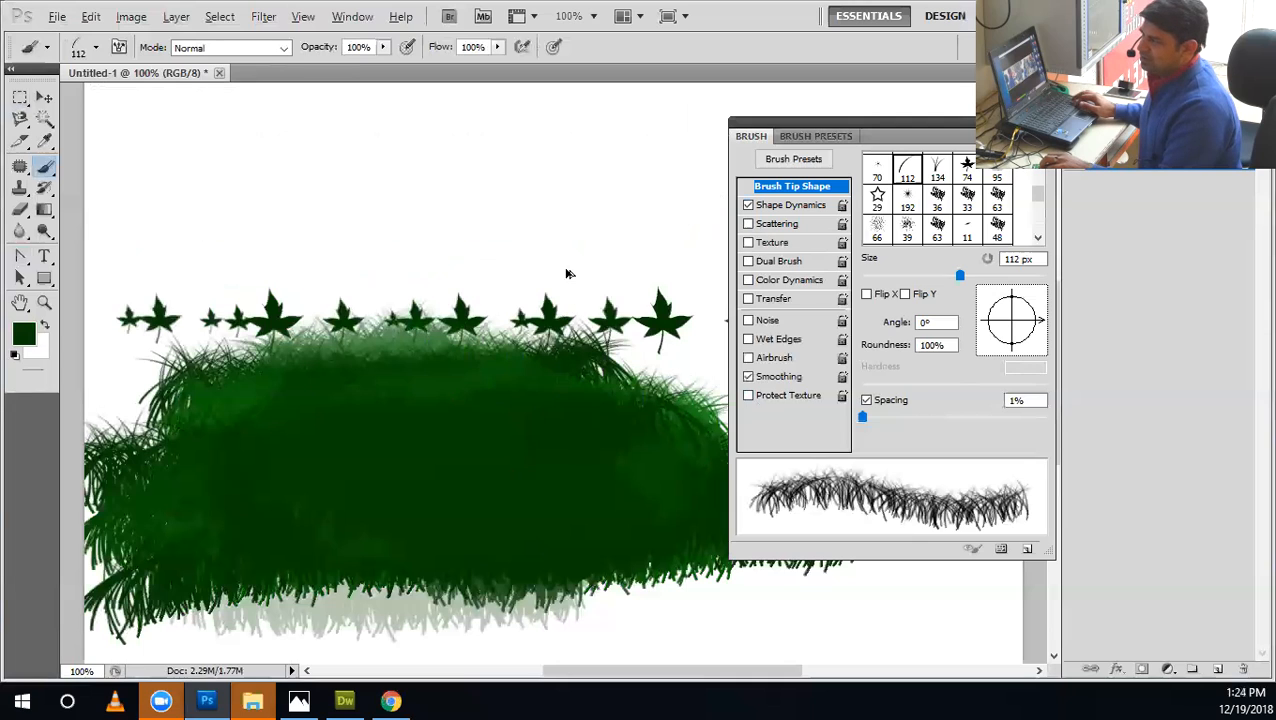
Step back through the history to remove the translucent strokes and the most recent grass bands.
{"action": "key", "text": "ctrl+alt+z"}
{"action": "key", "text": "ctrl+alt+z"}
{"action": "key", "text": "ctrl+alt+z"}
{"action": "key", "text": "ctrl+alt+z"}
{"action": "key", "text": "ctrl+alt+z"}
{"action": "key", "text": "ctrl+alt+z"}
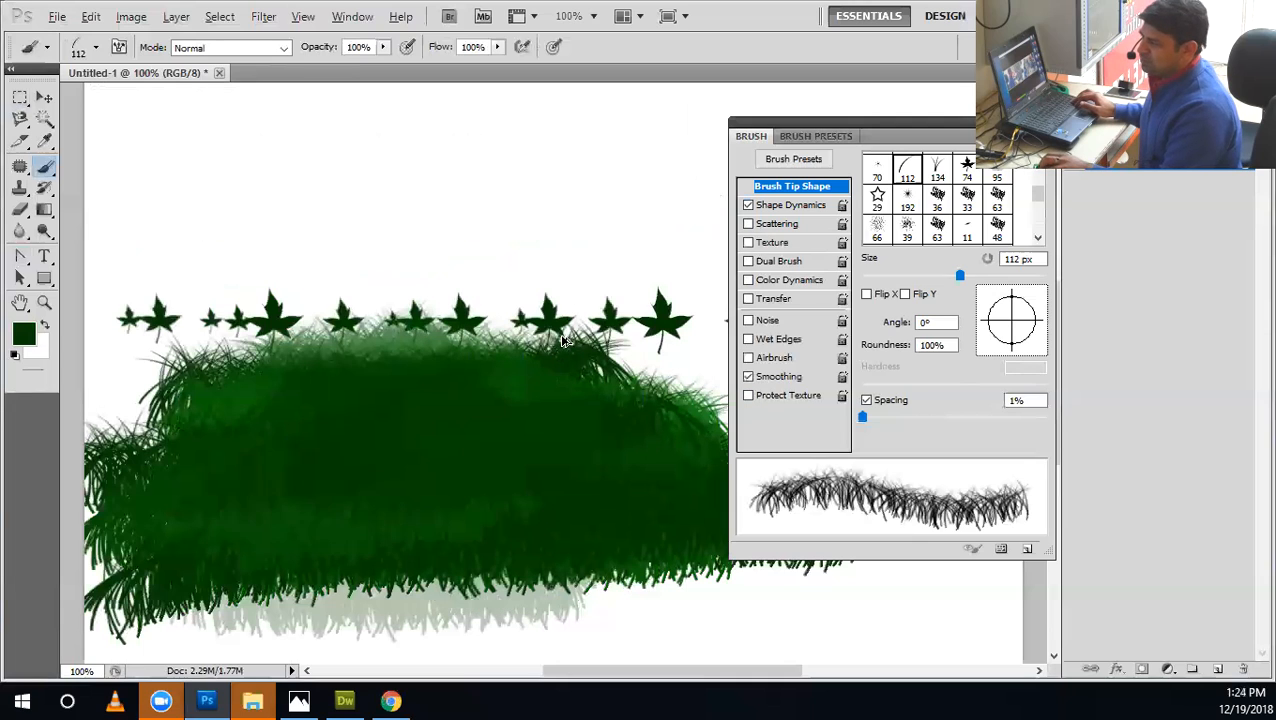
{"action": "key", "text": "ctrl+alt+z"}
{"action": "key", "text": "ctrl+alt+z"}
{"action": "key", "text": "ctrl+alt+z"}
{"action": "key", "text": "ctrl+alt+z"}
{"action": "key", "text": "ctrl+alt+z"}
{"action": "key", "text": "ctrl+alt+z"}
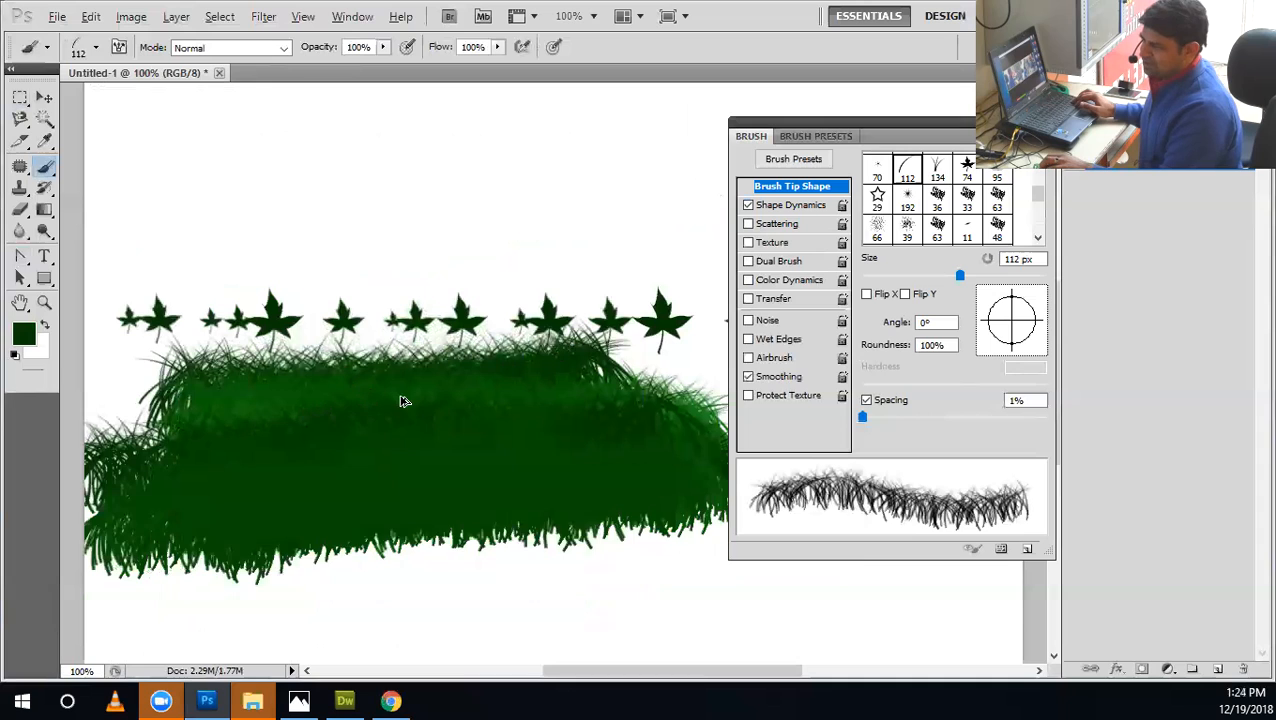
Delete the lower part of the grass patch with a rectangular selection, leaving a straight bottom edge, and deselect.
{"action": "key", "text": "m"}
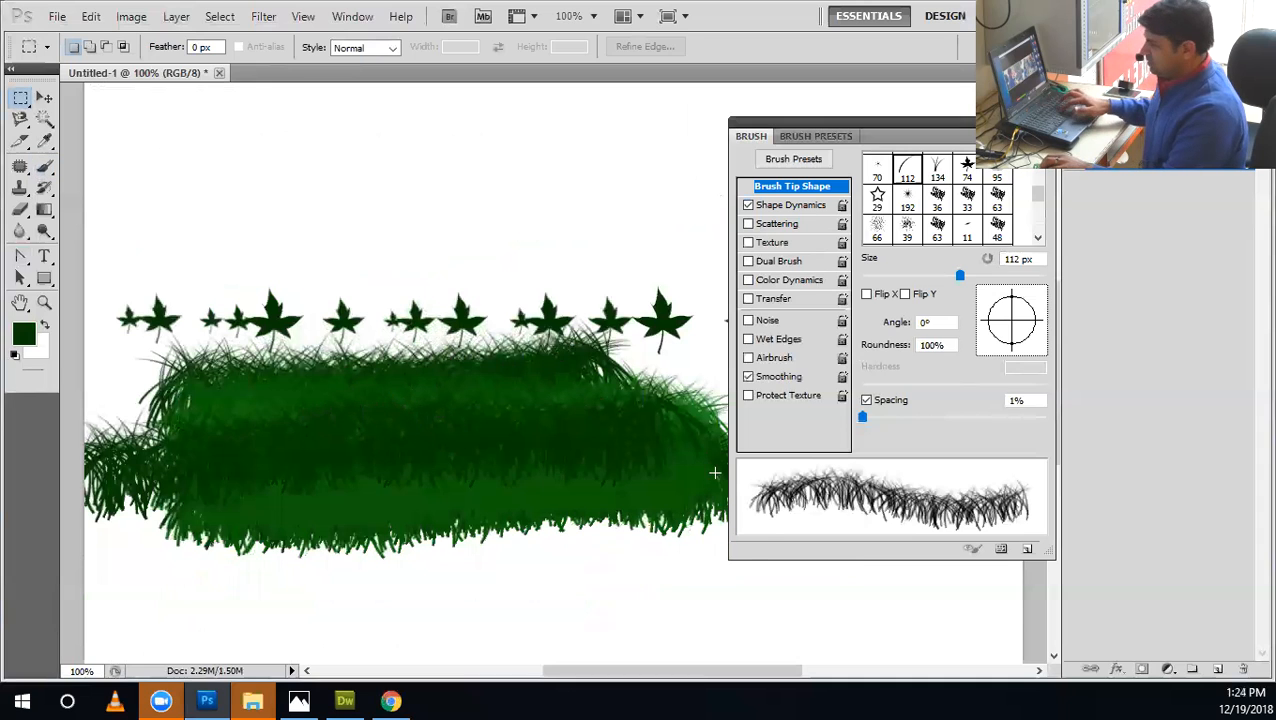
{"action": "left_click_drag", "start_coordinate": [784, 615], "coordinate": [198, 401]}
{"action": "key", "text": "Delete"}
{"action": "left_click_drag", "start_coordinate": [670, 330], "coordinate": [396, 301]}
{"action": "key", "text": "ctrl+d"}
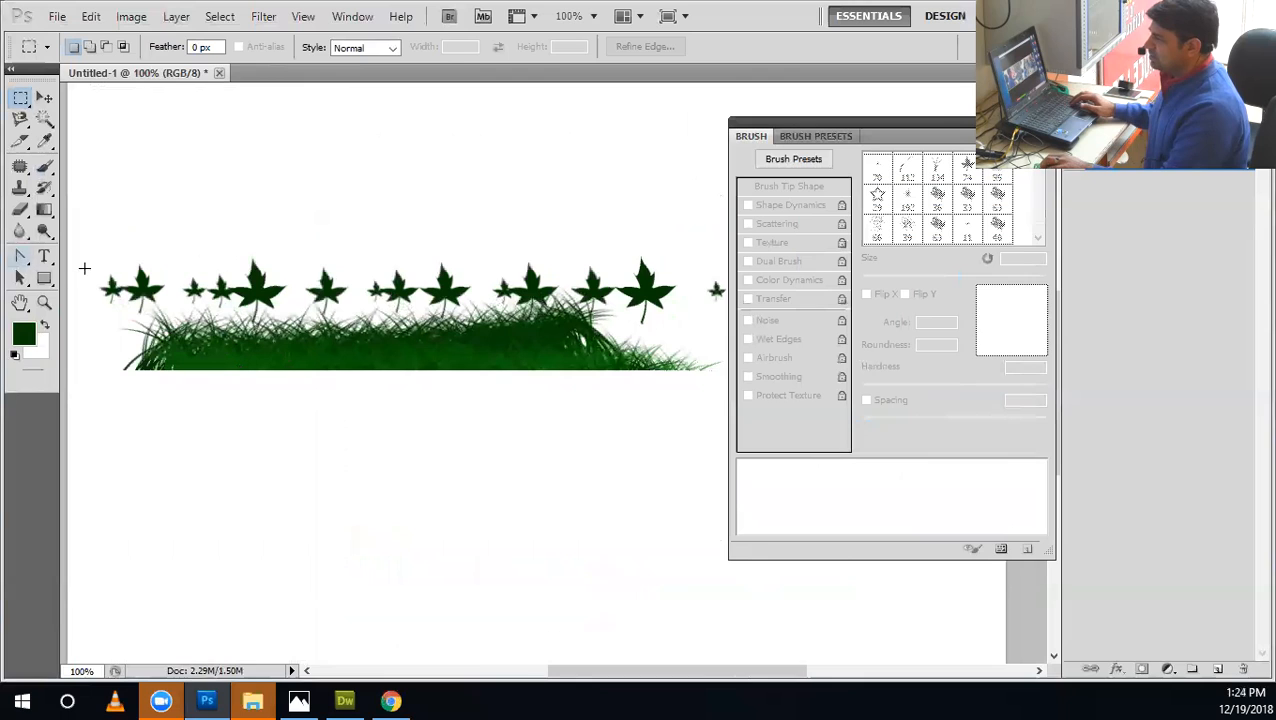
Draw a rounded rectangle with a 10 px radius directly below the grass and fill it with #53d24d.
{"action": "left_click_drag", "start_coordinate": [49, 277], "coordinate": [140, 293]}
{"action": "left_click_drag", "start_coordinate": [117, 360], "coordinate": [691, 560]}
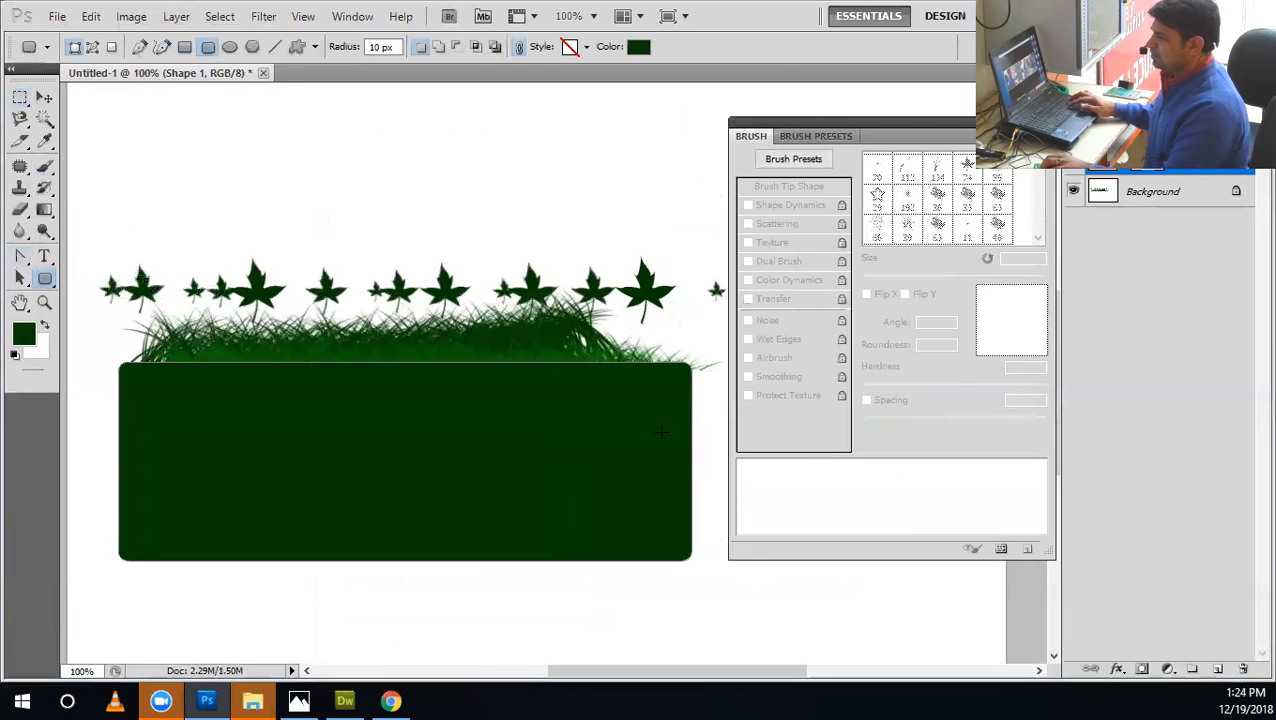
{"action": "double_click", "coordinate": [1103, 158]}
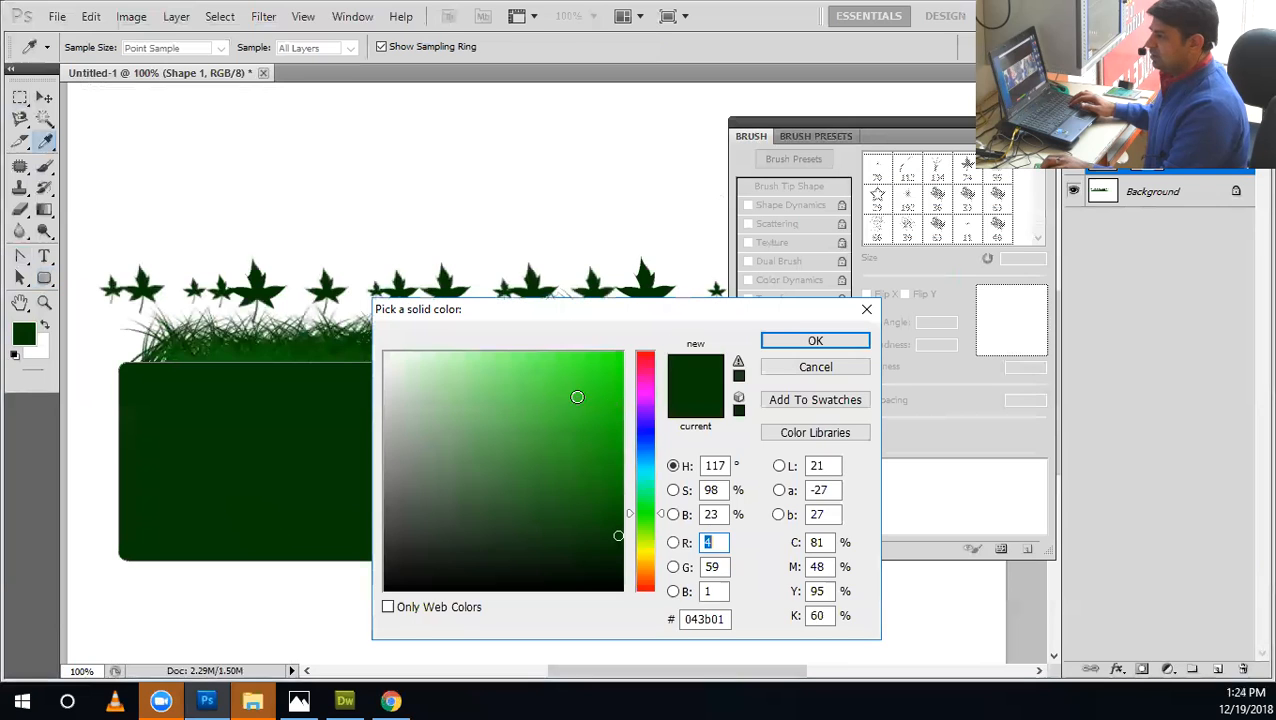
{"action": "left_click", "coordinate": [535, 393]}
{"action": "left_click", "coordinate": [815, 341]}
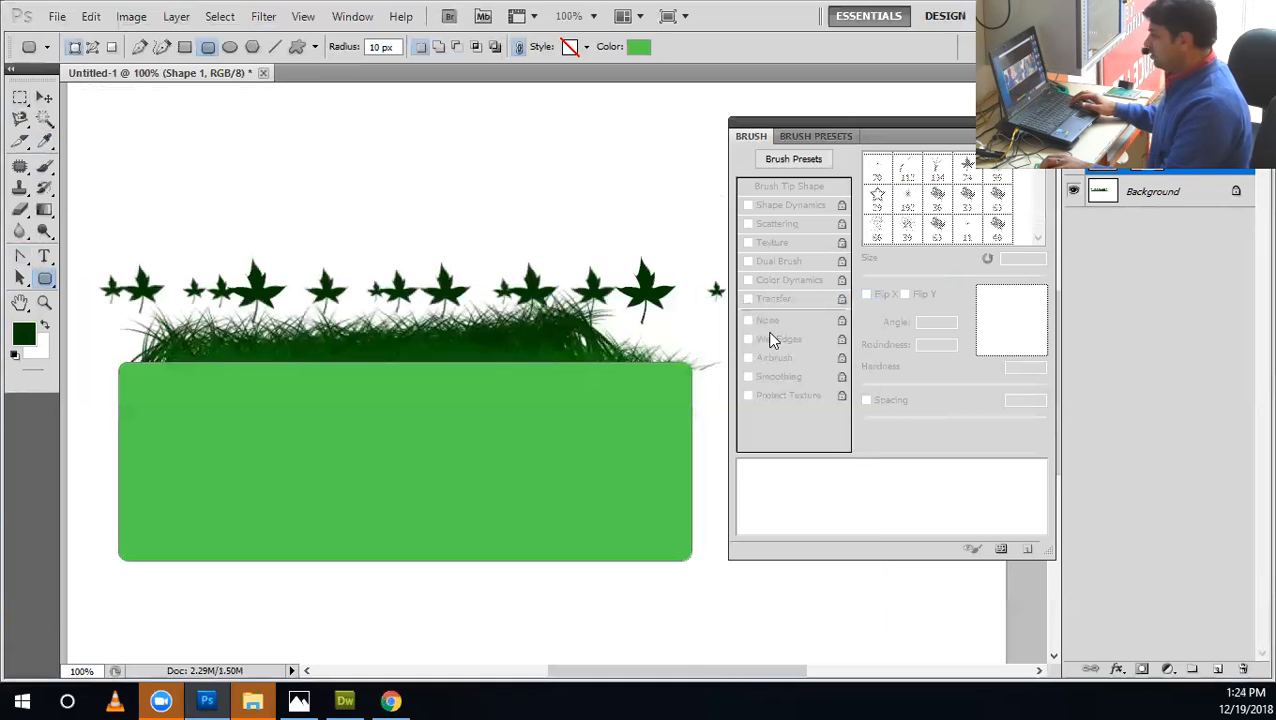
Change the rounded rectangle's fill to a pale greyish green.
{"action": "key", "text": "v"}
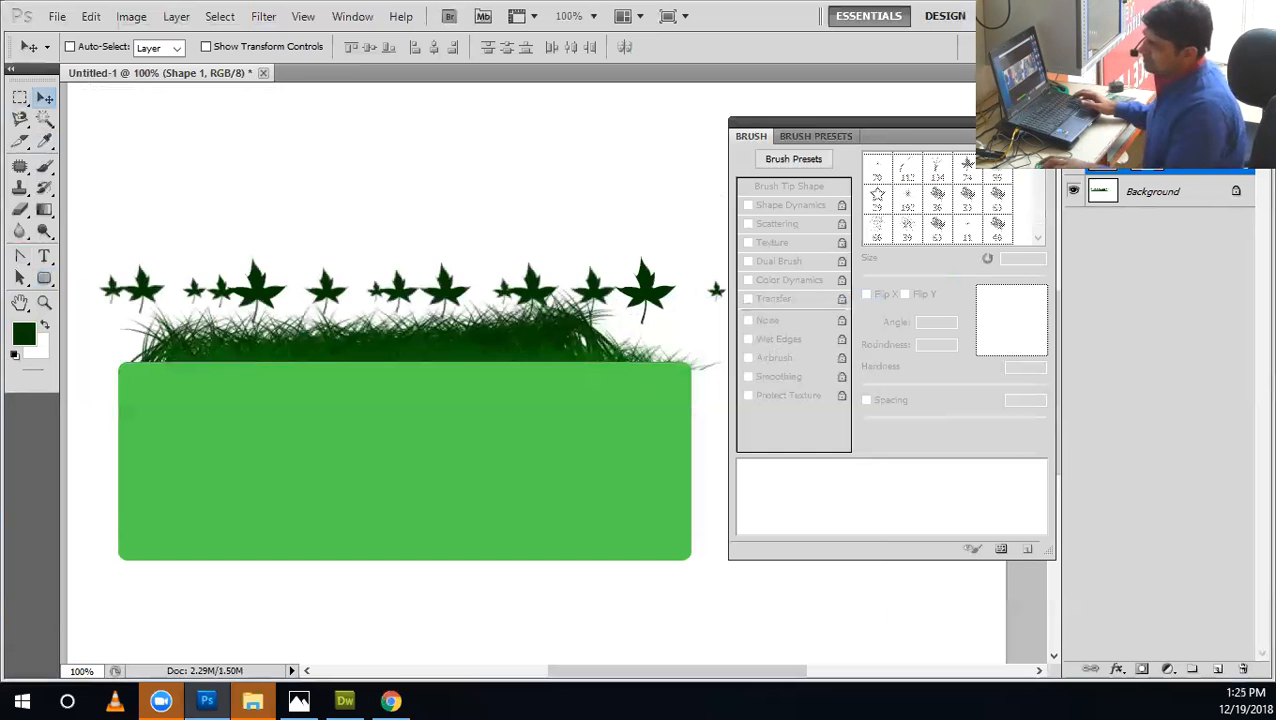
{"action": "double_click", "coordinate": [1103, 158]}
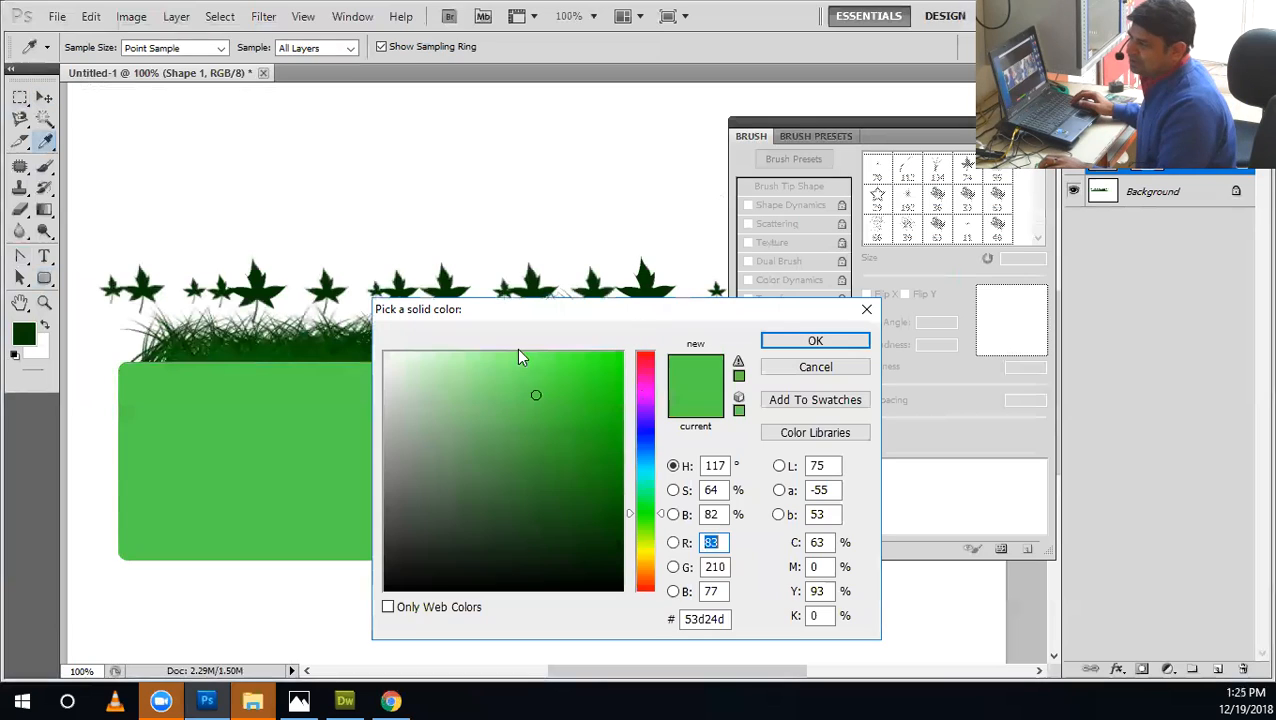
{"action": "left_click", "coordinate": [412, 396]}
{"action": "key", "text": "Return"}
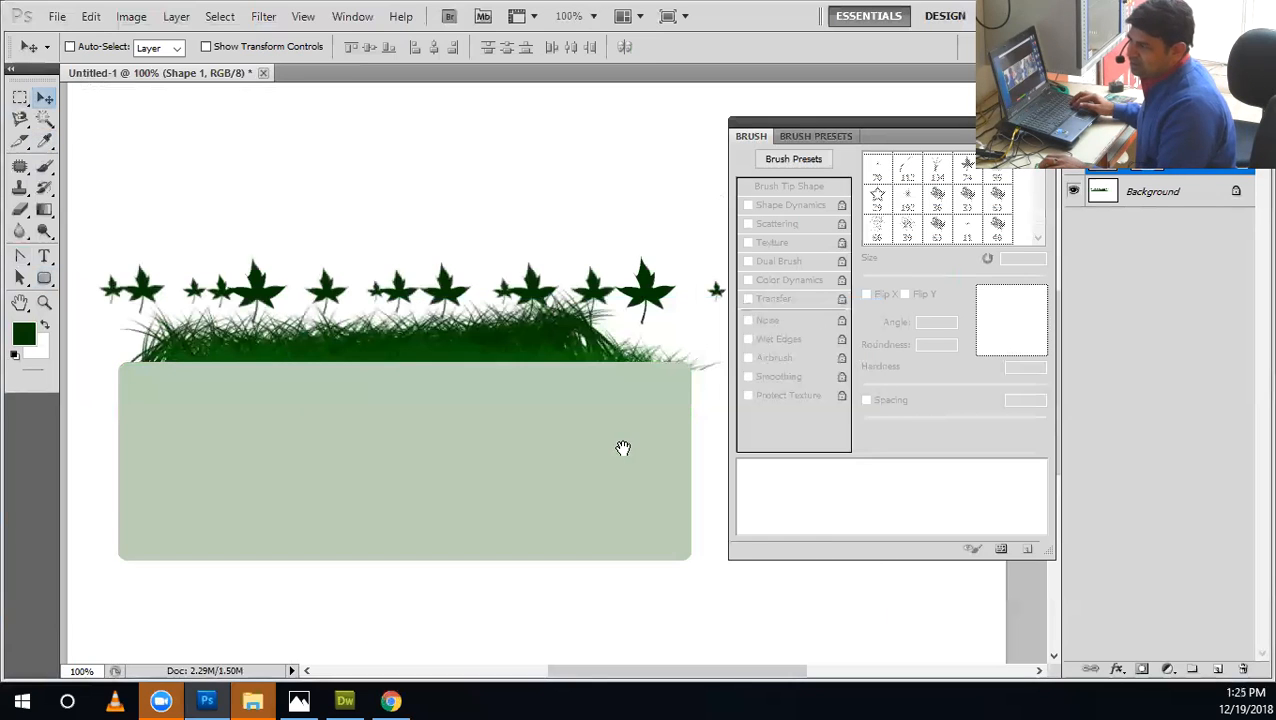
Delete the rounded rectangle's layer and clear all the leaves and grass from the canvas.
{"action": "scroll", "coordinate": [621, 436], "scroll_direction": "down", "scroll_amount": 1}
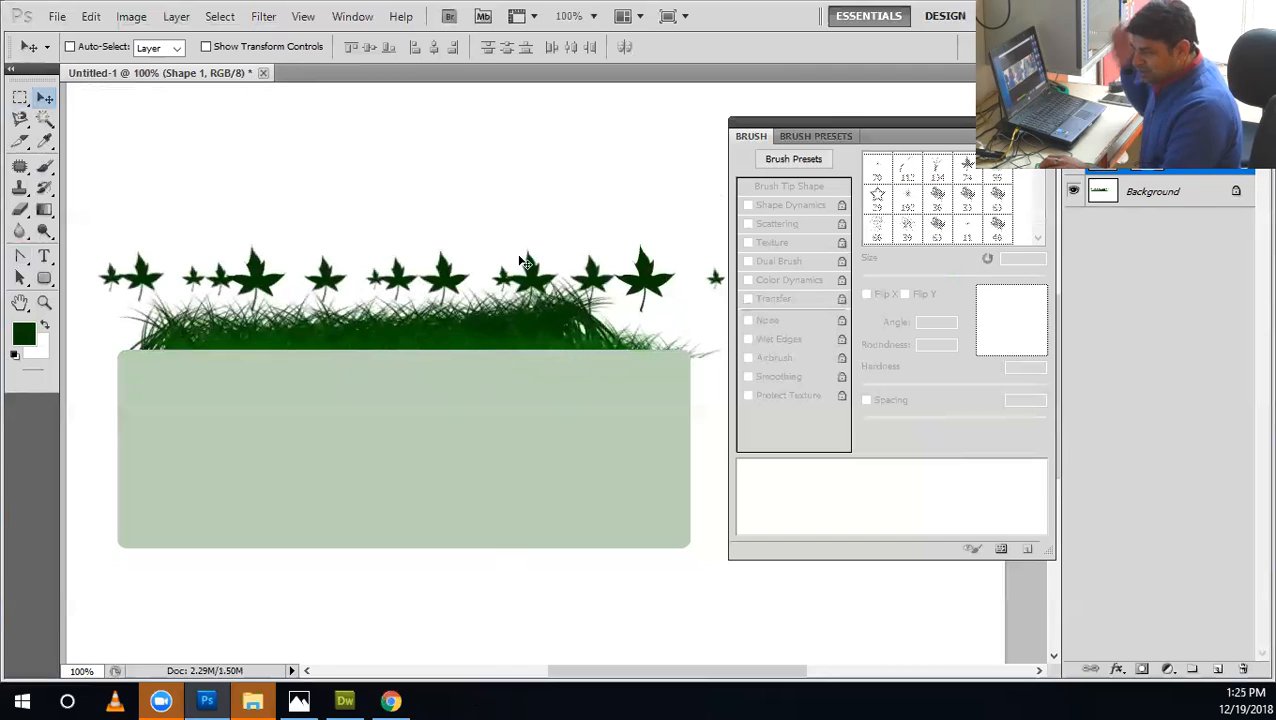
{"action": "left_click_drag", "start_coordinate": [1253, 453], "coordinate": [1243, 668]}
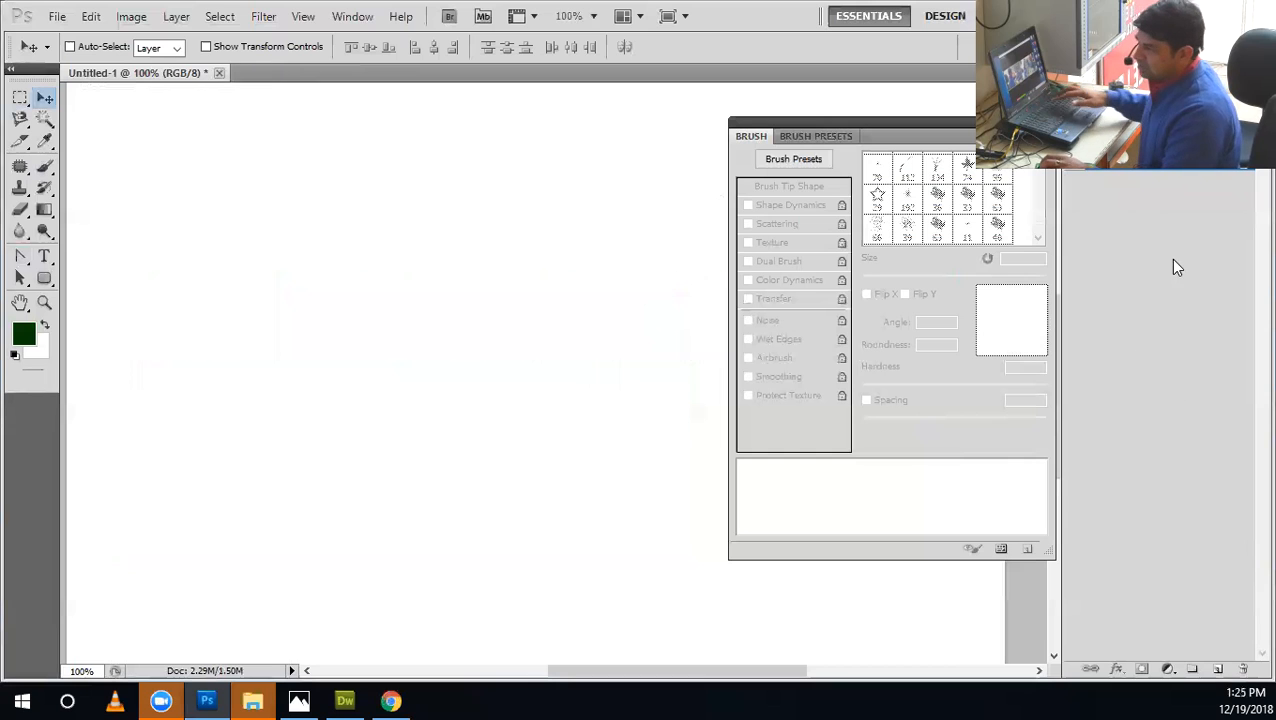
Set the grass brush's size jitter, minimum diameter, angle jitter and roundness jitter to 0%, then paint and undo a test stroke.
{"action": "left_click", "coordinate": [44, 167]}
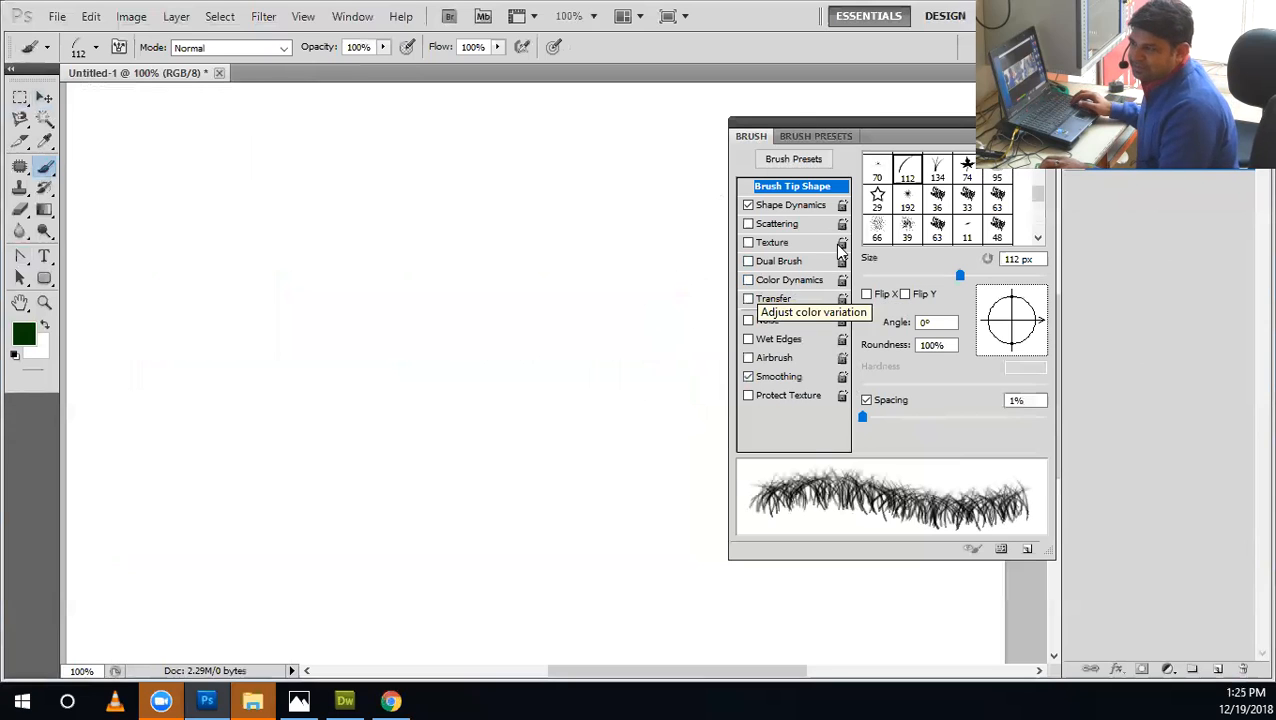
{"action": "left_click", "coordinate": [800, 206]}
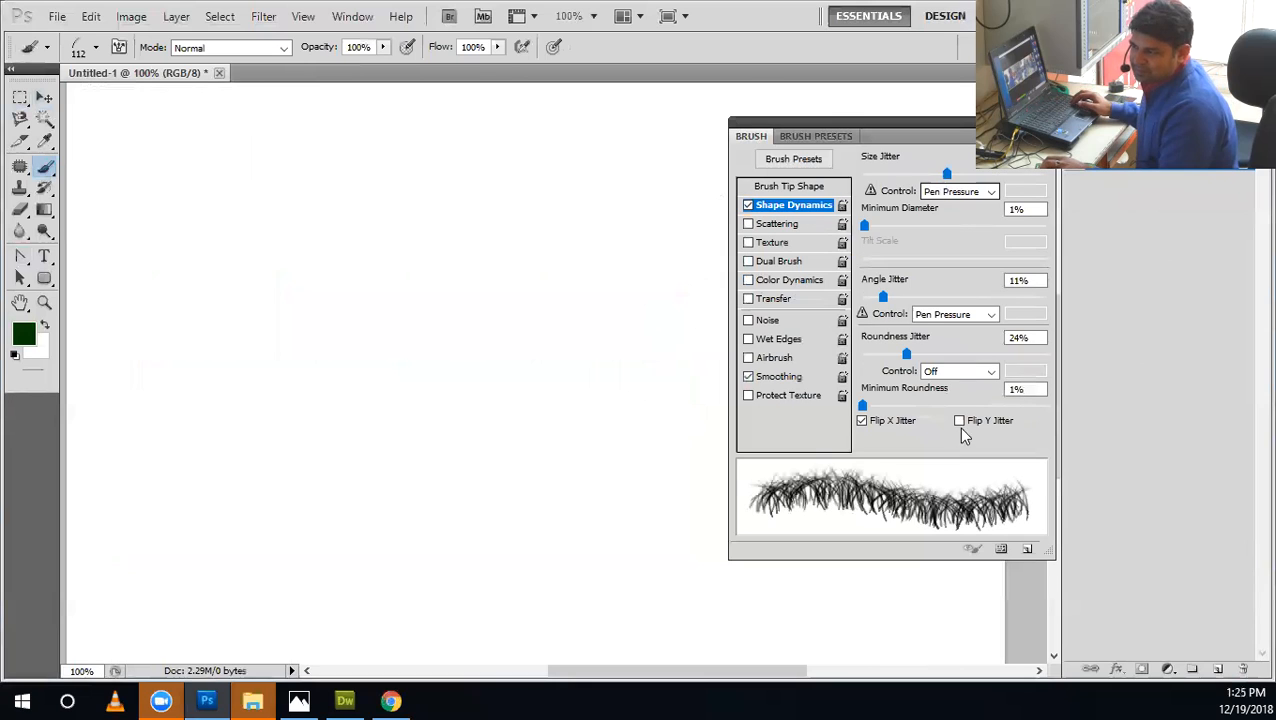
{"action": "left_click_drag", "start_coordinate": [905, 354], "coordinate": [862, 354]}
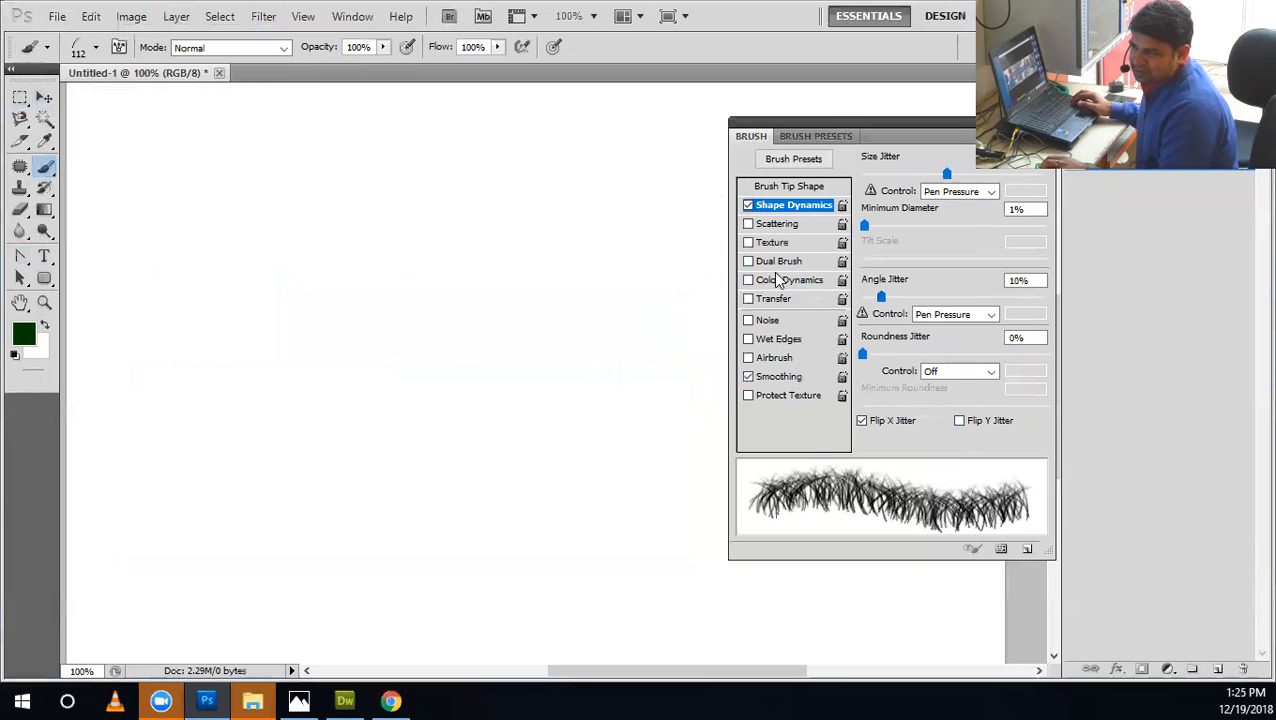
{"action": "left_click_drag", "start_coordinate": [881, 296], "coordinate": [777, 275]}
{"action": "left_click_drag", "start_coordinate": [865, 225], "coordinate": [803, 219]}
{"action": "left_click_drag", "start_coordinate": [887, 174], "coordinate": [788, 175]}
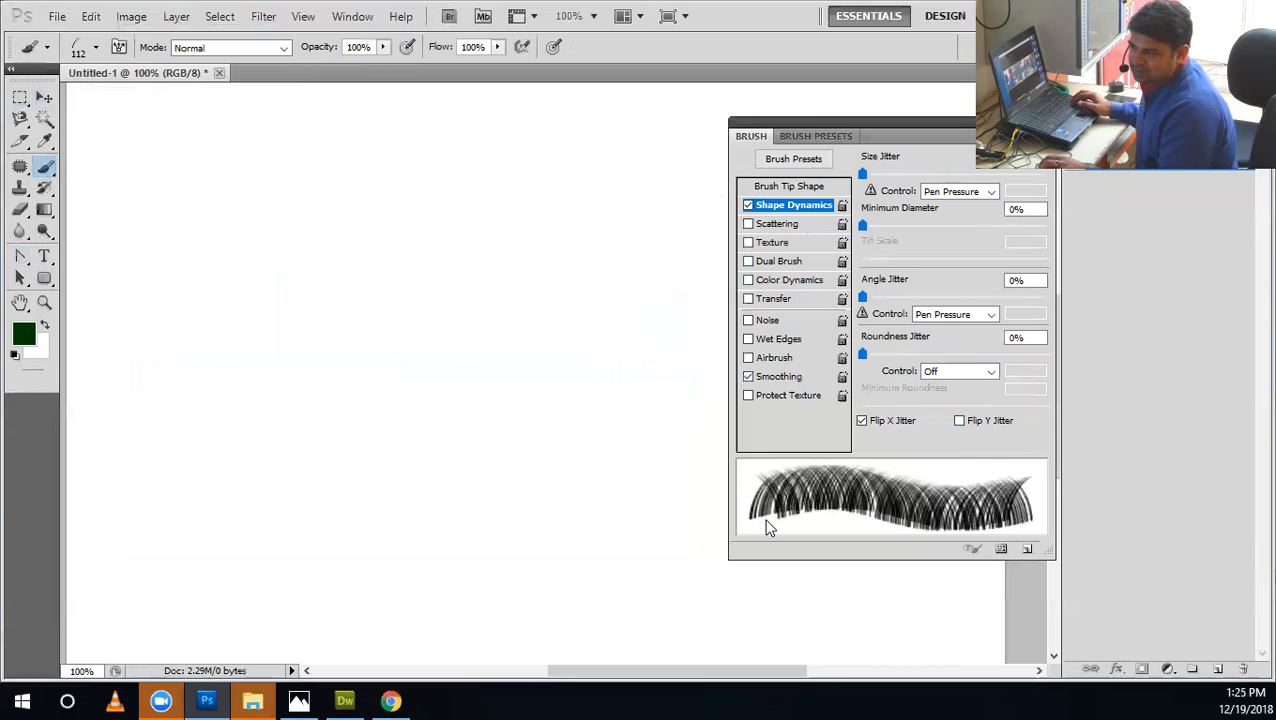
{"action": "mouse_move", "coordinate": [675, 285]}
{"action": "left_mouse_down"}
{"action": "mouse_move", "coordinate": [250, 330]}
{"action": "mouse_move", "coordinate": [90, 440]}
{"action": "left_mouse_up"}
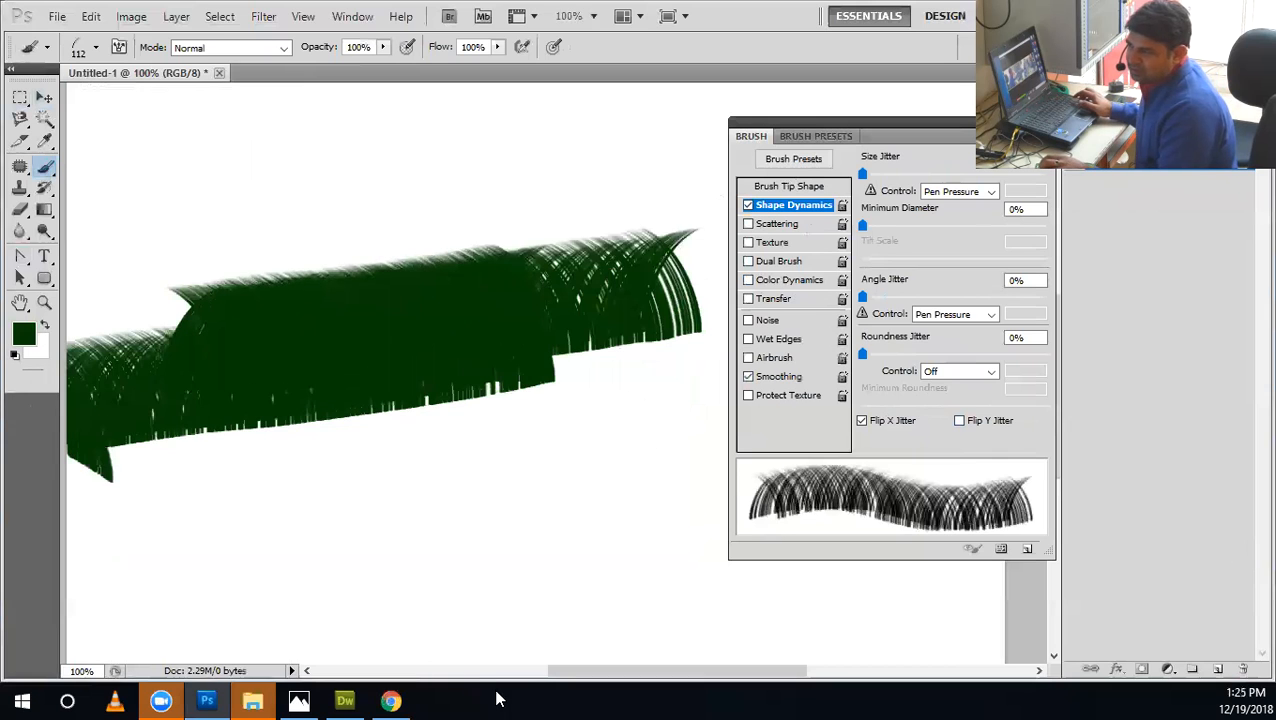
{"action": "key", "text": "ctrl+z"}
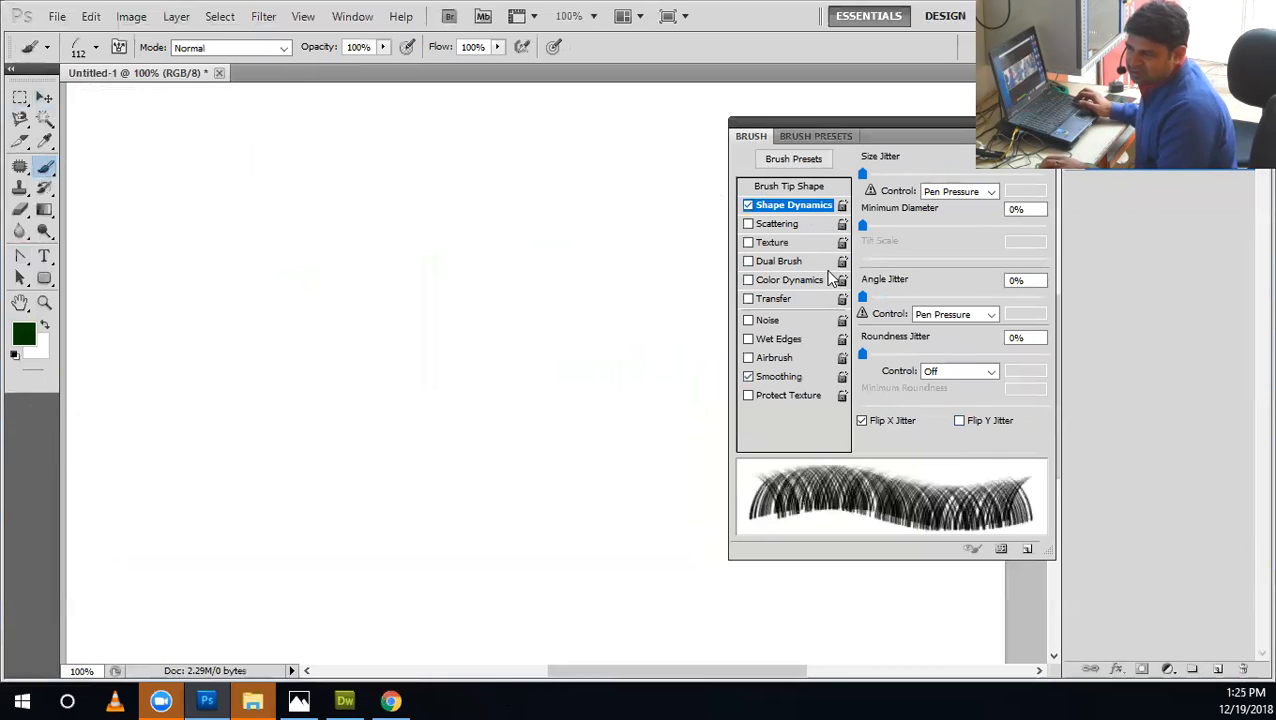
Try 10% spacing for the grass brush tip and return to its Shape Dynamics settings.
{"action": "left_click", "coordinate": [789, 187]}
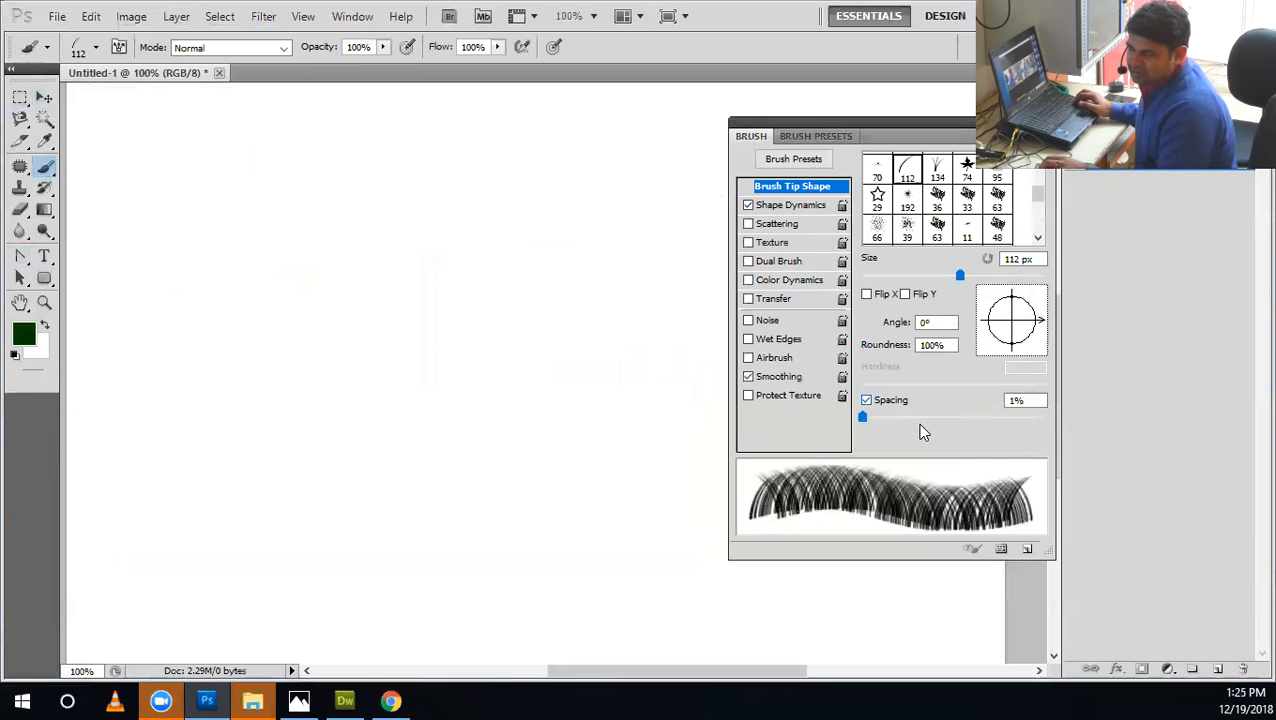
{"action": "left_click", "coordinate": [790, 205]}
{"action": "left_click", "coordinate": [821, 186]}
{"action": "mouse_move", "coordinate": [864, 417]}
{"action": "left_mouse_down"}
{"action": "mouse_move", "coordinate": [958, 415]}
{"action": "mouse_move", "coordinate": [880, 418]}
{"action": "left_mouse_up"}
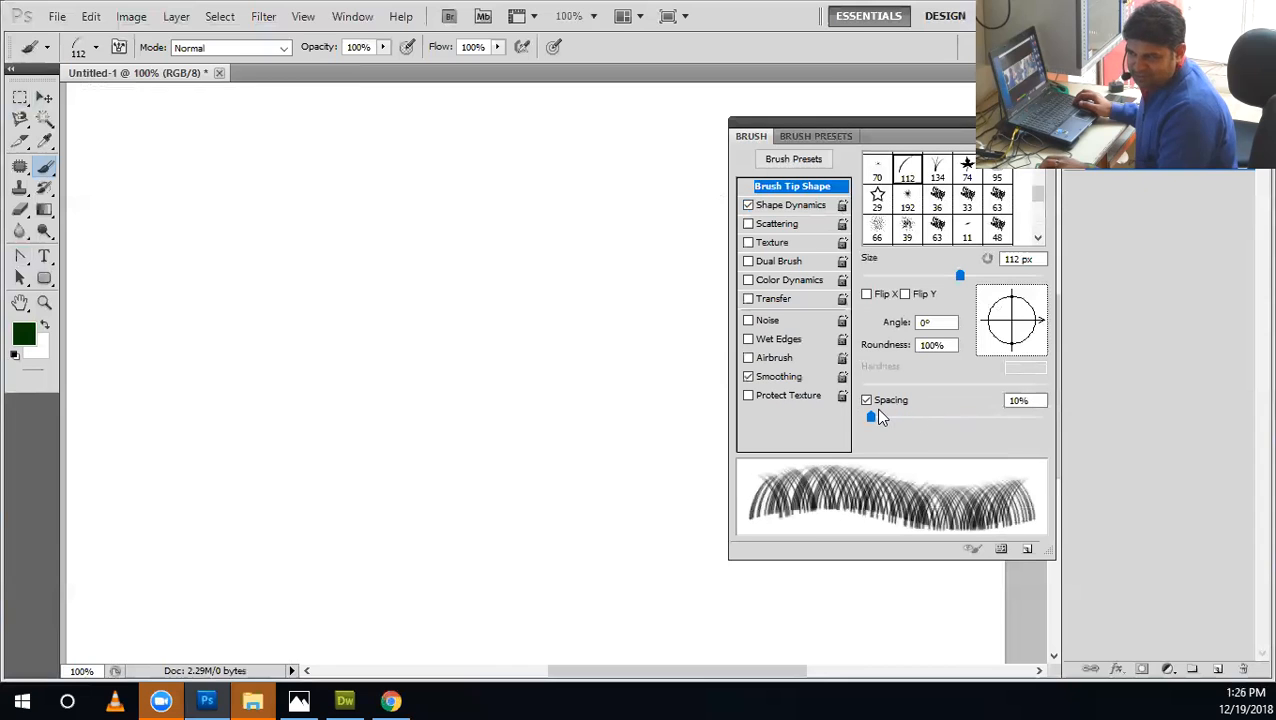
{"action": "left_click", "coordinate": [790, 205]}
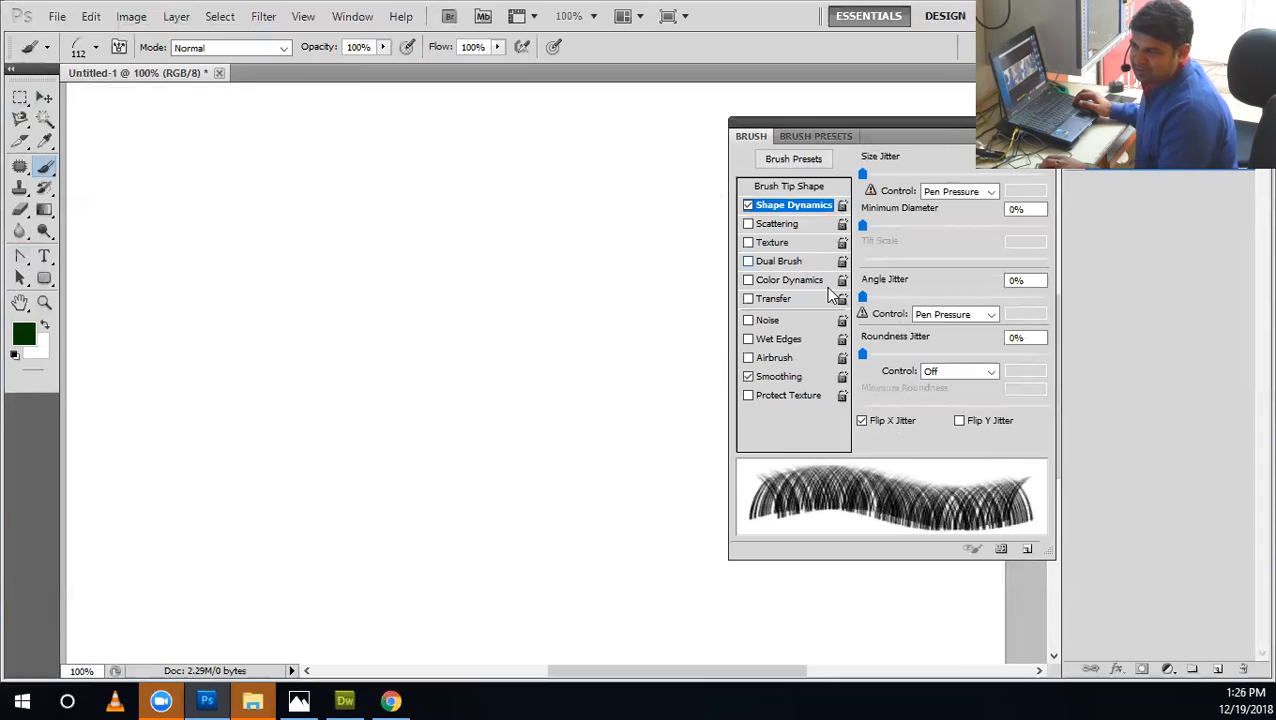
Enlarge the brush preset picker and choose the hard round brush with 100% hardness.
{"action": "left_click", "coordinate": [96, 50]}
{"action": "left_click_drag", "start_coordinate": [217, 229], "coordinate": [218, 161]}
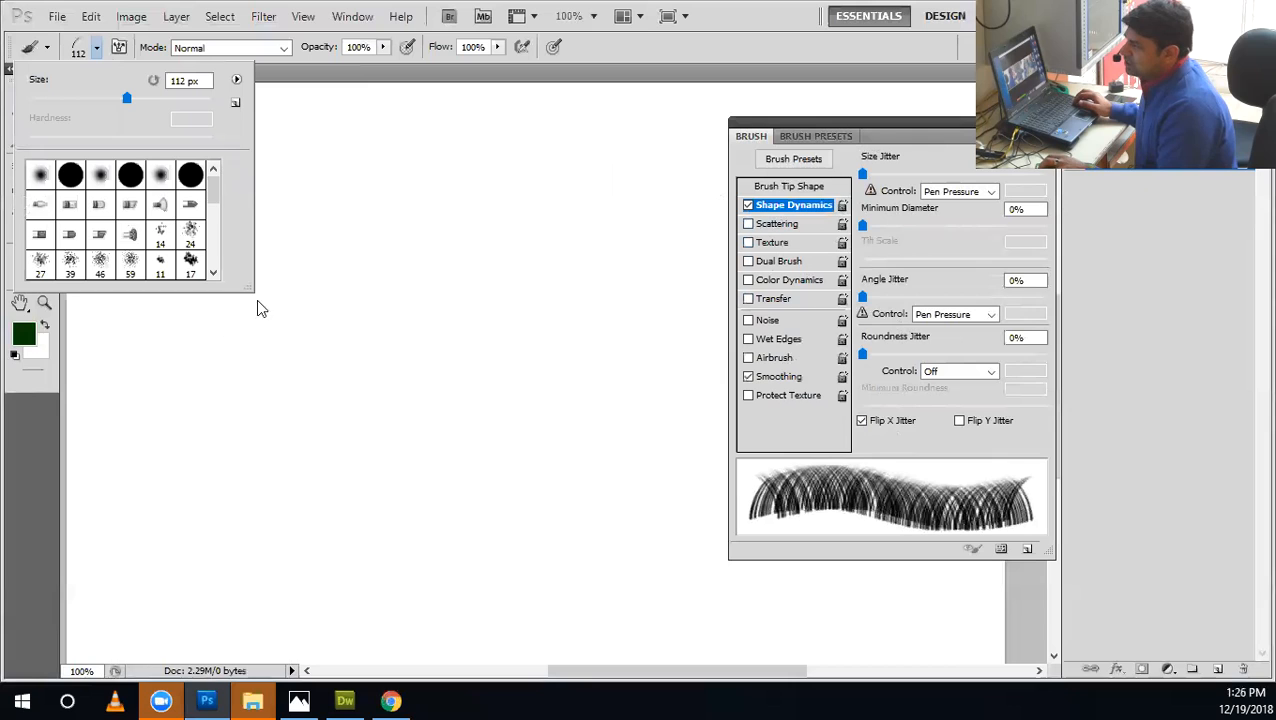
{"action": "left_click_drag", "start_coordinate": [248, 287], "coordinate": [421, 416]}
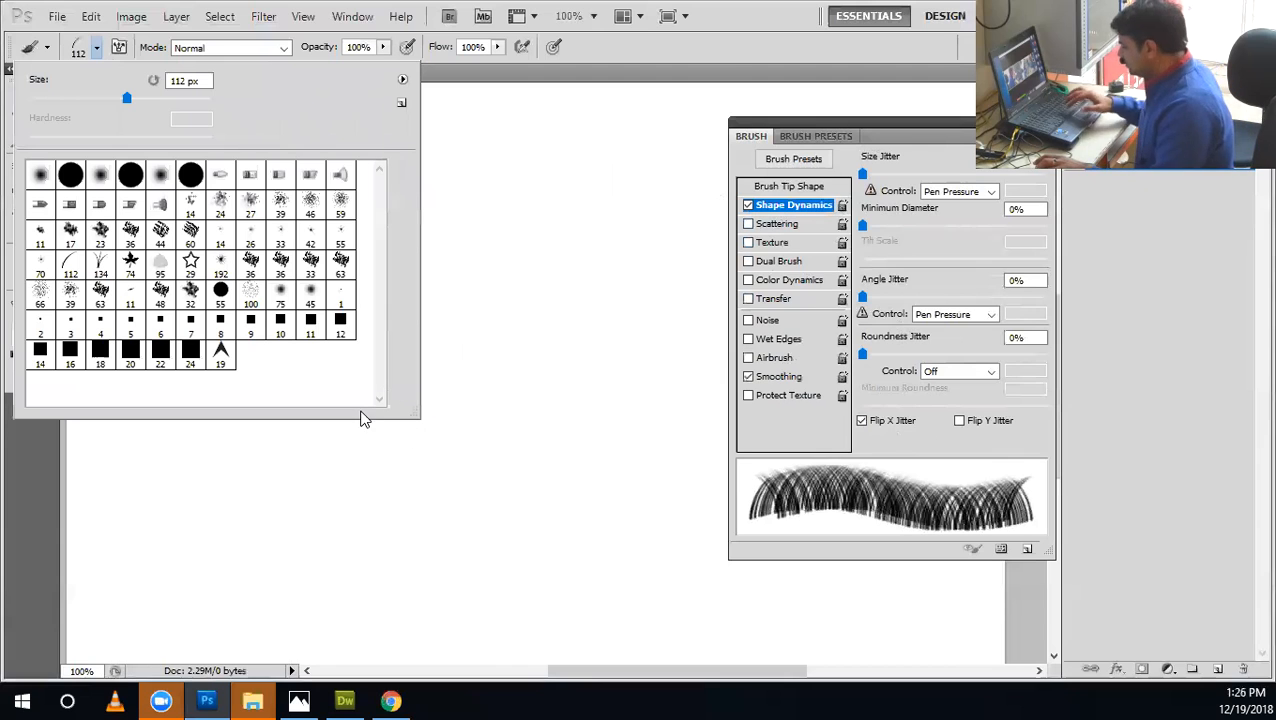
{"action": "left_click", "coordinate": [195, 177]}
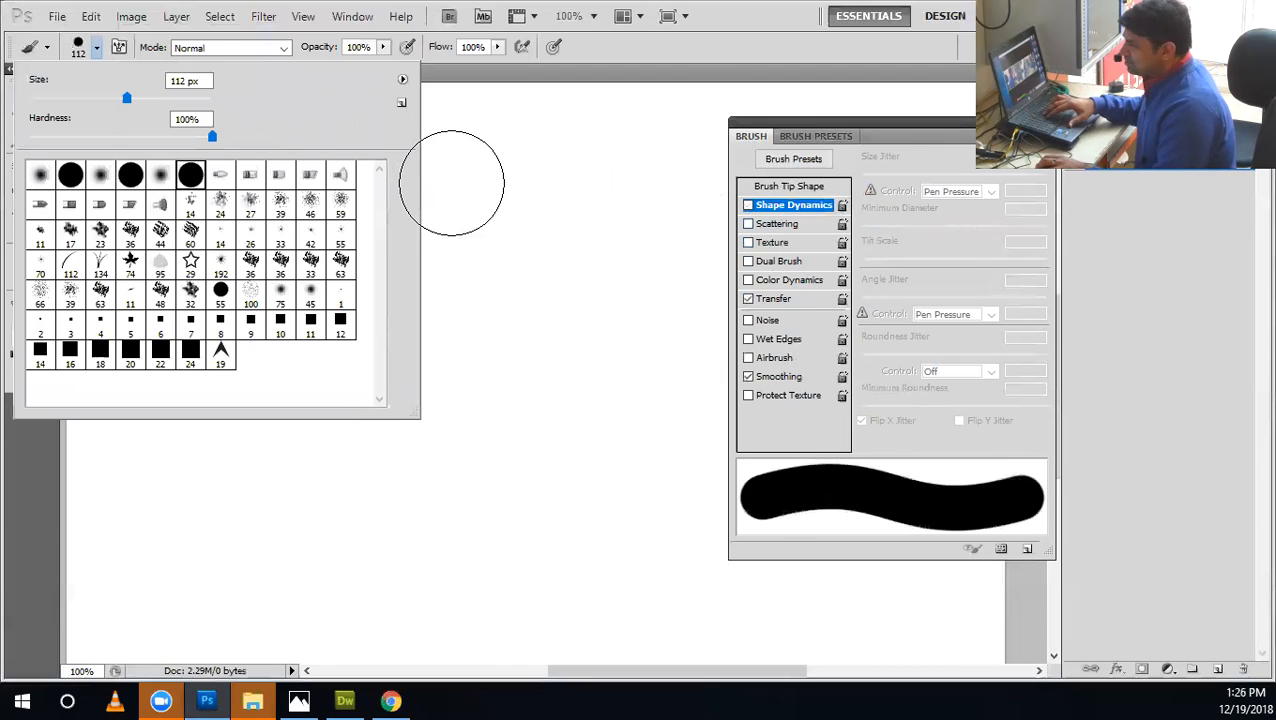
{"action": "left_click", "coordinate": [597, 64]}
Reduce the hard round brush to 7 px, painting and undoing short test strokes along the way.
{"action": "key", "text": "bracketleft"}
{"action": "key", "text": "bracketleft"}
{"action": "key", "text": "bracketleft"}
{"action": "key", "text": "bracketleft"}
{"action": "key", "text": "bracketleft"}
{"action": "key", "text": "bracketleft"}
{"action": "key", "text": "bracketleft"}
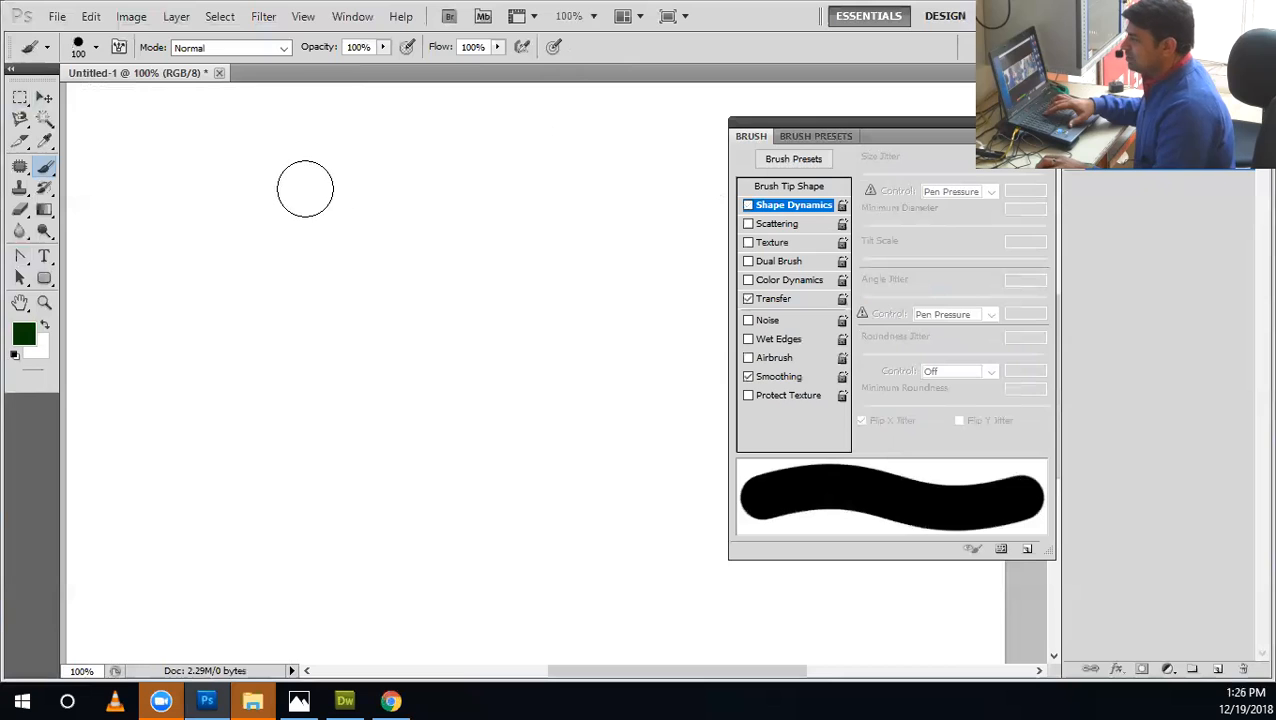
{"action": "mouse_move", "coordinate": [325, 208]}
{"action": "left_mouse_down"}
{"action": "mouse_move", "coordinate": [234, 500]}
{"action": "mouse_move", "coordinate": [393, 265]}
{"action": "left_mouse_up"}
{"action": "key", "text": "ctrl+z"}
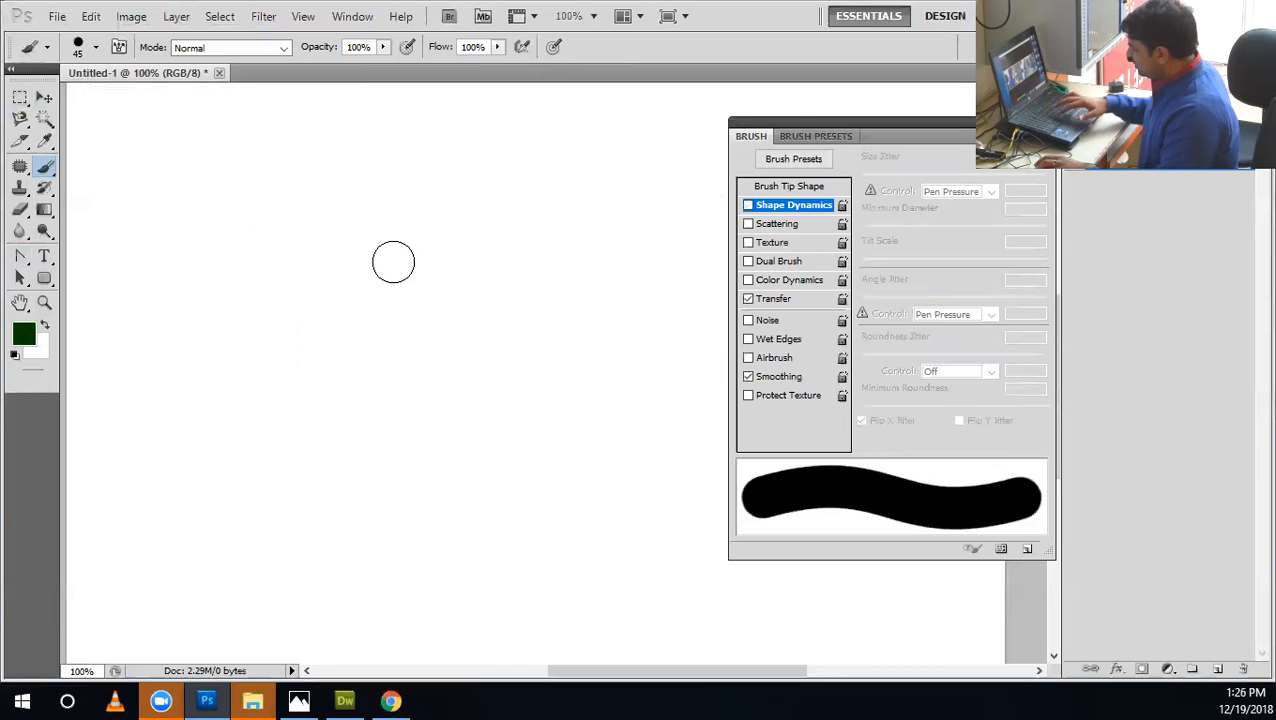
{"action": "key", "text": "bracketleft"}
{"action": "key", "text": "bracketleft"}
{"action": "key", "text": "bracketleft"}
{"action": "key", "text": "bracketleft"}
{"action": "key", "text": "bracketleft"}
{"action": "key", "text": "bracketleft"}
{"action": "key", "text": "bracketleft"}
{"action": "left_click_drag", "start_coordinate": [372, 213], "coordinate": [380, 237]}
{"action": "key", "text": "ctrl+z"}
{"action": "key", "text": "bracketleft"}
{"action": "key", "text": "bracketleft"}
{"action": "key", "text": "bracketleft"}
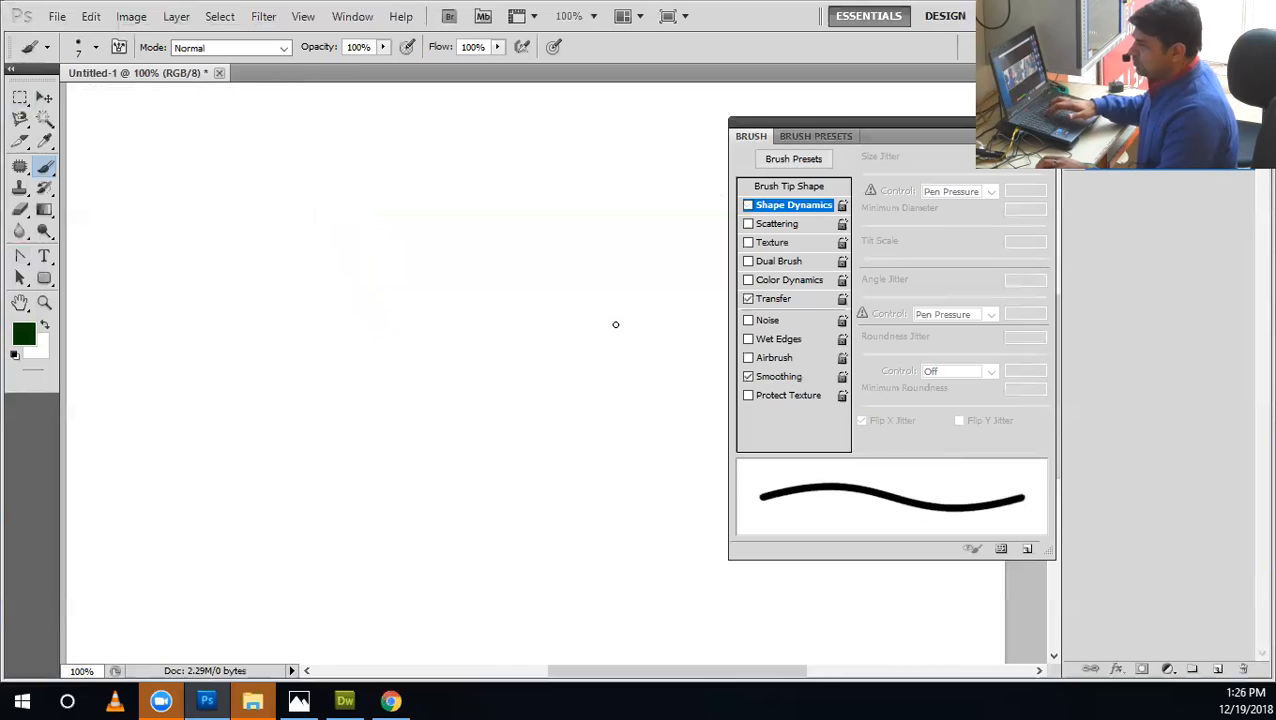
Enlarge the hard round brush to 8 px, painting and undoing short test strokes.
{"action": "left_click_drag", "start_coordinate": [522, 201], "coordinate": [434, 265]}
{"action": "key", "text": "ctrl+z"}
{"action": "key", "text": "bracketright"}
{"action": "key", "text": "bracketright"}
{"action": "mouse_move", "coordinate": [380, 231]}
{"action": "left_mouse_down"}
{"action": "mouse_move", "coordinate": [450, 363]}
{"action": "mouse_move", "coordinate": [448, 211]}
{"action": "left_mouse_up"}
{"action": "key", "text": "ctrl+z"}
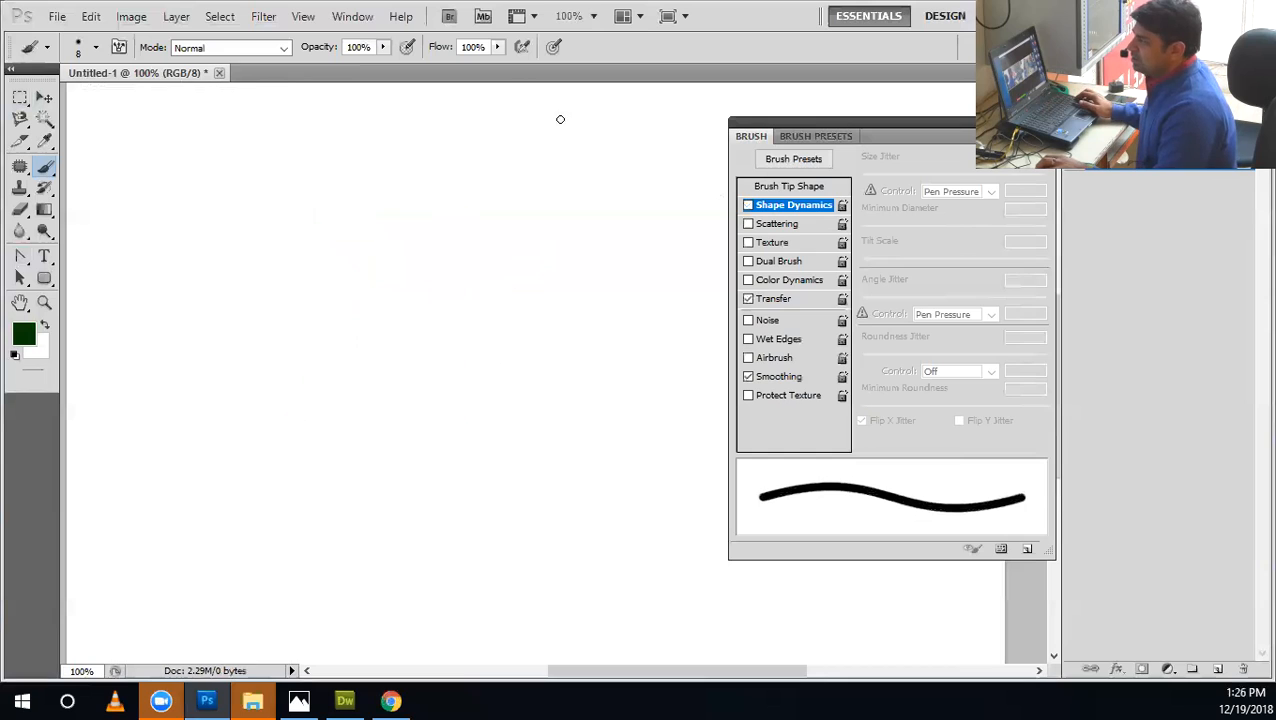
Try the 59 px textured brush preset with a test stroke and undo the stroke.
{"action": "left_click", "coordinate": [97, 48]}
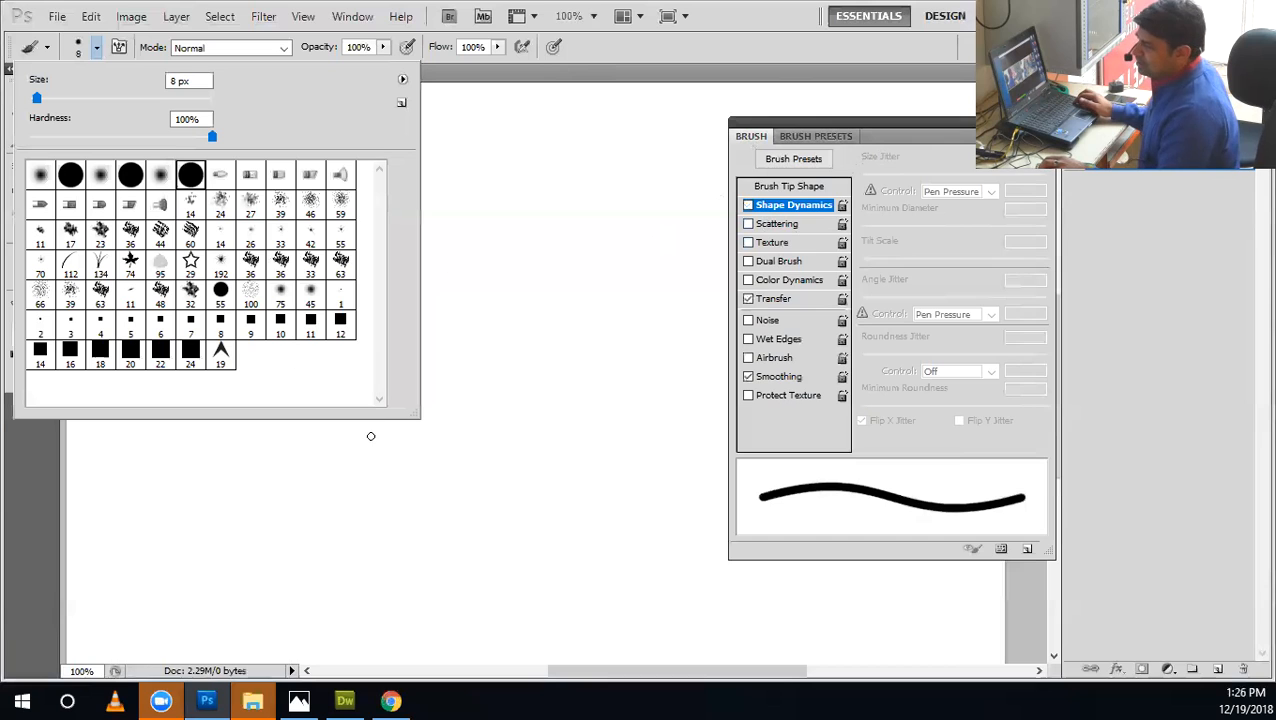
{"action": "mouse_move", "coordinate": [413, 411]}
{"action": "left_mouse_down"}
{"action": "mouse_move", "coordinate": [424, 441]}
{"action": "mouse_move", "coordinate": [410, 380]}
{"action": "mouse_move", "coordinate": [404, 413]}
{"action": "left_mouse_up"}
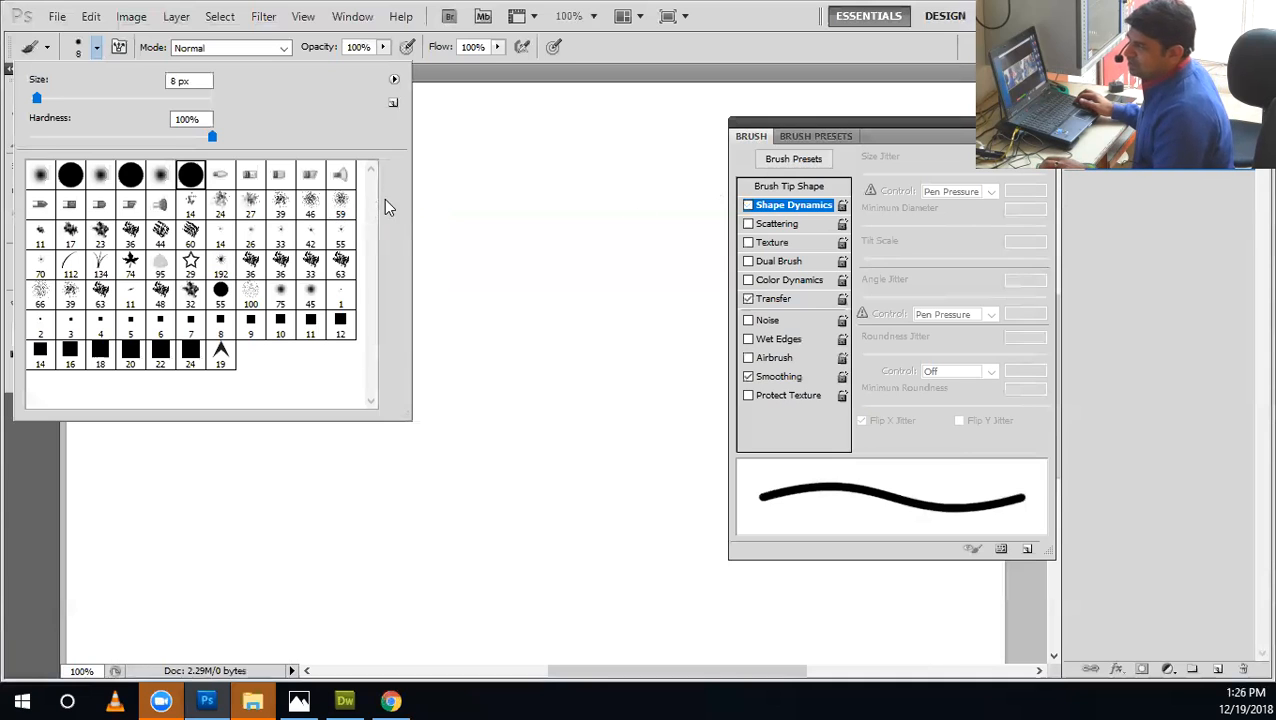
{"action": "left_click", "coordinate": [340, 205]}
{"action": "left_click_drag", "start_coordinate": [541, 270], "coordinate": [525, 460]}
{"action": "key", "text": "ctrl+z"}
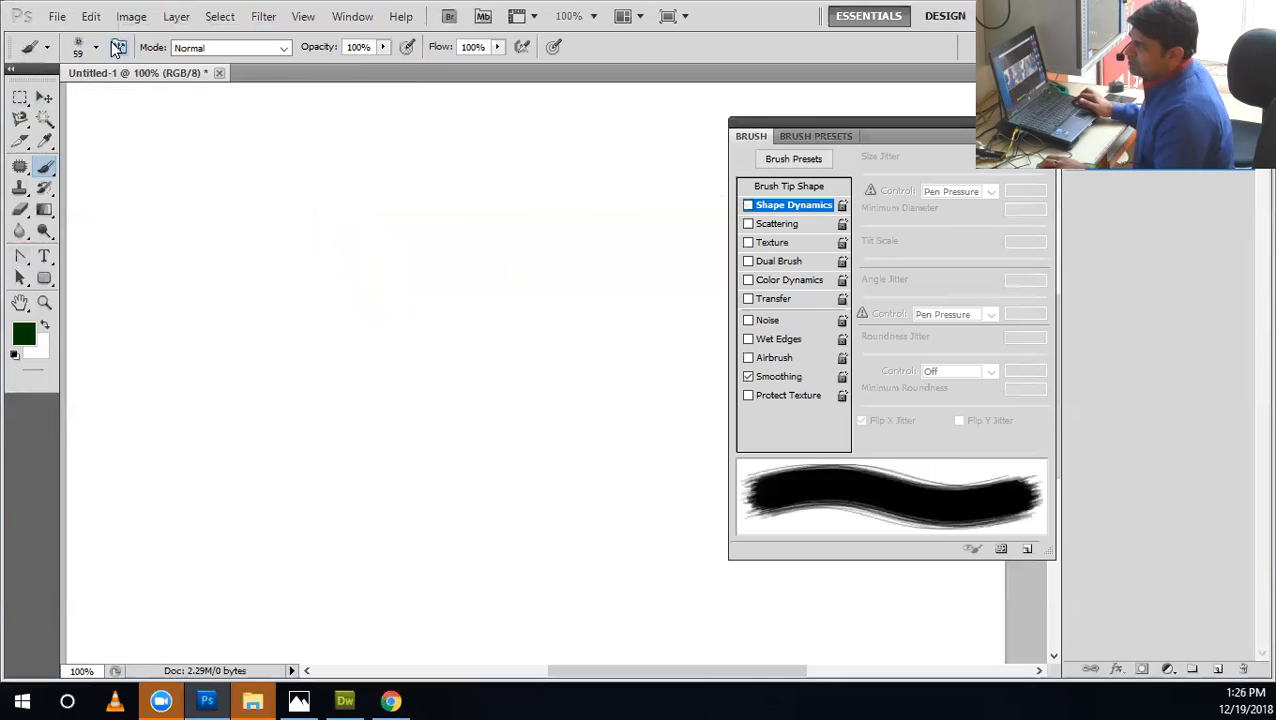
Choose the hard round brush with 100% hardness, paint a test dot and stroke, and undo the stroke.
{"action": "left_click", "coordinate": [96, 47]}
{"action": "left_click", "coordinate": [130, 175]}
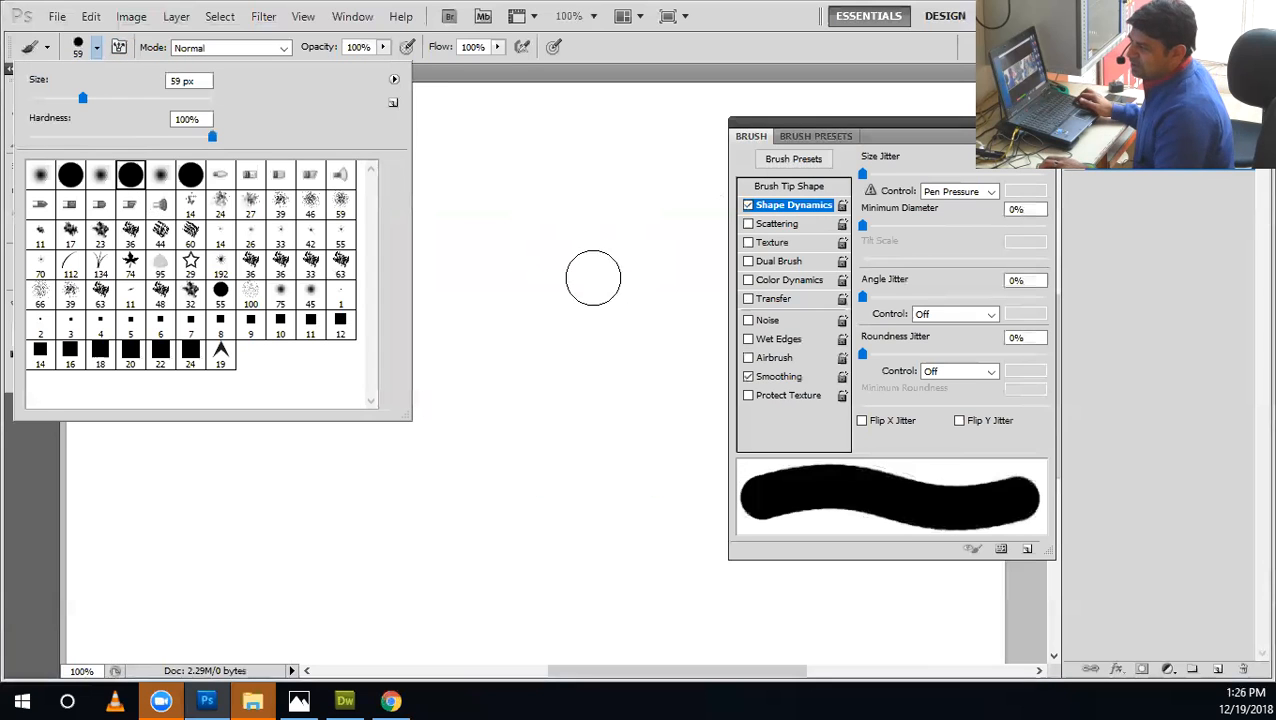
{"action": "left_click", "coordinate": [545, 249]}
{"action": "left_click_drag", "start_coordinate": [621, 268], "coordinate": [145, 370]}
{"action": "key", "text": "ctrl+z"}
Reduce the hard round brush to 20 px and undo the remaining test paint.
{"action": "key", "text": "bracketleft"}
{"action": "key", "text": "bracketleft"}
{"action": "key", "text": "bracketleft"}
{"action": "key", "text": "bracketleft"}
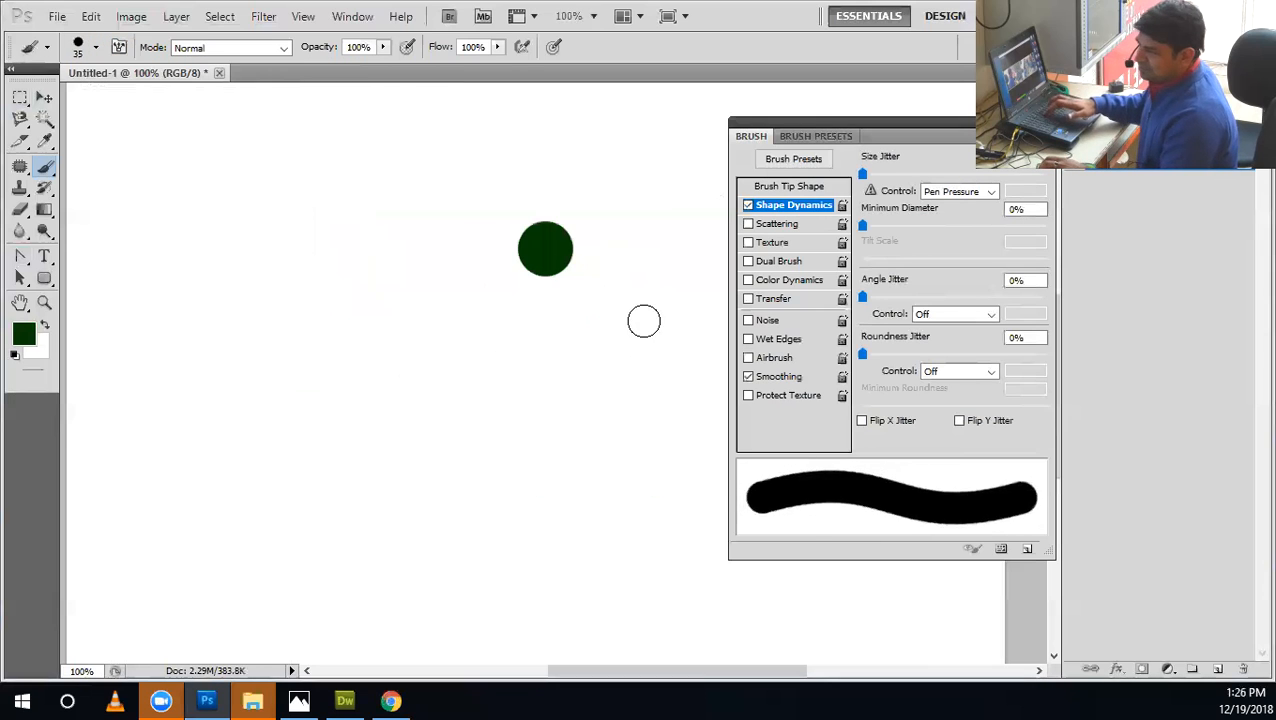
{"action": "key", "text": "ctrl+alt+z"}
{"action": "mouse_move", "coordinate": [631, 325]}
{"action": "left_mouse_down"}
{"action": "mouse_move", "coordinate": [370, 310]}
{"action": "mouse_move", "coordinate": [726, 318]}
{"action": "left_mouse_up"}
{"action": "key", "text": "ctrl+z"}
Switch Shape Dynamics off and back on, then paint and undo a test stroke.
{"action": "left_click", "coordinate": [748, 204]}
{"action": "left_click", "coordinate": [748, 204]}
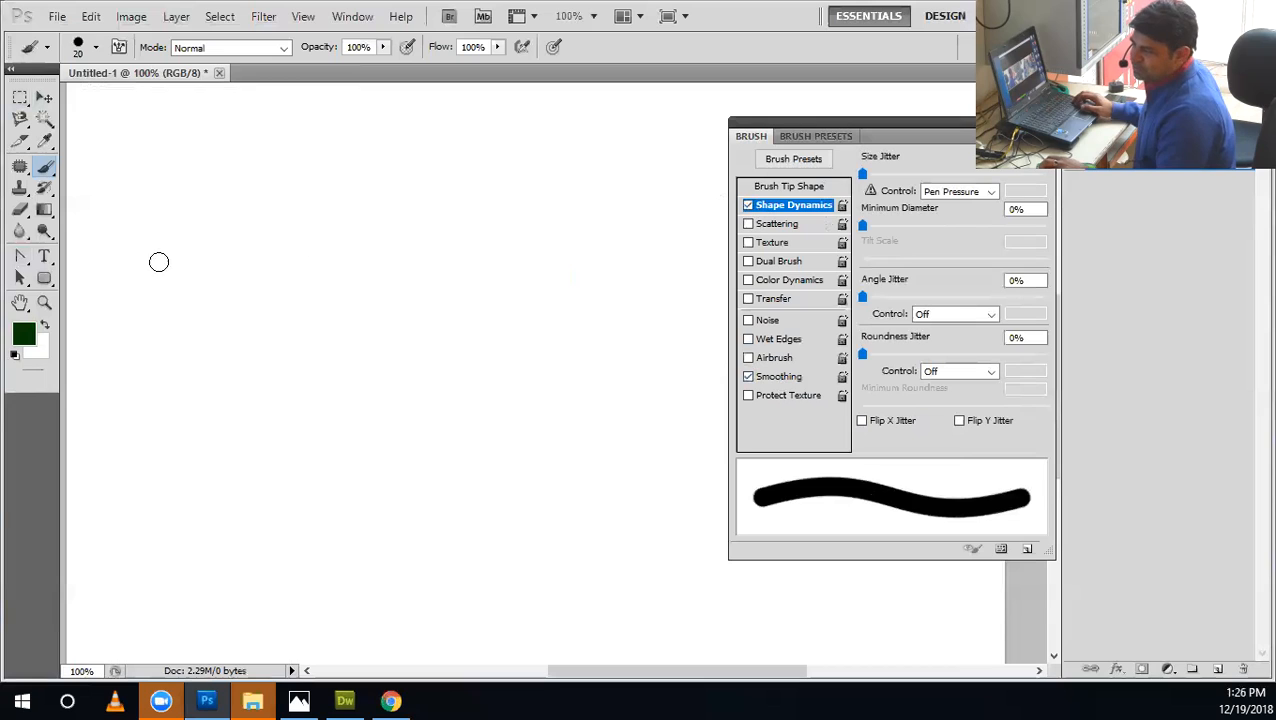
{"action": "left_click_drag", "start_coordinate": [160, 220], "coordinate": [598, 279]}
{"action": "key", "text": "ctrl+z"}
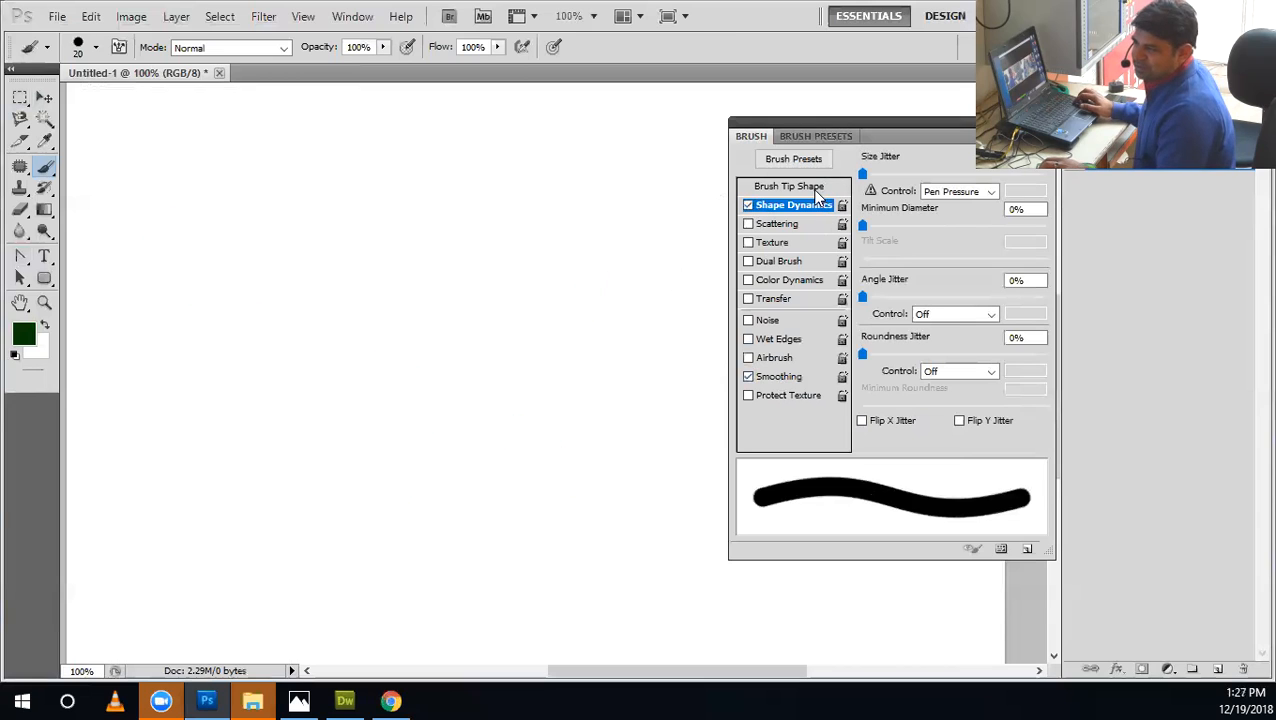
Show the Brush Tip Shape settings, then paint and undo thick winding test strokes.
{"action": "left_click", "coordinate": [816, 189]}
{"action": "left_click_drag", "start_coordinate": [313, 182], "coordinate": [692, 368]}
{"action": "key", "text": "ctrl+z"}
{"action": "left_click_drag", "start_coordinate": [281, 229], "coordinate": [418, 229]}
{"action": "left_click_drag", "start_coordinate": [400, 380], "coordinate": [652, 393]}
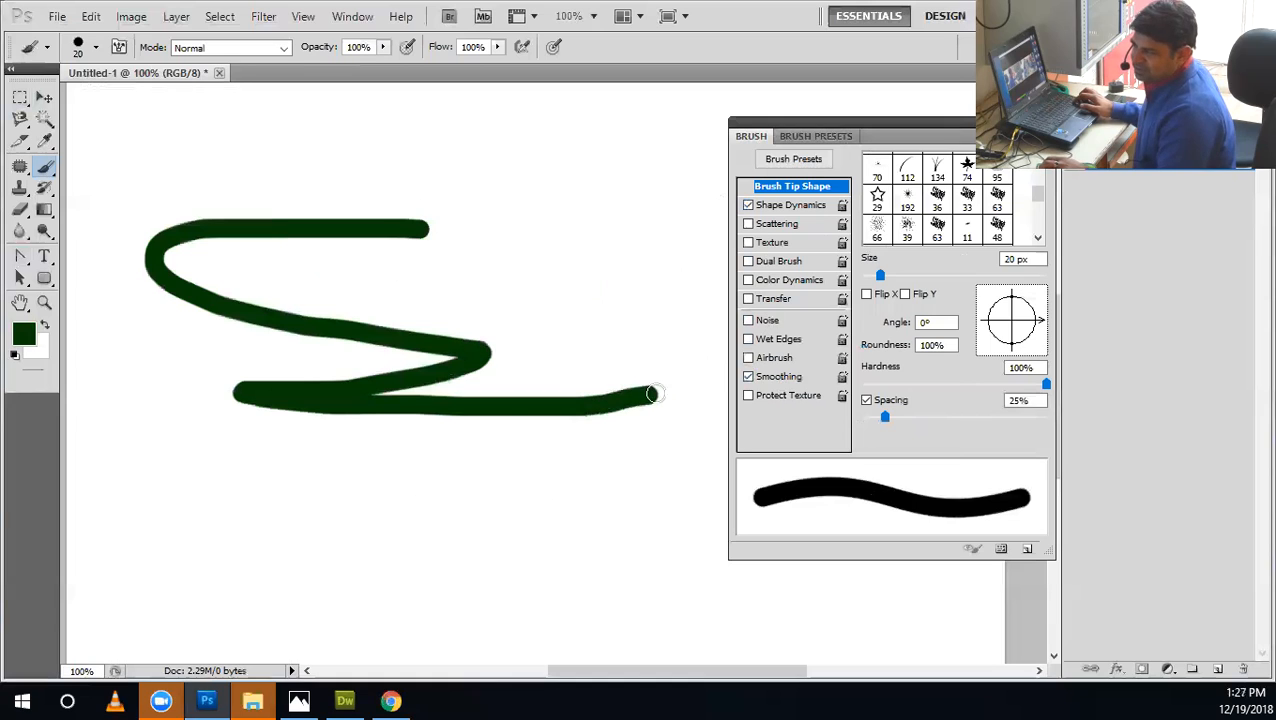
{"action": "key", "text": "ctrl+z"}
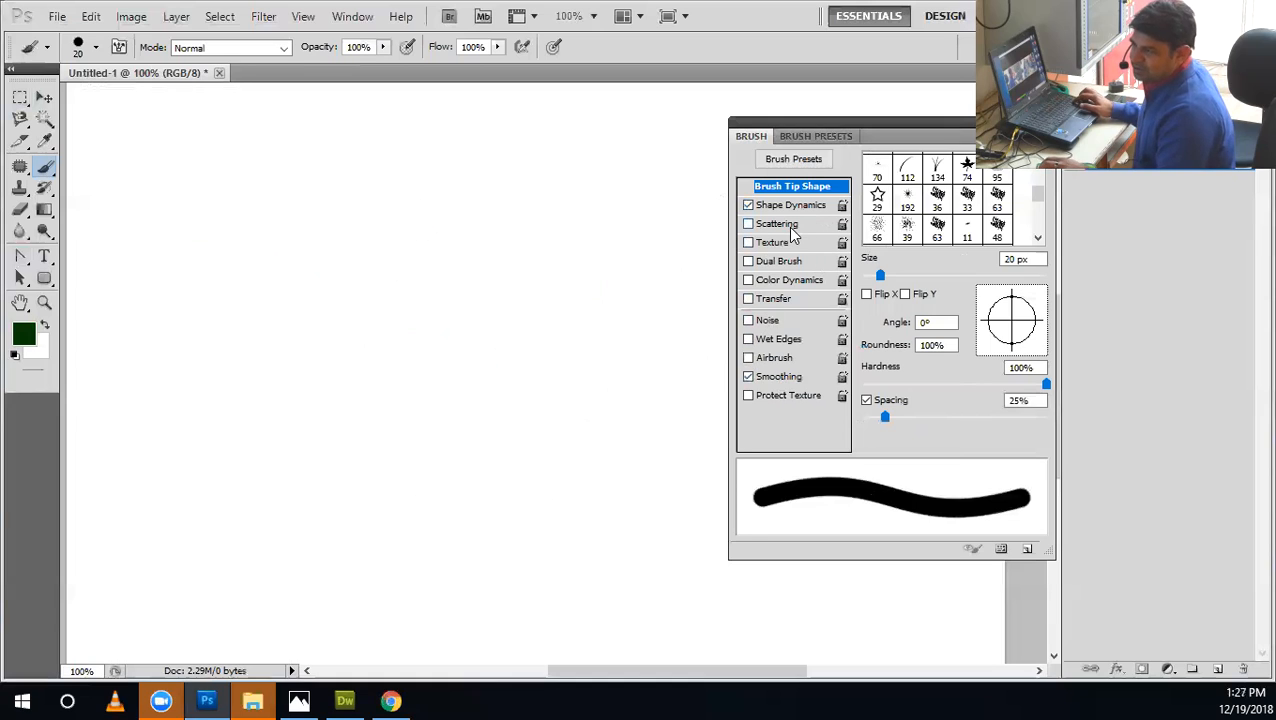
Enable Scattering without Shape Dynamics, setting Scatter to its minimum with Both Axes off and Count to 1.
{"action": "left_click", "coordinate": [790, 224]}
{"action": "left_click", "coordinate": [748, 224]}
{"action": "left_click", "coordinate": [748, 205]}
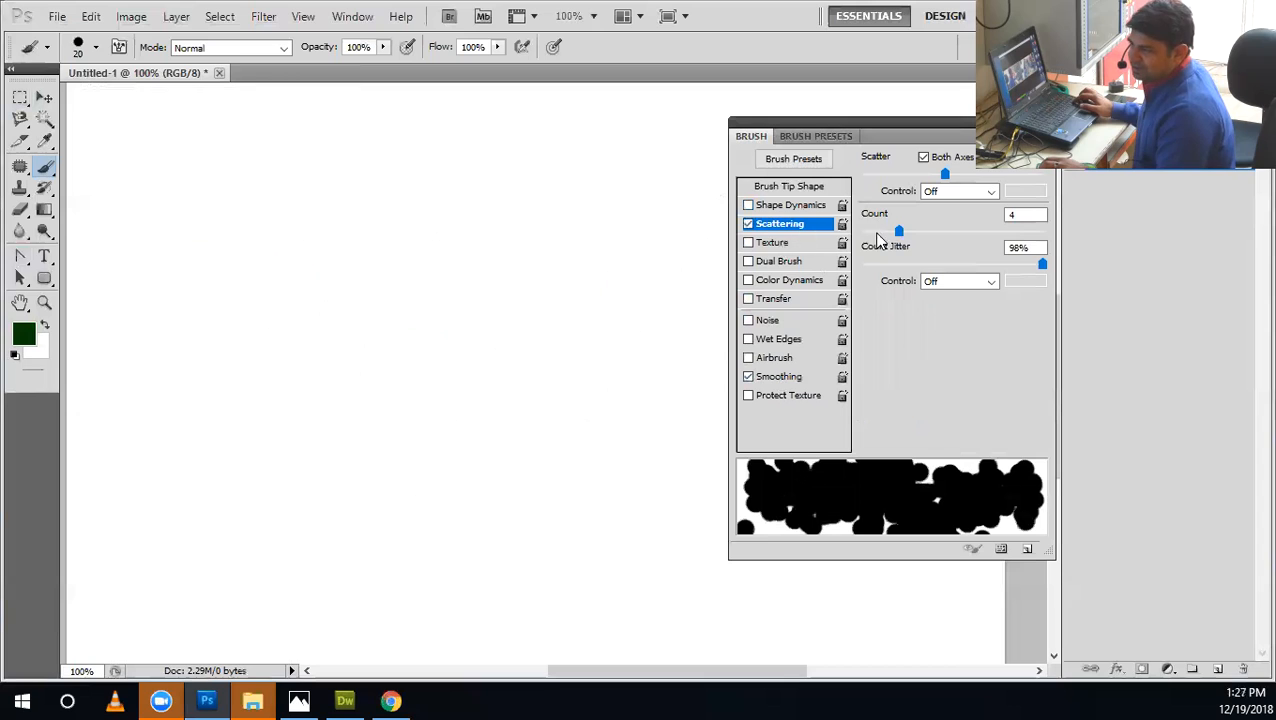
{"action": "left_click_drag", "start_coordinate": [877, 240], "coordinate": [862, 231]}
{"action": "left_click_drag", "start_coordinate": [886, 177], "coordinate": [862, 174]}
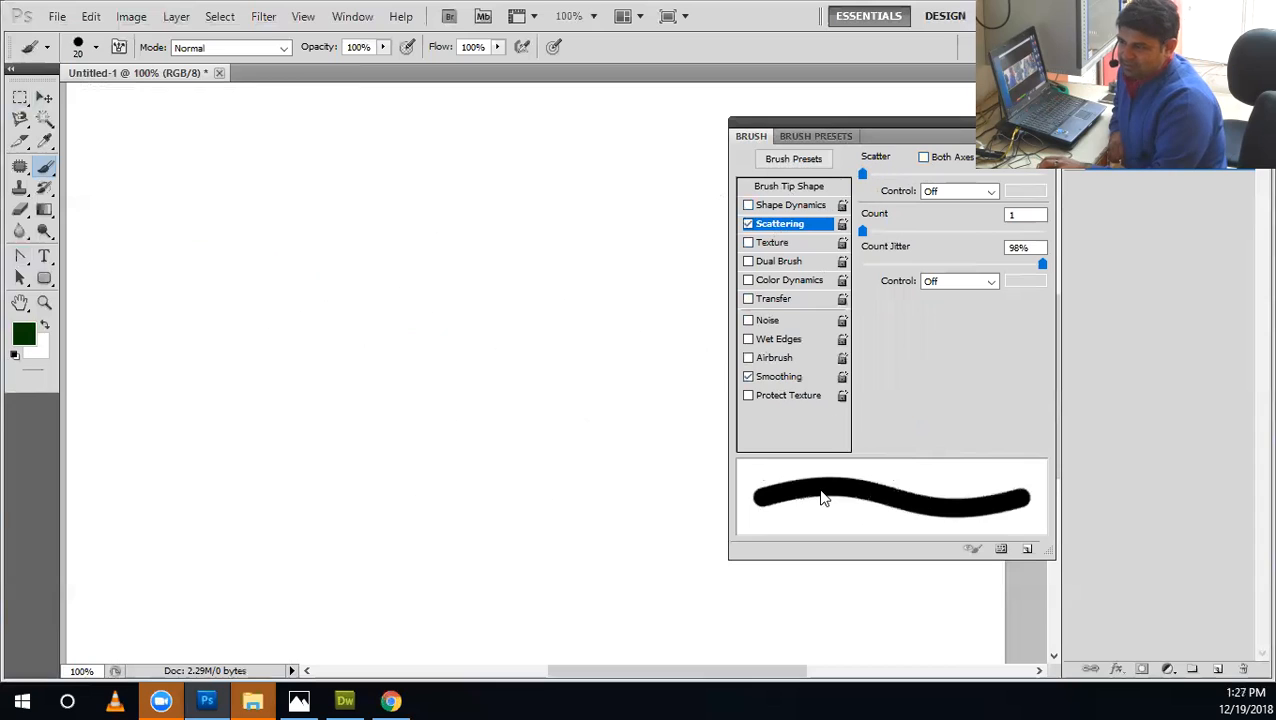
Set the hard round brush tip's size to 4 px and its spacing to 1%.
{"action": "left_click", "coordinate": [790, 188]}
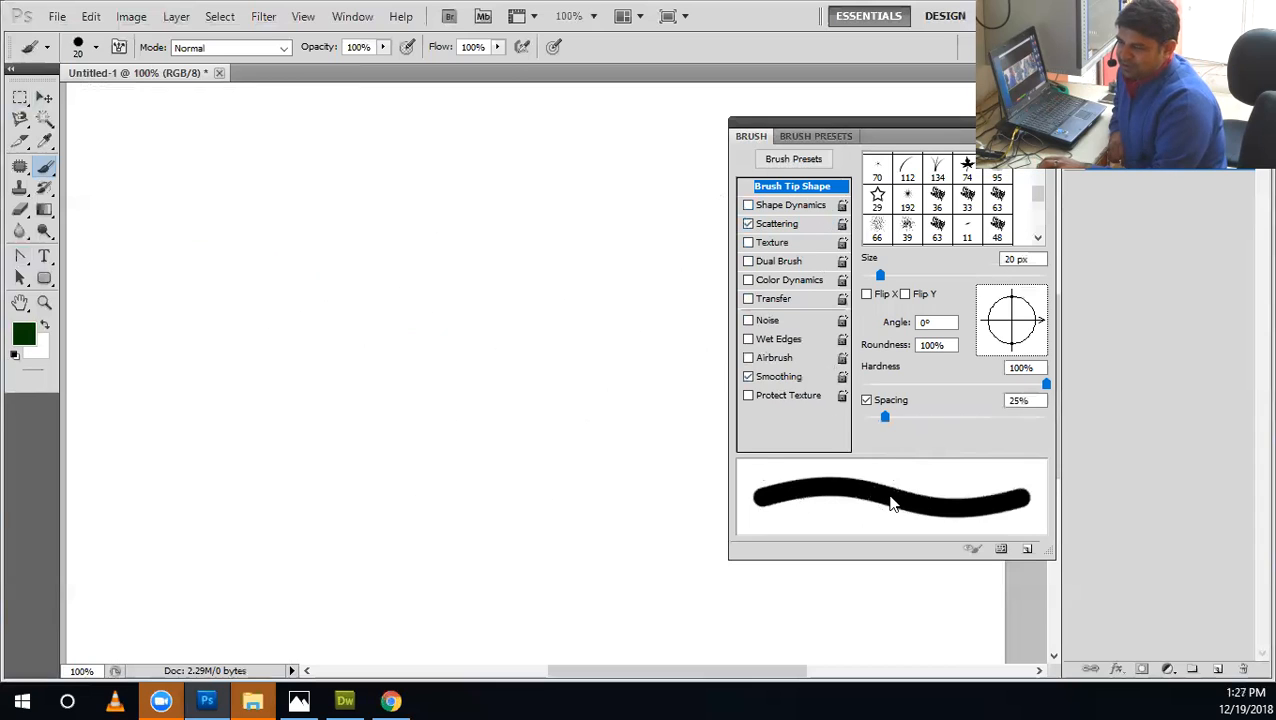
{"action": "mouse_move", "coordinate": [885, 420]}
{"action": "left_mouse_down"}
{"action": "mouse_move", "coordinate": [1004, 430]}
{"action": "mouse_move", "coordinate": [860, 447]}
{"action": "left_mouse_up"}
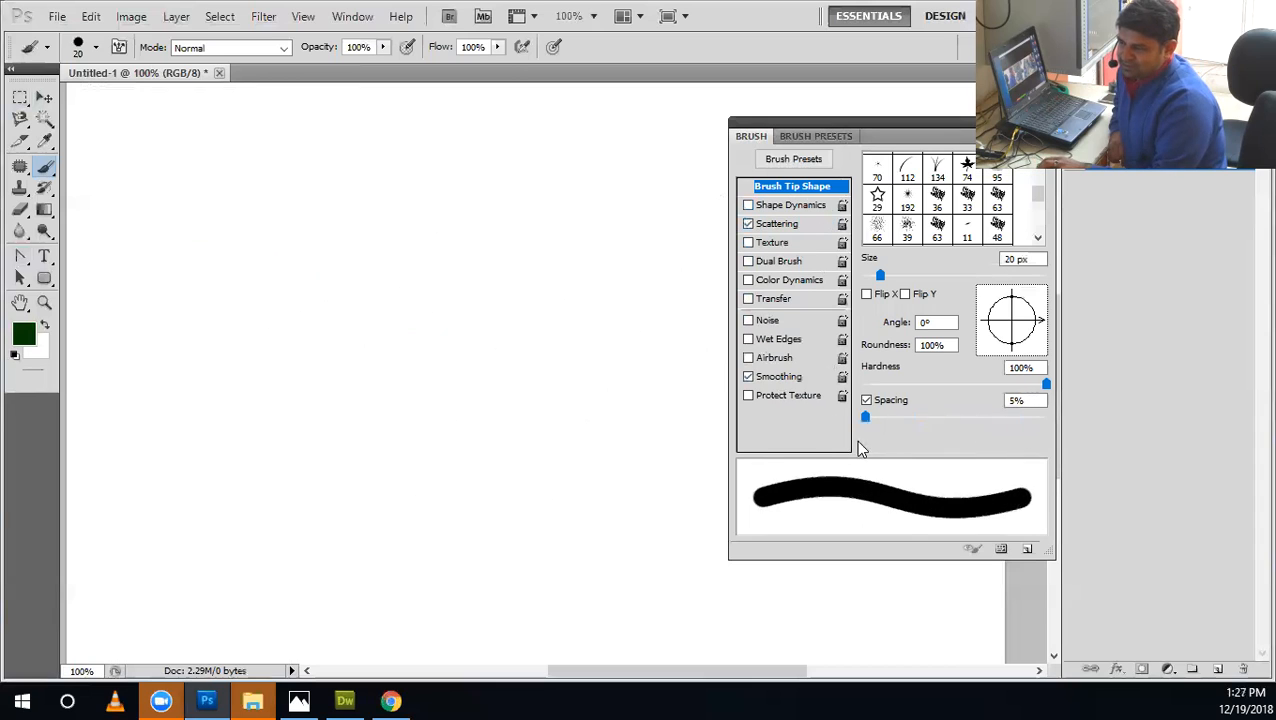
{"action": "left_click", "coordinate": [798, 224]}
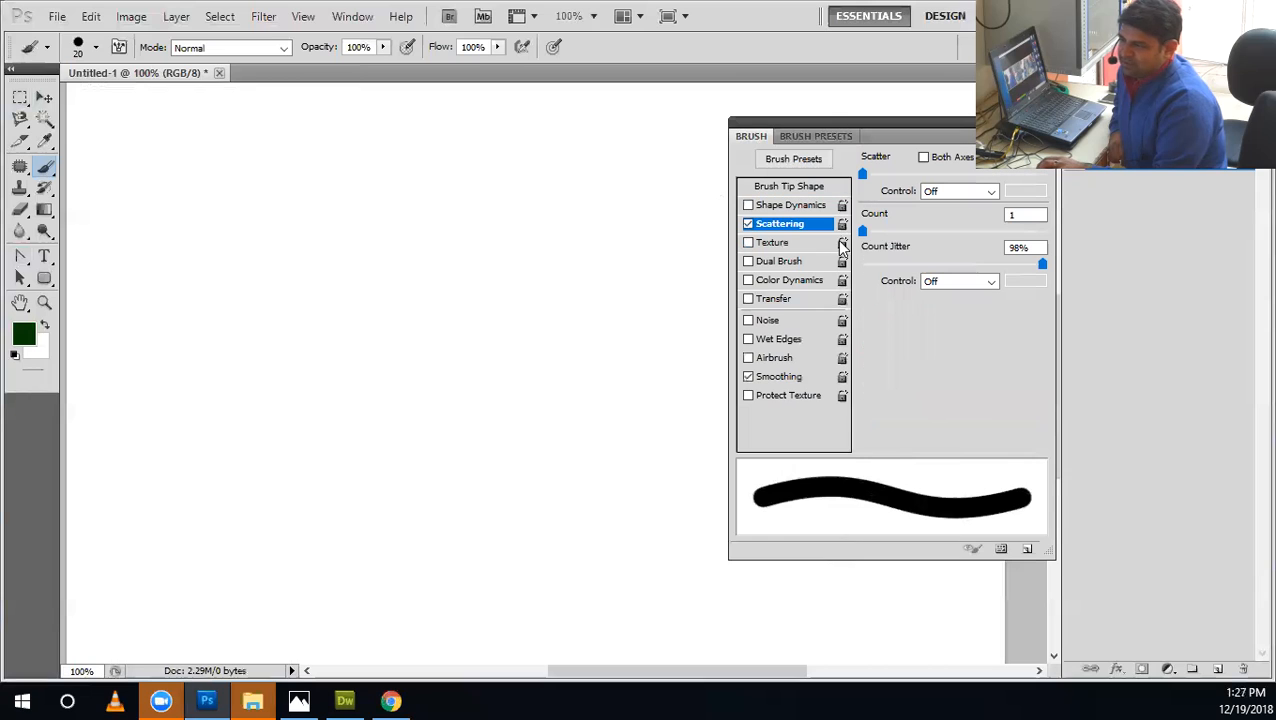
{"action": "left_click", "coordinate": [866, 176]}
{"action": "mouse_move", "coordinate": [869, 180]}
{"action": "left_mouse_down"}
{"action": "mouse_move", "coordinate": [928, 194]}
{"action": "mouse_move", "coordinate": [771, 226]}
{"action": "left_mouse_up"}
{"action": "left_click", "coordinate": [790, 186]}
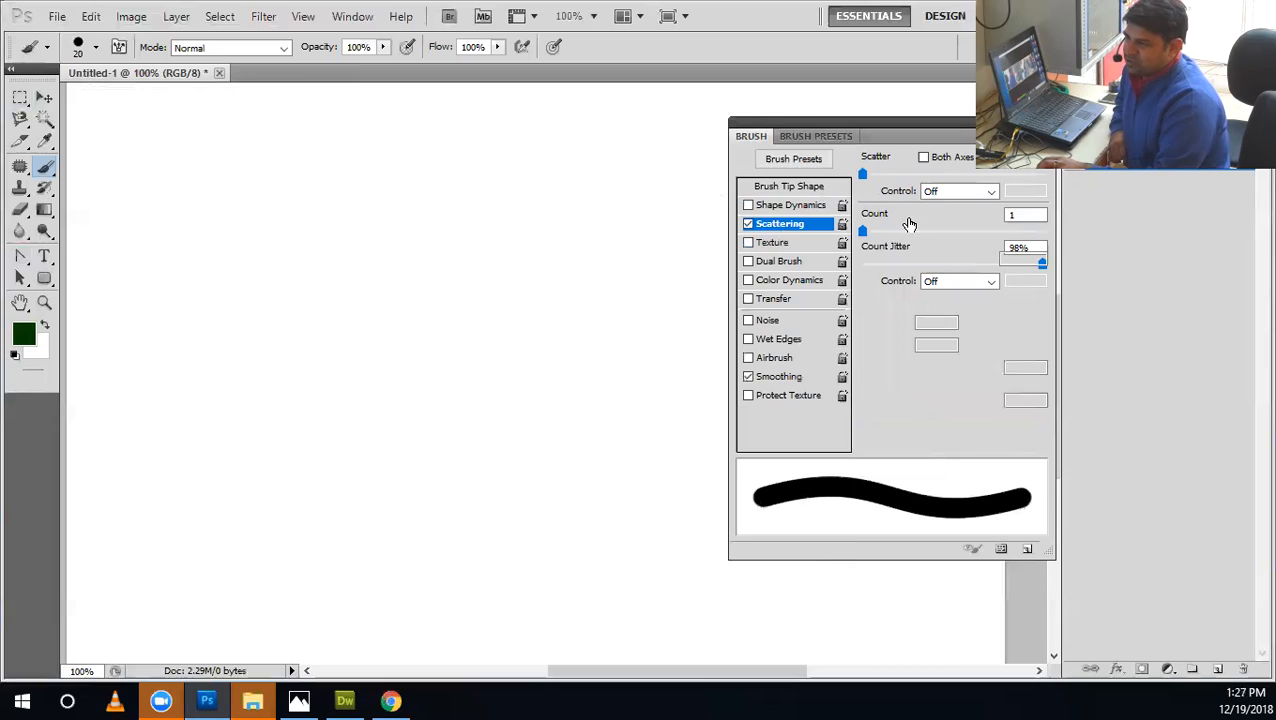
{"action": "mouse_move", "coordinate": [883, 283]}
{"action": "left_mouse_down"}
{"action": "mouse_move", "coordinate": [858, 277]}
{"action": "mouse_move", "coordinate": [869, 279]}
{"action": "left_mouse_up"}
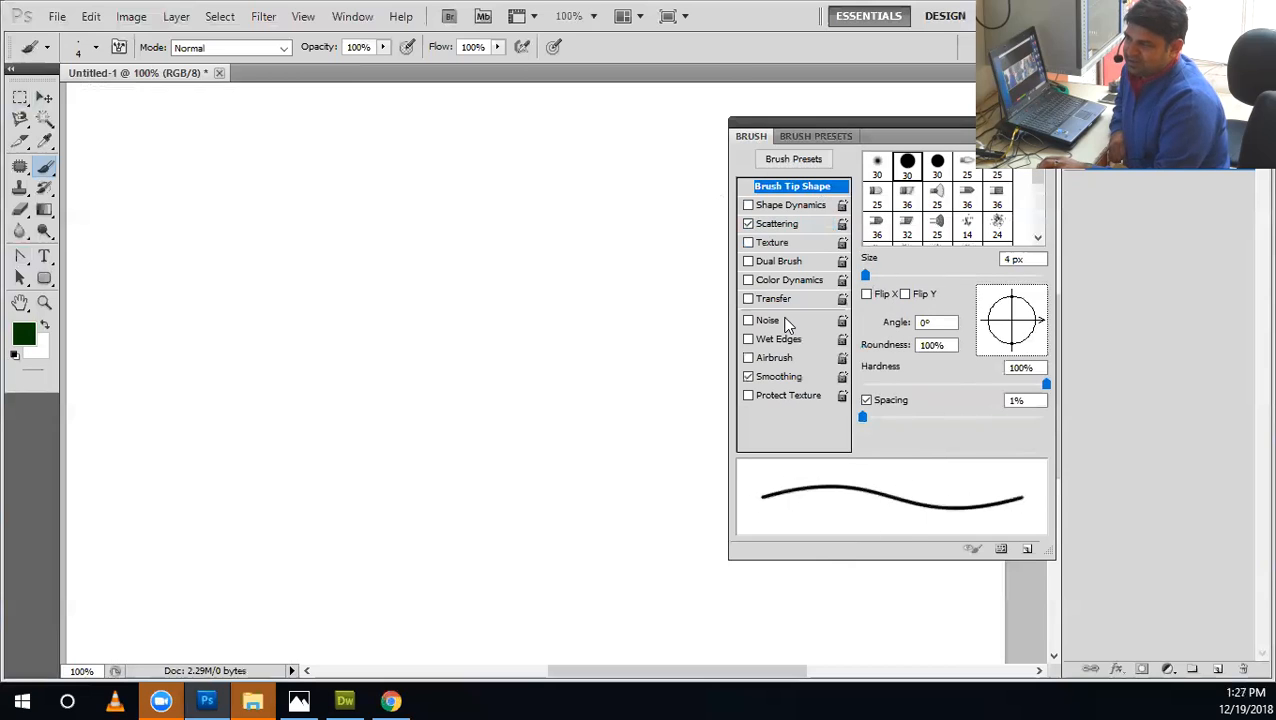
Raise the brush's Scatter to its maximum and paint a looping green test stroke across the canvas.
{"action": "left_click", "coordinate": [778, 226]}
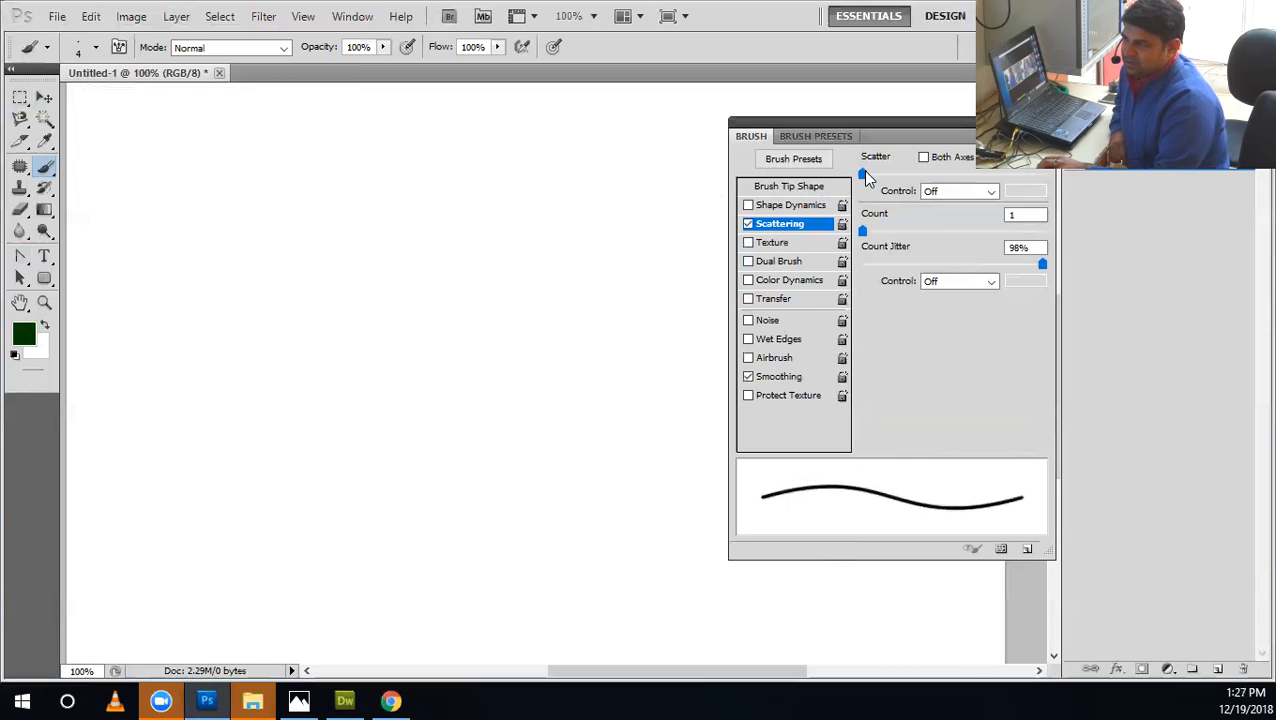
{"action": "left_click_drag", "start_coordinate": [866, 174], "coordinate": [1052, 177]}
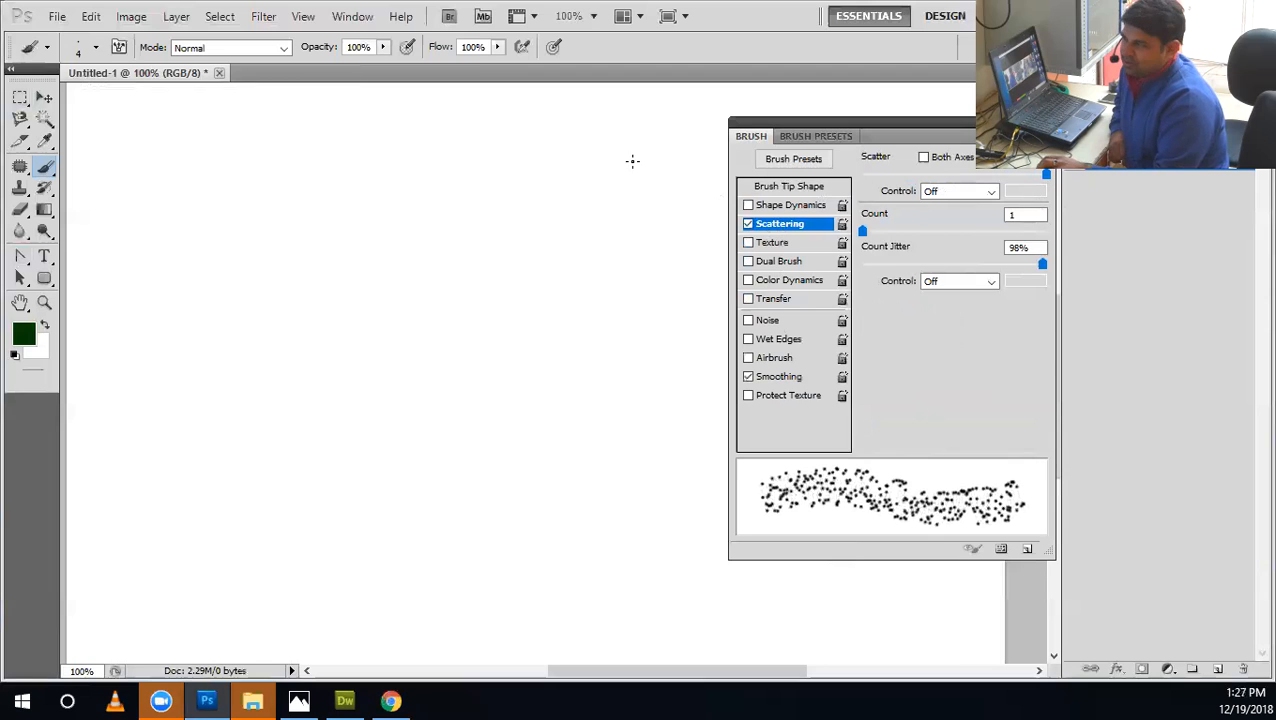
{"action": "mouse_move", "coordinate": [497, 172]}
{"action": "left_mouse_down"}
{"action": "mouse_move", "coordinate": [262, 283]}
{"action": "mouse_move", "coordinate": [214, 346]}
{"action": "mouse_move", "coordinate": [266, 451]}
{"action": "mouse_move", "coordinate": [407, 452]}
{"action": "mouse_move", "coordinate": [505, 513]}
{"action": "mouse_move", "coordinate": [425, 570]}
{"action": "left_mouse_up"}
{"action": "mouse_move", "coordinate": [352, 481]}
{"action": "left_mouse_down"}
{"action": "mouse_move", "coordinate": [473, 397]}
{"action": "mouse_move", "coordinate": [563, 361]}
{"action": "mouse_move", "coordinate": [600, 268]}
{"action": "mouse_move", "coordinate": [561, 247]}
{"action": "mouse_move", "coordinate": [574, 384]}
{"action": "mouse_move", "coordinate": [638, 445]}
{"action": "left_mouse_up"}
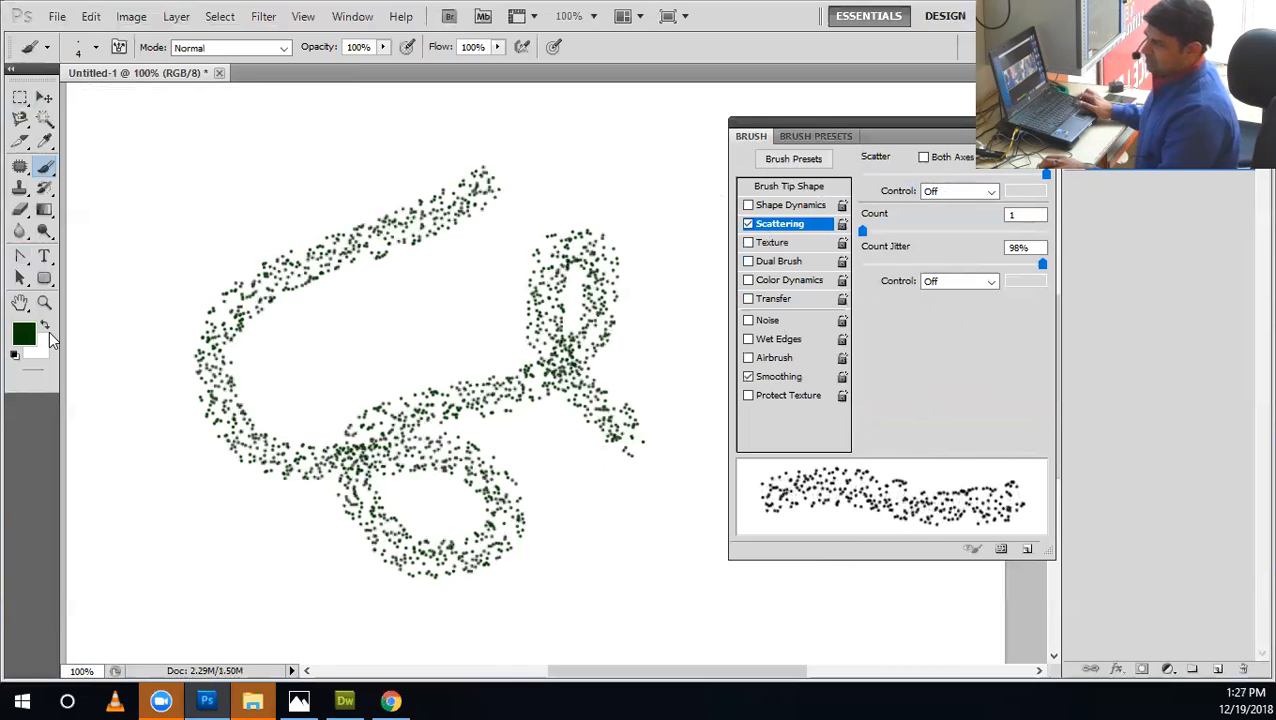
Undo the green scatter stroke, reset the colours to black and white, then paint and undo a black test stroke.
{"action": "key", "text": "ctrl+z"}
{"action": "key", "text": "d"}
{"action": "left_click_drag", "start_coordinate": [210, 228], "coordinate": [428, 345]}
{"action": "mouse_move", "coordinate": [362, 448]}
{"action": "left_mouse_down"}
{"action": "mouse_move", "coordinate": [578, 517]}
{"action": "mouse_move", "coordinate": [621, 466]}
{"action": "mouse_move", "coordinate": [565, 240]}
{"action": "left_mouse_up"}
{"action": "key", "text": "ctrl+z"}
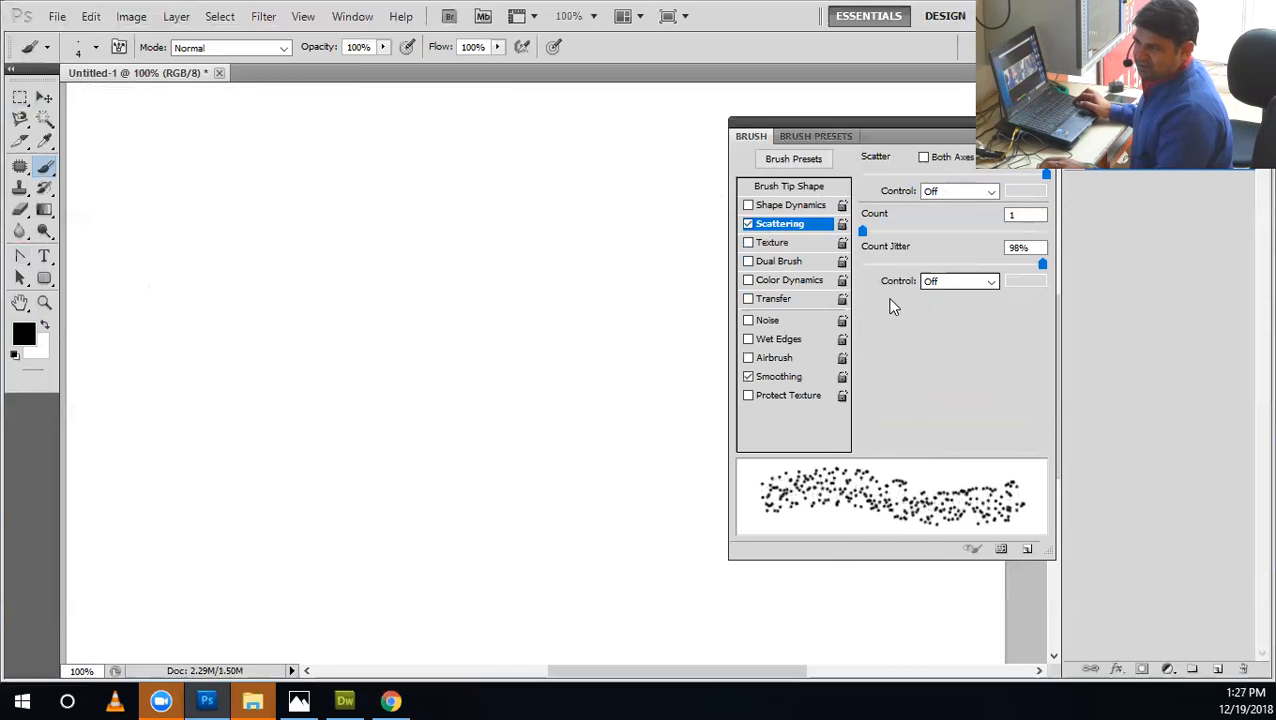
Turn on Both Axes scattering and vary the Scatter amount, leaving it slightly below maximum.
{"action": "mouse_move", "coordinate": [924, 175]}
{"action": "left_mouse_down"}
{"action": "mouse_move", "coordinate": [841, 176]}
{"action": "mouse_move", "coordinate": [976, 180]}
{"action": "mouse_move", "coordinate": [869, 194]}
{"action": "mouse_move", "coordinate": [1091, 199]}
{"action": "left_mouse_up"}
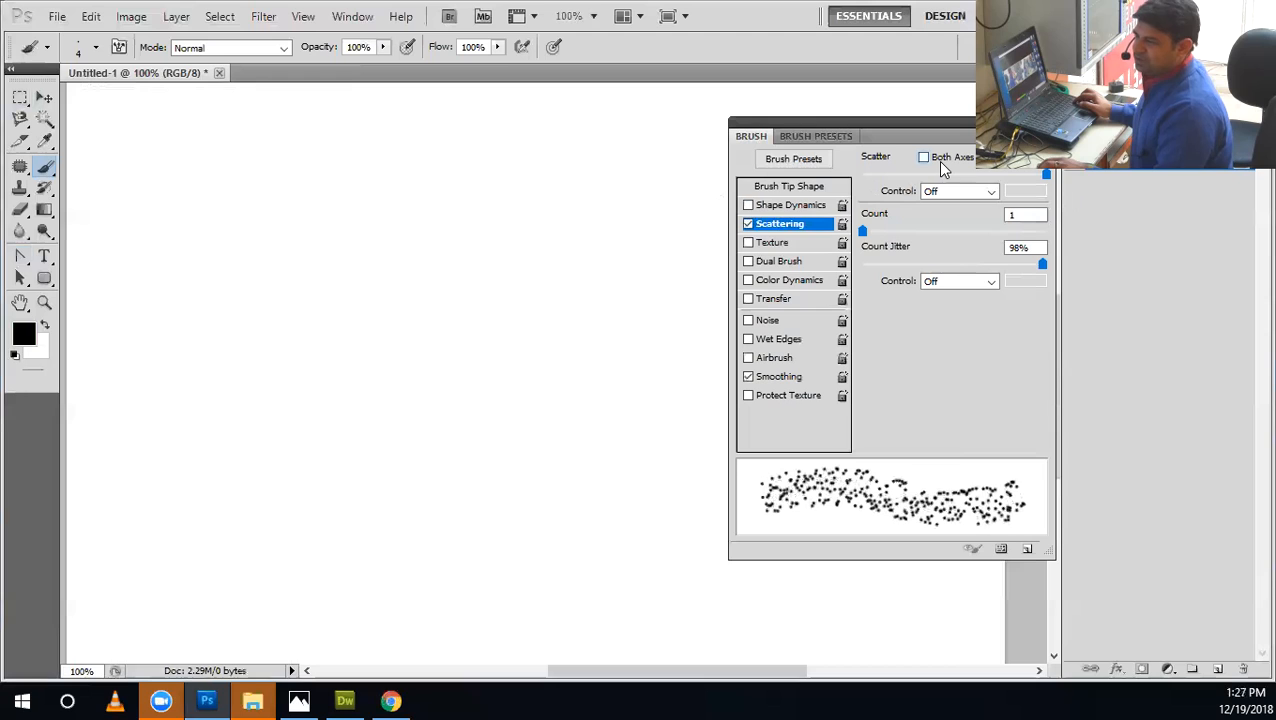
{"action": "mouse_move", "coordinate": [1045, 176]}
{"action": "left_mouse_down"}
{"action": "mouse_move", "coordinate": [939, 182]}
{"action": "mouse_move", "coordinate": [900, 214]}
{"action": "mouse_move", "coordinate": [1065, 222]}
{"action": "mouse_move", "coordinate": [905, 250]}
{"action": "mouse_move", "coordinate": [1070, 272]}
{"action": "mouse_move", "coordinate": [926, 268]}
{"action": "mouse_move", "coordinate": [905, 282]}
{"action": "mouse_move", "coordinate": [1062, 288]}
{"action": "mouse_move", "coordinate": [890, 289]}
{"action": "mouse_move", "coordinate": [1048, 293]}
{"action": "left_mouse_up"}
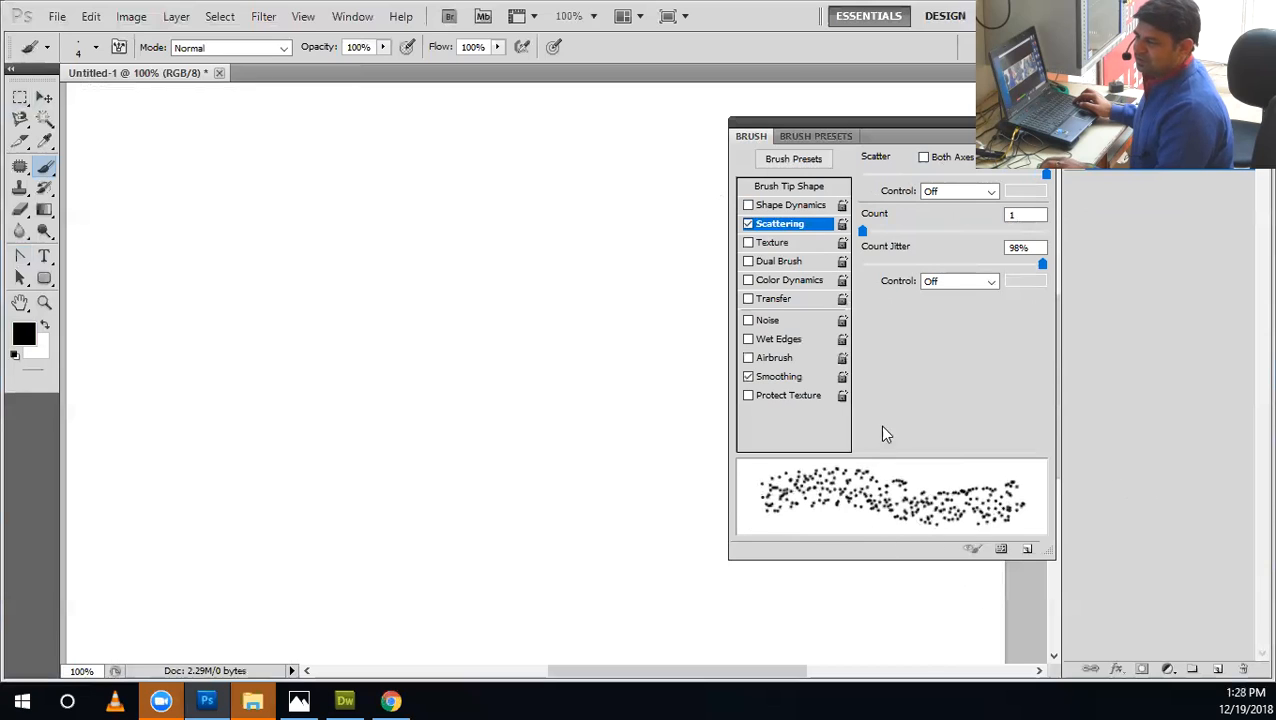
{"action": "left_click", "coordinate": [924, 157]}
{"action": "mouse_move", "coordinate": [1040, 181]}
{"action": "left_mouse_down"}
{"action": "mouse_move", "coordinate": [884, 185]}
{"action": "mouse_move", "coordinate": [816, 203]}
{"action": "mouse_move", "coordinate": [1116, 203]}
{"action": "left_mouse_up"}
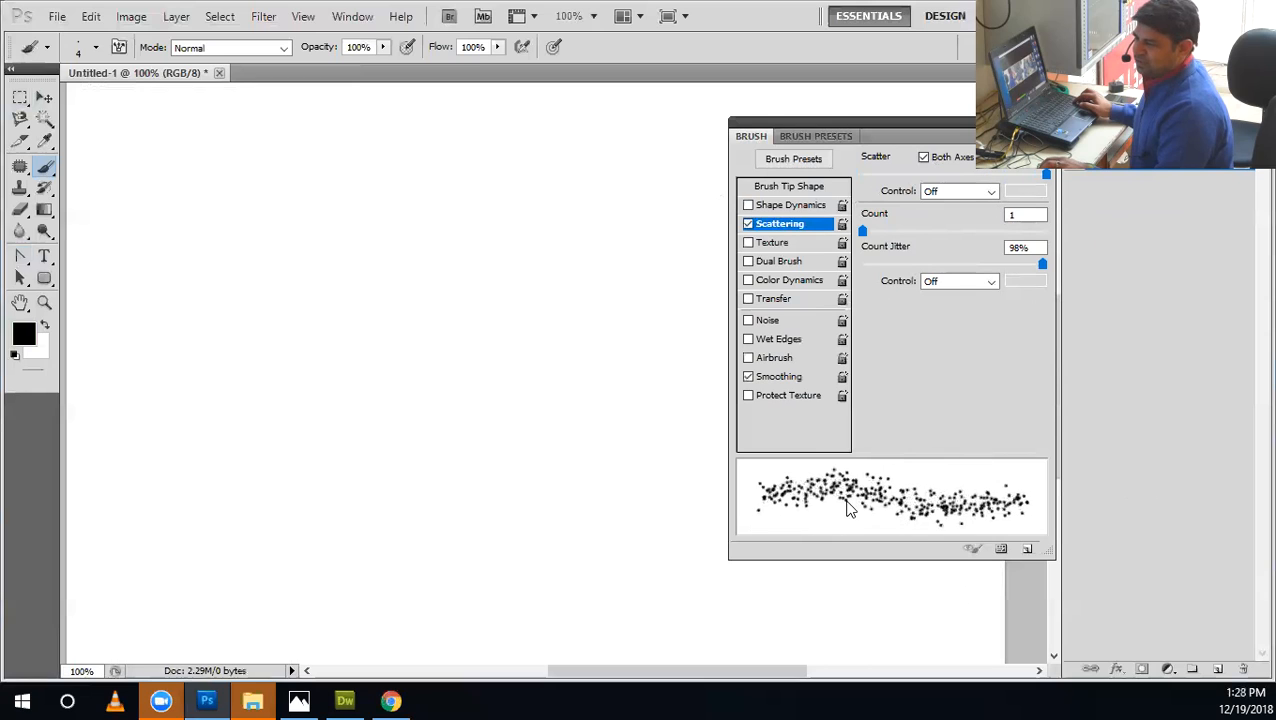
{"action": "mouse_move", "coordinate": [1044, 178]}
{"action": "left_mouse_down"}
{"action": "mouse_move", "coordinate": [916, 200]}
{"action": "mouse_move", "coordinate": [1020, 208]}
{"action": "mouse_move", "coordinate": [967, 216]}
{"action": "mouse_move", "coordinate": [1016, 217]}
{"action": "mouse_move", "coordinate": [931, 244]}
{"action": "mouse_move", "coordinate": [1019, 233]}
{"action": "left_mouse_up"}
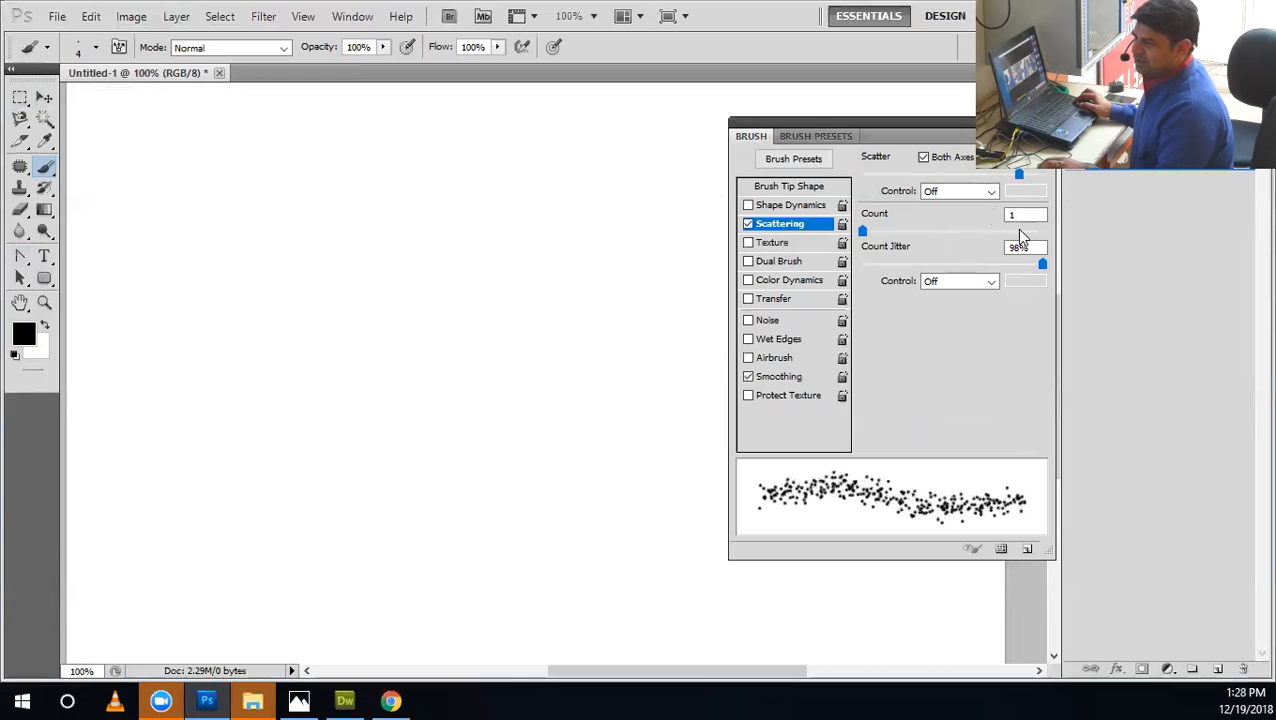
Paint two horizontal comparison strokes, the upper with Both Axes off and the lower with Both Axes on and Scatter at maximum.
{"action": "left_click", "coordinate": [936, 162]}
{"action": "left_click_drag", "start_coordinate": [623, 315], "coordinate": [230, 314]}
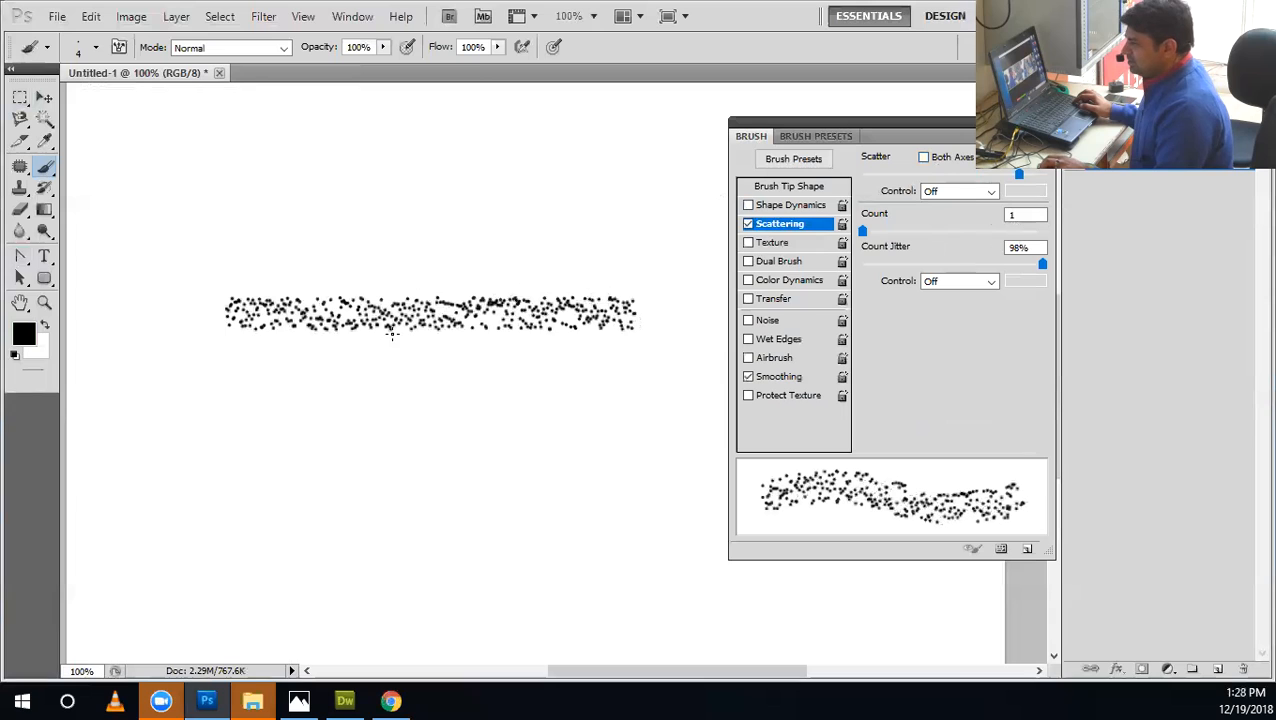
{"action": "left_click", "coordinate": [926, 159]}
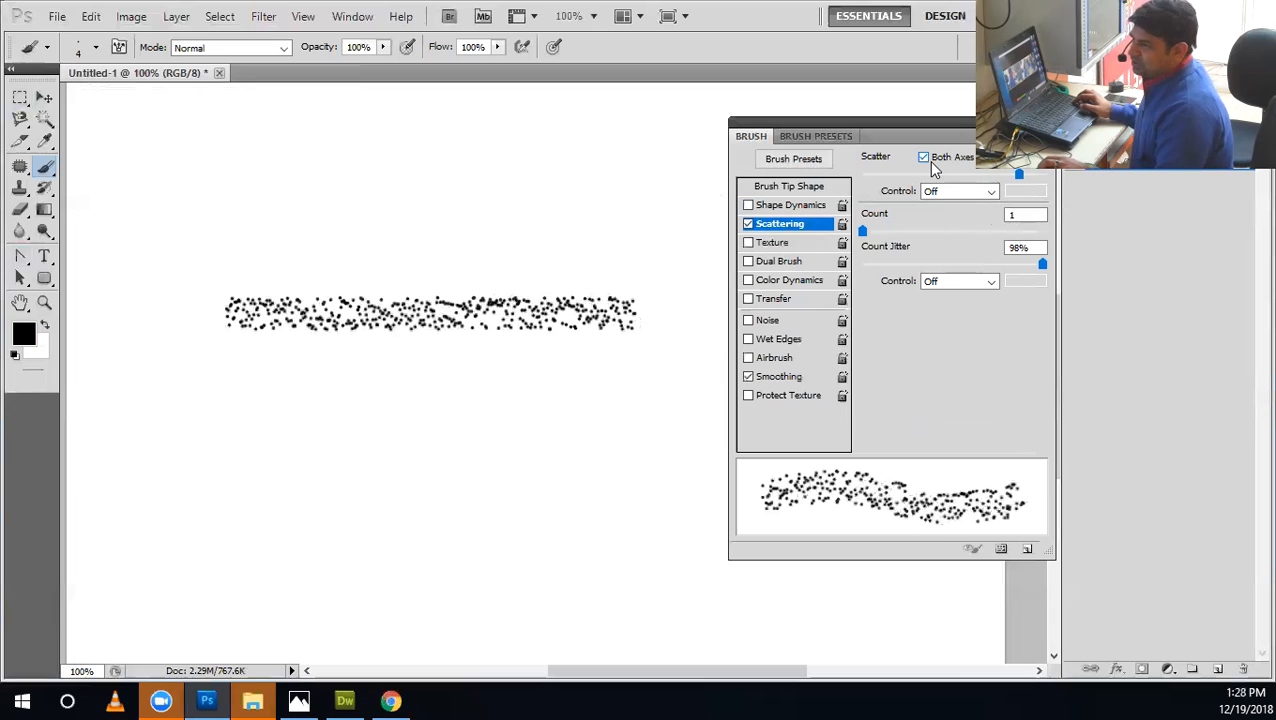
{"action": "left_click_drag", "start_coordinate": [1019, 175], "coordinate": [1078, 268]}
{"action": "left_click_drag", "start_coordinate": [638, 391], "coordinate": [206, 392]}
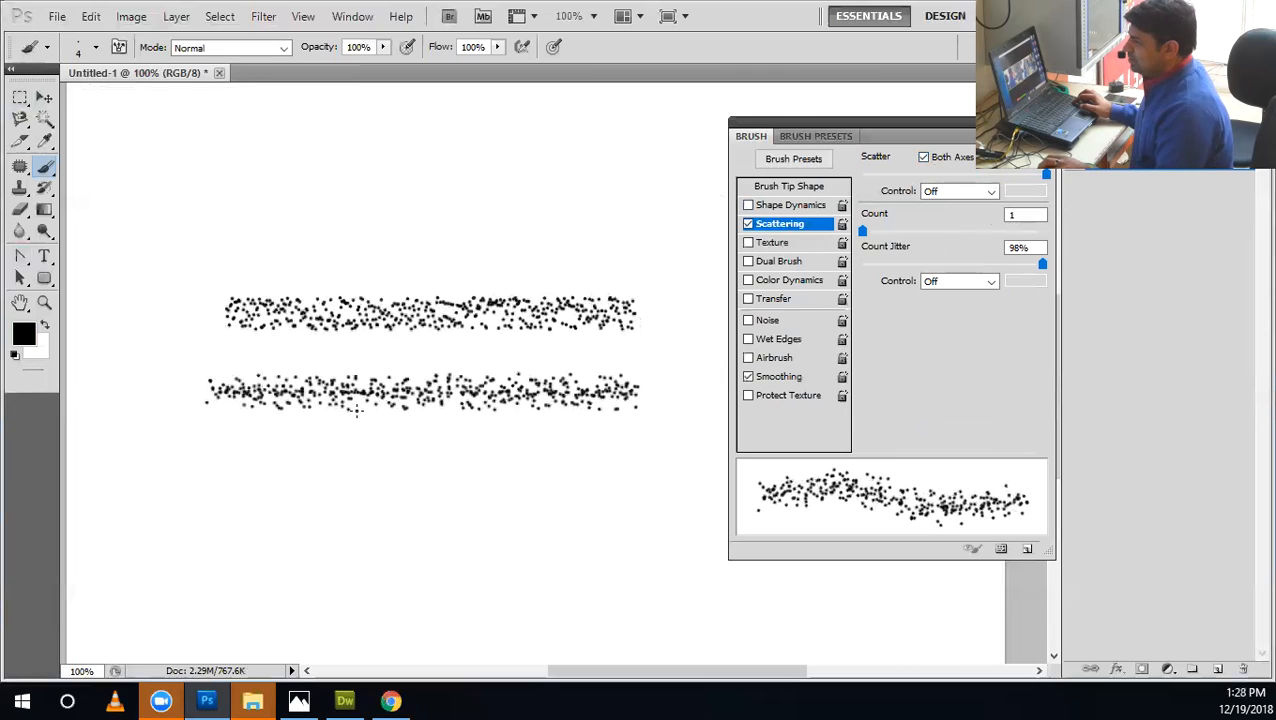
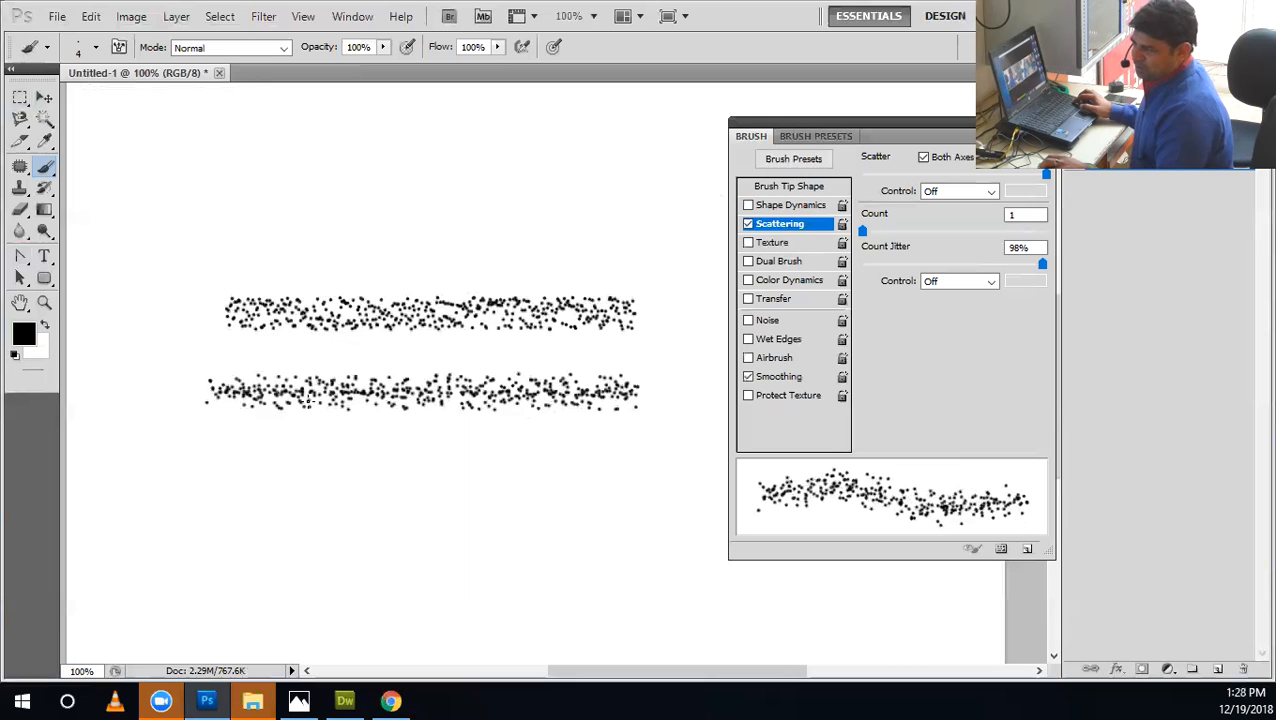
Lower Scatter slightly below maximum, paint a third horizontal test stroke, and undo all three strokes.
{"action": "left_click_drag", "start_coordinate": [995, 180], "coordinate": [1031, 185]}
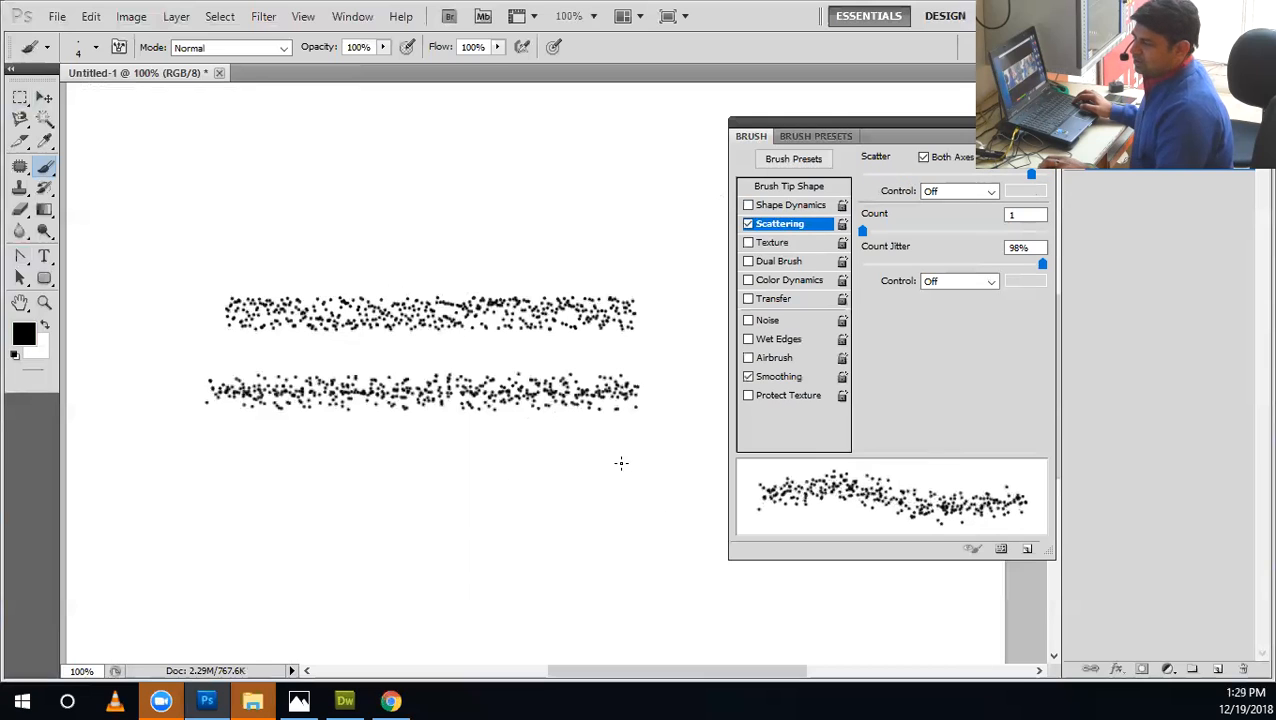
{"action": "left_click_drag", "start_coordinate": [621, 463], "coordinate": [168, 462]}
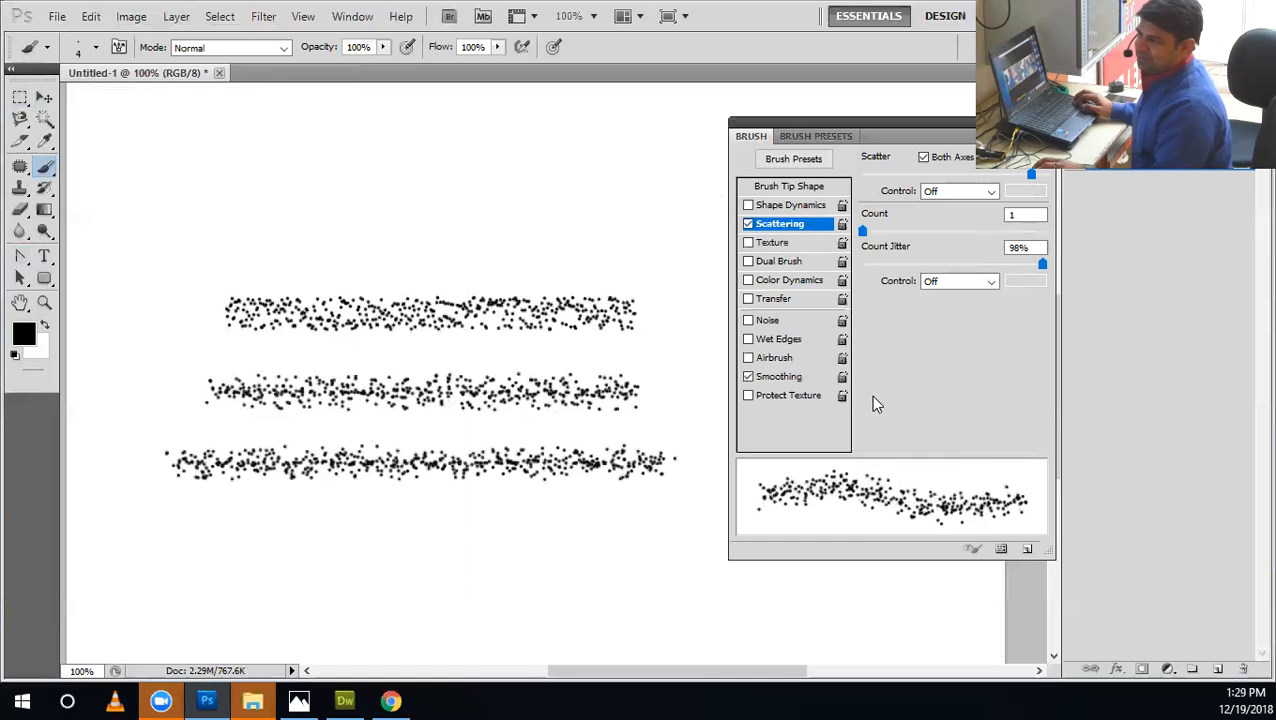
{"action": "key", "text": "ctrl+alt+z"}
{"action": "key", "text": "ctrl+alt+z"}
{"action": "key", "text": "ctrl+alt+z"}
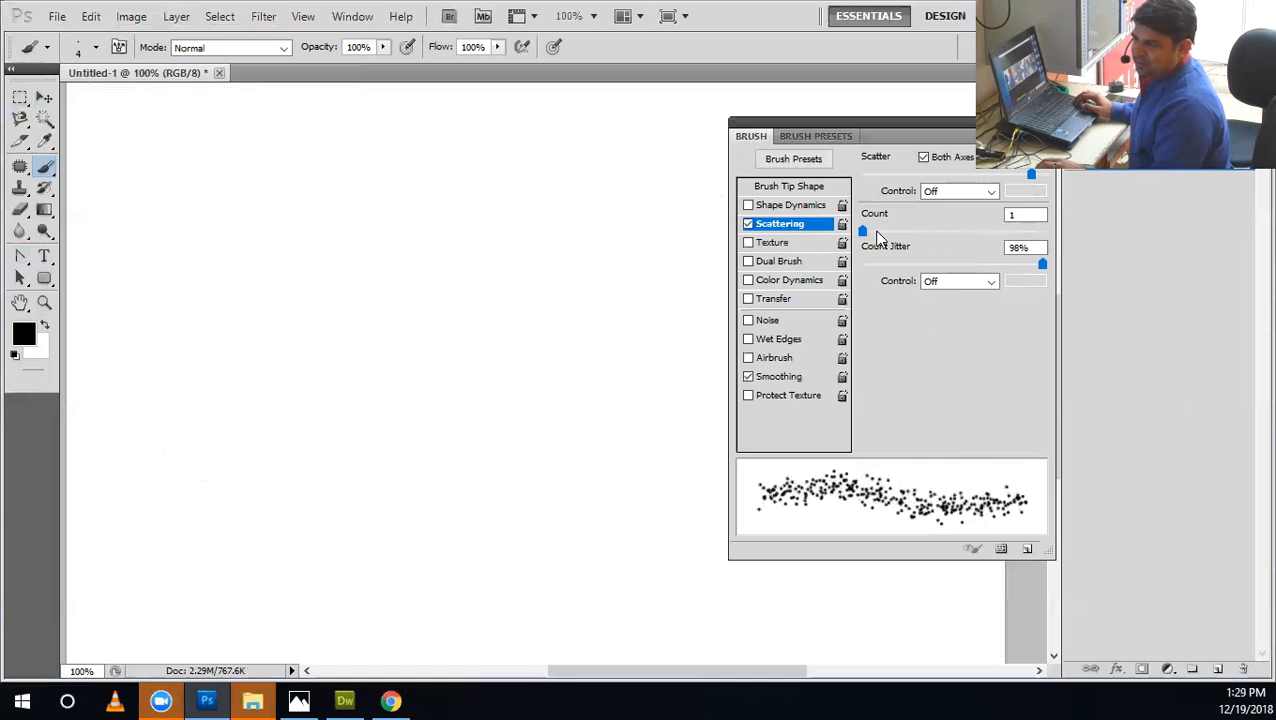
Paint one horizontal stroke at 1% Spacing and a second one below it with Spacing set to 75%.
{"action": "left_click_drag", "start_coordinate": [650, 355], "coordinate": [188, 355]}
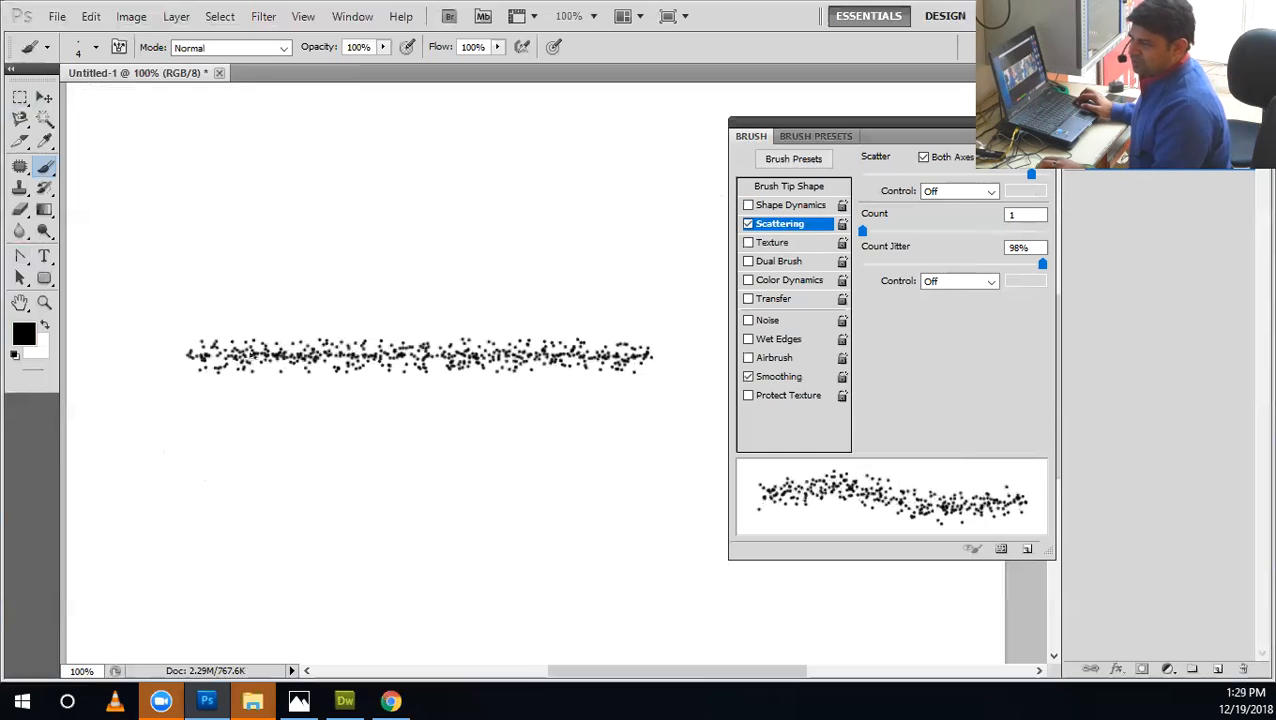
{"action": "left_click", "coordinate": [815, 186]}
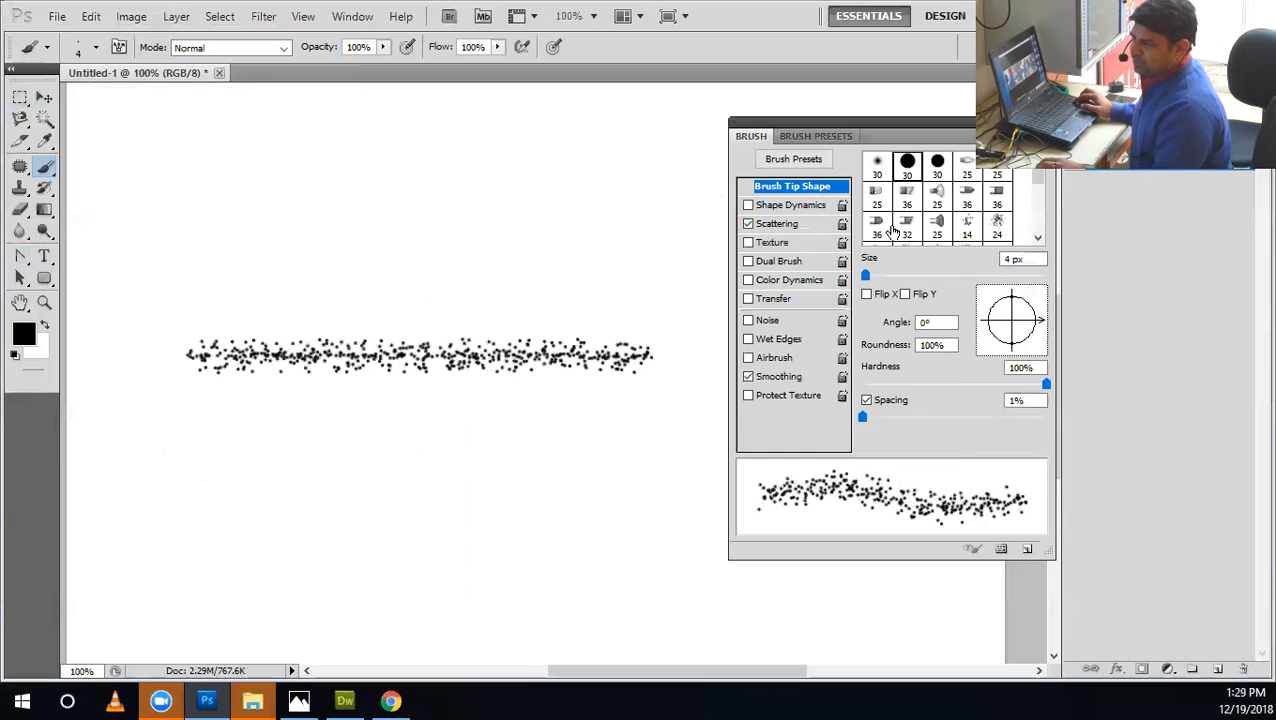
{"action": "mouse_move", "coordinate": [862, 417]}
{"action": "left_mouse_down"}
{"action": "mouse_move", "coordinate": [1023, 417]}
{"action": "mouse_move", "coordinate": [931, 420]}
{"action": "left_mouse_up"}
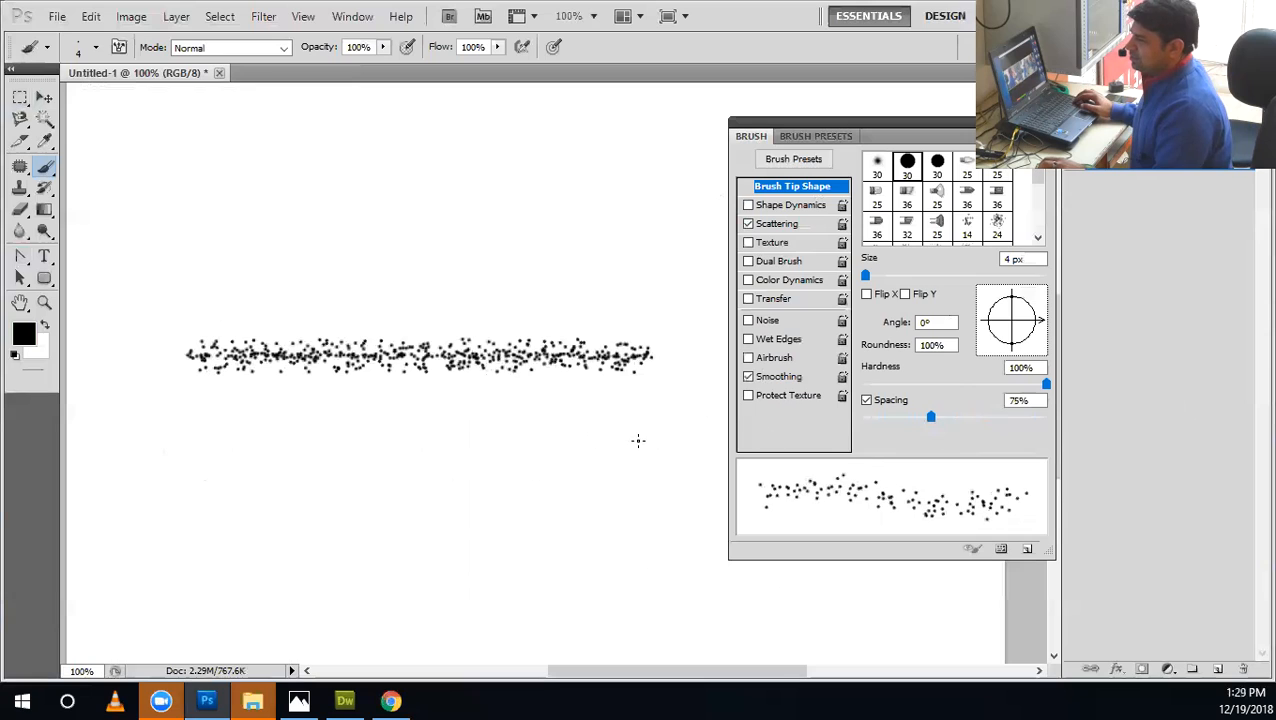
{"action": "left_click_drag", "start_coordinate": [638, 441], "coordinate": [458, 440]}
{"action": "left_click_drag", "start_coordinate": [180, 433], "coordinate": [163, 438]}
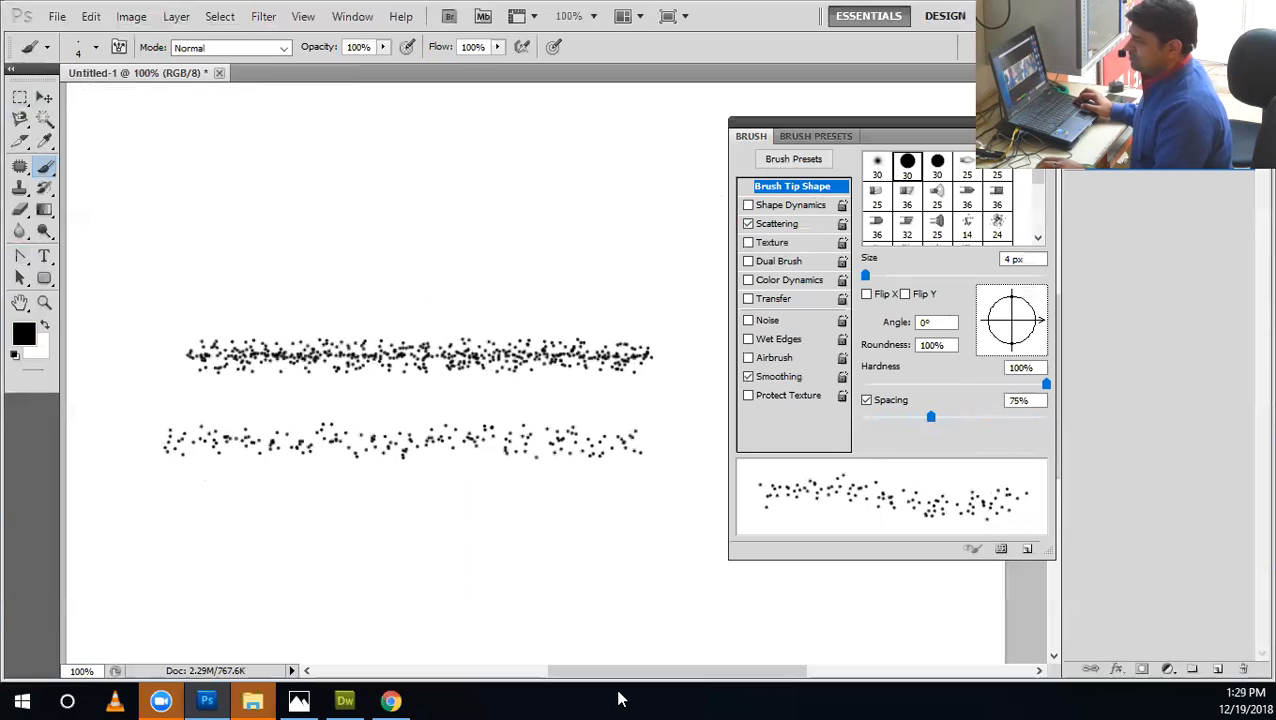
Reset the brush Spacing to 1% and return to the Scattering settings.
{"action": "left_click_drag", "start_coordinate": [930, 417], "coordinate": [803, 418]}
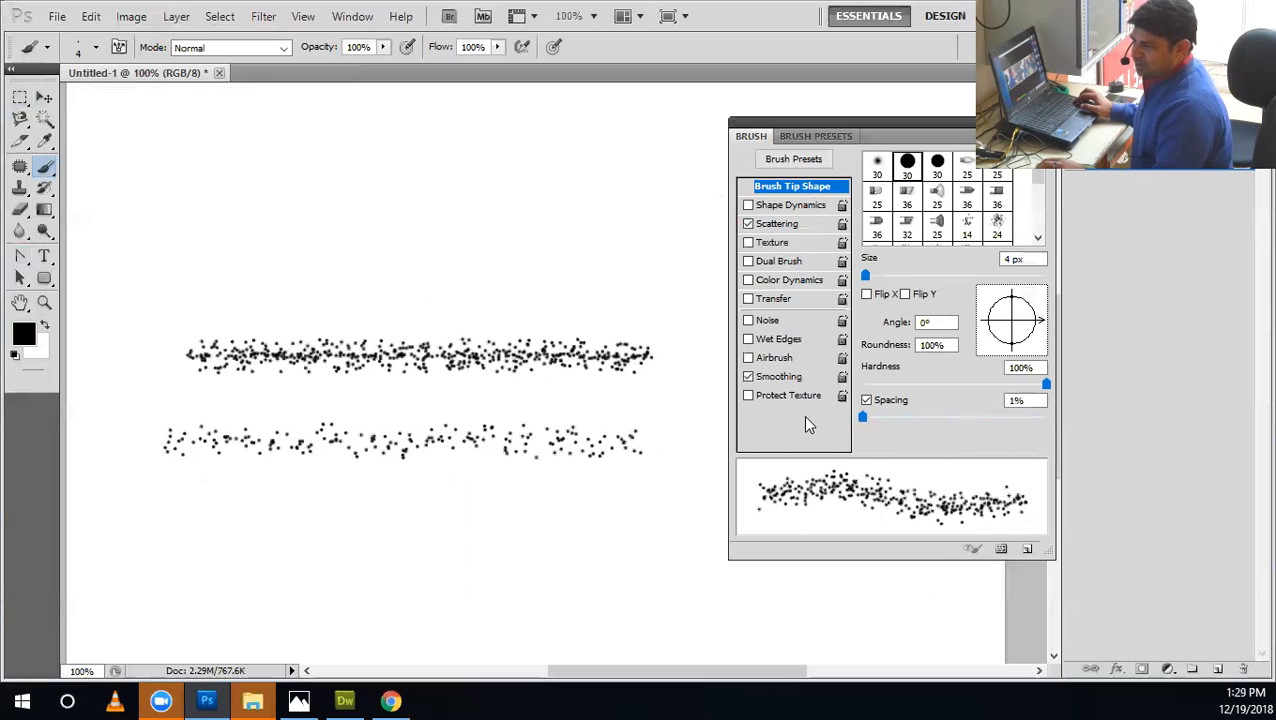
{"action": "left_click", "coordinate": [790, 224]}
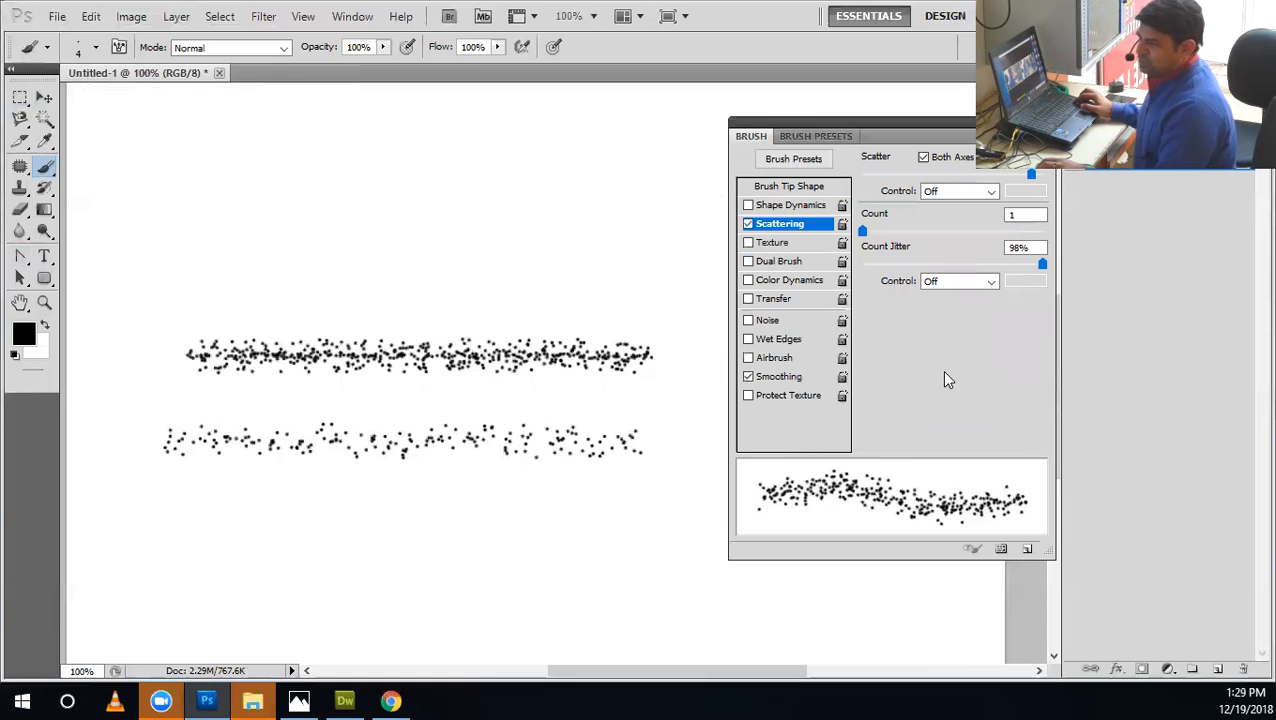
{"action": "left_click", "coordinate": [802, 188]}
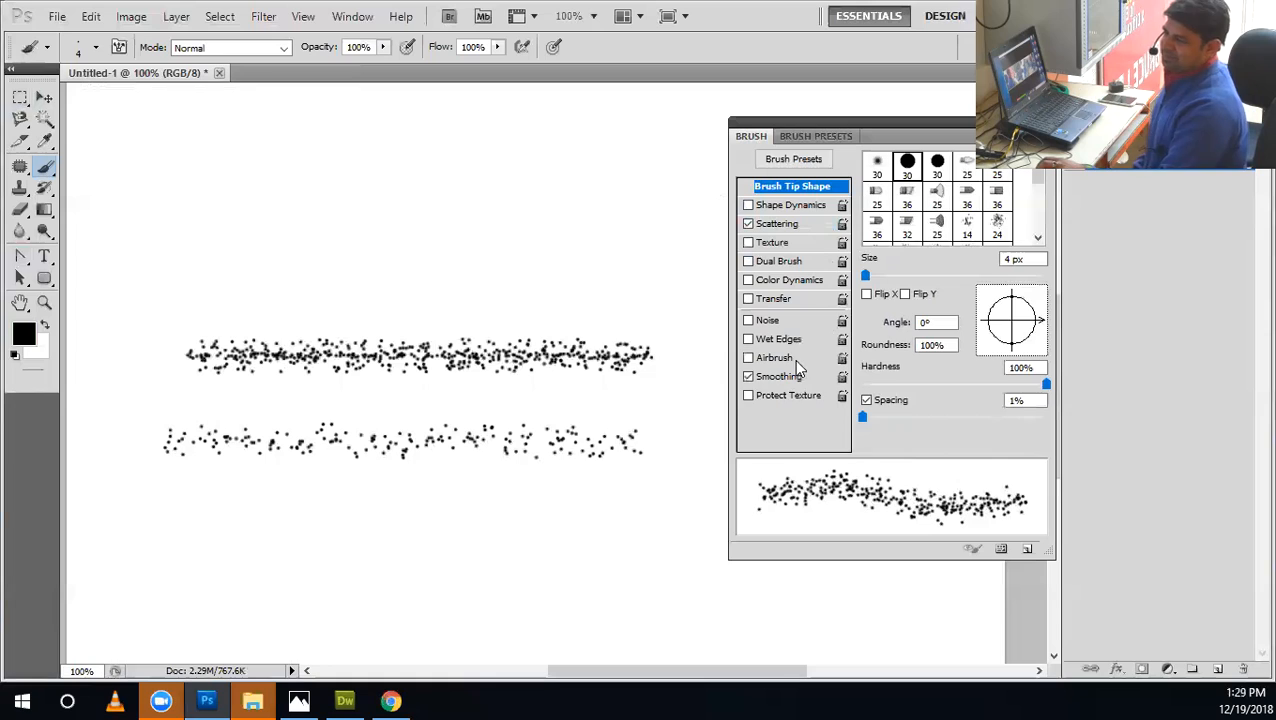
{"action": "left_click", "coordinate": [772, 224]}
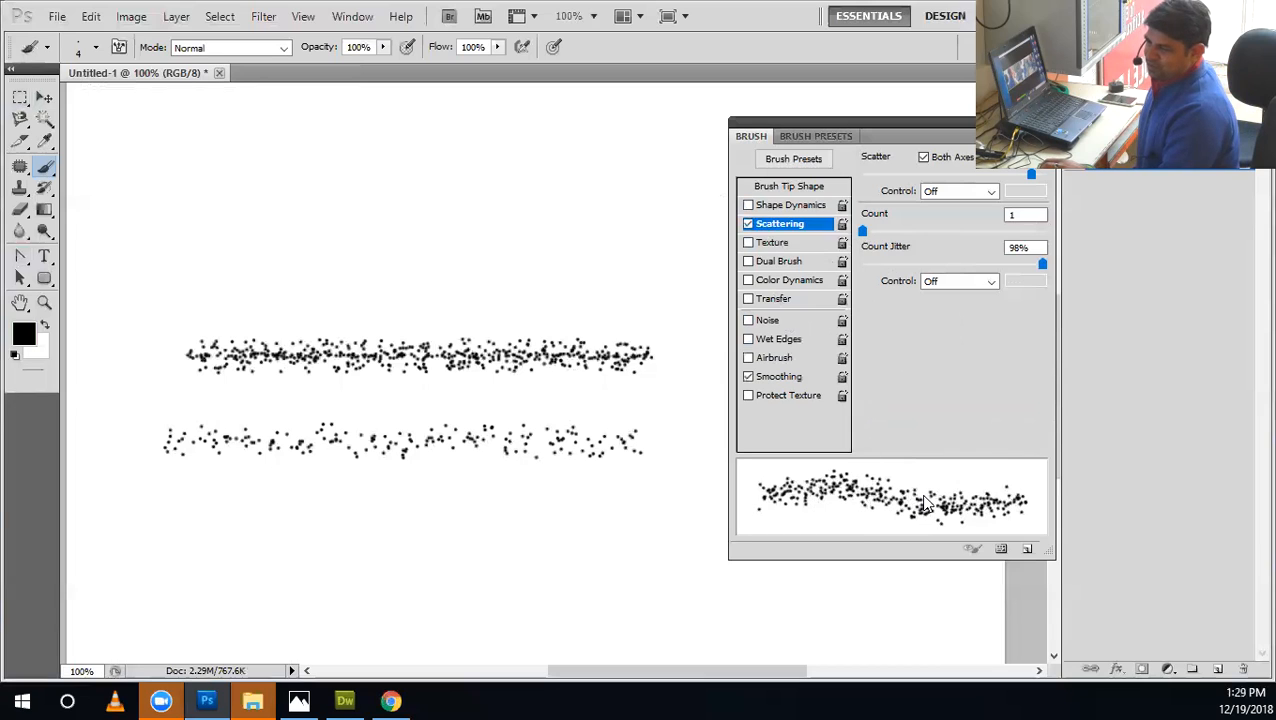
Paint four strokes above the existing pair, raising the scattering Count to 2, 3, slightly higher, and finally 11.
{"action": "mouse_move", "coordinate": [866, 228]}
{"action": "left_mouse_down"}
{"action": "mouse_move", "coordinate": [876, 233]}
{"action": "mouse_move", "coordinate": [847, 247]}
{"action": "mouse_move", "coordinate": [872, 248]}
{"action": "left_mouse_up"}
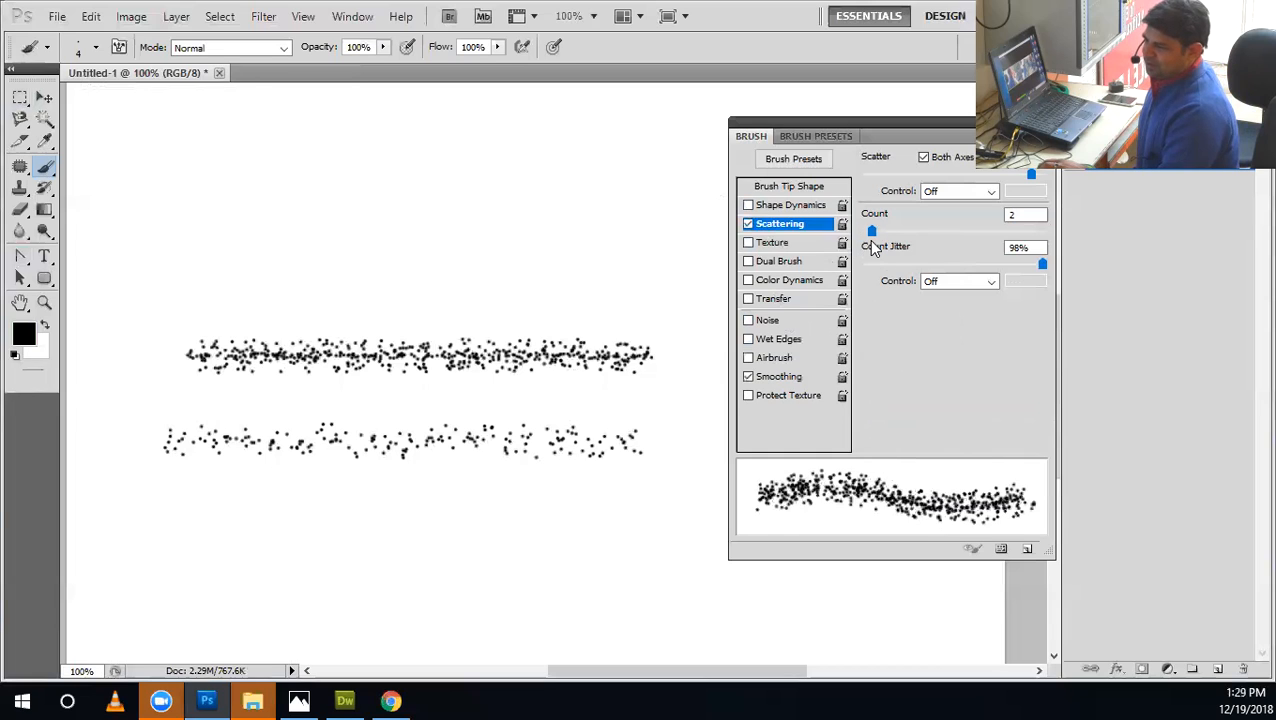
{"action": "left_click_drag", "start_coordinate": [645, 279], "coordinate": [160, 282]}
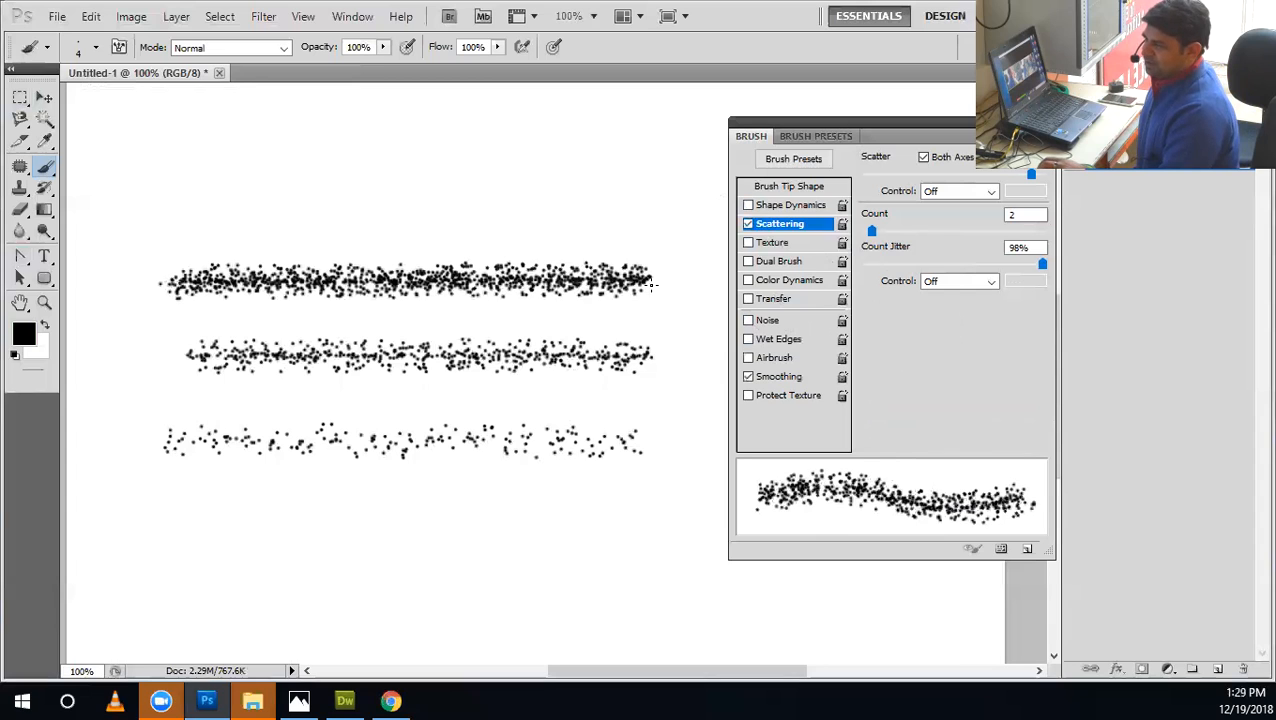
{"action": "left_click_drag", "start_coordinate": [872, 233], "coordinate": [884, 233]}
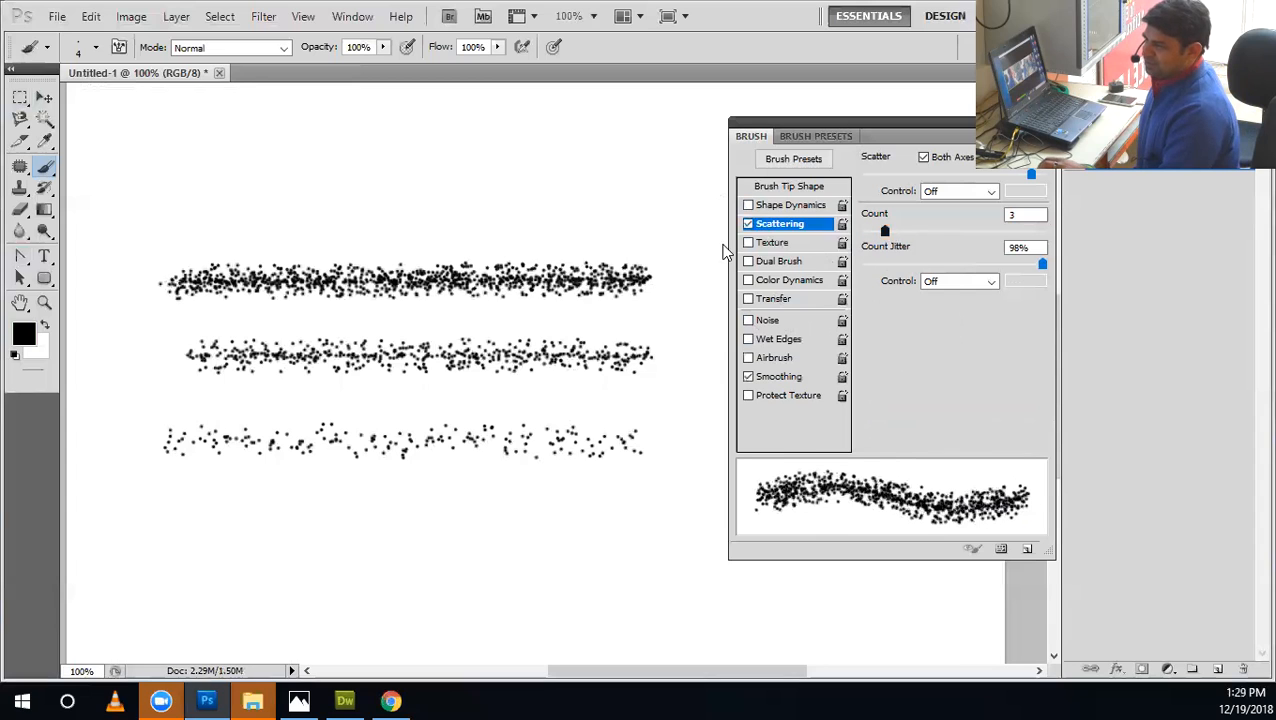
{"action": "left_click_drag", "start_coordinate": [619, 221], "coordinate": [163, 224]}
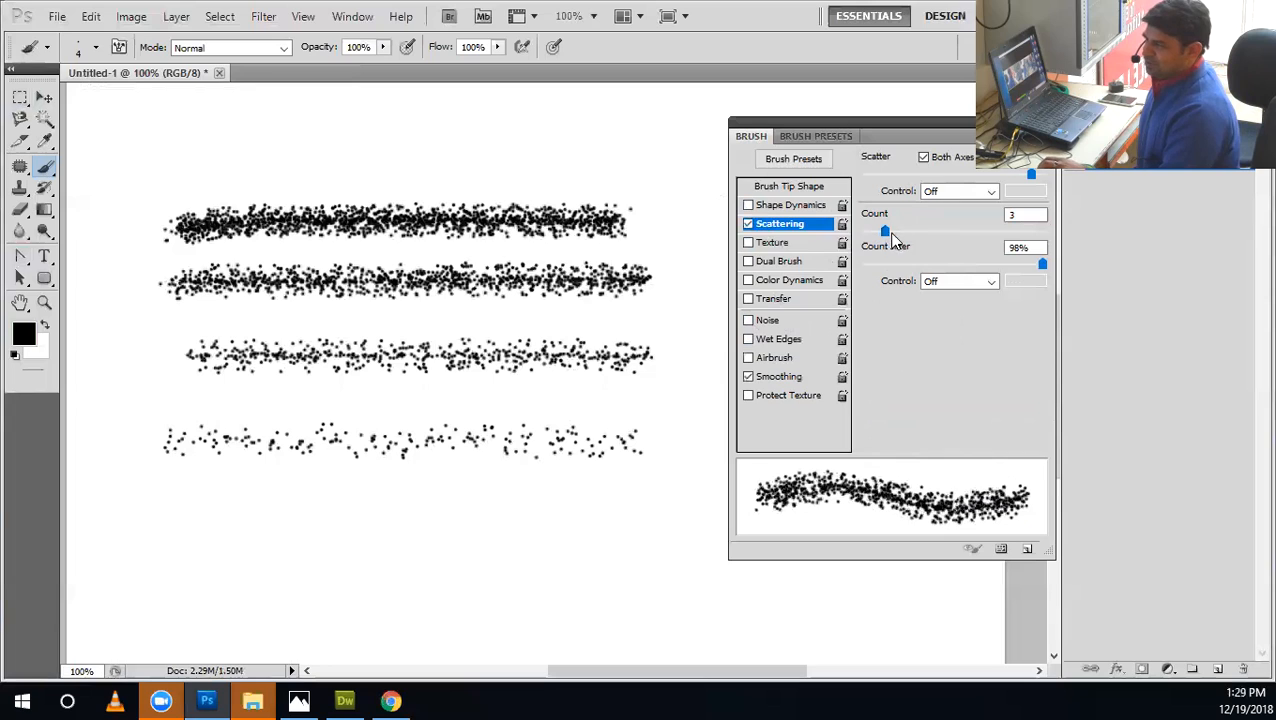
{"action": "left_click_drag", "start_coordinate": [895, 231], "coordinate": [901, 231]}
{"action": "left_click_drag", "start_coordinate": [615, 160], "coordinate": [174, 182]}
{"action": "left_click_drag", "start_coordinate": [899, 232], "coordinate": [962, 238]}
{"action": "left_click_drag", "start_coordinate": [619, 114], "coordinate": [172, 140]}
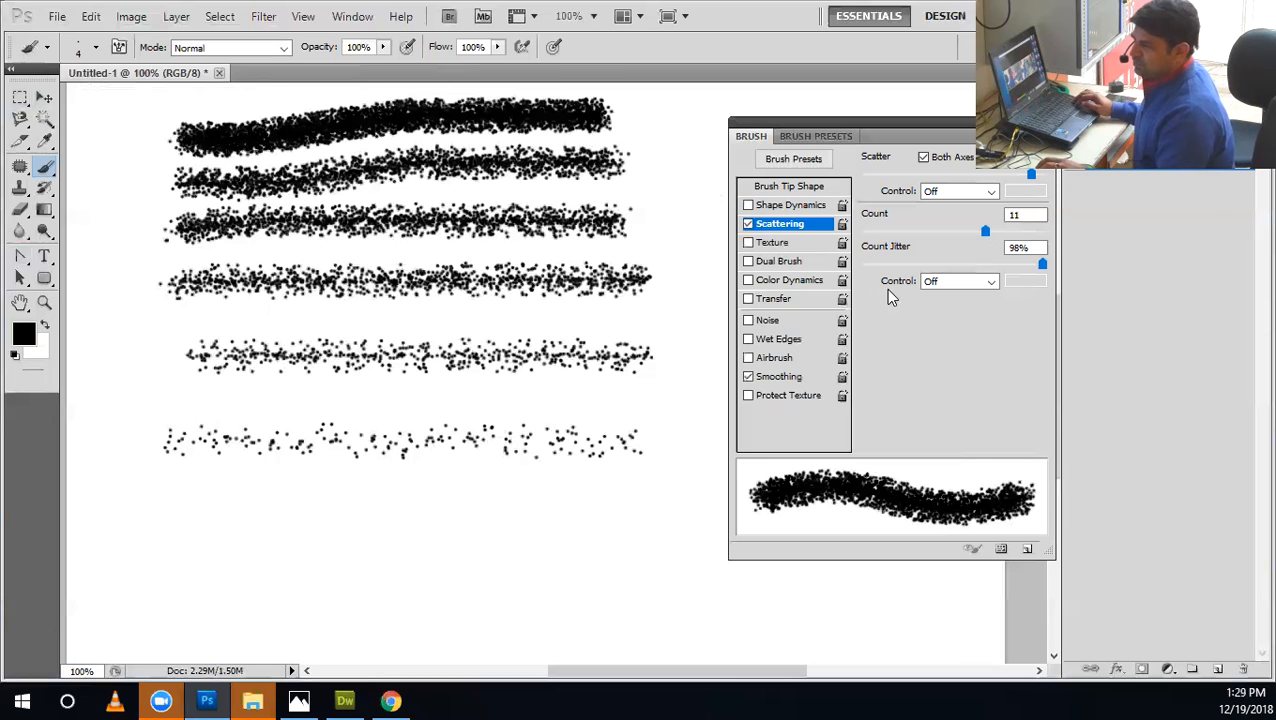
Undo the four Count strokes, set Count to 2, and paint one horizontal stroke above the remaining pair.
{"action": "key", "text": "ctrl+alt+z"}
{"action": "key", "text": "ctrl+alt+z"}
{"action": "key", "text": "ctrl+alt+z"}
{"action": "key", "text": "ctrl+alt+z"}
{"action": "mouse_move", "coordinate": [985, 231]}
{"action": "left_mouse_down"}
{"action": "mouse_move", "coordinate": [860, 232]}
{"action": "mouse_move", "coordinate": [872, 232]}
{"action": "left_mouse_up"}
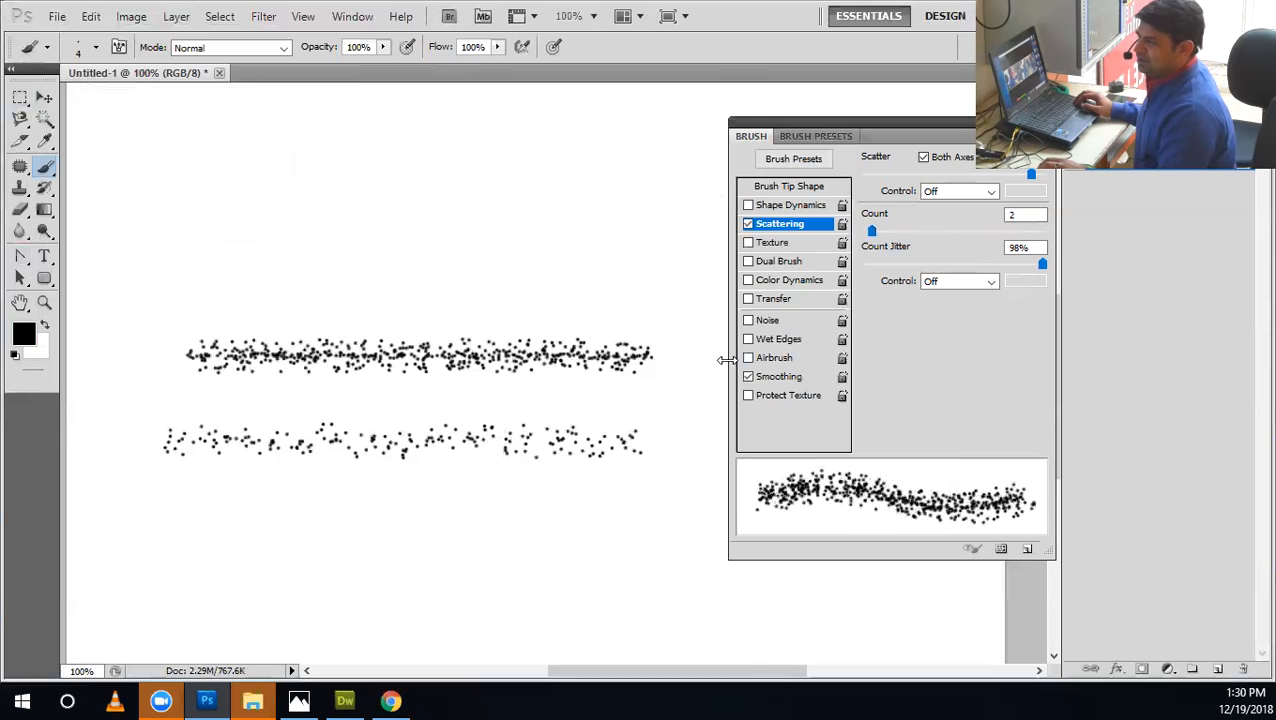
{"action": "left_click_drag", "start_coordinate": [214, 273], "coordinate": [160, 272]}
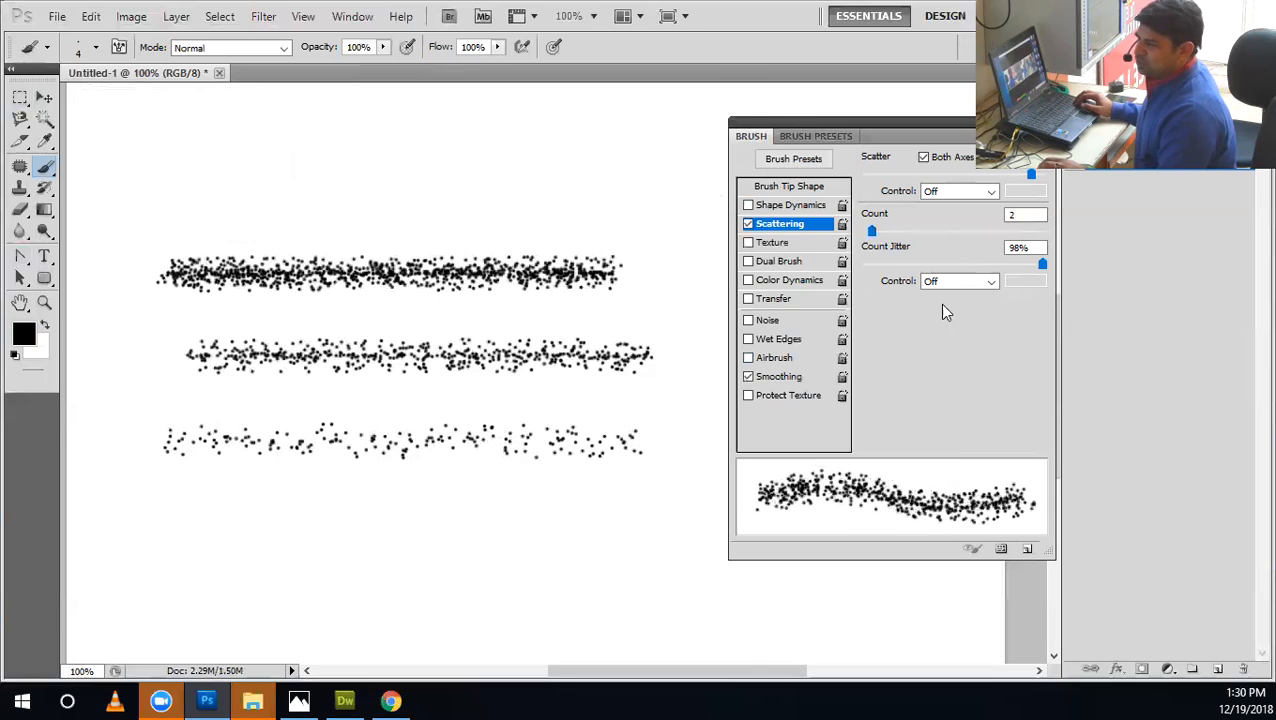
Vary Count Jitter between 0% and higher amounts, leaving it at 96%.
{"action": "left_click_drag", "start_coordinate": [1042, 264], "coordinate": [730, 278]}
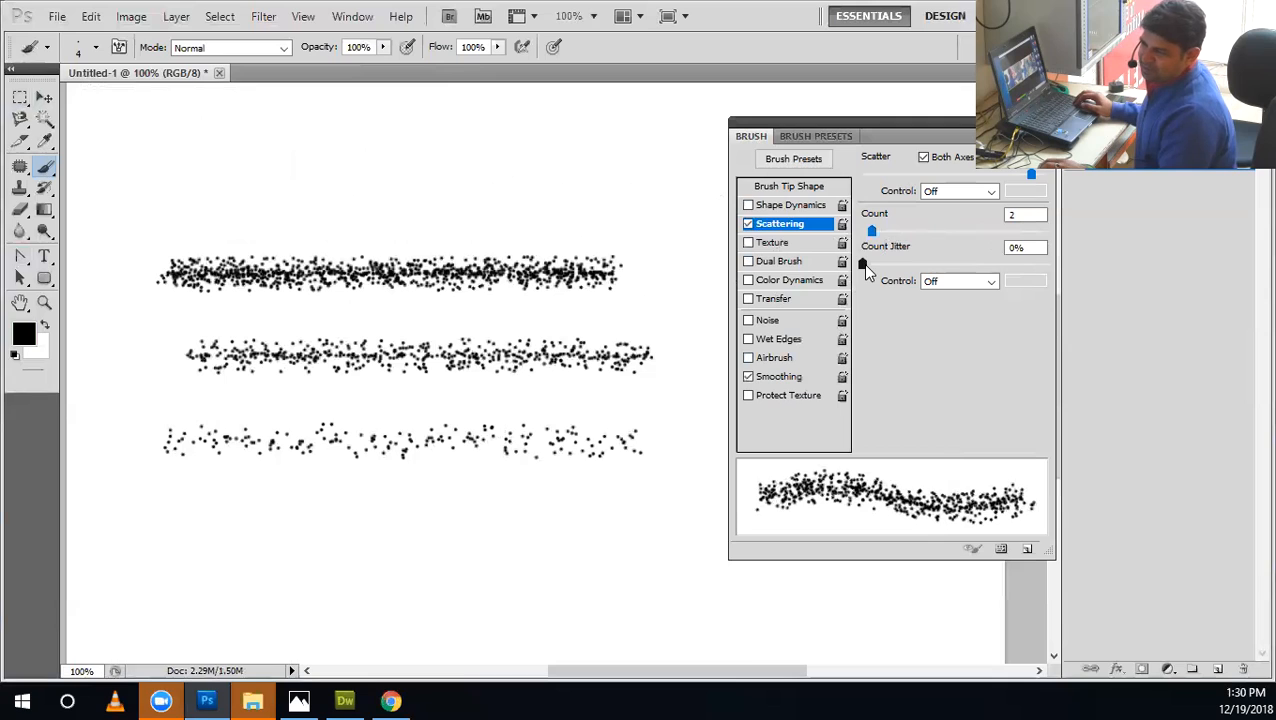
{"action": "left_click", "coordinate": [974, 264]}
{"action": "mouse_move", "coordinate": [1022, 265]}
{"action": "left_mouse_down"}
{"action": "mouse_move", "coordinate": [1067, 260]}
{"action": "mouse_move", "coordinate": [804, 263]}
{"action": "left_mouse_up"}
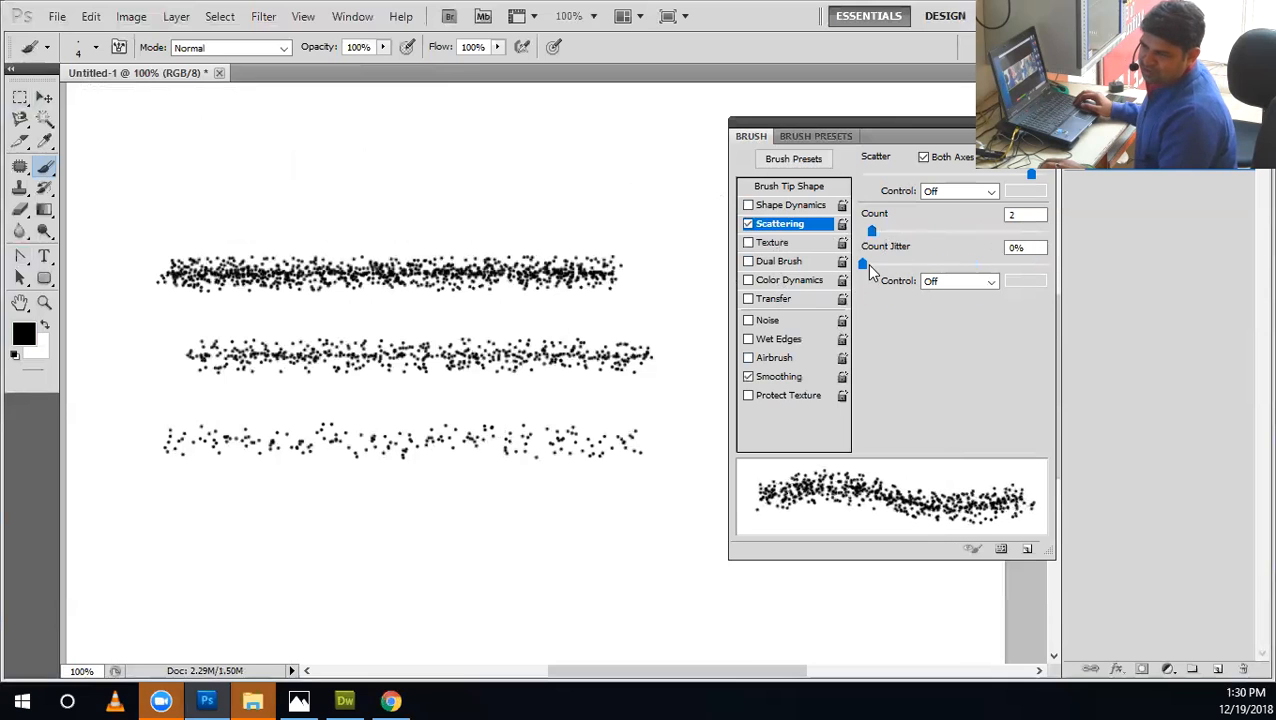
{"action": "mouse_move", "coordinate": [893, 270]}
{"action": "left_mouse_down"}
{"action": "mouse_move", "coordinate": [1067, 248]}
{"action": "mouse_move", "coordinate": [856, 253]}
{"action": "mouse_move", "coordinate": [974, 257]}
{"action": "mouse_move", "coordinate": [911, 240]}
{"action": "left_mouse_up"}
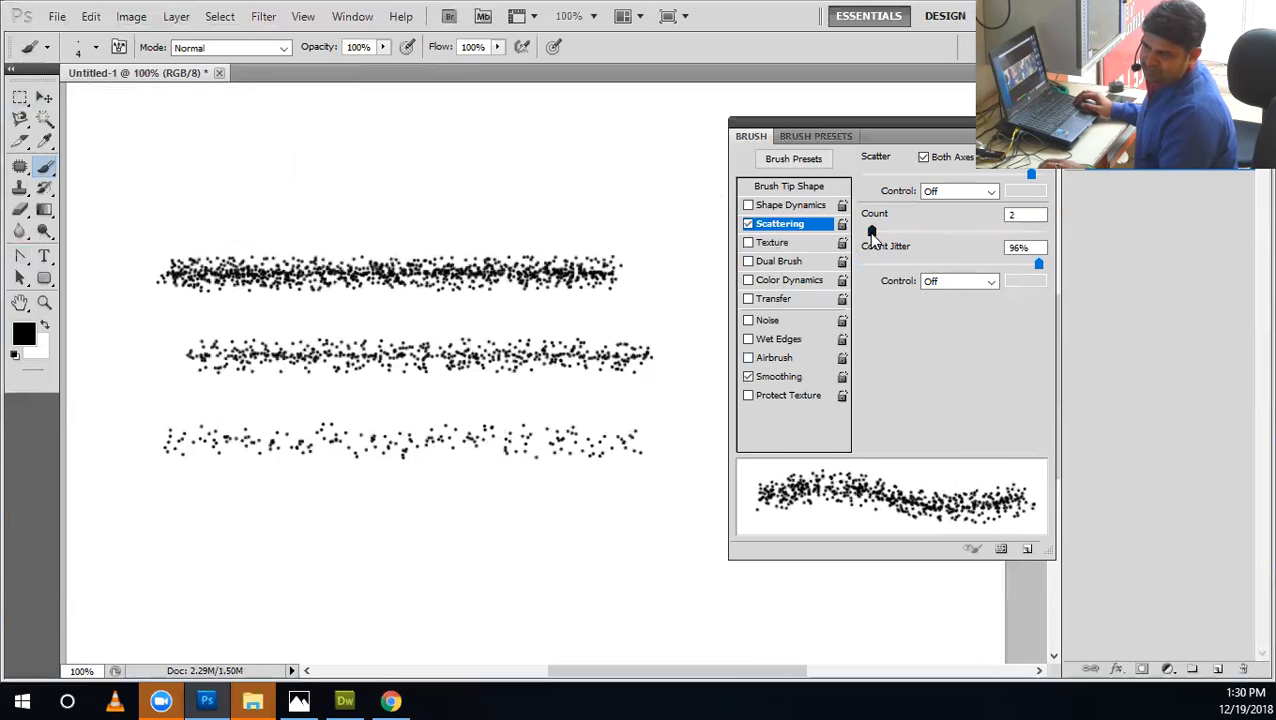
Set Spacing to 133% and Count Jitter to 100%, and paint a horizontal stroke below the others.
{"action": "left_click", "coordinate": [796, 186]}
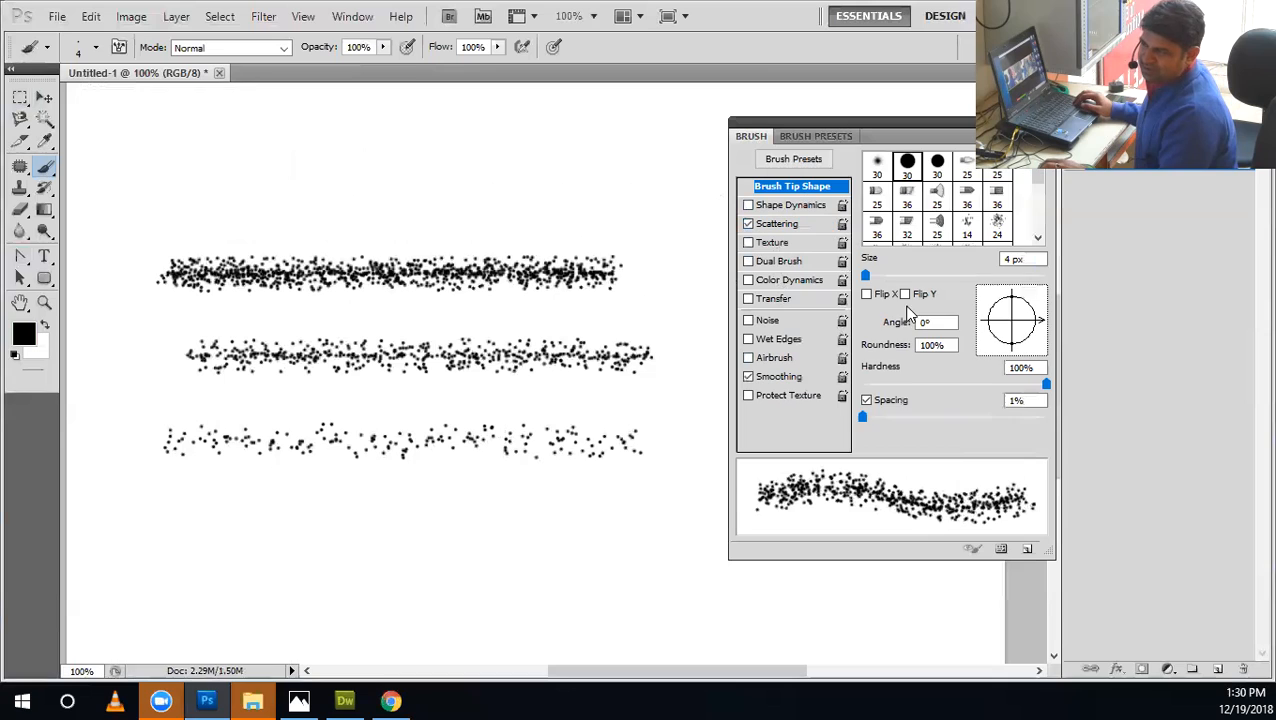
{"action": "left_click_drag", "start_coordinate": [869, 420], "coordinate": [975, 424]}
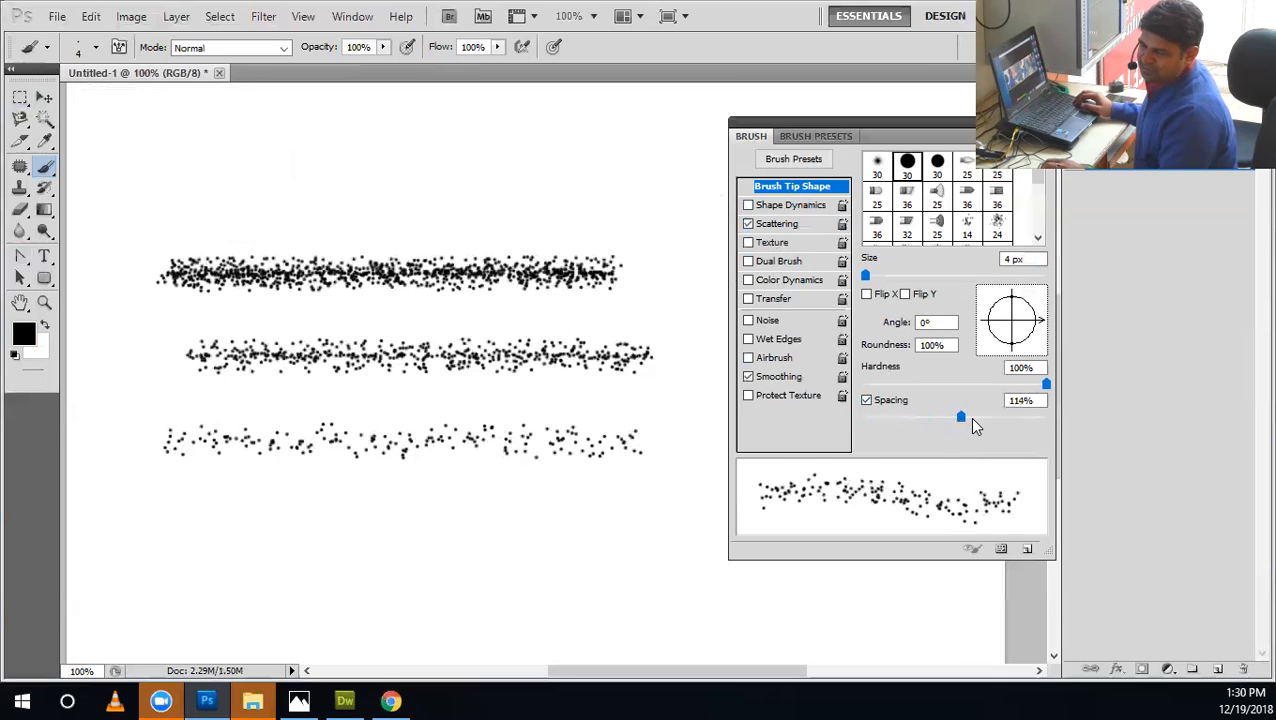
{"action": "left_click", "coordinate": [771, 224]}
{"action": "mouse_move", "coordinate": [1044, 265]}
{"action": "left_mouse_down"}
{"action": "mouse_move", "coordinate": [865, 265]}
{"action": "mouse_move", "coordinate": [1157, 270]}
{"action": "mouse_move", "coordinate": [812, 260]}
{"action": "left_mouse_up"}
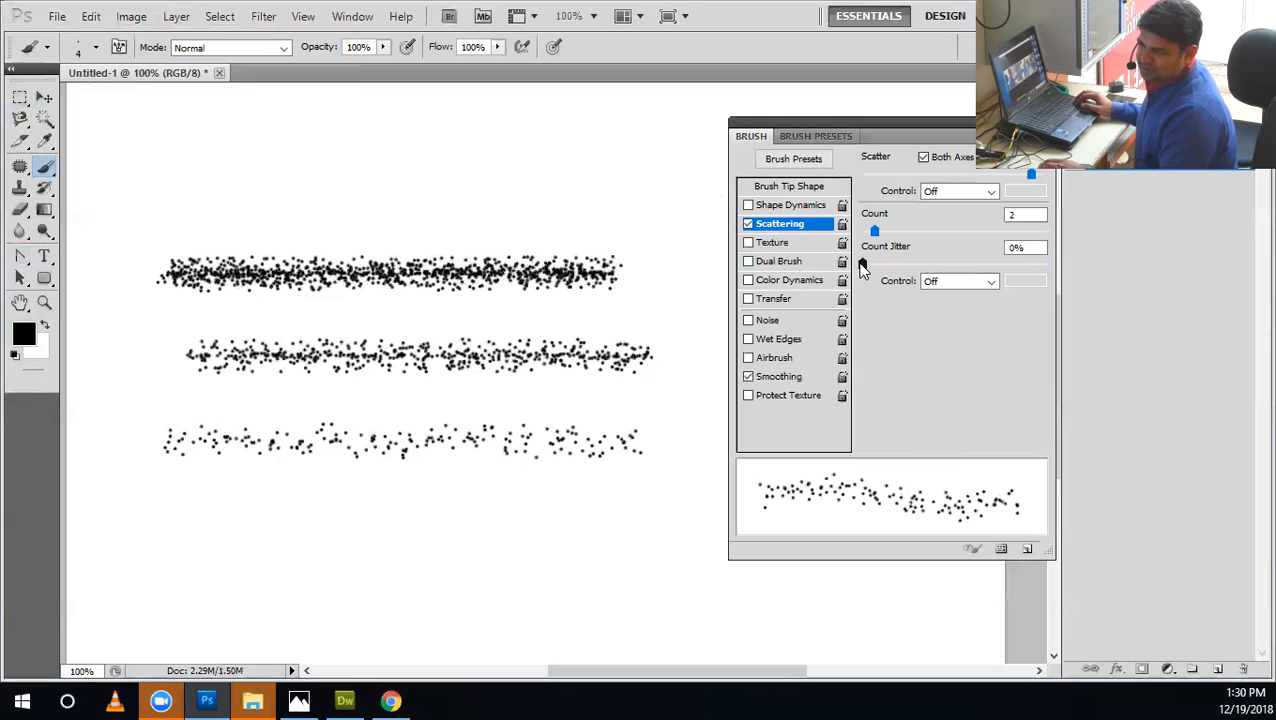
{"action": "mouse_move", "coordinate": [954, 266]}
{"action": "left_mouse_down"}
{"action": "mouse_move", "coordinate": [1043, 276]}
{"action": "mouse_move", "coordinate": [940, 270]}
{"action": "mouse_move", "coordinate": [1075, 265]}
{"action": "left_mouse_up"}
{"action": "mouse_move", "coordinate": [702, 519]}
{"action": "left_mouse_down"}
{"action": "mouse_move", "coordinate": [214, 507]}
{"action": "mouse_move", "coordinate": [178, 522]}
{"action": "left_mouse_up"}
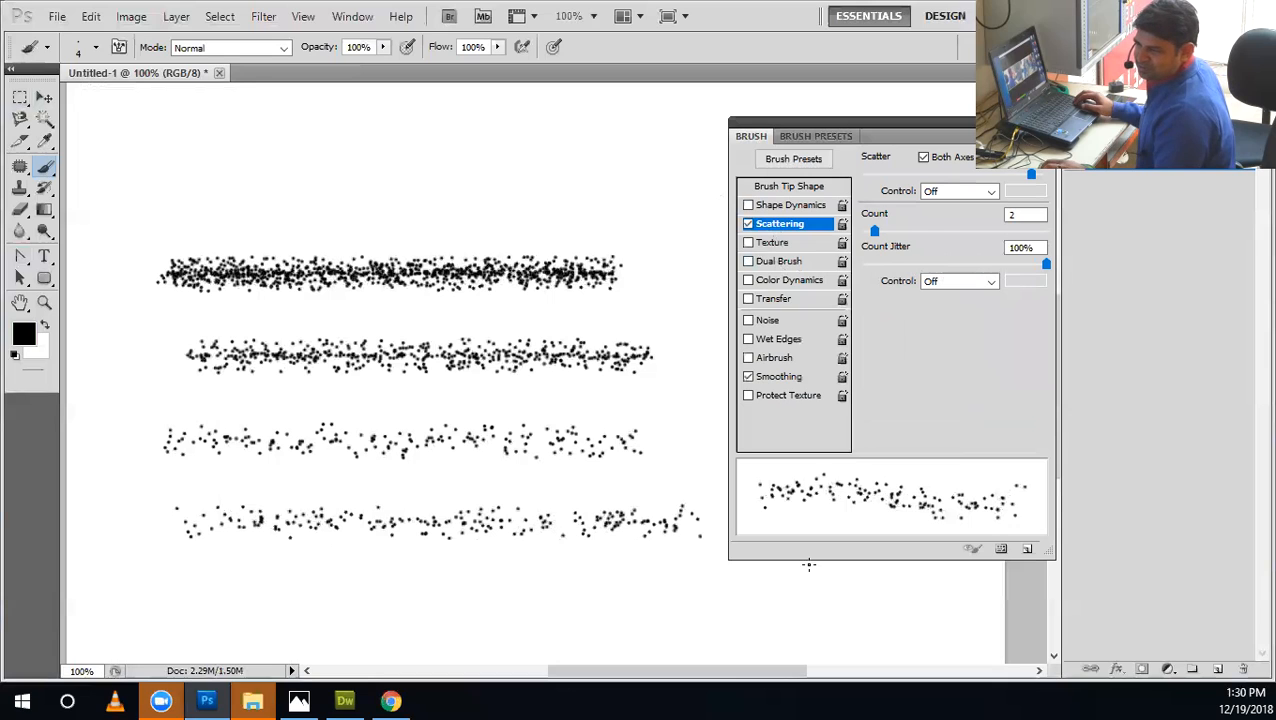
Vary Count Jitter back to 100% and paint a long looping stroke across the comparison strokes.
{"action": "mouse_move", "coordinate": [1010, 266]}
{"action": "left_mouse_down"}
{"action": "mouse_move", "coordinate": [849, 276]}
{"action": "mouse_move", "coordinate": [1137, 271]}
{"action": "mouse_move", "coordinate": [858, 276]}
{"action": "mouse_move", "coordinate": [919, 268]}
{"action": "left_mouse_up"}
{"action": "left_click_drag", "start_coordinate": [1060, 280], "coordinate": [1097, 267]}
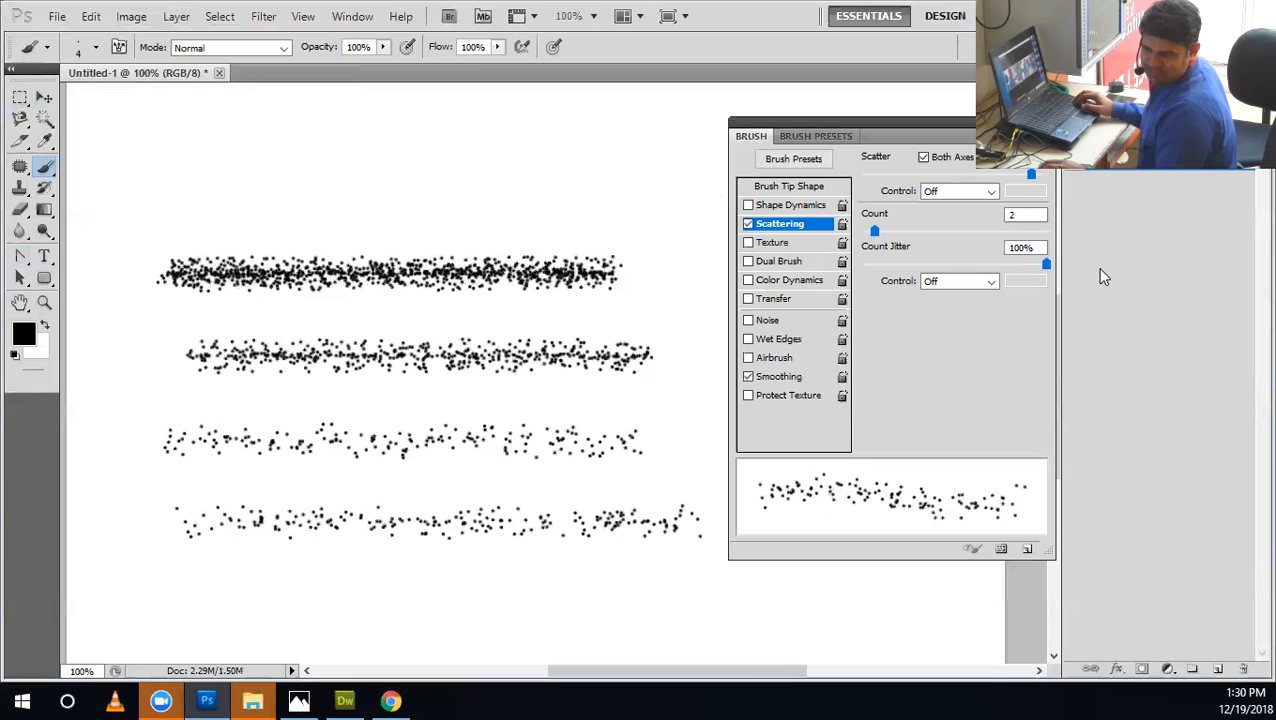
{"action": "mouse_move", "coordinate": [360, 603]}
{"action": "left_mouse_down"}
{"action": "mouse_move", "coordinate": [220, 375]}
{"action": "mouse_move", "coordinate": [206, 197]}
{"action": "mouse_move", "coordinate": [137, 271]}
{"action": "mouse_move", "coordinate": [99, 506]}
{"action": "mouse_move", "coordinate": [313, 572]}
{"action": "mouse_move", "coordinate": [718, 470]}
{"action": "left_mouse_up"}
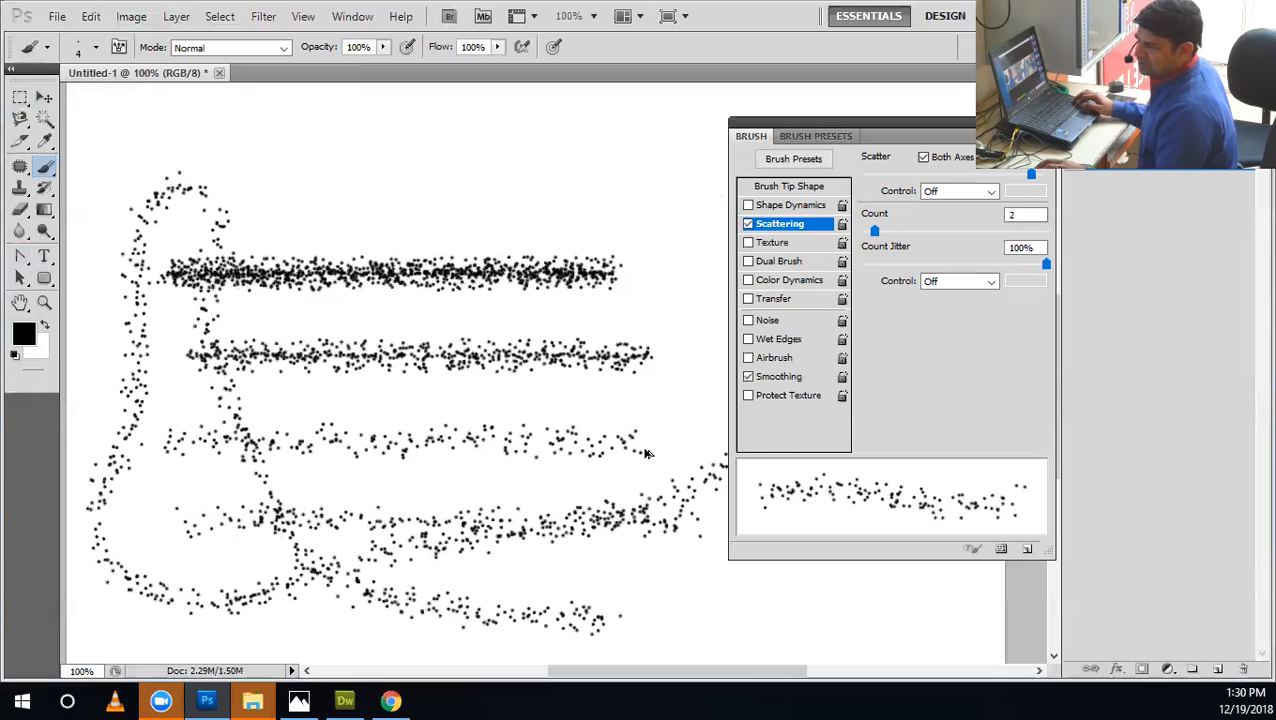
Undo all strokes to clear the canvas, then paint and undo a large S-shaped test stroke.
{"action": "key", "text": "ctrl+alt+z"}
{"action": "key", "text": "ctrl+alt+z"}
{"action": "key", "text": "ctrl+alt+z"}
{"action": "key", "text": "ctrl+alt+z"}
{"action": "key", "text": "ctrl+alt+z"}
{"action": "key", "text": "ctrl+alt+z"}
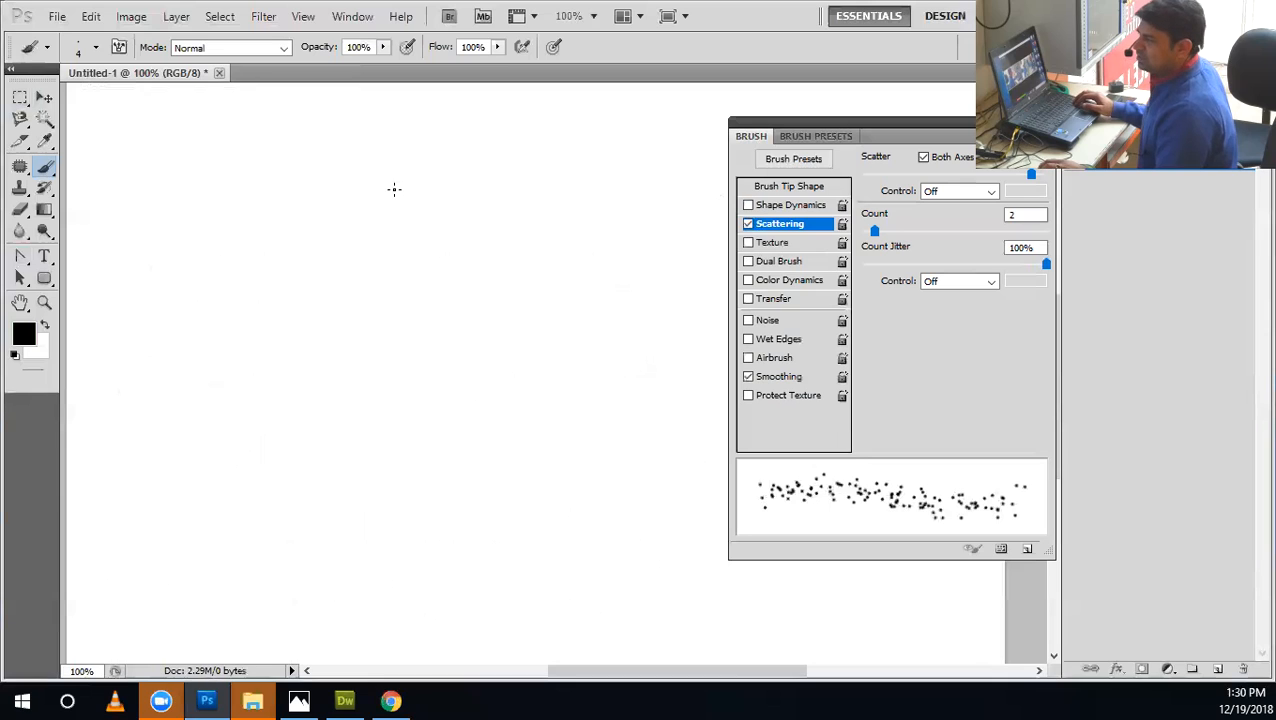
{"action": "mouse_move", "coordinate": [302, 180]}
{"action": "left_mouse_down"}
{"action": "mouse_move", "coordinate": [233, 208]}
{"action": "mouse_move", "coordinate": [199, 300]}
{"action": "mouse_move", "coordinate": [418, 407]}
{"action": "mouse_move", "coordinate": [338, 514]}
{"action": "mouse_move", "coordinate": [229, 499]}
{"action": "mouse_move", "coordinate": [229, 460]}
{"action": "left_mouse_up"}
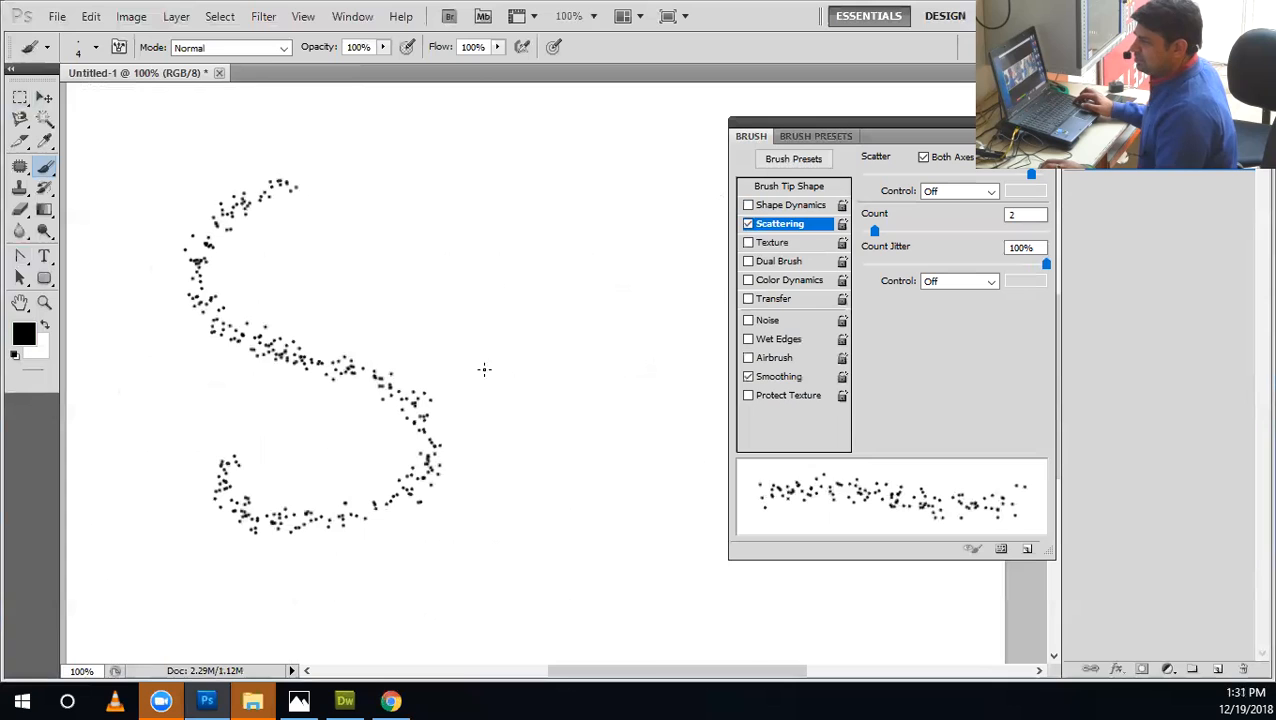
{"action": "key", "text": "ctrl+alt+z"}
Paint and undo two freehand test strokes with the brush enlarged to 8 px, and settle on a 6 px brush.
{"action": "key", "text": "bracketright"}
{"action": "key", "text": "bracketright"}
{"action": "key", "text": "bracketright"}
{"action": "key", "text": "bracketright"}
{"action": "mouse_move", "coordinate": [199, 222]}
{"action": "left_mouse_down"}
{"action": "mouse_move", "coordinate": [302, 447]}
{"action": "mouse_move", "coordinate": [335, 427]}
{"action": "left_mouse_up"}
{"action": "key", "text": "ctrl+z"}
{"action": "mouse_move", "coordinate": [323, 165]}
{"action": "left_mouse_down"}
{"action": "mouse_move", "coordinate": [541, 461]}
{"action": "mouse_move", "coordinate": [477, 252]}
{"action": "left_mouse_up"}
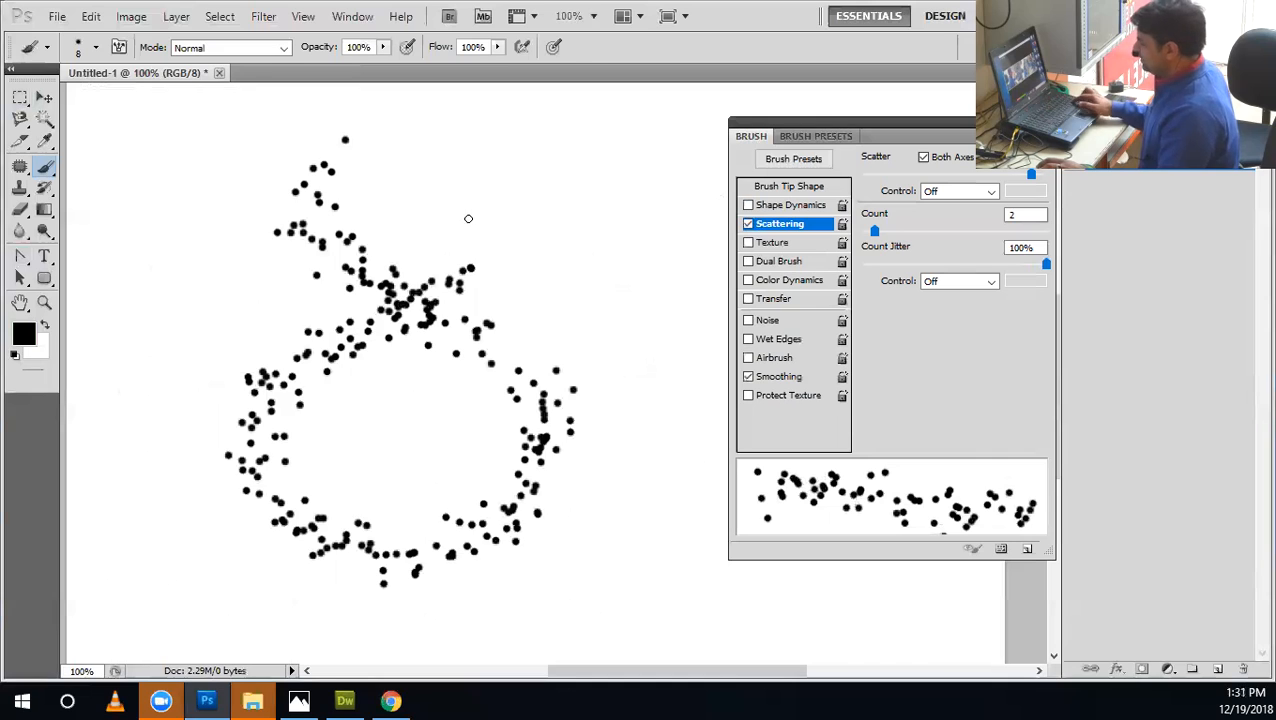
{"action": "key", "text": "ctrl+z"}
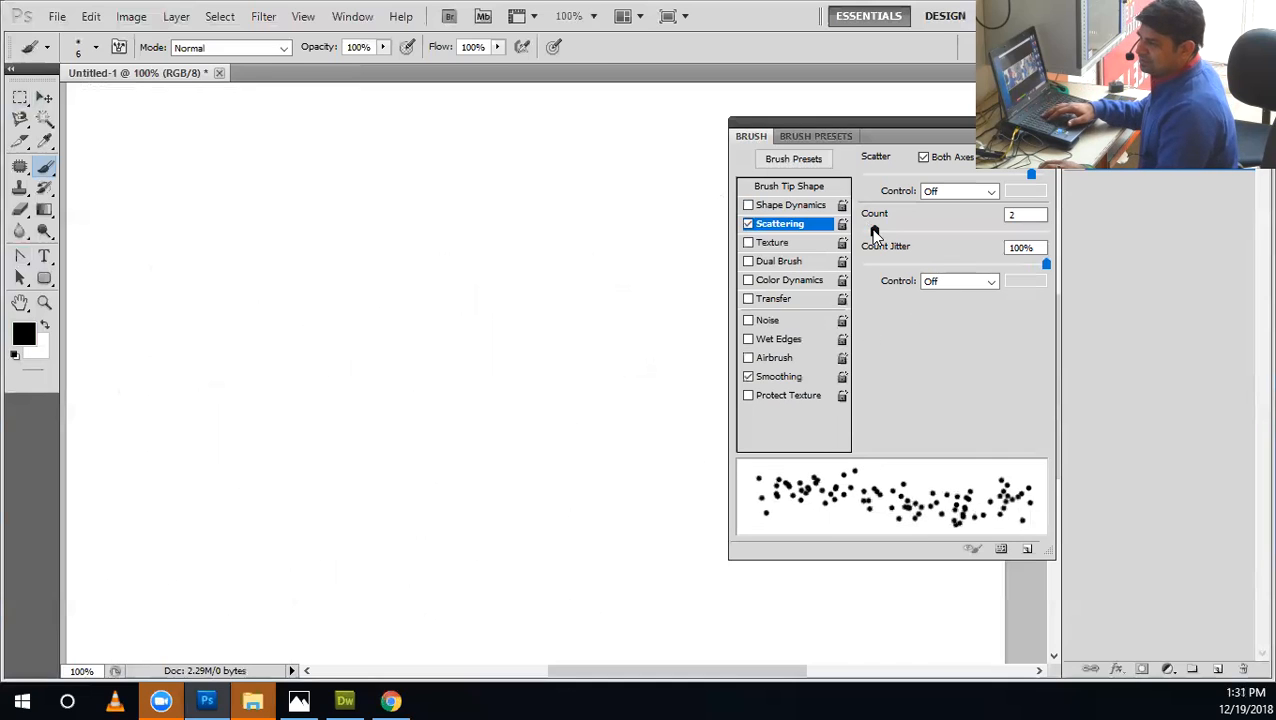
Set the brush Spacing to 50%, then paint and undo two curved test strokes.
{"action": "left_click_drag", "start_coordinate": [869, 233], "coordinate": [874, 229]}
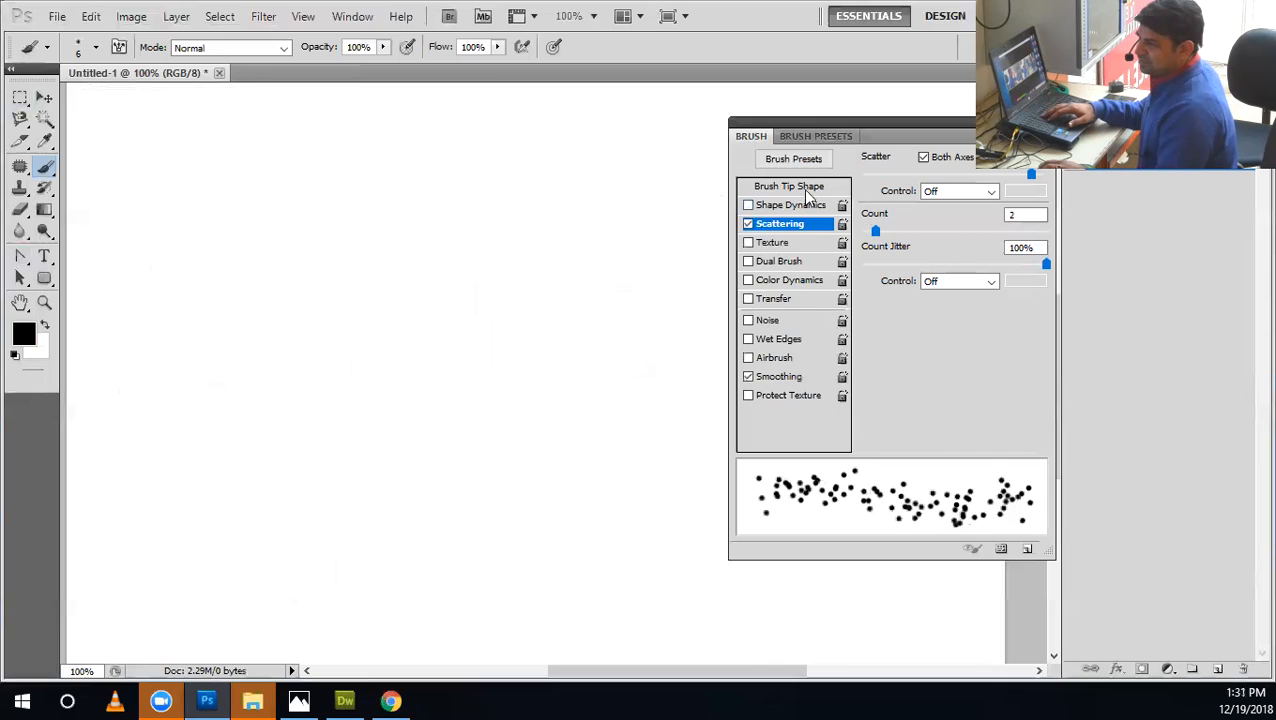
{"action": "left_click_drag", "start_coordinate": [962, 420], "coordinate": [907, 419]}
{"action": "mouse_move", "coordinate": [385, 145]}
{"action": "left_mouse_down"}
{"action": "mouse_move", "coordinate": [360, 465]}
{"action": "mouse_move", "coordinate": [557, 342]}
{"action": "left_mouse_up"}
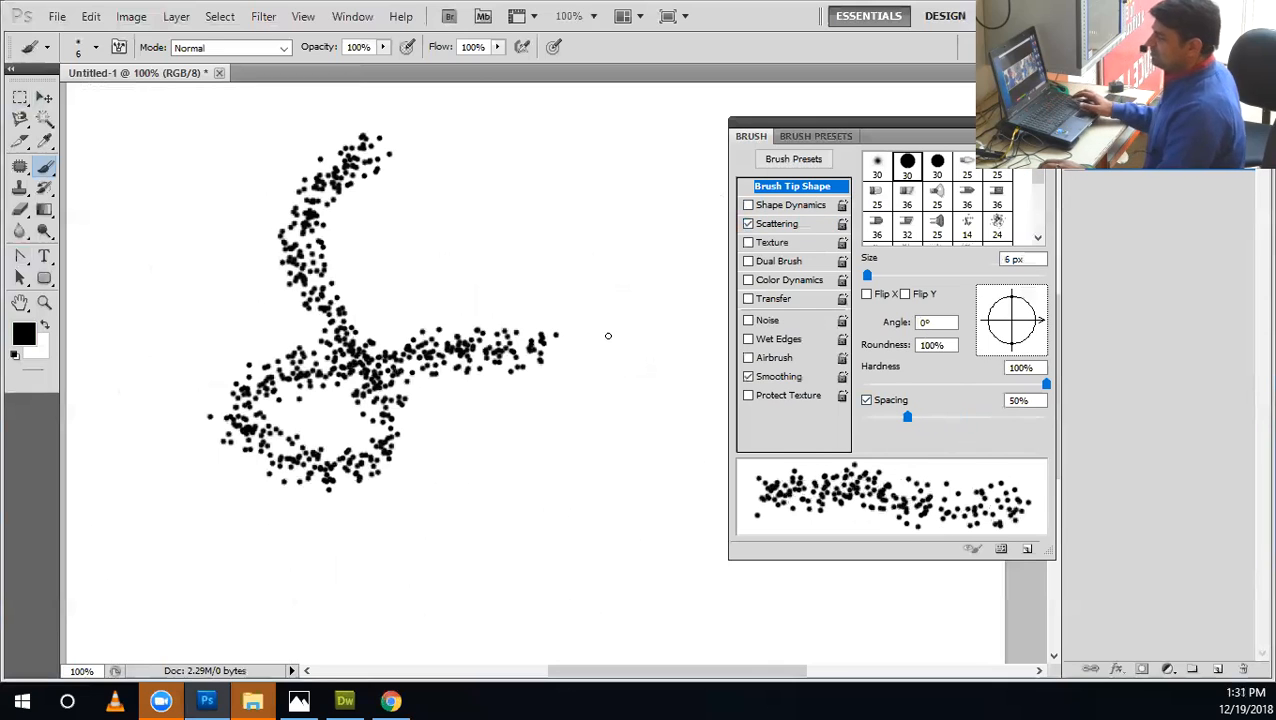
{"action": "key", "text": "ctrl+z"}
{"action": "mouse_move", "coordinate": [412, 92]}
{"action": "left_mouse_down"}
{"action": "mouse_move", "coordinate": [365, 251]}
{"action": "mouse_move", "coordinate": [100, 325]}
{"action": "mouse_move", "coordinate": [186, 318]}
{"action": "left_mouse_up"}
{"action": "key", "text": "ctrl+z"}
Change the foreground colour from black to a muted grey-brown.
{"action": "left_click", "coordinate": [20, 341]}
{"action": "mouse_move", "coordinate": [397, 495]}
{"action": "left_mouse_down"}
{"action": "mouse_move", "coordinate": [374, 495]}
{"action": "mouse_move", "coordinate": [427, 462]}
{"action": "mouse_move", "coordinate": [498, 455]}
{"action": "left_mouse_up"}
{"action": "left_click", "coordinate": [645, 575]}
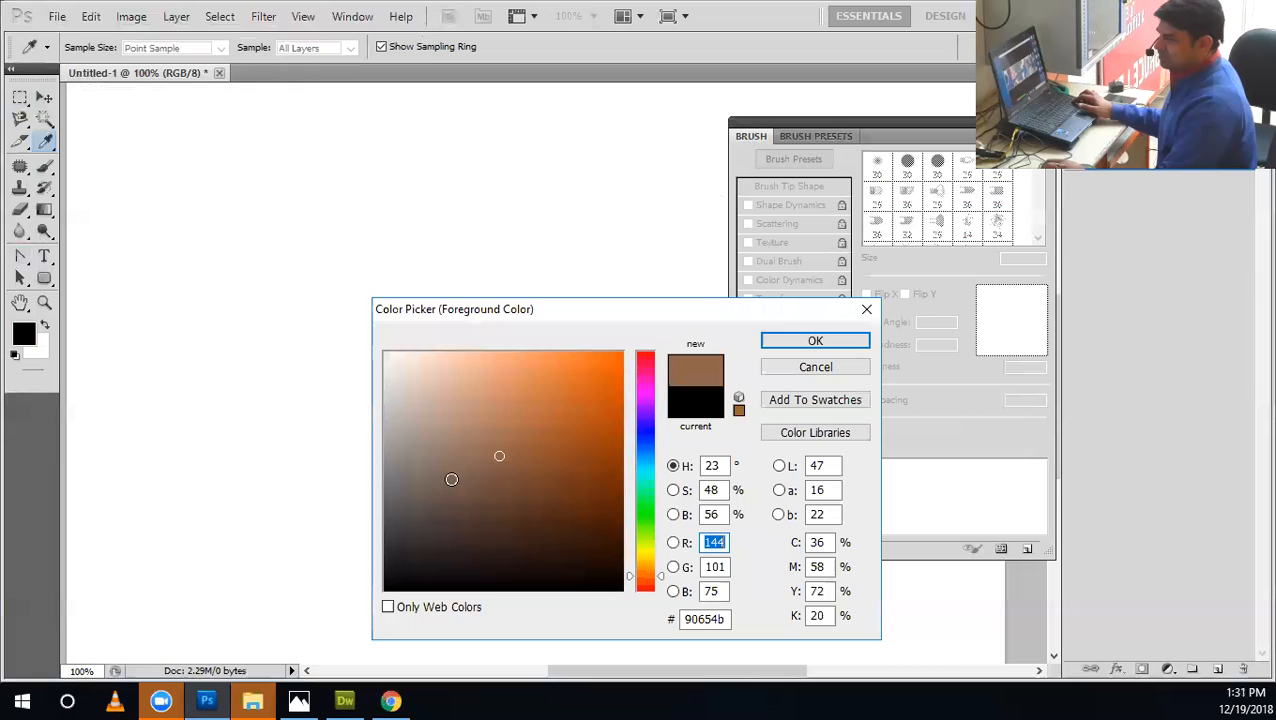
{"action": "left_click", "coordinate": [417, 460]}
{"action": "left_click", "coordinate": [779, 342]}
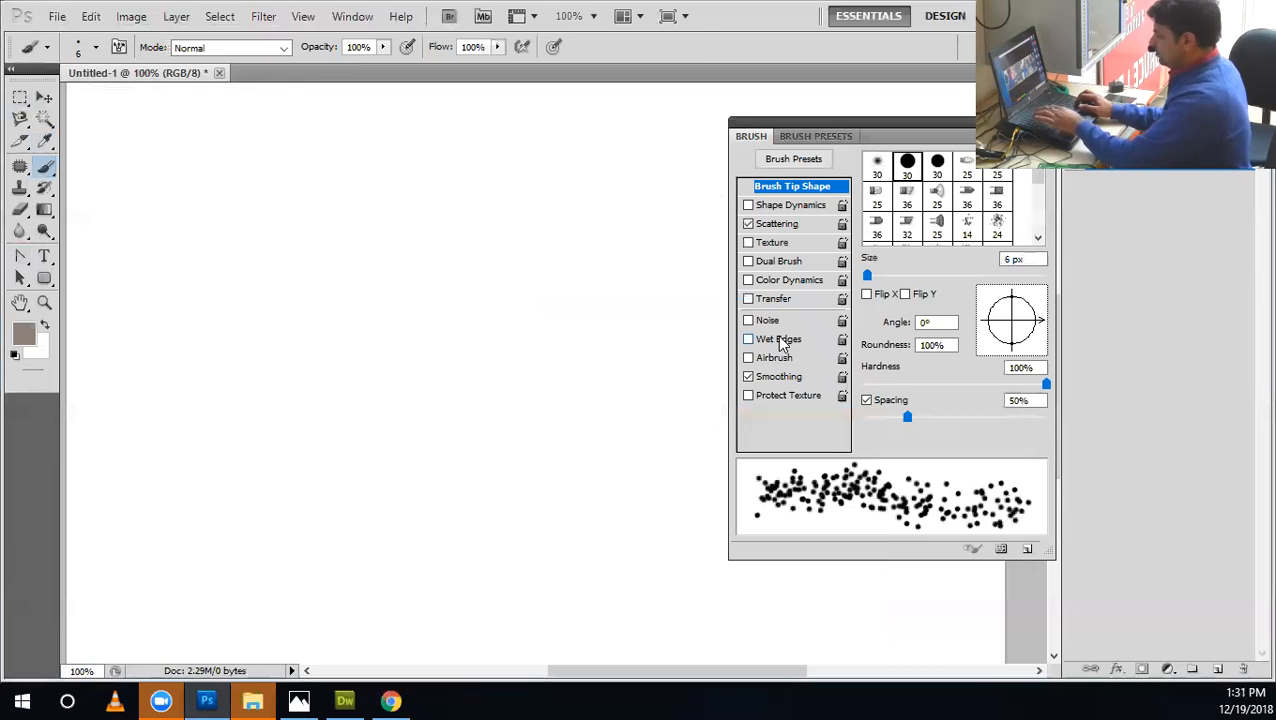
Fill the canvas with the grey-brown foreground colour, and set the foreground colour to dark brown #421a03.
{"action": "key", "text": "alt+BackSpace"}
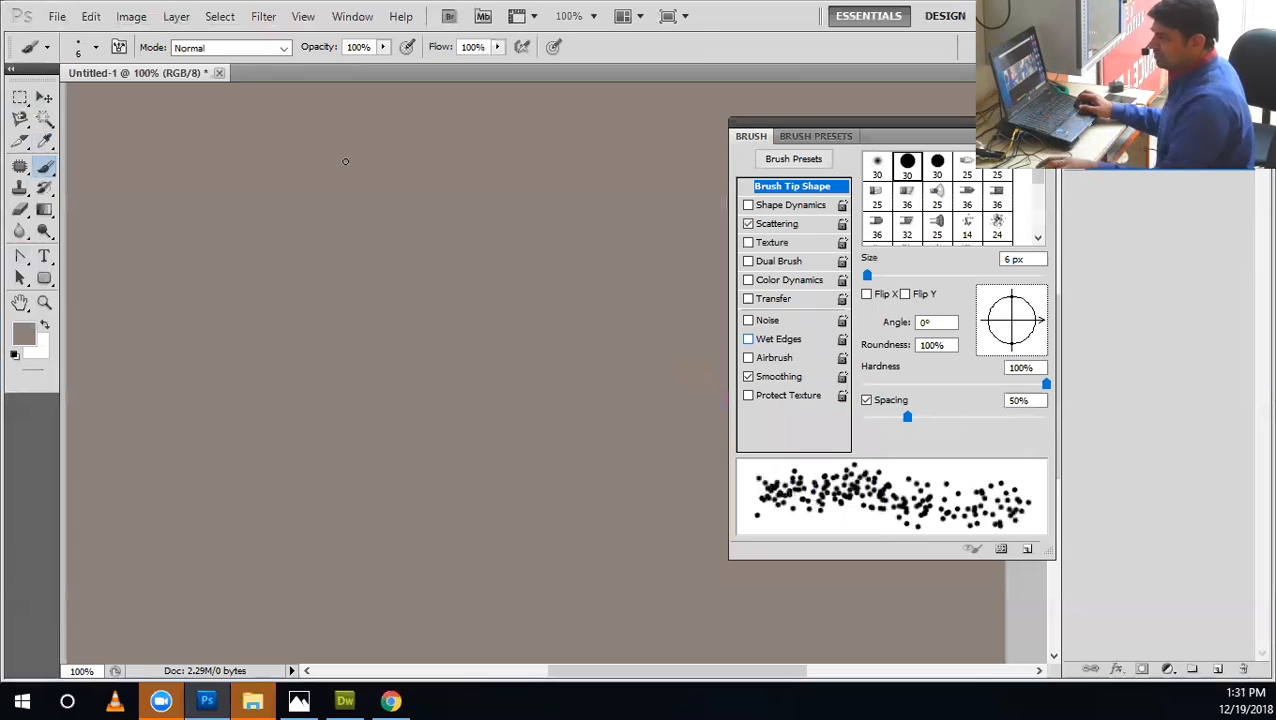
{"action": "left_click", "coordinate": [24, 334]}
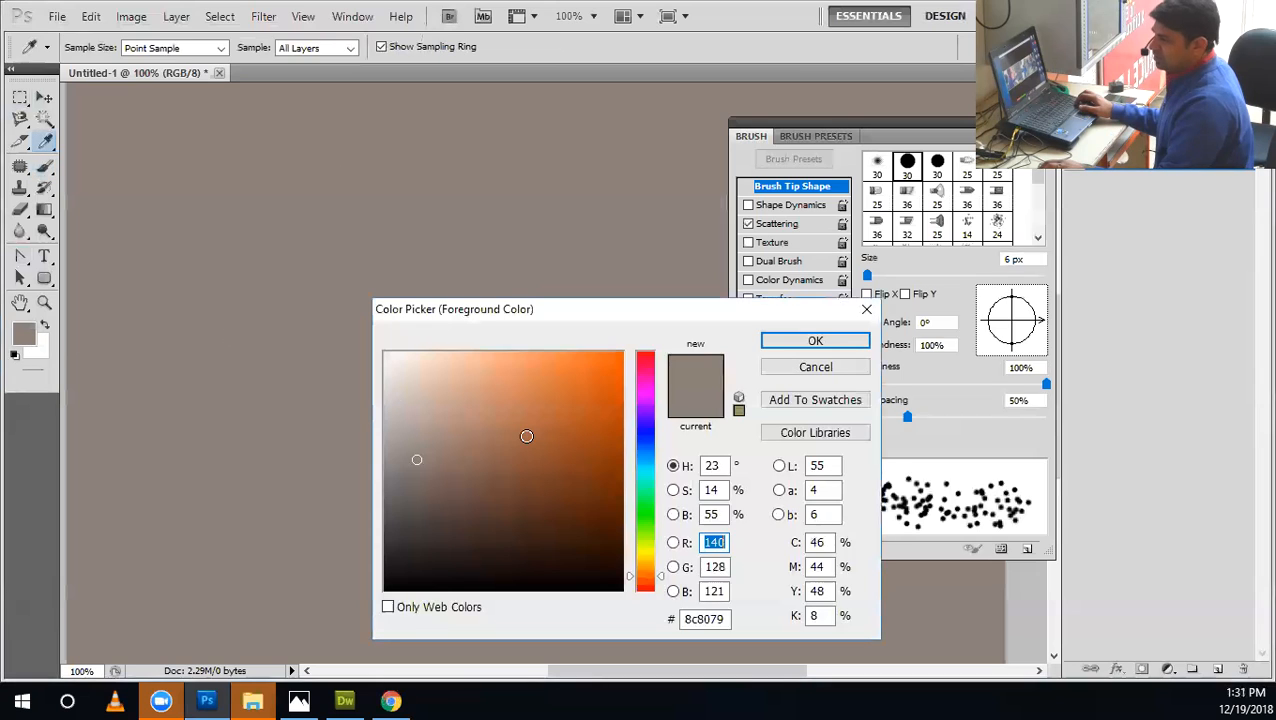
{"action": "left_click", "coordinate": [613, 528]}
{"action": "left_click", "coordinate": [815, 341]}
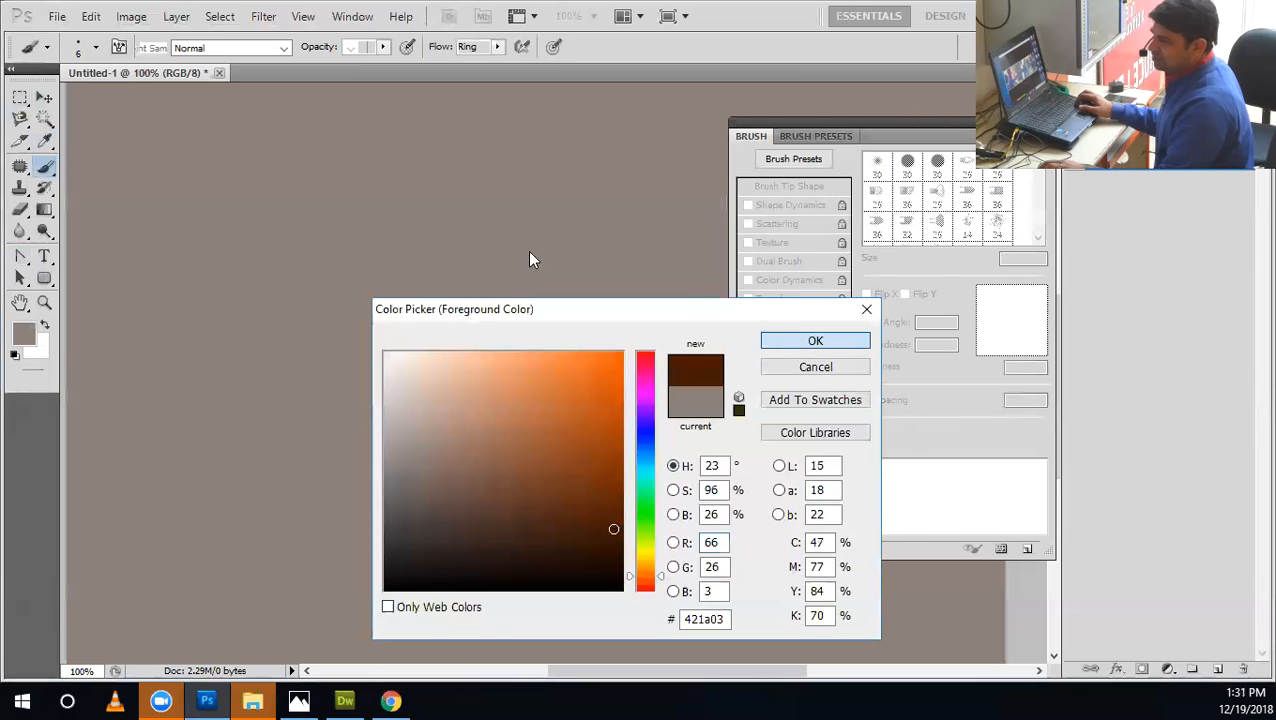
Paint and undo a downward test stroke, and darken the foreground colour to #230e01.
{"action": "left_click_drag", "start_coordinate": [320, 185], "coordinate": [335, 380]}
{"action": "key", "text": "ctrl+z"}
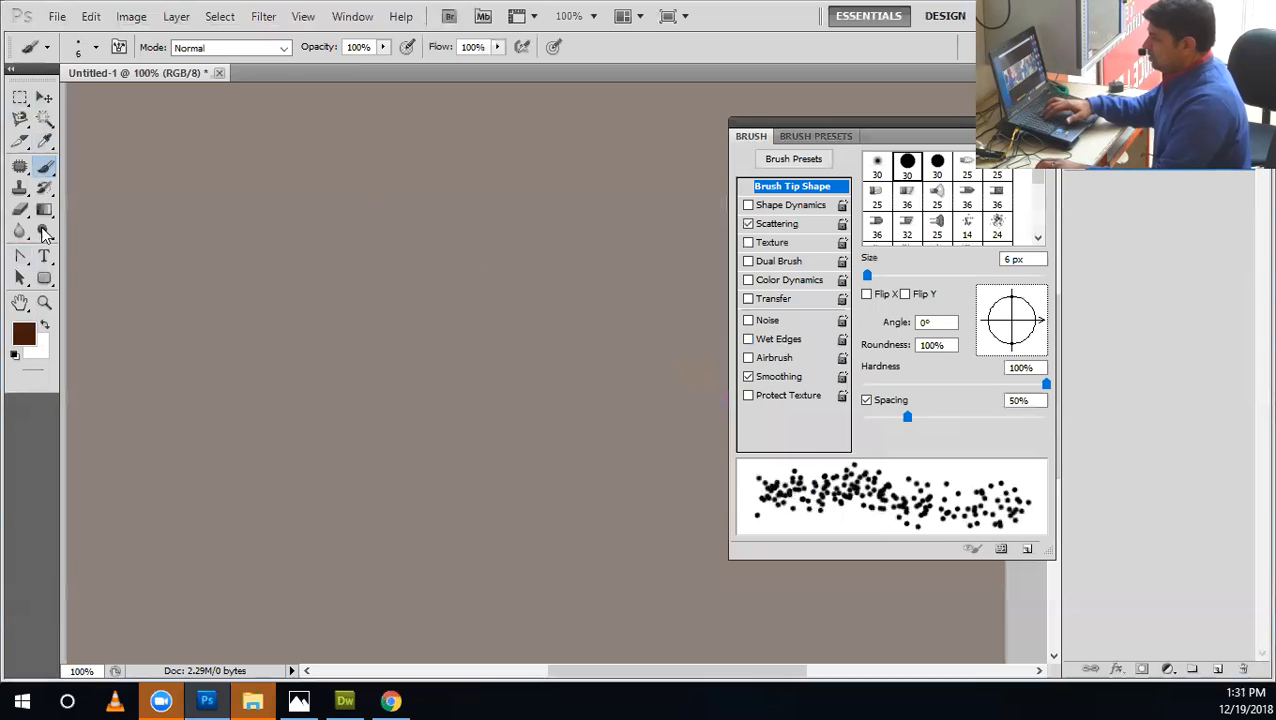
{"action": "left_click", "coordinate": [24, 334]}
{"action": "left_click", "coordinate": [614, 558]}
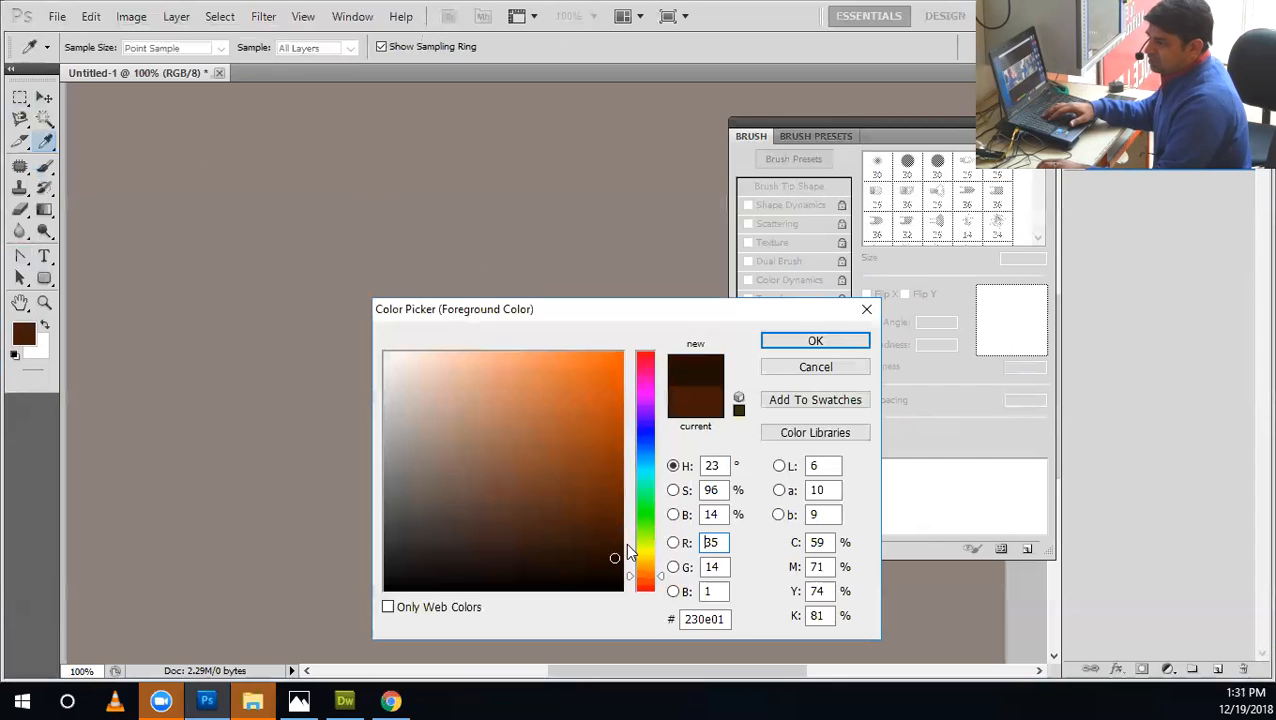
{"action": "left_click", "coordinate": [815, 341]}
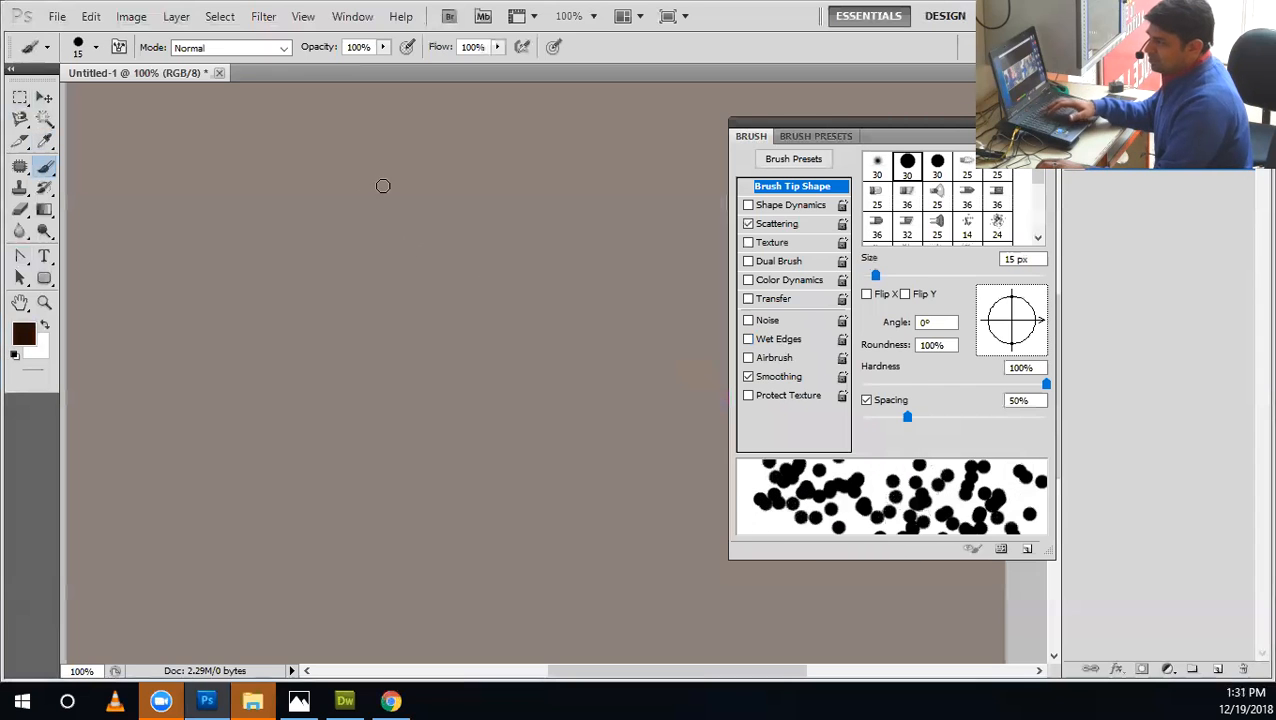
Paint and undo test strokes with a 15 px brush and a smaller one, settling on a brush size of 8 px.
{"action": "left_click_drag", "start_coordinate": [382, 188], "coordinate": [300, 235]}
{"action": "left_click_drag", "start_coordinate": [464, 471], "coordinate": [430, 430]}
{"action": "key", "text": "ctrl+z"}
{"action": "key", "text": "bracketleft"}
{"action": "key", "text": "bracketleft"}
{"action": "key", "text": "bracketleft"}
{"action": "mouse_move", "coordinate": [342, 197]}
{"action": "left_mouse_down"}
{"action": "mouse_move", "coordinate": [268, 295]}
{"action": "mouse_move", "coordinate": [365, 445]}
{"action": "left_mouse_up"}
{"action": "key", "text": "ctrl+z"}
Switch to Chrome and search Google Images for "black pepper".
{"action": "left_click", "coordinate": [390, 701]}
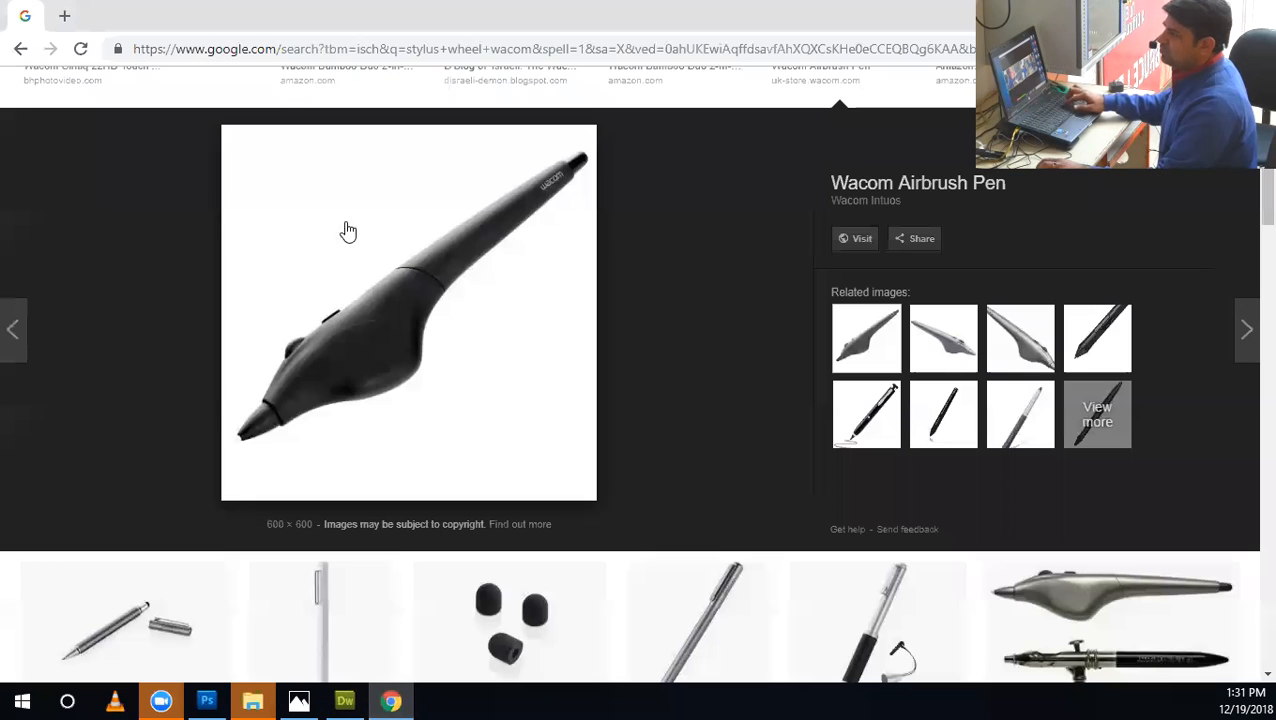
{"action": "left_click", "coordinate": [268, 55]}
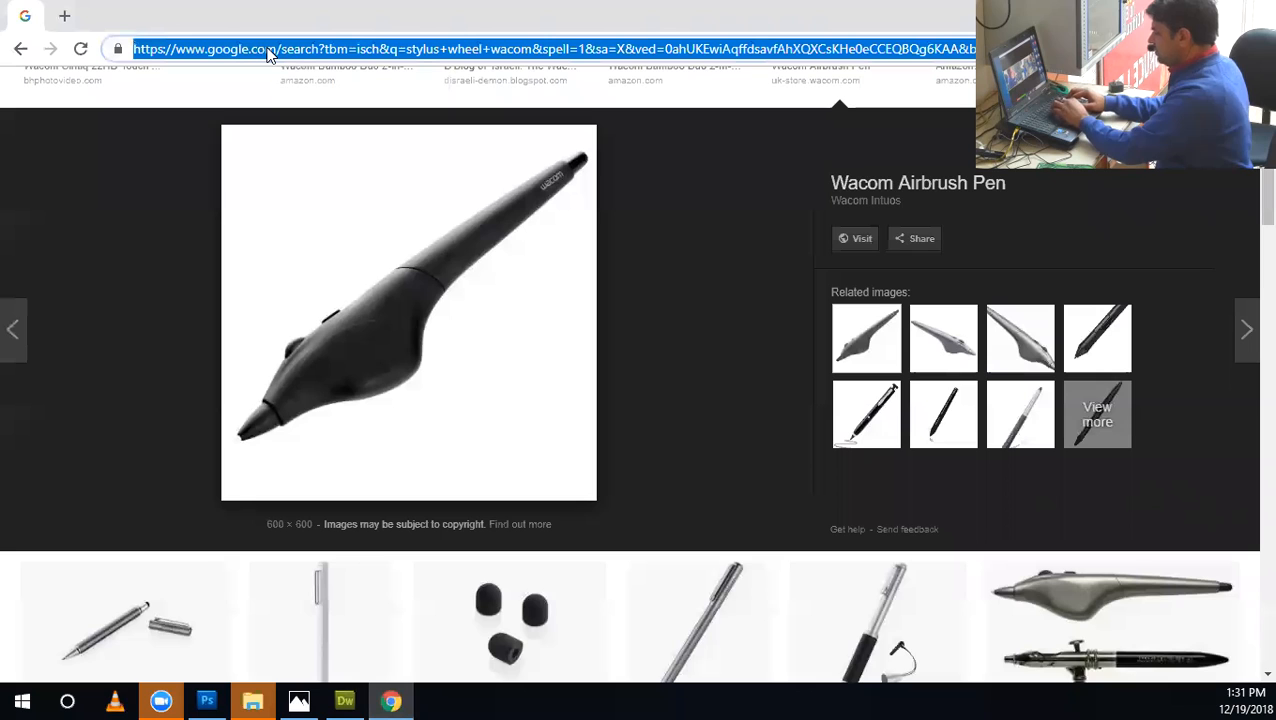
{"action": "type", "text": "blac"}
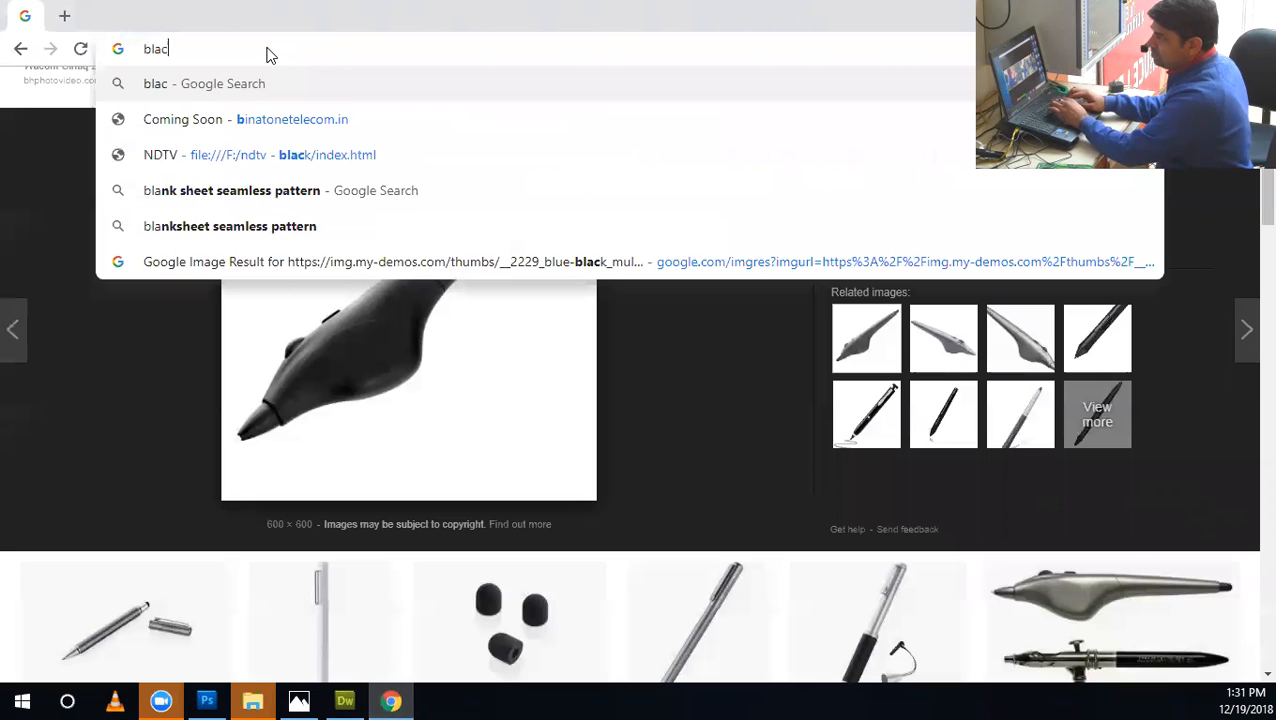
{"action": "type", "text": "k pepper"}
{"action": "key", "text": "Return"}
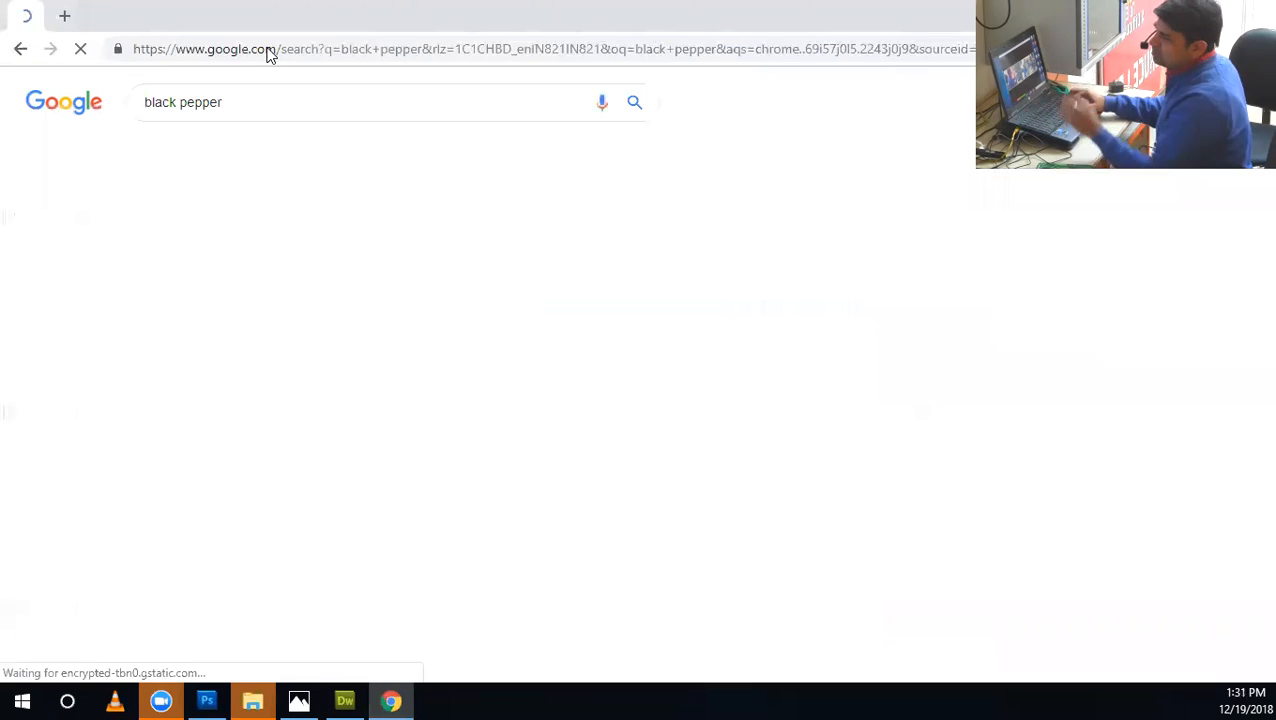
{"action": "left_click", "coordinate": [213, 156]}
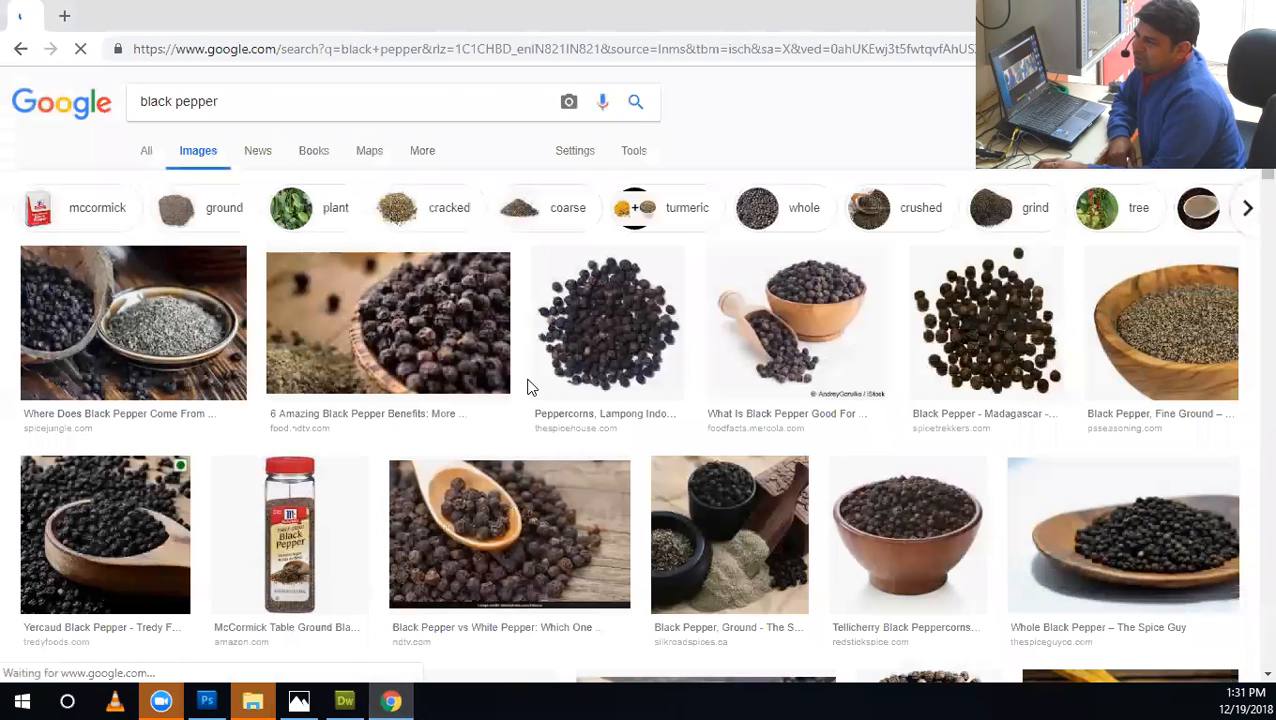
Examine the enlarged previews of the Lampong Indonesian peppercorns and the wooden bowl of peppercorns, returning to the Lampong image.
{"action": "left_click", "coordinate": [615, 345]}
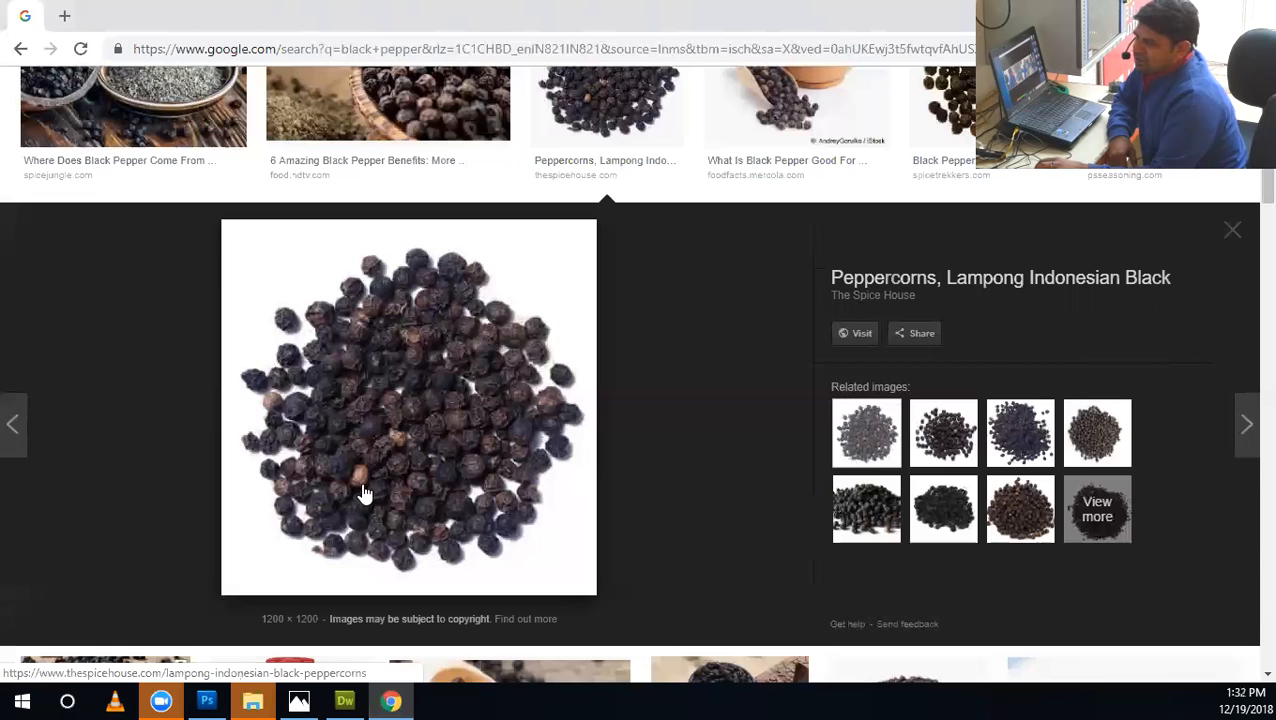
{"action": "scroll", "coordinate": [632, 400], "scroll_direction": "up", "scroll_amount": 2}
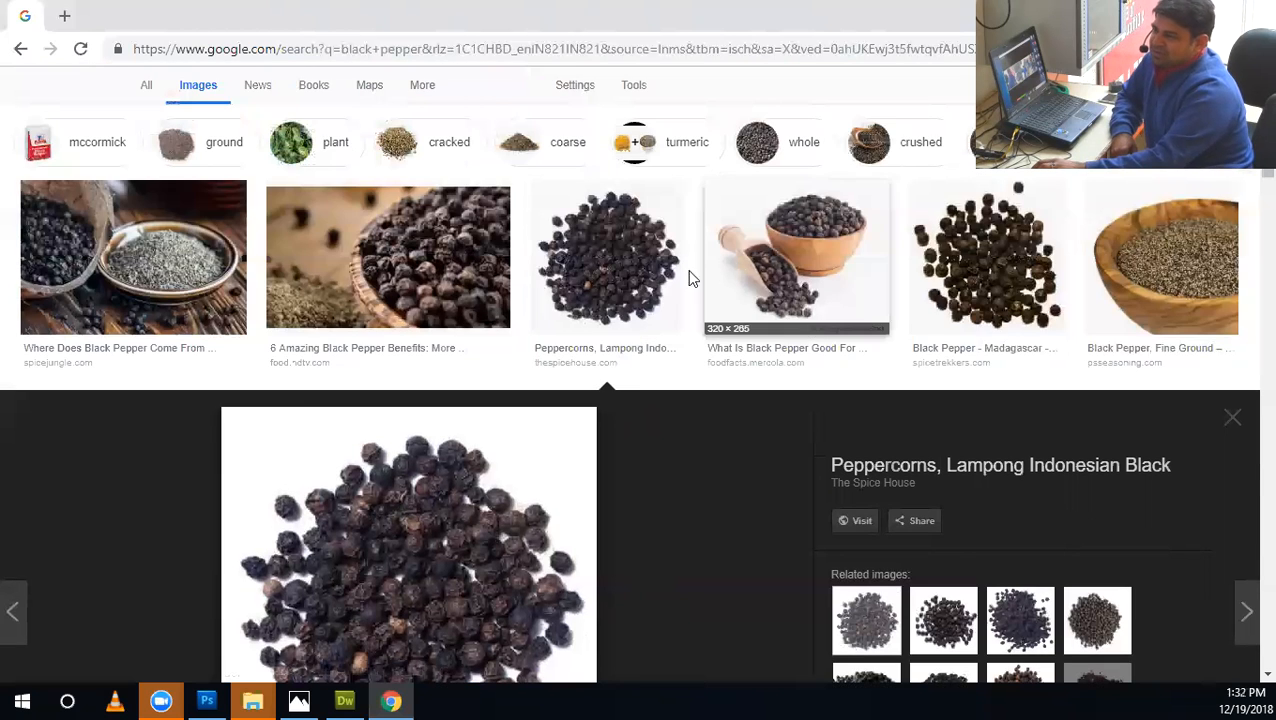
{"action": "left_click", "coordinate": [760, 288]}
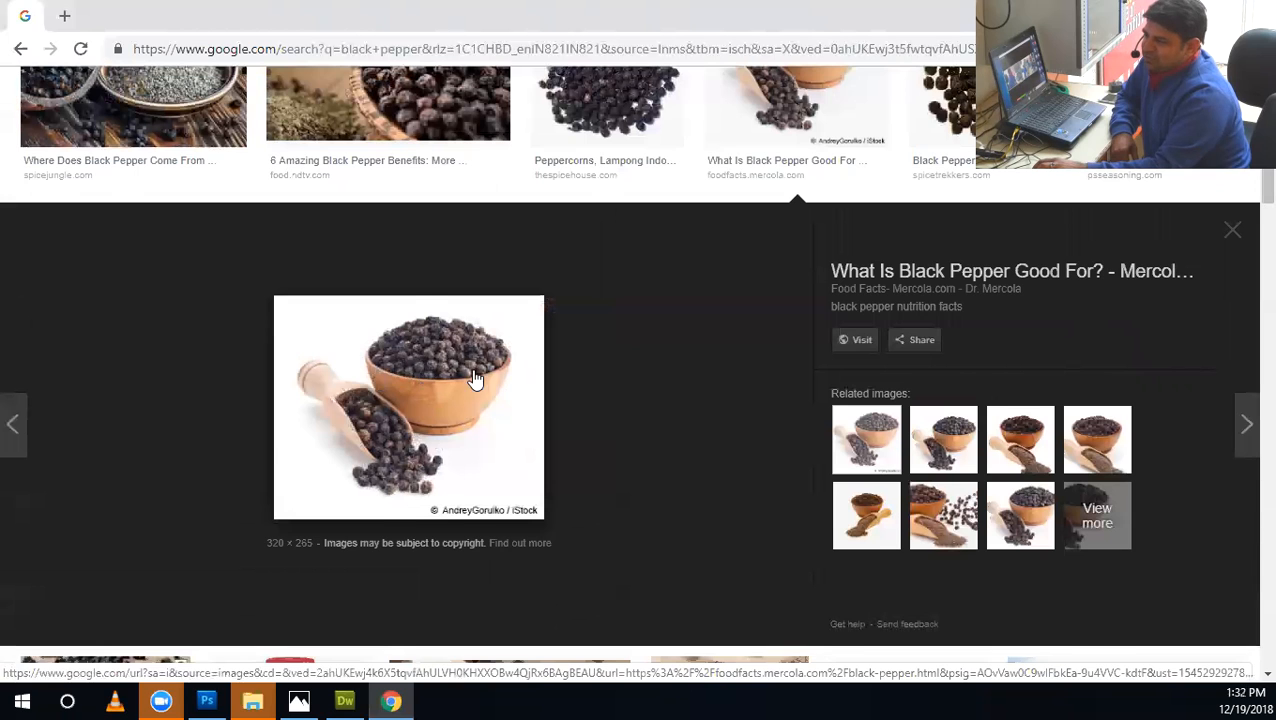
{"action": "scroll", "coordinate": [476, 378], "scroll_direction": "up", "scroll_amount": 2}
{"action": "left_click", "coordinate": [593, 298]}
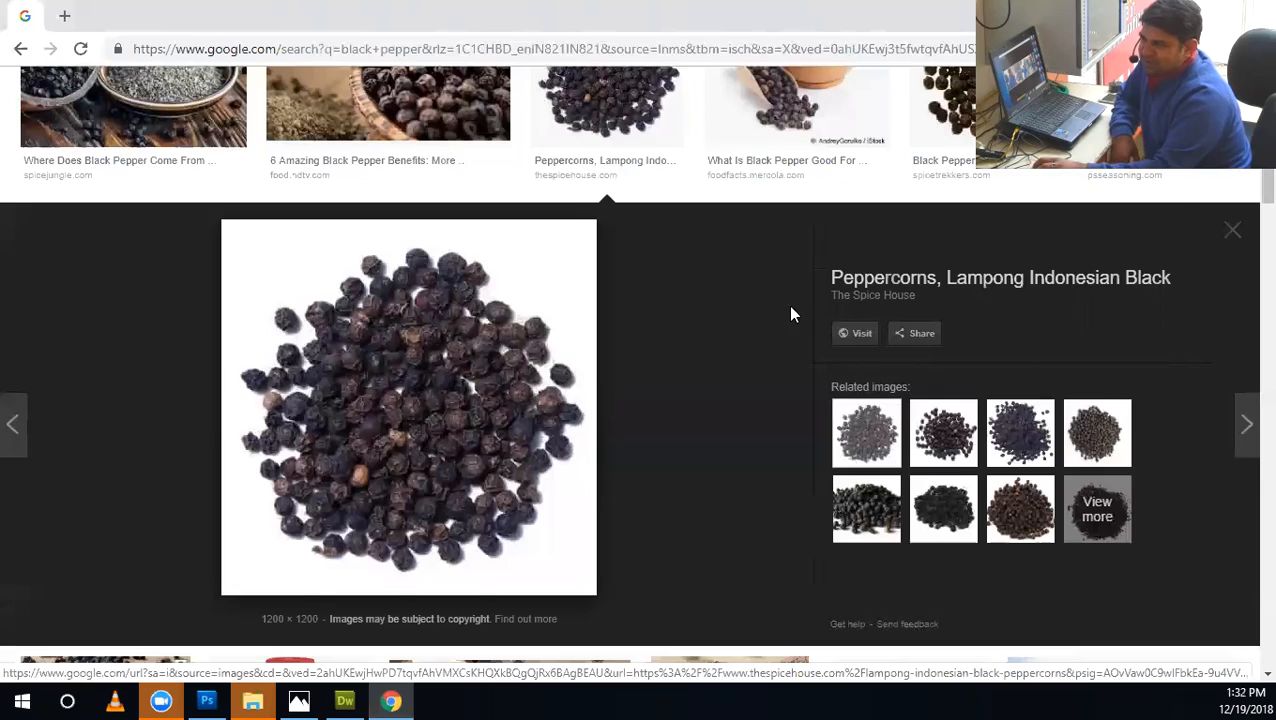
Browse further pepper image results and preview the Tellicherry 20/30 mesh ground pepper picture.
{"action": "scroll", "coordinate": [760, 310], "scroll_direction": "up", "scroll_amount": 3}
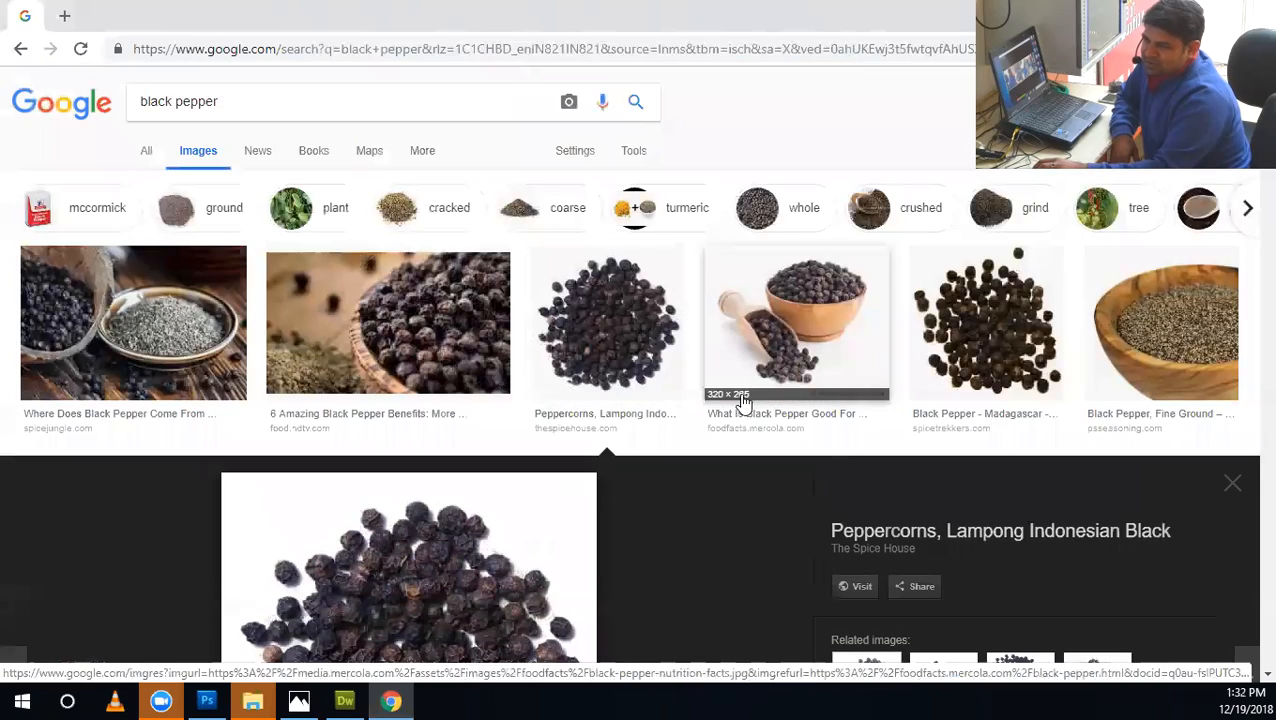
{"action": "scroll", "coordinate": [703, 433], "scroll_direction": "down", "scroll_amount": 10}
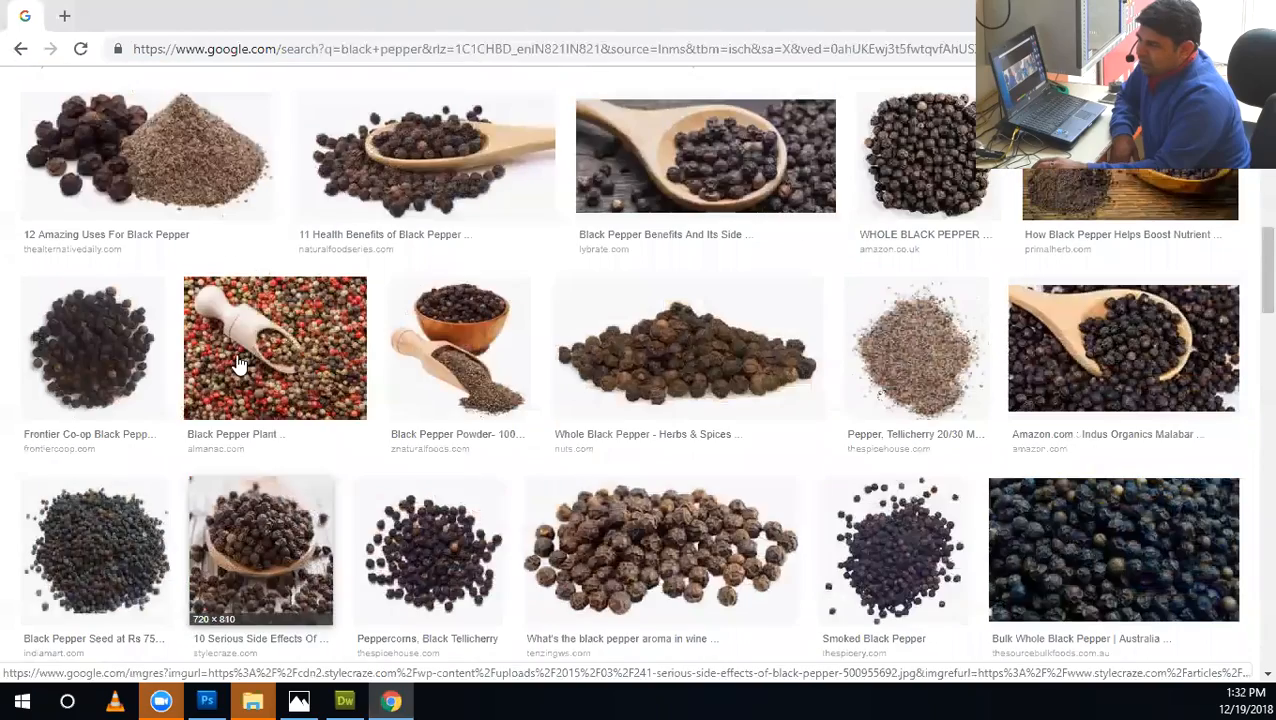
{"action": "scroll", "coordinate": [240, 365], "scroll_direction": "up", "scroll_amount": 1}
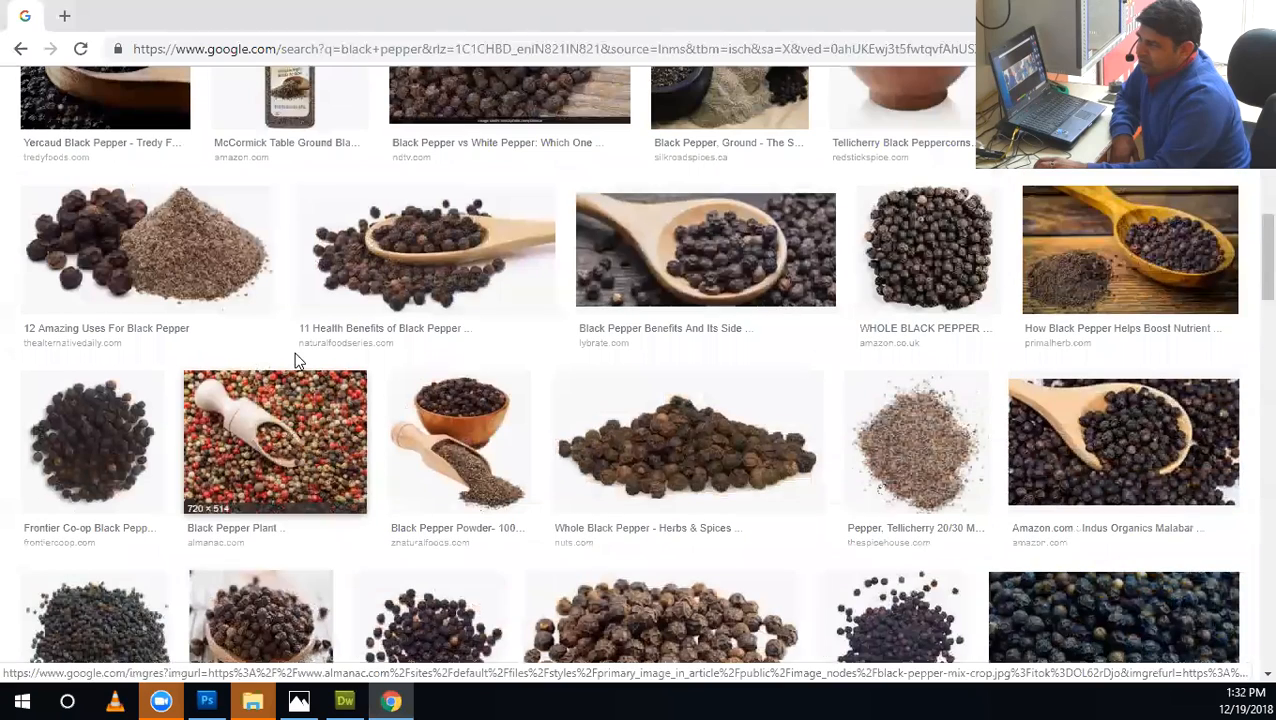
{"action": "left_click", "coordinate": [880, 494]}
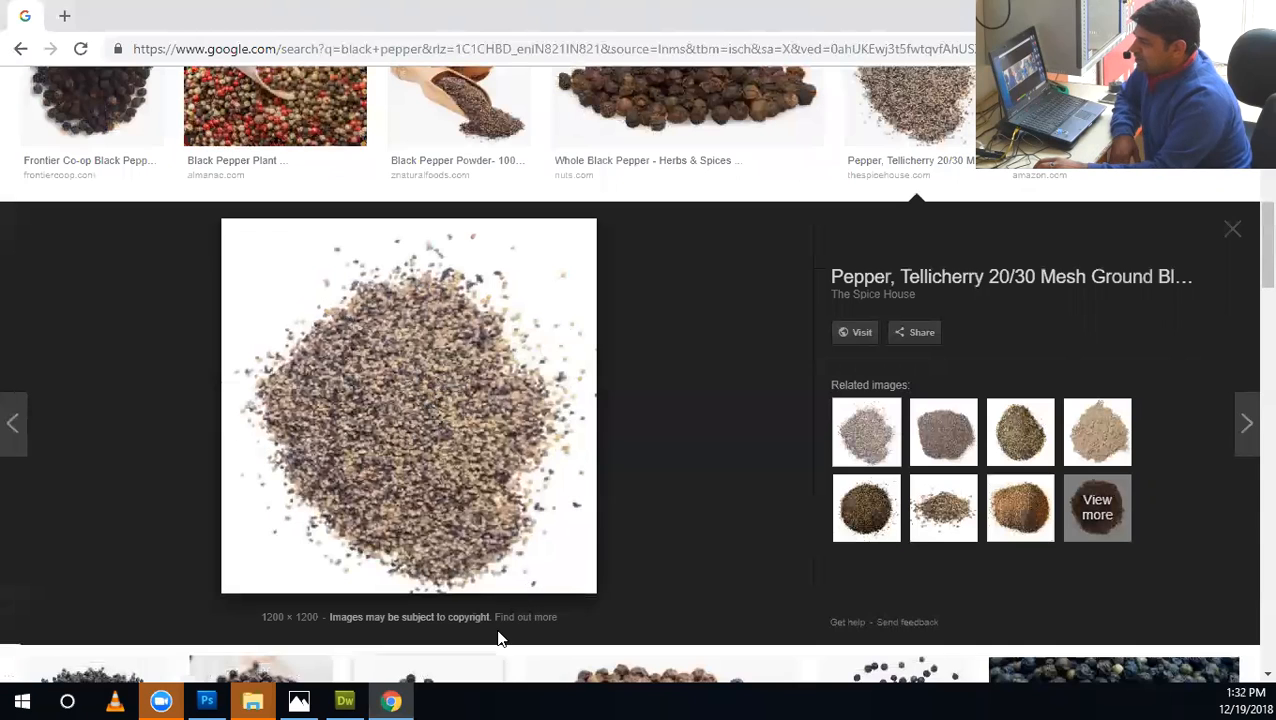
Switch to Dreamweaver and close it.
{"action": "left_click", "coordinate": [346, 698]}
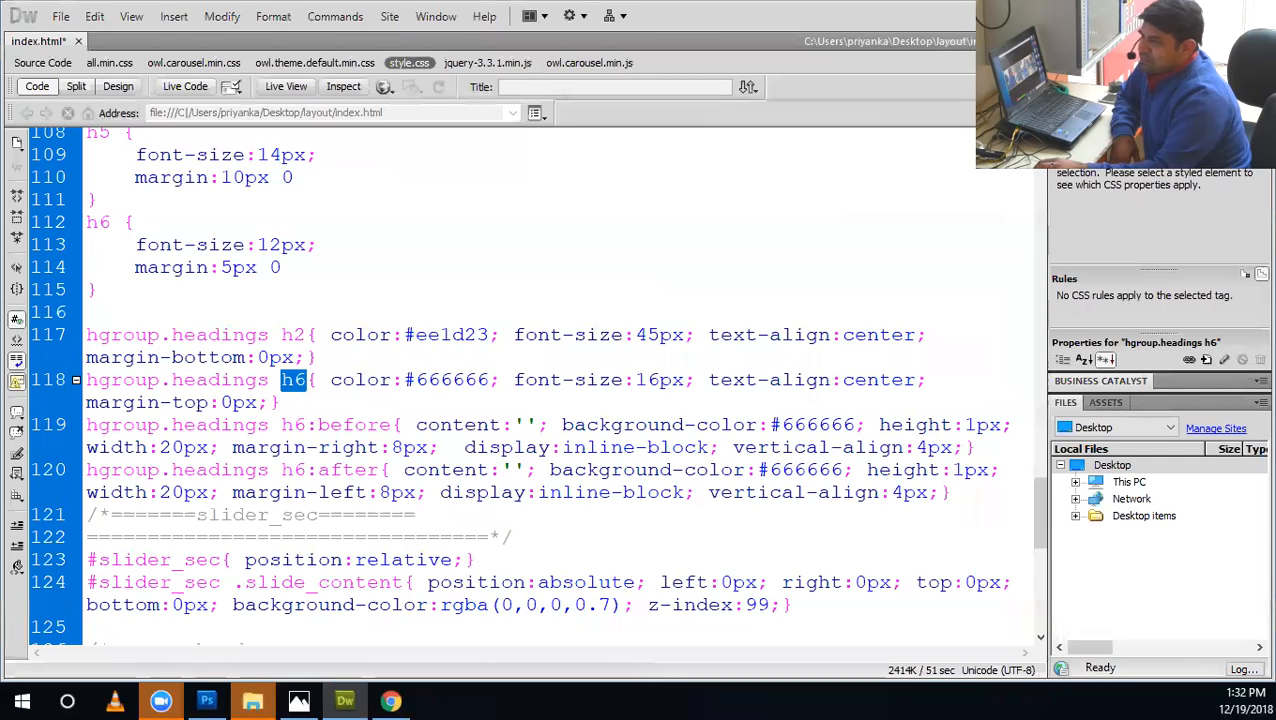
{"action": "key", "text": "F12"}
{"action": "left_click", "coordinate": [665, 391]}
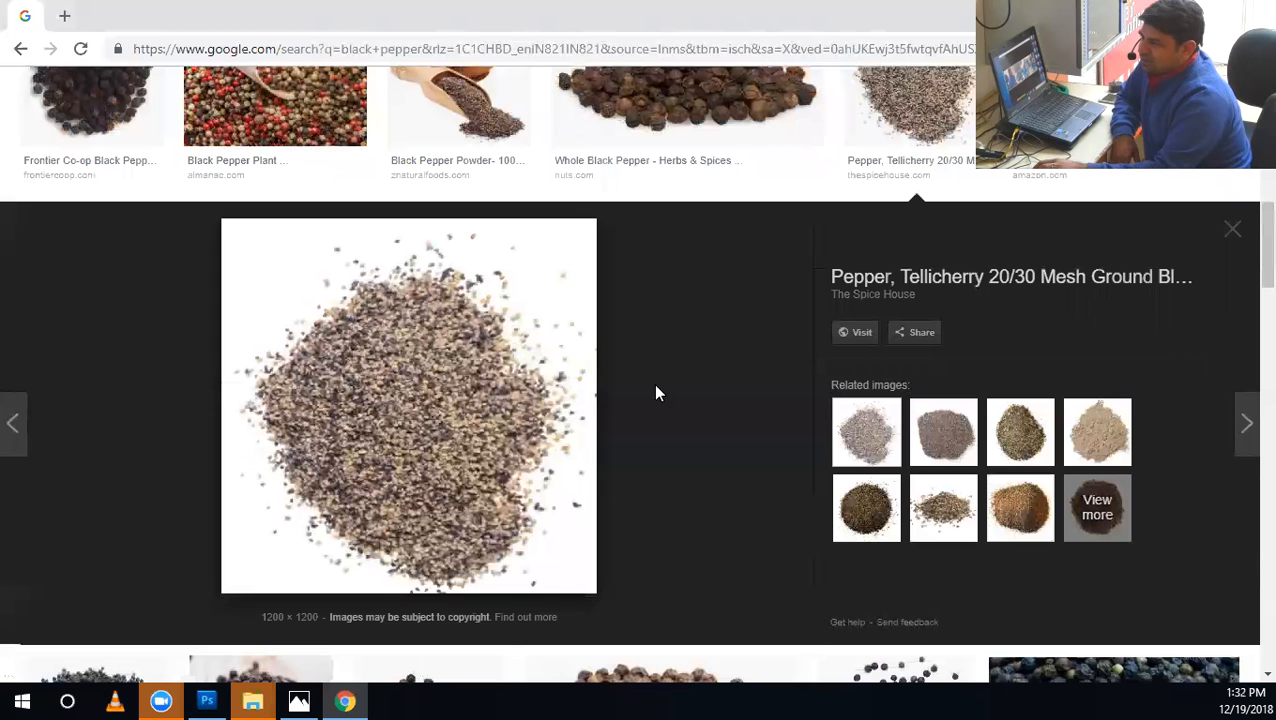
Switch to Photoshop, then paint and undo a looping scattered test stroke with the 8 px dark brown brush.
{"action": "left_click", "coordinate": [207, 700]}
{"action": "mouse_move", "coordinate": [168, 180]}
{"action": "left_mouse_down"}
{"action": "mouse_move", "coordinate": [215, 320]}
{"action": "mouse_move", "coordinate": [145, 430]}
{"action": "mouse_move", "coordinate": [402, 371]}
{"action": "left_mouse_up"}
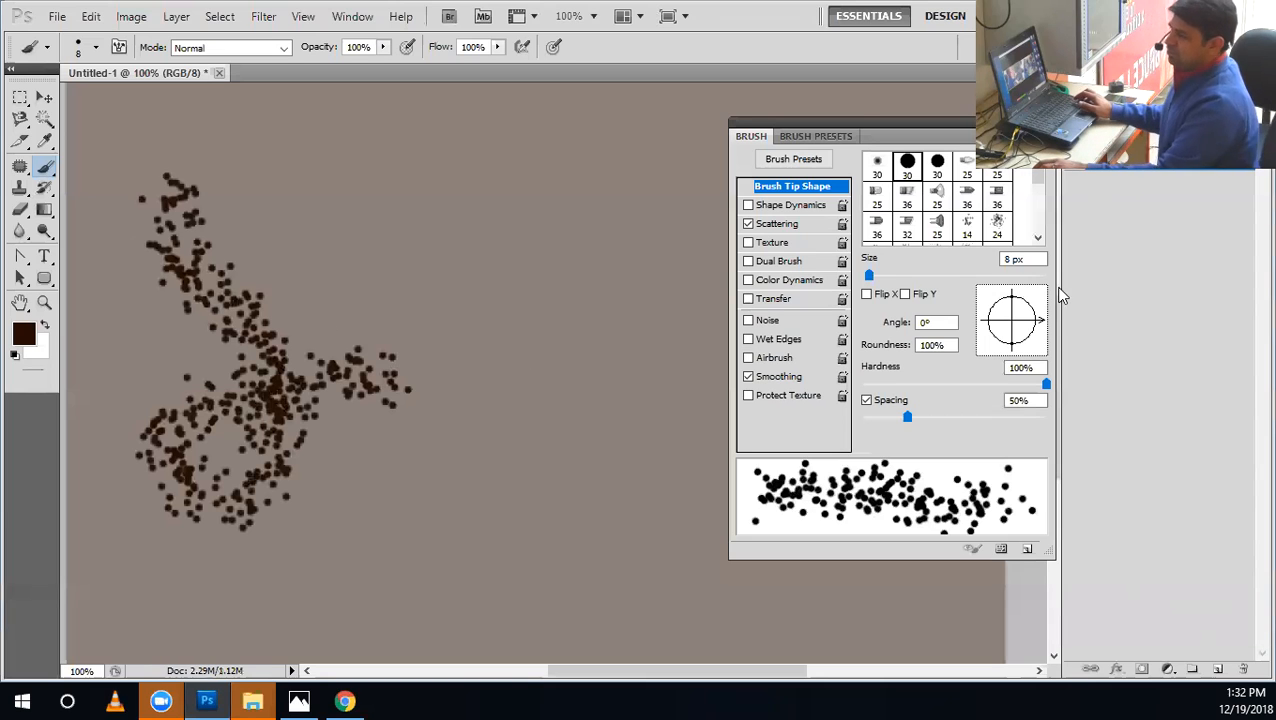
{"action": "key", "text": "ctrl+z"}
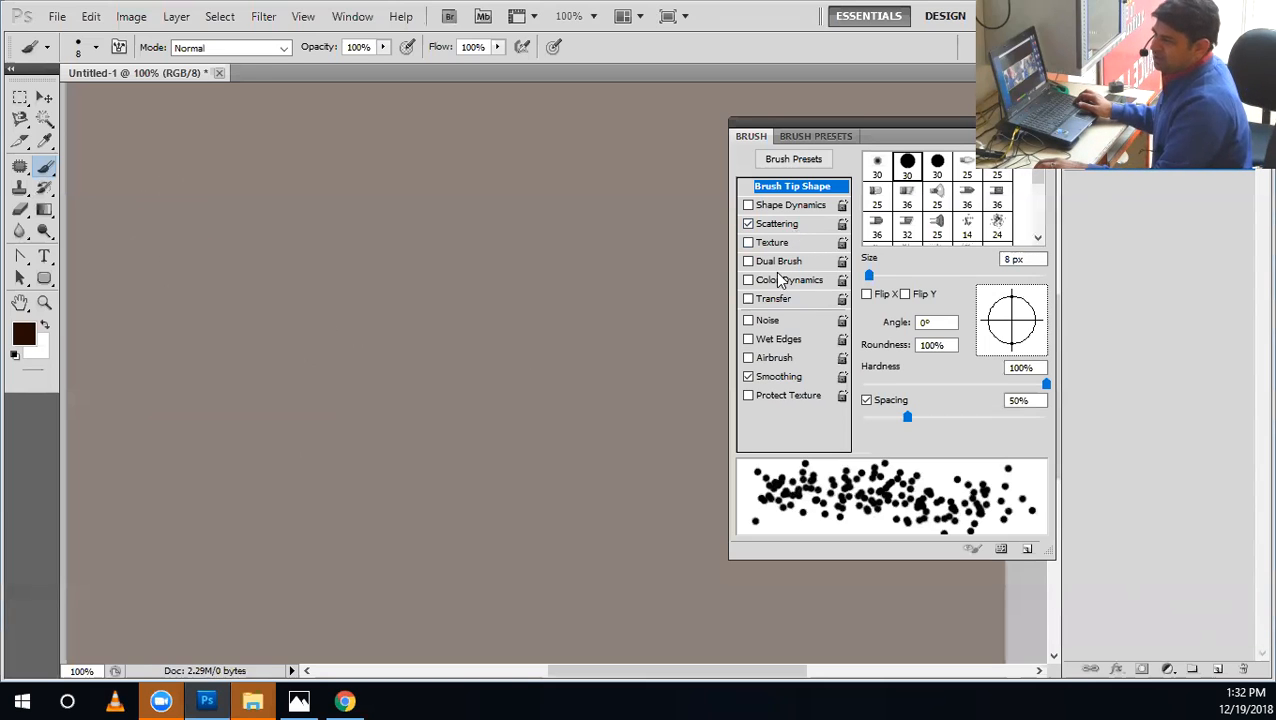
Try Color Dynamics and Texture on the brush one after the other, browse the texture patterns, and disable both options.
{"action": "left_click", "coordinate": [773, 280]}
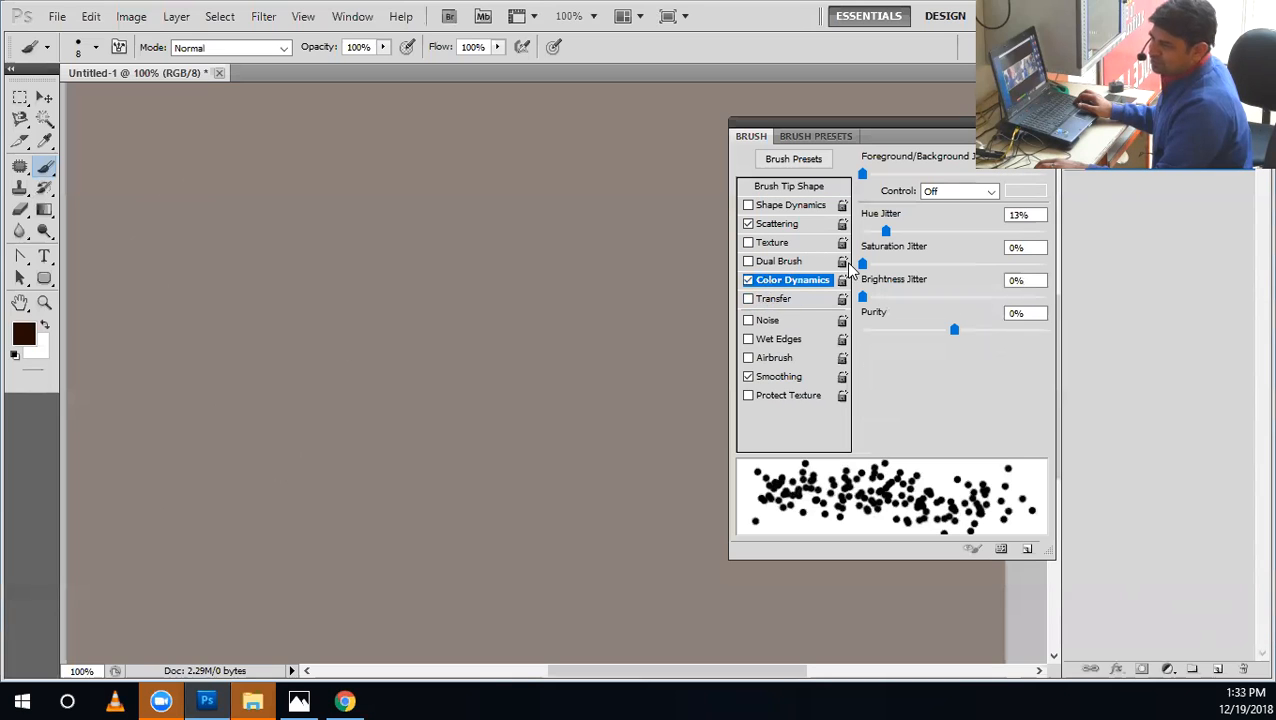
{"action": "left_click", "coordinate": [748, 280]}
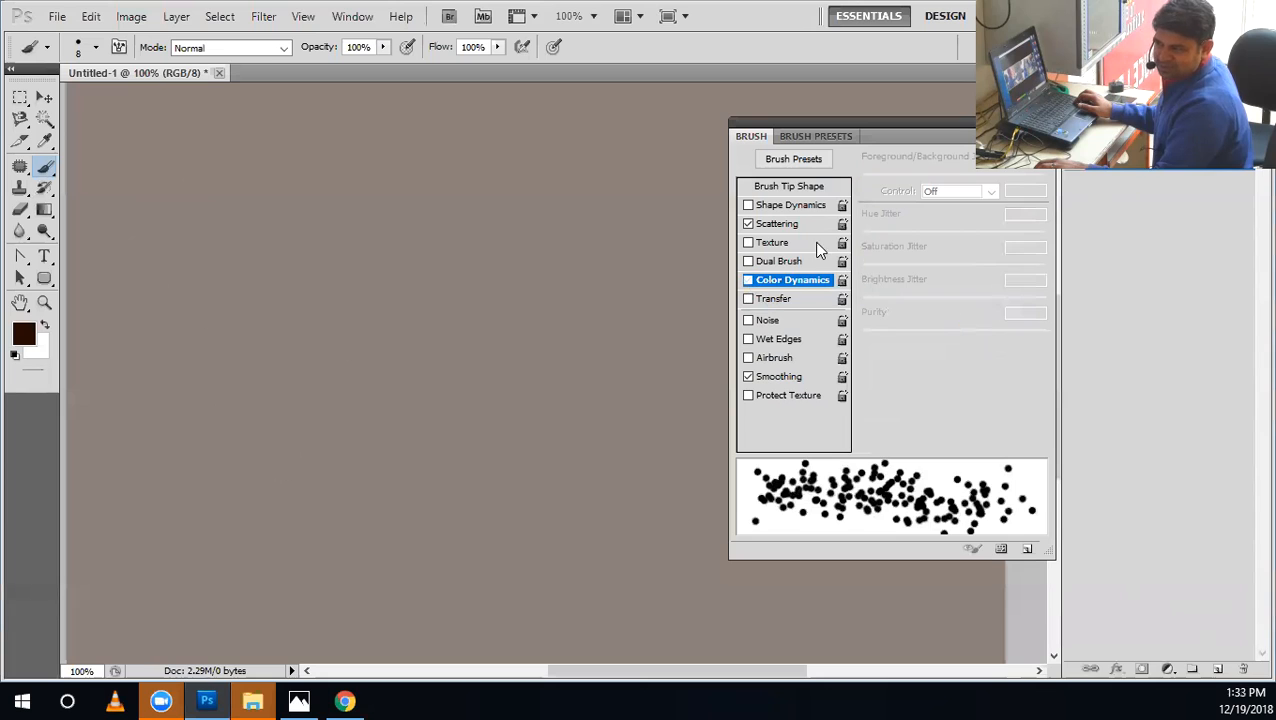
{"action": "left_click", "coordinate": [786, 245]}
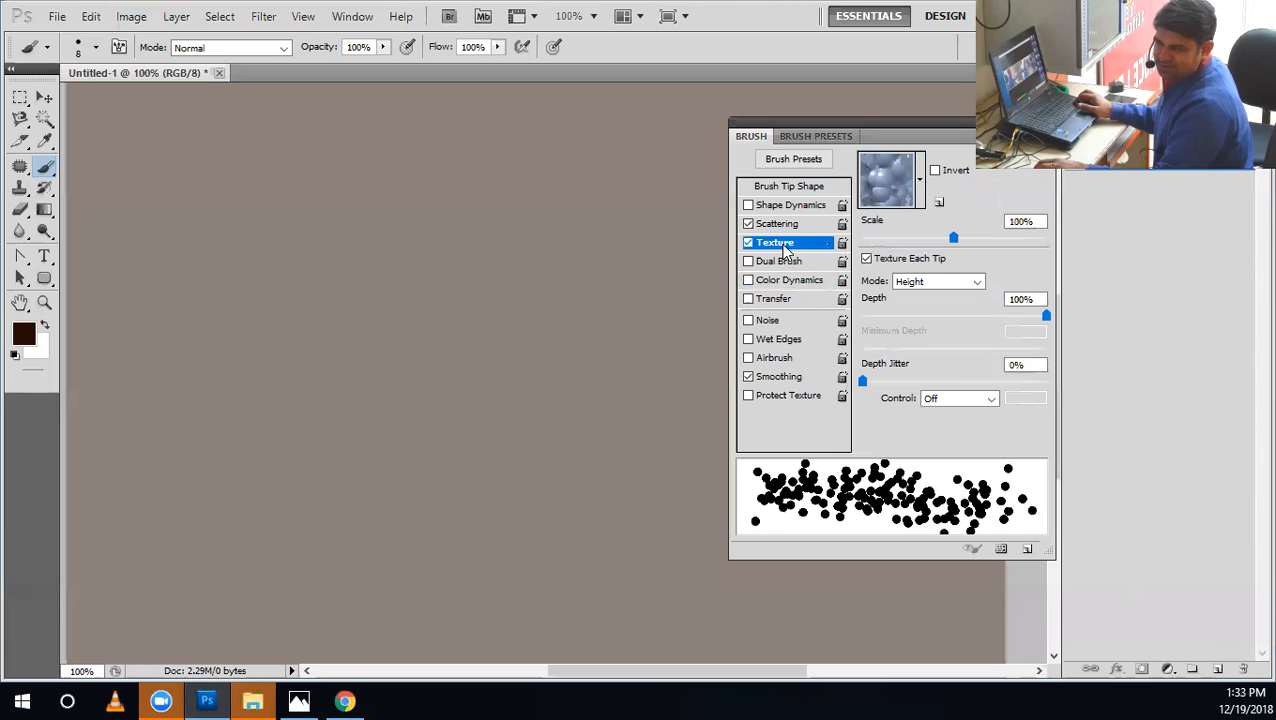
{"action": "left_click", "coordinate": [920, 181]}
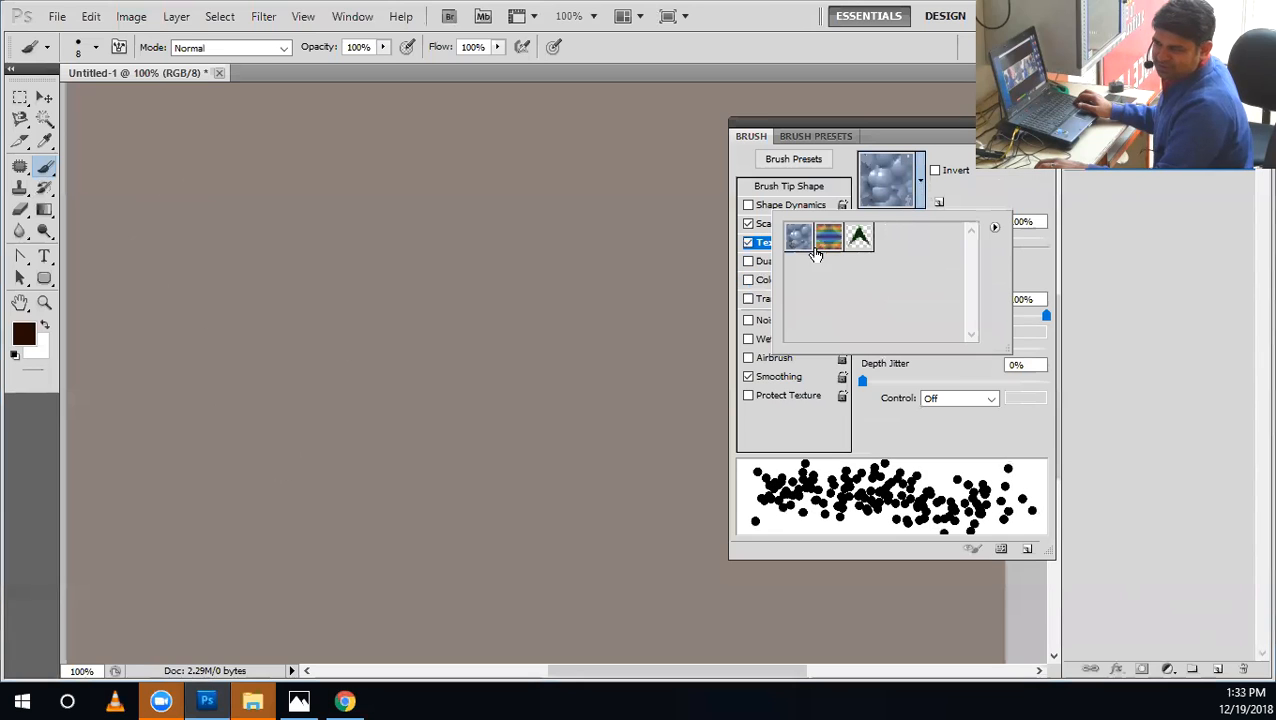
{"action": "left_click", "coordinate": [748, 243]}
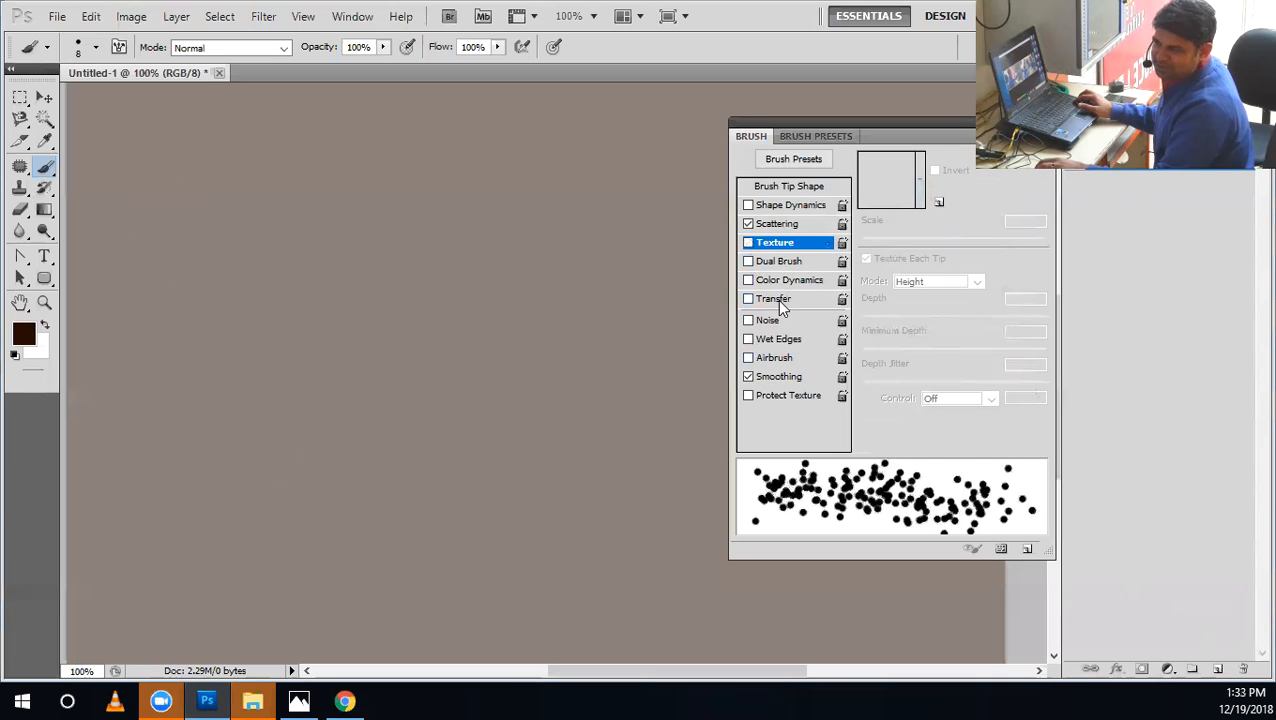
Disable the brush's Scattering, enable Shape Dynamics, and raise Size Jitter to slightly beyond the middle of its range.
{"action": "left_click", "coordinate": [777, 226]}
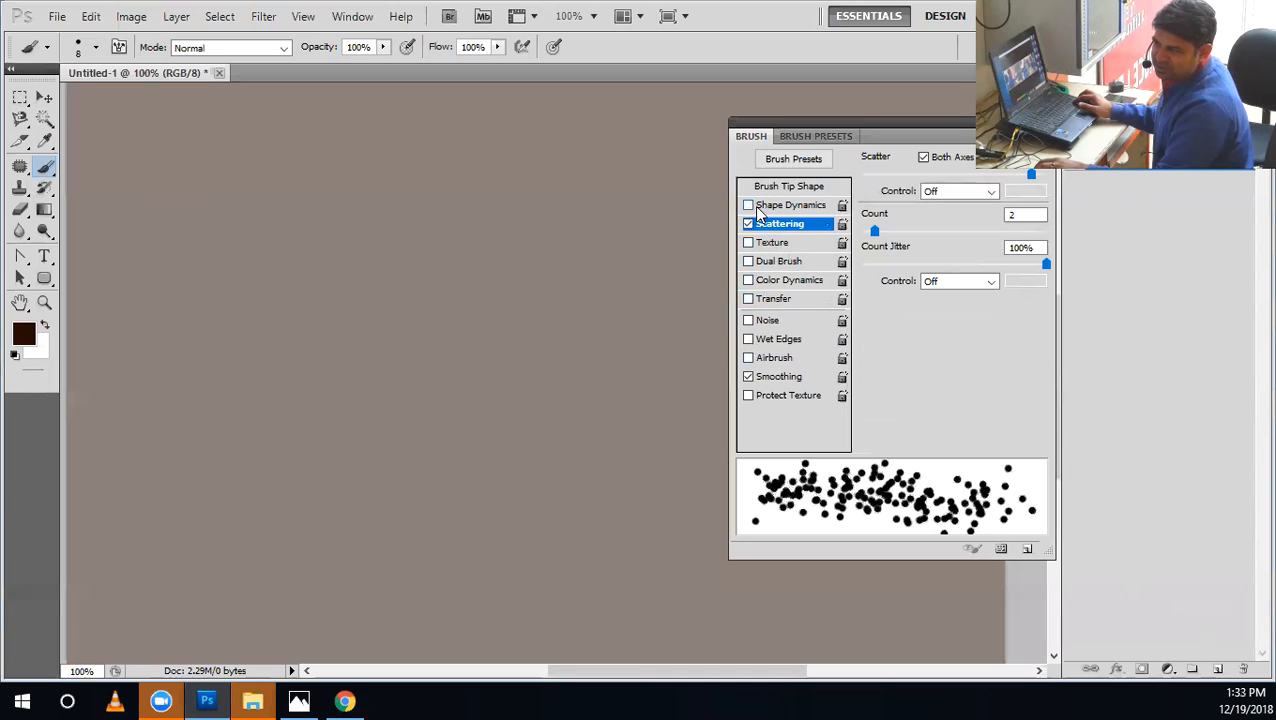
{"action": "left_click", "coordinate": [748, 224]}
{"action": "left_click", "coordinate": [748, 206]}
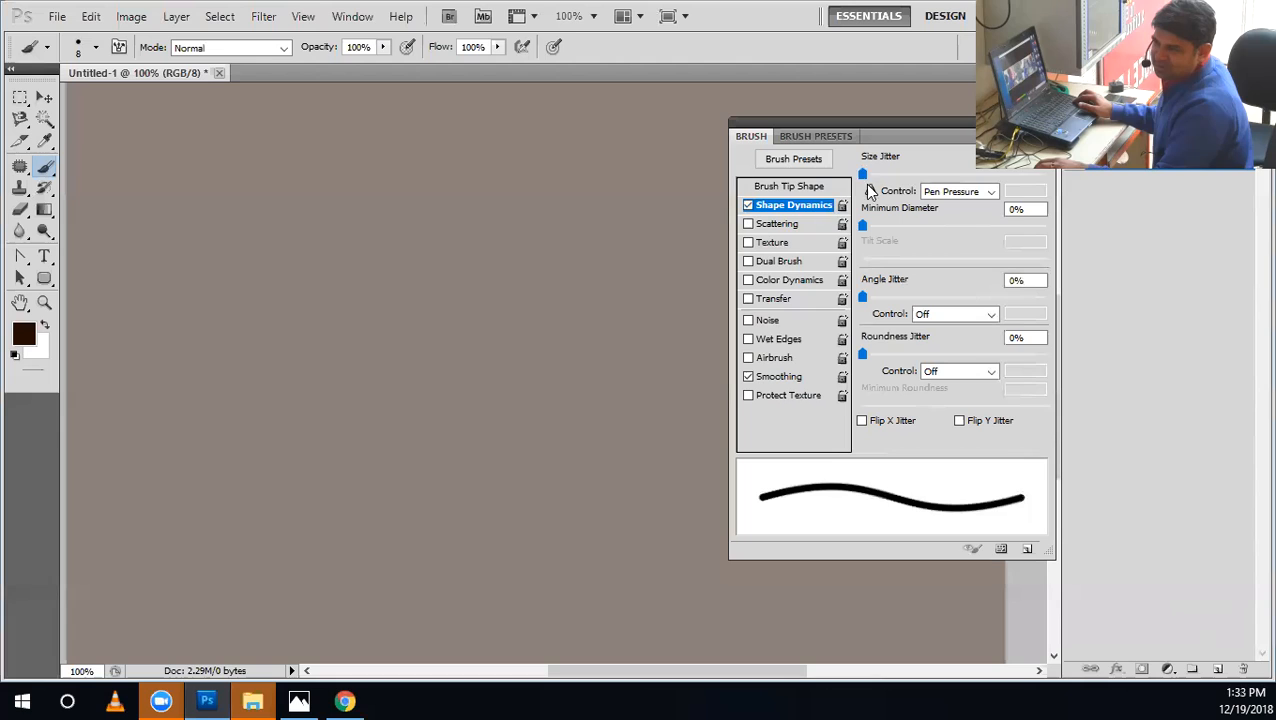
{"action": "left_click_drag", "start_coordinate": [884, 175], "coordinate": [972, 179]}
Try an Angle Jitter of 52% and a raised Roundness Jitter, and reset both to 0%.
{"action": "left_click_drag", "start_coordinate": [864, 297], "coordinate": [958, 297]}
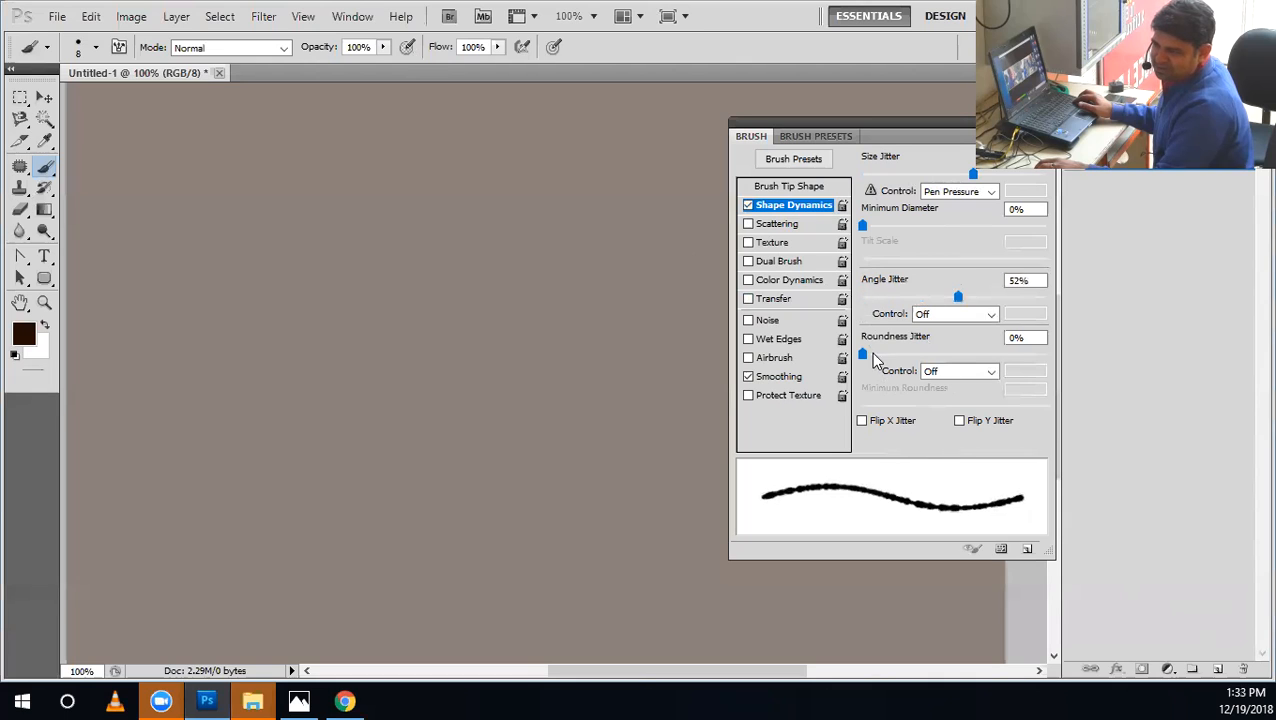
{"action": "left_click_drag", "start_coordinate": [862, 355], "coordinate": [967, 391]}
{"action": "left_click_drag", "start_coordinate": [927, 297], "coordinate": [777, 308]}
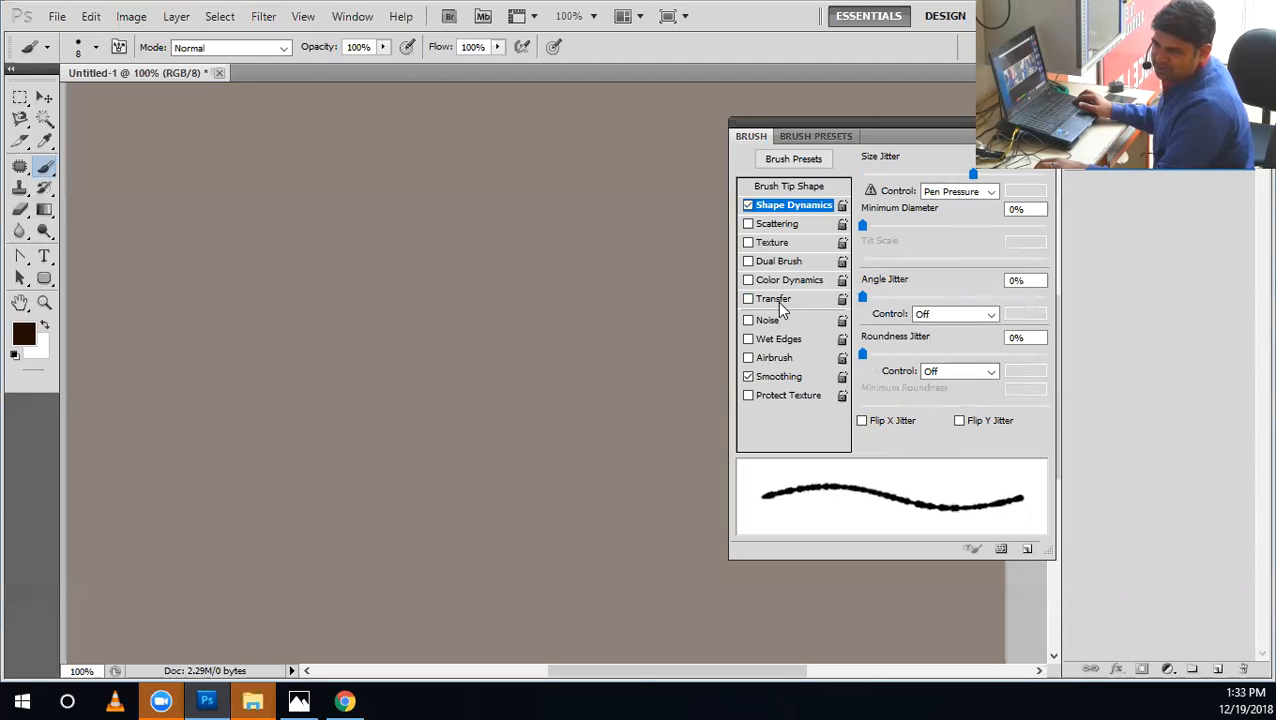
Enable Scattering again alongside Shape Dynamics, and review the brush tip and Shape Dynamics settings.
{"action": "left_click", "coordinate": [770, 226]}
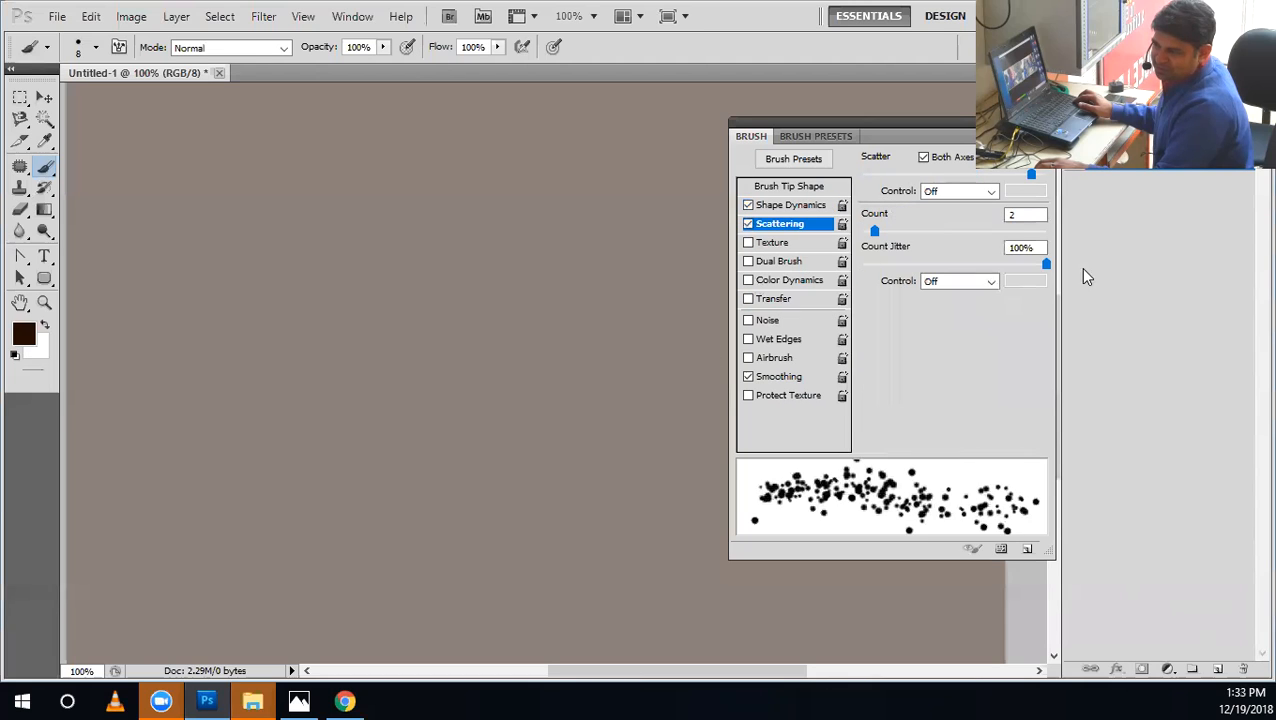
{"action": "left_click", "coordinate": [795, 186]}
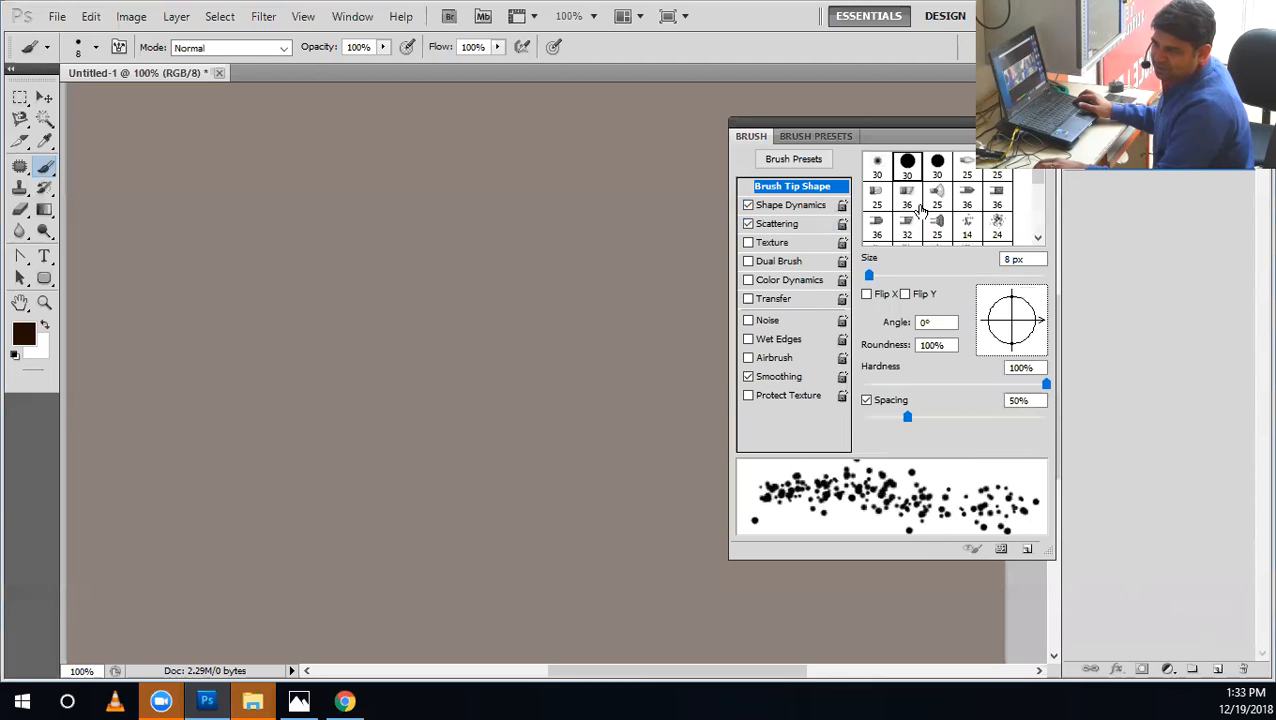
{"action": "left_click", "coordinate": [788, 206]}
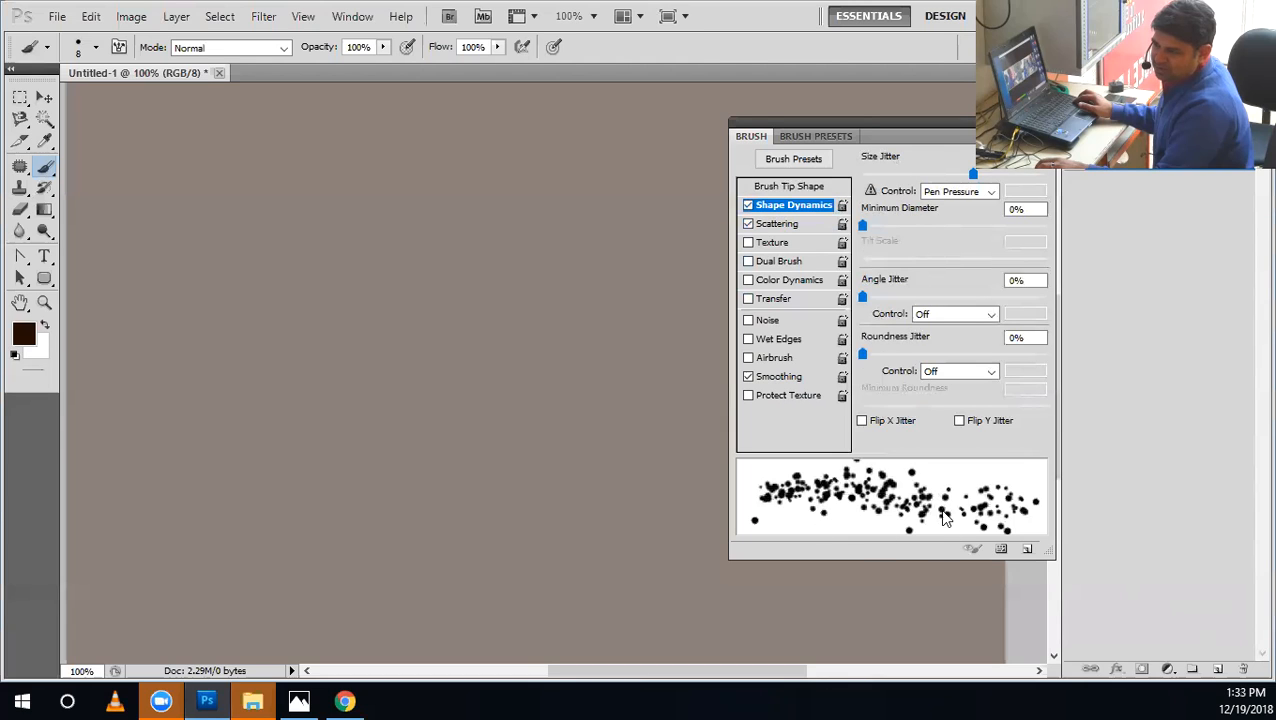
Paint a test scatter stroke across the canvas, undo it, and lower the brush's Size Jitter to near the low end of its range.
{"action": "left_click_drag", "start_coordinate": [665, 352], "coordinate": [110, 322]}
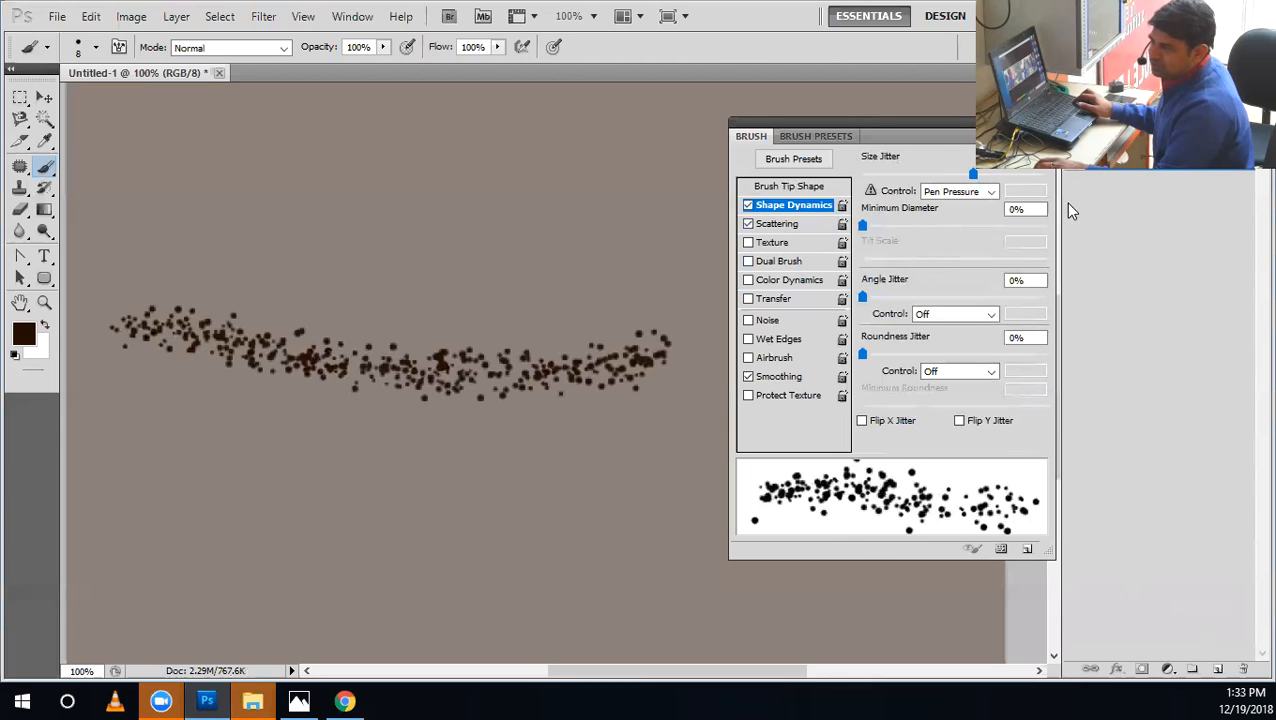
{"action": "key", "text": "ctrl+z"}
{"action": "mouse_move", "coordinate": [970, 174]}
{"action": "left_mouse_down"}
{"action": "mouse_move", "coordinate": [862, 174]}
{"action": "mouse_move", "coordinate": [879, 178]}
{"action": "left_mouse_up"}
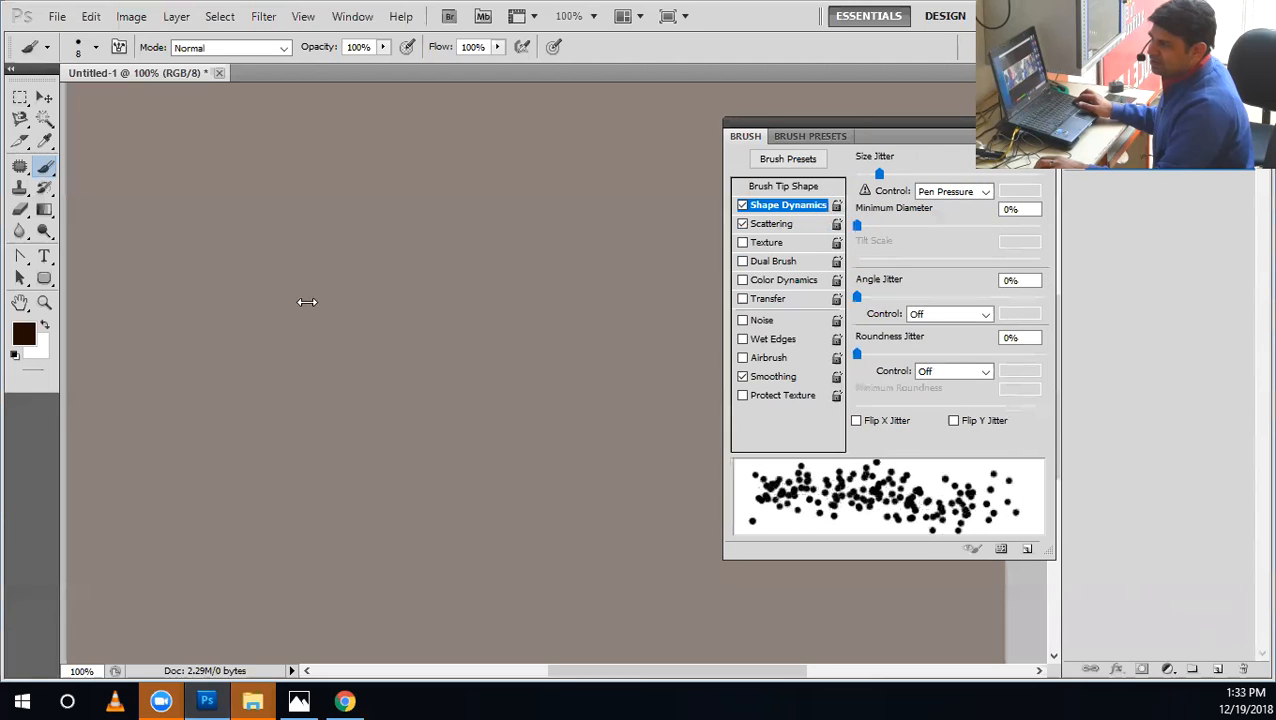
Move the Brush panel clear of the canvas, paint a long curved test stroke, and undo the stroke.
{"action": "left_click_drag", "start_coordinate": [307, 301], "coordinate": [305, 301]}
{"action": "left_click_drag", "start_coordinate": [1043, 548], "coordinate": [453, 518]}
{"action": "left_click_drag", "start_coordinate": [573, 133], "coordinate": [1068, 131]}
{"action": "mouse_move", "coordinate": [706, 213]}
{"action": "left_mouse_down"}
{"action": "mouse_move", "coordinate": [548, 266]}
{"action": "mouse_move", "coordinate": [135, 365]}
{"action": "mouse_move", "coordinate": [165, 475]}
{"action": "left_mouse_up"}
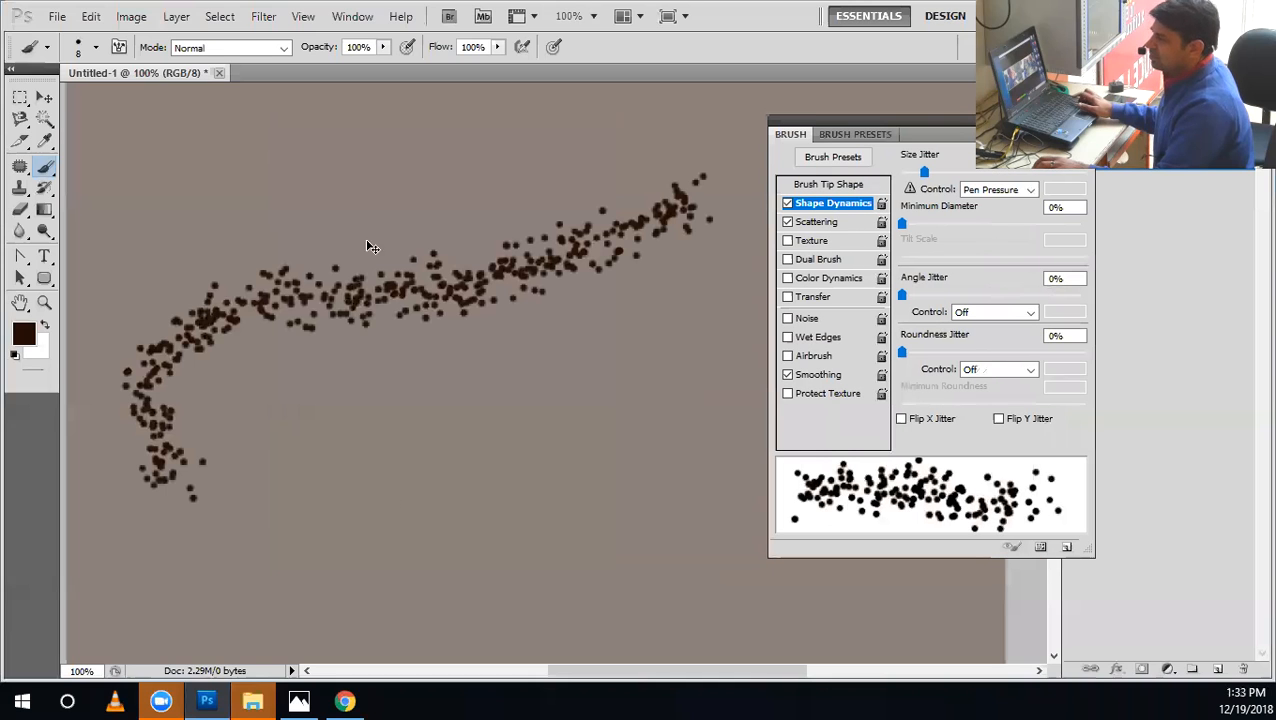
{"action": "key", "text": "ctrl+z"}
Select the Pen tool, undo the shape-layer points placed with it, and set the pen to draw paths.
{"action": "left_click_drag", "start_coordinate": [20, 257], "coordinate": [88, 254]}
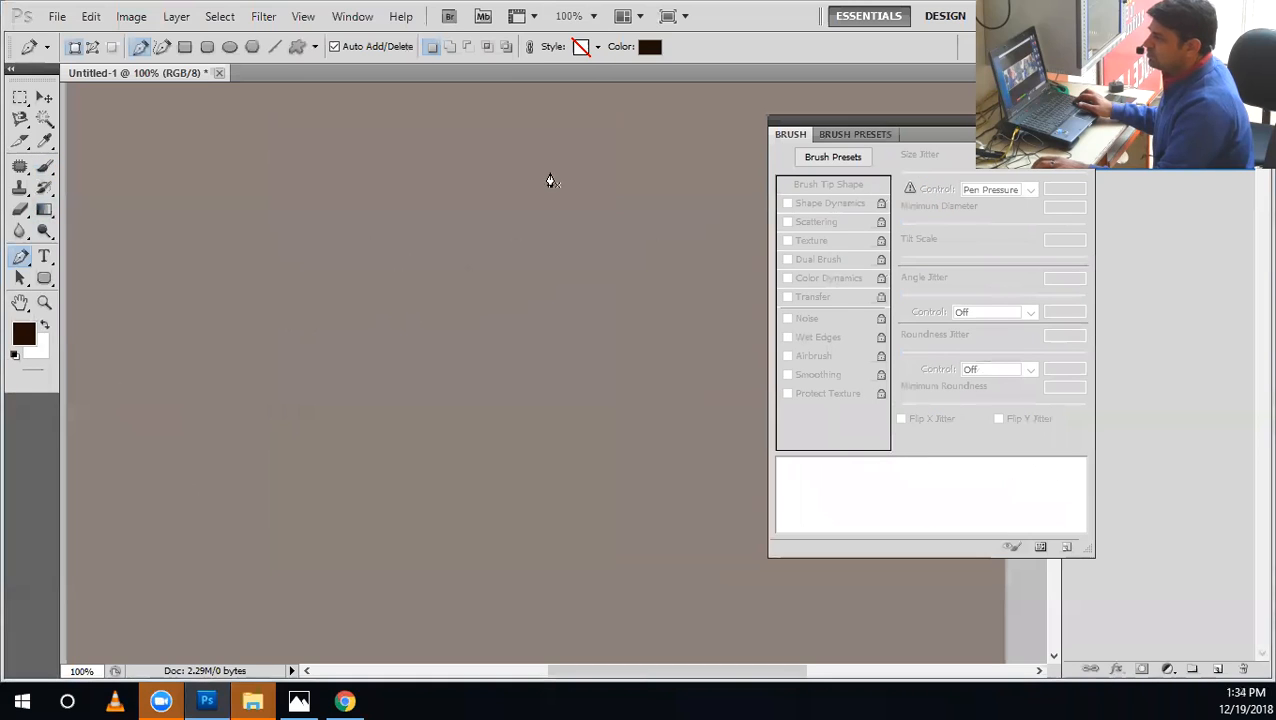
{"action": "left_click", "coordinate": [441, 220]}
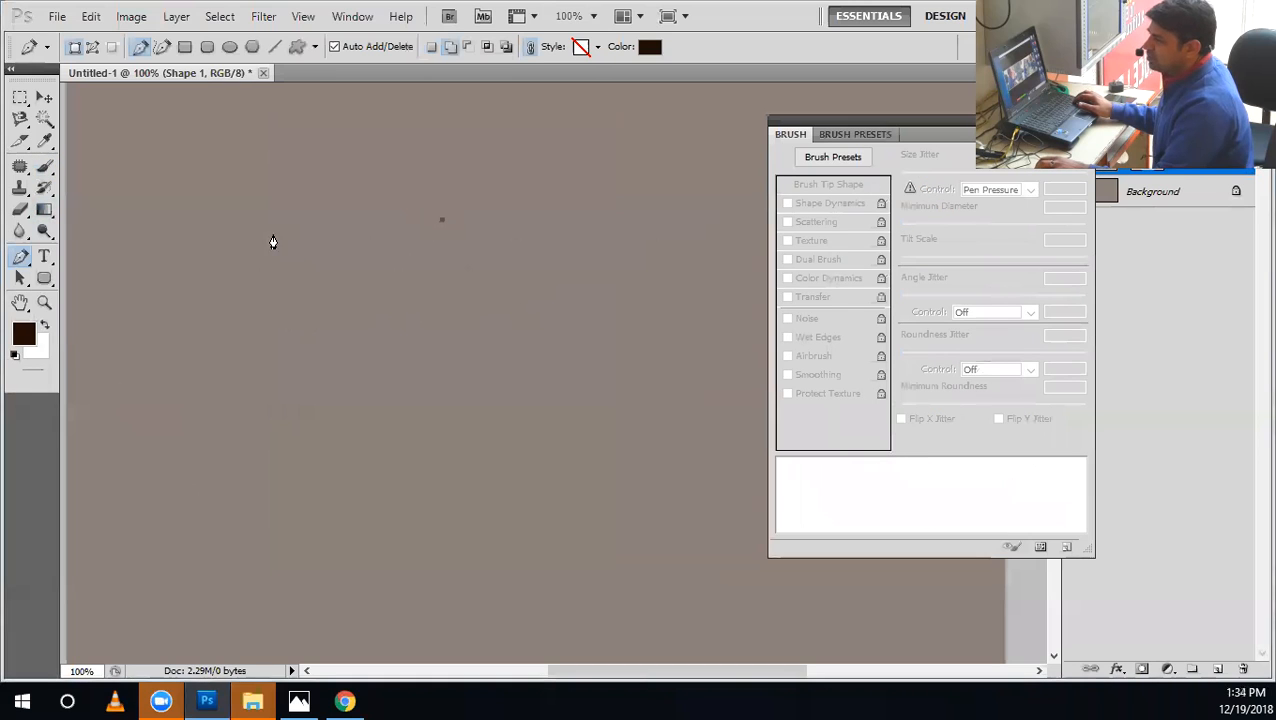
{"action": "left_click_drag", "start_coordinate": [265, 268], "coordinate": [267, 270]}
{"action": "key", "text": "ctrl+alt+z"}
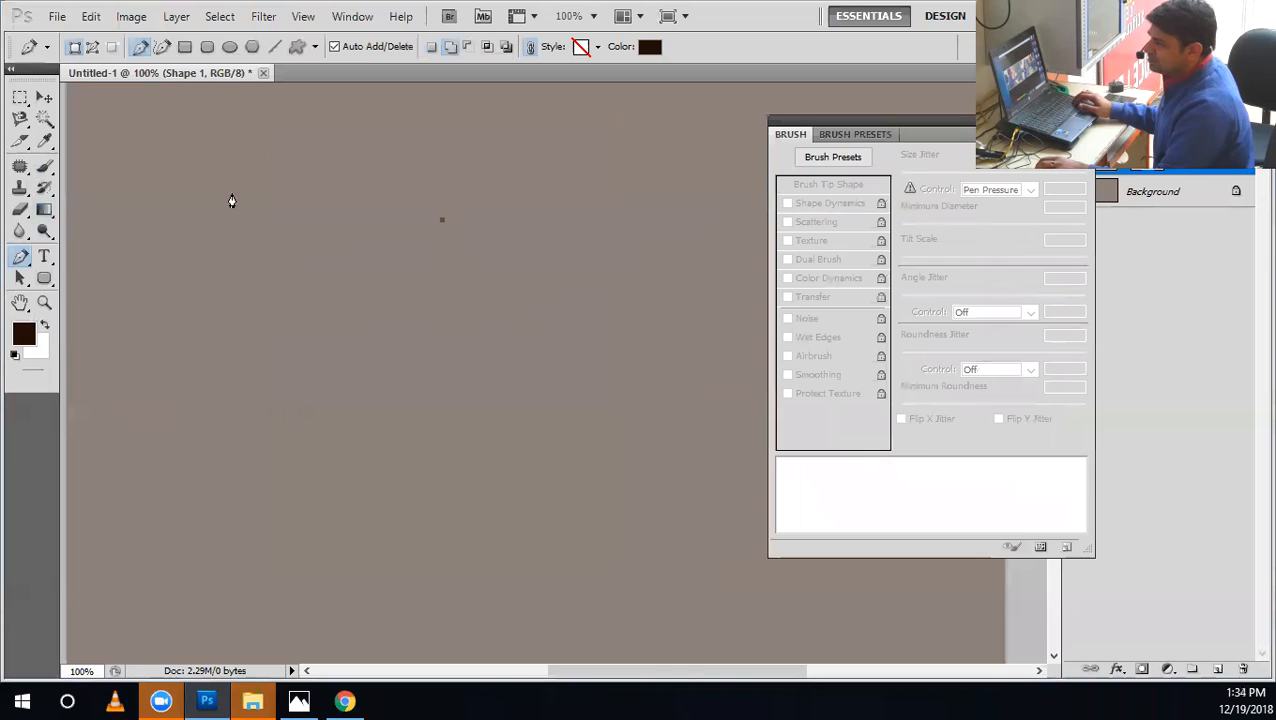
{"action": "key", "text": "ctrl+alt+z"}
{"action": "left_click", "coordinate": [93, 48]}
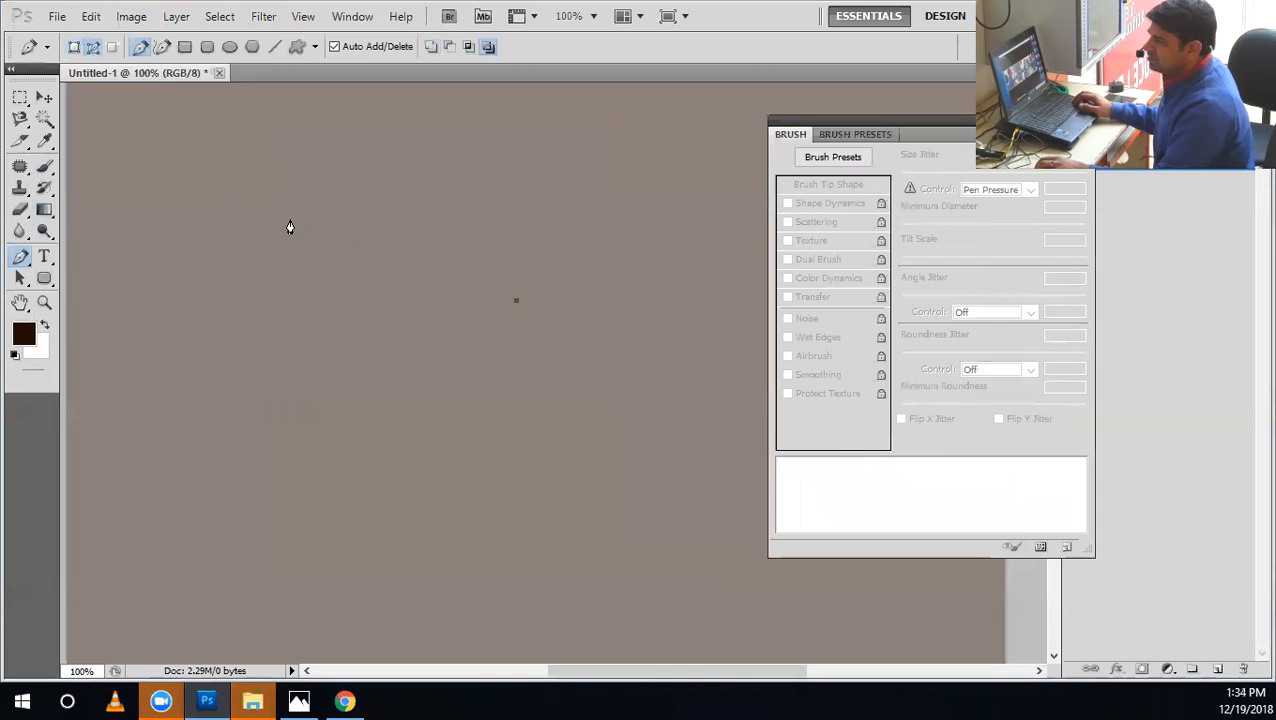
Draw an open S-shaped path with smooth curved anchor points using the Pen tool.
{"action": "left_click_drag", "start_coordinate": [134, 396], "coordinate": [151, 322]}
{"action": "key", "text": "ctrl+alt+z"}
{"action": "left_click_drag", "start_coordinate": [340, 384], "coordinate": [440, 427]}
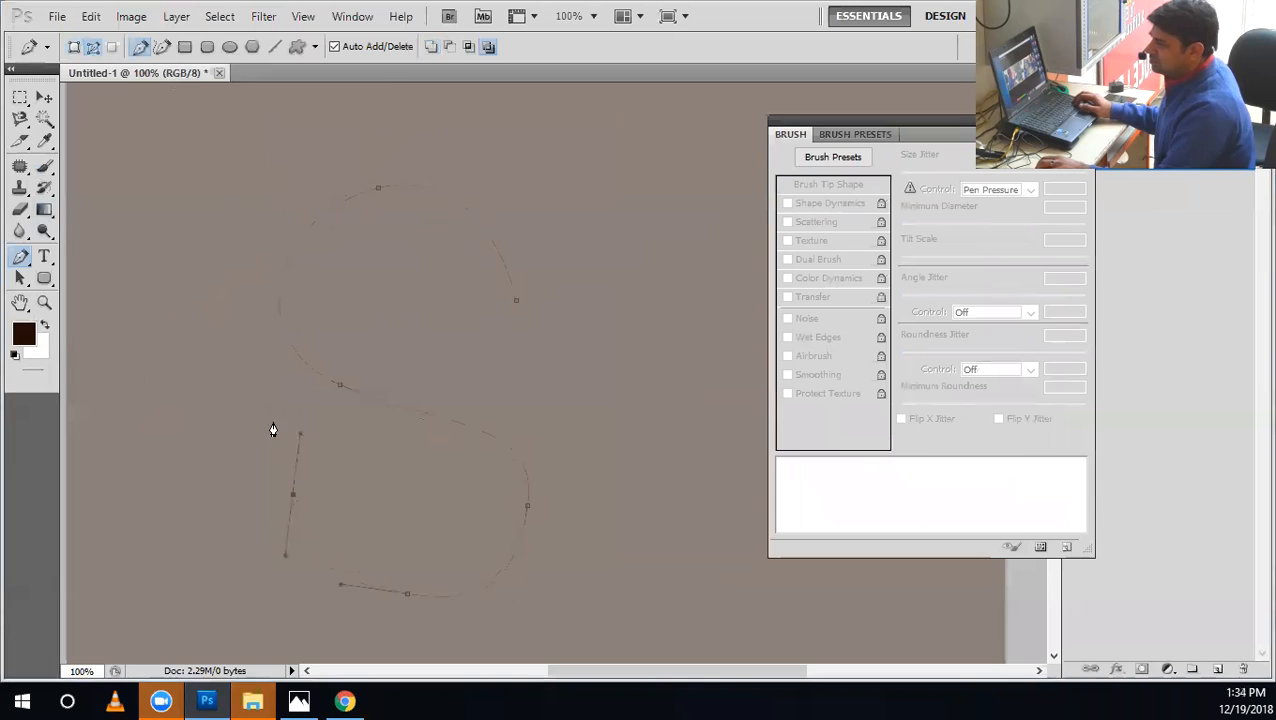
Reshape the S path with the Convert Point tool by repositioning its middle, bottom, lower-left and top anchor points.
{"action": "left_click", "coordinate": [20, 256]}
{"action": "left_click", "coordinate": [83, 329]}
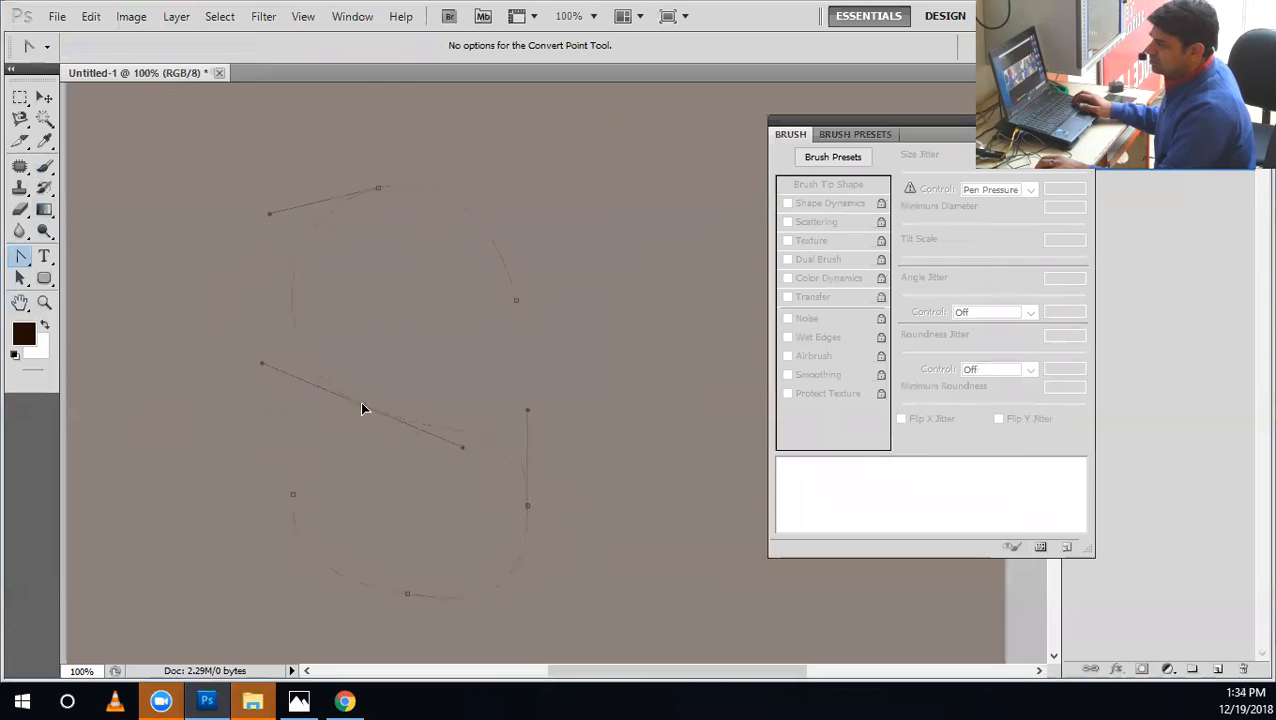
{"action": "left_click_drag", "start_coordinate": [443, 435], "coordinate": [446, 443]}
{"action": "left_click_drag", "start_coordinate": [408, 597], "coordinate": [413, 607]}
{"action": "left_click_drag", "start_coordinate": [362, 610], "coordinate": [361, 606]}
{"action": "left_click_drag", "start_coordinate": [293, 500], "coordinate": [324, 512]}
{"action": "left_click_drag", "start_coordinate": [380, 242], "coordinate": [380, 230]}
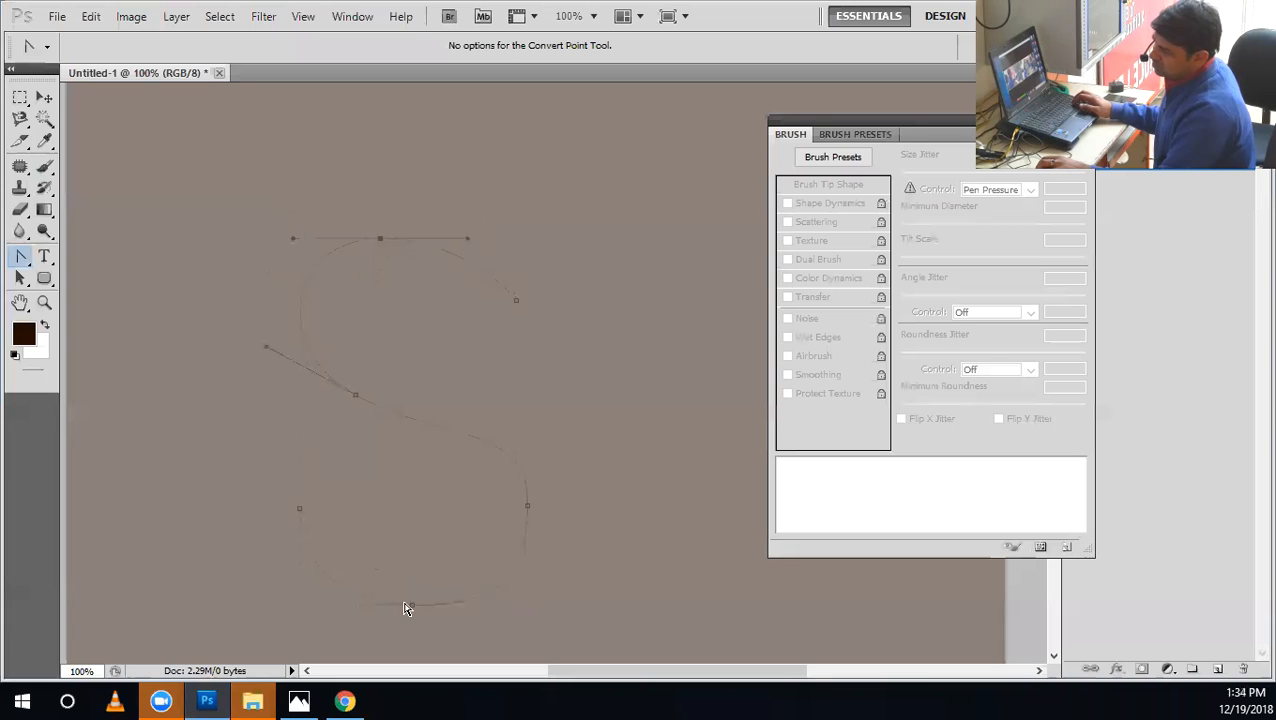
Refine the S path's bottom curve, lower-right bend and middle diagonal by moving anchor points and evening out their direction handles.
{"action": "left_click_drag", "start_coordinate": [437, 508], "coordinate": [364, 457]}
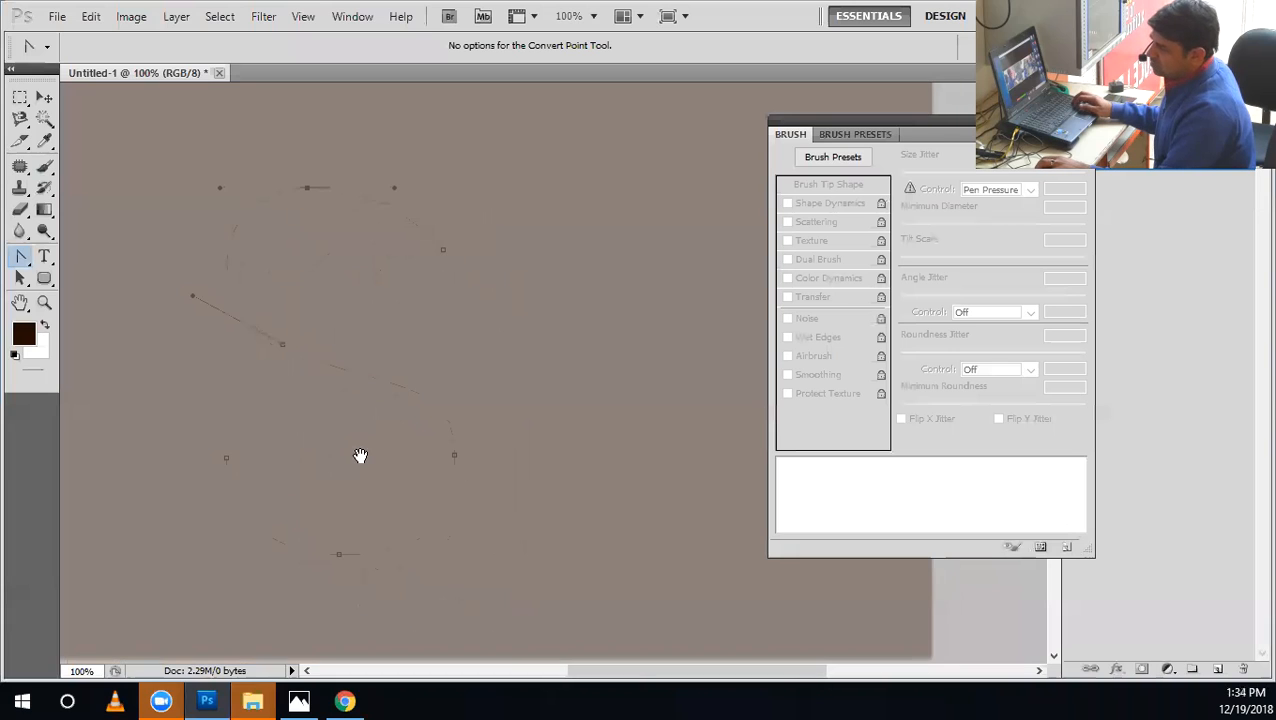
{"action": "left_click", "coordinate": [345, 553], "text": "ctrl"}
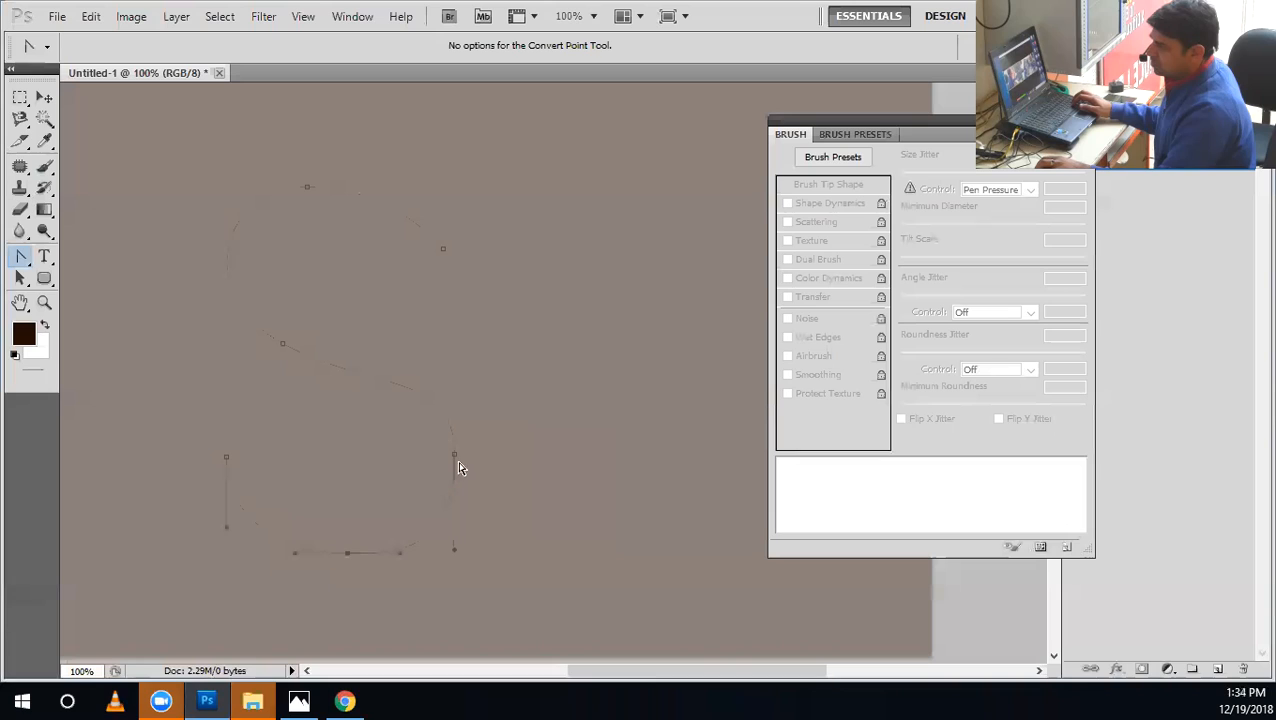
{"action": "left_click_drag", "start_coordinate": [463, 503], "coordinate": [465, 531]}
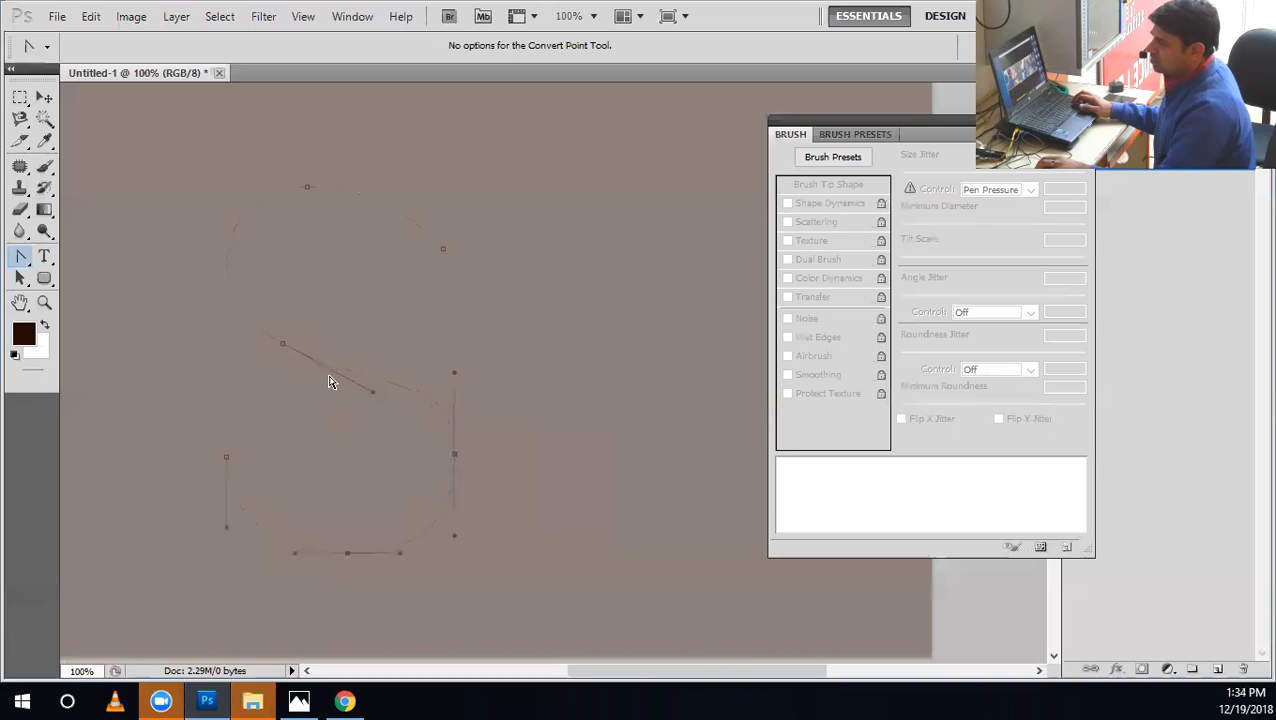
{"action": "left_click_drag", "start_coordinate": [282, 350], "coordinate": [303, 362]}
{"action": "left_click_drag", "start_coordinate": [384, 403], "coordinate": [363, 396]}
{"action": "left_click", "coordinate": [240, 331]}
{"action": "left_click_drag", "start_coordinate": [333, 378], "coordinate": [379, 389]}
Delete the upper half of the S path, and duplicate the remaining lower curve straight up above the original.
{"action": "left_click", "coordinate": [308, 186]}
{"action": "key", "text": "Delete"}
{"action": "left_click", "coordinate": [302, 356]}
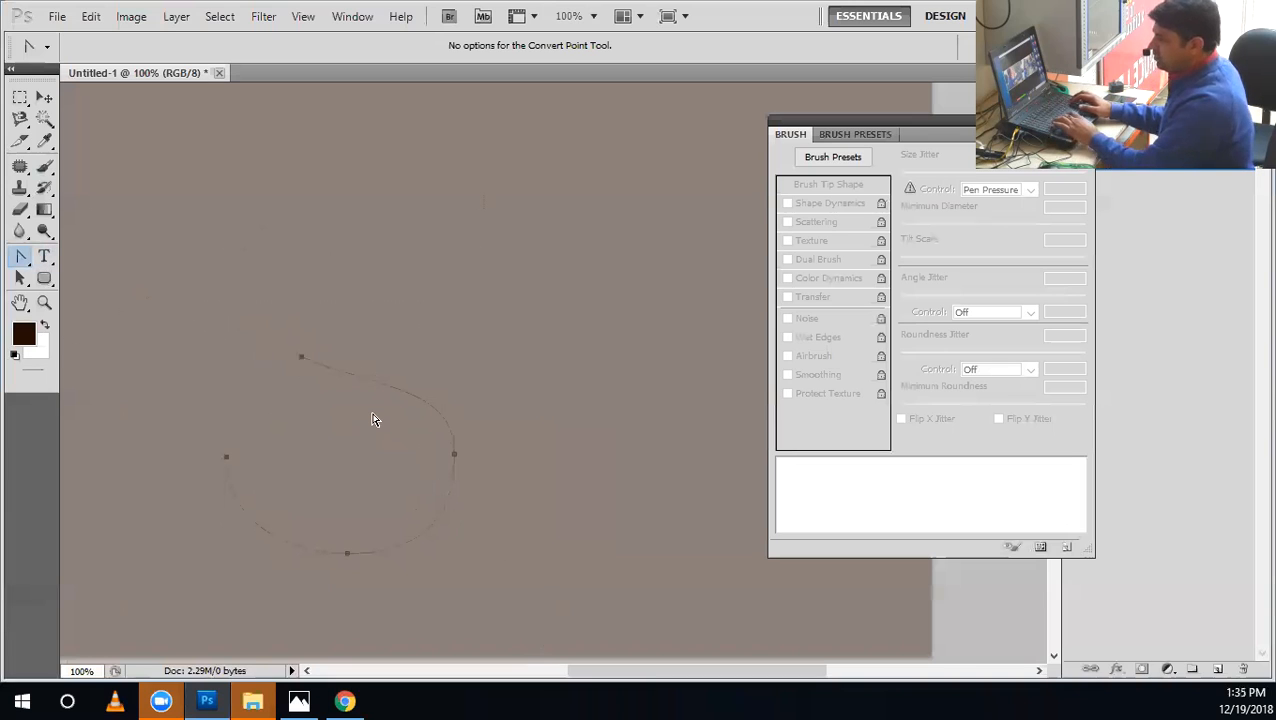
{"action": "key", "text": "shift+Up"}
{"action": "key", "text": "shift+Up"}
{"action": "key", "text": "shift+Down"}
{"action": "key", "text": "shift+Down"}
{"action": "key", "text": "shift+Down"}
{"action": "key", "text": "shift+Down"}
{"action": "key", "text": "shift+Down"}
{"action": "key", "text": "shift+Down"}
{"action": "key", "text": "shift+Down"}
{"action": "key", "text": "shift+Down"}
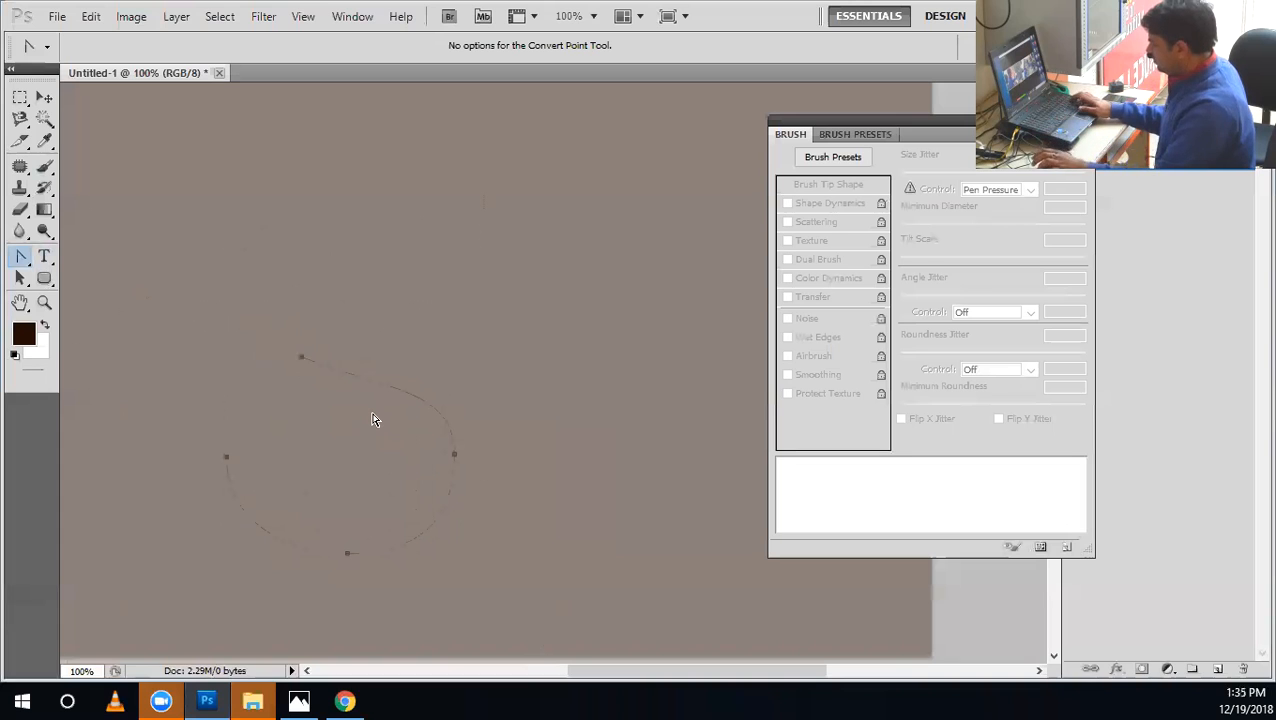
{"action": "key", "text": "shift+Up"}
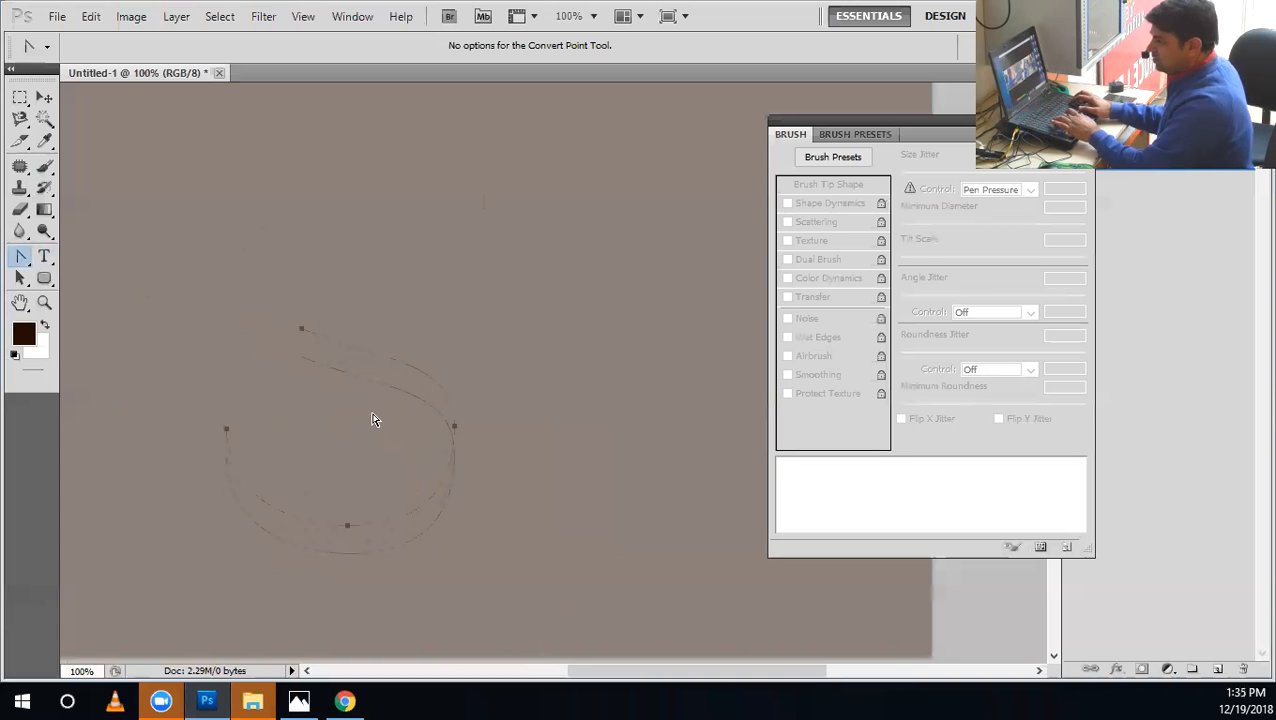
{"action": "key", "text": "shift+Up"}
{"action": "key", "text": "shift+Up"}
{"action": "key", "text": "shift+Up"}
{"action": "key", "text": "shift+Up"}
{"action": "key", "text": "shift+Up"}
{"action": "key", "text": "shift+Up"}
{"action": "key", "text": "shift+Up"}
{"action": "key", "text": "shift+Up"}
{"action": "key", "text": "shift+Up"}
{"action": "key", "text": "shift+Up"}
{"action": "key", "text": "shift+Up"}
{"action": "key", "text": "shift+Up"}
{"action": "key", "text": "shift+Up"}
Flip the upper copy of the curve vertically and horizontally with Free Transform Path, and apply the transformation.
{"action": "key", "text": "ctrl+t"}
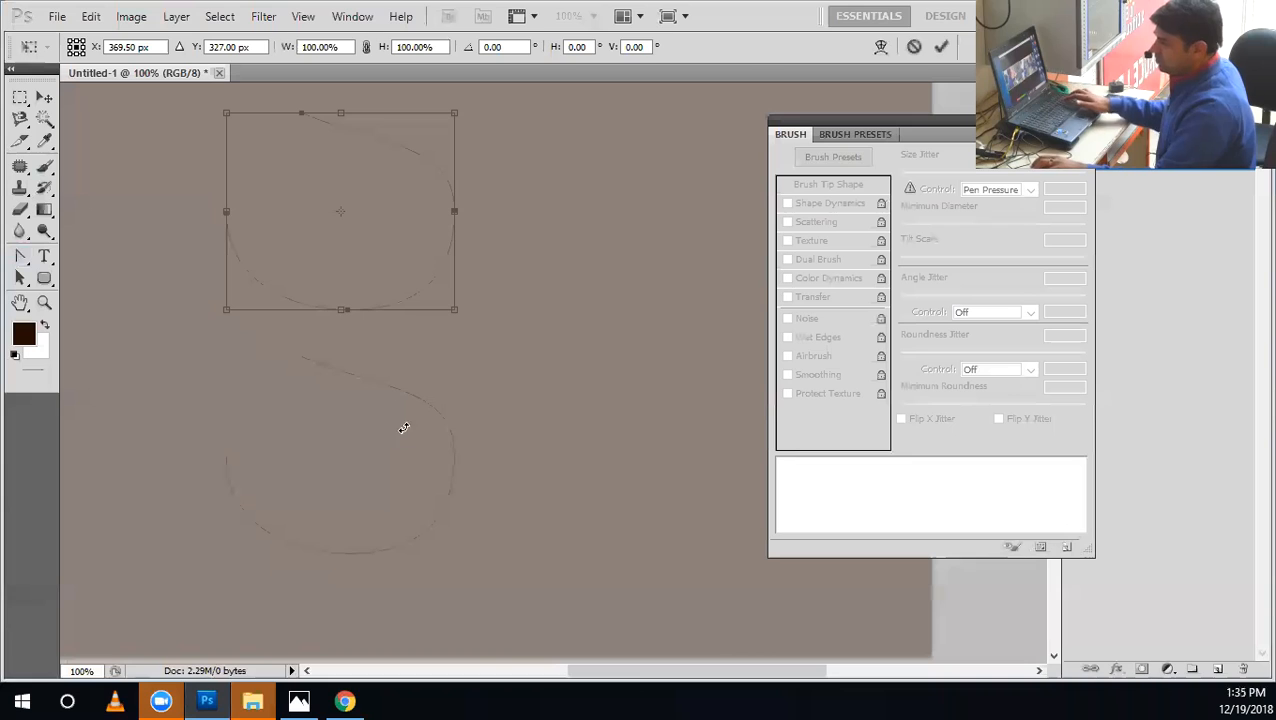
{"action": "right_click", "coordinate": [397, 267]}
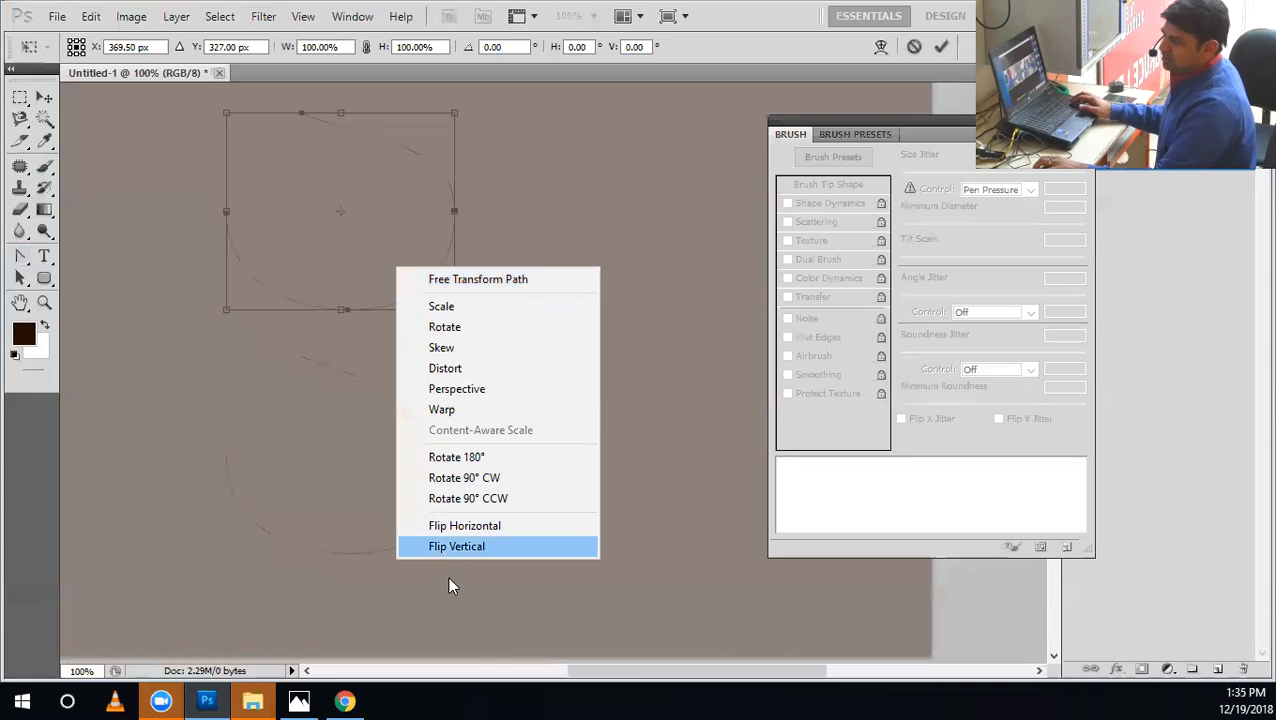
{"action": "left_click", "coordinate": [455, 549]}
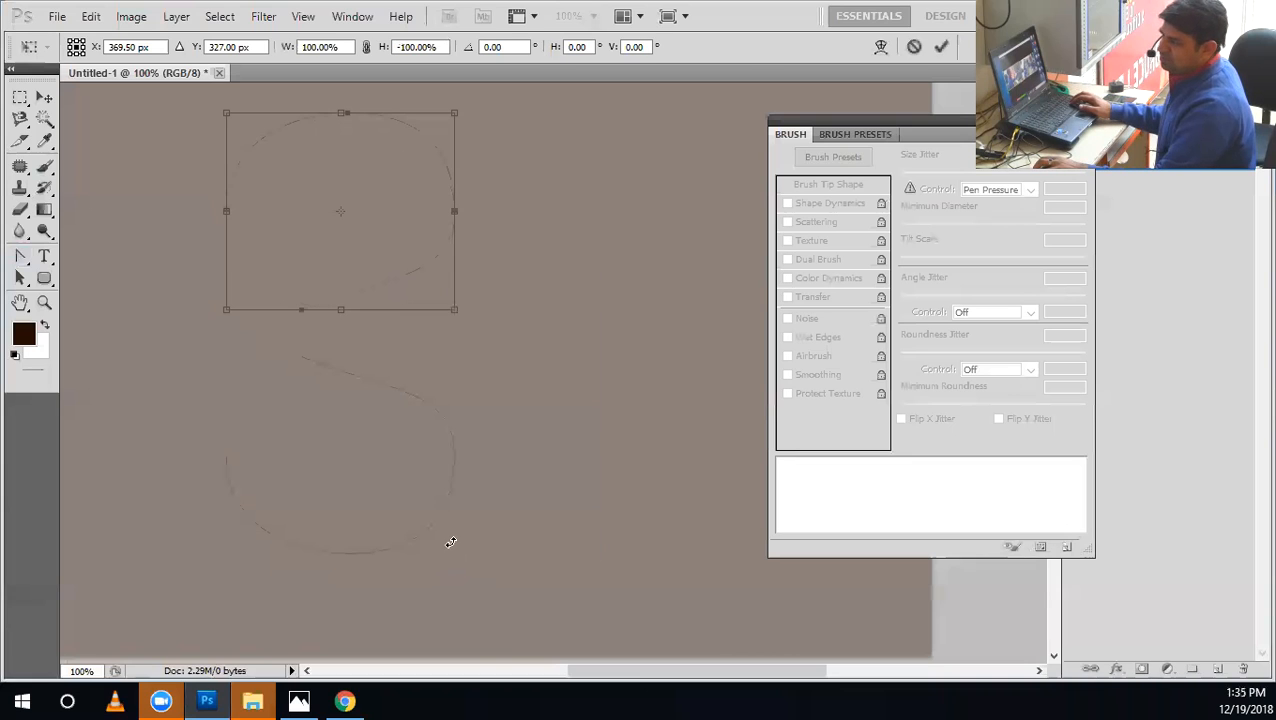
{"action": "right_click", "coordinate": [441, 301]}
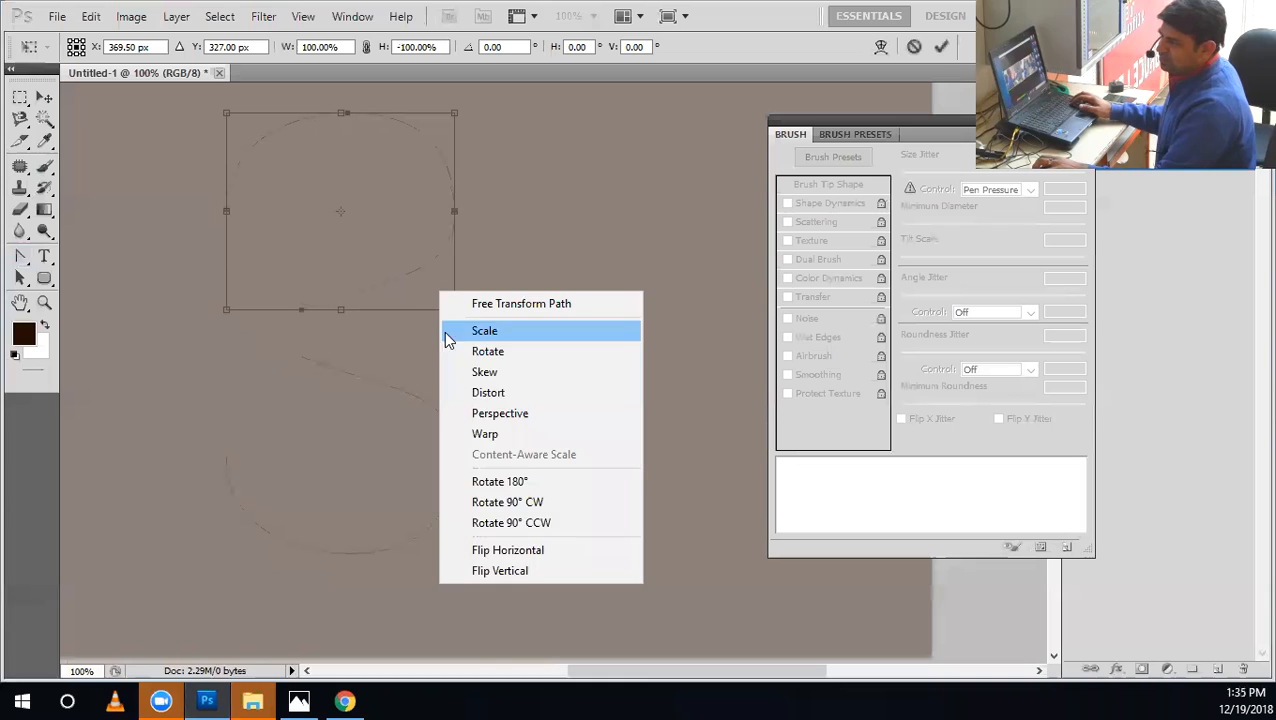
{"action": "left_click", "coordinate": [522, 549]}
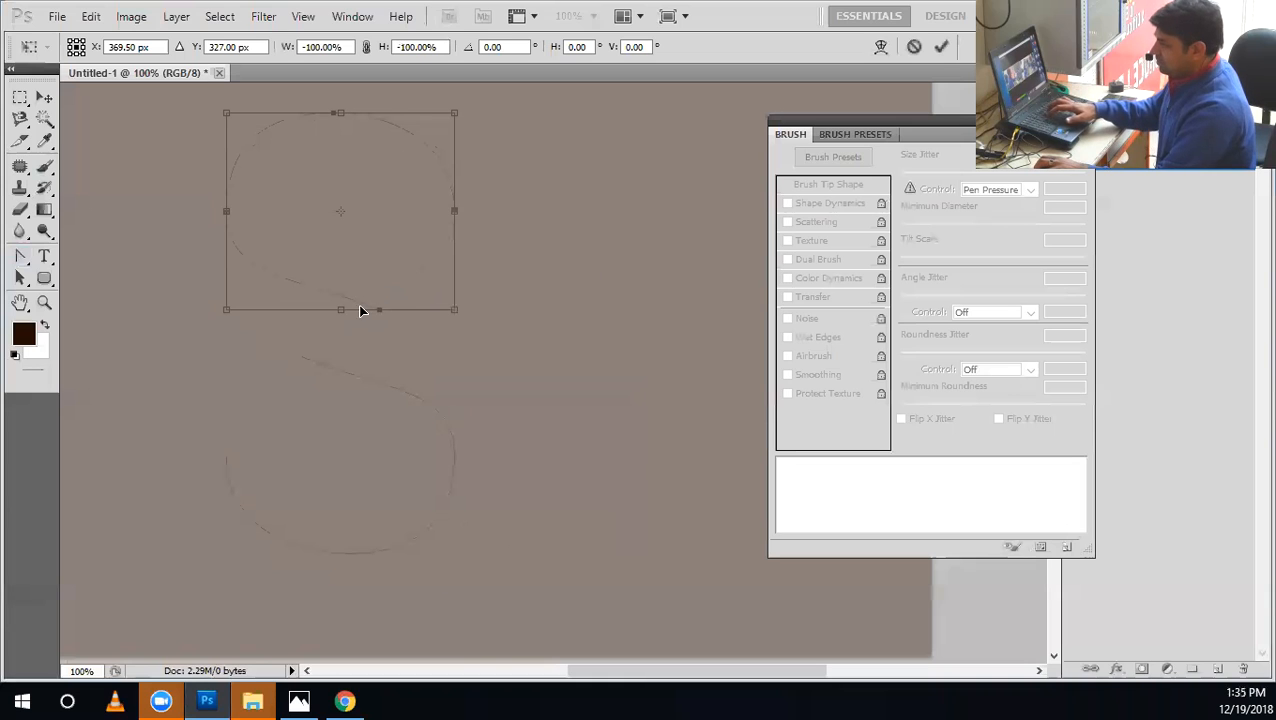
{"action": "key", "text": "Return"}
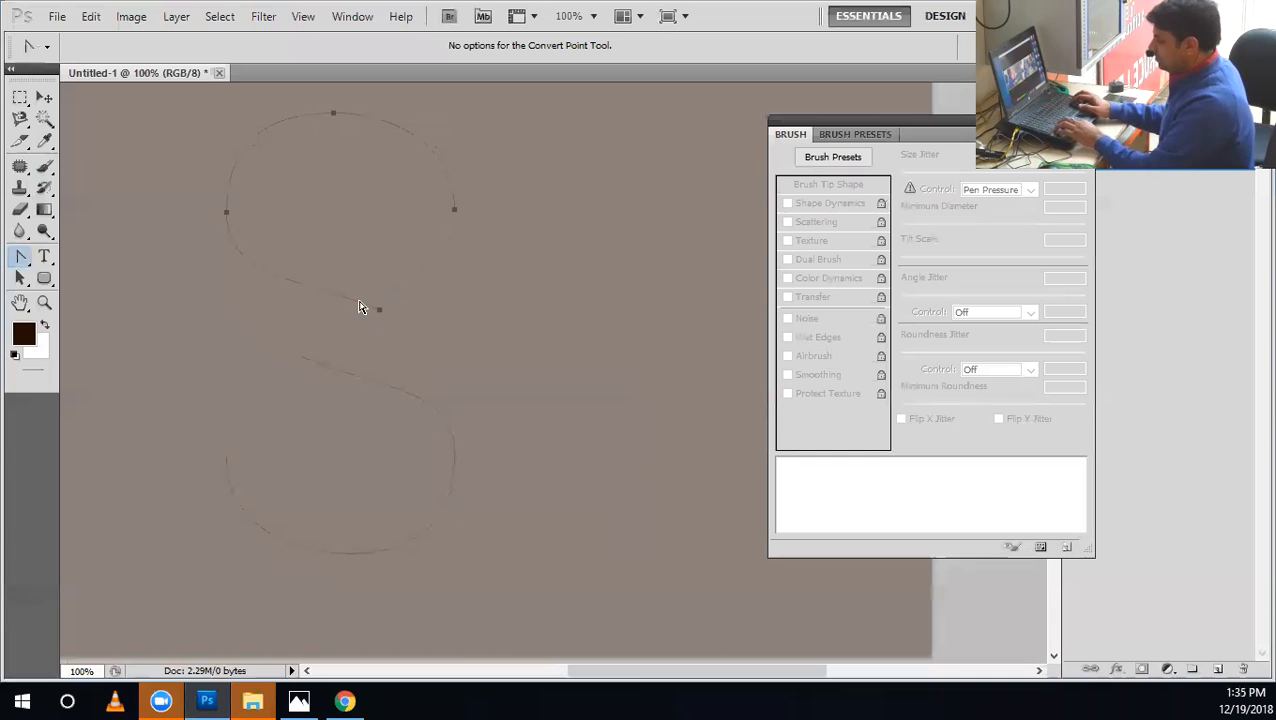
Shorten the upper curve by adding an anchor point on its diagonal and deleting the end point beyond it.
{"action": "left_click", "coordinate": [433, 388]}
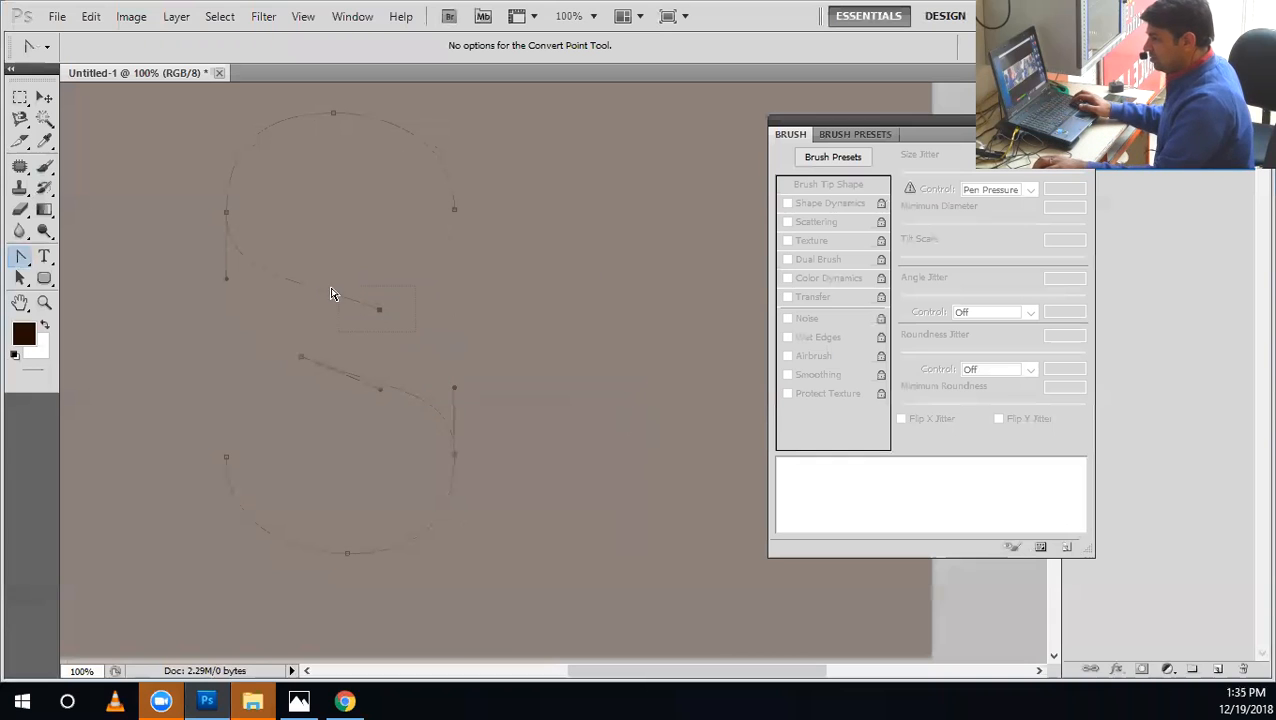
{"action": "key", "text": "p"}
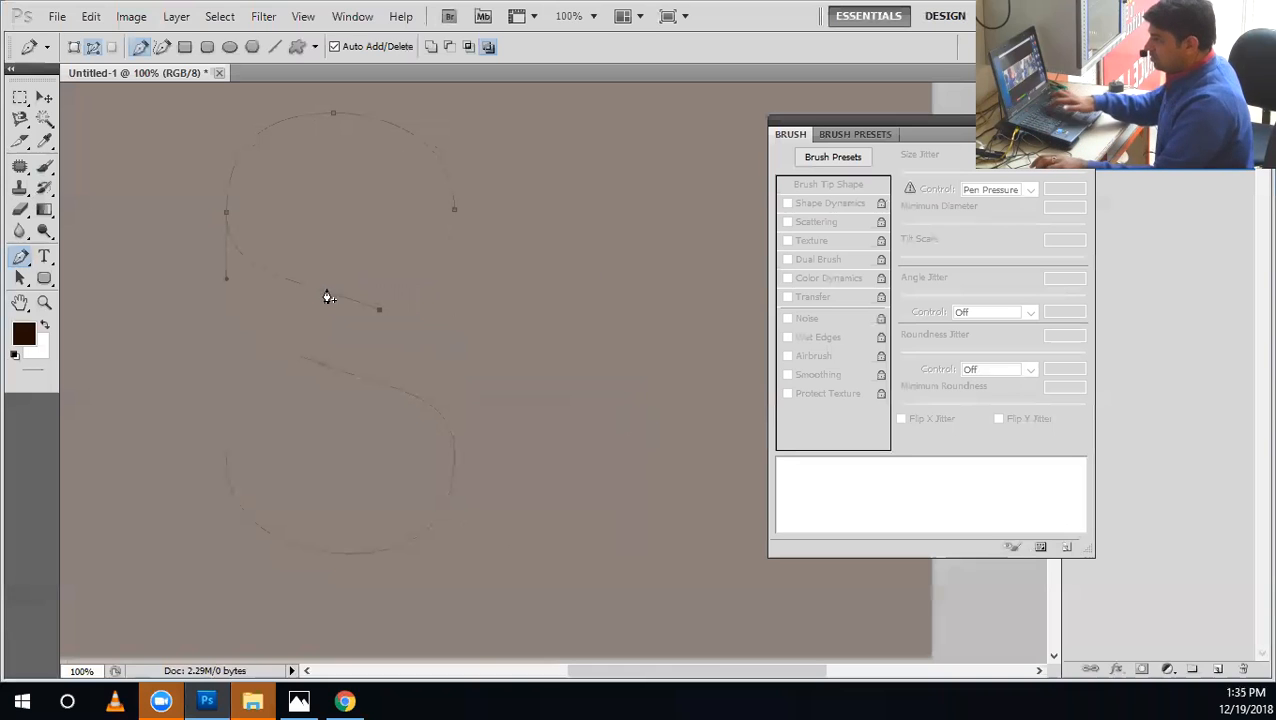
{"action": "left_click", "coordinate": [294, 282]}
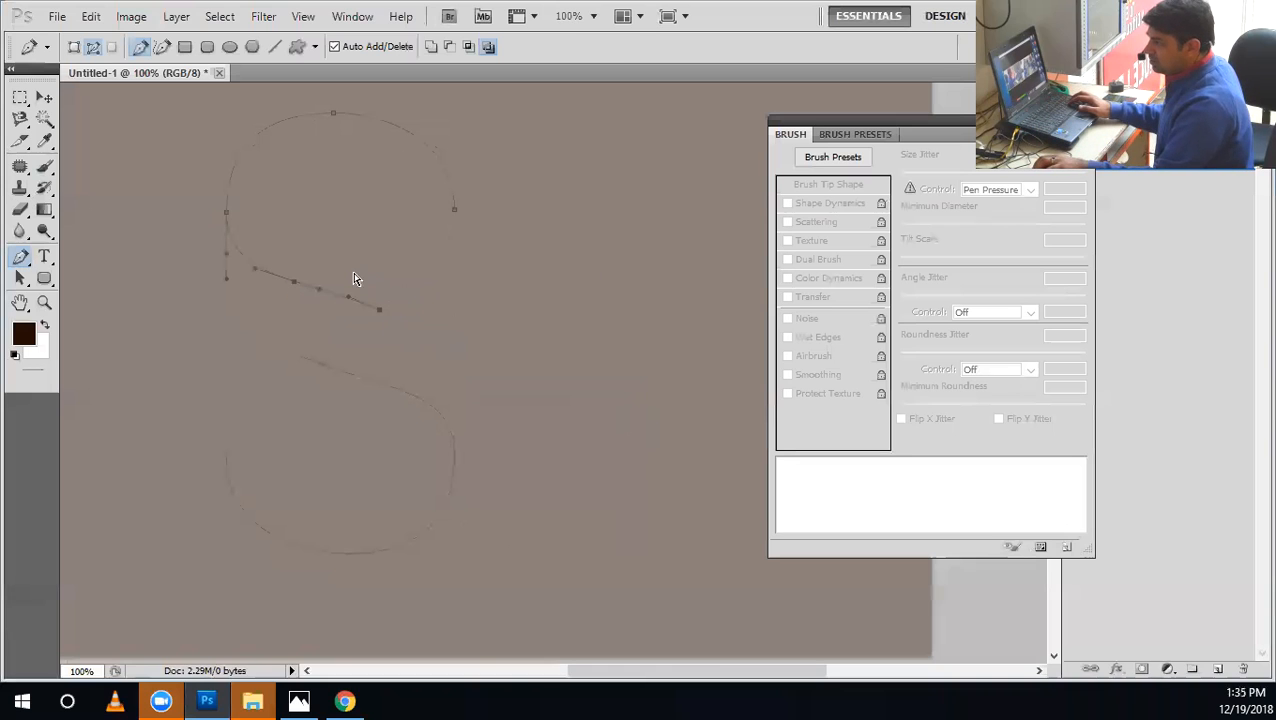
{"action": "left_click_drag", "start_coordinate": [417, 364], "coordinate": [415, 365]}
{"action": "key", "text": "Delete"}
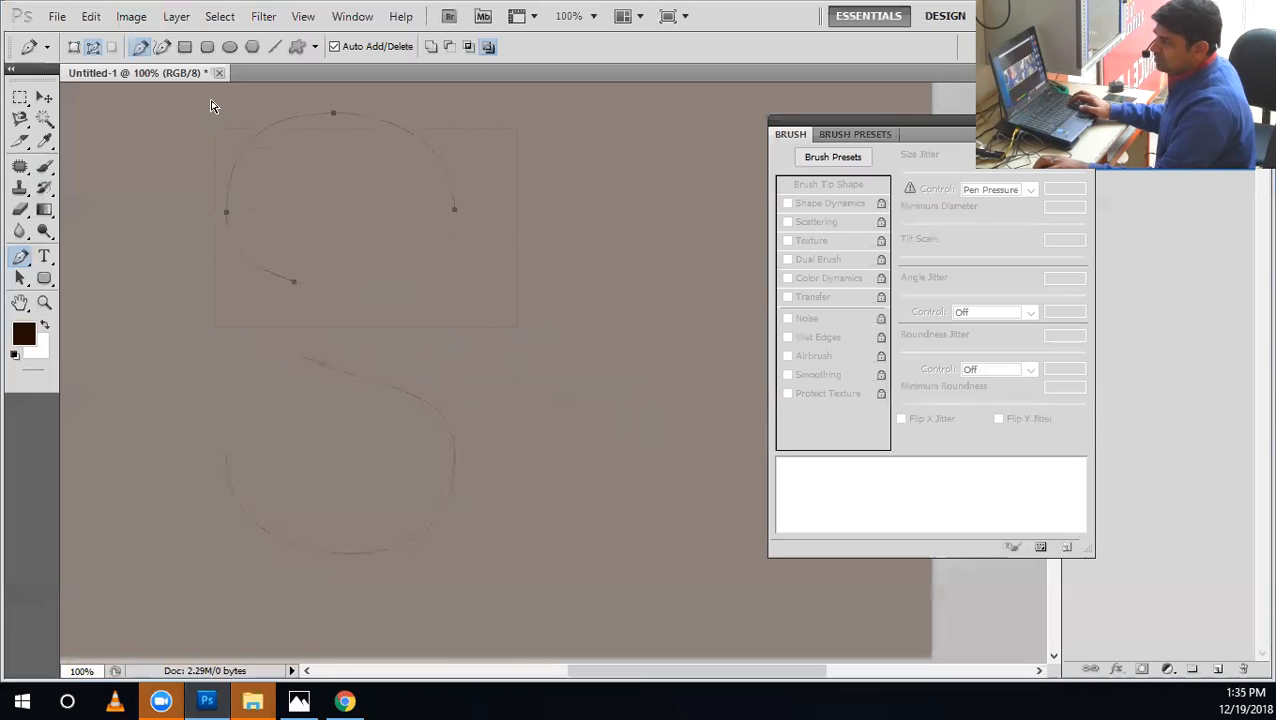
Move the upper curve down with the Convert Point tool until its lower end meets the start of the lower curve.
{"action": "right_click", "coordinate": [20, 257]}
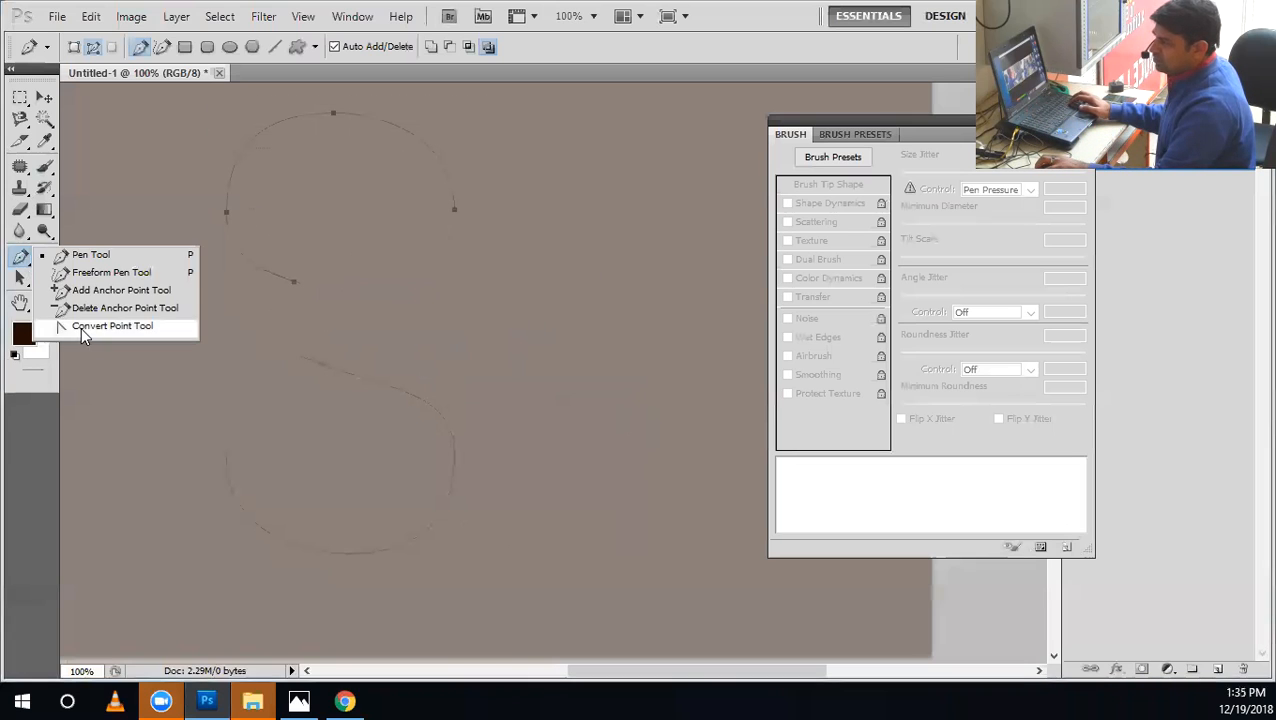
{"action": "left_click", "coordinate": [81, 327]}
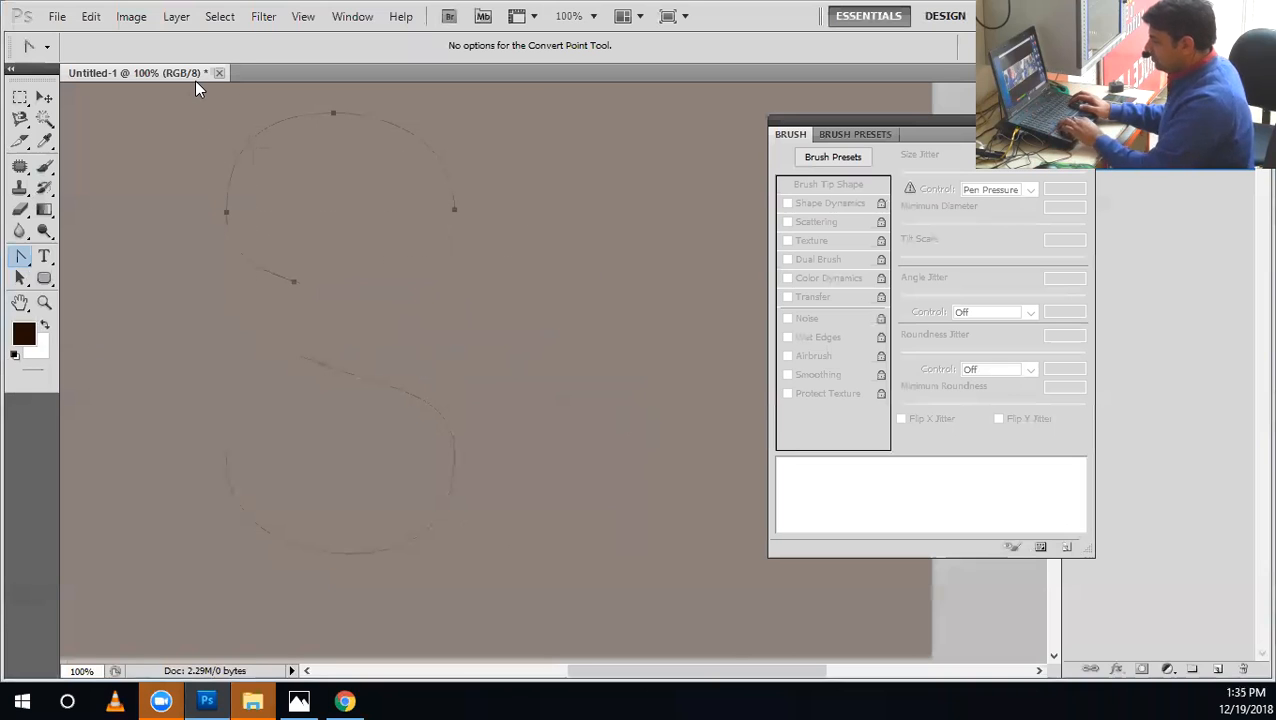
{"action": "key", "text": "Down"}
{"action": "key", "text": "Down"}
{"action": "key", "text": "Down"}
{"action": "key", "text": "Down"}
{"action": "key", "text": "Down"}
{"action": "key", "text": "Down"}
{"action": "key", "text": "Down"}
{"action": "key", "text": "Down"}
{"action": "key", "text": "Down"}
{"action": "key", "text": "Down"}
{"action": "key", "text": "Down"}
{"action": "key", "text": "Down"}
{"action": "key", "text": "Down"}
{"action": "key", "text": "Down"}
{"action": "key", "text": "Down"}
{"action": "key", "text": "Down"}
{"action": "key", "text": "Down"}
{"action": "key", "text": "Down"}
{"action": "key", "text": "Down"}
{"action": "key", "text": "Down"}
{"action": "key", "text": "Down"}
{"action": "key", "text": "Down"}
{"action": "key", "text": "Down"}
{"action": "key", "text": "Down"}
{"action": "key", "text": "Down"}
{"action": "key", "text": "Down"}
{"action": "key", "text": "Down"}
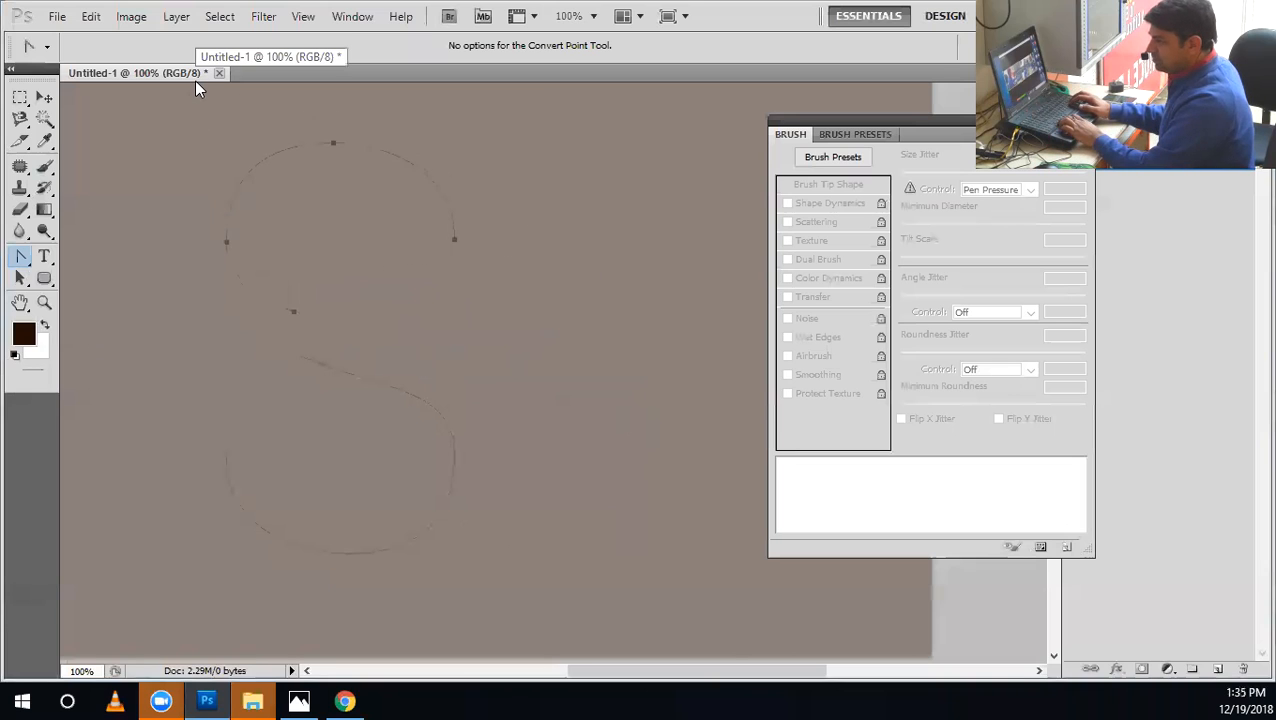
{"action": "key", "text": "Down"}
{"action": "key", "text": "Down"}
{"action": "key", "text": "Down"}
{"action": "key", "text": "Down"}
{"action": "key", "text": "Down"}
{"action": "key", "text": "Down"}
{"action": "key", "text": "Down"}
{"action": "key", "text": "Down"}
{"action": "key", "text": "Down"}
{"action": "key", "text": "Down"}
{"action": "key", "text": "Down"}
{"action": "key", "text": "Down"}
{"action": "key", "text": "Down"}
{"action": "key", "text": "Down"}
{"action": "key", "text": "Down"}
{"action": "key", "text": "Down"}
{"action": "key", "text": "Down"}
{"action": "key", "text": "Down"}
{"action": "key", "text": "Down"}
{"action": "key", "text": "Down"}
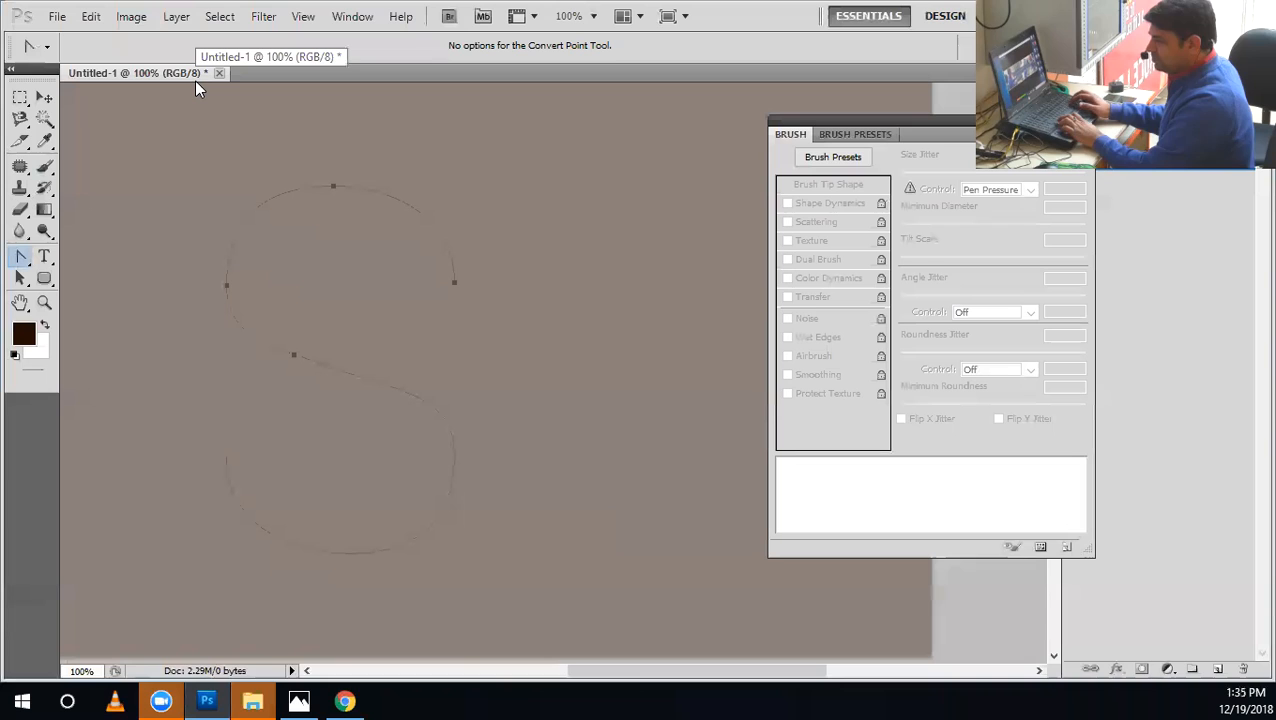
Join the adjacent end points of the upper and lower curves with the Pen tool into one S path.
{"action": "key", "text": "z"}
{"action": "left_click_drag", "start_coordinate": [333, 390], "coordinate": [404, 498]}
{"action": "key", "text": "p"}
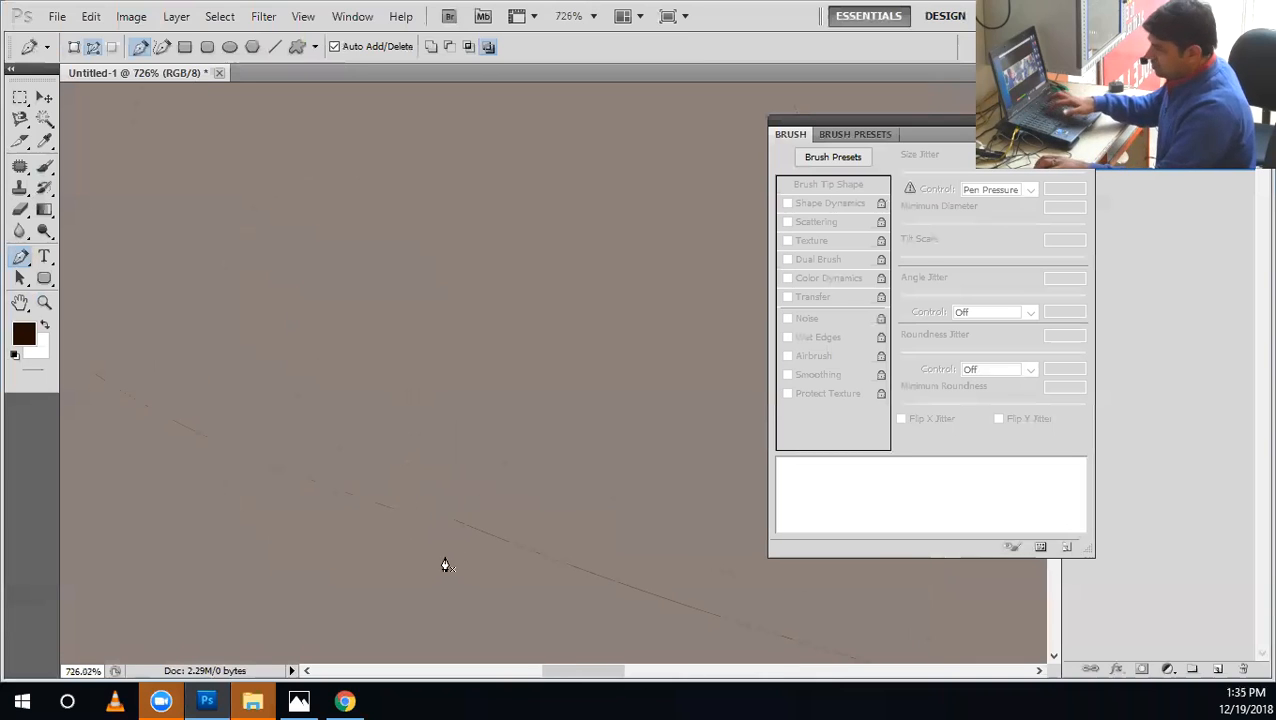
{"action": "left_click", "coordinate": [455, 521]}
{"action": "left_click", "coordinate": [396, 514]}
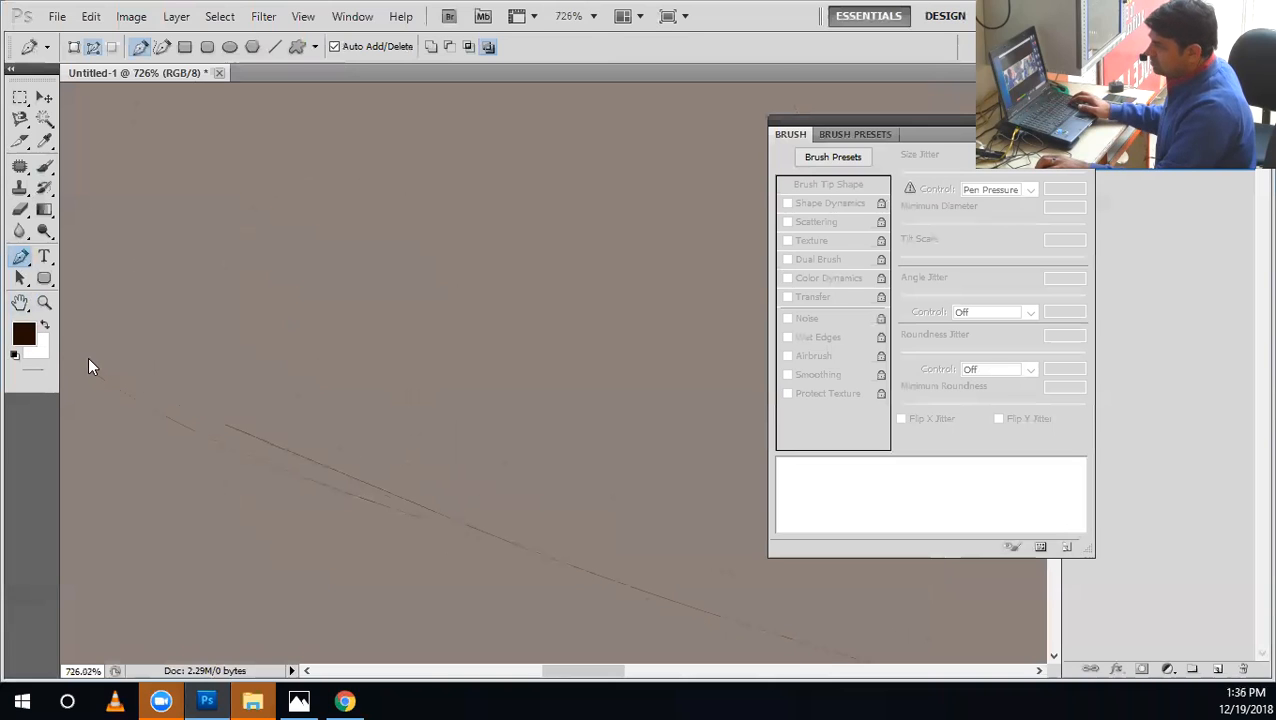
Remove the extra anchor point at the join between the two halves of the S path.
{"action": "left_click", "coordinate": [90, 330]}
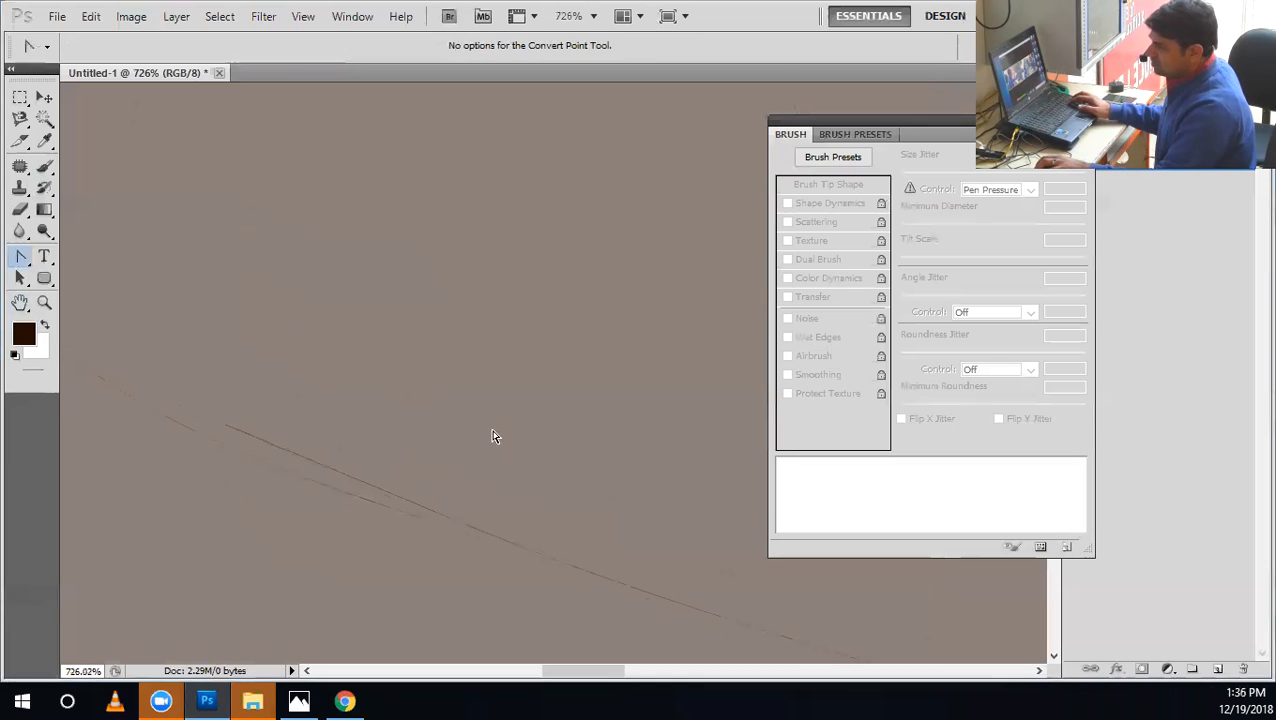
{"action": "right_click", "coordinate": [454, 521]}
{"action": "left_click", "coordinate": [487, 306]}
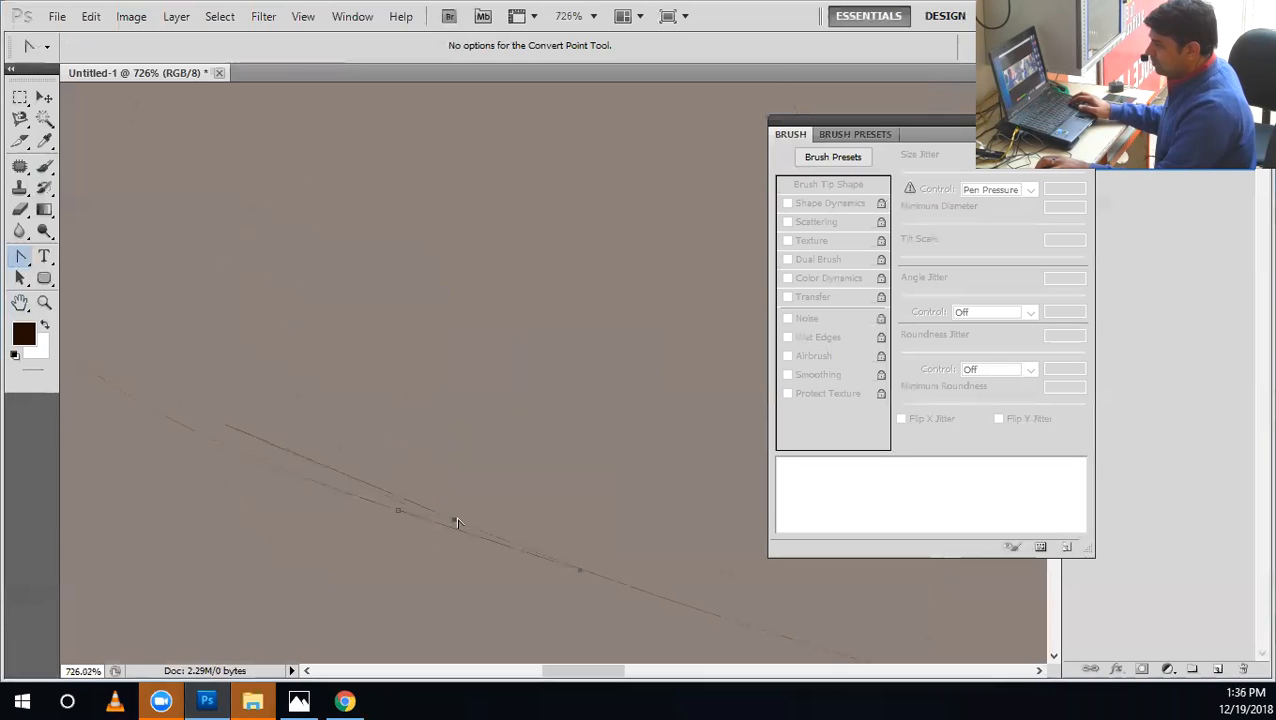
{"action": "right_click", "coordinate": [455, 522]}
{"action": "left_click", "coordinate": [524, 308]}
{"action": "key", "text": "ctrl+1"}
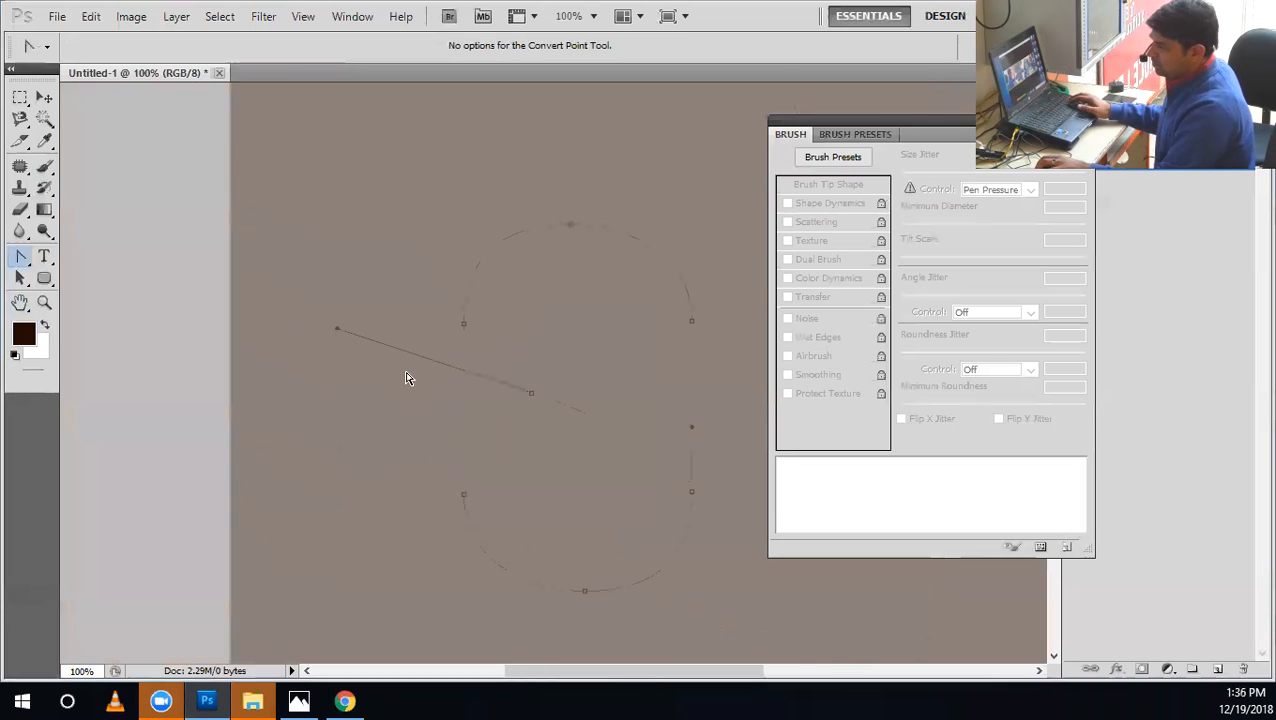
Reshape the S path's middle anchor with the Convert Point tool so its diagonal flows smoothly into the lower curve.
{"action": "left_click_drag", "start_coordinate": [531, 392], "coordinate": [588, 412]}
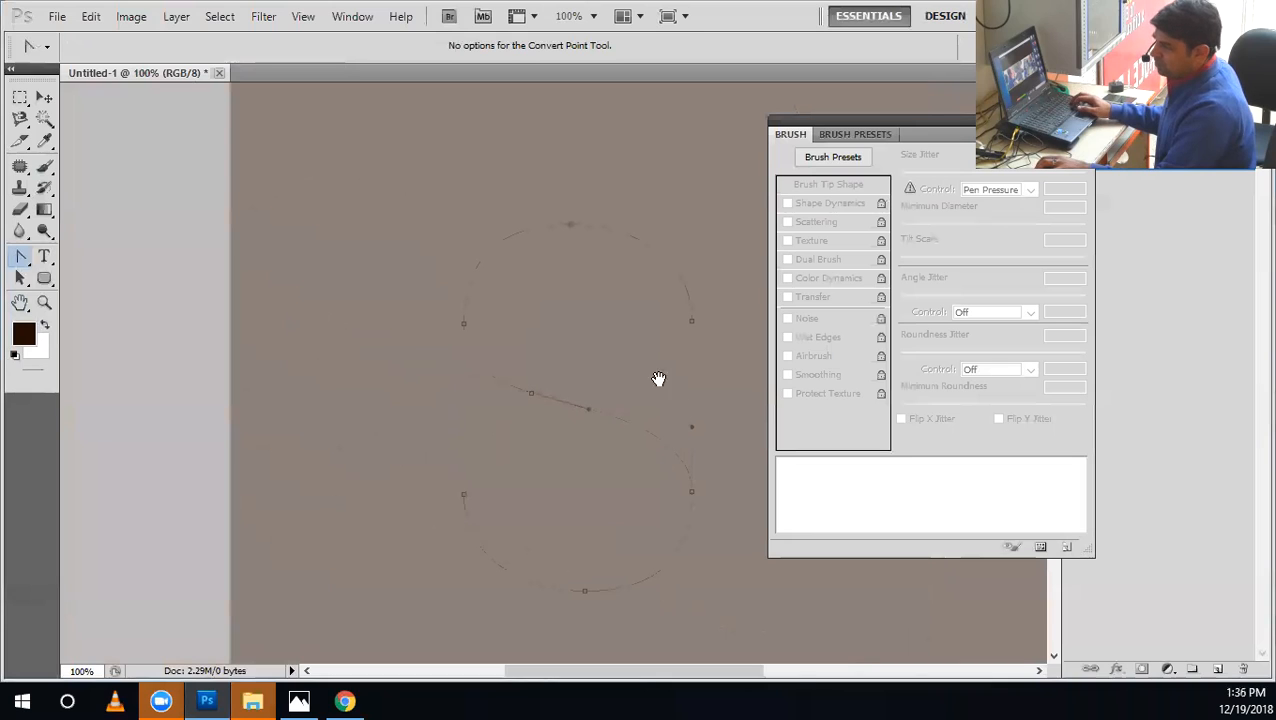
{"action": "left_click_drag", "start_coordinate": [658, 379], "coordinate": [527, 316]}
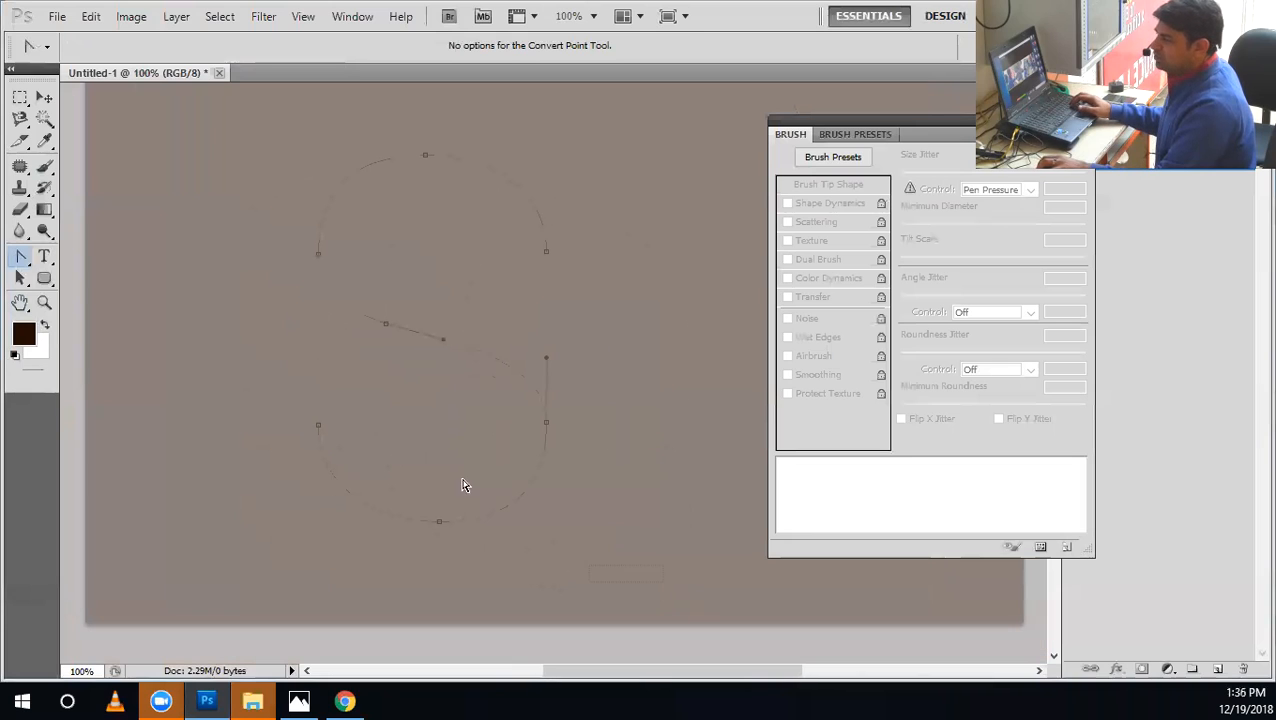
{"action": "left_click_drag", "start_coordinate": [290, 146], "coordinate": [288, 144]}
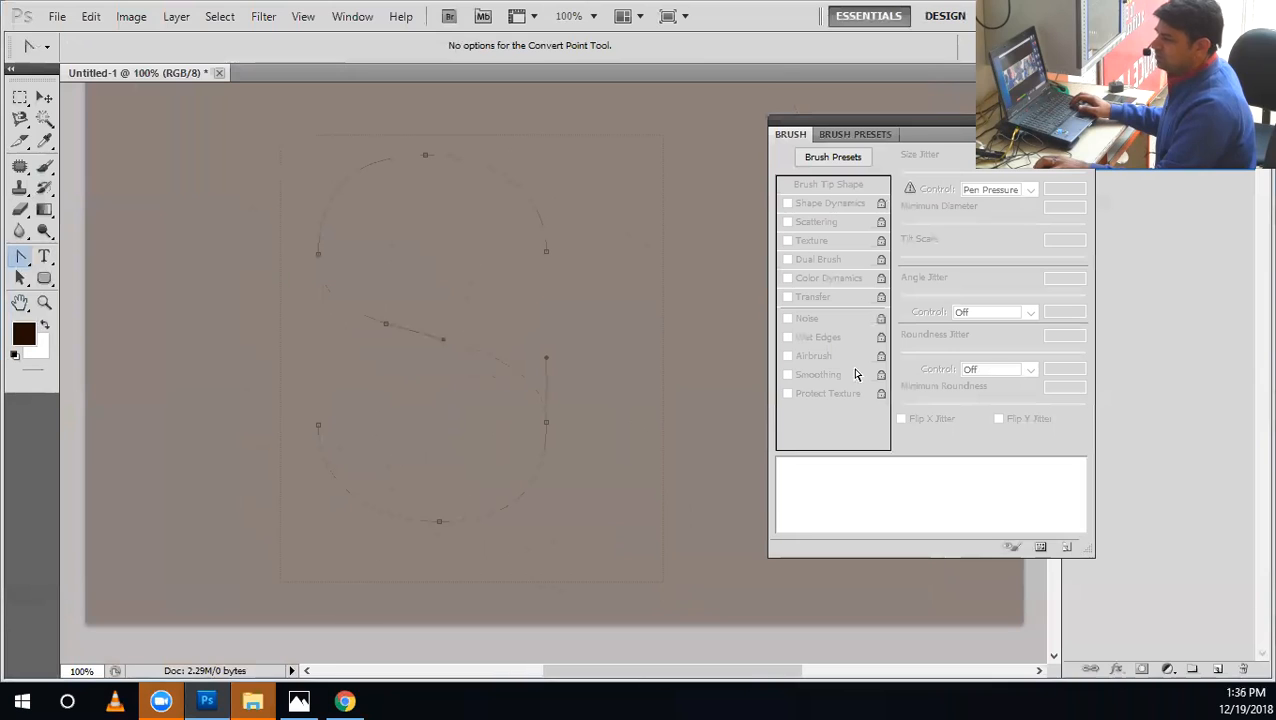
Try stroking the S path with the Brush on a new layer without Simulate Pressure, and undo the stroke.
{"action": "left_click", "coordinate": [1219, 671]}
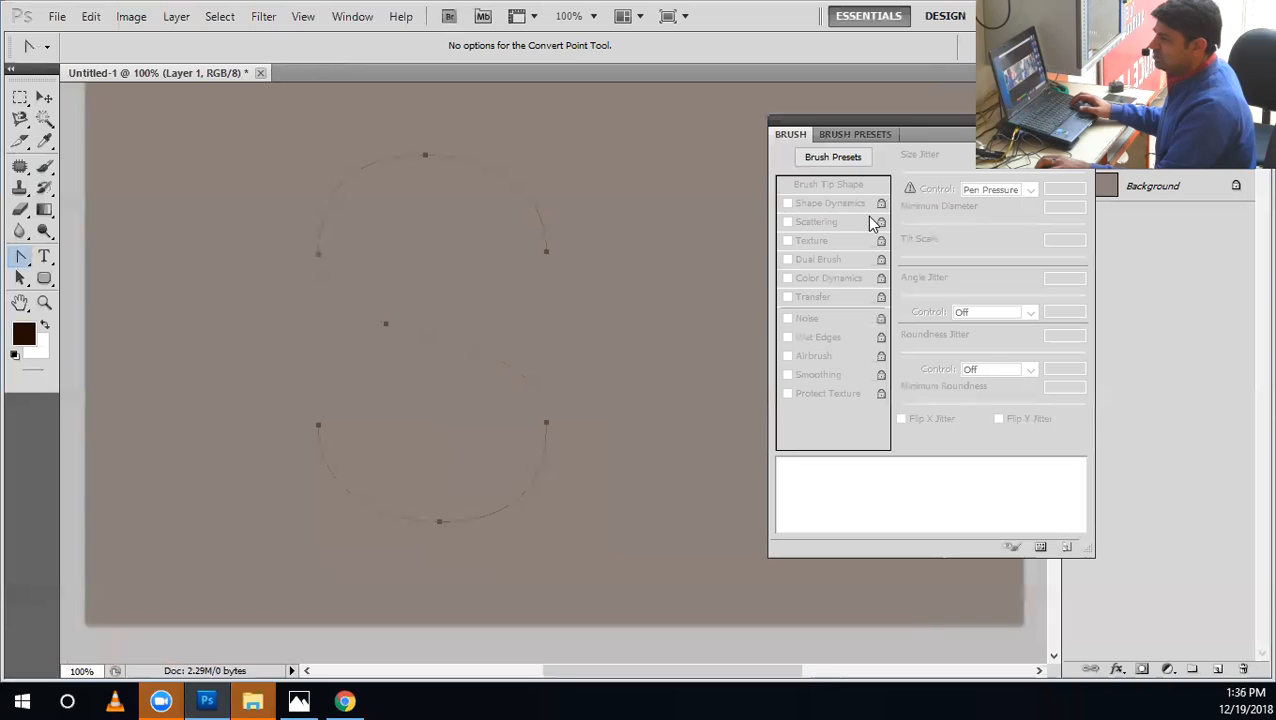
{"action": "right_click", "coordinate": [428, 338]}
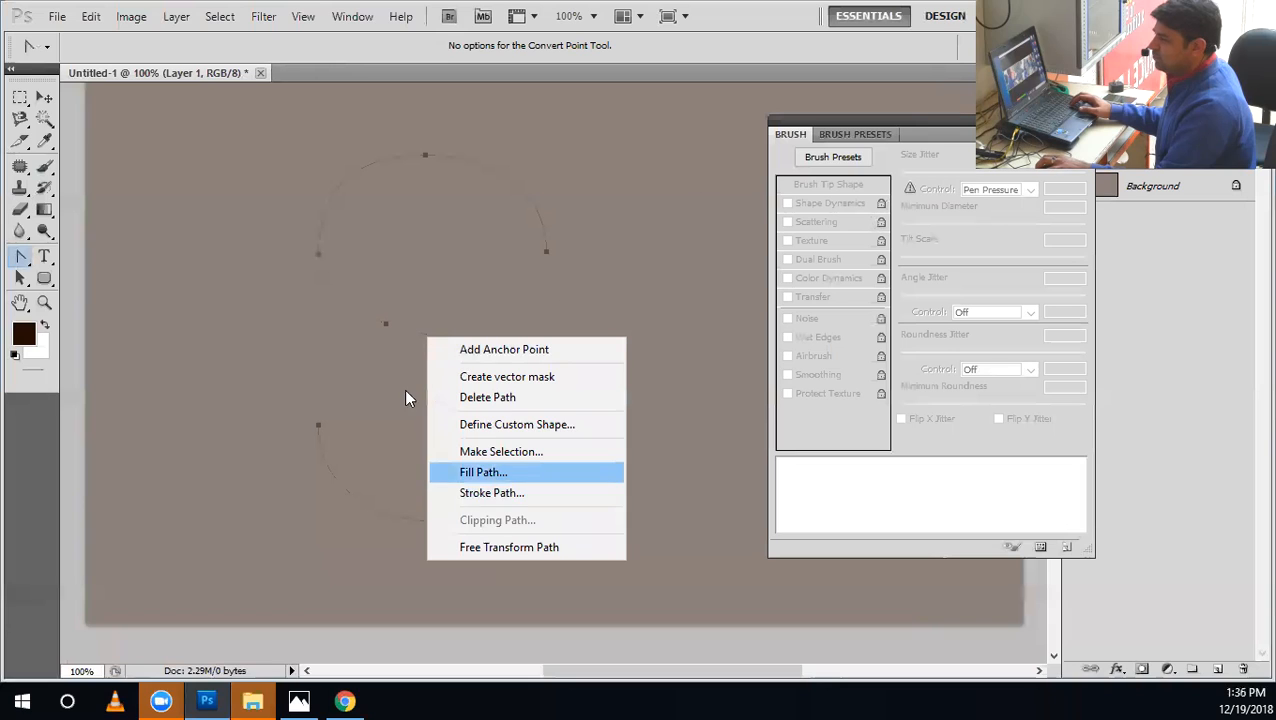
{"action": "left_click", "coordinate": [23, 250]}
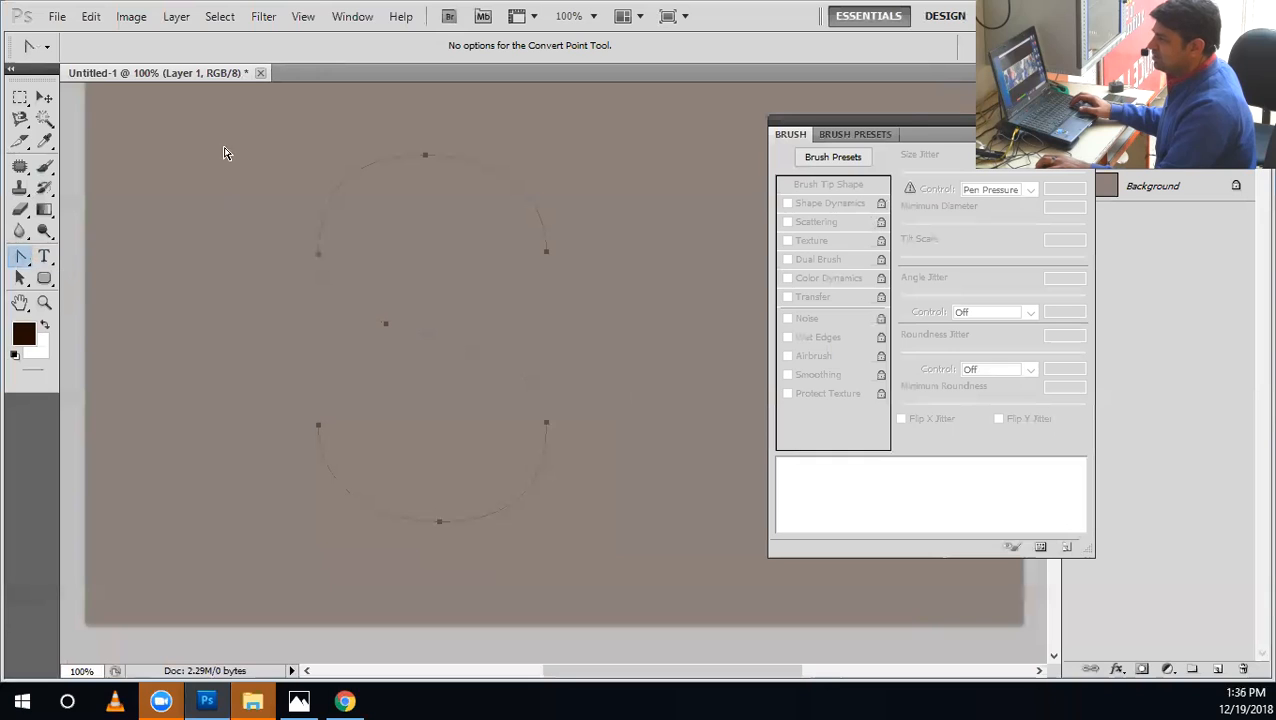
{"action": "right_click", "coordinate": [517, 487]}
{"action": "left_click", "coordinate": [571, 617]}
{"action": "left_click", "coordinate": [542, 241]}
{"action": "left_click", "coordinate": [545, 274]}
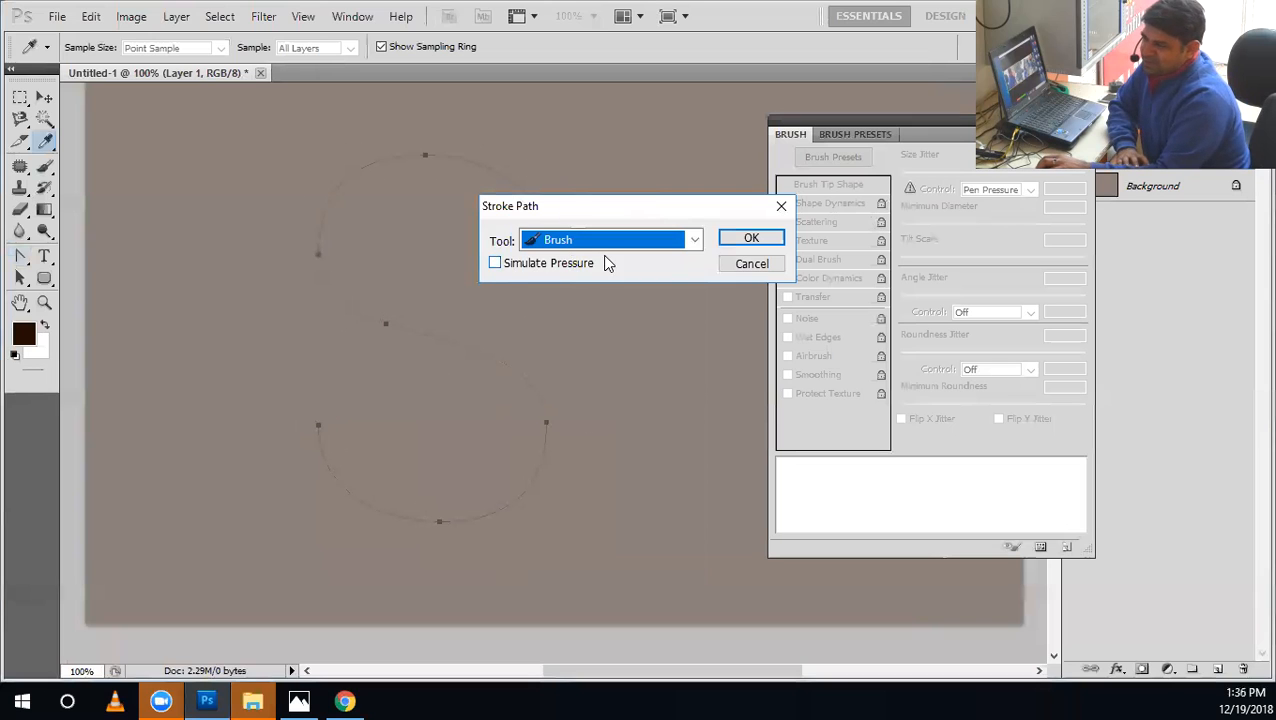
{"action": "left_click", "coordinate": [738, 244]}
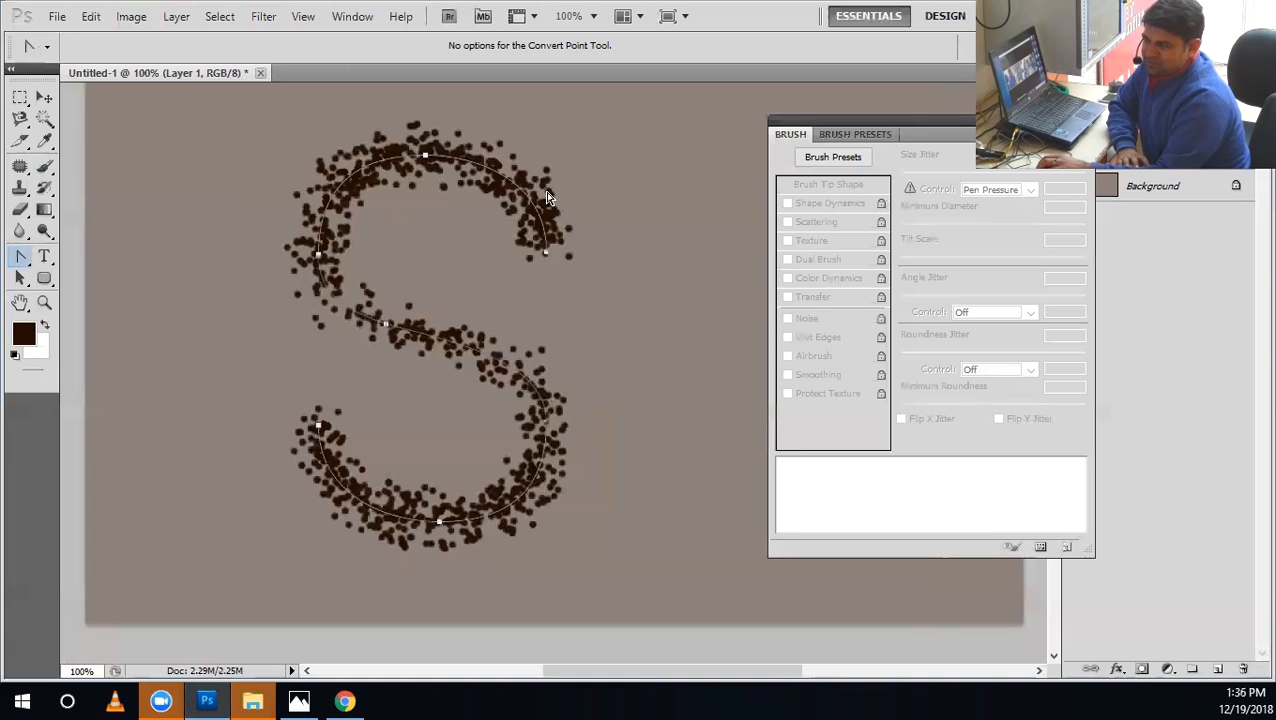
{"action": "key", "text": "ctrl+z"}
Try stroking the S path with the Brush and Simulate Pressure, hide the path, and undo the stroke.
{"action": "right_click", "coordinate": [551, 248]}
{"action": "left_click", "coordinate": [590, 373]}
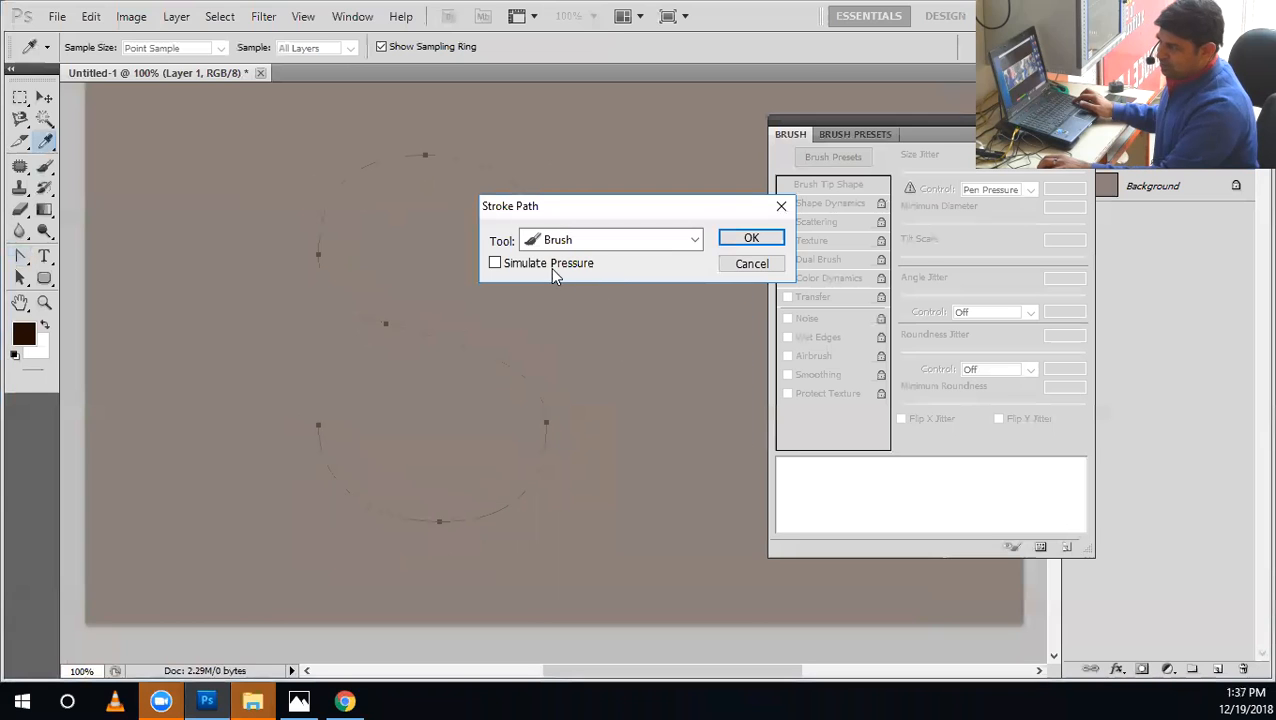
{"action": "left_click", "coordinate": [724, 239]}
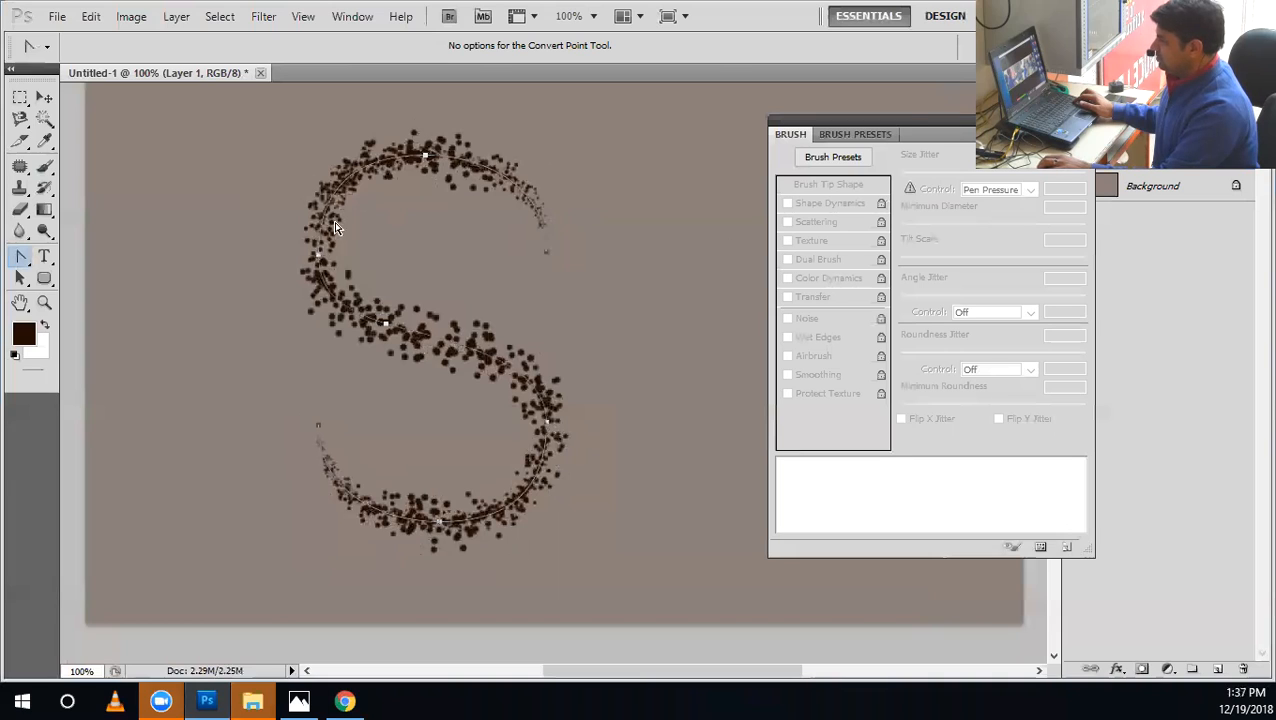
{"action": "key", "text": "Return"}
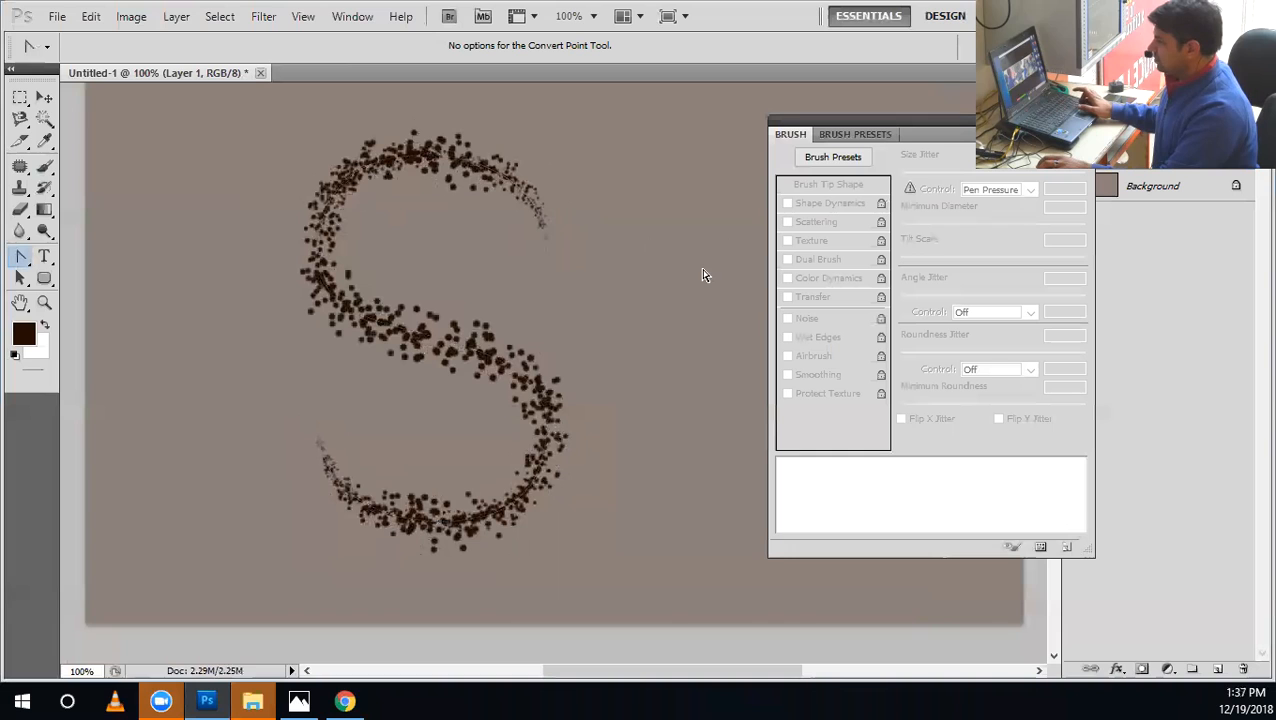
{"action": "key", "text": "ctrl+z"}
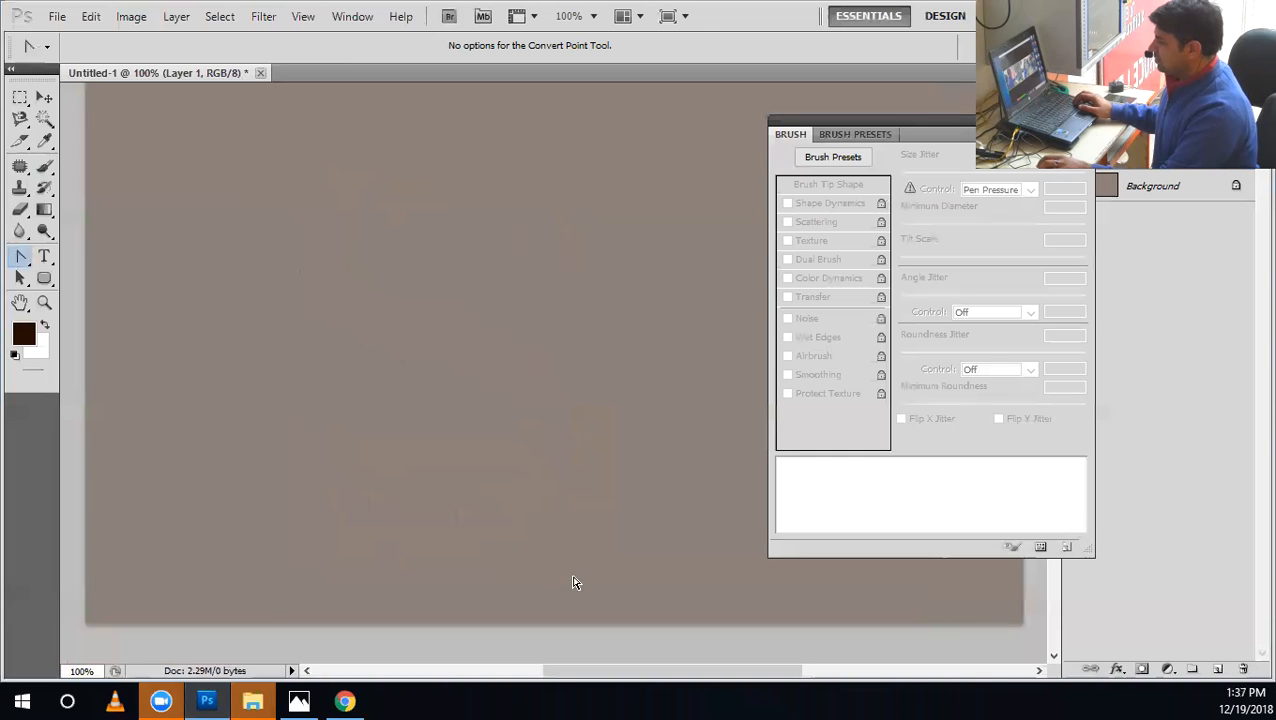
Switch to Chrome and search Google Images for "flour brush".
{"action": "left_click", "coordinate": [362, 700]}
{"action": "left_click", "coordinate": [419, 47]}
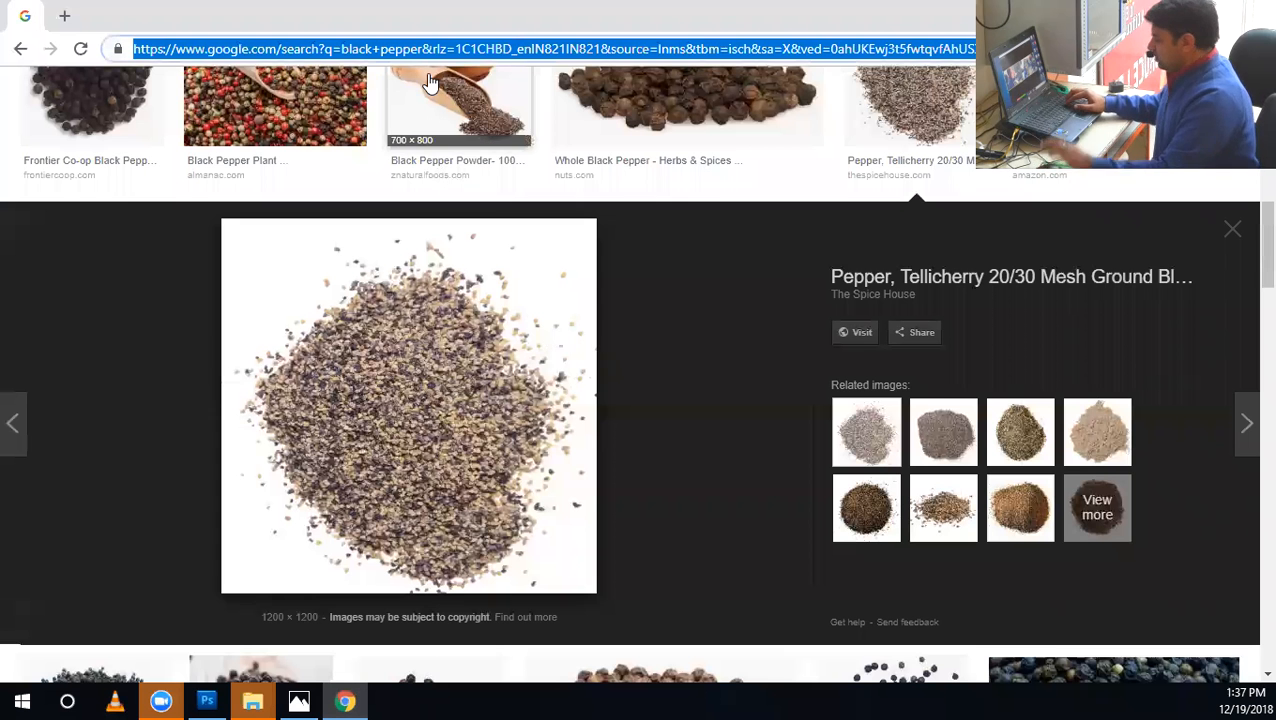
{"action": "type", "text": "flower"}
{"action": "key", "text": "BackSpace"}
{"action": "key", "text": "BackSpace"}
{"action": "key", "text": "BackSpace"}
{"action": "key", "text": "BackSpace"}
{"action": "key", "text": "BackSpace"}
{"action": "type", "text": "lour"}
{"action": "key", "text": "BackSpace"}
{"action": "type", "text": "ur"}
{"action": "type", "text": " brush"}
{"action": "key", "text": "Return"}
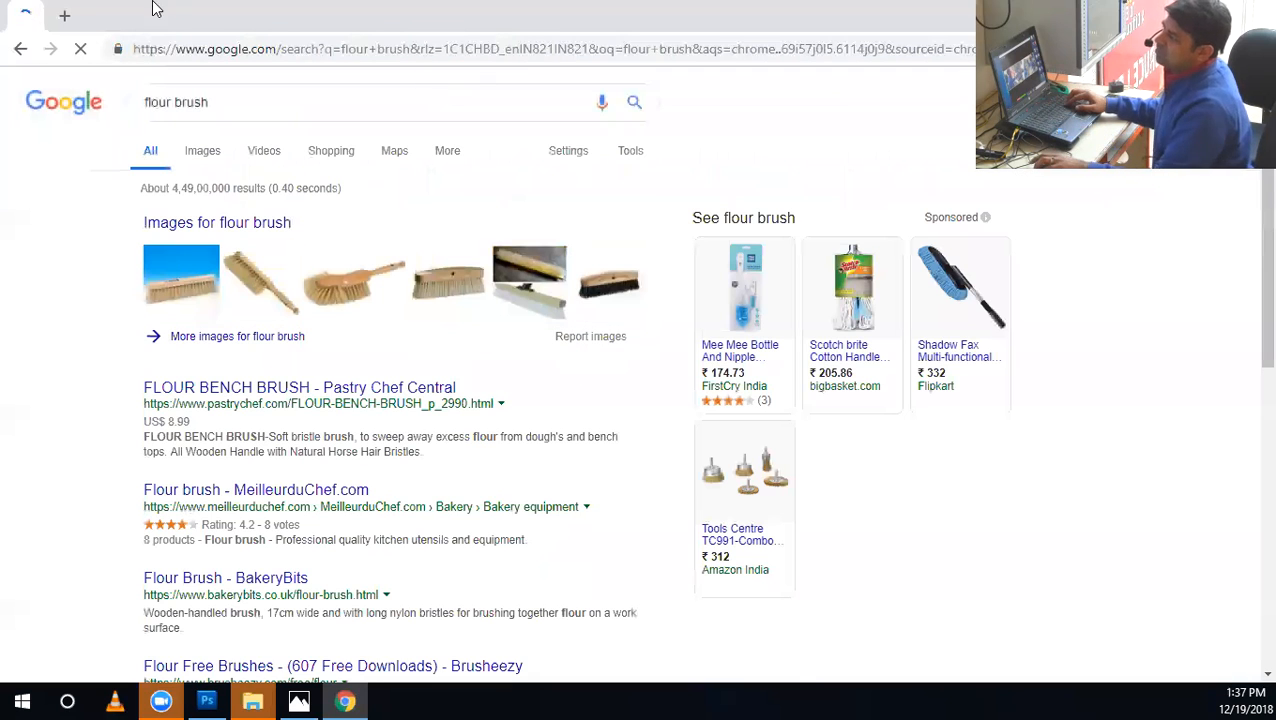
{"action": "left_click", "coordinate": [212, 157]}
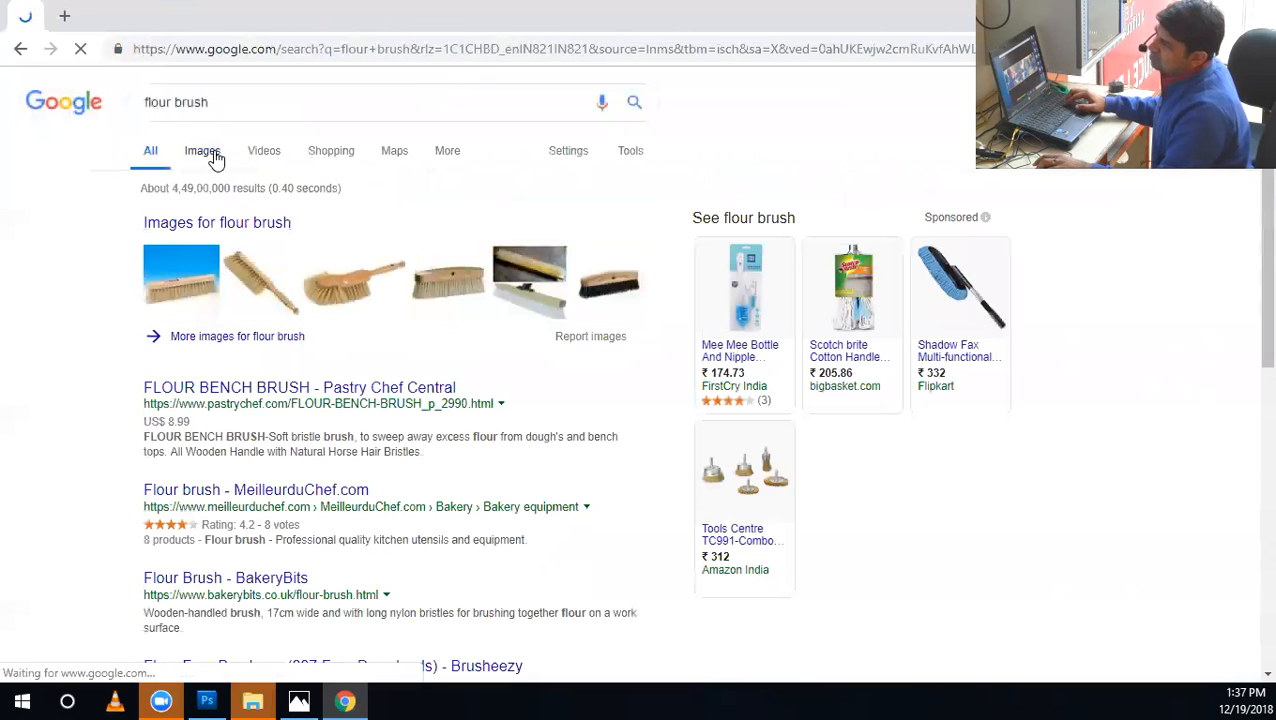
Search Google Images for "rice flour brush".
{"action": "triple_click", "coordinate": [219, 100]}
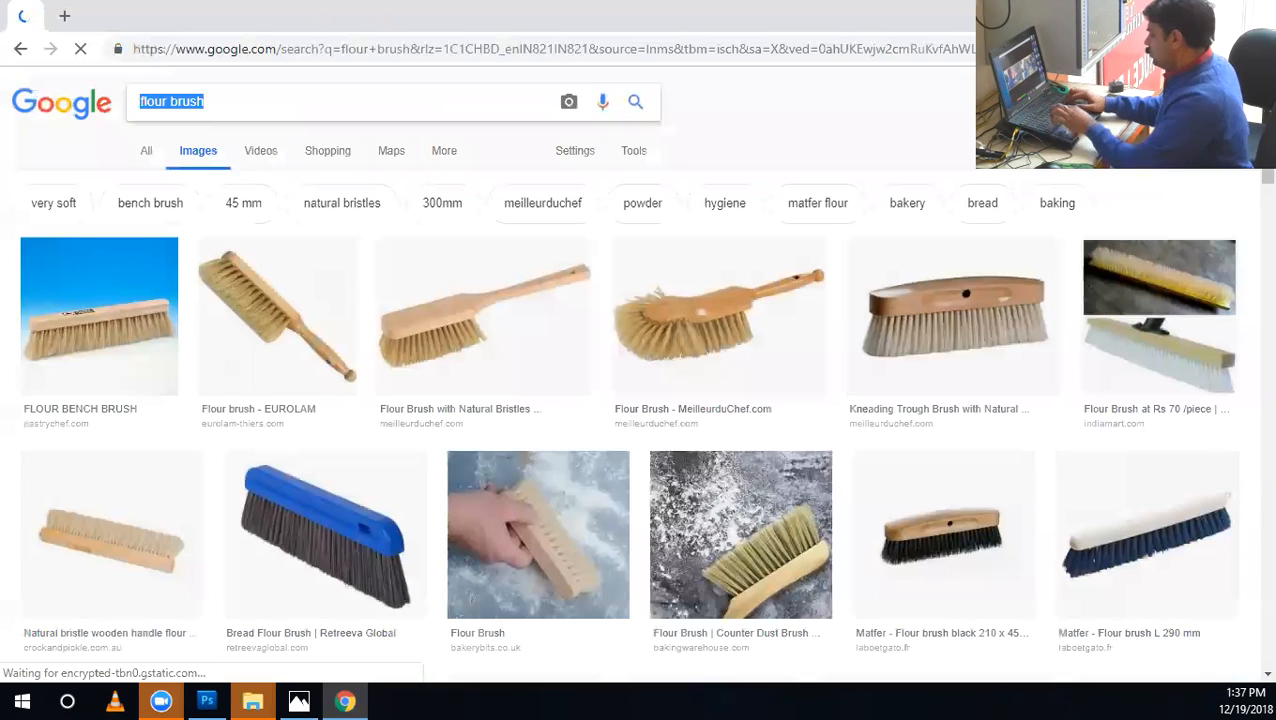
{"action": "type", "text": "floa"}
{"action": "type", "text": "r"}
{"action": "key", "text": "BackSpace"}
{"action": "key", "text": "BackSpace"}
{"action": "key", "text": "BackSpace"}
{"action": "key", "text": "BackSpace"}
{"action": "key", "text": "BackSpace"}
{"action": "type", "text": "rice f:"}
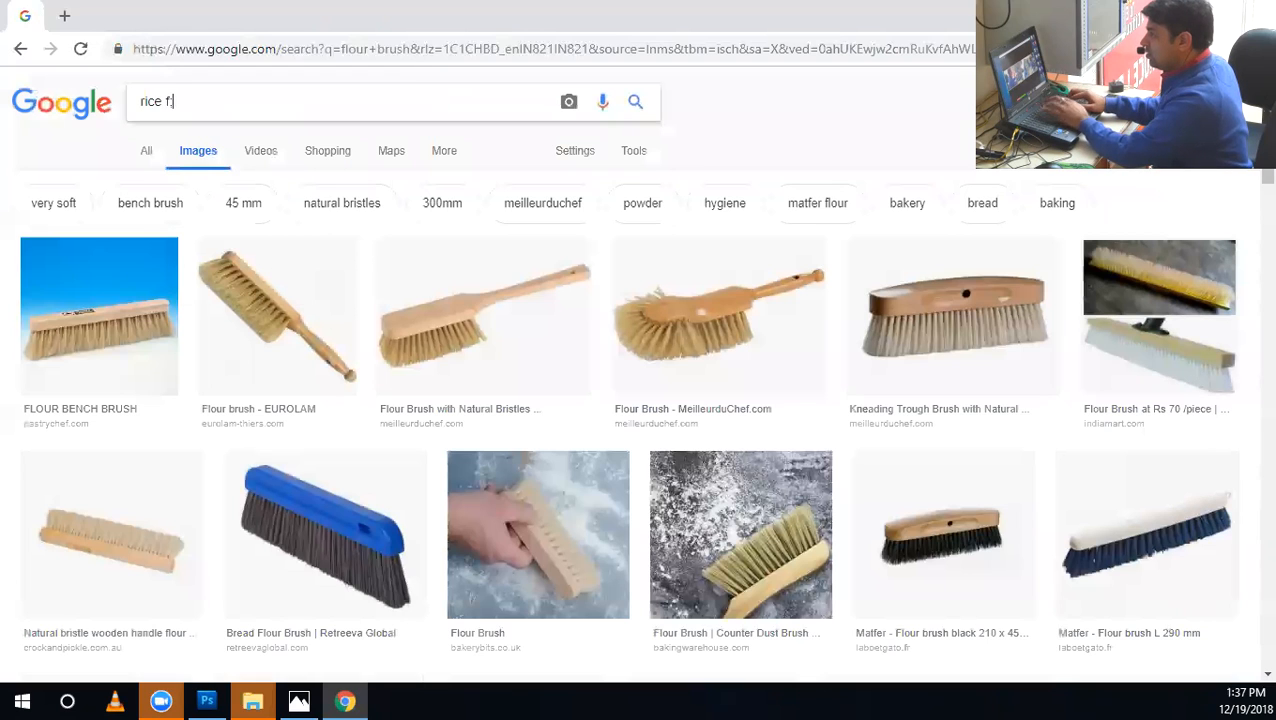
{"action": "type", "text": "lour brush"}
{"action": "key", "text": "Return"}
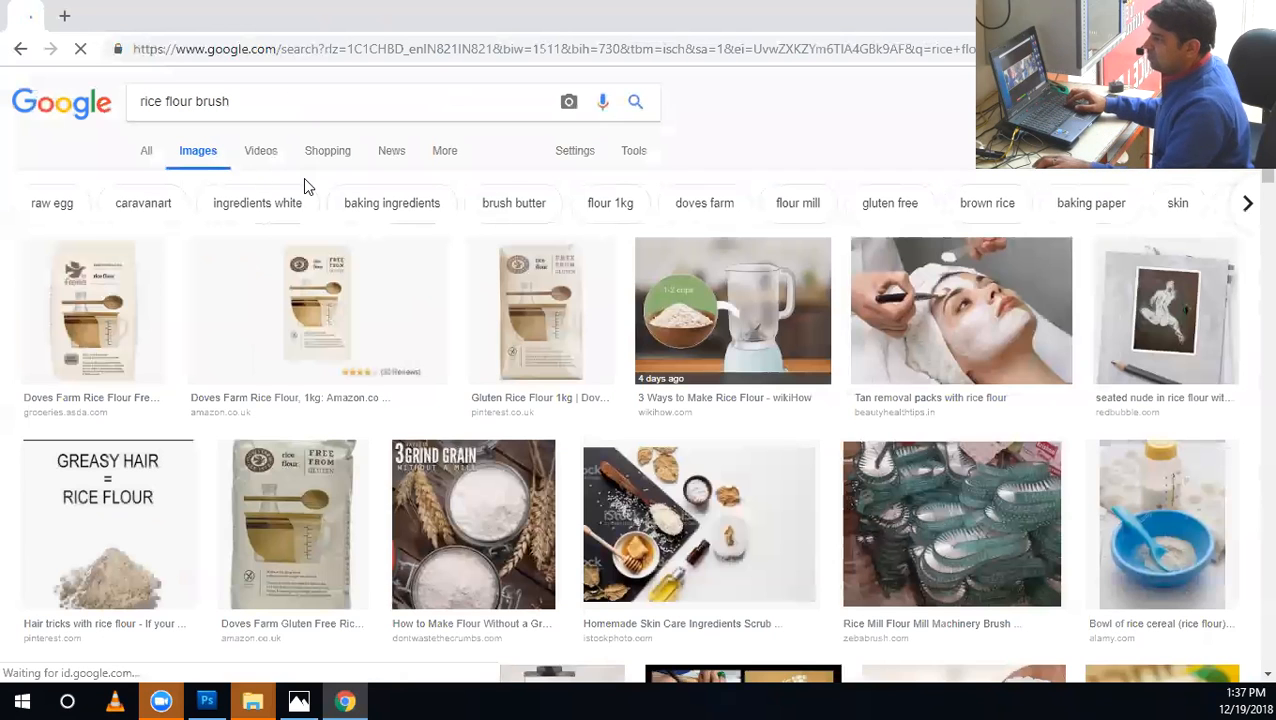
Search Google Images for "photoshop flour brush" and open the preview of the flour text effect on brown wood.
{"action": "double_click", "coordinate": [158, 101]}
{"action": "key", "text": "BackSpace"}
{"action": "key", "text": "Return"}
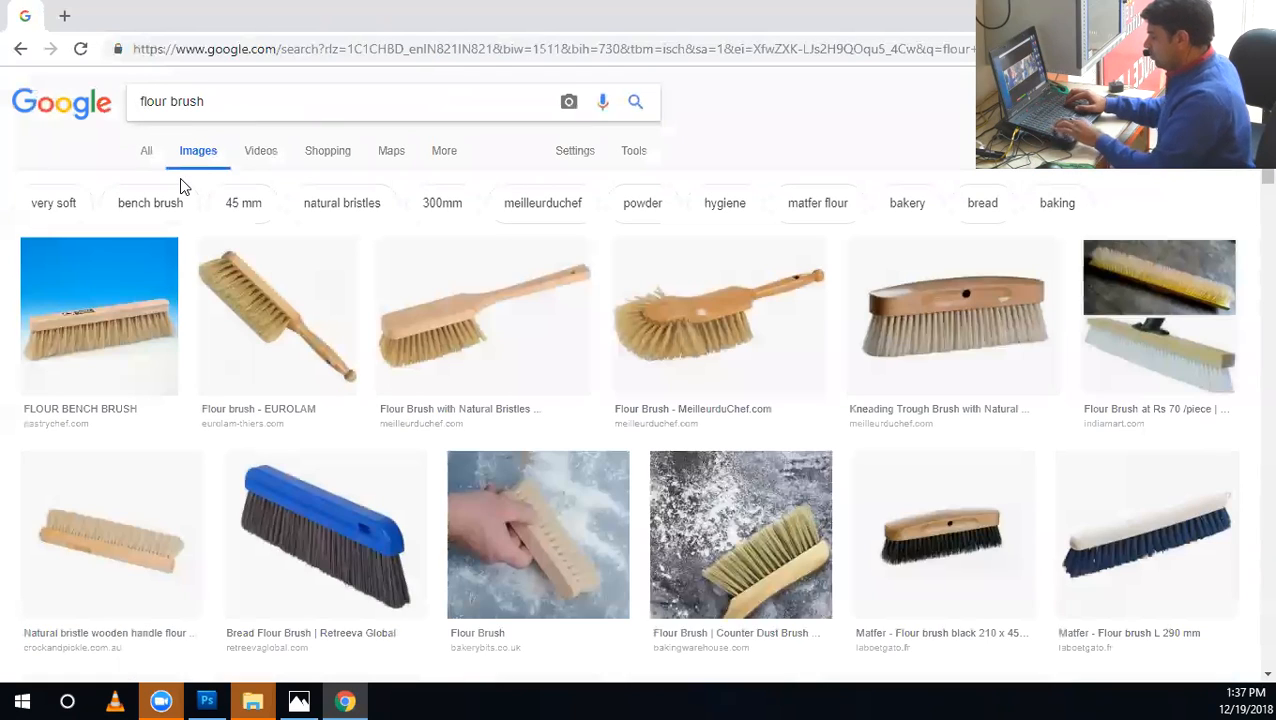
{"action": "type", "text": "ph"}
{"action": "type", "text": "otoshop"}
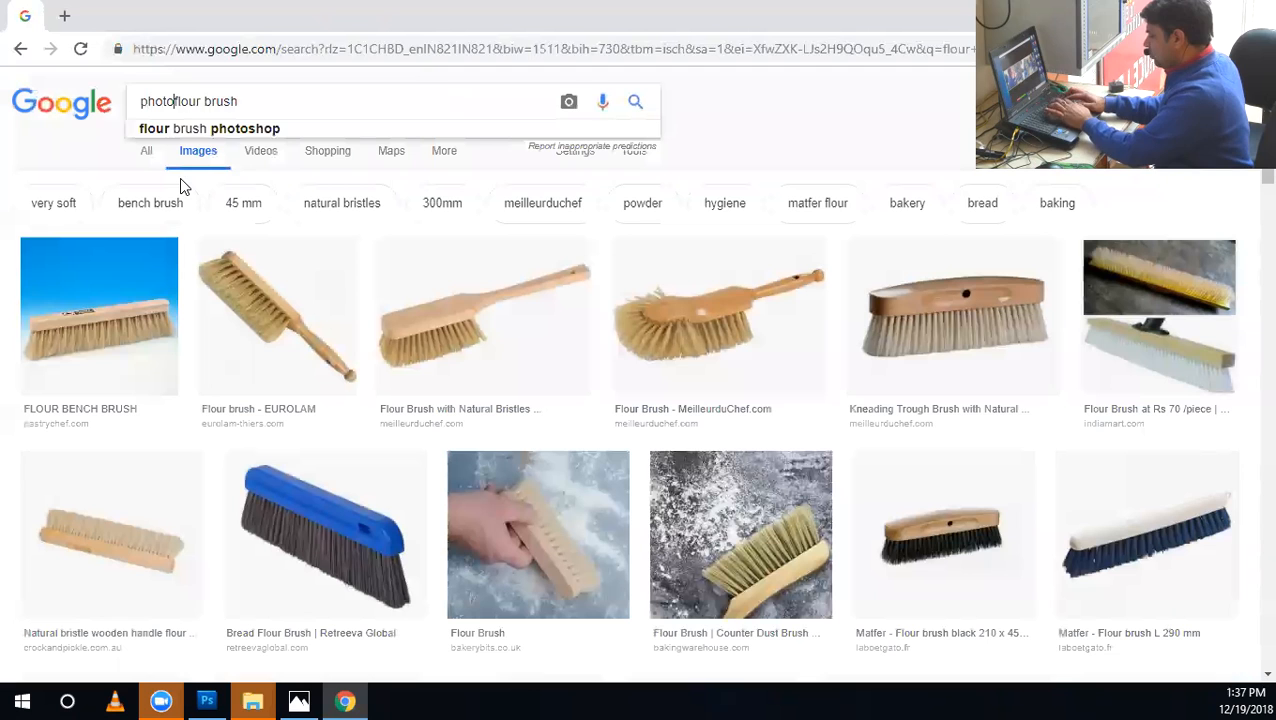
{"action": "key", "text": "Return"}
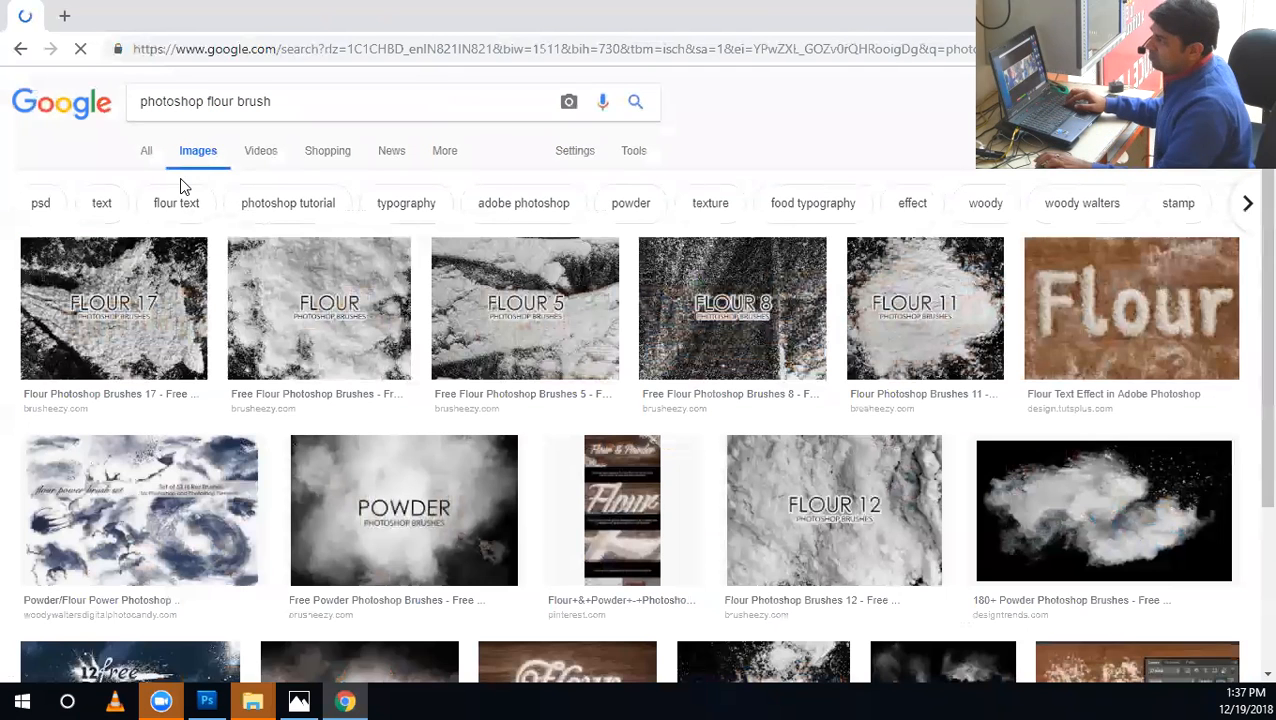
{"action": "left_click", "coordinate": [1060, 336]}
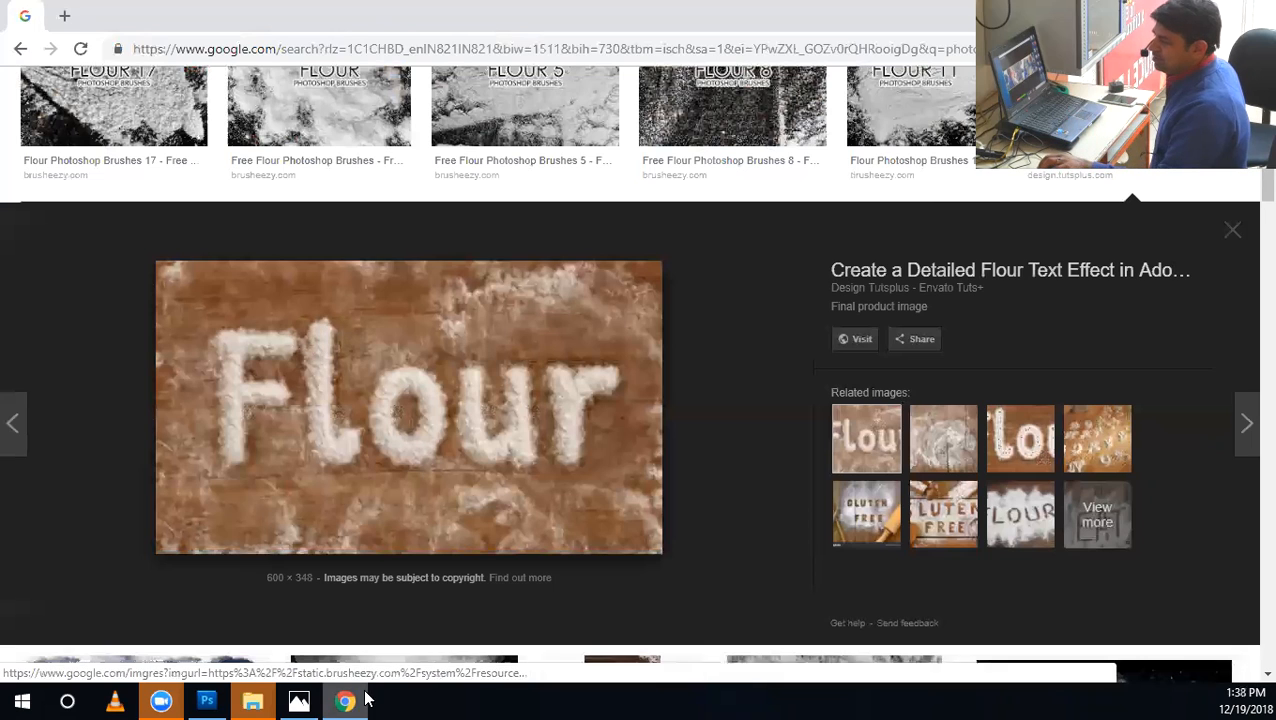
Switch to Photoshop, show the enlarged Channels panel, and view the Blue channel alone before returning to the RGB composite.
{"action": "left_click", "coordinate": [206, 701]}
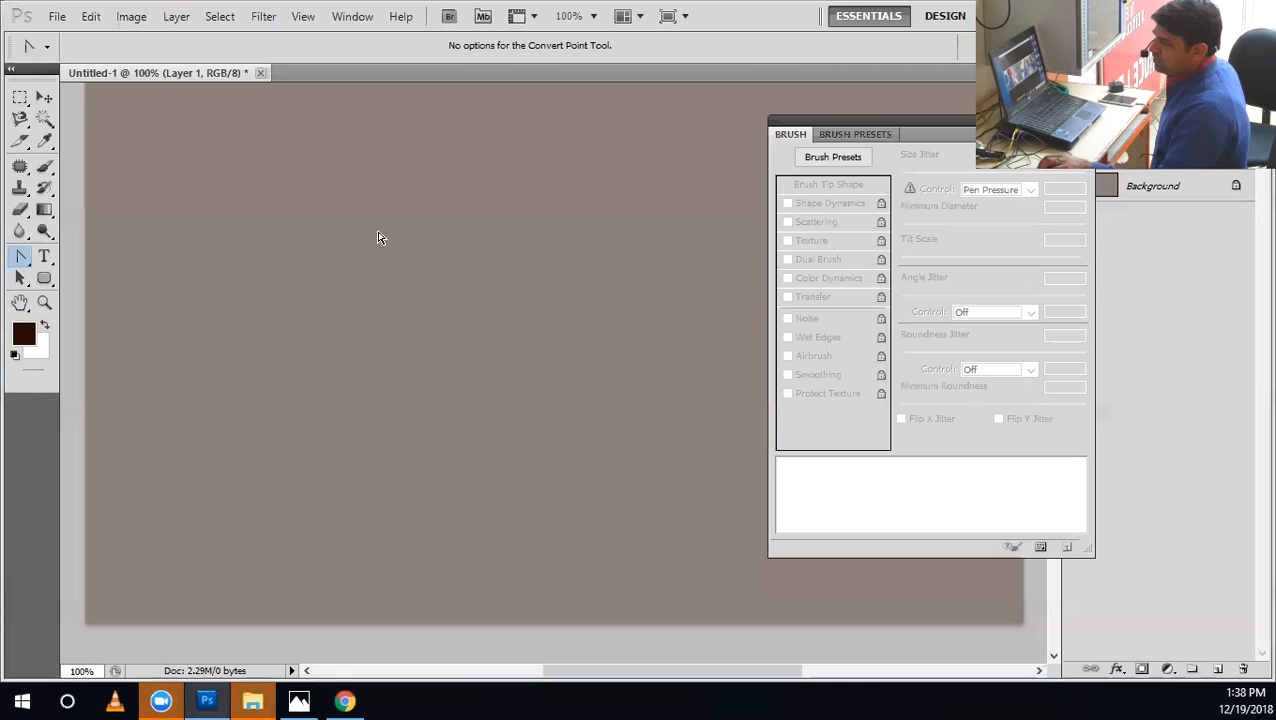
{"action": "left_click", "coordinate": [340, 14]}
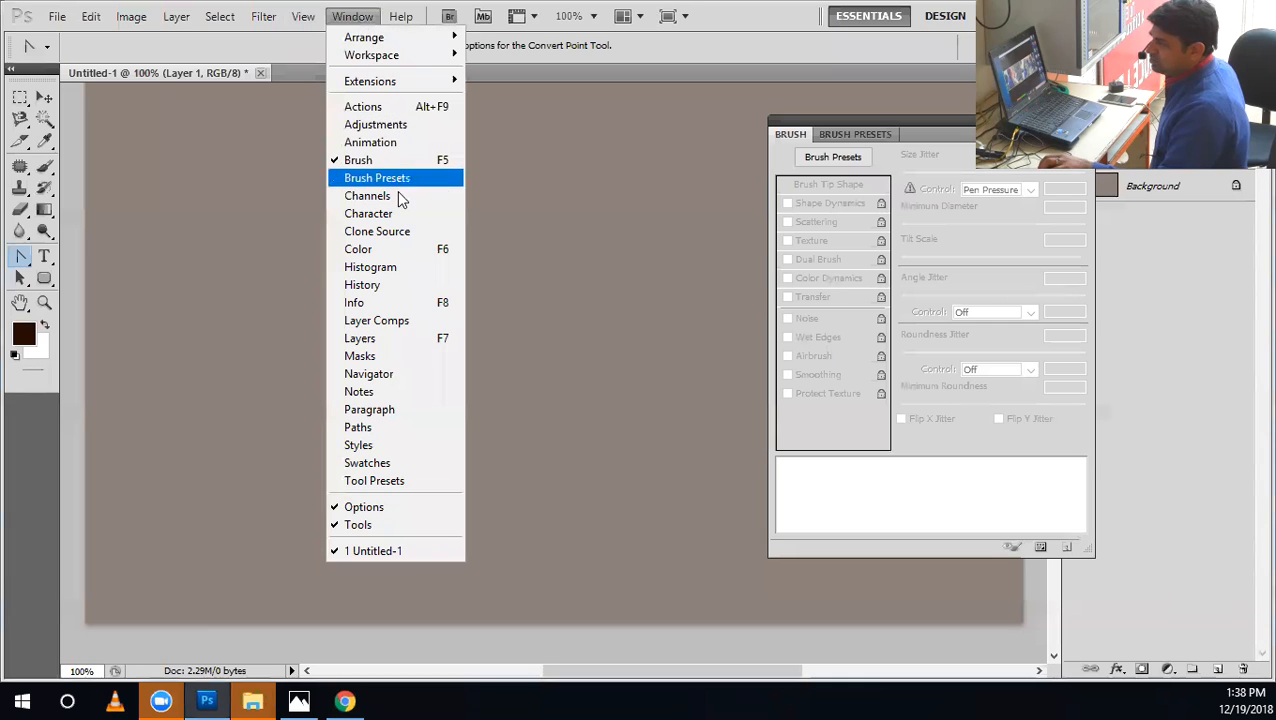
{"action": "left_click", "coordinate": [398, 197]}
{"action": "left_click_drag", "start_coordinate": [677, 180], "coordinate": [727, 426]}
{"action": "left_click", "coordinate": [565, 200]}
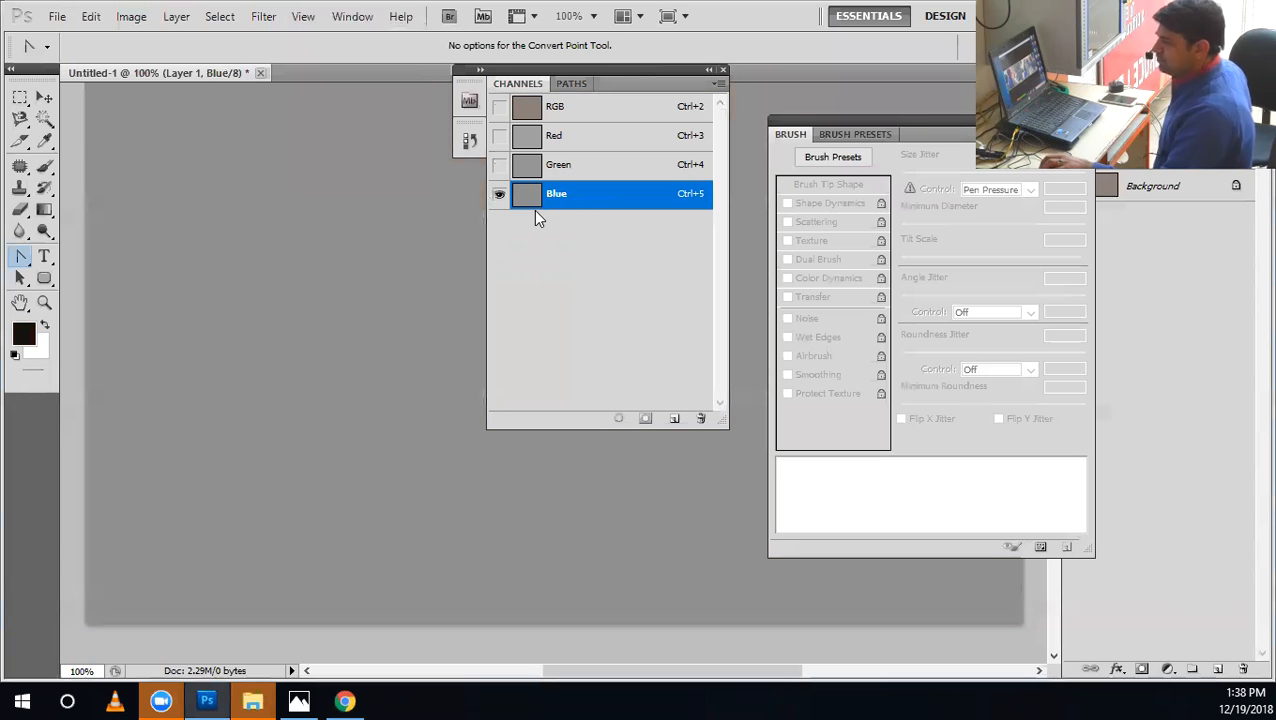
{"action": "left_click", "coordinate": [577, 110]}
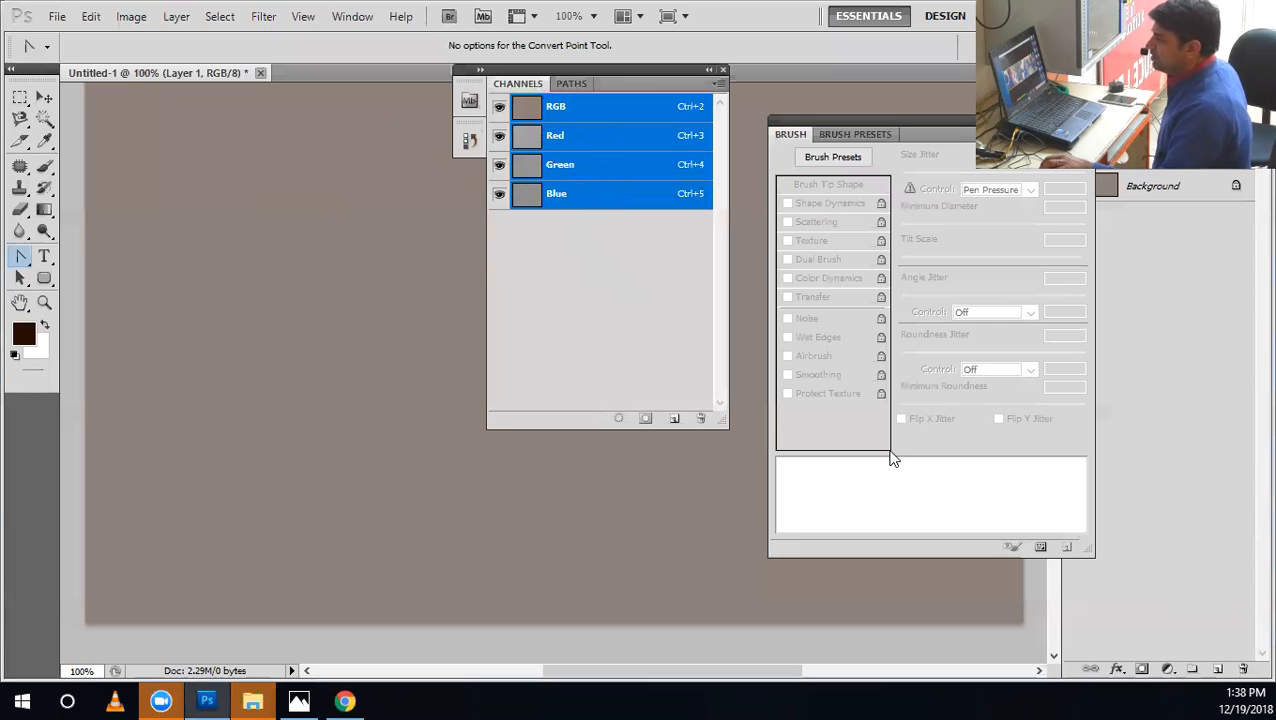
{"action": "left_click", "coordinate": [130, 17]}
{"action": "mouse_move", "coordinate": [150, 63]}
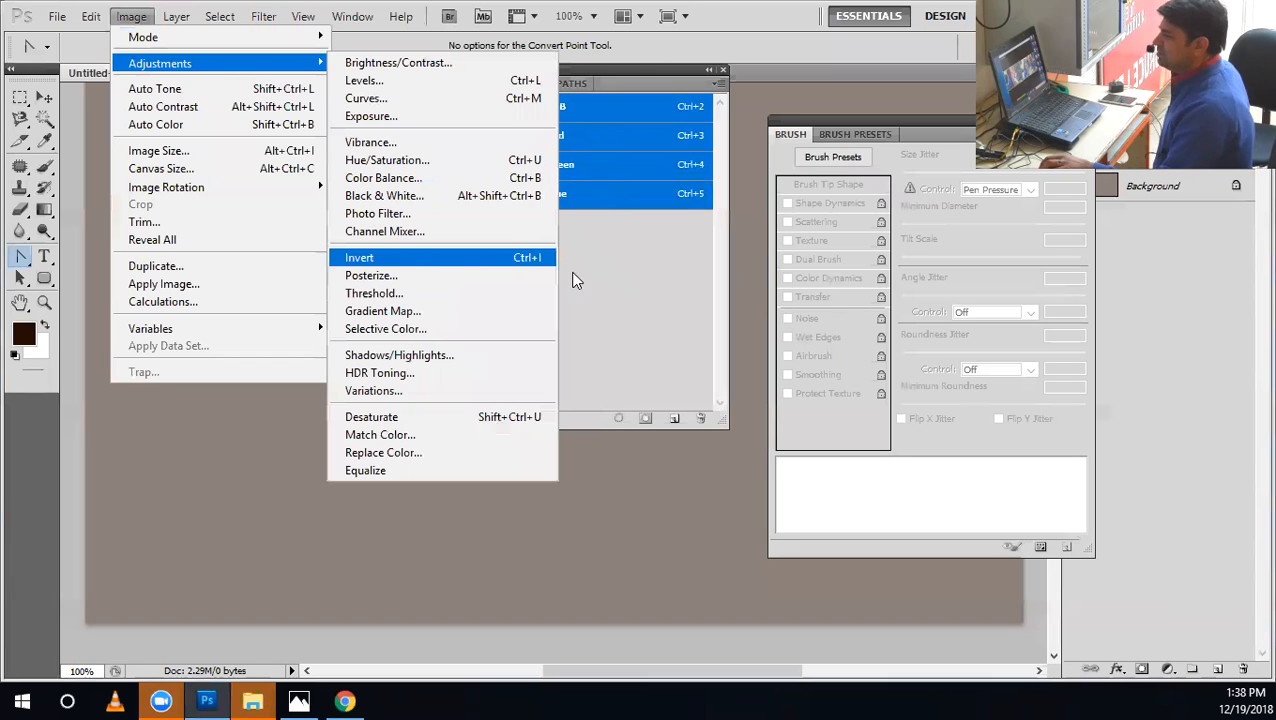
{"action": "left_click", "coordinate": [602, 264]}
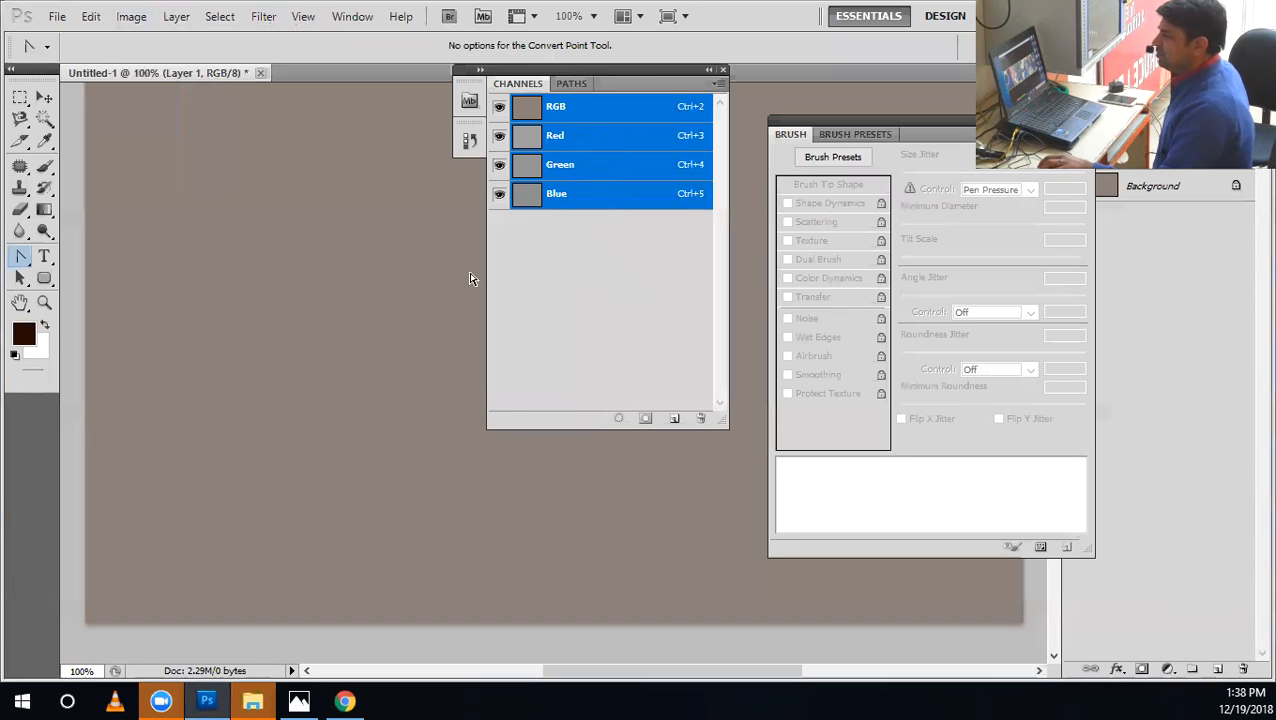
Select the 24 px spatter tip for the Brush tool and swap the colors so that white is the foreground.
{"action": "left_click", "coordinate": [45, 168]}
{"action": "left_click", "coordinate": [96, 47]}
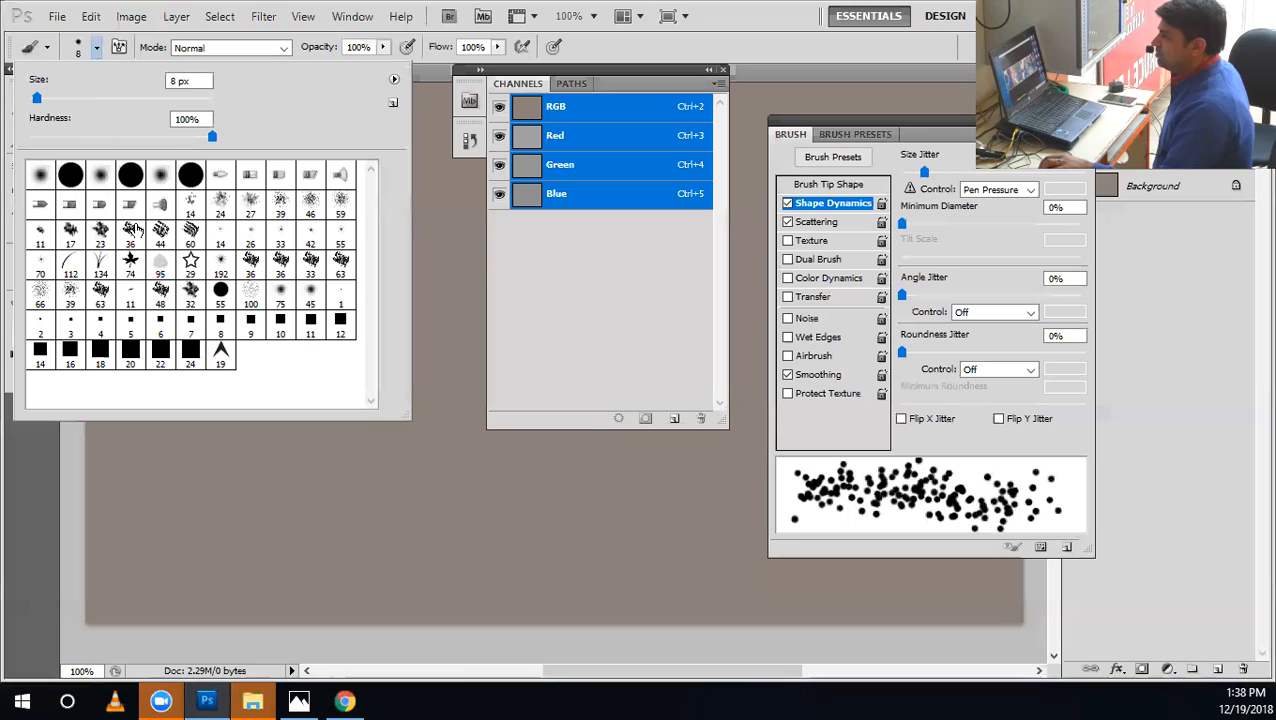
{"action": "left_click", "coordinate": [224, 208]}
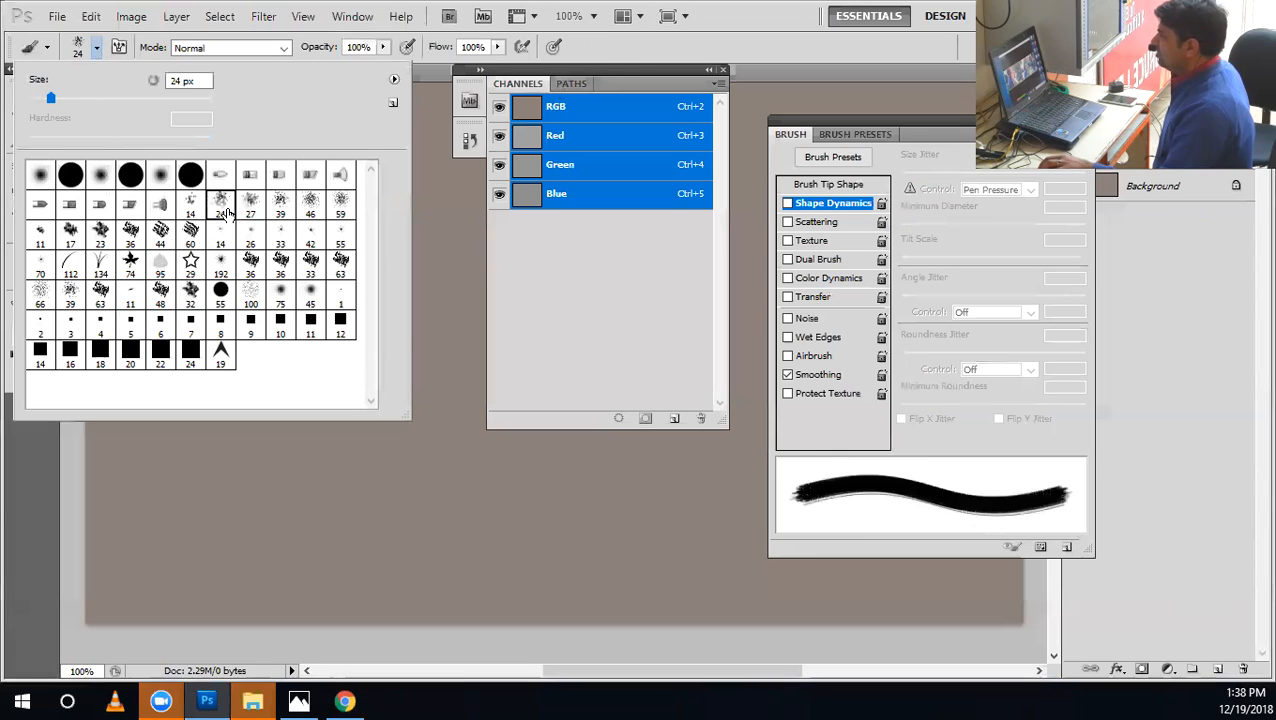
{"action": "left_click", "coordinate": [593, 38]}
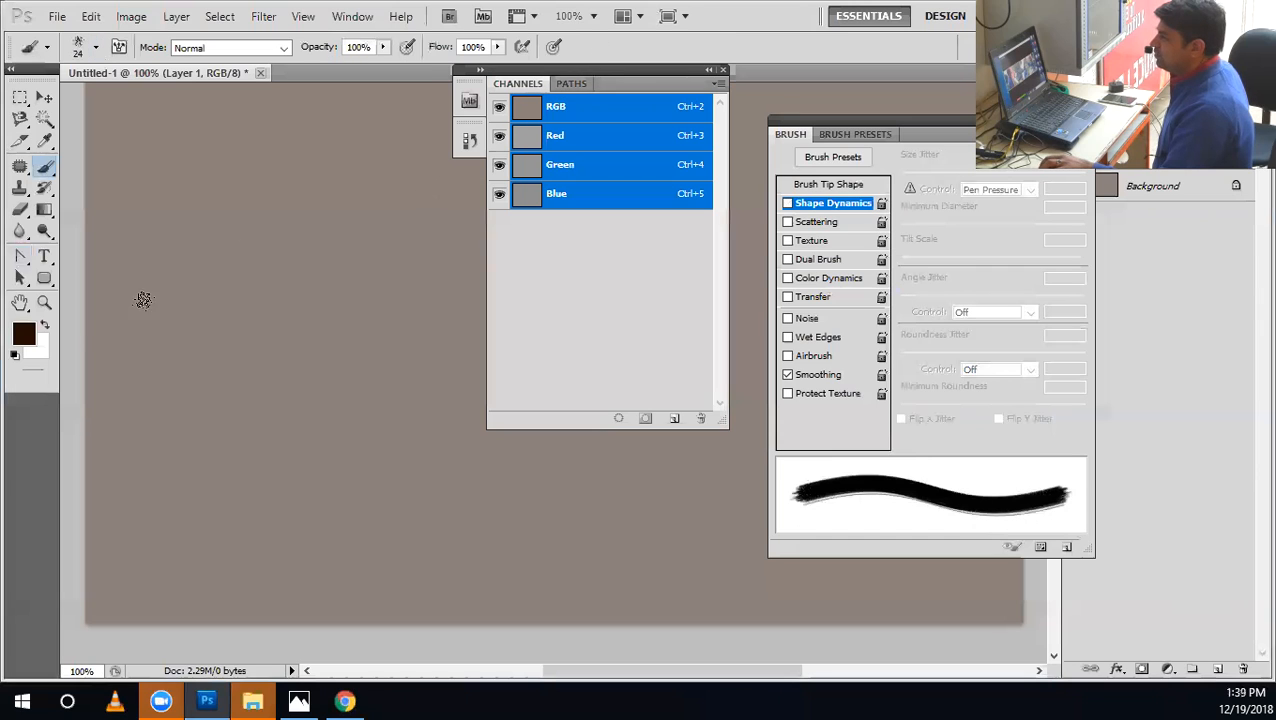
{"action": "left_click", "coordinate": [47, 325]}
Enlarge the spatter brush to 30 px while painting white test strokes and dabs on the canvas, and undo them.
{"action": "mouse_move", "coordinate": [203, 224]}
{"action": "left_mouse_down"}
{"action": "mouse_move", "coordinate": [209, 292]}
{"action": "mouse_move", "coordinate": [240, 312]}
{"action": "left_mouse_up"}
{"action": "key", "text": "]"}
{"action": "left_click", "coordinate": [275, 276]}
{"action": "mouse_move", "coordinate": [192, 357]}
{"action": "left_mouse_down"}
{"action": "mouse_move", "coordinate": [180, 380]}
{"action": "mouse_move", "coordinate": [243, 414]}
{"action": "left_mouse_up"}
{"action": "left_click", "coordinate": [302, 415]}
{"action": "key", "text": "ctrl+alt+z"}
{"action": "key", "text": "ctrl+alt+z"}
{"action": "key", "text": "ctrl+alt+z"}
{"action": "key", "text": "ctrl+alt+z"}
{"action": "key", "text": "ctrl+alt+z"}
{"action": "key", "text": "ctrl+alt+z"}
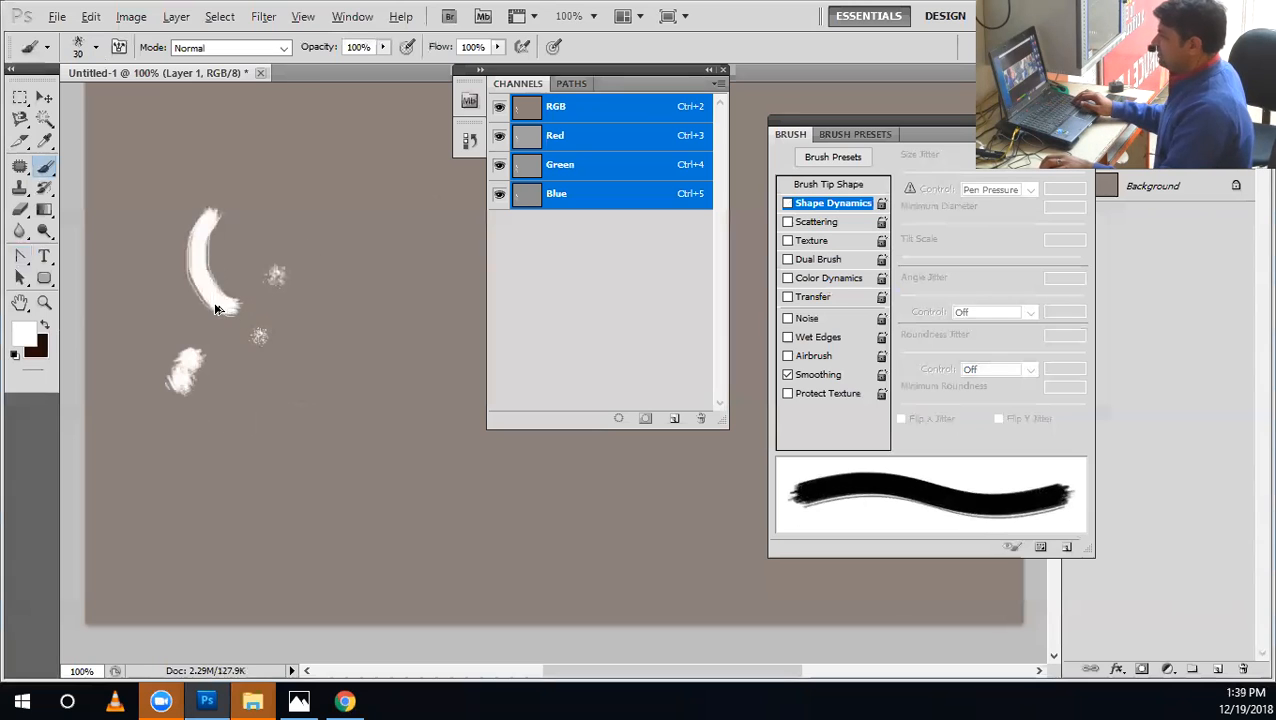
{"action": "key", "text": "ctrl+alt+z"}
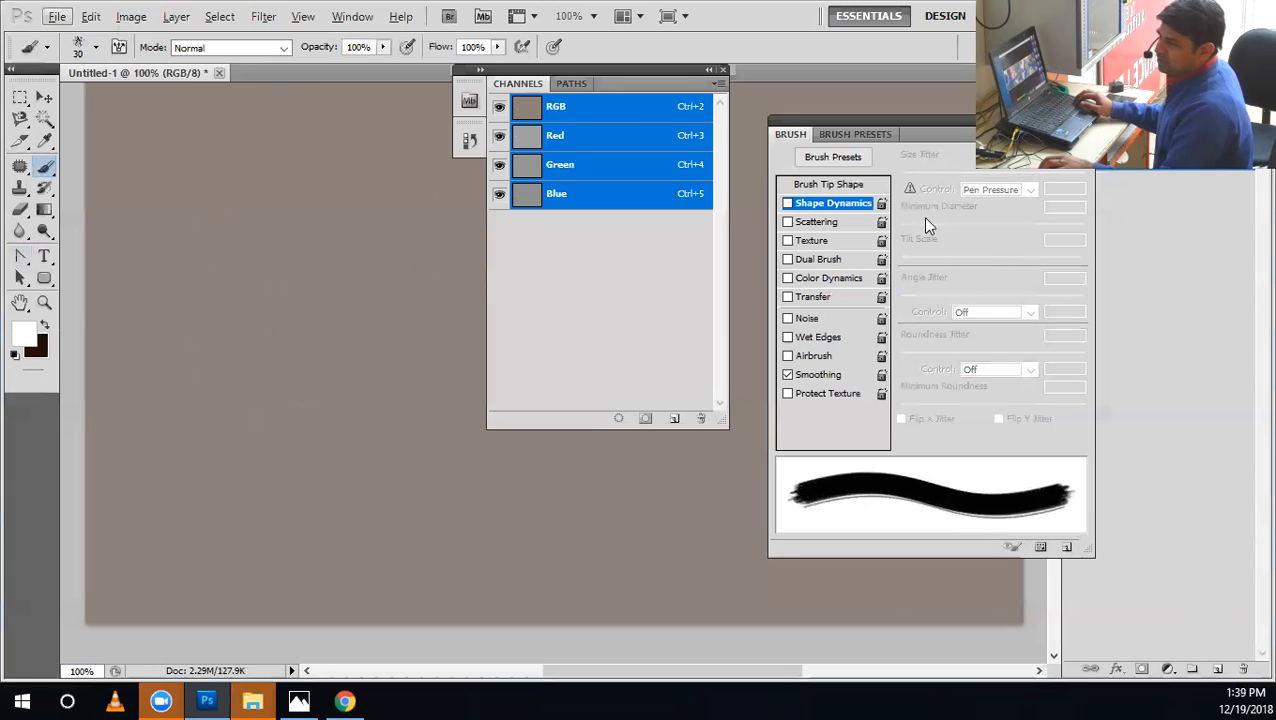
Turn on Shape Dynamics and raise the Size Jitter, with Angle Jitter at 41% and Roundness Jitter at 57%.
{"action": "left_click", "coordinate": [864, 208]}
{"action": "left_click_drag", "start_coordinate": [978, 174], "coordinate": [1042, 192]}
{"action": "mouse_move", "coordinate": [960, 174]}
{"action": "left_mouse_down"}
{"action": "mouse_move", "coordinate": [852, 185]}
{"action": "mouse_move", "coordinate": [1112, 185]}
{"action": "left_mouse_up"}
{"action": "mouse_move", "coordinate": [961, 203]}
{"action": "left_mouse_down"}
{"action": "mouse_move", "coordinate": [965, 303]}
{"action": "mouse_move", "coordinate": [977, 298]}
{"action": "left_mouse_up"}
{"action": "left_click_drag", "start_coordinate": [903, 353], "coordinate": [1006, 352]}
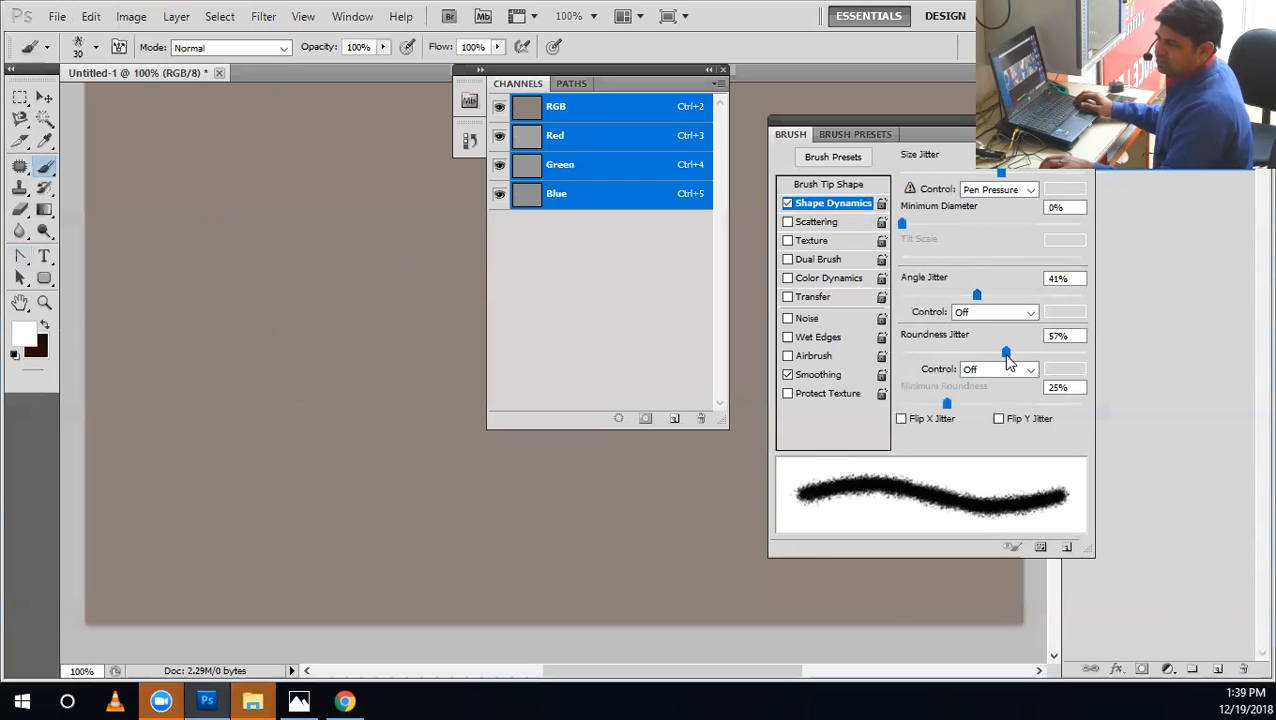
Turn on Scattering for the spatter brush, set the Count to 1 and reduce the Scatter amount.
{"action": "left_click", "coordinate": [830, 222]}
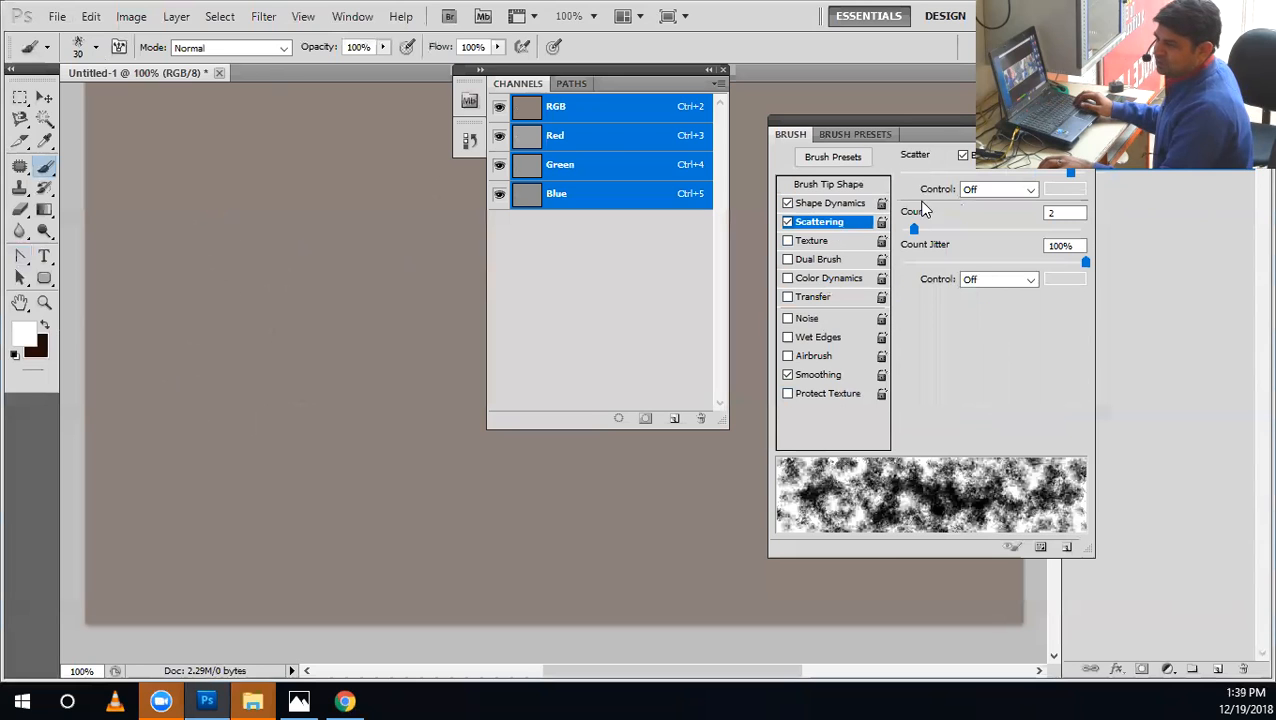
{"action": "left_click_drag", "start_coordinate": [888, 224], "coordinate": [886, 222]}
{"action": "left_click_drag", "start_coordinate": [908, 174], "coordinate": [931, 179]}
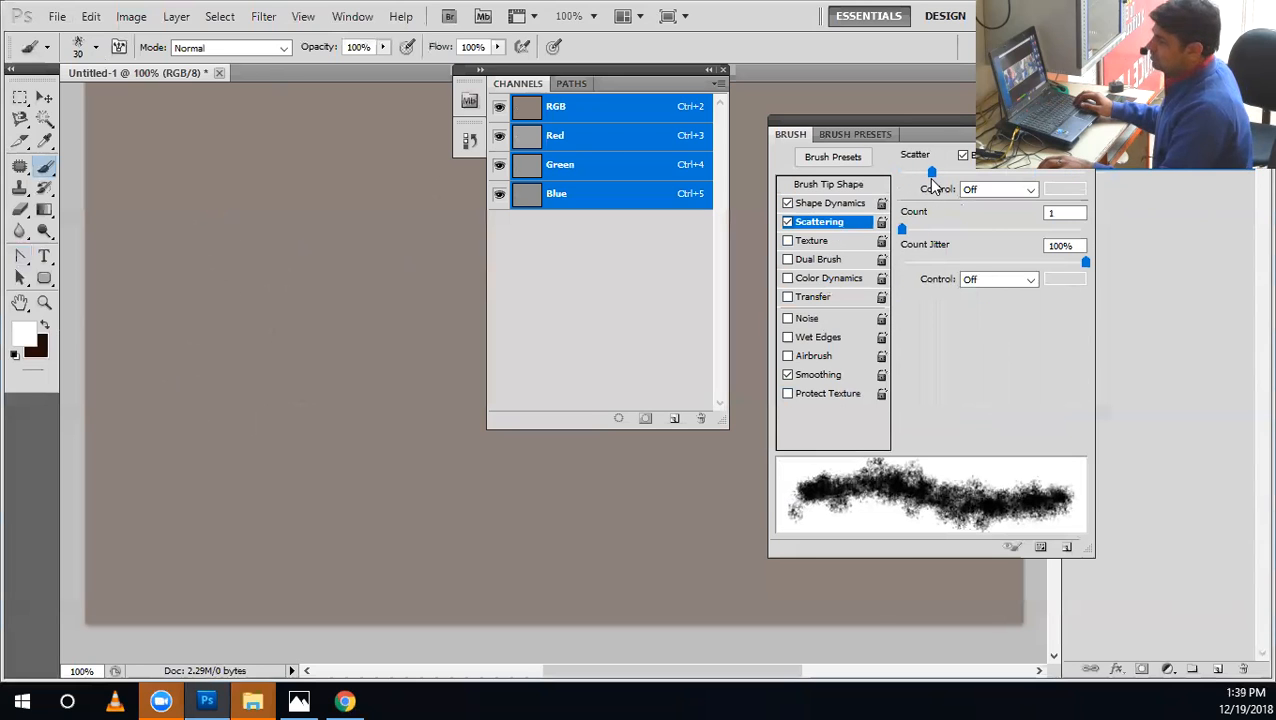
Paint a long curved white test stroke across the canvas with the scattered brush.
{"action": "mouse_move", "coordinate": [390, 156]}
{"action": "left_mouse_down"}
{"action": "mouse_move", "coordinate": [233, 298]}
{"action": "mouse_move", "coordinate": [215, 432]}
{"action": "left_mouse_up"}
{"action": "mouse_move", "coordinate": [295, 450]}
{"action": "left_mouse_down"}
{"action": "mouse_move", "coordinate": [558, 508]}
{"action": "mouse_move", "coordinate": [611, 499]}
{"action": "left_mouse_up"}
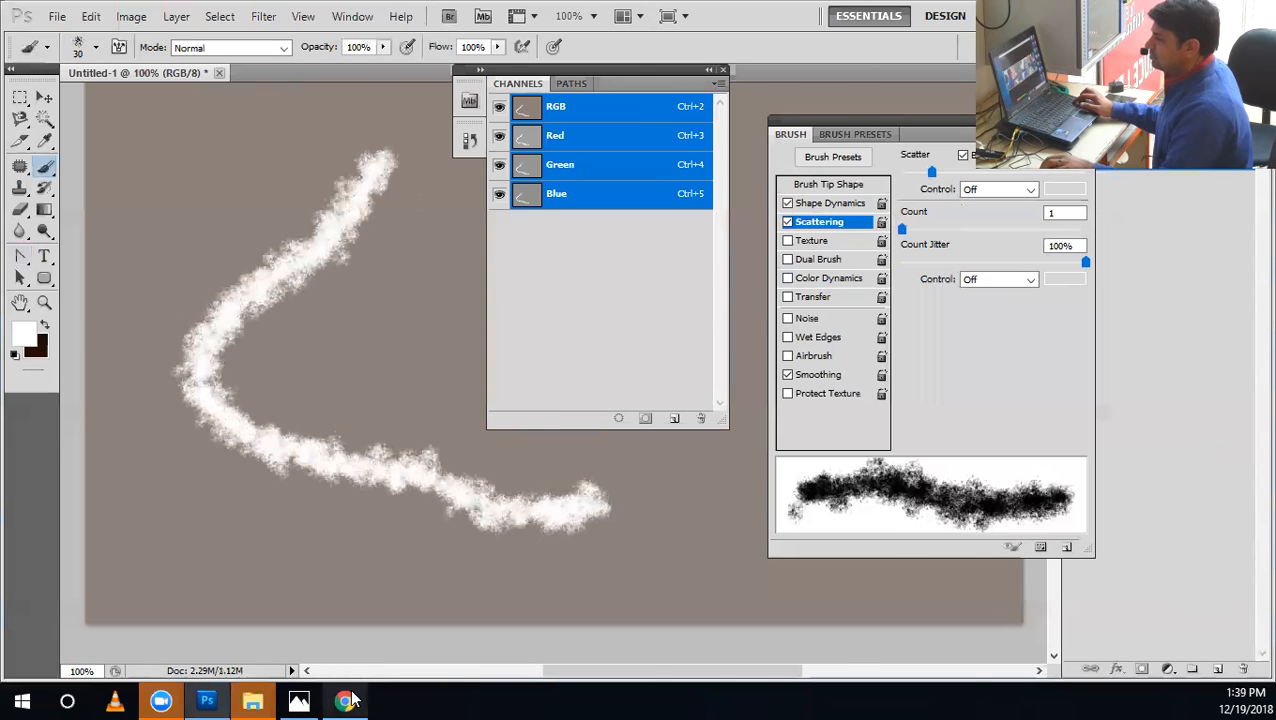
{"action": "left_click", "coordinate": [350, 700]}
{"action": "left_click", "coordinate": [350, 700]}
Undo the test stroke, add a new layer and paint a white C-shaped curve on it.
{"action": "left_click_drag", "start_coordinate": [1048, 121], "coordinate": [984, 120]}
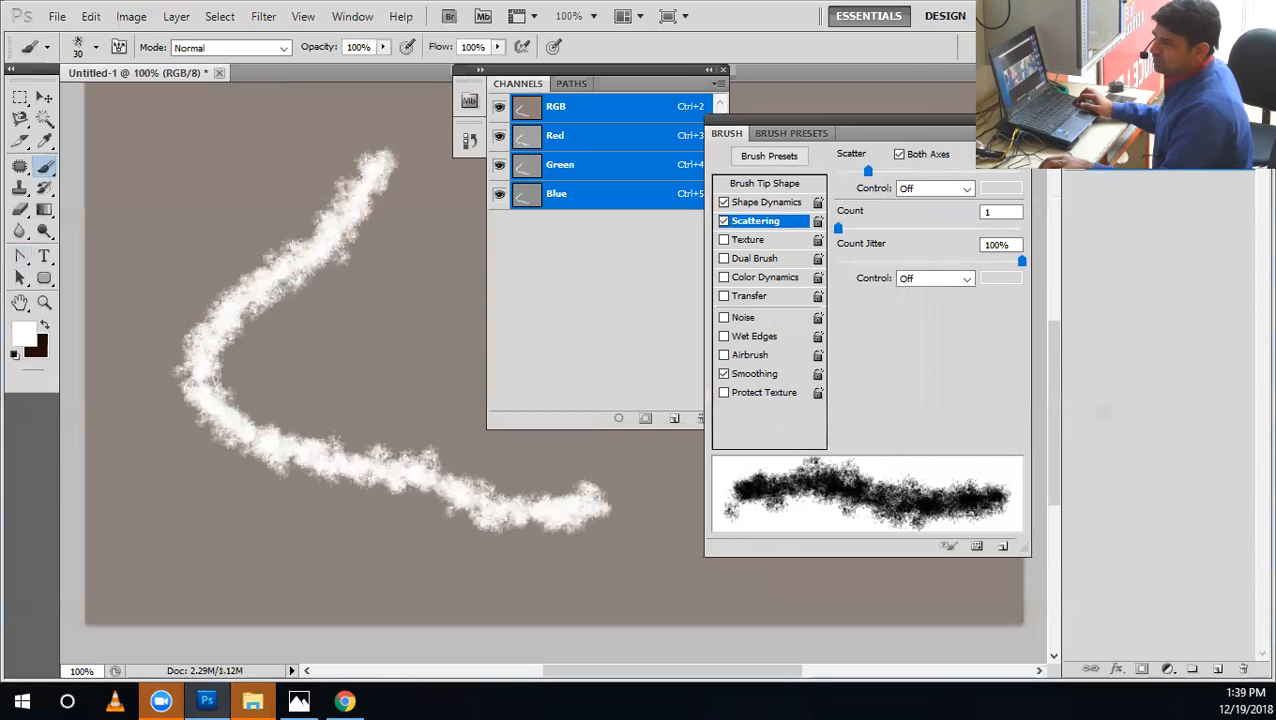
{"action": "left_click", "coordinate": [1218, 671]}
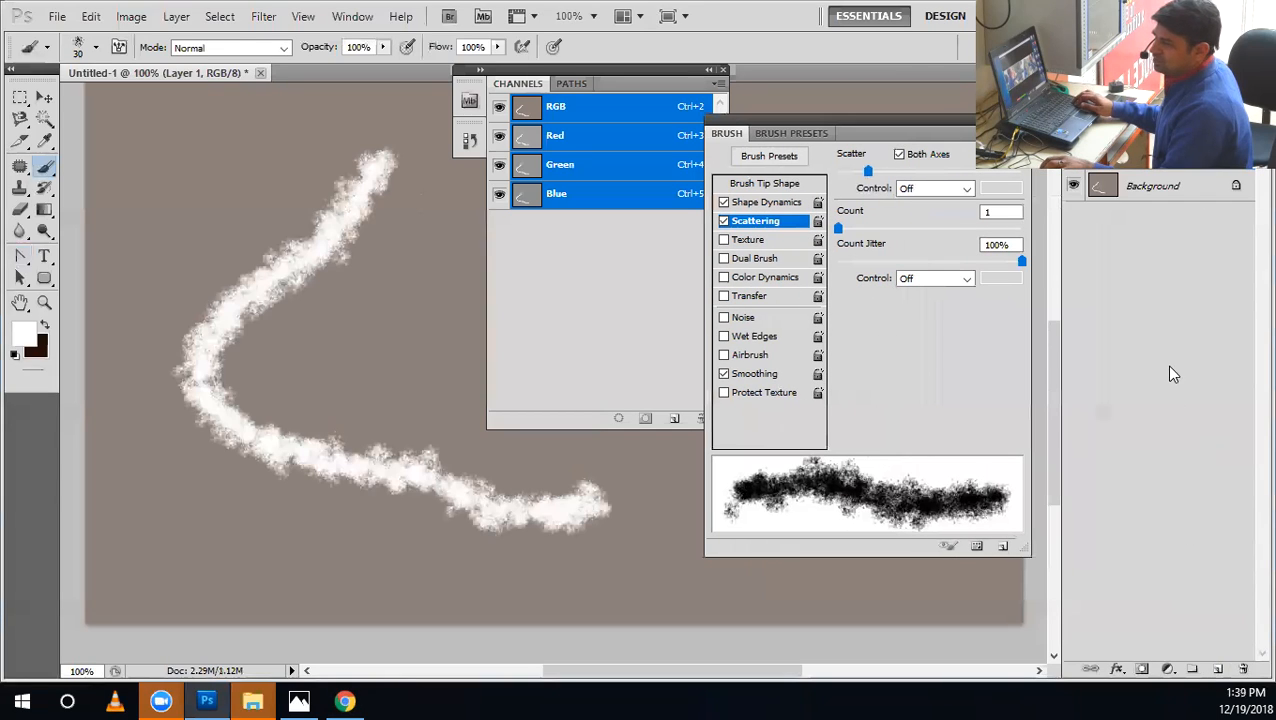
{"action": "key", "text": "ctrl+alt+z"}
{"action": "key", "text": "ctrl+alt+z"}
{"action": "left_click", "coordinate": [1220, 669]}
{"action": "mouse_move", "coordinate": [328, 182]}
{"action": "left_mouse_down"}
{"action": "mouse_move", "coordinate": [253, 218]}
{"action": "mouse_move", "coordinate": [251, 365]}
{"action": "mouse_move", "coordinate": [497, 449]}
{"action": "left_mouse_up"}
Add an Inner Bevel to the painted layer with Depth 745%, Size 5 px and Shadow Mode opacity 15%.
{"action": "double_click", "coordinate": [1190, 157]}
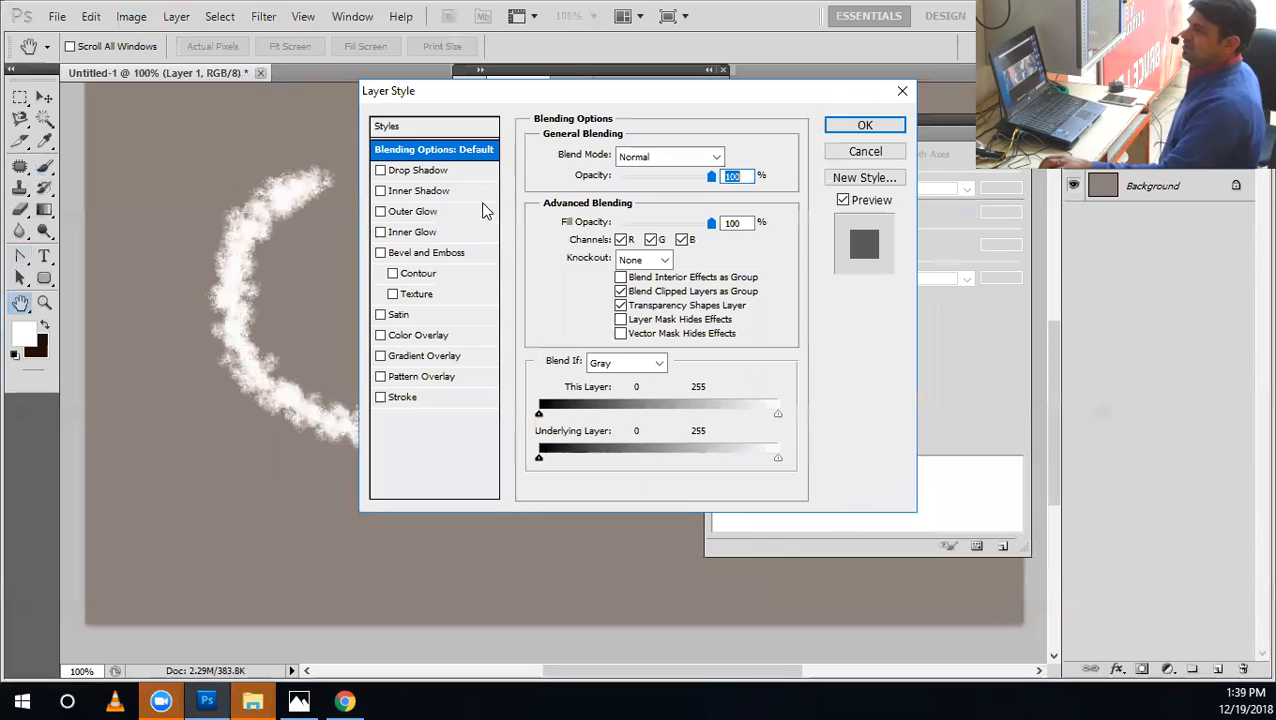
{"action": "left_click", "coordinate": [428, 252]}
{"action": "left_click_drag", "start_coordinate": [622, 198], "coordinate": [674, 203]}
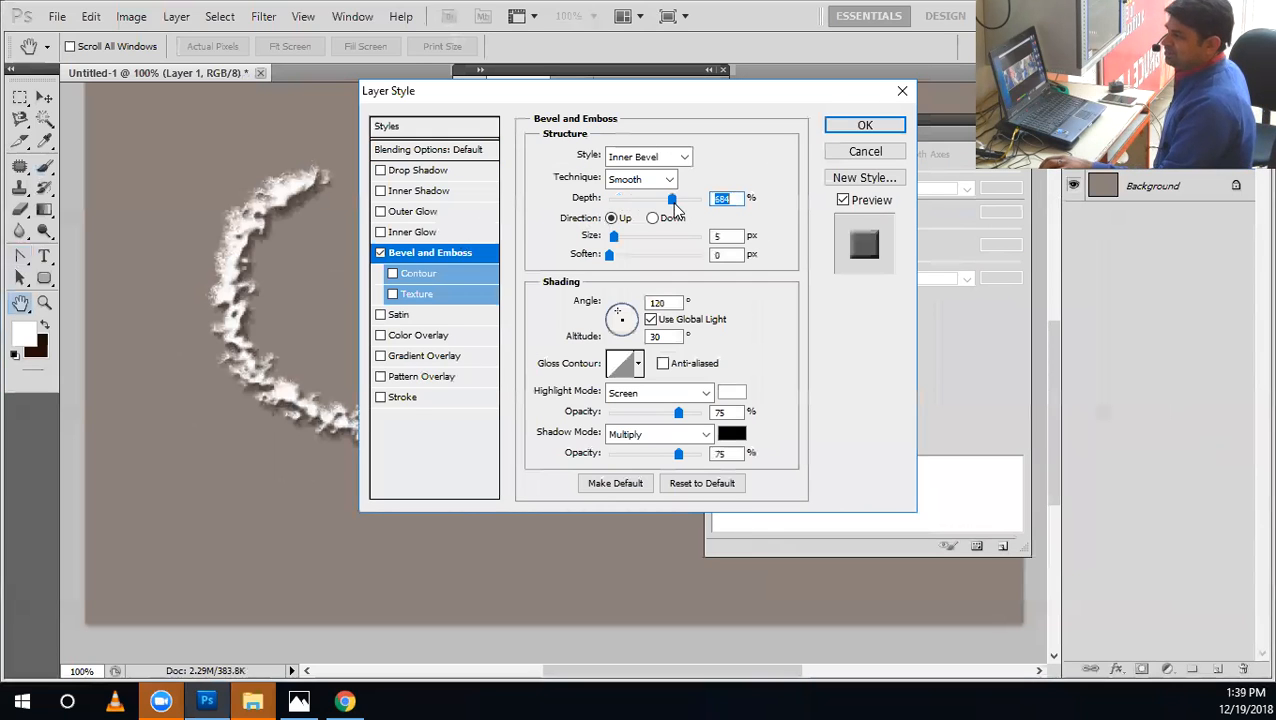
{"action": "left_click_drag", "start_coordinate": [611, 237], "coordinate": [606, 237]}
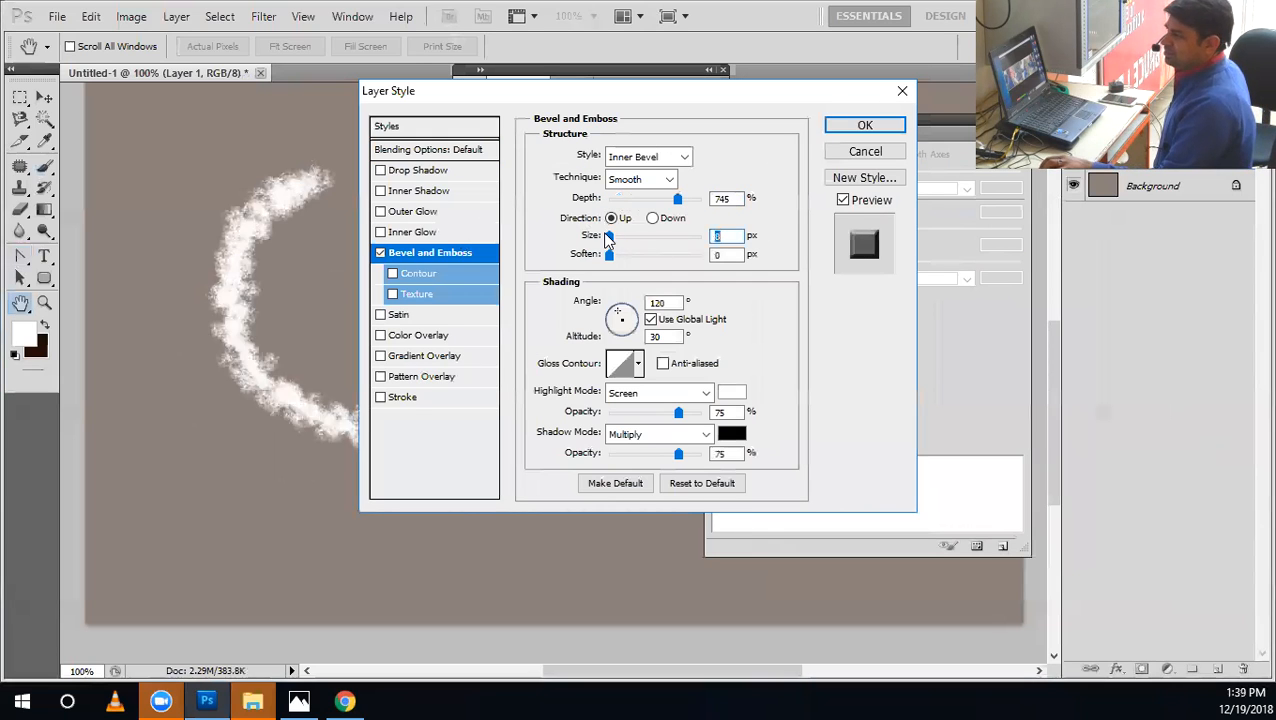
{"action": "left_click", "coordinate": [614, 237]}
{"action": "left_click_drag", "start_coordinate": [678, 454], "coordinate": [625, 455]}
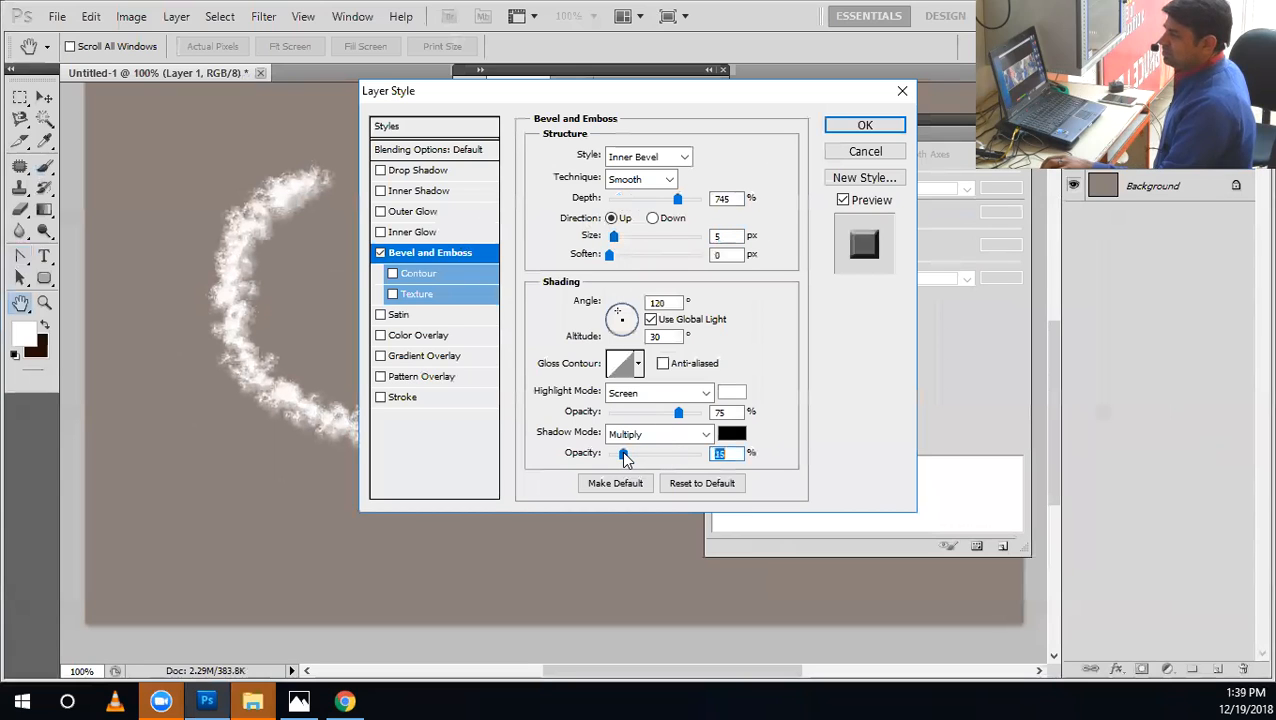
Add a Drop Shadow to the layer with Distance 9 px, Spread 5% and Size 5 px.
{"action": "left_click", "coordinate": [396, 172]}
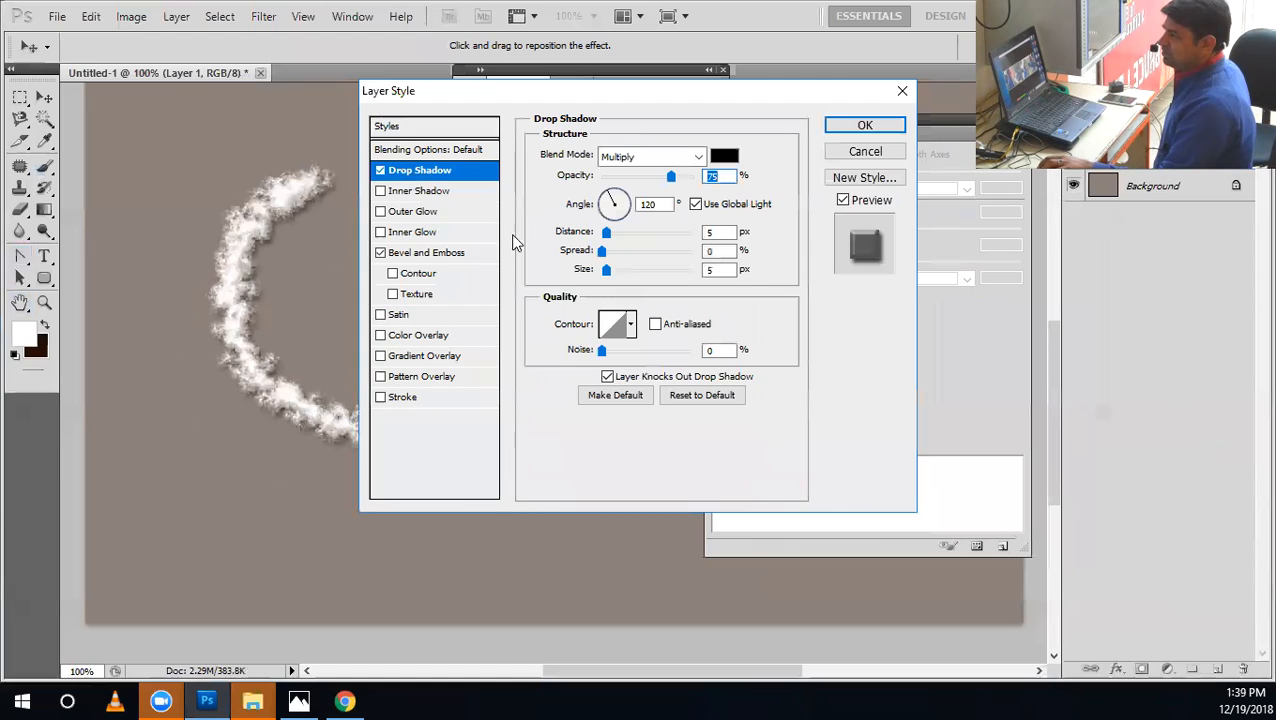
{"action": "left_click", "coordinate": [605, 271]}
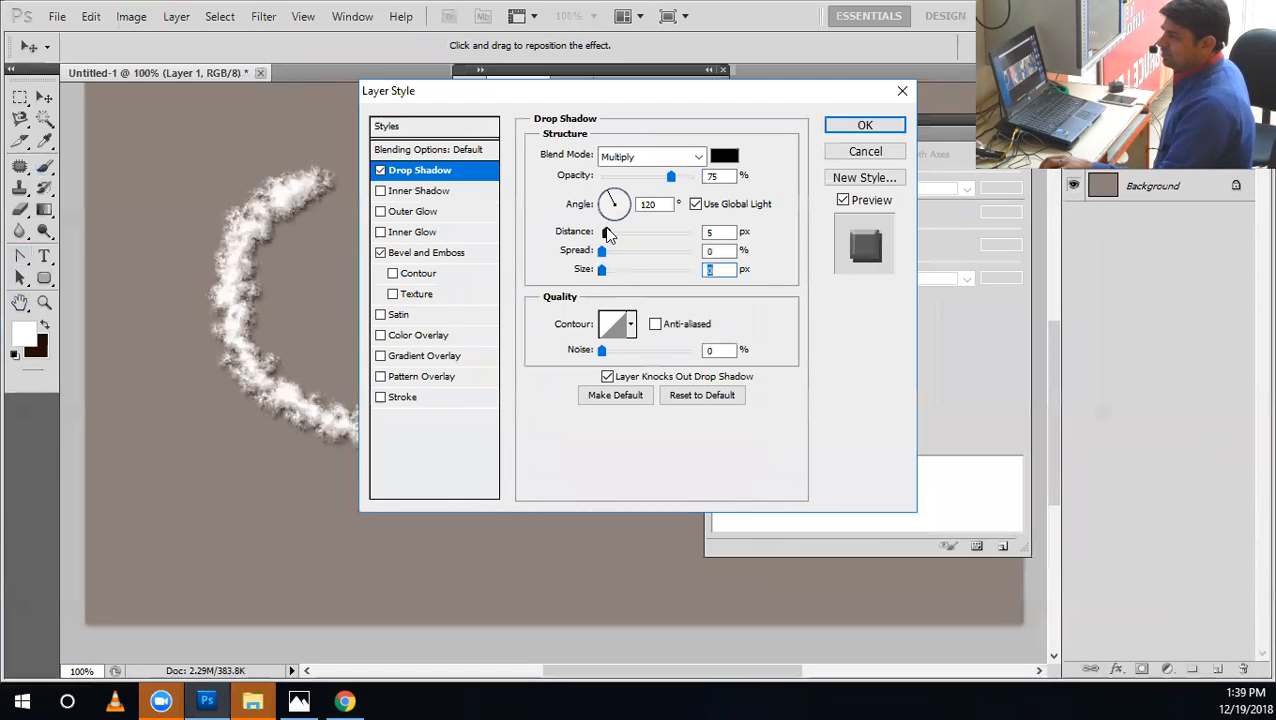
{"action": "mouse_move", "coordinate": [609, 234]}
{"action": "left_mouse_down"}
{"action": "mouse_move", "coordinate": [618, 277]}
{"action": "mouse_move", "coordinate": [606, 273]}
{"action": "left_mouse_up"}
{"action": "left_click_drag", "start_coordinate": [722, 251], "coordinate": [664, 235]}
{"action": "type", "text": "553"}
{"action": "left_click_drag", "start_coordinate": [609, 232], "coordinate": [610, 232]}
Turn off Use Global Light for the shadow, set its angle to -163°, lower its opacity and apply the layer styles.
{"action": "left_click", "coordinate": [696, 204]}
{"action": "left_click", "coordinate": [601, 210]}
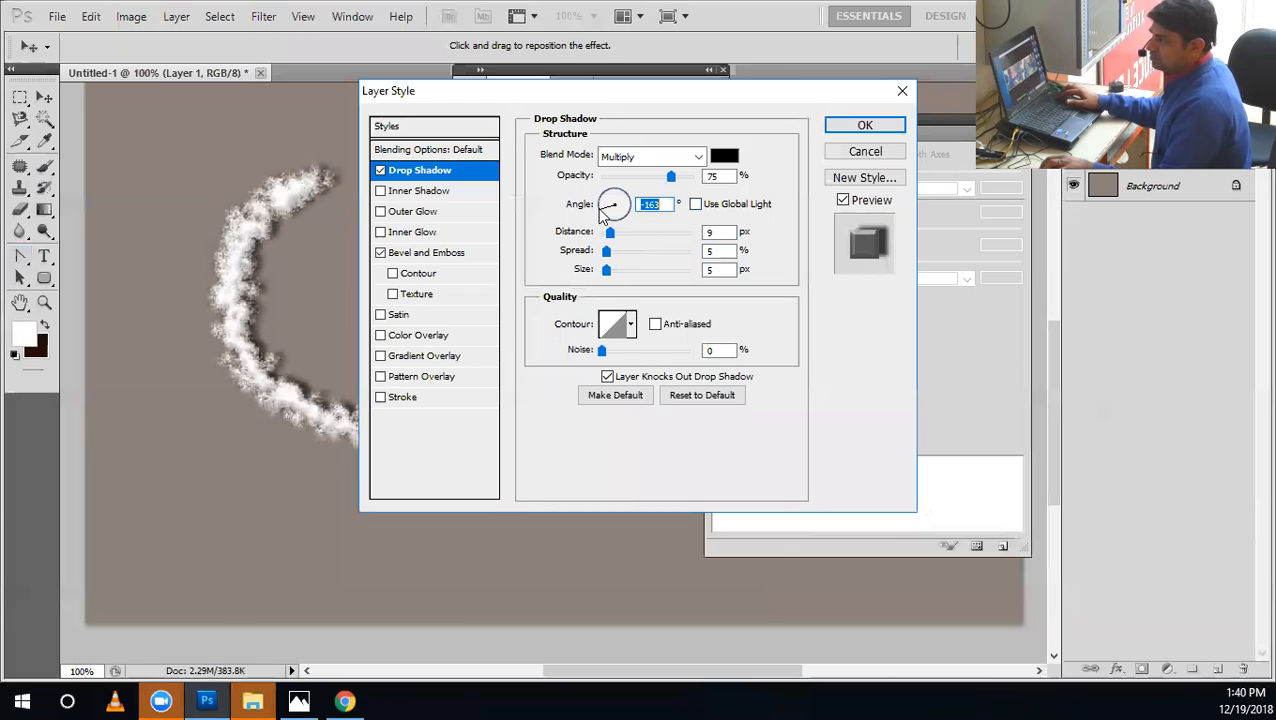
{"action": "left_click_drag", "start_coordinate": [640, 186], "coordinate": [607, 184]}
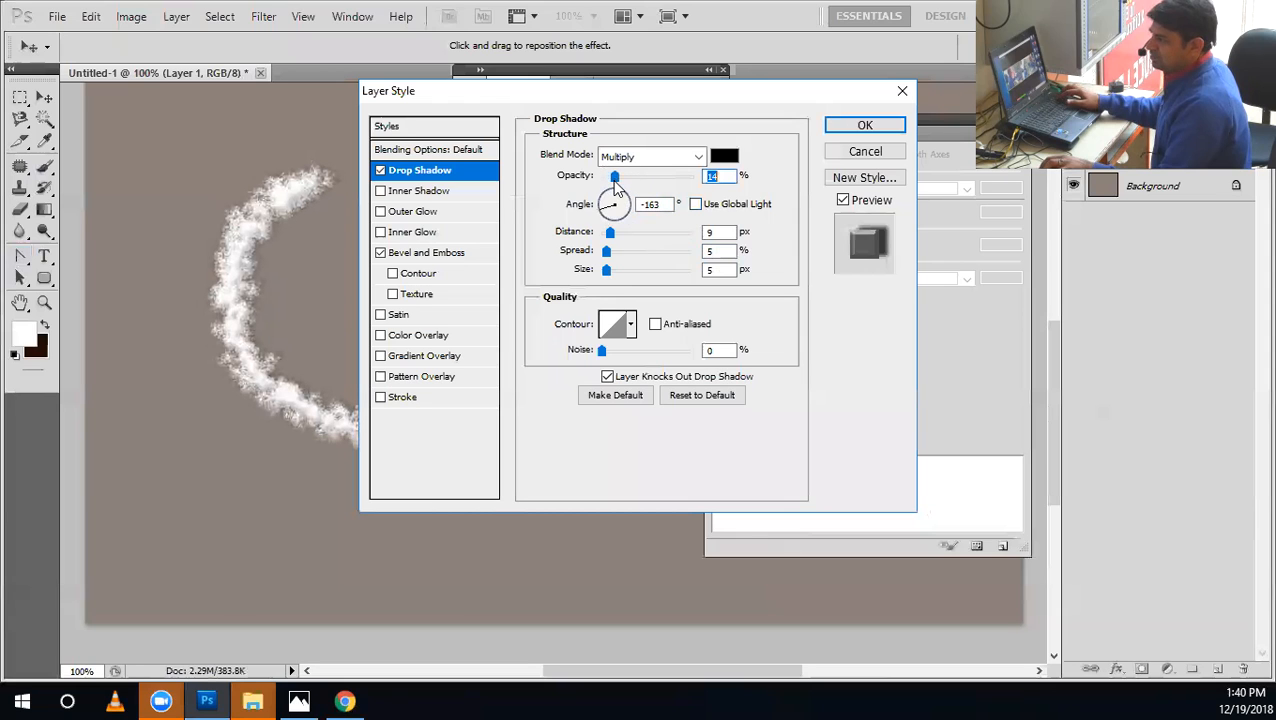
{"action": "left_click", "coordinate": [864, 124]}
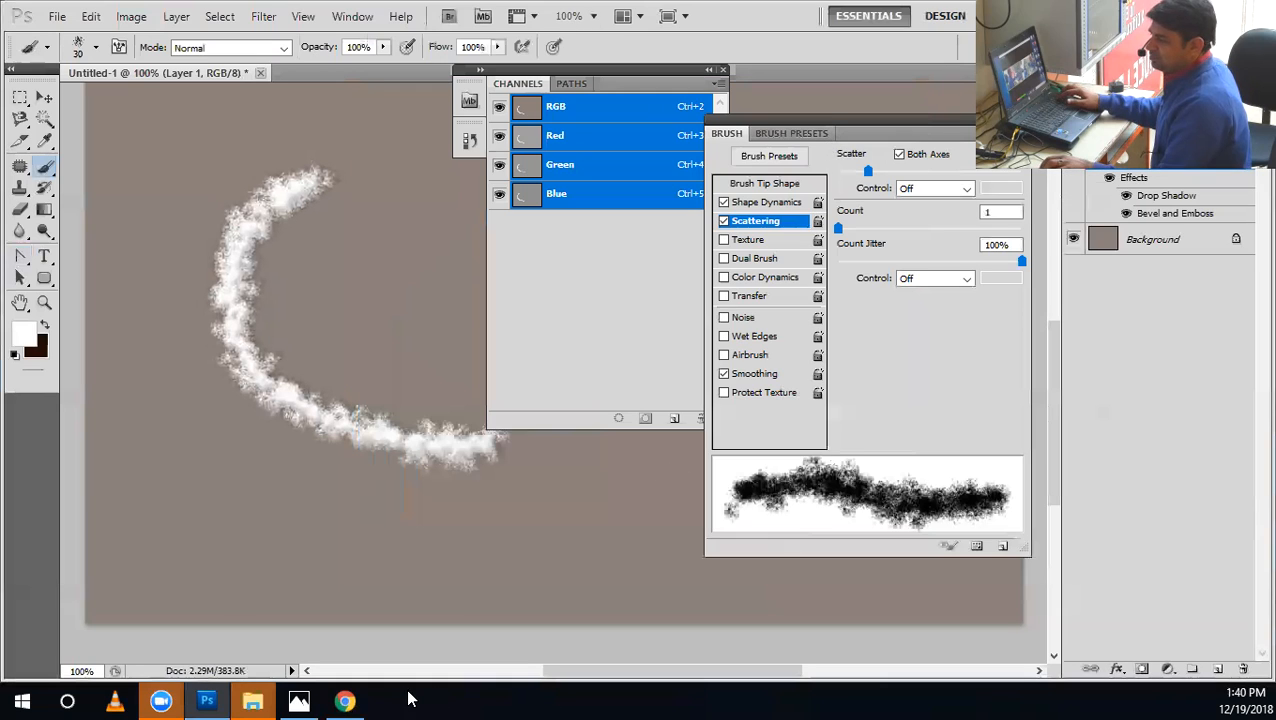
Switch to Chrome to examine the flour text reference image, and return to Photoshop.
{"action": "left_click", "coordinate": [344, 701]}
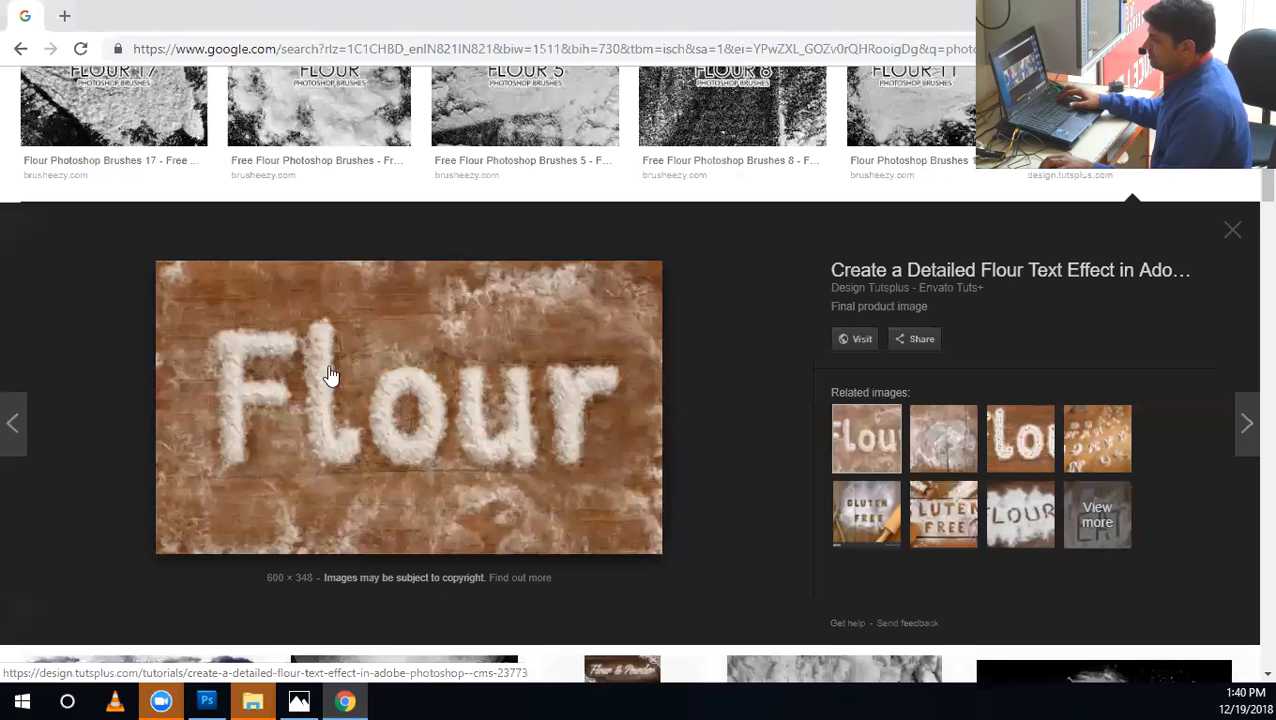
{"action": "mouse_move", "coordinate": [208, 700]}
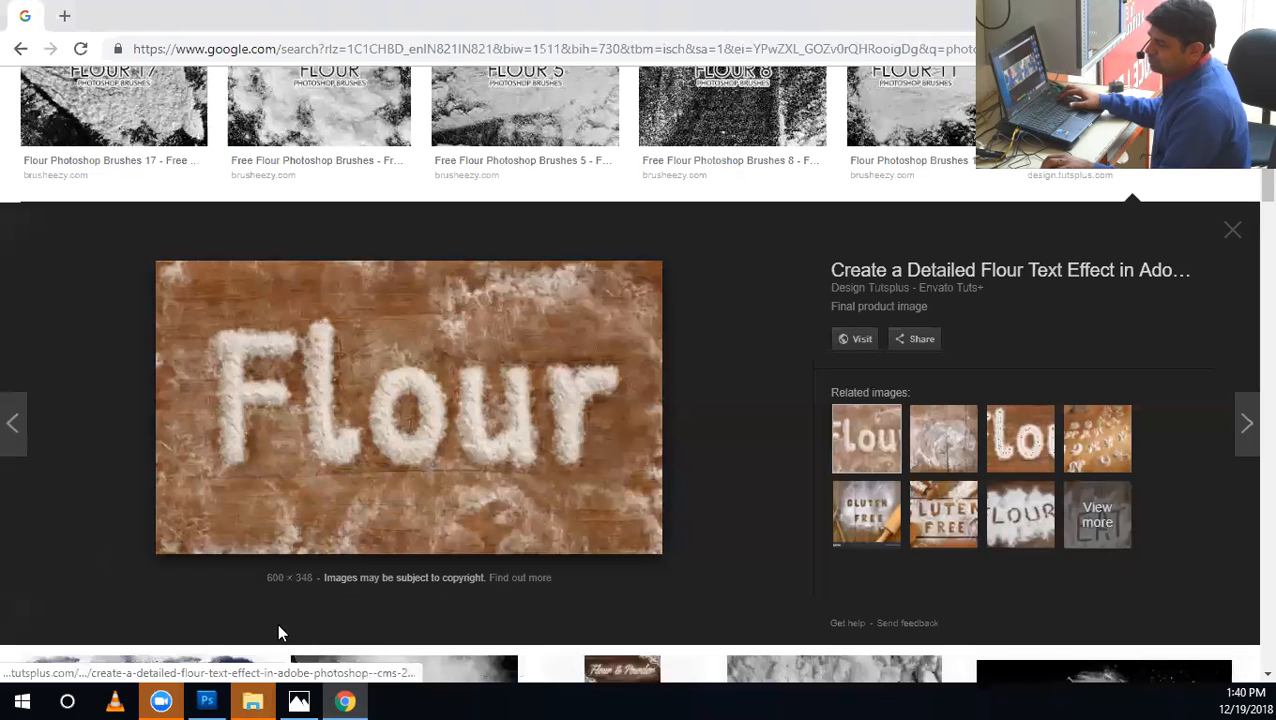
{"action": "left_click", "coordinate": [207, 700]}
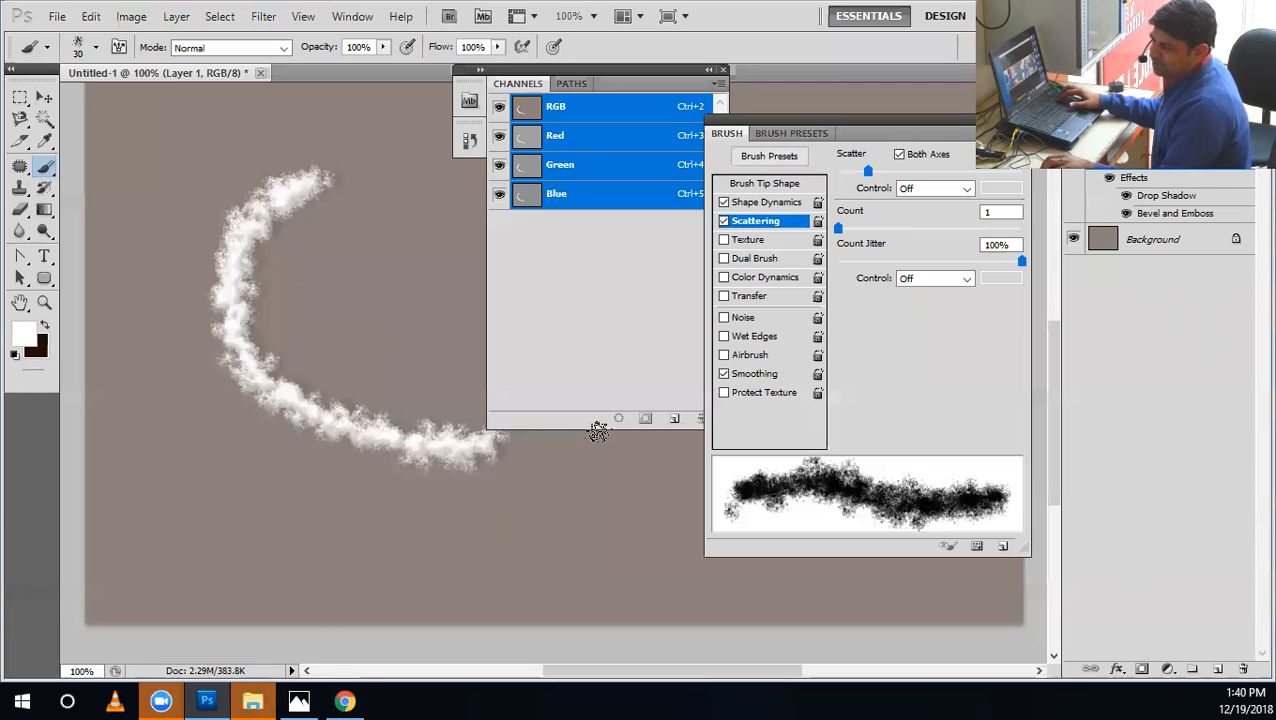
Adjust the bevel's shading to Highlight opacity 31%, Shadow opacity 8%, Angle 22° and Altitude 5°, with Use Global Light off.
{"action": "left_click", "coordinate": [776, 203]}
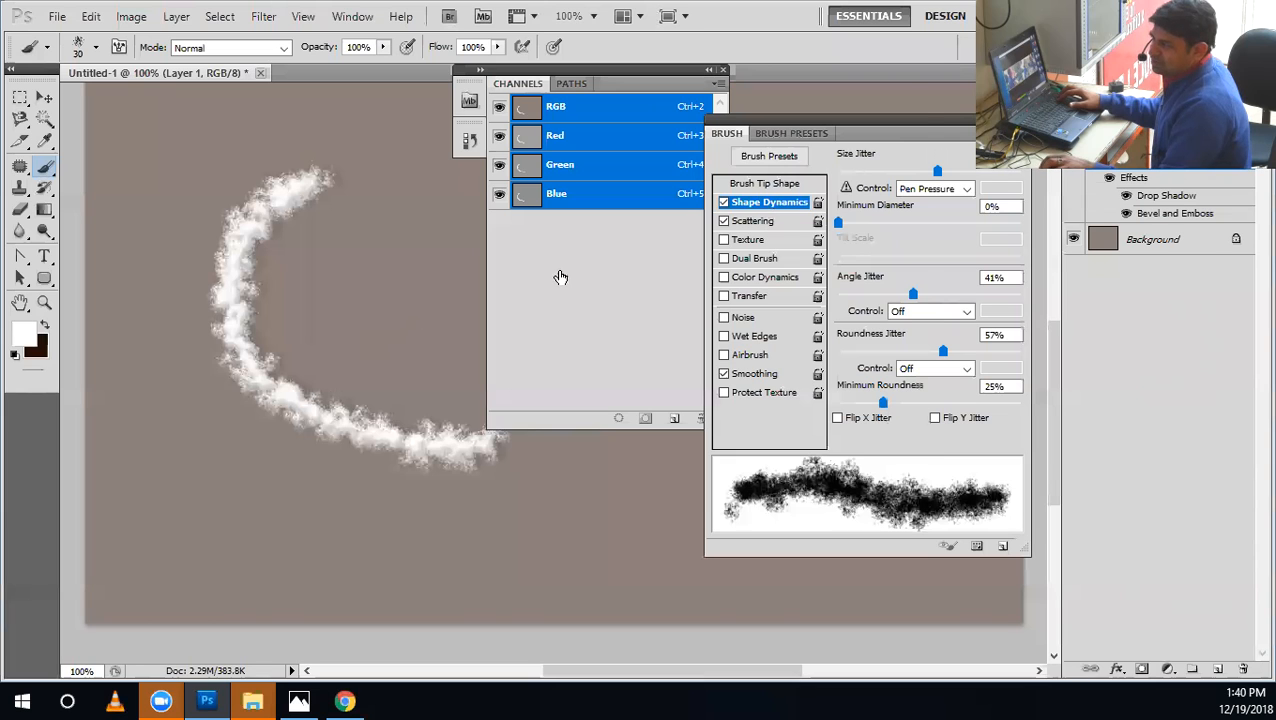
{"action": "left_click", "coordinate": [445, 253]}
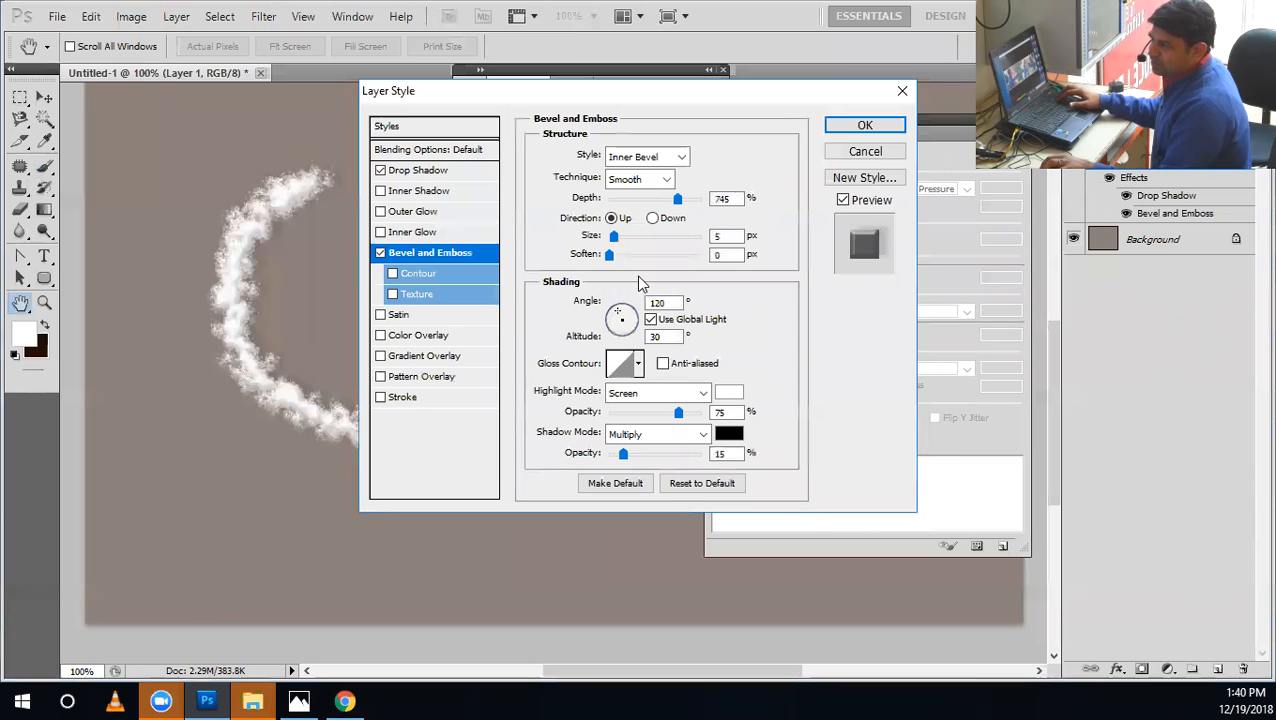
{"action": "left_click_drag", "start_coordinate": [668, 408], "coordinate": [620, 455]}
{"action": "left_click", "coordinate": [637, 412]}
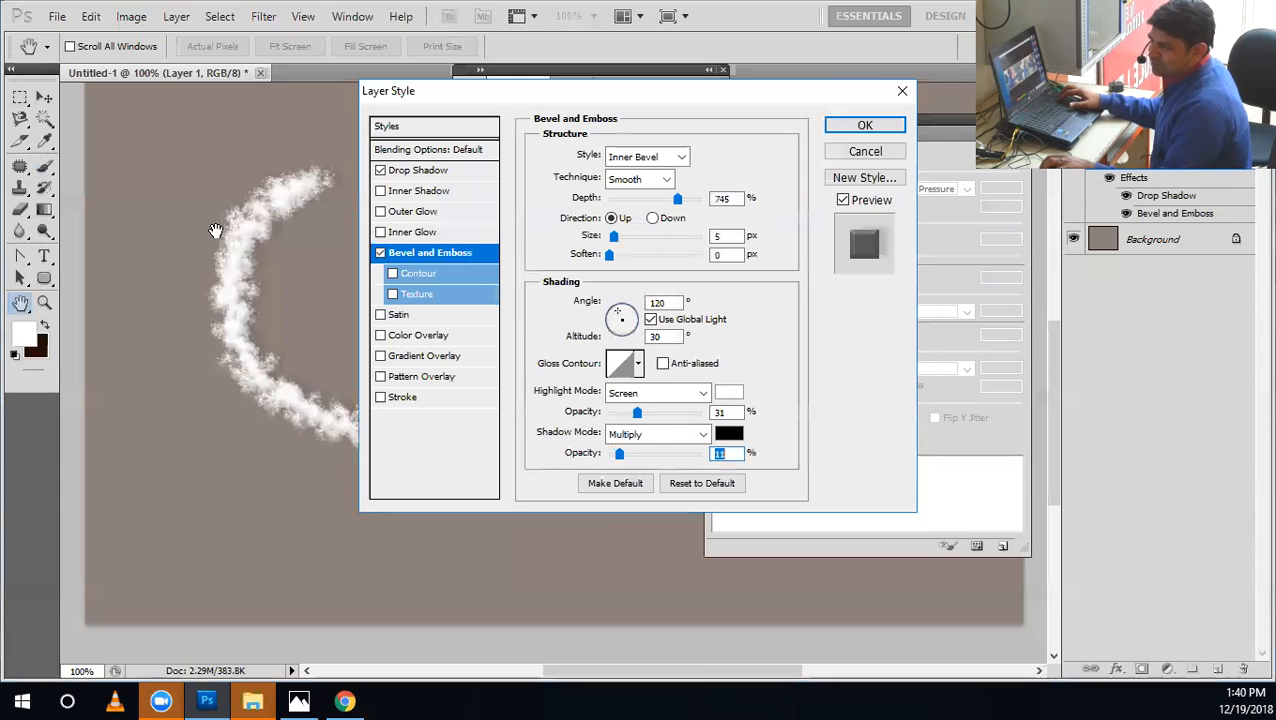
{"action": "left_click", "coordinate": [652, 320]}
{"action": "left_click_drag", "start_coordinate": [605, 328], "coordinate": [636, 313]}
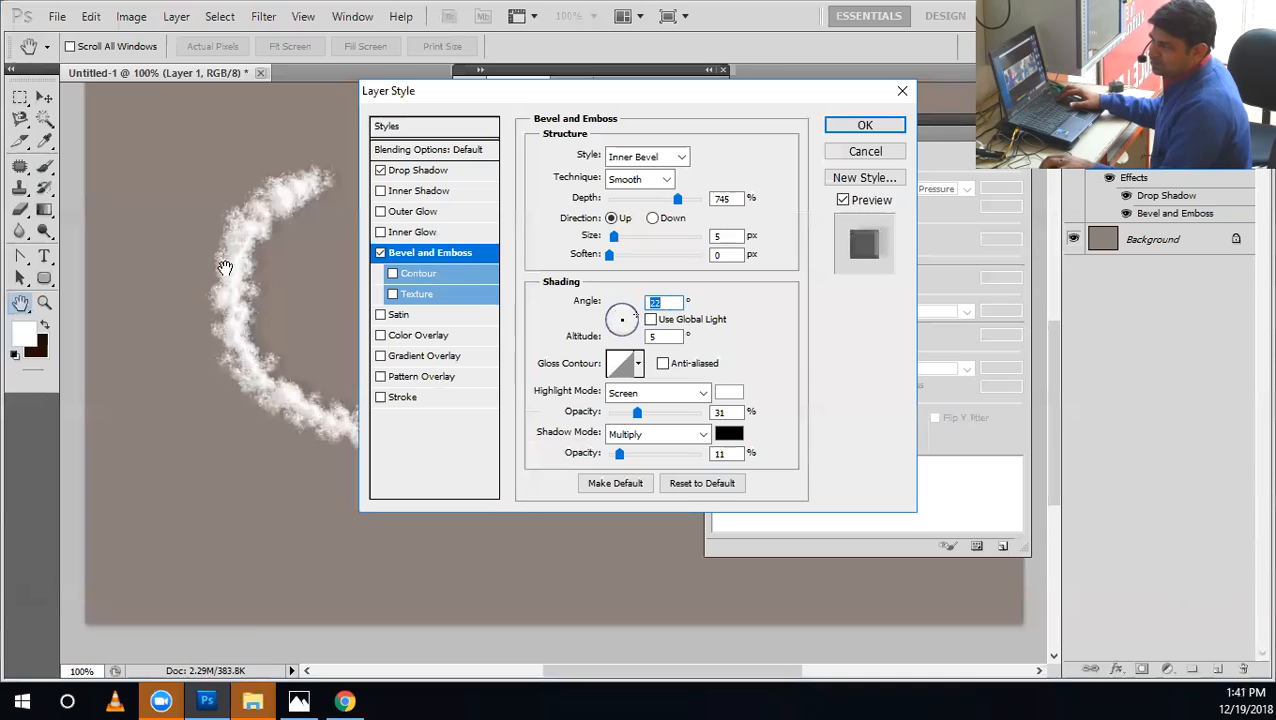
{"action": "mouse_move", "coordinate": [619, 454]}
{"action": "left_mouse_down"}
{"action": "mouse_move", "coordinate": [630, 454]}
{"action": "mouse_move", "coordinate": [617, 455]}
{"action": "left_mouse_up"}
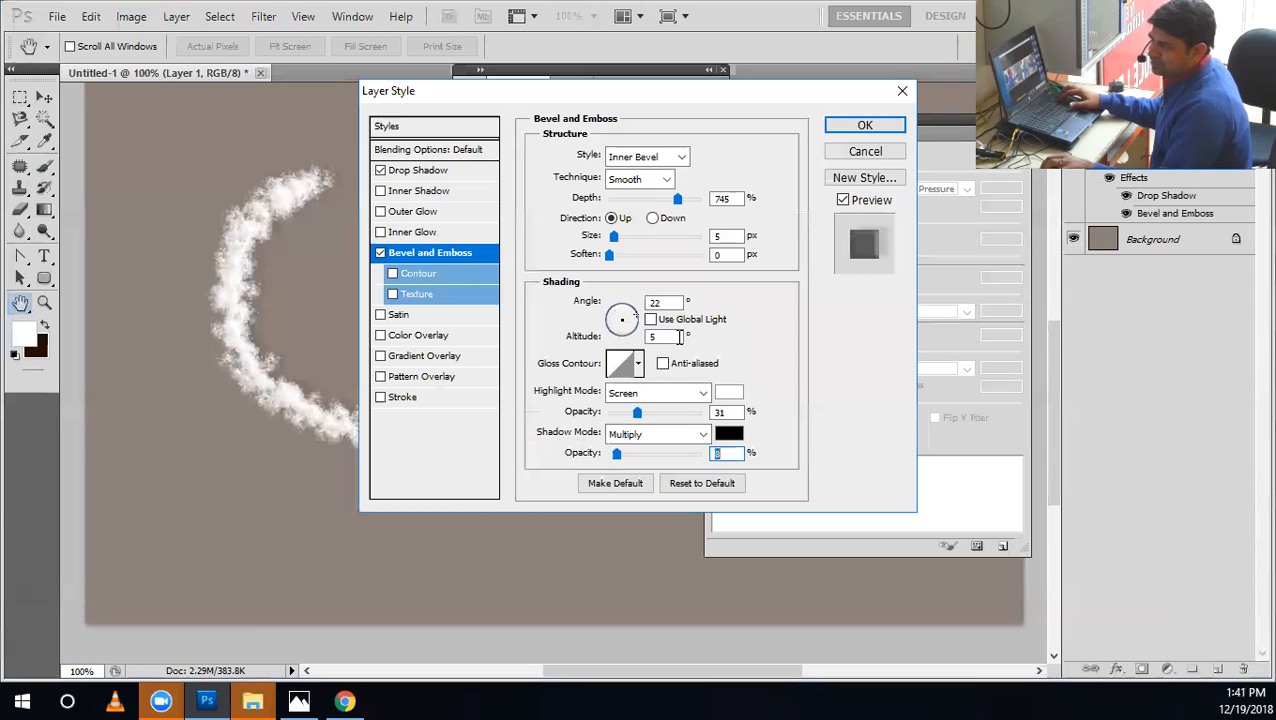
Turn on Anti-aliased for the bevel's gloss contour, set Soften to 2 px and raise the Depth to 796%.
{"action": "left_click", "coordinate": [672, 366]}
{"action": "left_click", "coordinate": [609, 254]}
{"action": "mouse_move", "coordinate": [609, 256]}
{"action": "left_mouse_down"}
{"action": "mouse_move", "coordinate": [634, 256]}
{"action": "mouse_move", "coordinate": [644, 236]}
{"action": "mouse_move", "coordinate": [606, 236]}
{"action": "mouse_move", "coordinate": [634, 237]}
{"action": "mouse_move", "coordinate": [613, 255]}
{"action": "mouse_move", "coordinate": [616, 242]}
{"action": "left_mouse_up"}
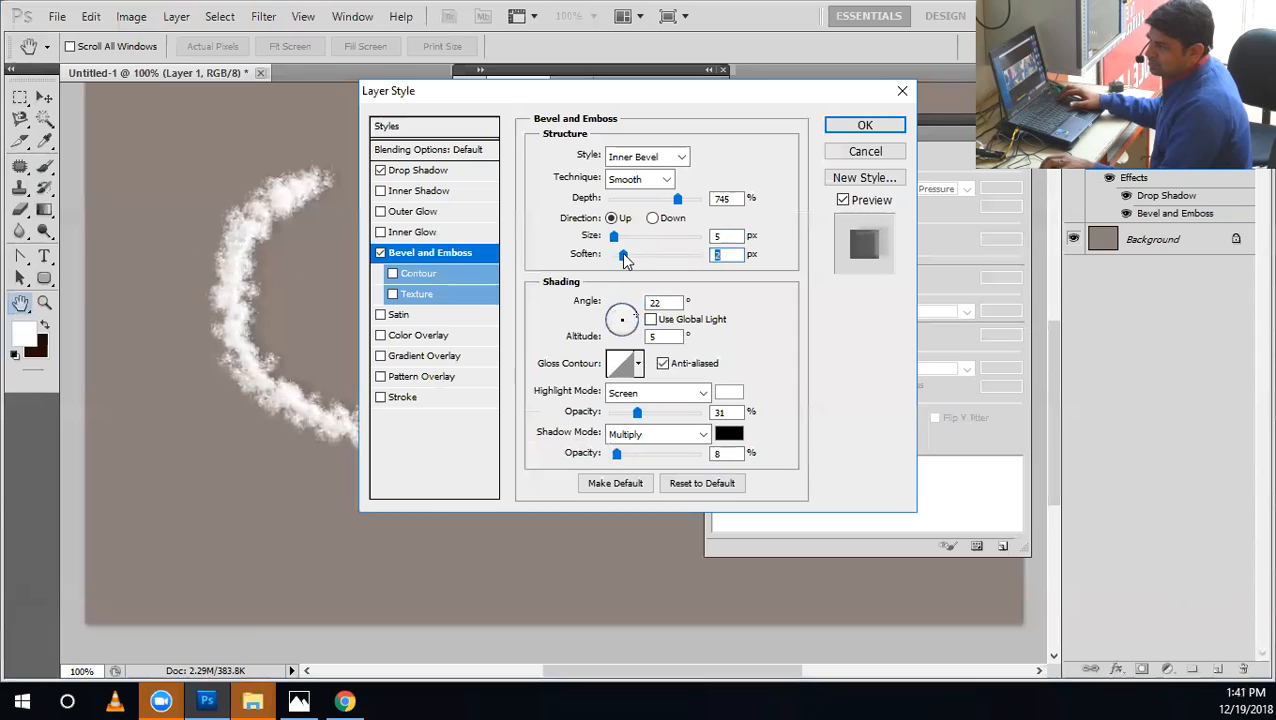
{"action": "mouse_move", "coordinate": [677, 198]}
{"action": "left_mouse_down"}
{"action": "mouse_move", "coordinate": [625, 199]}
{"action": "mouse_move", "coordinate": [685, 218]}
{"action": "left_mouse_up"}
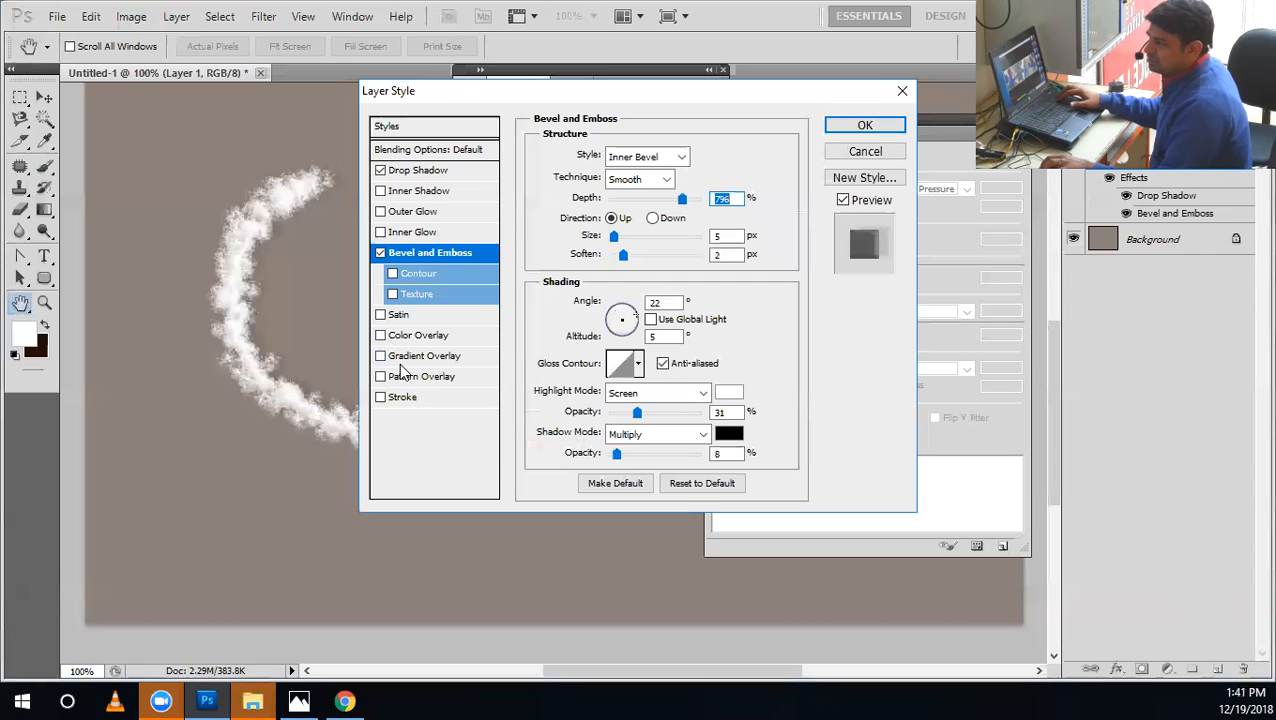
Add a Color Overlay in light grey eeeeee to the painted layer and apply the layer styles.
{"action": "left_click", "coordinate": [418, 335]}
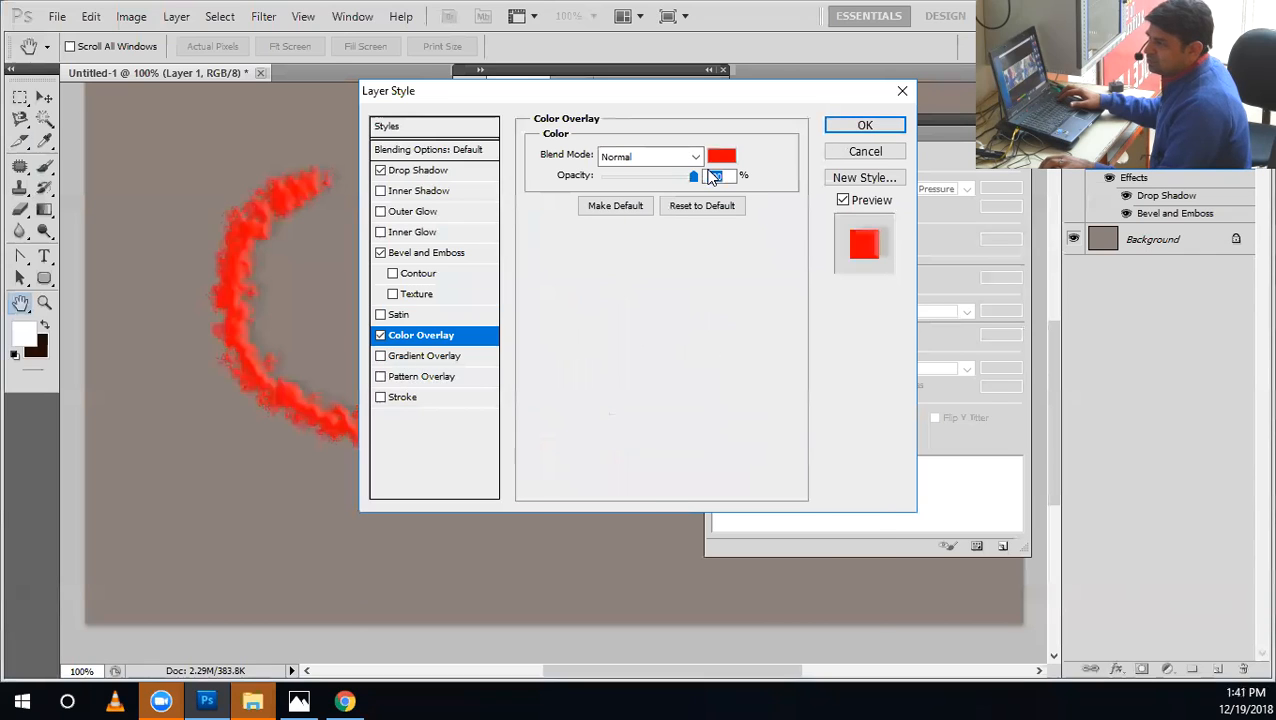
{"action": "left_click", "coordinate": [721, 156]}
{"action": "mouse_move", "coordinate": [464, 423]}
{"action": "left_mouse_down"}
{"action": "mouse_move", "coordinate": [356, 350]}
{"action": "mouse_move", "coordinate": [392, 364]}
{"action": "left_mouse_up"}
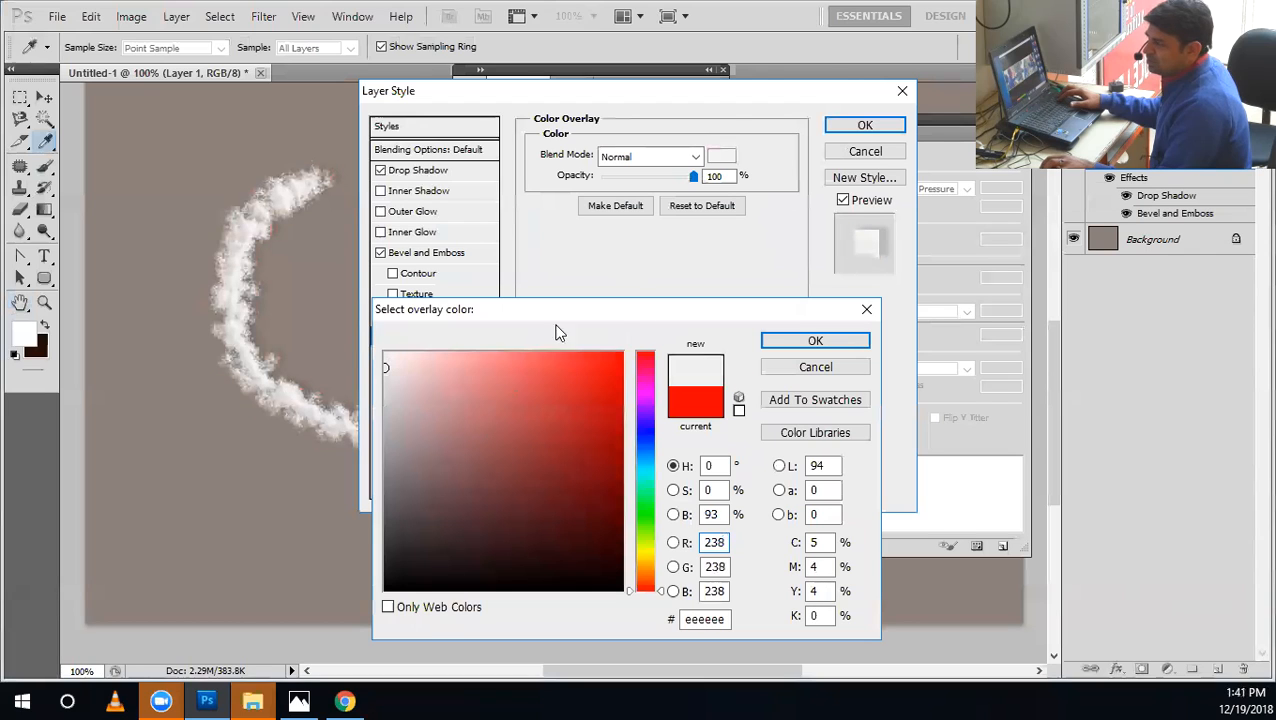
{"action": "left_click", "coordinate": [815, 341]}
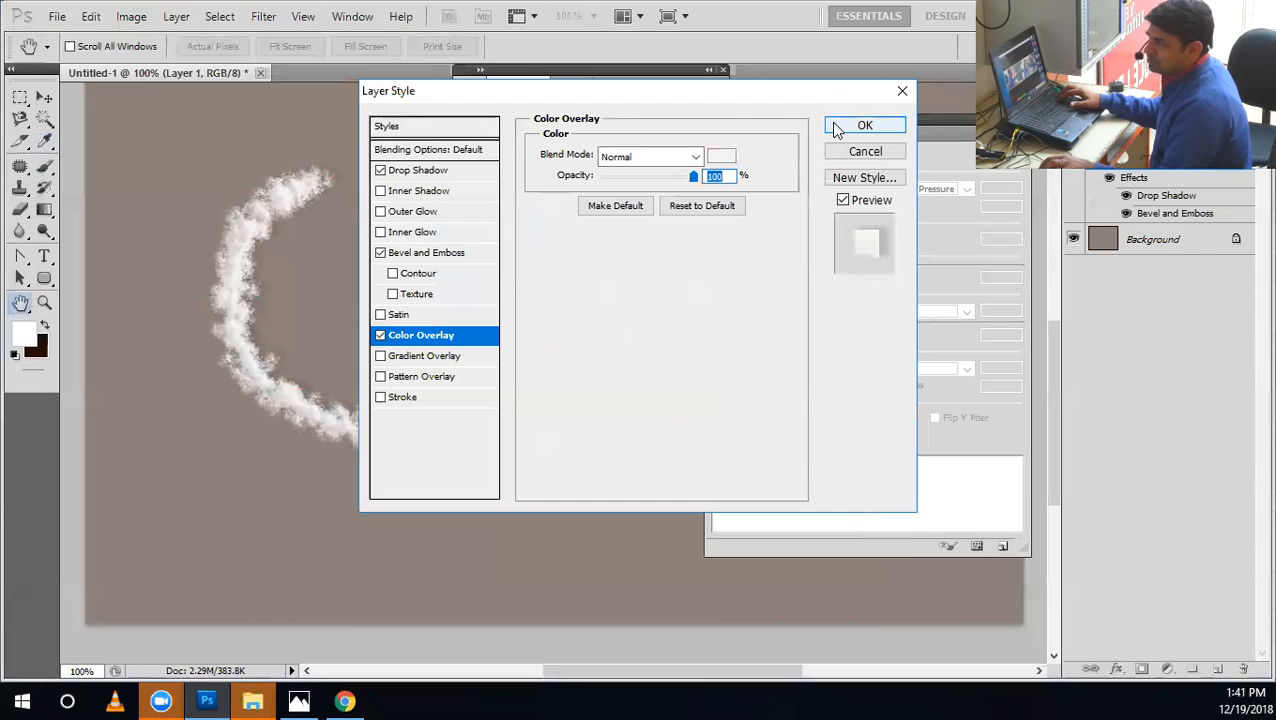
{"action": "left_click", "coordinate": [836, 128]}
Paint another test stroke, close the Channels panel, and undo the strokes and layer styles back to an empty layer.
{"action": "left_click_drag", "start_coordinate": [134, 521], "coordinate": [240, 385]}
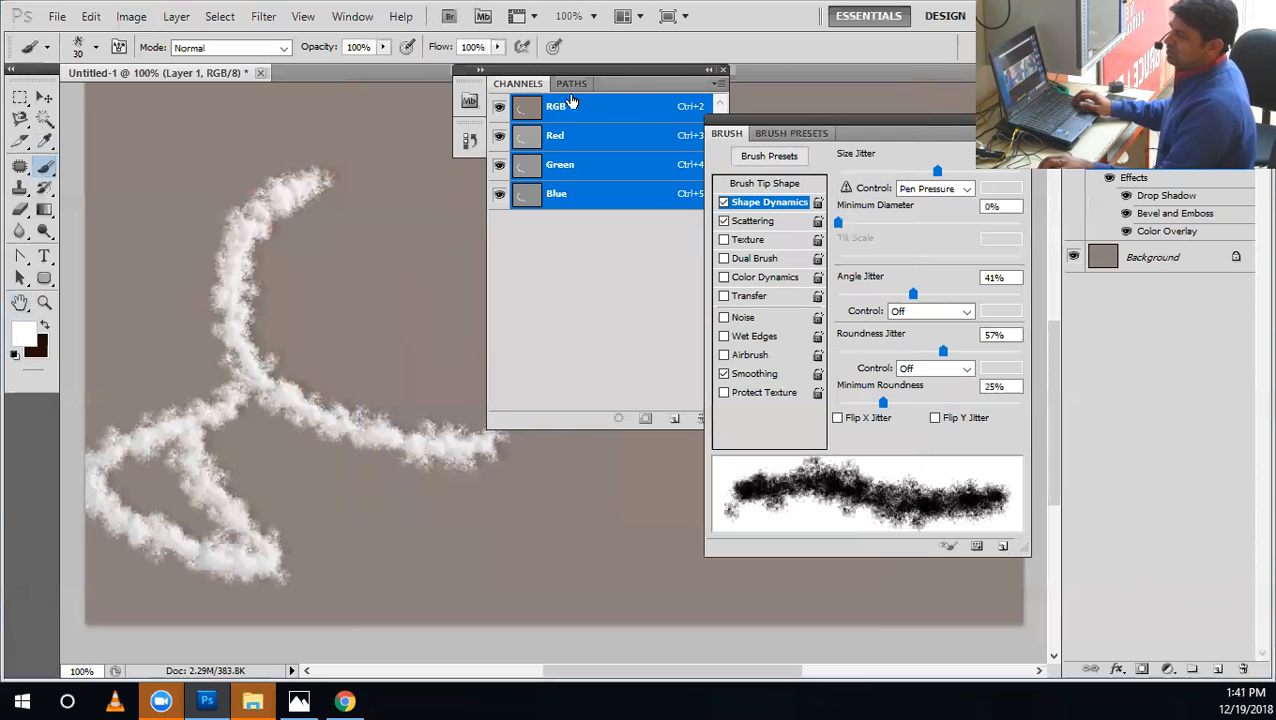
{"action": "left_click", "coordinate": [723, 71]}
{"action": "key", "text": "ctrl+z"}
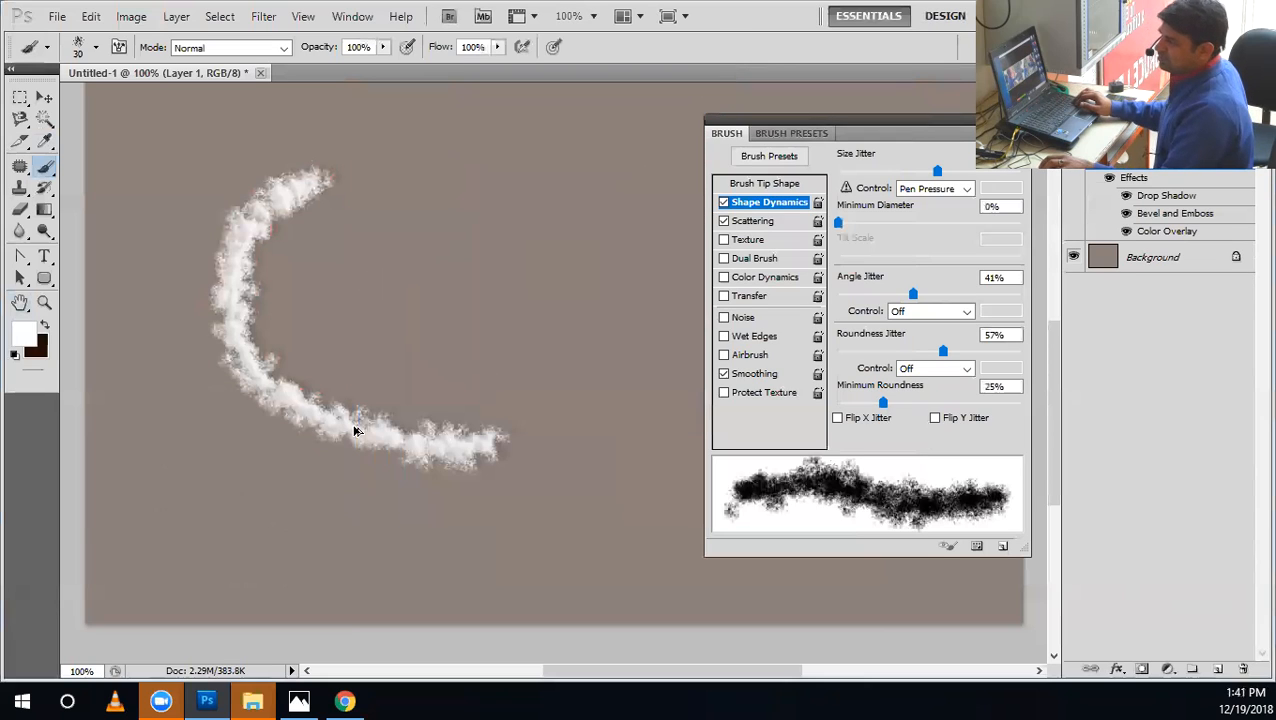
{"action": "key", "text": "ctrl+alt+z"}
{"action": "key", "text": "ctrl+alt+z"}
{"action": "key", "text": "ctrl+alt+z"}
{"action": "key", "text": "ctrl+alt+z"}
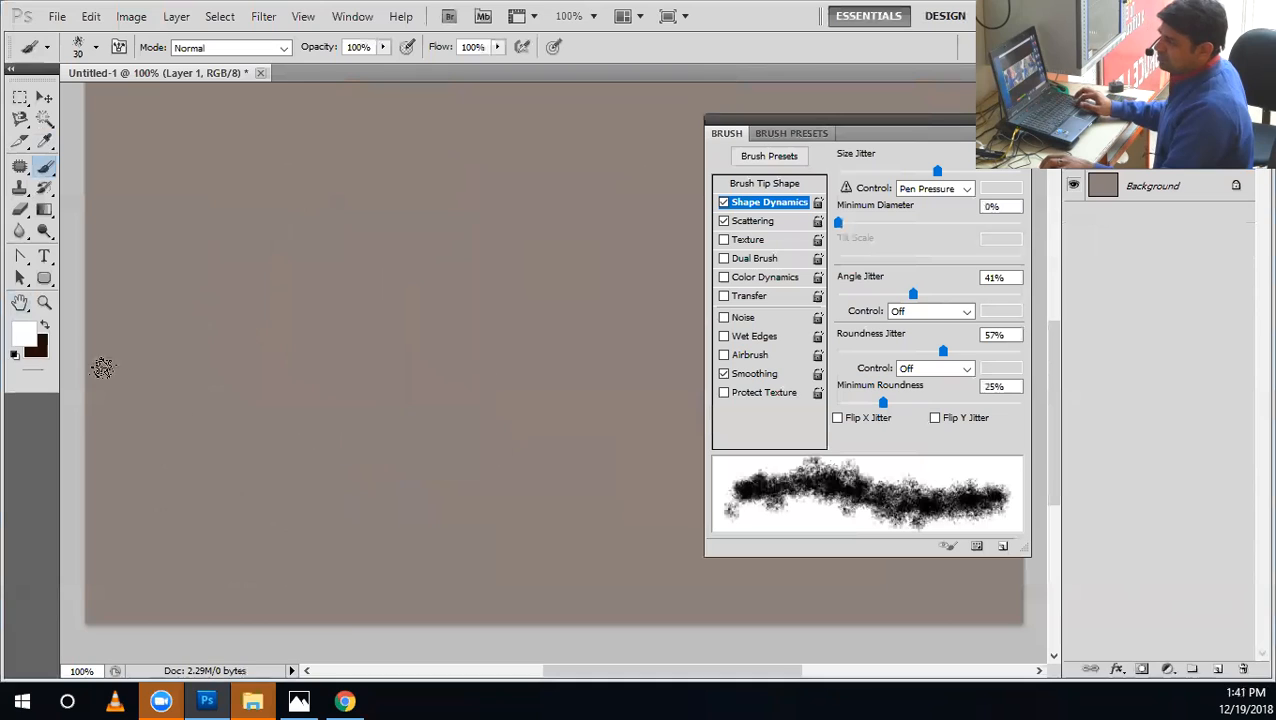
Stroke the S path with the white spatter brush on the empty layer, and undo the stroke.
{"action": "left_click", "coordinate": [21, 257]}
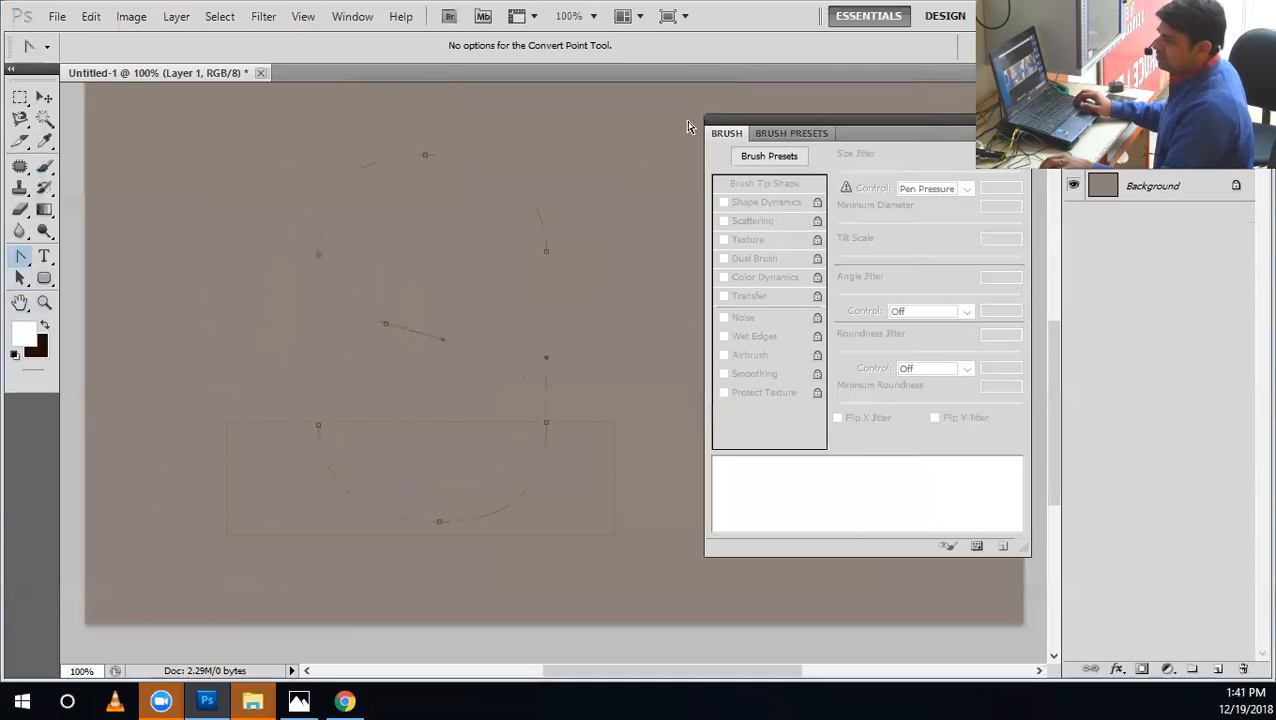
{"action": "right_click", "coordinate": [476, 352]}
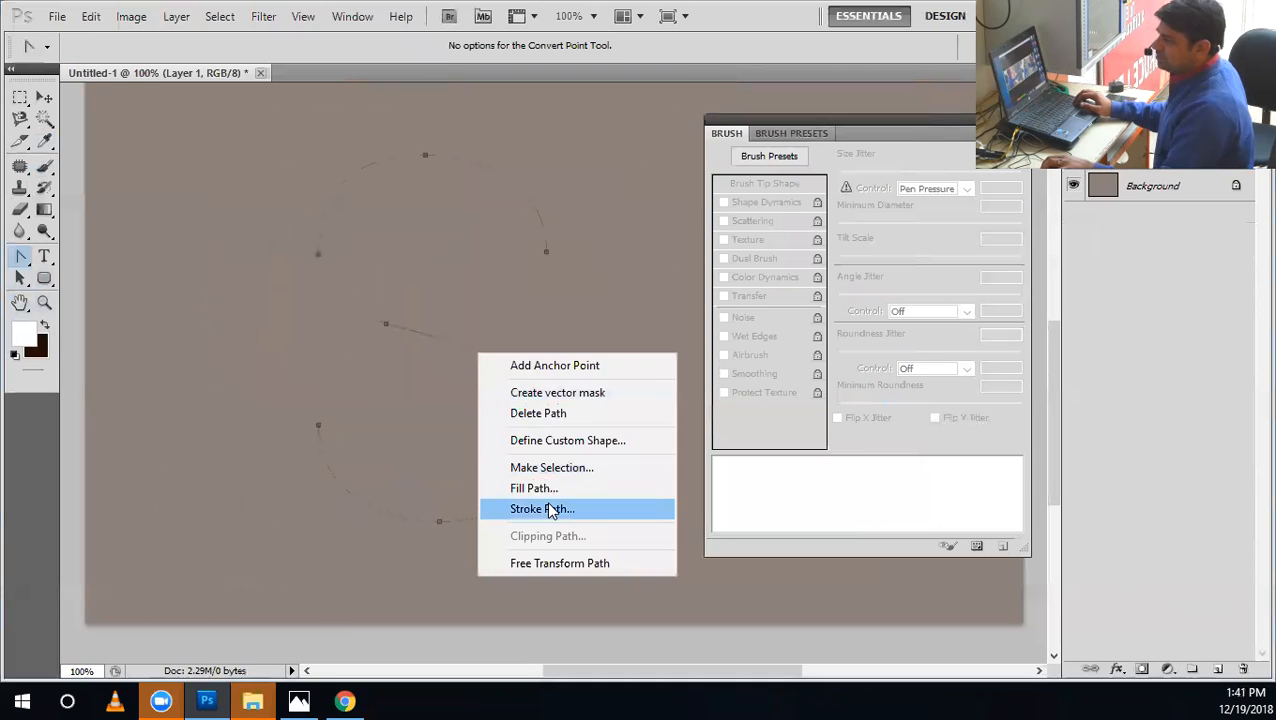
{"action": "left_click", "coordinate": [546, 502]}
{"action": "left_click", "coordinate": [750, 239]}
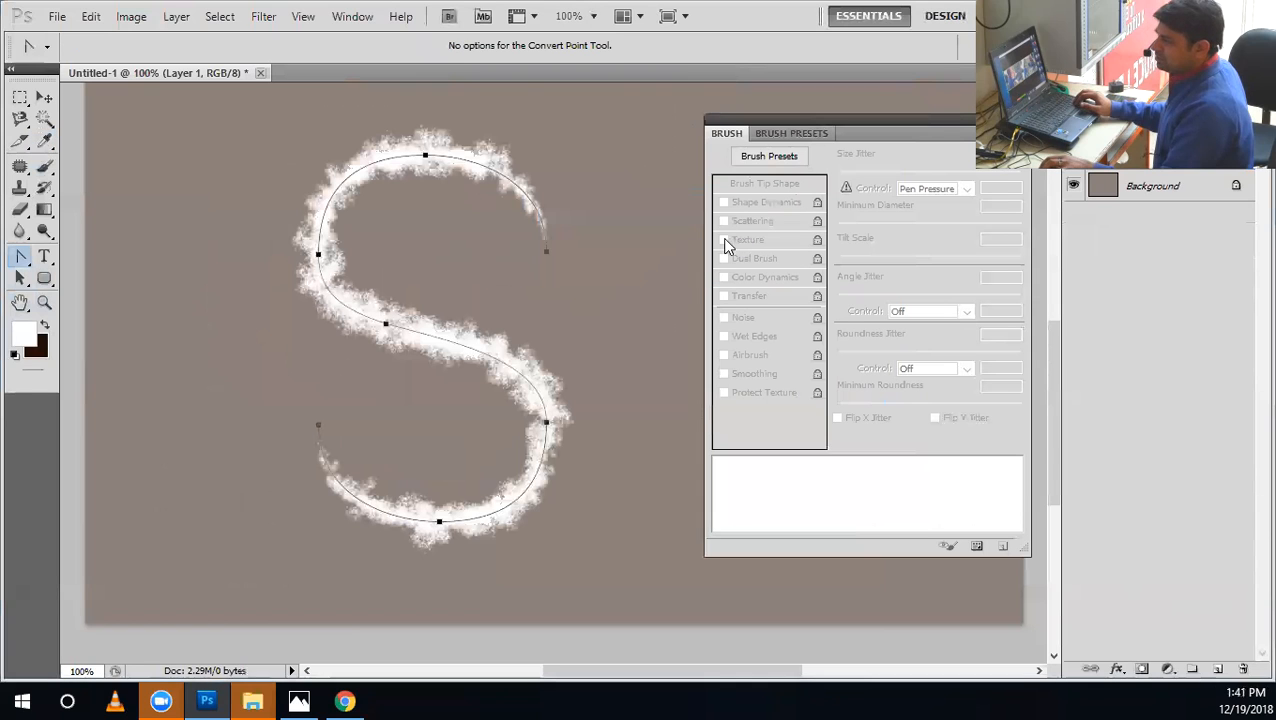
{"action": "key", "text": "ctrl+z"}
Restore the document history to the second Layer Style state and copy the painted layer's style.
{"action": "right_click", "coordinate": [493, 340]}
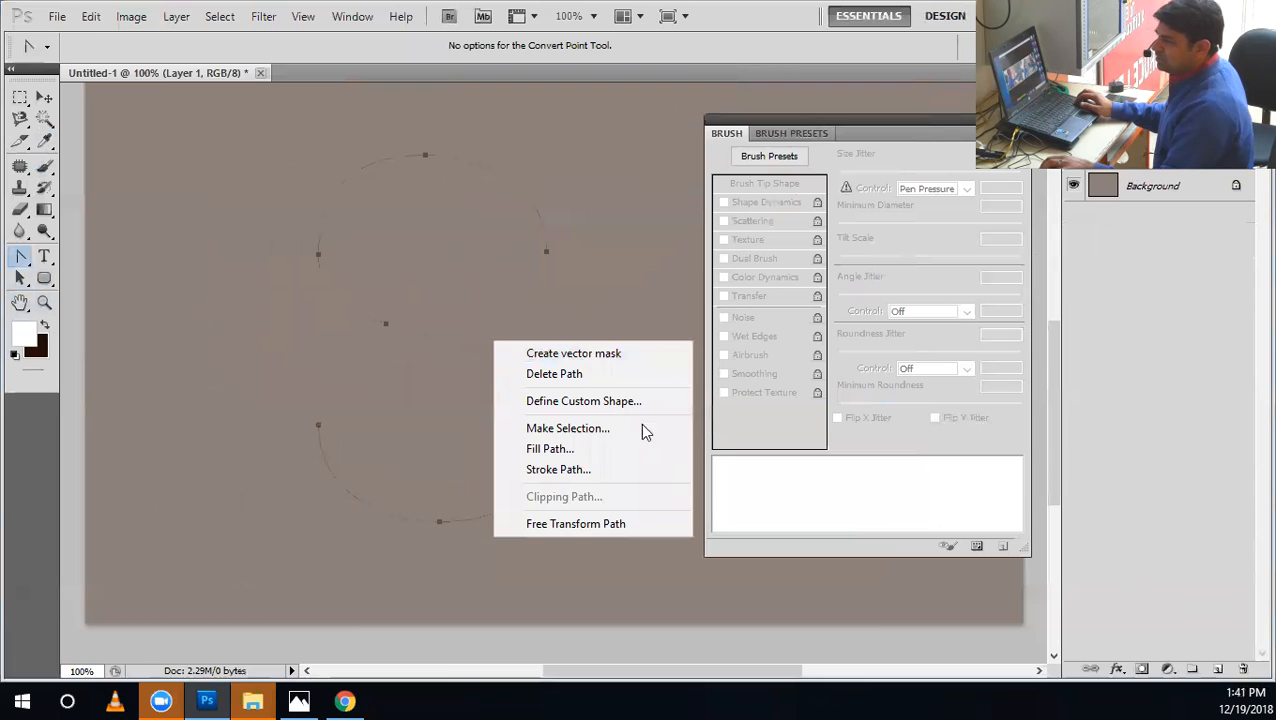
{"action": "left_click", "coordinate": [361, 14]}
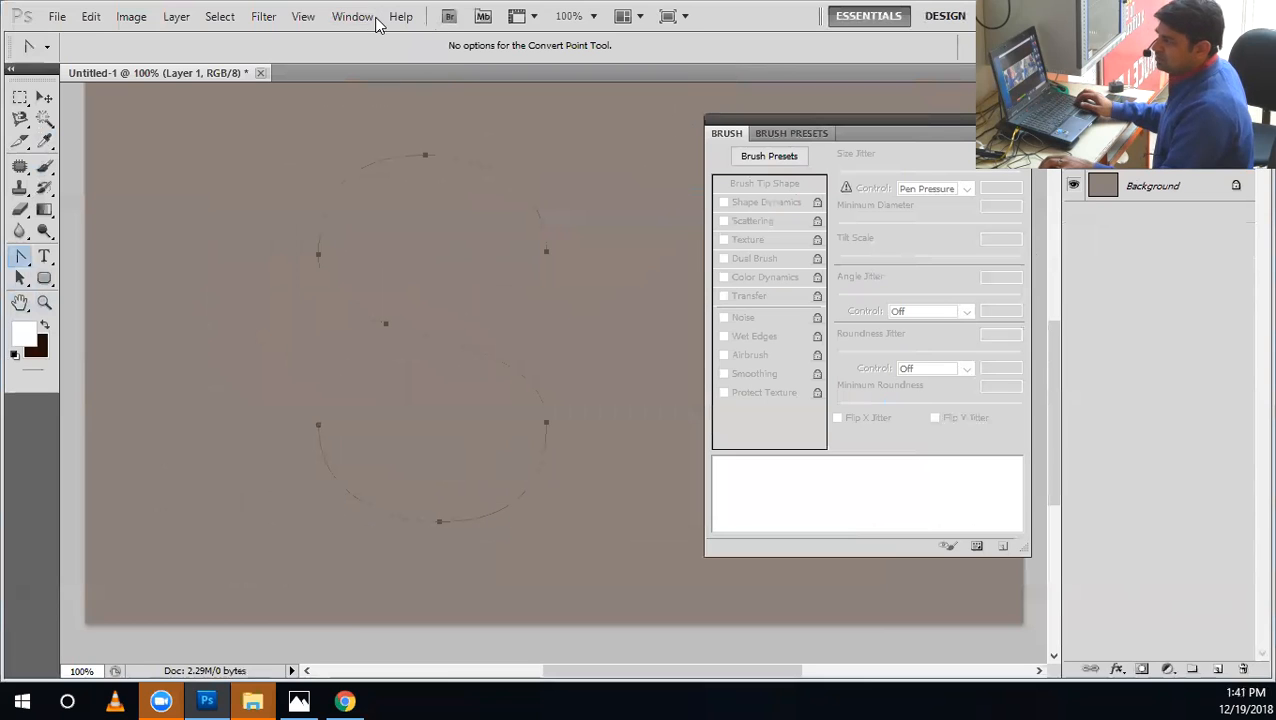
{"action": "left_click", "coordinate": [377, 22]}
{"action": "left_click", "coordinate": [380, 288]}
{"action": "left_click_drag", "start_coordinate": [666, 222], "coordinate": [745, 614]}
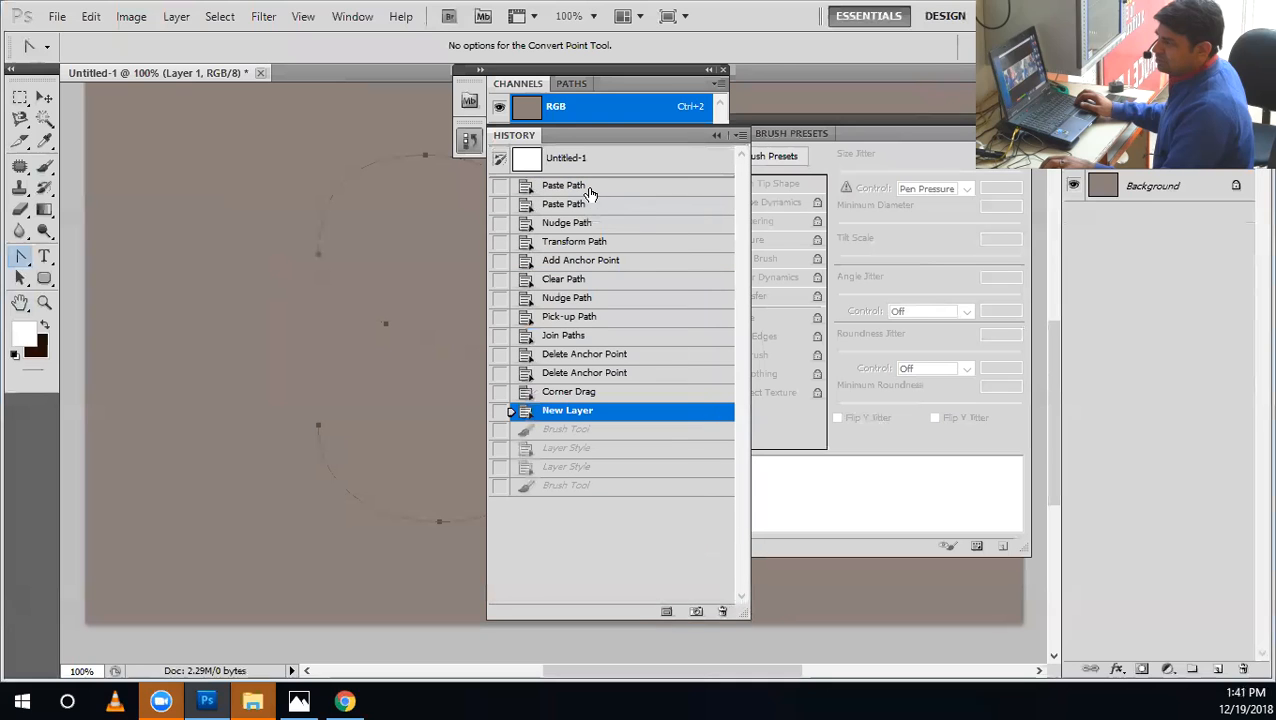
{"action": "left_click", "coordinate": [583, 472]}
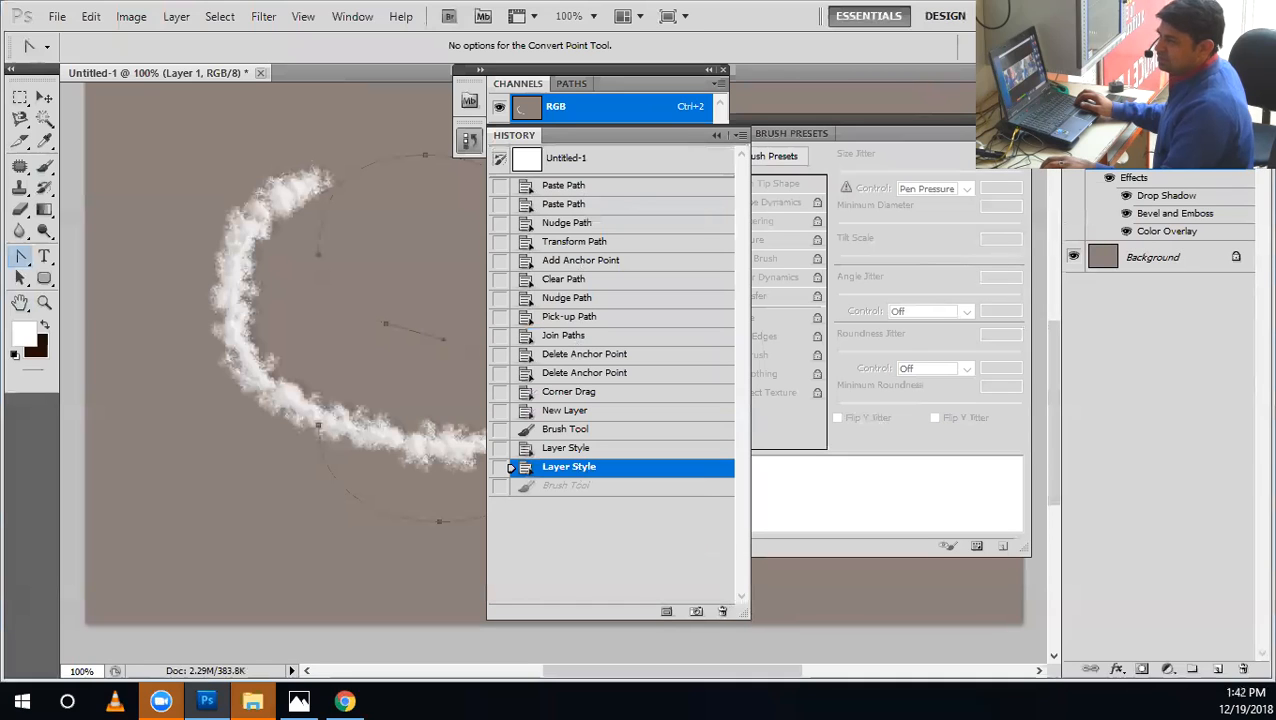
{"action": "right_click", "coordinate": [1070, 170]}
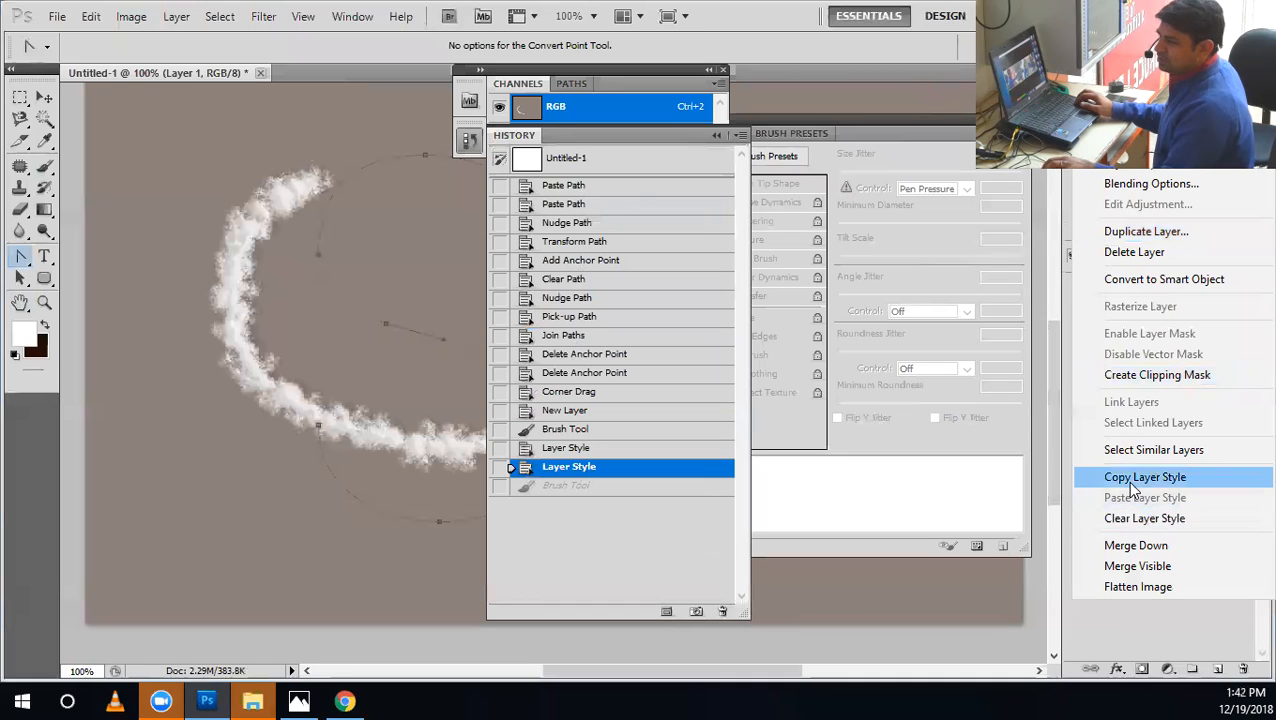
{"action": "left_click", "coordinate": [1132, 480]}
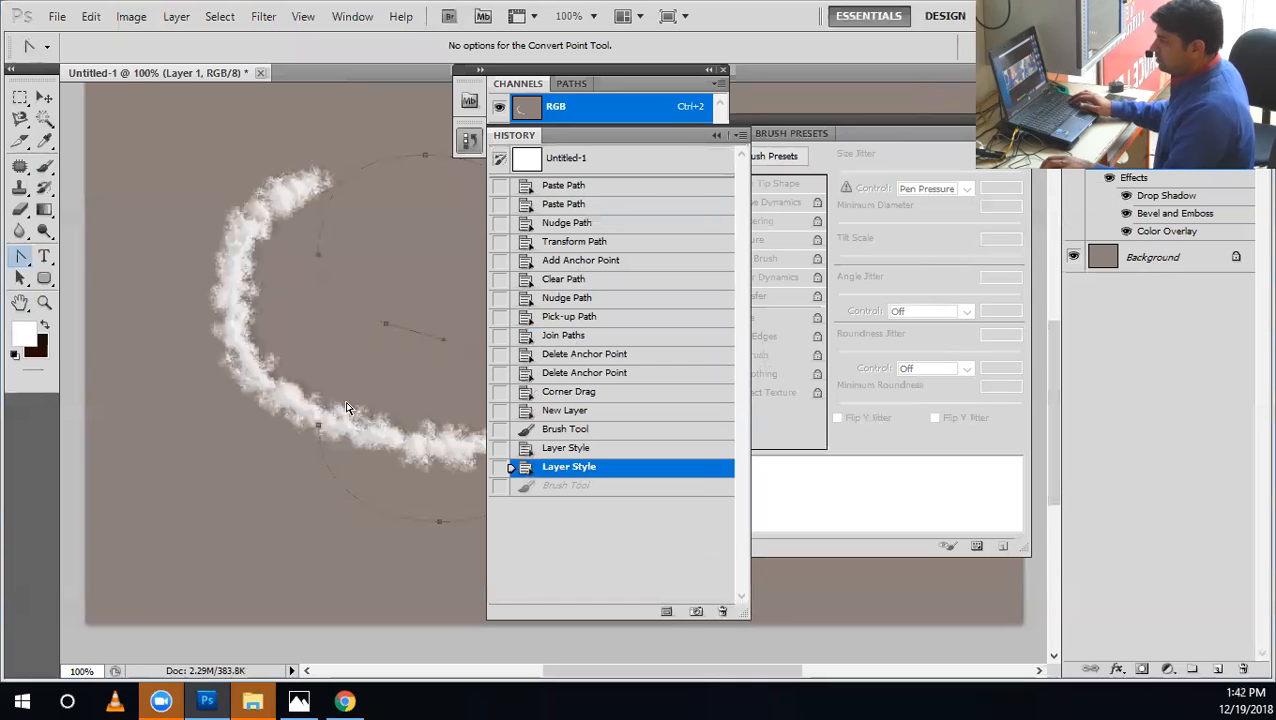
Select the whole canvas and try deleting its contents, close the History panel, and undo the deletion.
{"action": "key", "text": "ctrl+a"}
{"action": "key", "text": "Delete"}
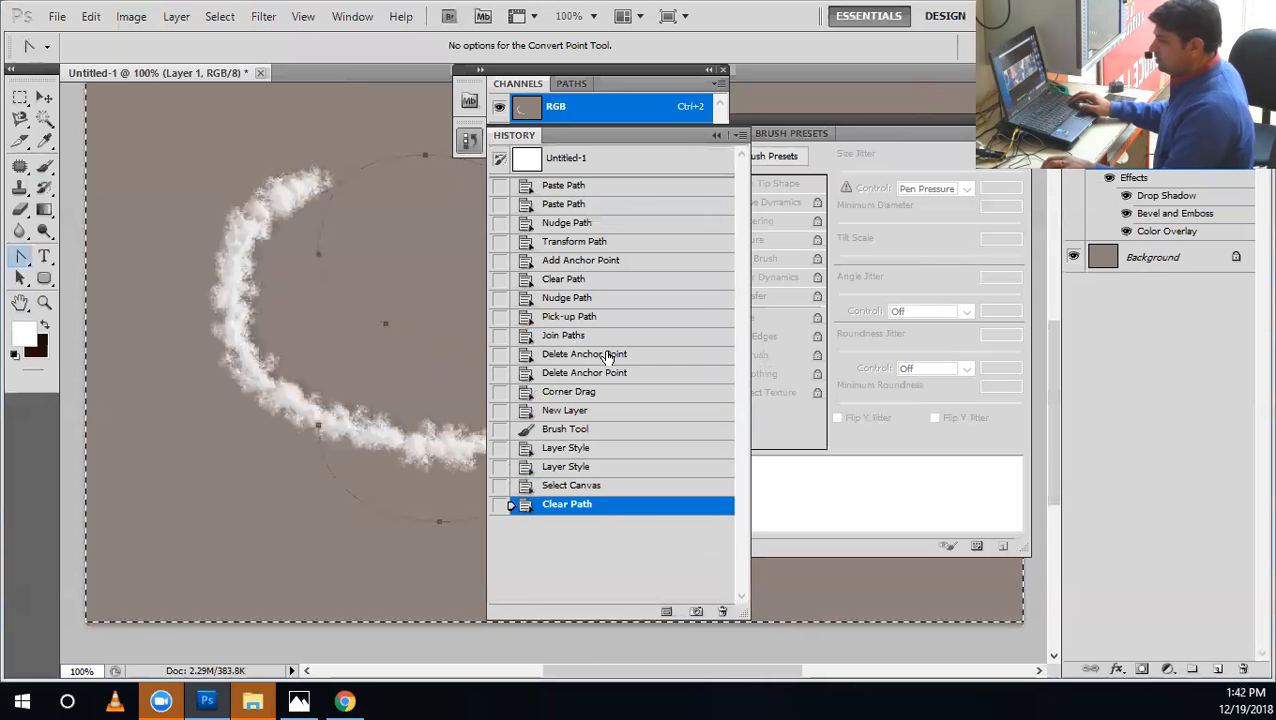
{"action": "left_click", "coordinate": [740, 135]}
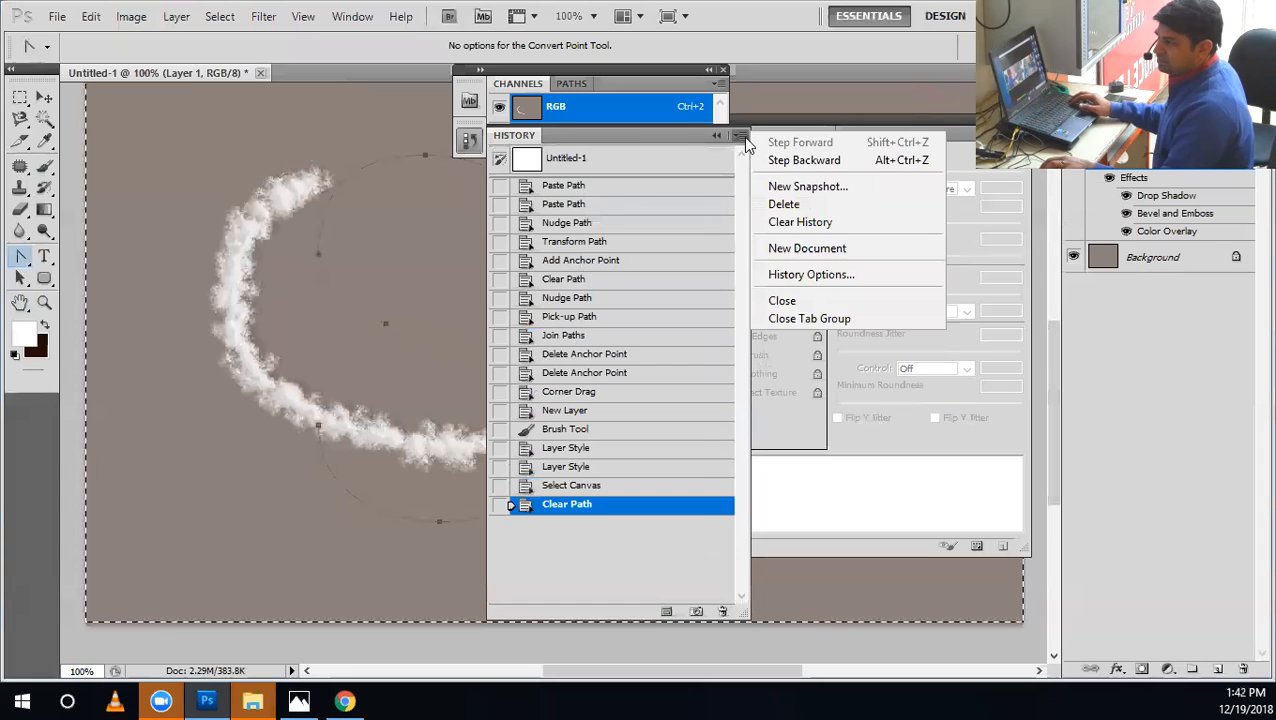
{"action": "left_click", "coordinate": [665, 138]}
{"action": "left_click", "coordinate": [722, 70]}
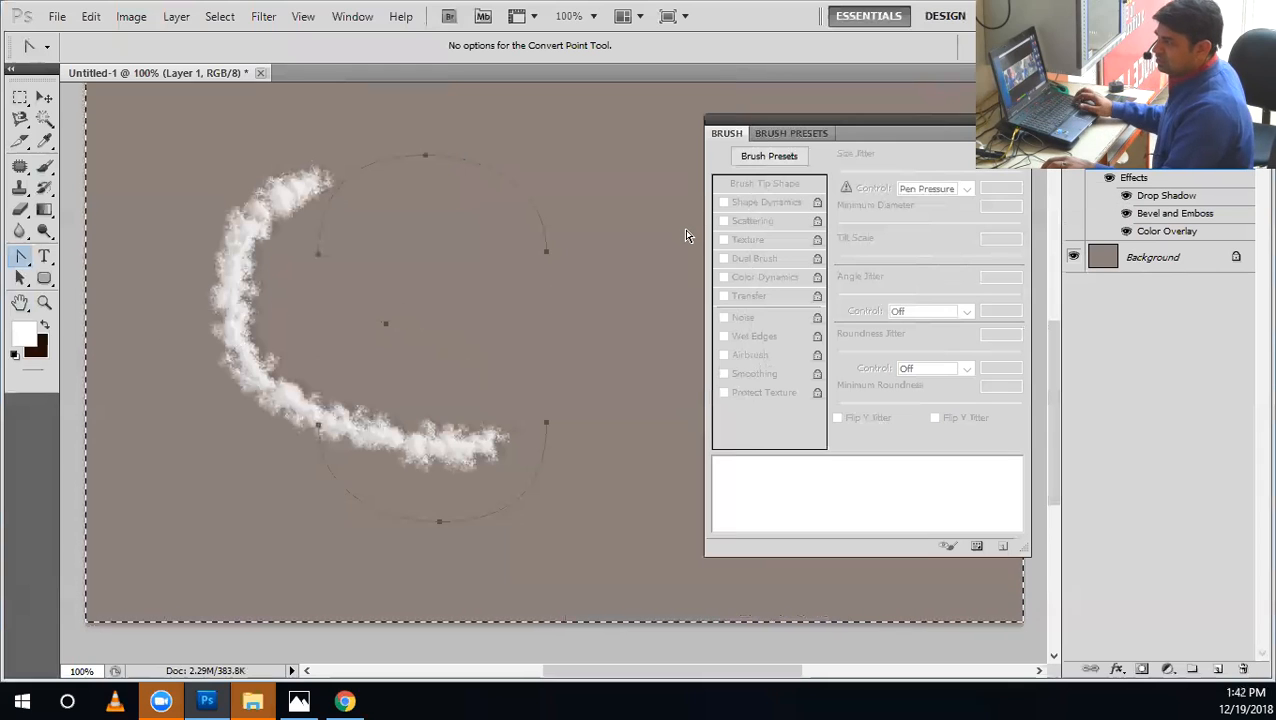
{"action": "key", "text": "ctrl+z"}
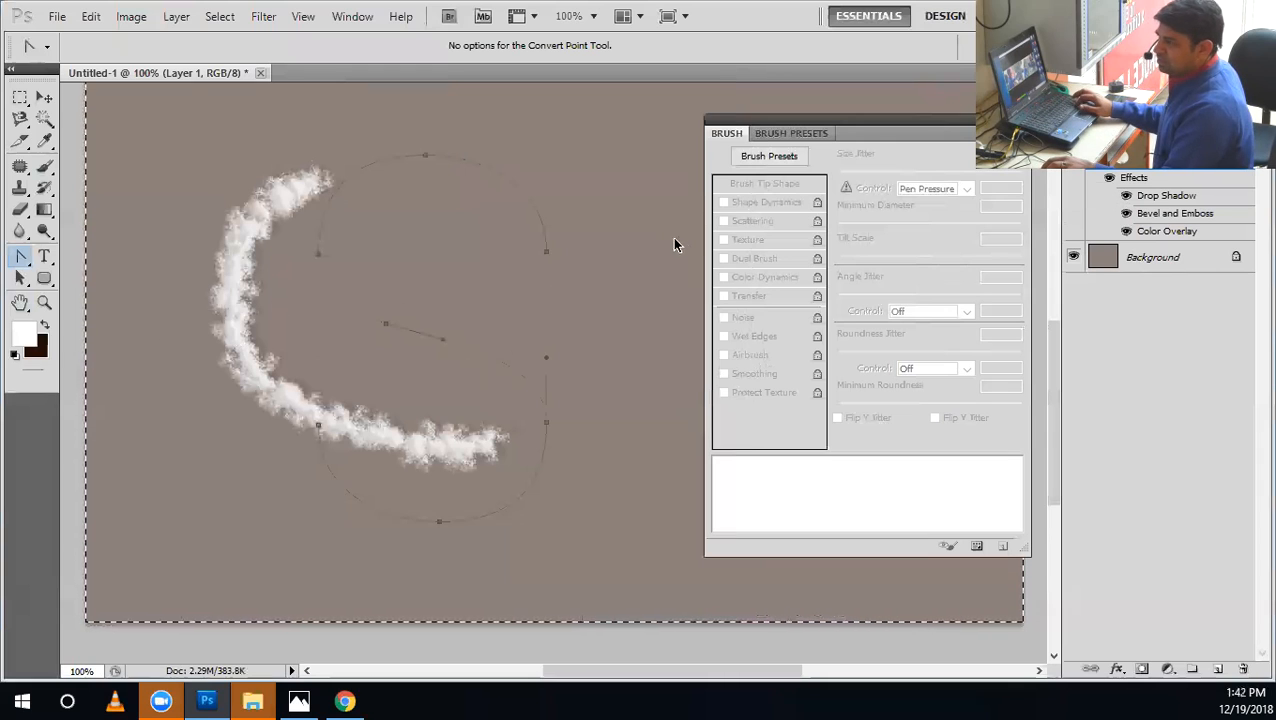
Draw a rectangular marquee selection around the painted white stroke, replacing the full-canvas selection.
{"action": "left_click", "coordinate": [20, 97]}
{"action": "left_click", "coordinate": [1128, 264]}
{"action": "left_click", "coordinate": [1074, 150]}
{"action": "left_click", "coordinate": [1074, 150]}
{"action": "left_click", "coordinate": [1150, 150]}
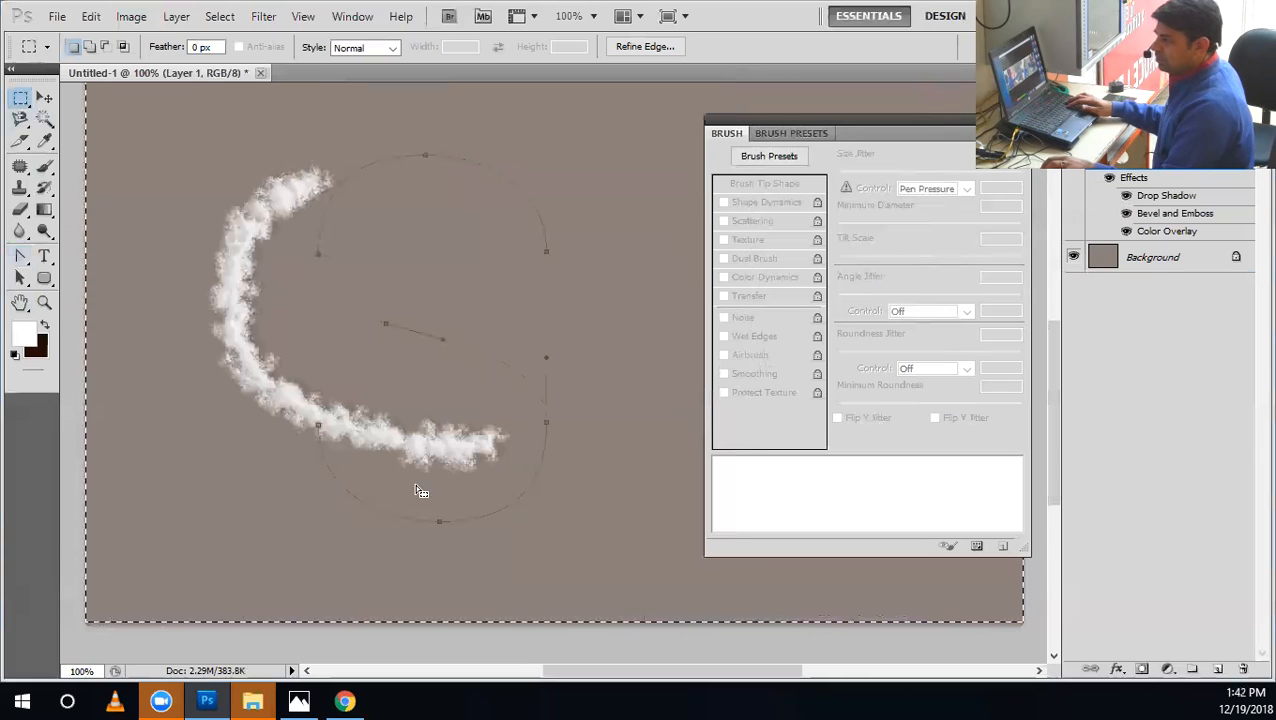
{"action": "left_click", "coordinate": [148, 508]}
{"action": "left_click_drag", "start_coordinate": [551, 146], "coordinate": [553, 132]}
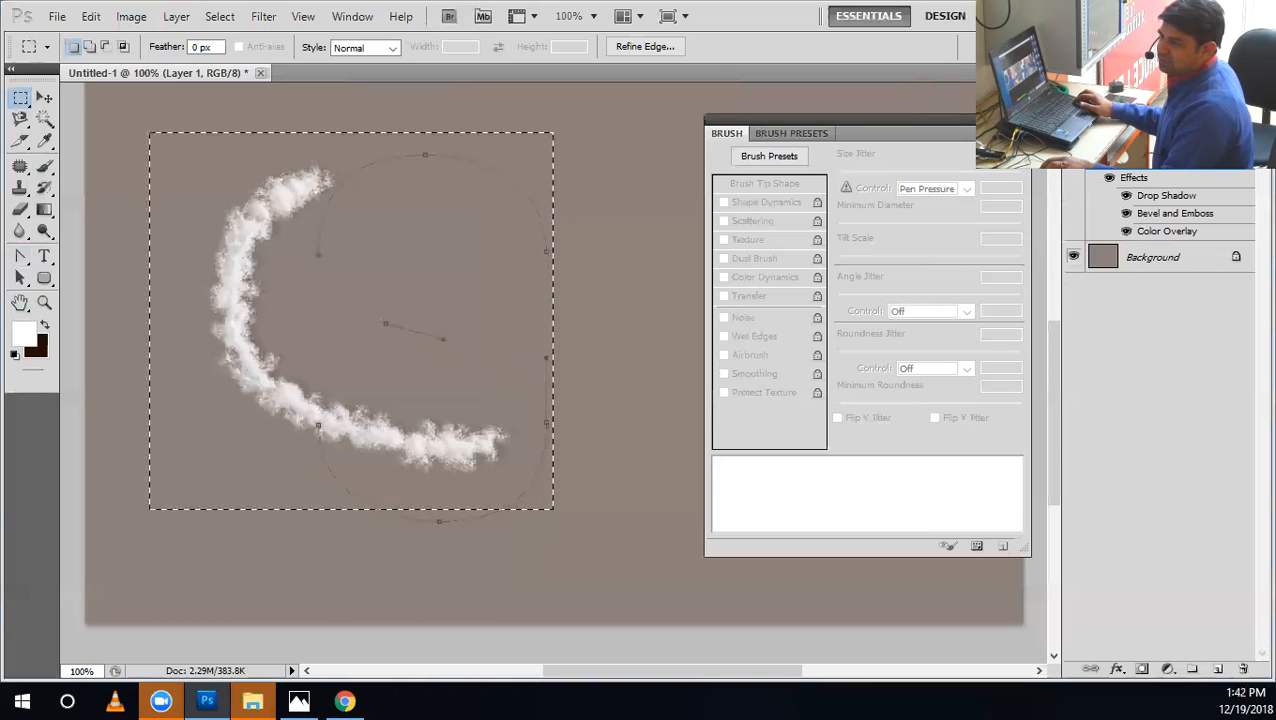
{"action": "left_click", "coordinate": [1073, 152]}
{"action": "left_click", "coordinate": [1073, 152]}
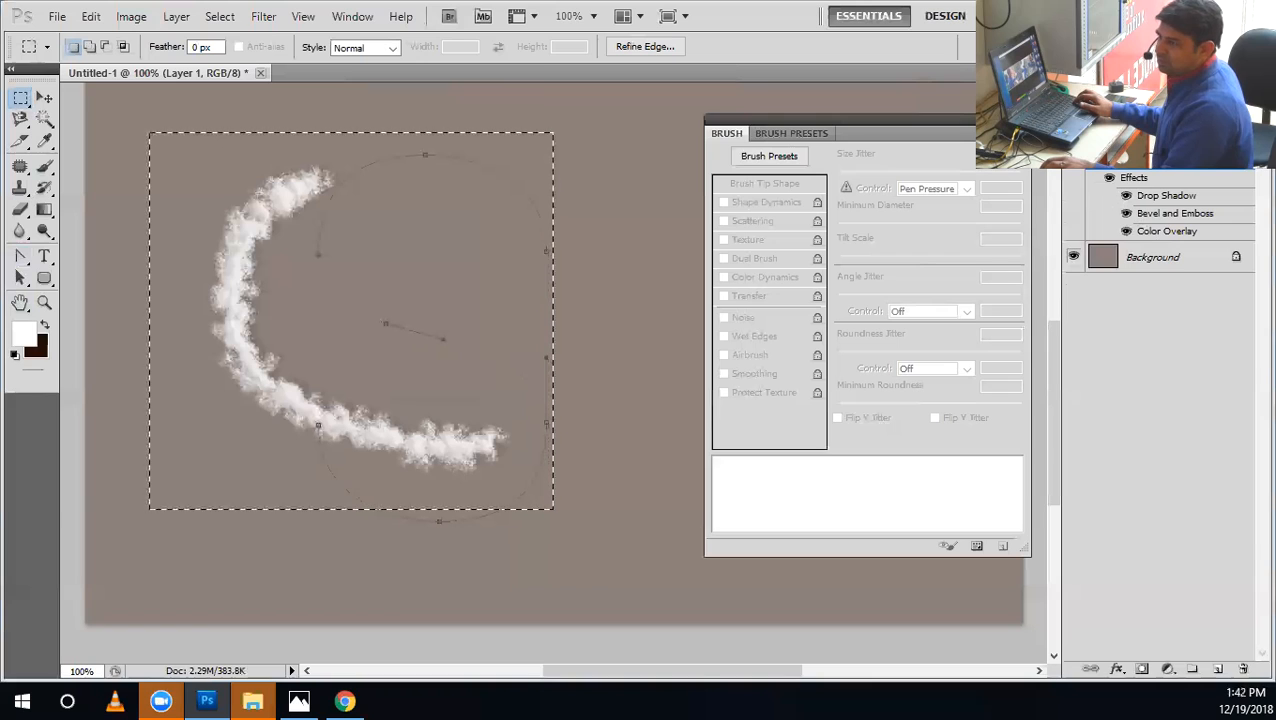
Replace the painted layer with a new empty layer that carries its copied layer style.
{"action": "right_click", "coordinate": [1155, 157]}
{"action": "left_click", "coordinate": [1150, 489]}
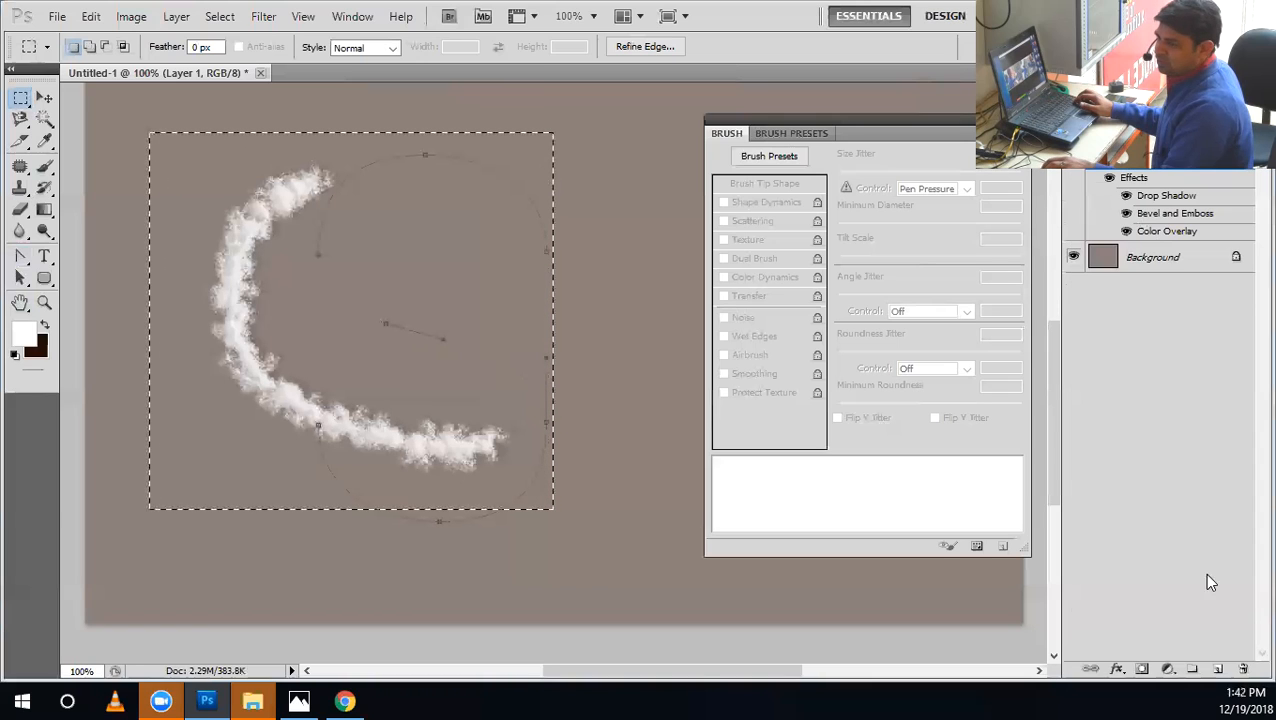
{"action": "left_click", "coordinate": [1218, 670]}
{"action": "mouse_move", "coordinate": [1179, 192]}
{"action": "left_mouse_down"}
{"action": "mouse_move", "coordinate": [1237, 695]}
{"action": "mouse_move", "coordinate": [1243, 668]}
{"action": "left_mouse_up"}
{"action": "right_click", "coordinate": [1160, 162]}
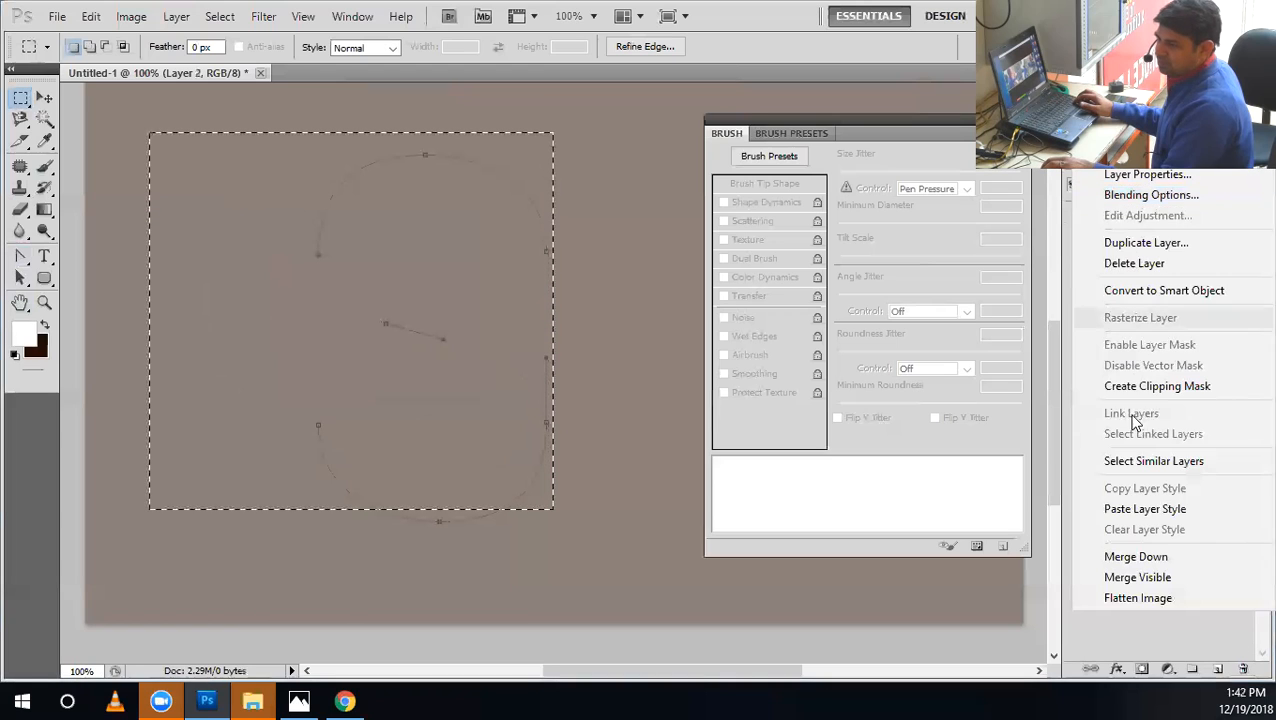
{"action": "left_click", "coordinate": [1140, 514]}
Clear the selection, stroke the S path on the new layer with the Brush, and hide the path.
{"action": "left_click", "coordinate": [112, 287]}
{"action": "left_click", "coordinate": [20, 258]}
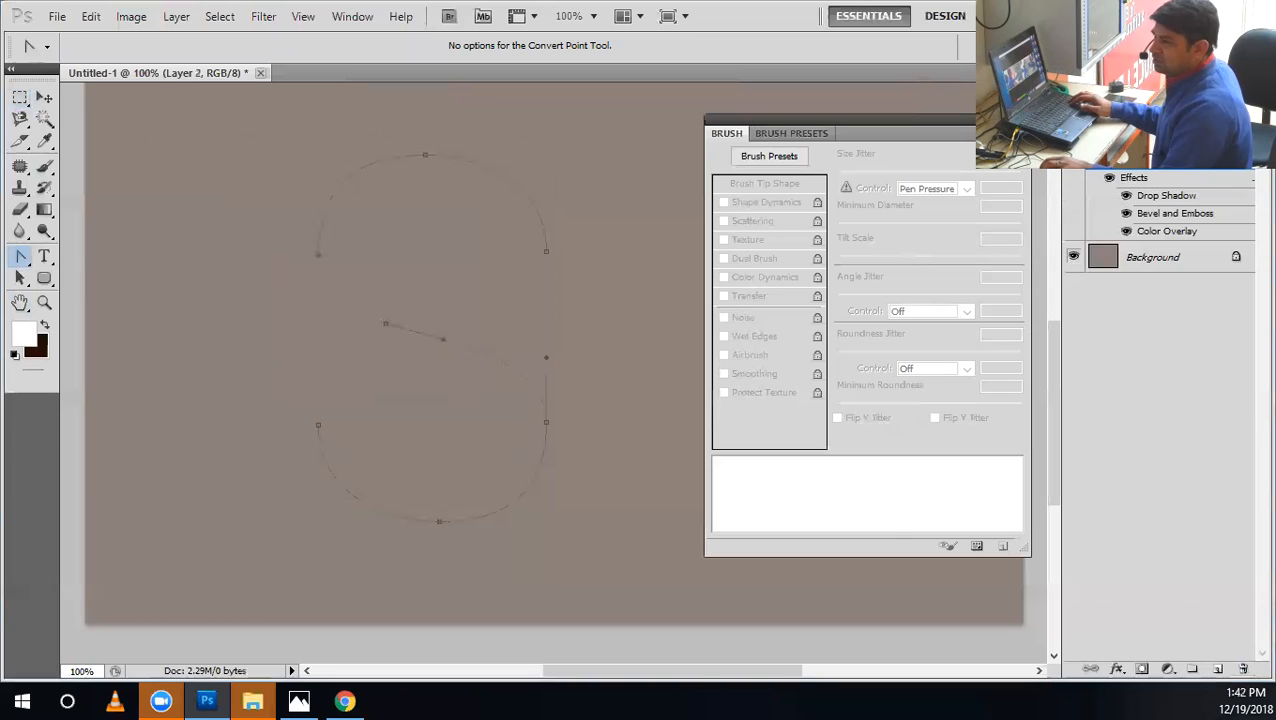
{"action": "scroll", "coordinate": [400, 400], "scroll_direction": "up", "scroll_amount": 1}
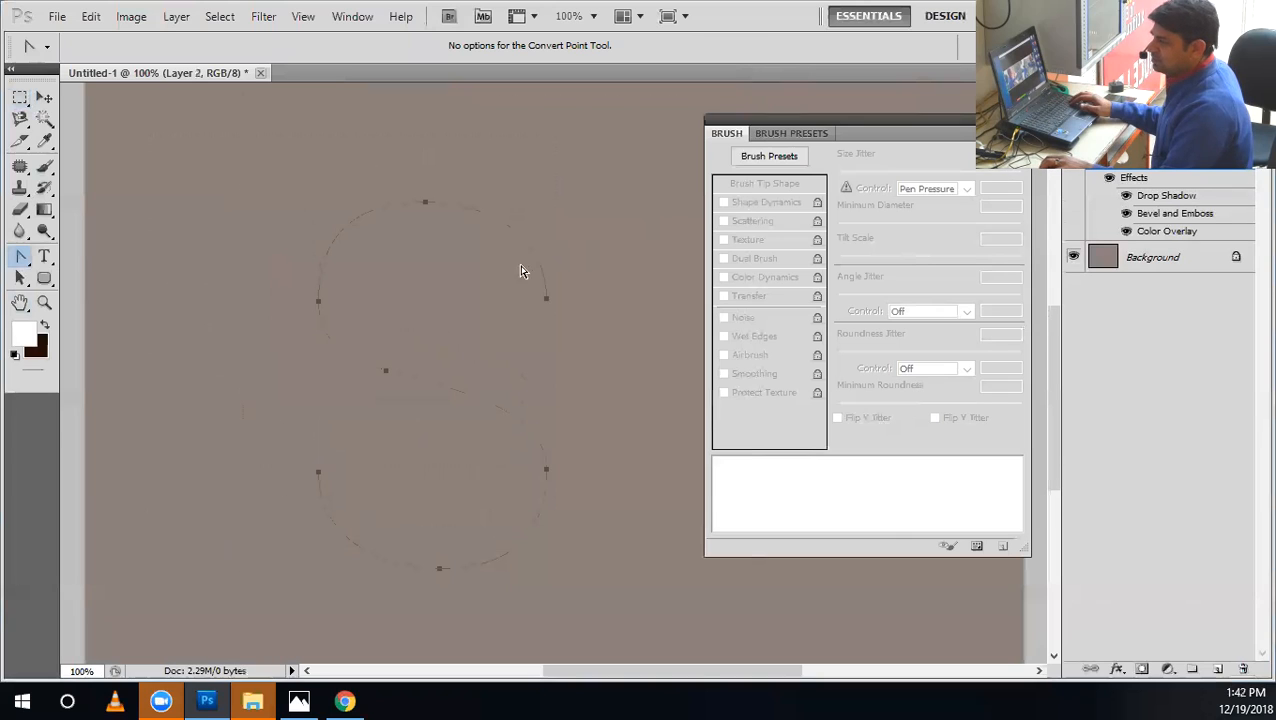
{"action": "right_click", "coordinate": [517, 272]}
{"action": "left_click", "coordinate": [580, 401]}
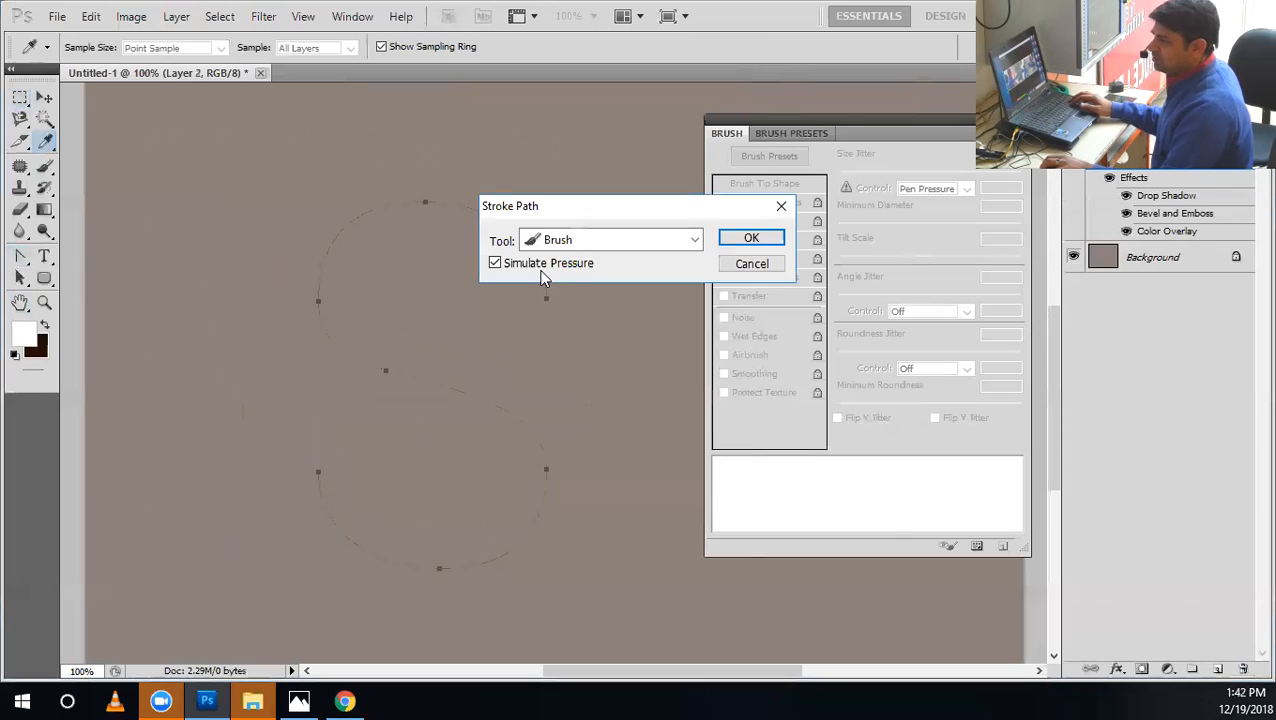
{"action": "left_click", "coordinate": [734, 244]}
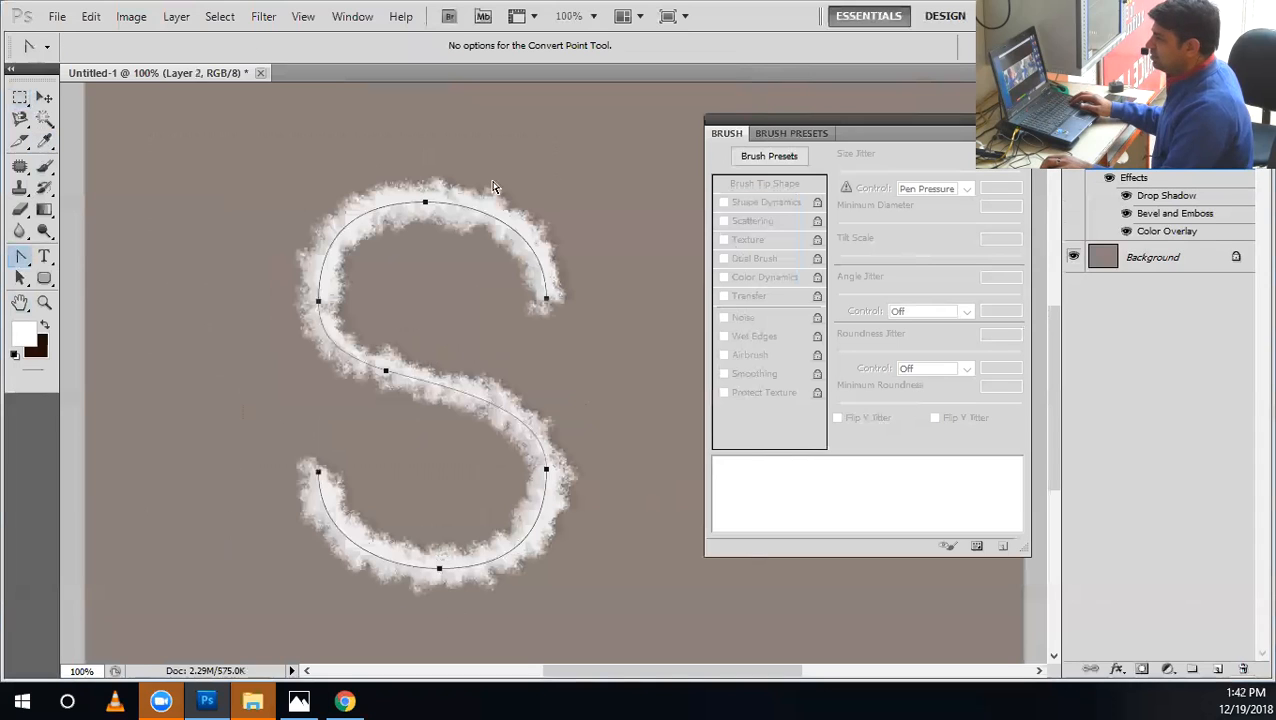
{"action": "key", "text": "v"}
{"action": "key", "text": "Return"}
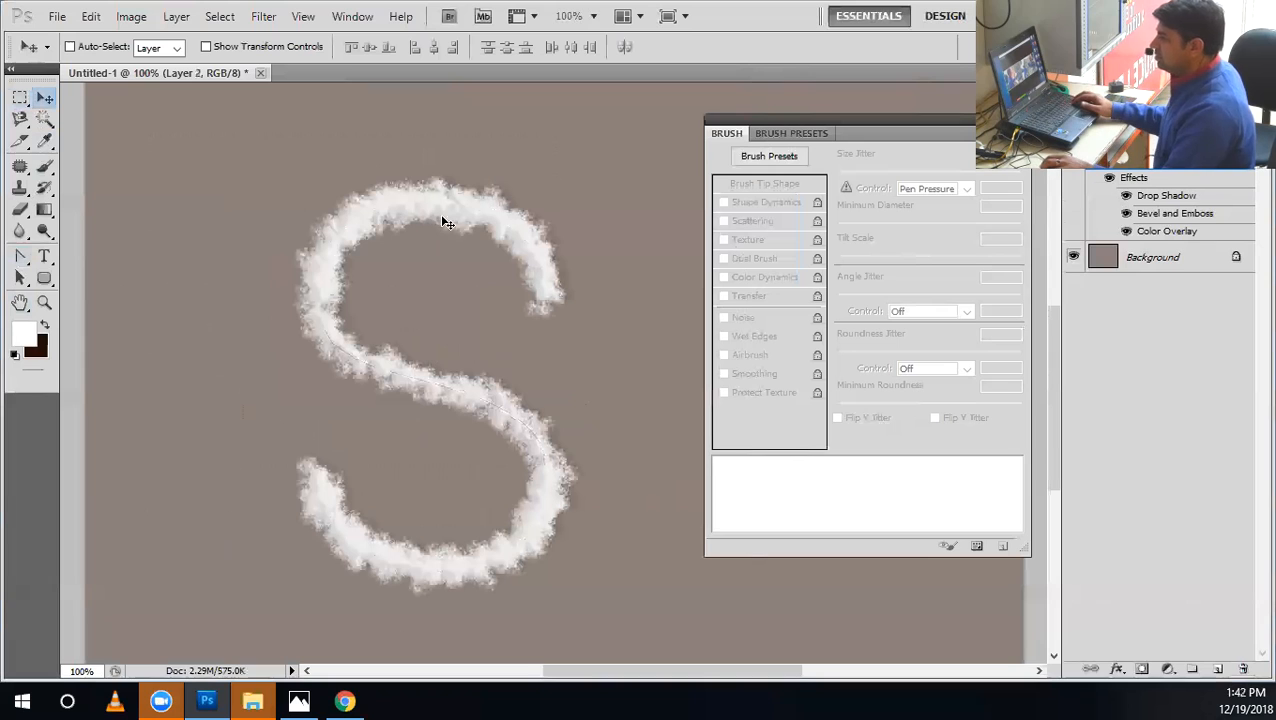
Try moving the flour-textured S up towards the canvas corner, and undo the move.
{"action": "left_click_drag", "start_coordinate": [485, 441], "coordinate": [436, 399]}
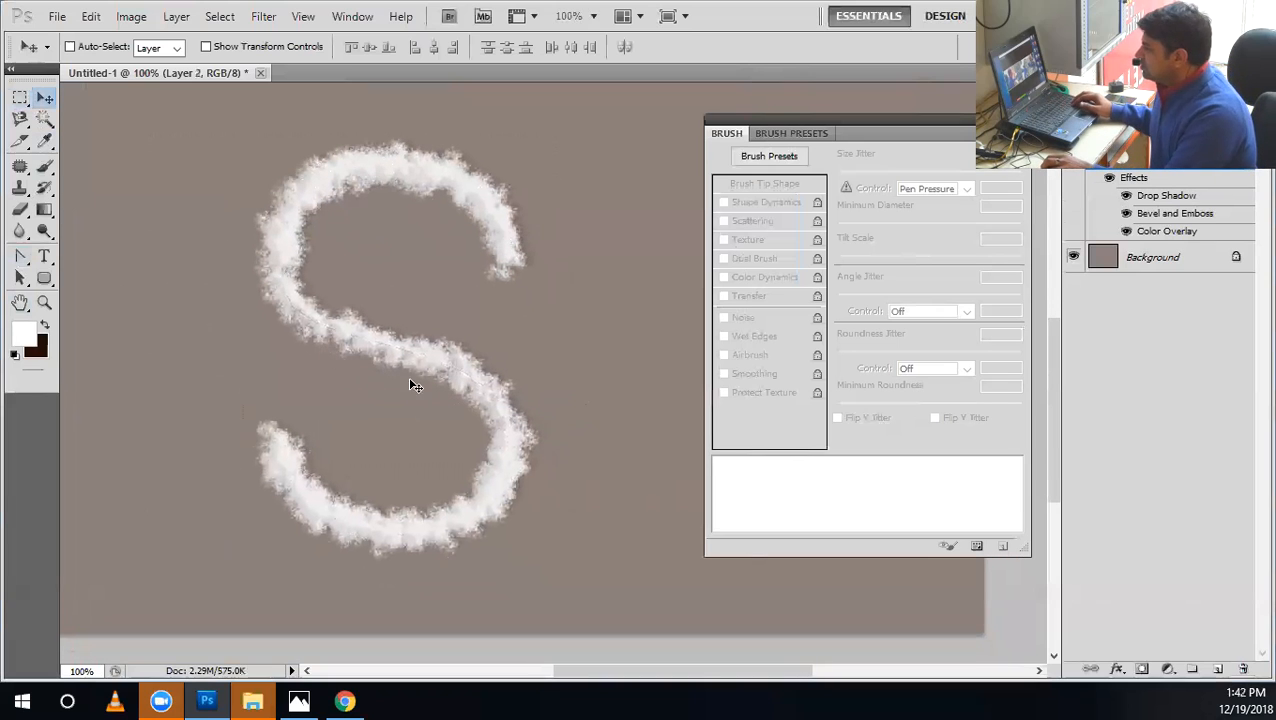
{"action": "left_click_drag", "start_coordinate": [471, 392], "coordinate": [352, 340]}
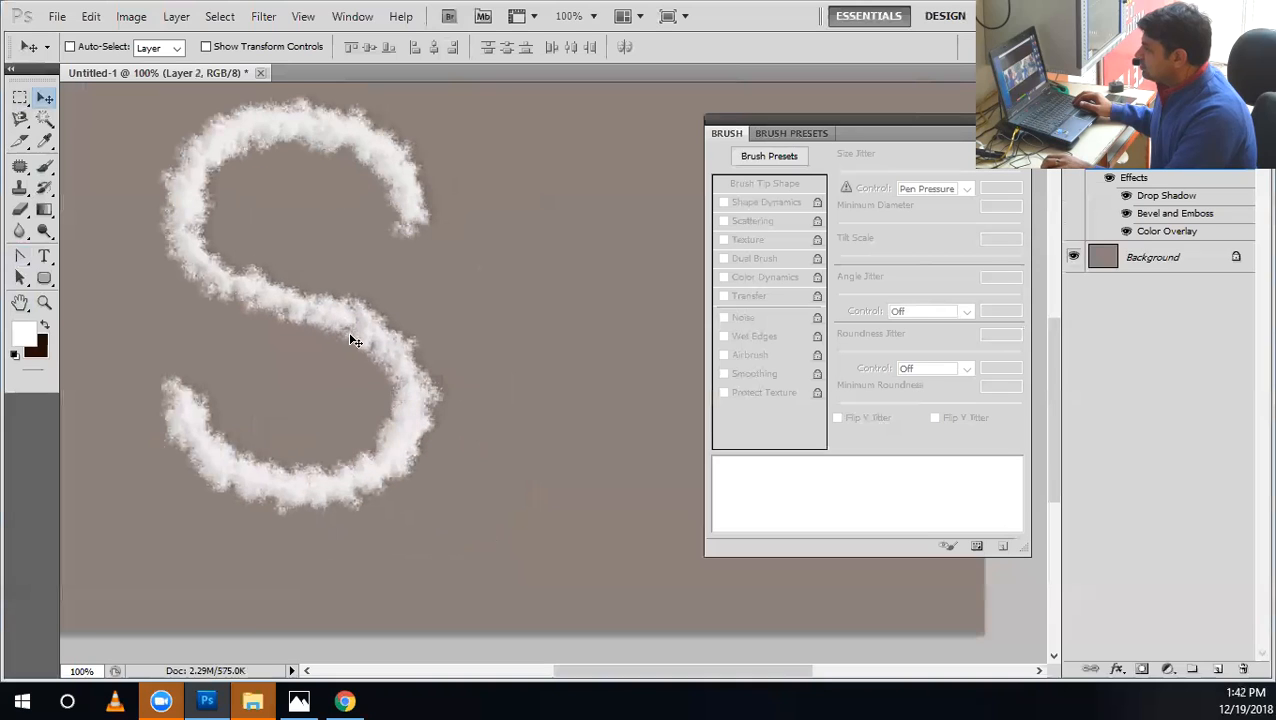
{"action": "key", "text": "ctrl+z"}
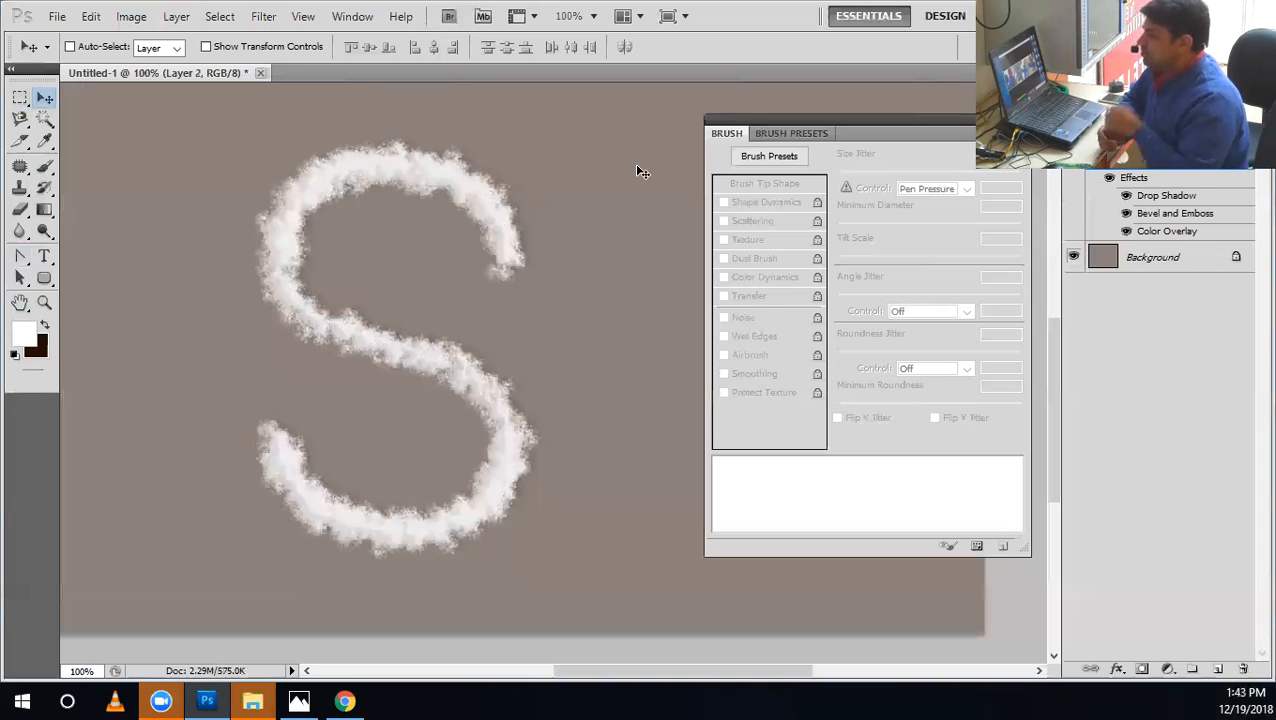
Add a text layer with the letter "s" beside the flour S and set its size to 72 pt.
{"action": "left_click", "coordinate": [45, 256]}
{"action": "left_click", "coordinate": [155, 294]}
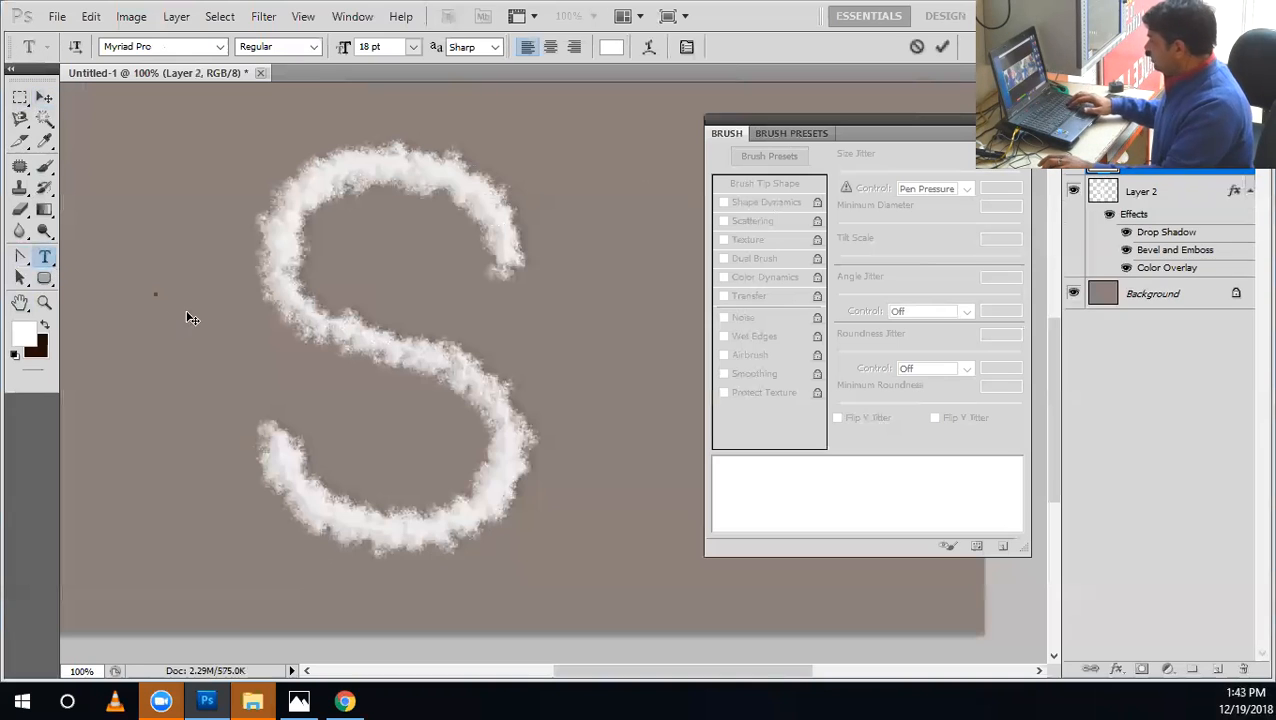
{"action": "type", "text": "s"}
{"action": "key", "text": "ctrl+a"}
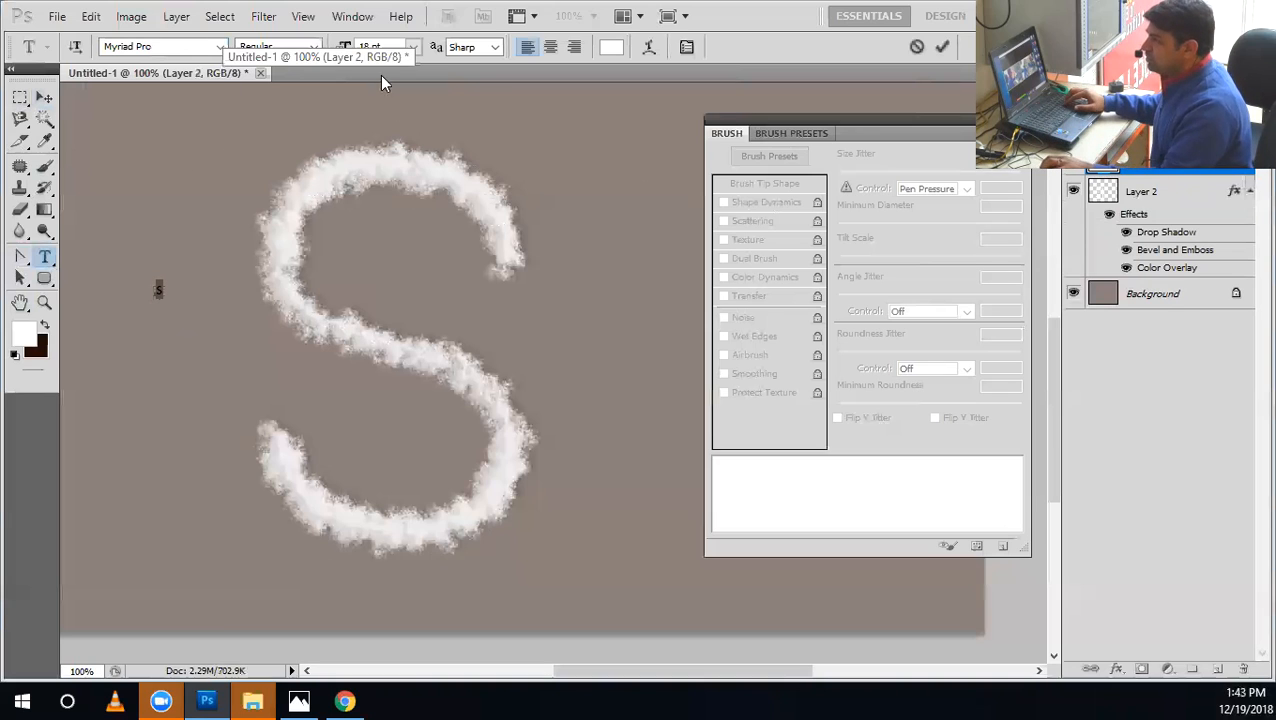
{"action": "left_click", "coordinate": [412, 46]}
{"action": "left_click", "coordinate": [441, 363]}
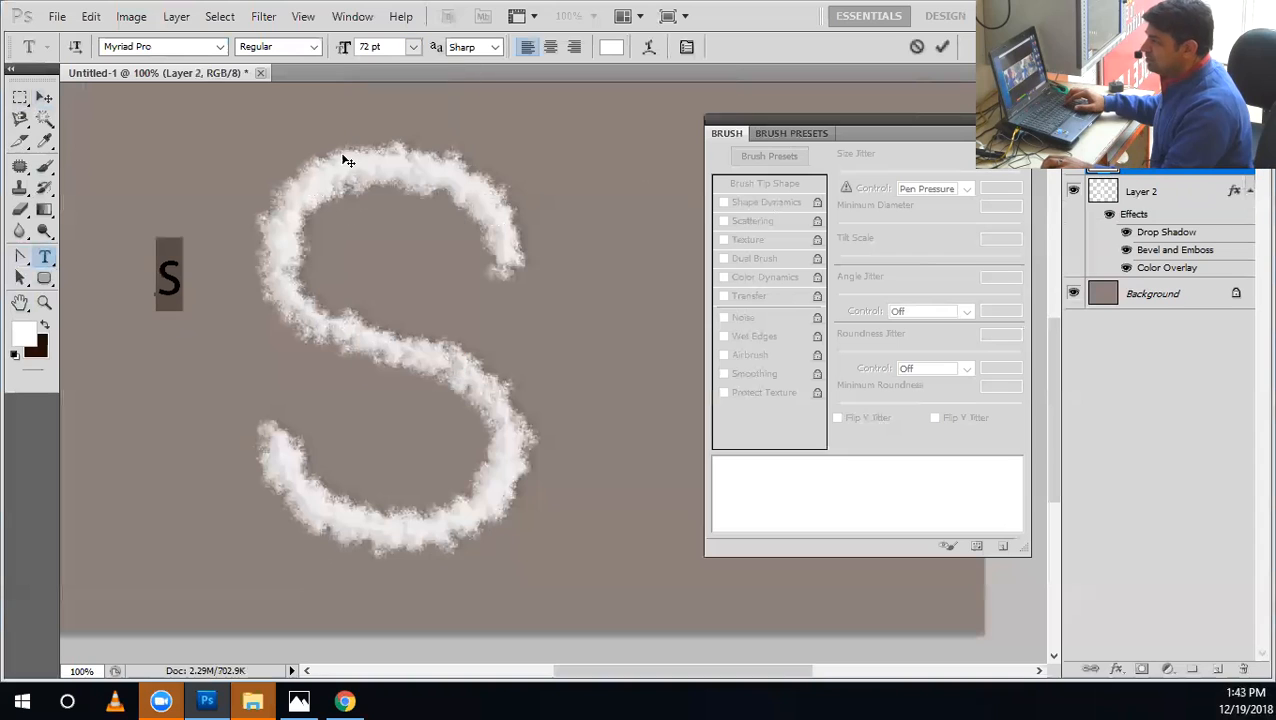
Scale the letter "s" up to about 672 pt and shift it slightly towards the flour S.
{"action": "left_click", "coordinate": [385, 44]}
{"action": "left_click", "coordinate": [43, 98]}
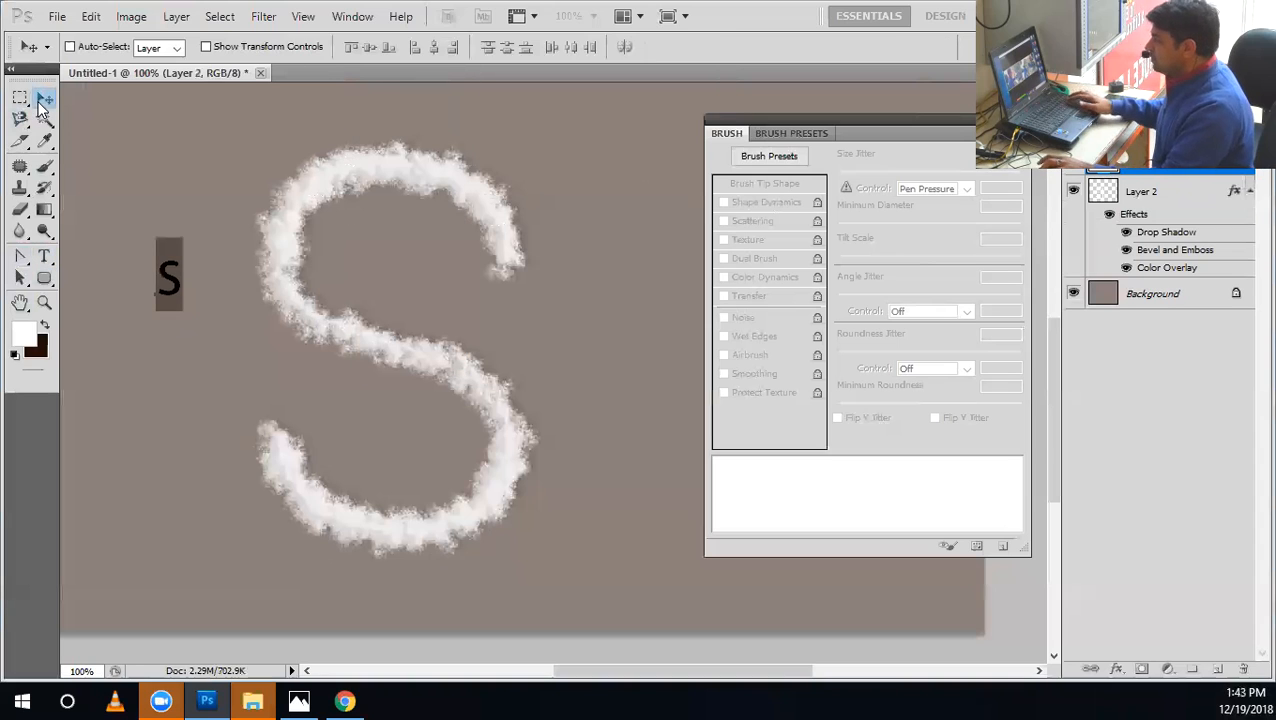
{"action": "key", "text": "ctrl+t"}
{"action": "left_click_drag", "start_coordinate": [185, 316], "coordinate": [293, 615]}
{"action": "key", "text": "Return"}
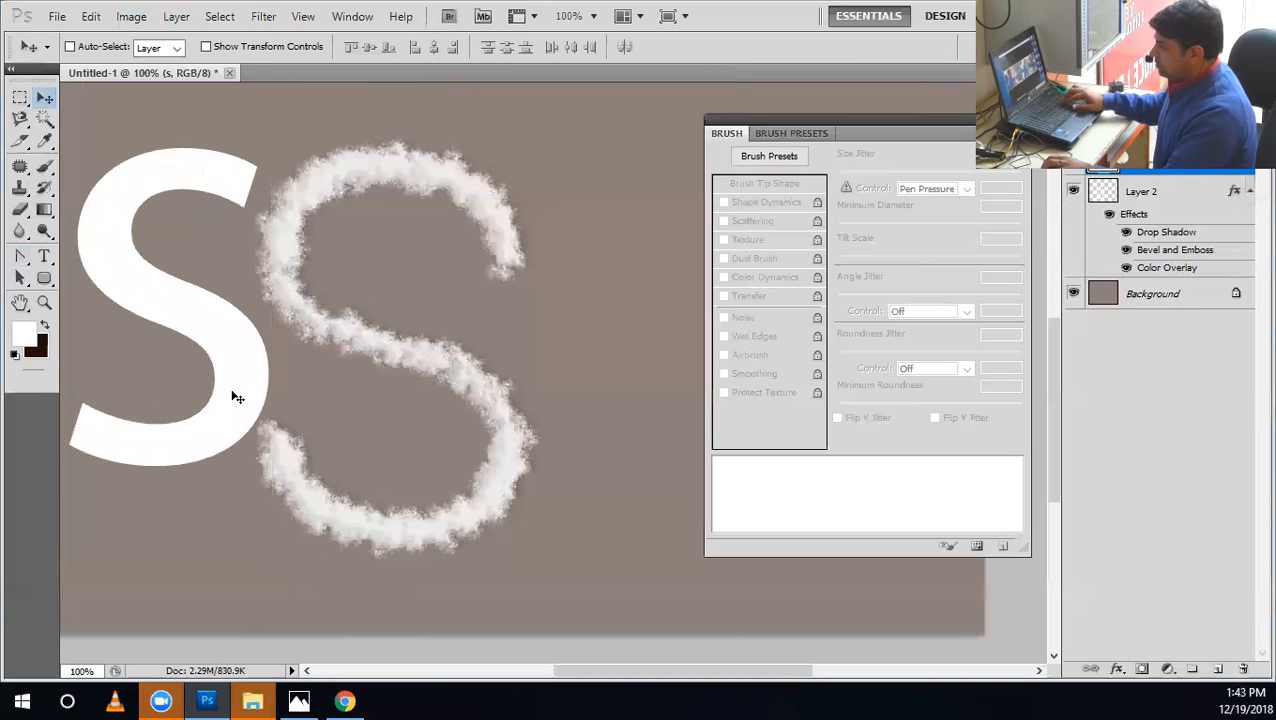
{"action": "left_click_drag", "start_coordinate": [236, 394], "coordinate": [274, 402]}
Select the large letter for editing and try the fonts Letter Gothic Std and Swis721 LtEx BT on it.
{"action": "key", "text": "t"}
{"action": "left_click", "coordinate": [274, 402]}
{"action": "key", "text": "ctrl+a"}
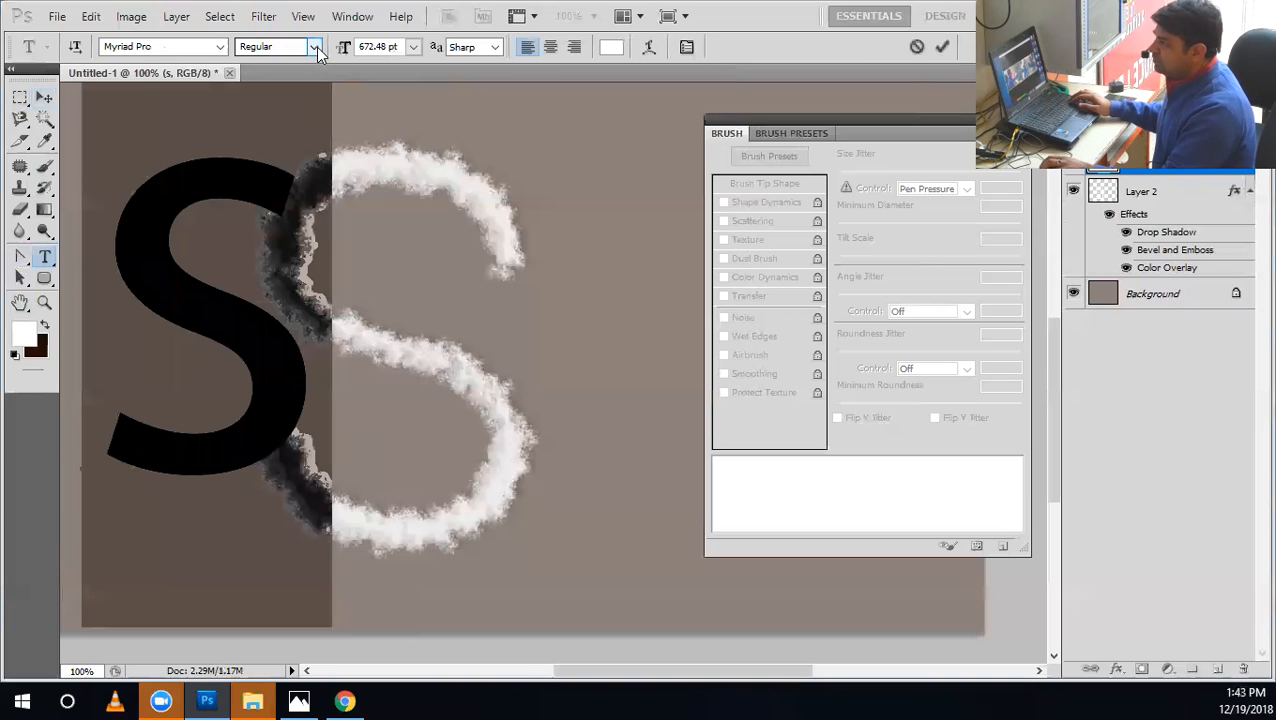
{"action": "left_click", "coordinate": [315, 47]}
{"action": "left_click", "coordinate": [206, 48]}
{"action": "type", "text": "Letter Gothic Std"}
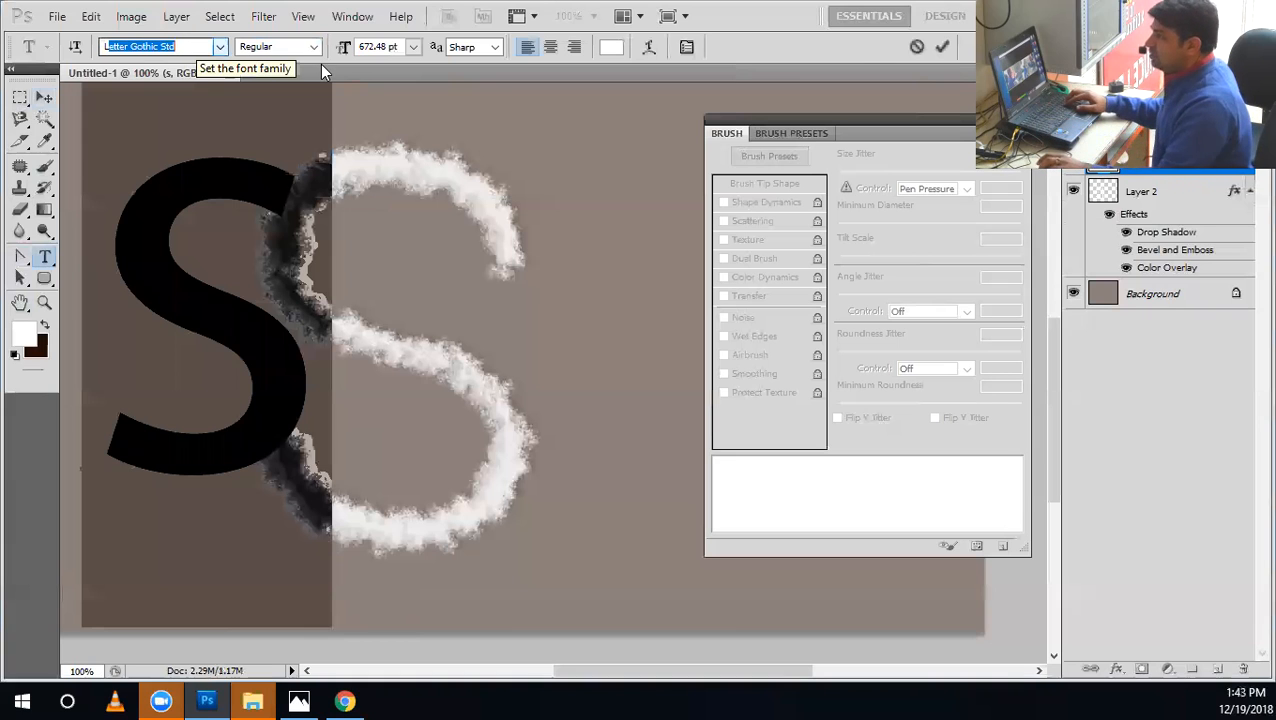
{"action": "left_click", "coordinate": [220, 47]}
{"action": "scroll", "coordinate": [369, 344], "scroll_direction": "down", "scroll_amount": 4}
{"action": "left_click_drag", "start_coordinate": [386, 570], "coordinate": [362, 447]}
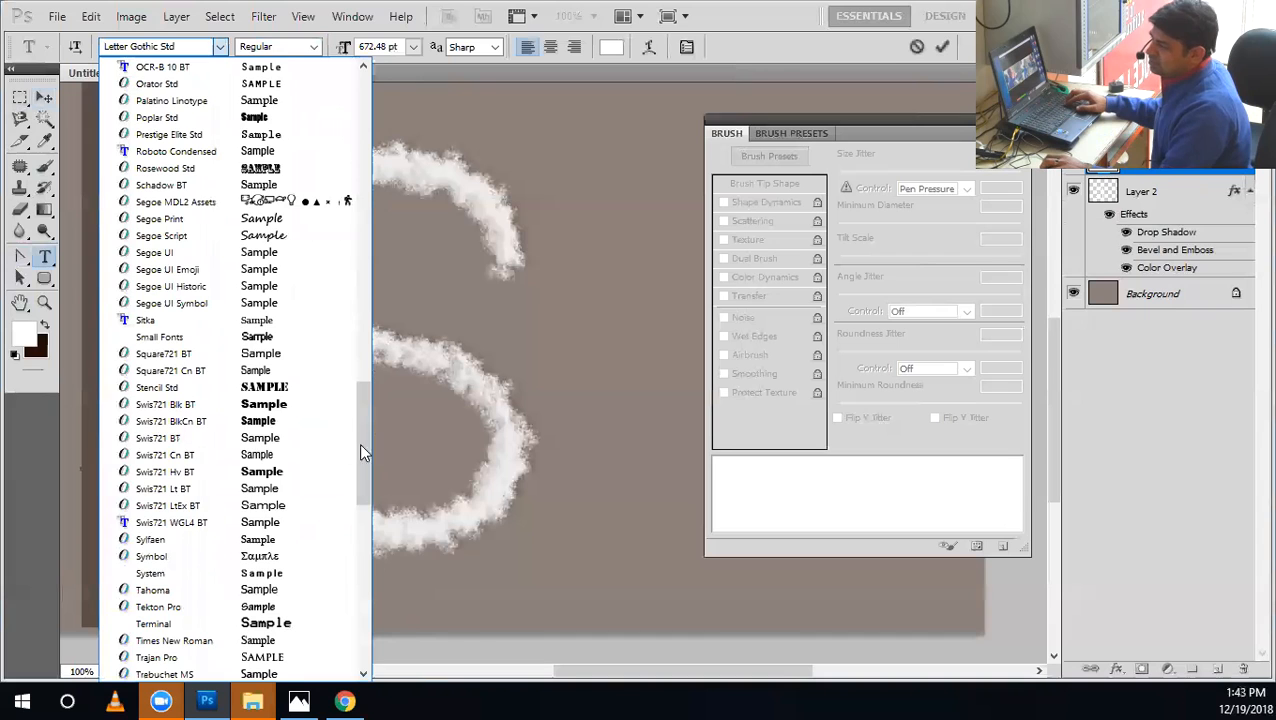
{"action": "left_click", "coordinate": [310, 506]}
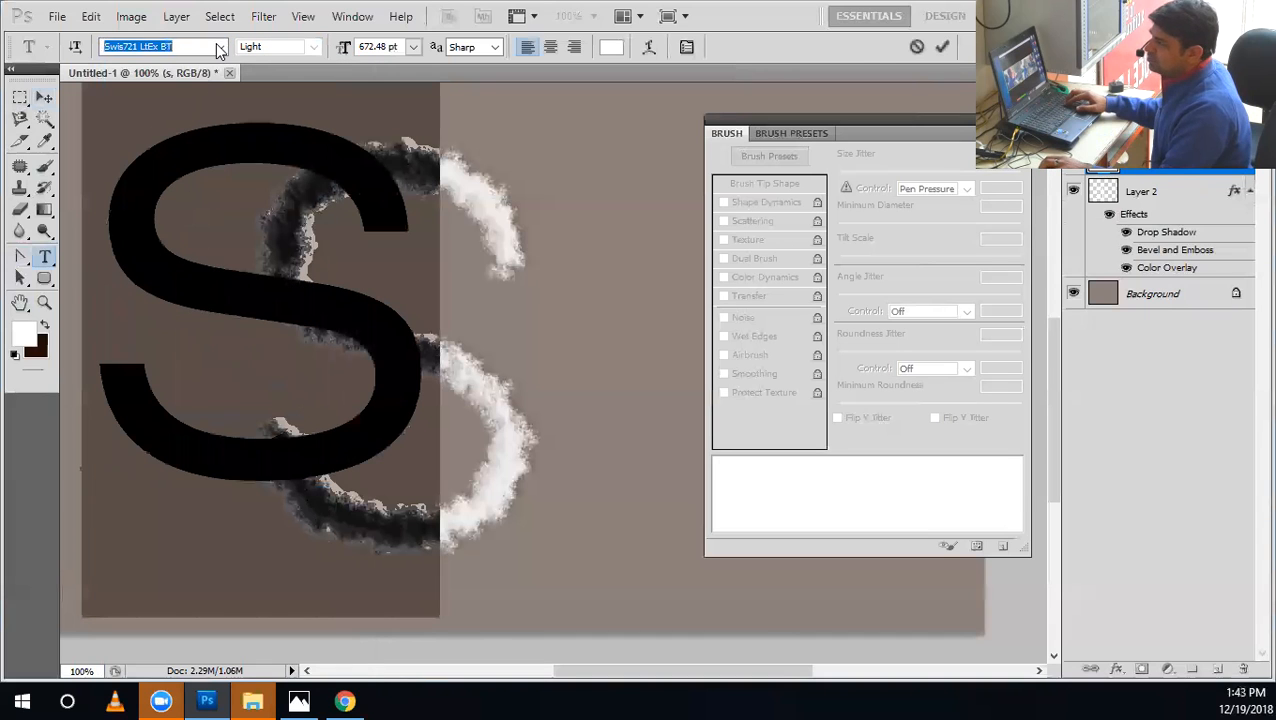
Try the Ebrima font on the selected letter, and change it to Candara.
{"action": "left_click", "coordinate": [219, 50]}
{"action": "left_click_drag", "start_coordinate": [359, 523], "coordinate": [348, 86]}
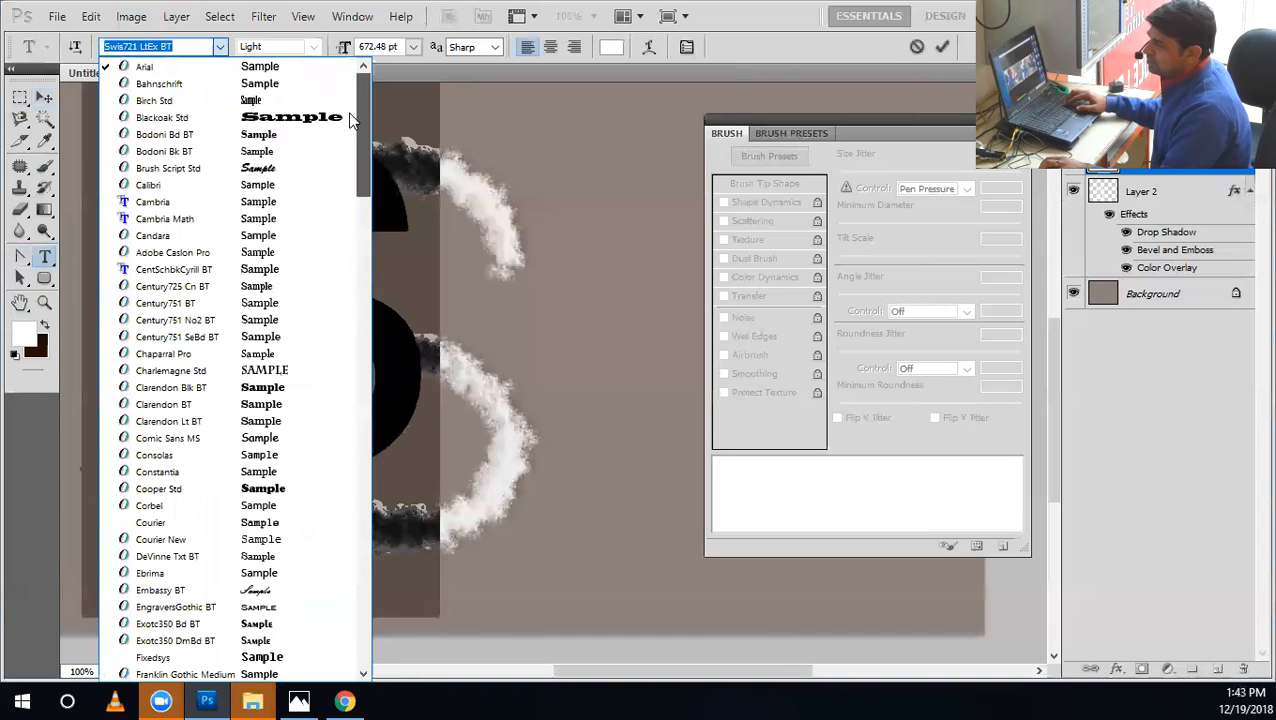
{"action": "left_click", "coordinate": [290, 573]}
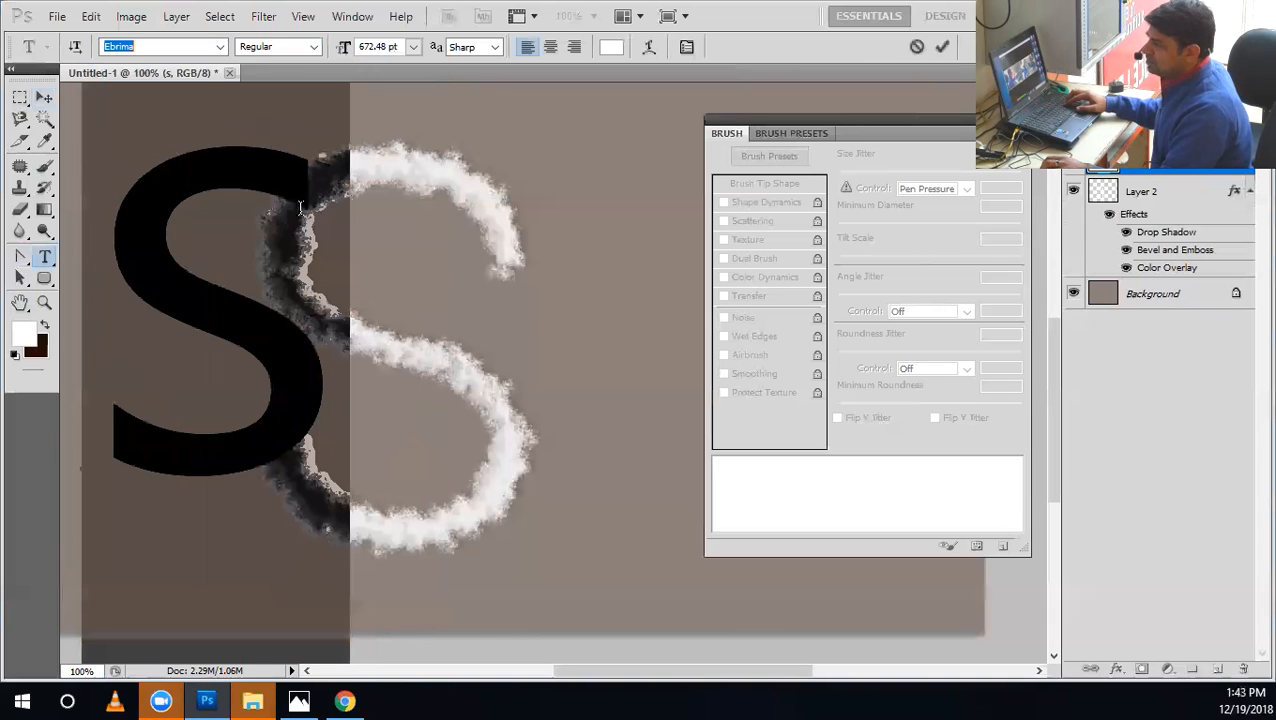
{"action": "left_click", "coordinate": [220, 47]}
{"action": "scroll", "coordinate": [335, 117], "scroll_direction": "up", "scroll_amount": 10}
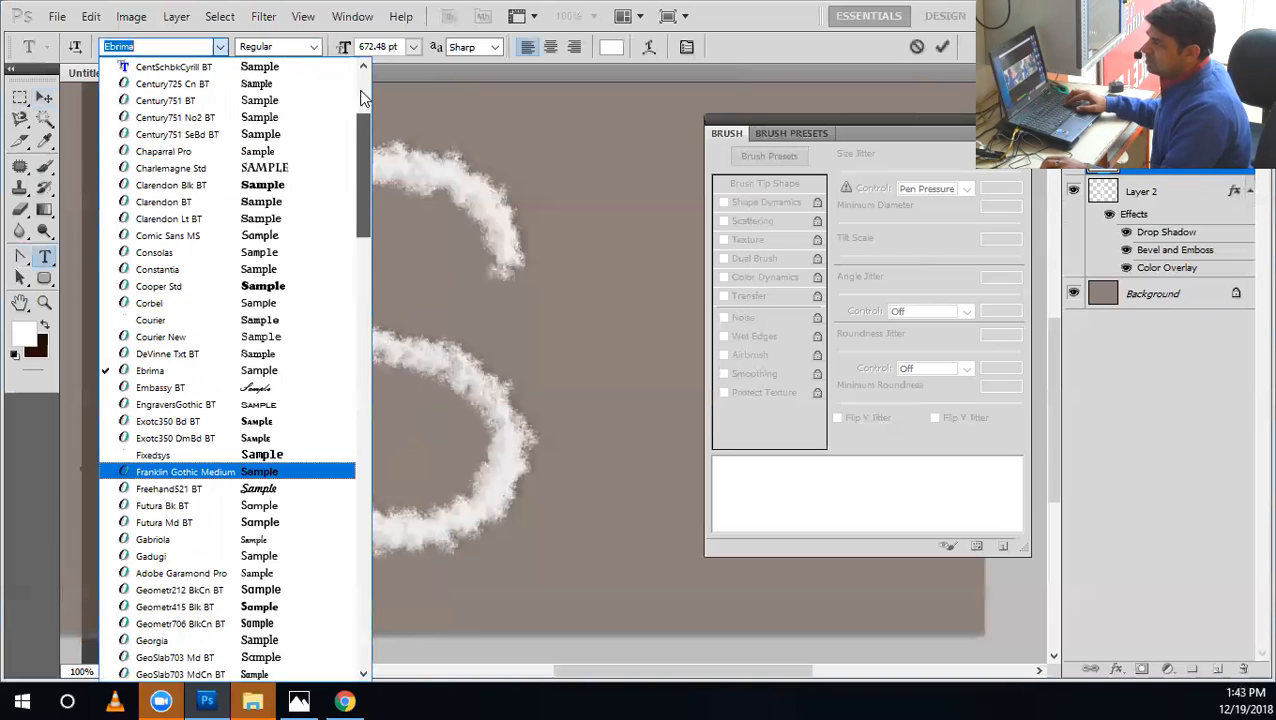
{"action": "left_click", "coordinate": [291, 238]}
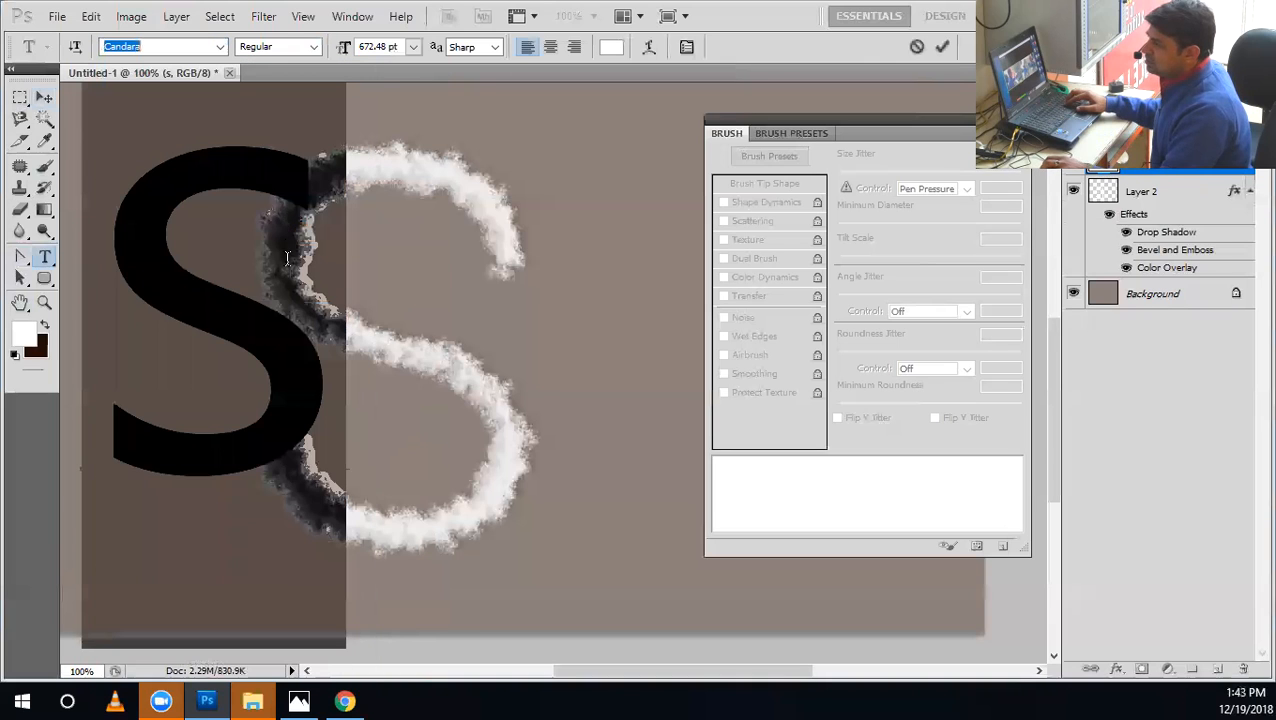
Move the letter "s" towards the flour S and create a work path from the text layer.
{"action": "left_click", "coordinate": [43, 97]}
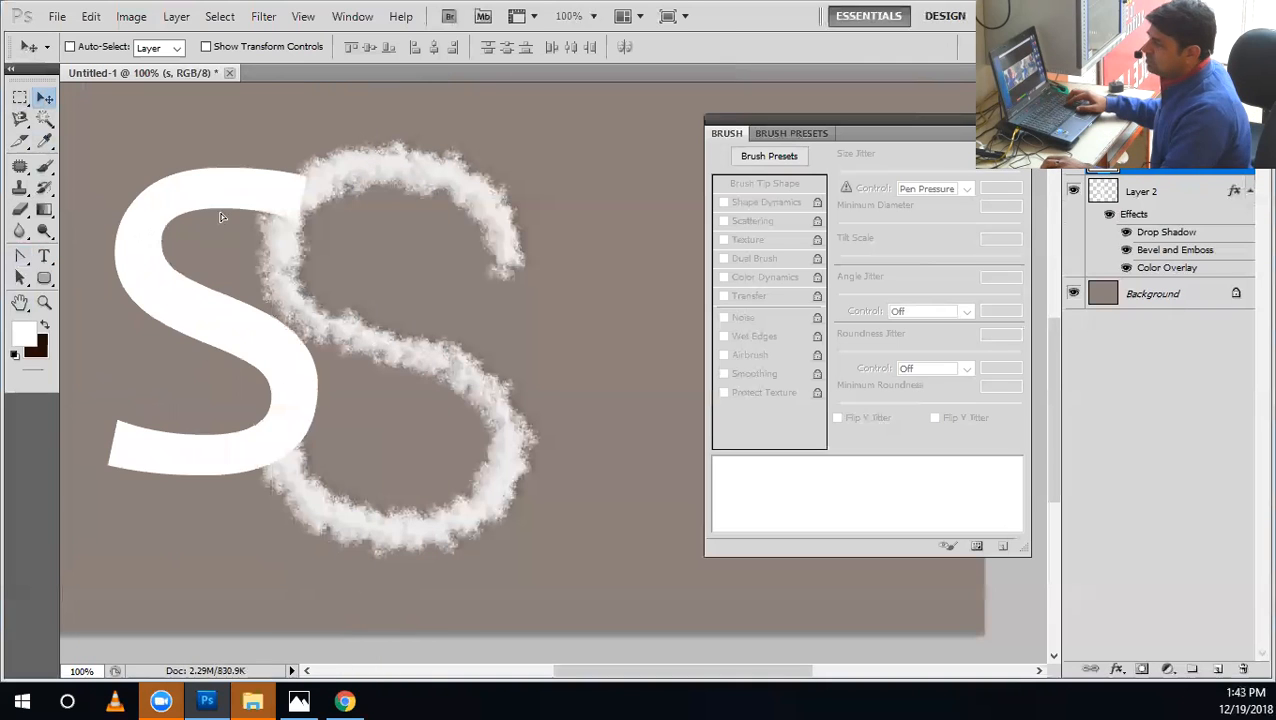
{"action": "left_click_drag", "start_coordinate": [222, 217], "coordinate": [291, 199]}
{"action": "right_click", "coordinate": [1142, 168]}
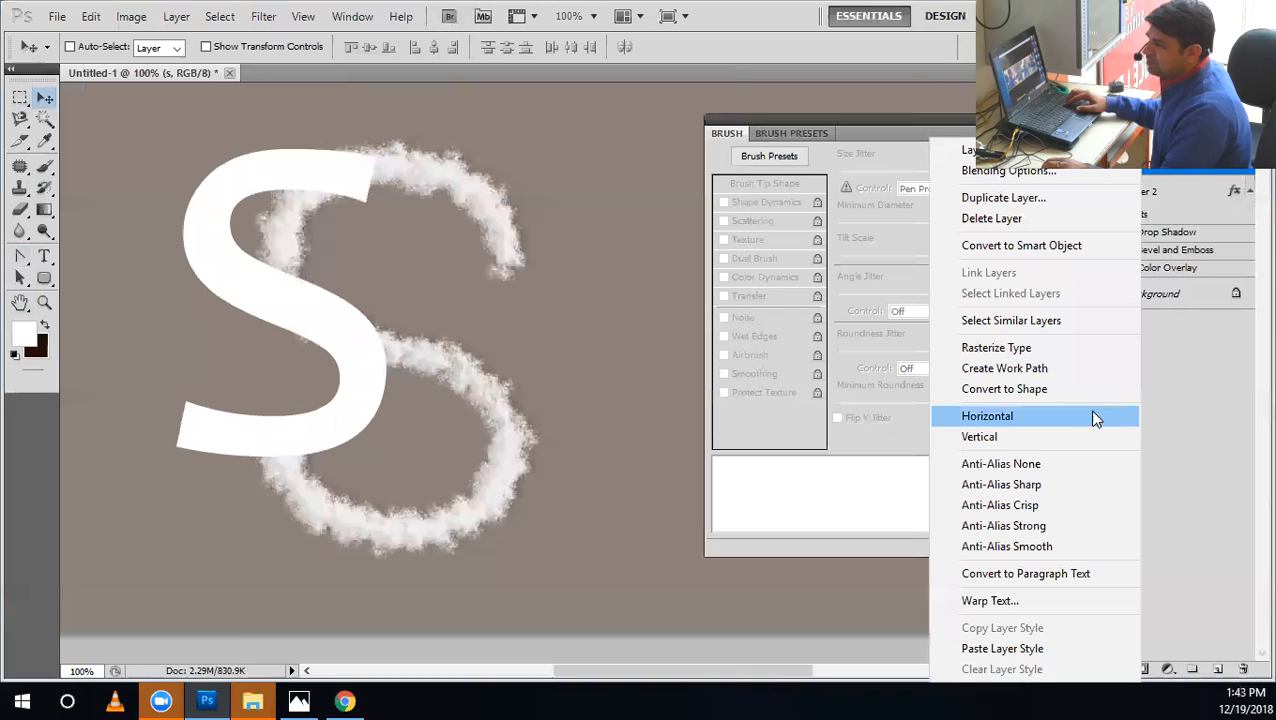
{"action": "left_click", "coordinate": [1062, 393]}
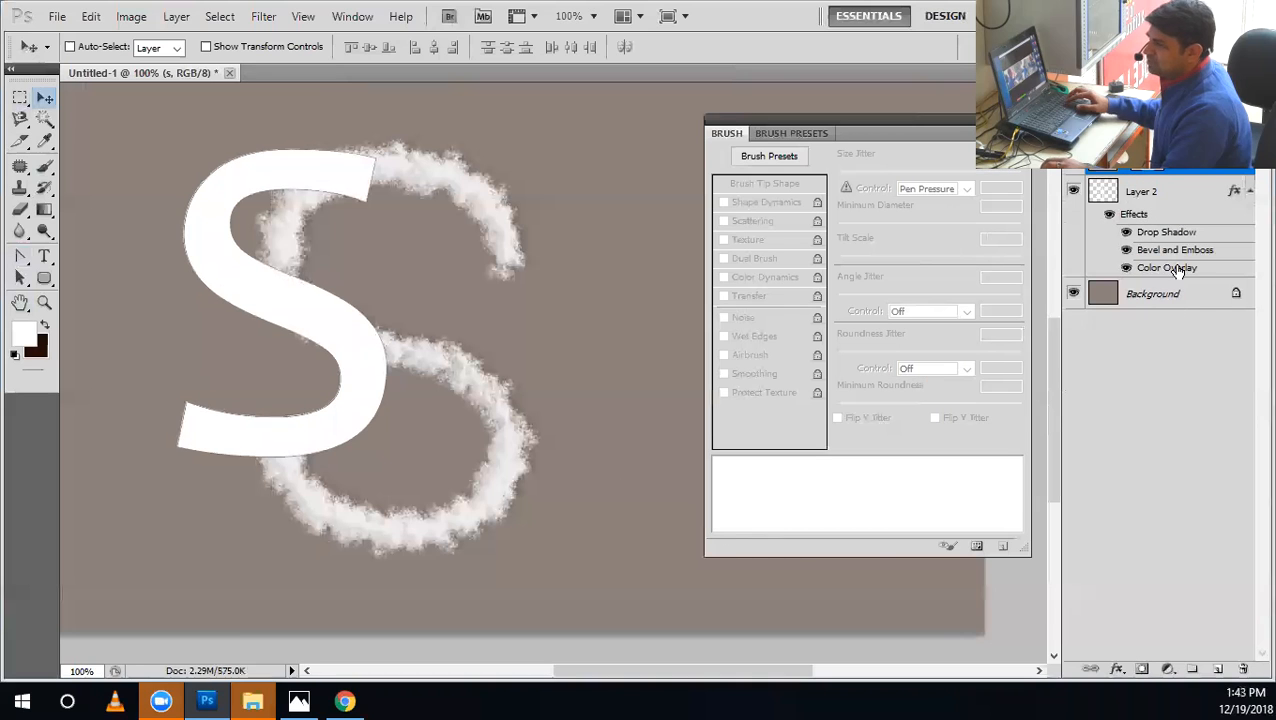
{"action": "key", "text": "ctrl+z"}
{"action": "right_click", "coordinate": [1166, 160]}
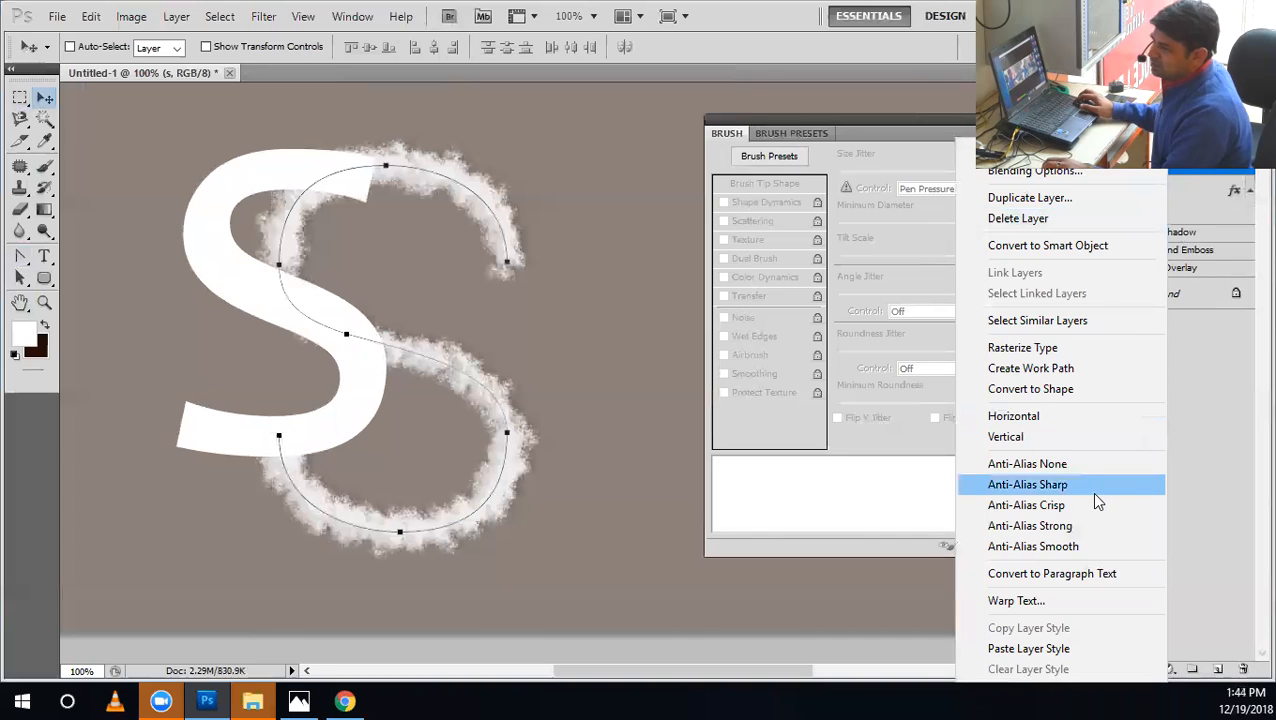
{"action": "left_click", "coordinate": [1020, 368]}
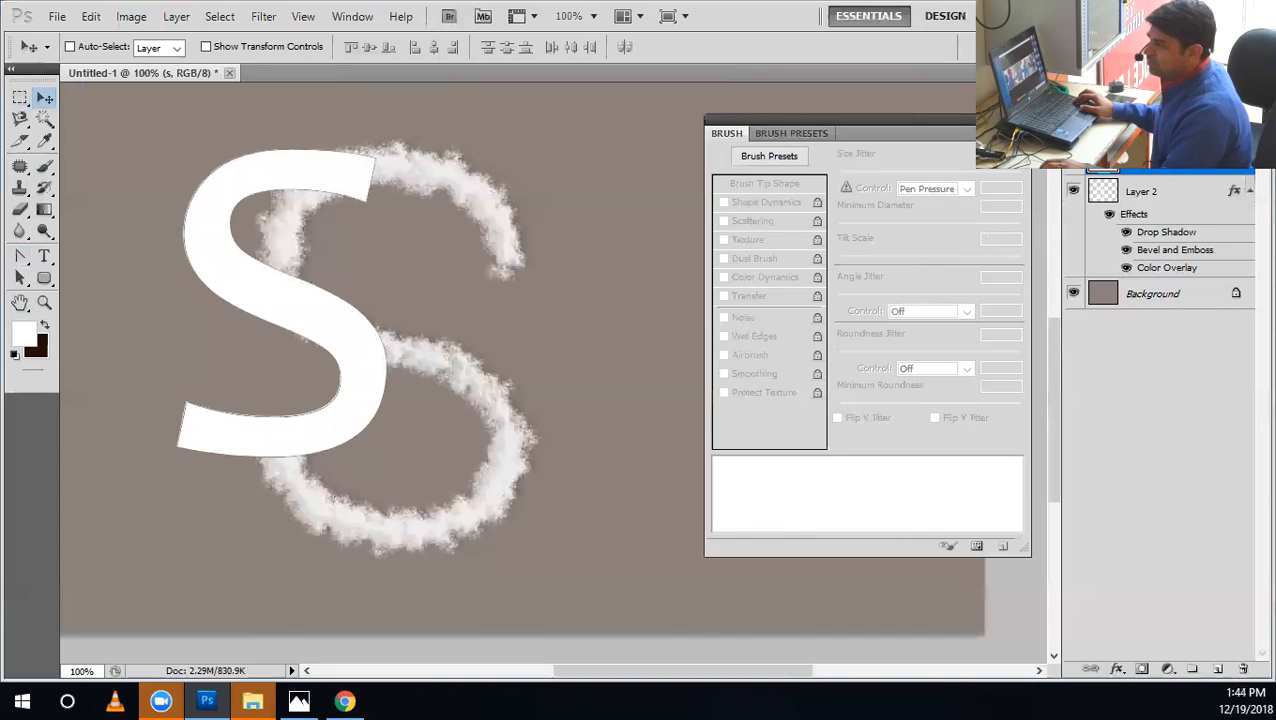
Hide the "s" text layer and Layer 2, and add a new empty layer for stroking the path.
{"action": "left_click", "coordinate": [1074, 158]}
{"action": "left_click", "coordinate": [24, 257]}
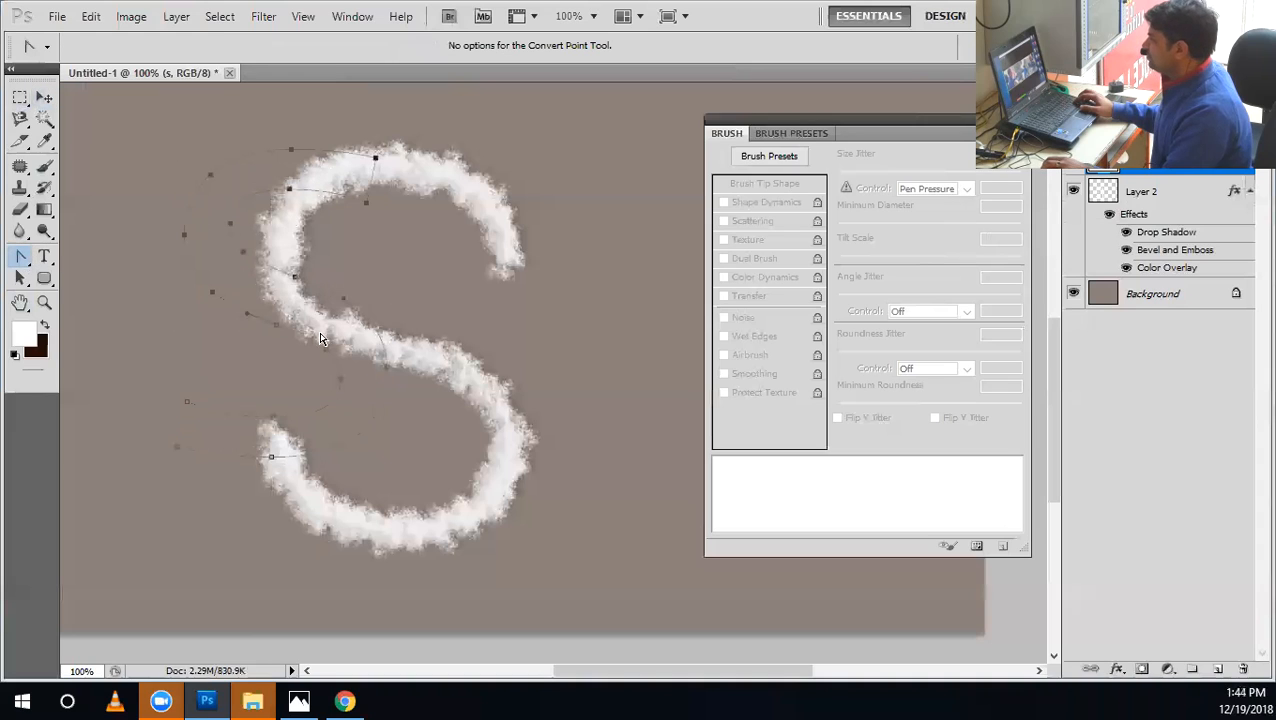
{"action": "left_click", "coordinate": [1073, 190]}
{"action": "left_click", "coordinate": [1219, 669]}
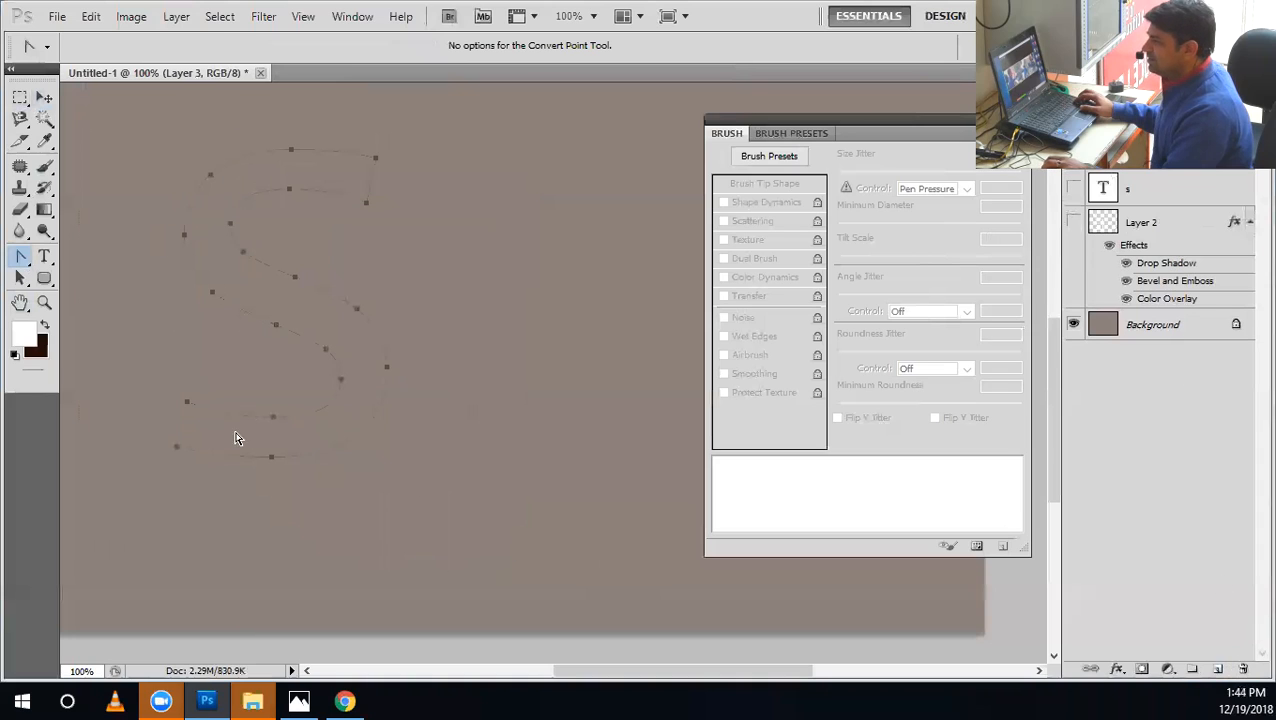
Try stroking the outlined S path with the Brush on the new layer, and undo the stroke.
{"action": "right_click", "coordinate": [226, 229]}
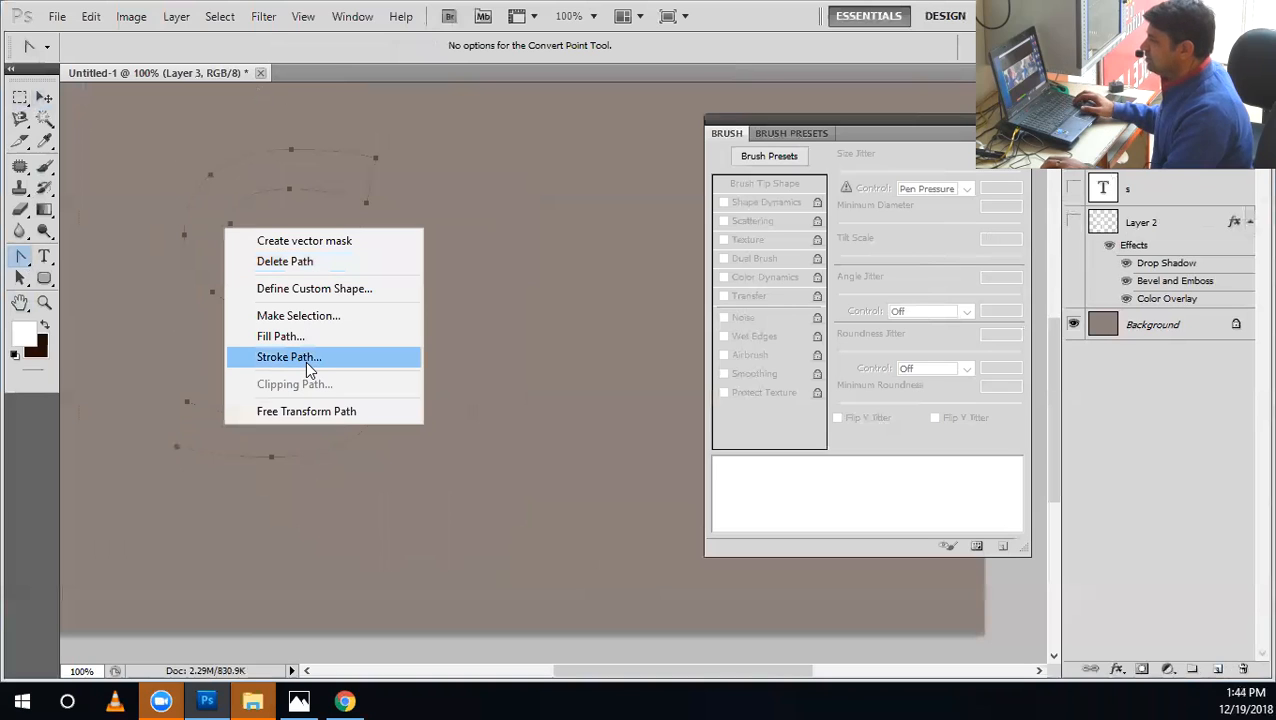
{"action": "left_click", "coordinate": [306, 364]}
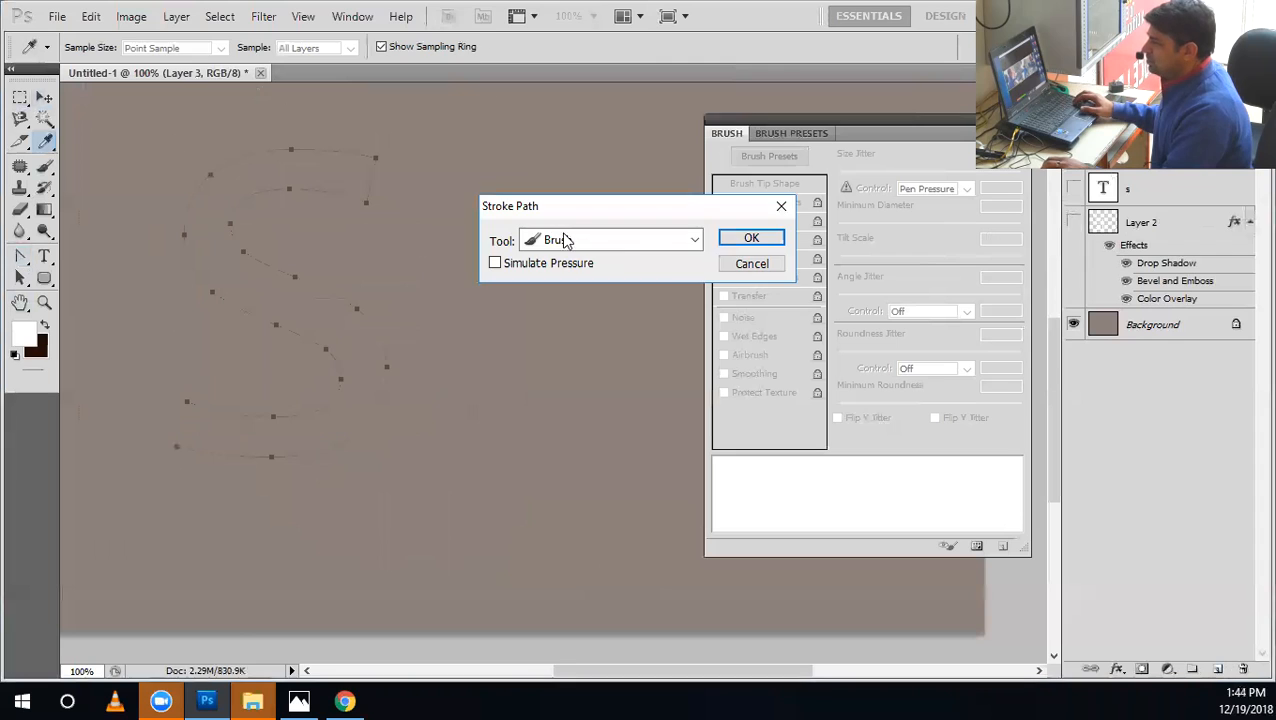
{"action": "left_click", "coordinate": [741, 246]}
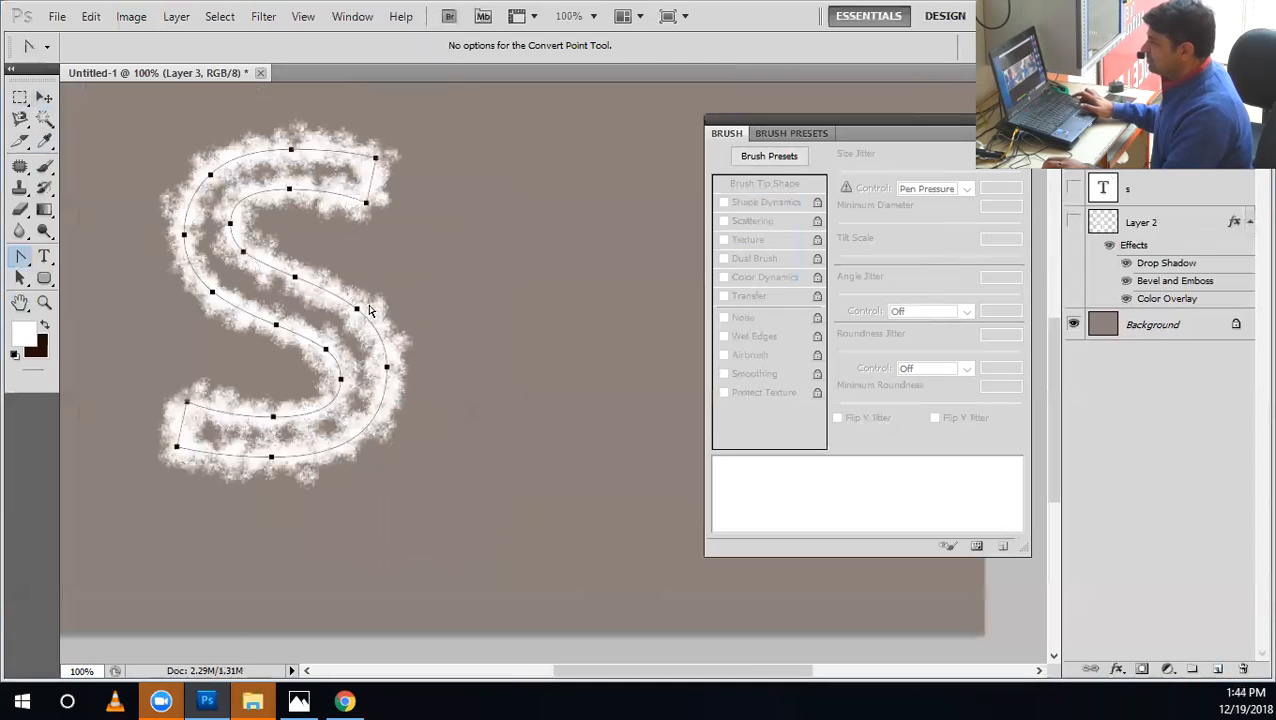
{"action": "key", "text": "ctrl+z"}
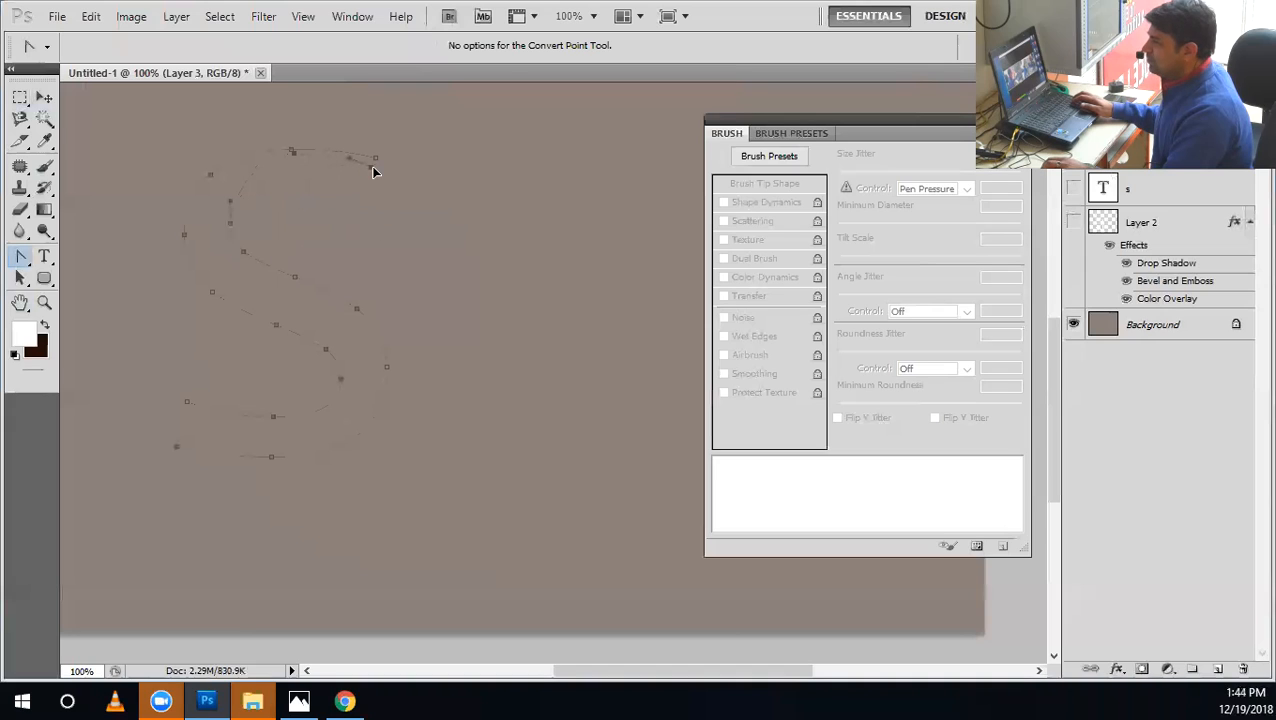
Move the S path's anchor points inward so its two edges nearly coincide and form a thin S line.
{"action": "left_click", "coordinate": [238, 258]}
{"action": "mouse_move", "coordinate": [201, 247]}
{"action": "left_mouse_down"}
{"action": "mouse_move", "coordinate": [225, 221]}
{"action": "mouse_move", "coordinate": [203, 245]}
{"action": "left_mouse_up"}
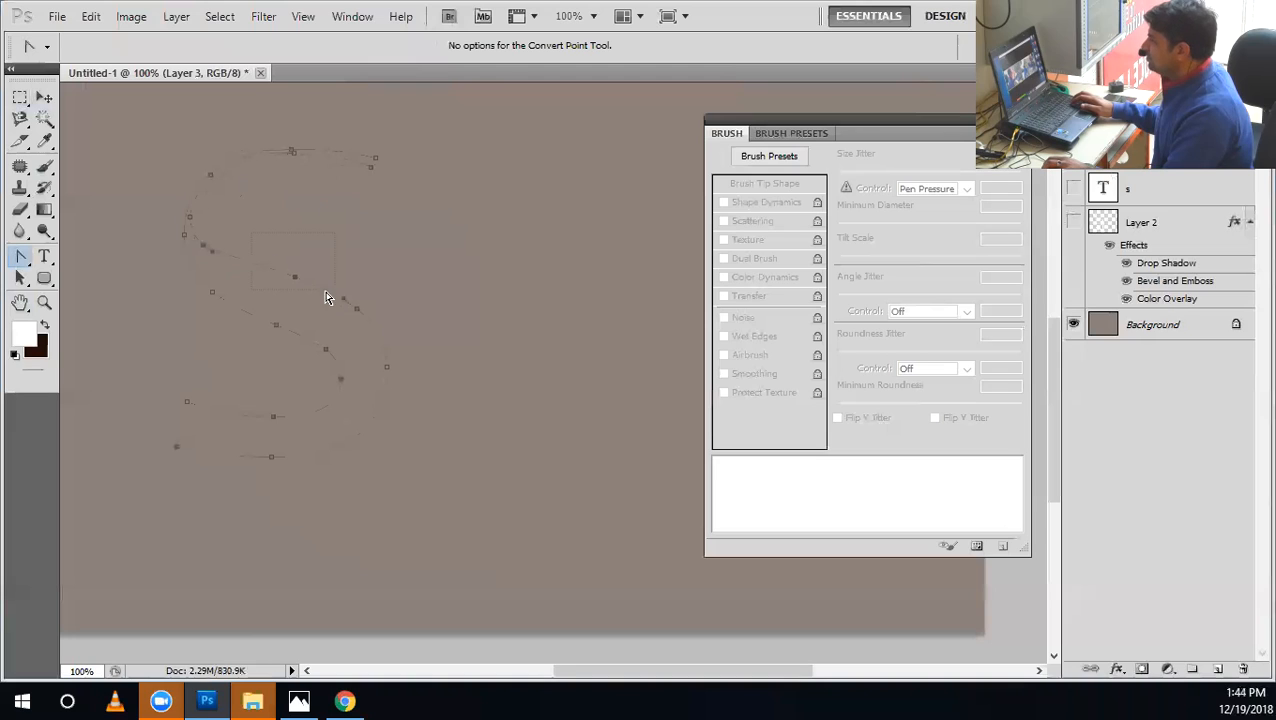
{"action": "left_click", "coordinate": [270, 323]}
{"action": "left_click", "coordinate": [358, 307]}
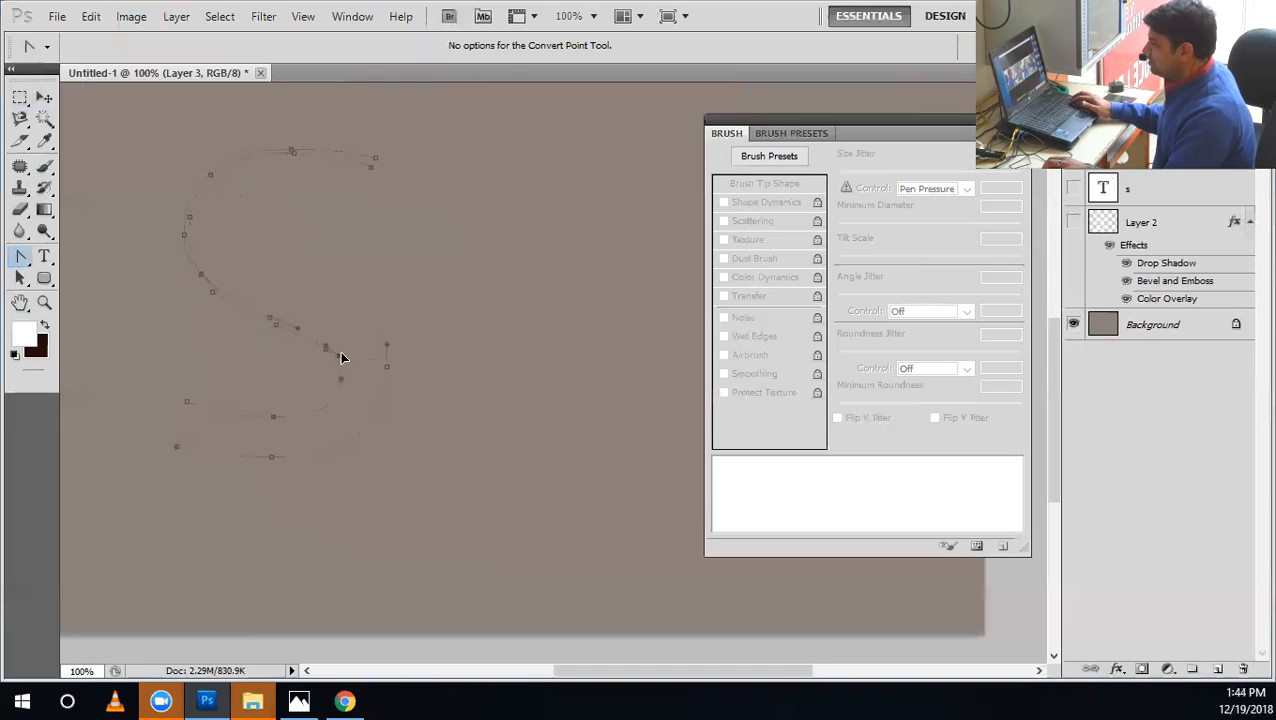
{"action": "left_click_drag", "start_coordinate": [390, 372], "coordinate": [345, 408]}
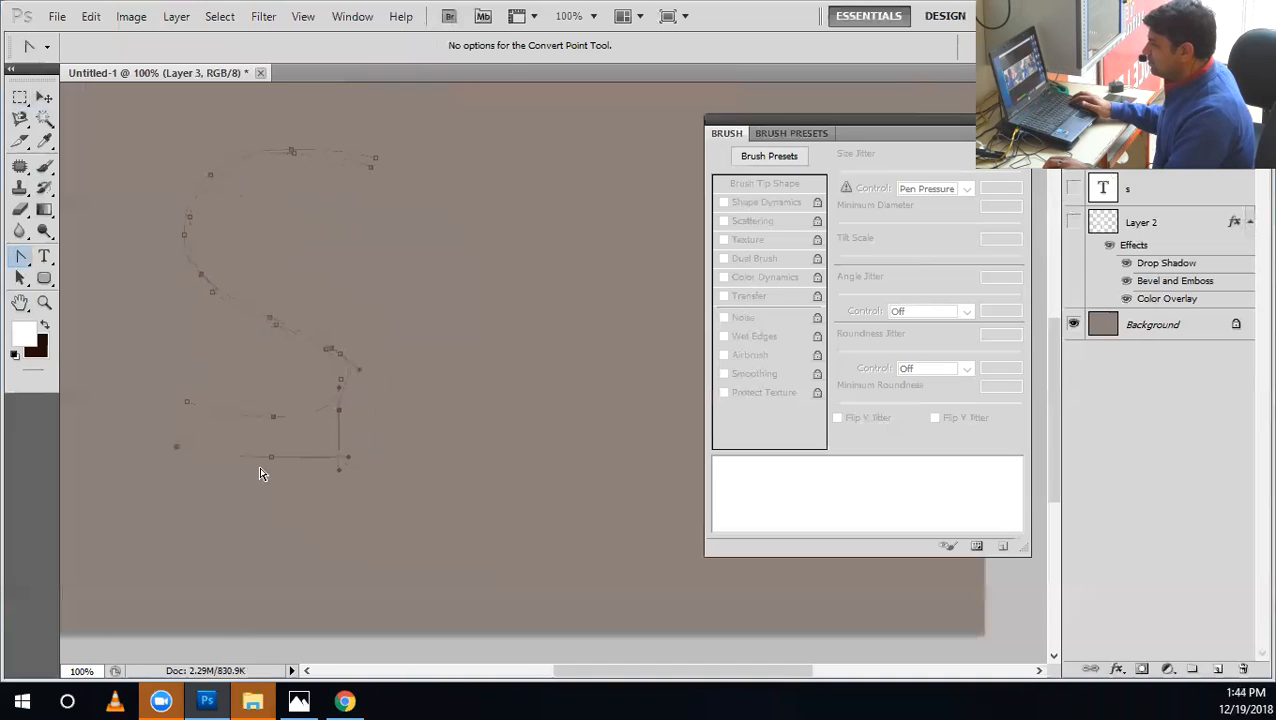
{"action": "left_click_drag", "start_coordinate": [272, 464], "coordinate": [267, 438]}
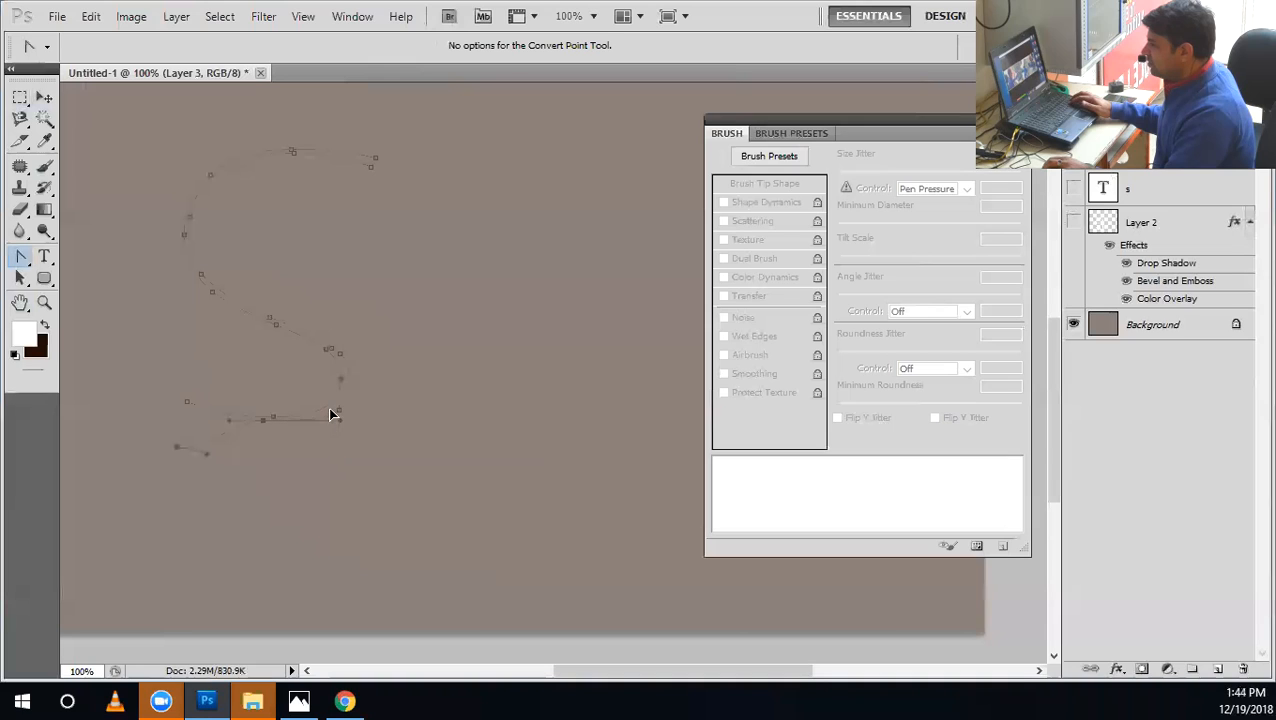
{"action": "left_click_drag", "start_coordinate": [180, 457], "coordinate": [186, 410]}
{"action": "left_click", "coordinate": [517, 100]}
{"action": "left_click", "coordinate": [368, 159]}
Stroke the narrowed S path with the Brush and delete the path.
{"action": "right_click", "coordinate": [365, 159]}
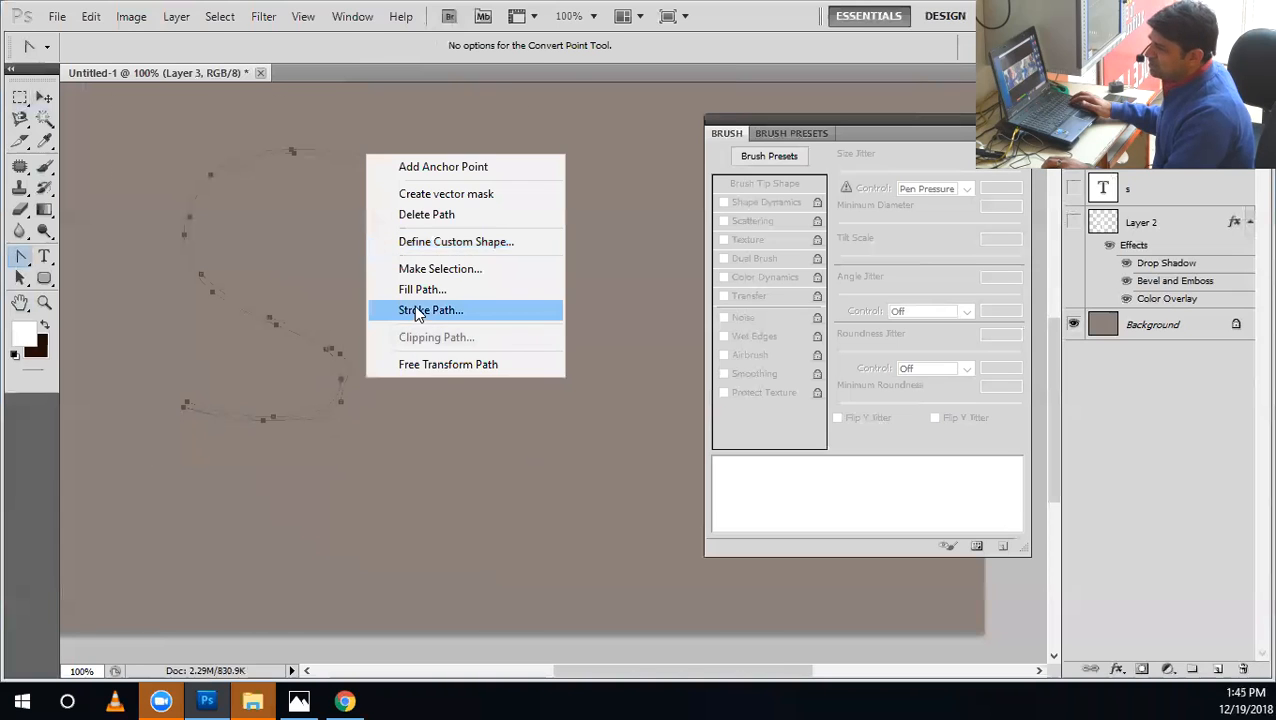
{"action": "left_click", "coordinate": [421, 311]}
{"action": "left_click", "coordinate": [745, 238]}
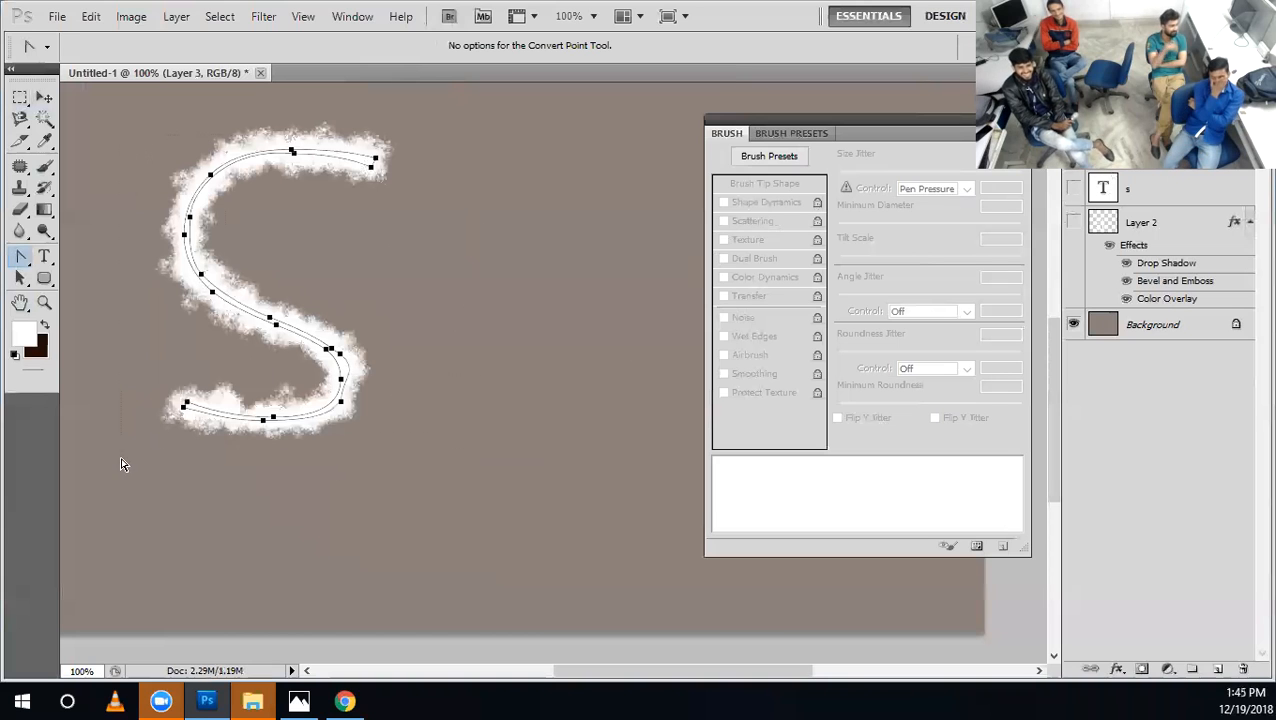
{"action": "key", "text": "Delete"}
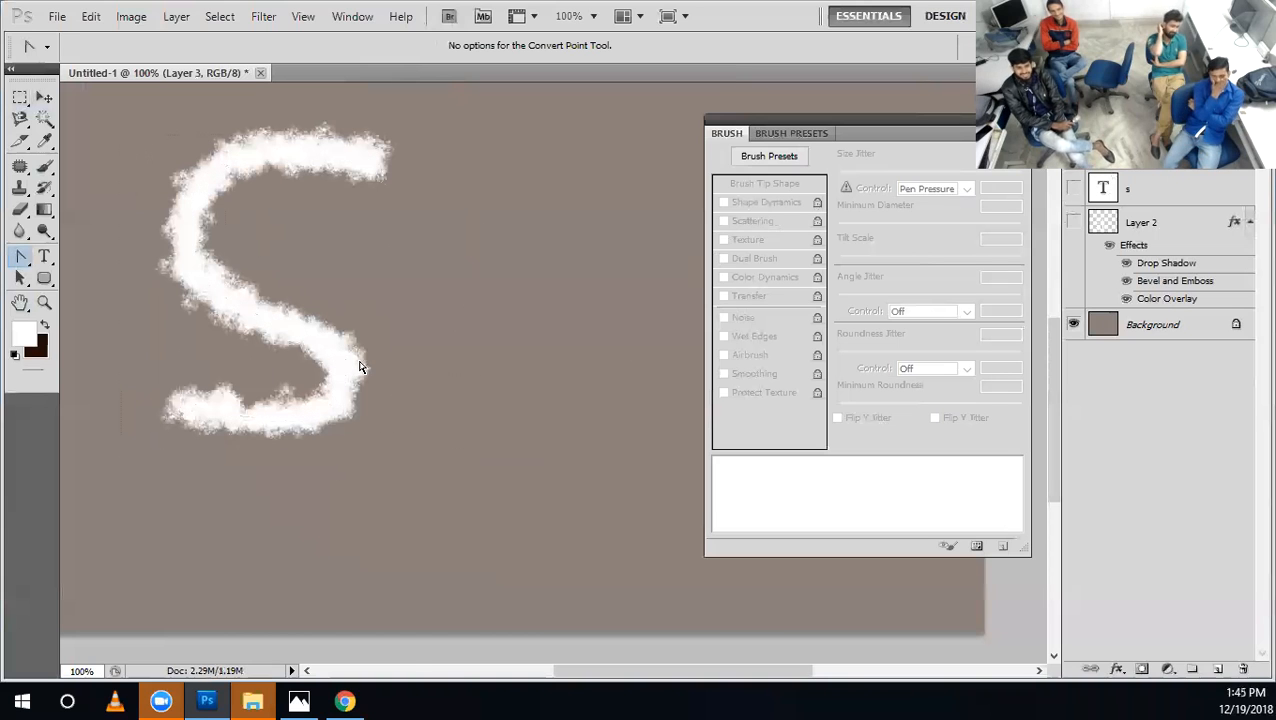
Check the flour text reference image in Chrome, and return to Photoshop to choose the 24 px spatter brush.
{"action": "left_click", "coordinate": [344, 700]}
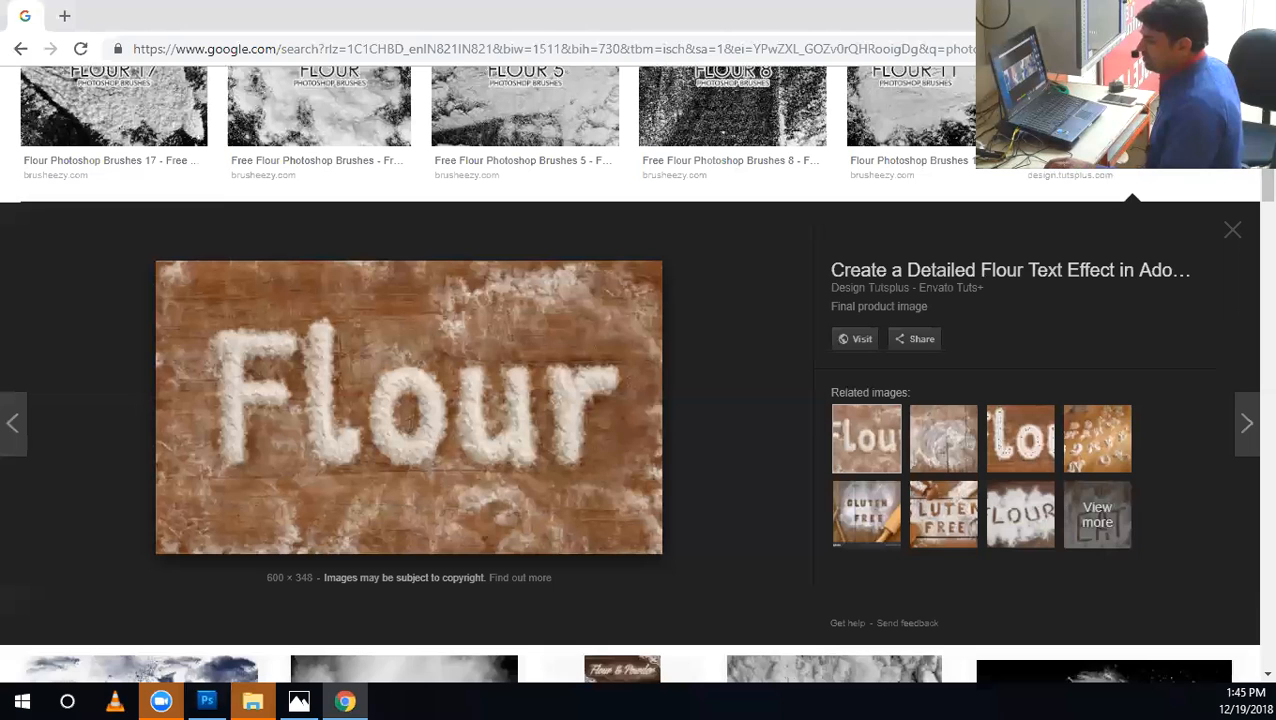
{"action": "left_click", "coordinate": [209, 700]}
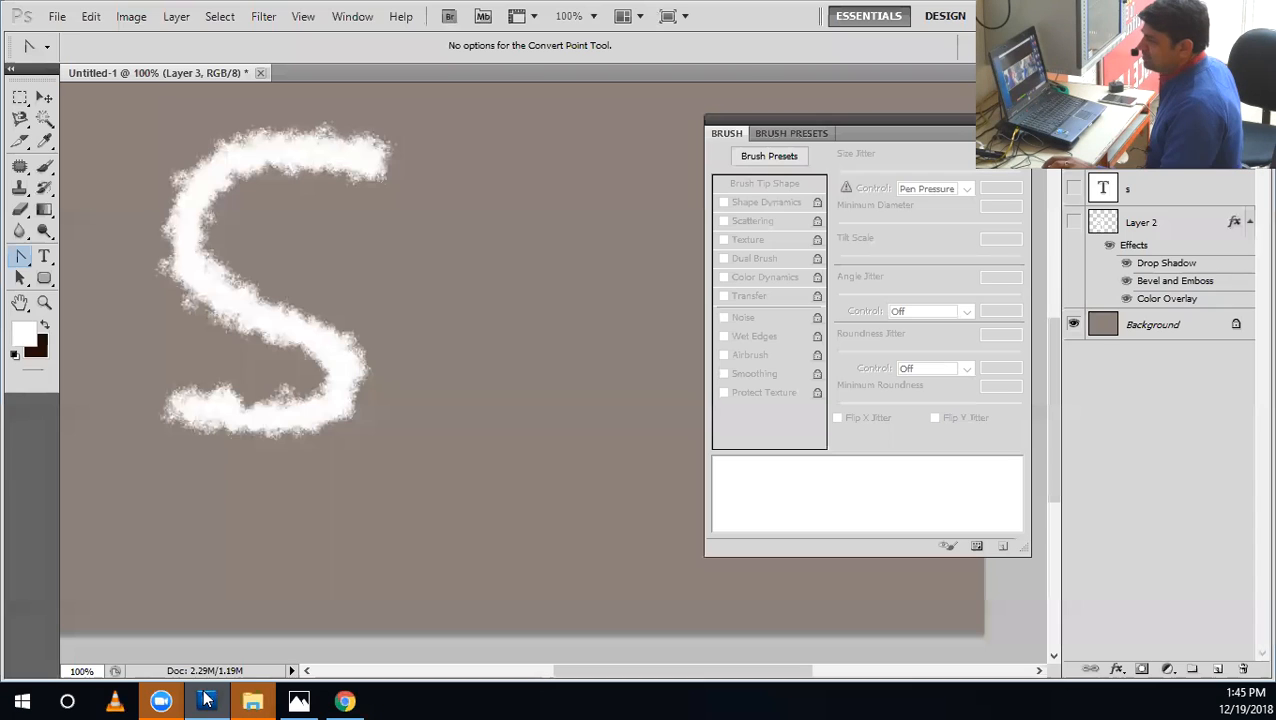
{"action": "left_click", "coordinate": [44, 166]}
{"action": "left_click", "coordinate": [96, 47]}
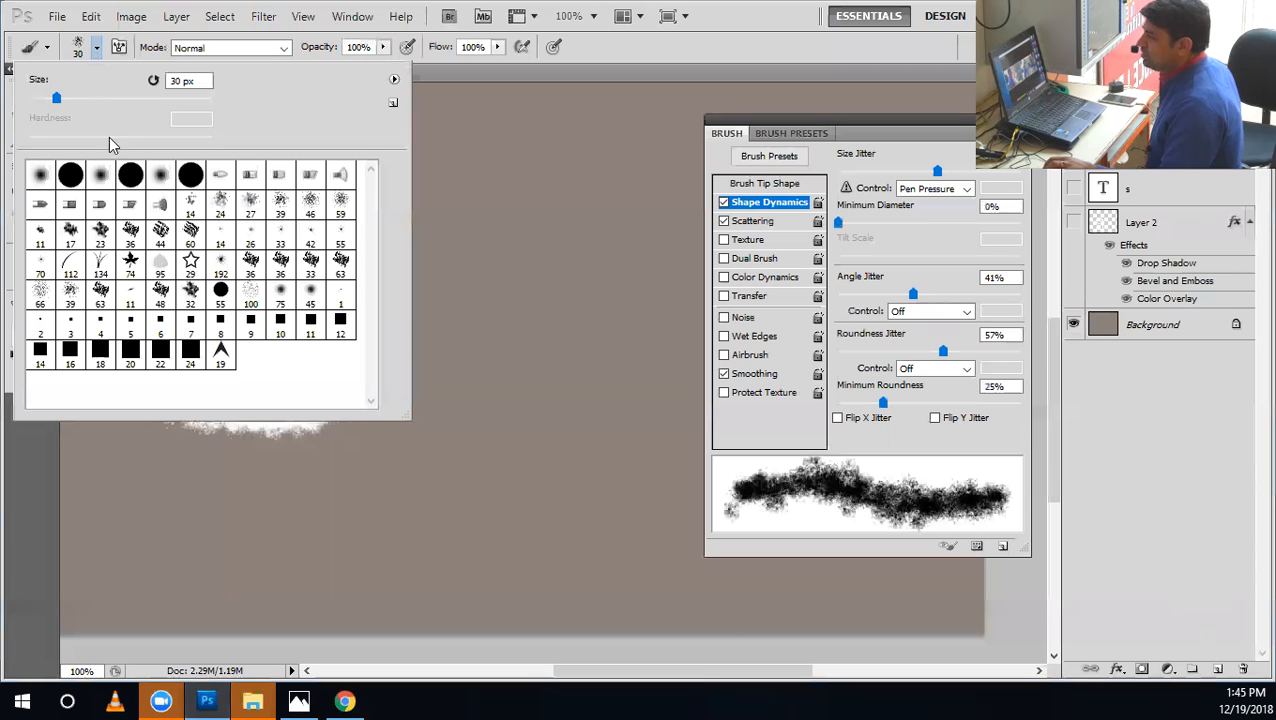
{"action": "left_click", "coordinate": [224, 206]}
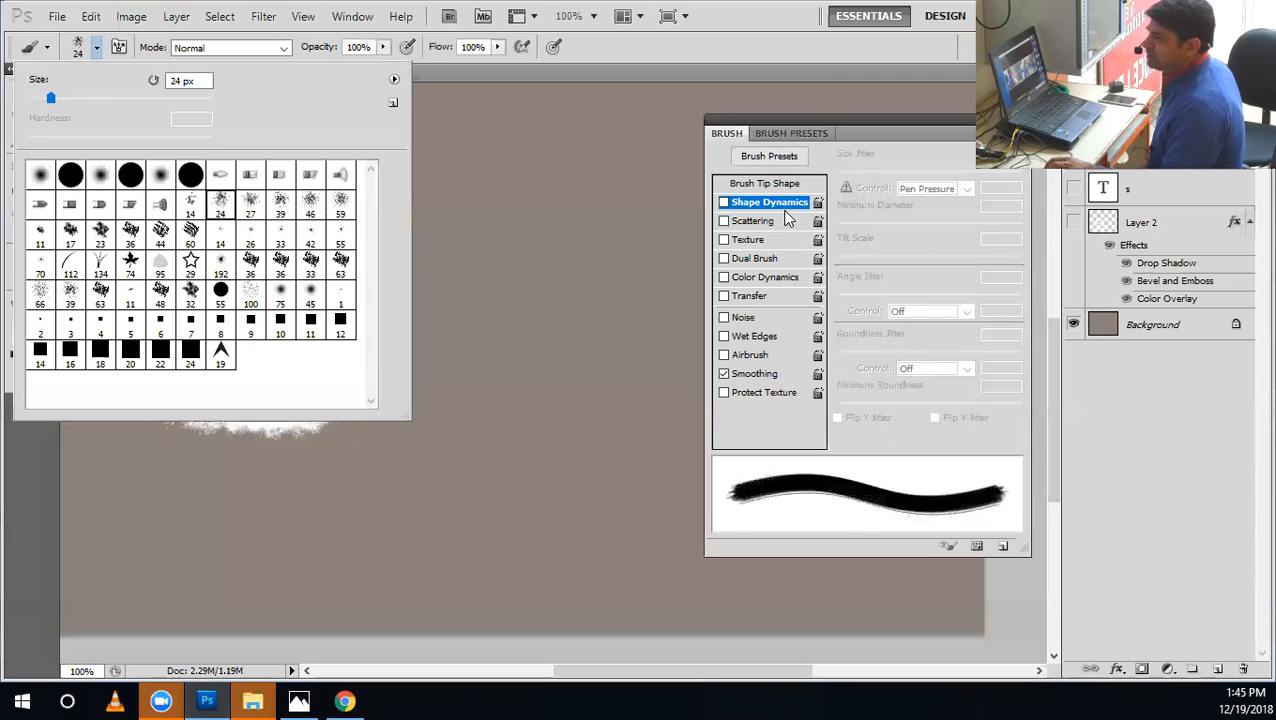
Enable Shape Dynamics with Scattering off, raise the size jitter, and set the angle jitter to 47% and roundness jitter to 40%.
{"action": "left_click", "coordinate": [760, 185]}
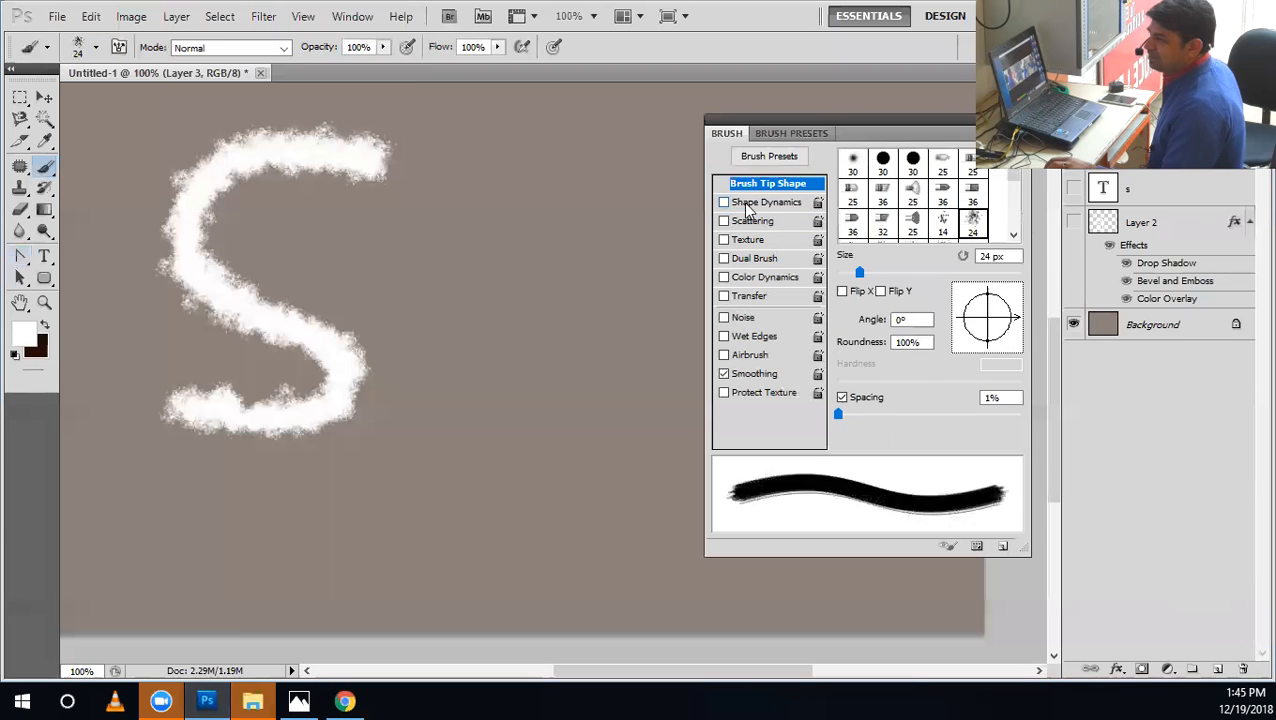
{"action": "left_click", "coordinate": [746, 203]}
{"action": "left_click", "coordinate": [750, 222]}
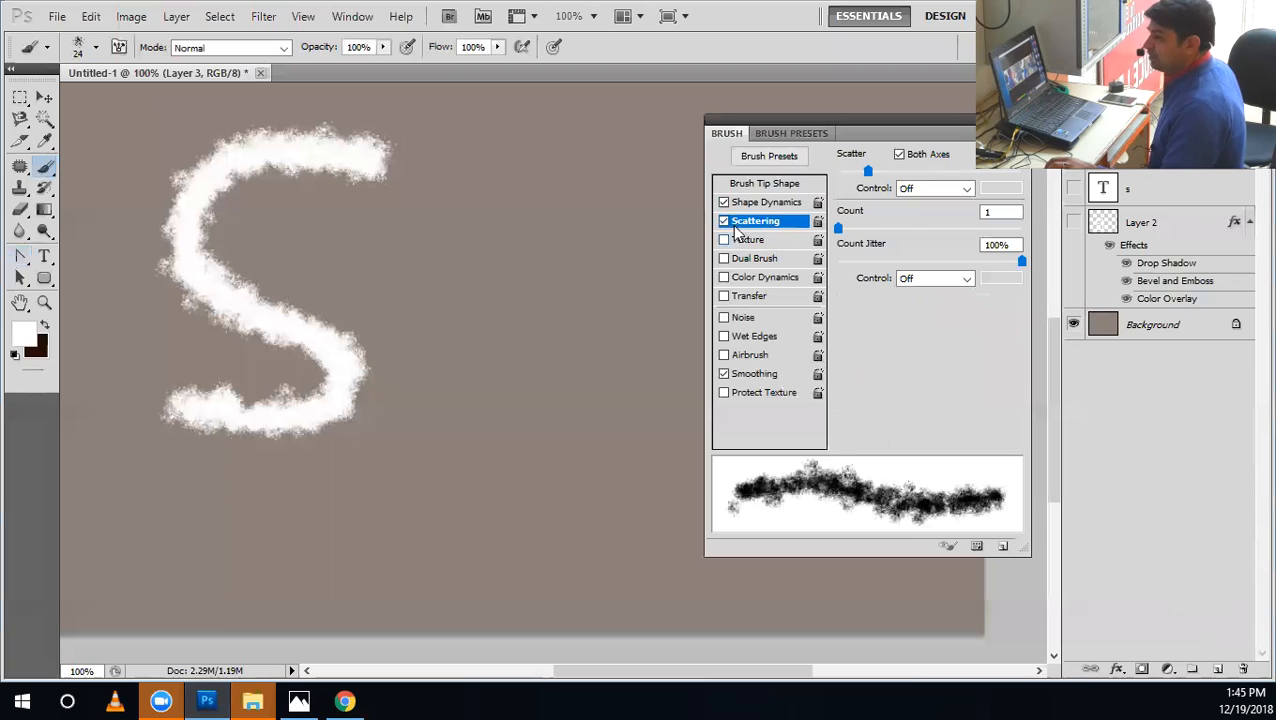
{"action": "left_click", "coordinate": [724, 221]}
{"action": "left_click", "coordinate": [760, 203]}
{"action": "left_click_drag", "start_coordinate": [846, 171], "coordinate": [982, 172]}
{"action": "mouse_move", "coordinate": [914, 293]}
{"action": "left_mouse_down"}
{"action": "mouse_move", "coordinate": [891, 292]}
{"action": "mouse_move", "coordinate": [924, 293]}
{"action": "left_mouse_up"}
{"action": "mouse_move", "coordinate": [914, 355]}
{"action": "left_mouse_down"}
{"action": "mouse_move", "coordinate": [843, 352]}
{"action": "mouse_move", "coordinate": [911, 352]}
{"action": "left_mouse_up"}
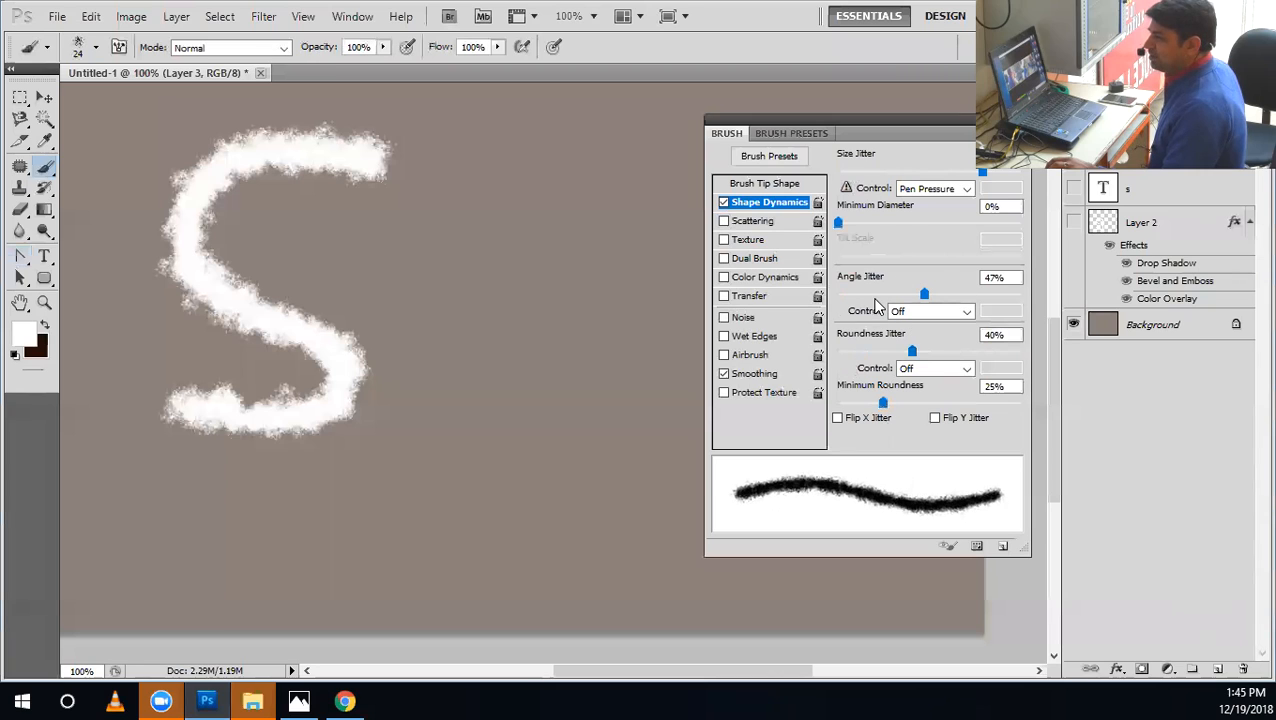
Lower the size jitter slightly, and set the angle jitter to 57% and the roundness jitter to 38%.
{"action": "mouse_move", "coordinate": [988, 180]}
{"action": "left_mouse_down"}
{"action": "mouse_move", "coordinate": [876, 184]}
{"action": "mouse_move", "coordinate": [1000, 182]}
{"action": "mouse_move", "coordinate": [825, 188]}
{"action": "mouse_move", "coordinate": [1028, 187]}
{"action": "mouse_move", "coordinate": [973, 186]}
{"action": "left_mouse_up"}
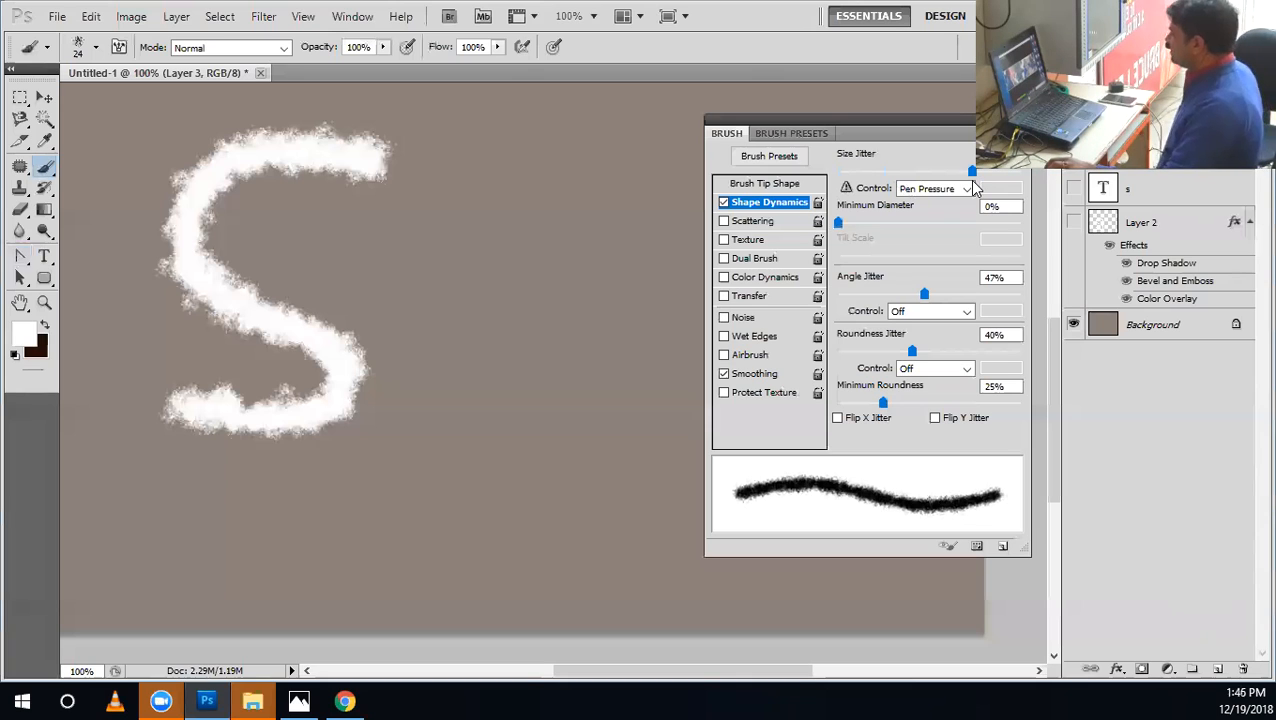
{"action": "left_click_drag", "start_coordinate": [924, 293], "coordinate": [944, 294]}
{"action": "left_click_drag", "start_coordinate": [911, 351], "coordinate": [886, 351]}
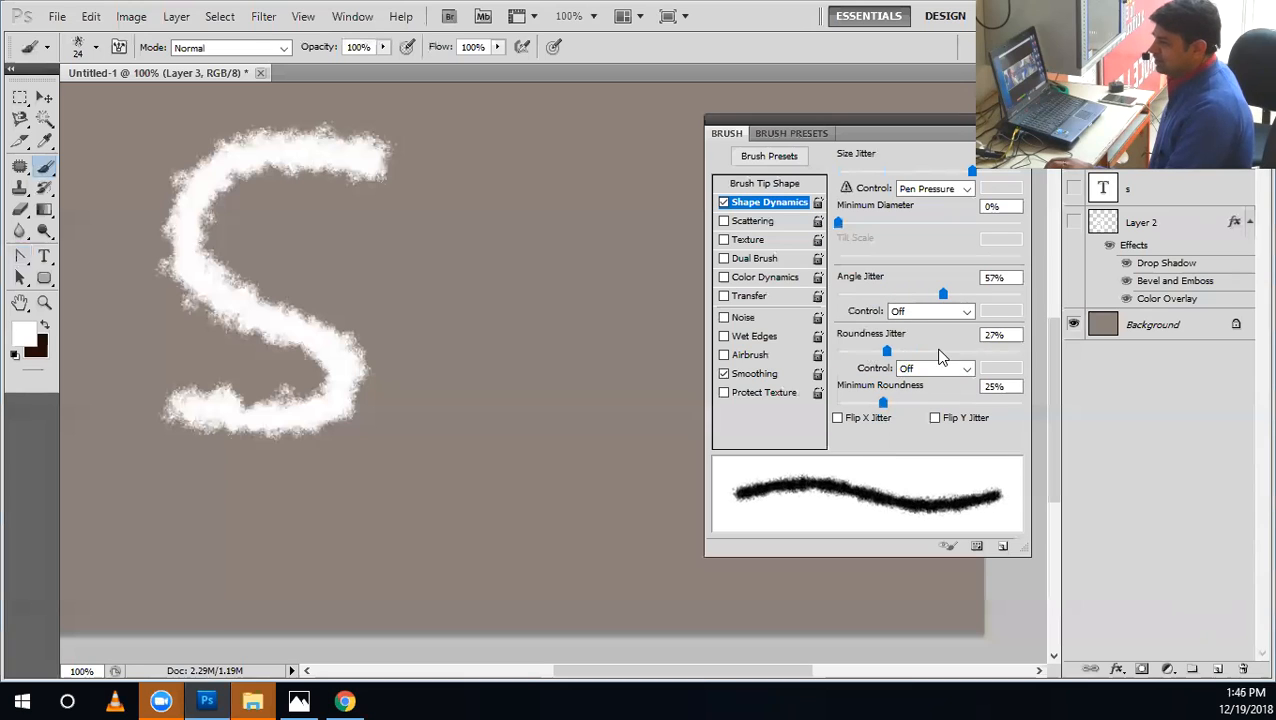
{"action": "left_click", "coordinate": [908, 352]}
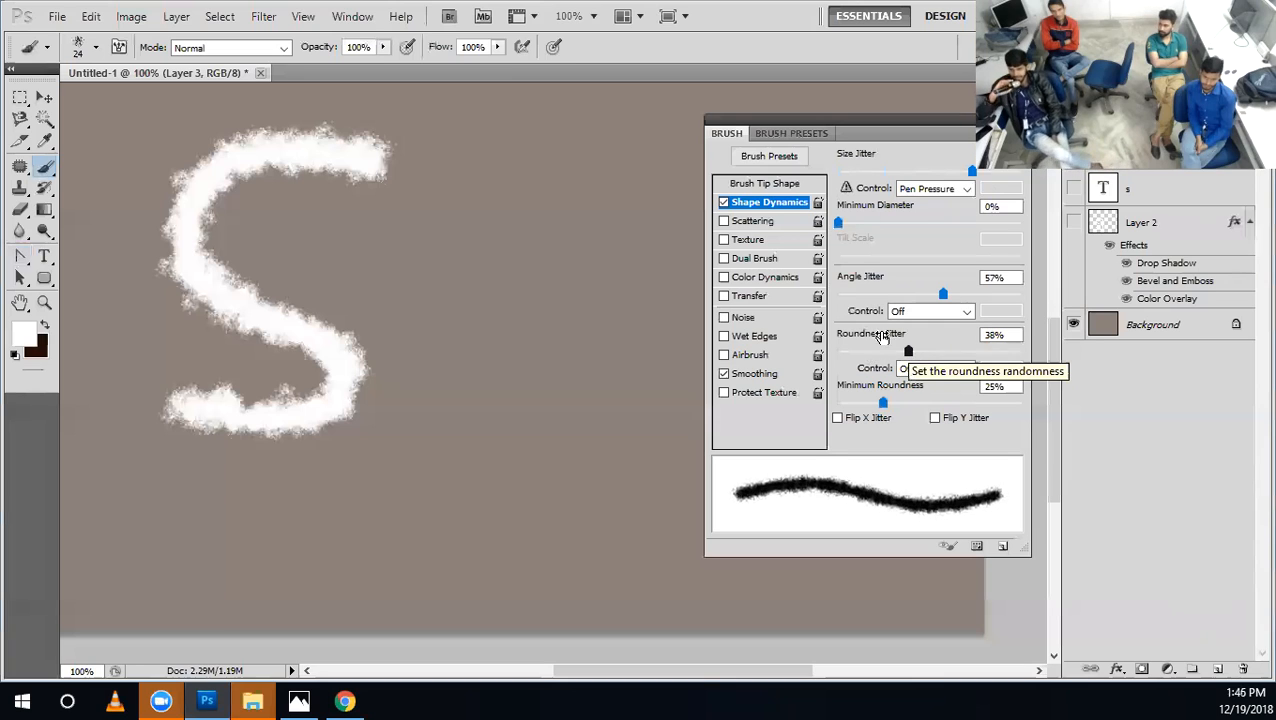
Toggle Scattering on and off repeatedly to compare the brush stroke preview, leaving it enabled.
{"action": "left_click", "coordinate": [727, 221]}
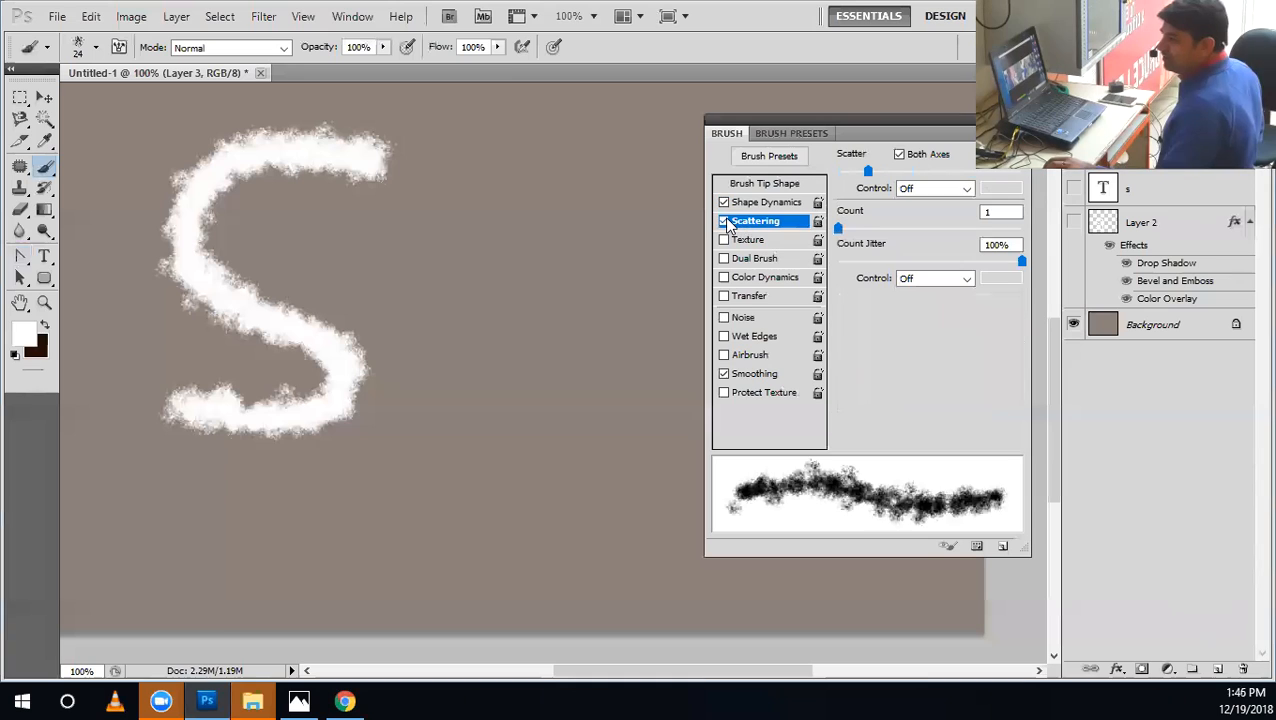
{"action": "left_click", "coordinate": [724, 221]}
{"action": "left_click", "coordinate": [724, 221]}
{"action": "left_click", "coordinate": [726, 221]}
{"action": "left_click", "coordinate": [726, 221]}
{"action": "left_click", "coordinate": [726, 221]}
{"action": "left_click", "coordinate": [726, 221]}
{"action": "left_click", "coordinate": [726, 221]}
{"action": "left_click", "coordinate": [726, 221]}
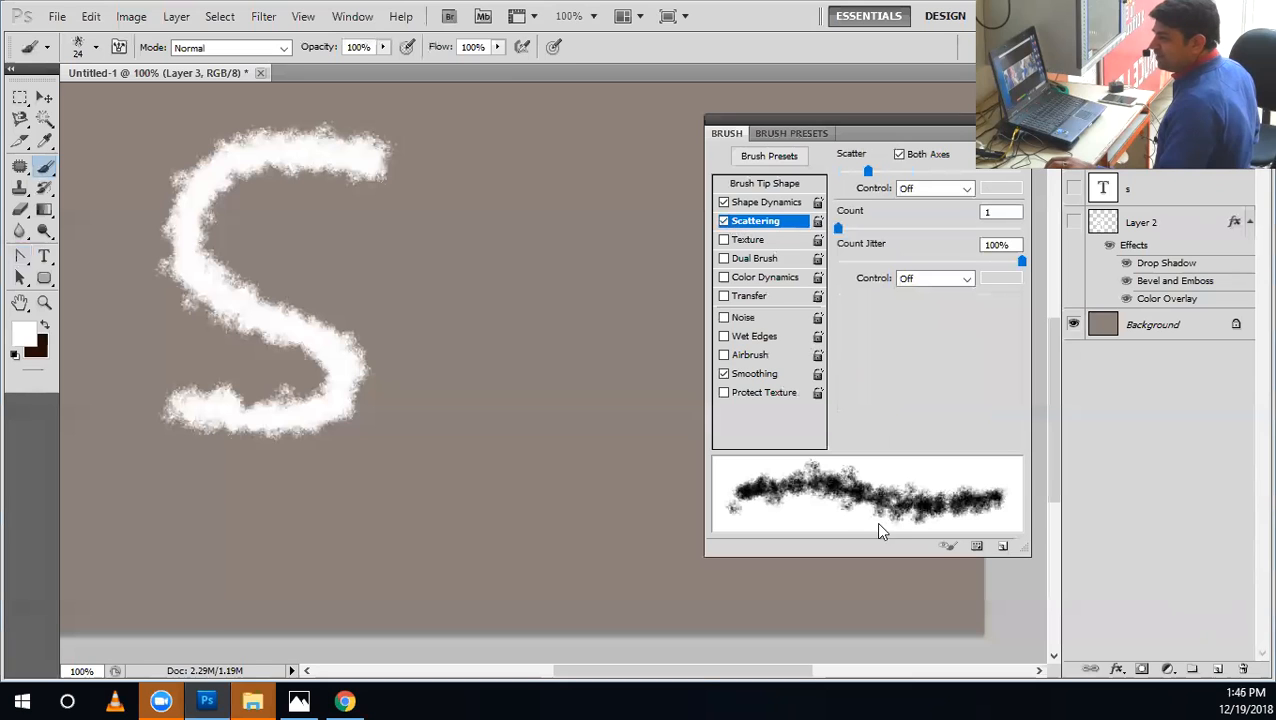
Paint a hook-shaped test stroke with slightly reduced scatter and a straight vertical stroke with Scattering off.
{"action": "mouse_move", "coordinate": [855, 175]}
{"action": "left_mouse_down"}
{"action": "mouse_move", "coordinate": [840, 173]}
{"action": "mouse_move", "coordinate": [888, 173]}
{"action": "mouse_move", "coordinate": [863, 187]}
{"action": "left_mouse_up"}
{"action": "mouse_move", "coordinate": [525, 198]}
{"action": "left_mouse_down"}
{"action": "mouse_move", "coordinate": [522, 510]}
{"action": "mouse_move", "coordinate": [366, 523]}
{"action": "mouse_move", "coordinate": [430, 434]}
{"action": "mouse_move", "coordinate": [437, 310]}
{"action": "left_mouse_up"}
{"action": "left_click_drag", "start_coordinate": [451, 244], "coordinate": [443, 230]}
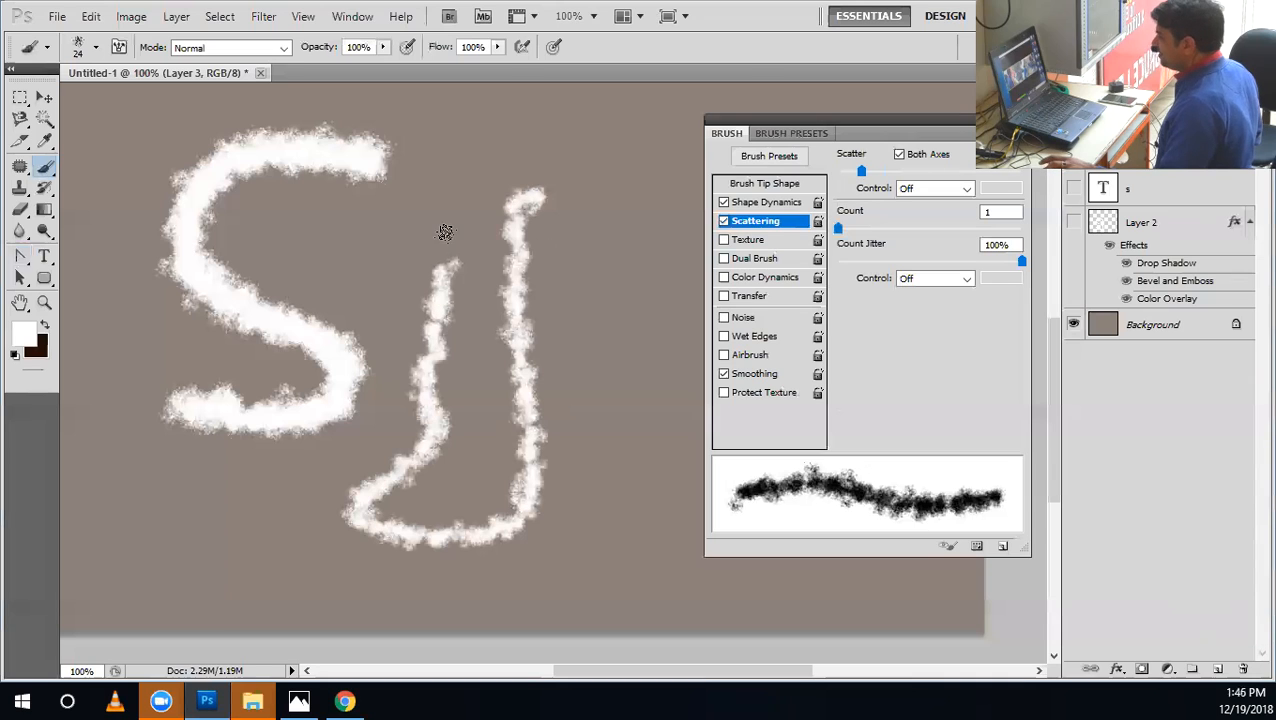
{"action": "left_click", "coordinate": [727, 222]}
{"action": "left_click_drag", "start_coordinate": [613, 178], "coordinate": [607, 487]}
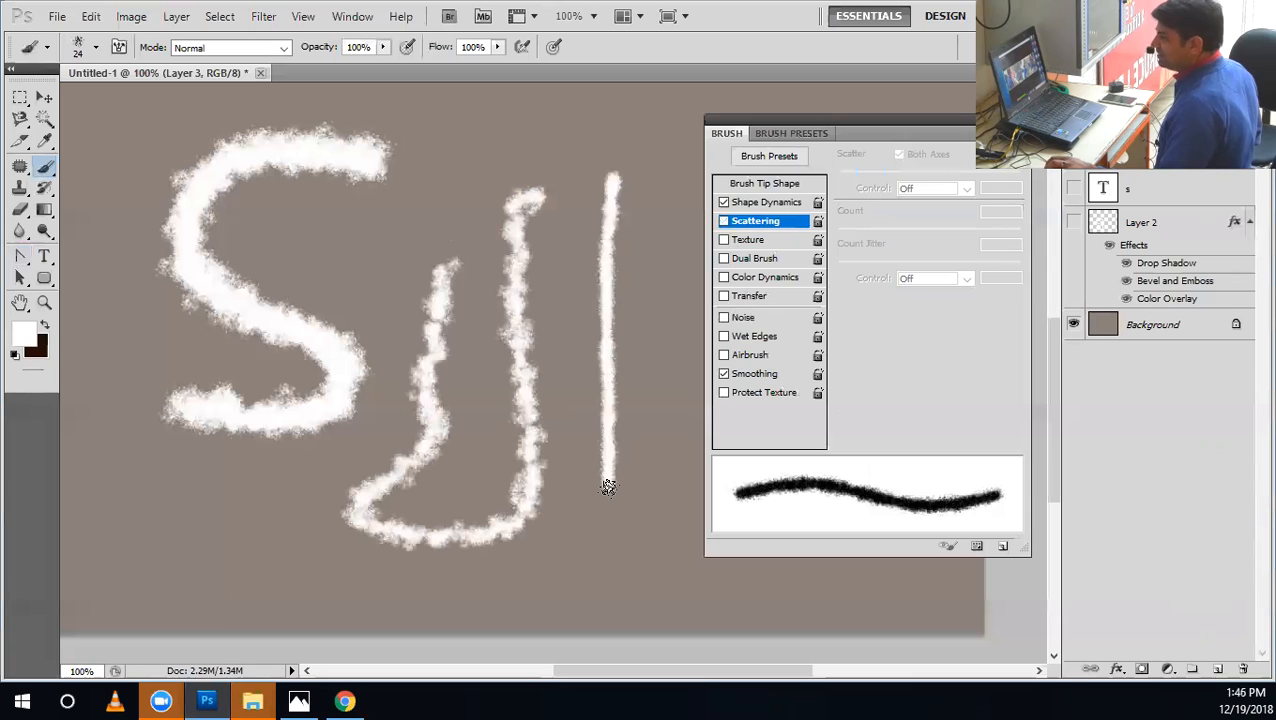
Re-enable Scattering with a lower scatter amount, try a long curved stroke around the S, and undo it.
{"action": "left_click", "coordinate": [762, 222]}
{"action": "mouse_move", "coordinate": [862, 172]}
{"action": "left_mouse_down"}
{"action": "mouse_move", "coordinate": [845, 174]}
{"action": "mouse_move", "coordinate": [855, 177]}
{"action": "left_mouse_up"}
{"action": "mouse_move", "coordinate": [413, 218]}
{"action": "left_mouse_down"}
{"action": "mouse_move", "coordinate": [349, 499]}
{"action": "mouse_move", "coordinate": [260, 527]}
{"action": "mouse_move", "coordinate": [62, 489]}
{"action": "mouse_move", "coordinate": [45, 396]}
{"action": "mouse_move", "coordinate": [120, 130]}
{"action": "left_mouse_up"}
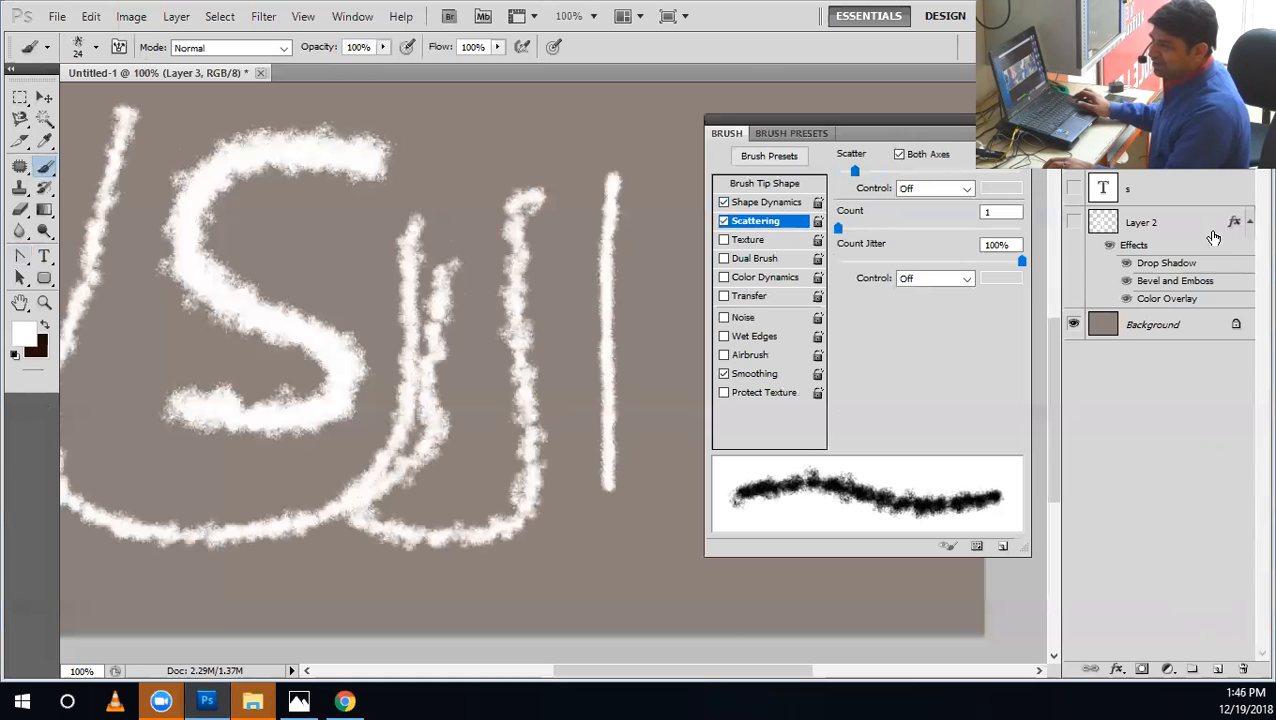
{"action": "key", "text": "ctrl+z"}
Show Layer 2 and hide the other painted layers so only its S stroke is displayed, and open its layer style.
{"action": "left_click", "coordinate": [1073, 222]}
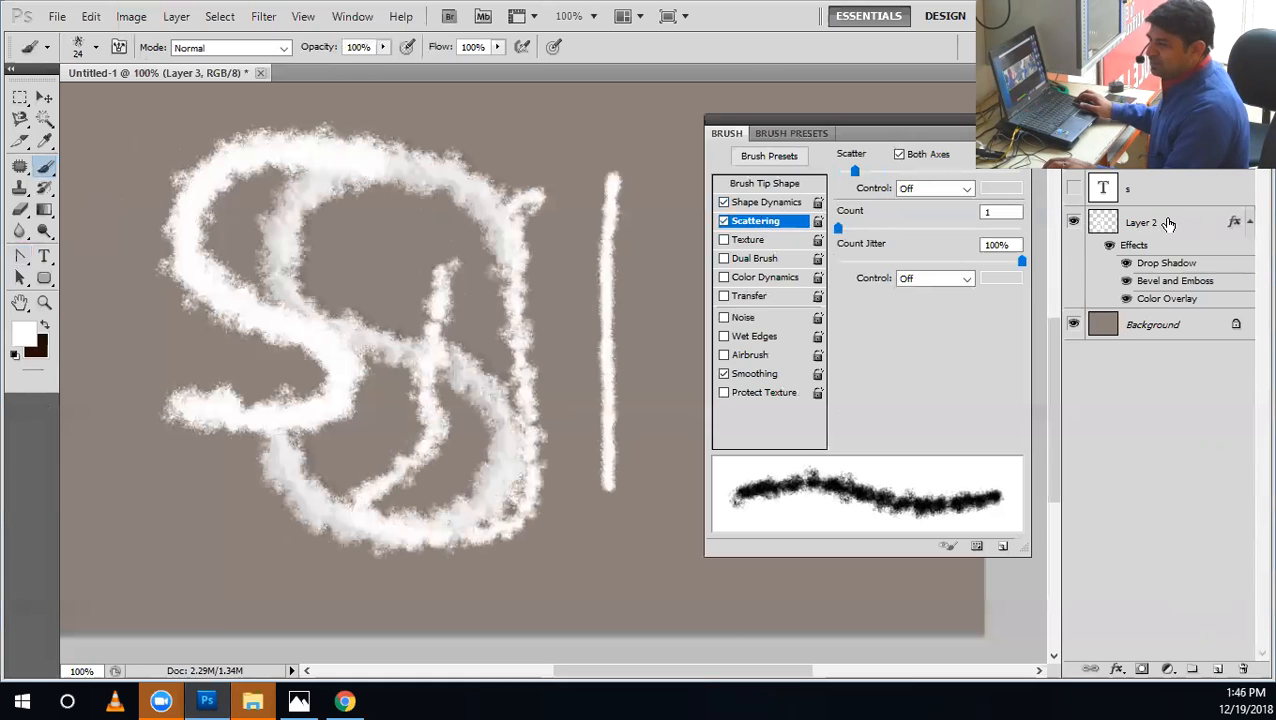
{"action": "left_click", "coordinate": [1168, 223]}
{"action": "double_click", "coordinate": [1134, 231]}
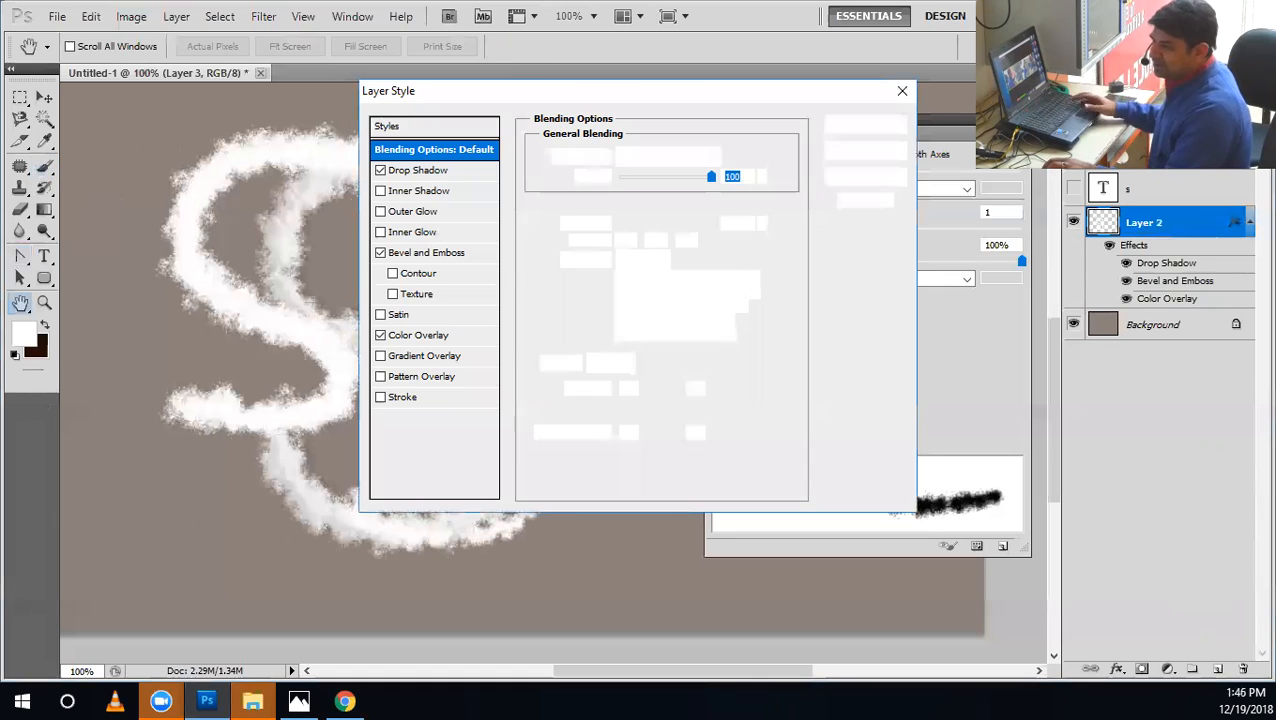
{"action": "left_click", "coordinate": [885, 157]}
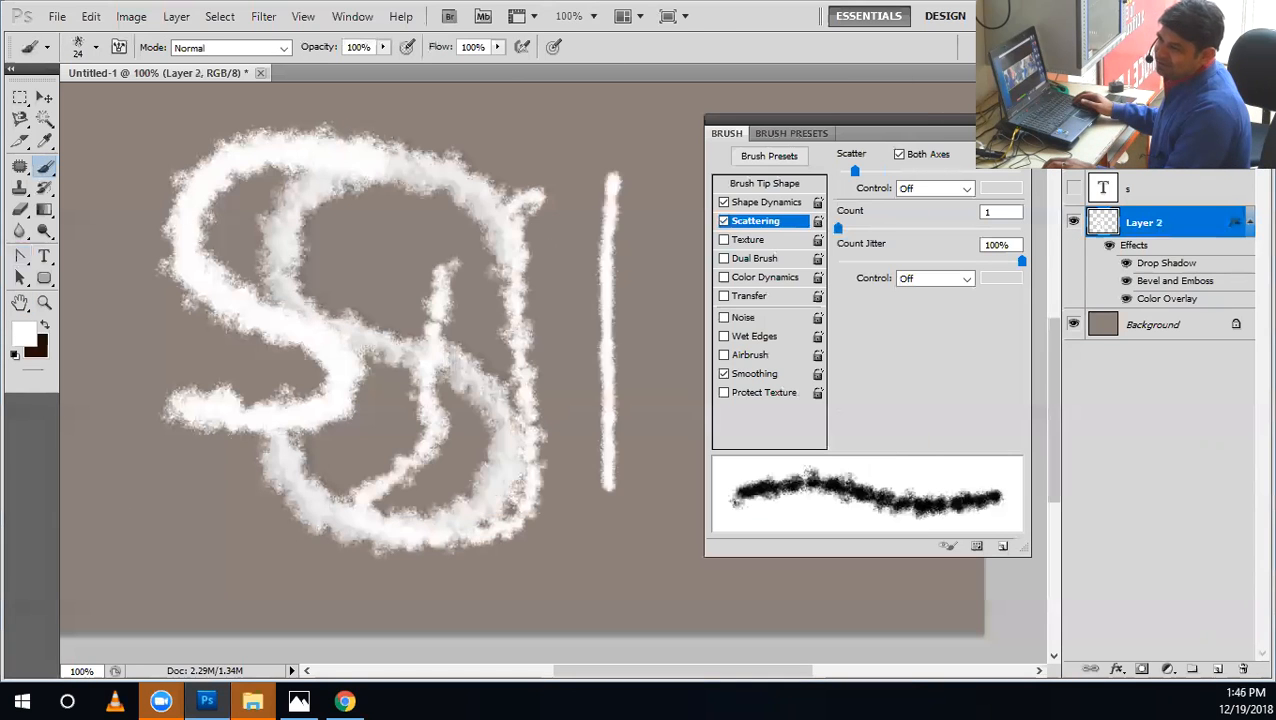
{"action": "left_click", "coordinate": [1073, 222]}
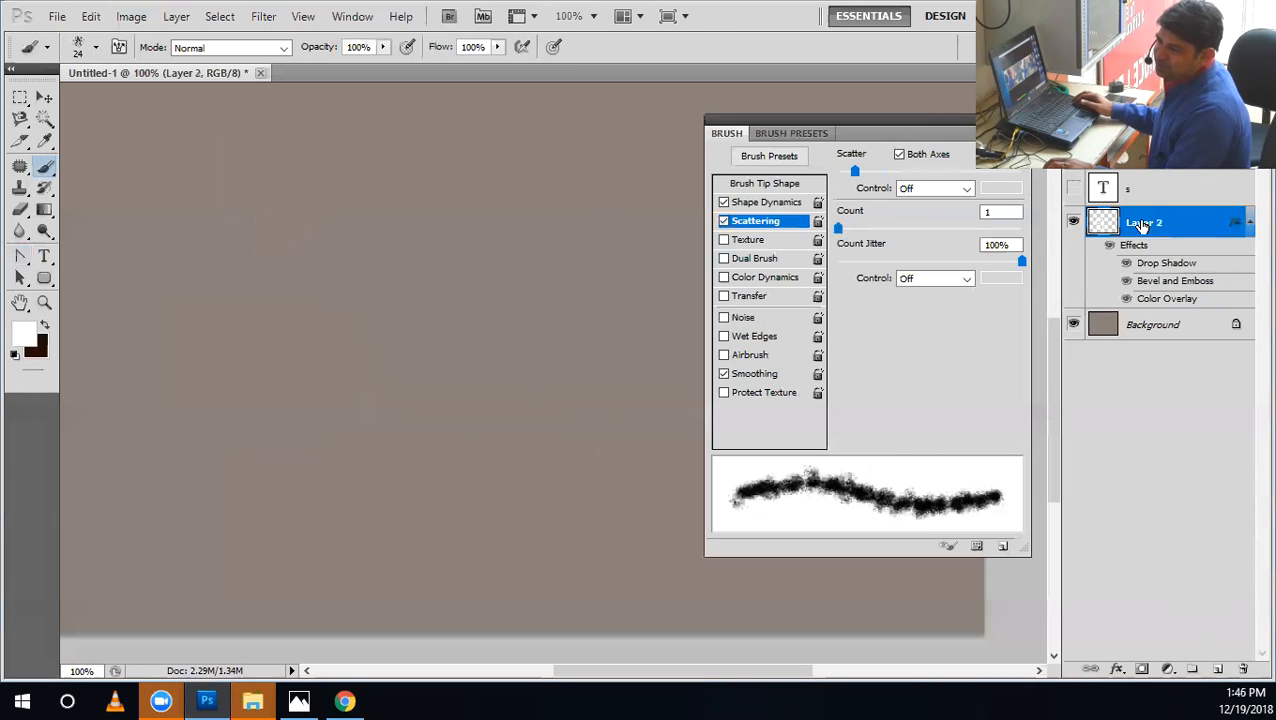
{"action": "left_click", "coordinate": [1073, 222]}
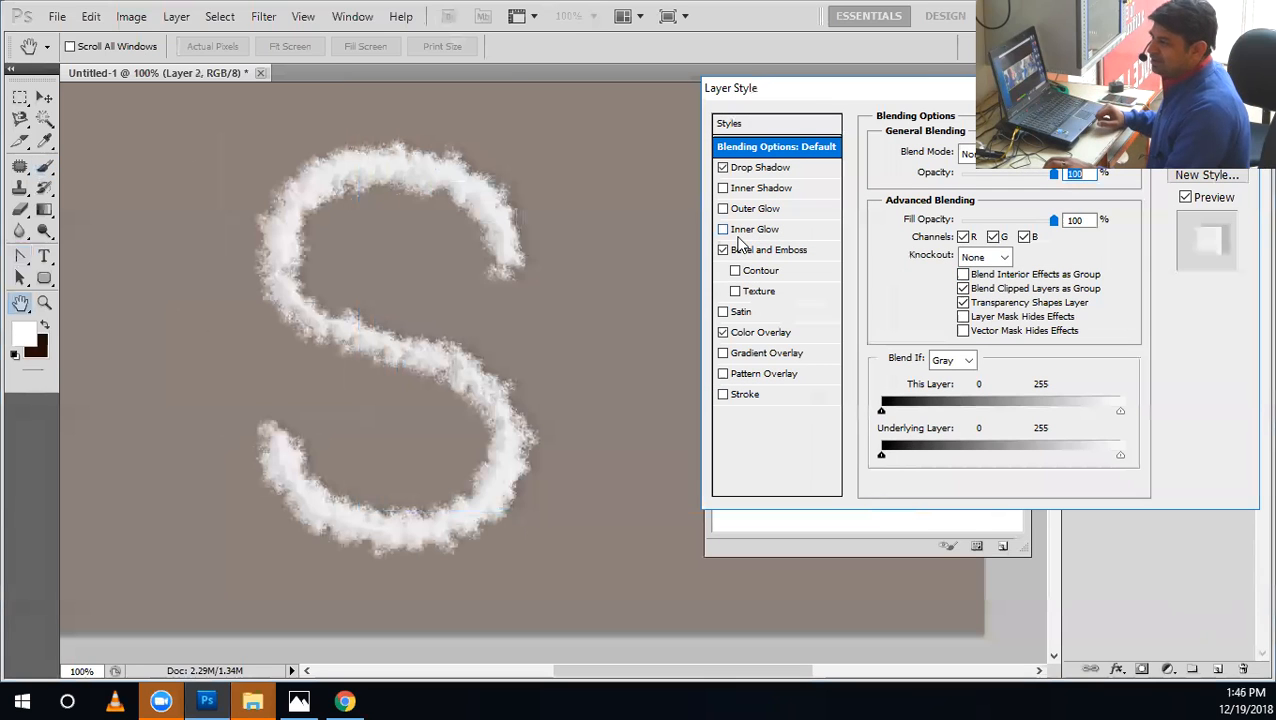
Turn off Bevel and Emboss, Color Overlay and Drop Shadow on Layer 2 to view the plain stroke.
{"action": "left_click_drag", "start_coordinate": [482, 99], "coordinate": [824, 96]}
{"action": "left_click", "coordinate": [722, 250]}
{"action": "left_click", "coordinate": [722, 250]}
{"action": "left_click", "coordinate": [722, 250]}
{"action": "left_click", "coordinate": [722, 332]}
{"action": "left_click", "coordinate": [722, 167]}
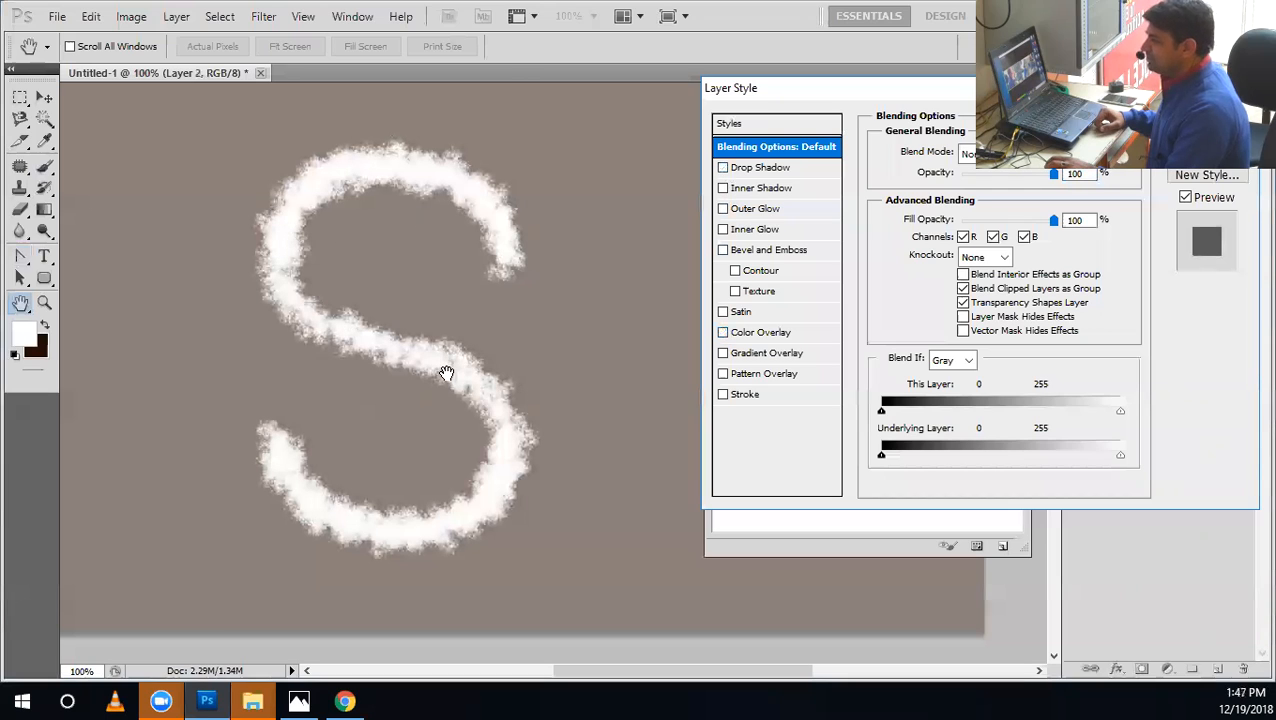
Enable Drop Shadow on the S with 30% opacity, a -176° angle and a 10 px distance.
{"action": "left_click", "coordinate": [726, 169]}
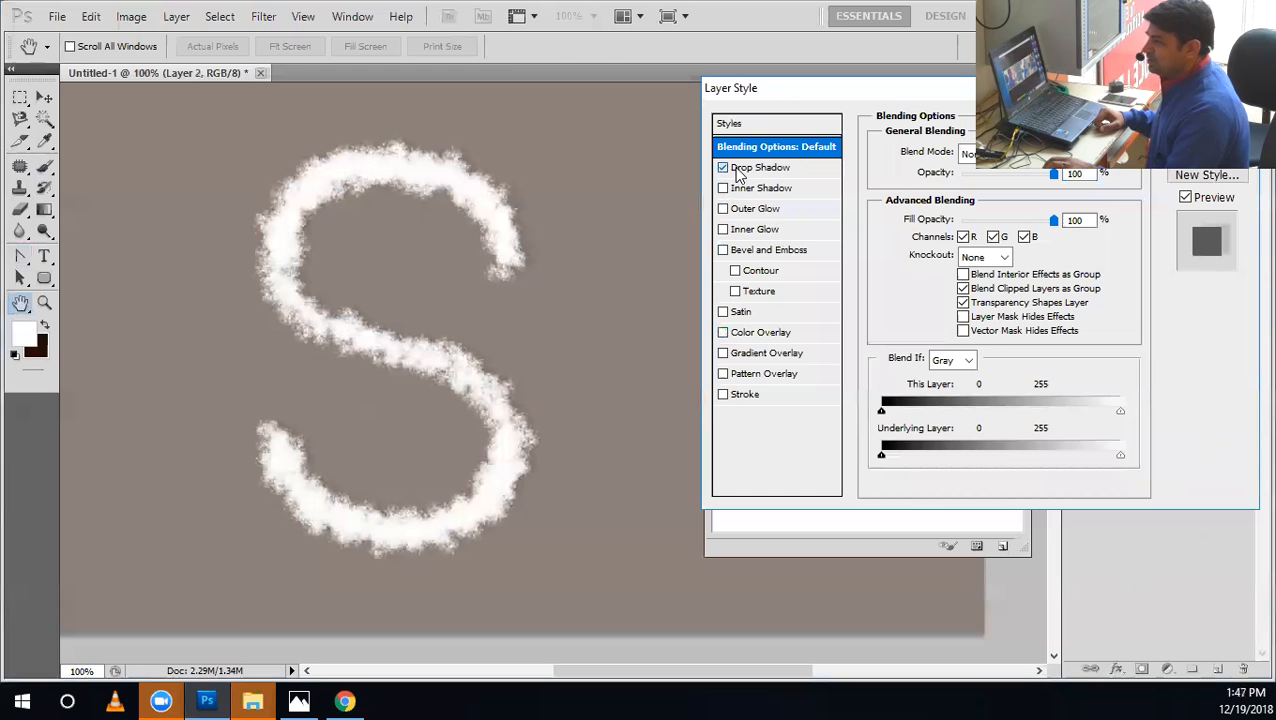
{"action": "left_click", "coordinate": [741, 167]}
{"action": "mouse_move", "coordinate": [958, 172]}
{"action": "left_mouse_down"}
{"action": "mouse_move", "coordinate": [1046, 176]}
{"action": "mouse_move", "coordinate": [952, 179]}
{"action": "mouse_move", "coordinate": [967, 179]}
{"action": "left_mouse_up"}
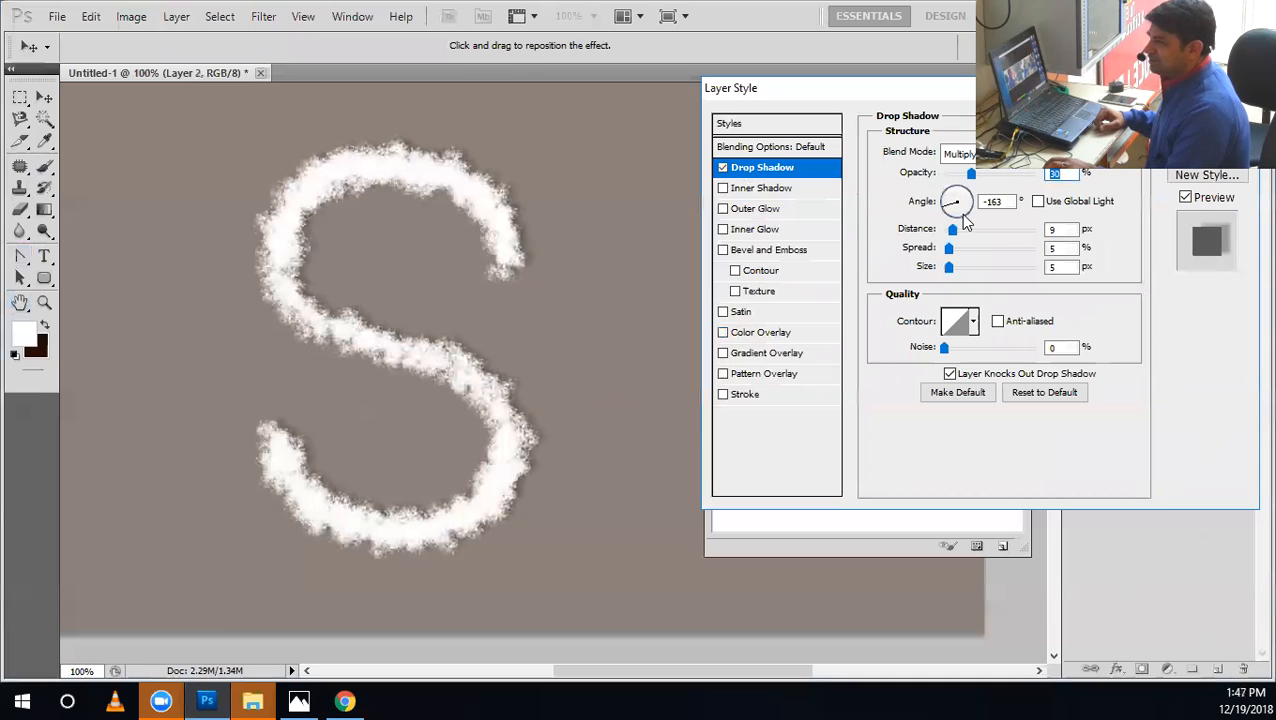
{"action": "left_click_drag", "start_coordinate": [948, 205], "coordinate": [943, 206]}
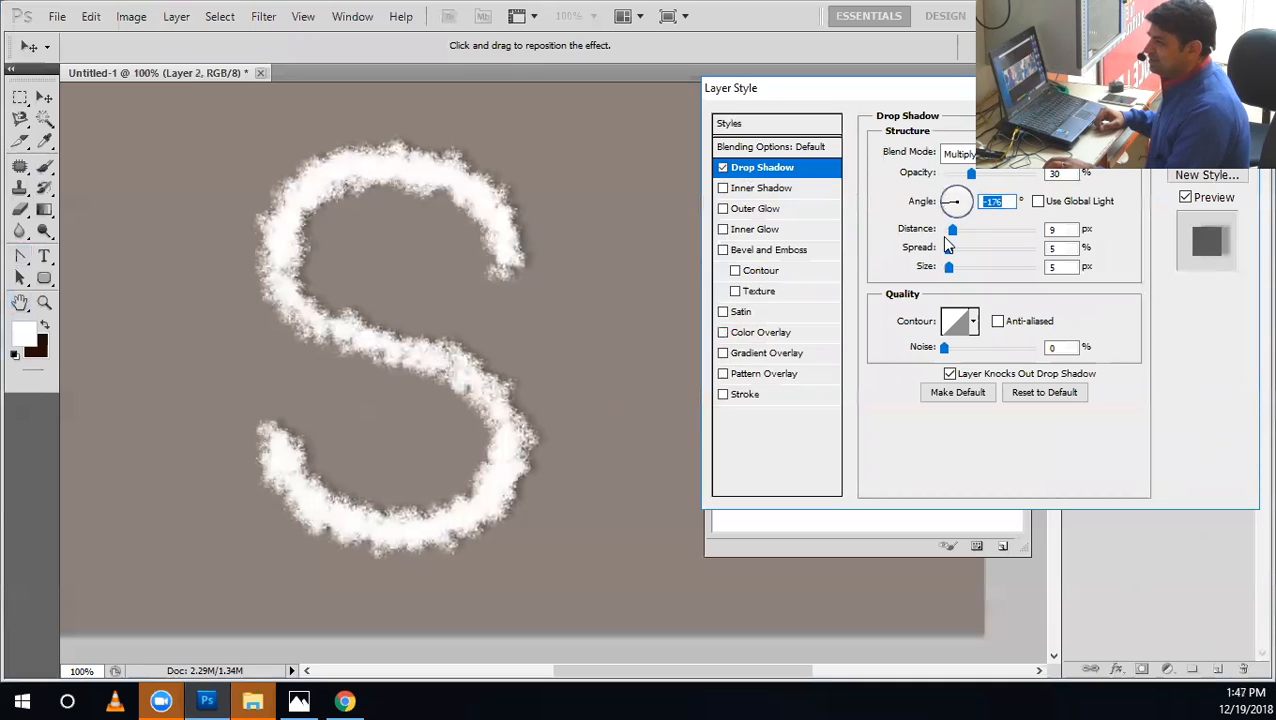
{"action": "left_click_drag", "start_coordinate": [958, 233], "coordinate": [955, 232]}
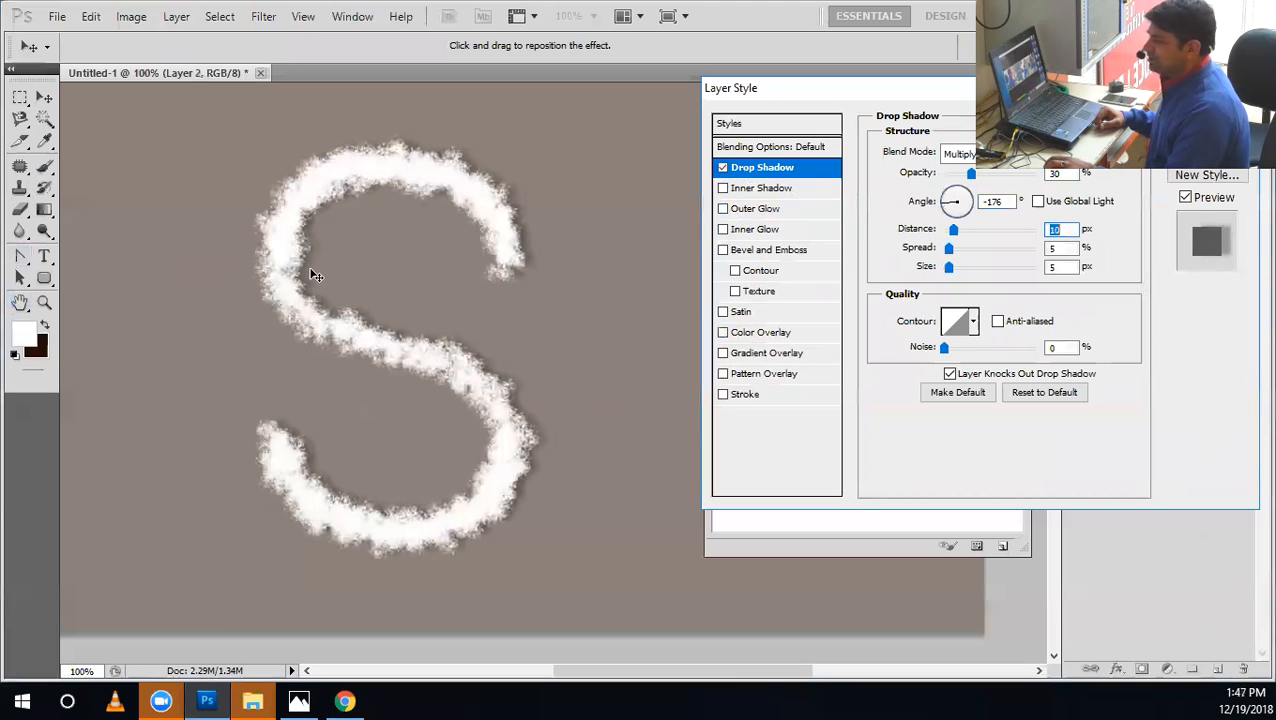
Enable Bevel and Emboss on the S with 1000% depth, 8 px size and increased softening.
{"action": "left_click", "coordinate": [725, 252]}
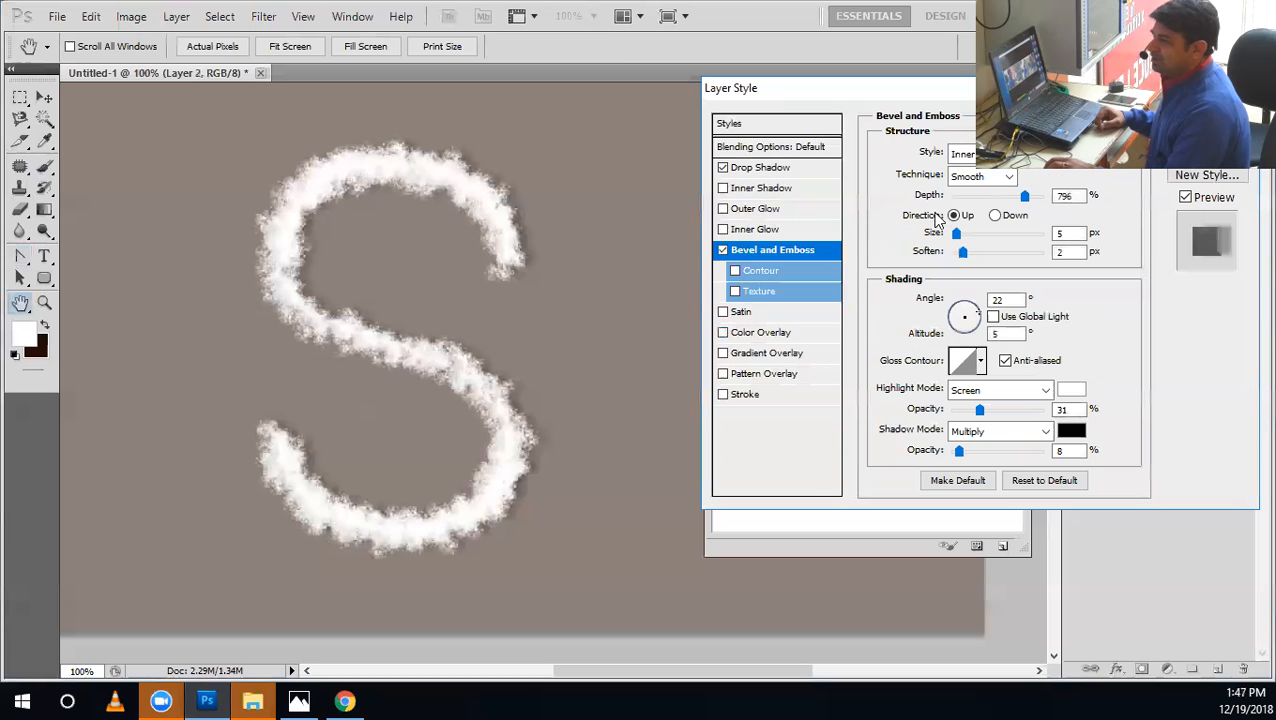
{"action": "left_click_drag", "start_coordinate": [1024, 197], "coordinate": [1083, 203]}
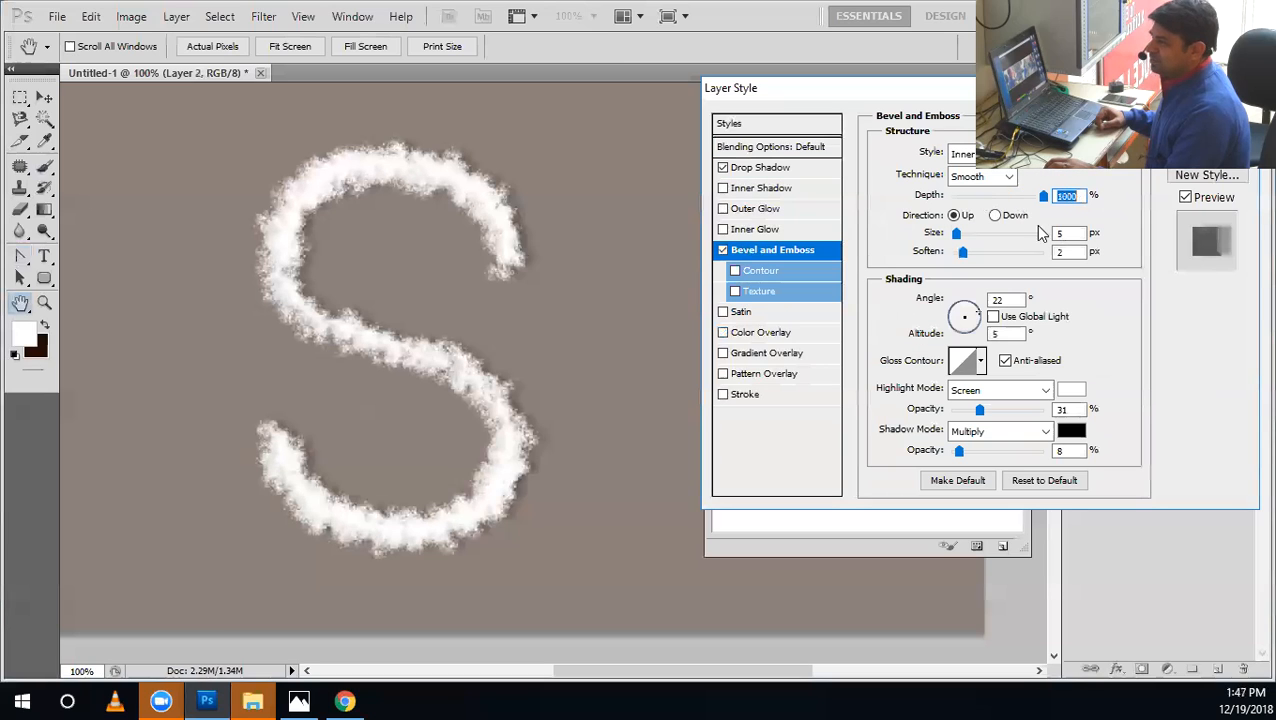
{"action": "left_click_drag", "start_coordinate": [957, 232], "coordinate": [984, 258]}
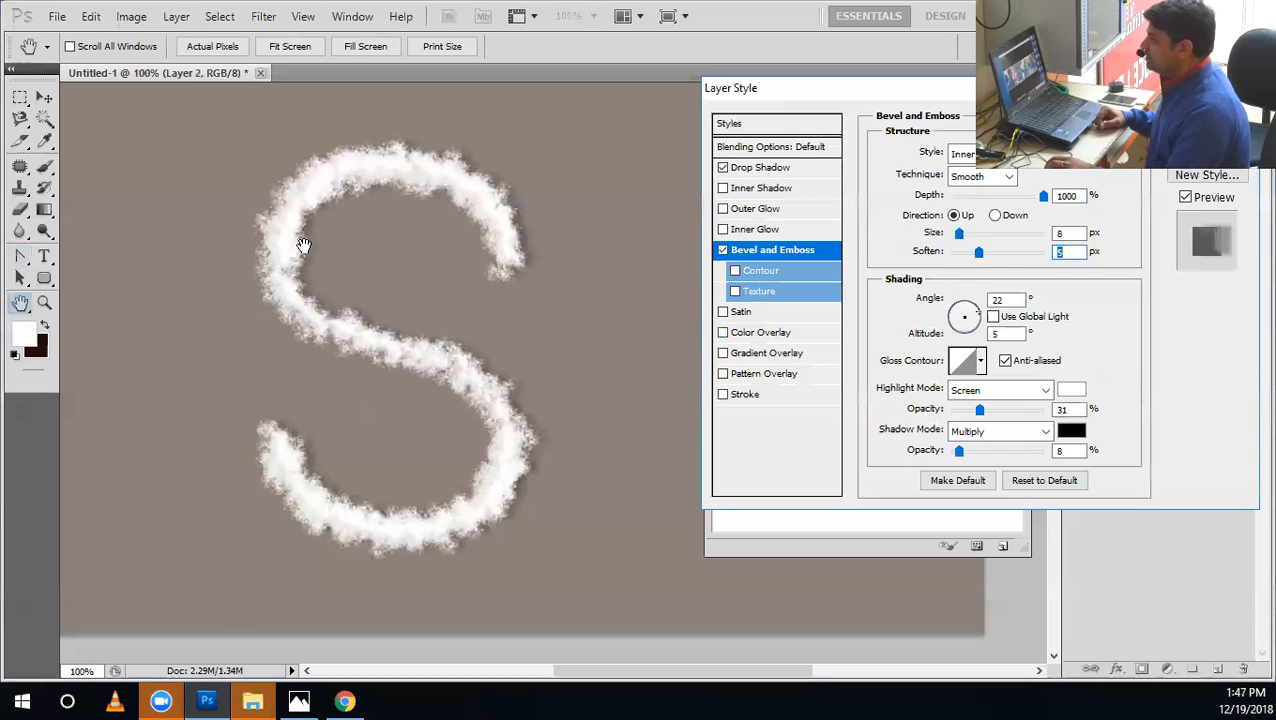
Set the bevel's shading angle to 165° and its altitude to 50°.
{"action": "left_click", "coordinate": [957, 320]}
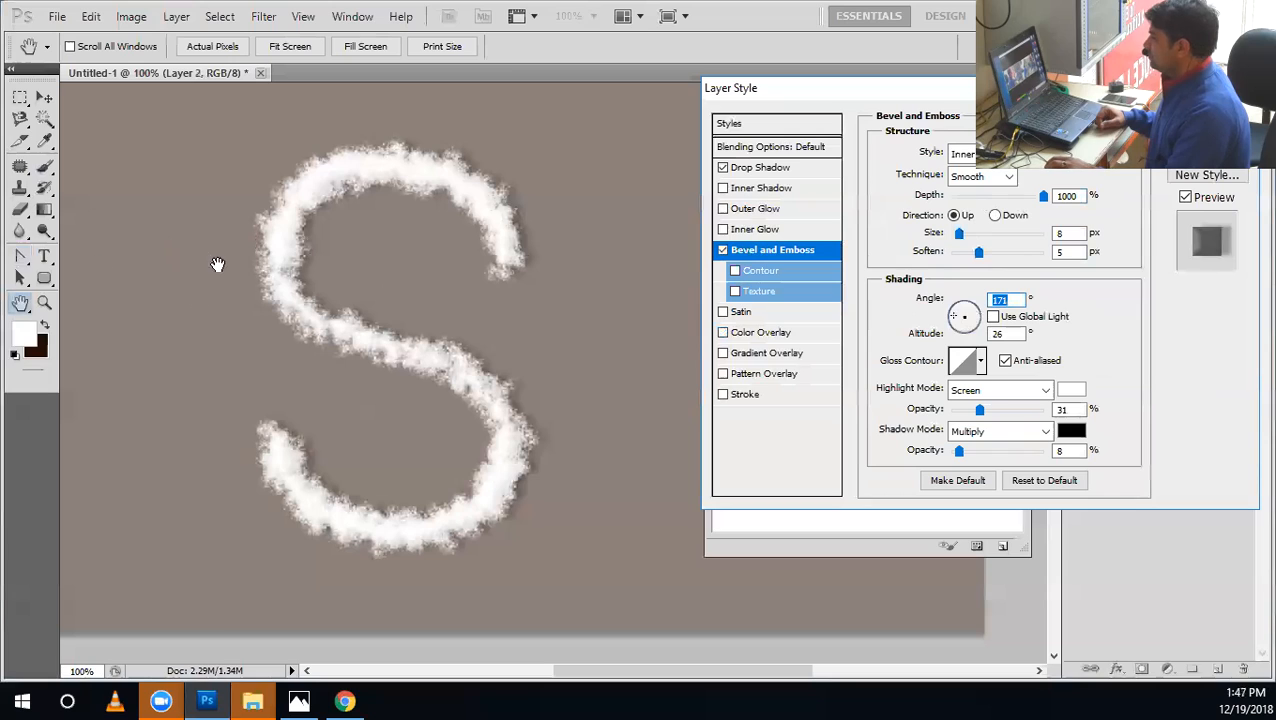
{"action": "left_click_drag", "start_coordinate": [955, 318], "coordinate": [956, 318]}
{"action": "key", "text": "Tab"}
{"action": "type", "text": "50"}
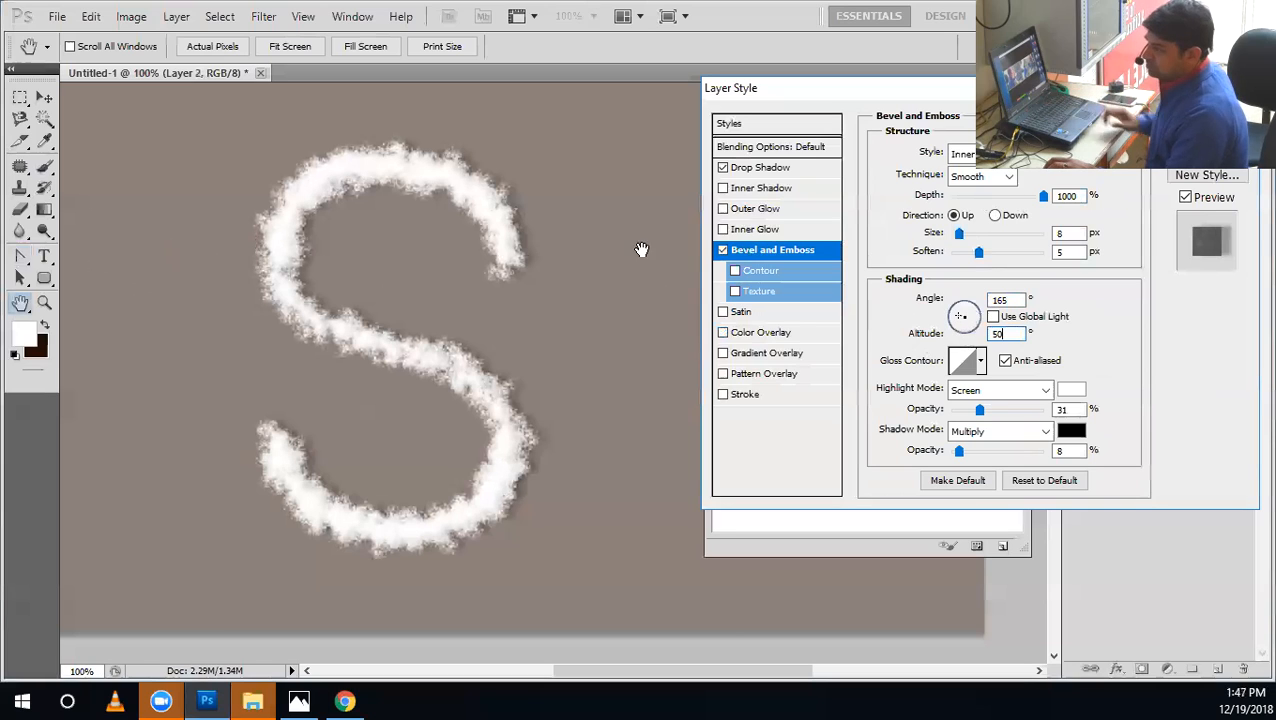
Set the bevel's soften to 2 px, highlight opacity to 87% and shadow opacity to 12%.
{"action": "left_click_drag", "start_coordinate": [981, 257], "coordinate": [961, 256]}
{"action": "left_click_drag", "start_coordinate": [980, 410], "coordinate": [1044, 410]}
{"action": "mouse_move", "coordinate": [960, 451]}
{"action": "left_mouse_down"}
{"action": "mouse_move", "coordinate": [985, 452]}
{"action": "mouse_move", "coordinate": [952, 445]}
{"action": "mouse_move", "coordinate": [962, 451]}
{"action": "left_mouse_up"}
{"action": "left_click", "coordinate": [974, 410]}
{"action": "left_click", "coordinate": [1032, 409]}
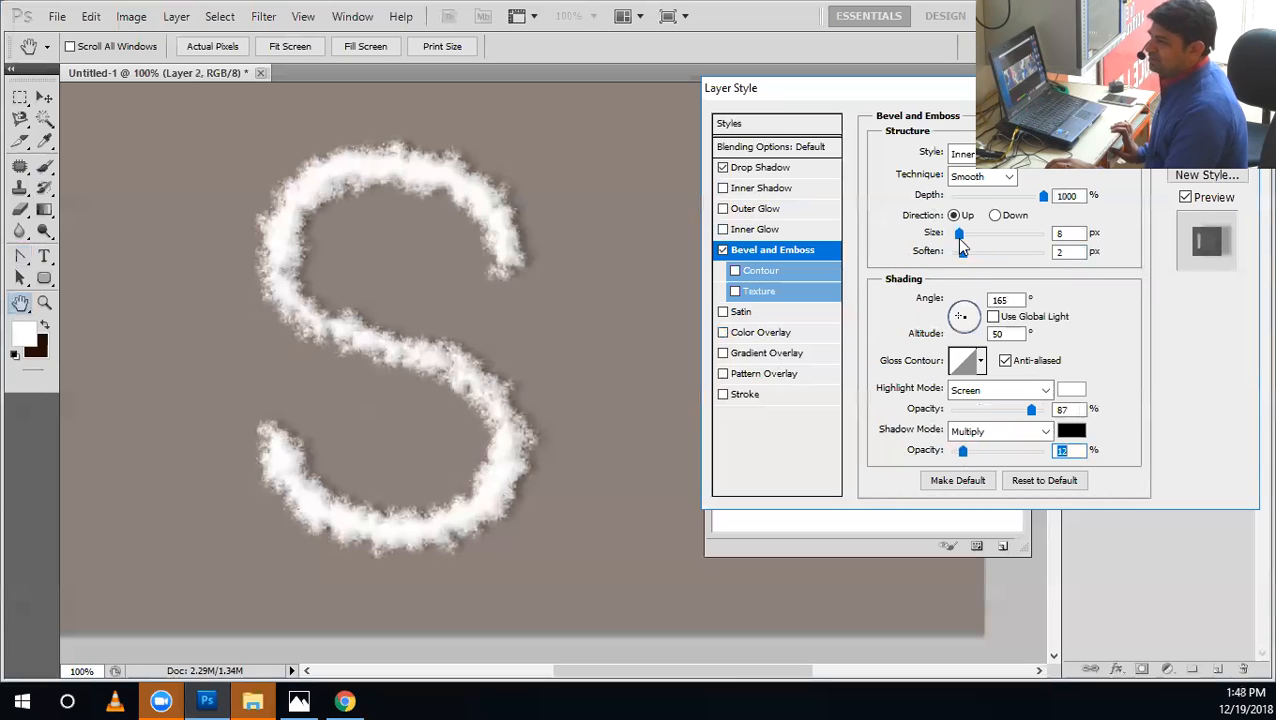
Toggle Bevel and Emboss off and on to compare the S, and apply the layer style.
{"action": "left_click", "coordinate": [722, 250]}
{"action": "left_click", "coordinate": [722, 250]}
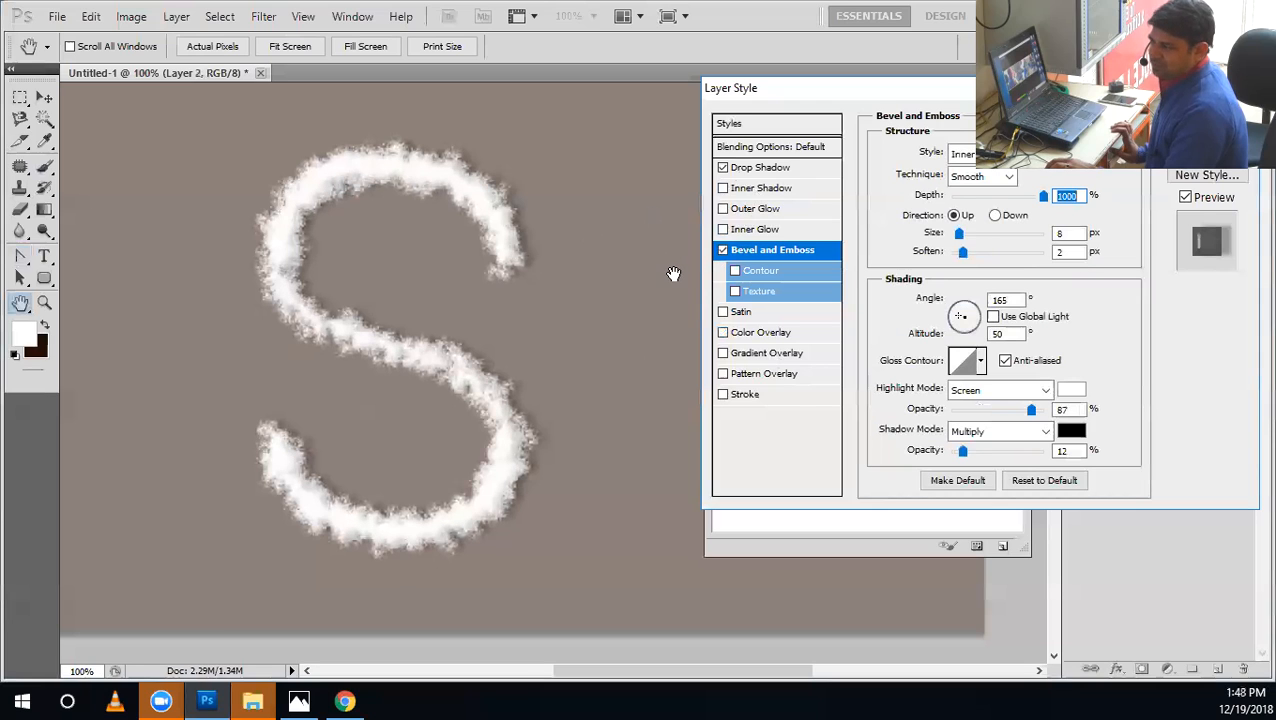
{"action": "key", "text": "Return"}
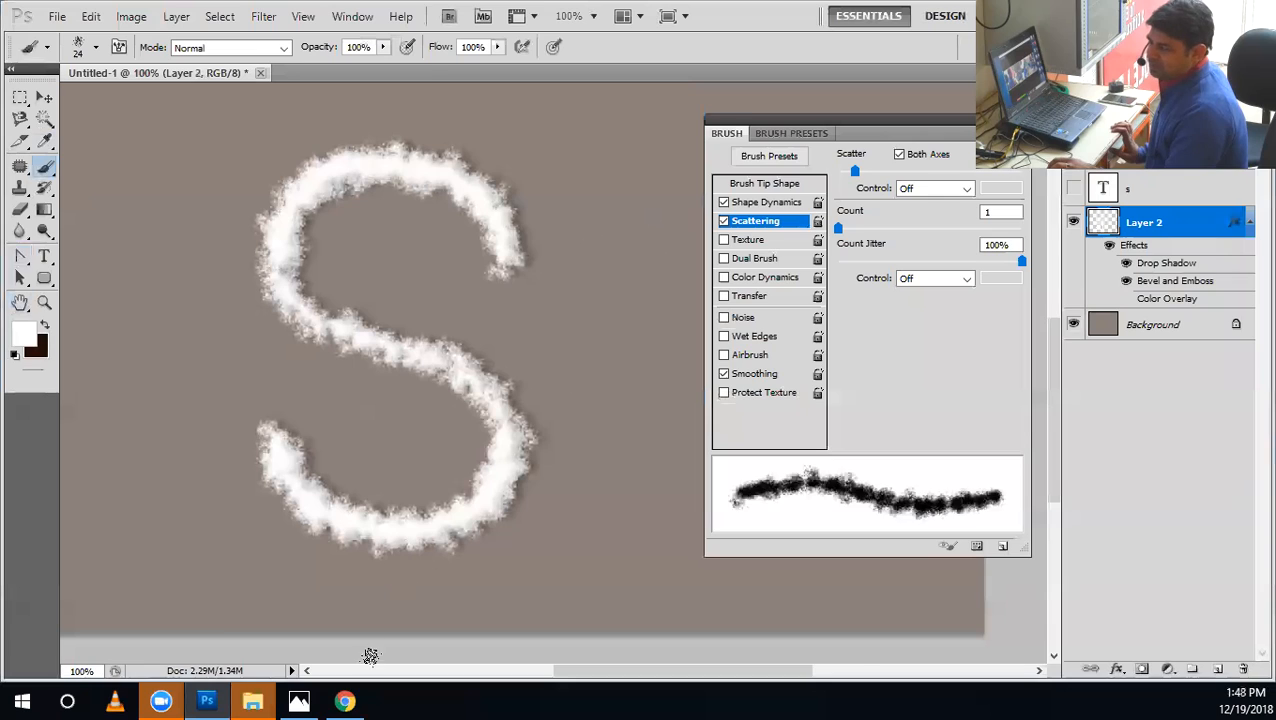
Switch between Chrome and Photoshop to compare the styled S with the reference Flour text image.
{"action": "left_click", "coordinate": [362, 697]}
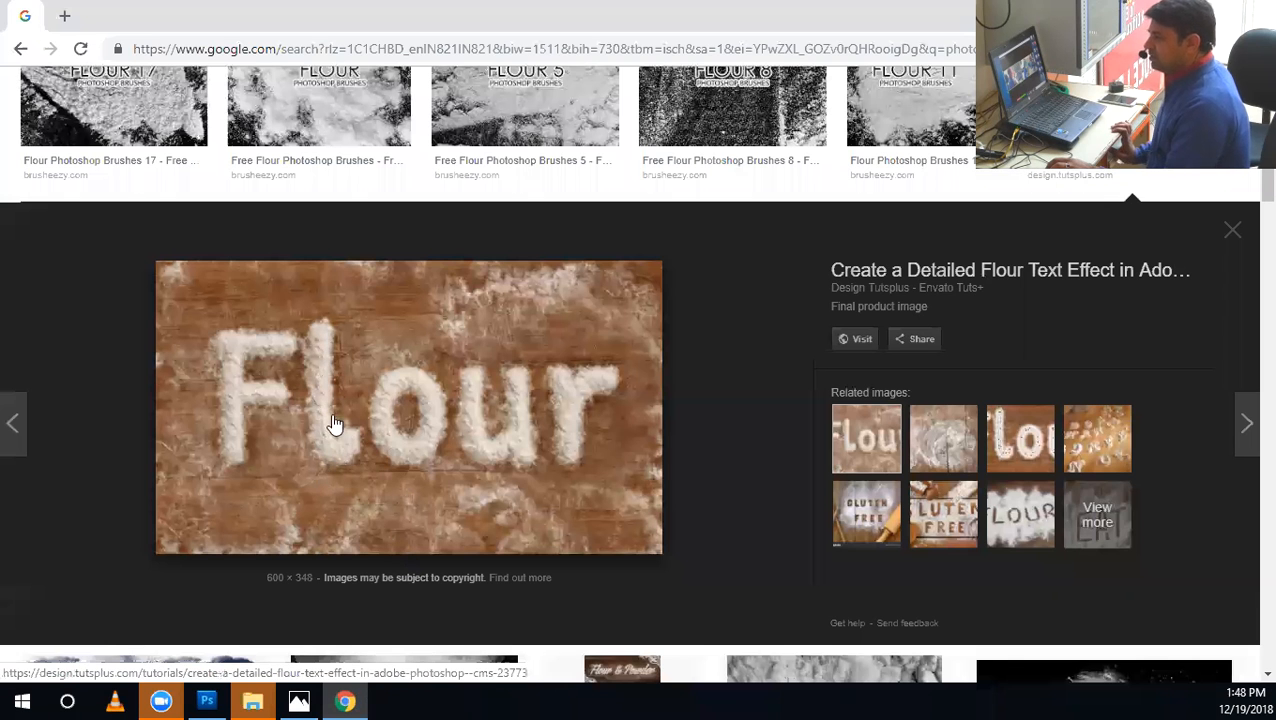
{"action": "left_click", "coordinate": [199, 698]}
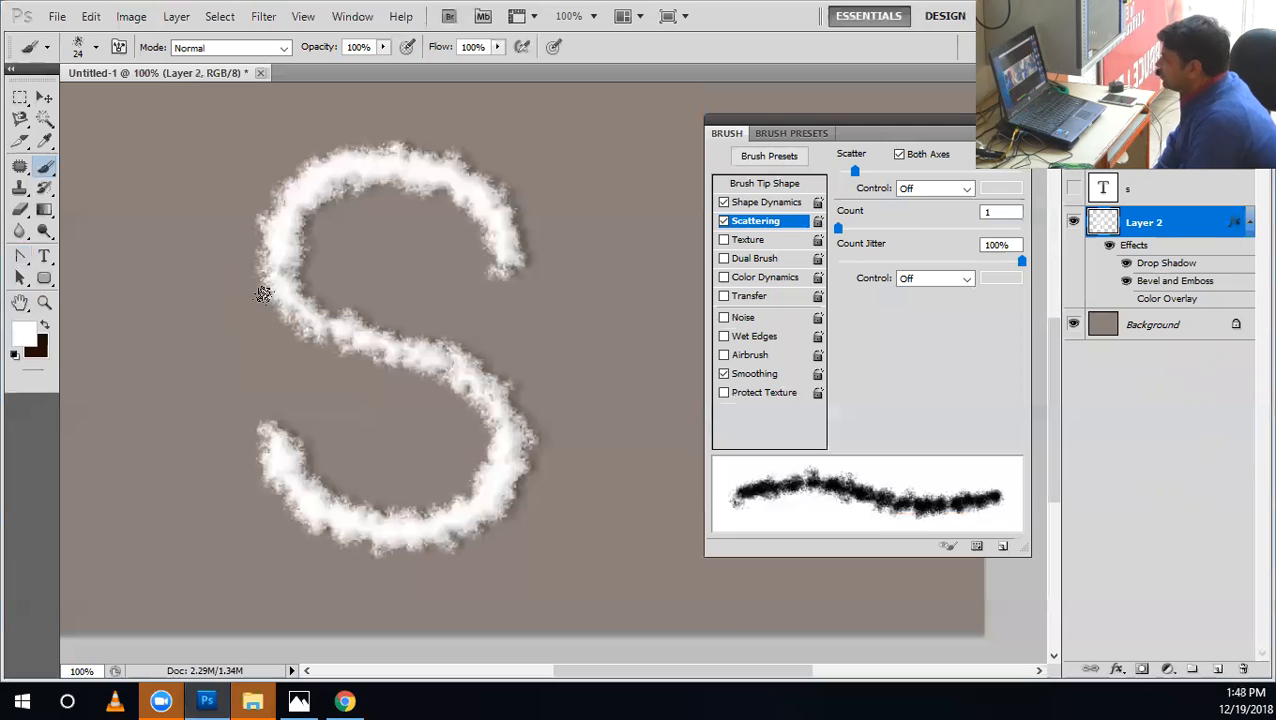
{"action": "left_click", "coordinate": [362, 699]}
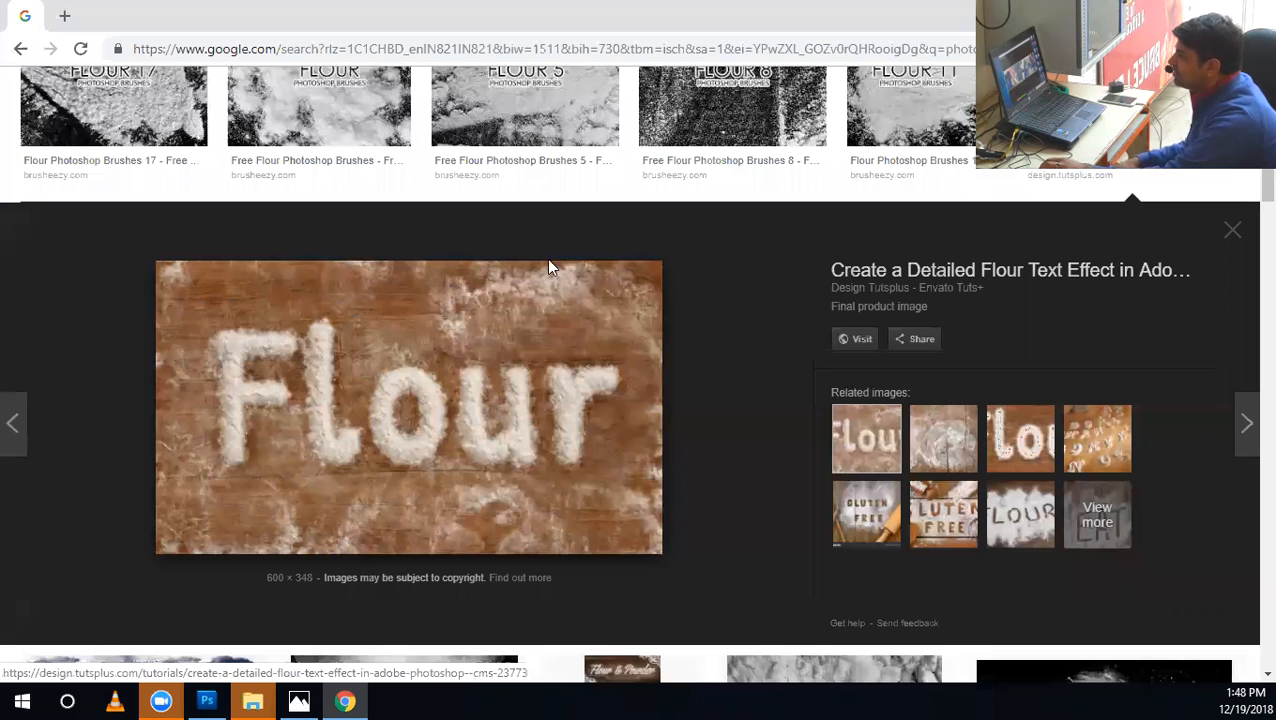
Browse the "photoshop flour brush" image results and preview the Flour & Powder Photoshop Actions image.
{"action": "scroll", "coordinate": [672, 356], "scroll_direction": "up", "scroll_amount": 3}
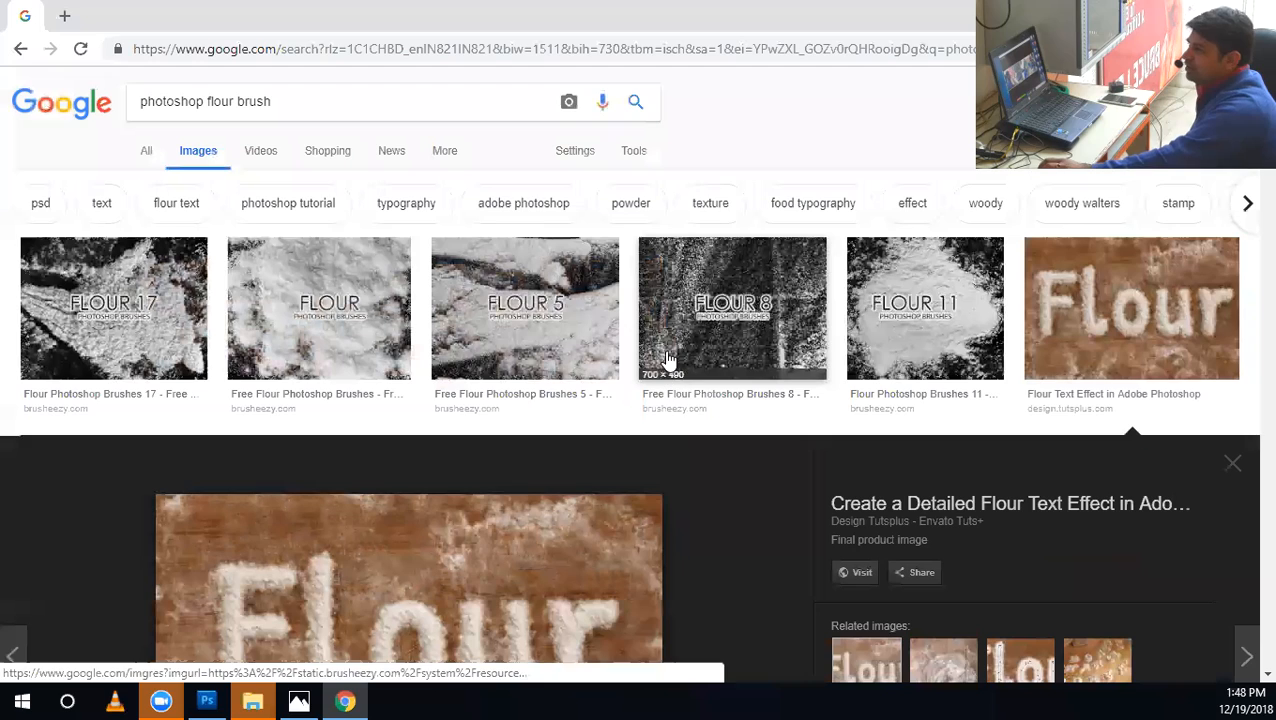
{"action": "scroll", "coordinate": [883, 433], "scroll_direction": "down", "scroll_amount": 7}
{"action": "scroll", "coordinate": [872, 449], "scroll_direction": "down", "scroll_amount": 5}
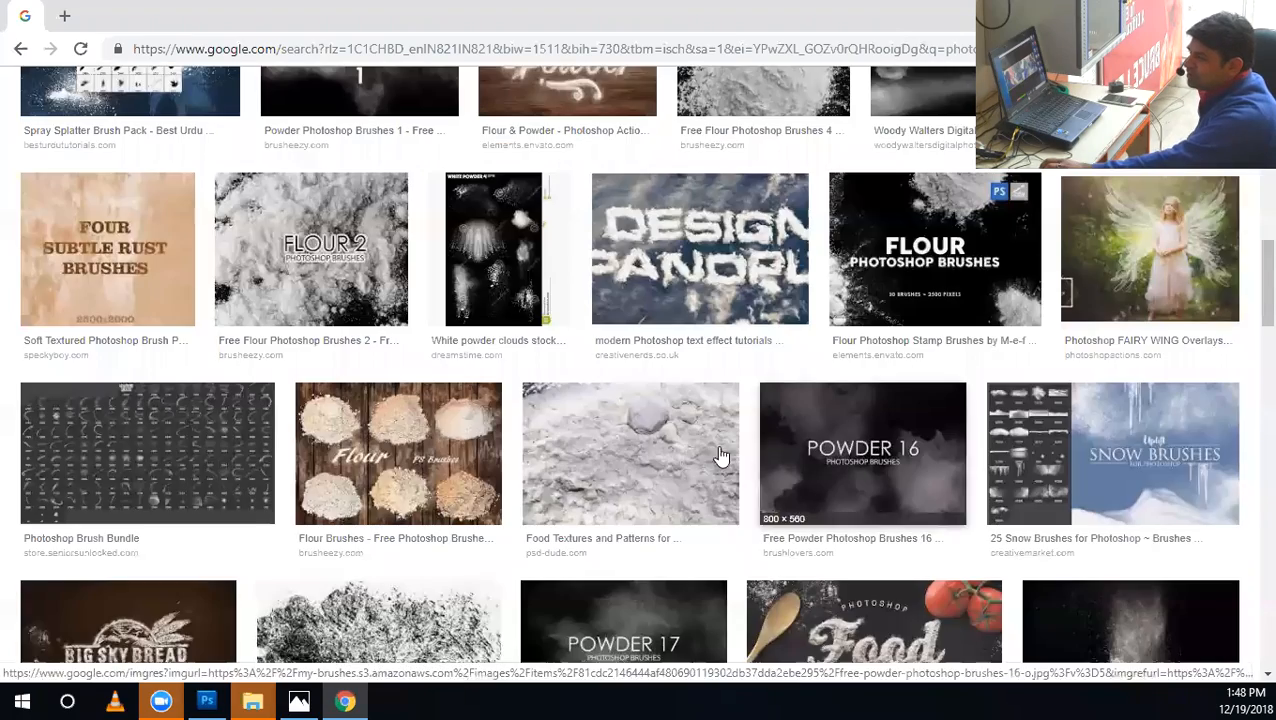
{"action": "scroll", "coordinate": [698, 521], "scroll_direction": "down", "scroll_amount": 3}
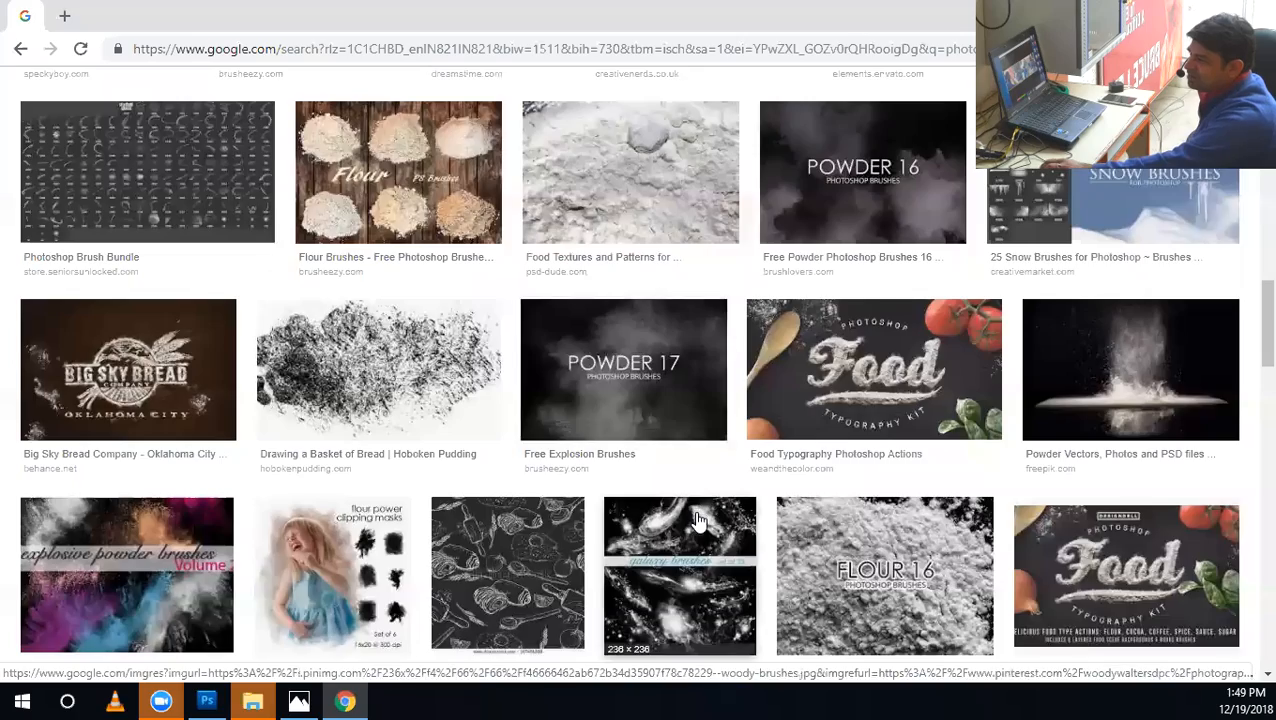
{"action": "scroll", "coordinate": [700, 522], "scroll_direction": "down", "scroll_amount": 4}
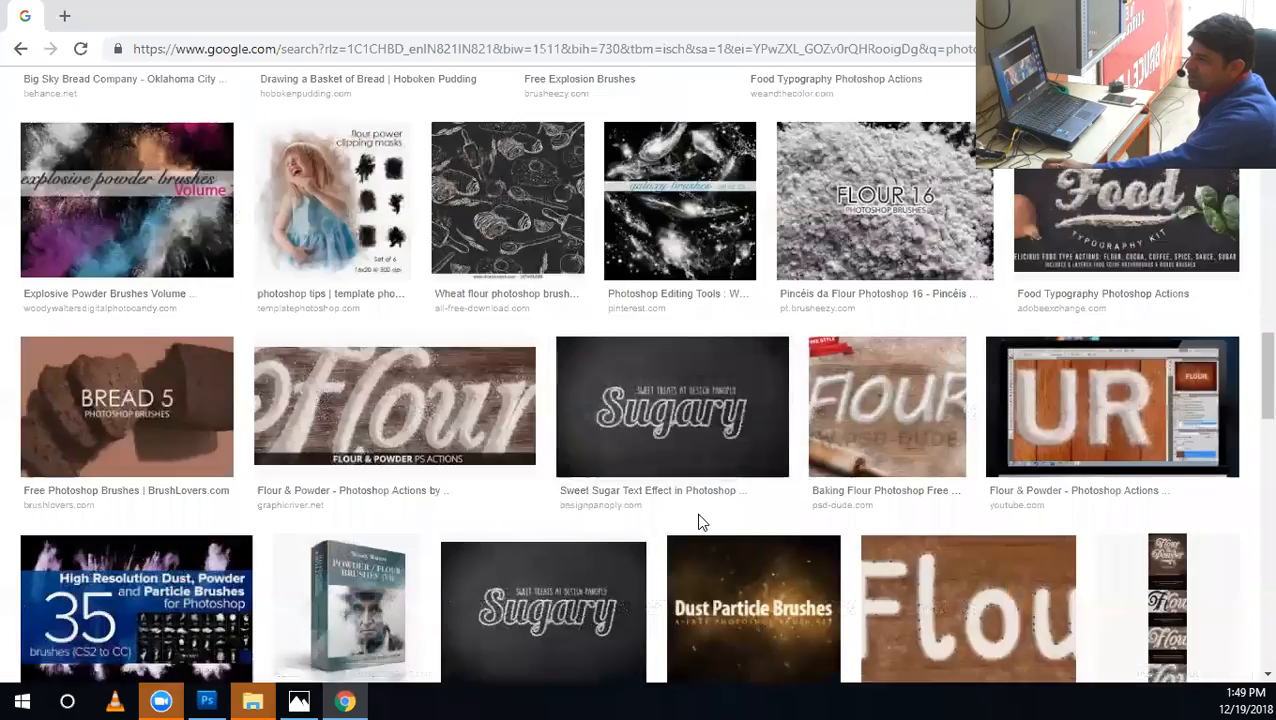
{"action": "left_click", "coordinate": [510, 414]}
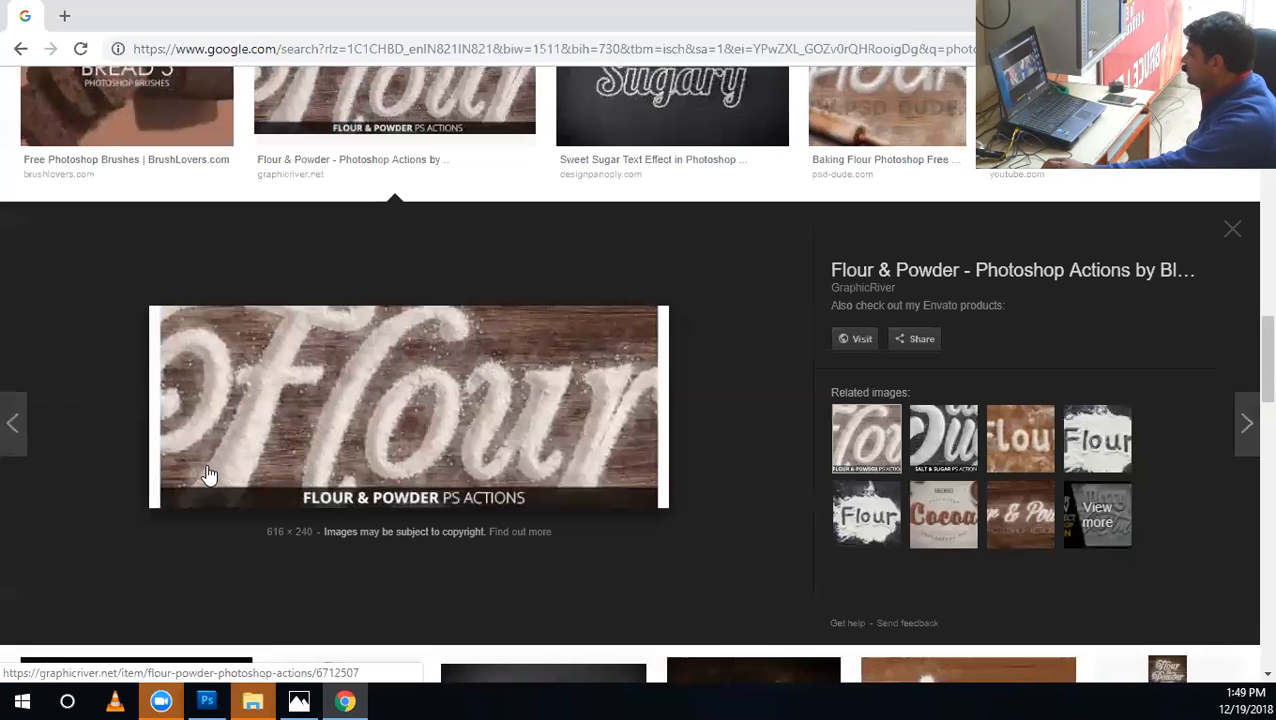
Open the Flour & Powder image's GraphicRiver page in a new tab, and return to Photoshop.
{"action": "right_click", "coordinate": [245, 397]}
{"action": "left_click", "coordinate": [276, 433]}
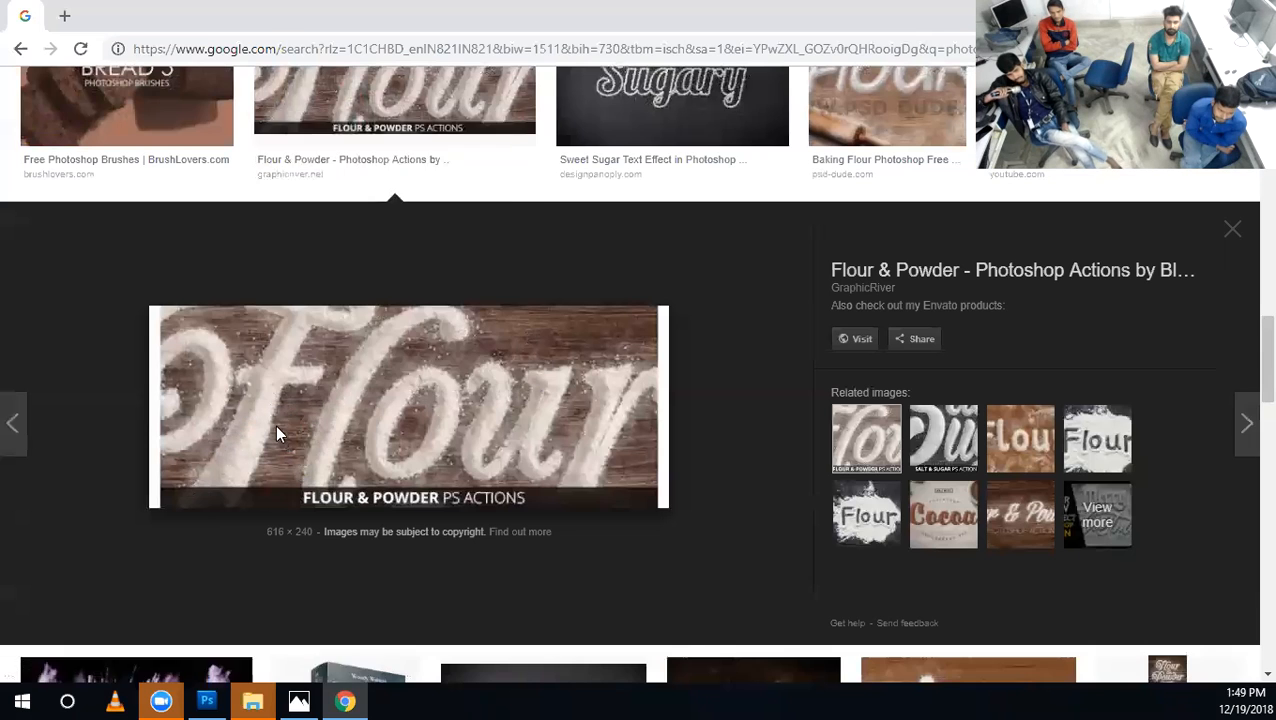
{"action": "left_click", "coordinate": [276, 433]}
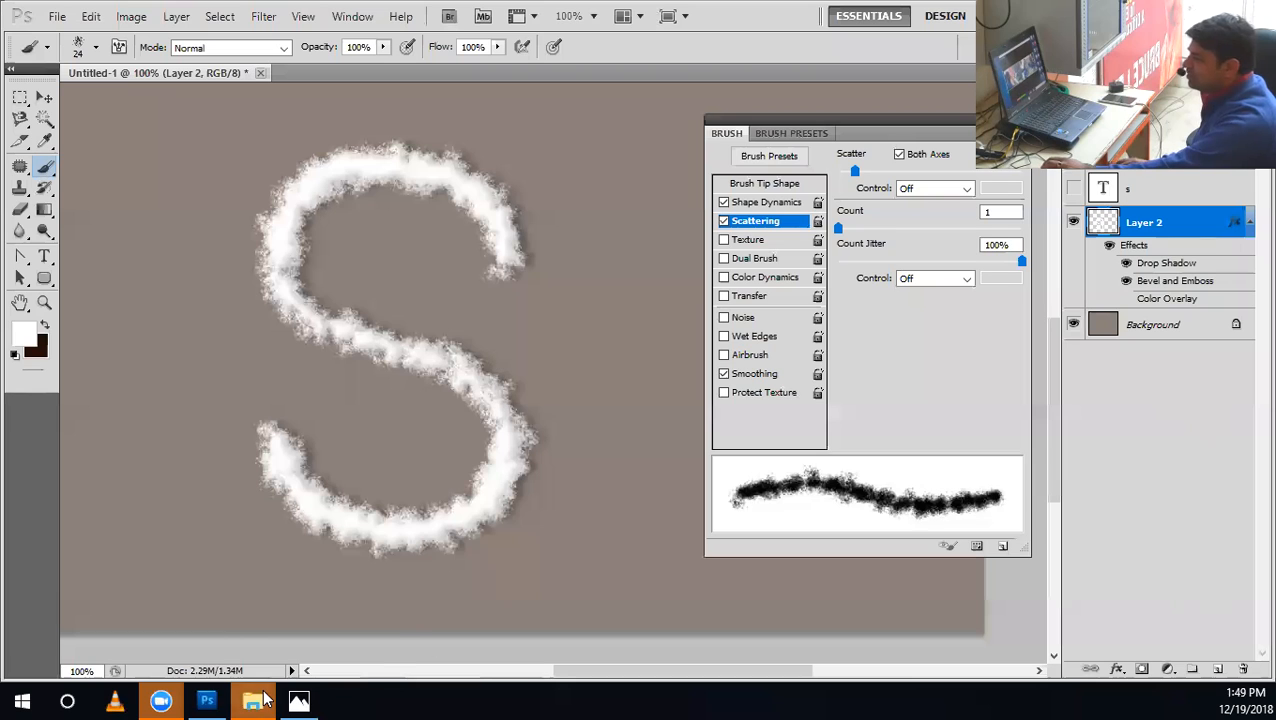
{"action": "mouse_move", "coordinate": [268, 700]}
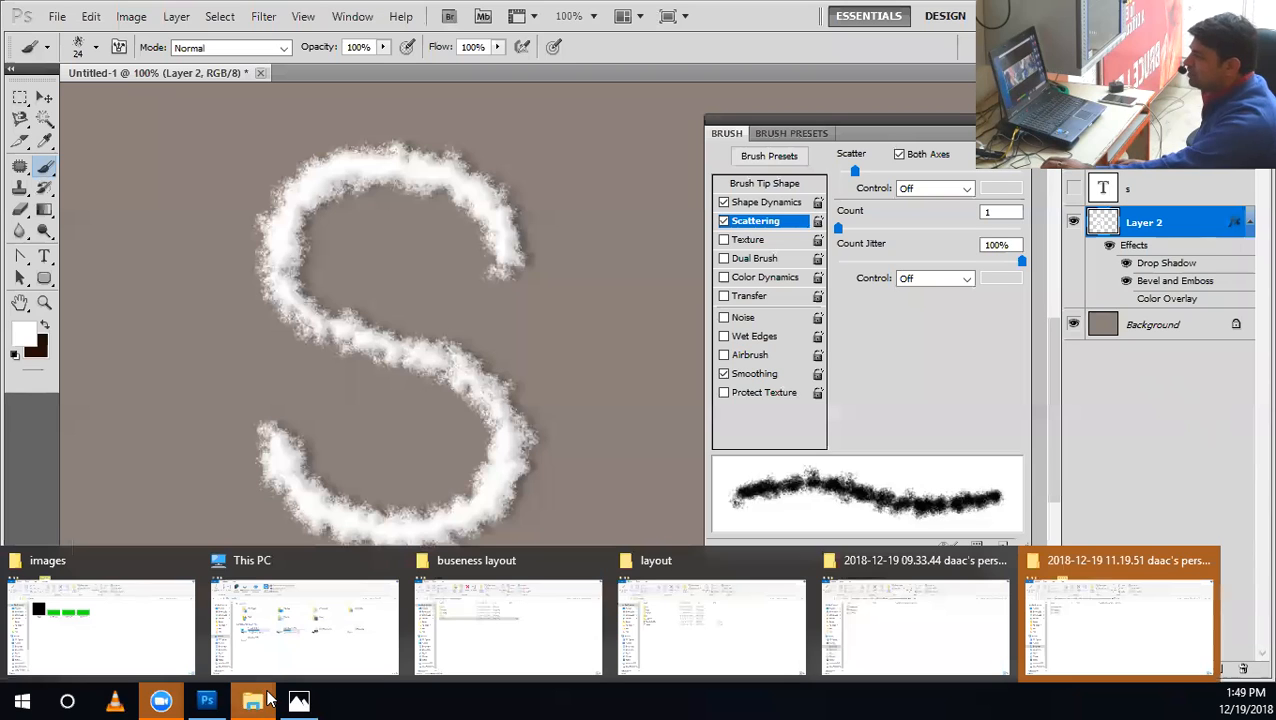
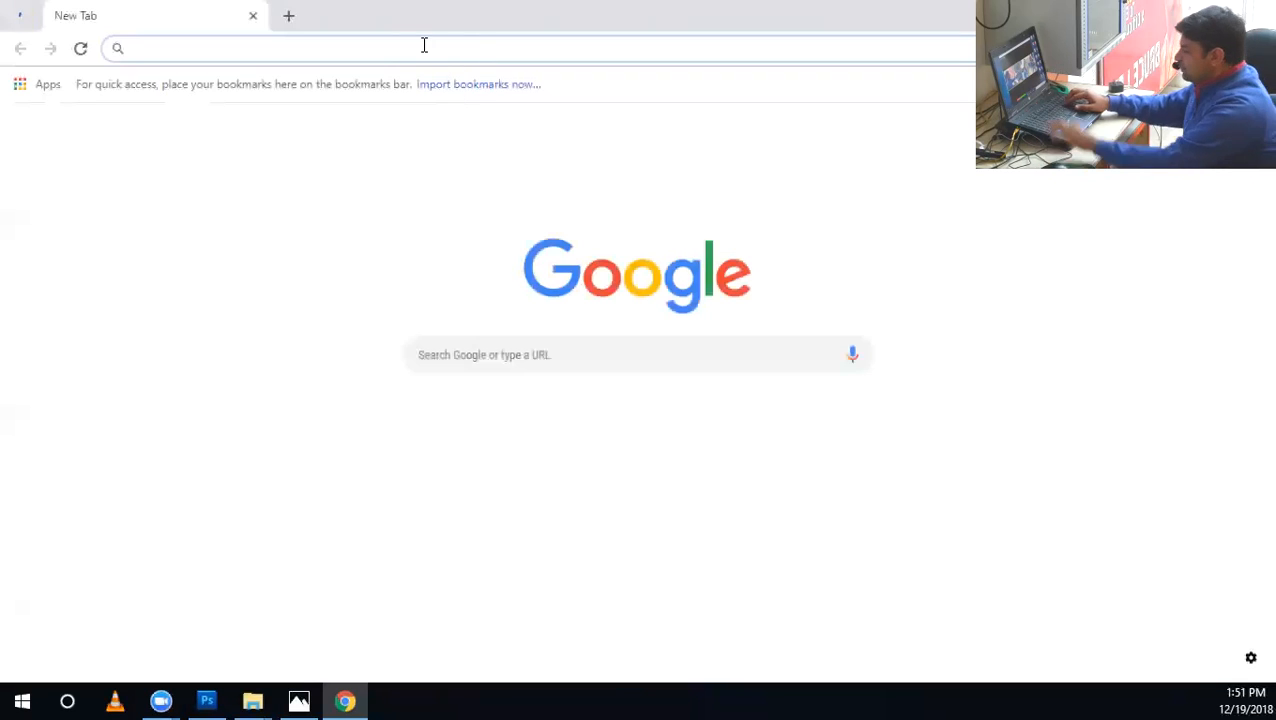
Search Google Images for "fire flames" and browse the results for a suitable flame photo on black.
{"action": "type", "text": "fire flames"}
{"action": "key", "text": "Return"}
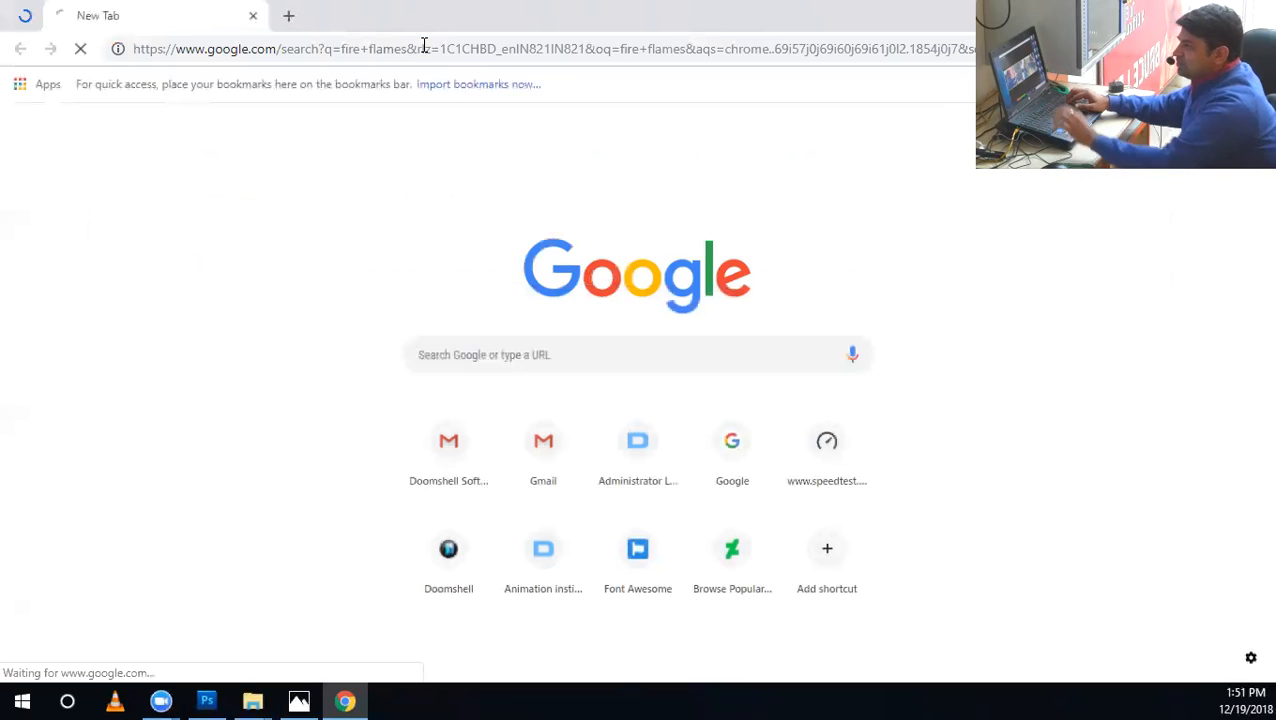
{"action": "left_click", "coordinate": [213, 158]}
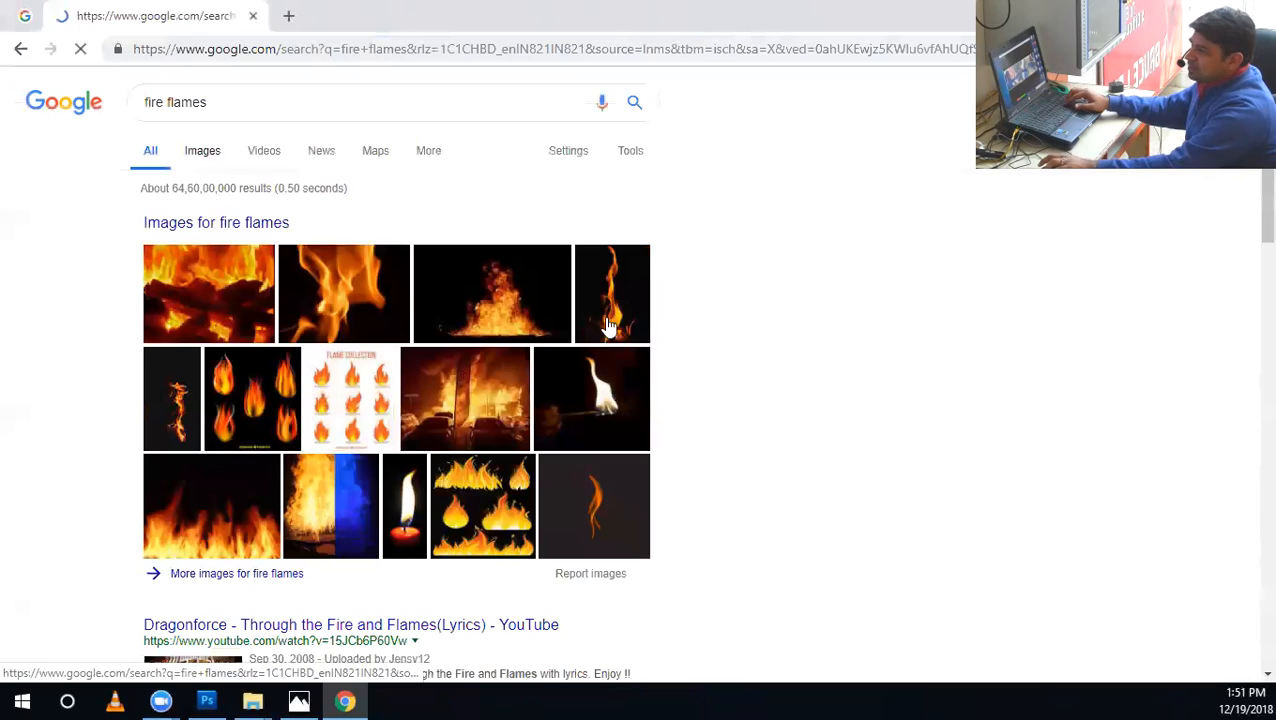
{"action": "scroll", "coordinate": [845, 500], "scroll_direction": "down", "scroll_amount": 8}
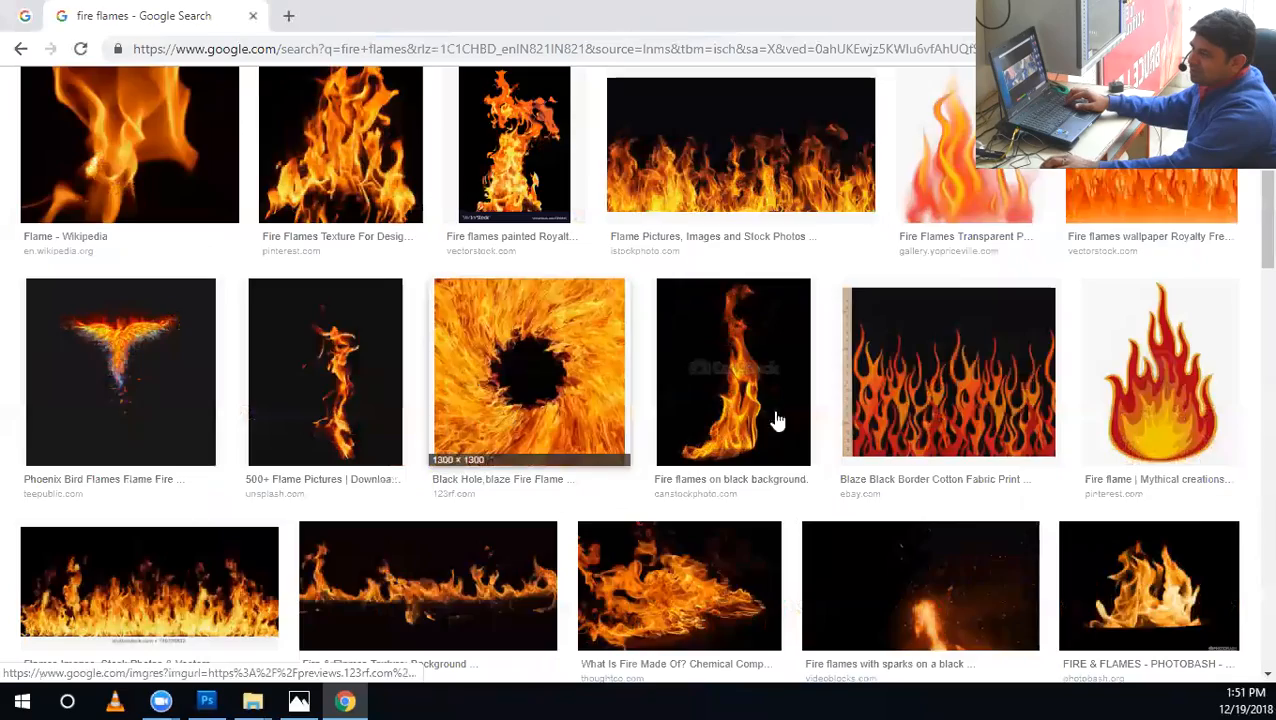
{"action": "scroll", "coordinate": [775, 421], "scroll_direction": "down", "scroll_amount": 7}
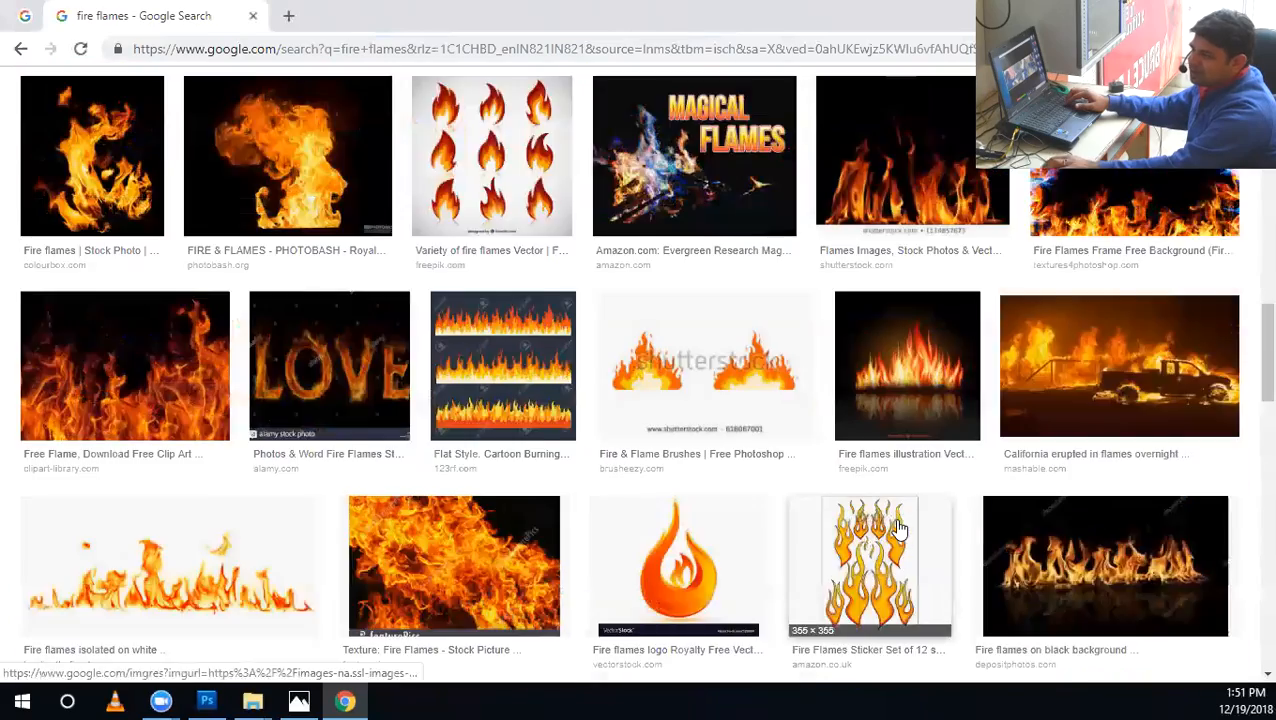
{"action": "scroll", "coordinate": [898, 530], "scroll_direction": "down", "scroll_amount": 5}
{"action": "left_click_drag", "start_coordinate": [1249, 433], "coordinate": [1244, 272]}
{"action": "scroll", "coordinate": [1249, 580], "scroll_direction": "down", "scroll_amount": 1}
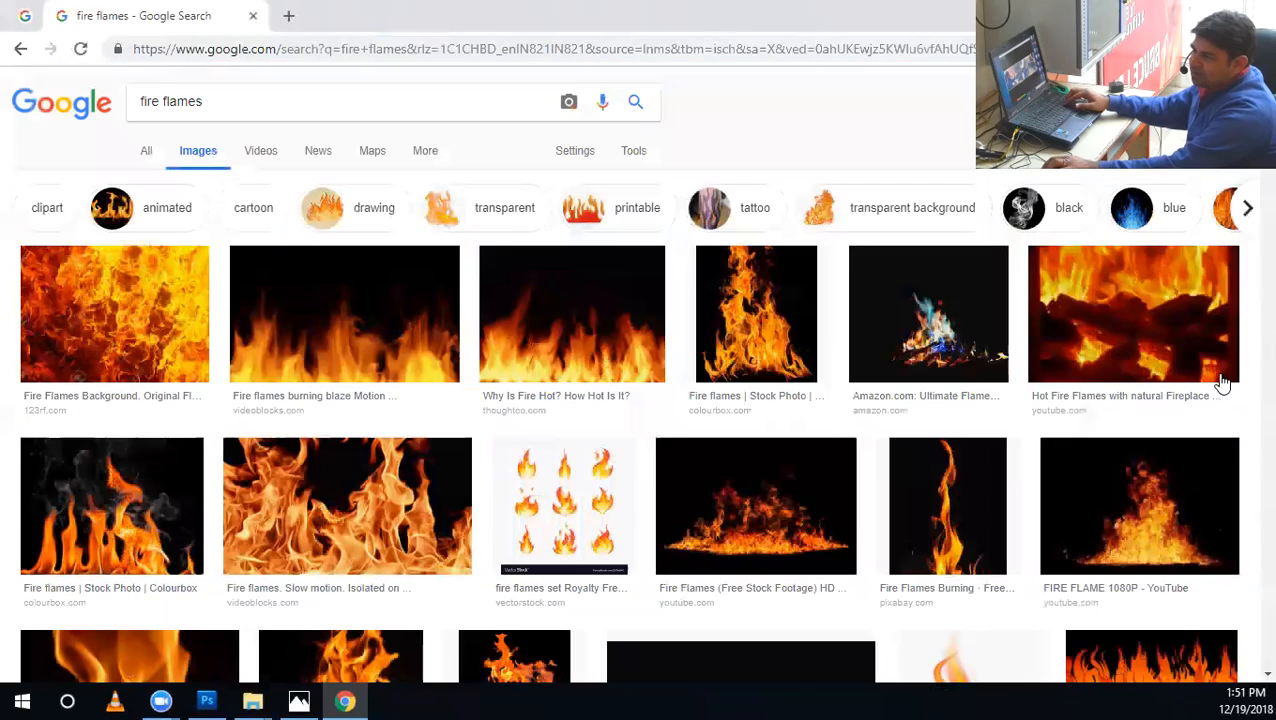
Preview the Colourbox fire flames image and save it to the Desktop as the JPEG 800px_COLOURBOX5165405.
{"action": "left_click", "coordinate": [808, 333]}
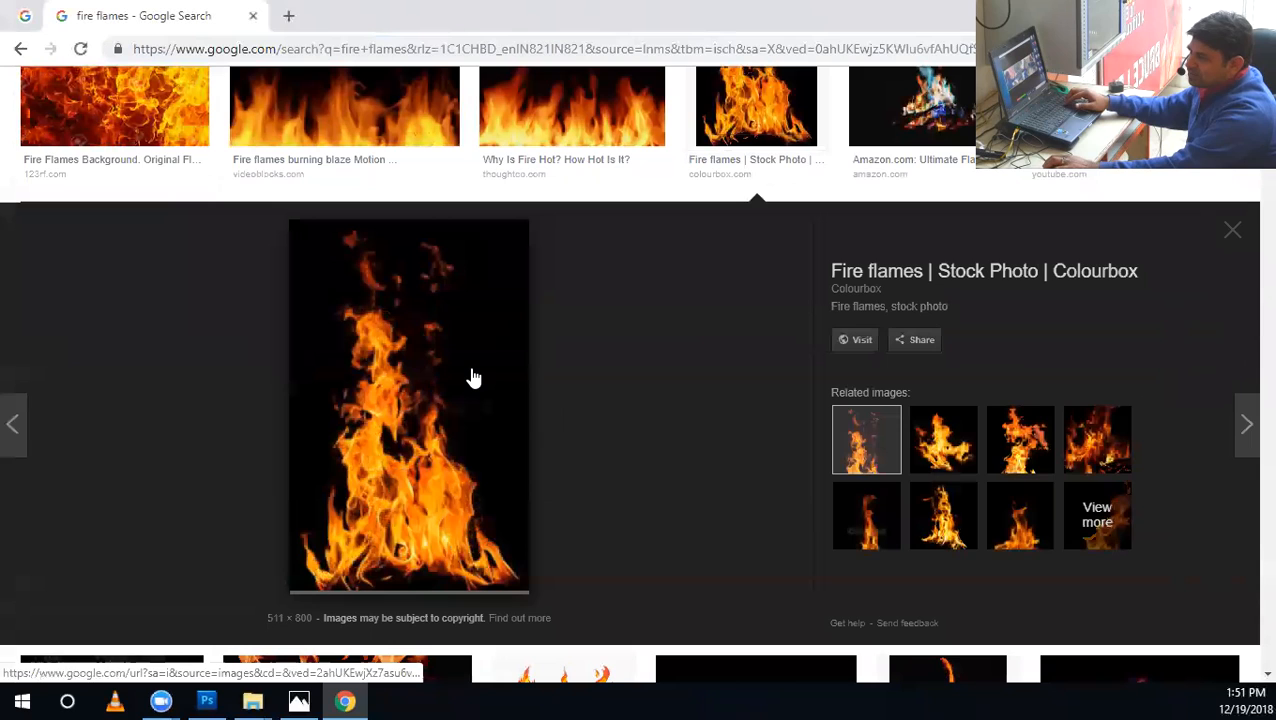
{"action": "right_click", "coordinate": [474, 378]}
{"action": "left_click", "coordinate": [563, 533]}
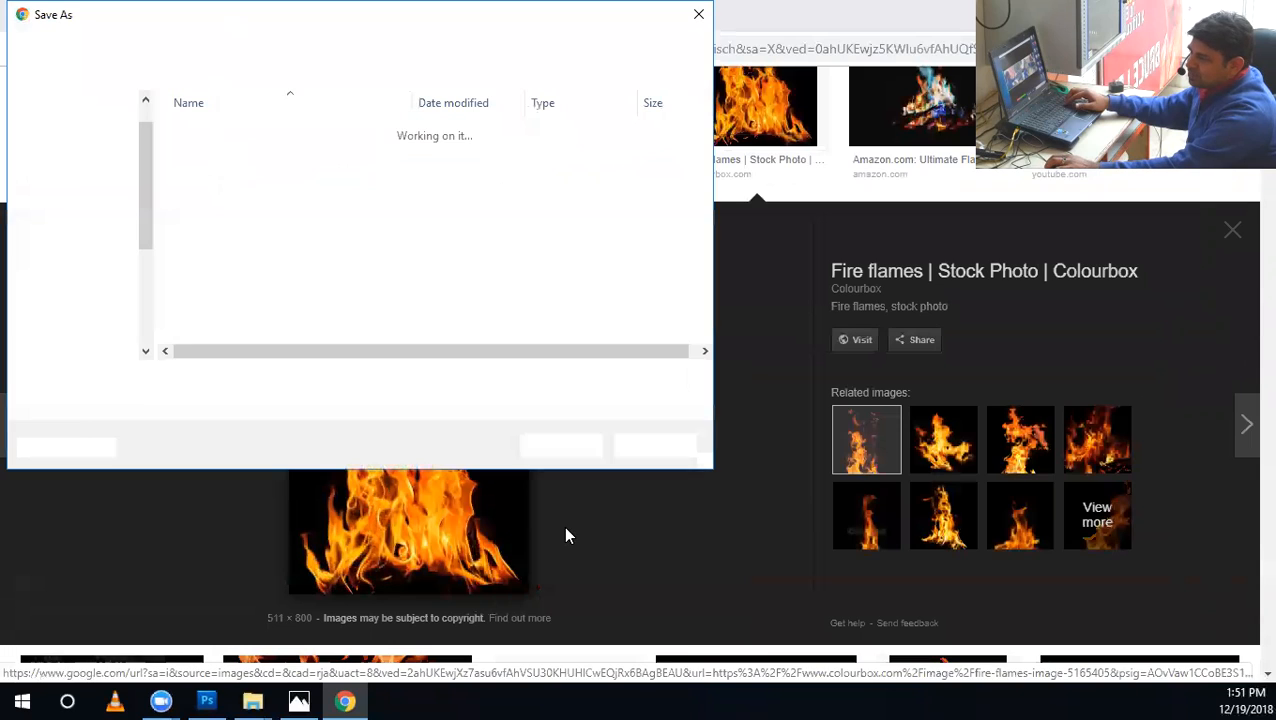
{"action": "left_click", "coordinate": [77, 102]}
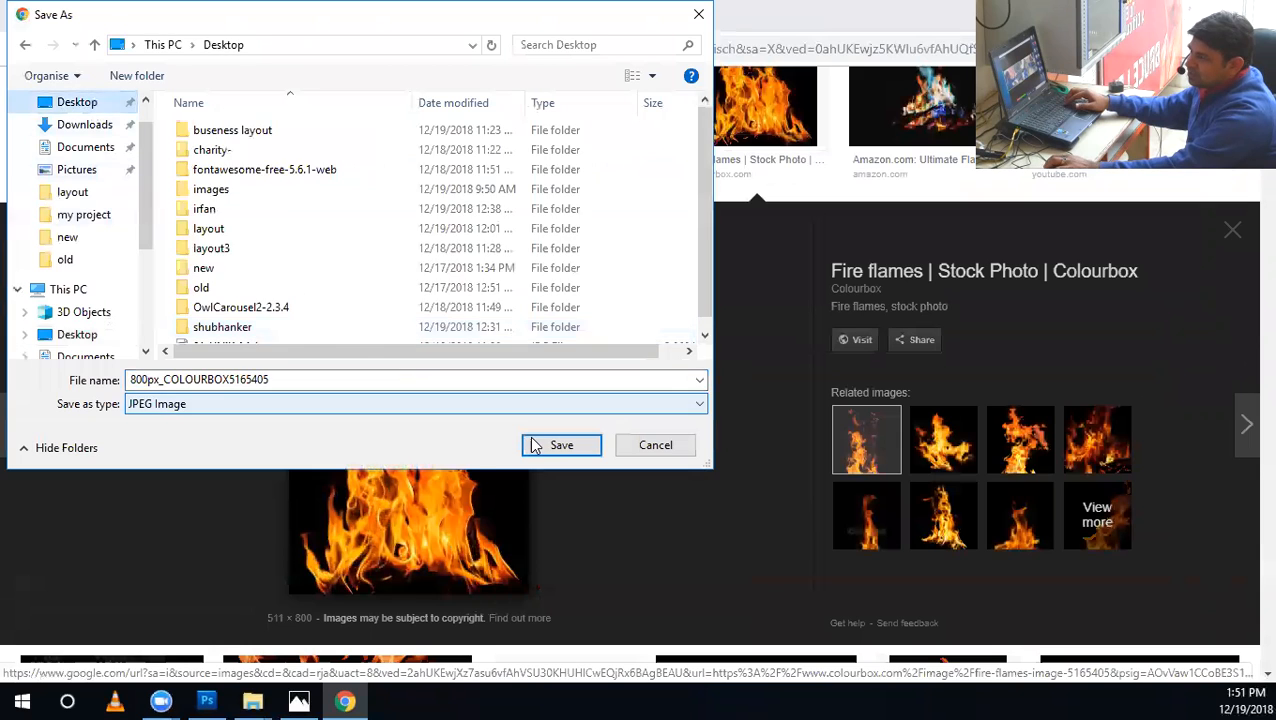
{"action": "left_click", "coordinate": [561, 445]}
Switch to Photoshop and open the 800px_COLOURBOX5165405 image from the Desktop.
{"action": "left_click", "coordinate": [206, 701]}
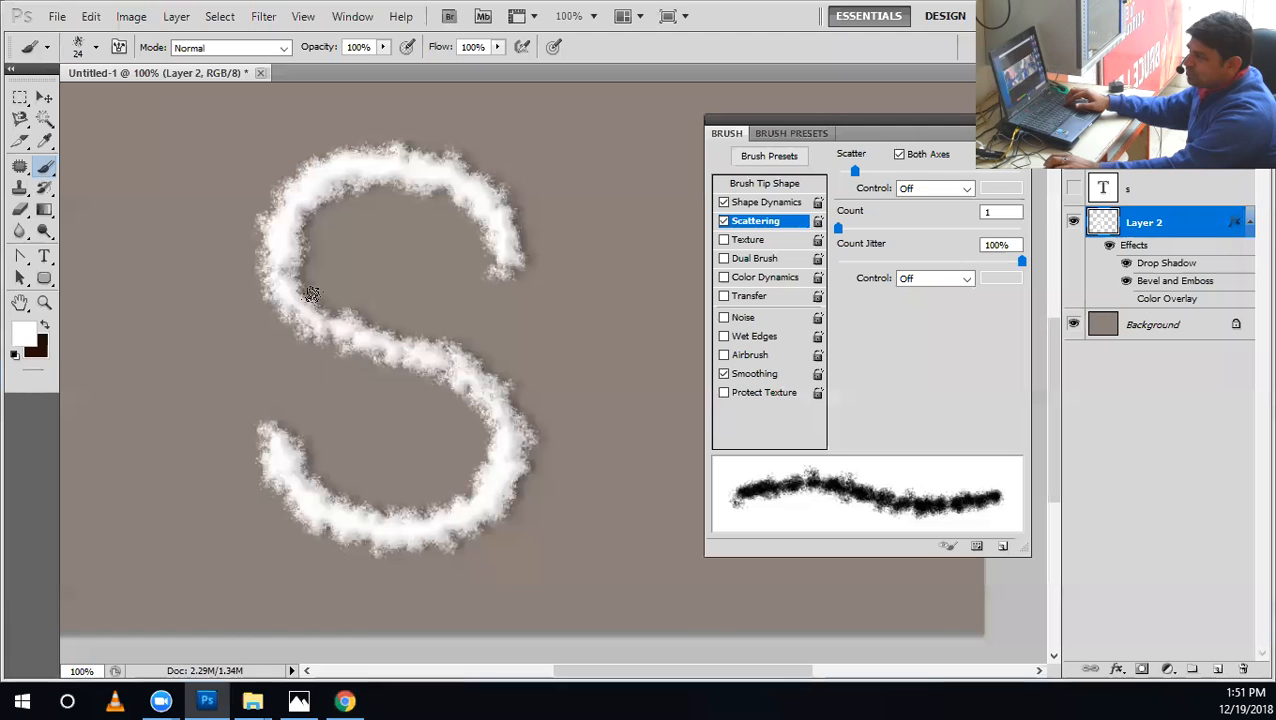
{"action": "left_click", "coordinate": [91, 16]}
{"action": "left_click", "coordinate": [85, 48]}
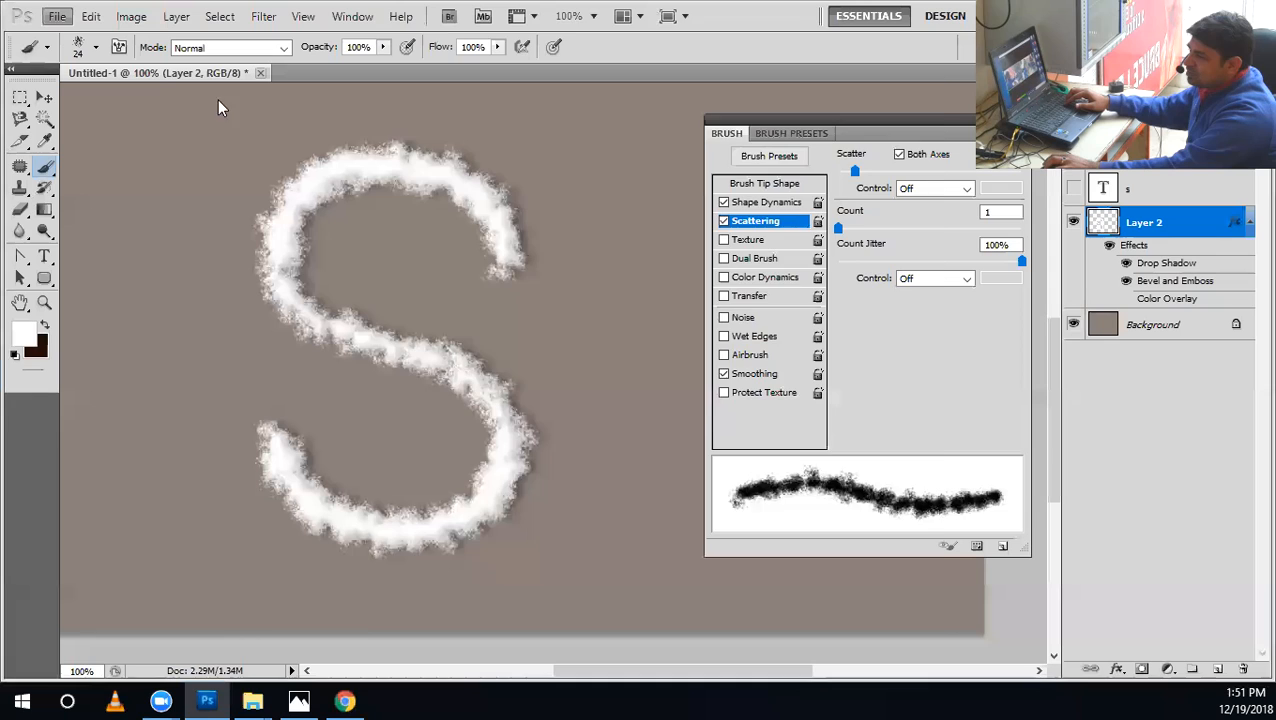
{"action": "left_click", "coordinate": [436, 200]}
{"action": "left_click_drag", "start_coordinate": [912, 303], "coordinate": [920, 121]}
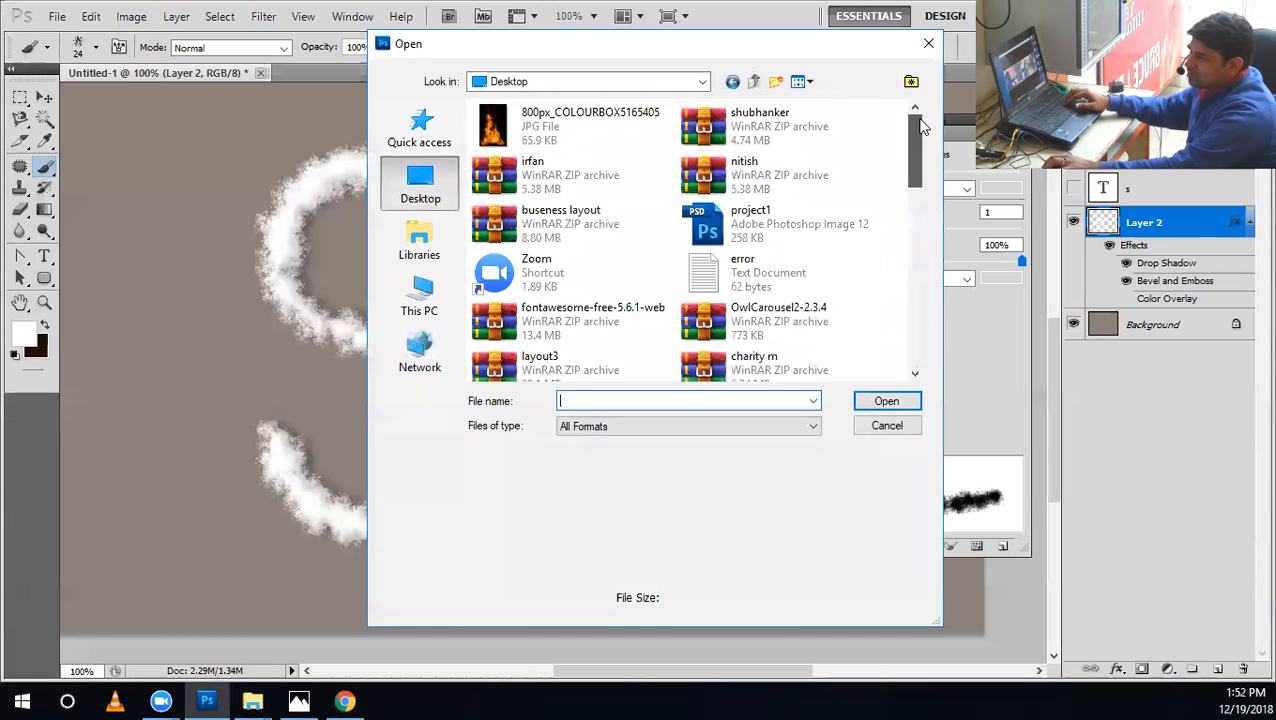
{"action": "double_click", "coordinate": [558, 142]}
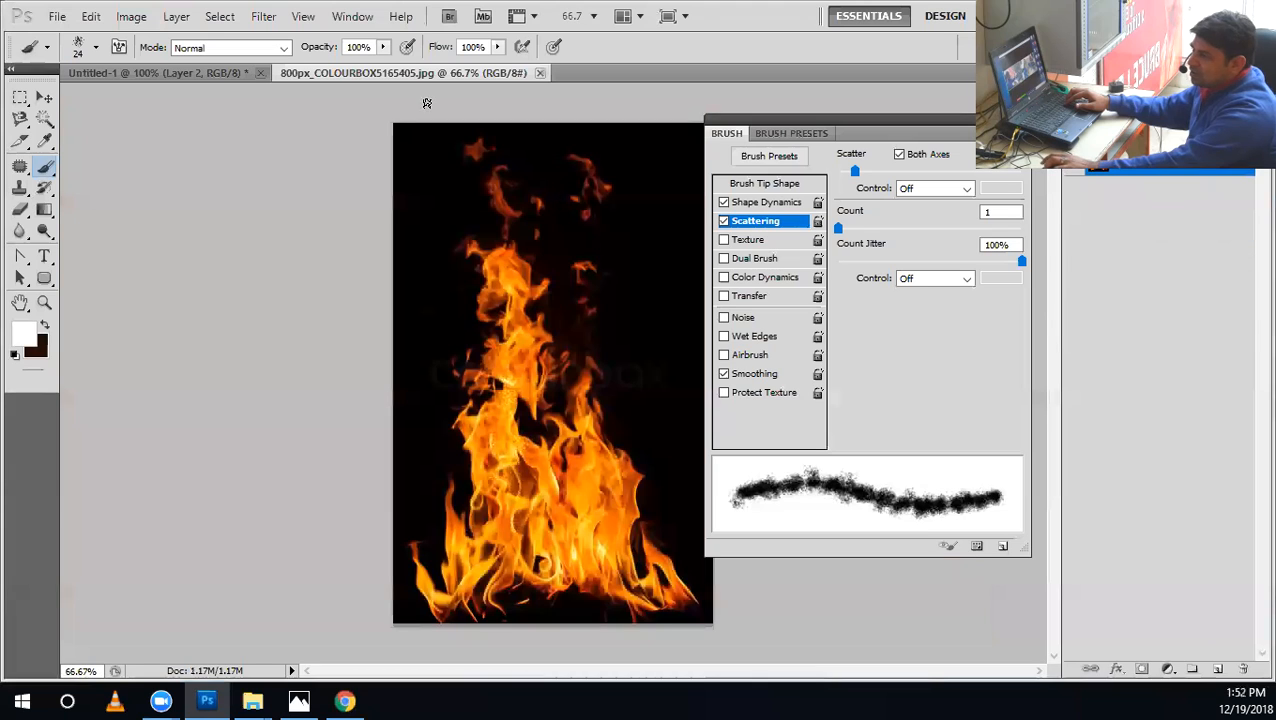
Show the Channels panel and move it clear of the flame image.
{"action": "left_click", "coordinate": [353, 16]}
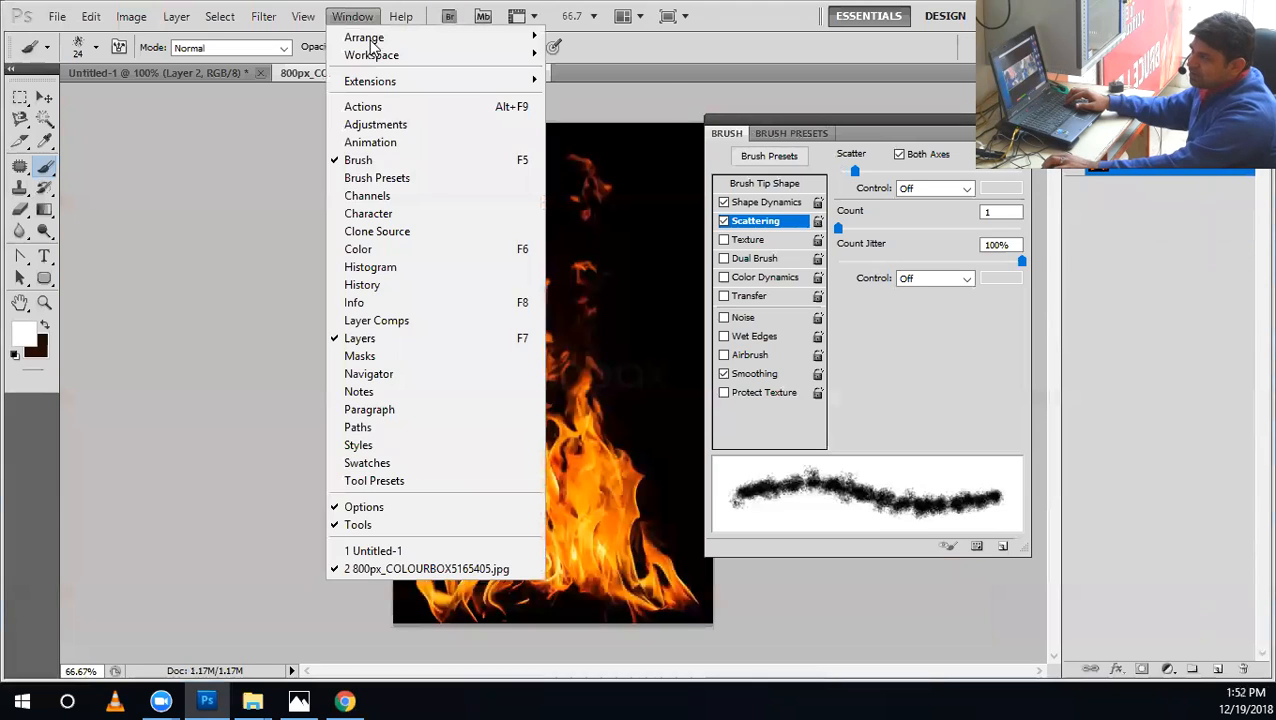
{"action": "left_click", "coordinate": [380, 196]}
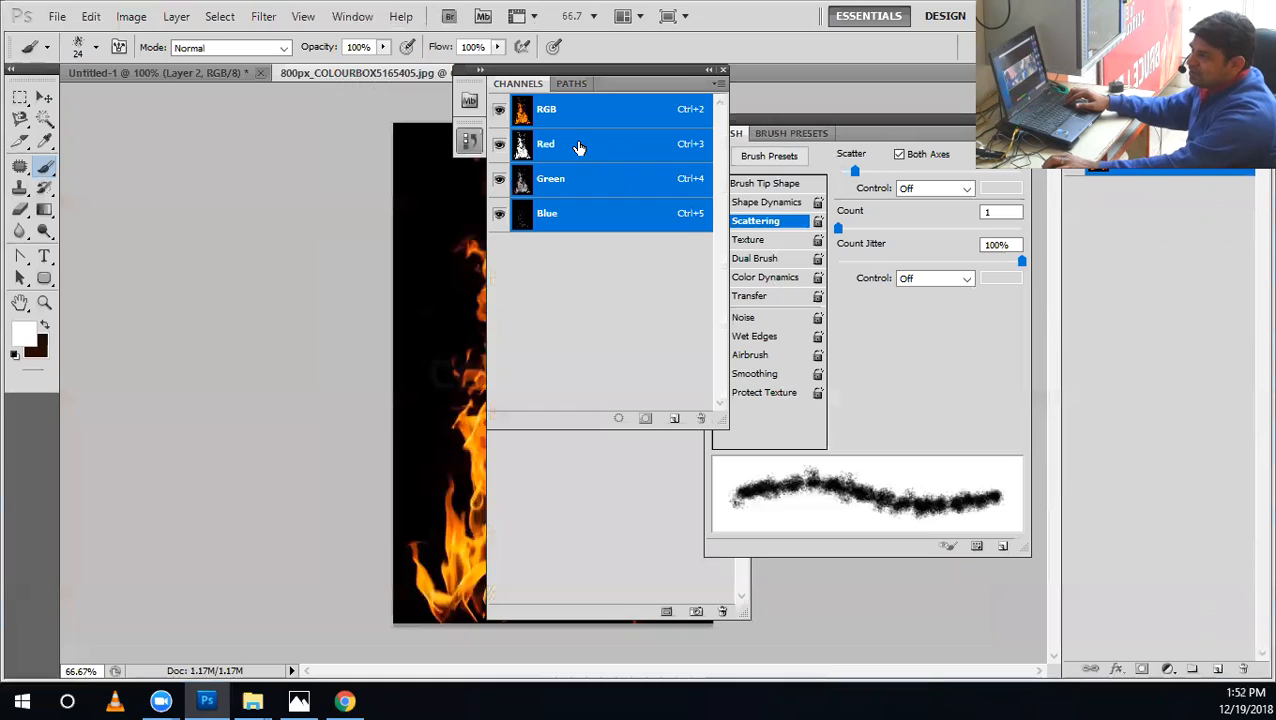
{"action": "left_click", "coordinate": [580, 150]}
{"action": "left_click_drag", "start_coordinate": [608, 68], "coordinate": [803, 104]}
{"action": "left_click_drag", "start_coordinate": [886, 121], "coordinate": [897, 119]}
{"action": "left_click", "coordinate": [830, 171]}
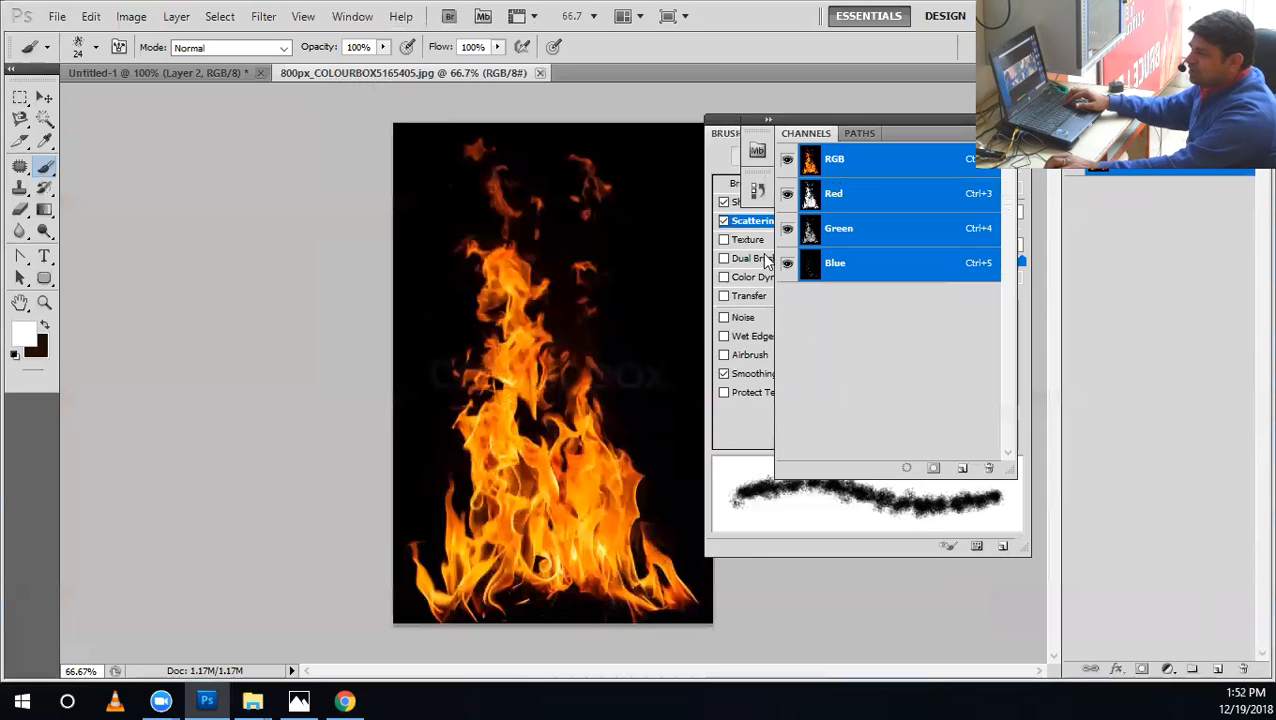
Isolate the Red channel, load its bright areas as a selection, and restore the RGB composite.
{"action": "left_click", "coordinate": [811, 203]}
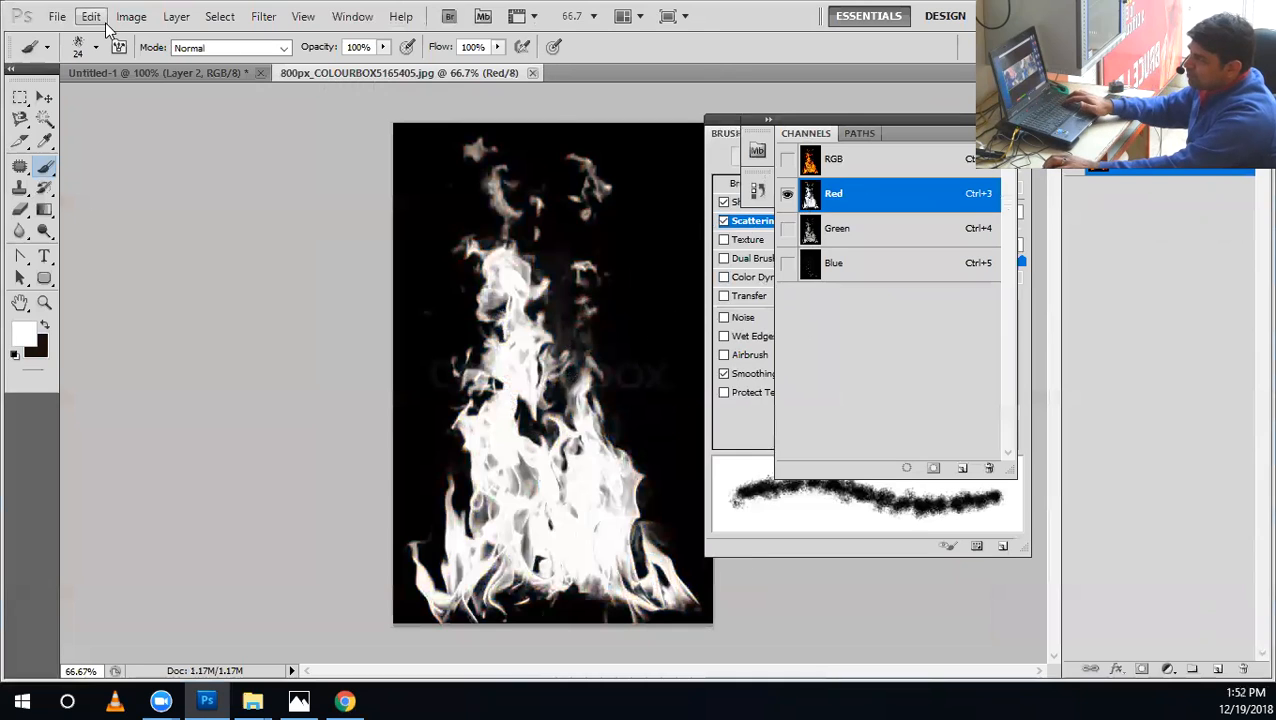
{"action": "left_click", "coordinate": [131, 16]}
{"action": "mouse_move", "coordinate": [131, 66]}
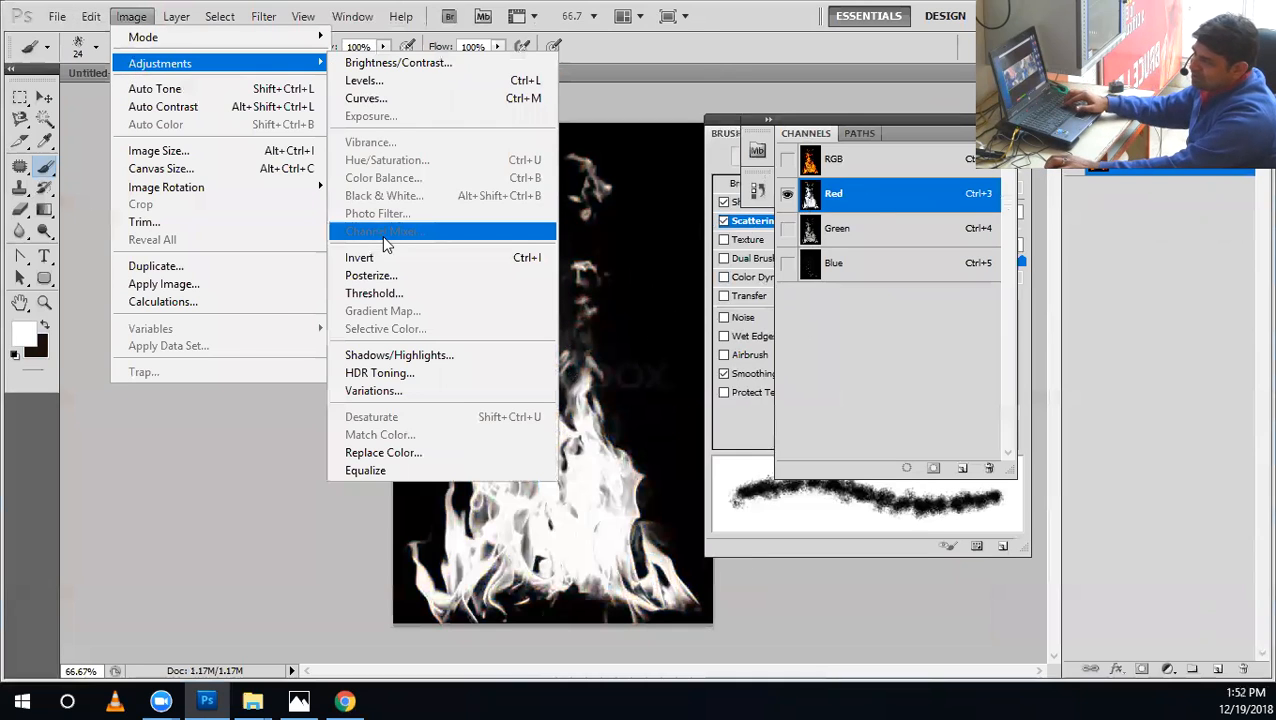
{"action": "left_click", "coordinate": [818, 210]}
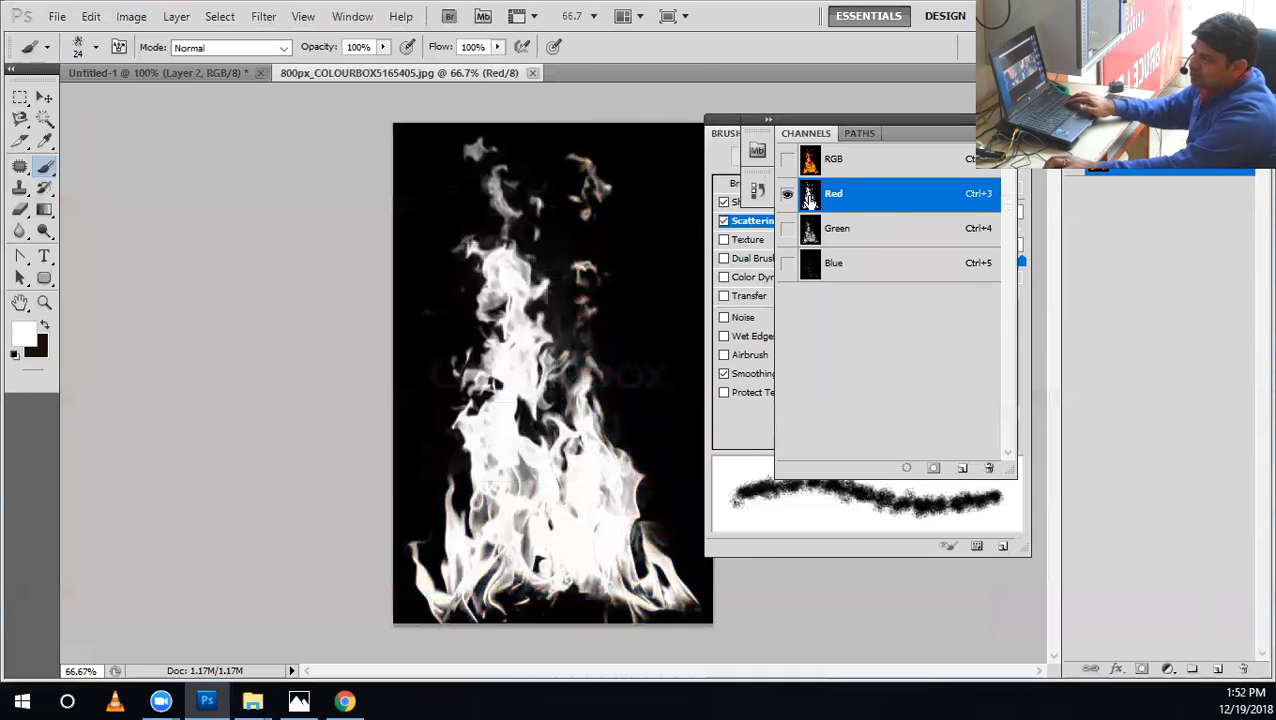
{"action": "left_click", "coordinate": [810, 196], "text": "ctrl"}
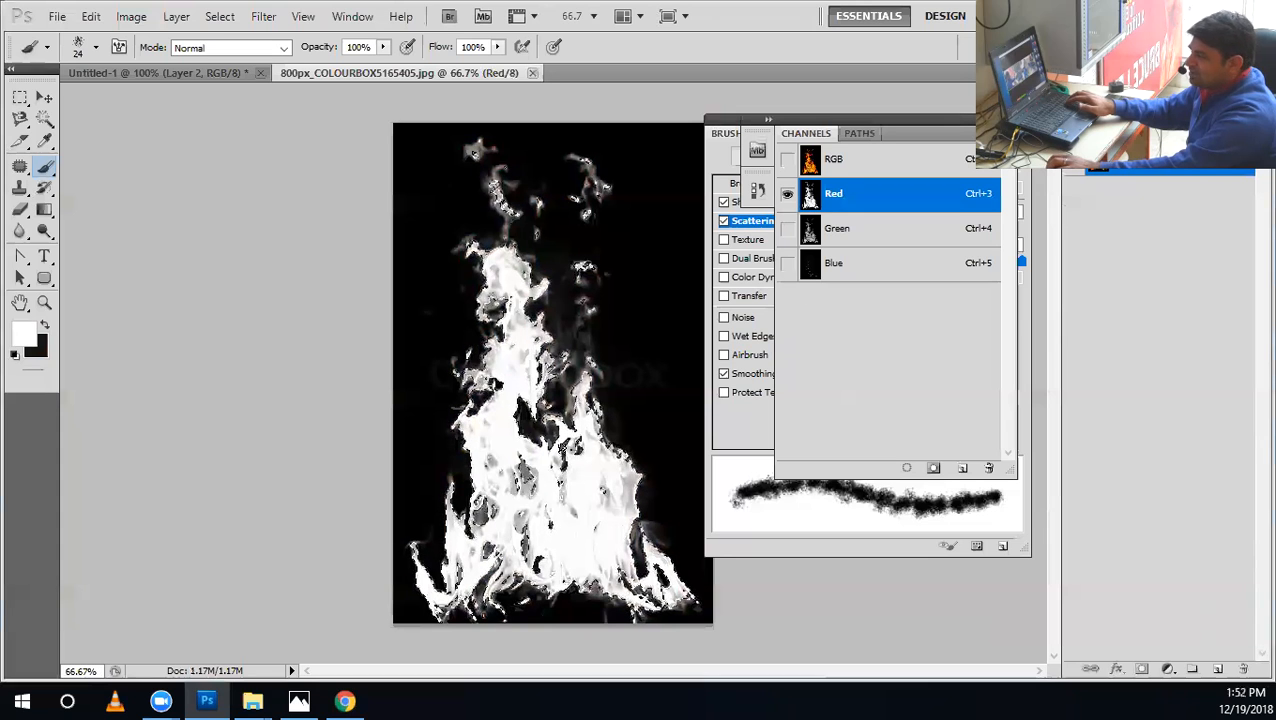
{"action": "left_click", "coordinate": [808, 160]}
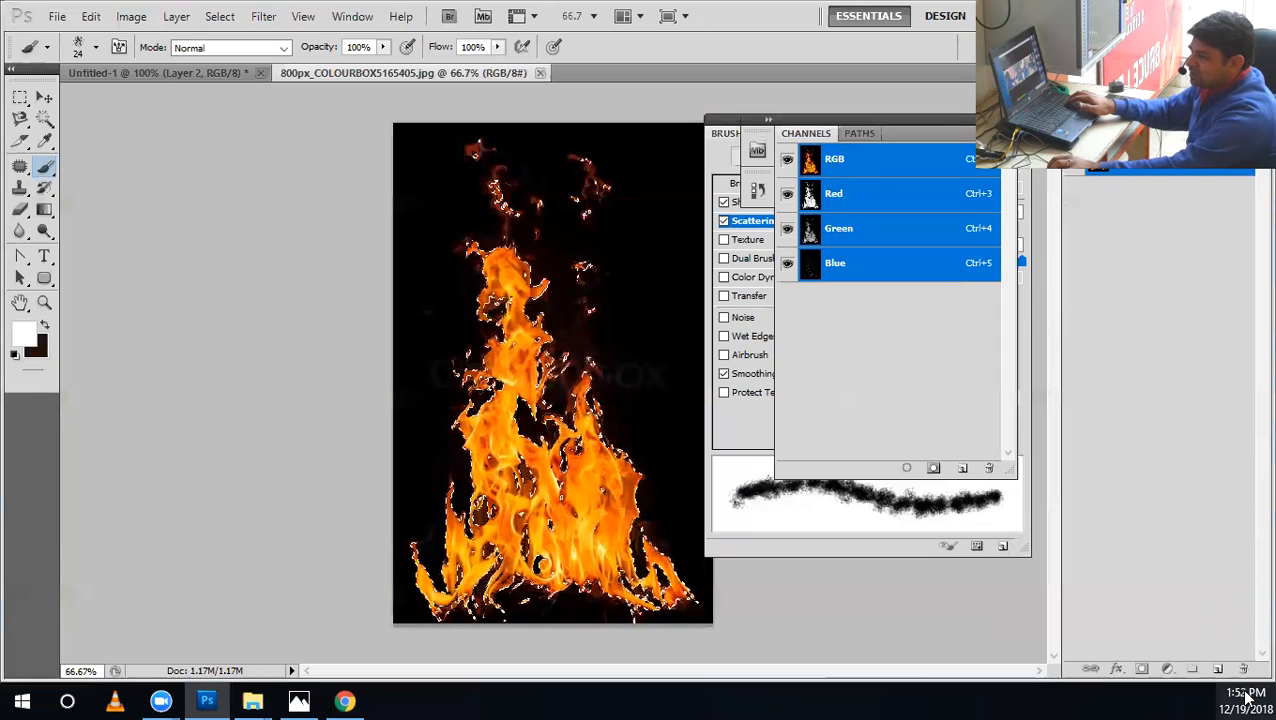
Copy the selected flames to a new layer and fill the Background layer with the dark brown background colour.
{"action": "key", "text": "ctrl+j"}
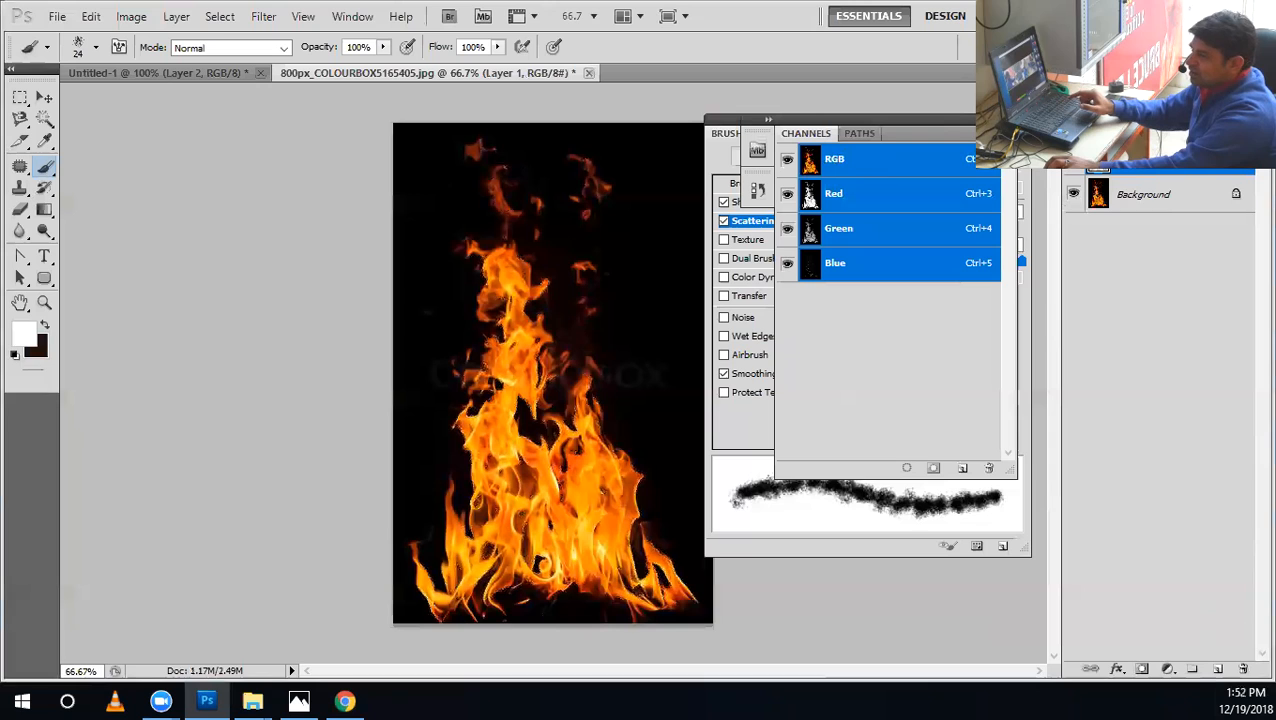
{"action": "left_click", "coordinate": [1112, 201]}
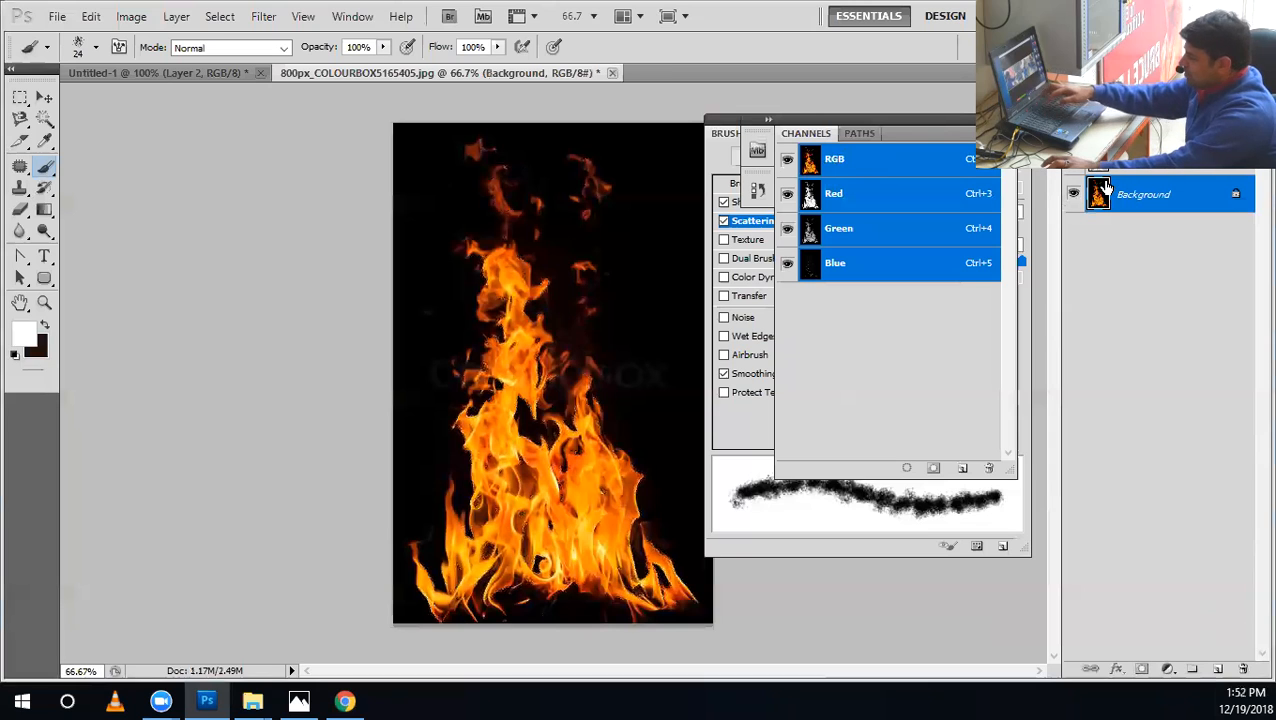
{"action": "key", "text": "ctrl+Delete"}
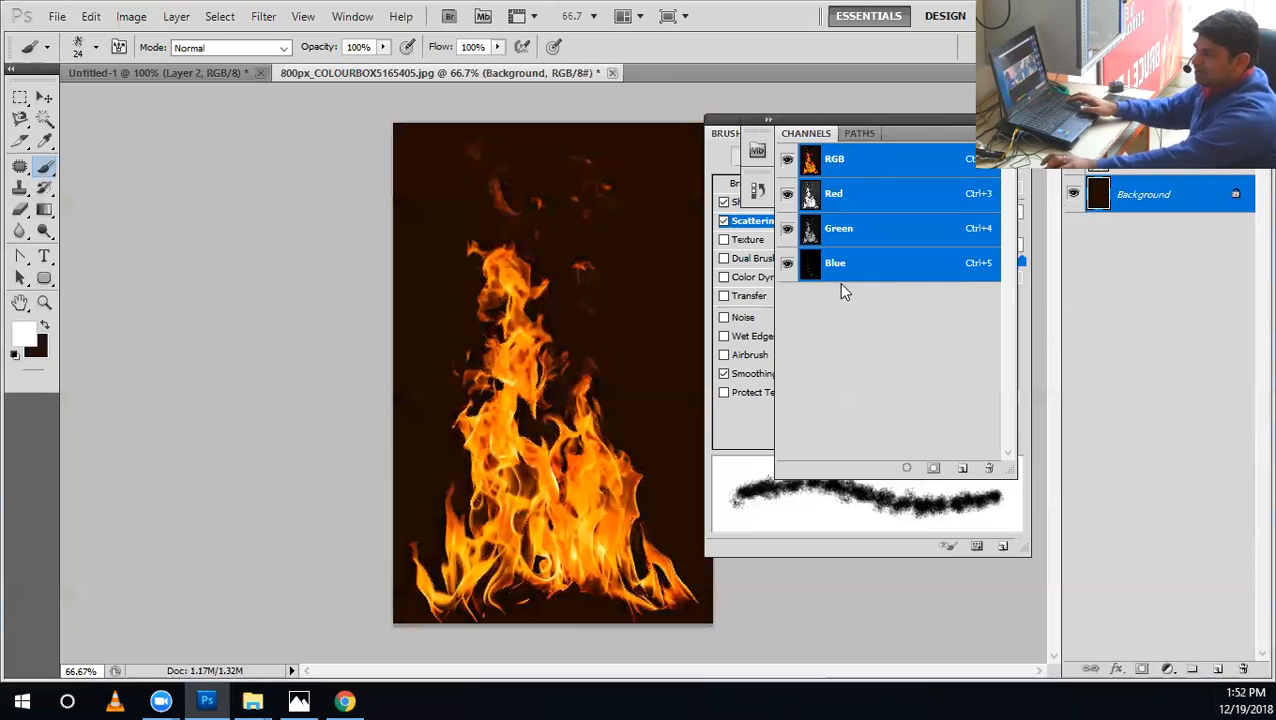
Select the cut-out flame layer and make an offset duplicate of it up and to the left.
{"action": "key", "text": "v"}
{"action": "key", "text": "ctrl+shift+alt+n"}
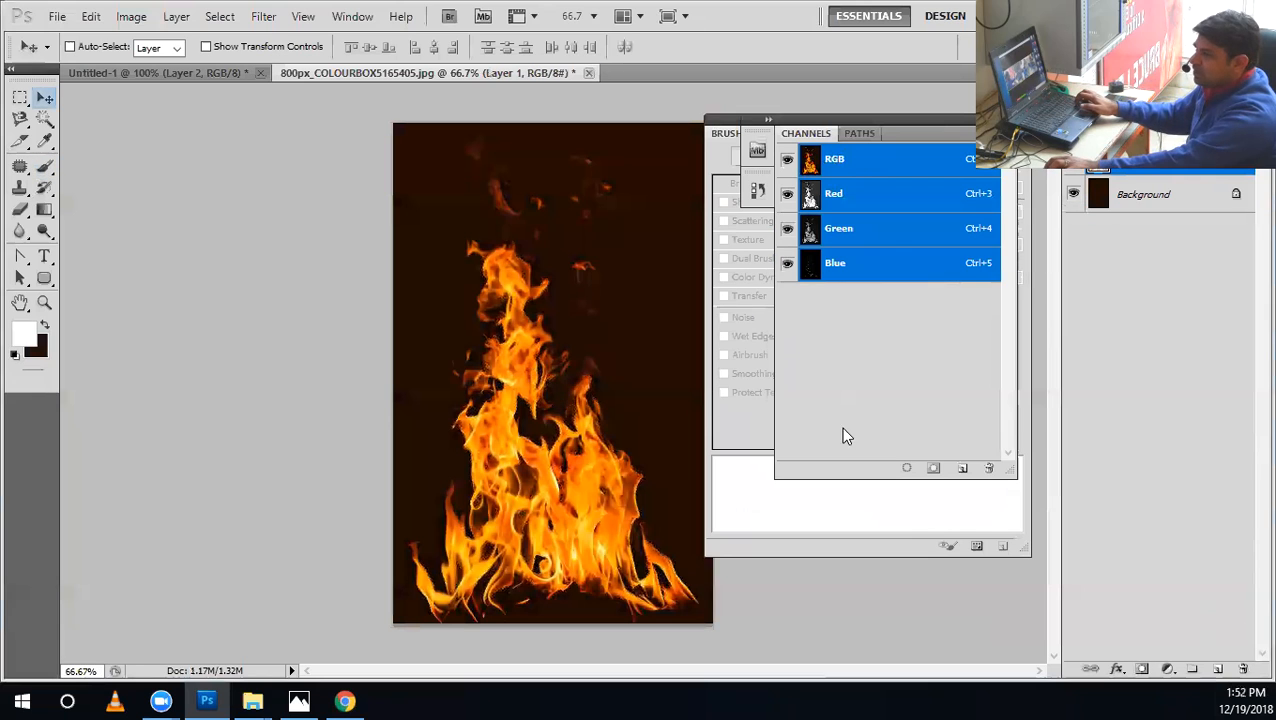
{"action": "left_click_drag", "start_coordinate": [576, 507], "coordinate": [577, 540]}
{"action": "key", "text": "z"}
{"action": "left_click", "coordinate": [549, 421]}
{"action": "left_click", "coordinate": [545, 444]}
{"action": "key", "text": "v"}
{"action": "left_click_drag", "start_coordinate": [566, 450], "coordinate": [425, 324]}
Reposition the duplicated flames over the original and inspect the dark fringes where they overlap.
{"action": "key", "text": "space"}
{"action": "left_click_drag", "start_coordinate": [383, 415], "coordinate": [660, 300]}
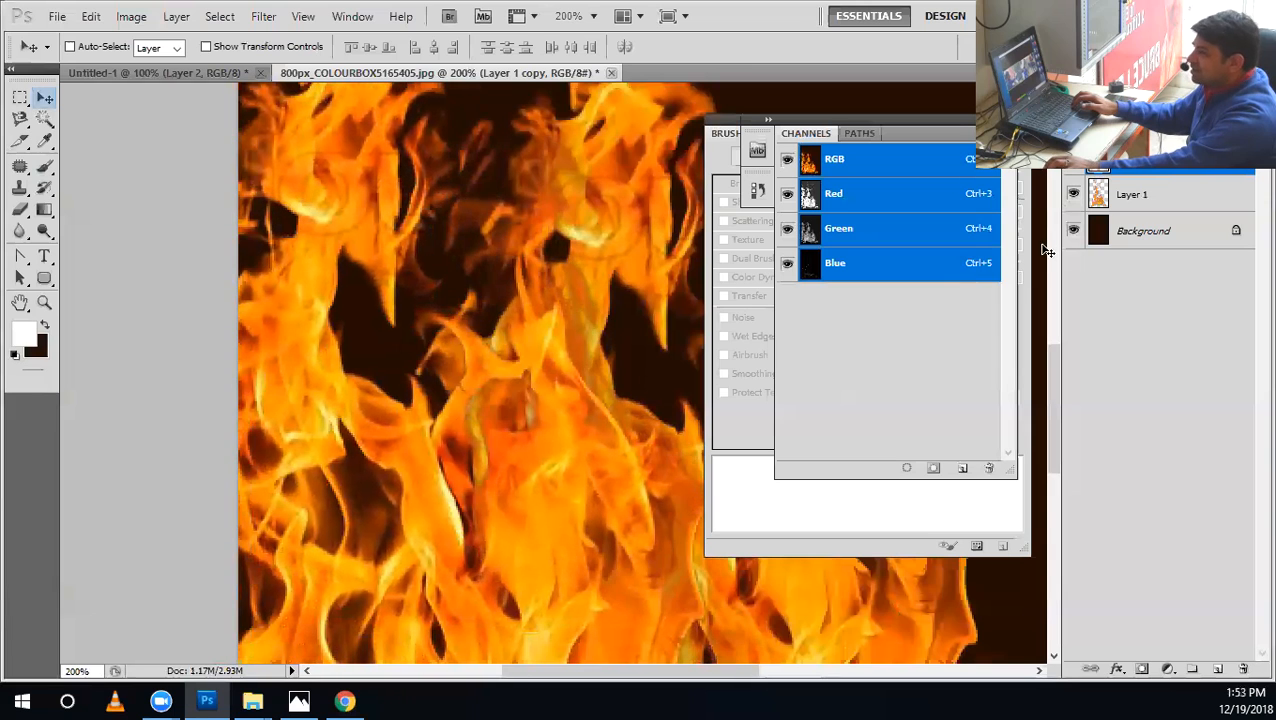
{"action": "left_click_drag", "start_coordinate": [572, 352], "coordinate": [598, 297]}
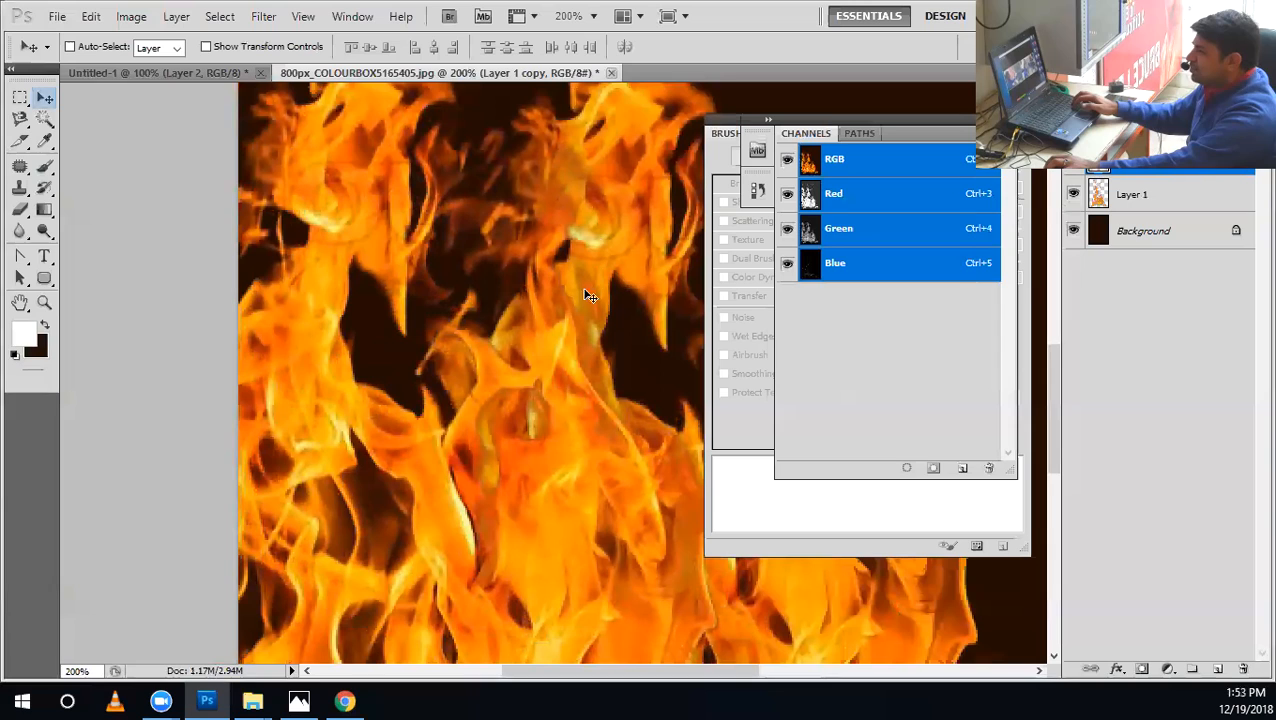
{"action": "left_click_drag", "start_coordinate": [590, 306], "coordinate": [590, 306]}
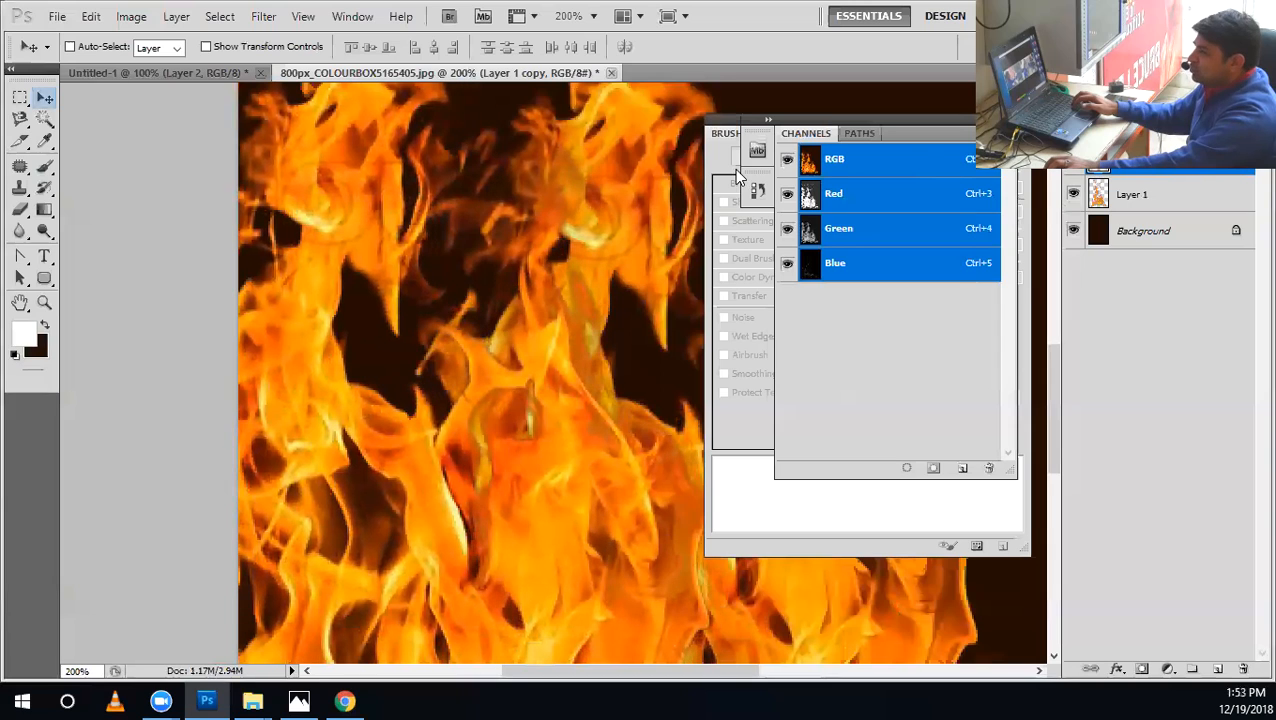
Apply Remove Black Matte to the duplicated flame layer, comparing the flames with and without it.
{"action": "left_click", "coordinate": [173, 19]}
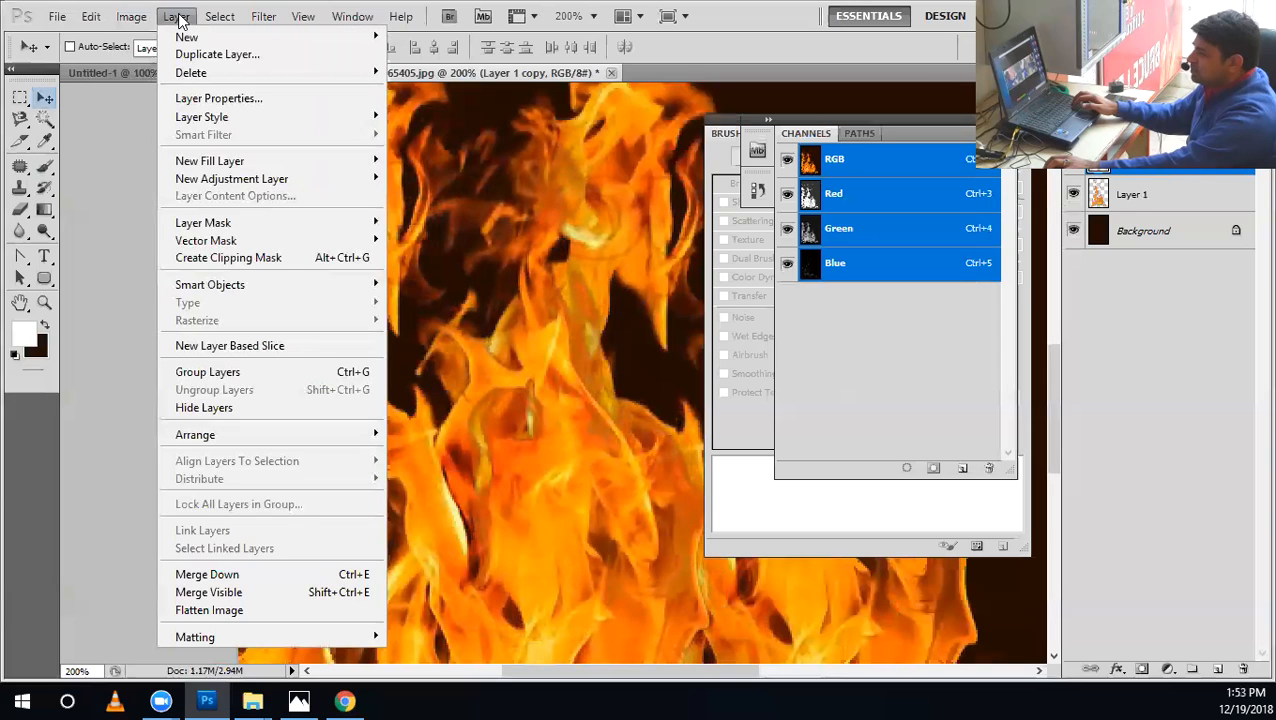
{"action": "mouse_move", "coordinate": [253, 636]}
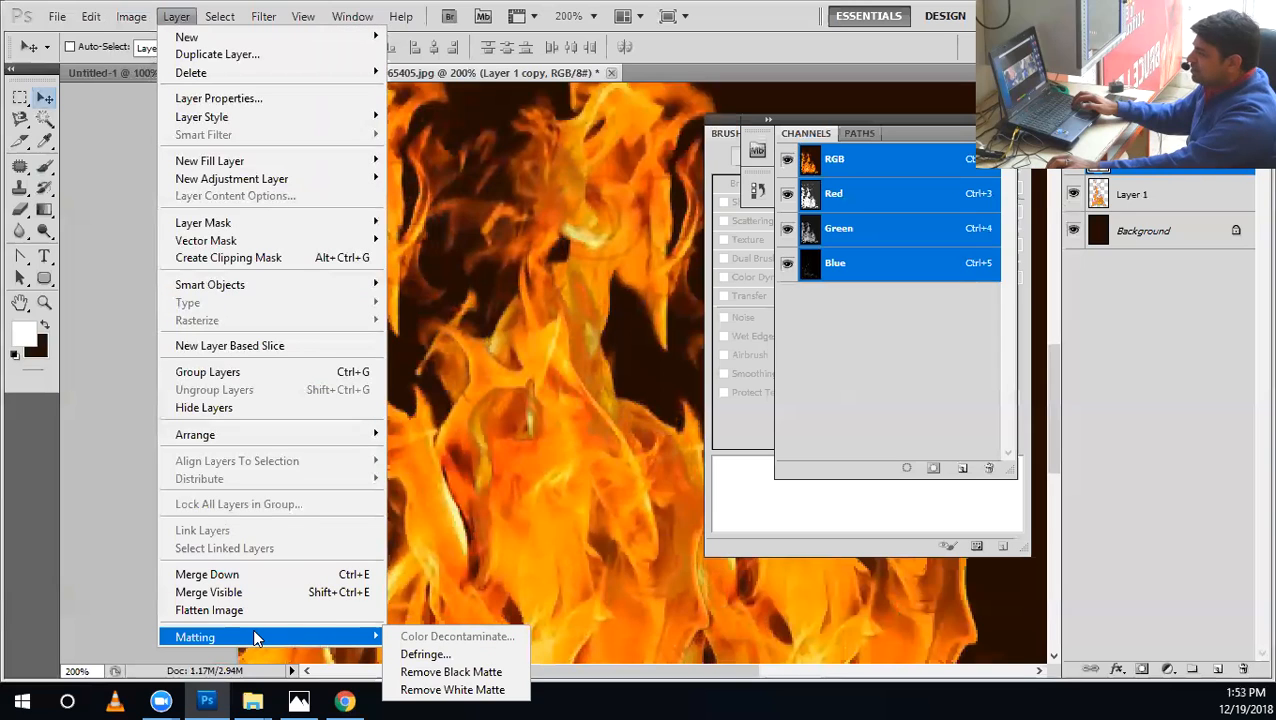
{"action": "left_click", "coordinate": [427, 670]}
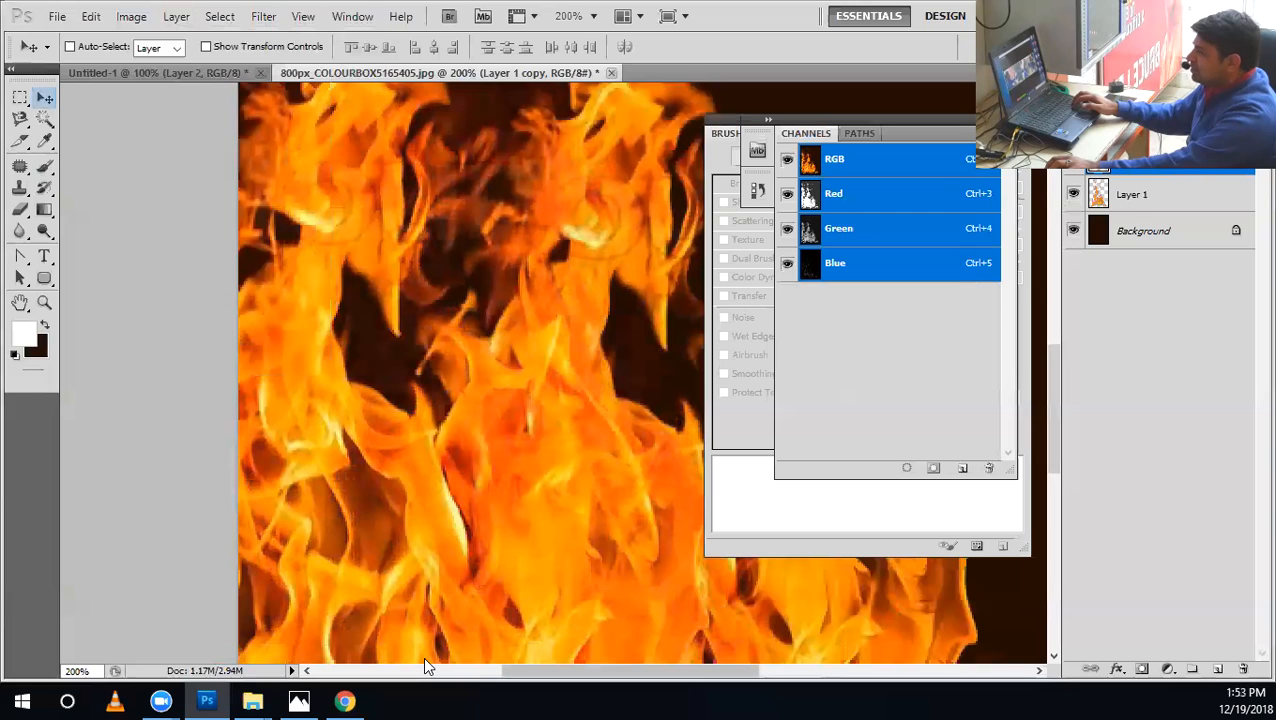
{"action": "key", "text": "ctrl+z"}
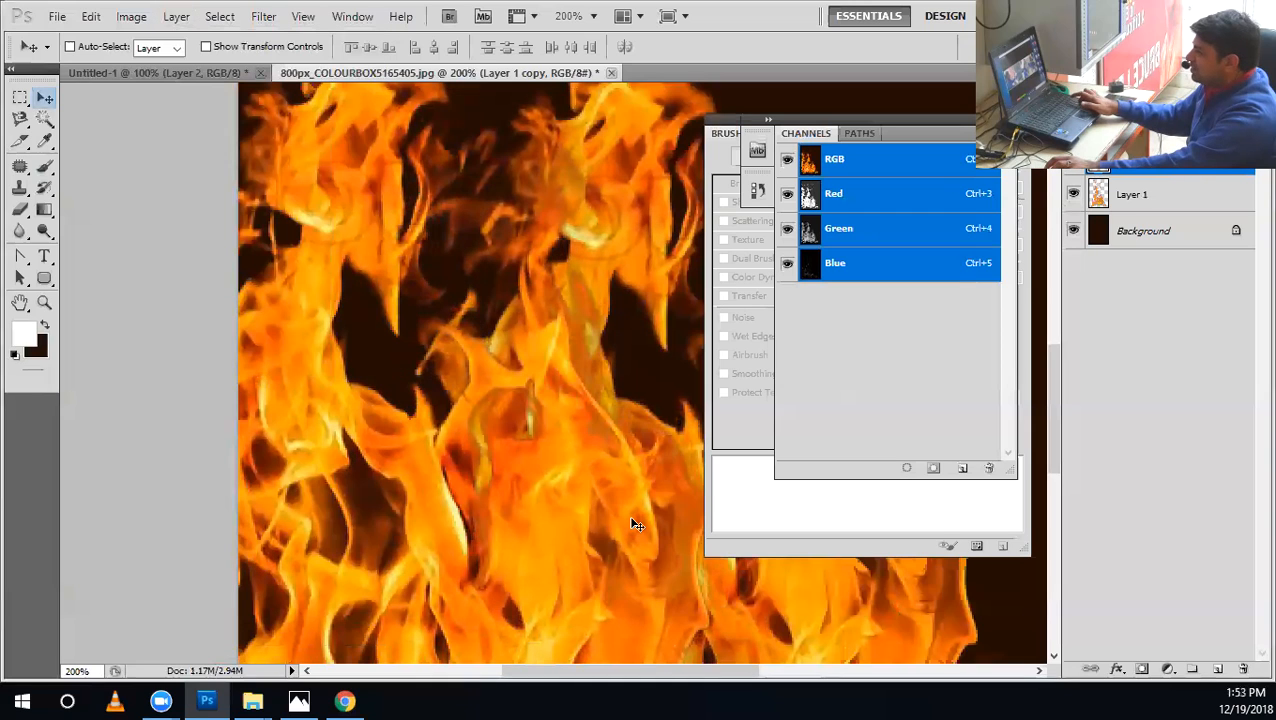
{"action": "key", "text": "ctrl+z"}
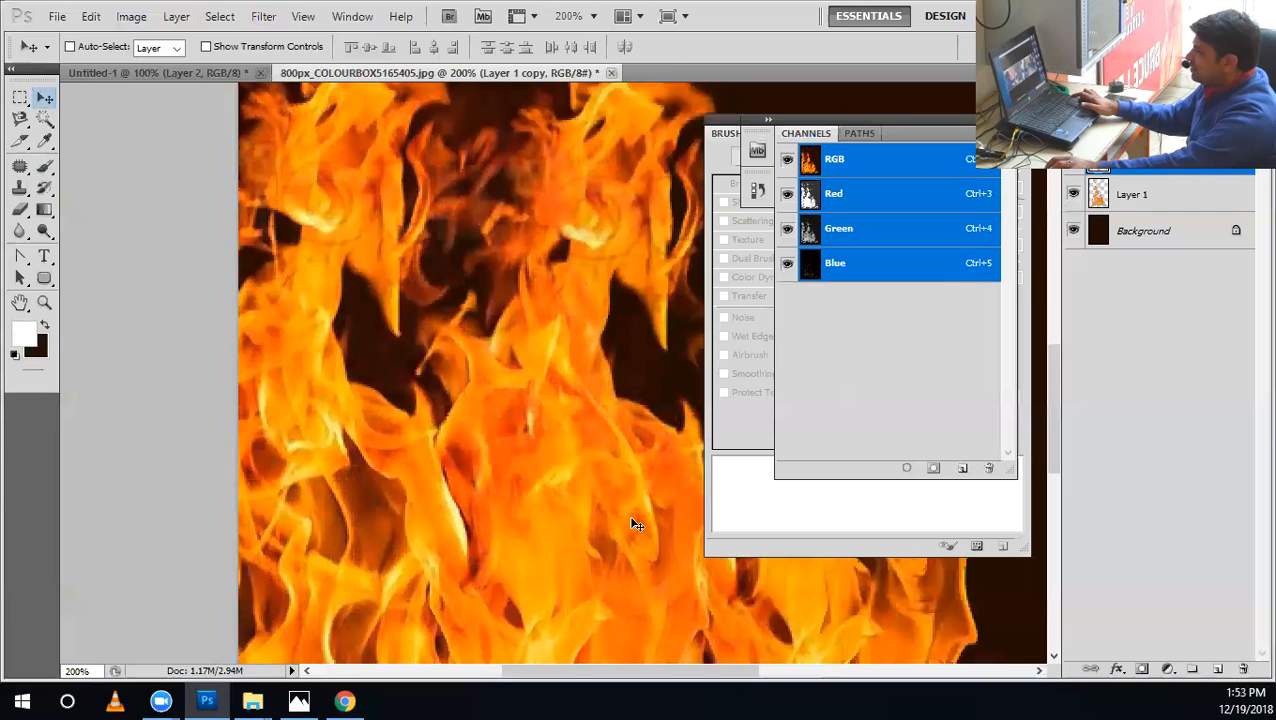
{"action": "key", "text": "ctrl+z"}
{"action": "key", "text": "ctrl+z"}
Move the duplicated flames down and to the right, and view the whole image.
{"action": "left_click_drag", "start_coordinate": [312, 287], "coordinate": [422, 456]}
{"action": "key", "text": "ctrl+minus"}
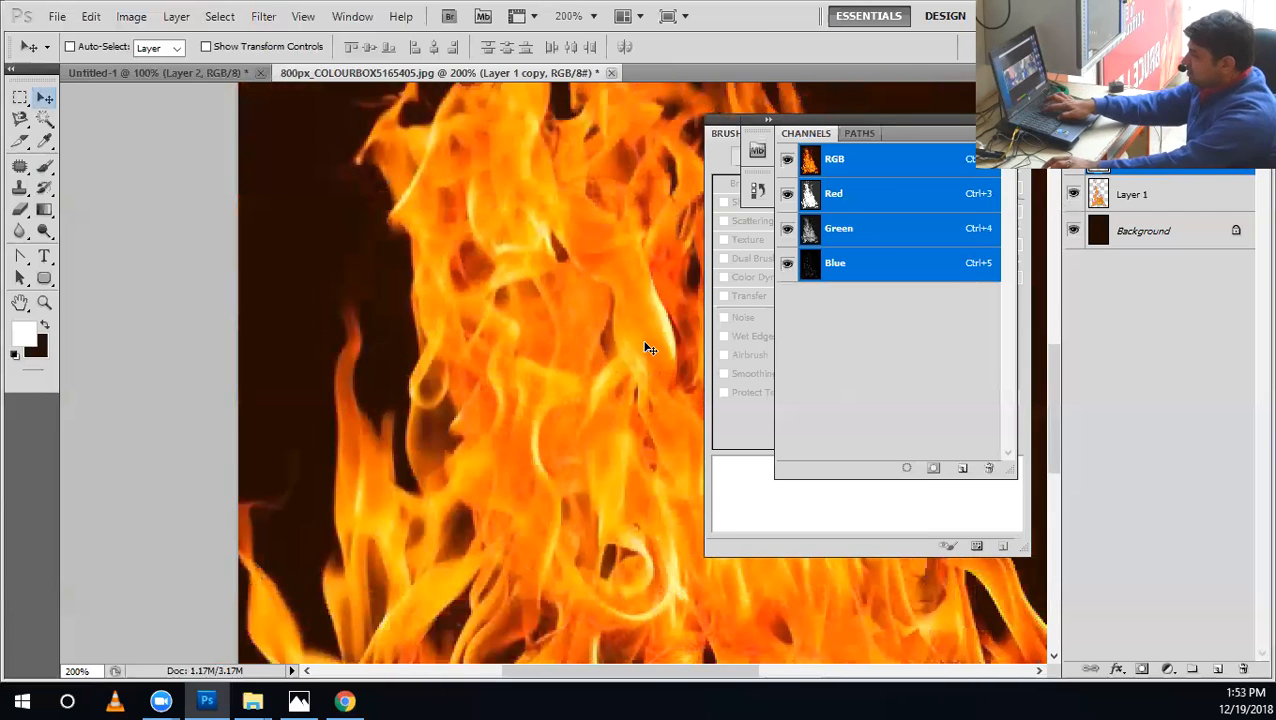
{"action": "key", "text": "ctrl+minus"}
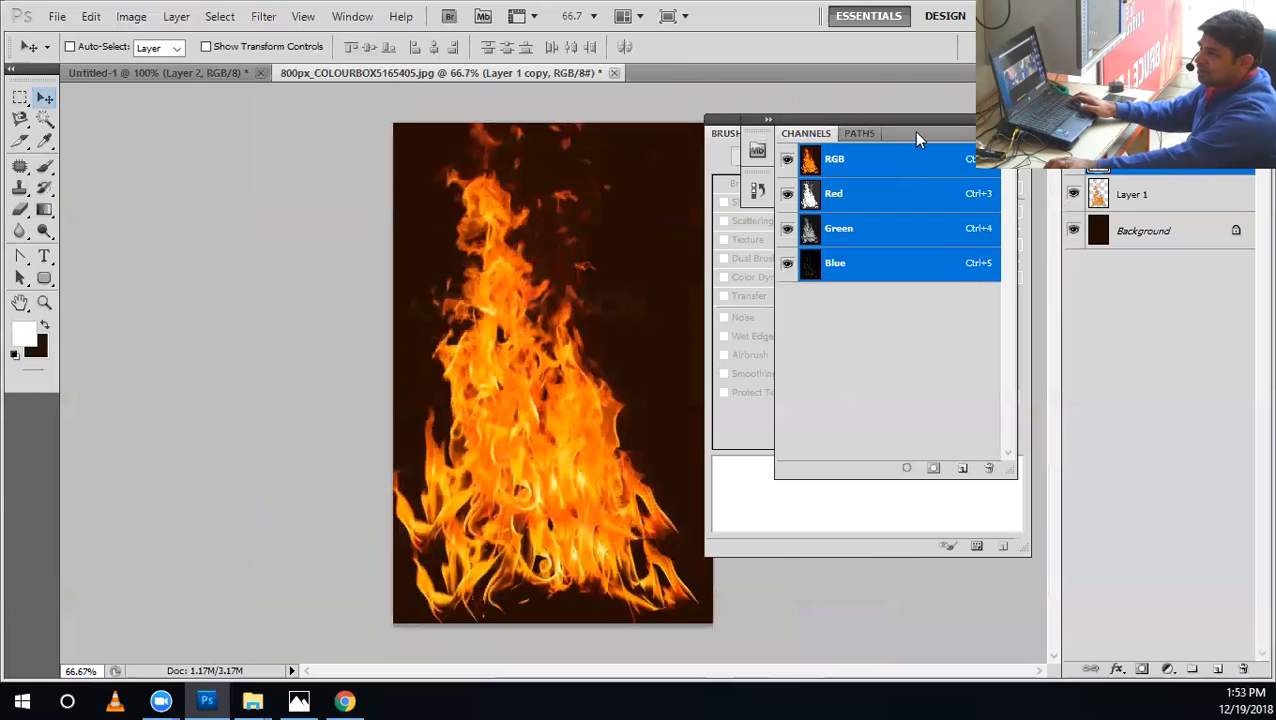
Move the Channels panel off the layer list, delete the original flame layer, and hide the Background.
{"action": "left_click_drag", "start_coordinate": [920, 134], "coordinate": [911, 293]}
{"action": "left_click", "coordinate": [1074, 195]}
{"action": "left_click_drag", "start_coordinate": [1150, 195], "coordinate": [1243, 669]}
{"action": "left_click", "coordinate": [1072, 195]}
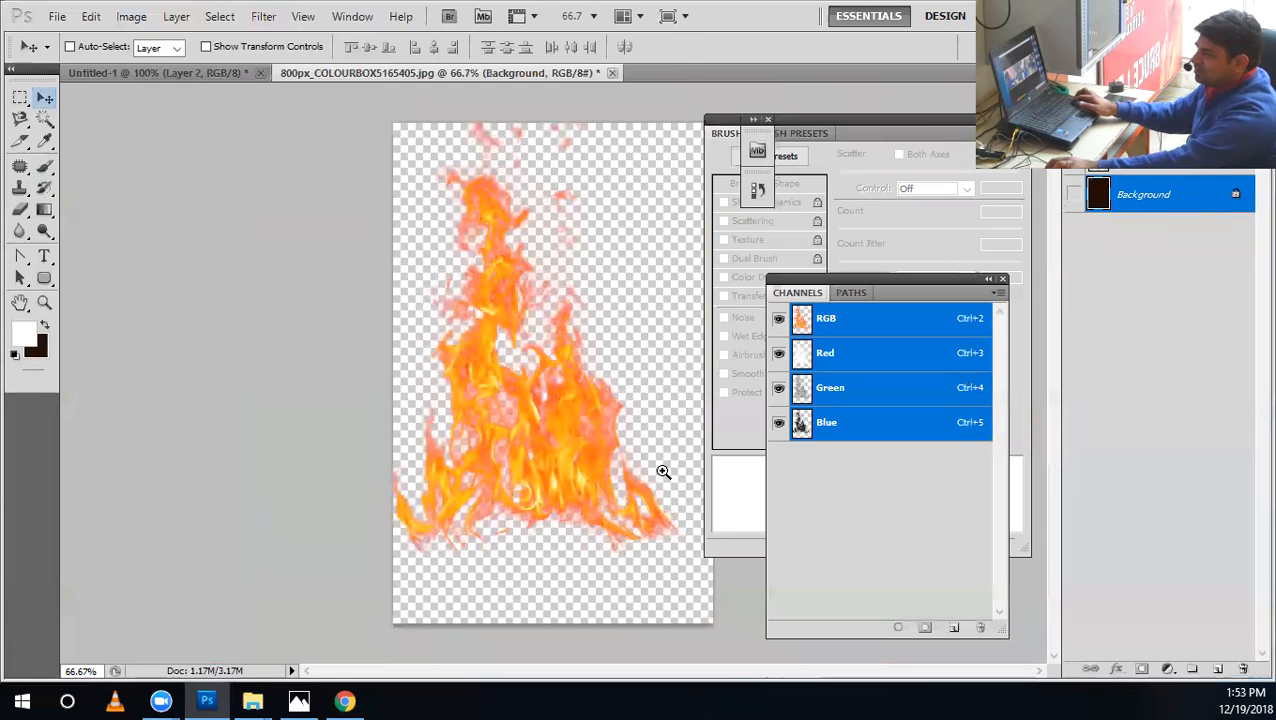
Select the duplicated flame layer and inspect the extracted flames' edges up close against the transparent background.
{"action": "key", "text": "z"}
{"action": "left_click", "coordinate": [614, 468]}
{"action": "left_click", "coordinate": [614, 468]}
{"action": "key", "text": "v"}
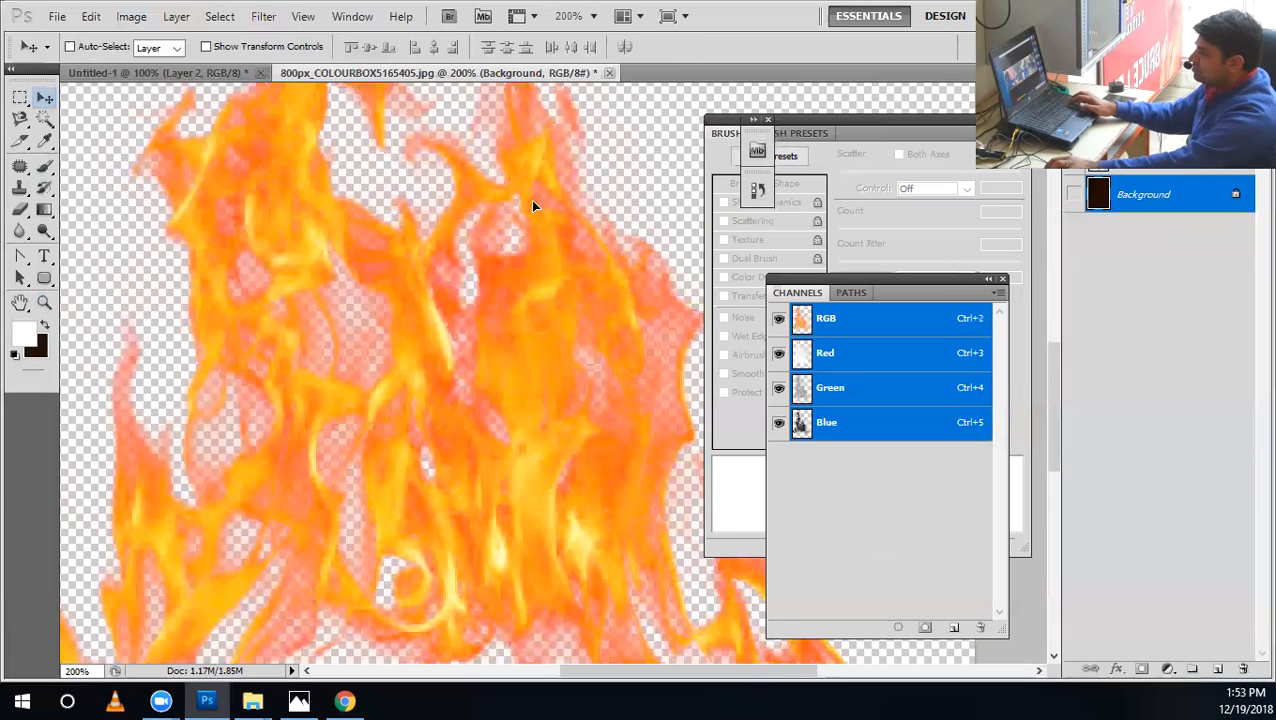
{"action": "left_click", "coordinate": [1037, 275]}
{"action": "left_click", "coordinate": [616, 278]}
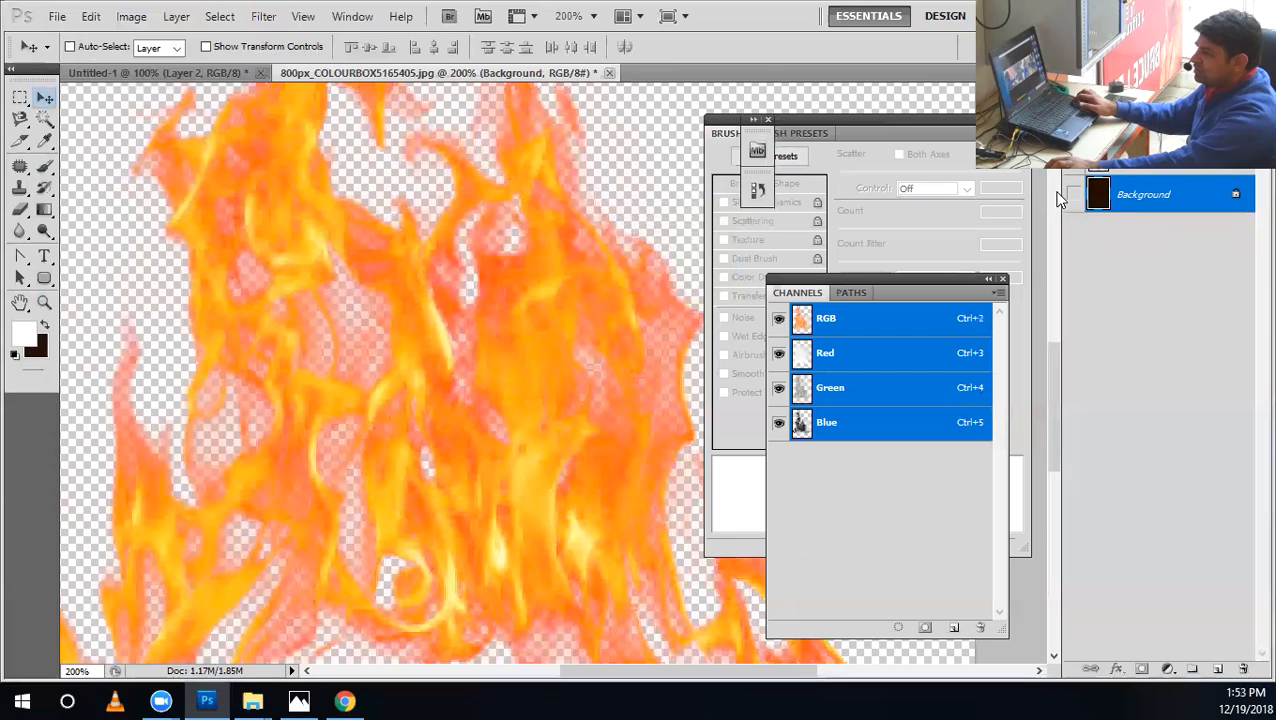
{"action": "left_click", "coordinate": [1143, 160]}
{"action": "left_click_drag", "start_coordinate": [521, 274], "coordinate": [581, 299]}
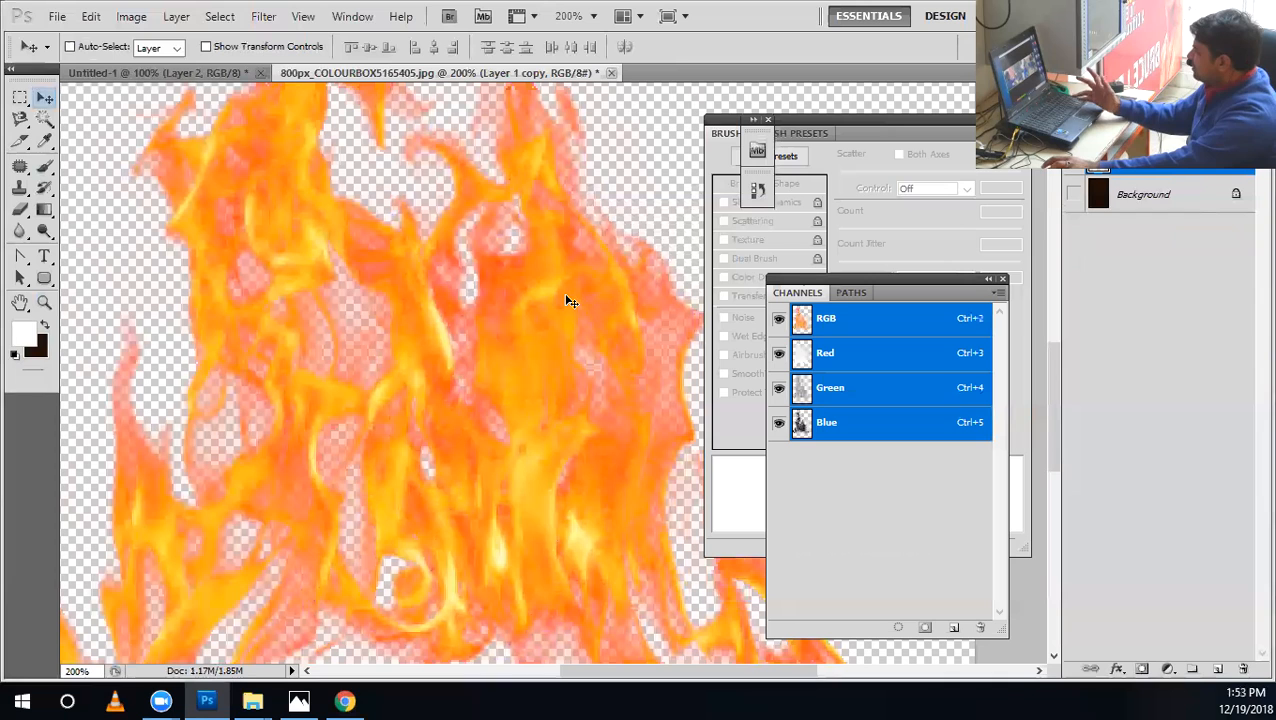
{"action": "key", "text": "ctrl+minus"}
{"action": "key", "text": "ctrl+minus"}
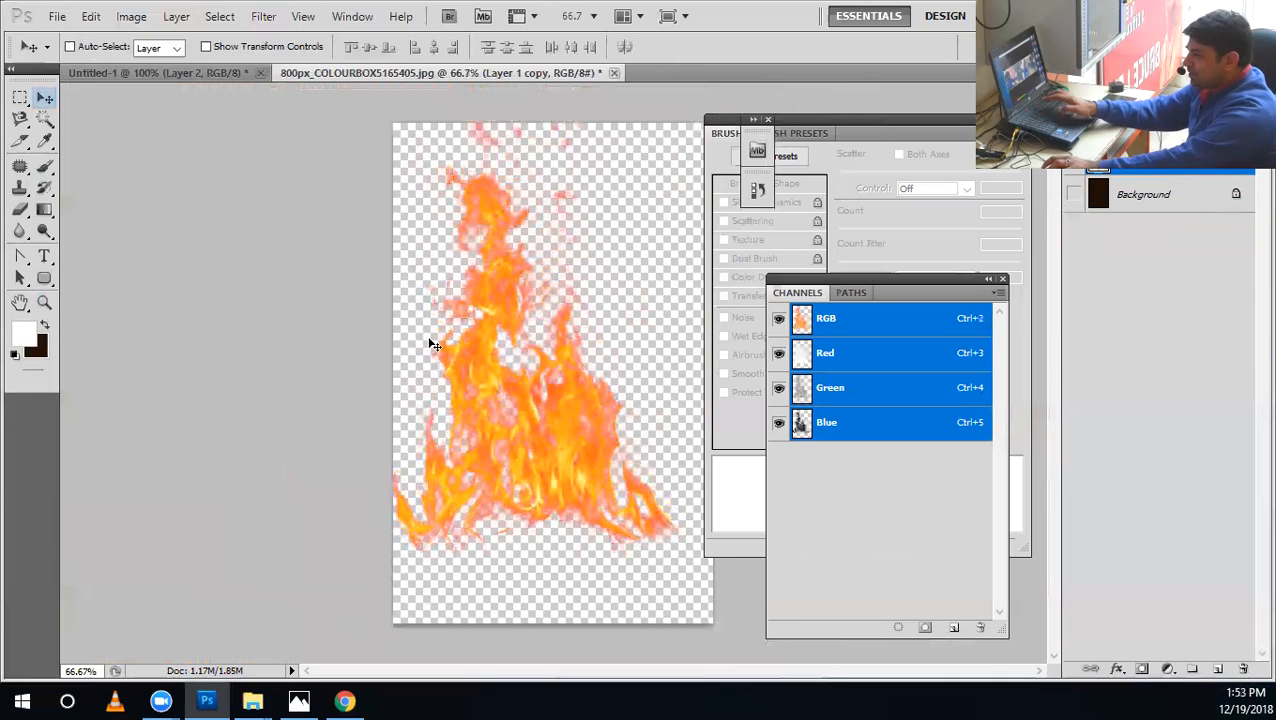
Close the fire image and the Untitled-1 text document without saving either one.
{"action": "left_click", "coordinate": [613, 73]}
{"action": "left_click", "coordinate": [612, 284]}
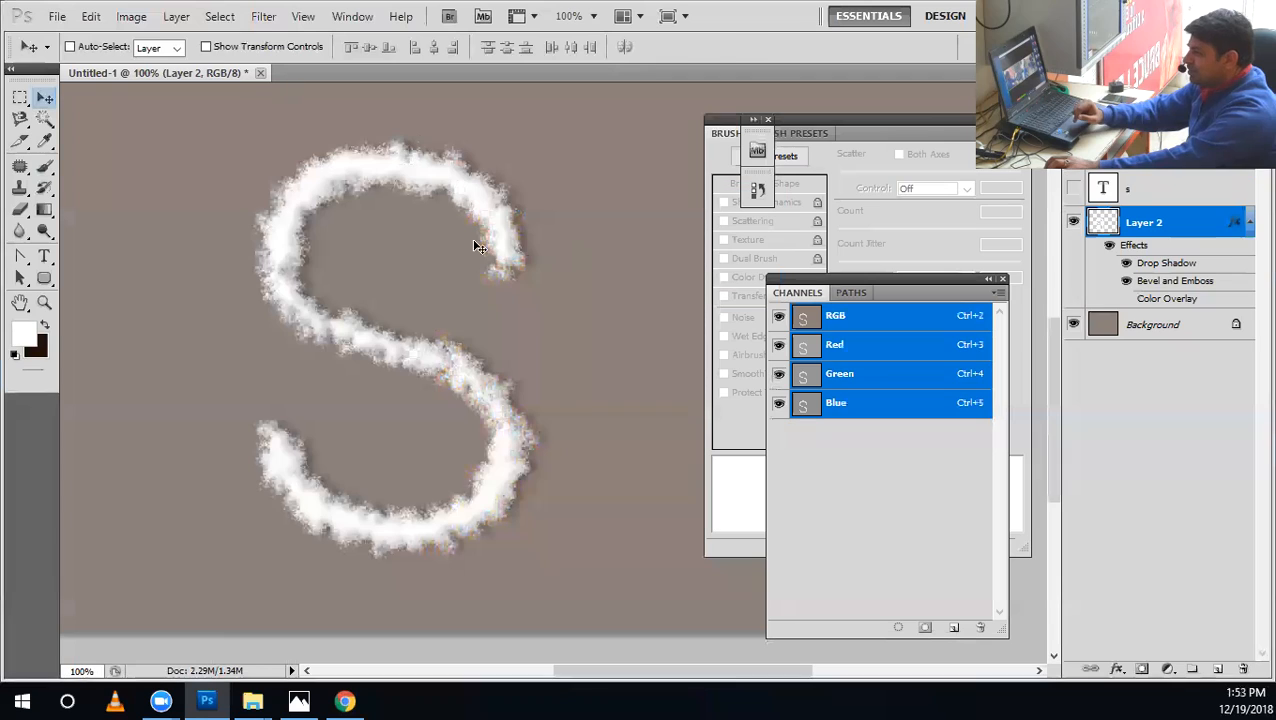
{"action": "left_click", "coordinate": [260, 72]}
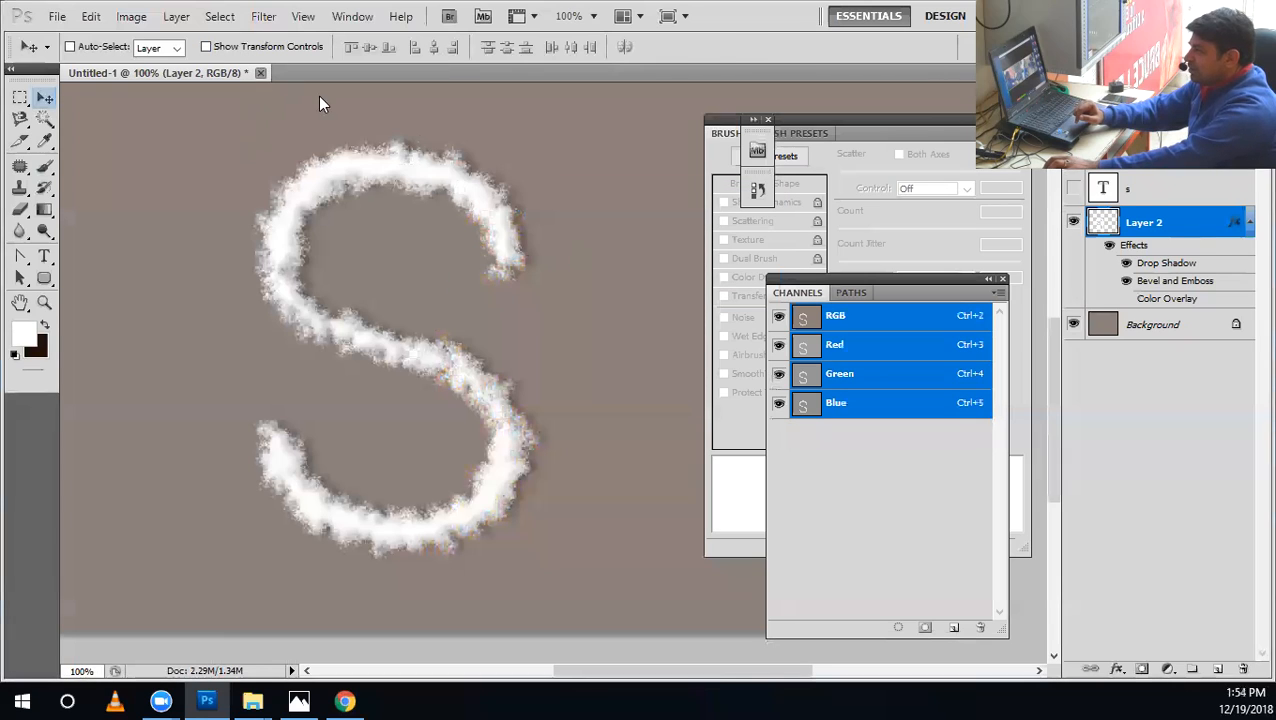
{"action": "left_click", "coordinate": [615, 274]}
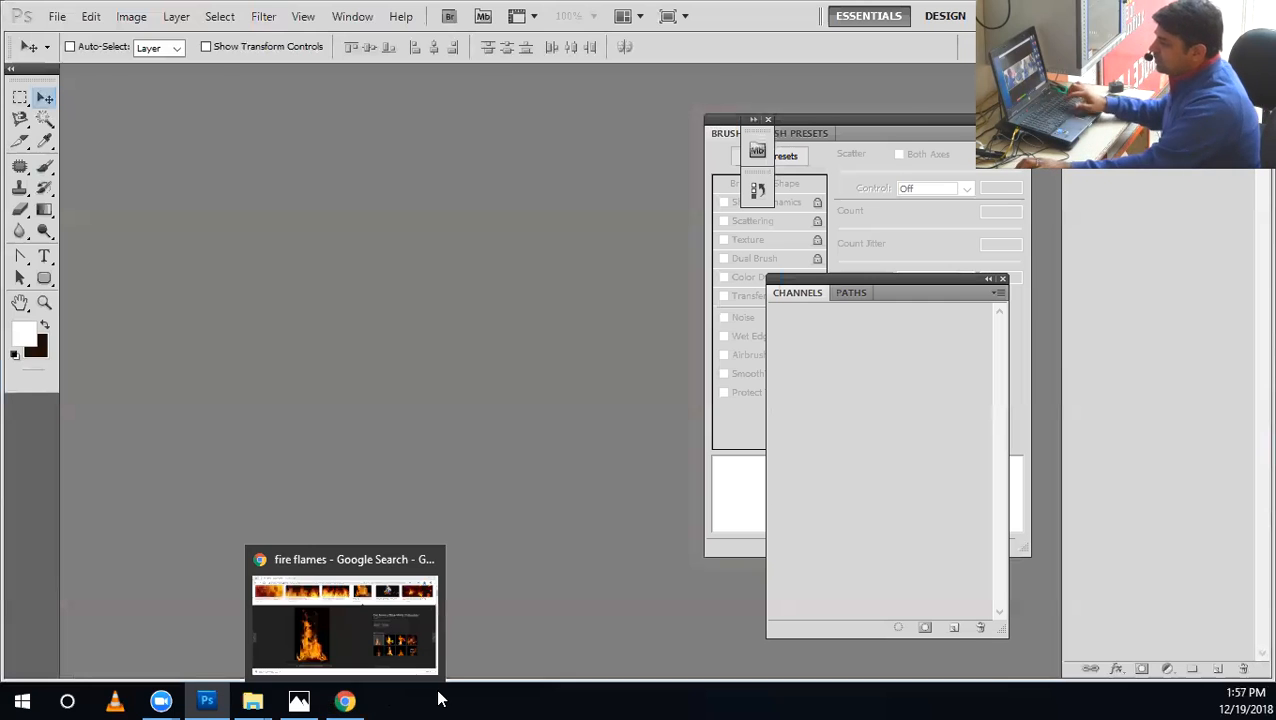
Switch to Chrome and search Google for the designer's full name followed by "graphicriver".
{"action": "left_click", "coordinate": [350, 700]}
{"action": "left_click", "coordinate": [310, 49]}
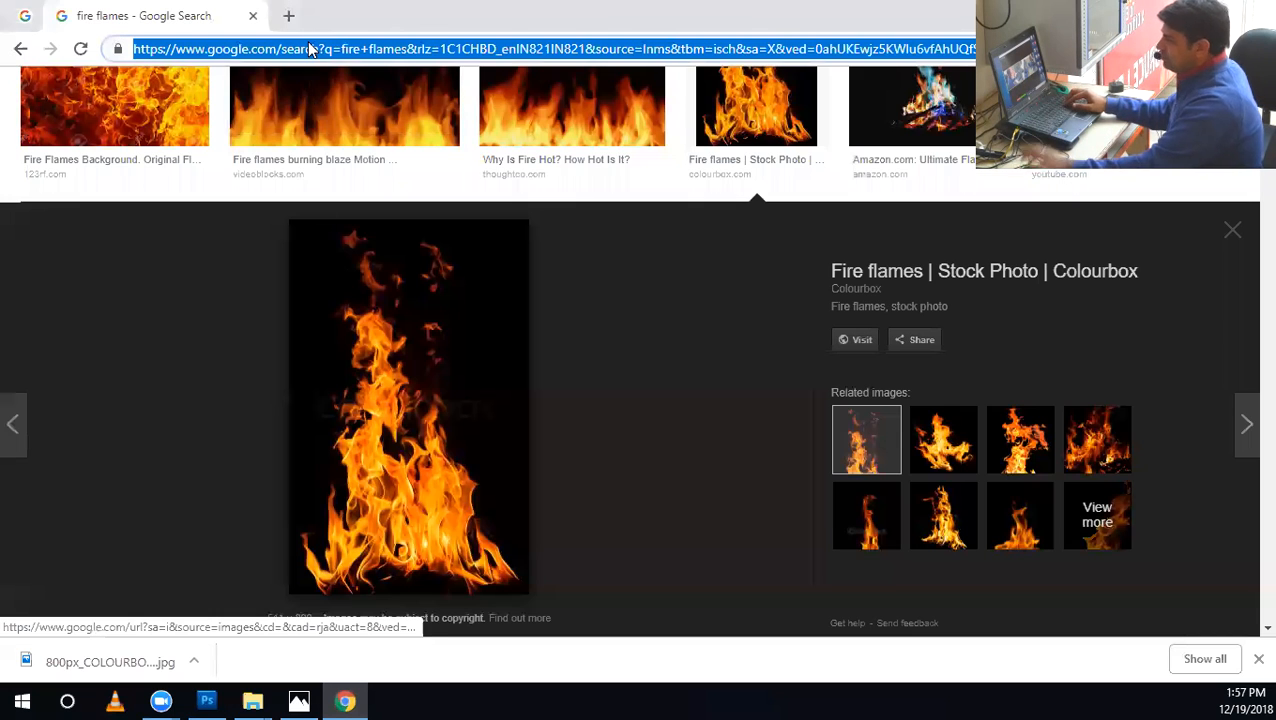
{"action": "type", "text": "pradhuman nruka"}
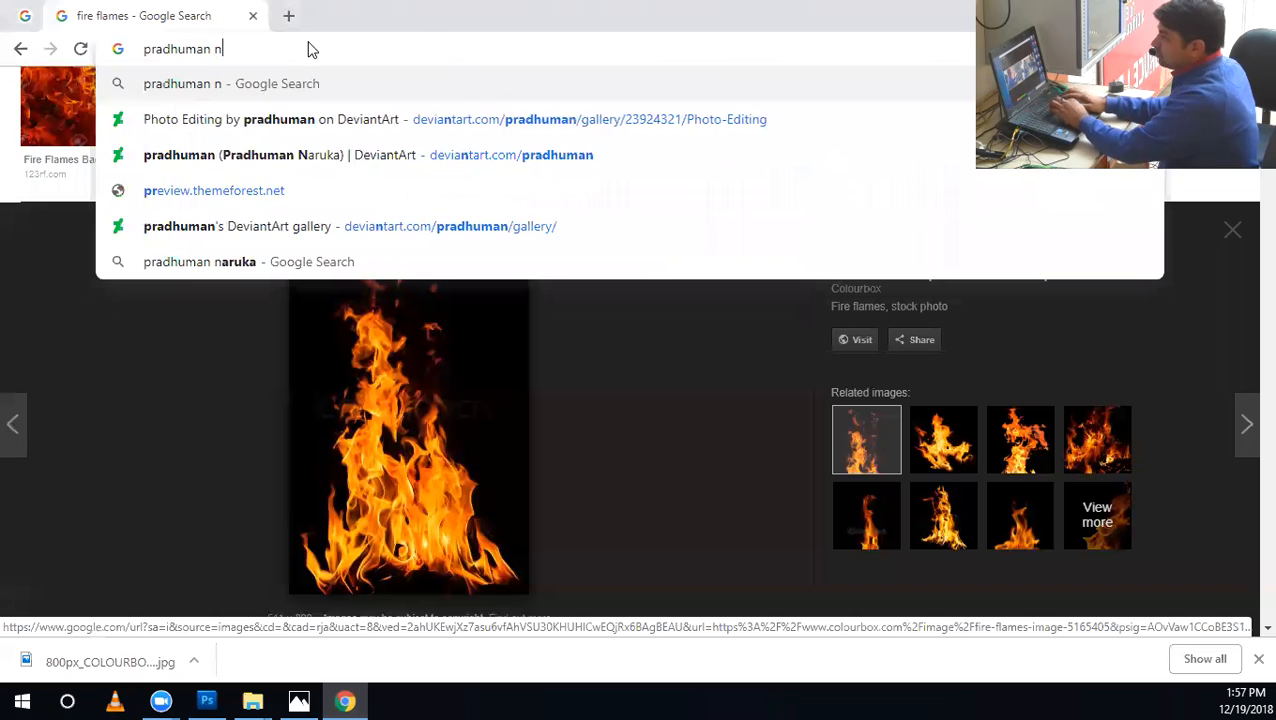
{"action": "key", "text": "BackSpace"}
{"action": "key", "text": "BackSpace"}
{"action": "key", "text": "BackSpace"}
{"action": "key", "text": "BackSpace"}
{"action": "type", "text": "aru"}
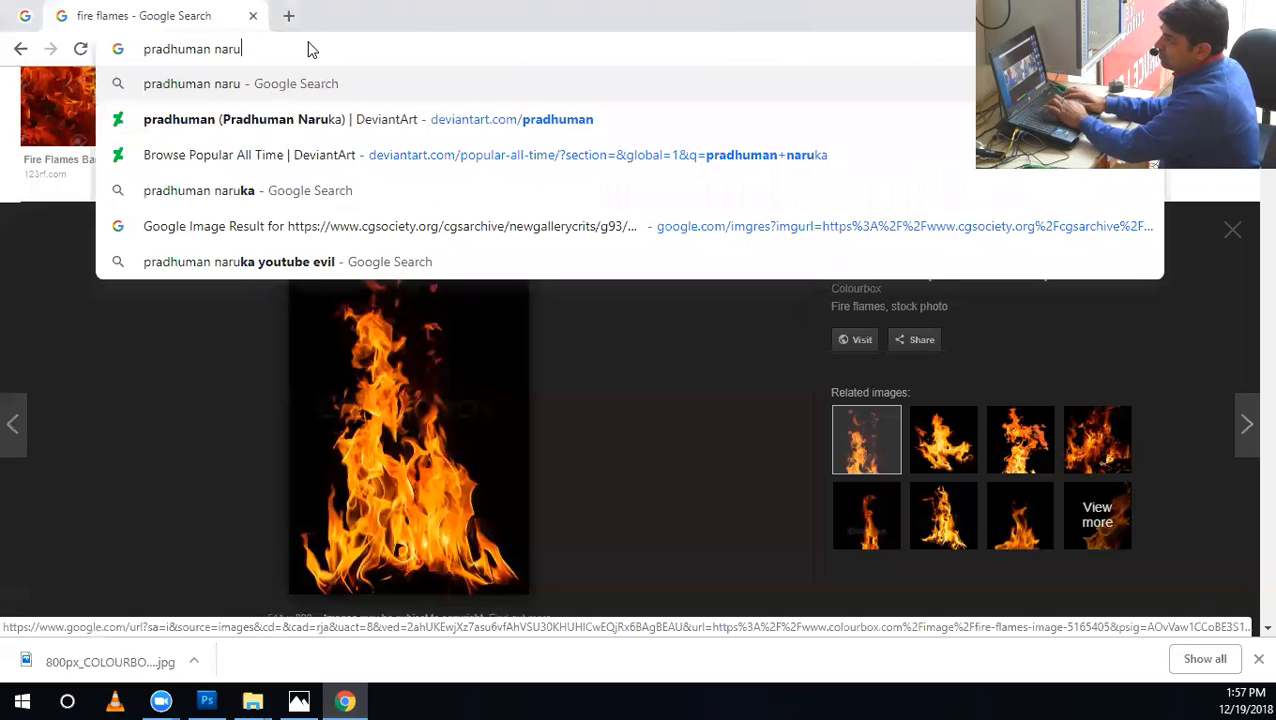
{"action": "type", "text": "ka grap"}
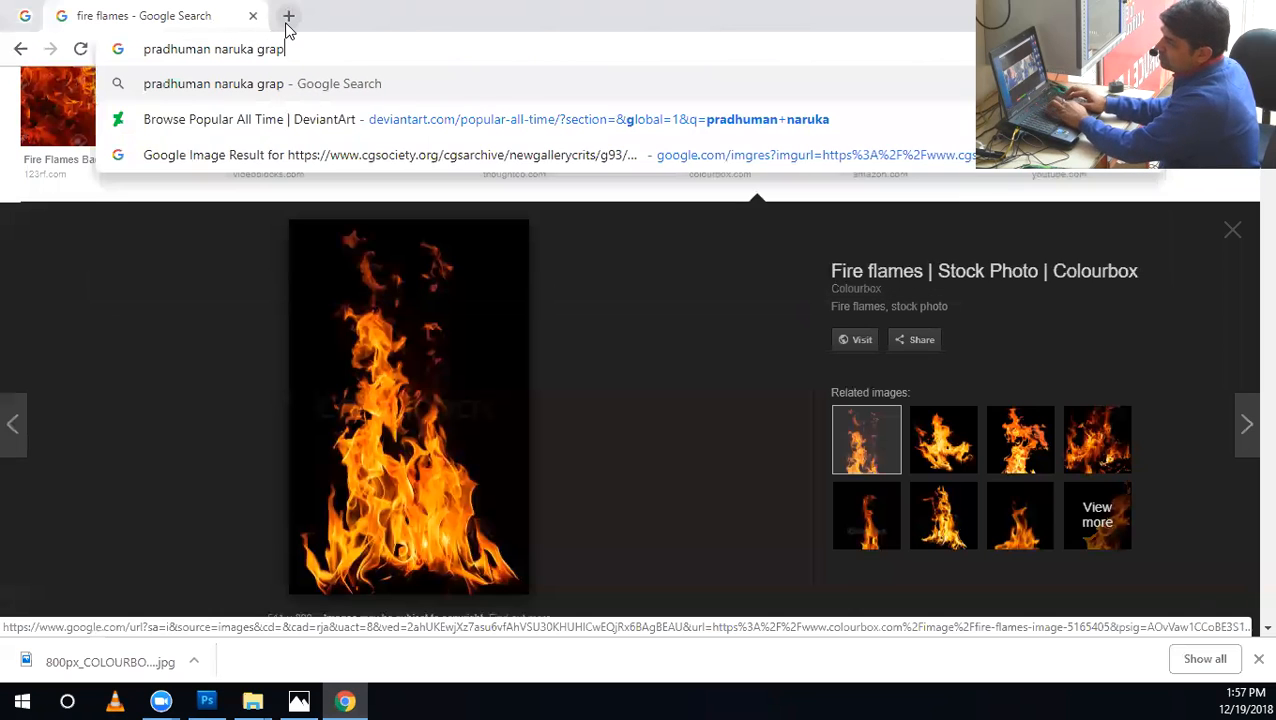
{"action": "type", "text": "hicriver"}
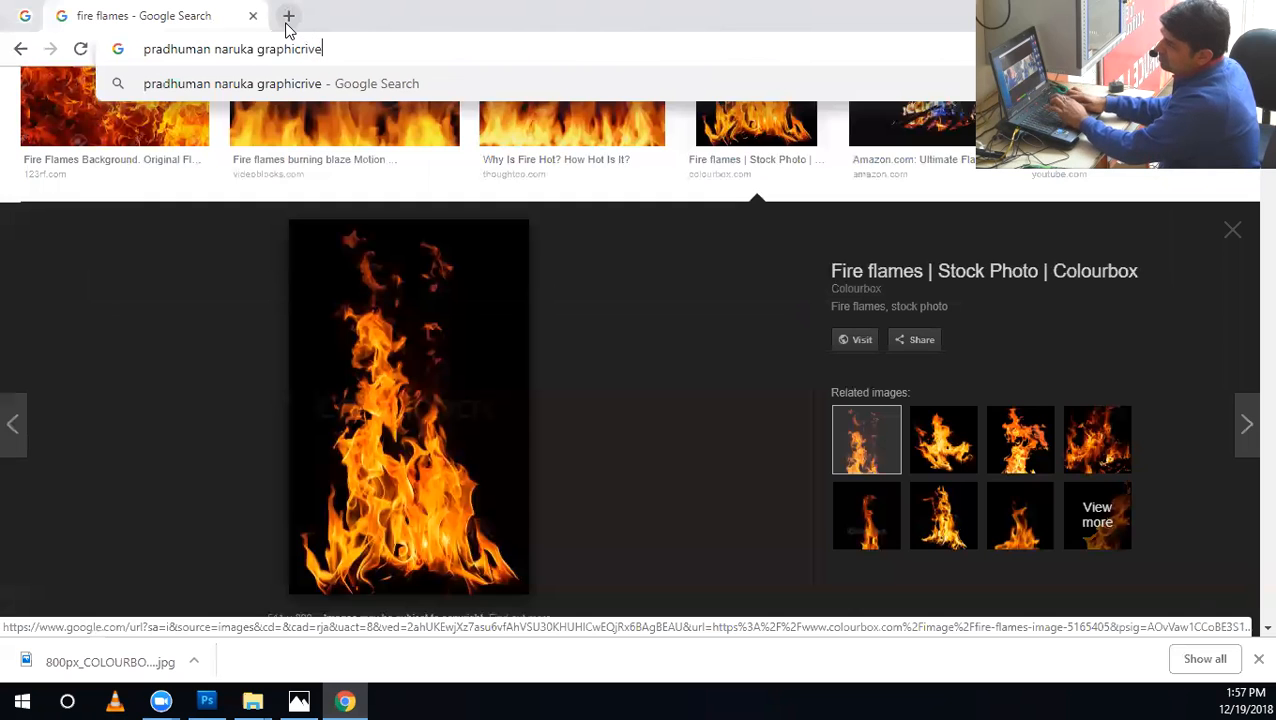
{"action": "key", "text": "Return"}
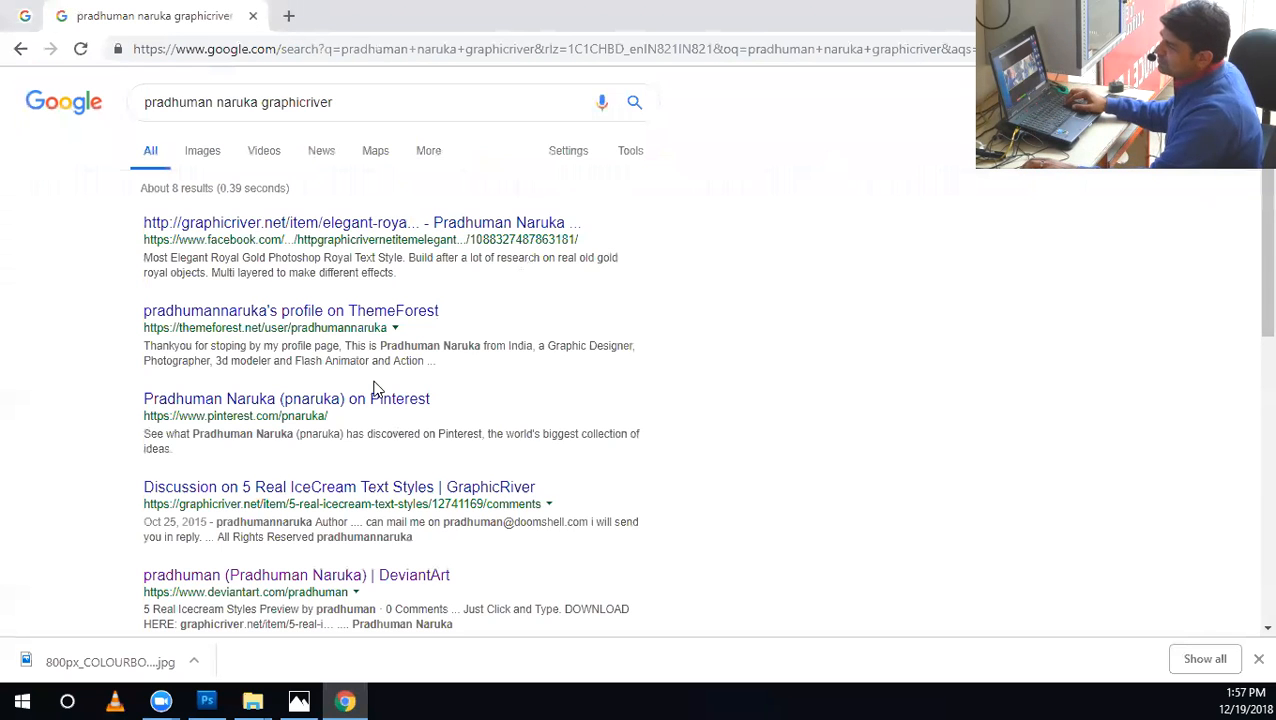
Open the designer's ThemeForest profile, highlight the sales figure, and dismiss the downloads bar.
{"action": "left_click", "coordinate": [381, 319]}
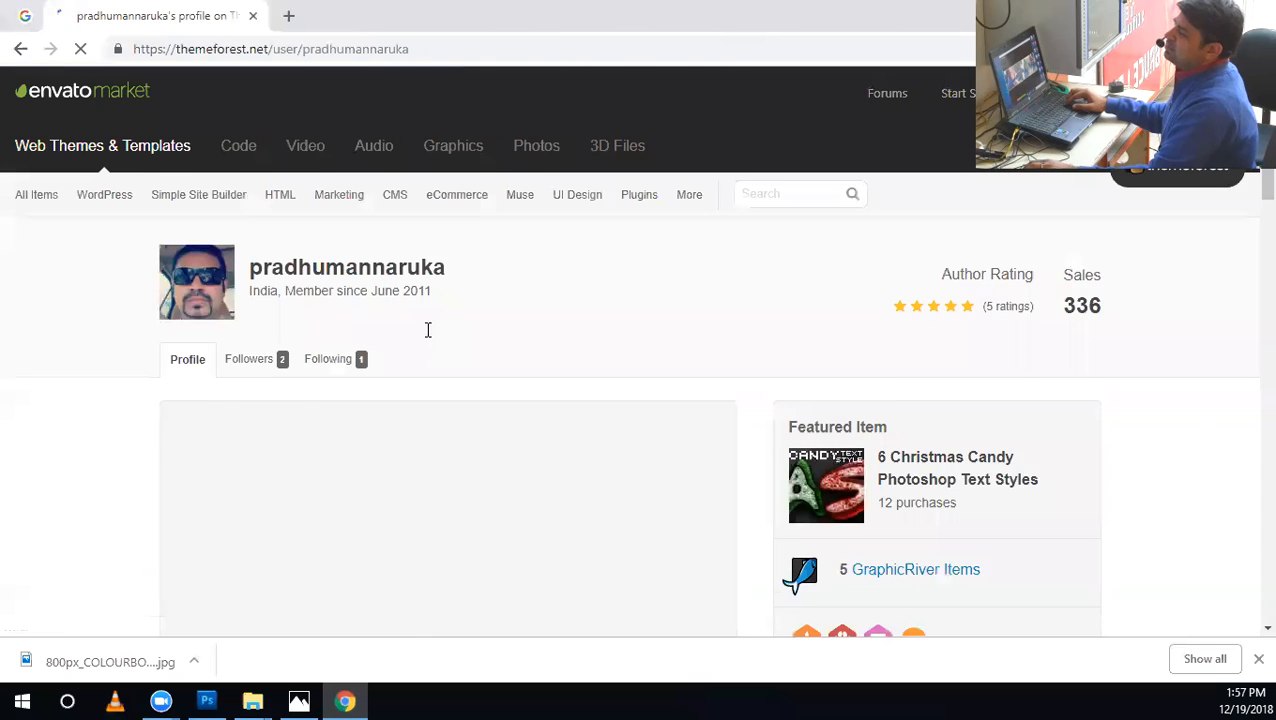
{"action": "double_click", "coordinate": [1050, 362]}
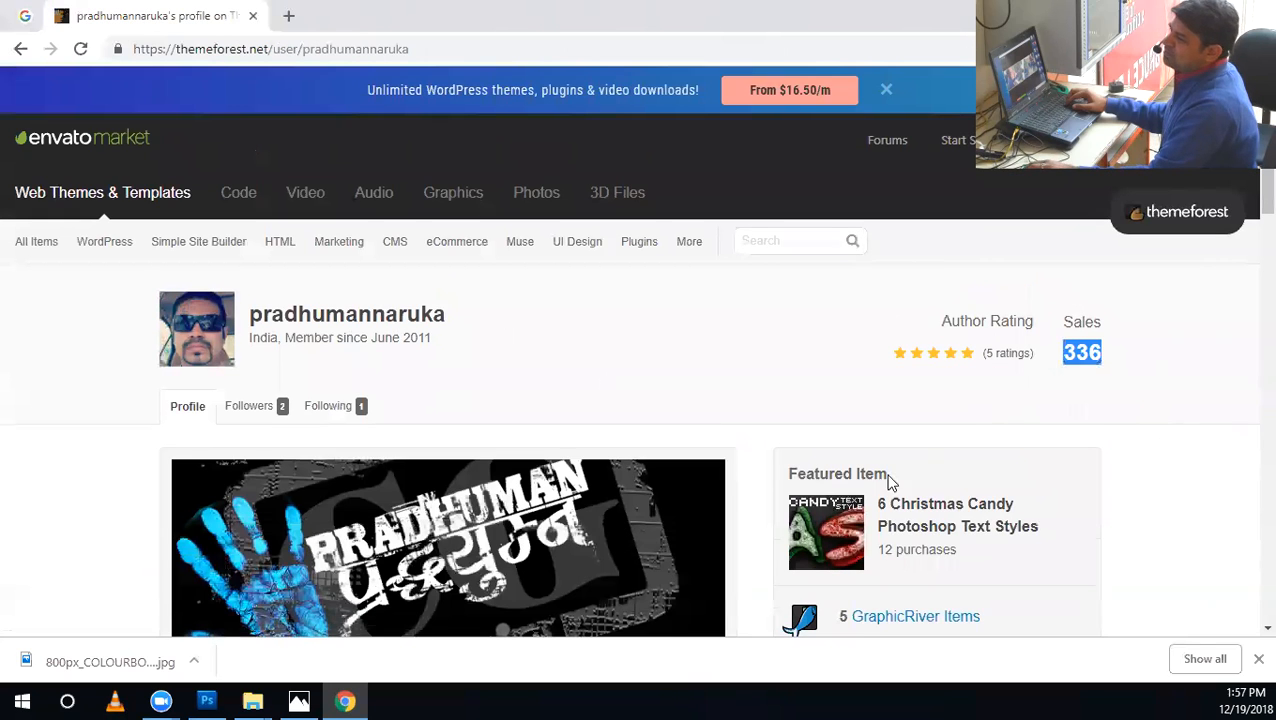
{"action": "left_click", "coordinate": [1257, 661]}
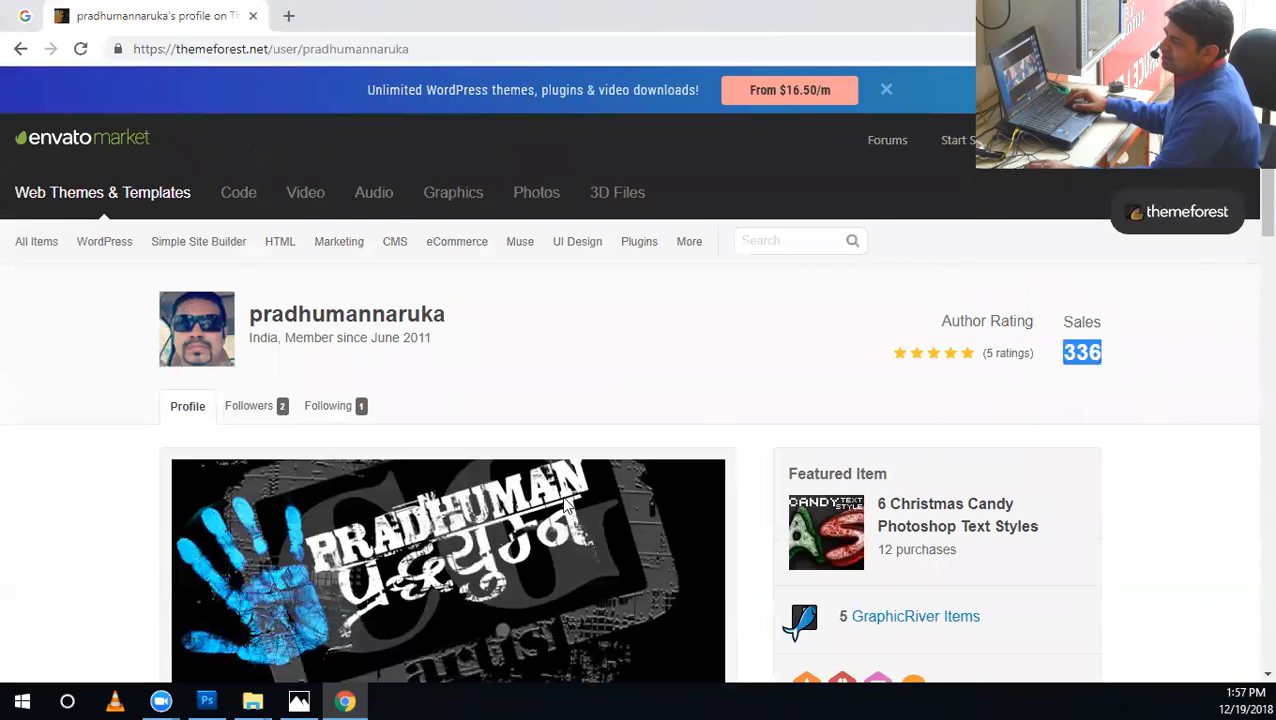
Look through the designer's ThemeForest profile, including the followers, biography and social profile sections.
{"action": "scroll", "coordinate": [564, 503], "scroll_direction": "down", "scroll_amount": 10}
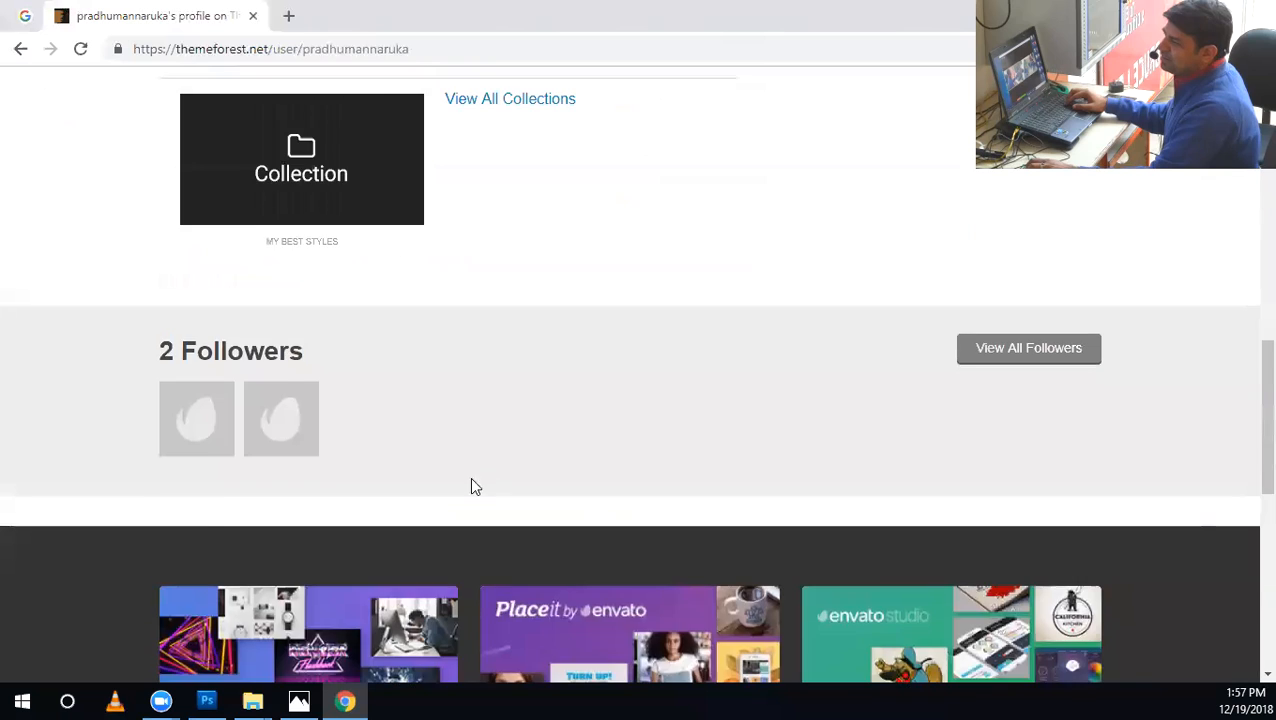
{"action": "scroll", "coordinate": [450, 487], "scroll_direction": "up", "scroll_amount": 3}
{"action": "scroll", "coordinate": [600, 540], "scroll_direction": "up", "scroll_amount": 7}
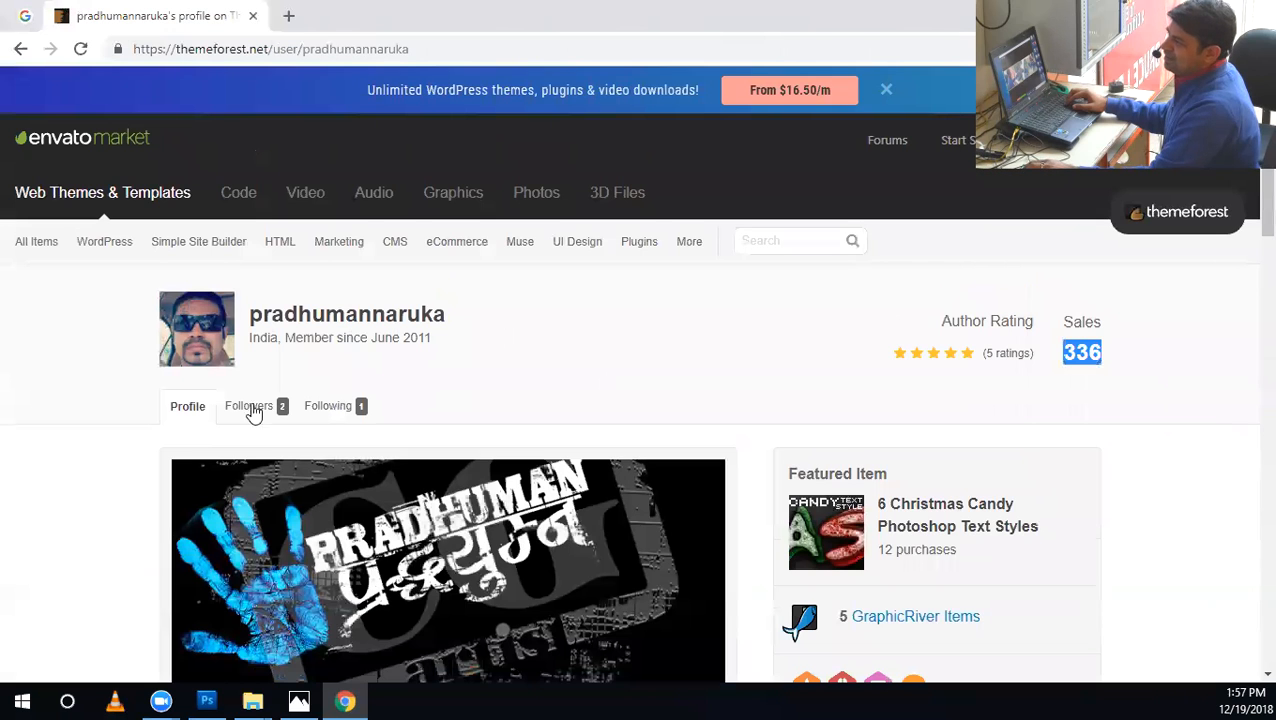
{"action": "mouse_move", "coordinate": [815, 530]}
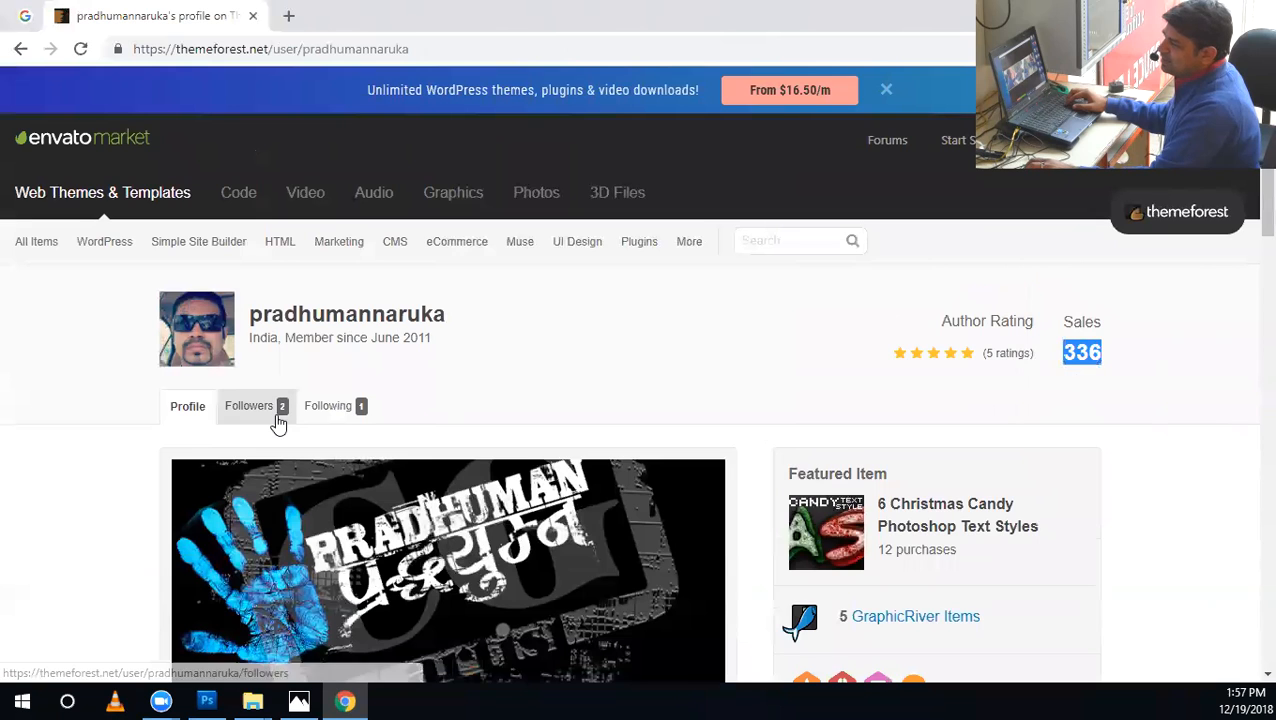
{"action": "scroll", "coordinate": [591, 542], "scroll_direction": "down", "scroll_amount": 3}
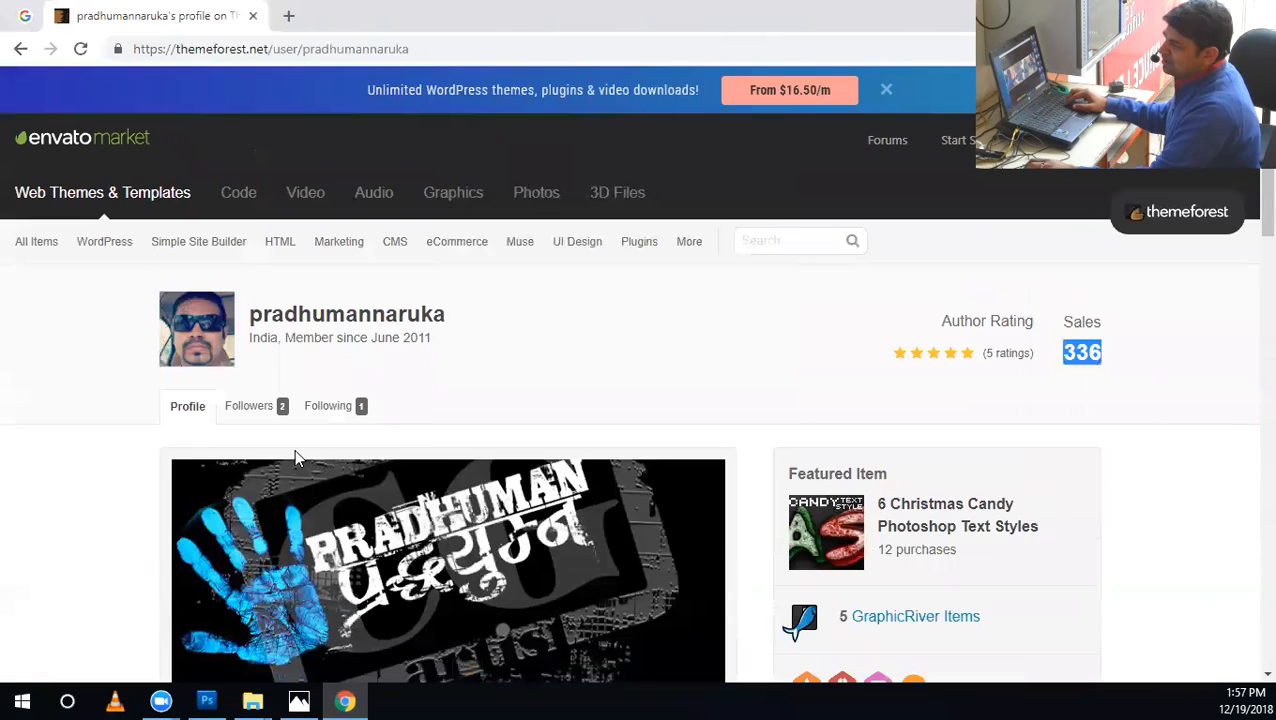
{"action": "scroll", "coordinate": [1086, 458], "scroll_direction": "down", "scroll_amount": 5}
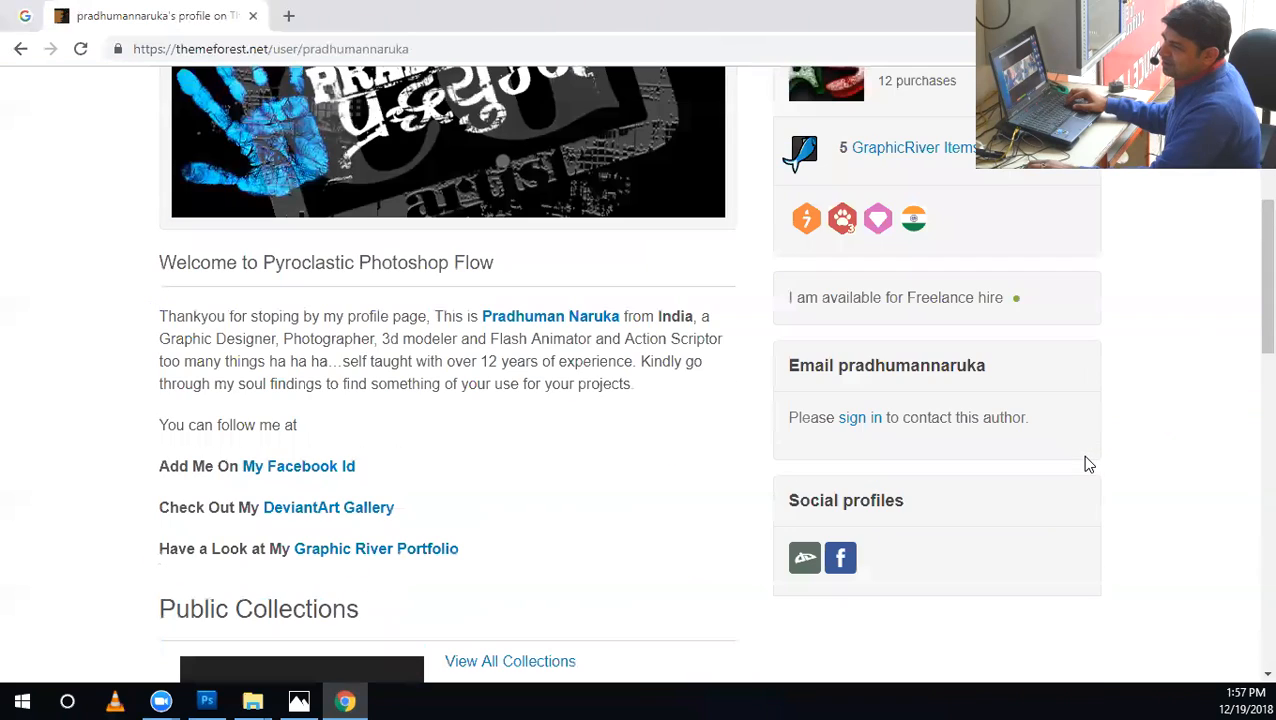
Open the designer's GraphicRiver items and preview the Realistic Elegant Photoshop Glass Style.
{"action": "left_click", "coordinate": [872, 152]}
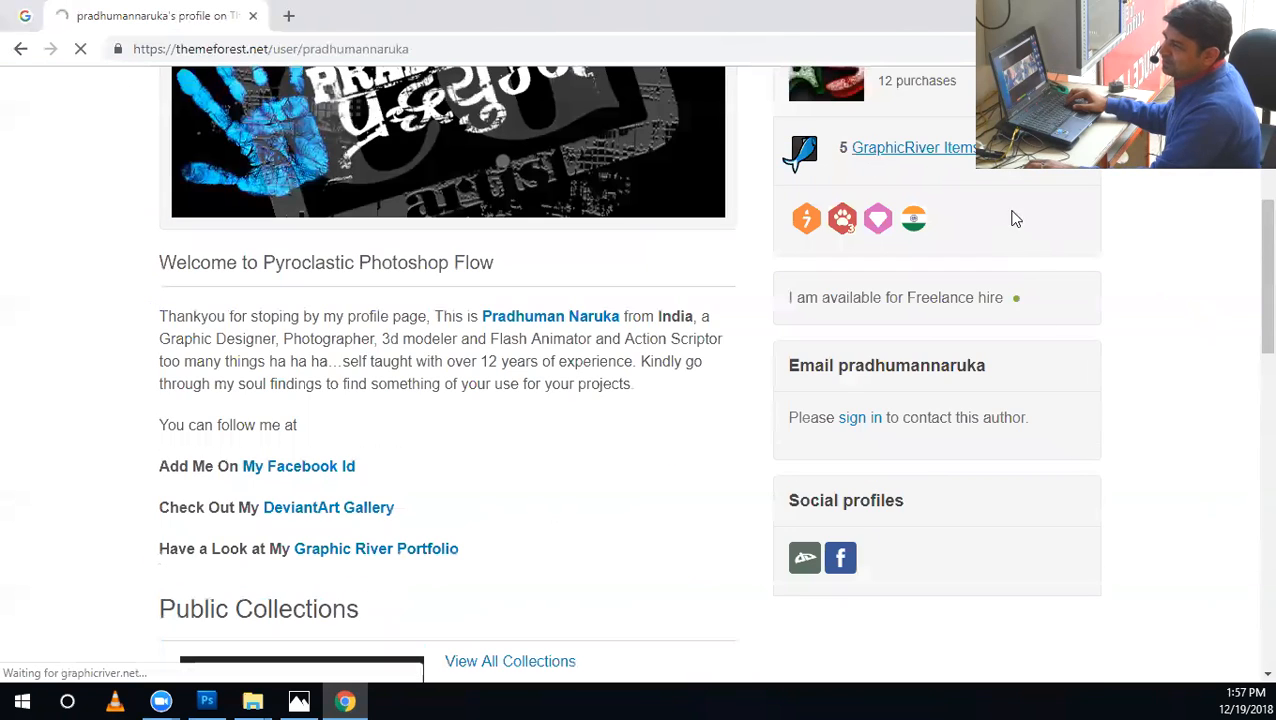
{"action": "scroll", "coordinate": [914, 556], "scroll_direction": "down", "scroll_amount": 2}
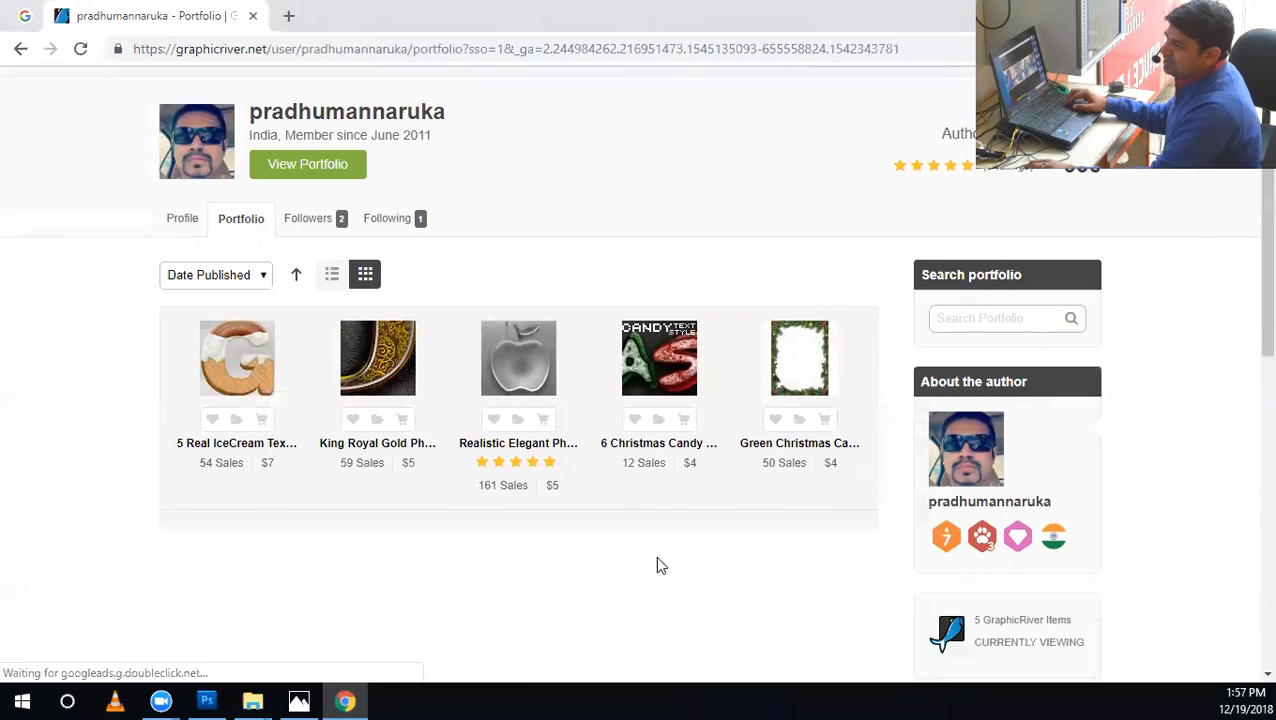
{"action": "mouse_move", "coordinate": [250, 388]}
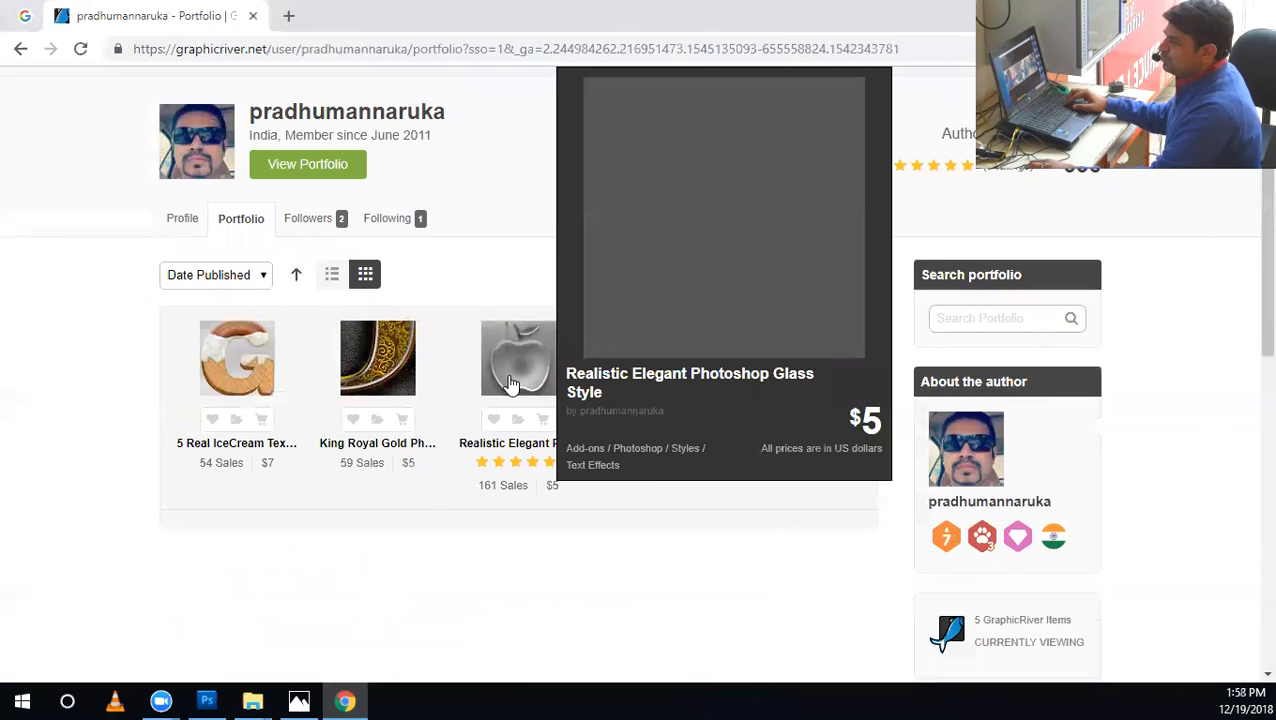
{"action": "mouse_move", "coordinate": [537, 390]}
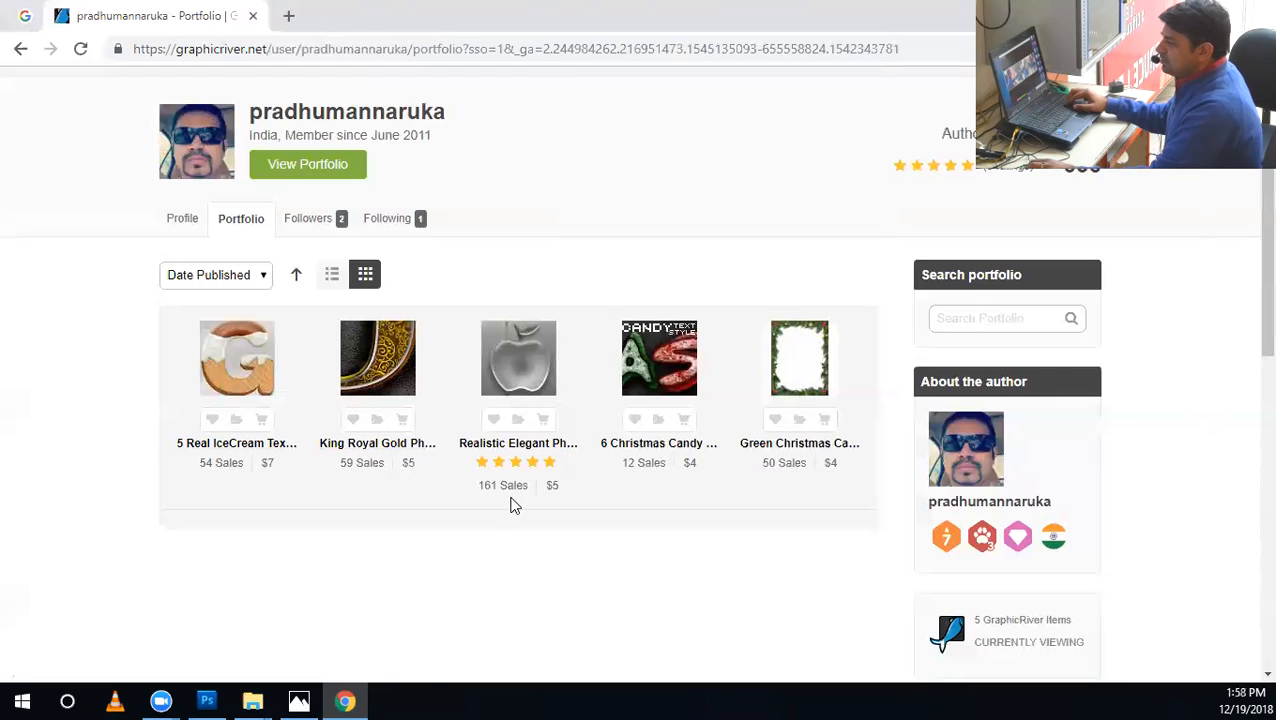
{"action": "left_click_drag", "start_coordinate": [432, 489], "coordinate": [432, 609]}
{"action": "left_click", "coordinate": [622, 583]}
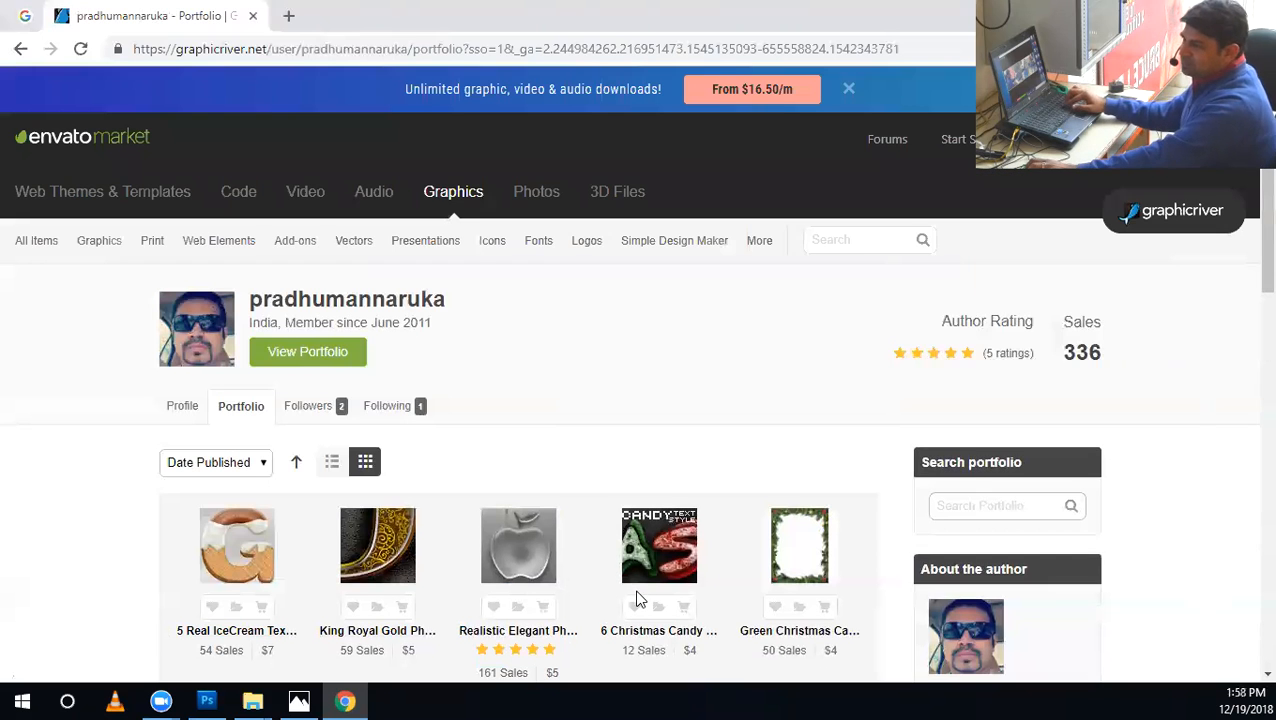
{"action": "scroll", "coordinate": [615, 590], "scroll_direction": "up", "scroll_amount": 2}
Calculate 336 × 5 × 70 in Calculator to estimate the sales earnings, and close the calculator.
{"action": "left_click", "coordinate": [22, 700]}
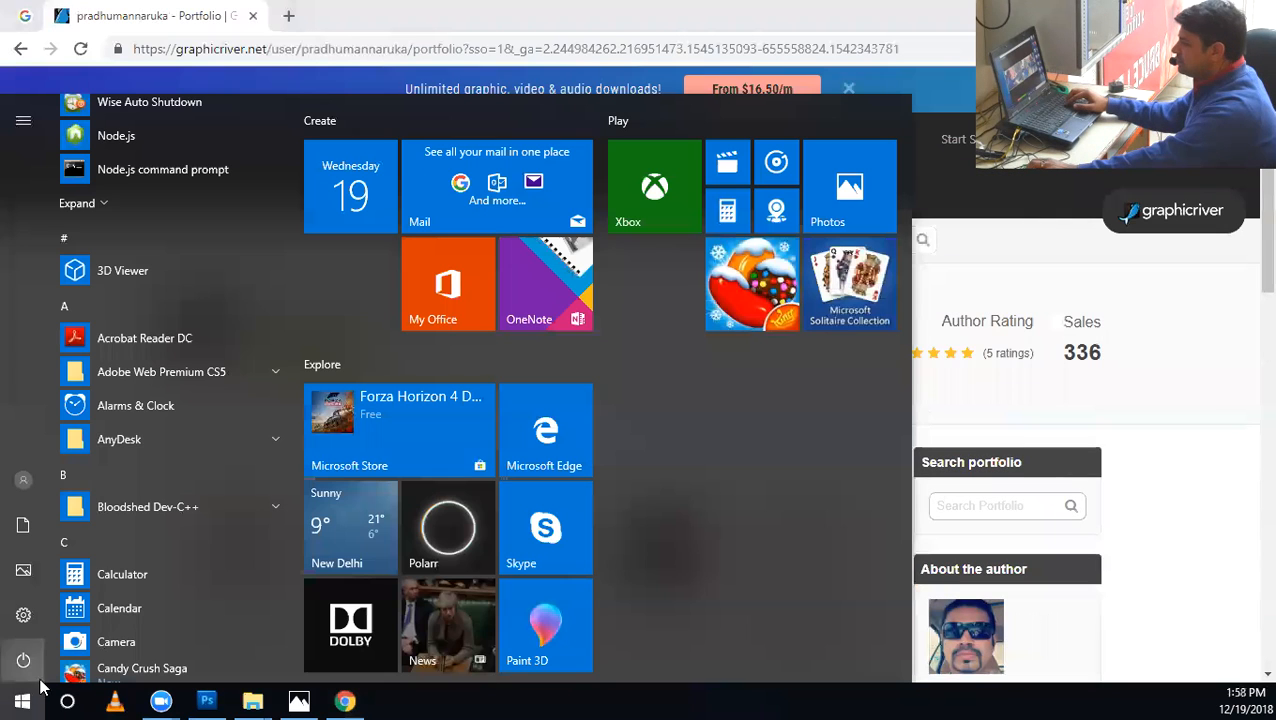
{"action": "left_click", "coordinate": [22, 700]}
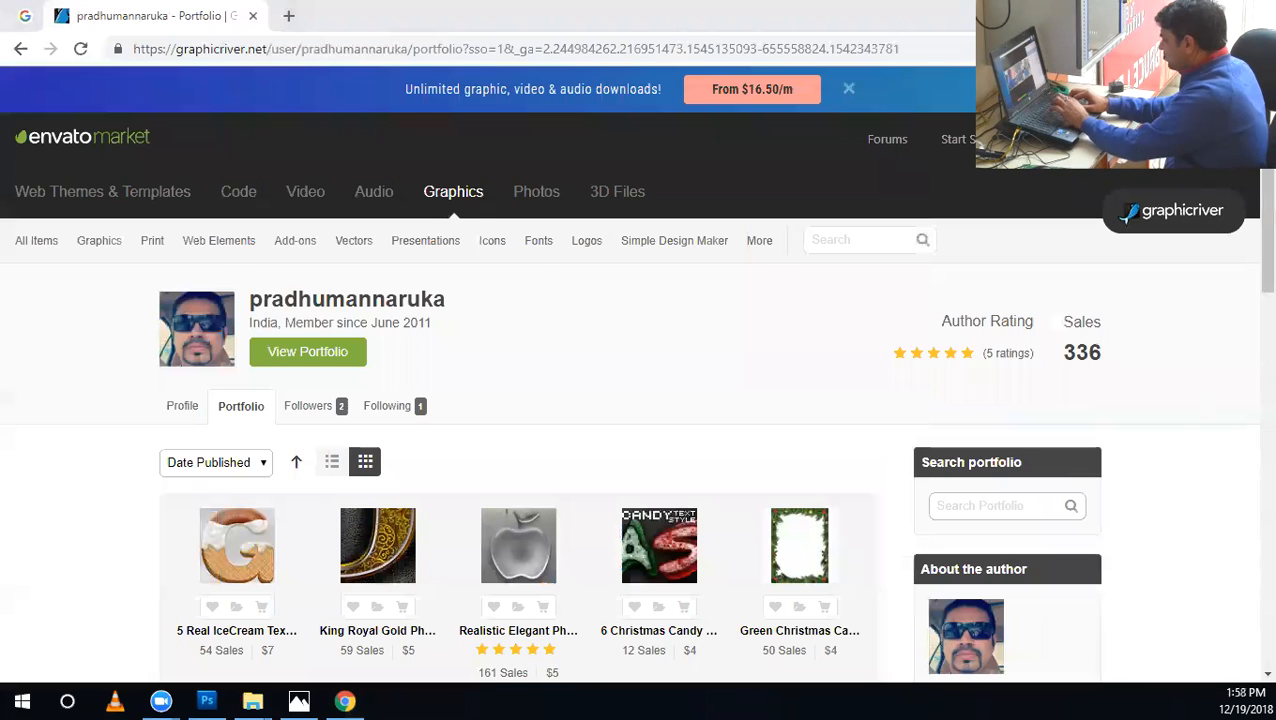
{"action": "key", "text": "XF86Calculator"}
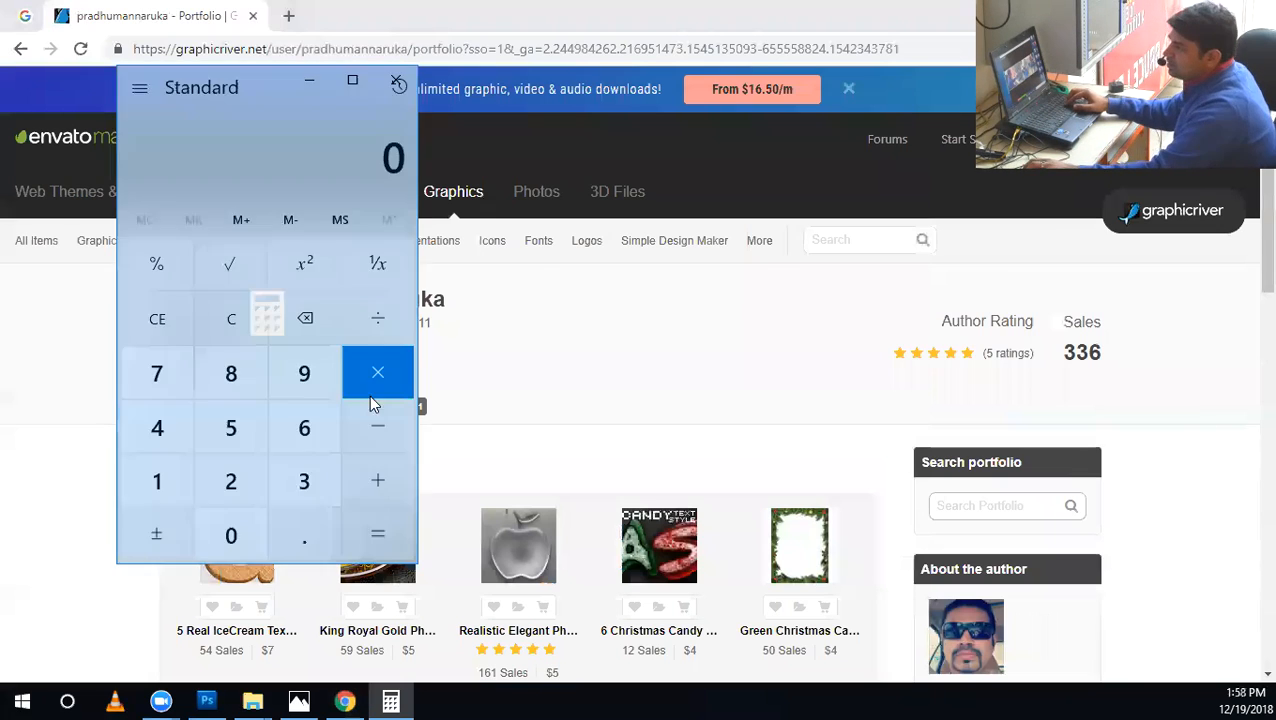
{"action": "type", "text": "336"}
{"action": "key", "text": "asterisk"}
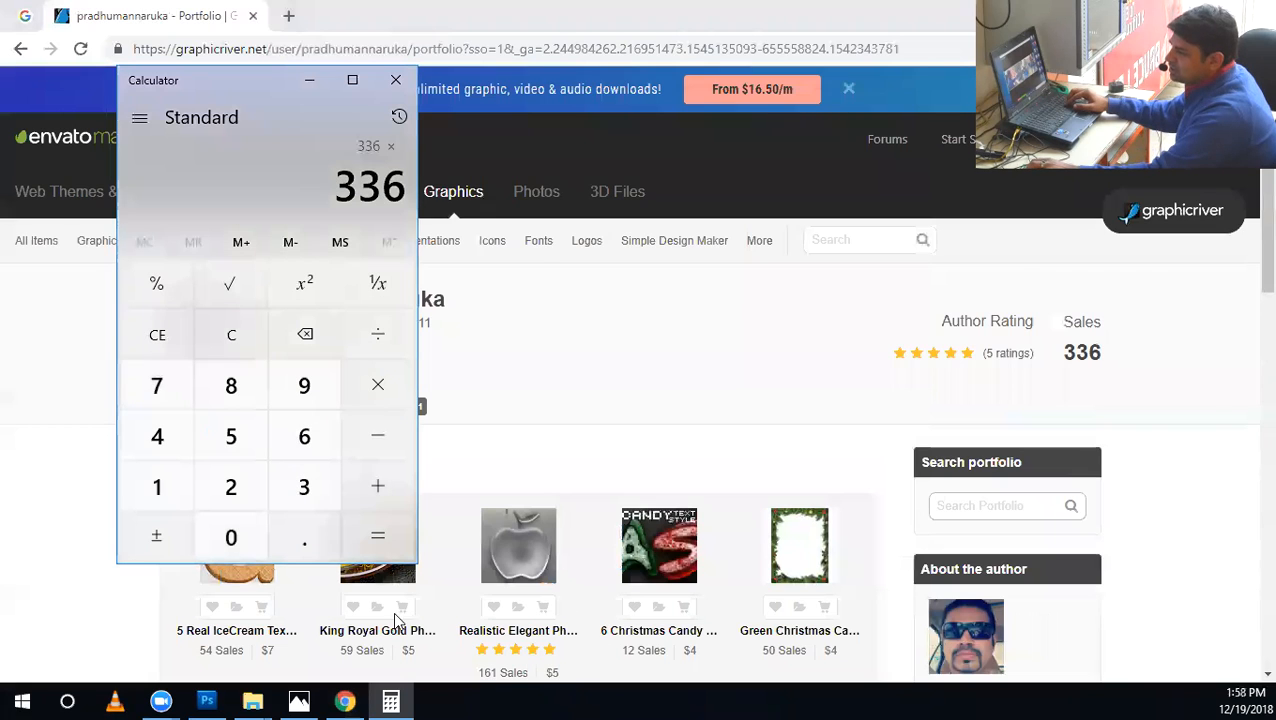
{"action": "left_click", "coordinate": [262, 445]}
{"action": "left_click", "coordinate": [370, 530]}
{"action": "left_click", "coordinate": [367, 393]}
{"action": "left_click", "coordinate": [163, 390]}
{"action": "left_click", "coordinate": [232, 532]}
{"action": "left_click", "coordinate": [375, 538]}
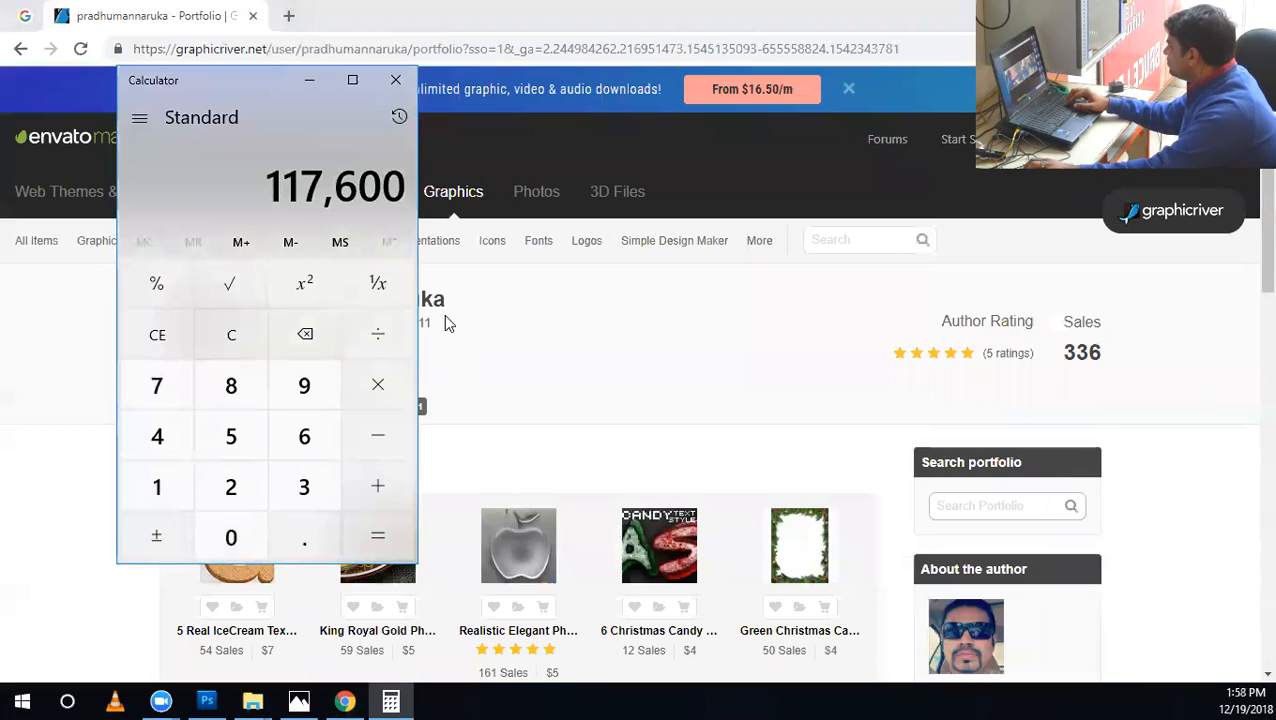
{"action": "left_click", "coordinate": [398, 80]}
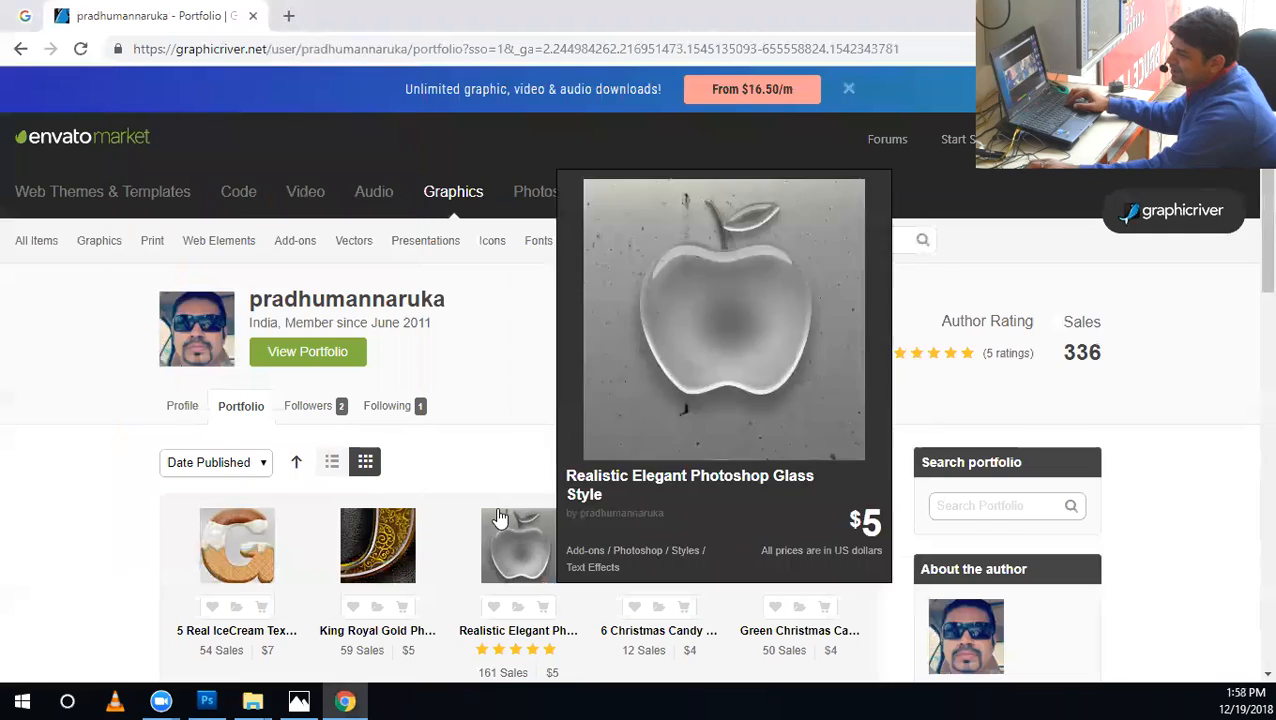
Review the GraphicRiver portfolio thumbnails, previewing the green Christmas frame and the glass apple style.
{"action": "scroll", "coordinate": [496, 518], "scroll_direction": "down", "scroll_amount": 2}
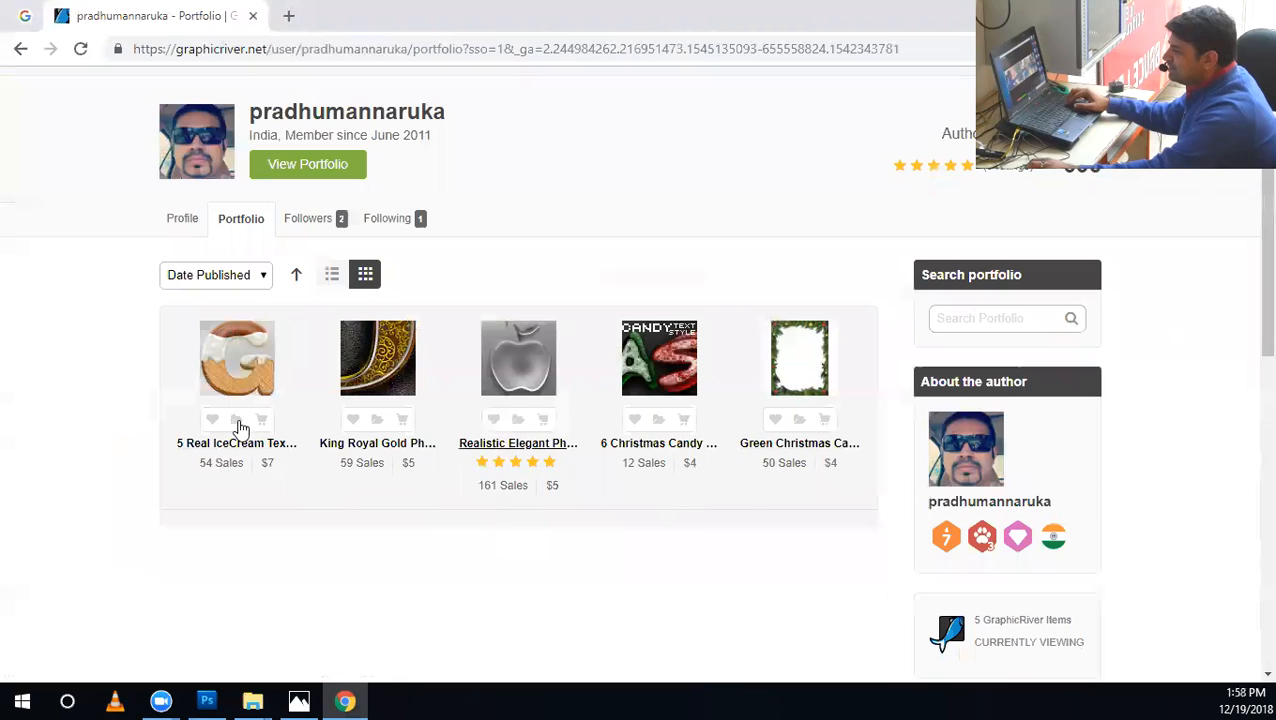
{"action": "mouse_move", "coordinate": [806, 375]}
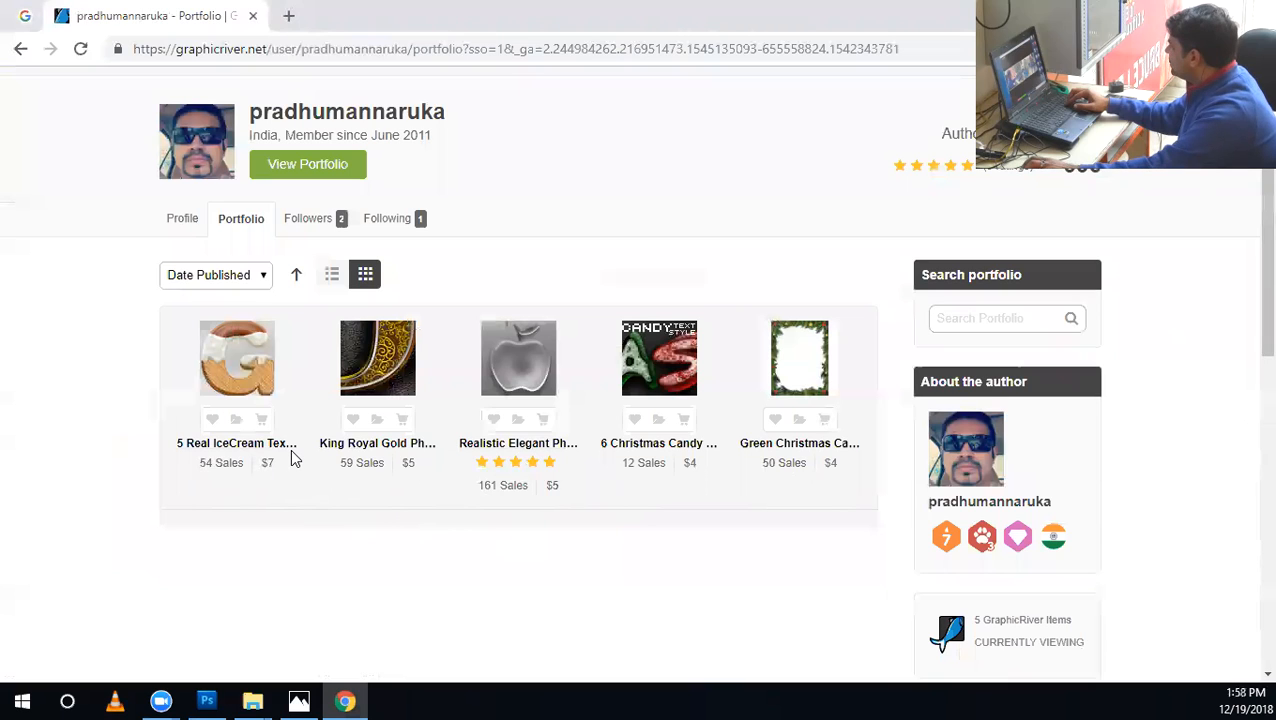
{"action": "mouse_move", "coordinate": [511, 393]}
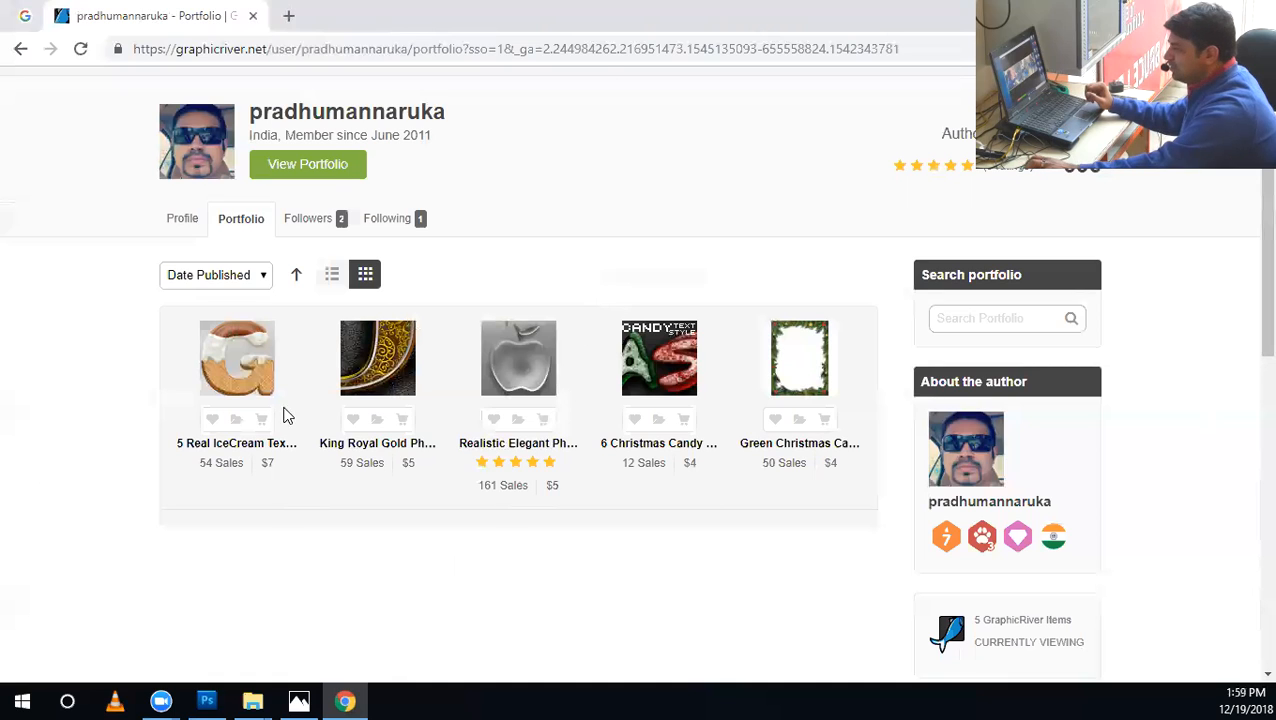
Look over the portfolio thumbnails and open the King Royal Gold Photoshop Text Style item page.
{"action": "mouse_move", "coordinate": [243, 390]}
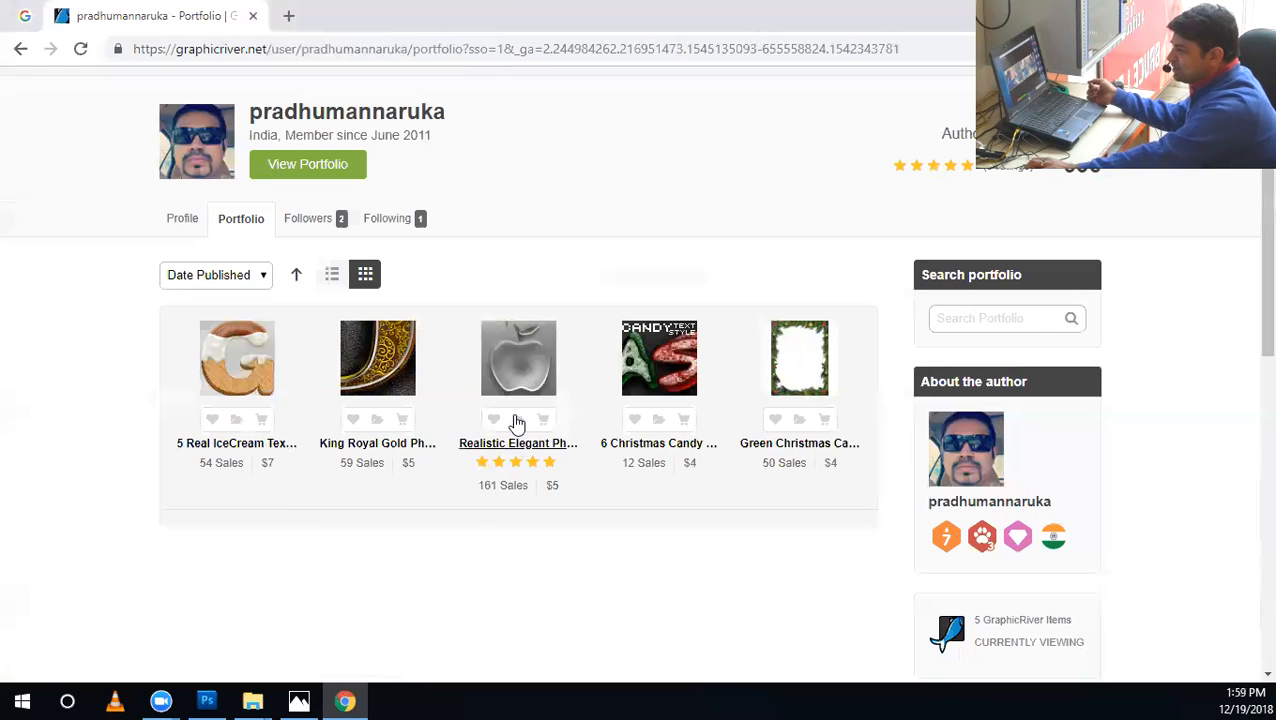
{"action": "mouse_move", "coordinate": [527, 364]}
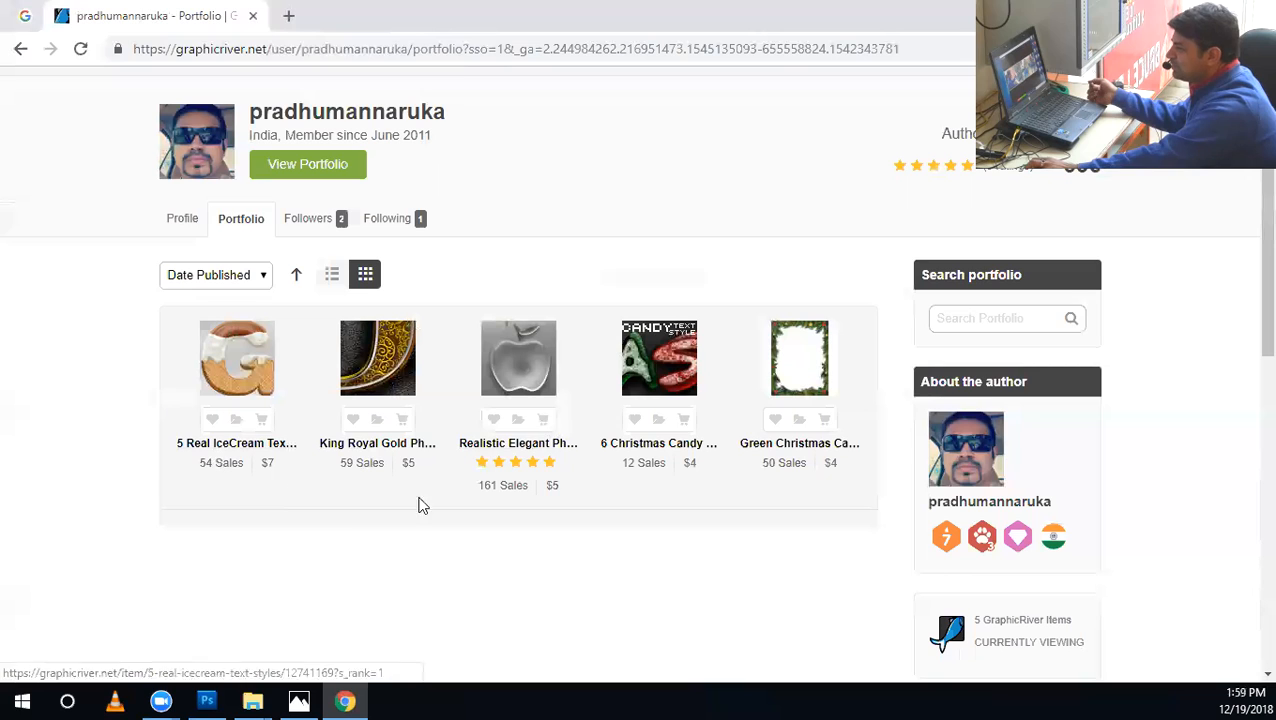
{"action": "mouse_move", "coordinate": [382, 357]}
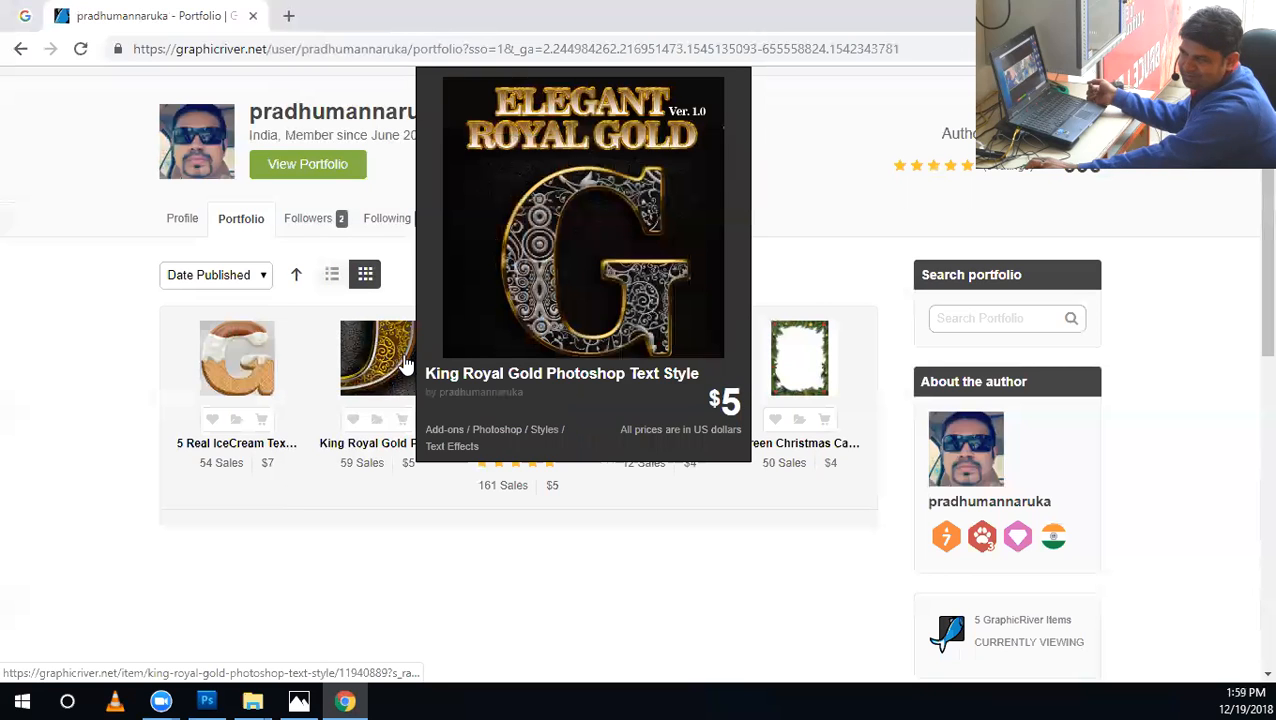
{"action": "left_click", "coordinate": [404, 372]}
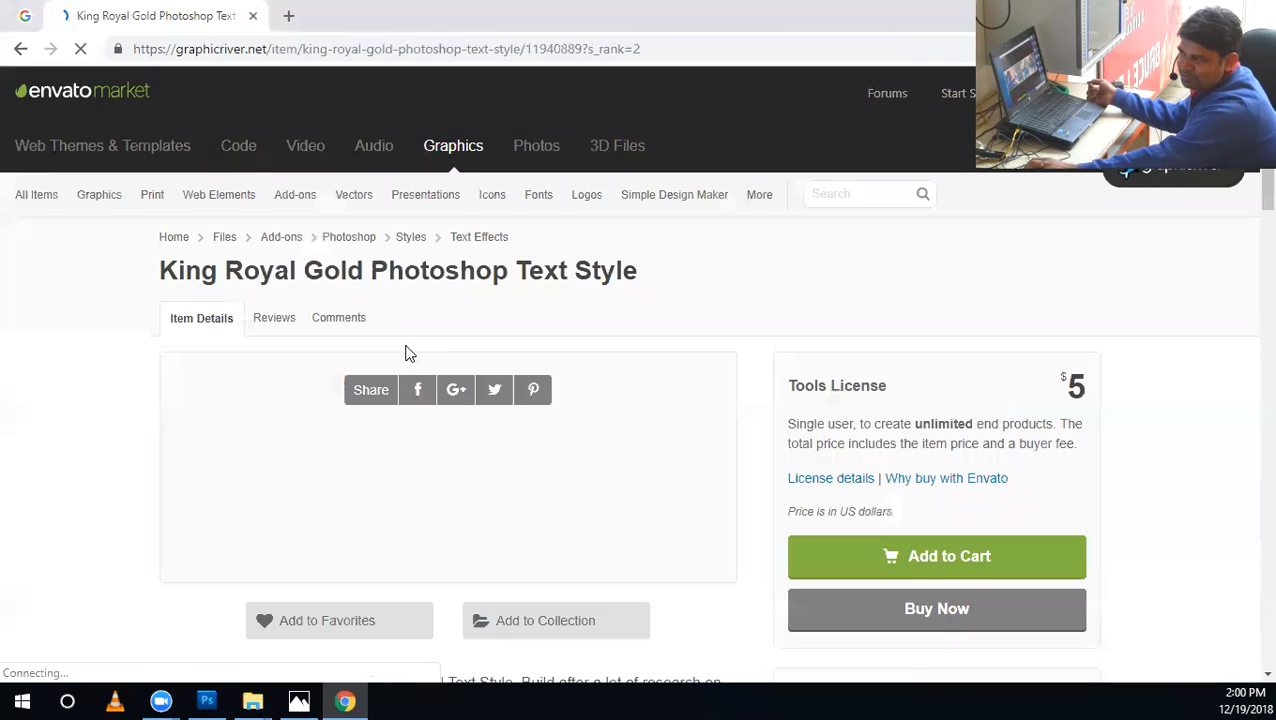
Examine the preview images of the King Royal Gold text style, comparing its silver and gold ornamental lettering samples.
{"action": "scroll", "coordinate": [627, 500], "scroll_direction": "down", "scroll_amount": 5}
{"action": "scroll", "coordinate": [608, 389], "scroll_direction": "up", "scroll_amount": 4}
{"action": "scroll", "coordinate": [535, 382], "scroll_direction": "down", "scroll_amount": 3}
{"action": "scroll", "coordinate": [615, 484], "scroll_direction": "down", "scroll_amount": 7}
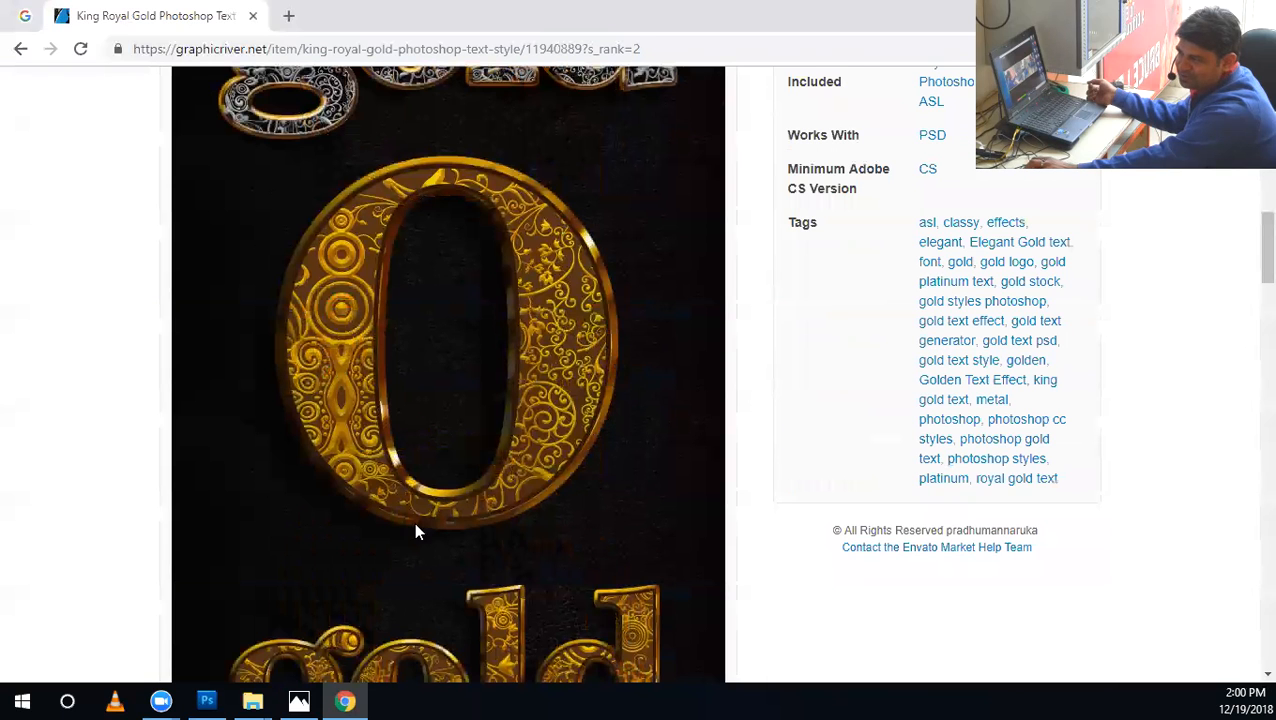
{"action": "scroll", "coordinate": [697, 519], "scroll_direction": "down", "scroll_amount": 10}
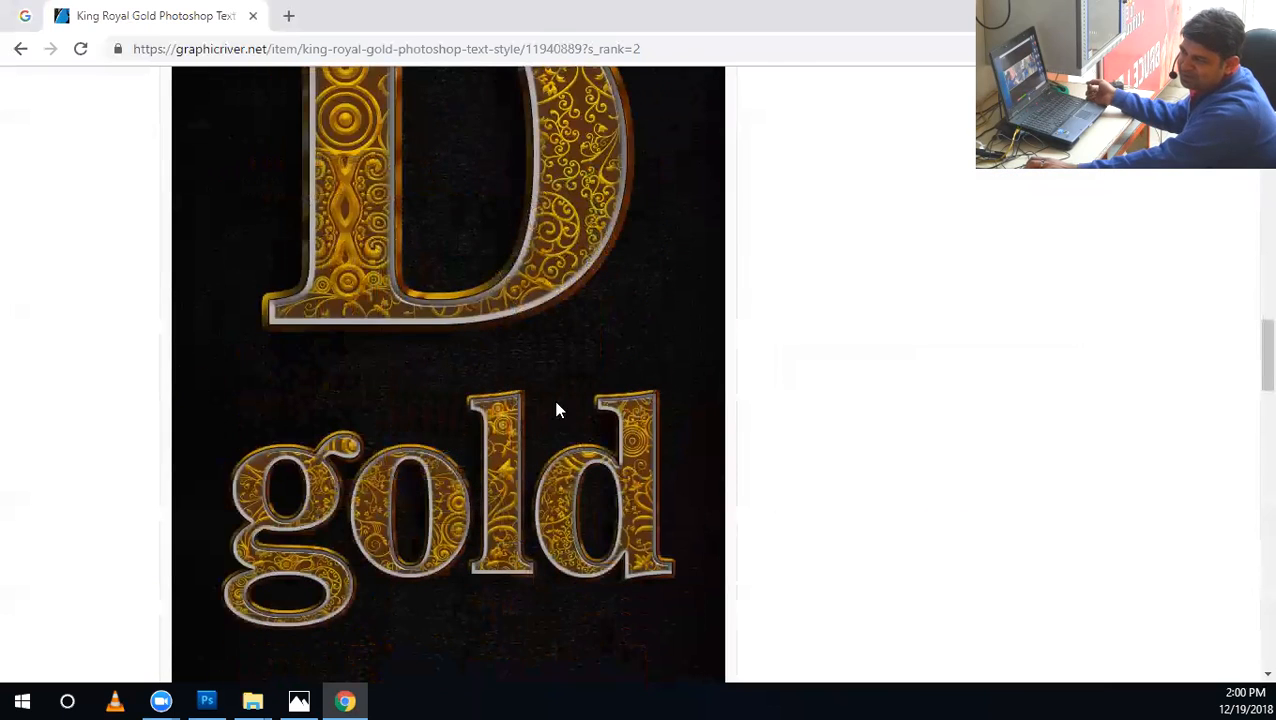
{"action": "scroll", "coordinate": [558, 410], "scroll_direction": "up", "scroll_amount": 2}
{"action": "scroll", "coordinate": [684, 620], "scroll_direction": "down", "scroll_amount": 8}
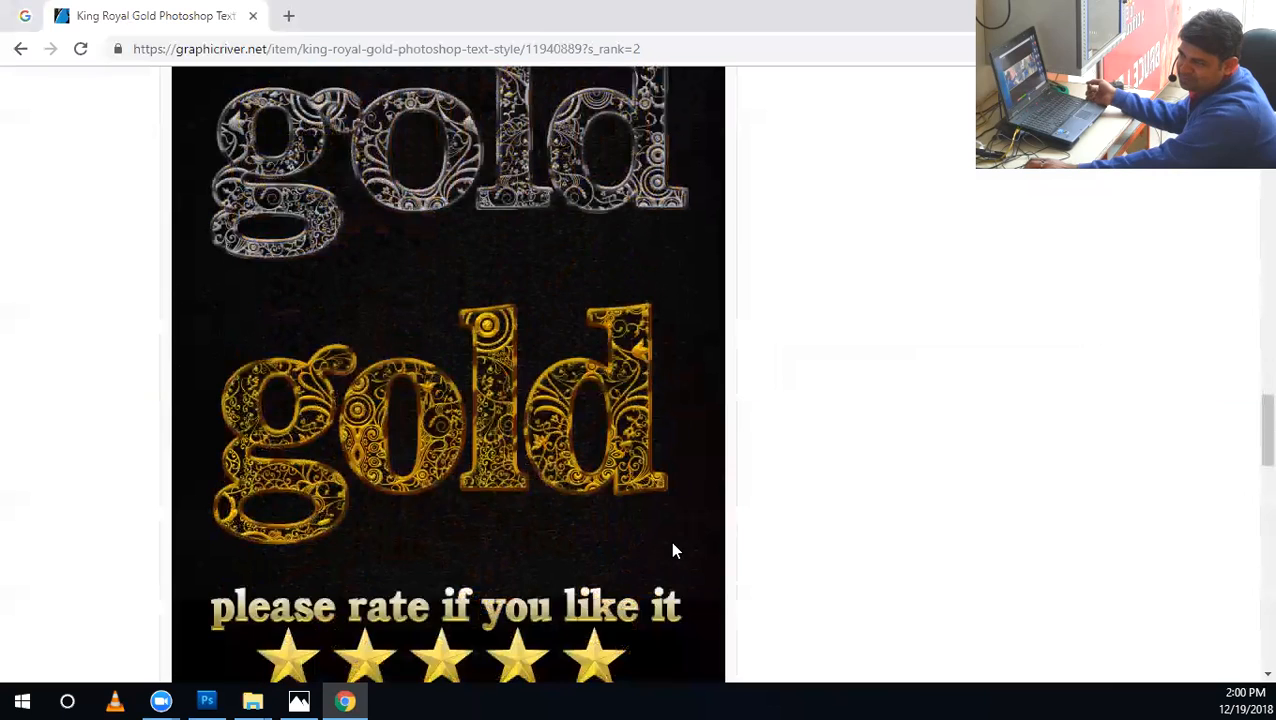
{"action": "scroll", "coordinate": [645, 505], "scroll_direction": "up", "scroll_amount": 1}
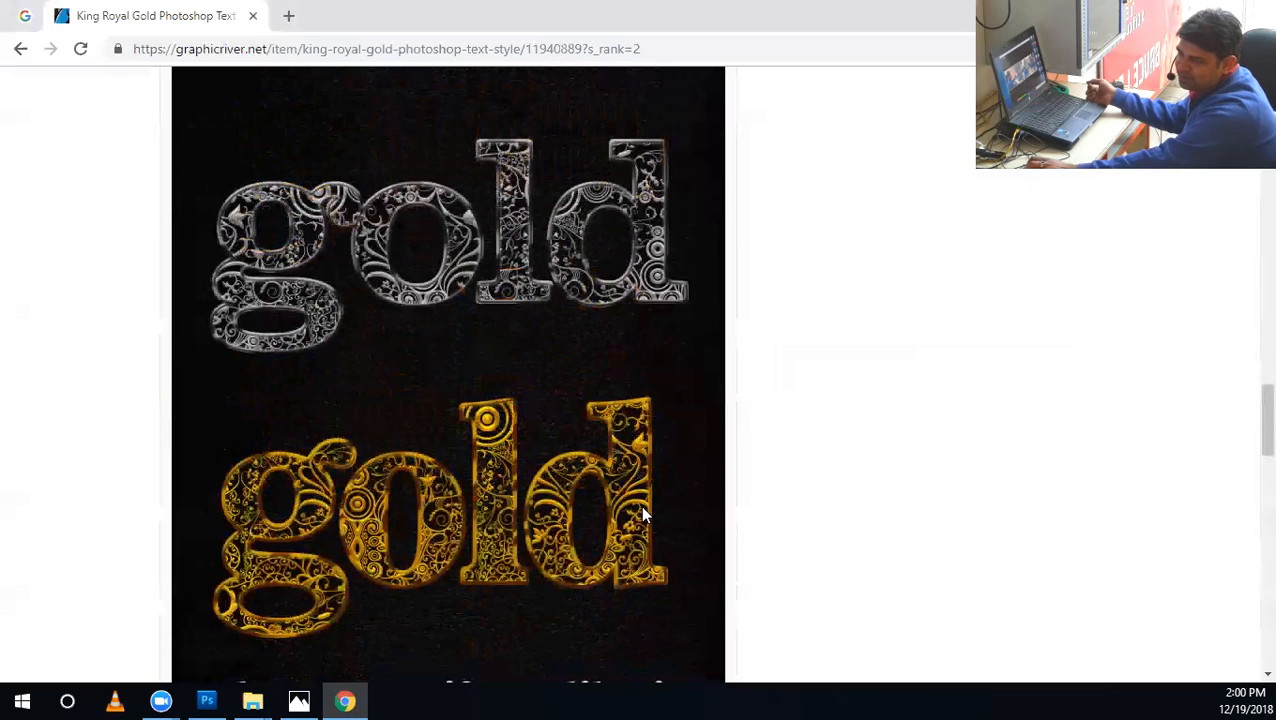
{"action": "scroll", "coordinate": [629, 512], "scroll_direction": "up", "scroll_amount": 6}
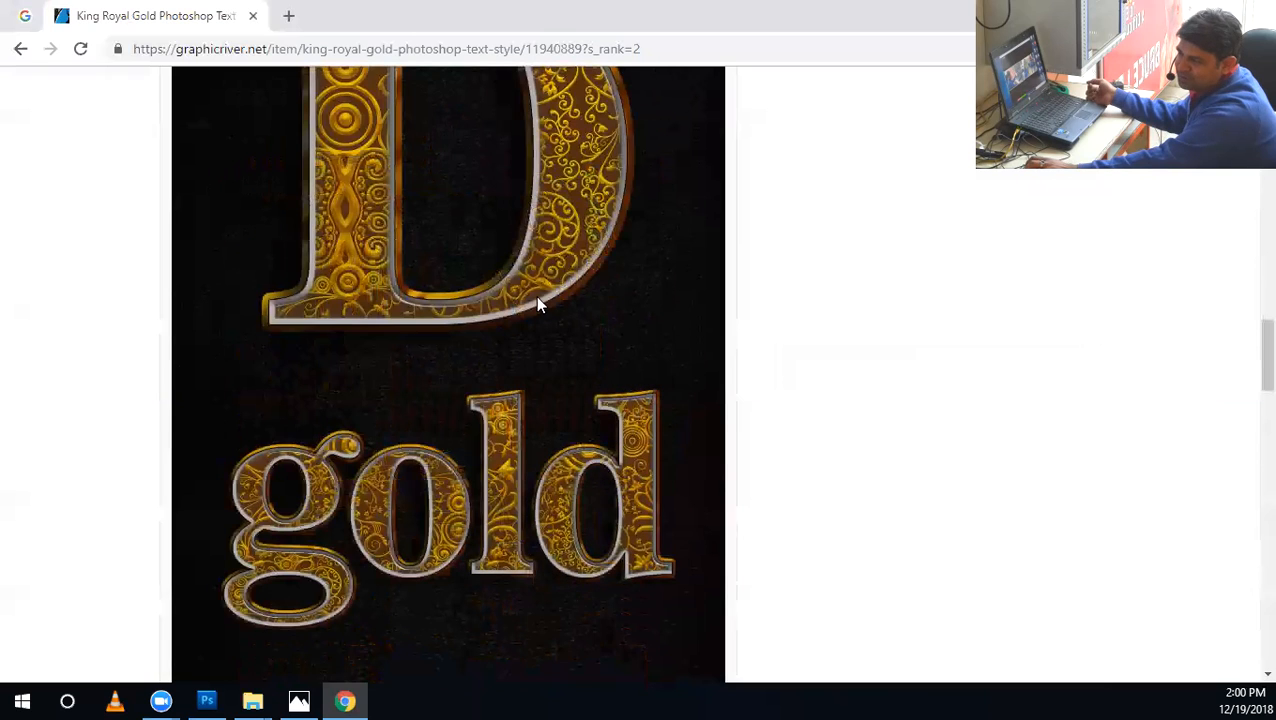
{"action": "scroll", "coordinate": [601, 478], "scroll_direction": "up", "scroll_amount": 2}
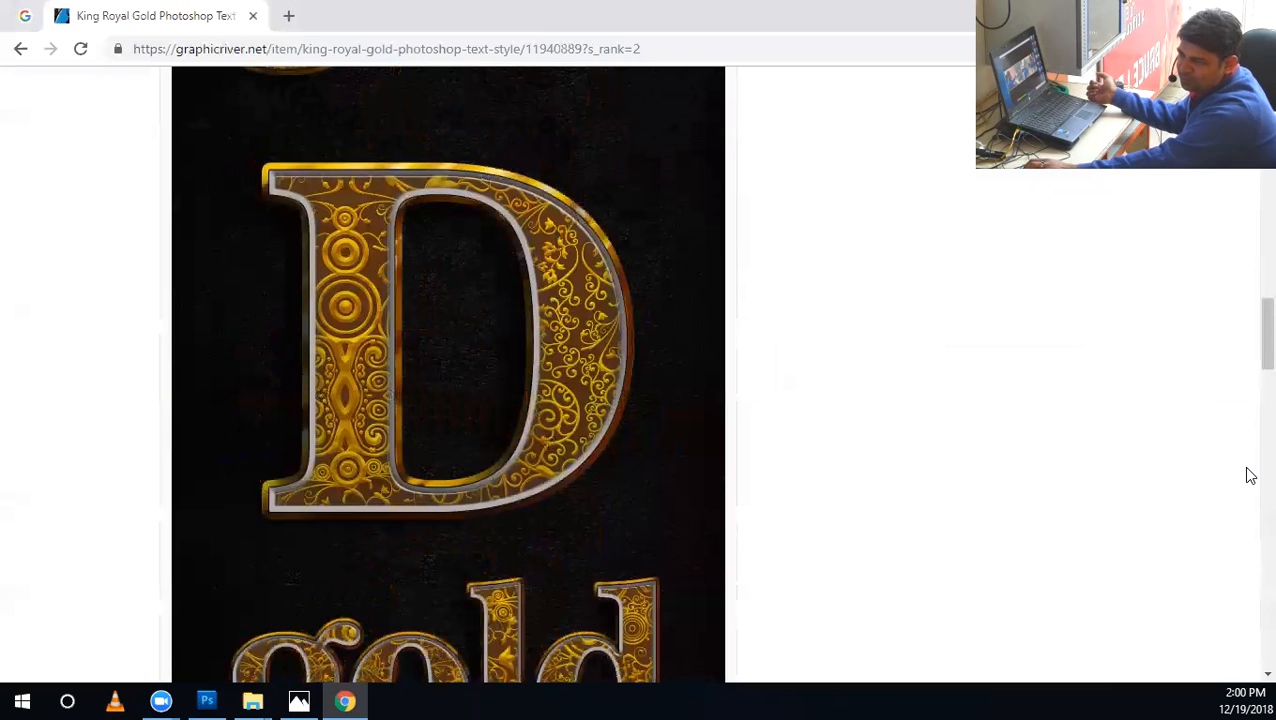
{"action": "scroll", "coordinate": [732, 440], "scroll_direction": "down", "scroll_amount": 2}
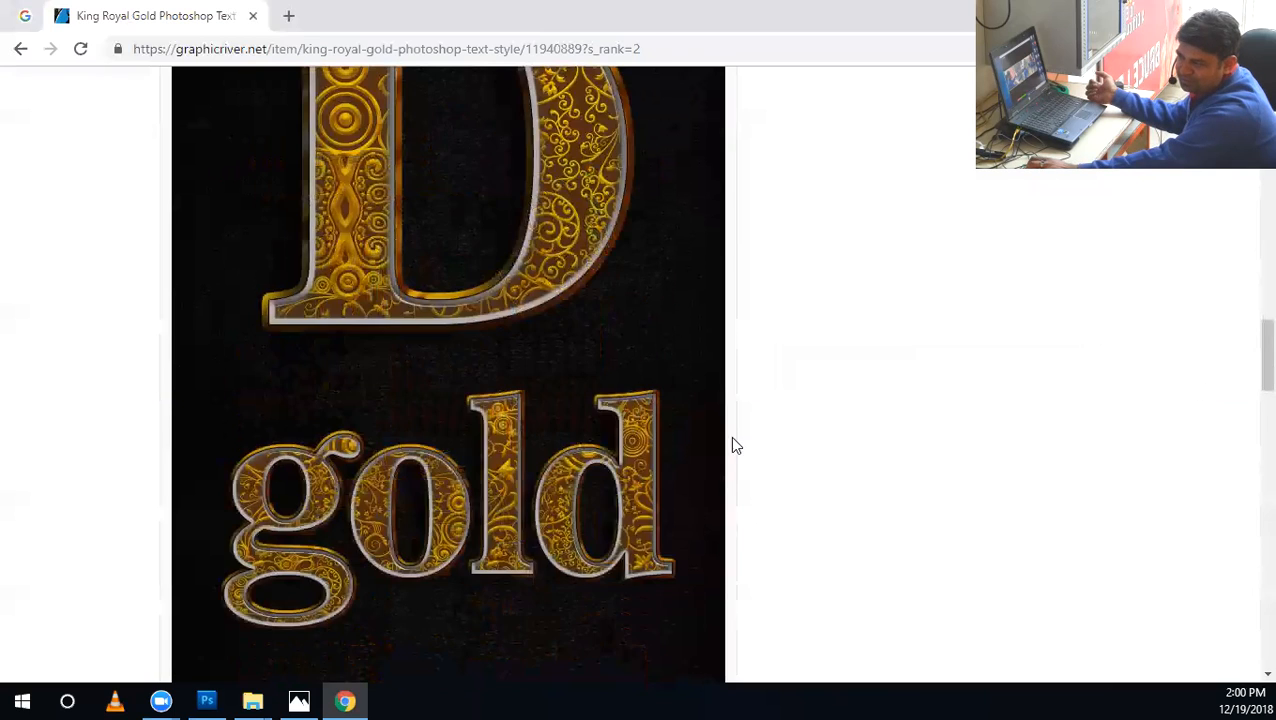
{"action": "scroll", "coordinate": [790, 370], "scroll_direction": "up", "scroll_amount": 3}
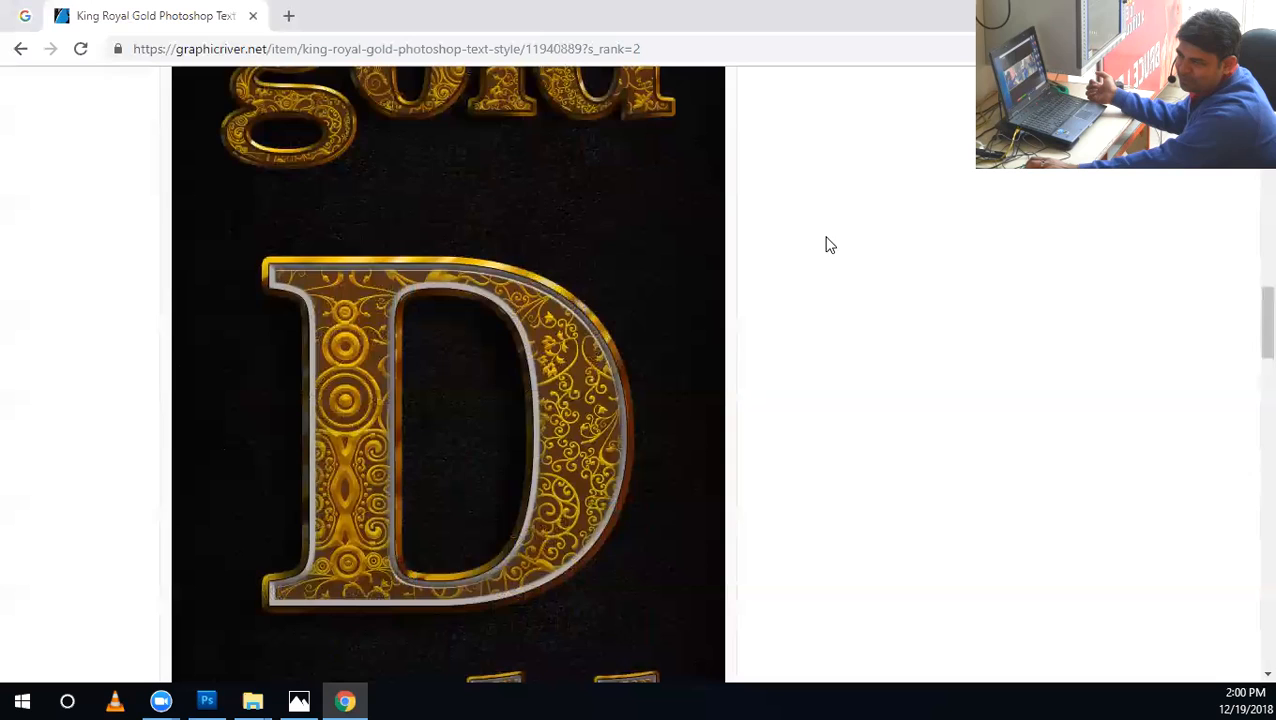
Review the King Royal Gold item's licence price, sales figure and file details.
{"action": "scroll", "coordinate": [1188, 407], "scroll_direction": "up", "scroll_amount": 5}
{"action": "scroll", "coordinate": [1193, 409], "scroll_direction": "up", "scroll_amount": 1}
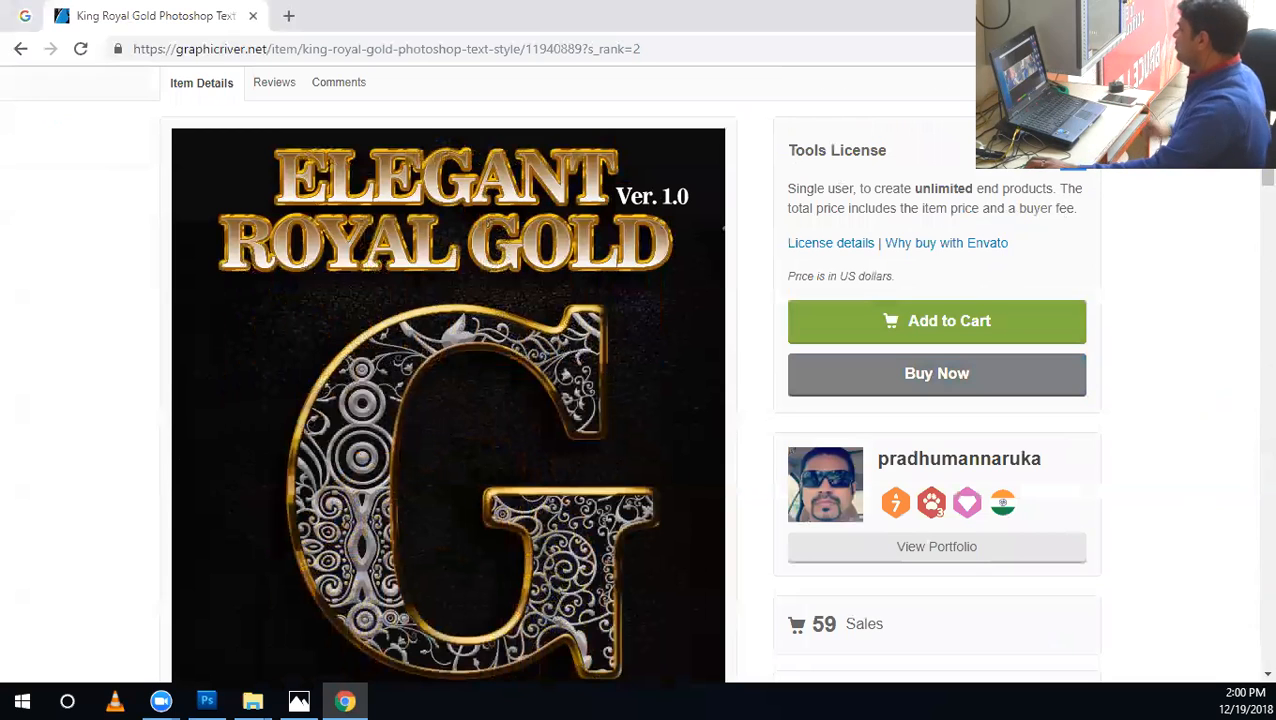
{"action": "scroll", "coordinate": [573, 360], "scroll_direction": "up", "scroll_amount": 3}
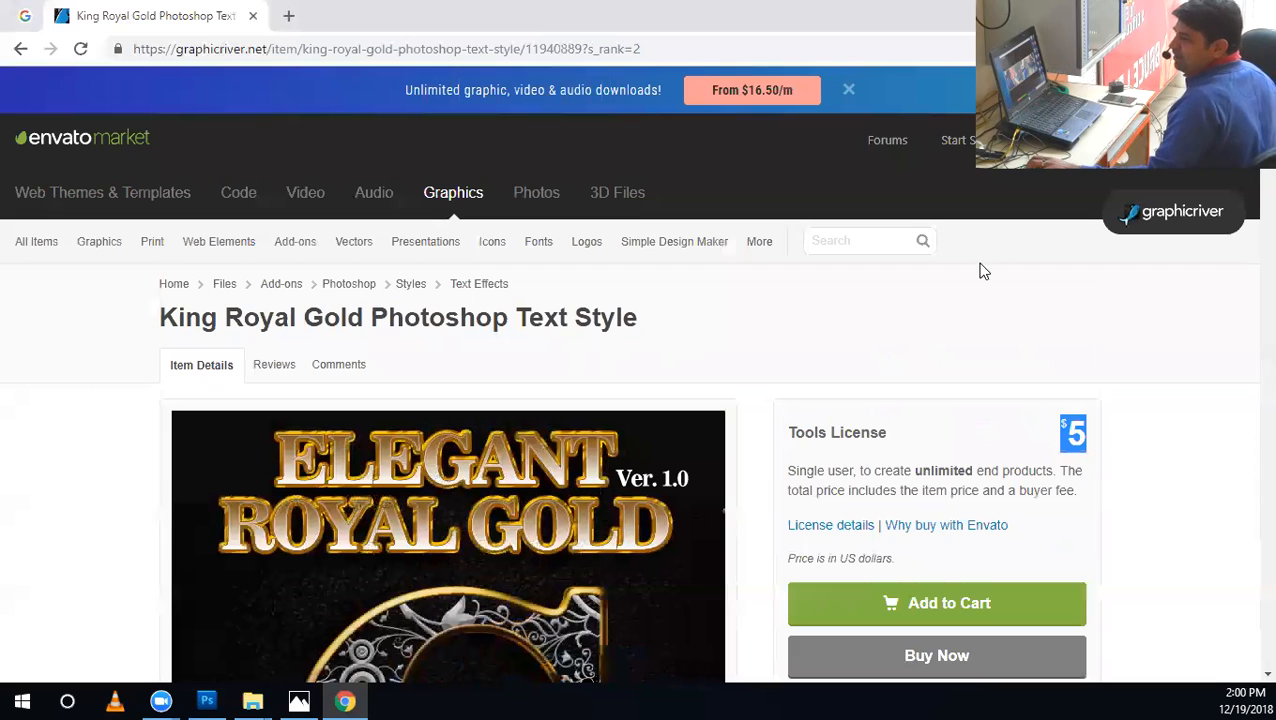
{"action": "scroll", "coordinate": [1168, 330], "scroll_direction": "down", "scroll_amount": 5}
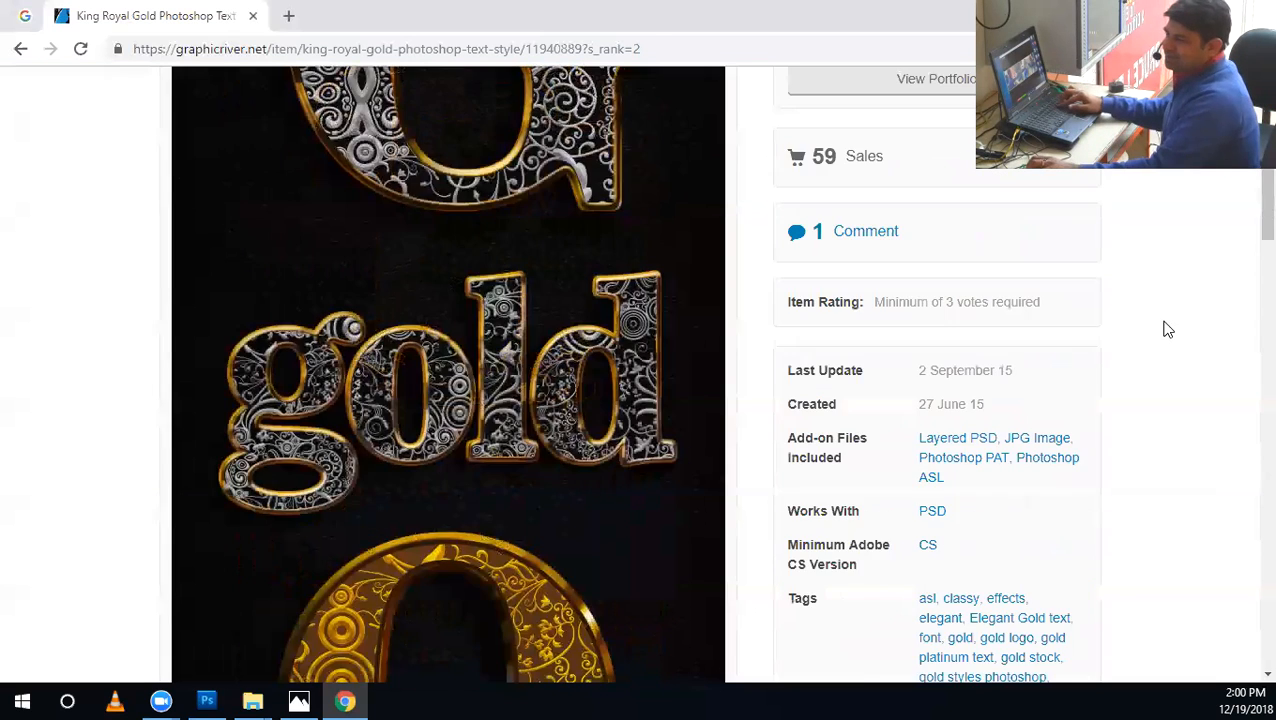
Search GraphicRiver for orange and glance over the results.
{"action": "scroll", "coordinate": [1168, 330], "scroll_direction": "up", "scroll_amount": 5}
{"action": "type", "text": "range"}
{"action": "key", "text": "Return"}
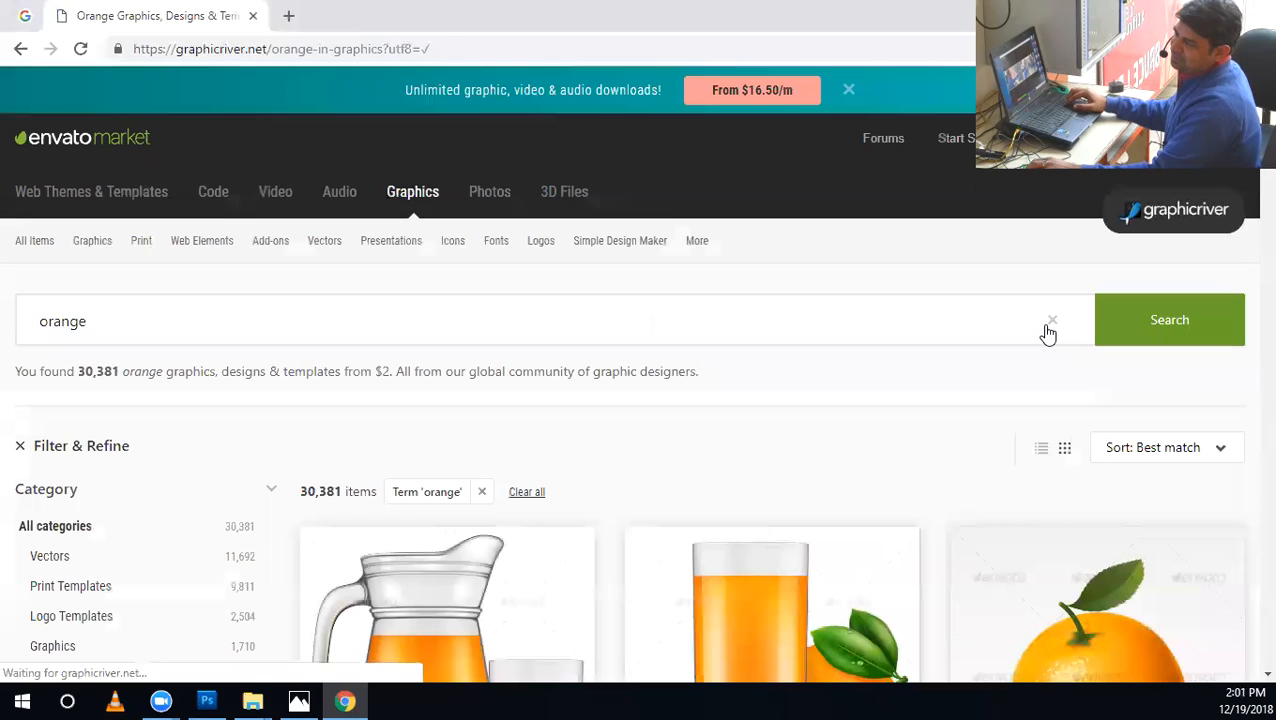
{"action": "scroll", "coordinate": [388, 400], "scroll_direction": "down", "scroll_amount": 5}
{"action": "scroll", "coordinate": [253, 257], "scroll_direction": "up", "scroll_amount": 5}
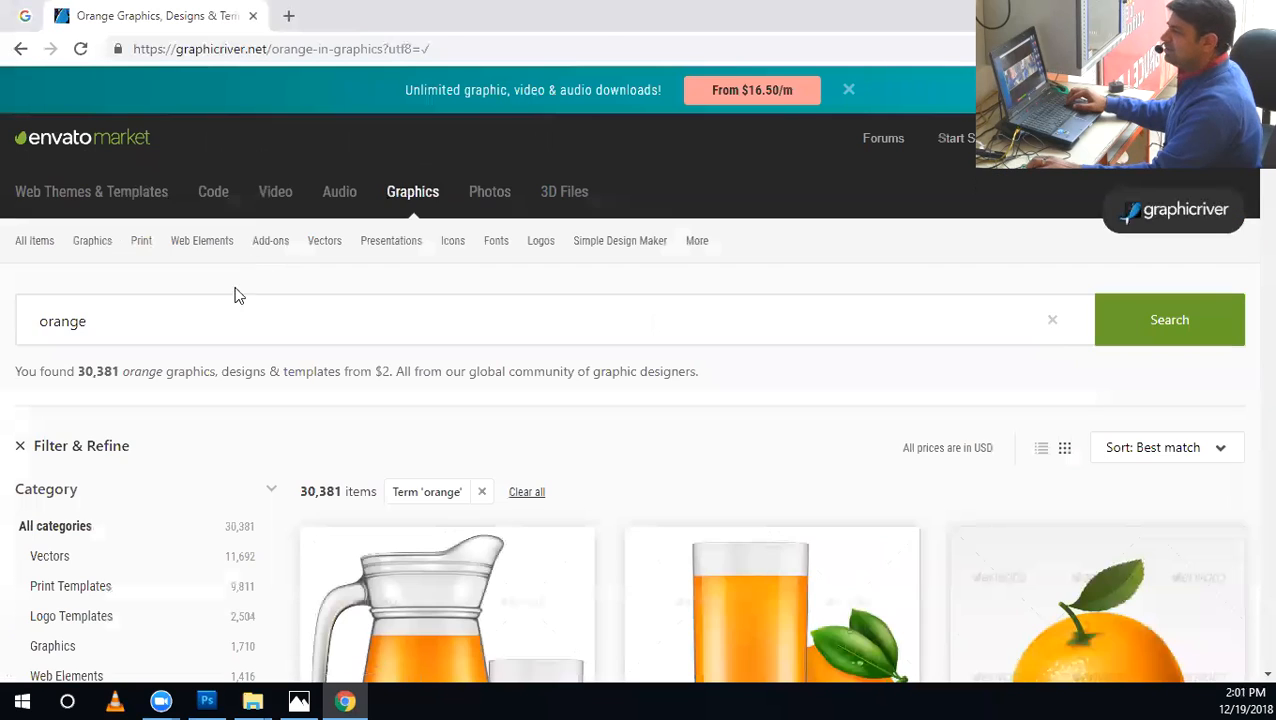
Search GraphicRiver for styles and refine the search term to photoshop styles.
{"action": "left_click", "coordinate": [208, 315]}
{"action": "type", "text": "styles"}
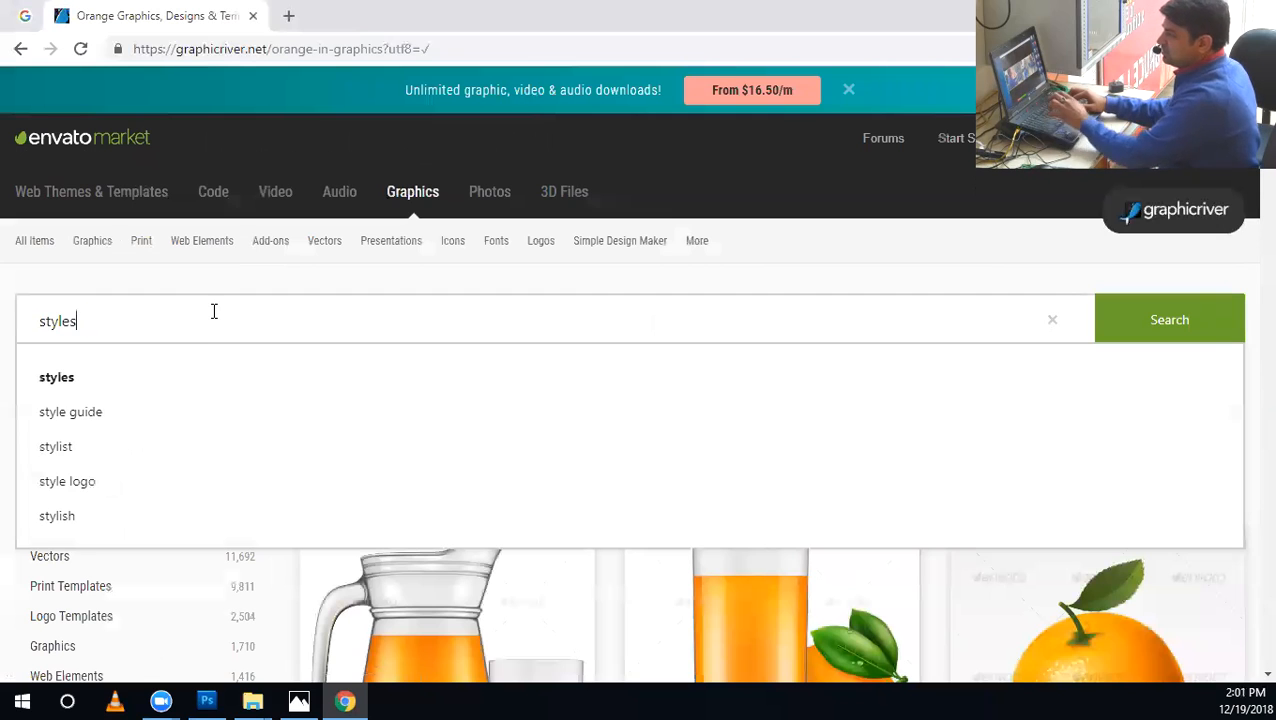
{"action": "key", "text": "Return"}
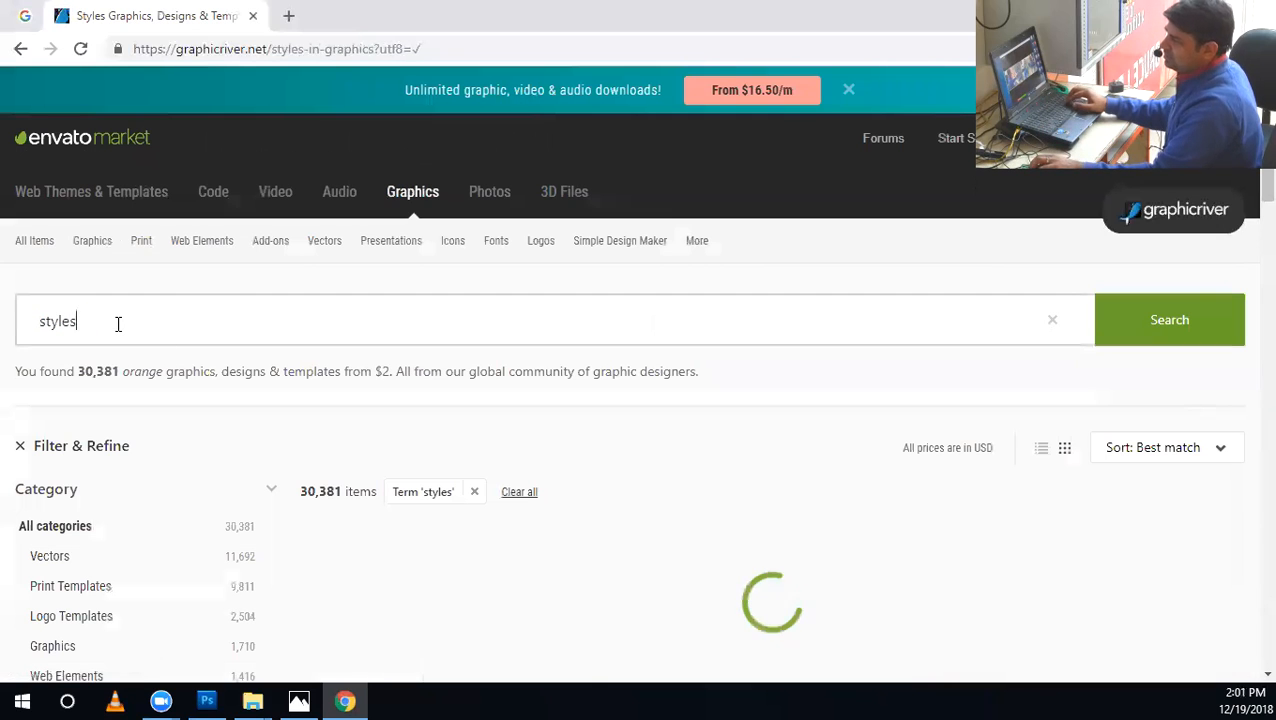
{"action": "double_click", "coordinate": [117, 322]}
{"action": "type", "text": "photoshop styles"}
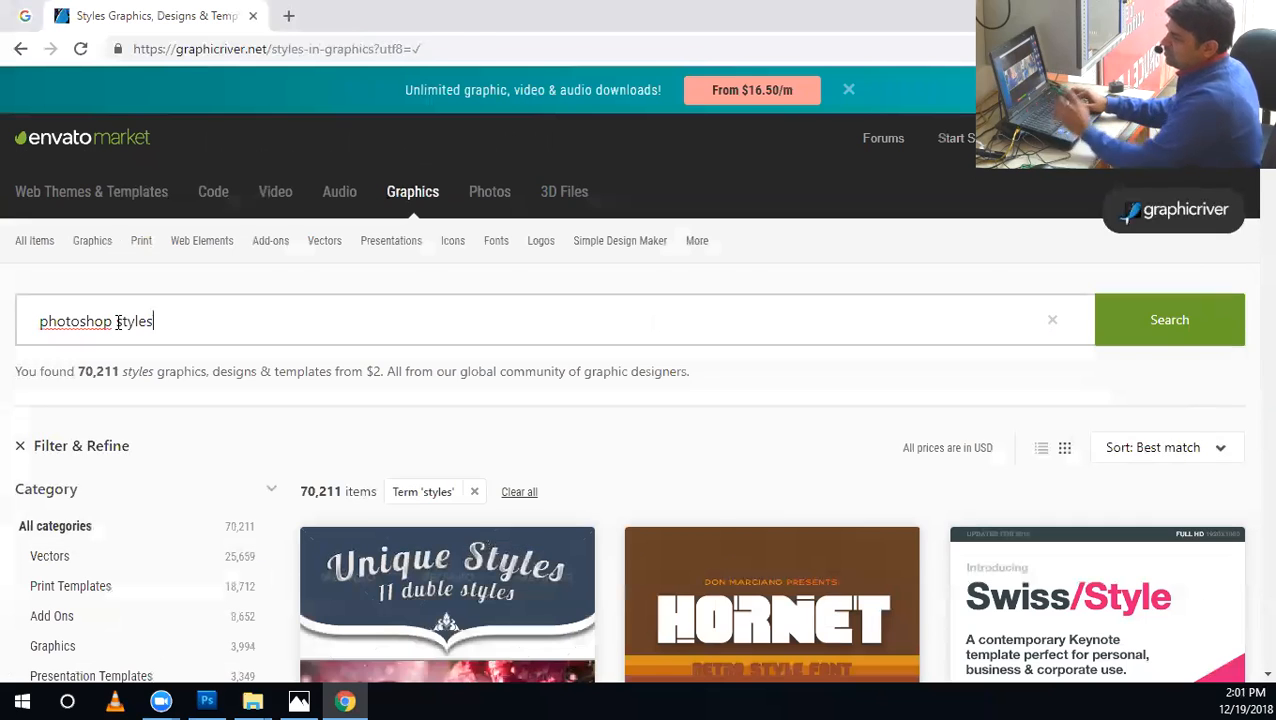
{"action": "key", "text": "Return"}
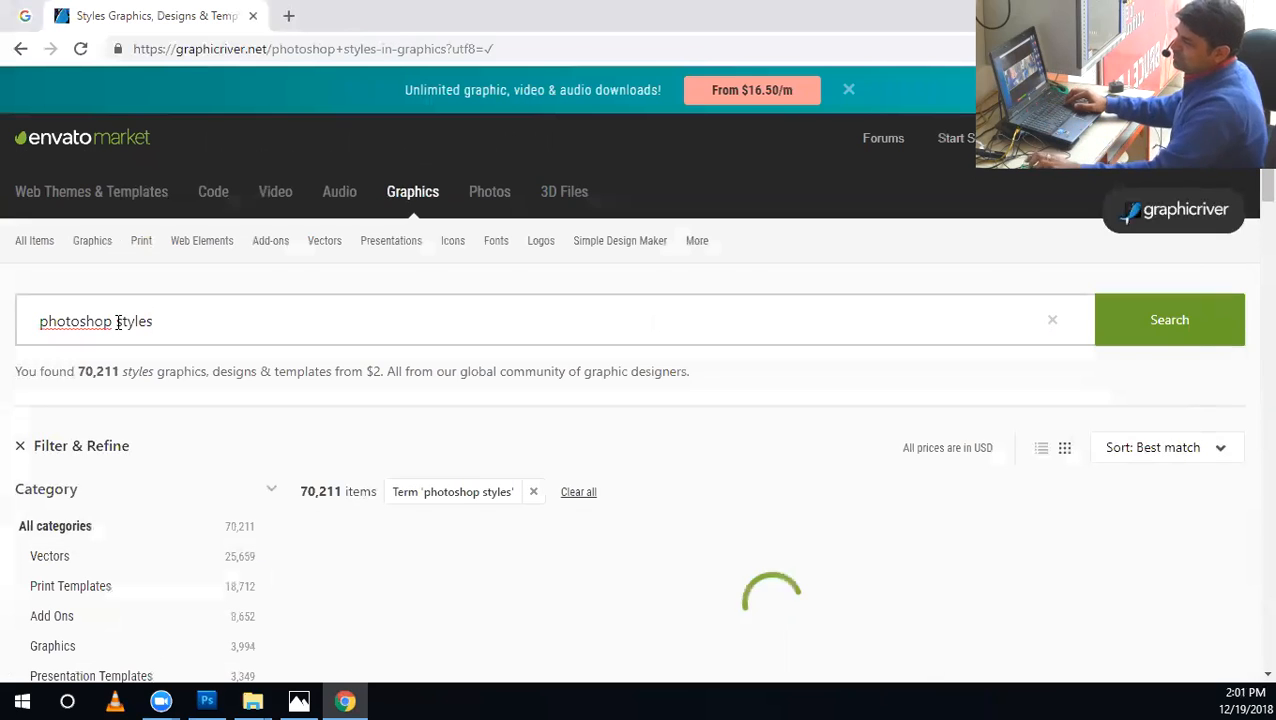
Browse the photoshop styles results and sort them by Best sellers.
{"action": "scroll", "coordinate": [680, 390], "scroll_direction": "down", "scroll_amount": 1}
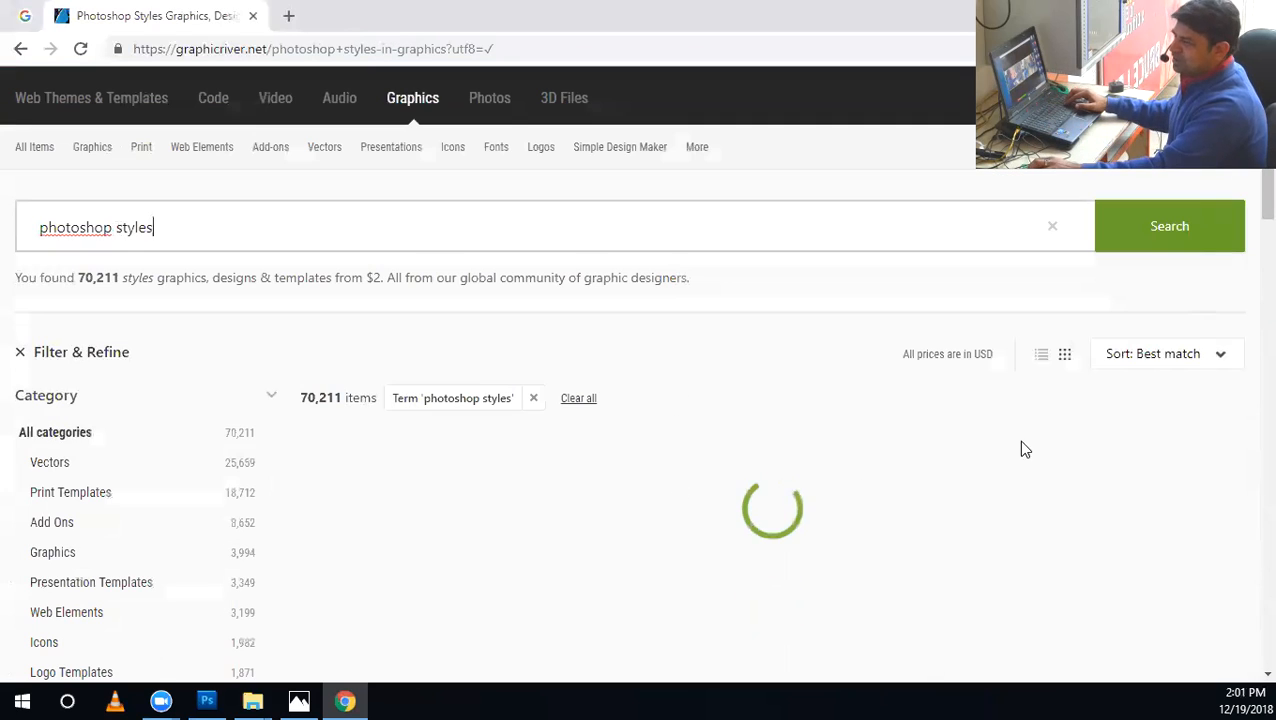
{"action": "scroll", "coordinate": [1090, 428], "scroll_direction": "down", "scroll_amount": 1}
{"action": "scroll", "coordinate": [1080, 435], "scroll_direction": "down", "scroll_amount": 3}
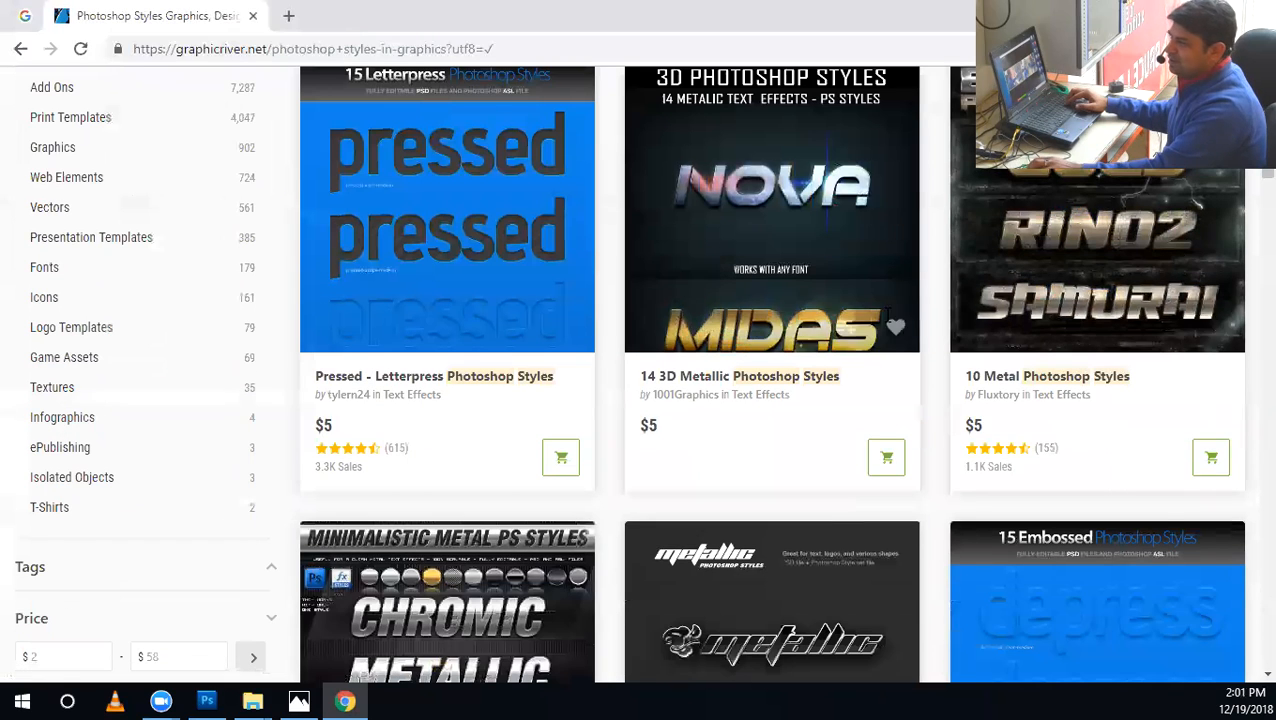
{"action": "scroll", "coordinate": [1170, 330], "scroll_direction": "up", "scroll_amount": 5}
{"action": "left_click", "coordinate": [1155, 452]}
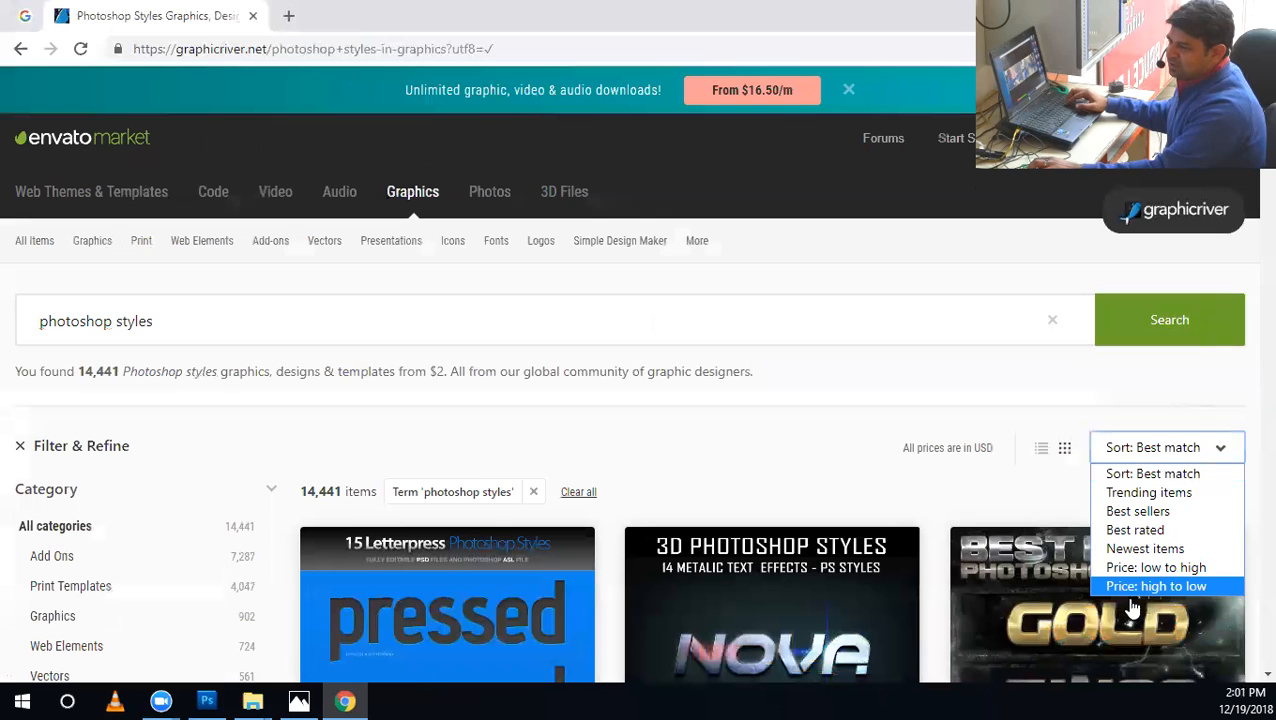
{"action": "left_click", "coordinate": [1138, 512]}
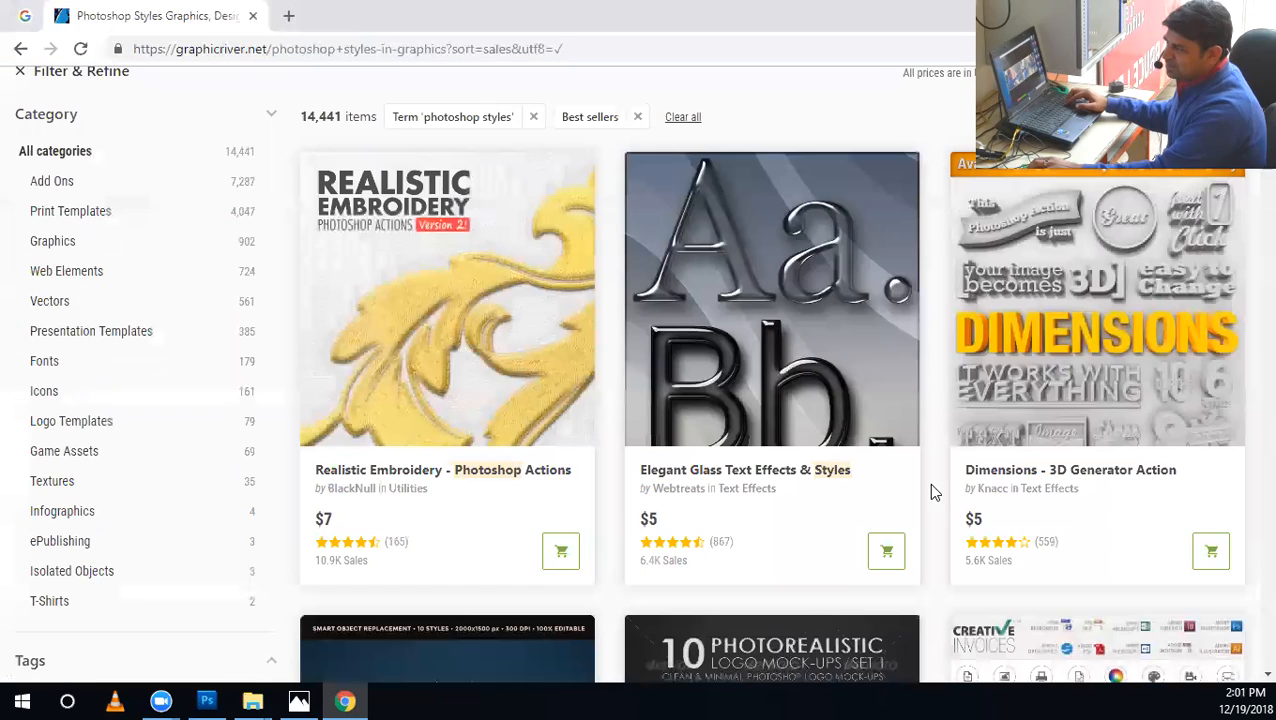
Open the Realistic Embroidery - Photoshop Actions and Elegant Glass Text Effects & Styles items in separate new tabs.
{"action": "right_click", "coordinate": [478, 482]}
{"action": "left_click", "coordinate": [530, 491]}
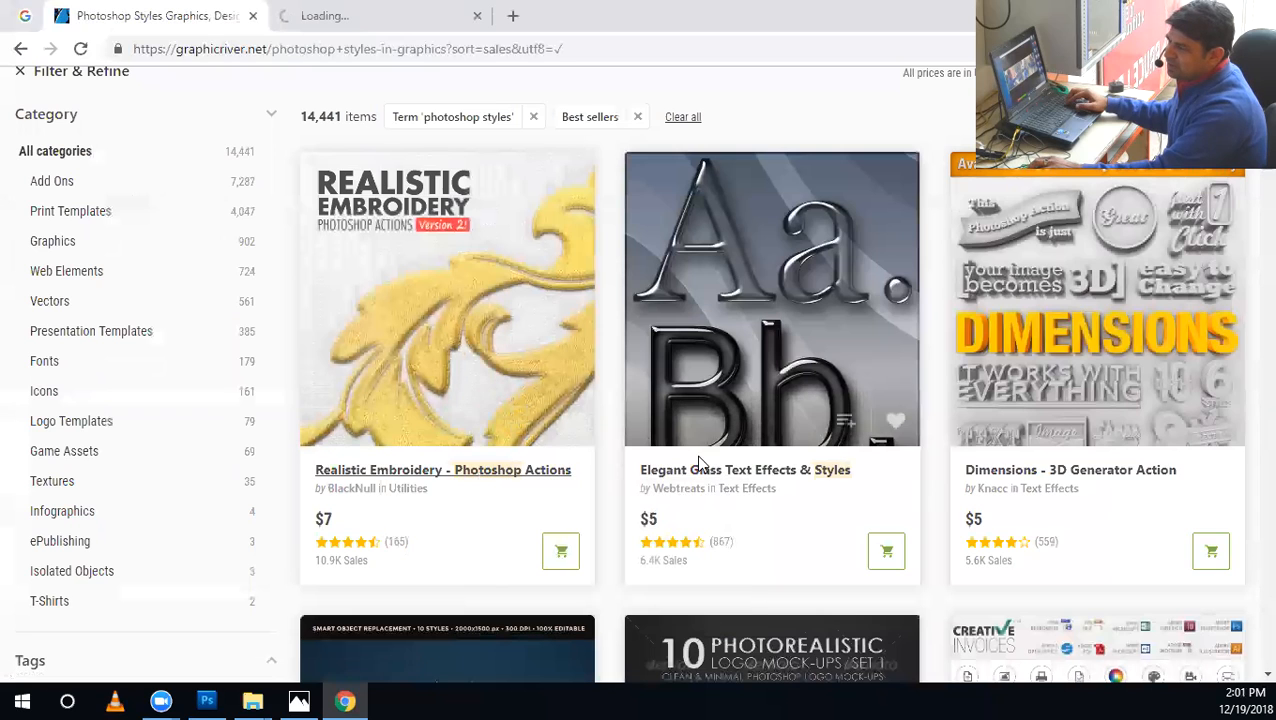
{"action": "right_click", "coordinate": [716, 482]}
{"action": "left_click", "coordinate": [768, 491]}
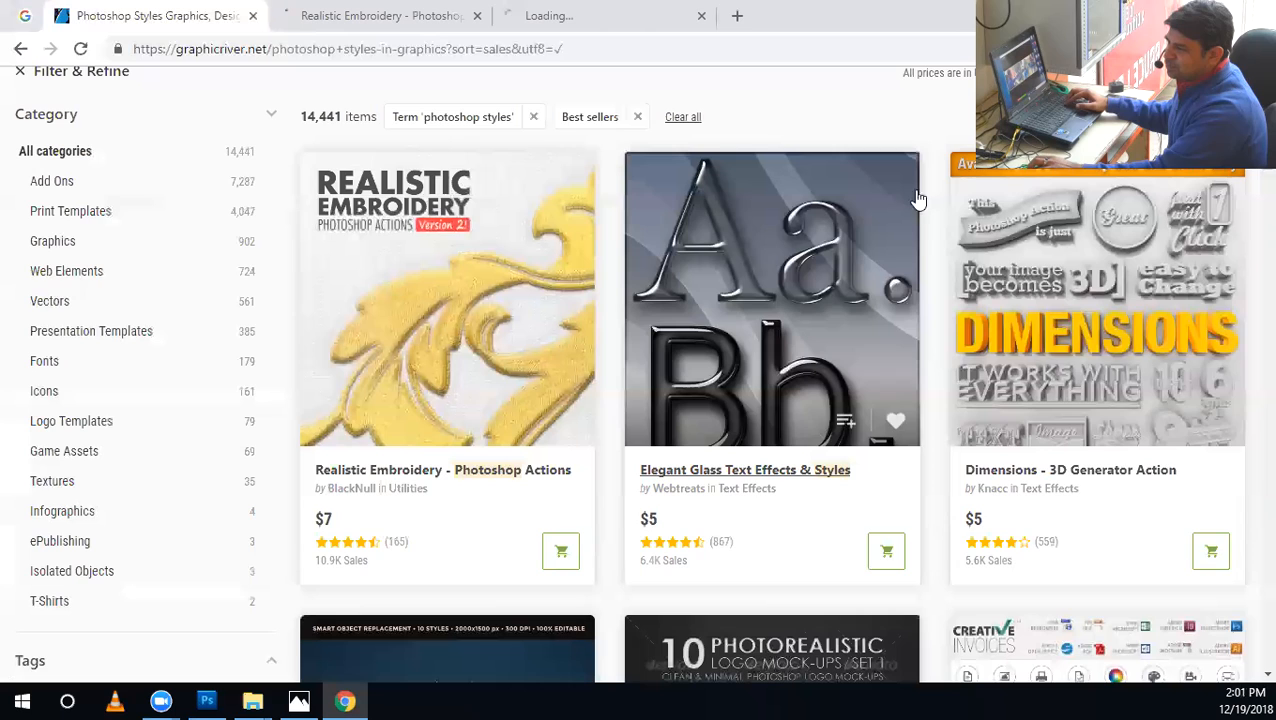
Find the Stitched Leather Generator among the best sellers and open it in a new tab.
{"action": "scroll", "coordinate": [1080, 419], "scroll_direction": "down", "scroll_amount": 2}
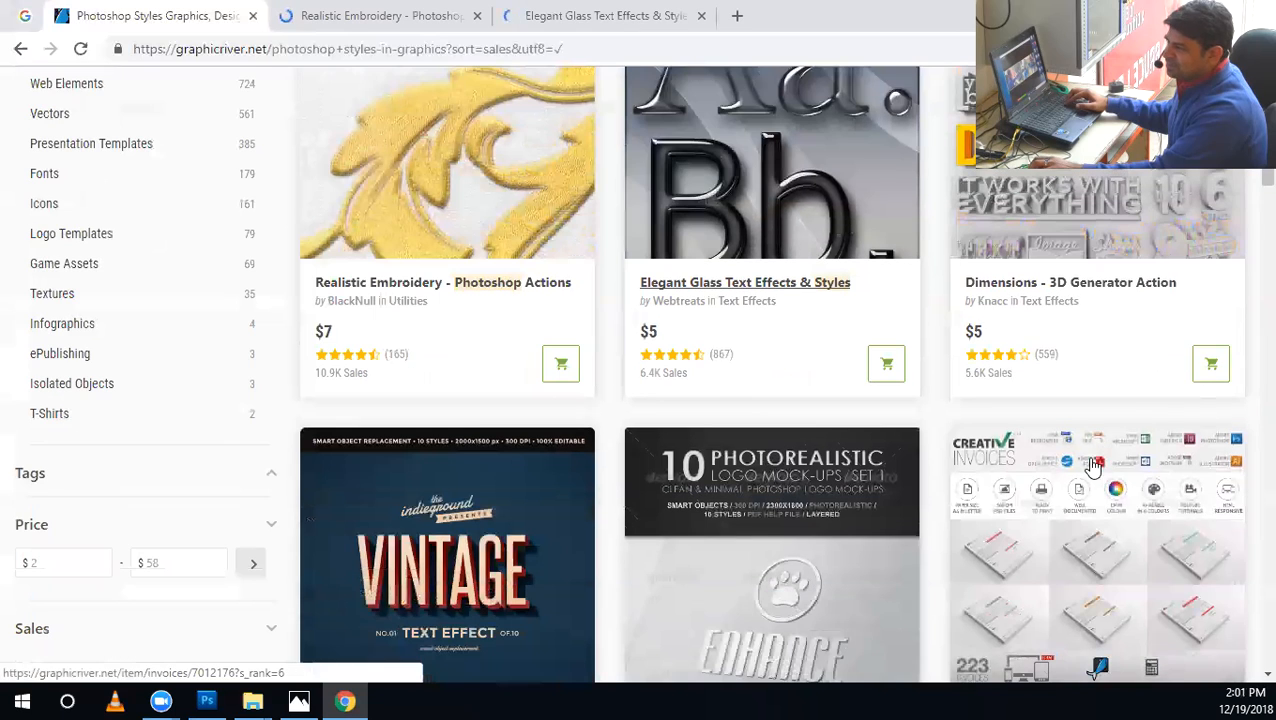
{"action": "scroll", "coordinate": [1093, 465], "scroll_direction": "down", "scroll_amount": 3}
{"action": "scroll", "coordinate": [1093, 465], "scroll_direction": "down", "scroll_amount": 3}
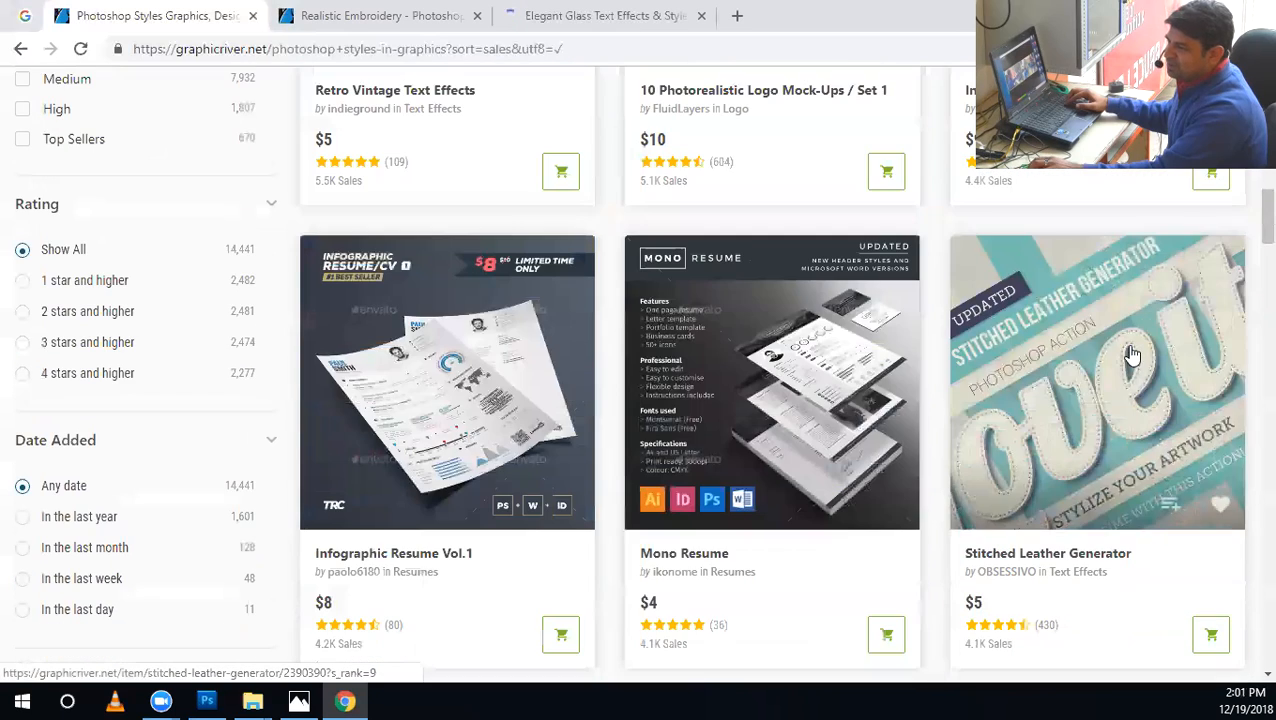
{"action": "right_click", "coordinate": [1079, 563]}
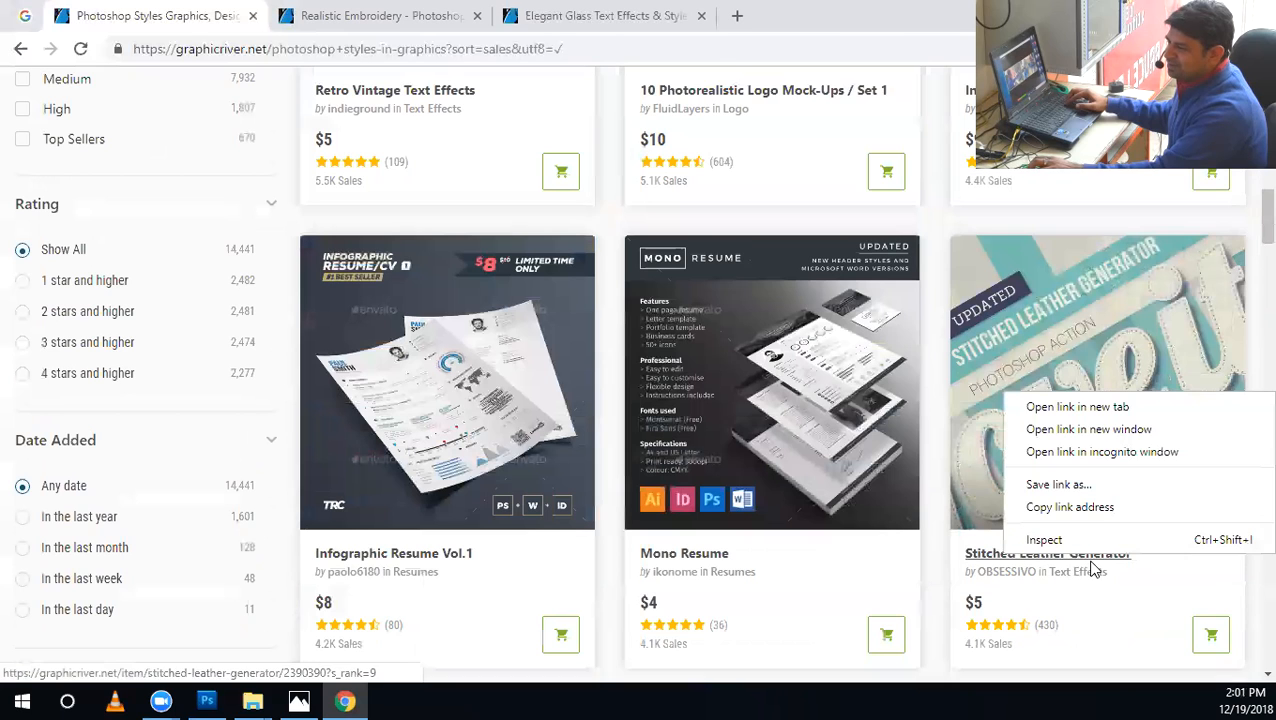
{"action": "left_click", "coordinate": [1077, 407]}
Switch to the Realistic Embroidery - Photoshop Actions item and examine its preview images and author details.
{"action": "left_click", "coordinate": [427, 15]}
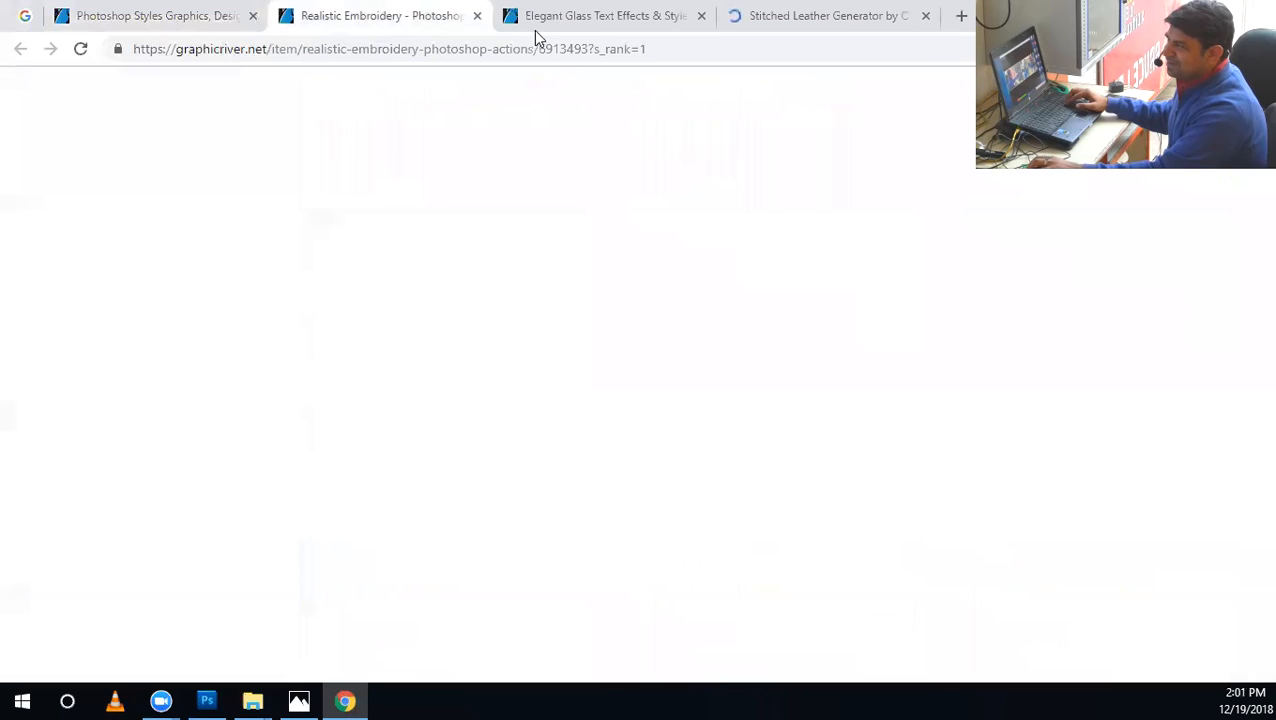
{"action": "scroll", "coordinate": [558, 353], "scroll_direction": "down", "scroll_amount": 4}
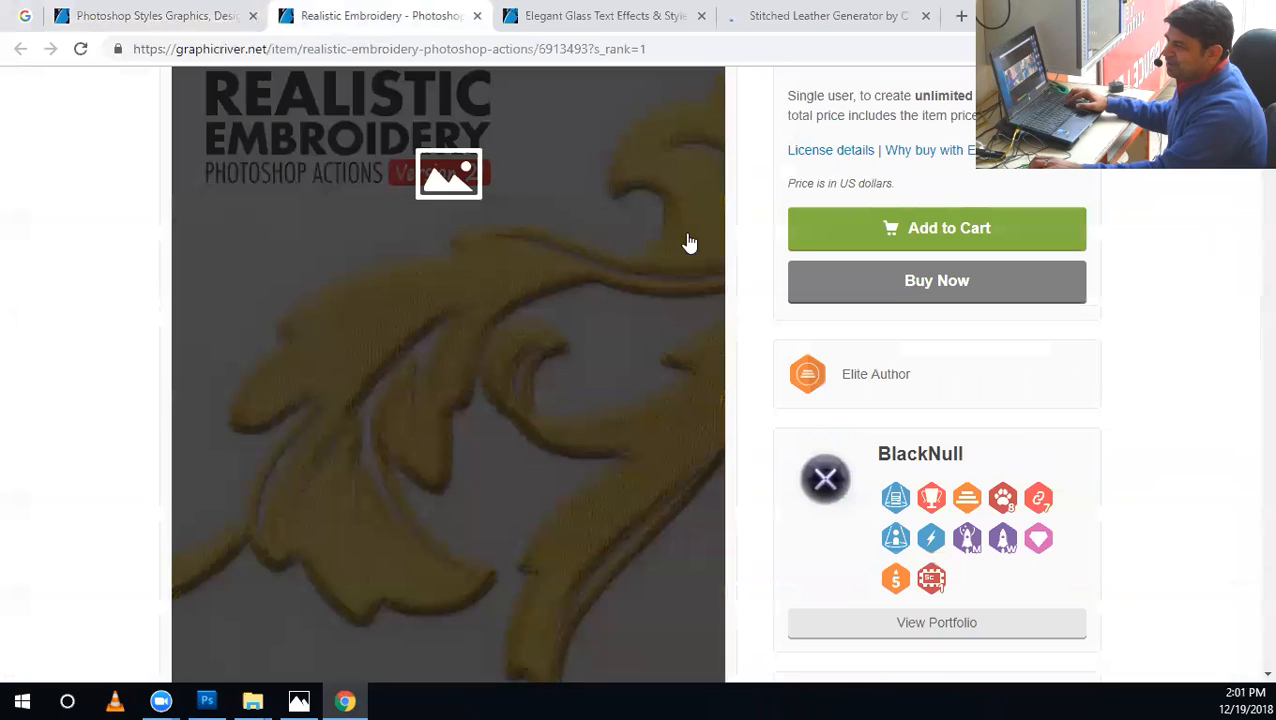
{"action": "scroll", "coordinate": [1228, 445], "scroll_direction": "down", "scroll_amount": 1}
{"action": "scroll", "coordinate": [1221, 437], "scroll_direction": "down", "scroll_amount": 1}
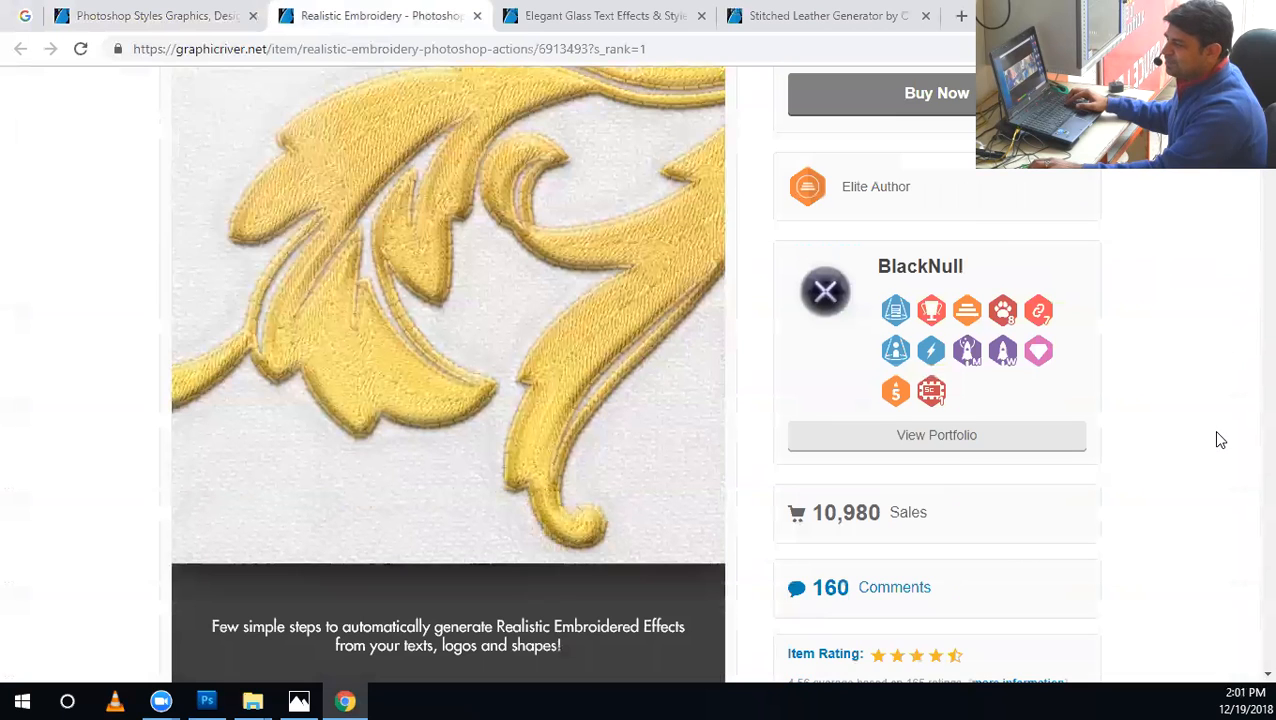
{"action": "scroll", "coordinate": [1220, 440], "scroll_direction": "down", "scroll_amount": 3}
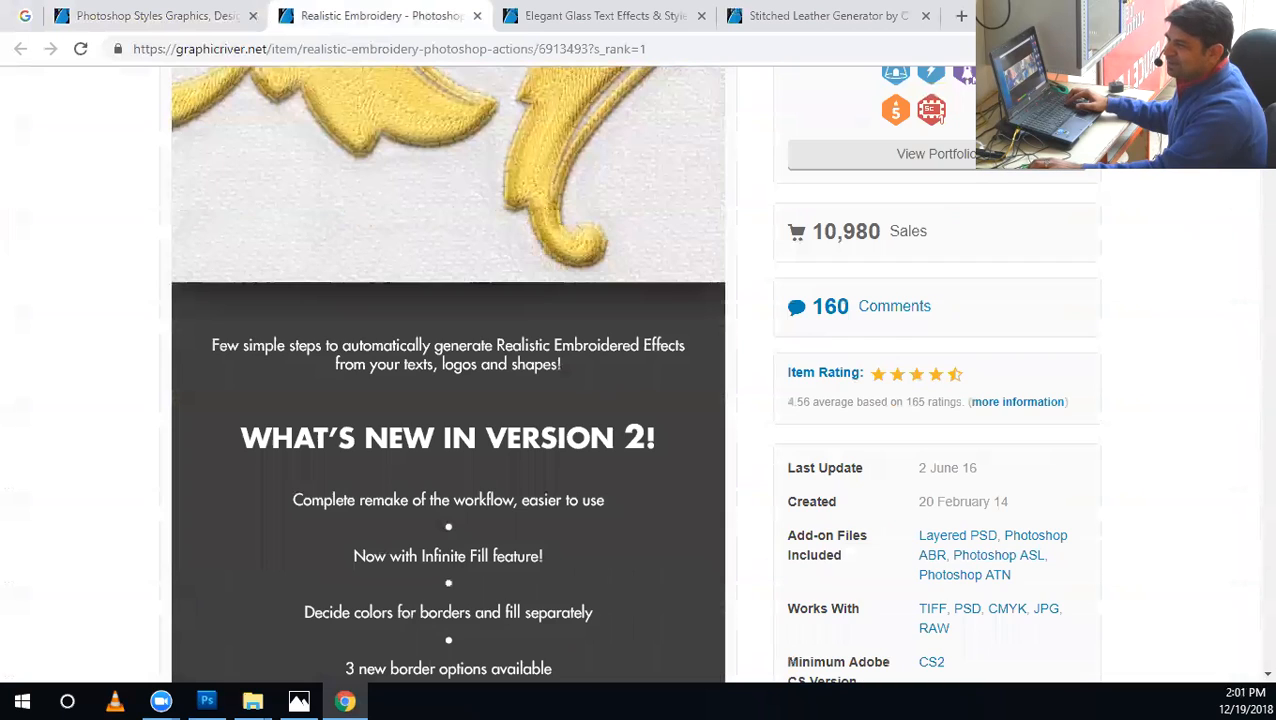
{"action": "scroll", "coordinate": [1248, 215], "scroll_direction": "down", "scroll_amount": 15}
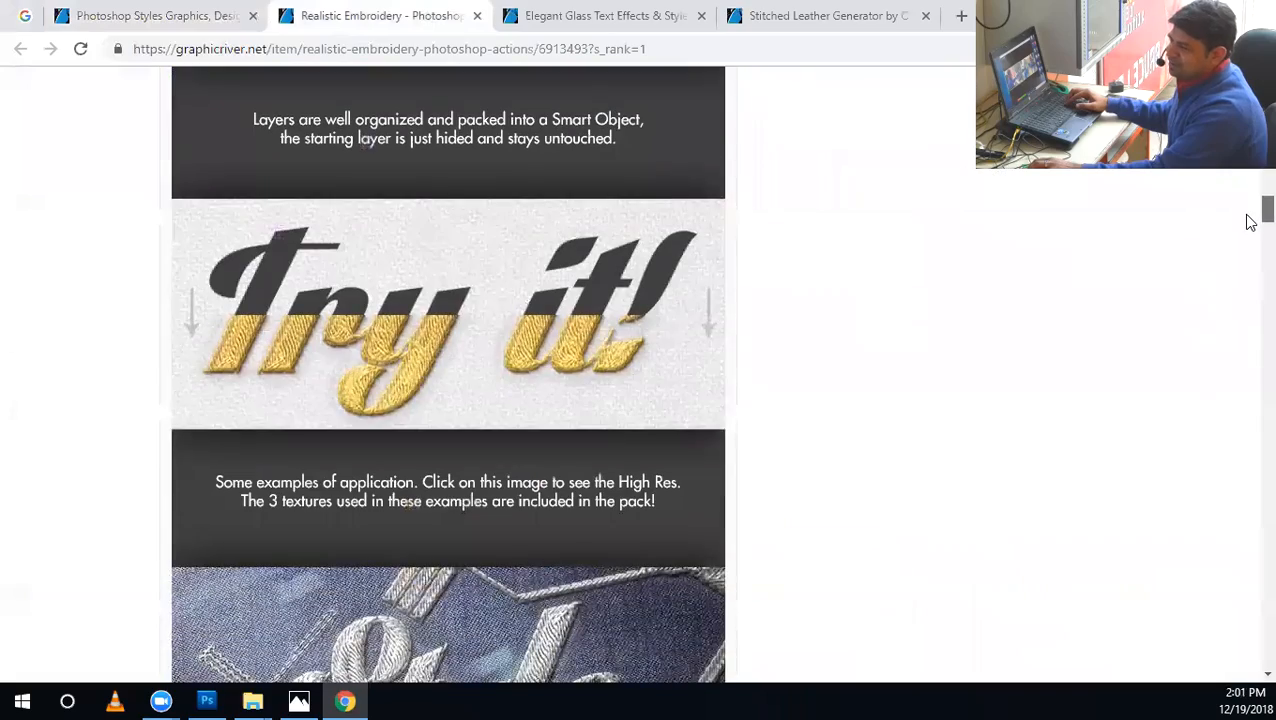
{"action": "scroll", "coordinate": [1100, 270], "scroll_direction": "up", "scroll_amount": 10}
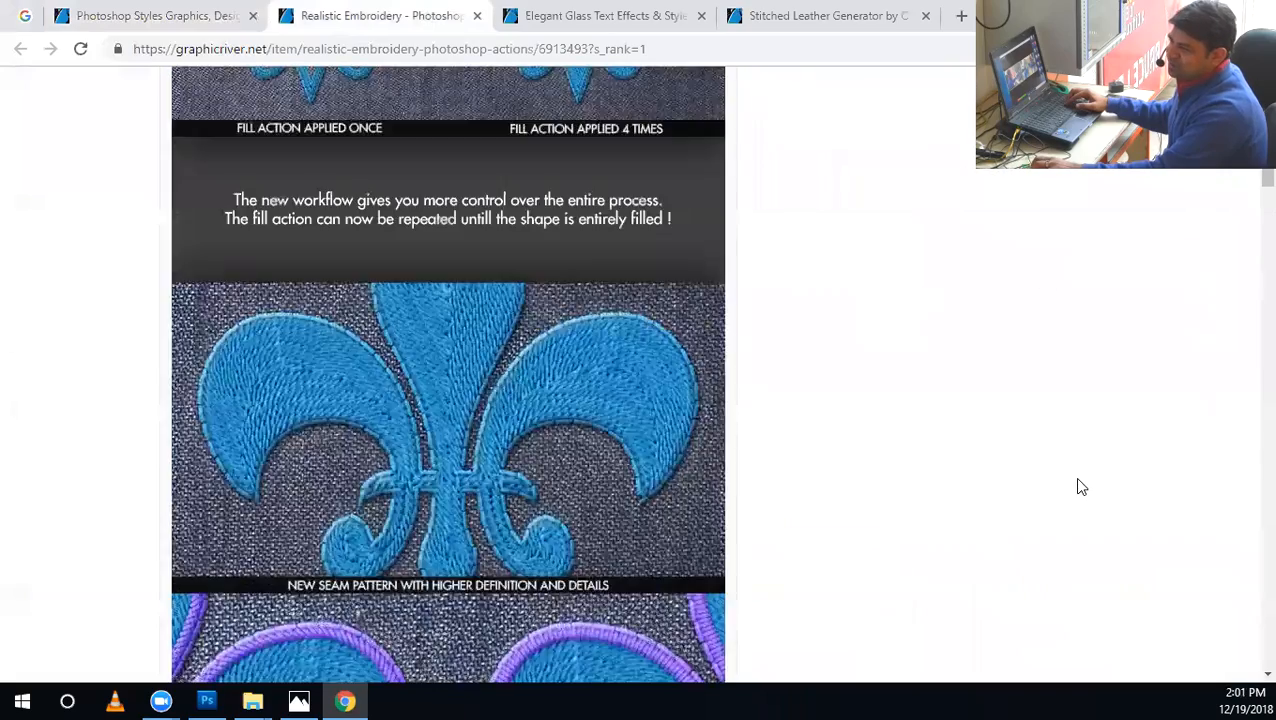
{"action": "scroll", "coordinate": [1079, 485], "scroll_direction": "up", "scroll_amount": 5}
{"action": "scroll", "coordinate": [1078, 482], "scroll_direction": "up", "scroll_amount": 7}
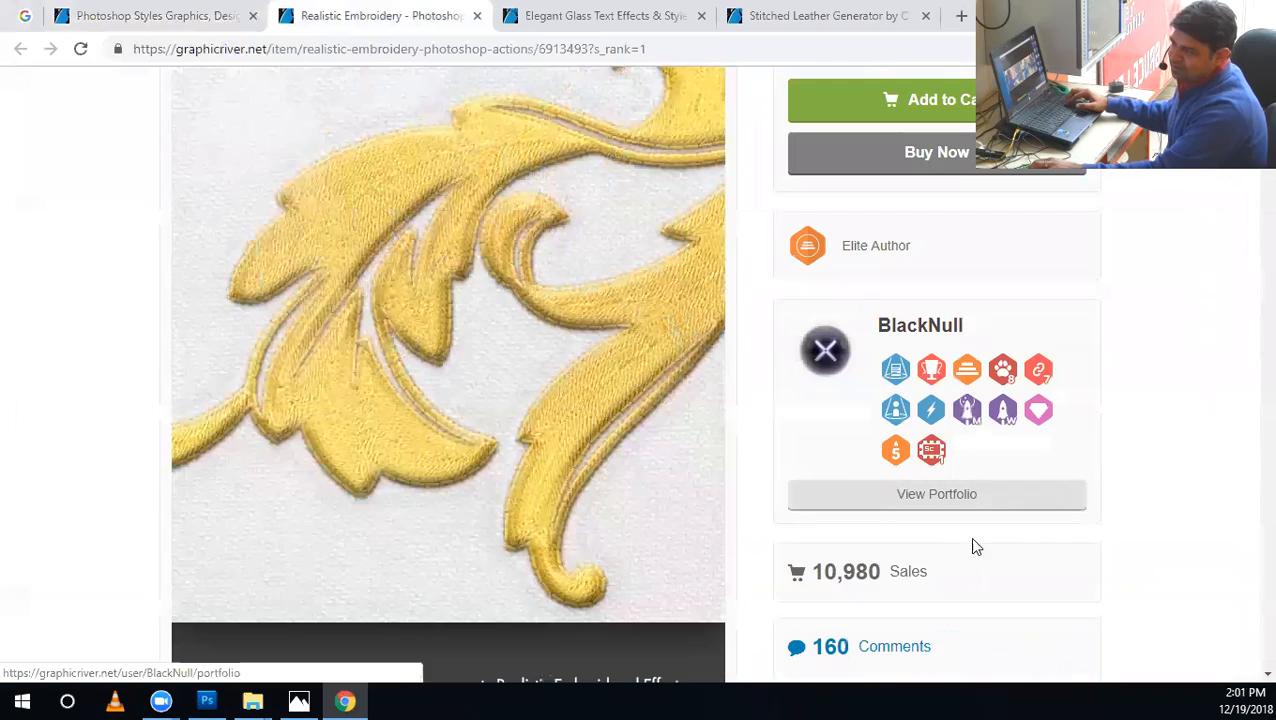
Look through the embroidery fill samples and application examples down to the end of the Realistic Embroidery preview.
{"action": "scroll", "coordinate": [1218, 505], "scroll_direction": "down", "scroll_amount": 7}
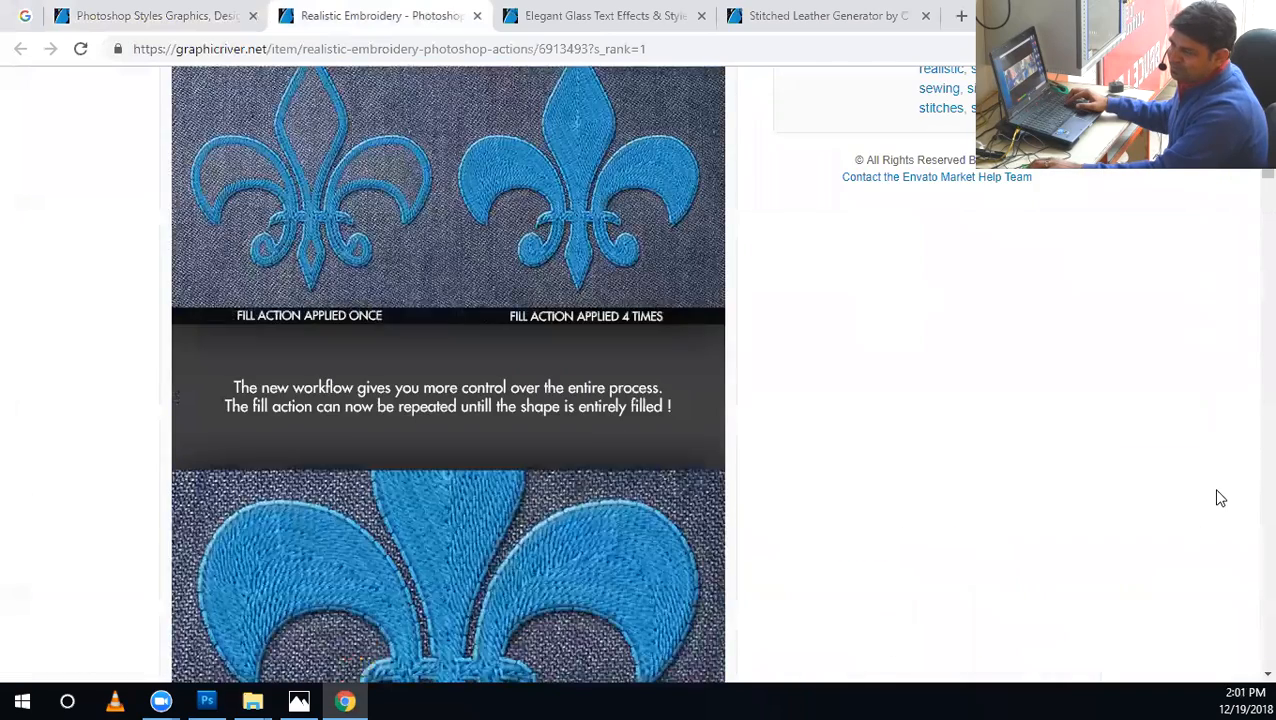
{"action": "scroll", "coordinate": [1220, 498], "scroll_direction": "down", "scroll_amount": 10}
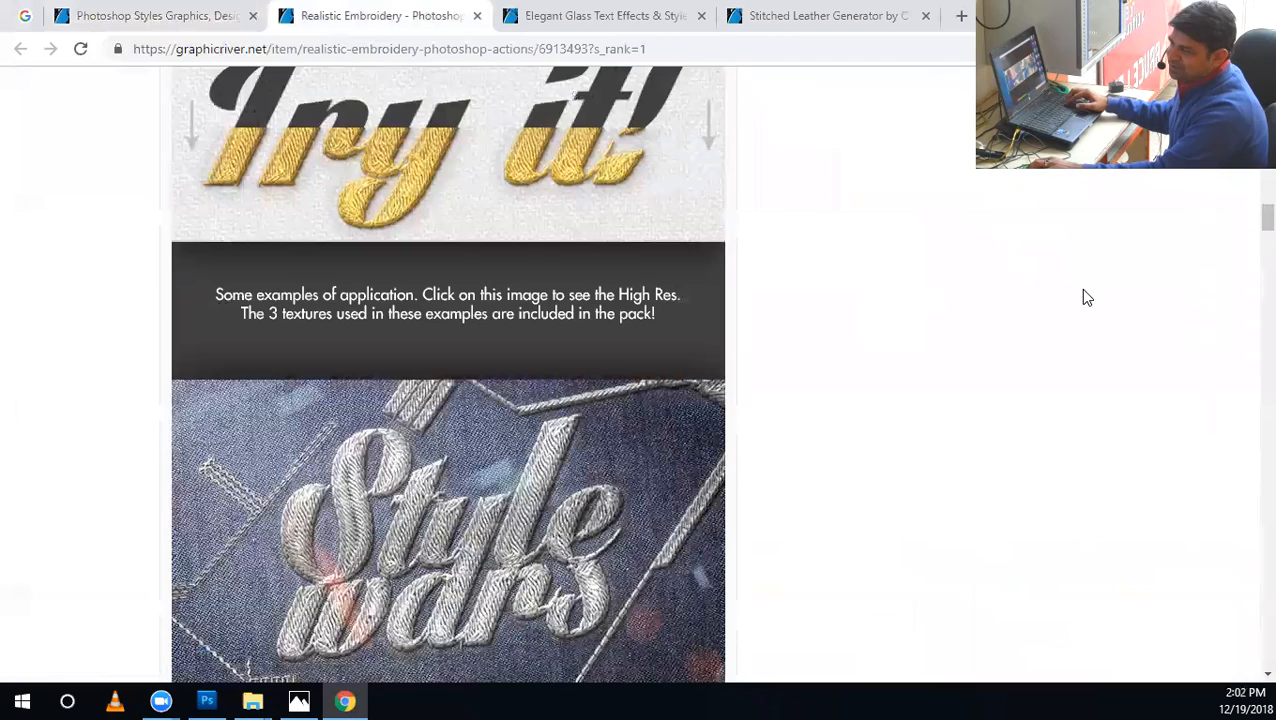
{"action": "scroll", "coordinate": [1087, 300], "scroll_direction": "down", "scroll_amount": 5}
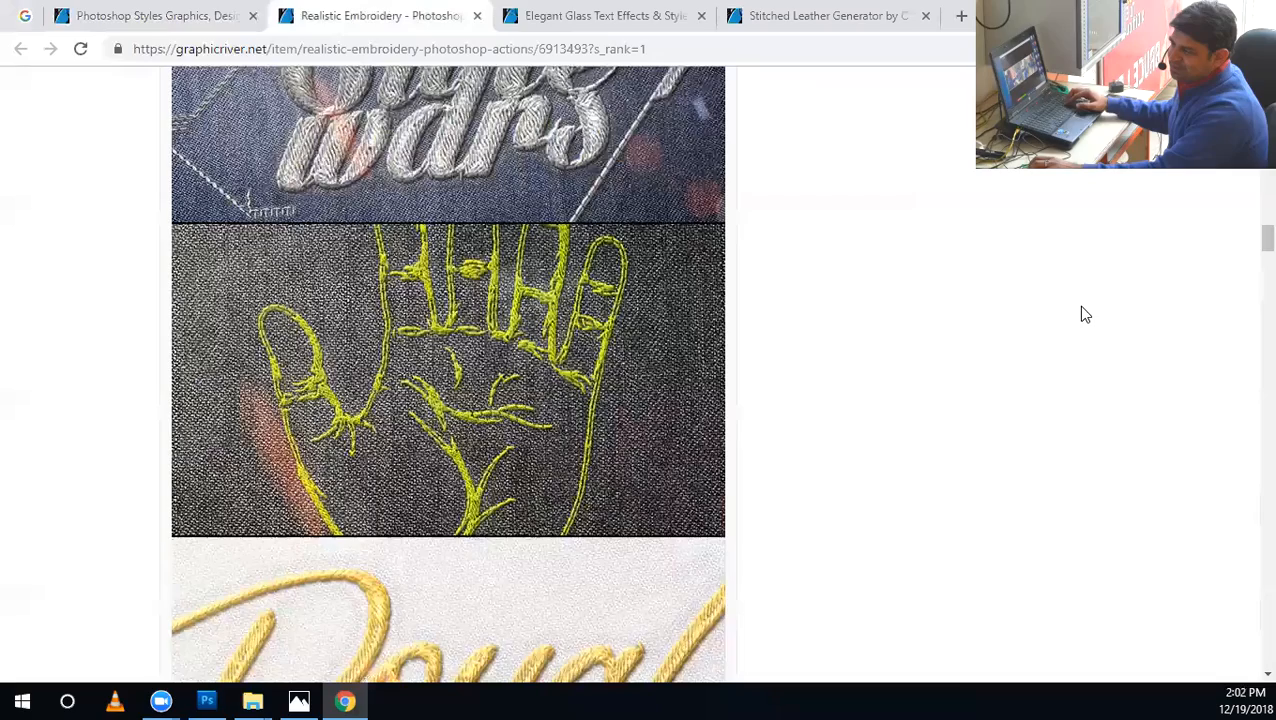
{"action": "scroll", "coordinate": [1085, 320], "scroll_direction": "down", "scroll_amount": 6}
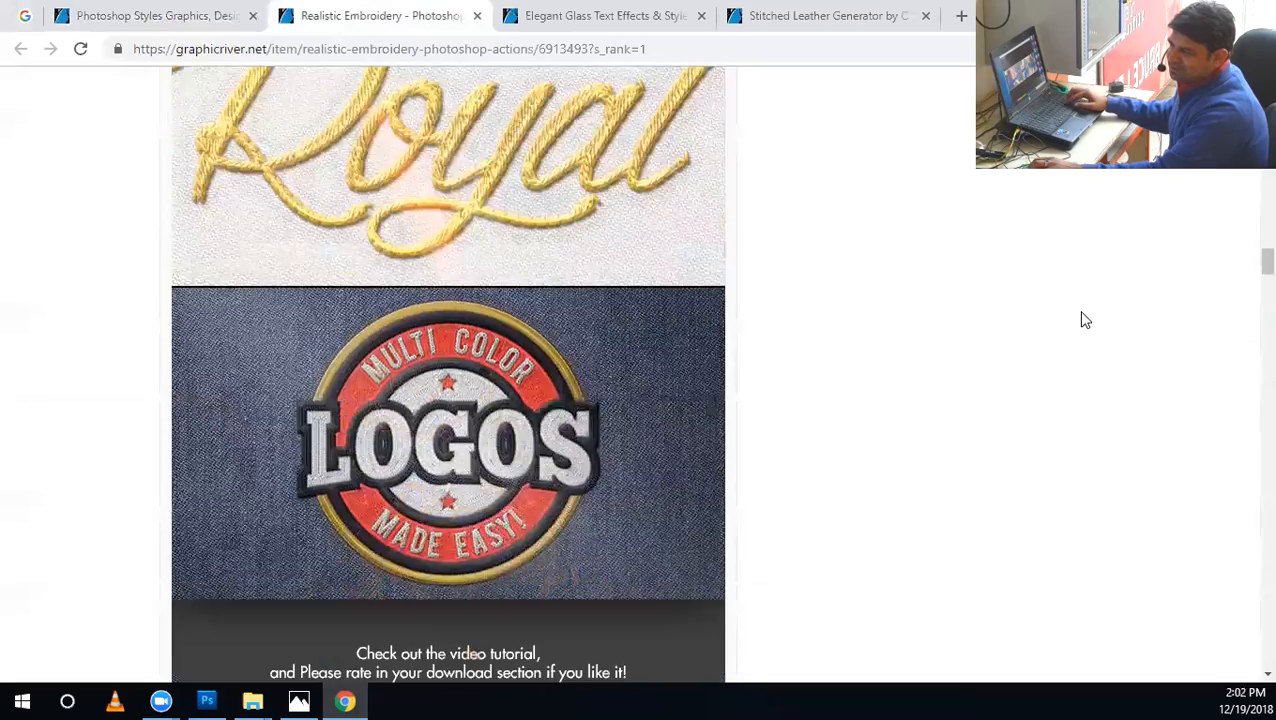
{"action": "scroll", "coordinate": [1087, 322], "scroll_direction": "down", "scroll_amount": 5}
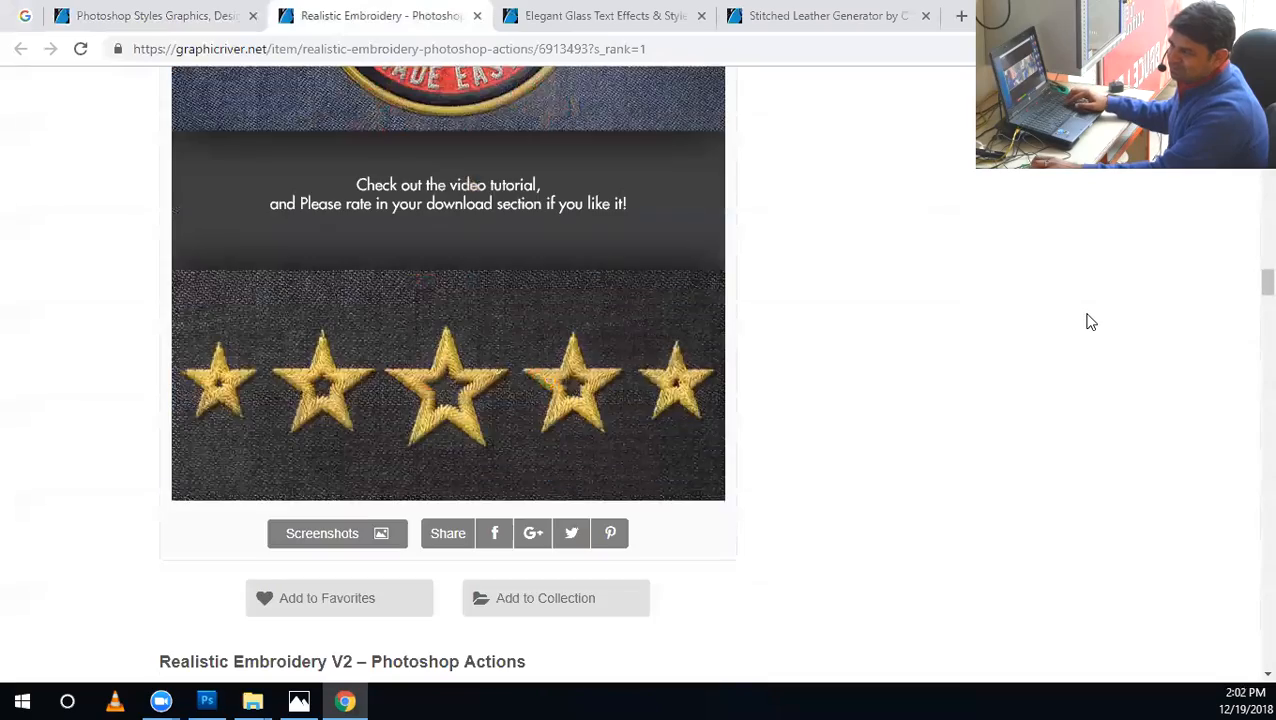
Compare the Realistic Embroidery item's license price with its sales count, highlighting the sales figure.
{"action": "scroll", "coordinate": [1091, 322], "scroll_direction": "up", "scroll_amount": 20}
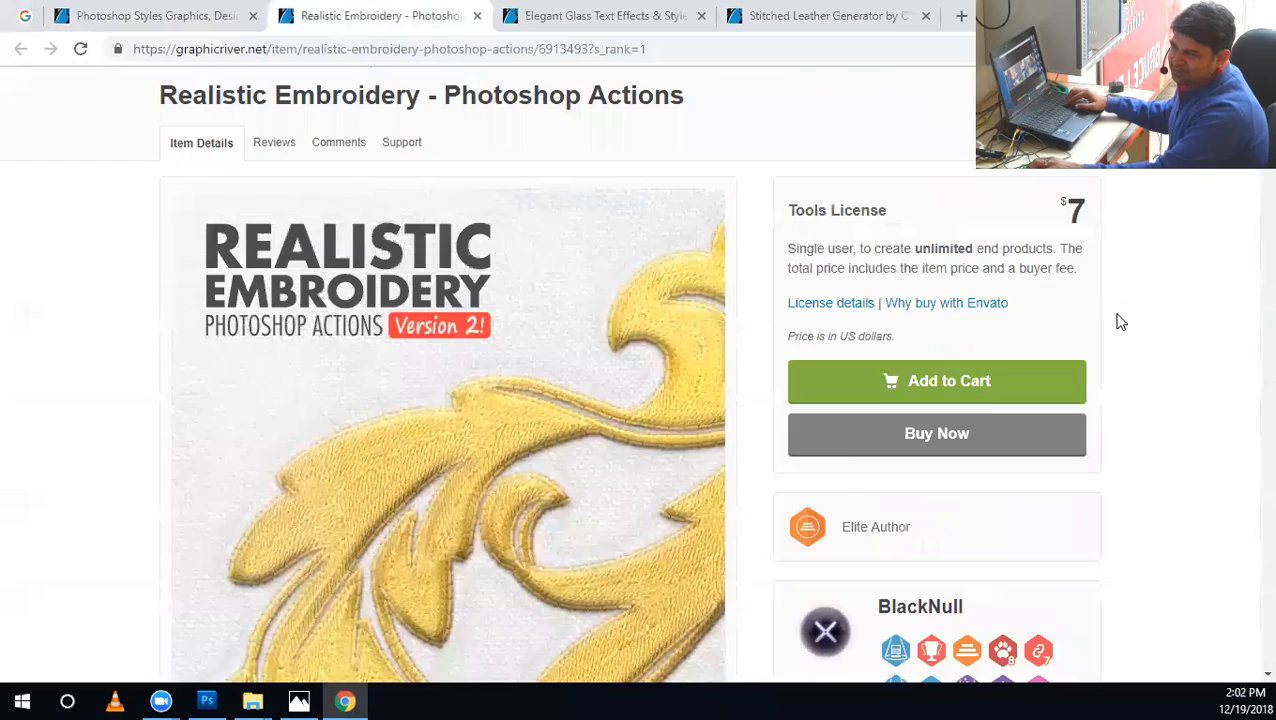
{"action": "scroll", "coordinate": [991, 424], "scroll_direction": "down", "scroll_amount": 5}
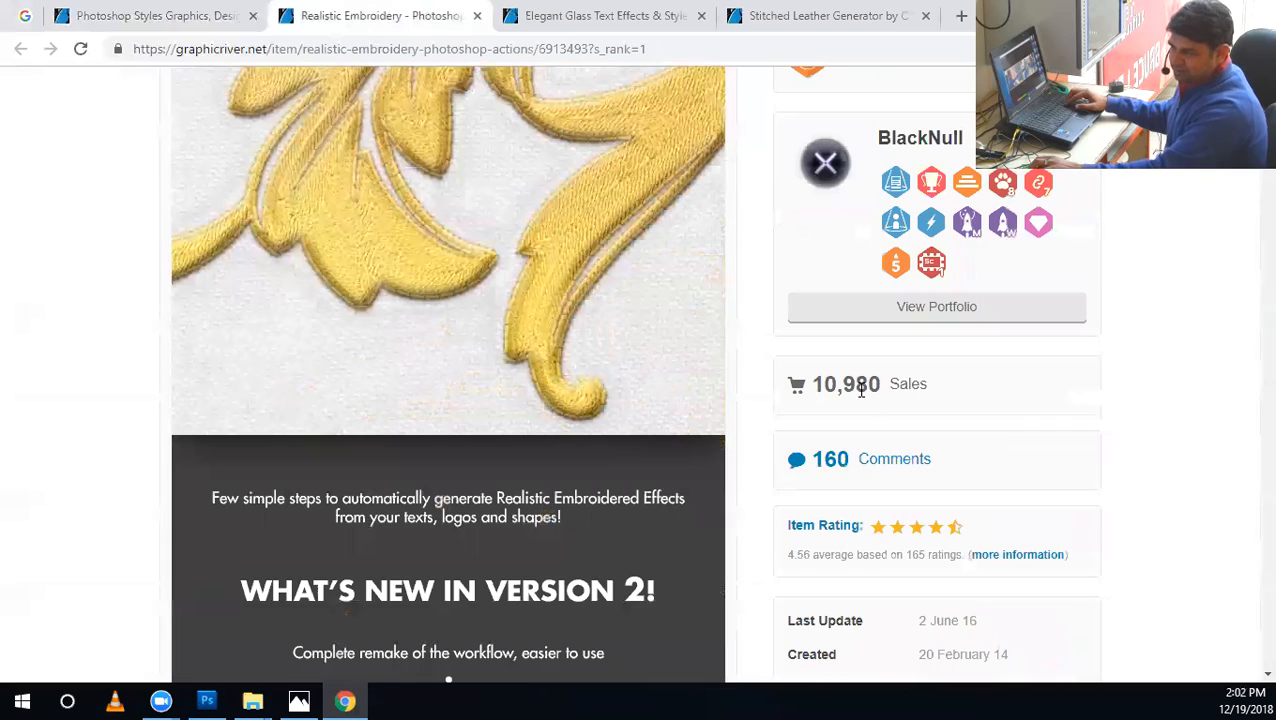
{"action": "left_click_drag", "start_coordinate": [878, 390], "coordinate": [808, 390]}
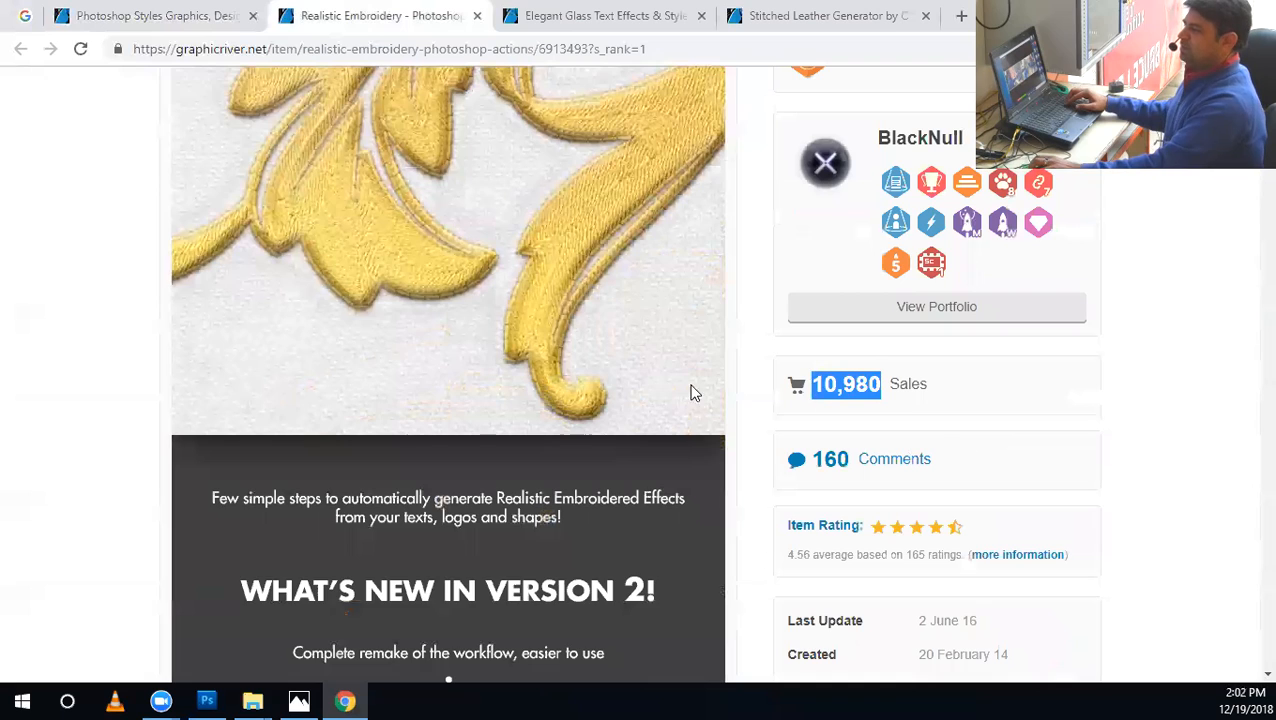
{"action": "scroll", "coordinate": [1138, 383], "scroll_direction": "up", "scroll_amount": 5}
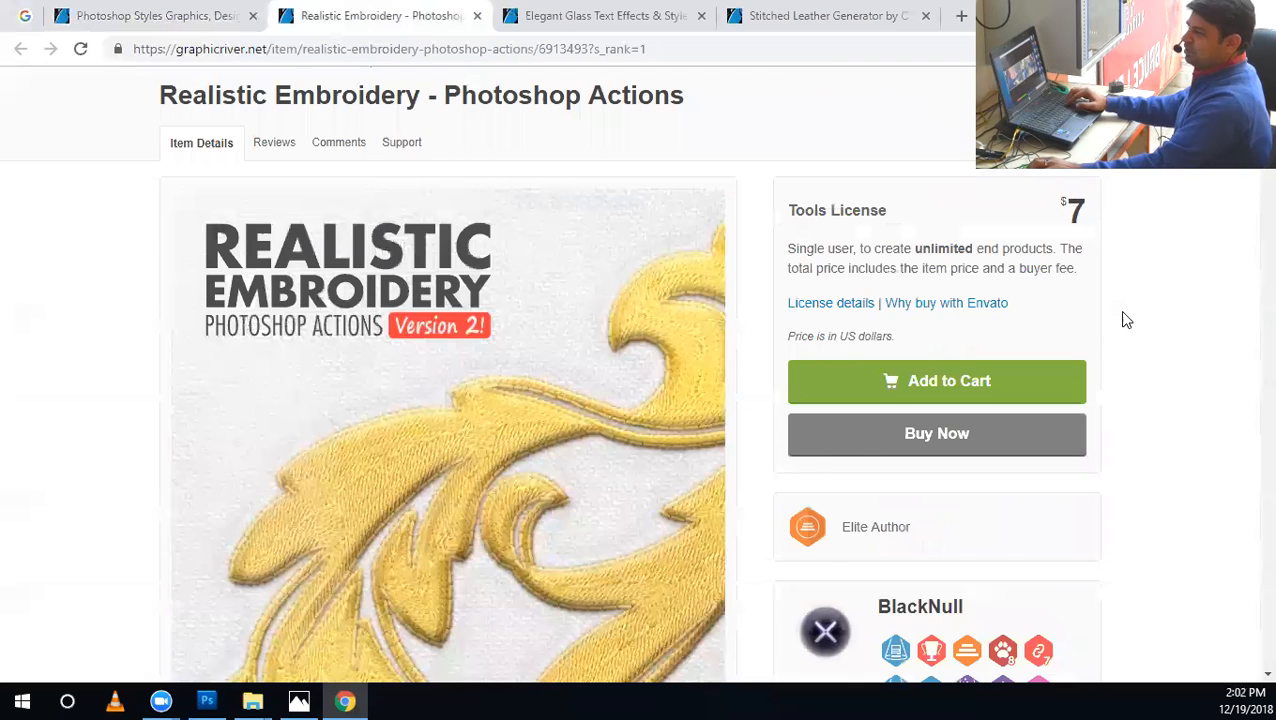
{"action": "scroll", "coordinate": [1148, 364], "scroll_direction": "down", "scroll_amount": 5}
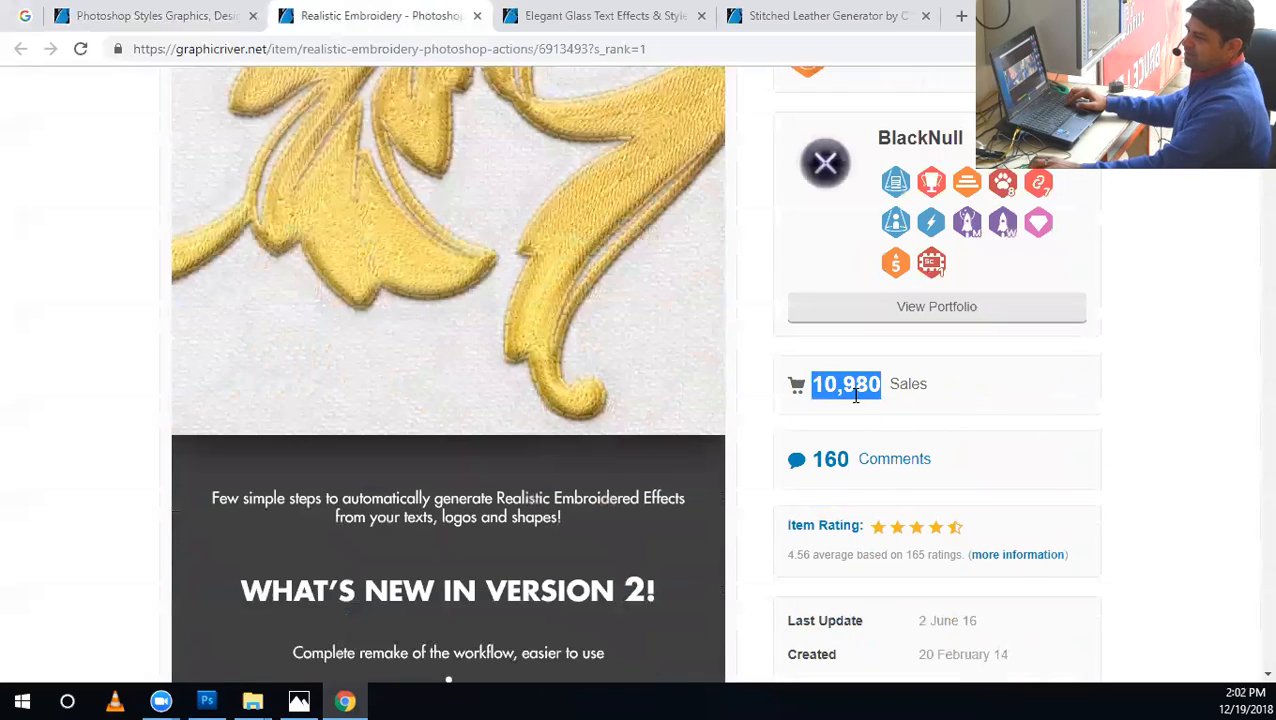
{"action": "left_click", "coordinate": [859, 393]}
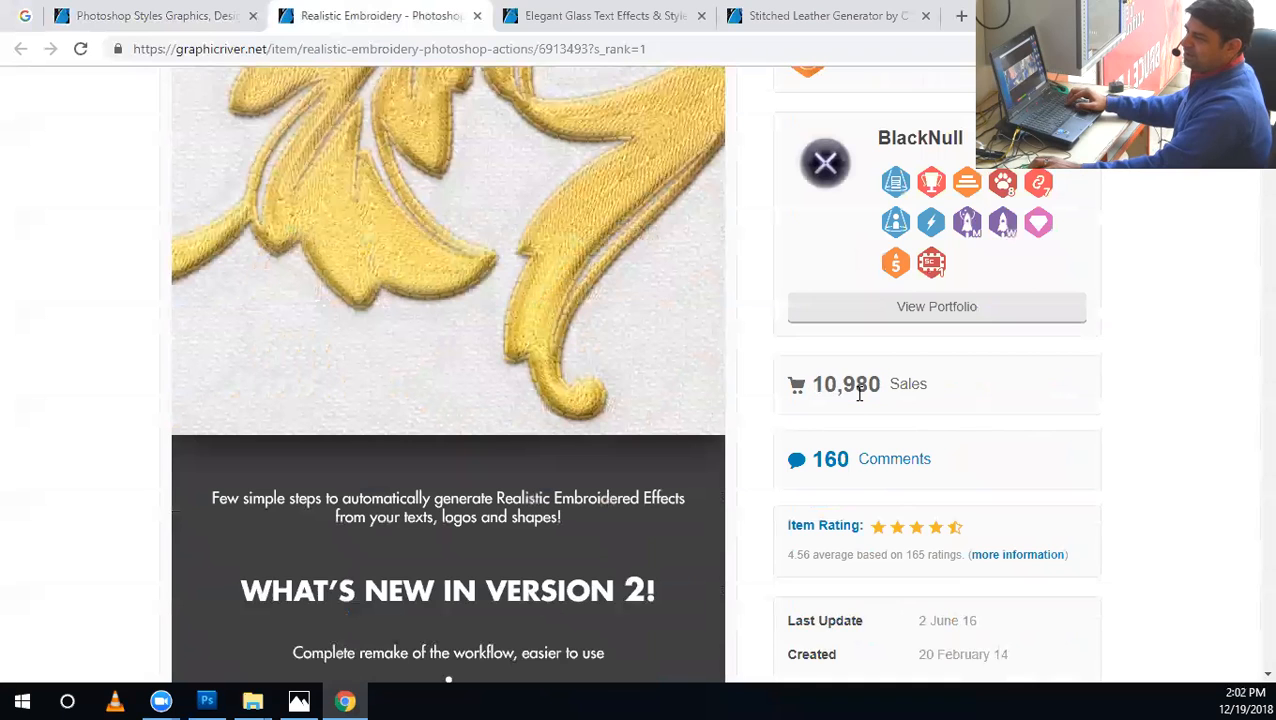
{"action": "scroll", "coordinate": [1088, 313], "scroll_direction": "up", "scroll_amount": 5}
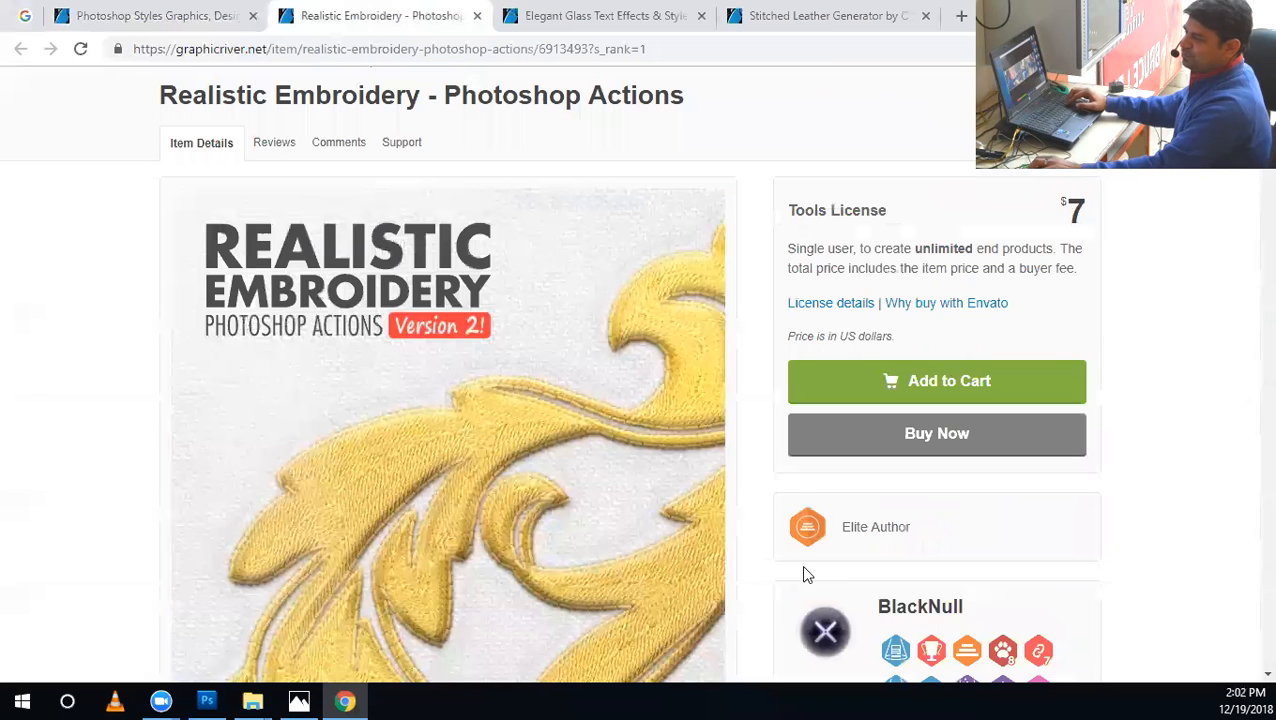
{"action": "scroll", "coordinate": [1098, 487], "scroll_direction": "down", "scroll_amount": 4}
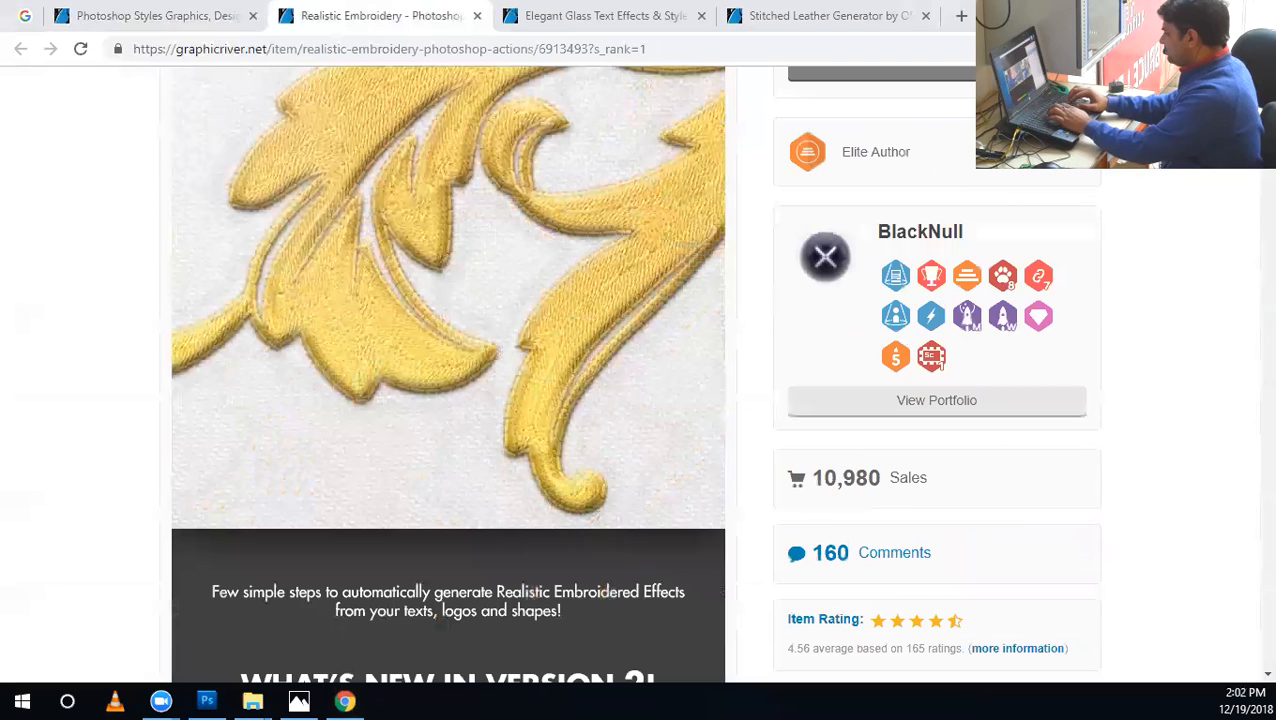
Open the Calculator and multiply 77,000 by 70 to convert the item's estimated earnings.
{"action": "key", "text": "XF86Calculator"}
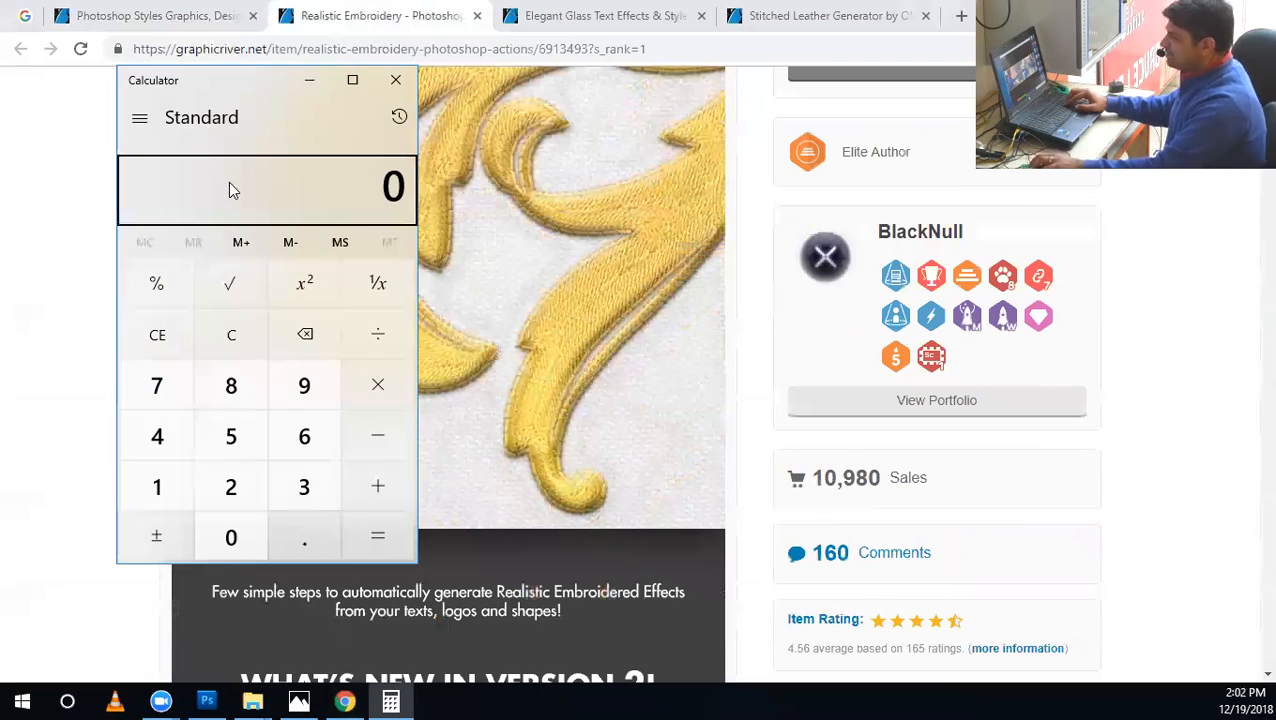
{"action": "double_click", "coordinate": [157, 388]}
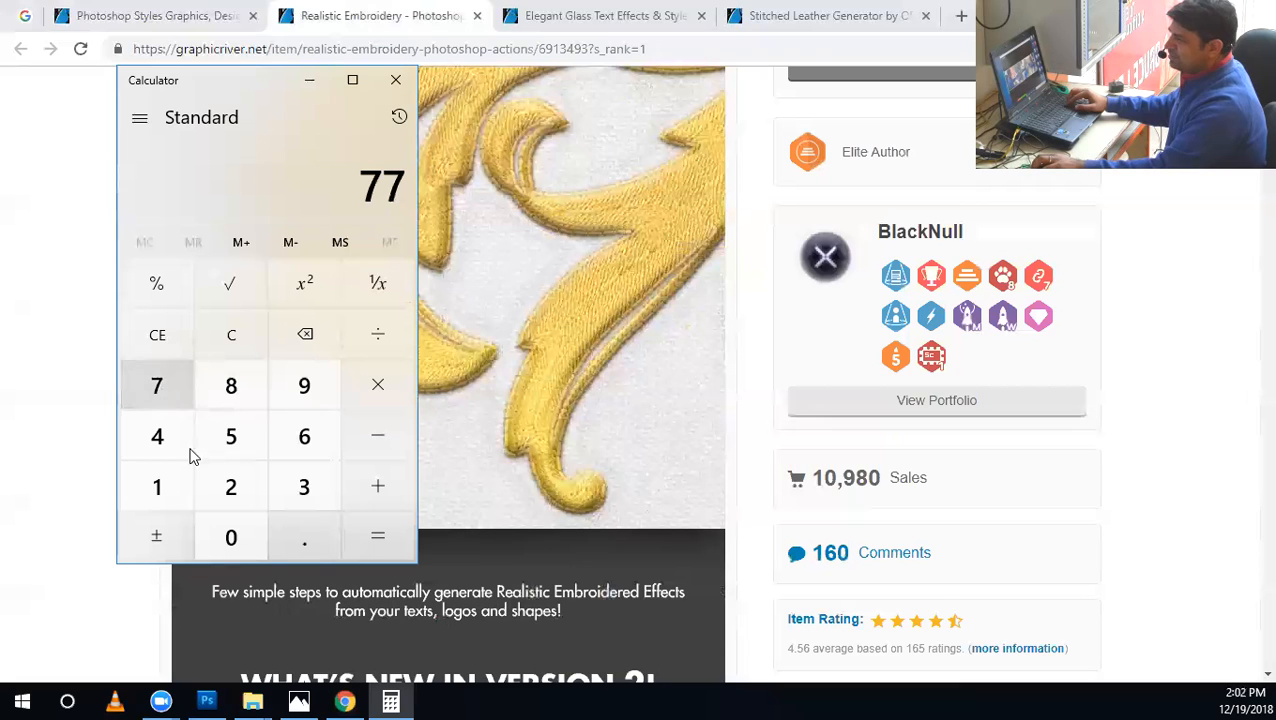
{"action": "triple_click", "coordinate": [213, 546]}
{"action": "left_click", "coordinate": [356, 394]}
{"action": "key", "text": "7"}
{"action": "key", "text": "0"}
{"action": "left_click", "coordinate": [370, 527]}
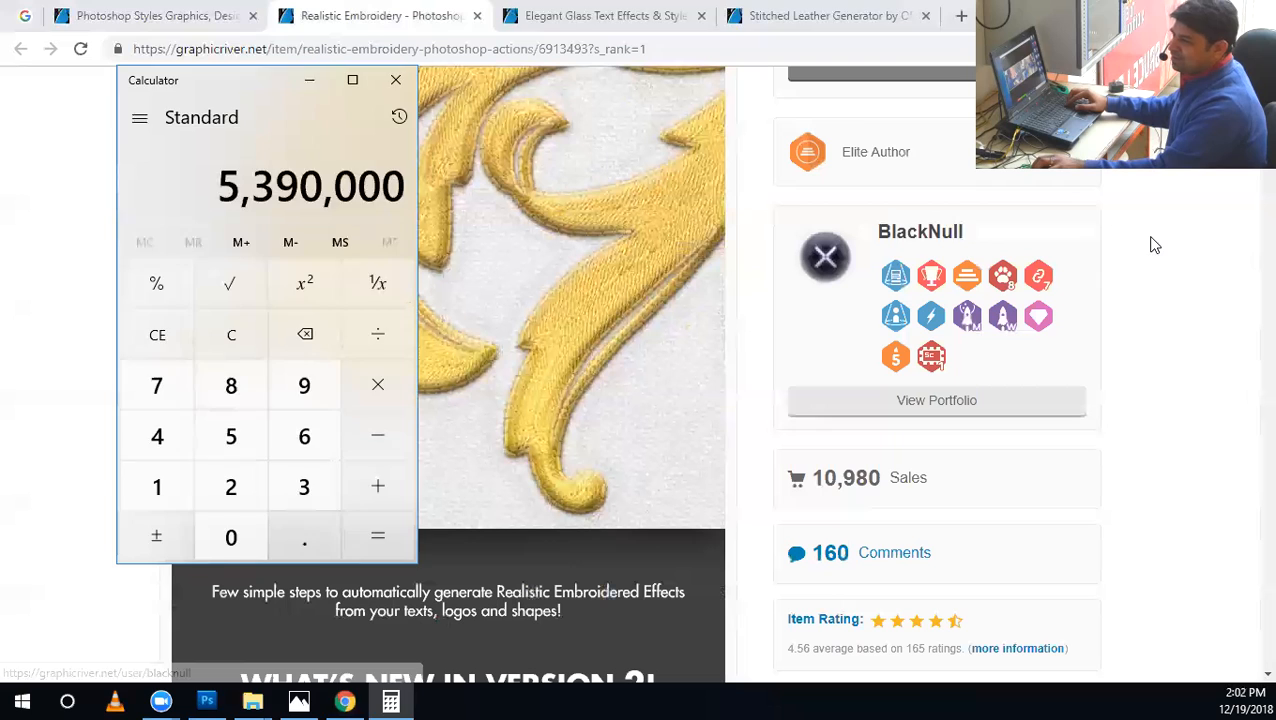
Close the Realistic Embroidery page and examine the Elegant Glass Text Effects & Styles previews, included files, sales and author status.
{"action": "left_click", "coordinate": [1150, 240]}
{"action": "left_click", "coordinate": [477, 16]}
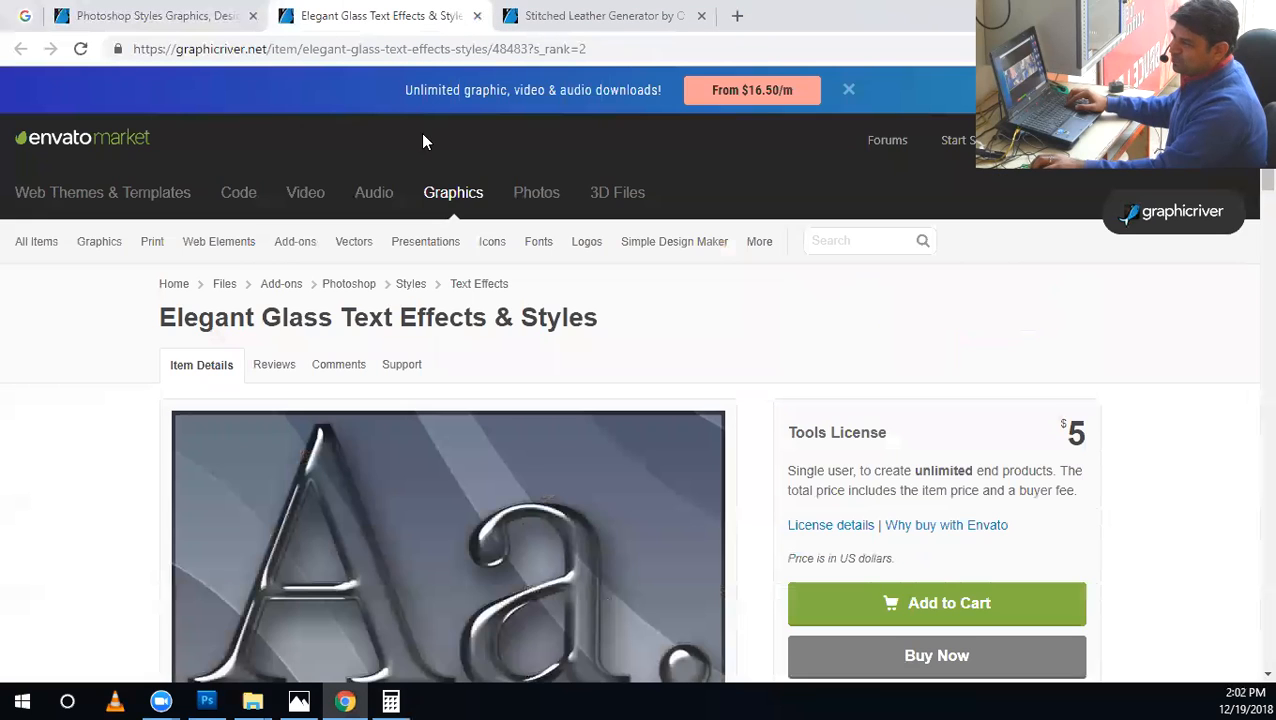
{"action": "scroll", "coordinate": [421, 140], "scroll_direction": "down", "scroll_amount": 4}
{"action": "scroll", "coordinate": [250, 233], "scroll_direction": "up", "scroll_amount": 1}
{"action": "scroll", "coordinate": [474, 392], "scroll_direction": "up", "scroll_amount": 2}
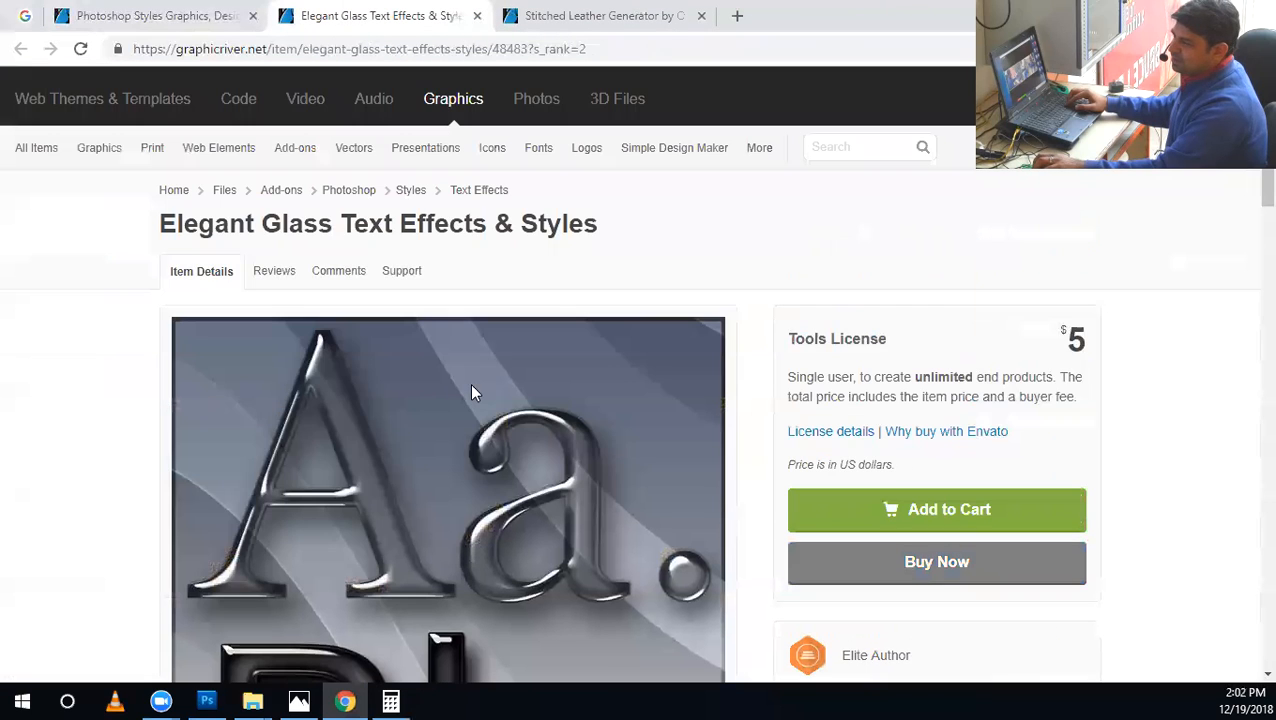
{"action": "scroll", "coordinate": [412, 402], "scroll_direction": "down", "scroll_amount": 10}
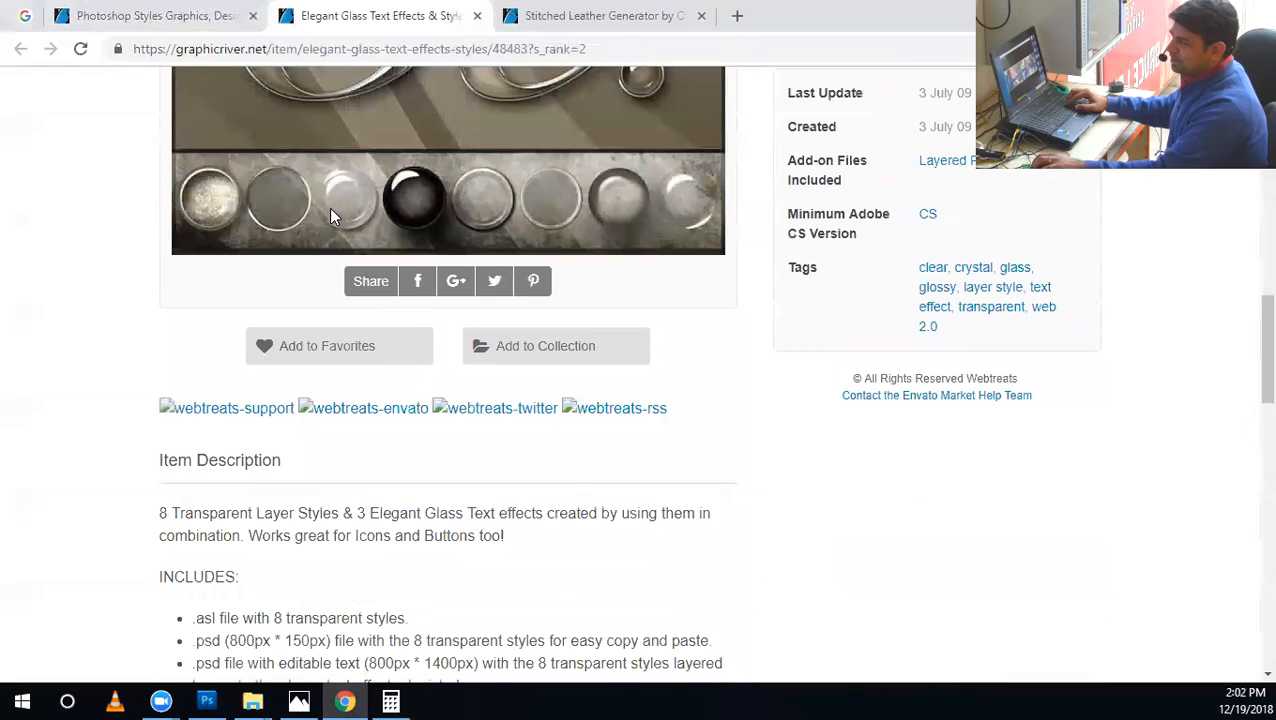
{"action": "scroll", "coordinate": [726, 379], "scroll_direction": "down", "scroll_amount": 1}
{"action": "scroll", "coordinate": [730, 415], "scroll_direction": "up", "scroll_amount": 7}
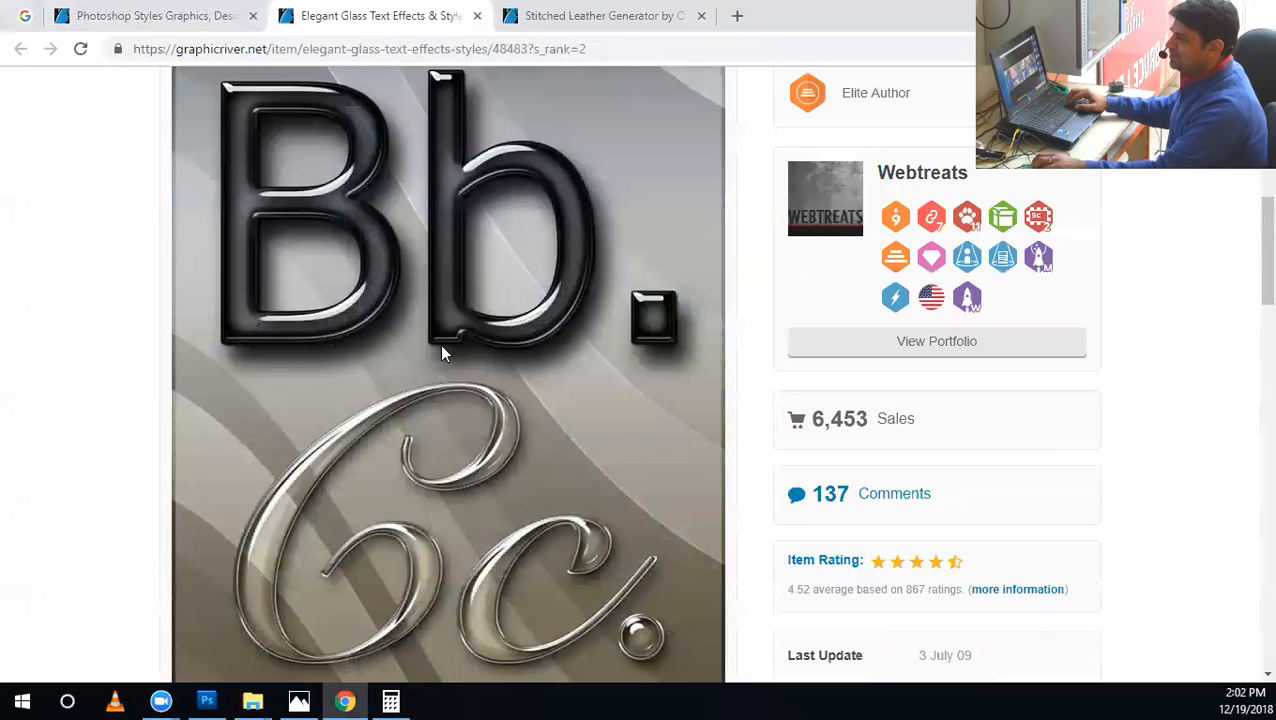
{"action": "scroll", "coordinate": [552, 350], "scroll_direction": "up", "scroll_amount": 1}
{"action": "scroll", "coordinate": [763, 373], "scroll_direction": "up", "scroll_amount": 2}
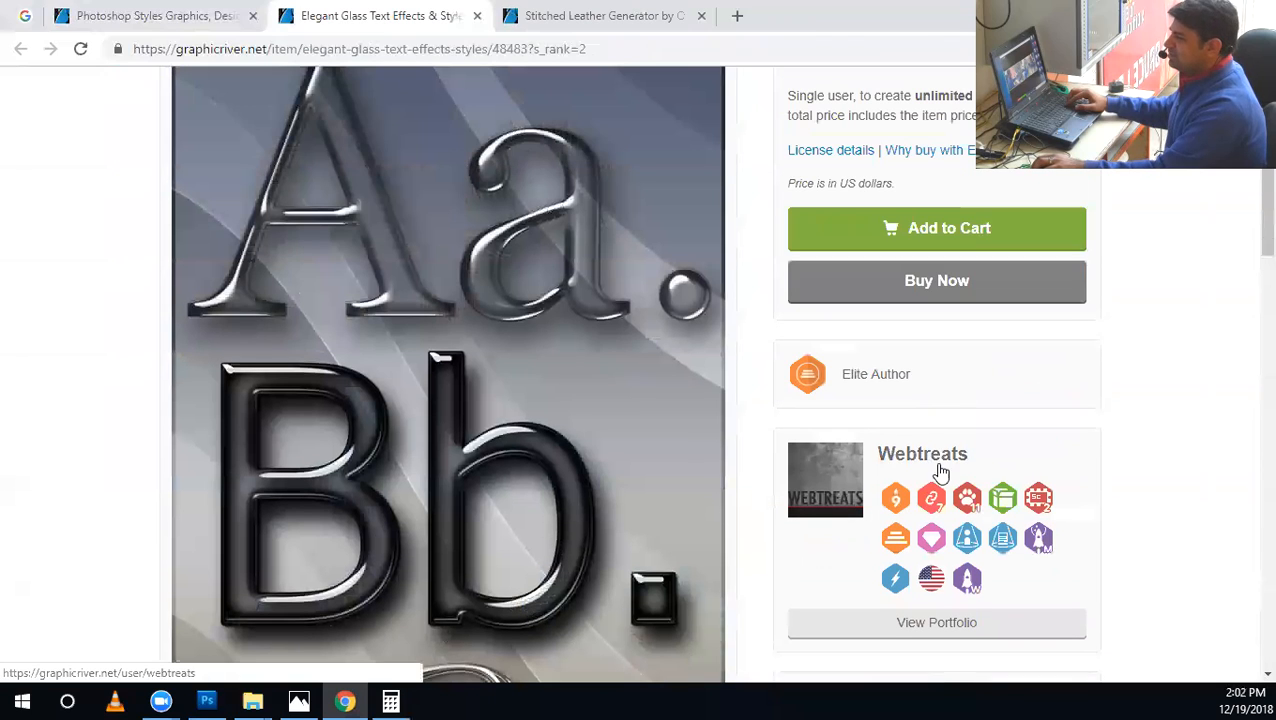
{"action": "double_click", "coordinate": [867, 373]}
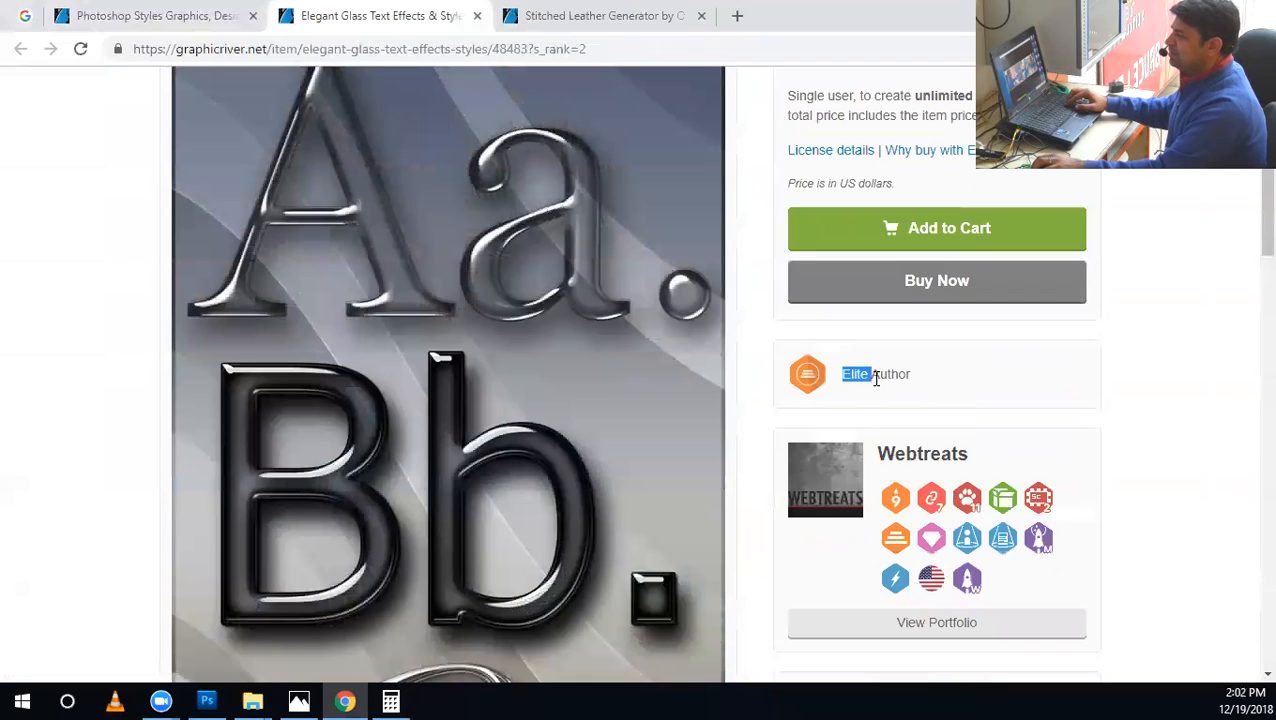
Close the Elegant Glass page and examine the Stitched Leather Generator's preview, sales, description and included files.
{"action": "left_click", "coordinate": [477, 20]}
{"action": "scroll", "coordinate": [891, 413], "scroll_direction": "down", "scroll_amount": 5}
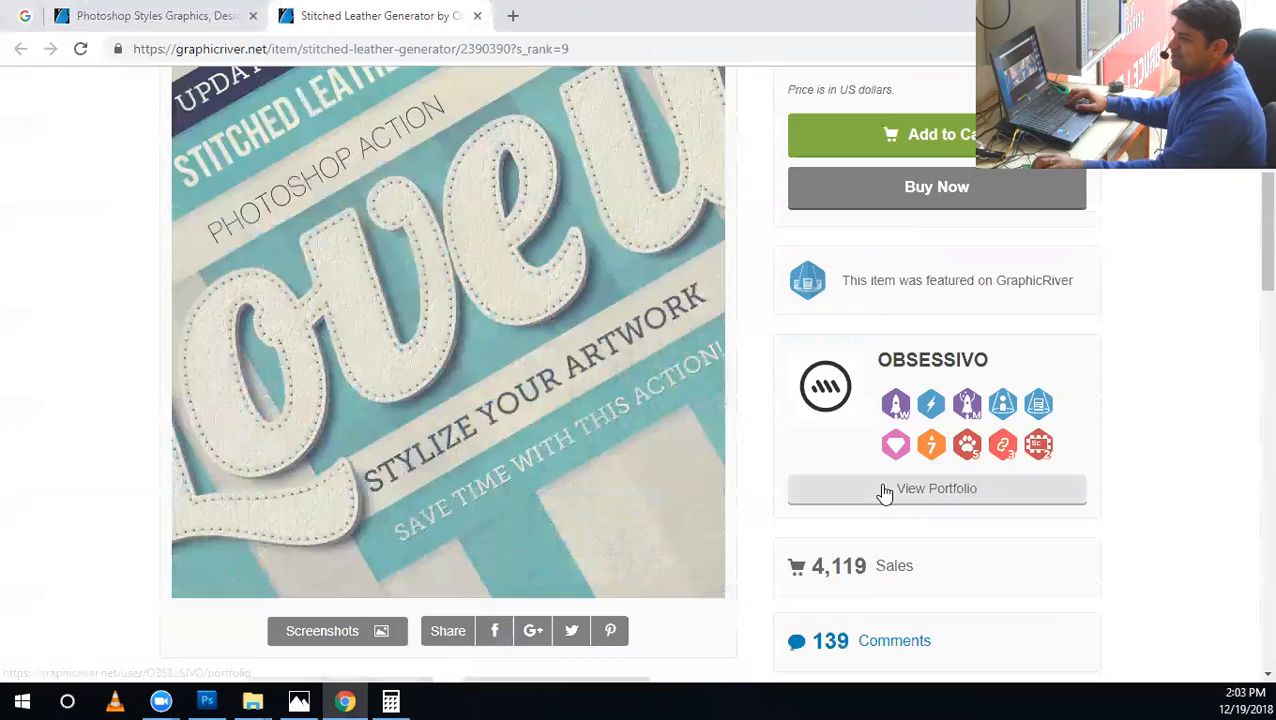
{"action": "scroll", "coordinate": [1005, 503], "scroll_direction": "down", "scroll_amount": 1}
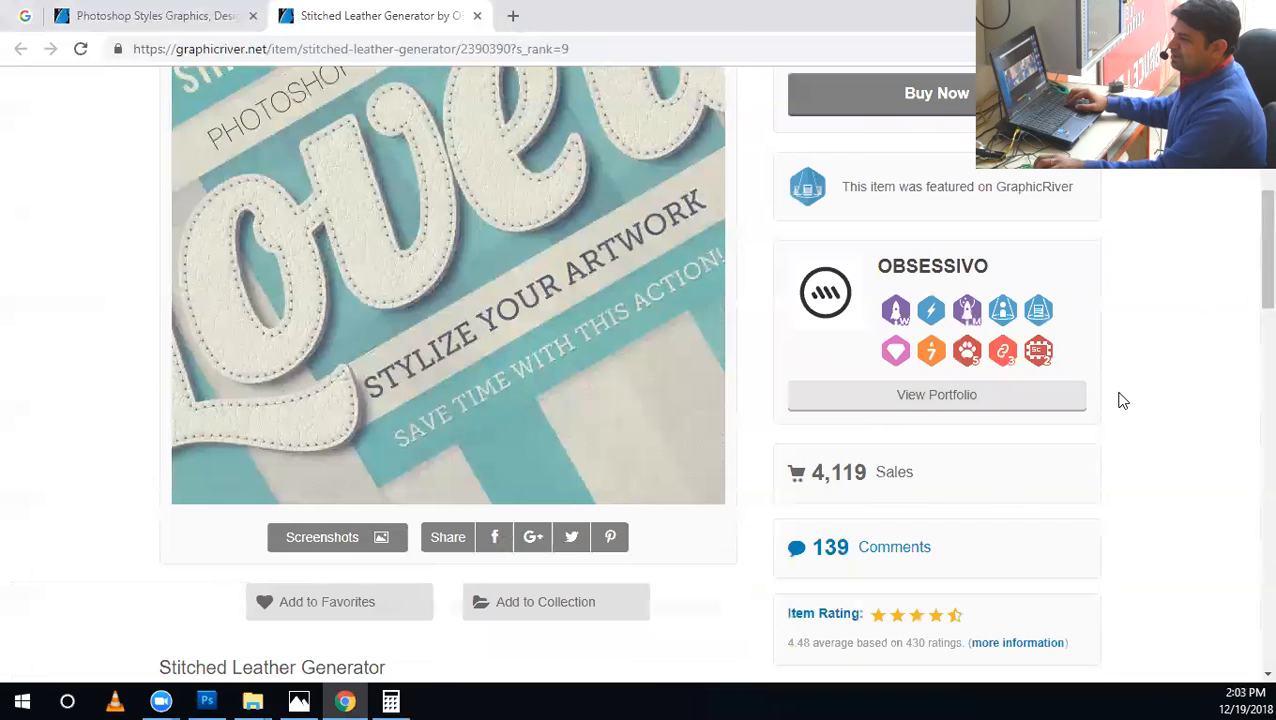
{"action": "scroll", "coordinate": [1123, 400], "scroll_direction": "up", "scroll_amount": 3}
{"action": "scroll", "coordinate": [1123, 400], "scroll_direction": "down", "scroll_amount": 2}
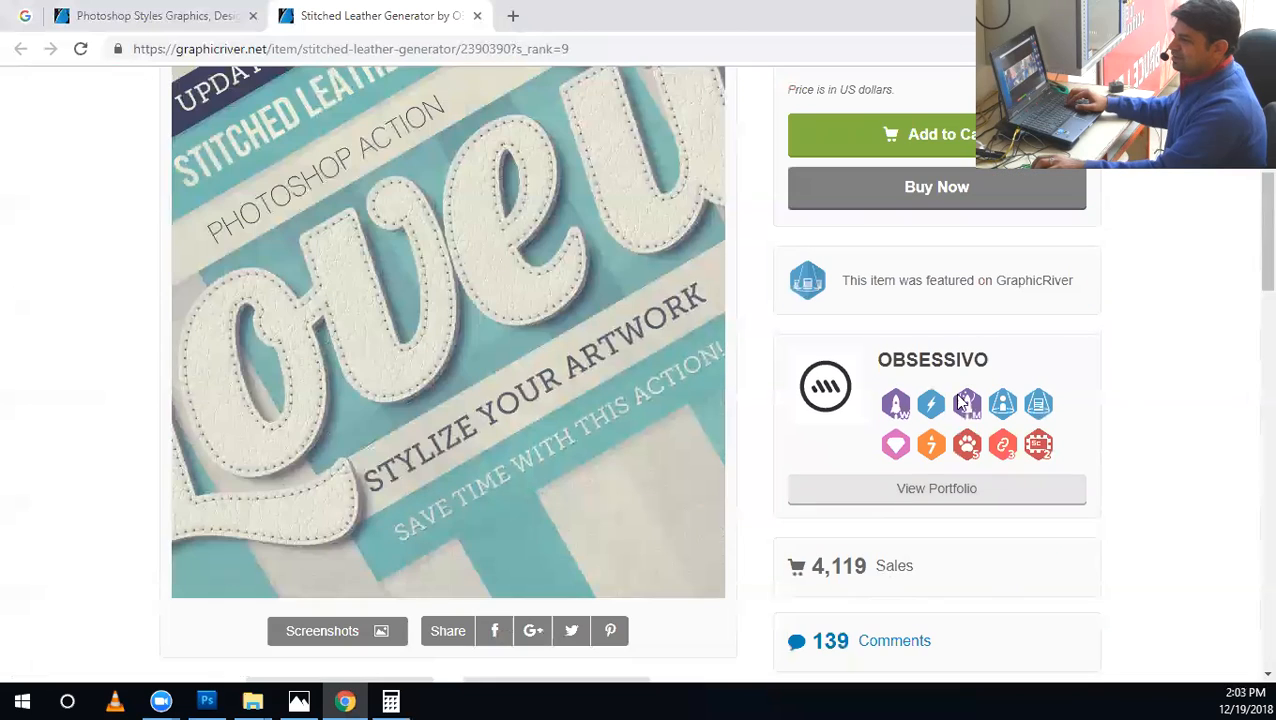
{"action": "scroll", "coordinate": [1176, 483], "scroll_direction": "down", "scroll_amount": 2}
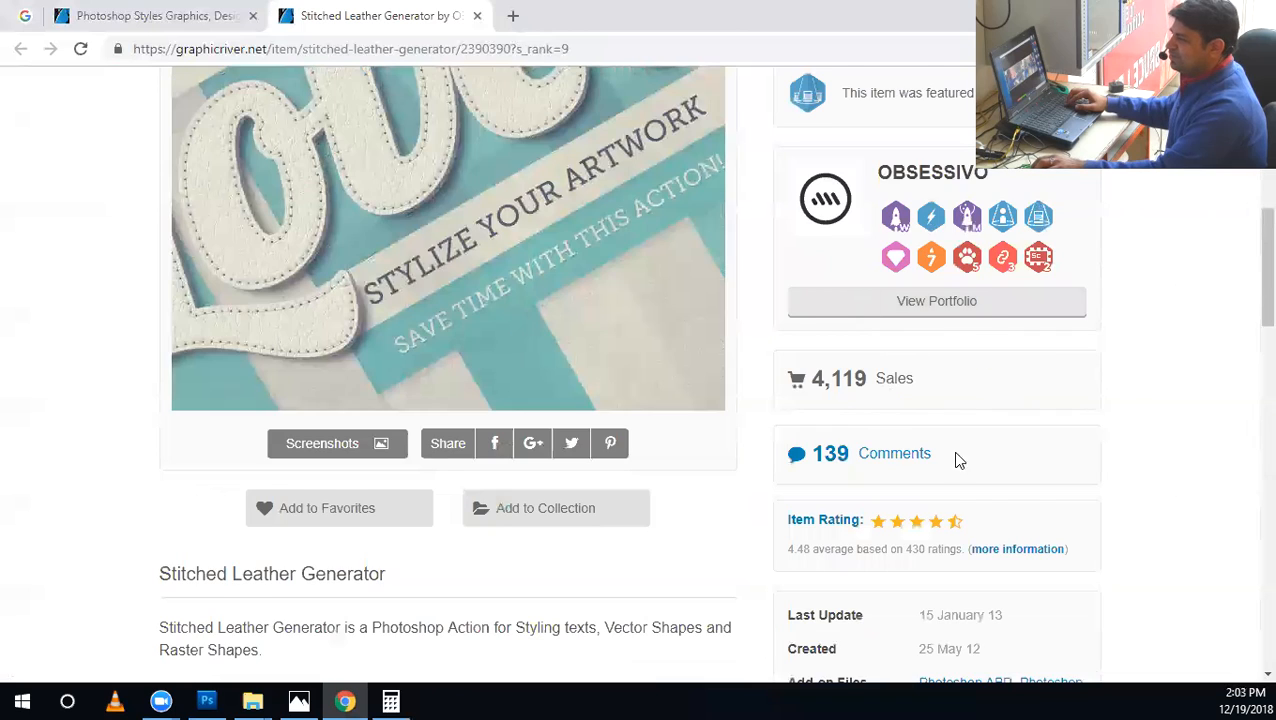
{"action": "scroll", "coordinate": [1118, 456], "scroll_direction": "down", "scroll_amount": 4}
{"action": "scroll", "coordinate": [1069, 430], "scroll_direction": "down", "scroll_amount": 4}
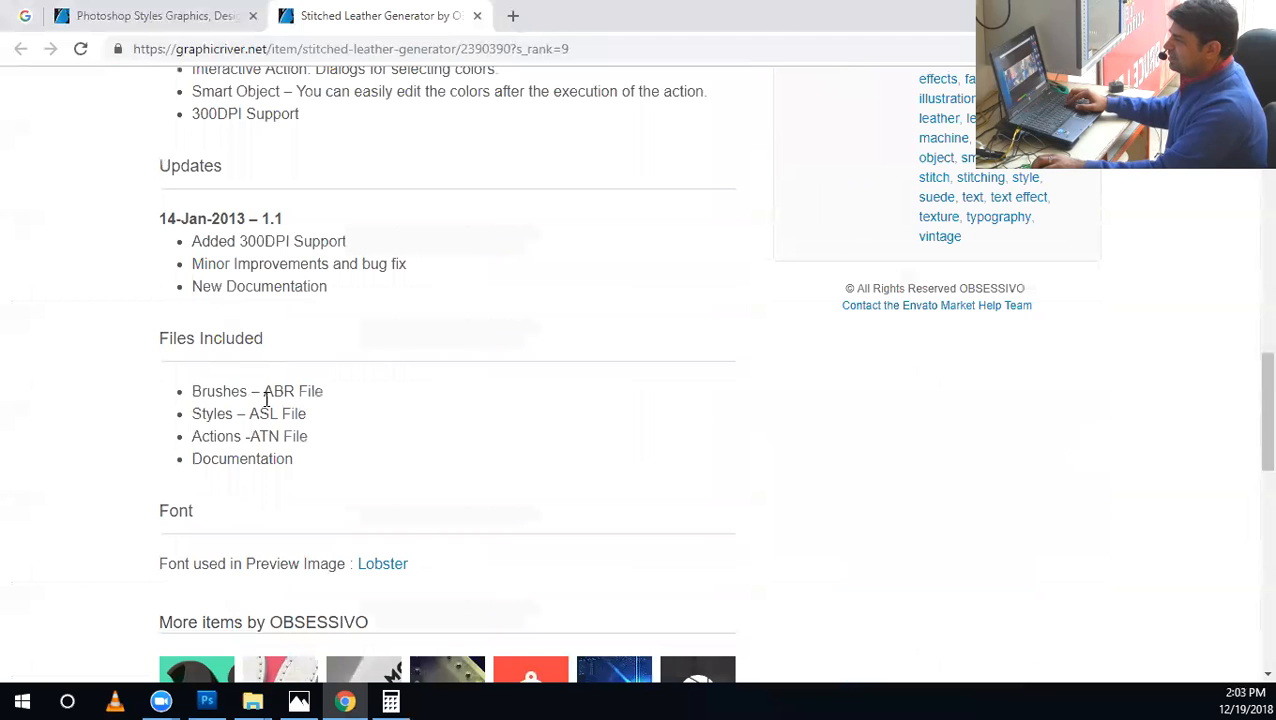
{"action": "scroll", "coordinate": [488, 378], "scroll_direction": "up", "scroll_amount": 9}
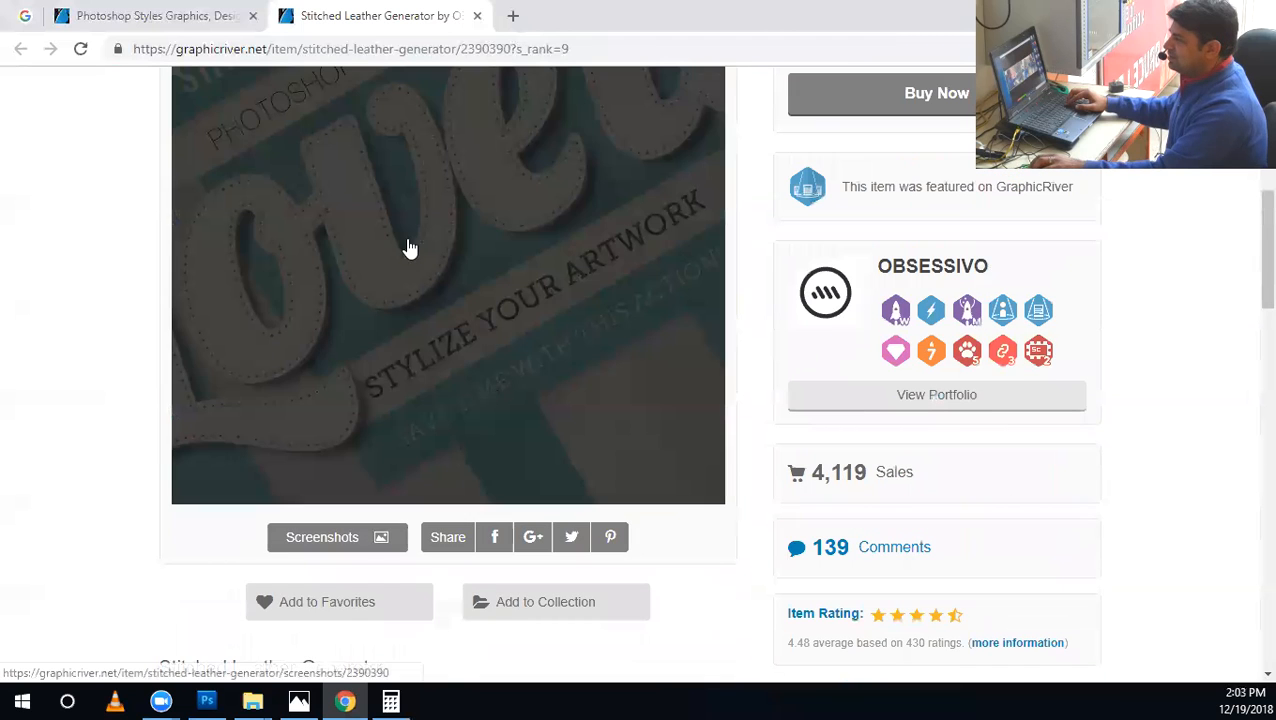
Examine the Stitched Leather Generator's updates and included files, highlighting the Actions, Documentation and 300DPI Support entries.
{"action": "scroll", "coordinate": [226, 546], "scroll_direction": "down", "scroll_amount": 8}
{"action": "mouse_move", "coordinate": [236, 485]}
{"action": "left_mouse_down"}
{"action": "mouse_move", "coordinate": [191, 487]}
{"action": "mouse_move", "coordinate": [180, 531]}
{"action": "left_mouse_up"}
{"action": "mouse_move", "coordinate": [252, 702]}
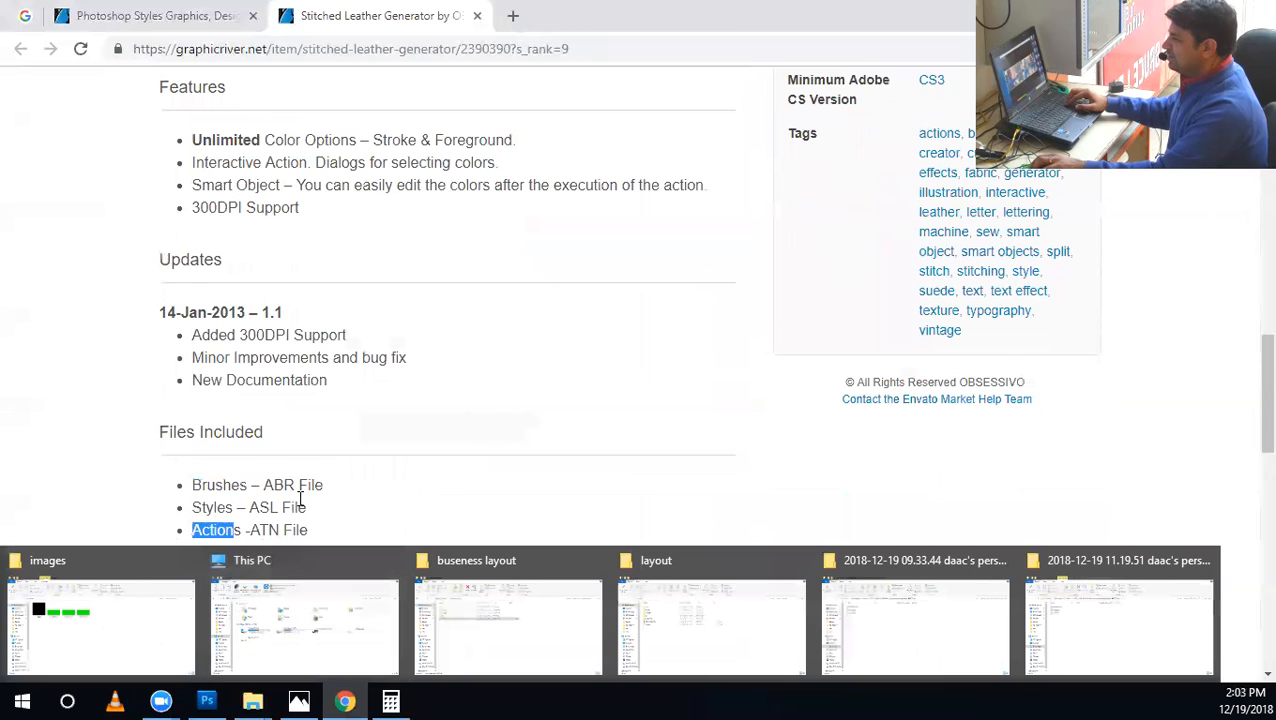
{"action": "scroll", "coordinate": [285, 470], "scroll_direction": "down", "scroll_amount": 2}
{"action": "left_click_drag", "start_coordinate": [294, 367], "coordinate": [190, 368]}
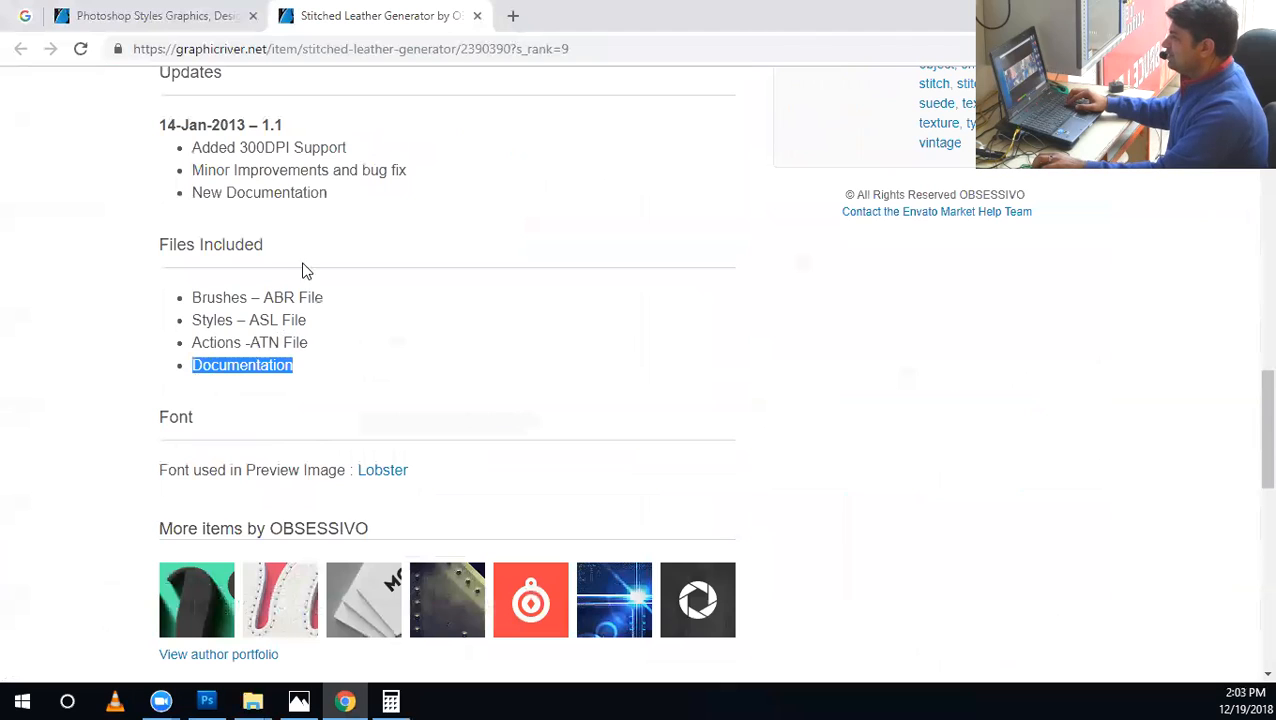
{"action": "left_click_drag", "start_coordinate": [276, 147], "coordinate": [235, 147]}
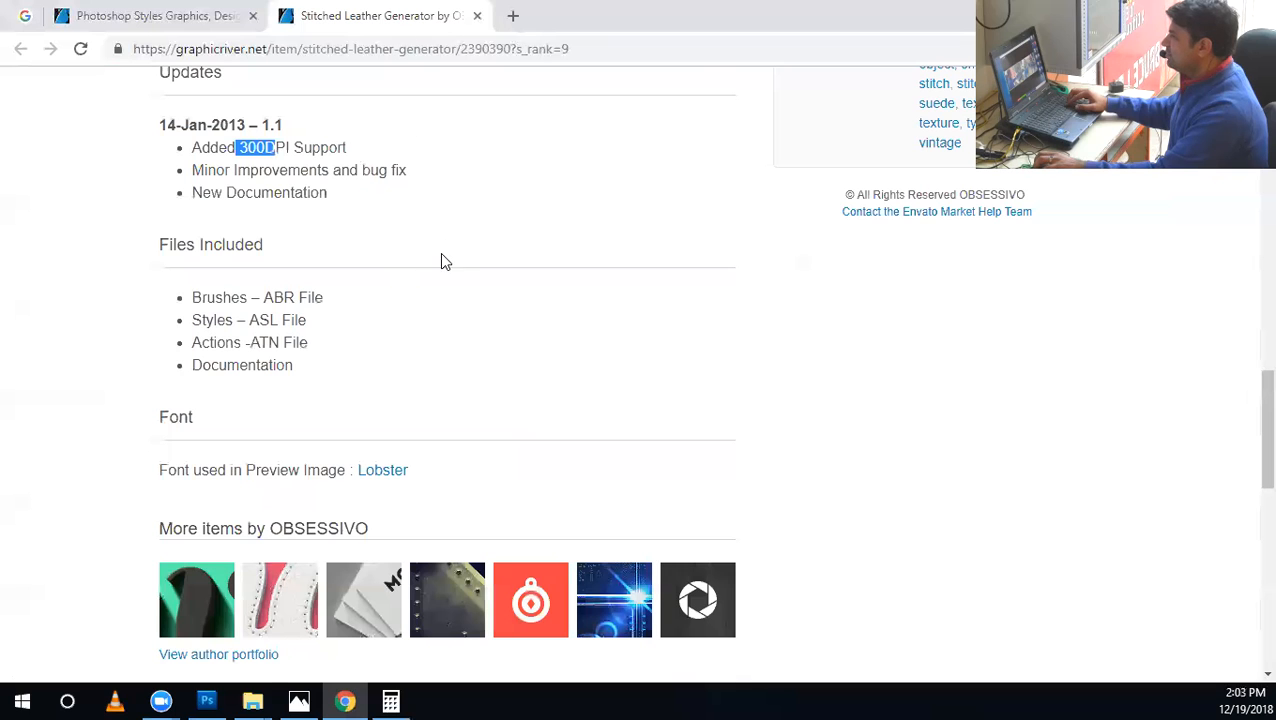
Review the Stitched Leather Generator's features, related items, license price, preview image and sales count.
{"action": "scroll", "coordinate": [435, 285], "scroll_direction": "up", "scroll_amount": 1}
{"action": "scroll", "coordinate": [546, 316], "scroll_direction": "up", "scroll_amount": 1}
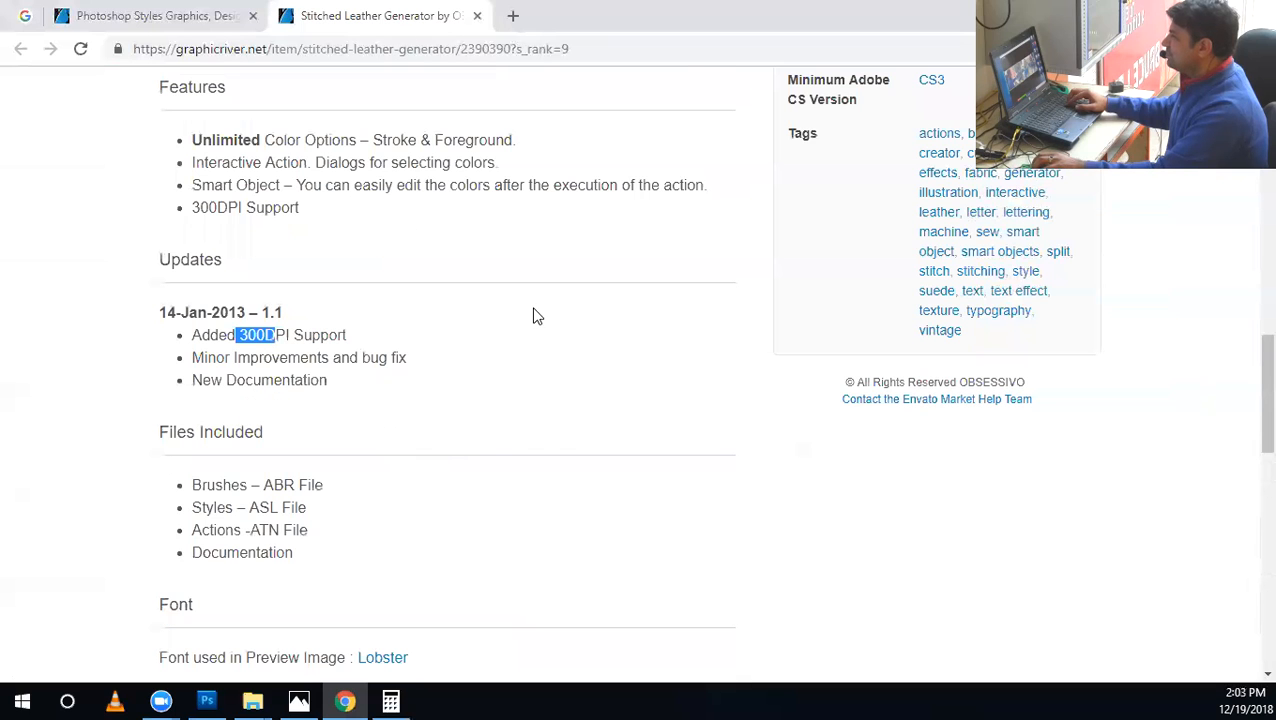
{"action": "scroll", "coordinate": [604, 372], "scroll_direction": "down", "scroll_amount": 4}
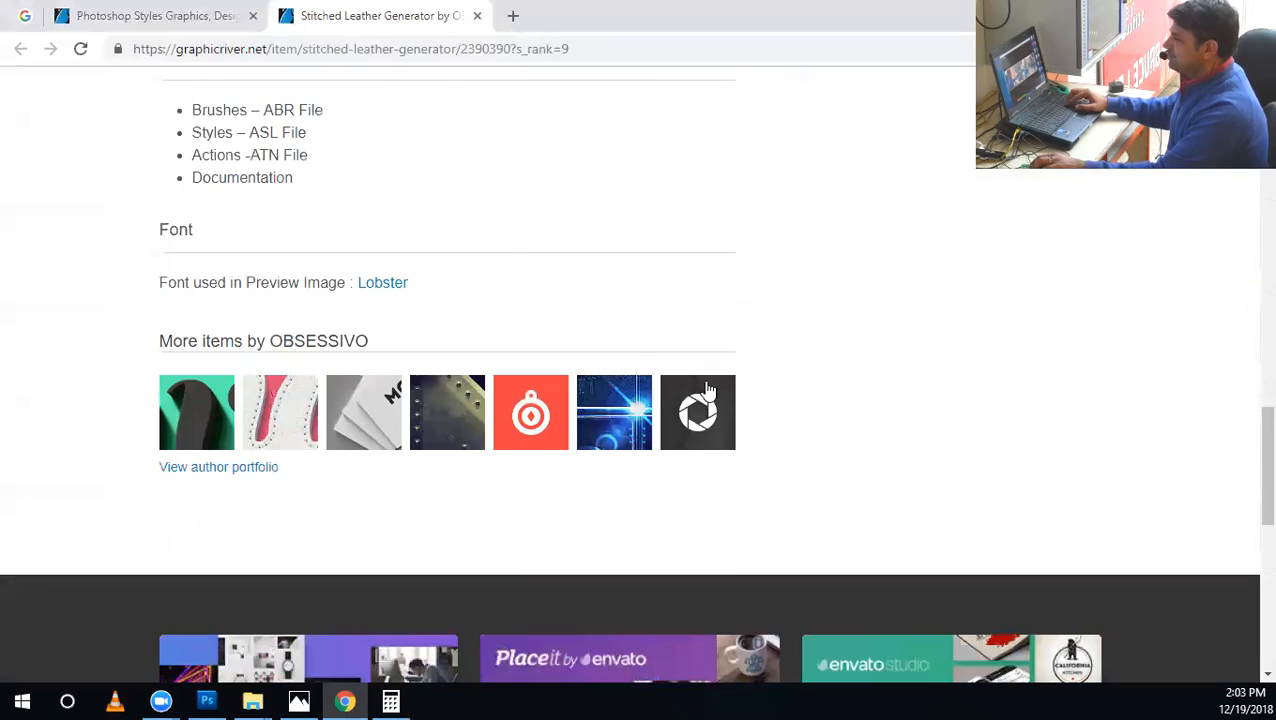
{"action": "scroll", "coordinate": [886, 391], "scroll_direction": "up", "scroll_amount": 12}
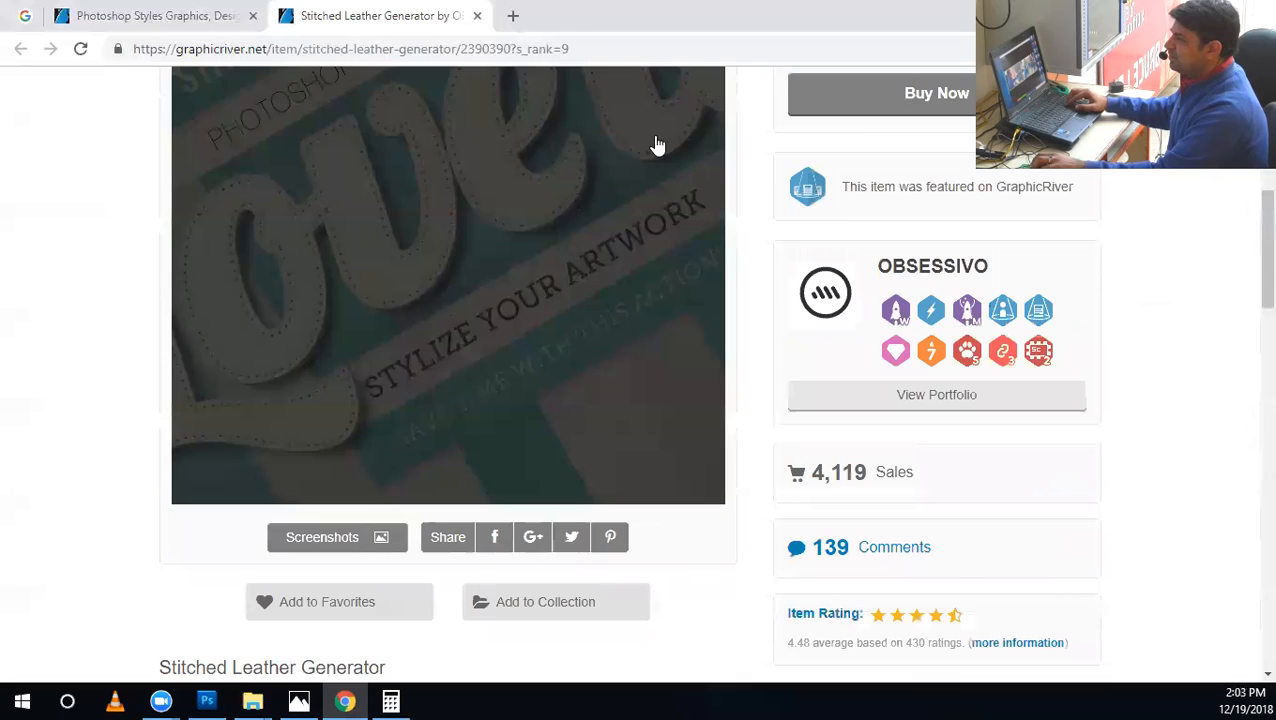
{"action": "scroll", "coordinate": [1246, 468], "scroll_direction": "up", "scroll_amount": 1}
{"action": "scroll", "coordinate": [1240, 470], "scroll_direction": "up", "scroll_amount": 3}
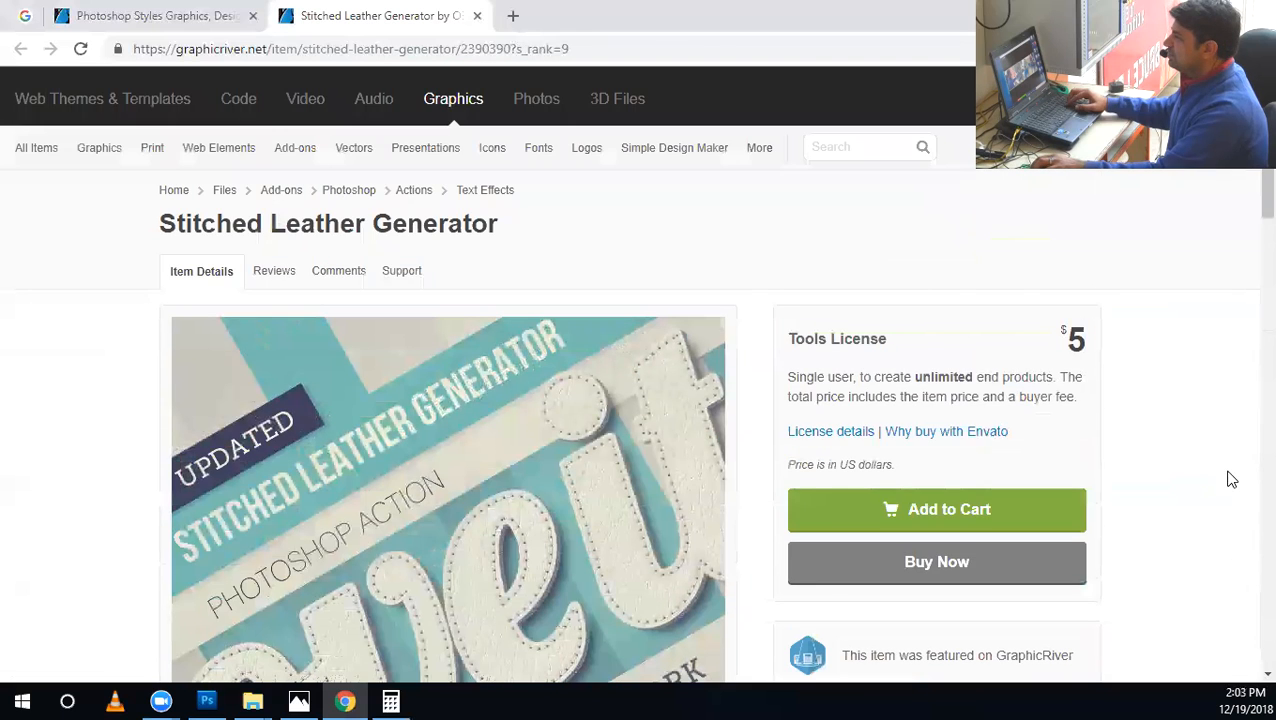
{"action": "scroll", "coordinate": [1231, 480], "scroll_direction": "down", "scroll_amount": 2}
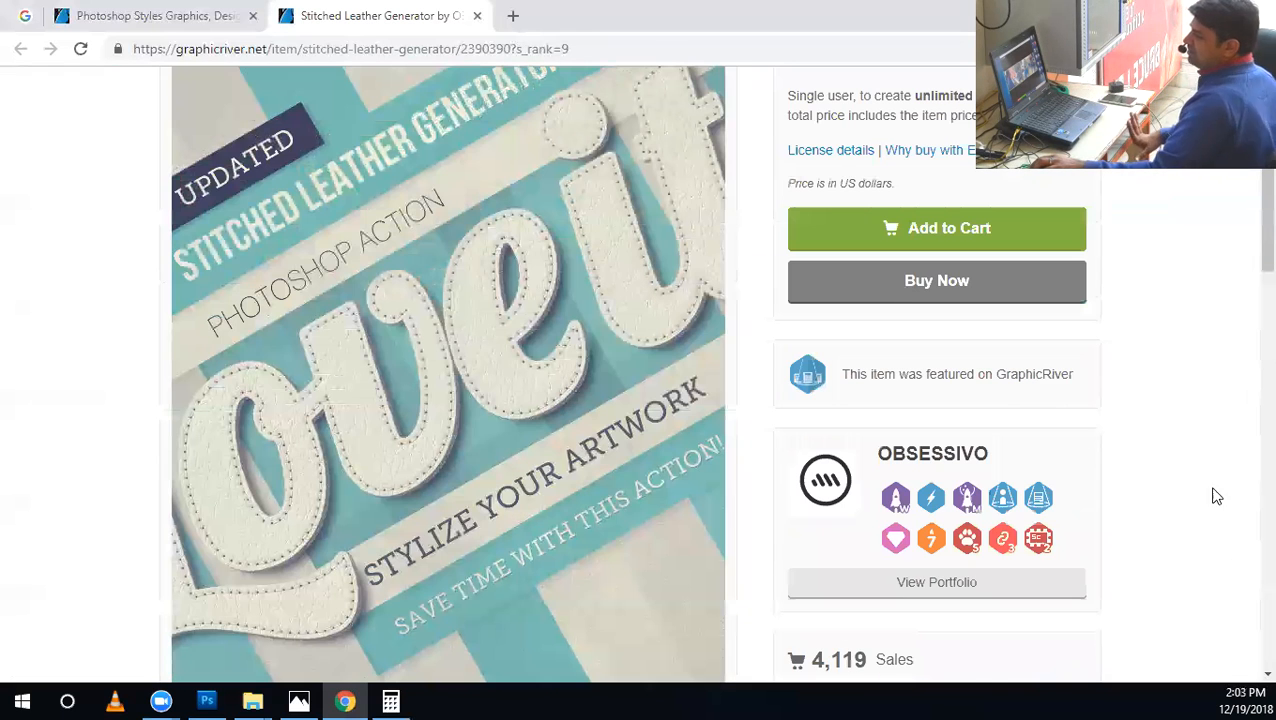
{"action": "scroll", "coordinate": [1100, 540], "scroll_direction": "down", "scroll_amount": 1}
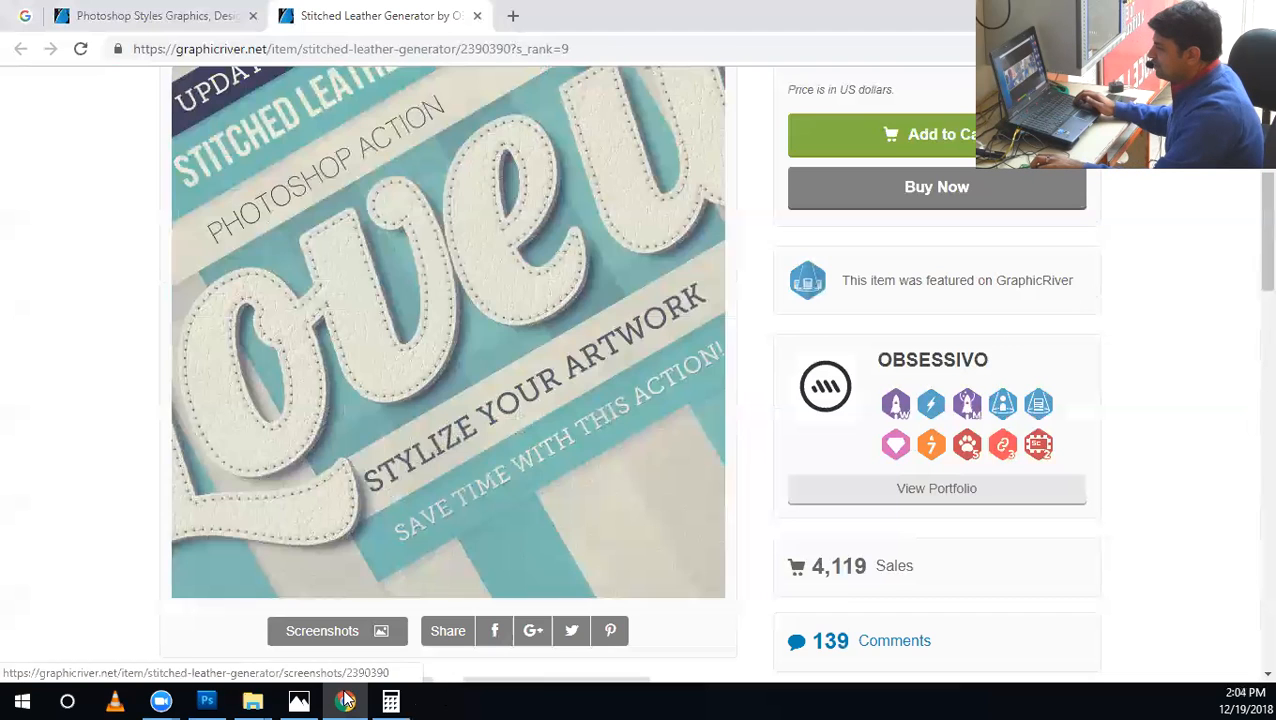
Switch to Photoshop and create a new blank white document.
{"action": "left_click", "coordinate": [207, 702]}
{"action": "left_click", "coordinate": [60, 17]}
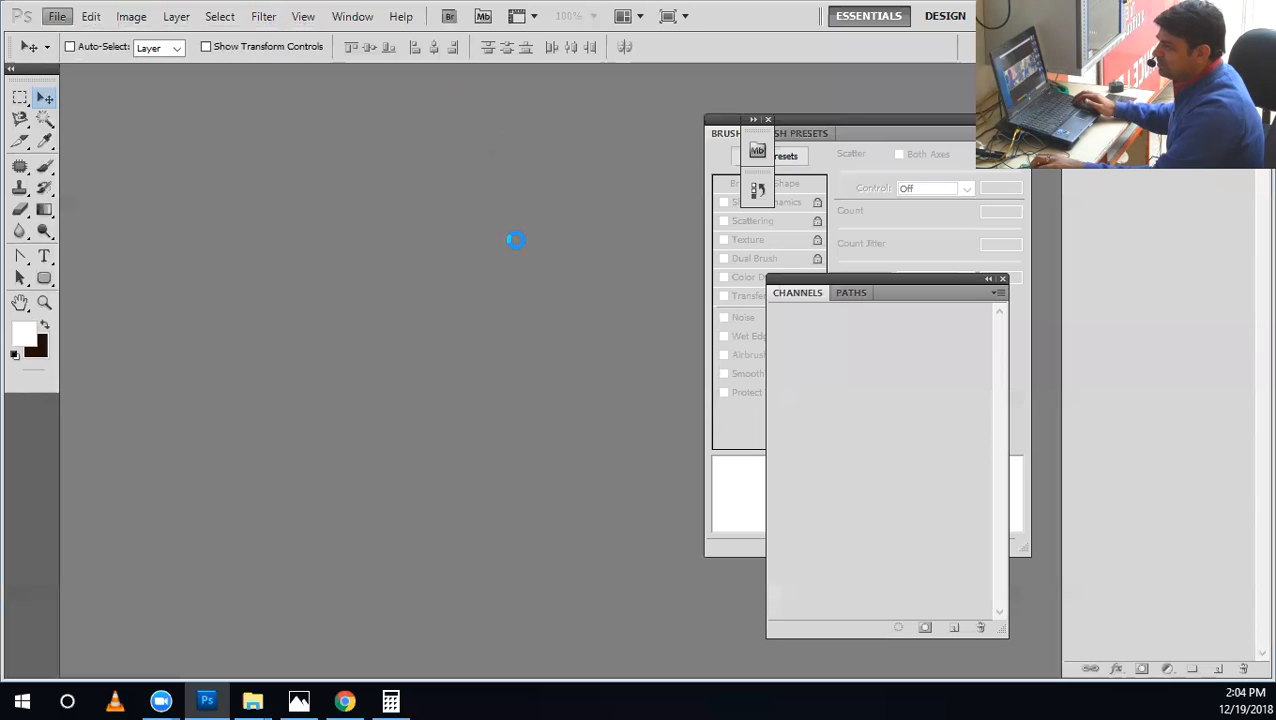
{"action": "left_click", "coordinate": [644, 194]}
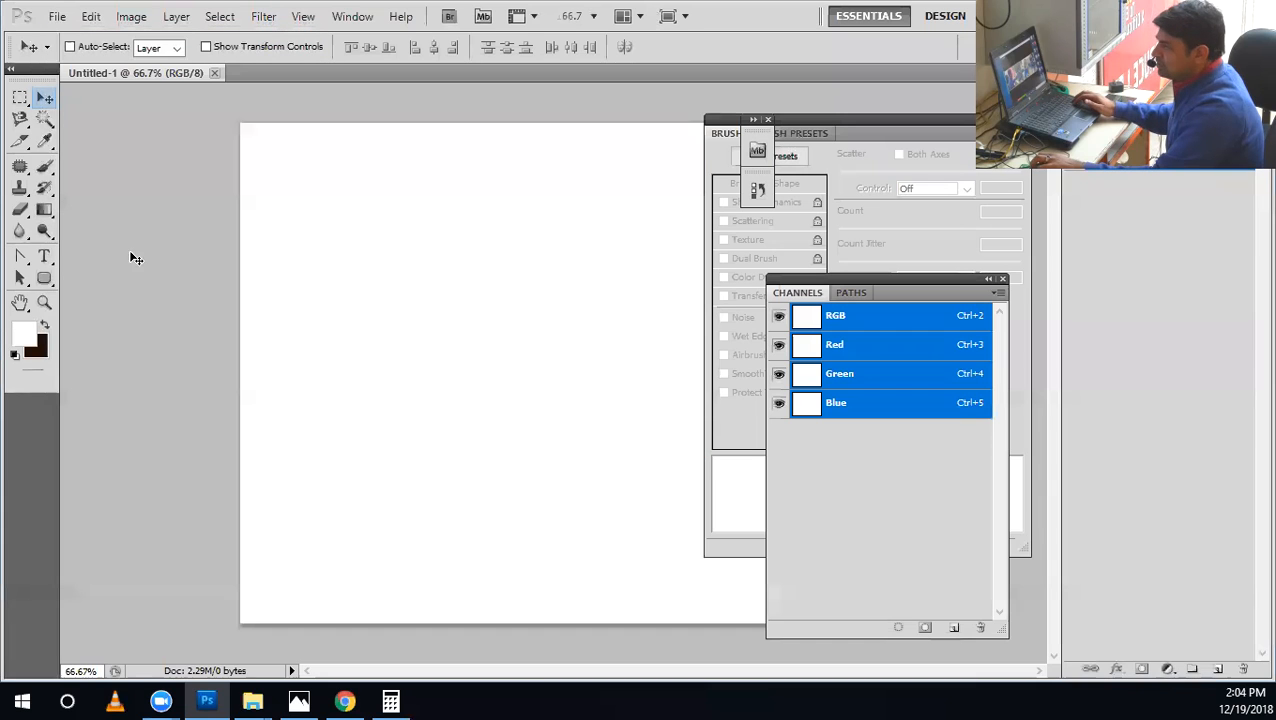
Add the letter "d" as 72 pt Candara text on the canvas and colour it black.
{"action": "left_click", "coordinate": [44, 257]}
{"action": "left_click", "coordinate": [372, 321]}
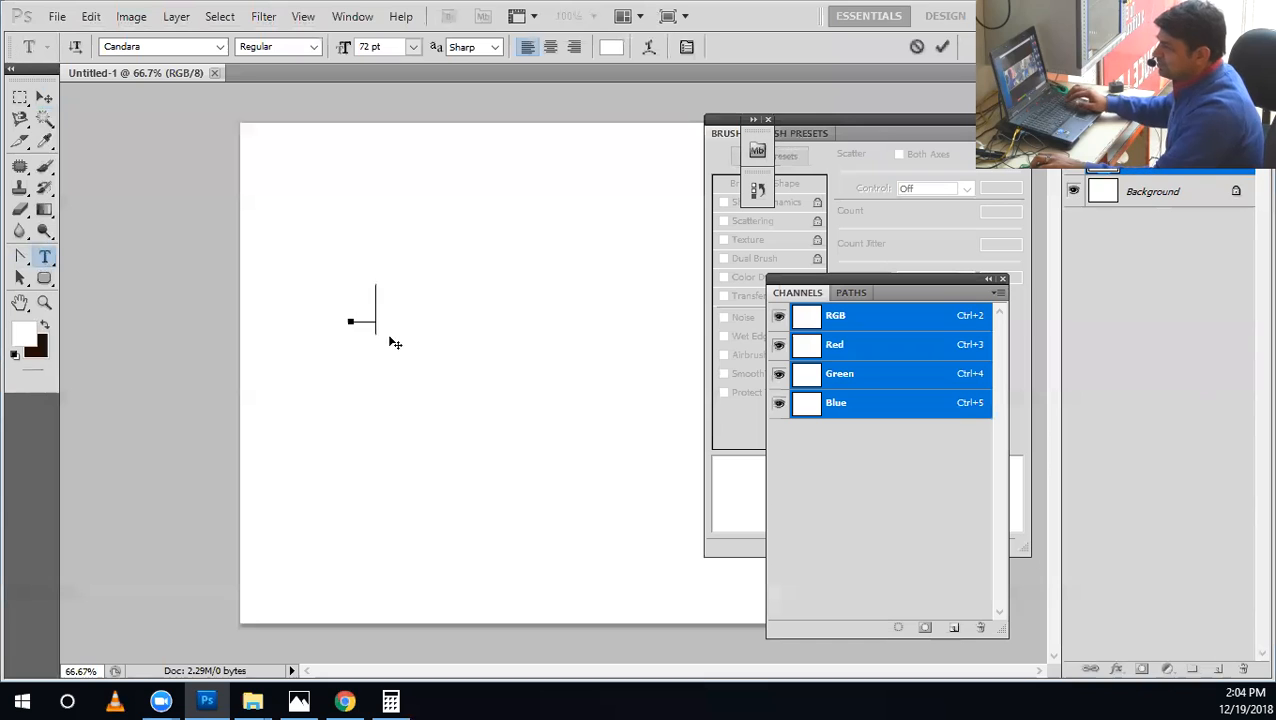
{"action": "key", "text": "ctrl+a"}
{"action": "left_click", "coordinate": [614, 50]}
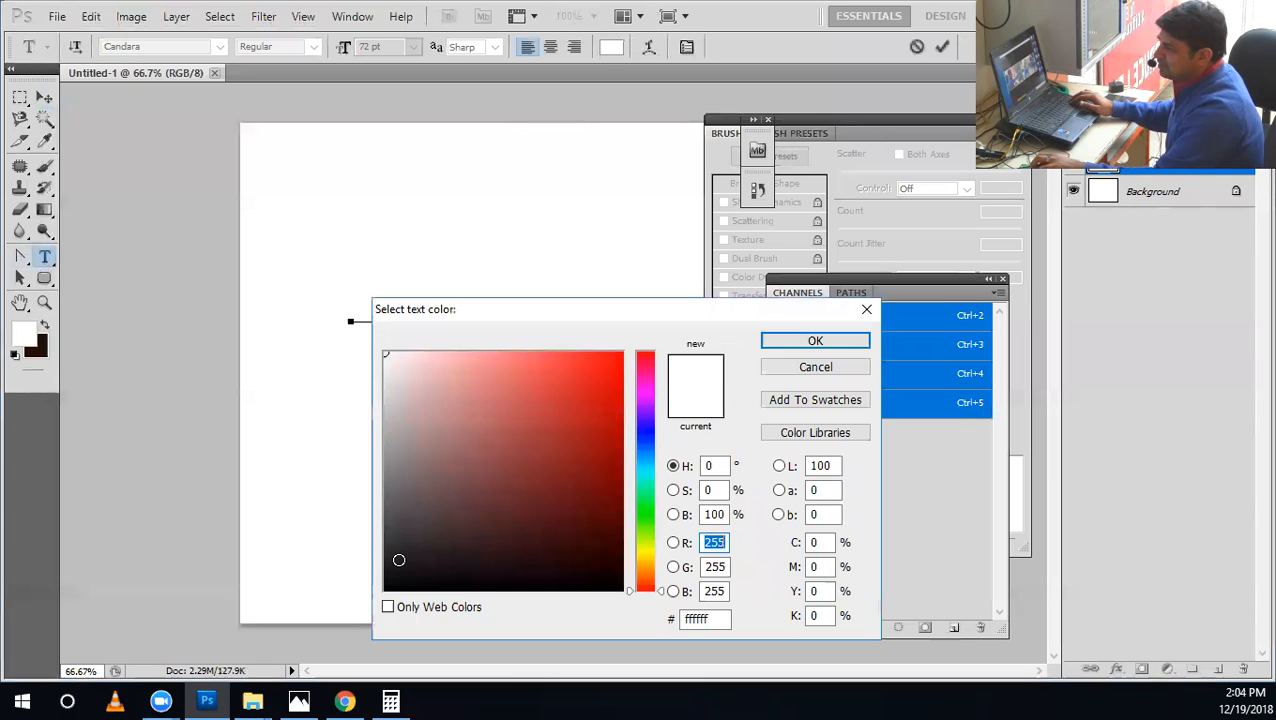
{"action": "left_click", "coordinate": [386, 589]}
{"action": "left_click", "coordinate": [815, 341]}
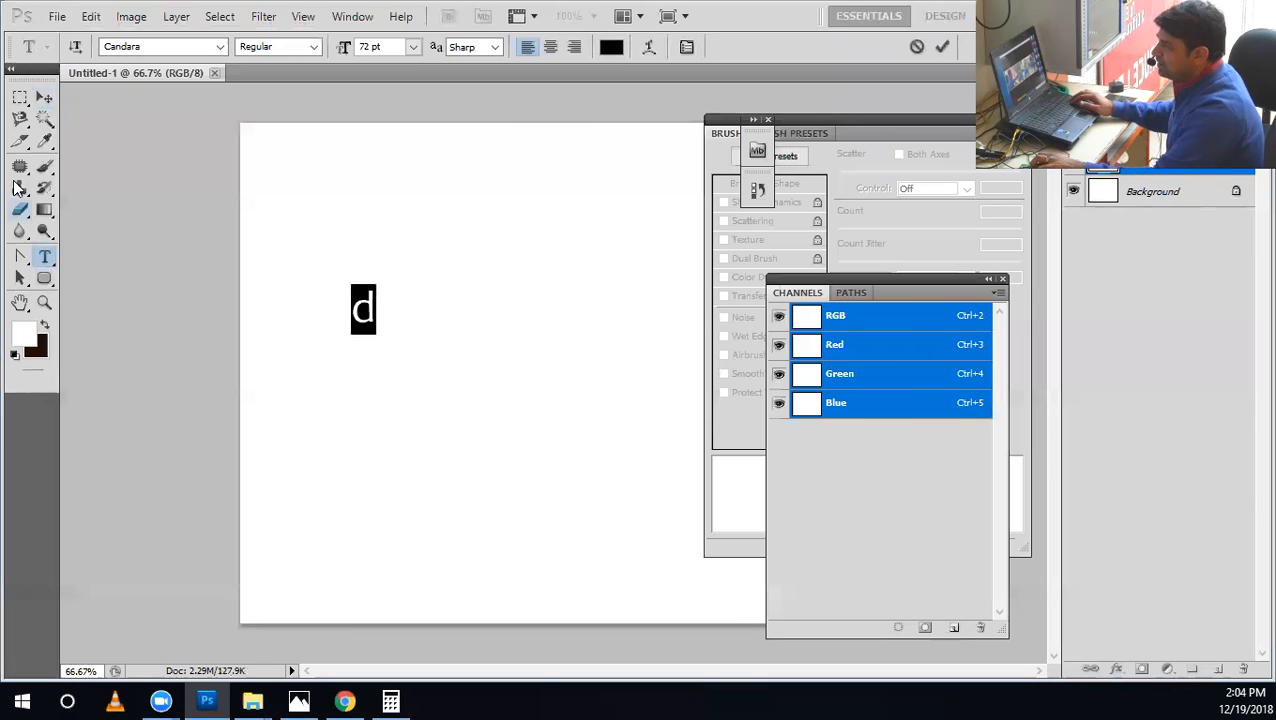
Scale the letter up proportionally from its centre to about 560% of its size.
{"action": "left_click", "coordinate": [44, 97]}
{"action": "key", "text": "ctrl+t"}
{"action": "left_click_drag", "start_coordinate": [393, 359], "coordinate": [444, 447]}
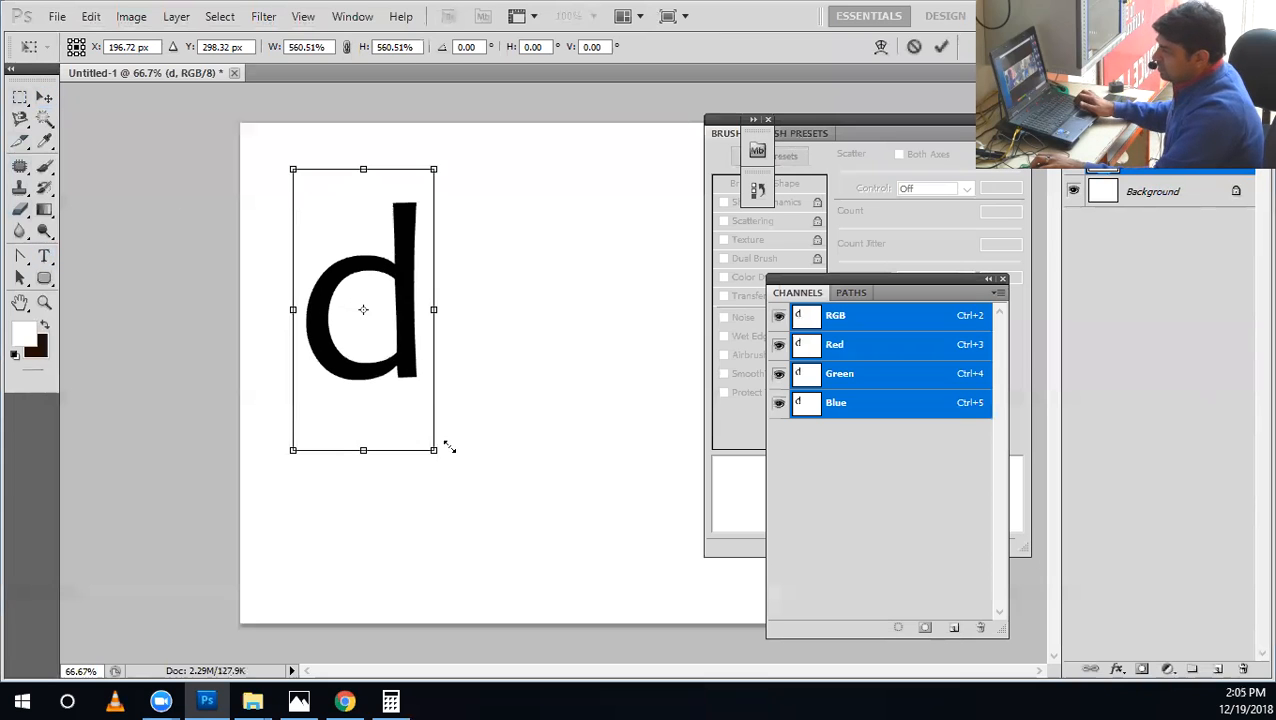
{"action": "key", "text": "Return"}
Replace the enlarged lowercase letter with a capital "D" in the text layer.
{"action": "key", "text": "z"}
{"action": "left_click", "coordinate": [405, 326]}
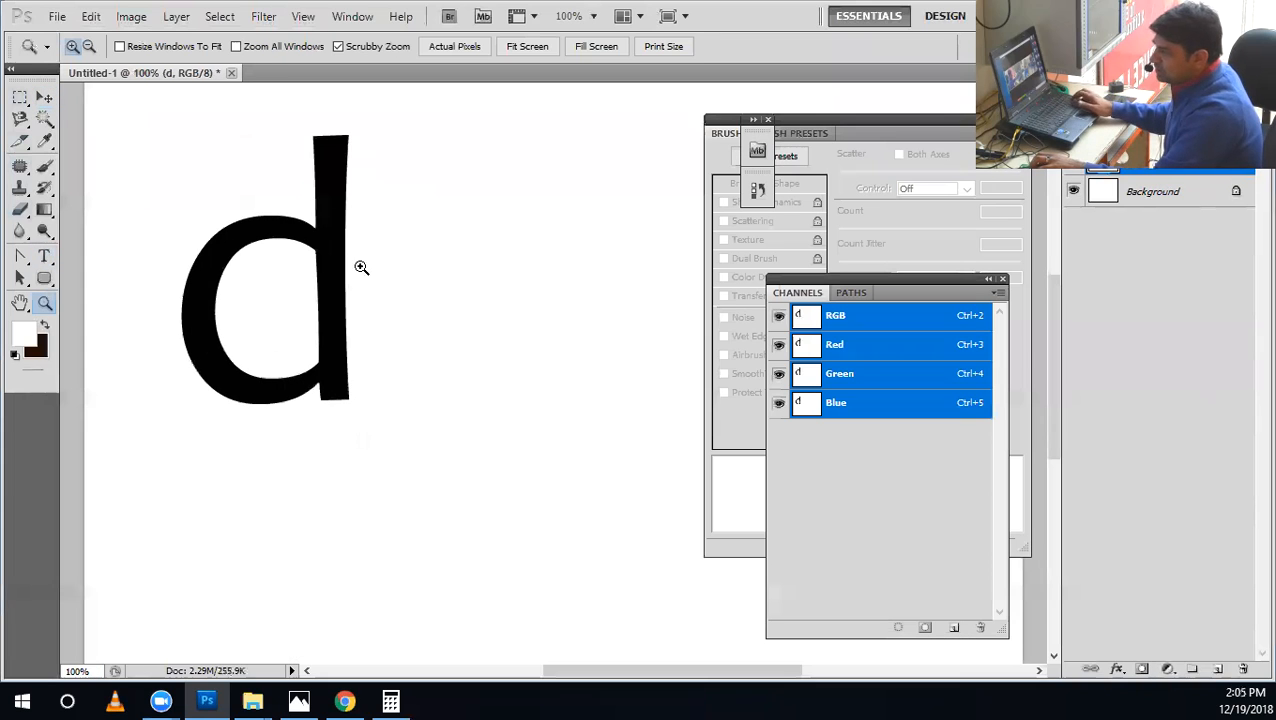
{"action": "left_click", "coordinate": [318, 240]}
{"action": "key", "text": "v"}
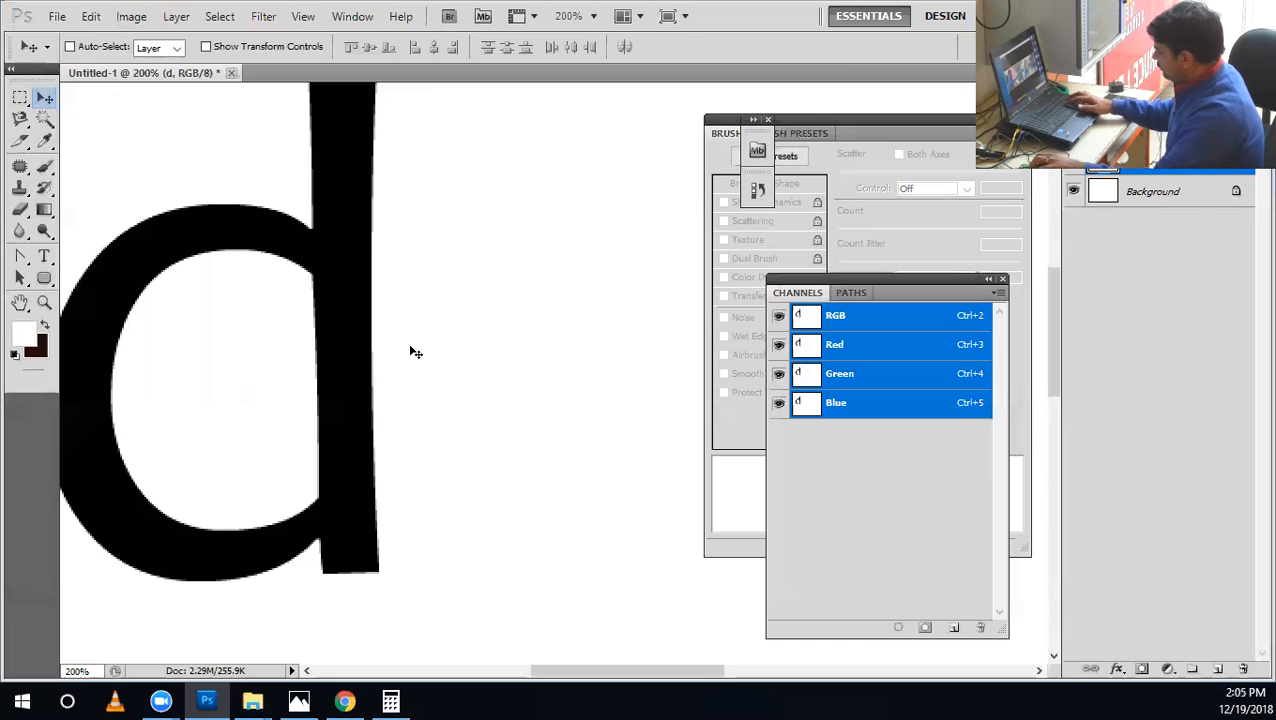
{"action": "key", "text": "t"}
{"action": "double_click", "coordinate": [380, 366]}
{"action": "type", "text": "D"}
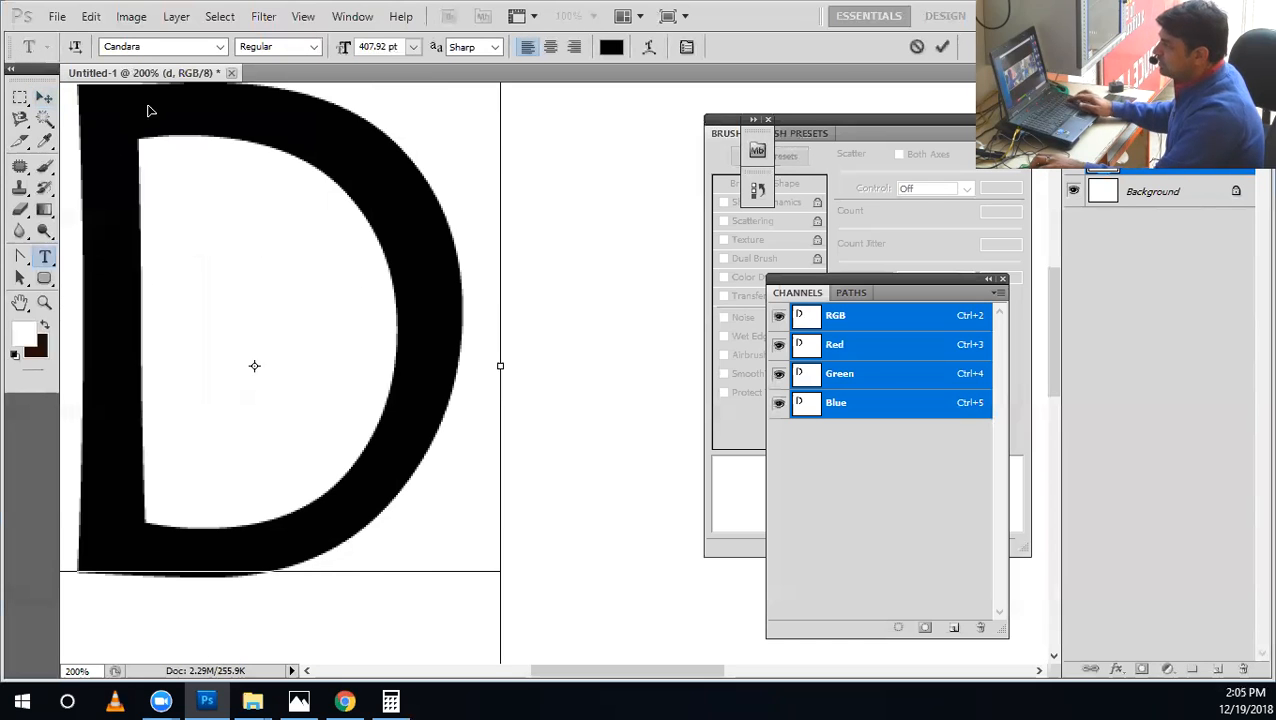
Change the font of the capital D to Cooper Std and bring the whole letter into view at 100%.
{"action": "key", "text": "ctrl+a"}
{"action": "left_click", "coordinate": [222, 47]}
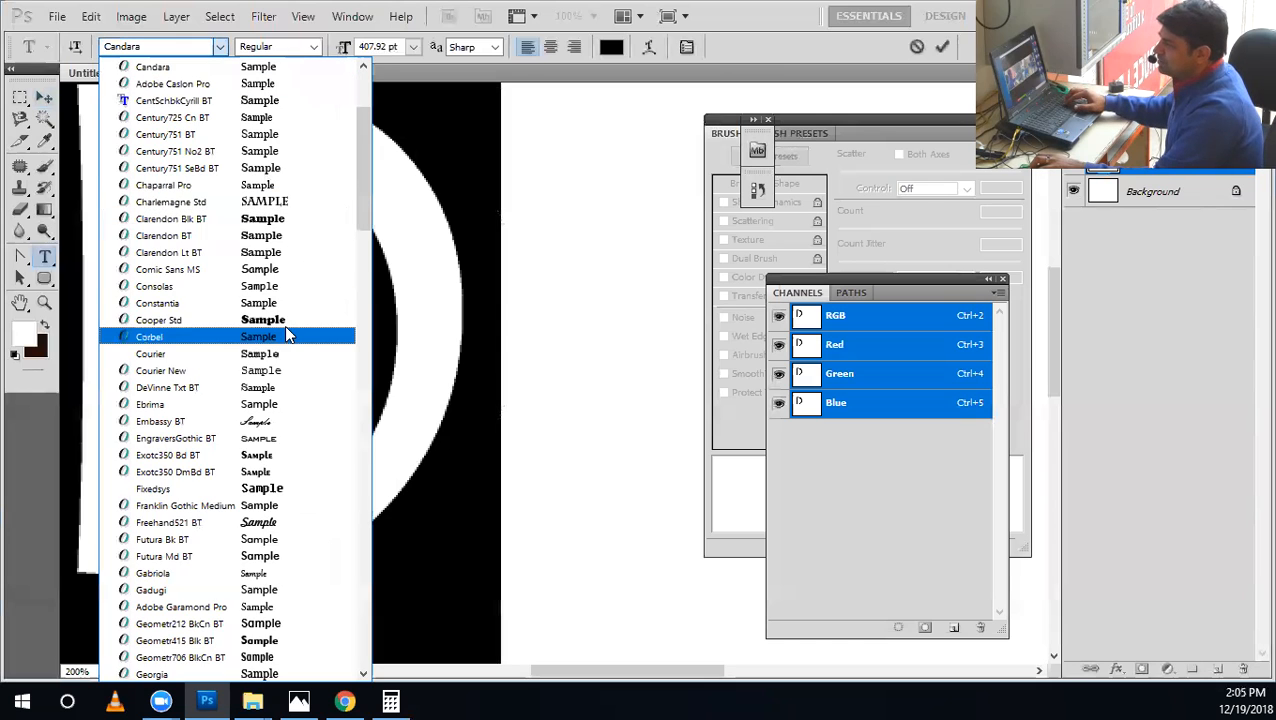
{"action": "left_click", "coordinate": [284, 330]}
{"action": "left_click", "coordinate": [44, 97]}
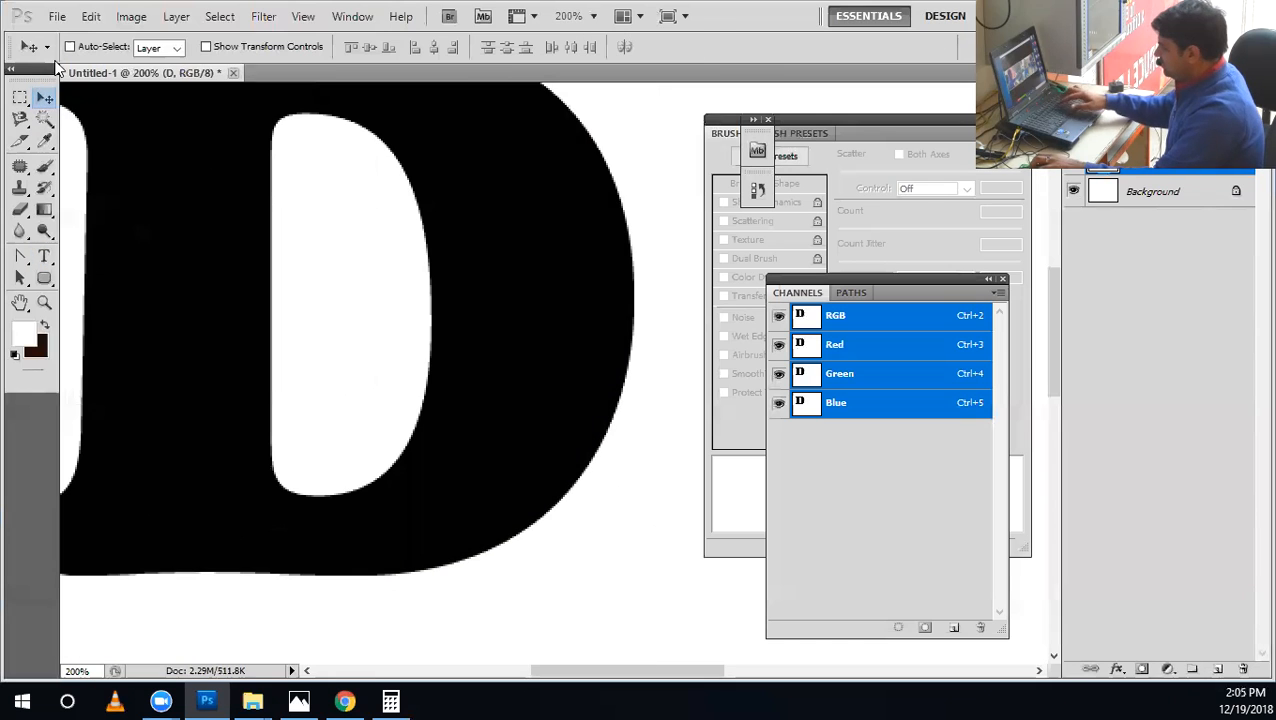
{"action": "key", "text": "ctrl+minus"}
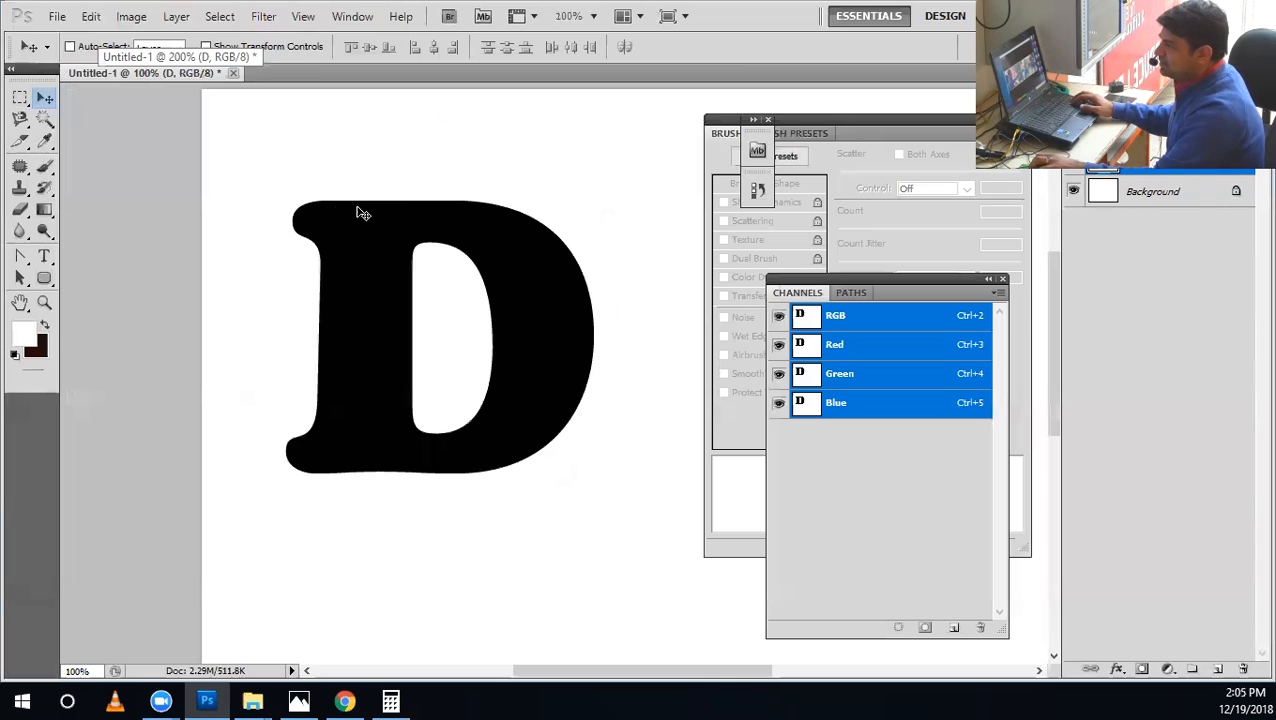
Load the D's outline as a selection and contract it by 4 pixels.
{"action": "left_click", "coordinate": [1140, 162], "text": "ctrl"}
{"action": "left_click", "coordinate": [1103, 162], "text": "ctrl"}
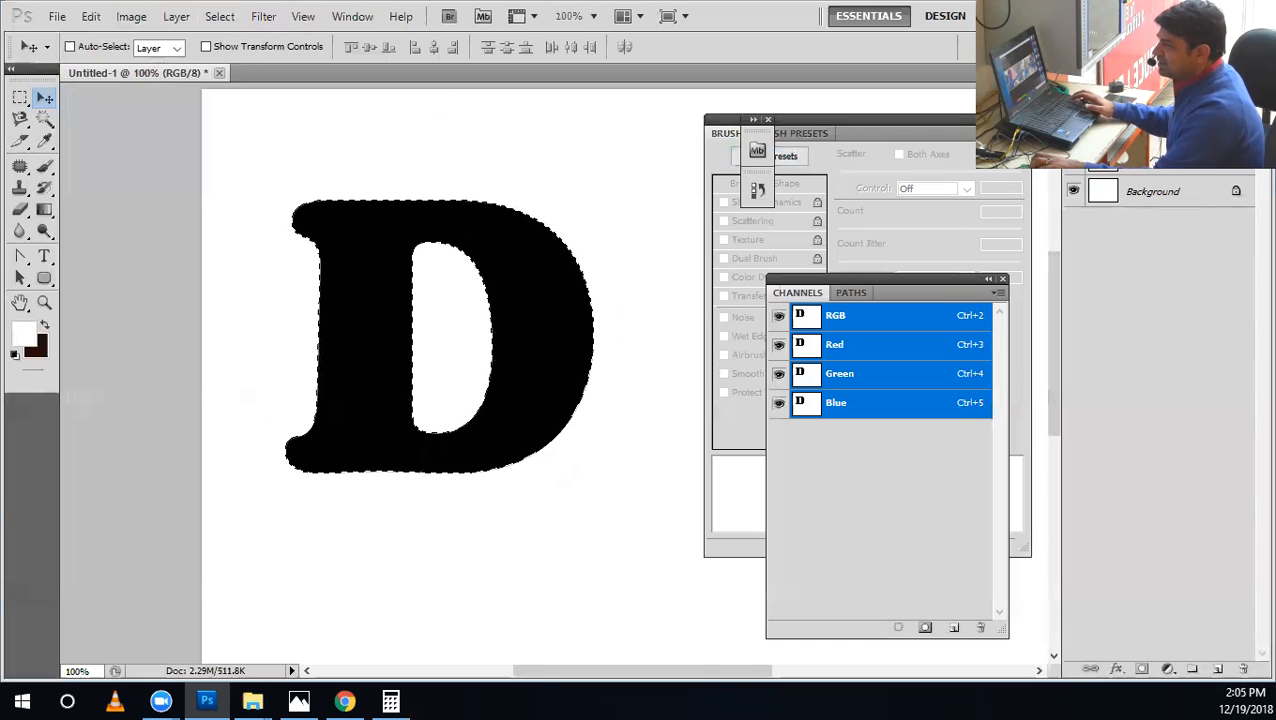
{"action": "left_click", "coordinate": [220, 16]}
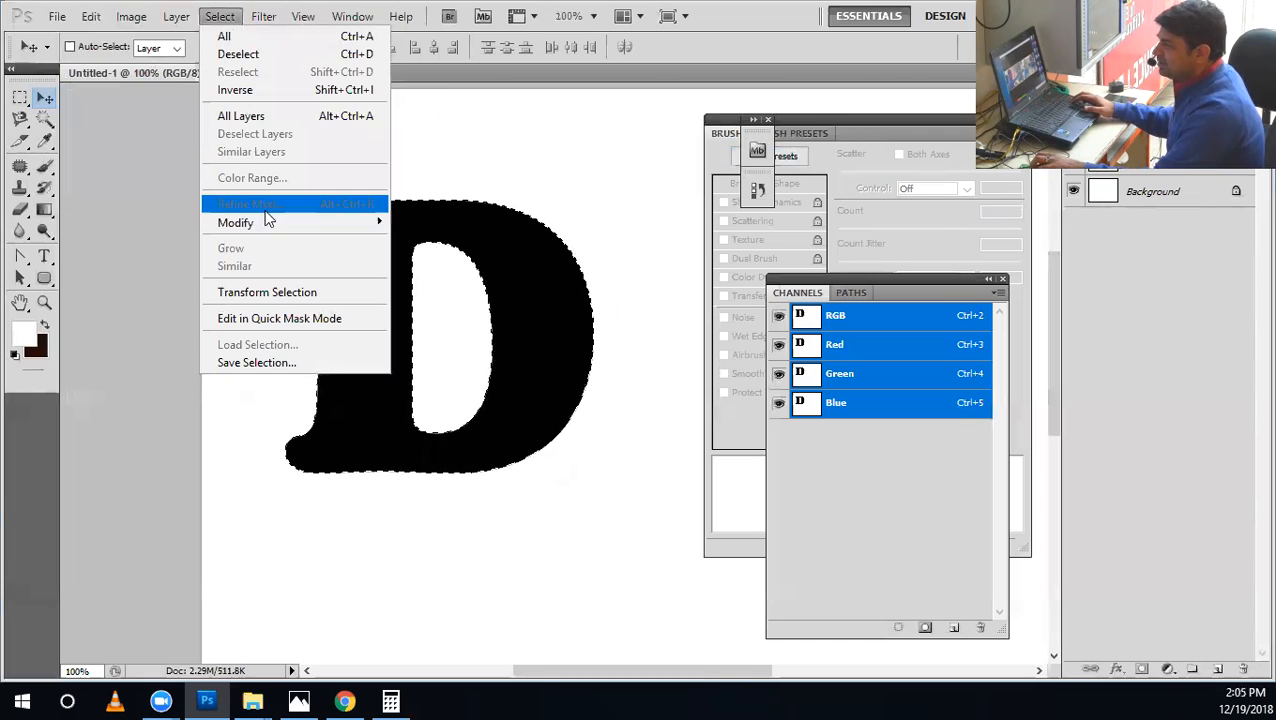
{"action": "mouse_move", "coordinate": [272, 225]}
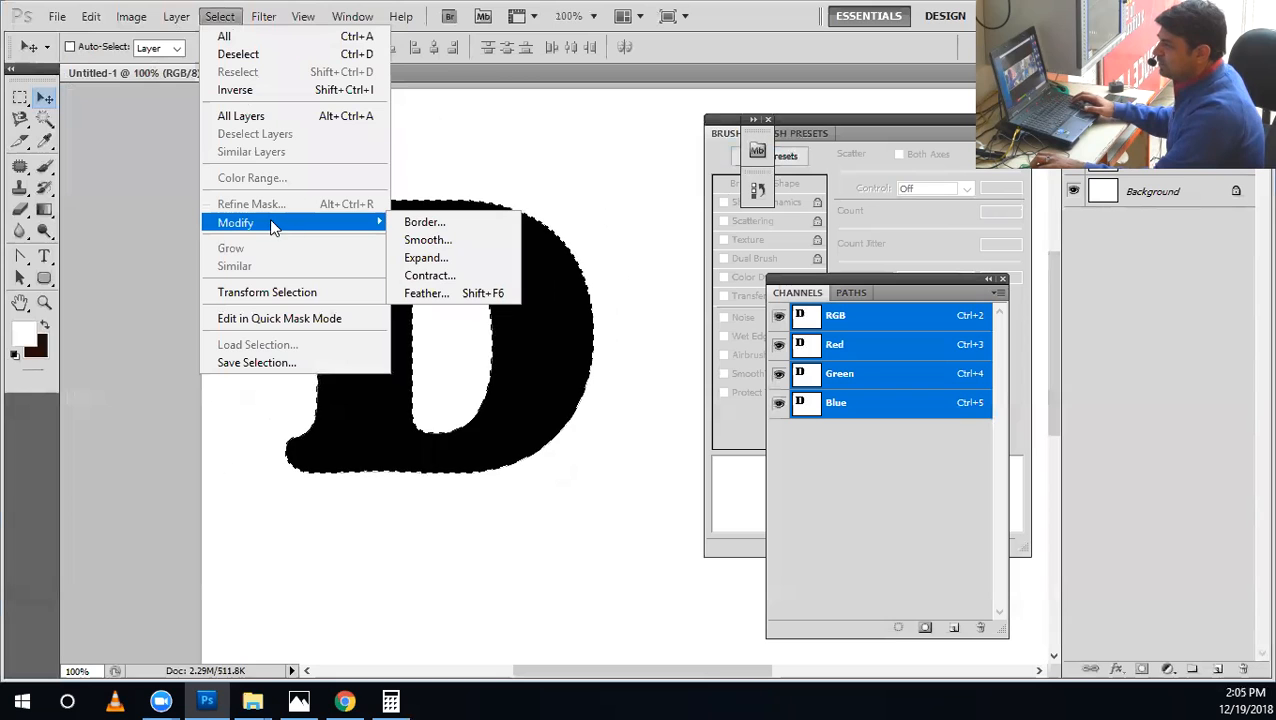
{"action": "left_click", "coordinate": [449, 284]}
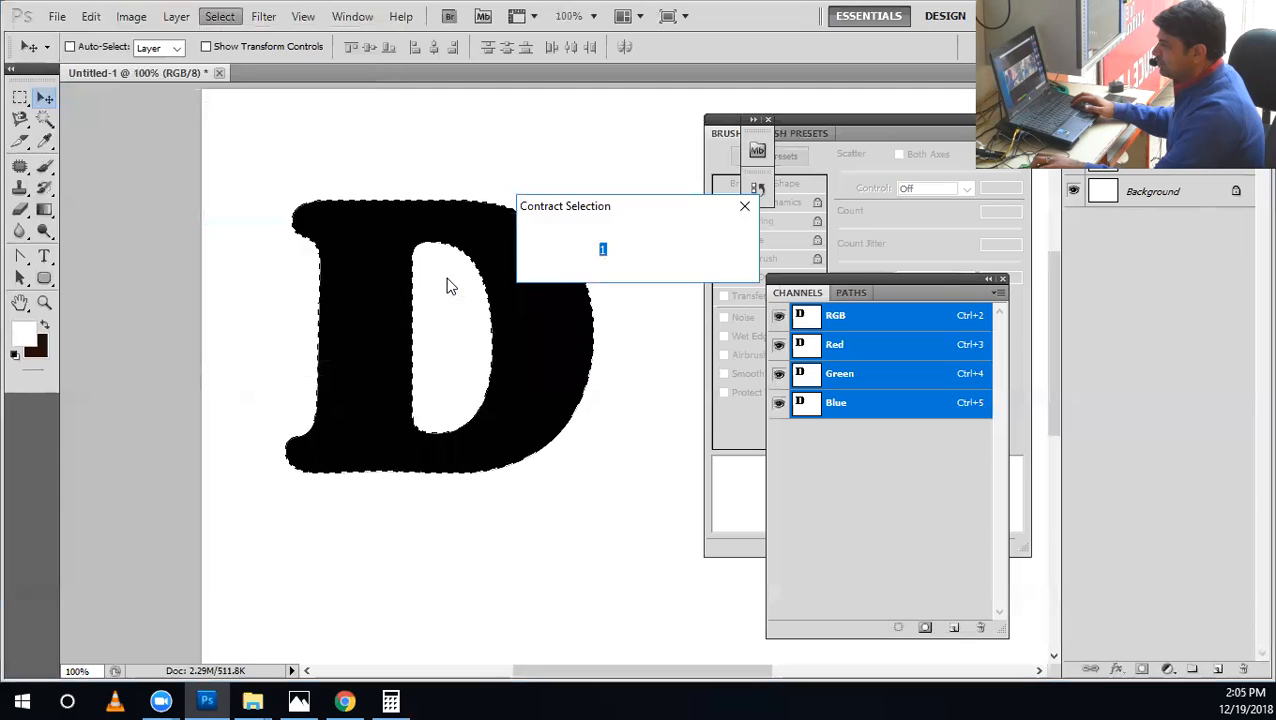
{"action": "type", "text": "4"}
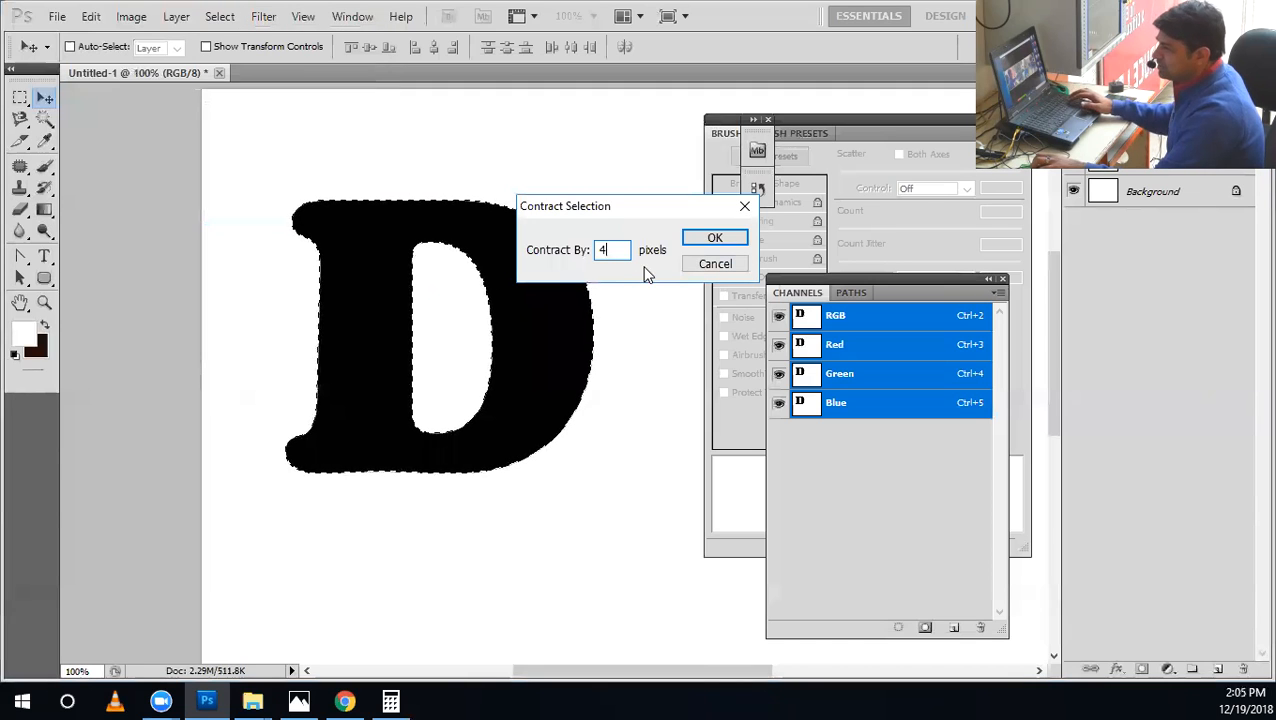
{"action": "left_click", "coordinate": [714, 240]}
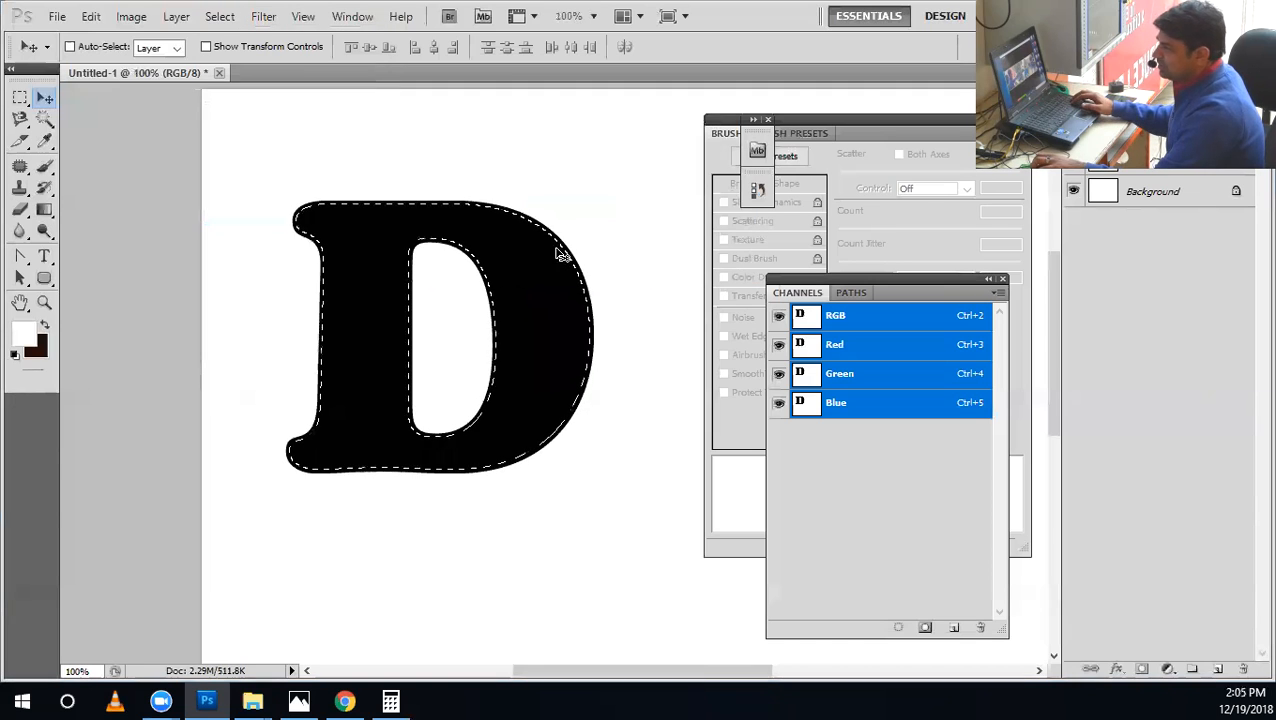
Convert the contracted selection into a work path with a tolerance of 0.8 pixels.
{"action": "key", "text": "m"}
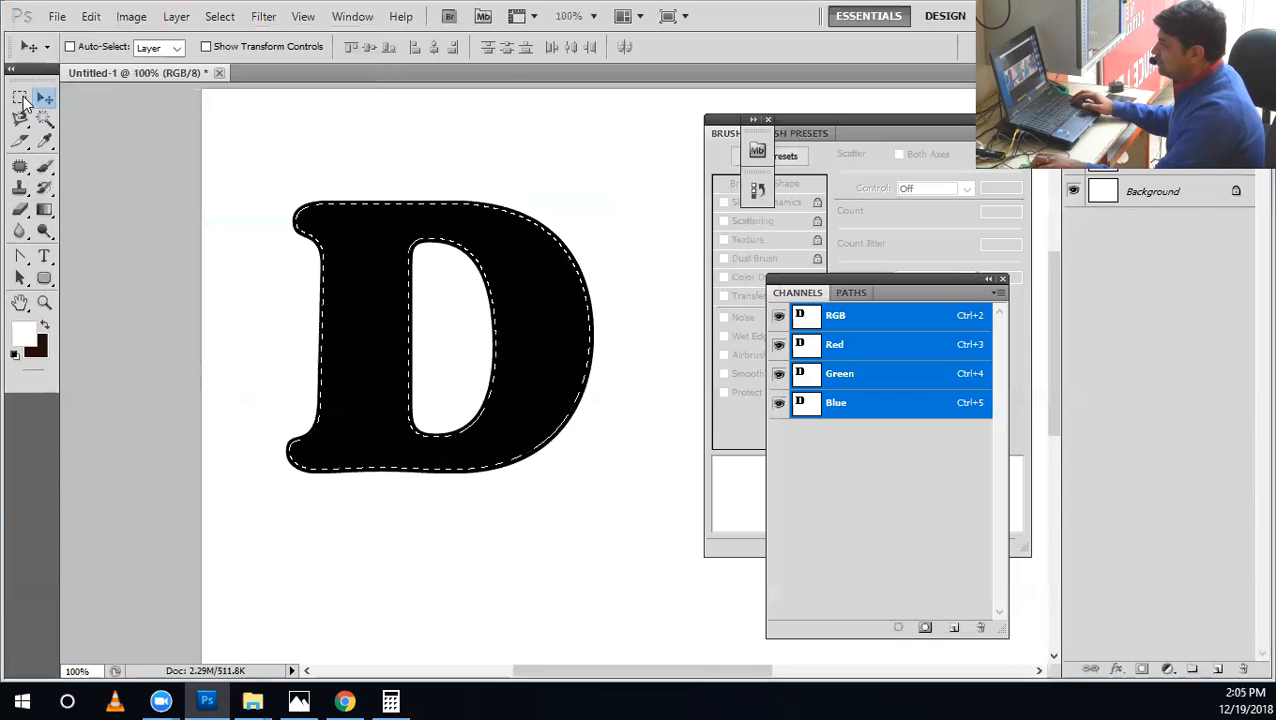
{"action": "right_click", "coordinate": [499, 213]}
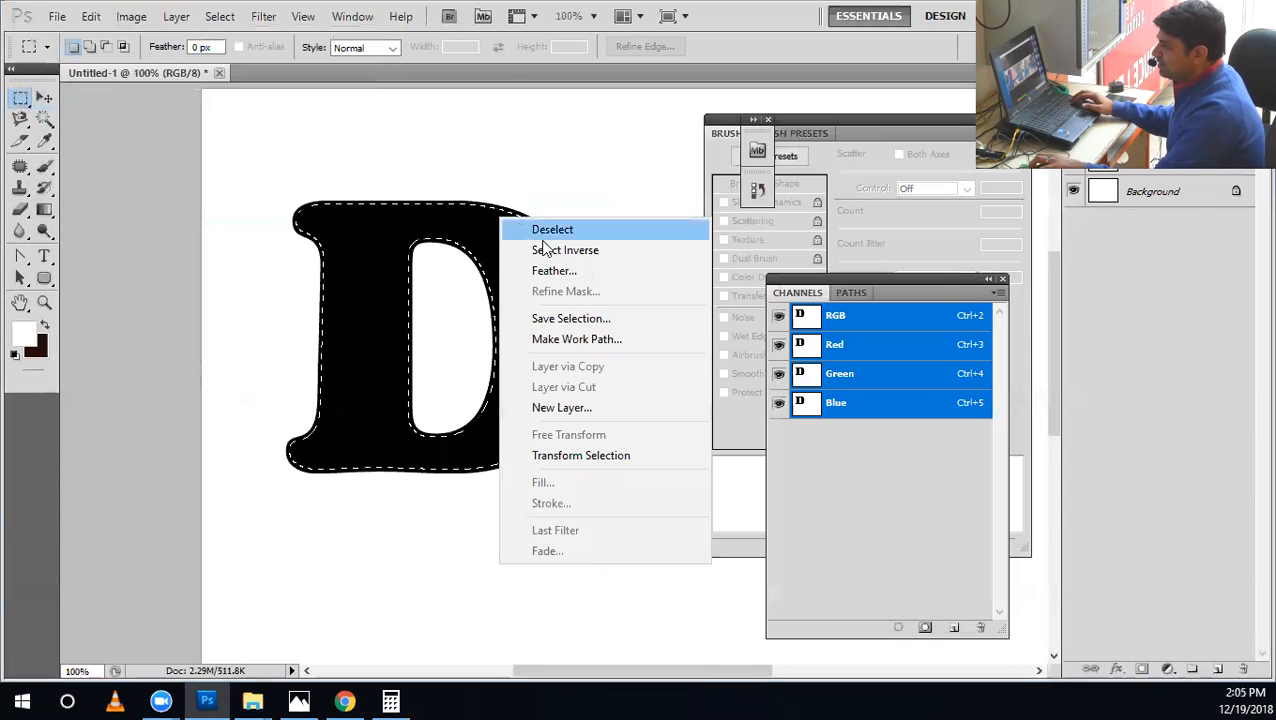
{"action": "left_click", "coordinate": [600, 342]}
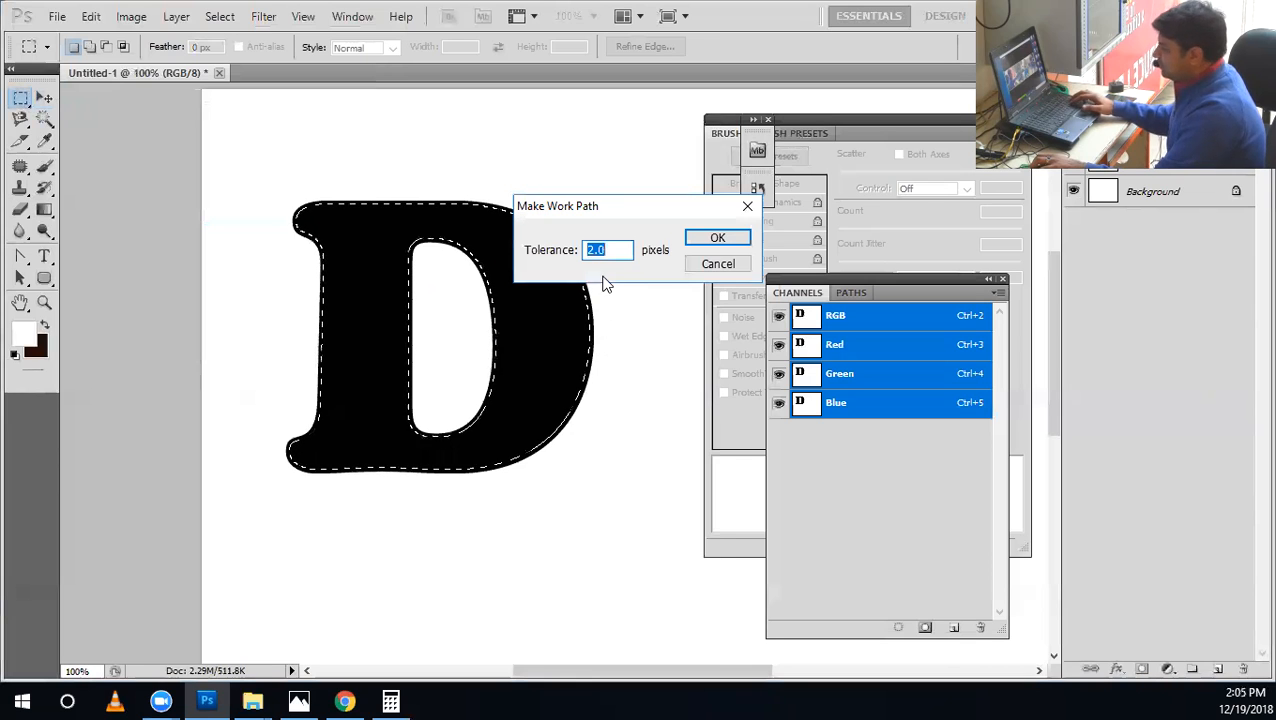
{"action": "type", "text": ".8"}
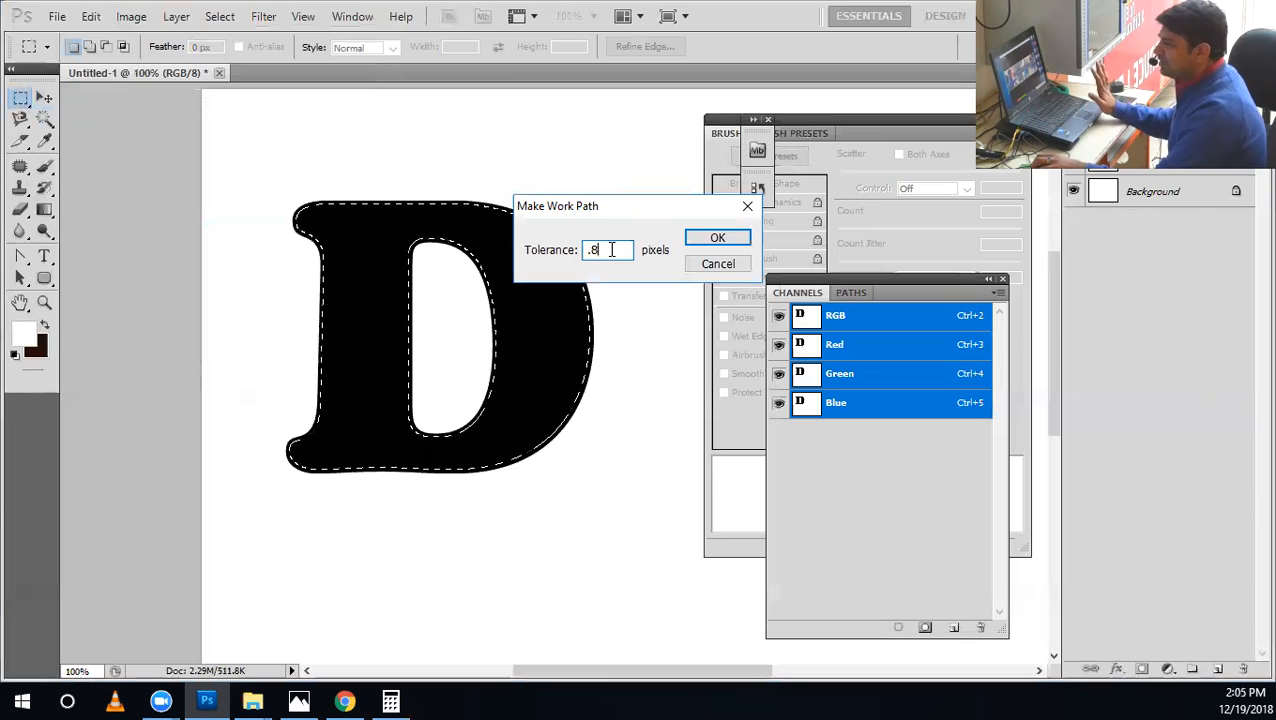
{"action": "left_click", "coordinate": [717, 238]}
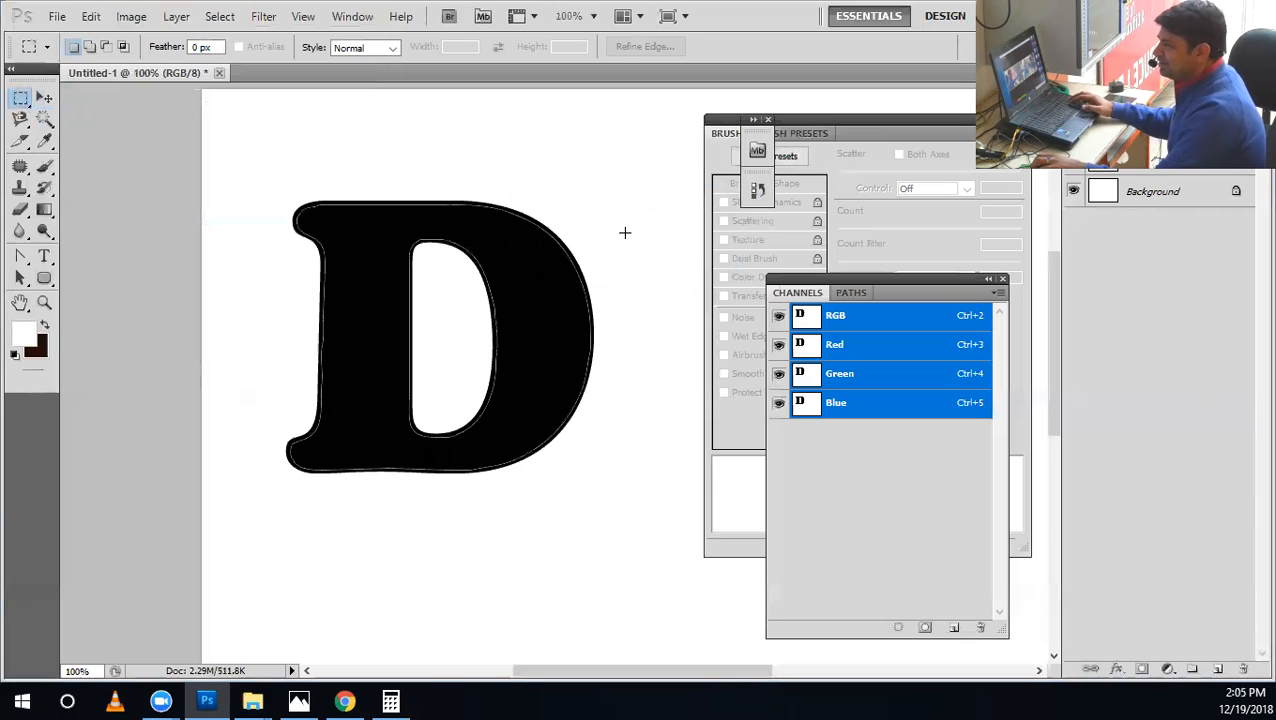
Select all anchor points of the D's work path and add a new empty layer above the D text layer.
{"action": "key", "text": "z"}
{"action": "left_click_drag", "start_coordinate": [508, 209], "coordinate": [382, 273]}
{"action": "left_click_drag", "start_coordinate": [298, 248], "coordinate": [273, 262]}
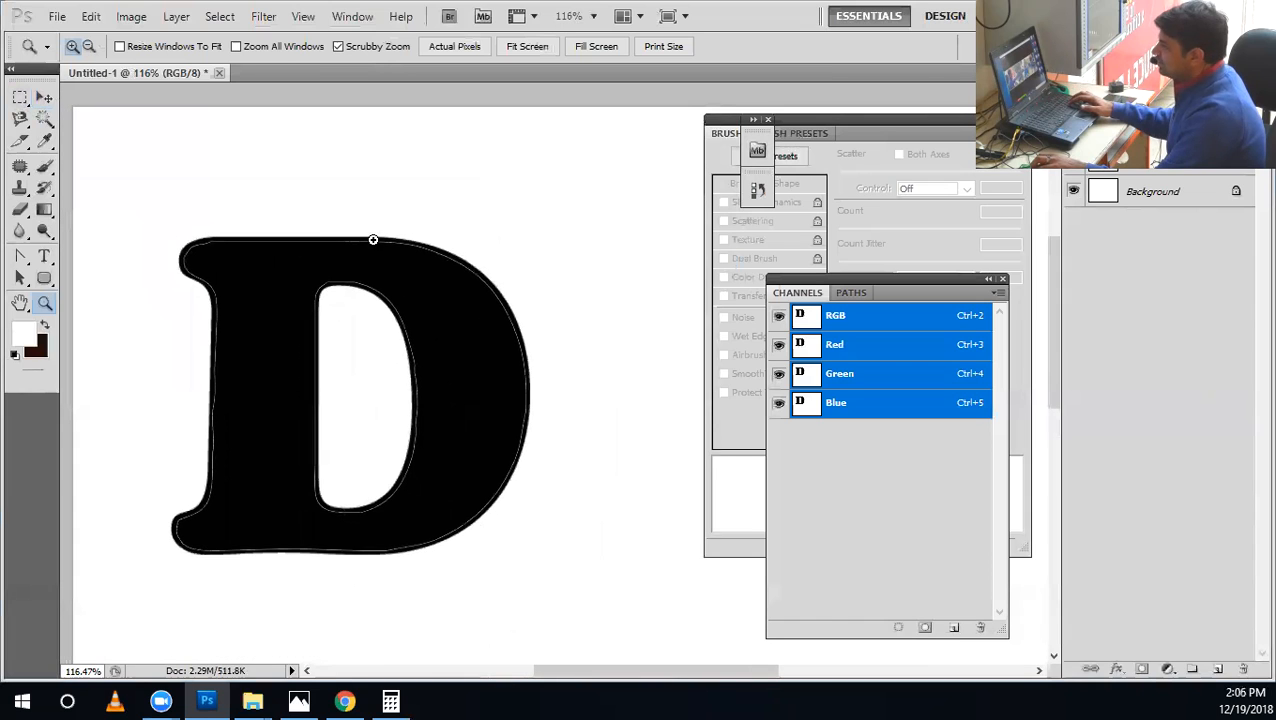
{"action": "left_click", "coordinate": [20, 256]}
{"action": "mouse_move", "coordinate": [130, 210]}
{"action": "left_mouse_down"}
{"action": "mouse_move", "coordinate": [400, 405]}
{"action": "mouse_move", "coordinate": [596, 631]}
{"action": "left_mouse_up"}
{"action": "right_click", "coordinate": [327, 342]}
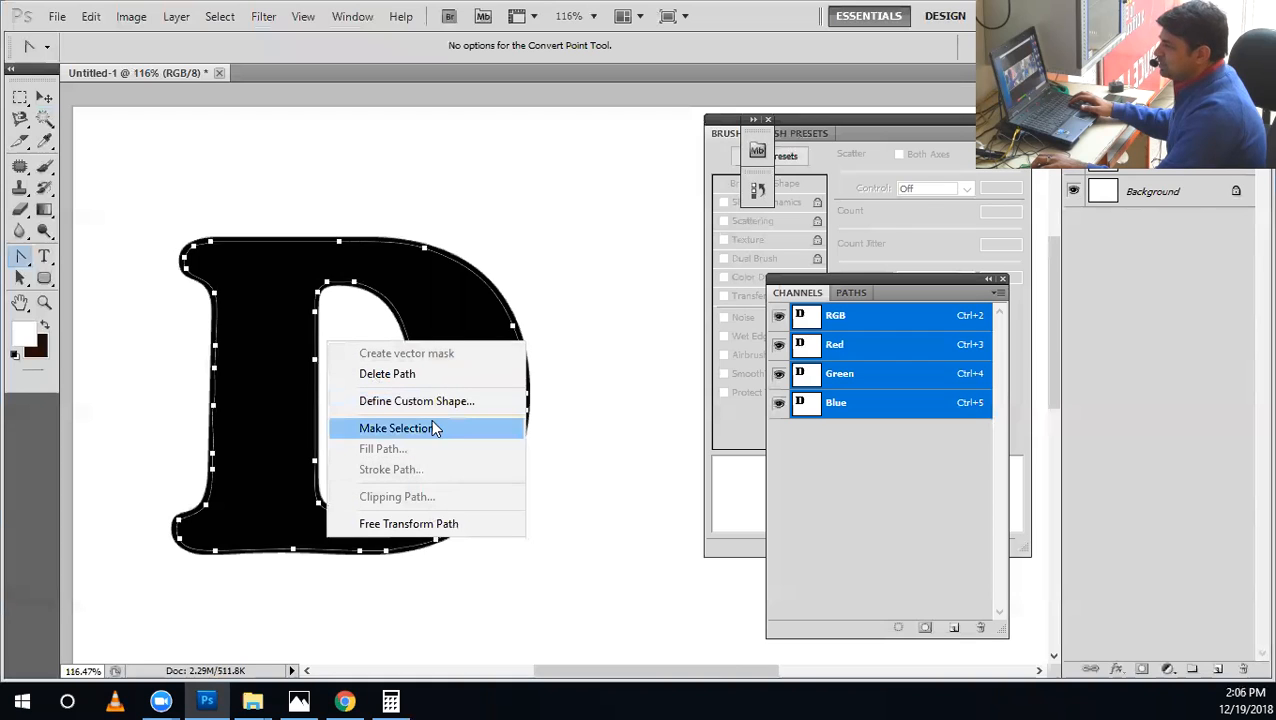
{"action": "left_click", "coordinate": [1218, 676]}
{"action": "left_click", "coordinate": [1168, 160]}
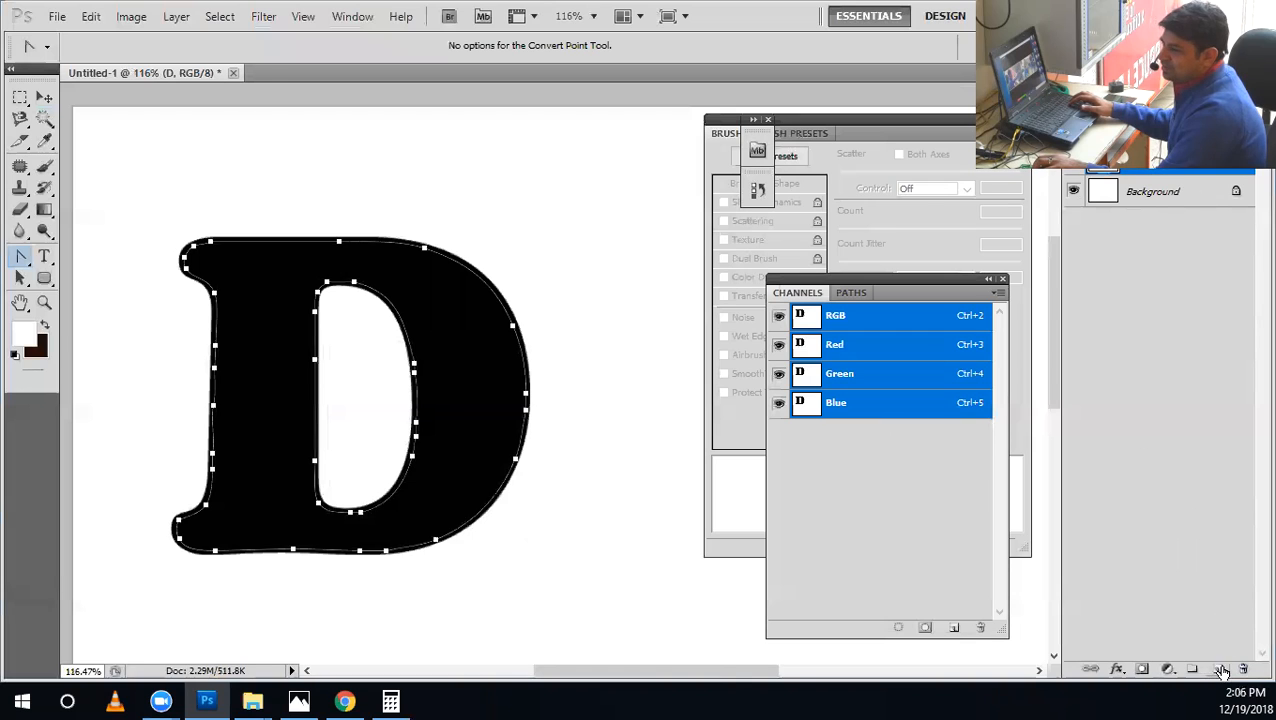
{"action": "left_click", "coordinate": [1220, 670]}
{"action": "right_click", "coordinate": [512, 408]}
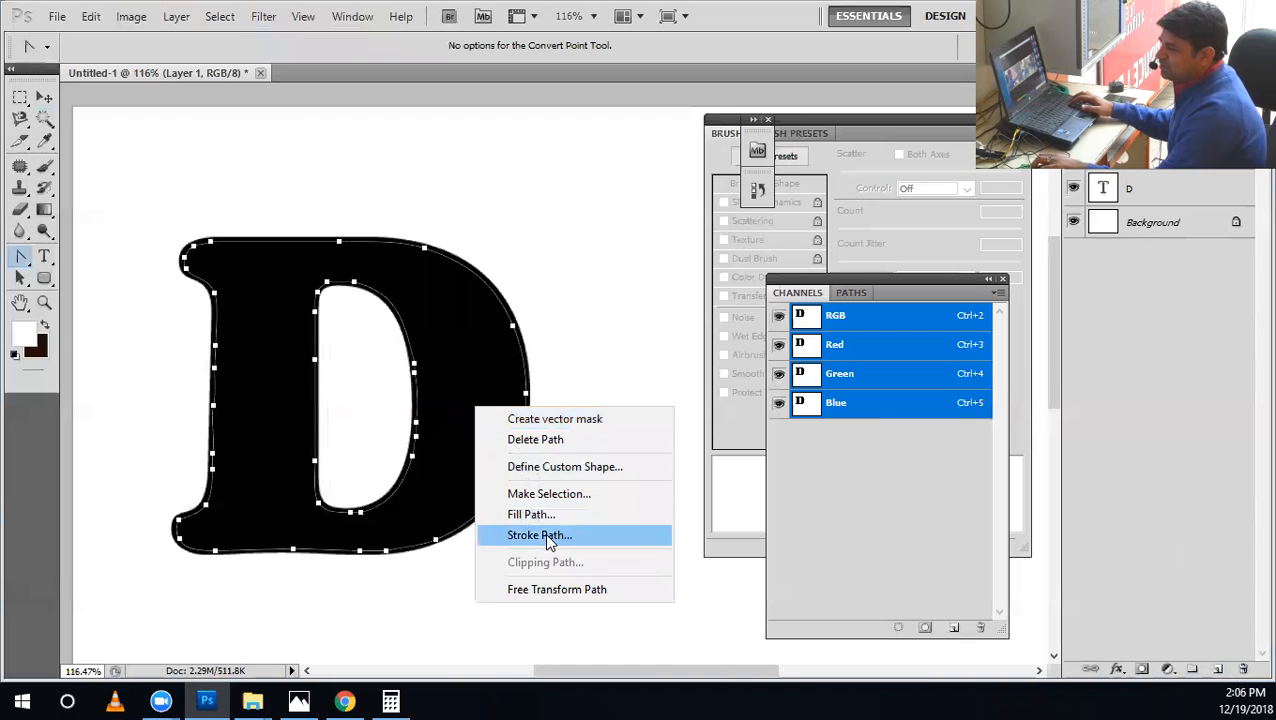
{"action": "left_click", "coordinate": [544, 532]}
{"action": "left_click", "coordinate": [540, 241]}
{"action": "left_click", "coordinate": [570, 242]}
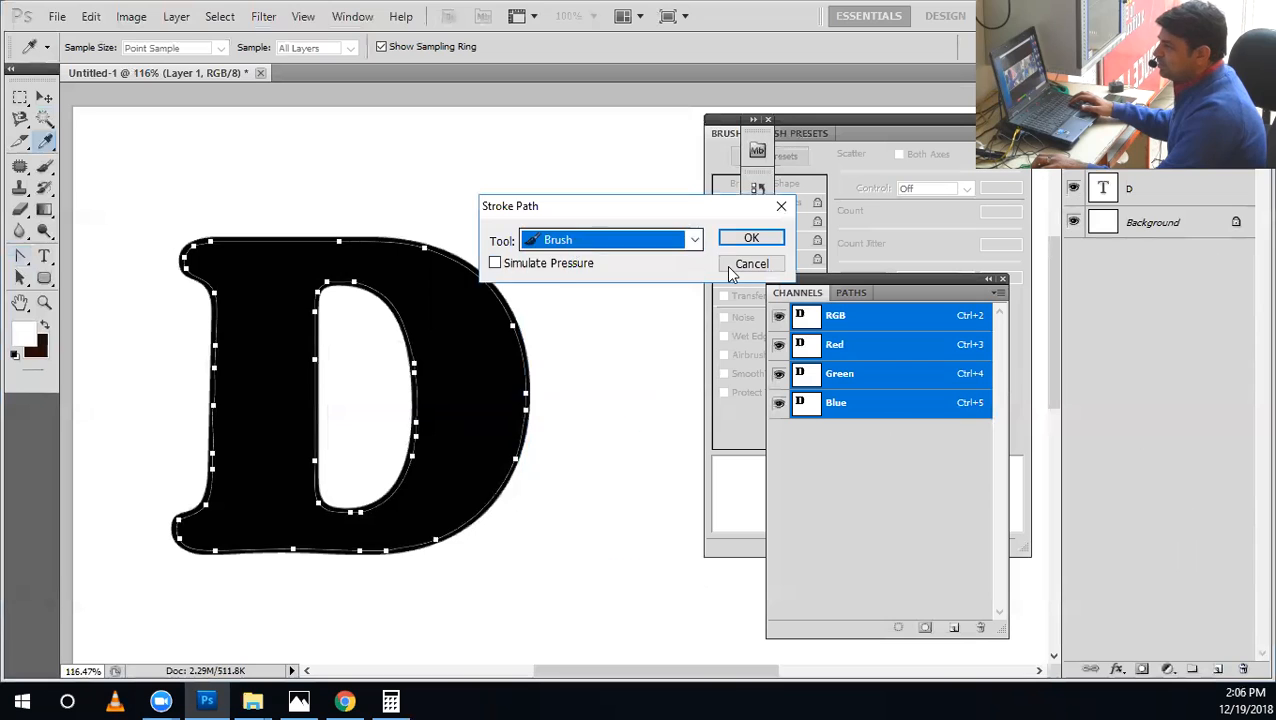
{"action": "left_click", "coordinate": [728, 264]}
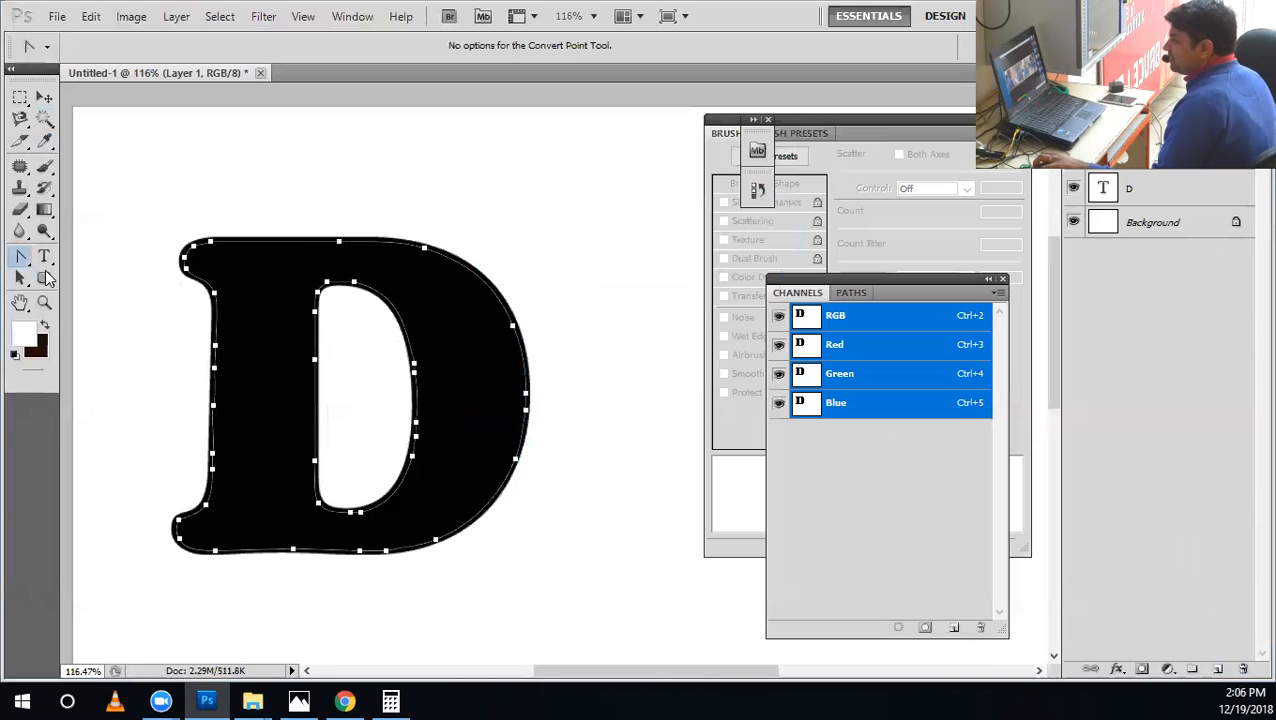
Activate the Brush tool and set the angle jitter control to Direction in its Shape Dynamics.
{"action": "left_click", "coordinate": [44, 168]}
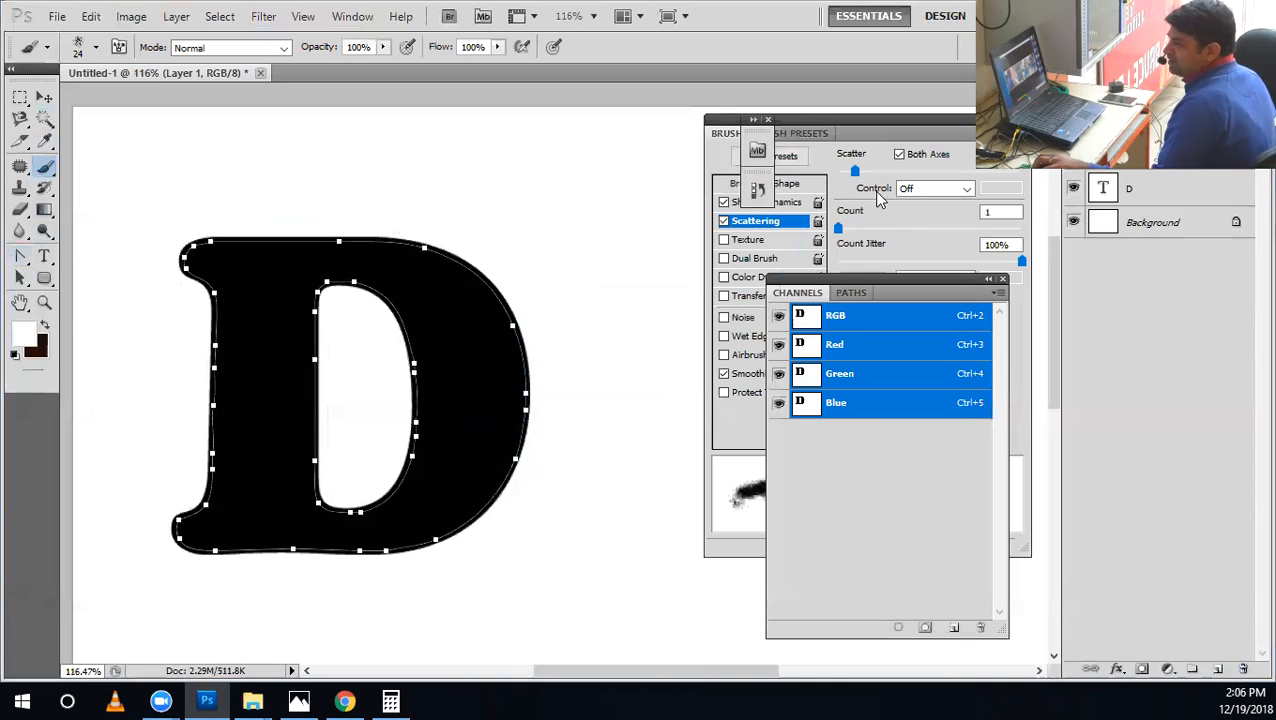
{"action": "left_click", "coordinate": [873, 218]}
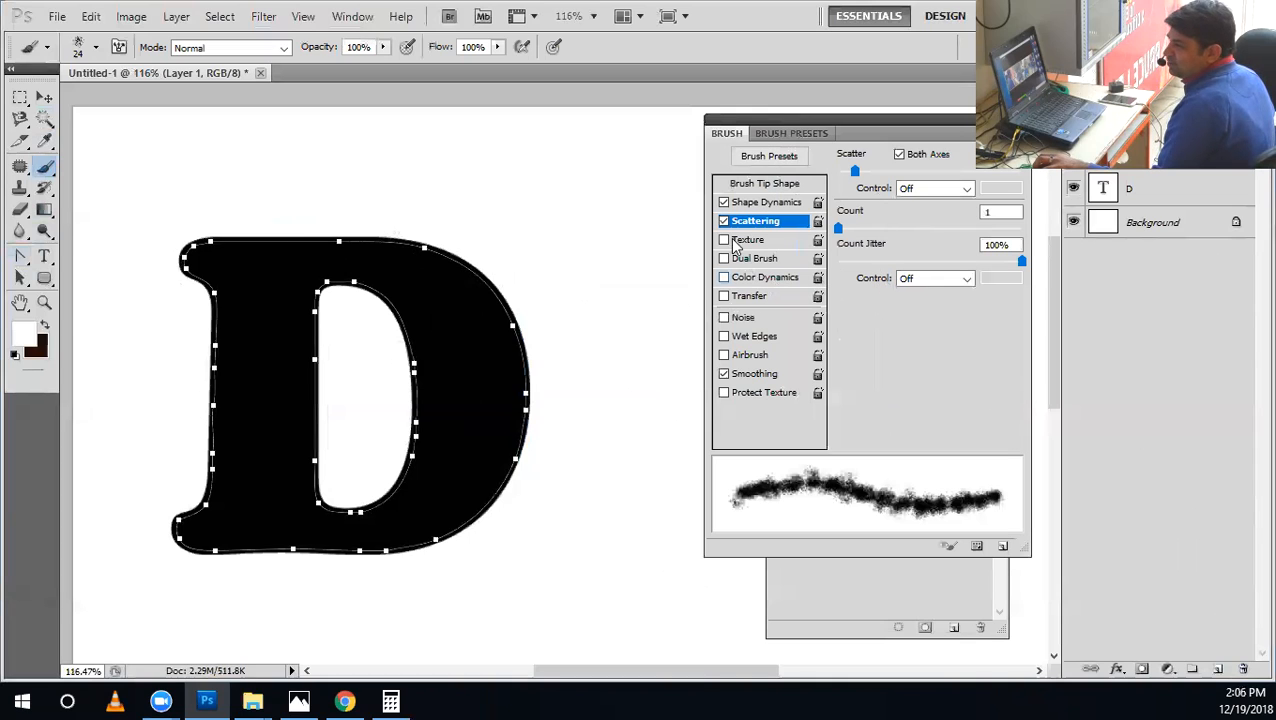
{"action": "left_click", "coordinate": [757, 202]}
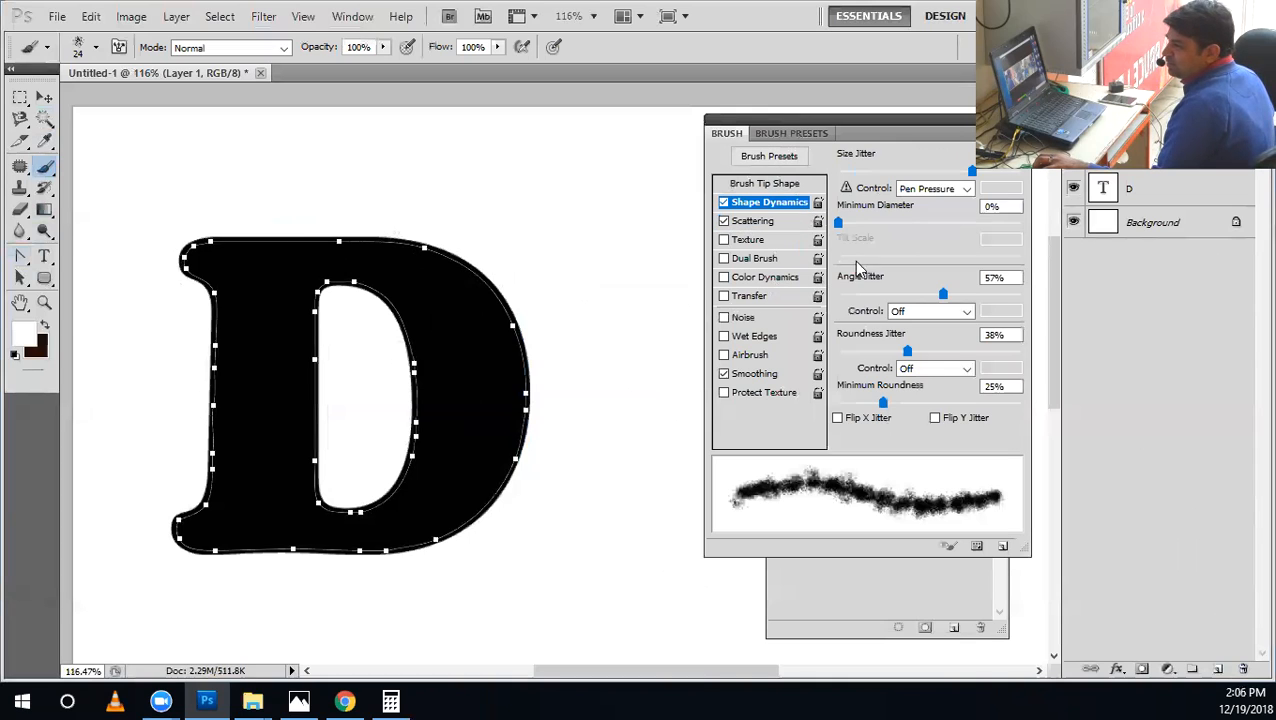
{"action": "left_click", "coordinate": [889, 311]}
{"action": "left_click", "coordinate": [912, 434]}
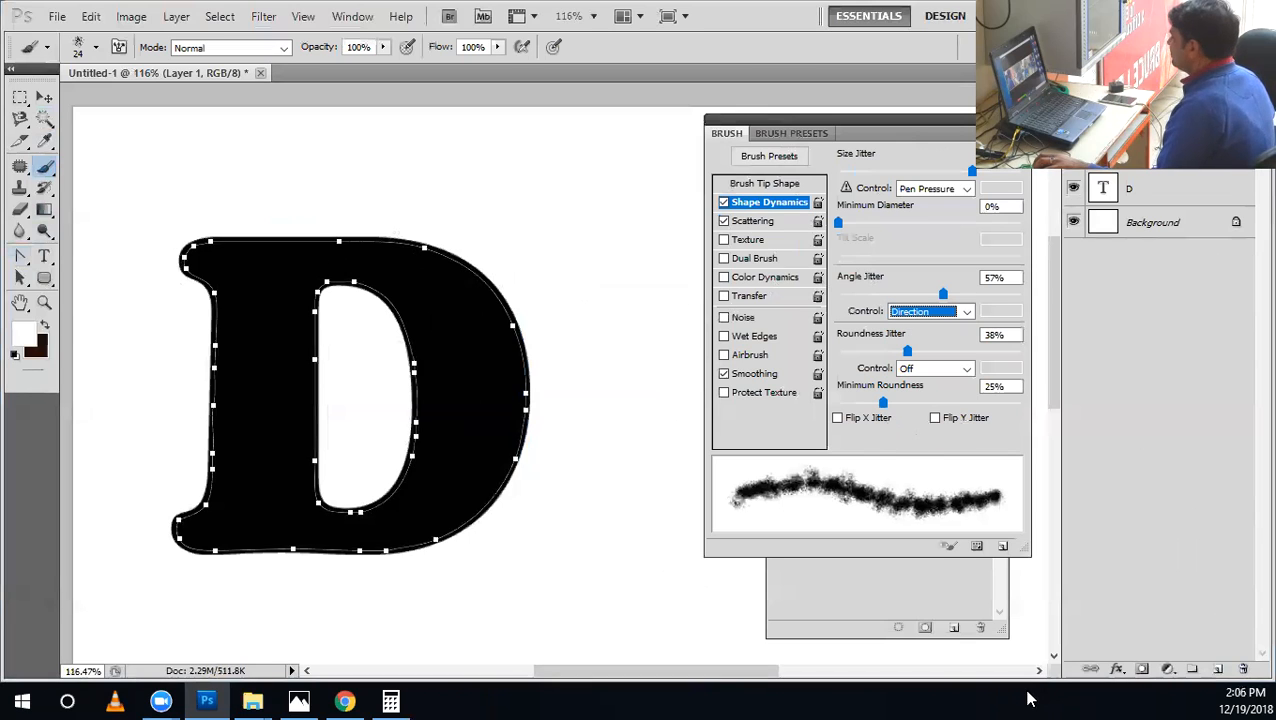
Choose the 8 px square brush preset and flatten its tip to 12% roundness.
{"action": "left_click", "coordinate": [96, 47]}
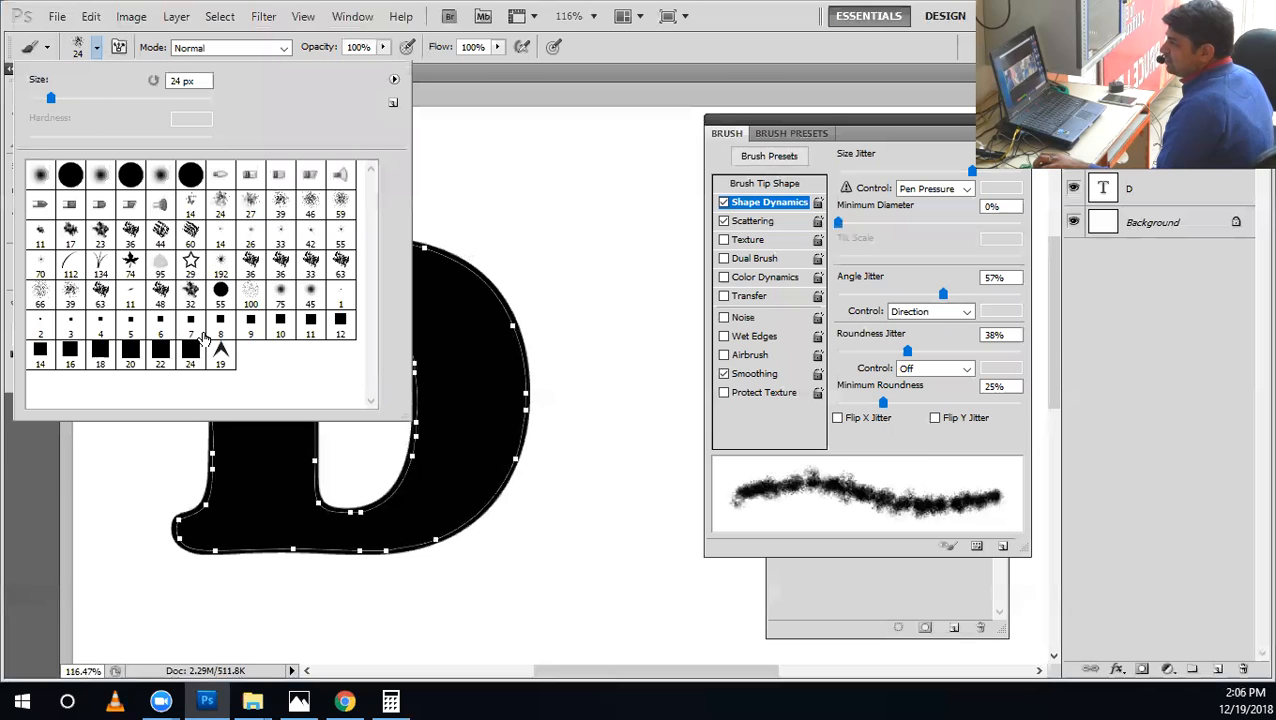
{"action": "left_click", "coordinate": [220, 320]}
{"action": "left_click", "coordinate": [777, 190]}
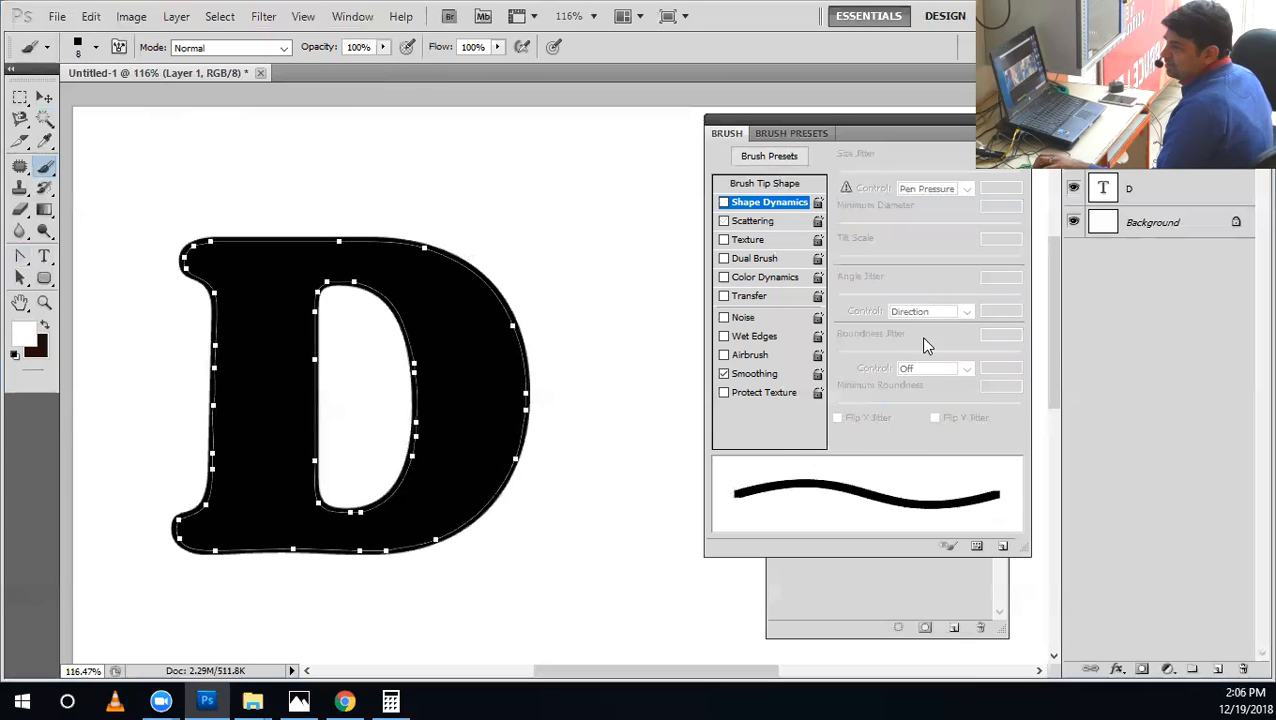
{"action": "left_click", "coordinate": [890, 287]}
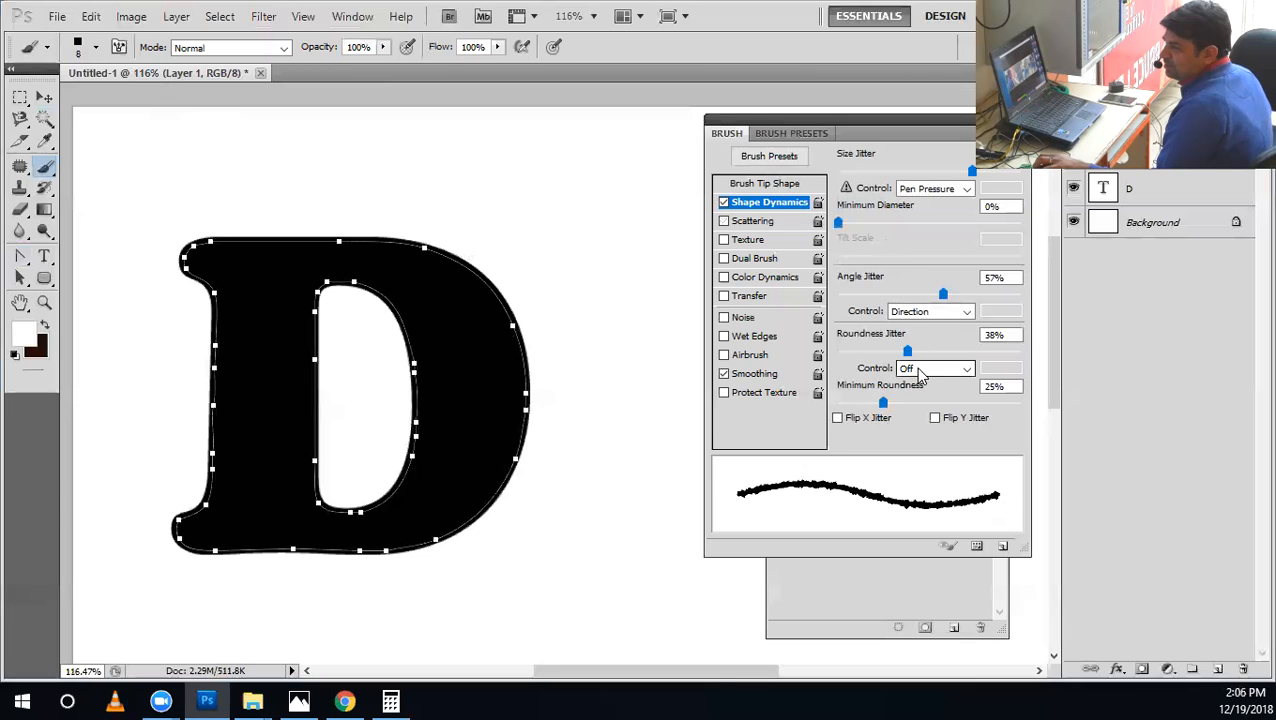
{"action": "left_click", "coordinate": [787, 185]}
{"action": "left_click_drag", "start_coordinate": [988, 341], "coordinate": [992, 323]}
Turn off Shape Dynamics for the square brush and set its spacing to 143% and its size to 9 px.
{"action": "left_click", "coordinate": [724, 203]}
{"action": "left_click", "coordinate": [763, 204]}
{"action": "left_click", "coordinate": [723, 203]}
{"action": "left_click", "coordinate": [724, 204]}
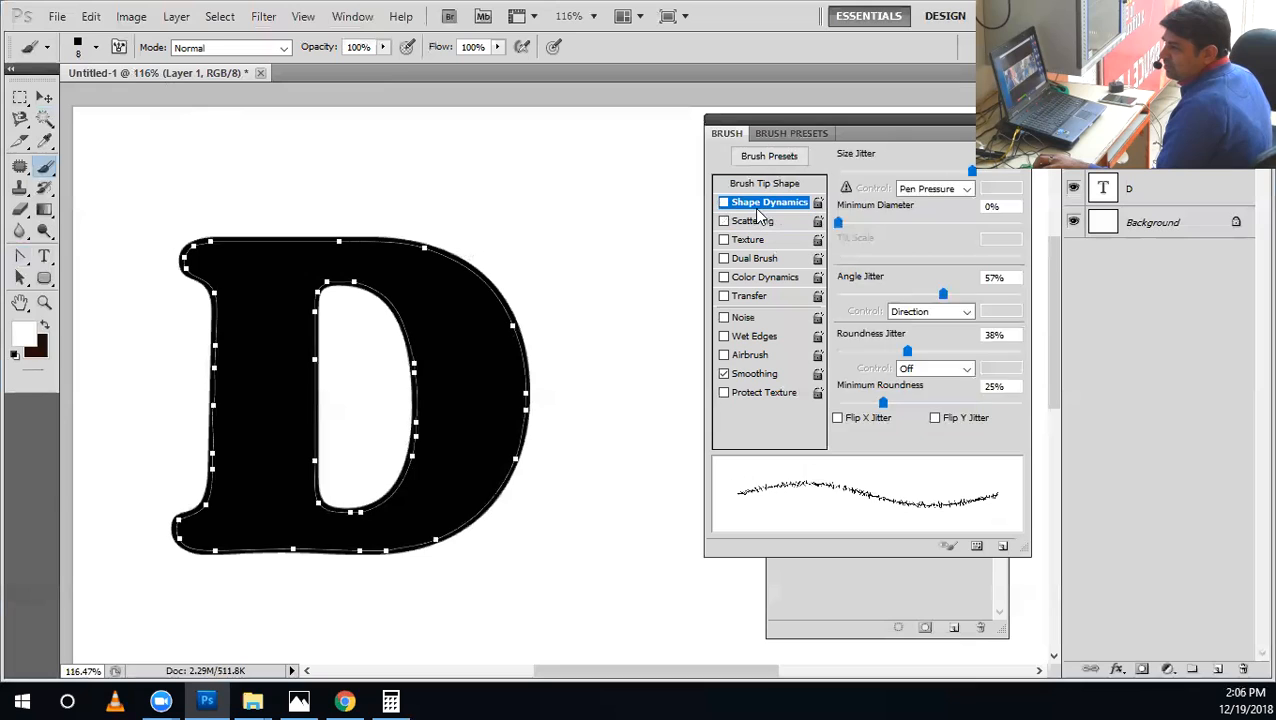
{"action": "left_click", "coordinate": [756, 186]}
{"action": "left_click_drag", "start_coordinate": [862, 412], "coordinate": [950, 414]}
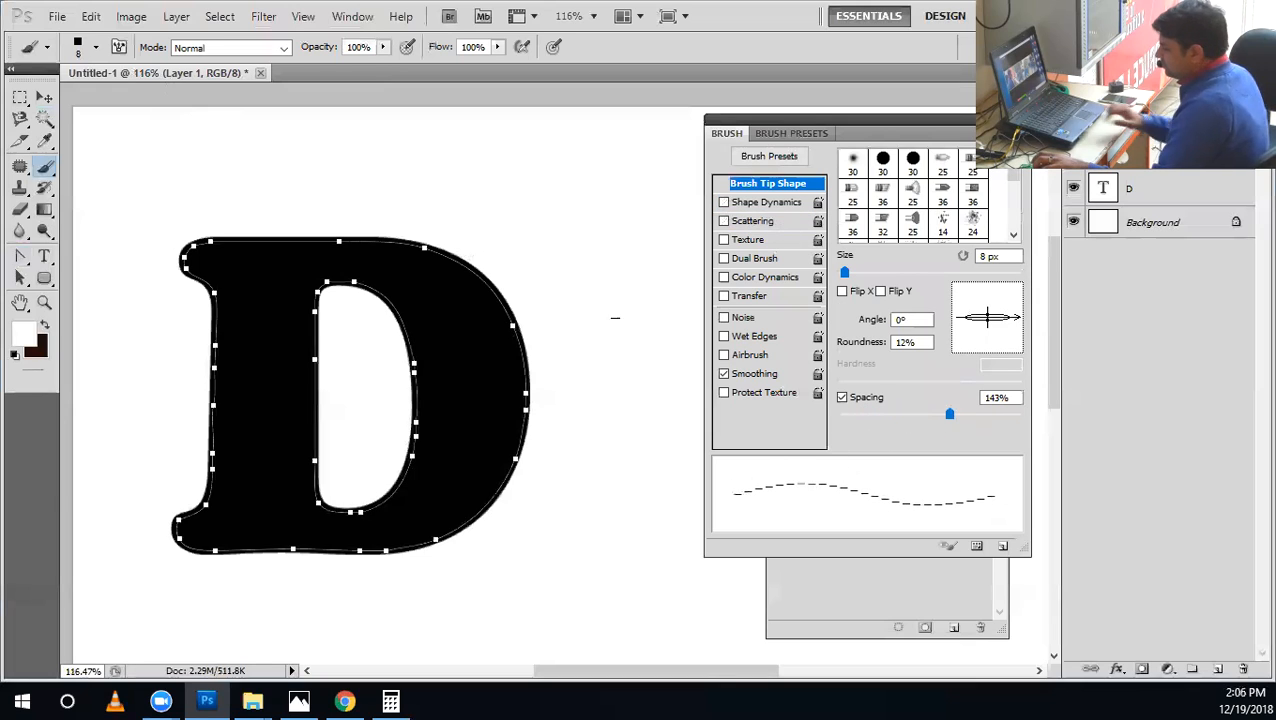
{"action": "key", "text": "bracketright"}
{"action": "key", "text": "bracketright"}
{"action": "key", "text": "bracketleft"}
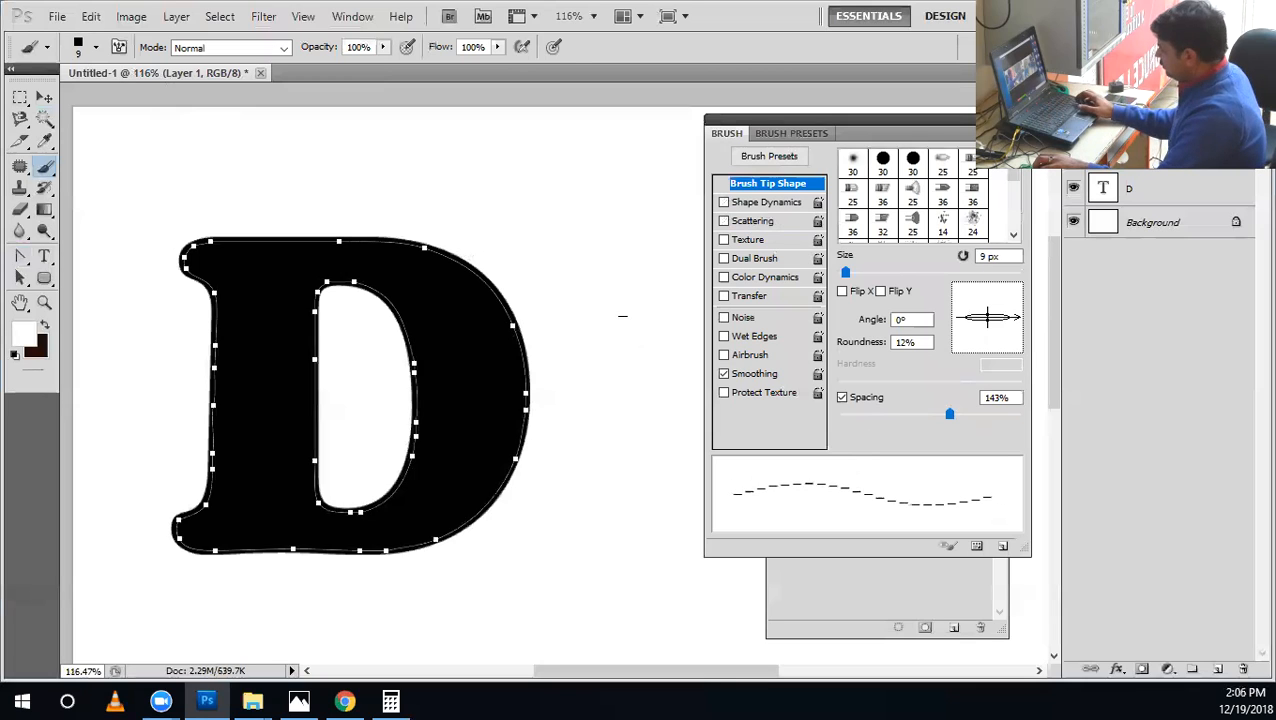
Swap the foreground and background colours, paint a short test stroke above the D and undo it.
{"action": "key", "text": "x"}
{"action": "left_click_drag", "start_coordinate": [463, 200], "coordinate": [635, 222]}
{"action": "key", "text": "ctrl+z"}
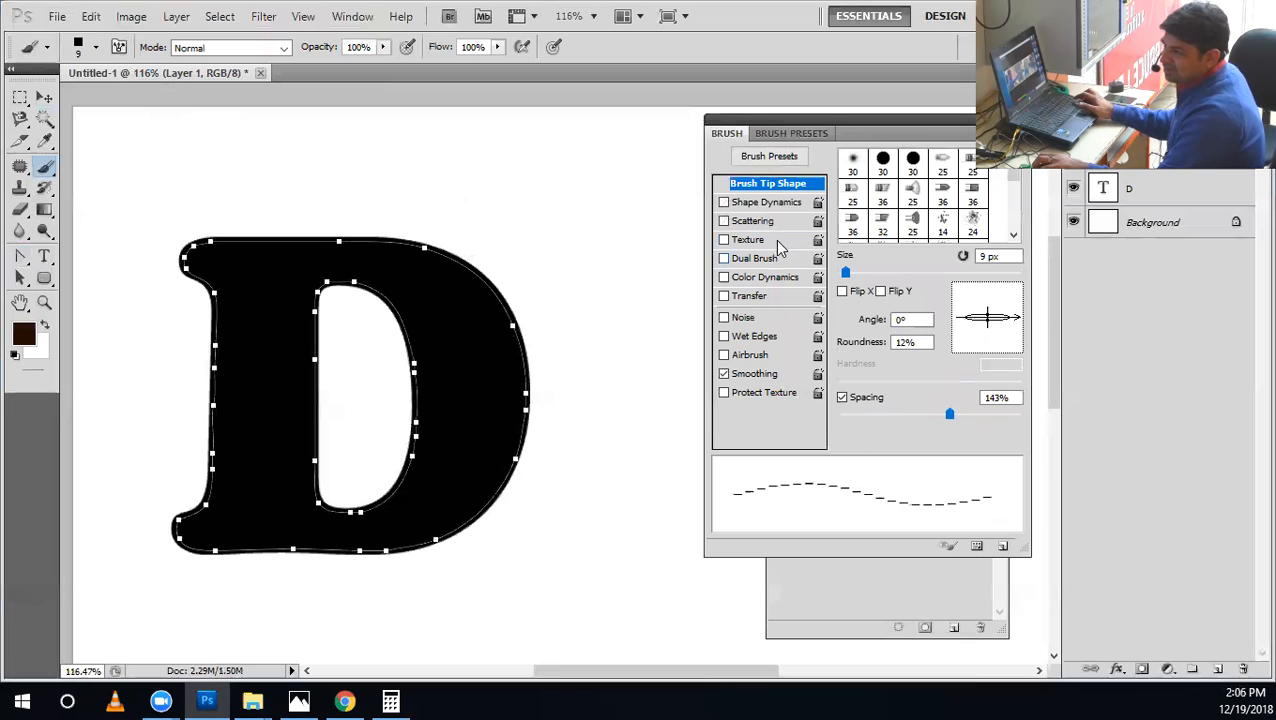
Enable Shape Dynamics with size, angle and roundness jitter at 0% and angle control on Direction, and set the tip roundness to 32%.
{"action": "left_click", "coordinate": [762, 203]}
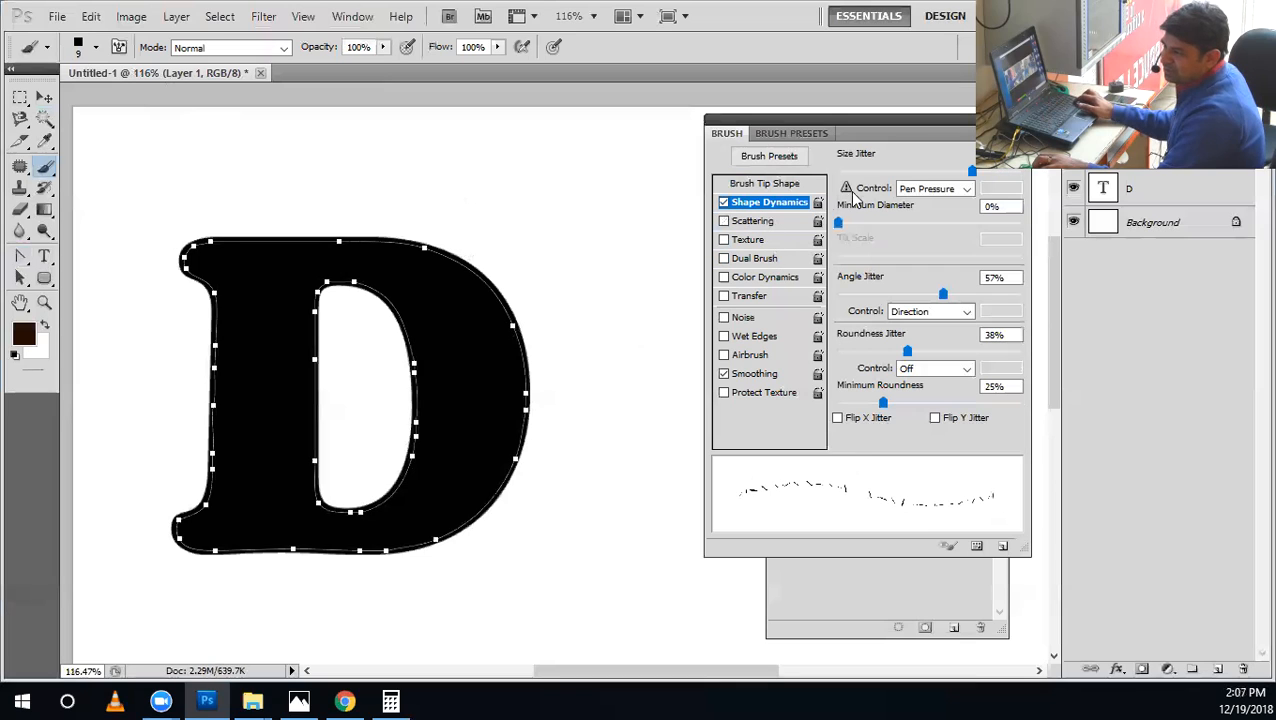
{"action": "left_click_drag", "start_coordinate": [855, 177], "coordinate": [785, 198]}
{"action": "mouse_move", "coordinate": [870, 296]}
{"action": "left_mouse_down"}
{"action": "mouse_move", "coordinate": [804, 336]}
{"action": "mouse_move", "coordinate": [786, 373]}
{"action": "left_mouse_up"}
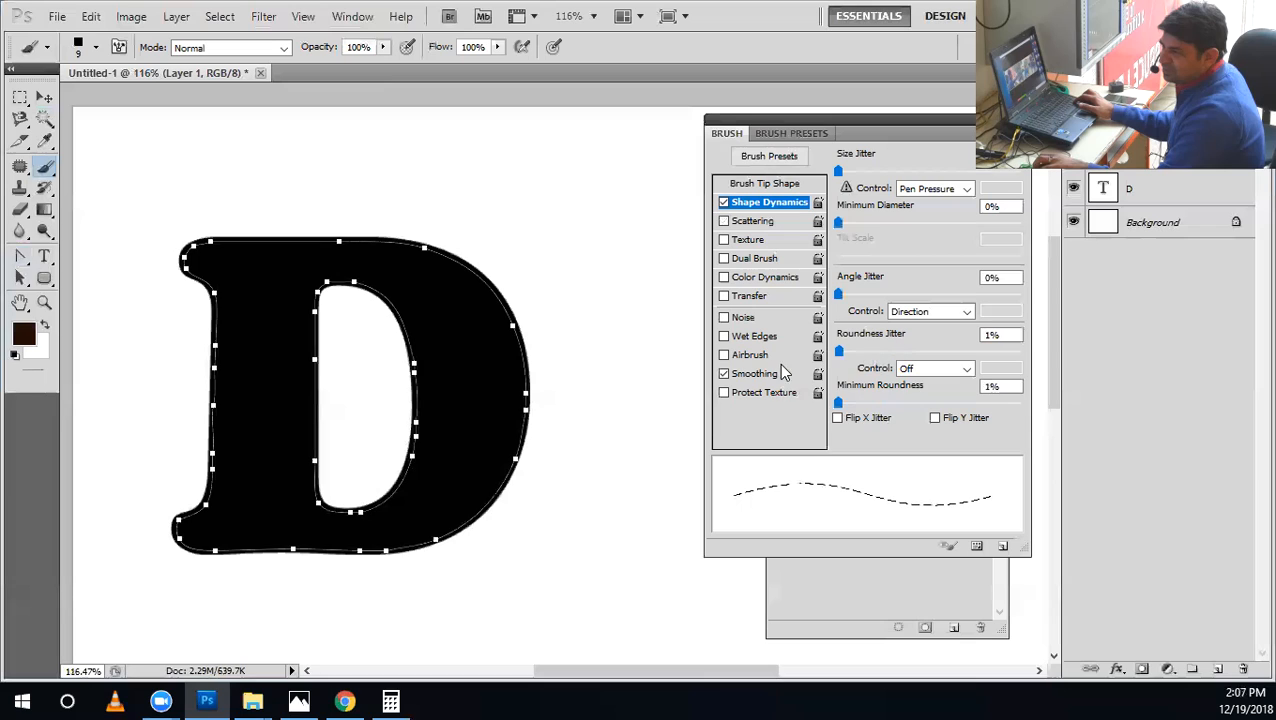
{"action": "left_click", "coordinate": [900, 315]}
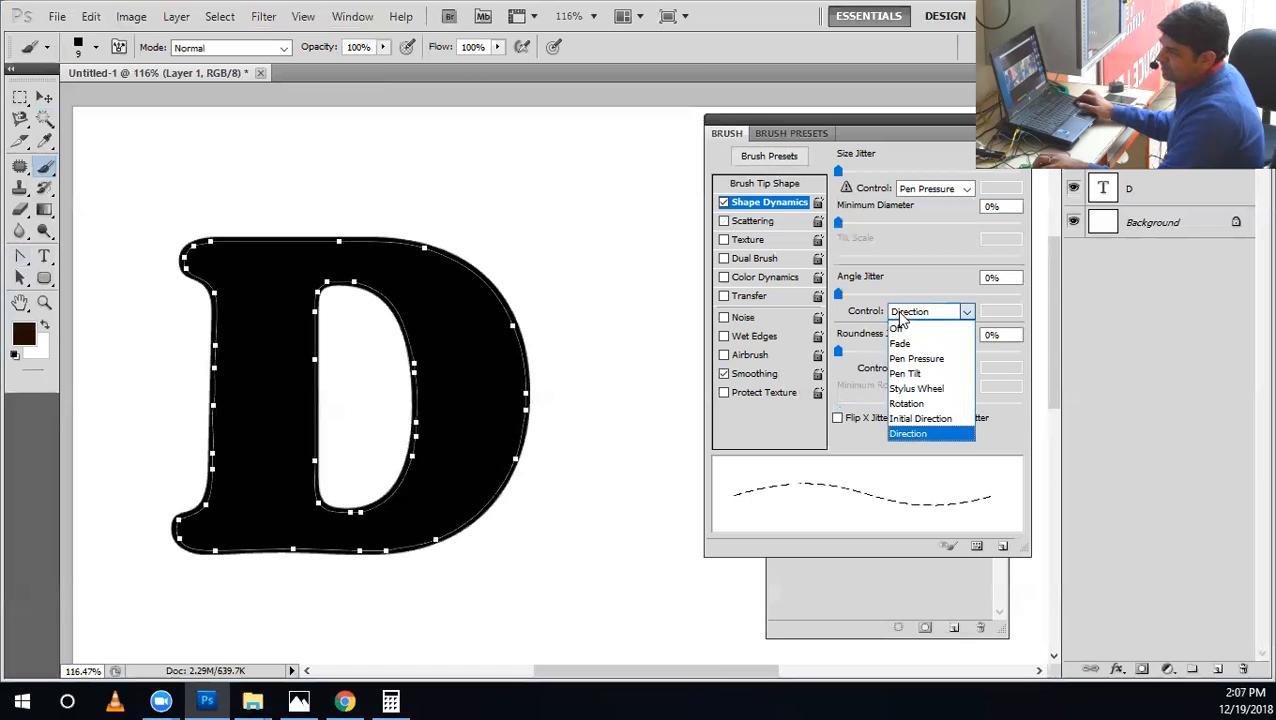
{"action": "left_click", "coordinate": [912, 433]}
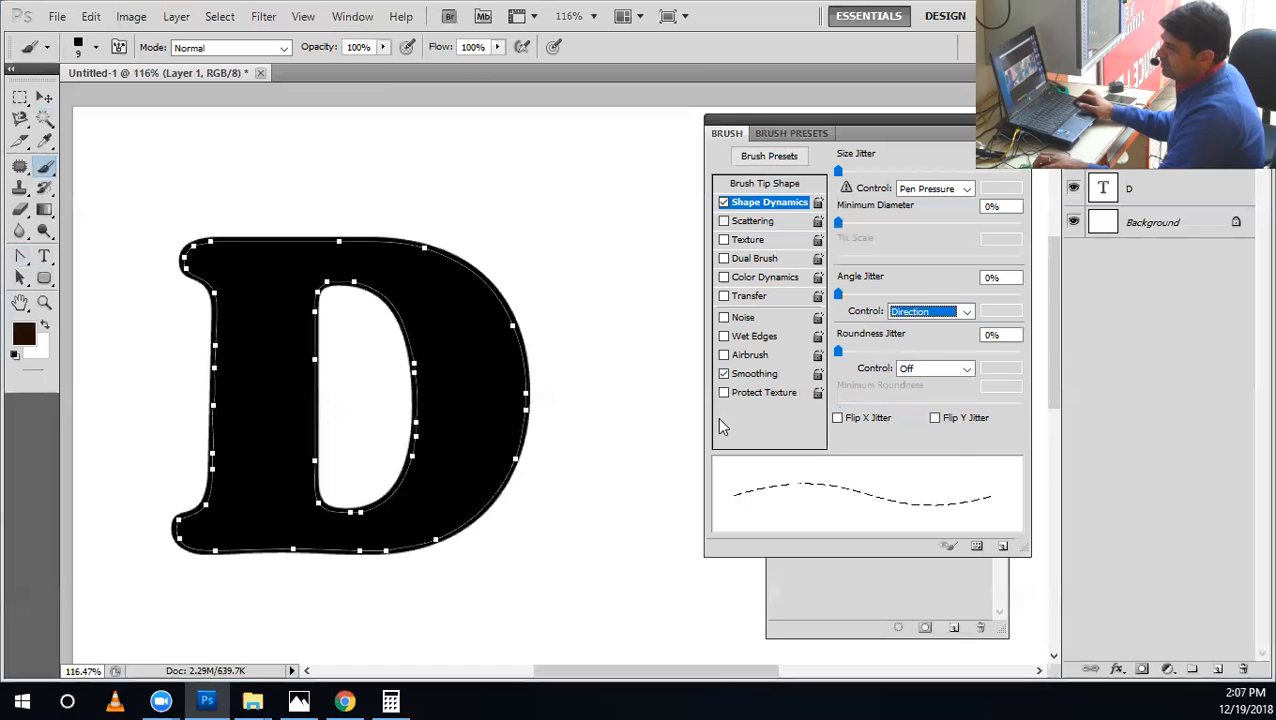
{"action": "left_click", "coordinate": [768, 184]}
{"action": "left_click_drag", "start_coordinate": [990, 337], "coordinate": [990, 331]}
Paint a long, winding dashed test stroke beside the D and undo it.
{"action": "left_click_drag", "start_coordinate": [590, 192], "coordinate": [636, 216]}
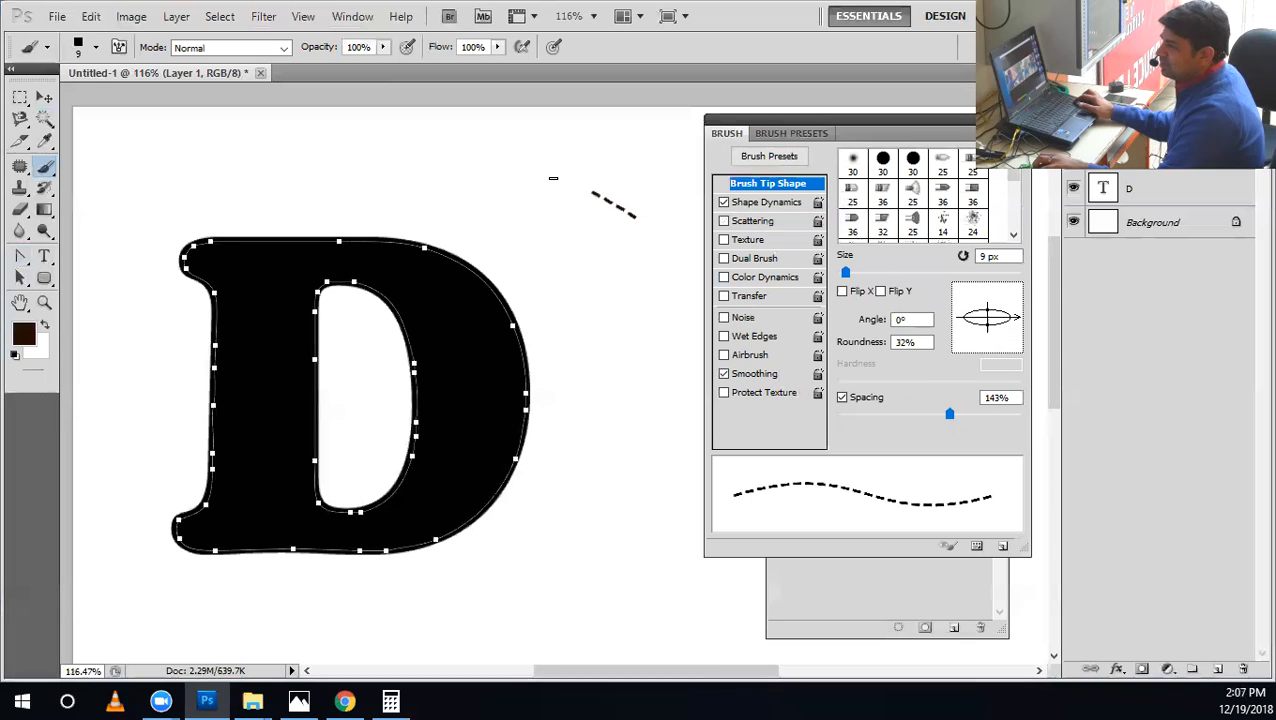
{"action": "mouse_move", "coordinate": [643, 529]}
{"action": "left_mouse_down"}
{"action": "mouse_move", "coordinate": [672, 369]}
{"action": "mouse_move", "coordinate": [652, 245]}
{"action": "left_mouse_up"}
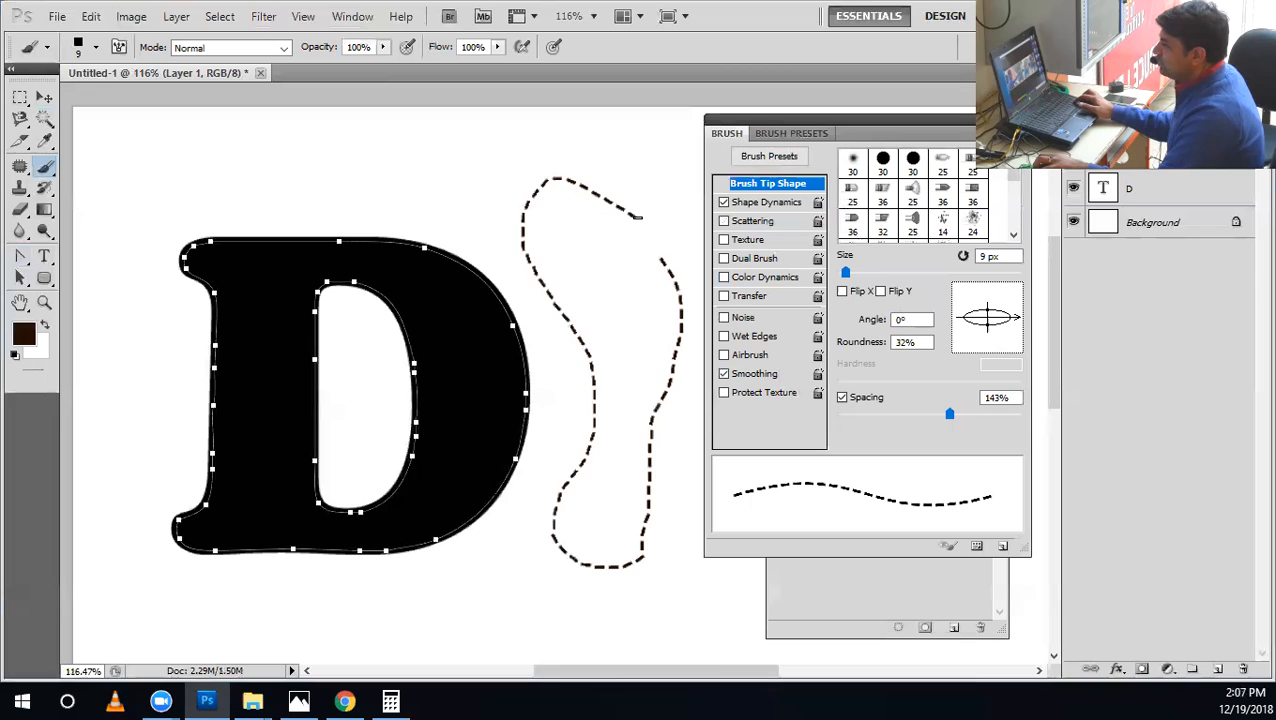
{"action": "key", "text": "ctrl+z"}
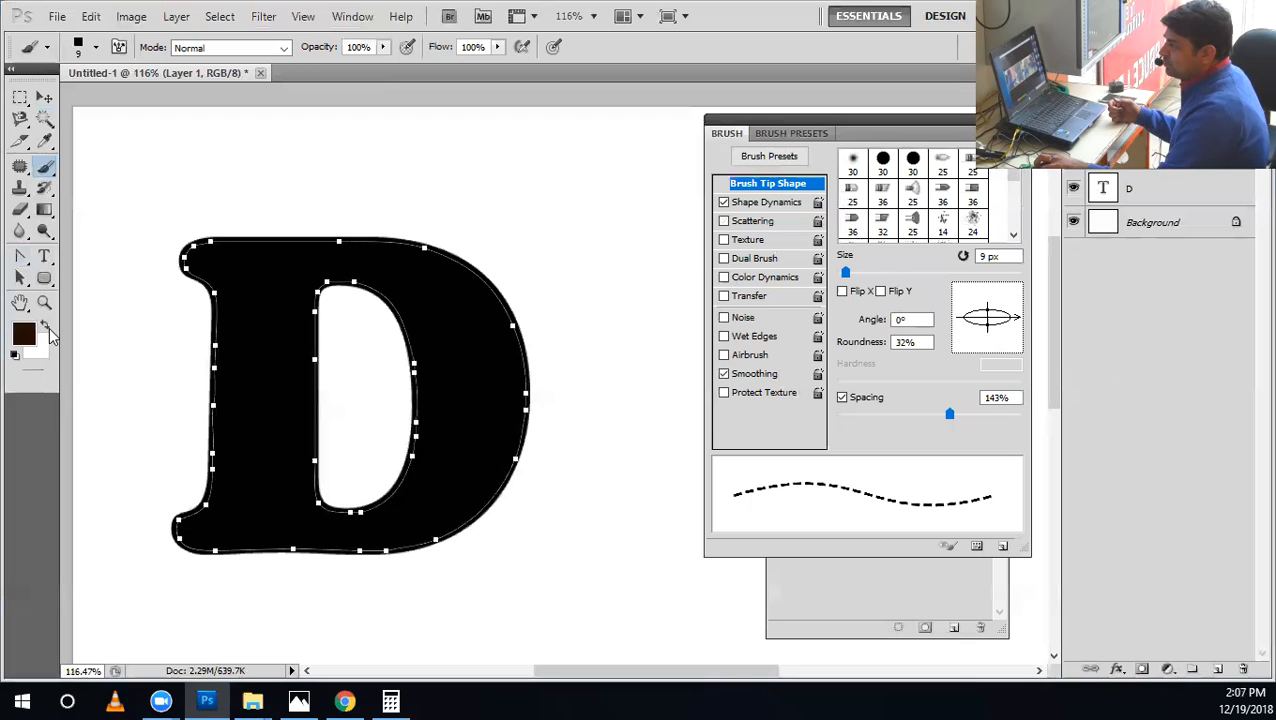
Stroke the D's work path with the brush in white on the new layer and hide the path outline.
{"action": "left_click", "coordinate": [46, 327]}
{"action": "left_click", "coordinate": [20, 256]}
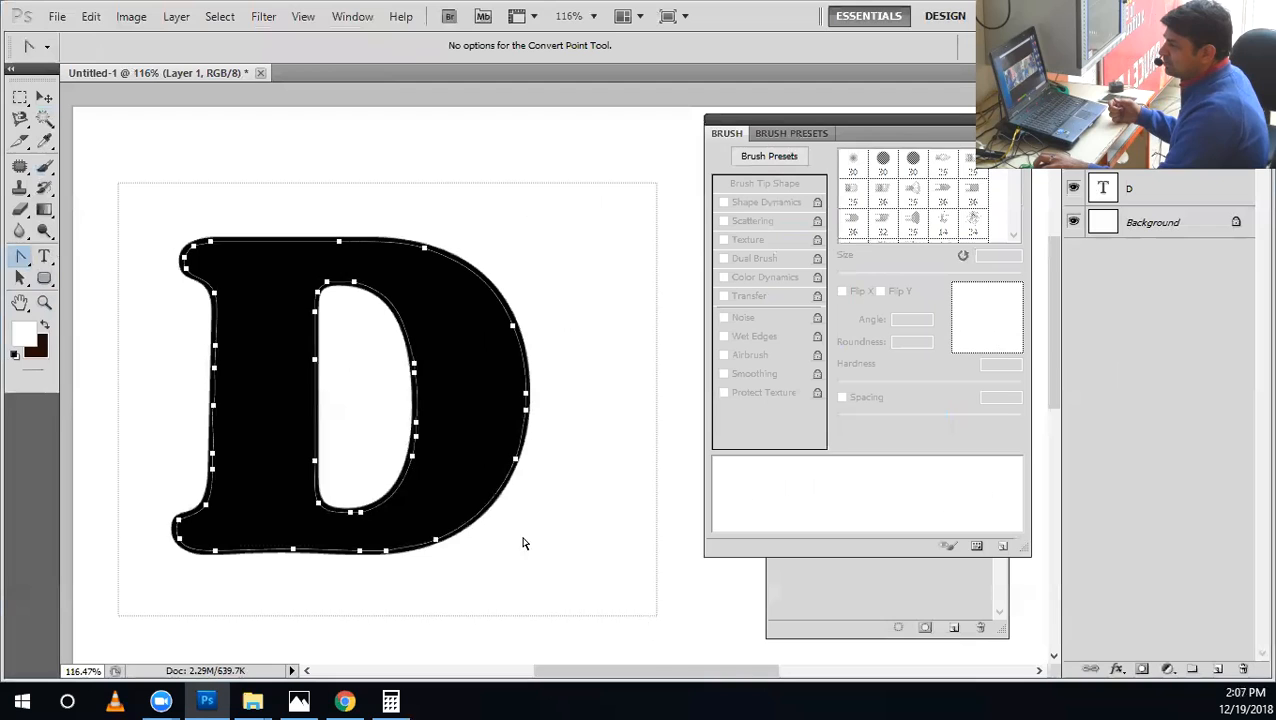
{"action": "right_click", "coordinate": [440, 454]}
{"action": "left_click", "coordinate": [490, 582]}
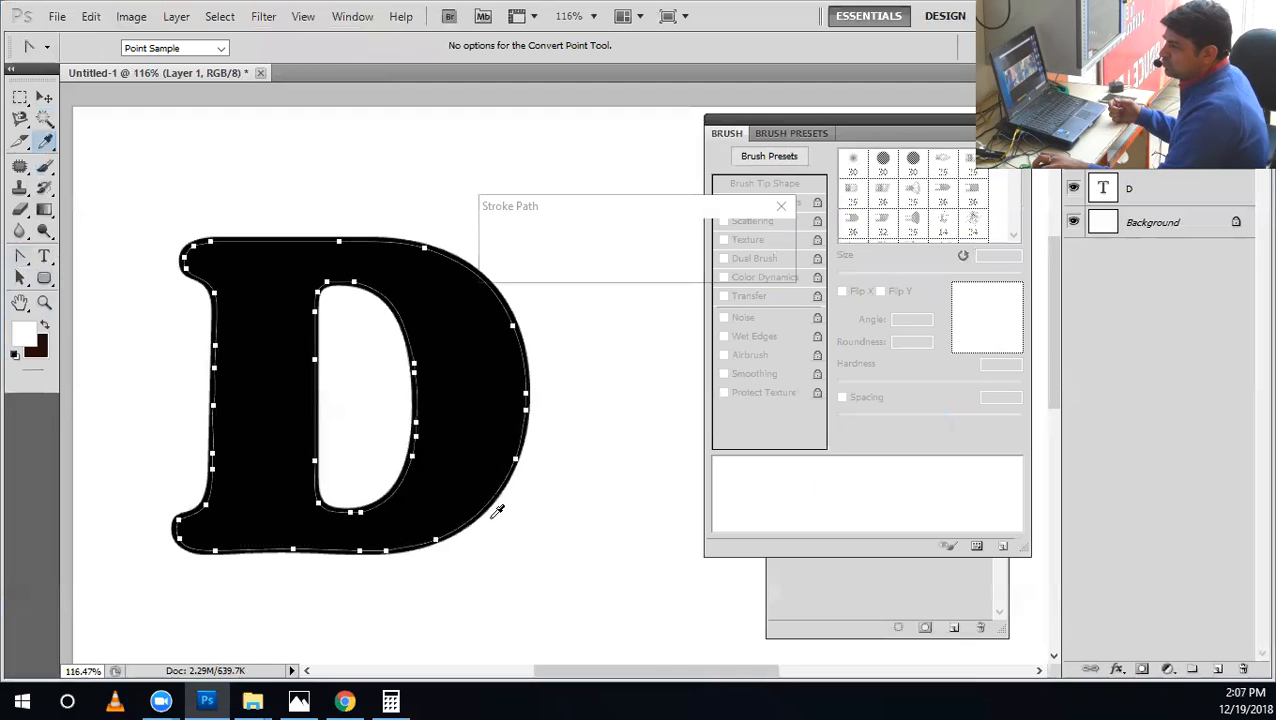
{"action": "left_click", "coordinate": [733, 238]}
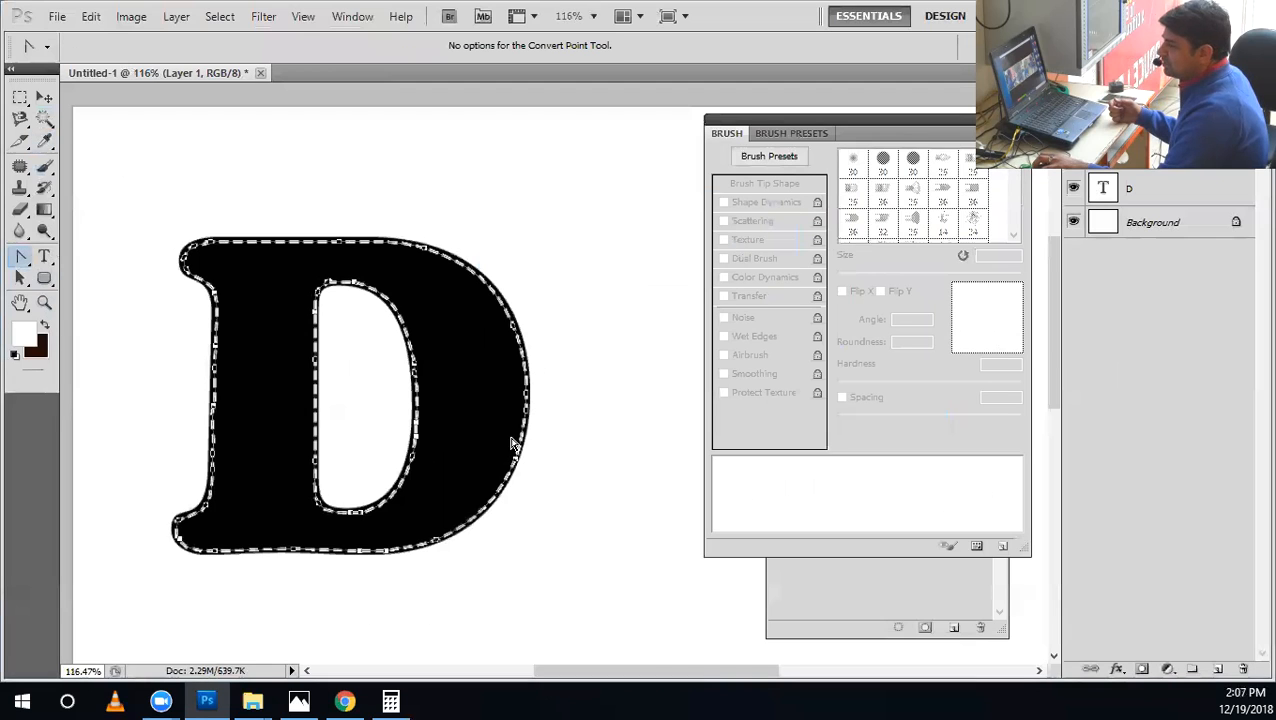
{"action": "key", "text": "Return"}
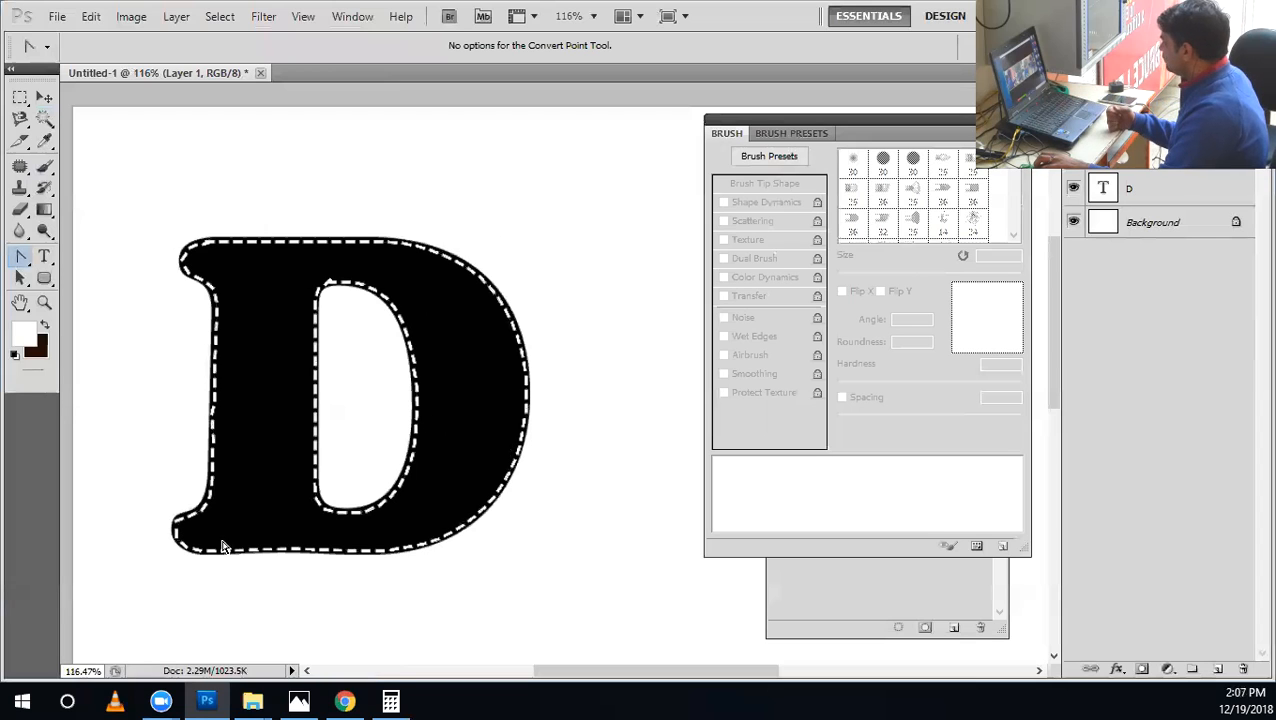
Close the Stitched Leather Generator page in Chrome and the File Explorer window, and quit Photoshop without saving Untitled-1.
{"action": "left_click", "coordinate": [345, 701]}
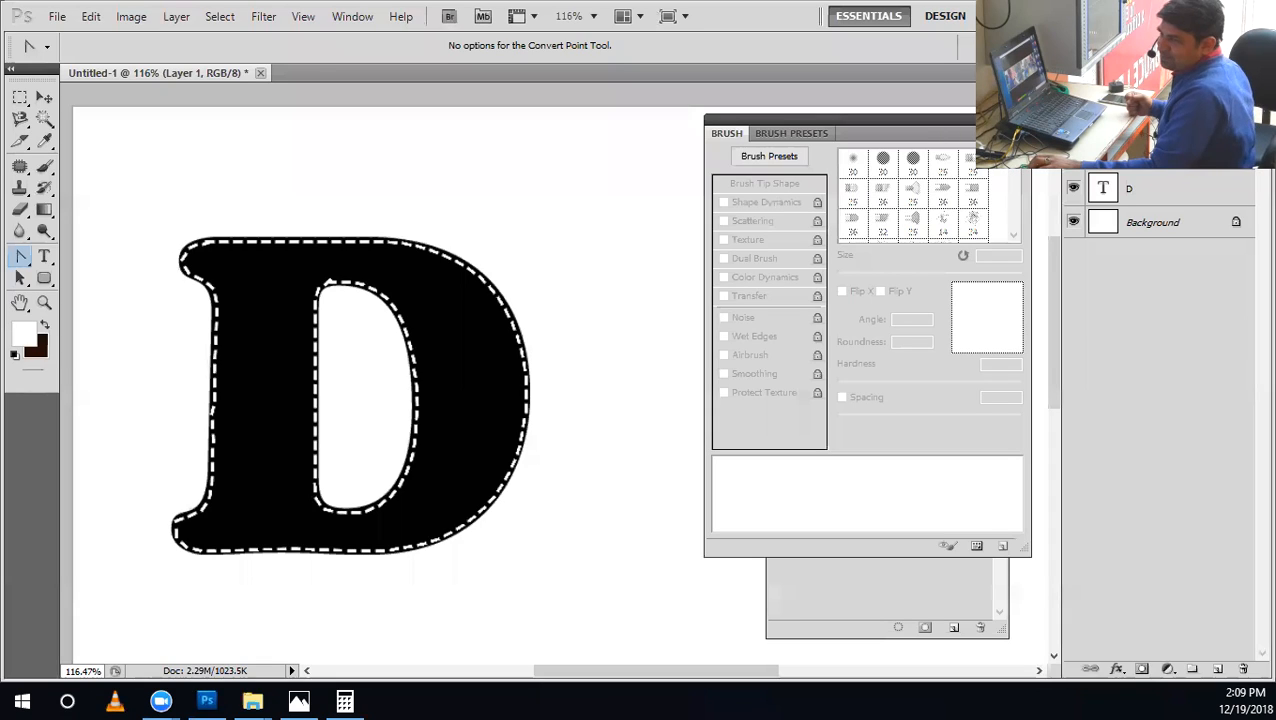
{"action": "key", "text": "ctrl+q"}
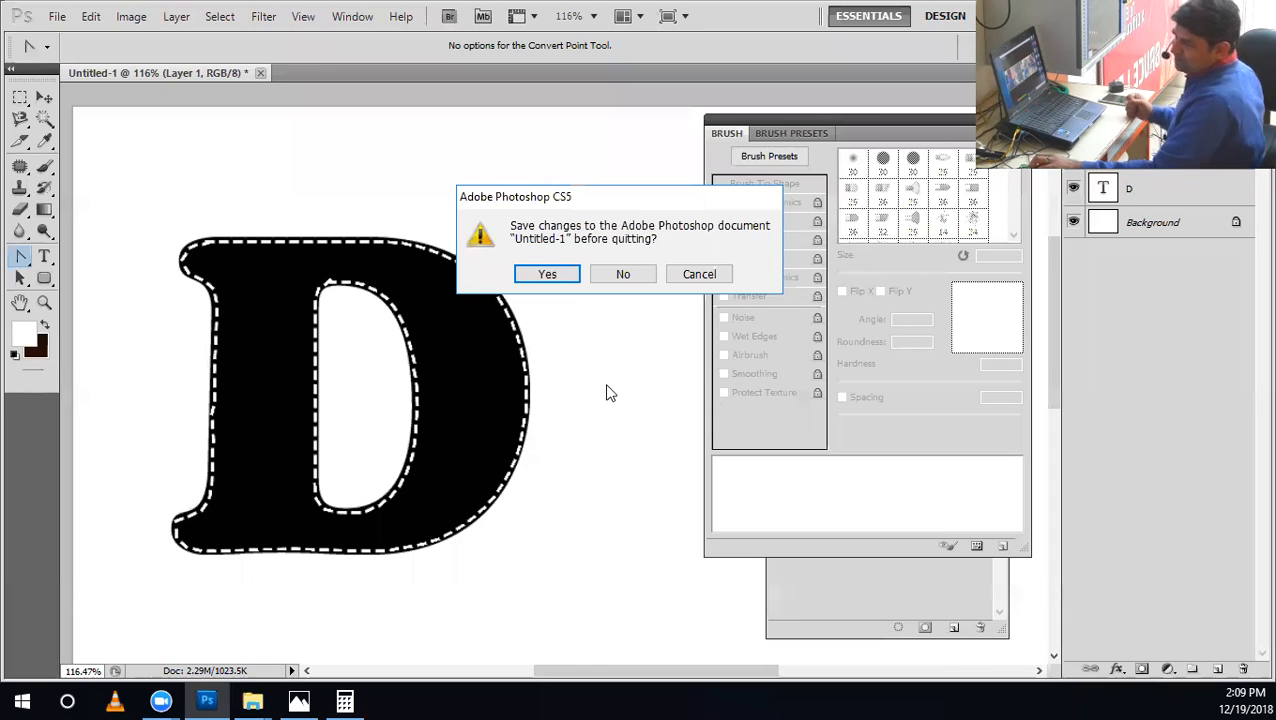
{"action": "left_click", "coordinate": [603, 282]}
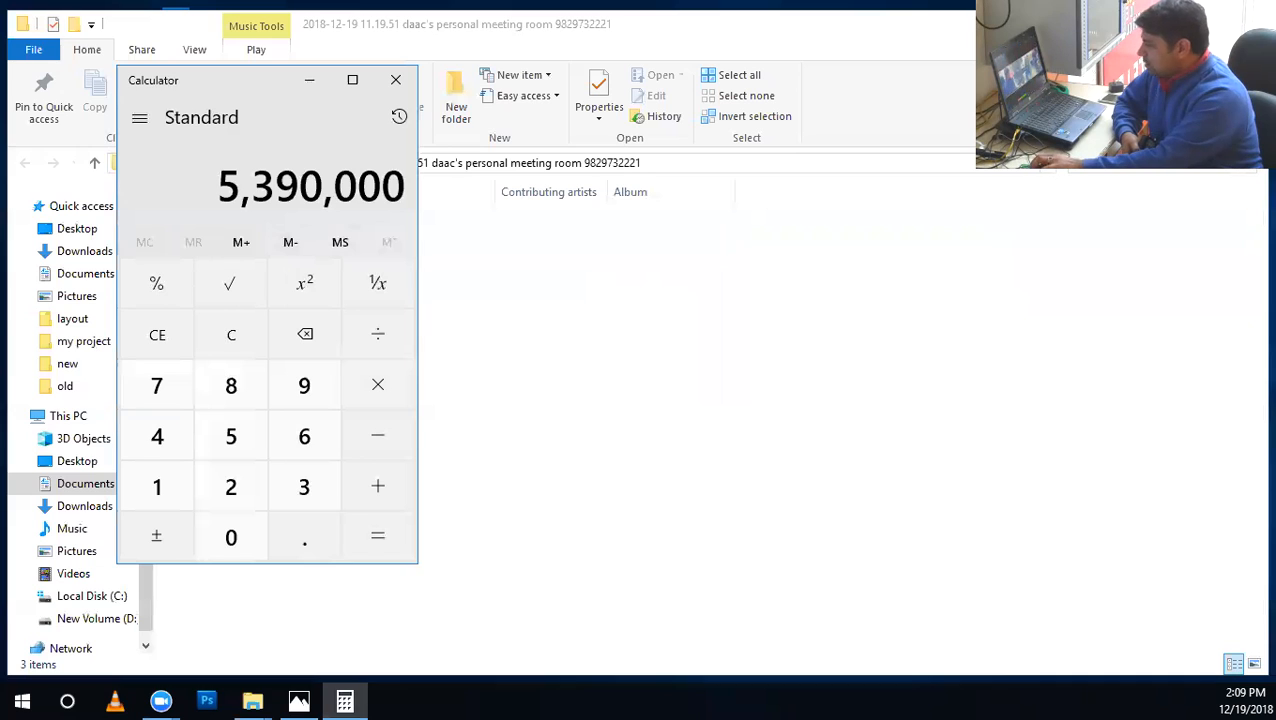
{"action": "left_click", "coordinate": [966, 114]}
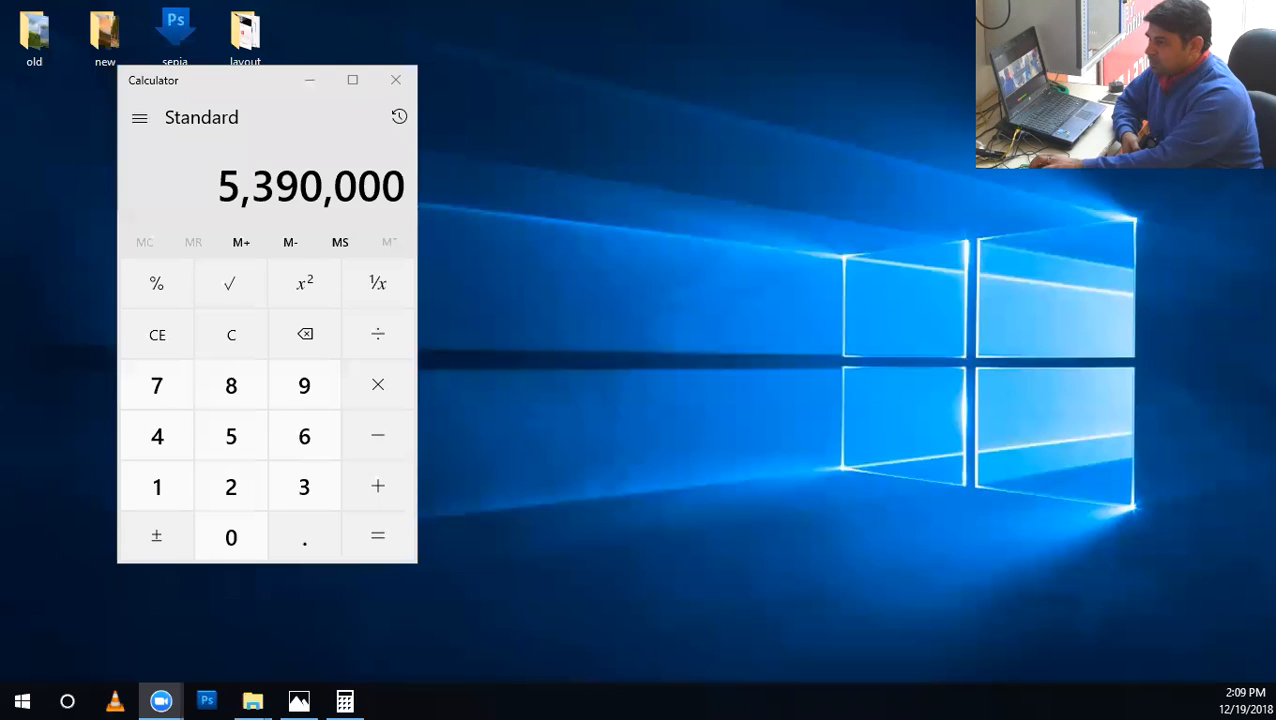